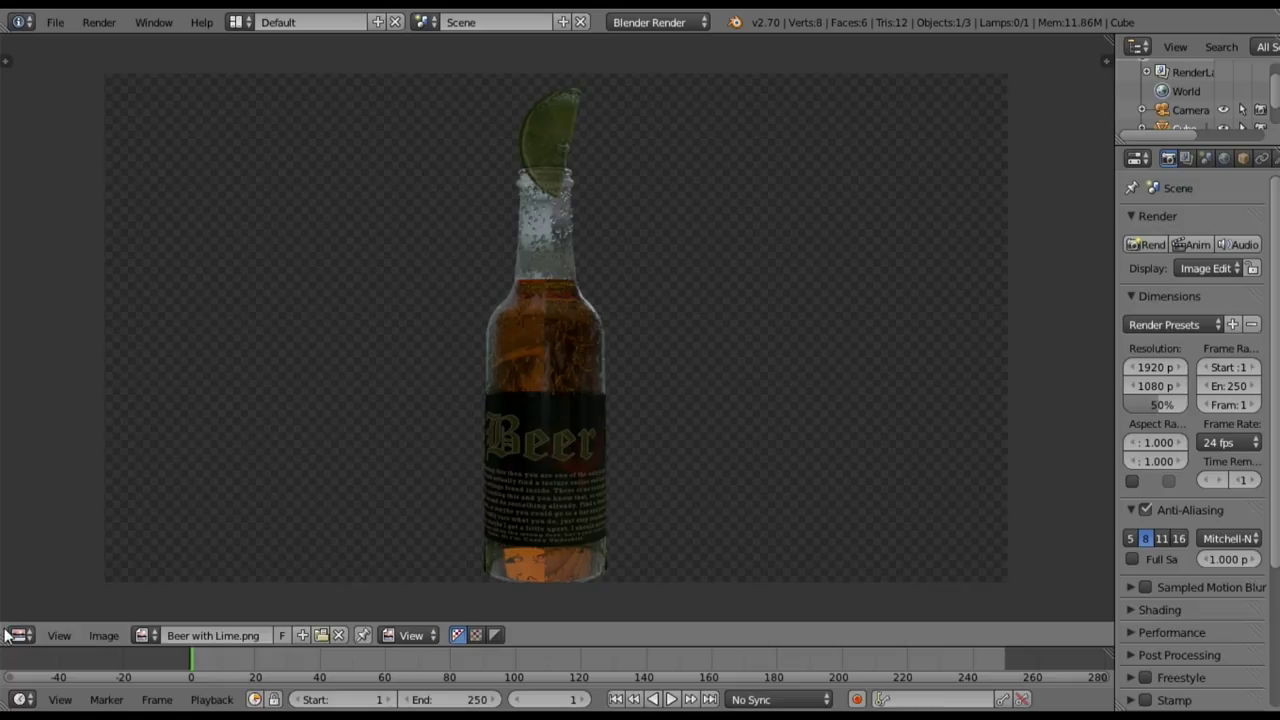
- Switch the main area from the image editor to the 3D View and start the Screencast Keys display
left_click(18, 635)
left_click(57, 609)
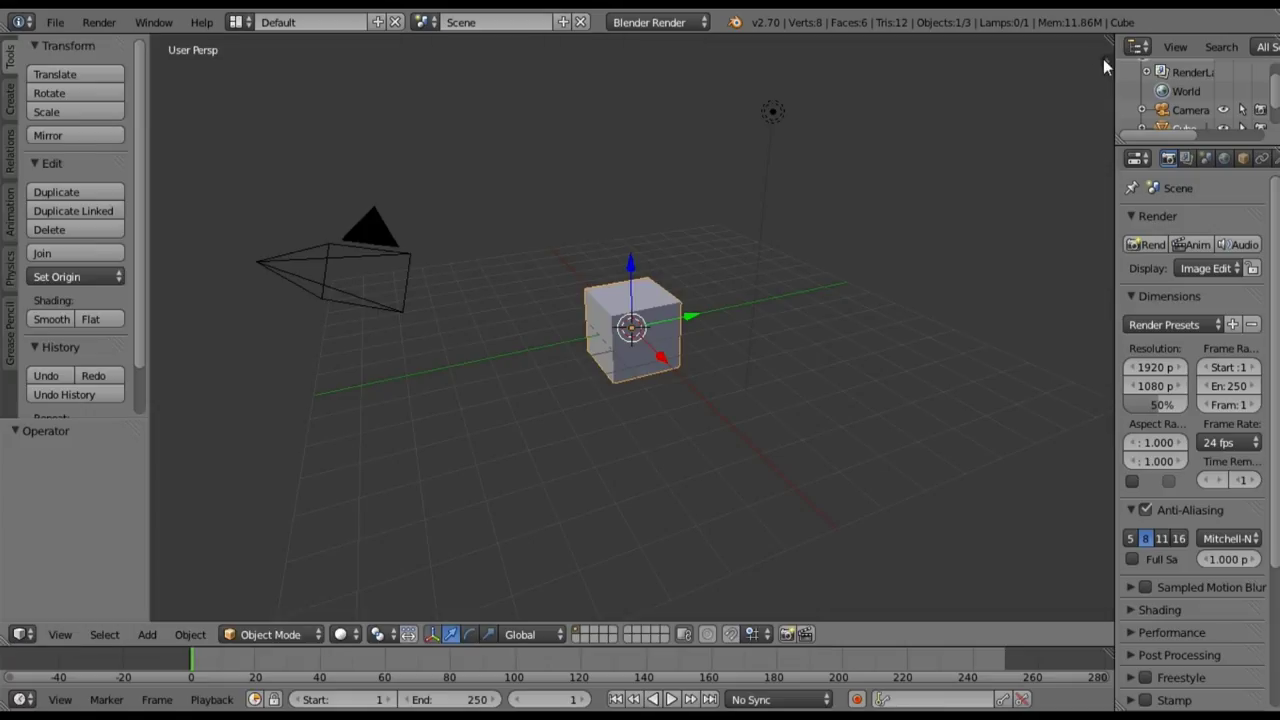
key("n")
scroll(972, 446, "down", 5)
left_click(978, 604)
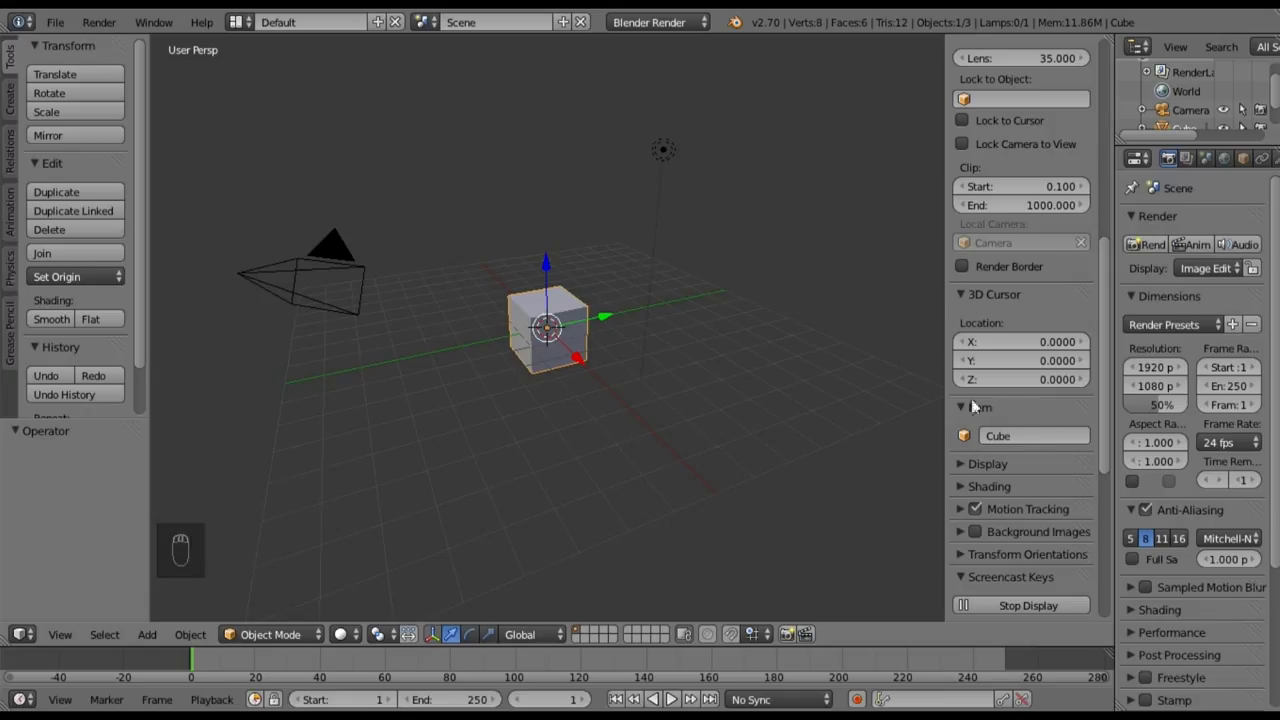
scroll(993, 233, "up", 12)
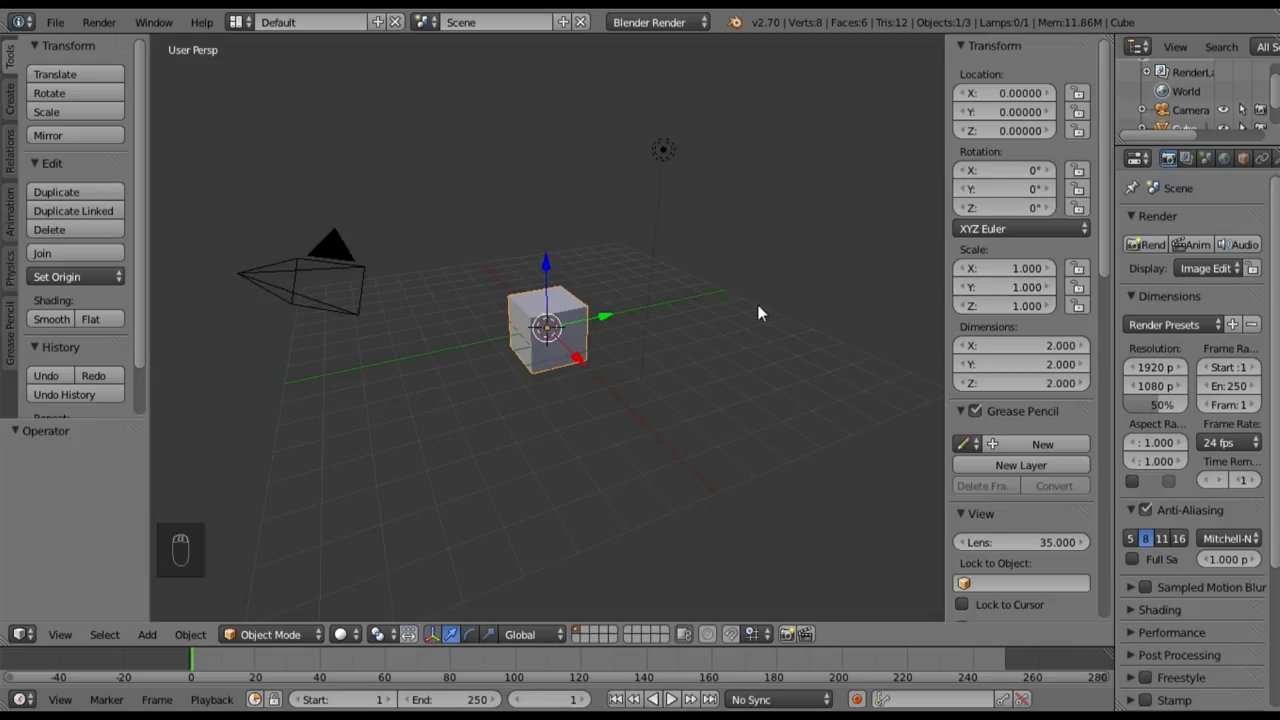
key("n")
key("n")
key("n")
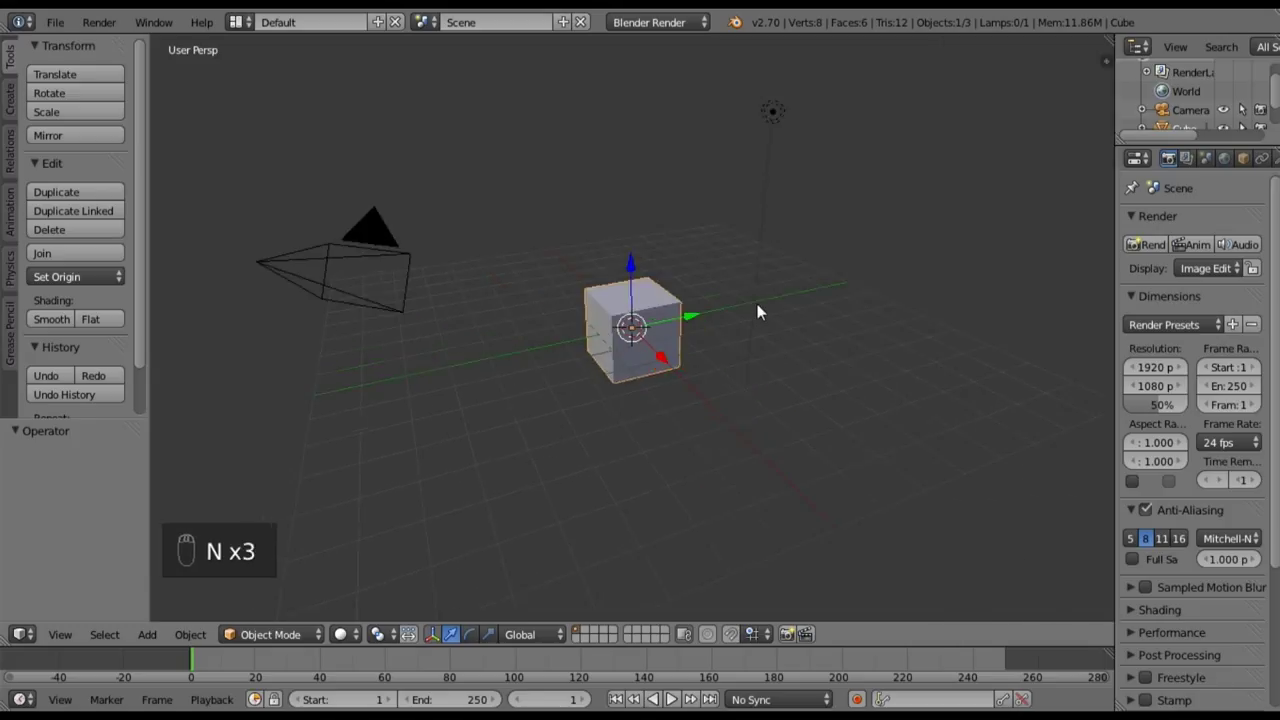
- Enable background images for the 3D View and add the already loaded Beer with Lime.png as a background image
key("n")
scroll(990, 367, "down", 10)
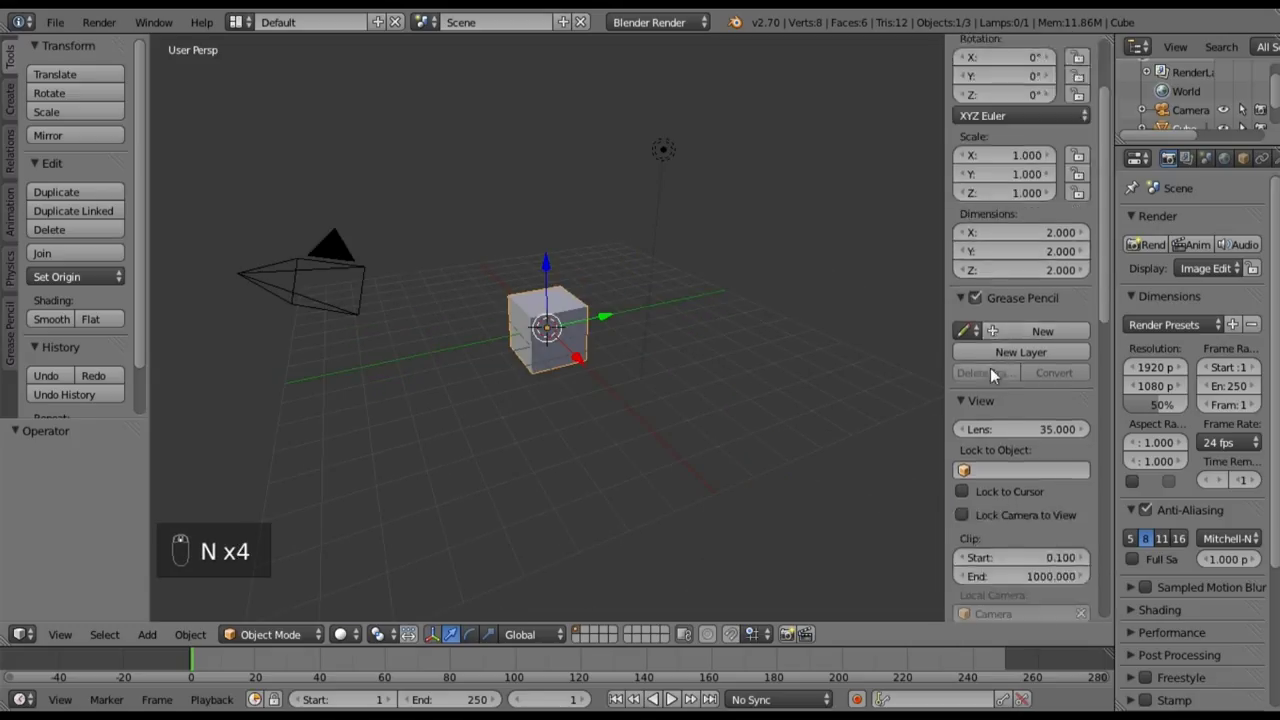
scroll(990, 367, "down", 10)
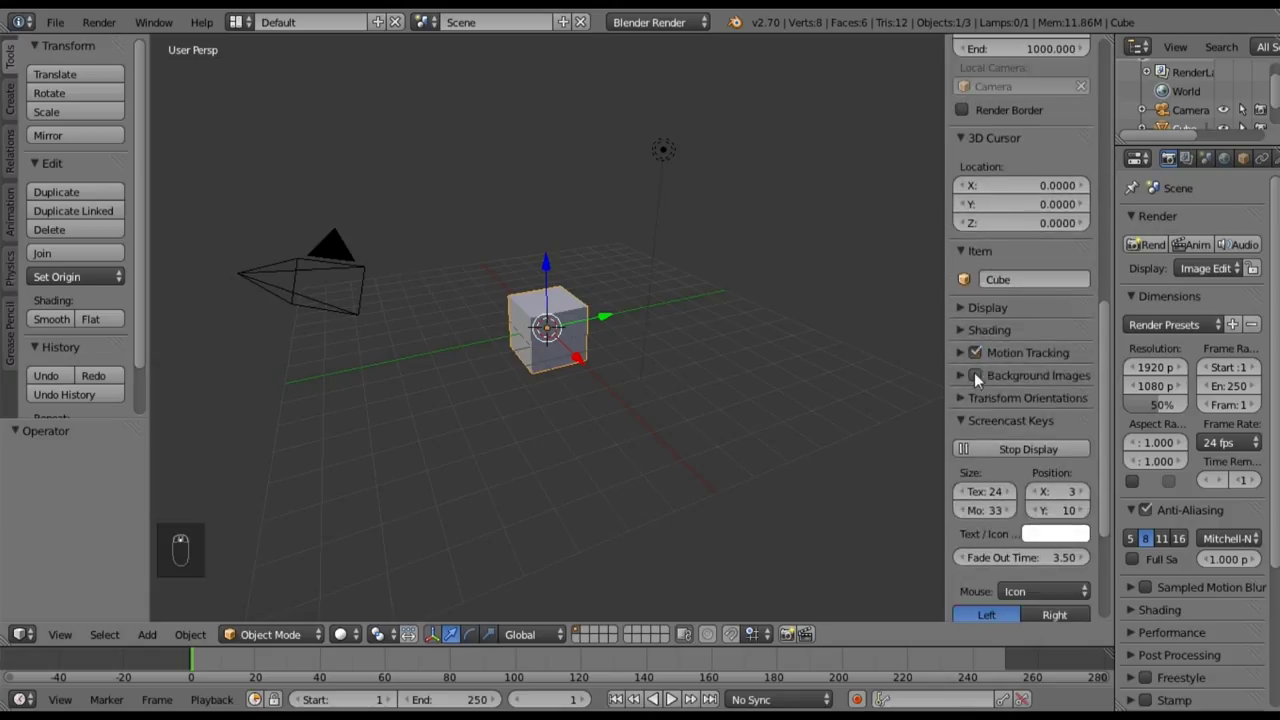
left_click(972, 374)
left_click(963, 375)
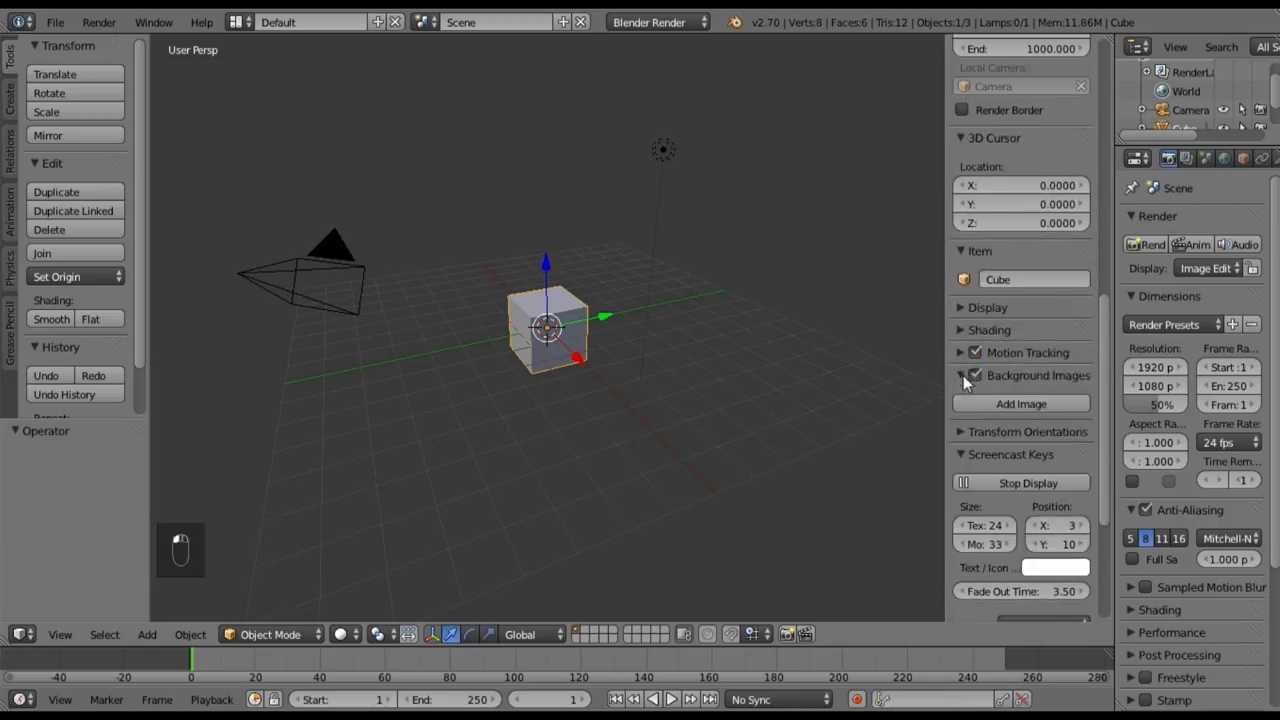
left_click(976, 400)
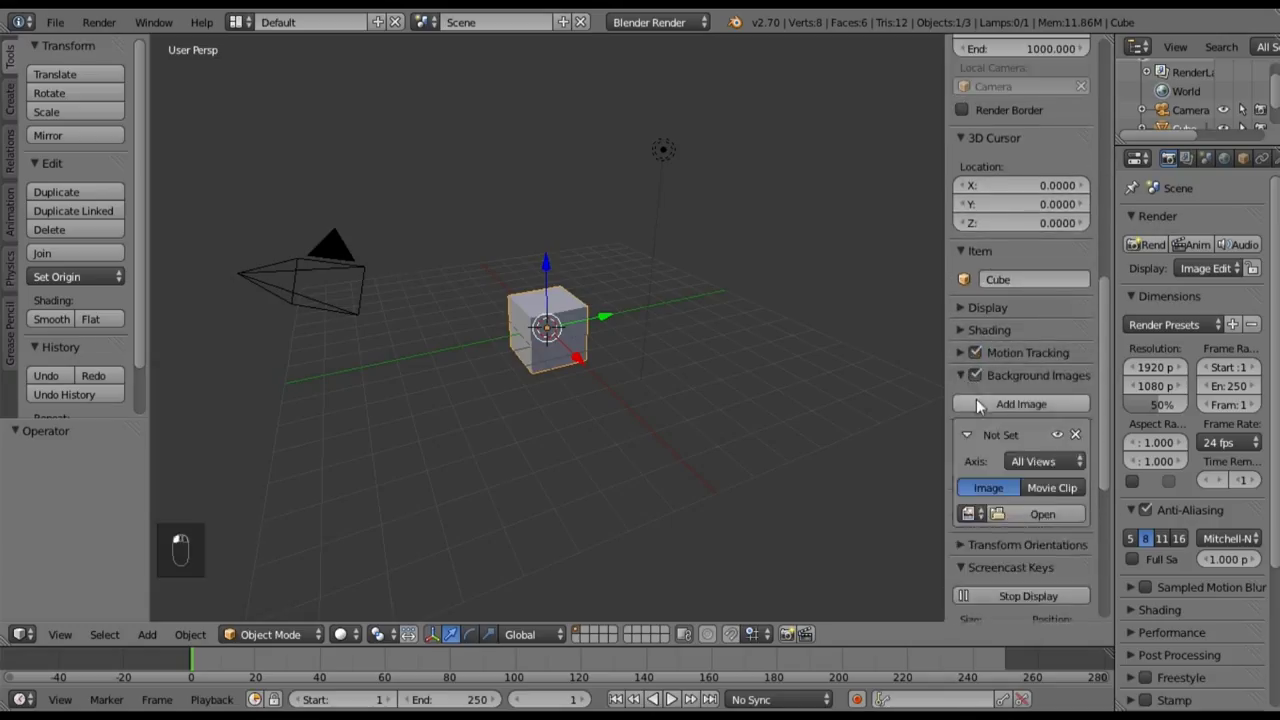
left_click(967, 513)
left_click(998, 316)
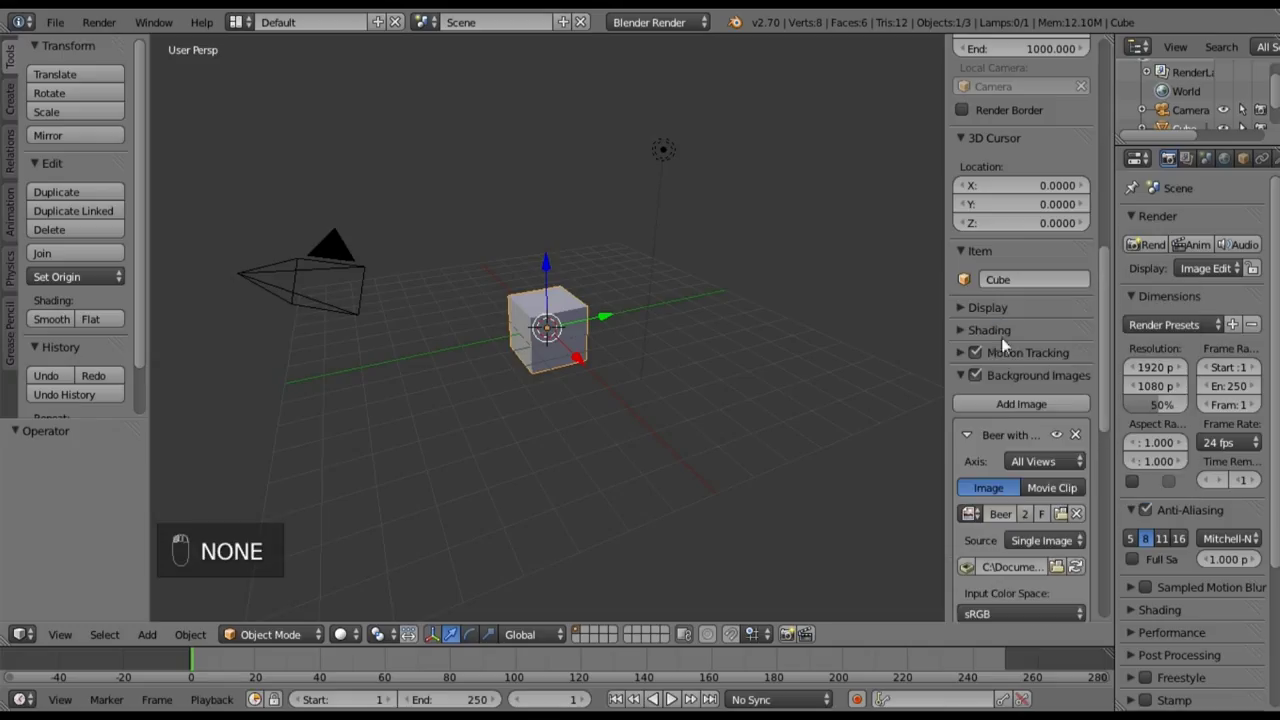
- Collapse the background image's settings and hide the properties sidebar
scroll(992, 579, "down", 3)
scroll(990, 552, "down", 4)
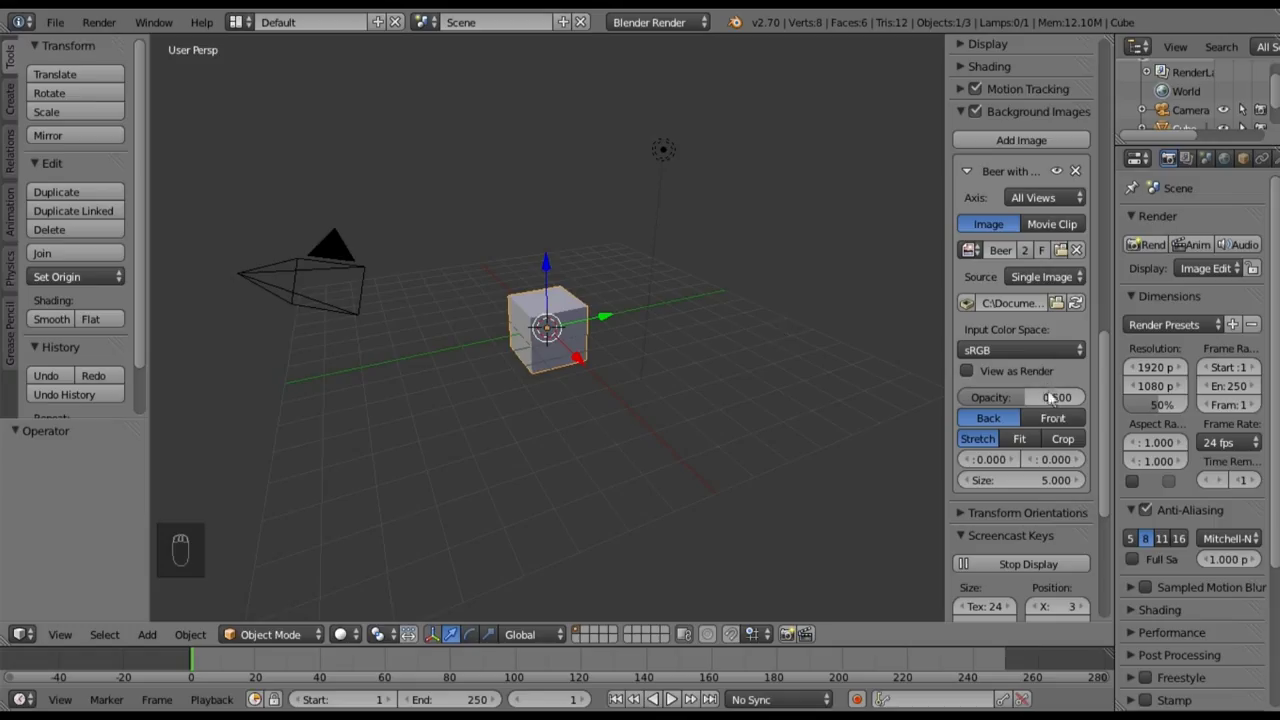
left_click(965, 171)
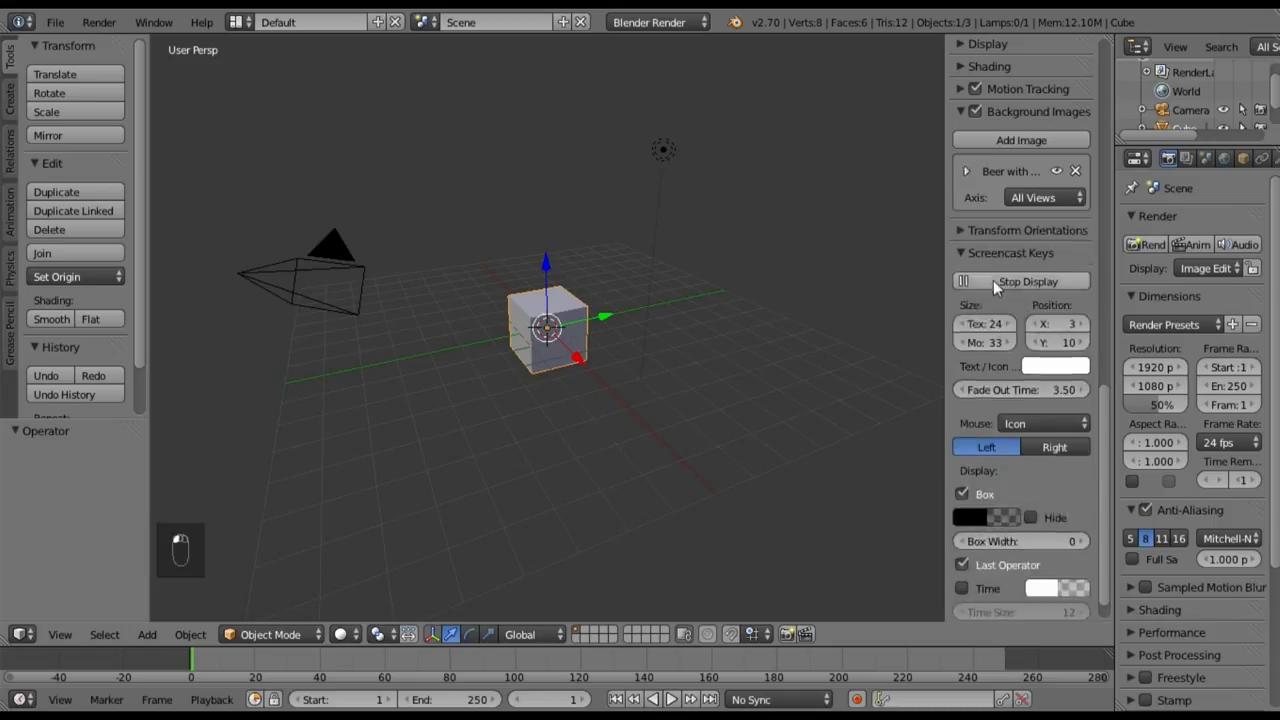
scroll(993, 282, "up", 10)
scroll(993, 282, "up", 8)
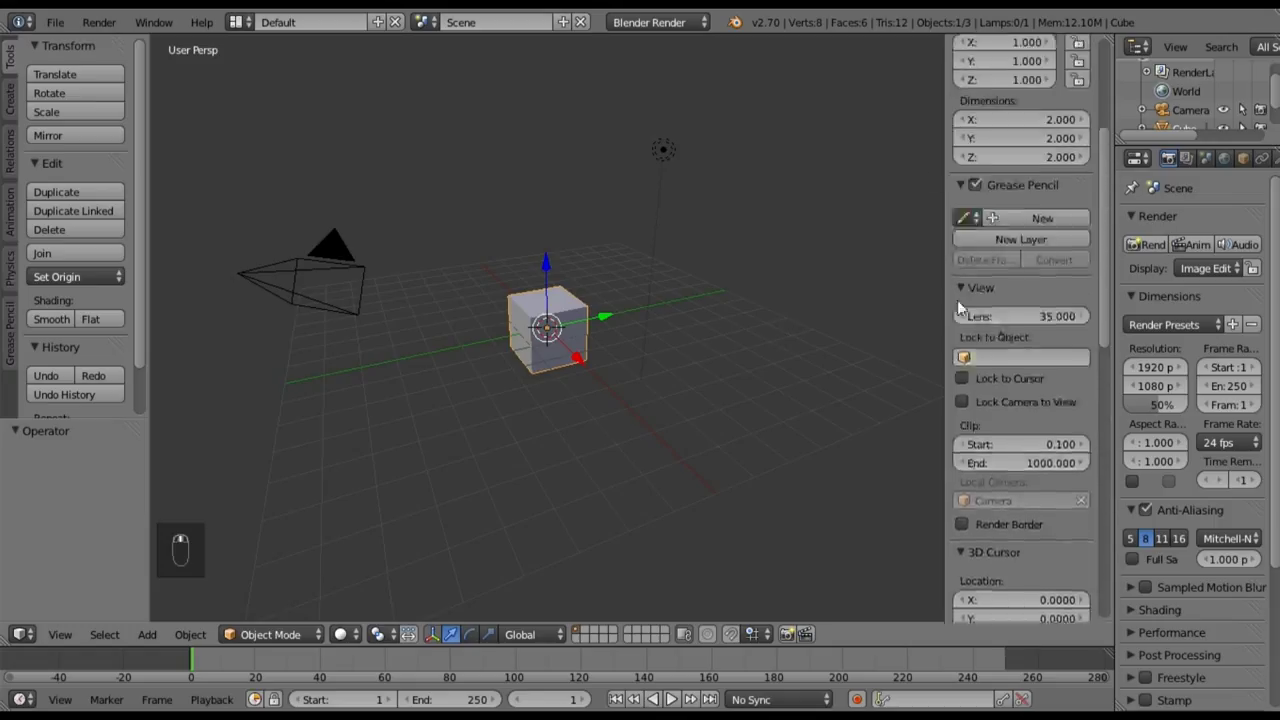
key("n")
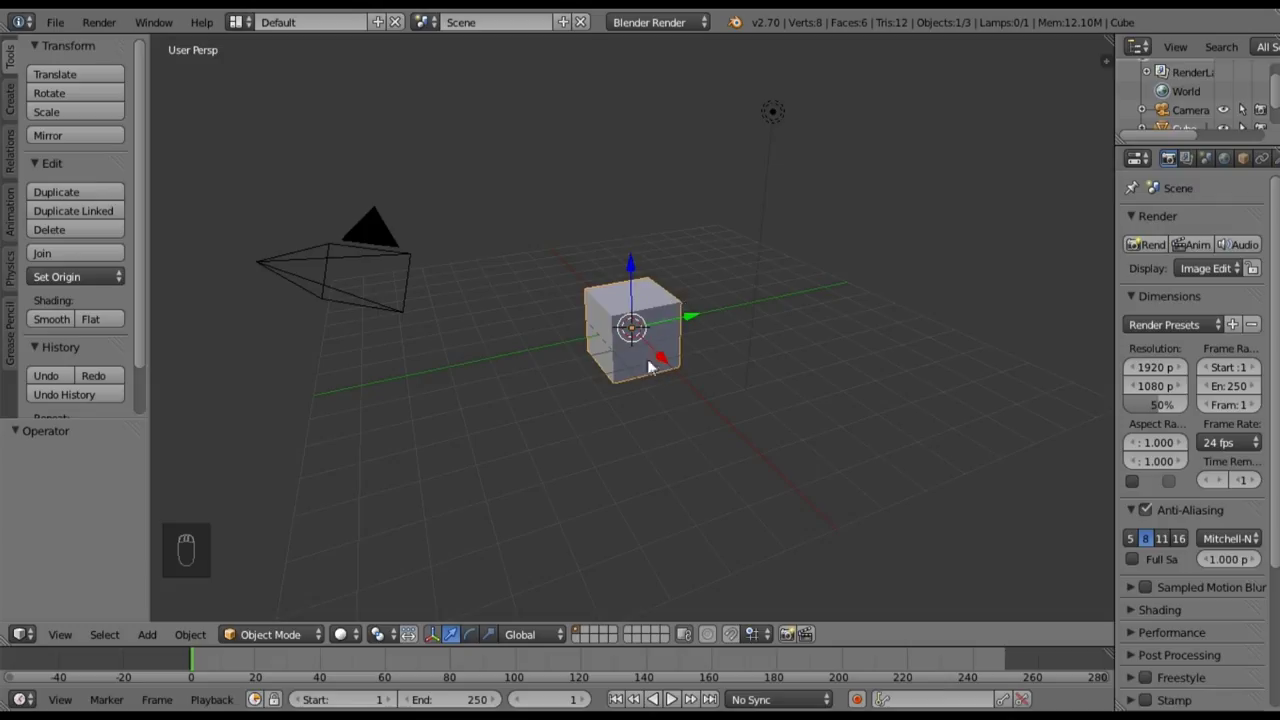
- Turn off the transform manipulator and delete the default cube and the lamp
left_click(436, 634)
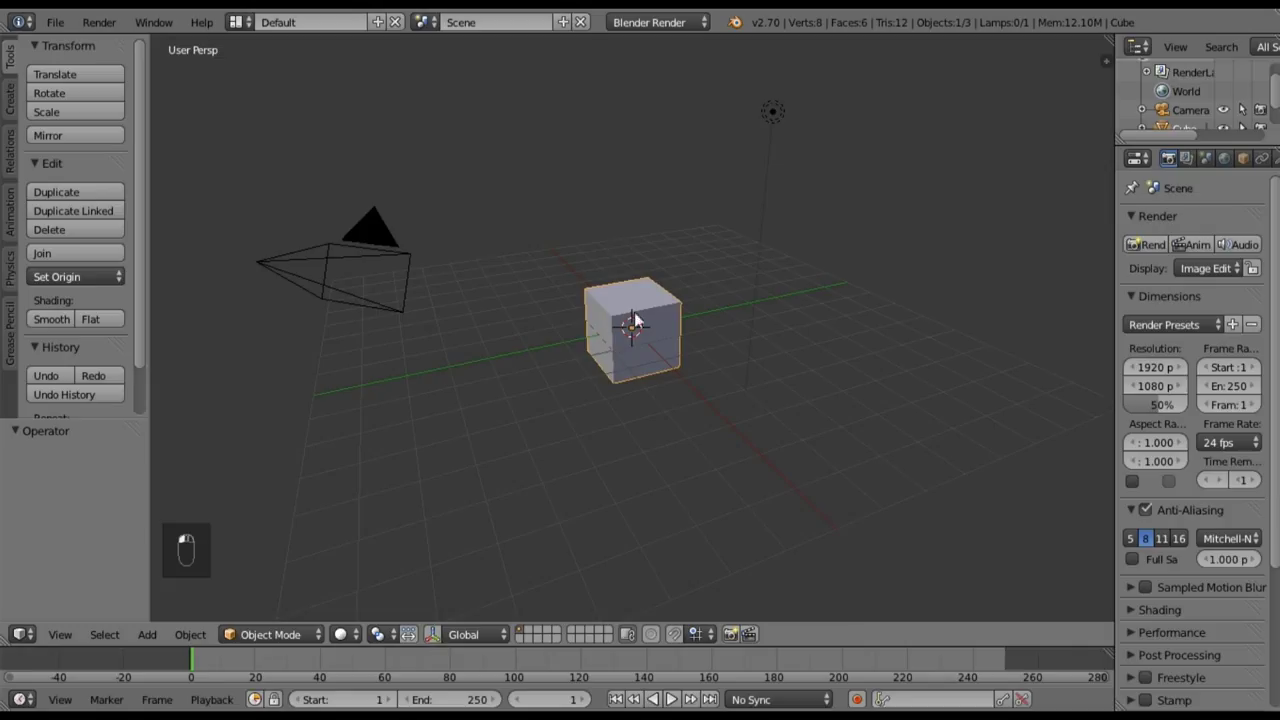
key("x")
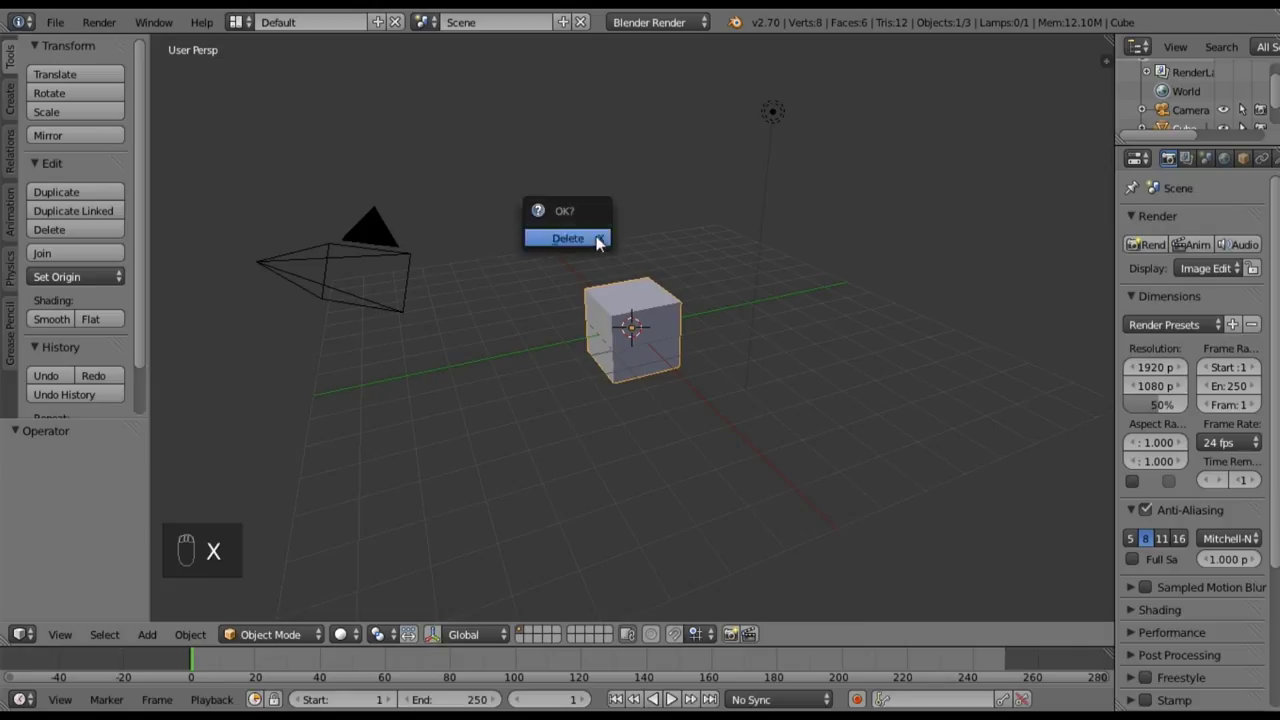
left_click(597, 238)
left_click(772, 112)
key("x")
left_click(771, 112)
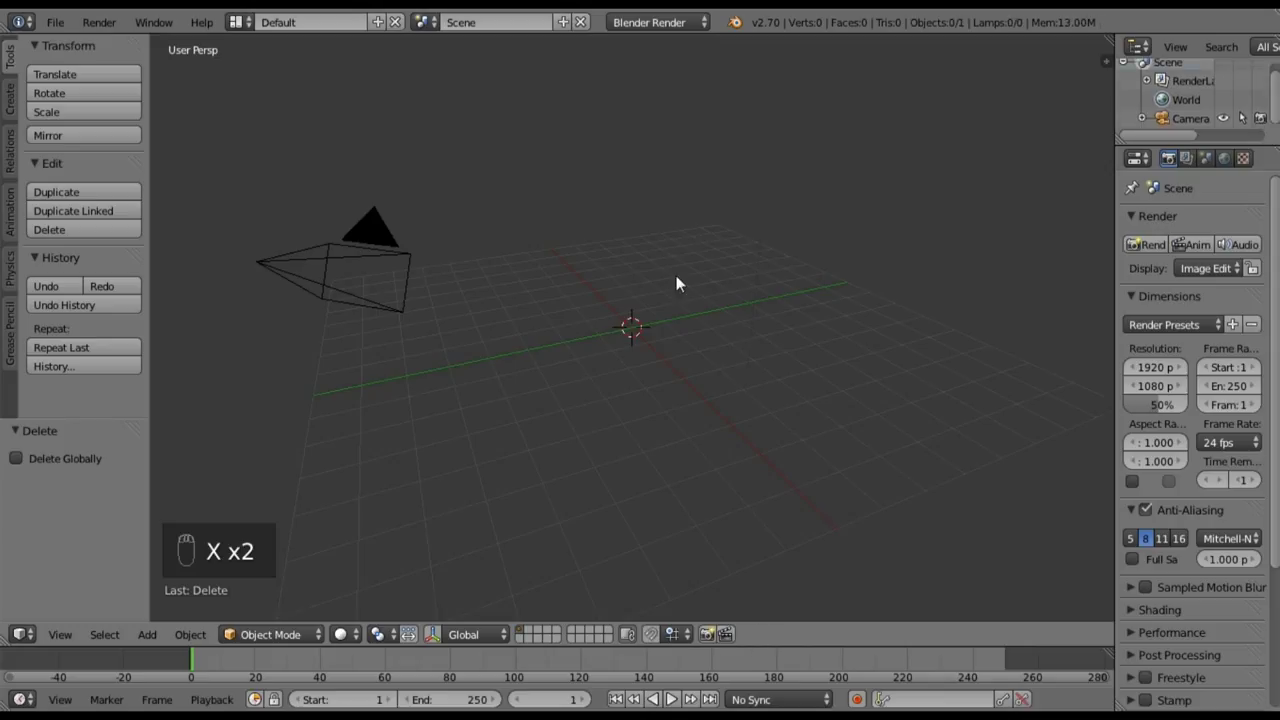
- Set the 3D View to an orthographic front view framed on the bottle reference
key("KP_5")
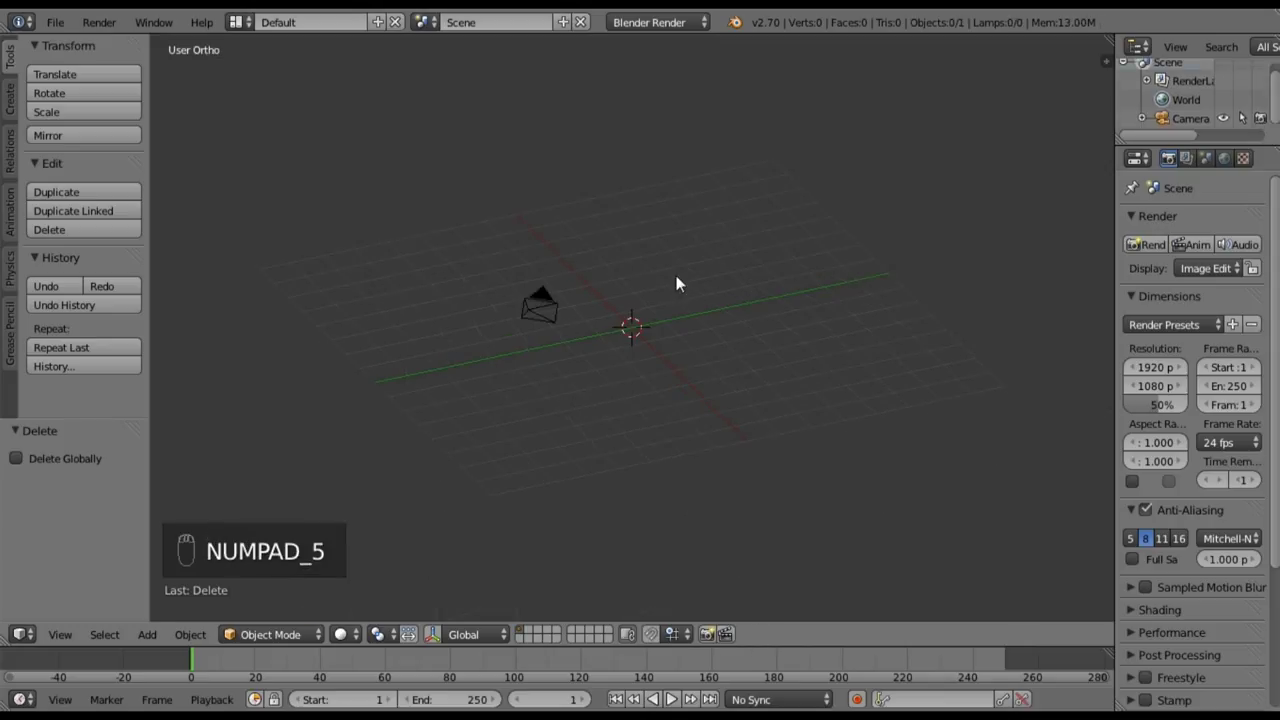
key("KP_1")
scroll(677, 283, "up", 4)
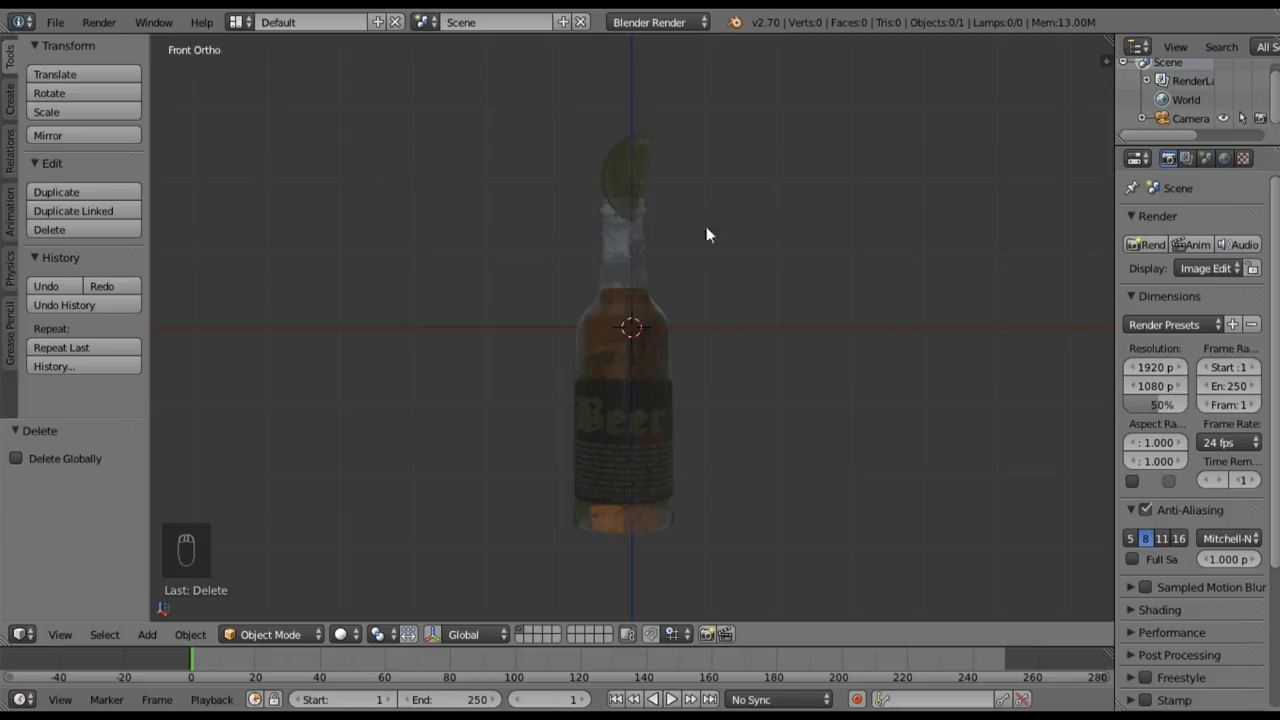
scroll(650, 285, "up", 1)
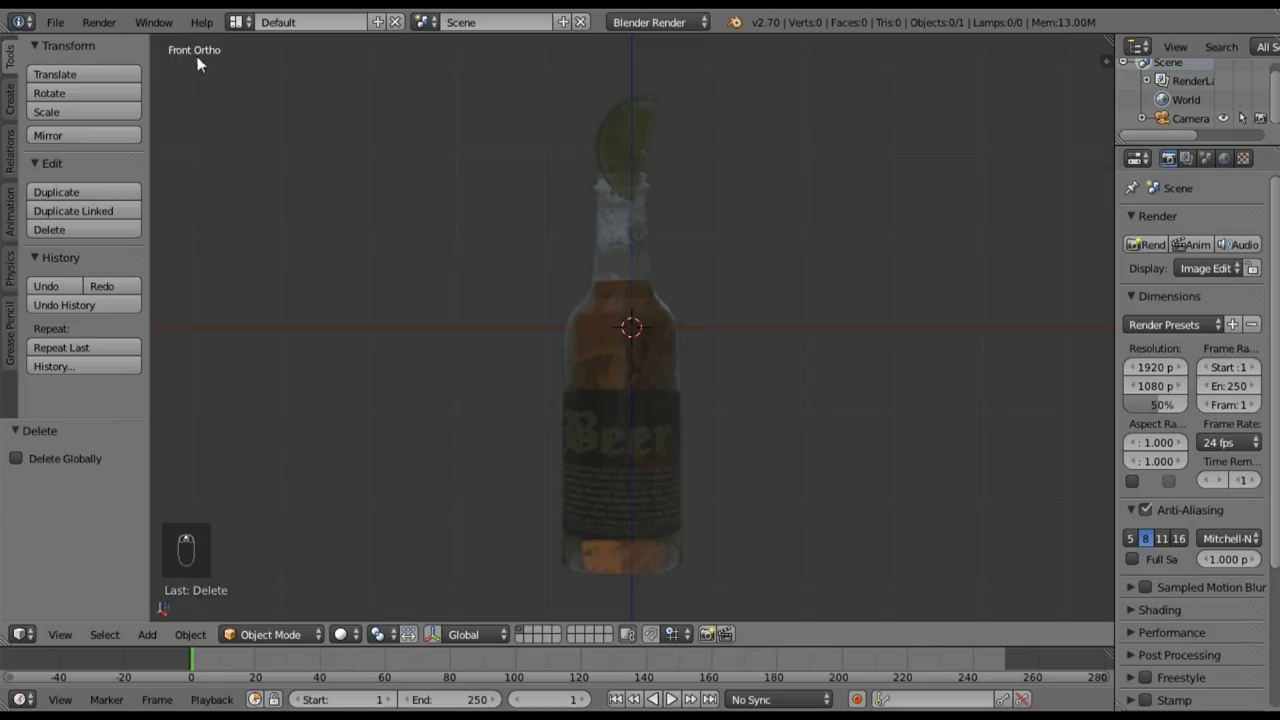
middle_click_drag(545, 367, 515, 347, "shift")
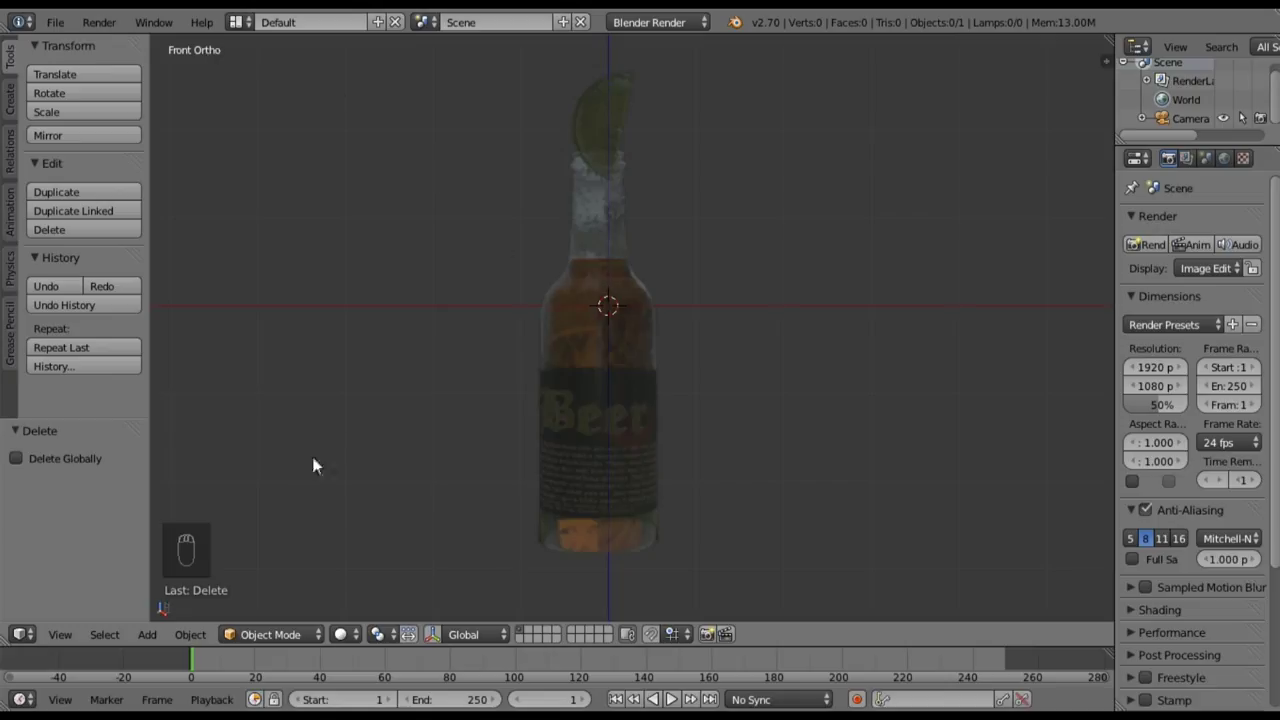
- Place the 3D cursor near the bottle's base, just below the label, and add a 16-vertex mesh circle there
left_click(598, 520)
scroll(591, 443, "up", 5)
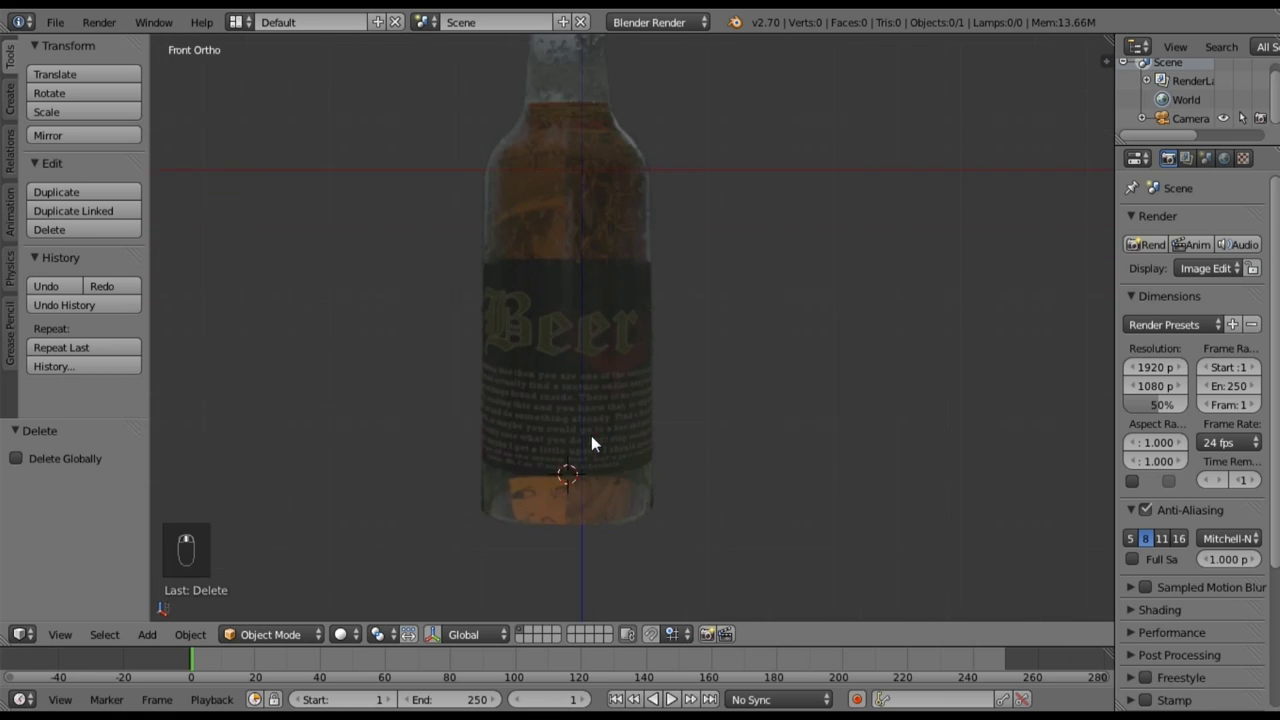
middle_click_drag(487, 462, 515, 372, "shift")
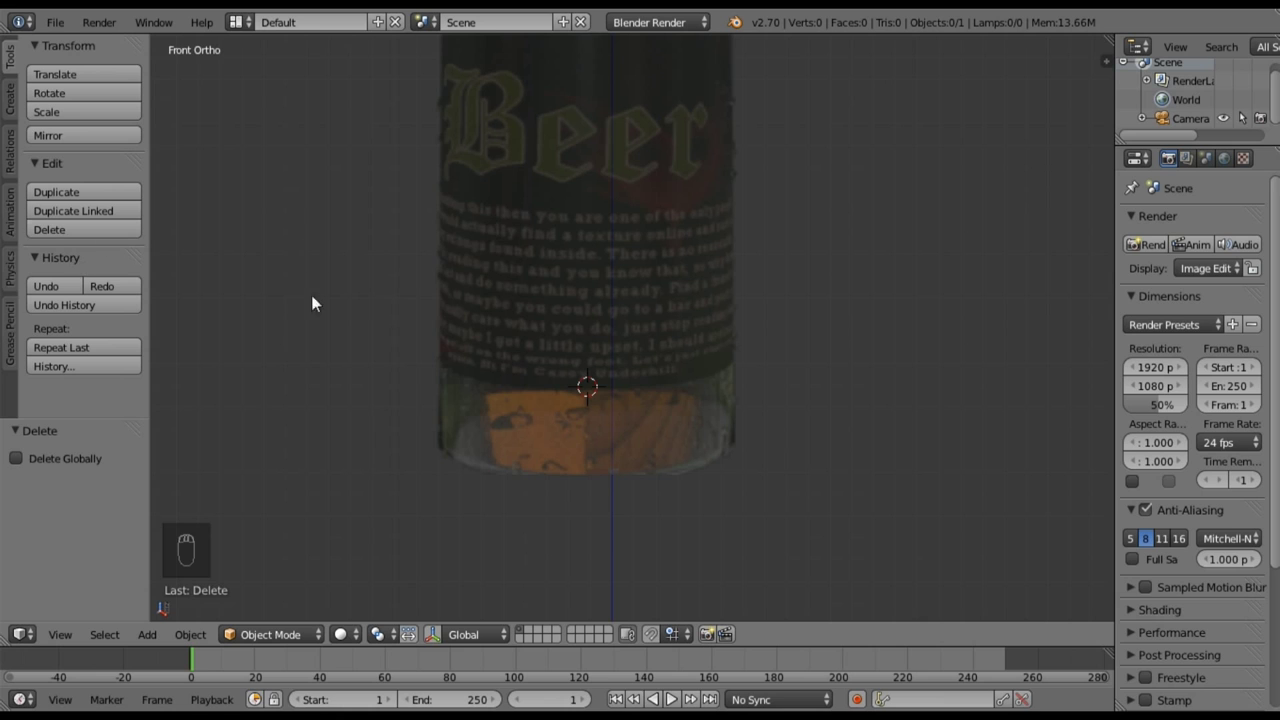
key("shift+a")
mouse_move(544, 395)
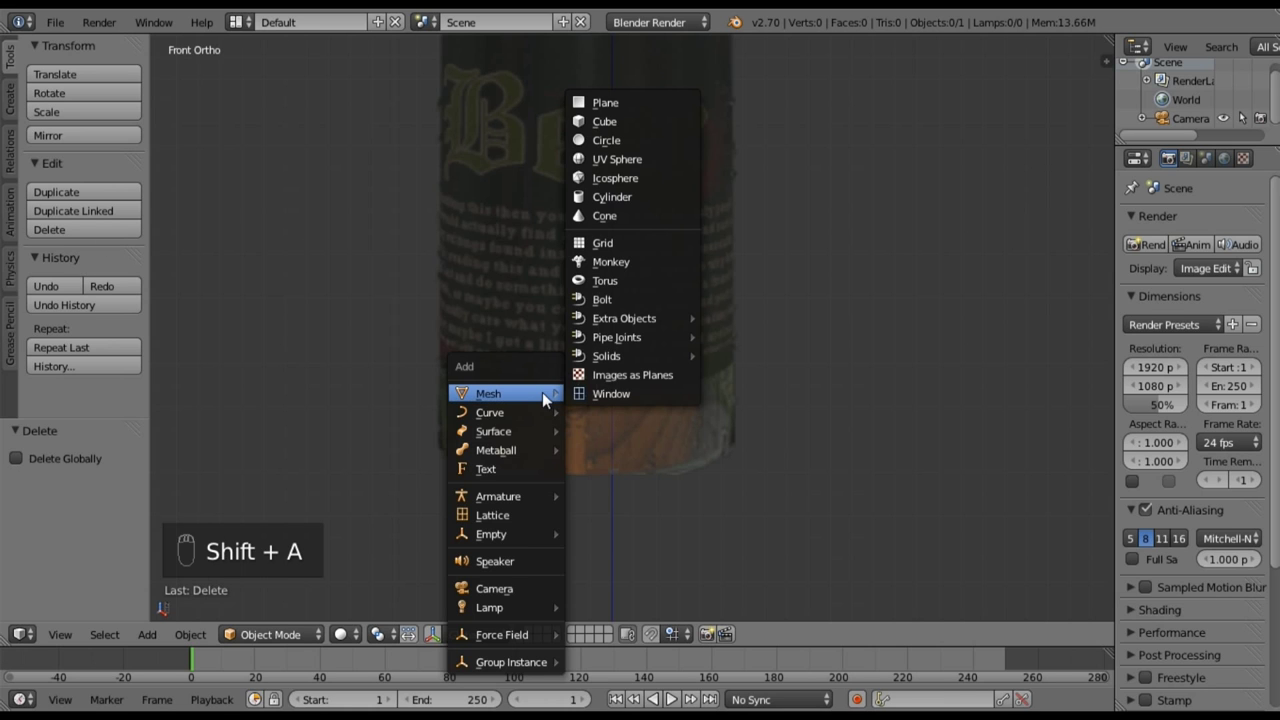
left_click(616, 141)
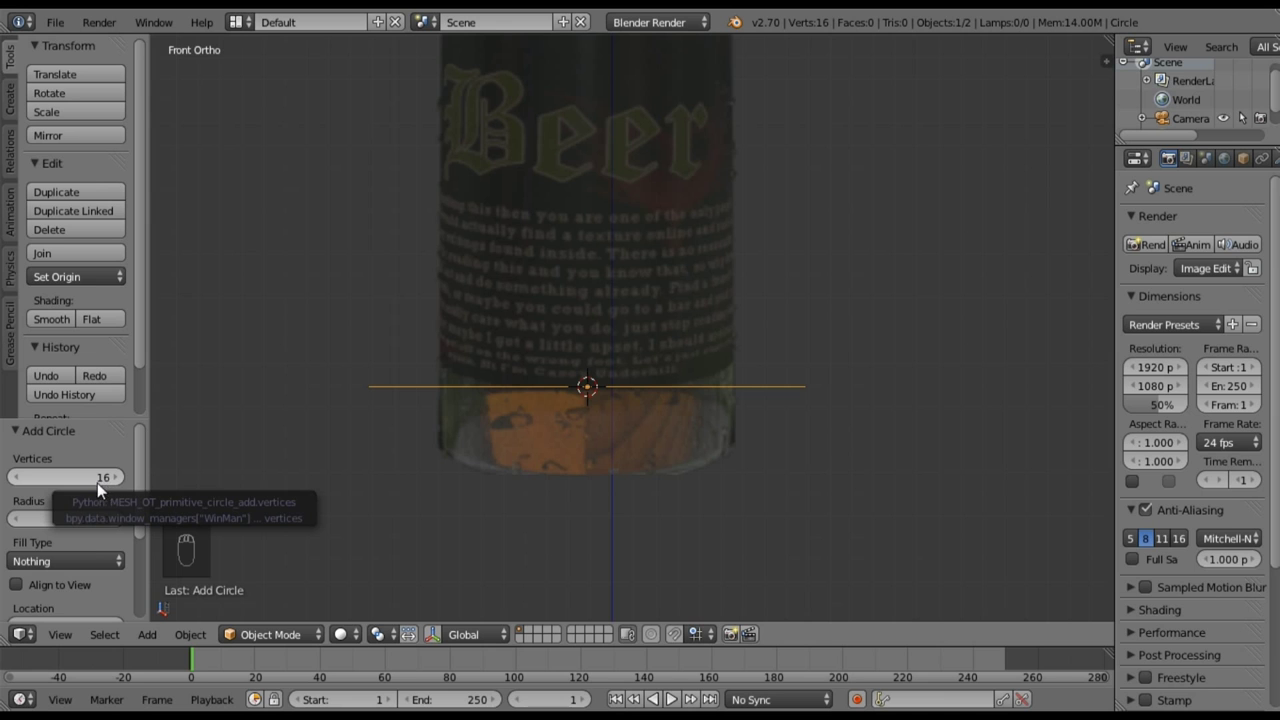
- Examine the new circle against the bottle reference at an angle, from above and from the front
scroll(560, 199, "down", 4)
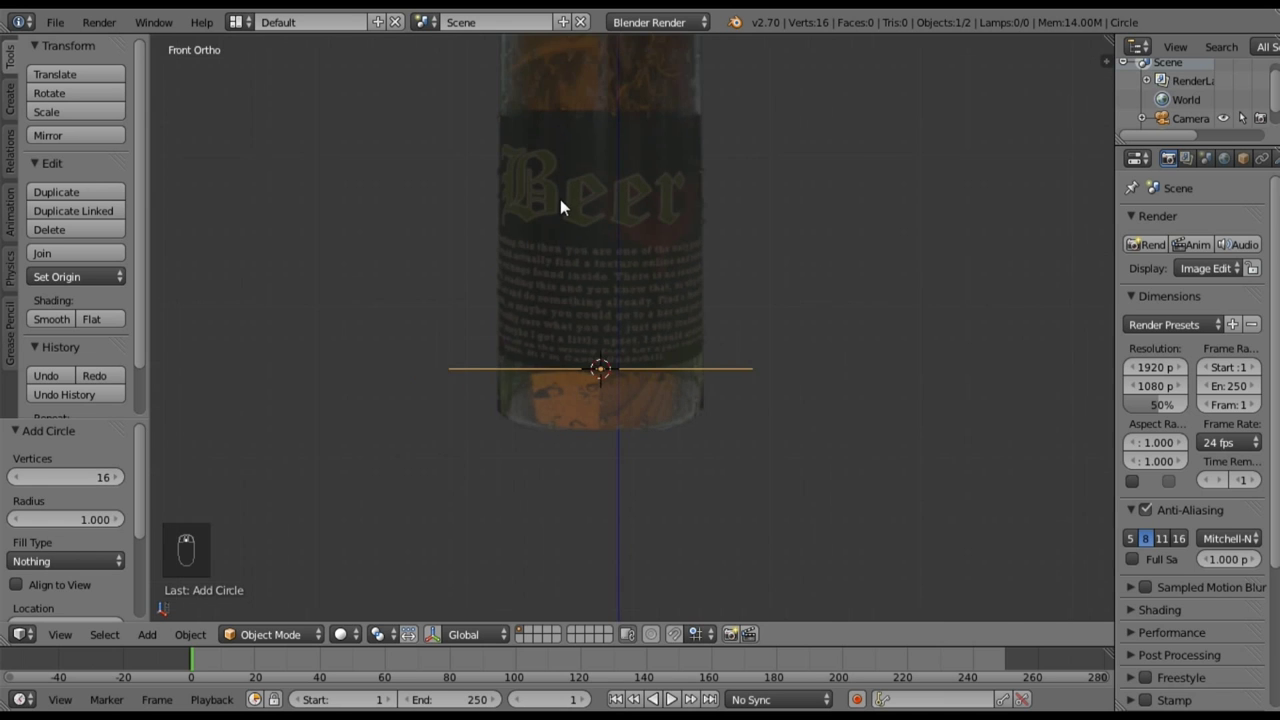
middle_click_drag(571, 186, 558, 226)
key("KP_1")
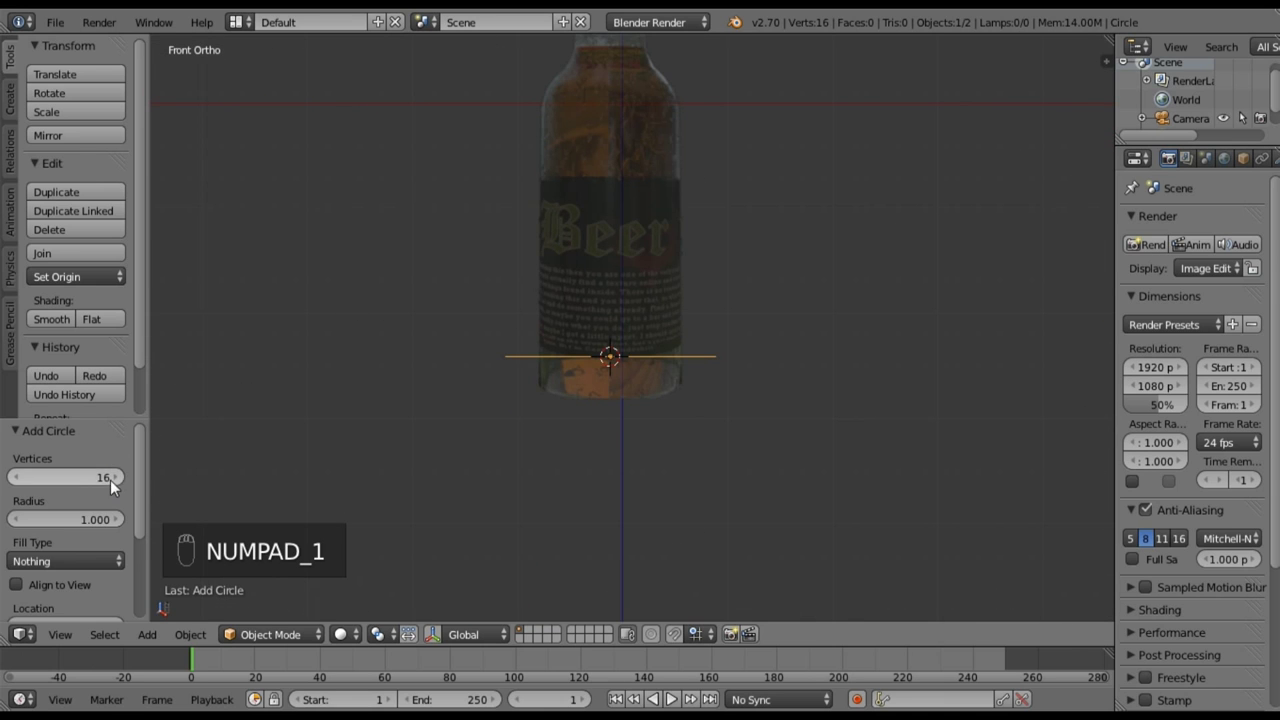
middle_click_drag(614, 223, 563, 346, "shift")
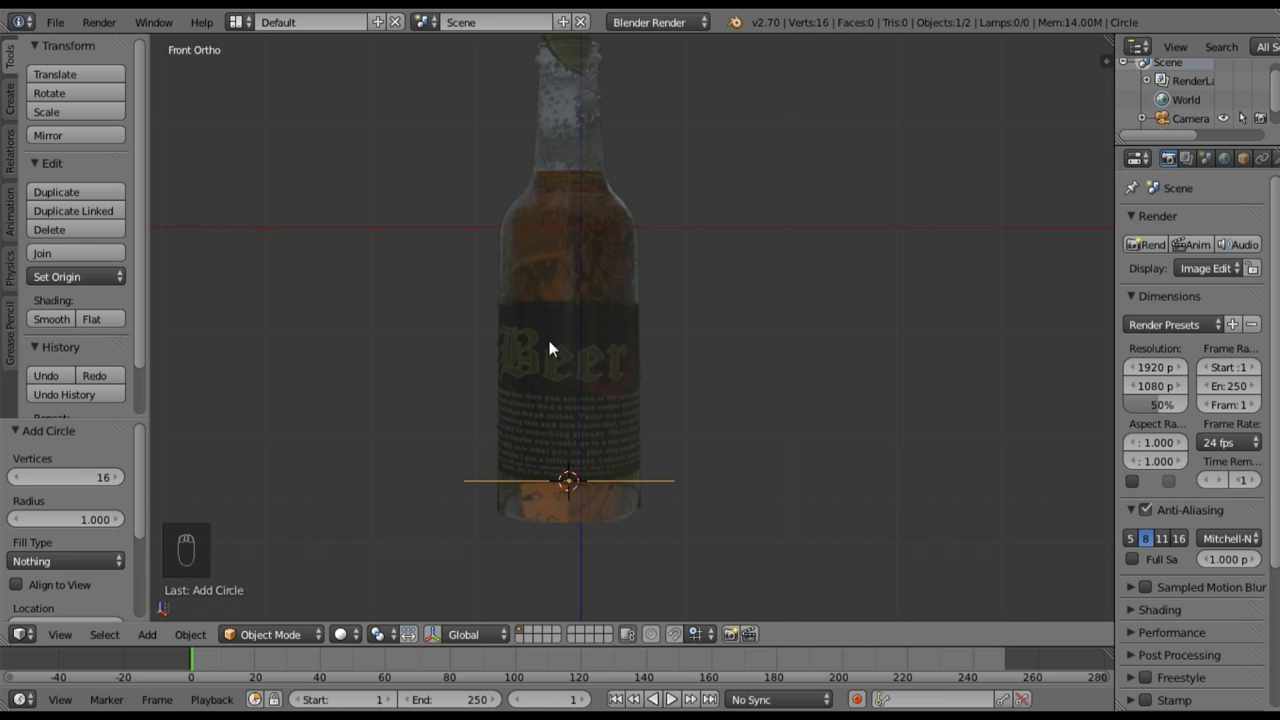
middle_click_drag(555, 348, 563, 450)
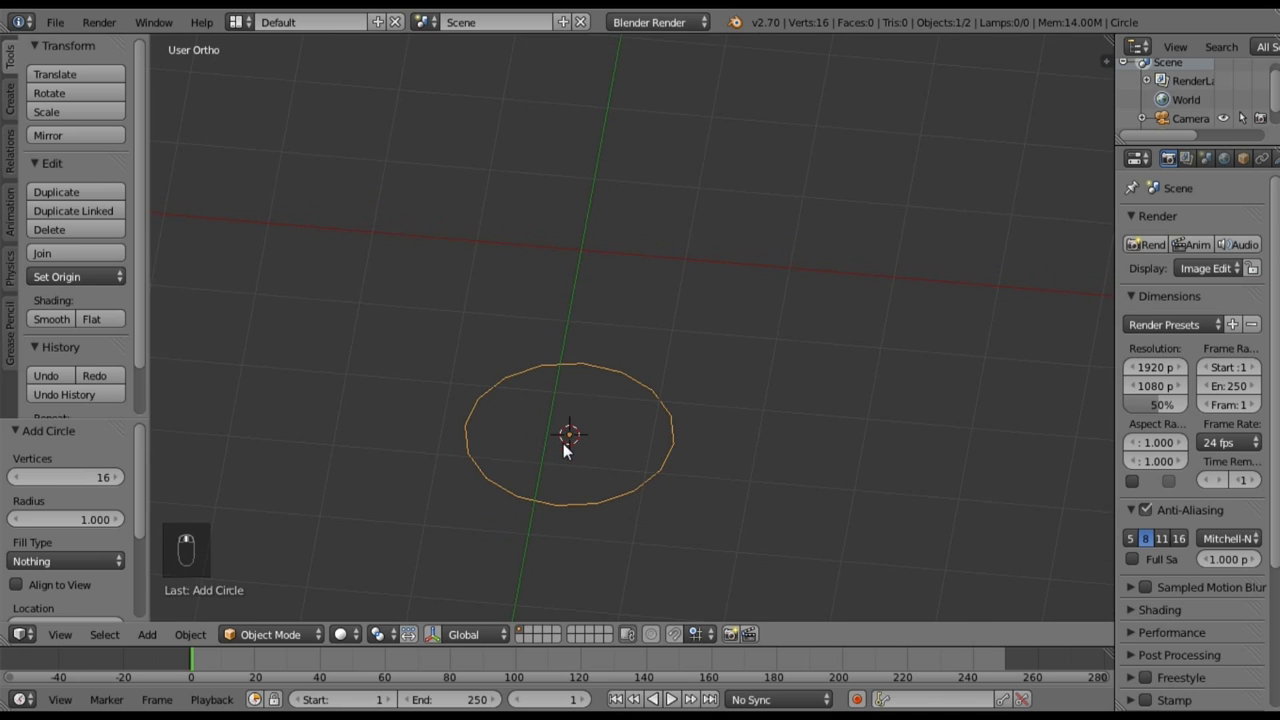
key("KP_7")
scroll(514, 349, "up", 2)
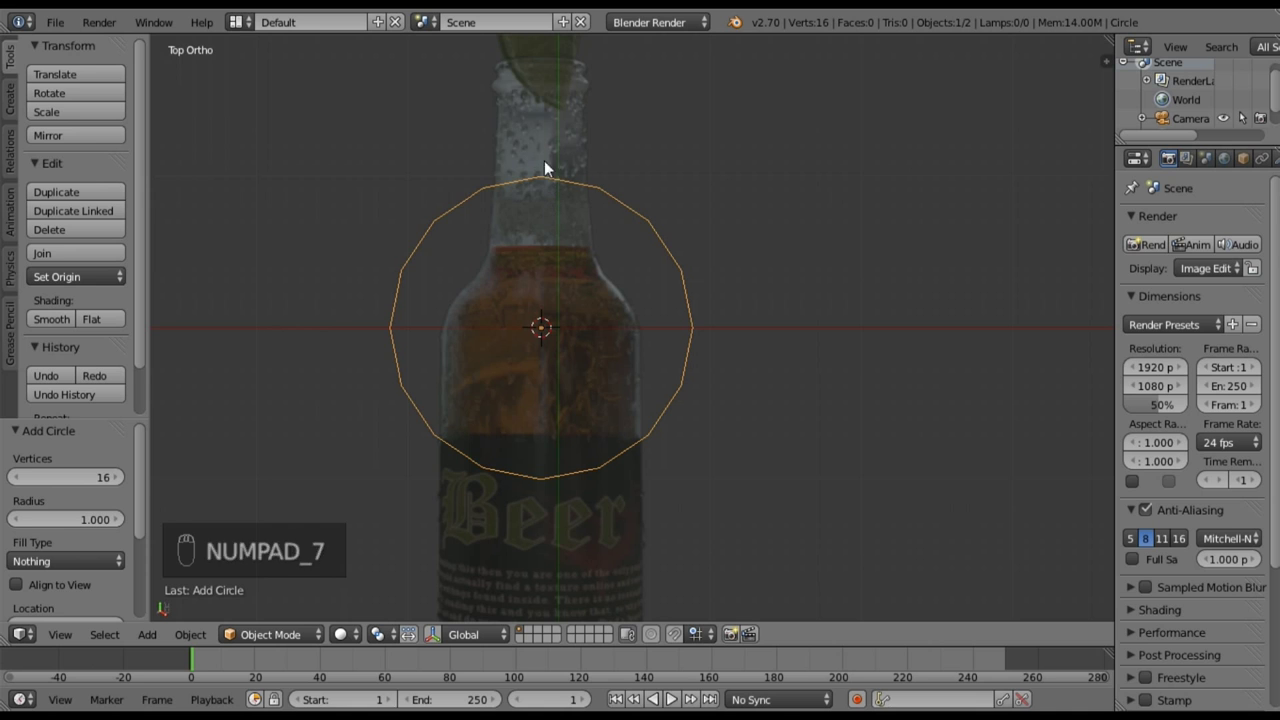
key("KP_1")
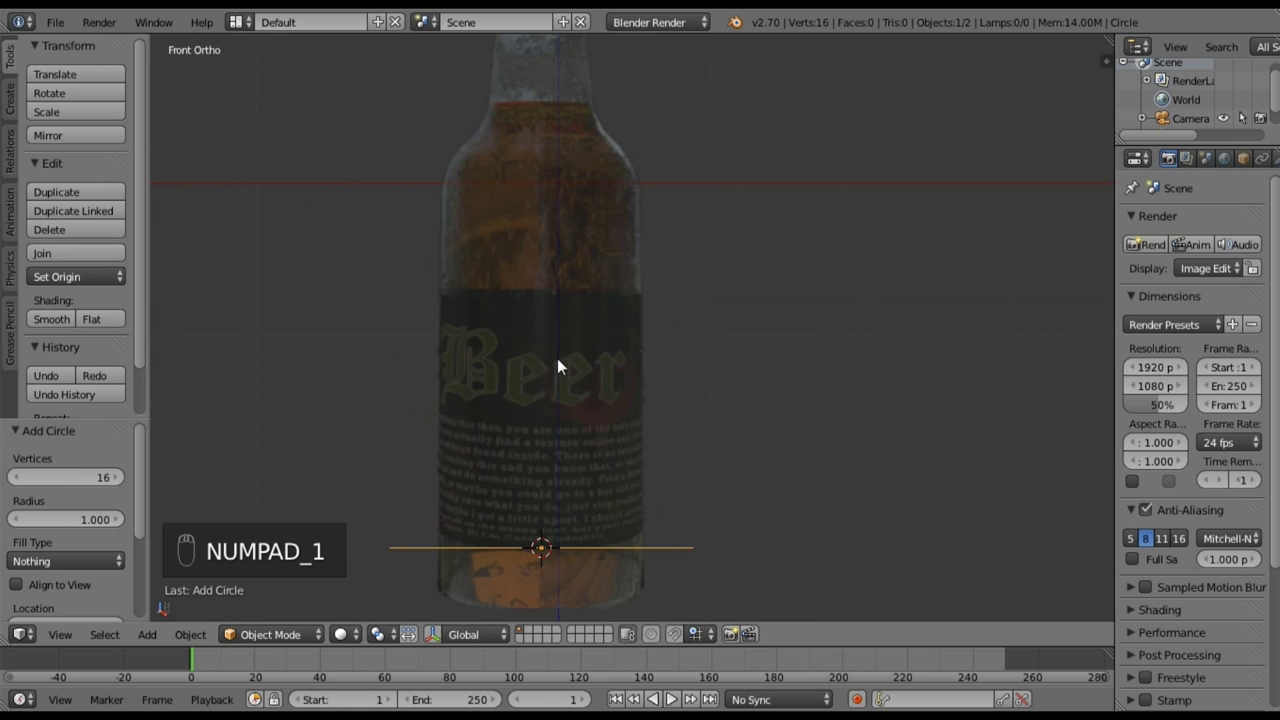
- Scale the circle uniformly by about 0.676 to match the width of the bottle in the reference image
scroll(514, 480, "down", 3)
scroll(503, 474, "up", 3)
key("s")
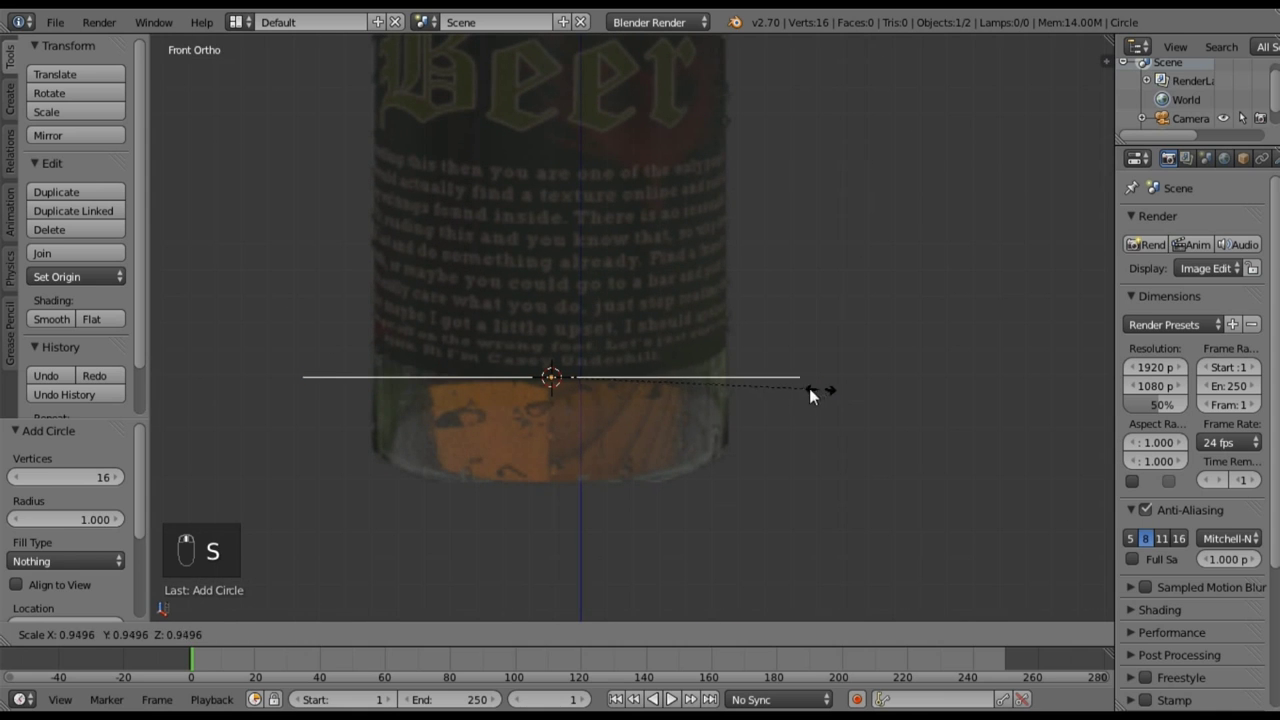
left_click(743, 397)
middle_click_drag(652, 436, 654, 386, "shift")
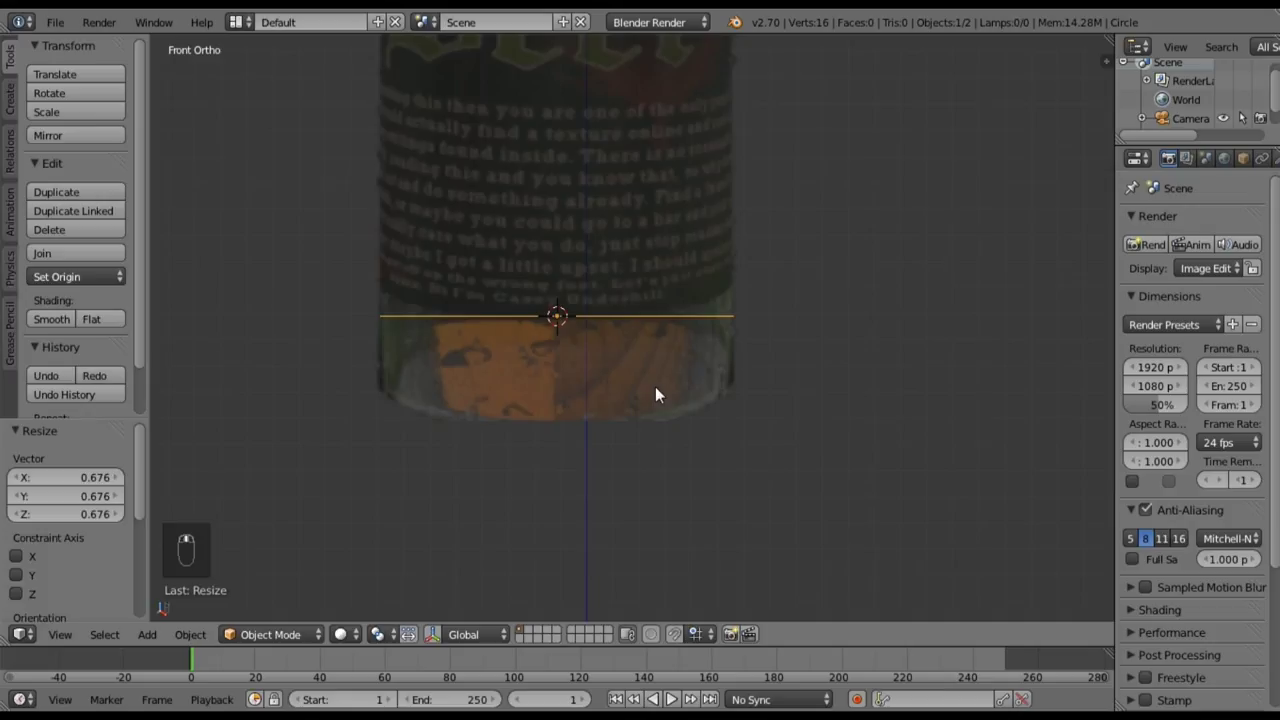
- In Edit Mode, extrude the circle's vertices about 0.36 downward along Z to the bottle's base
key("Tab")
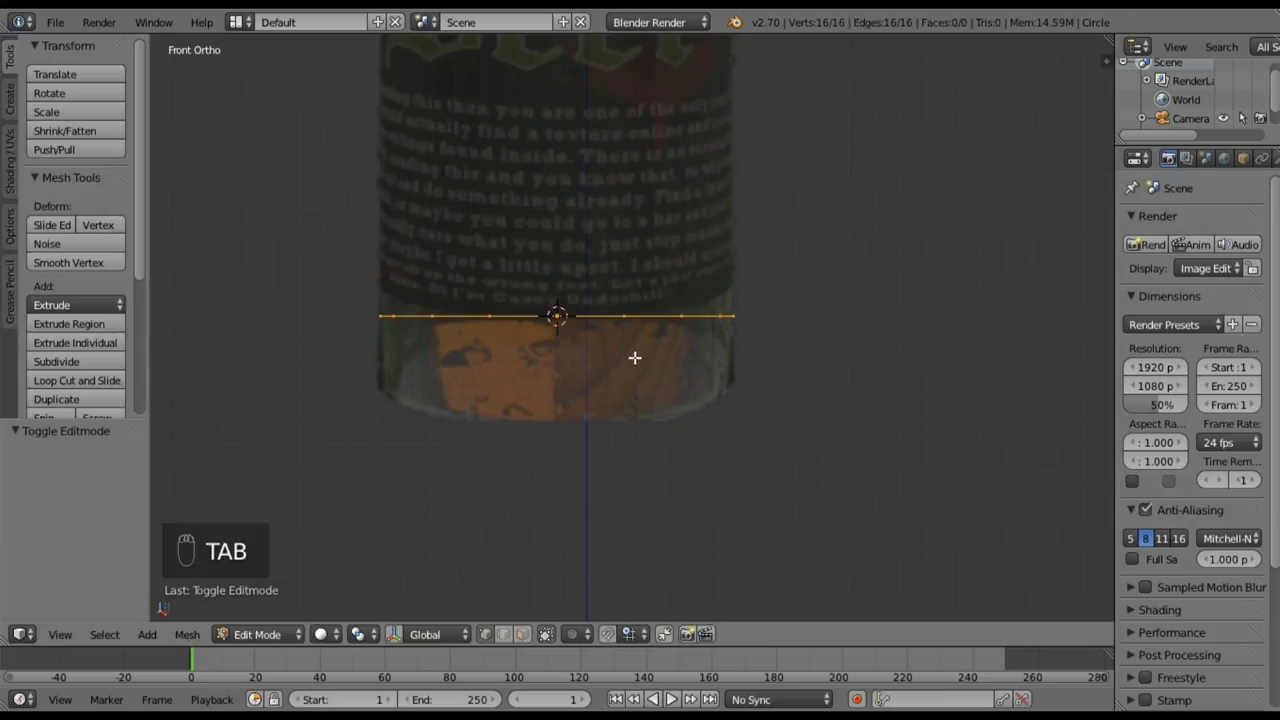
key("e")
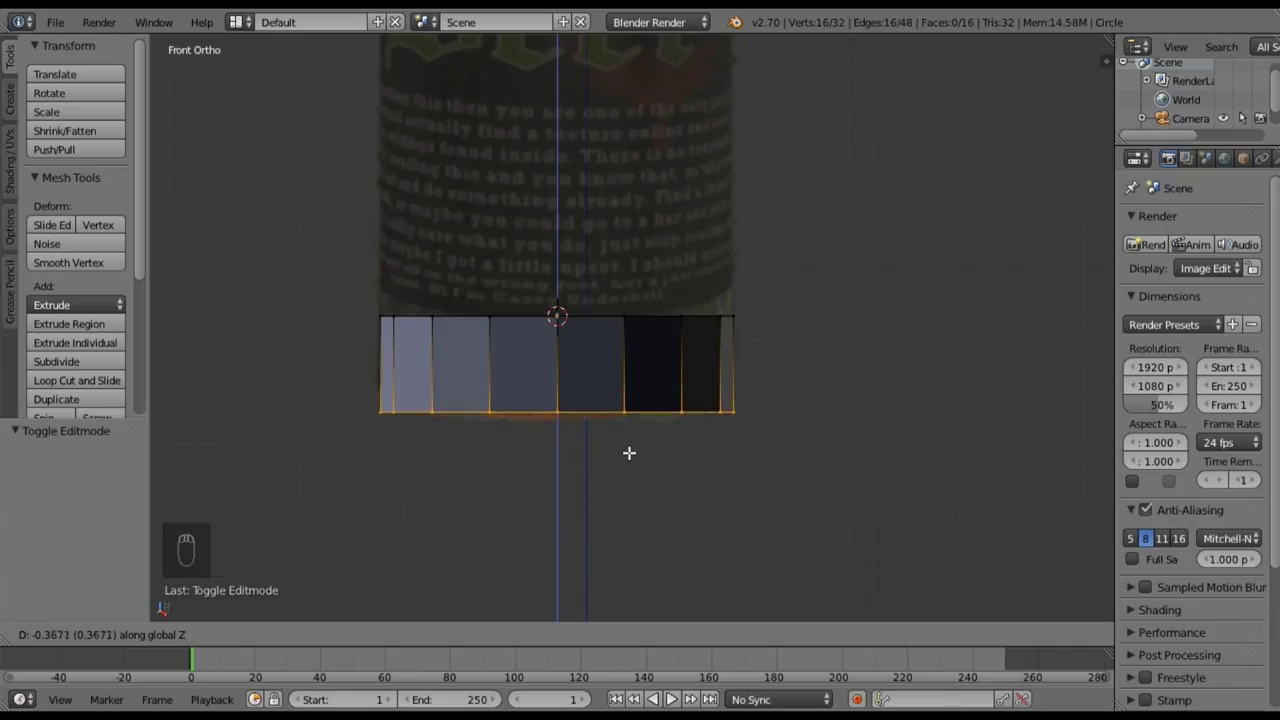
left_click(629, 453)
- Extrude the bottom ring about 0.036 further down along Z and scale it to about 0.874 to round the base edge
key("e")
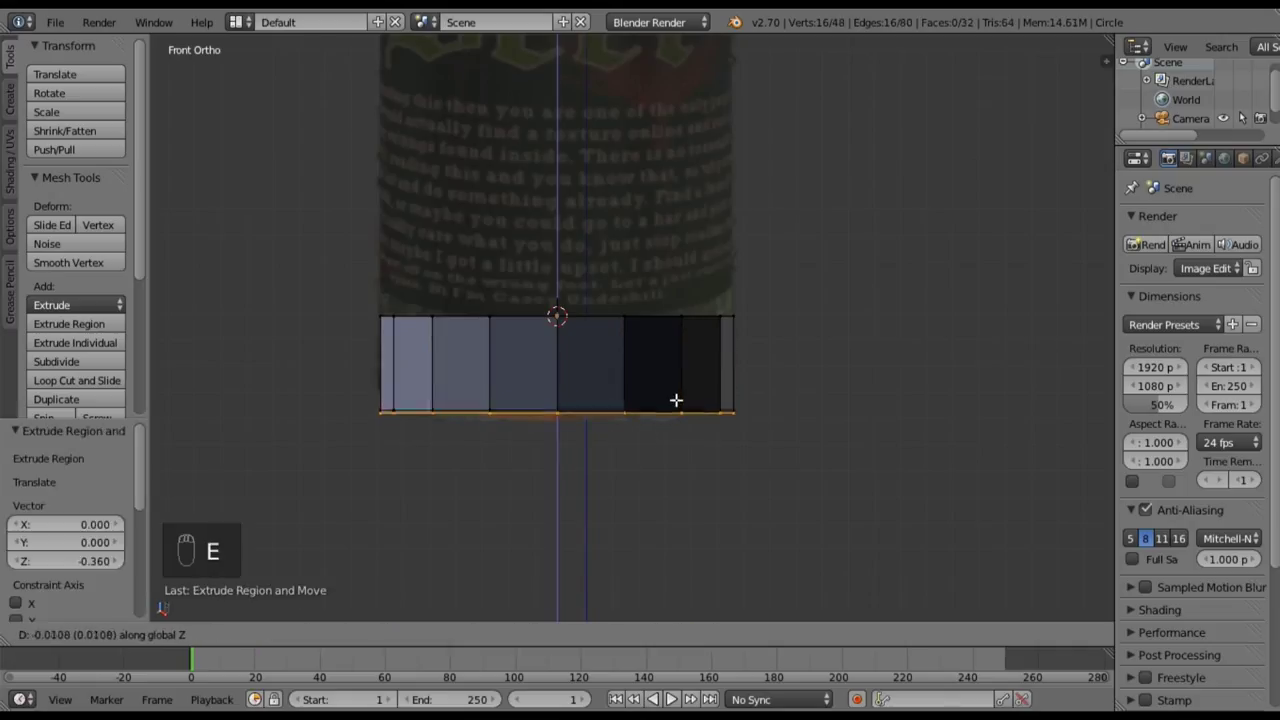
left_click(677, 404)
key("s")
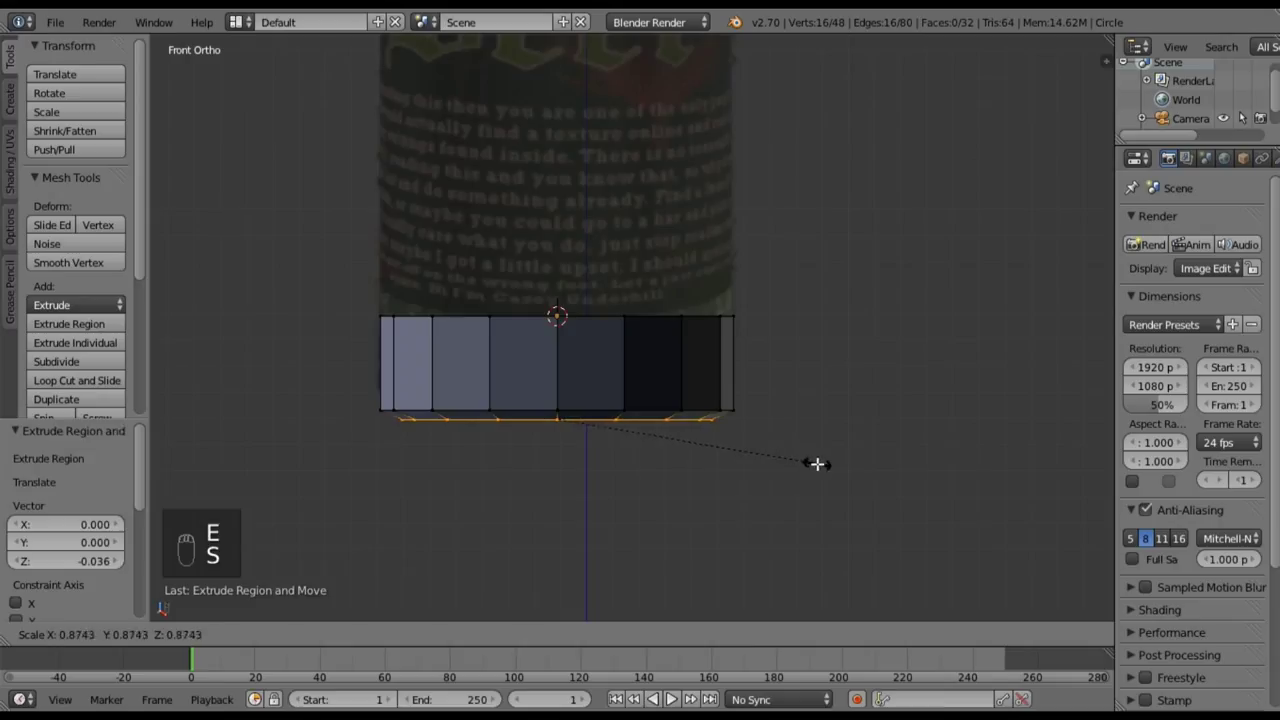
left_click(816, 464)
- Extrude the base ring about 0.029 downward along Z and scale it to about 0.037, drawing it in to the base's centre
key("e")
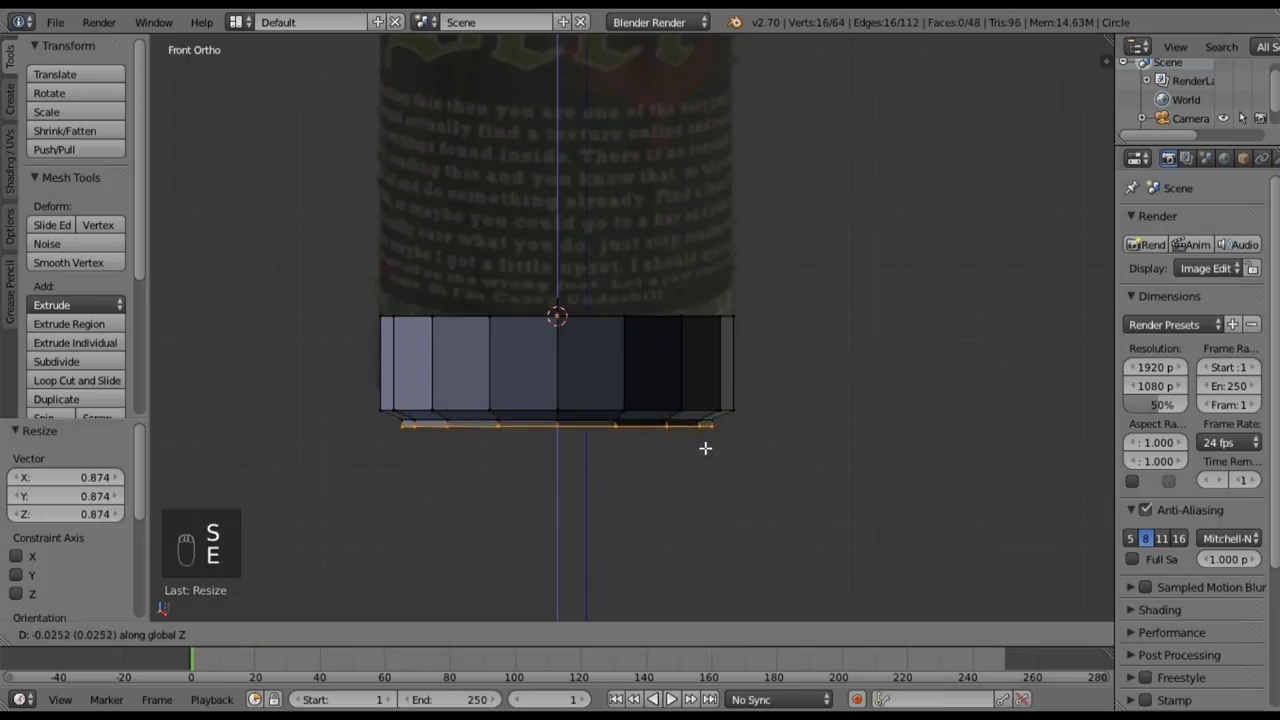
left_click(706, 451)
key("s")
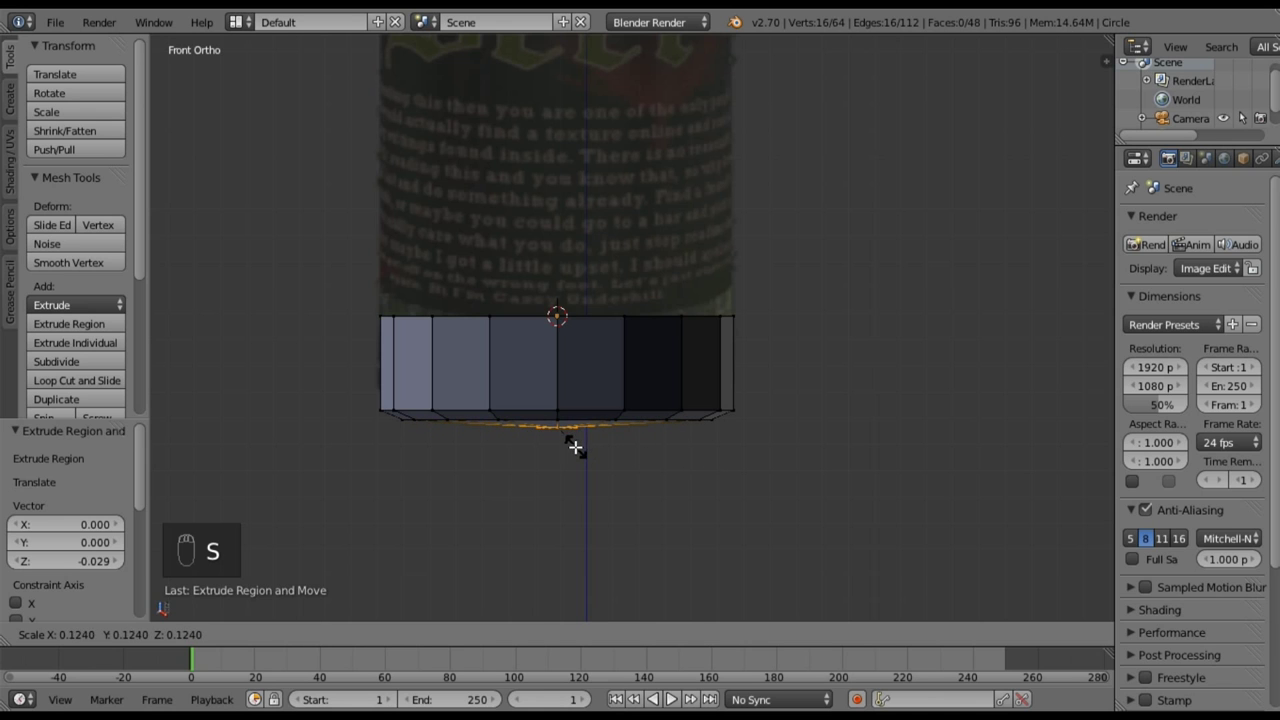
left_click(559, 431)
- Fill the tiny remaining hole at the centre of the bottle's base with a face
middle_click_drag(572, 340, 568, 413)
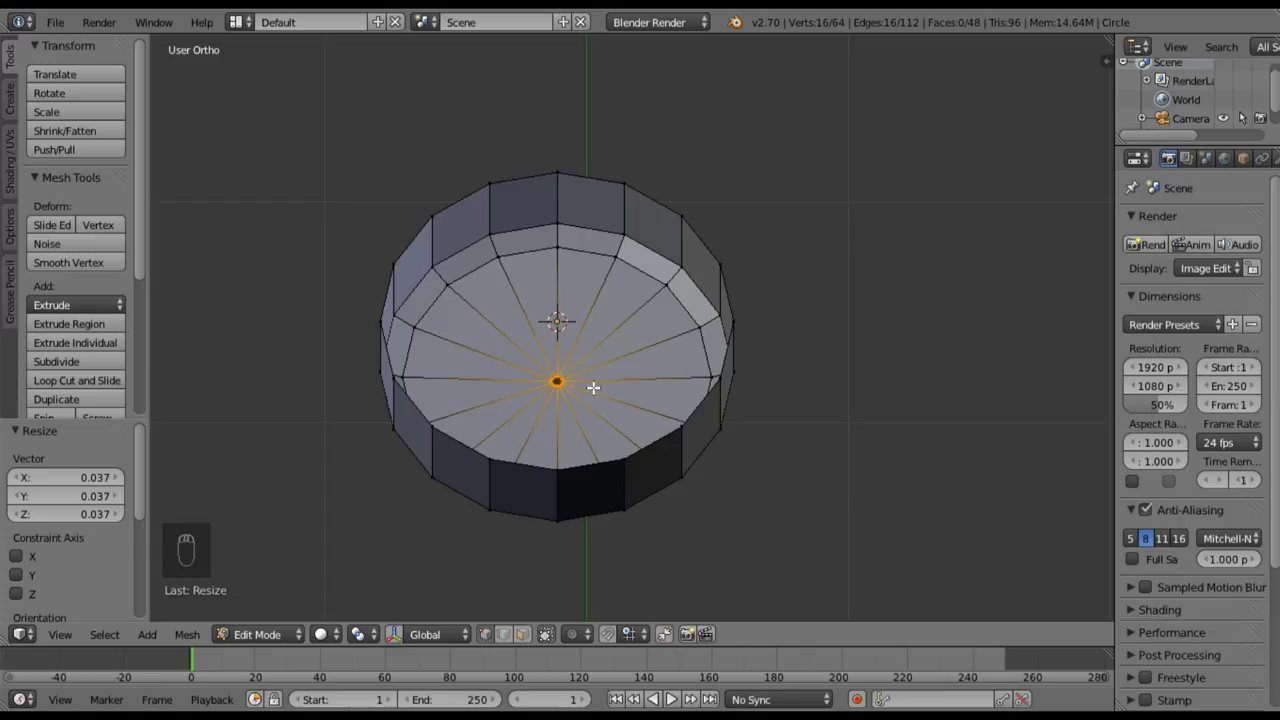
key("f")
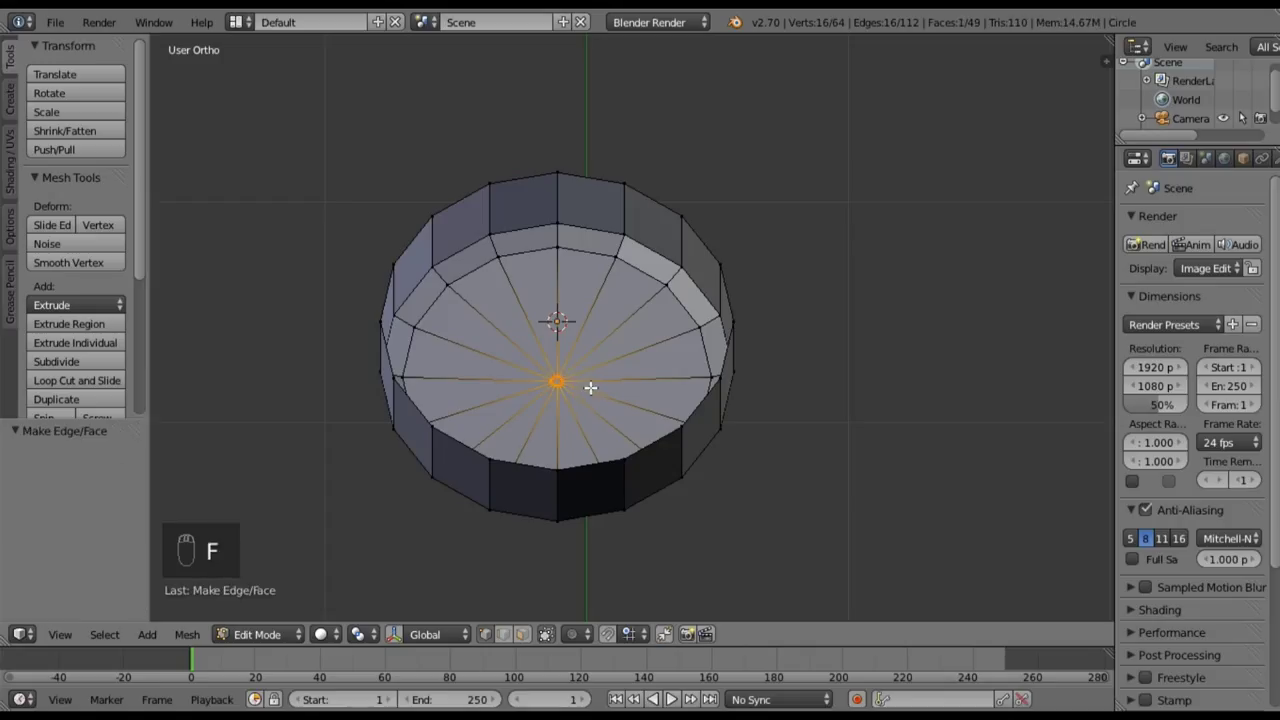
middle_click_drag(594, 471, 617, 421)
- In wireframe front view, select only the mesh's top ring and extrude it about 1.674 upward along Z to the label's upper edge
key("KP_1")
key("z")
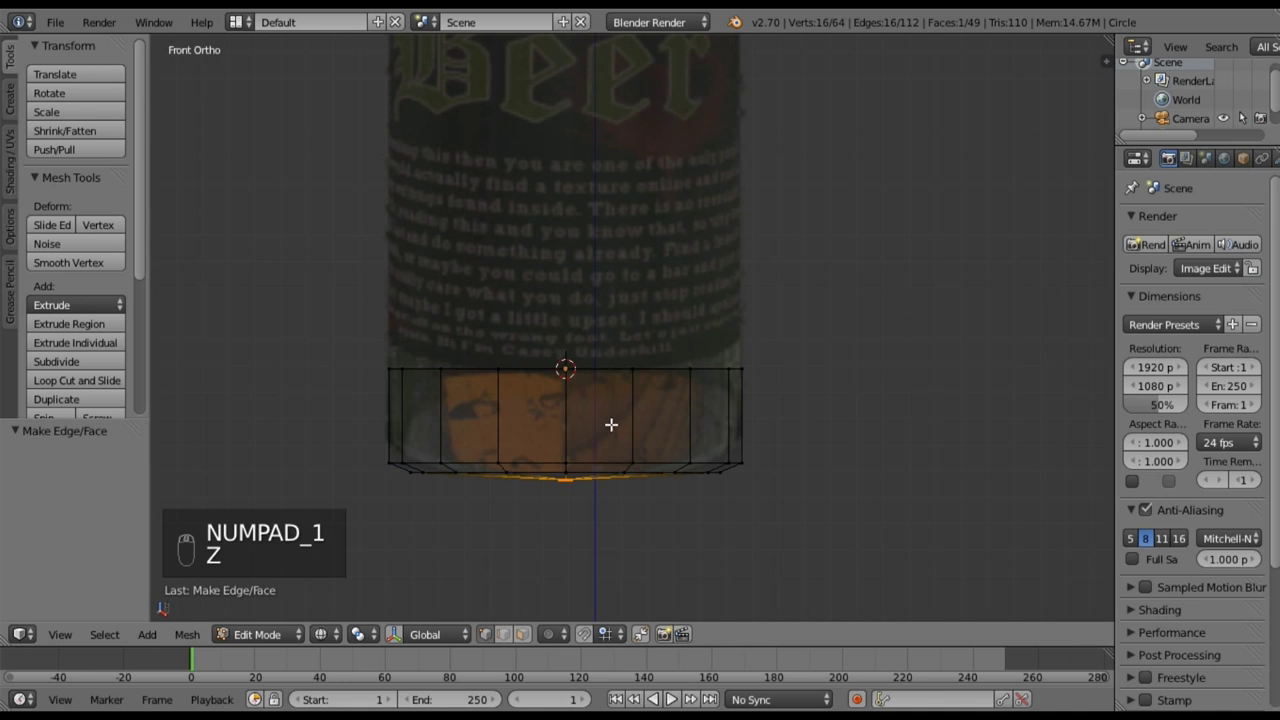
key("a")
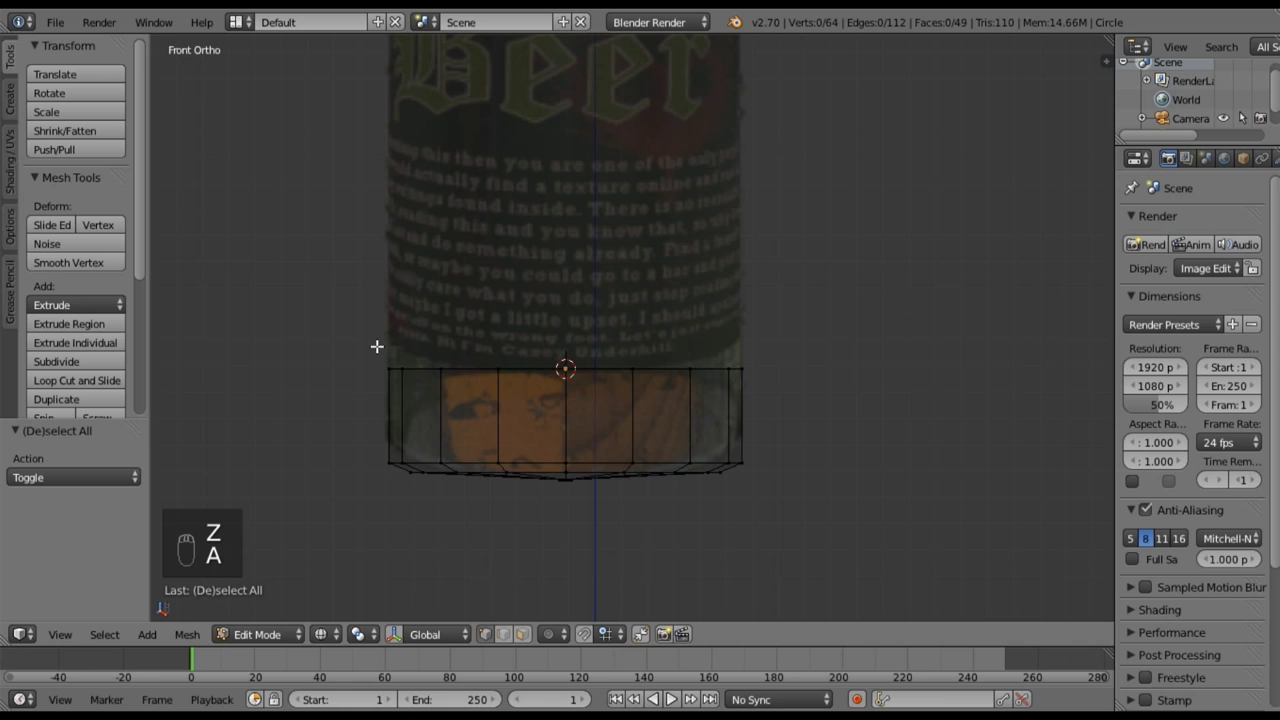
key("b")
left_click_drag(324, 271, 799, 383)
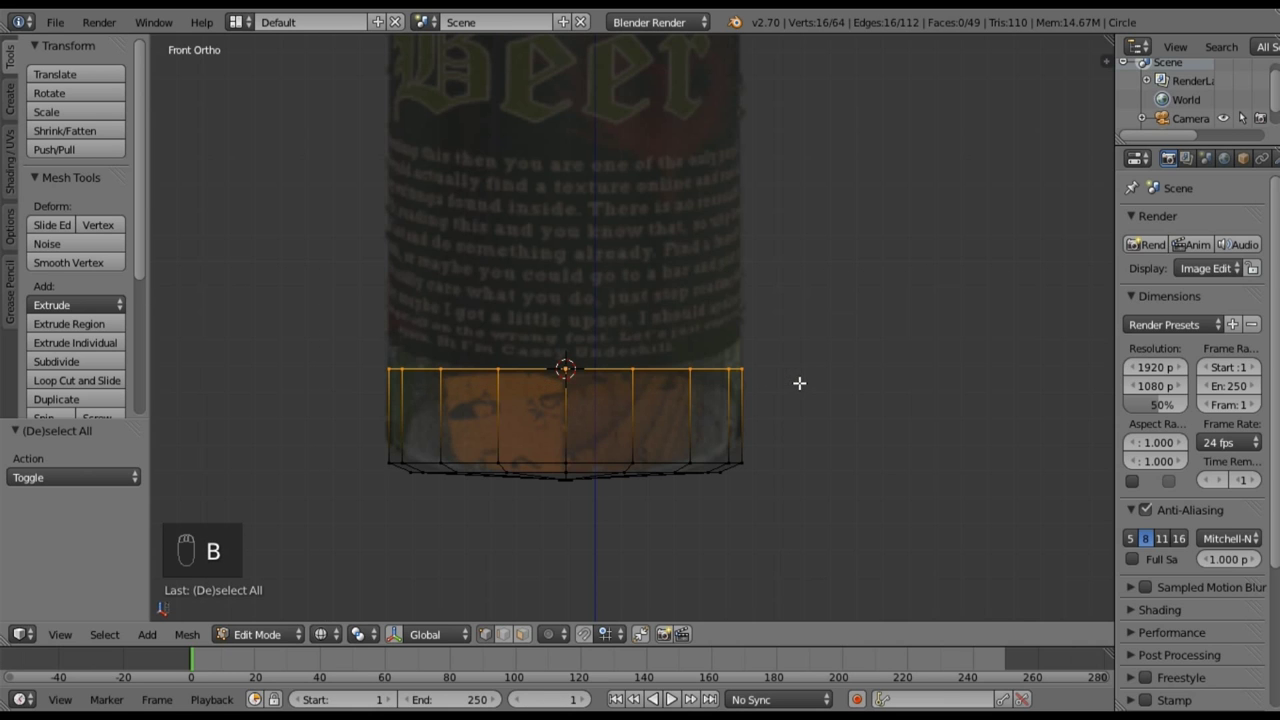
middle_click_drag(626, 343, 454, 303)
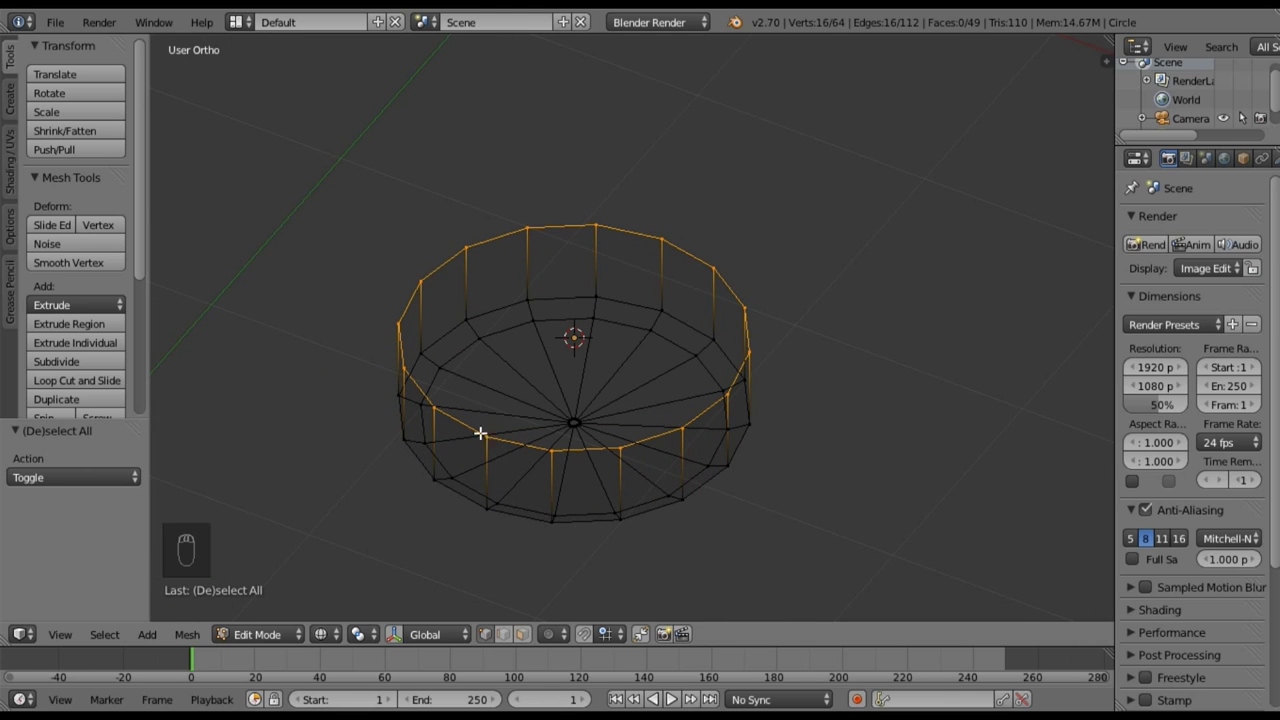
key("KP_1")
middle_click_drag(613, 319, 600, 434, "shift")
scroll(597, 366, "down", 2)
middle_click_drag(561, 246, 581, 354, "shift")
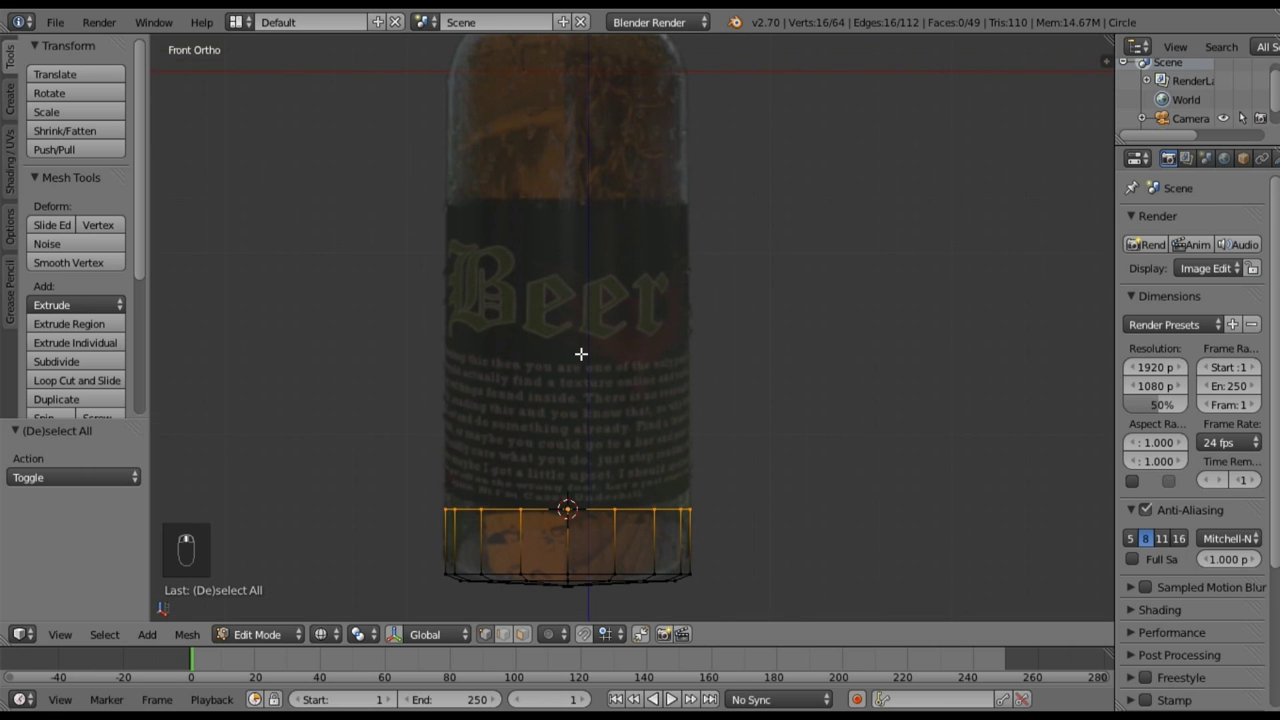
key("e")
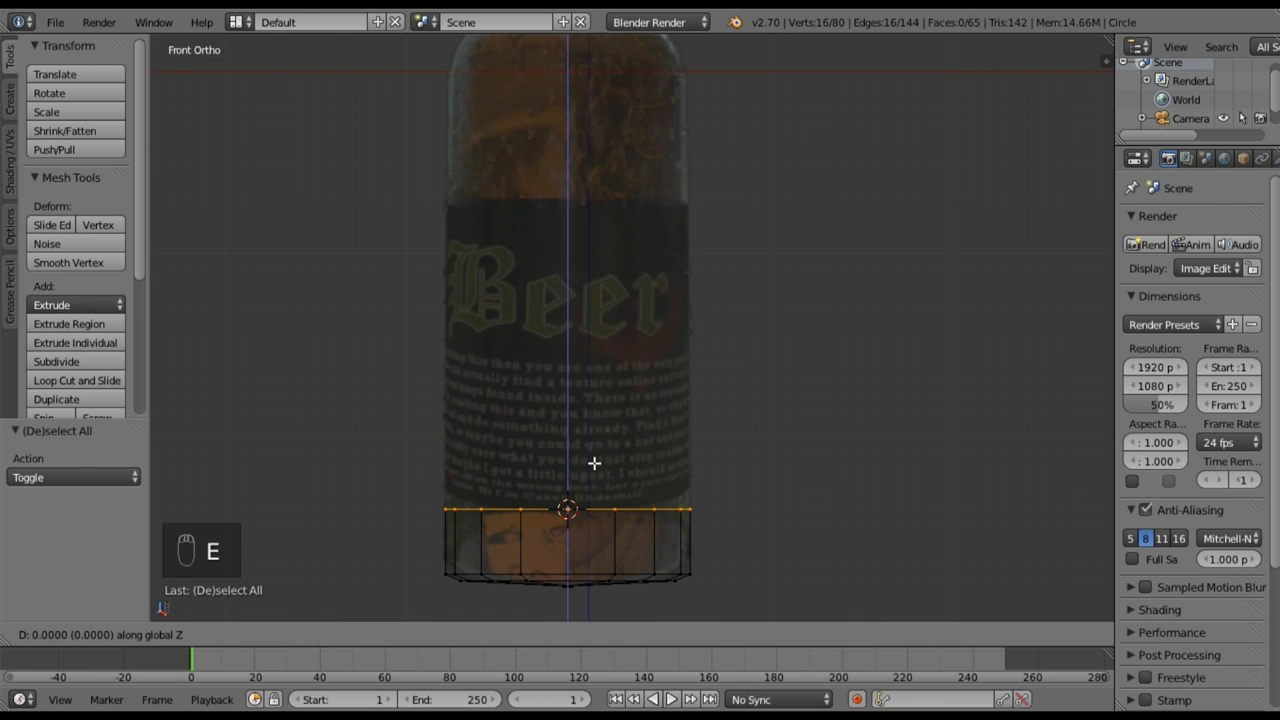
left_click(586, 160)
- Extrude the top ring about 0.736 upward along Z to where the bottle's shoulder starts curving inward
middle_click_drag(591, 171, 614, 380, "shift")
key("e")
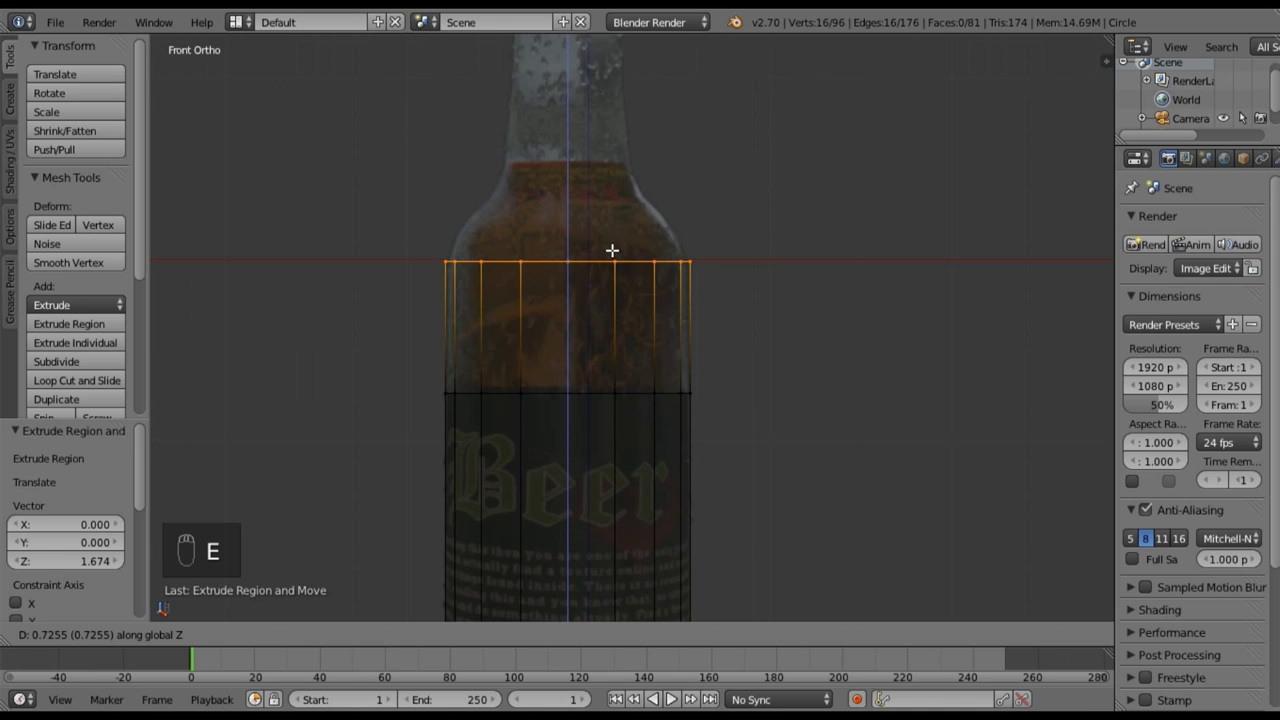
left_click(613, 251)
- Extrude the top ring about 0.097 upward and scale it to about 0.925 to start the shoulder curve
scroll(610, 250, "up", 4)
middle_click_drag(580, 245, 627, 365, "shift")
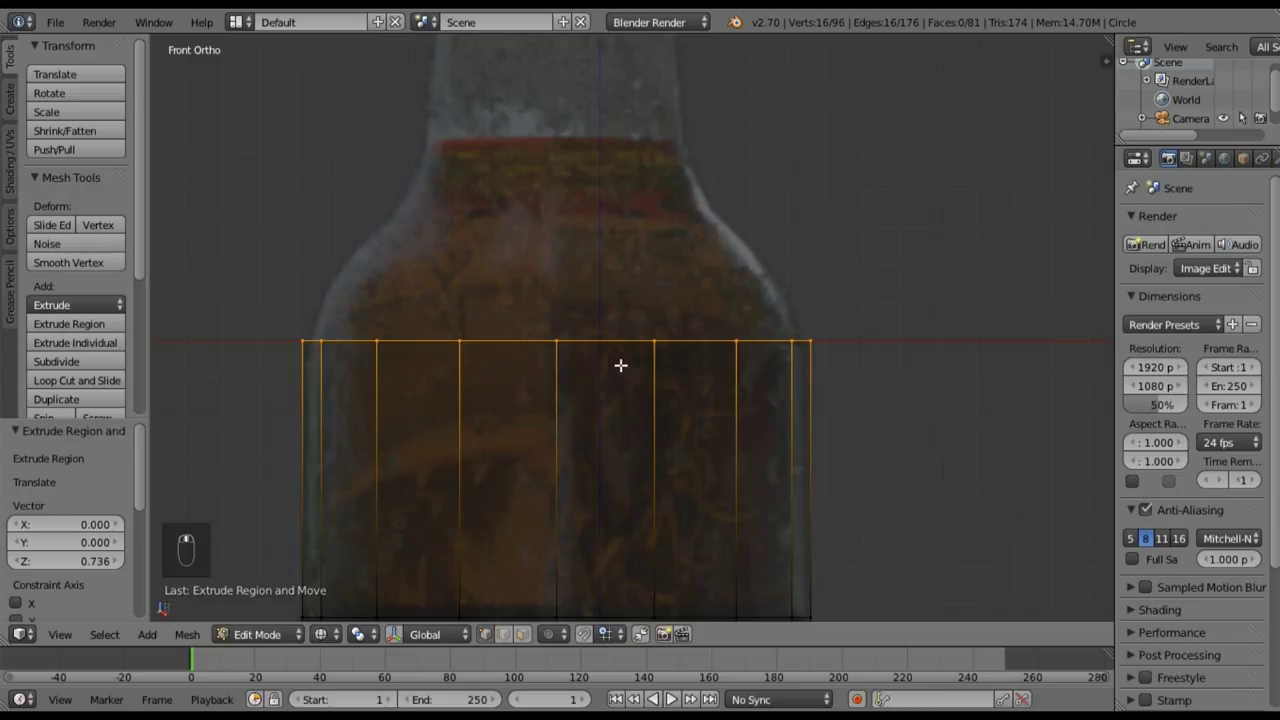
key("e")
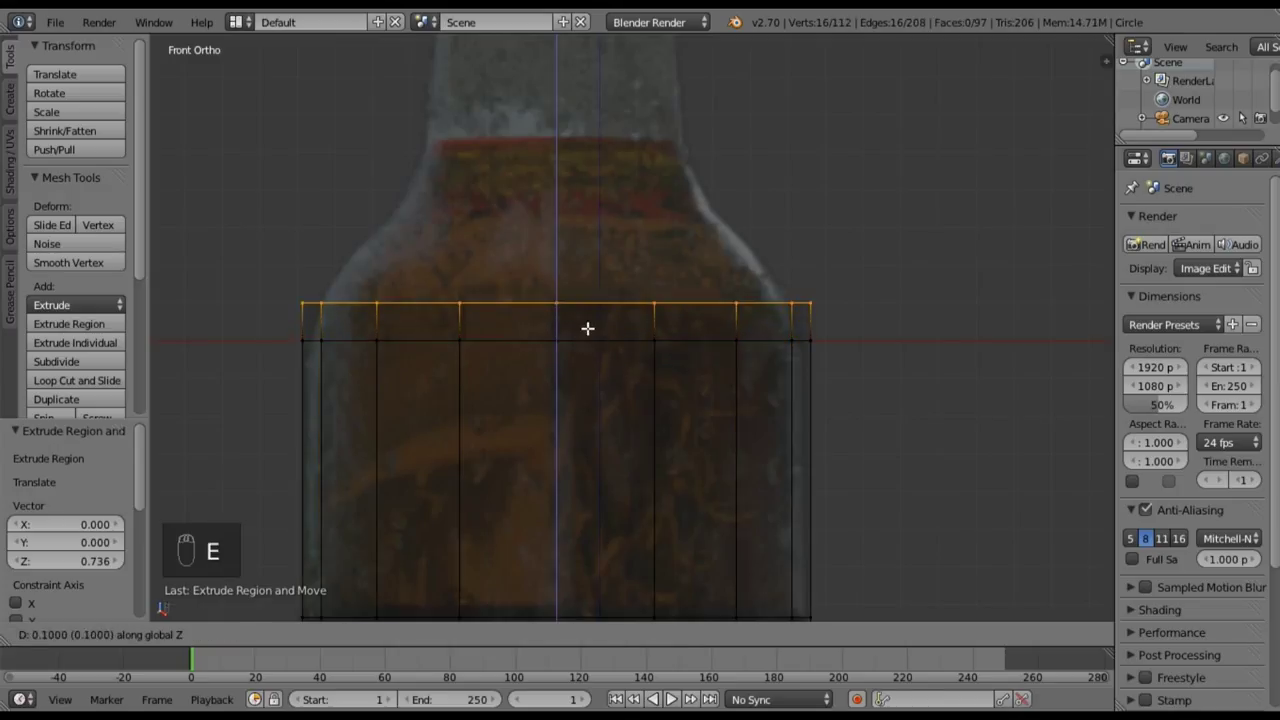
left_click(588, 329)
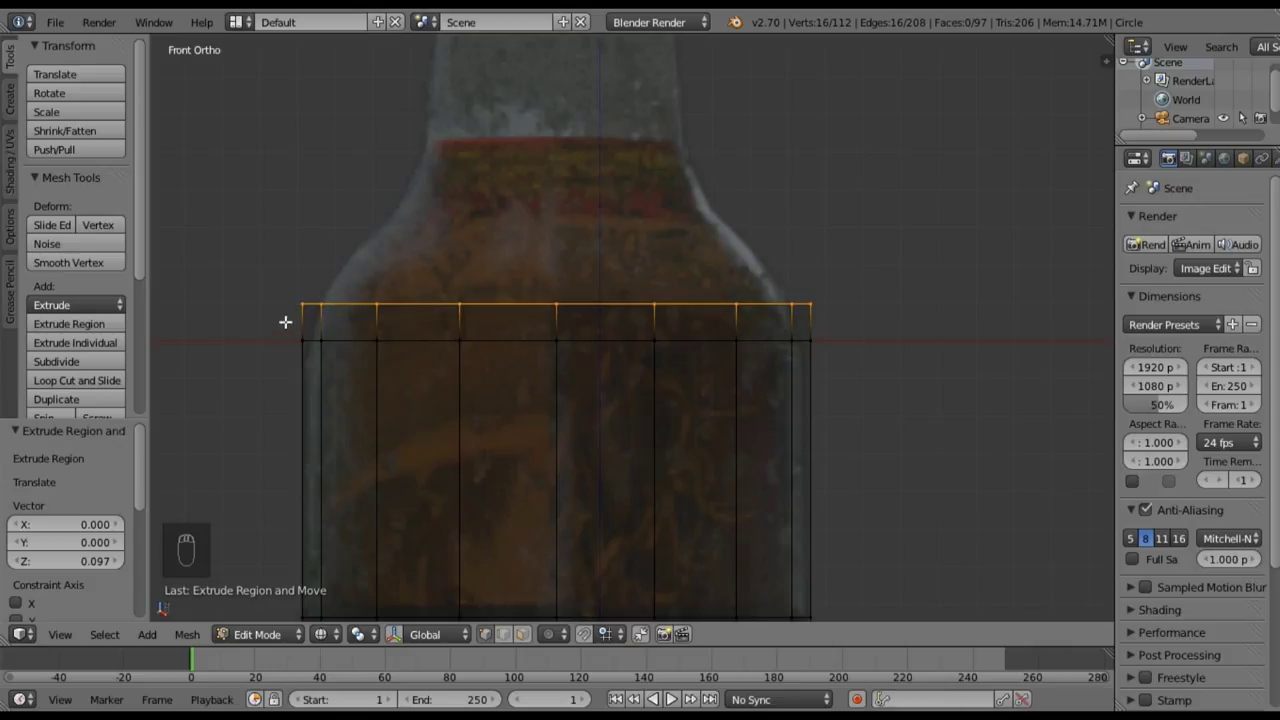
key("s")
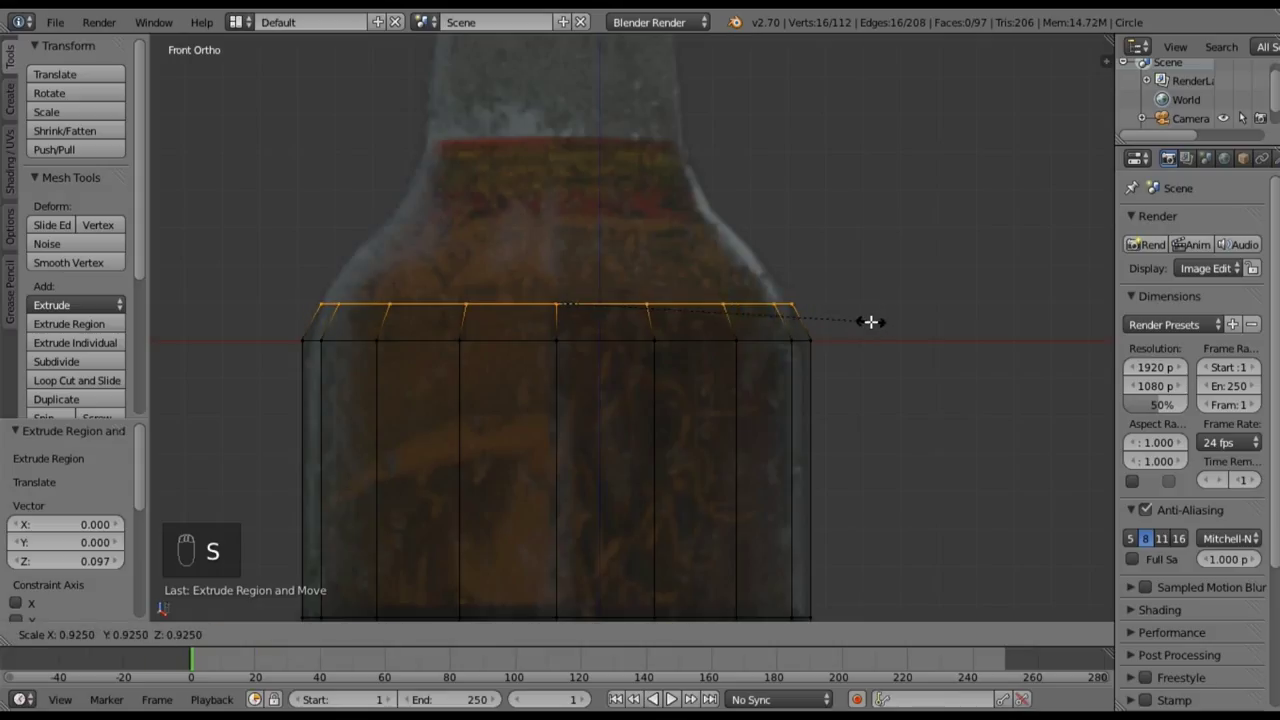
left_click(870, 321)
- Add two more shoulder rings, extruding about 0.095 and 0.102 upward and scaling them to about 0.90 and 0.845 respectively
key("e")
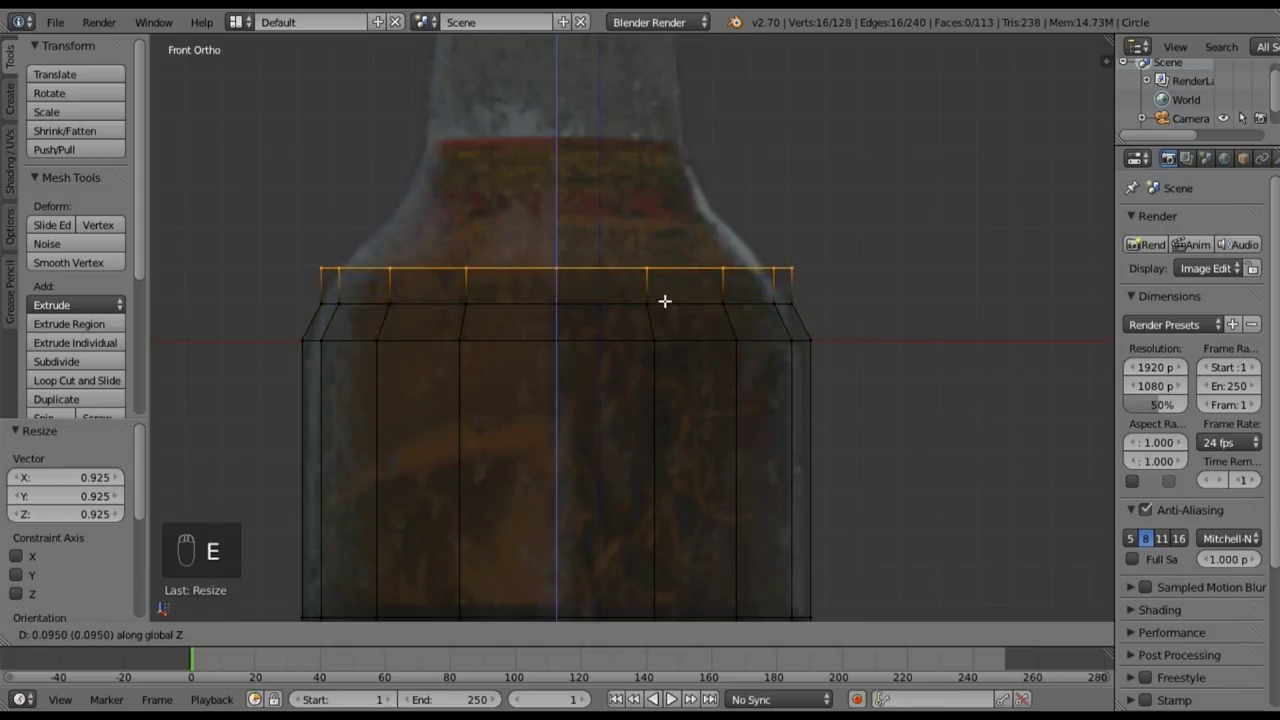
left_click(664, 301)
key("s")
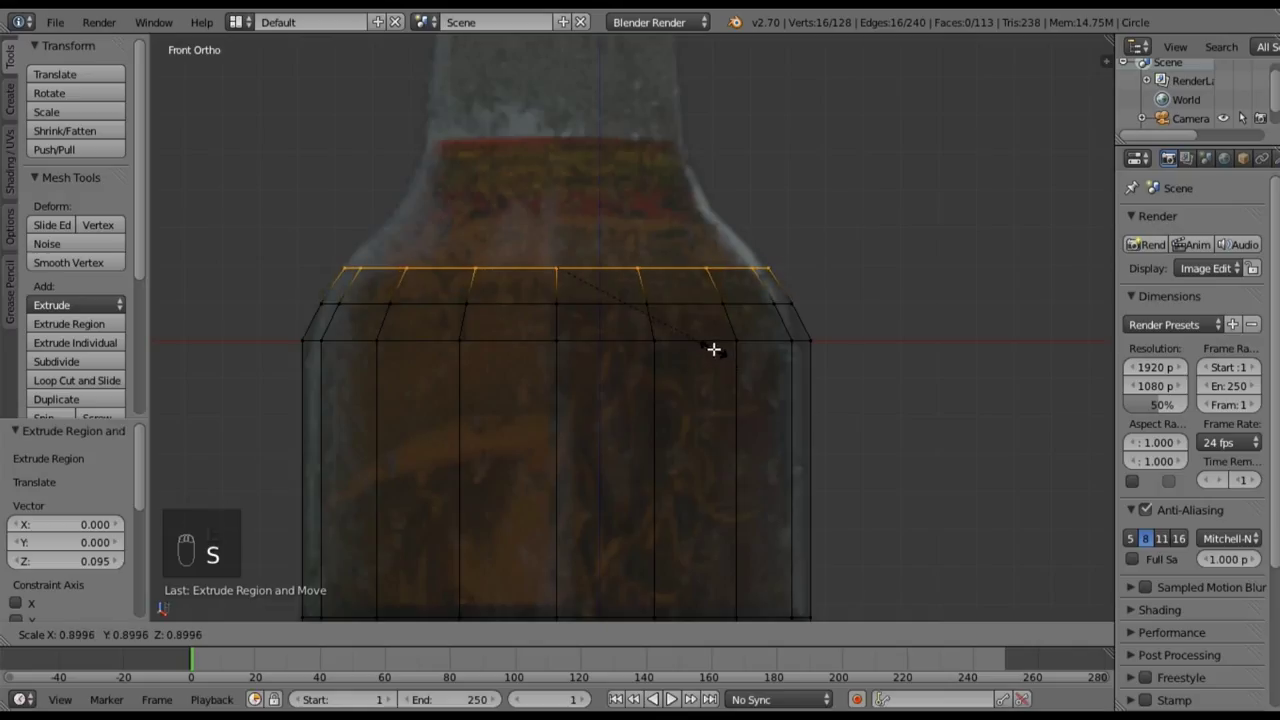
left_click(697, 349)
key("e")
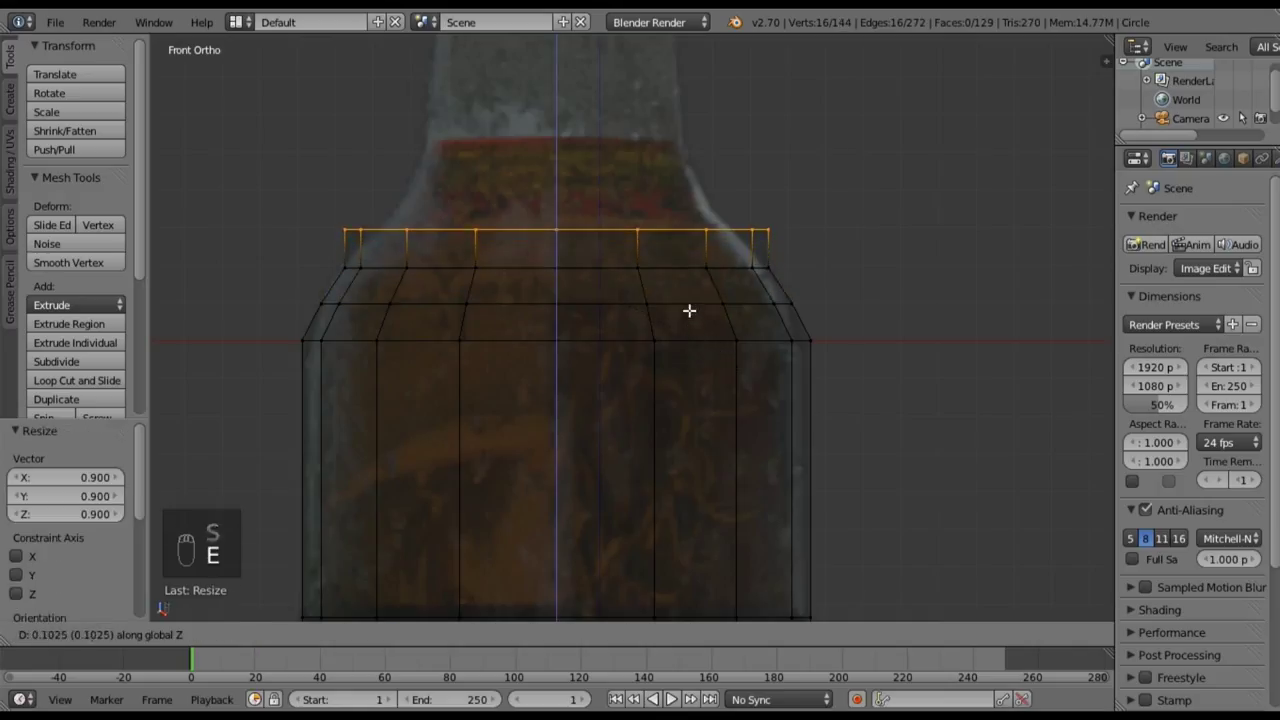
left_click(735, 368)
key("s")
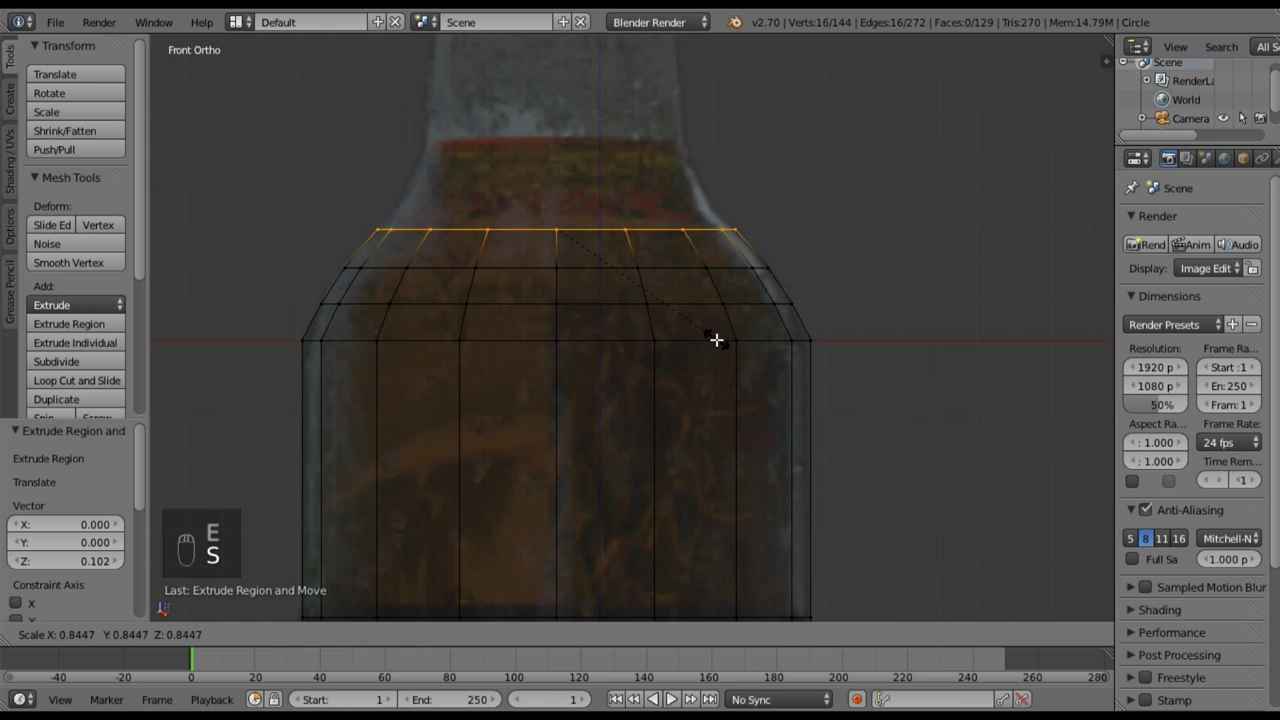
left_click(716, 339)
- Extrude the shoulder's top ring about 0.097 upward and scale it to about 0.833 to follow the reference outline
middle_click_drag(540, 293, 569, 371, "shift")
key("e")
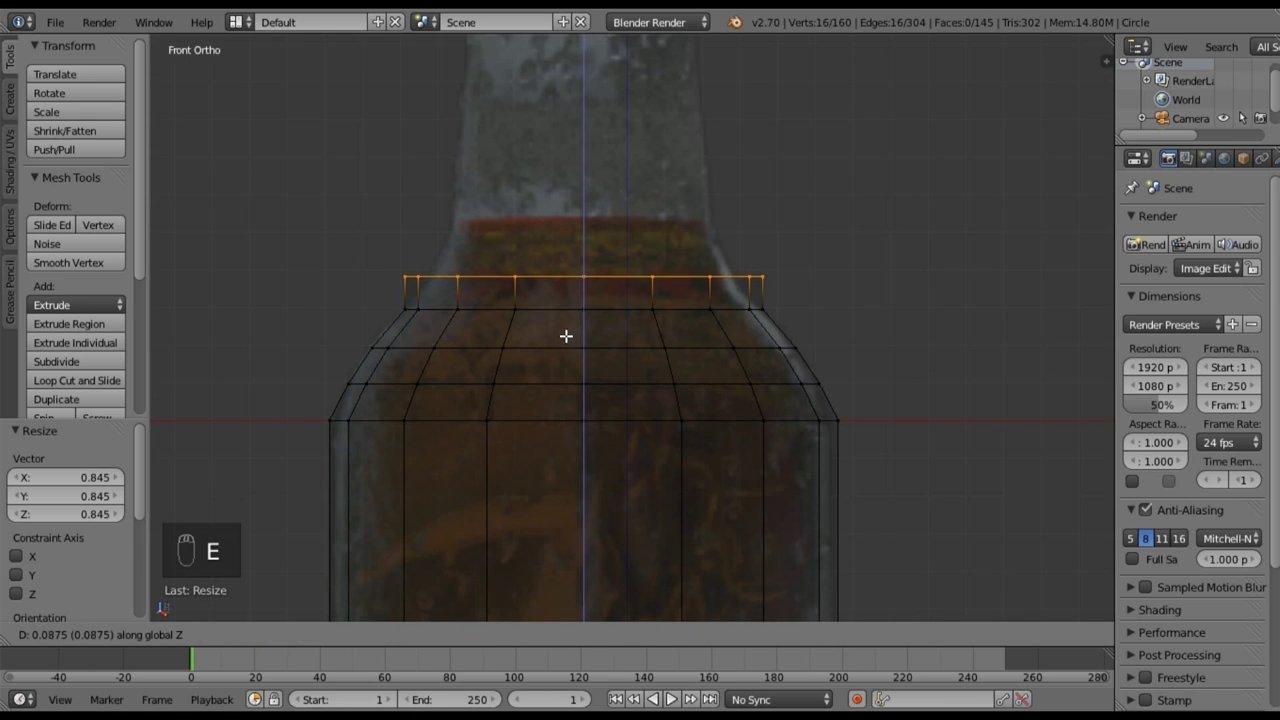
left_click(566, 338)
key("s")
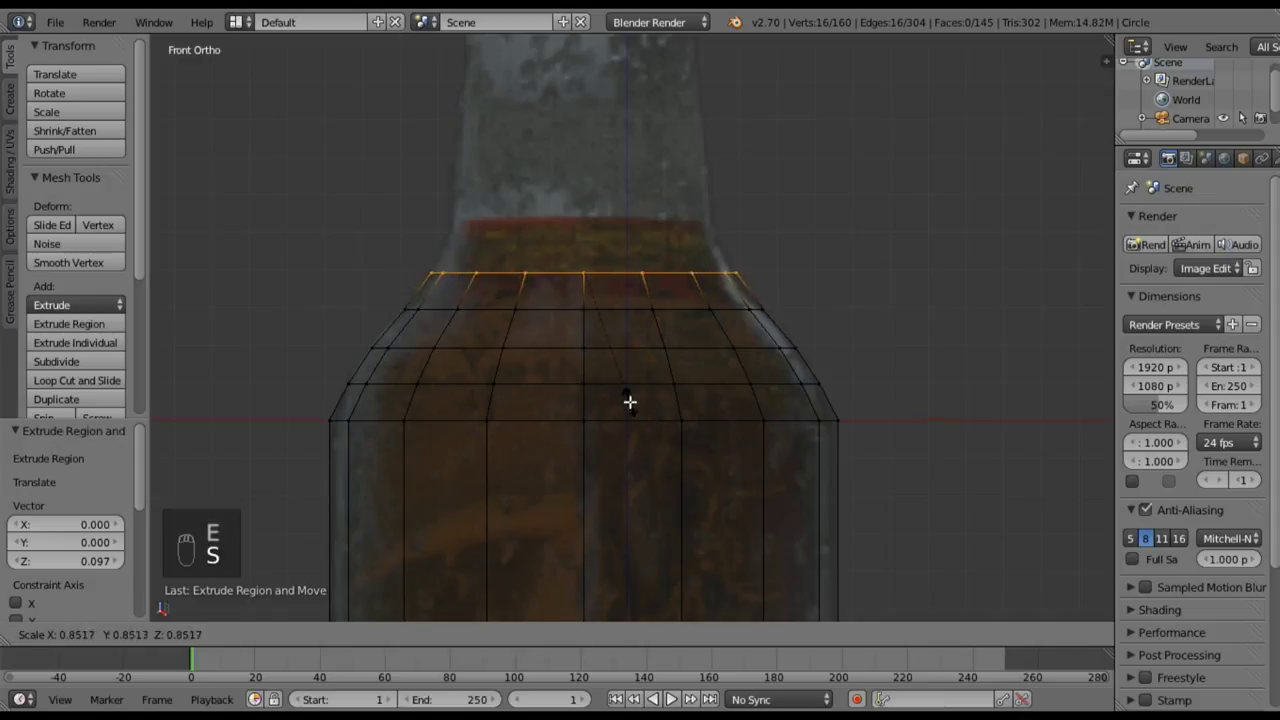
left_click(628, 400)
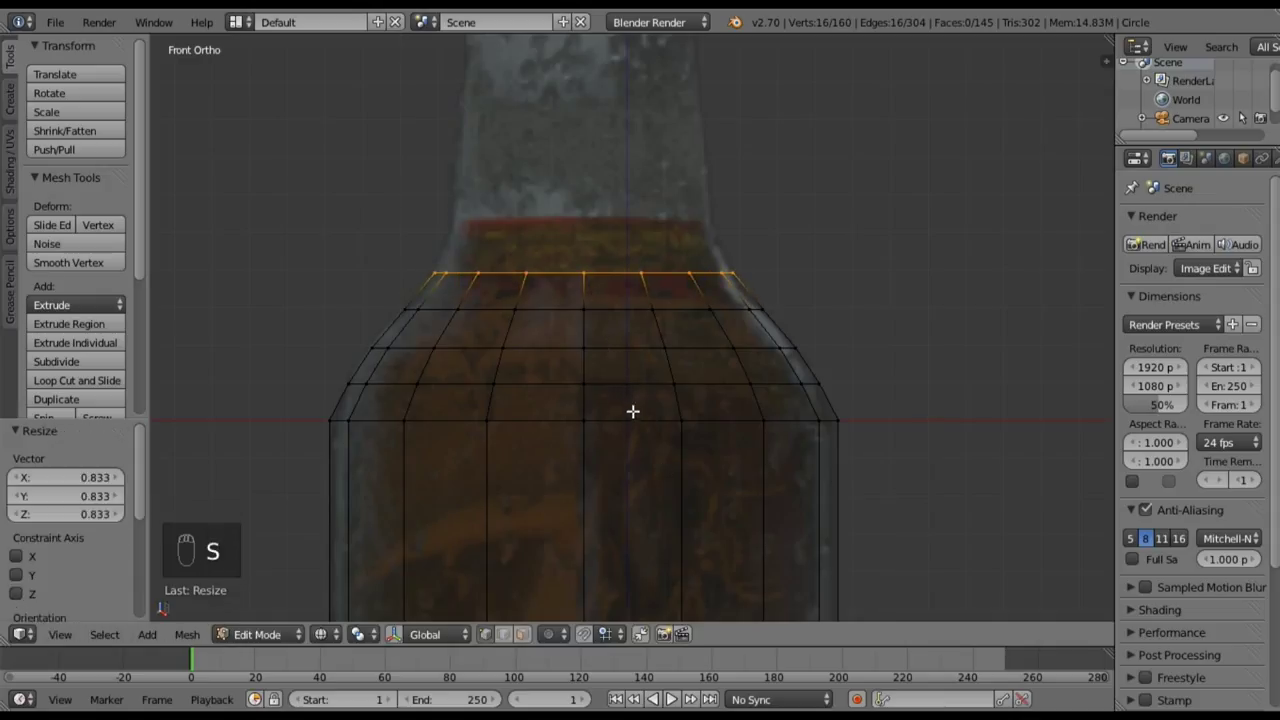
- Extrude the ring about 0.135 upward to the liquid's red top line and scale it to about 0.871 to match the neck's base
key("e")
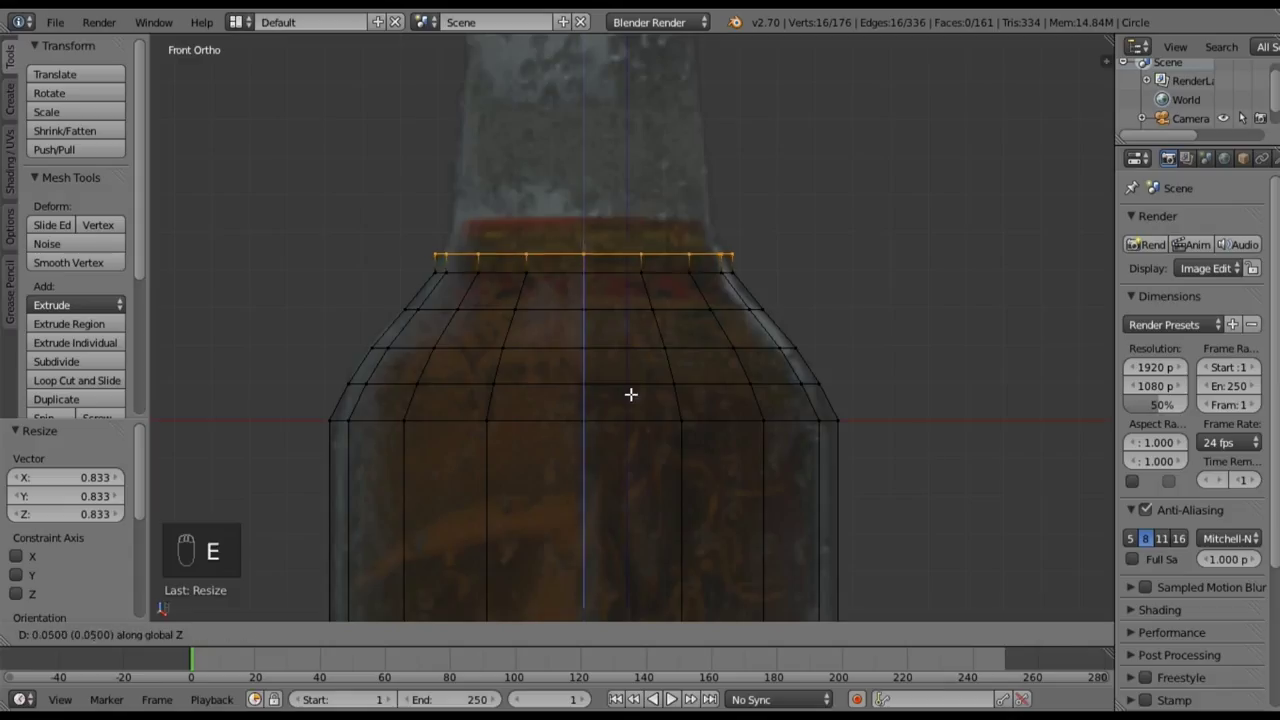
left_click(632, 362)
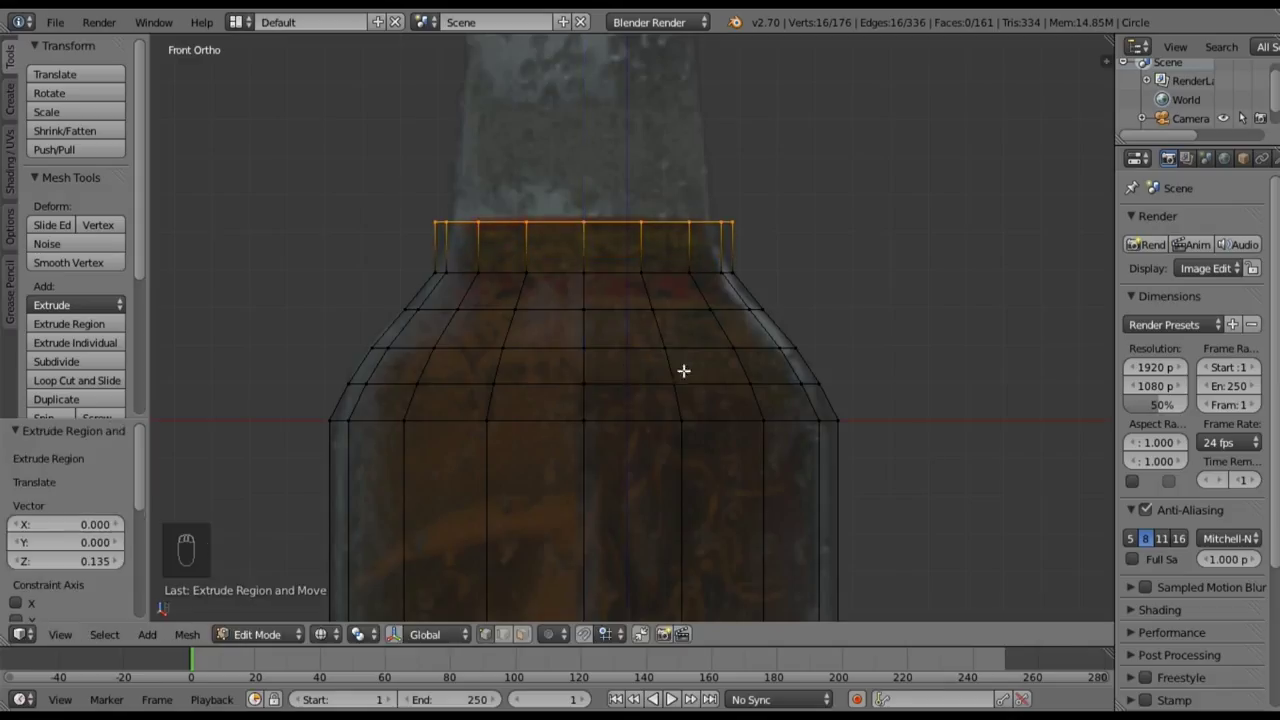
key("s")
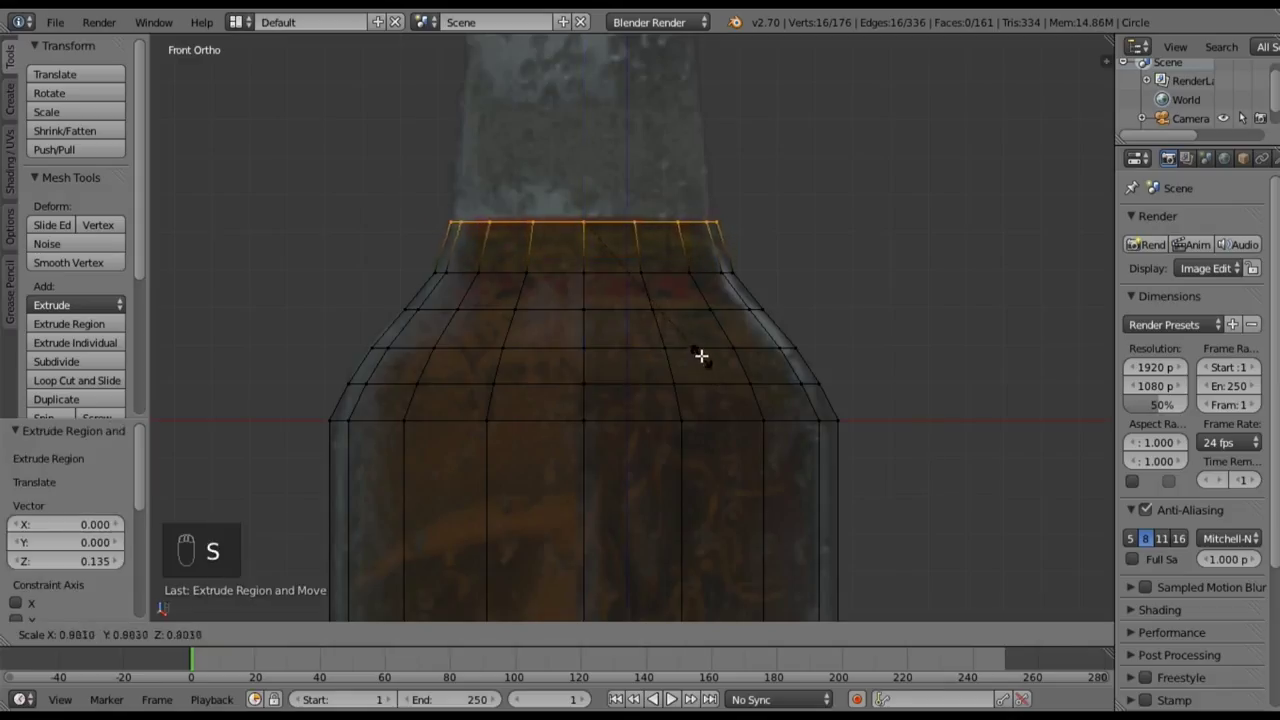
left_click(699, 352)
- Extrude the neck's base ring about 0.468 upward along Z and scale it to about 0.899 to fit the tapering neck
middle_click_drag(654, 276, 650, 418, "shift")
scroll(650, 418, "up", 2)
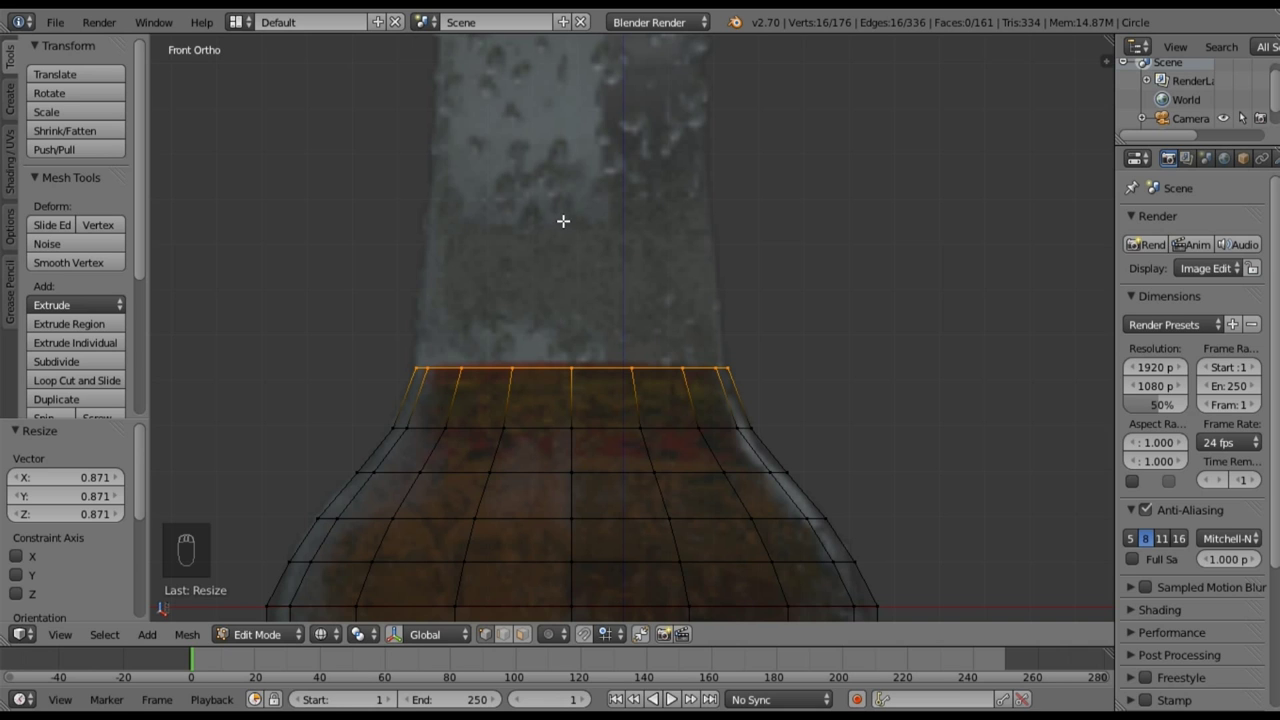
scroll(590, 577, "down", 5)
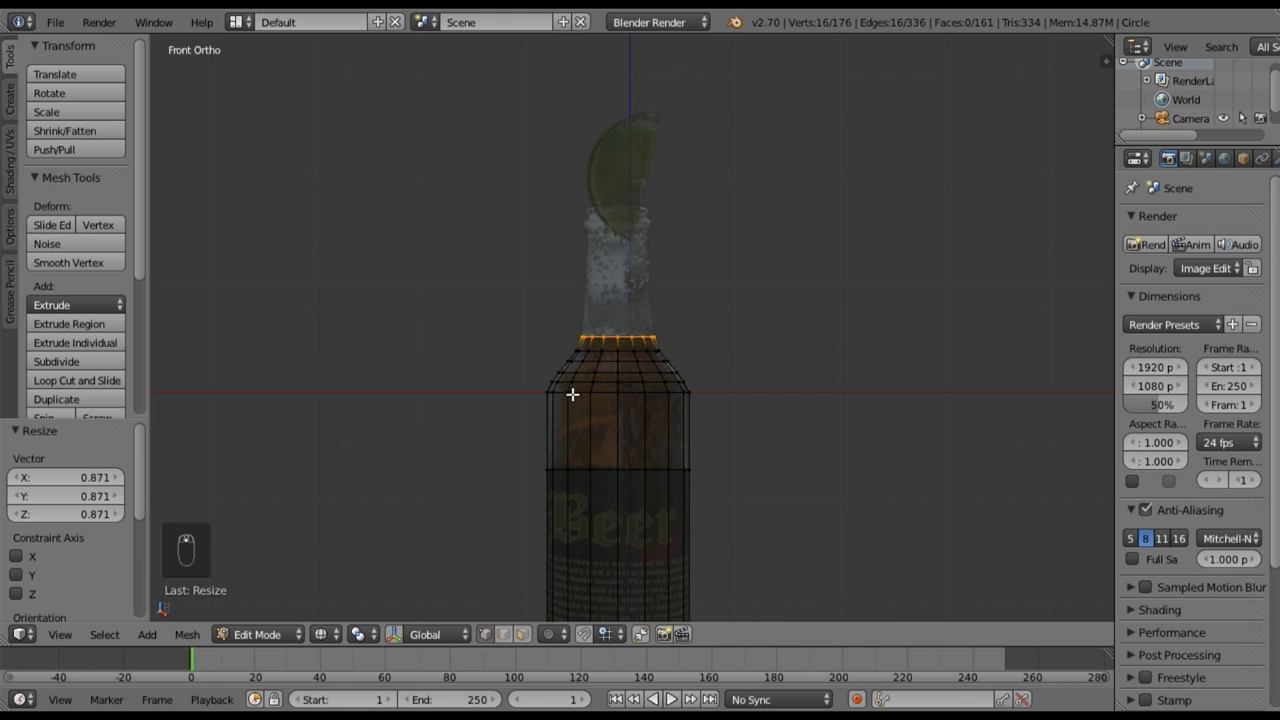
scroll(588, 357, "up", 6)
middle_click_drag(566, 337, 581, 419, "shift")
scroll(581, 419, "down", 2)
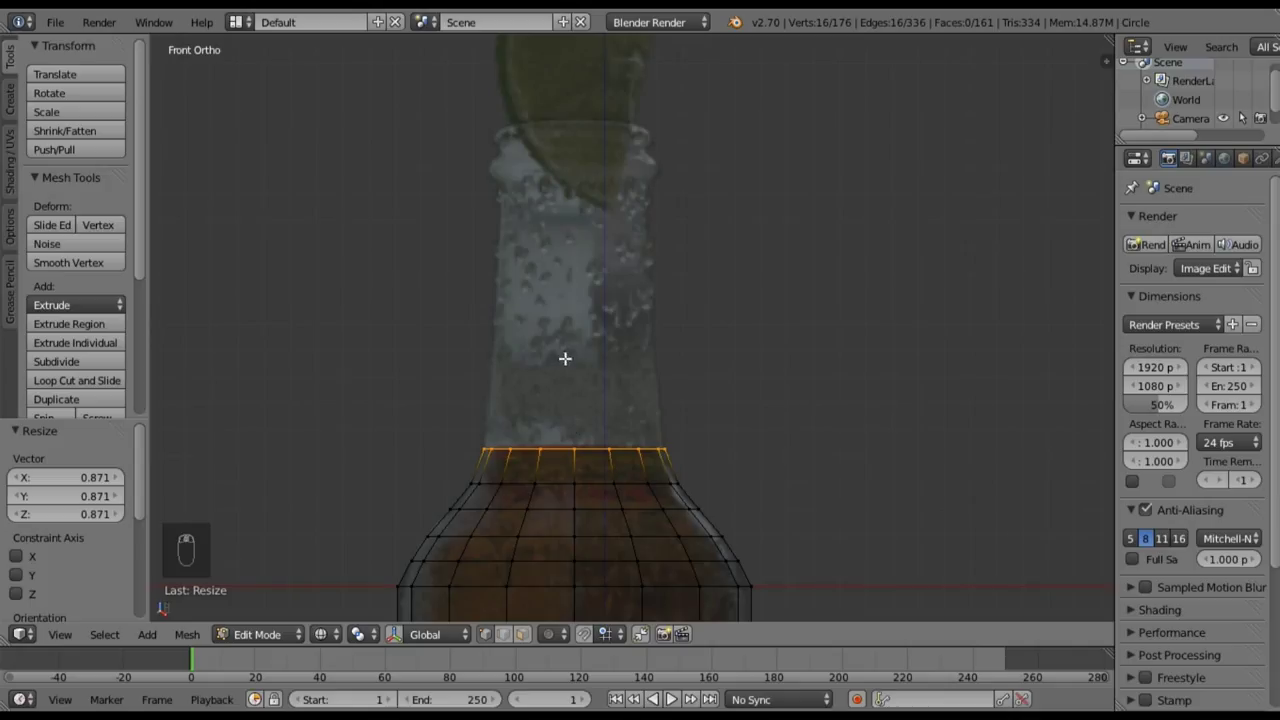
key("e")
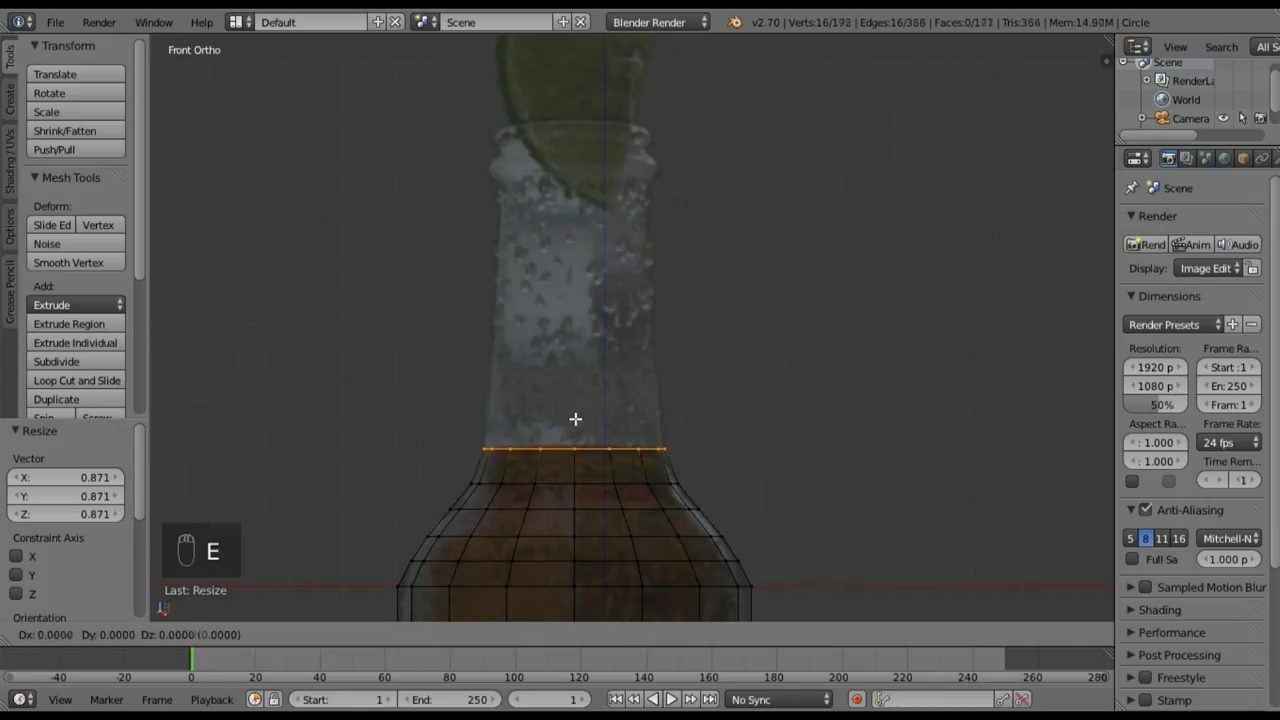
left_click(587, 298)
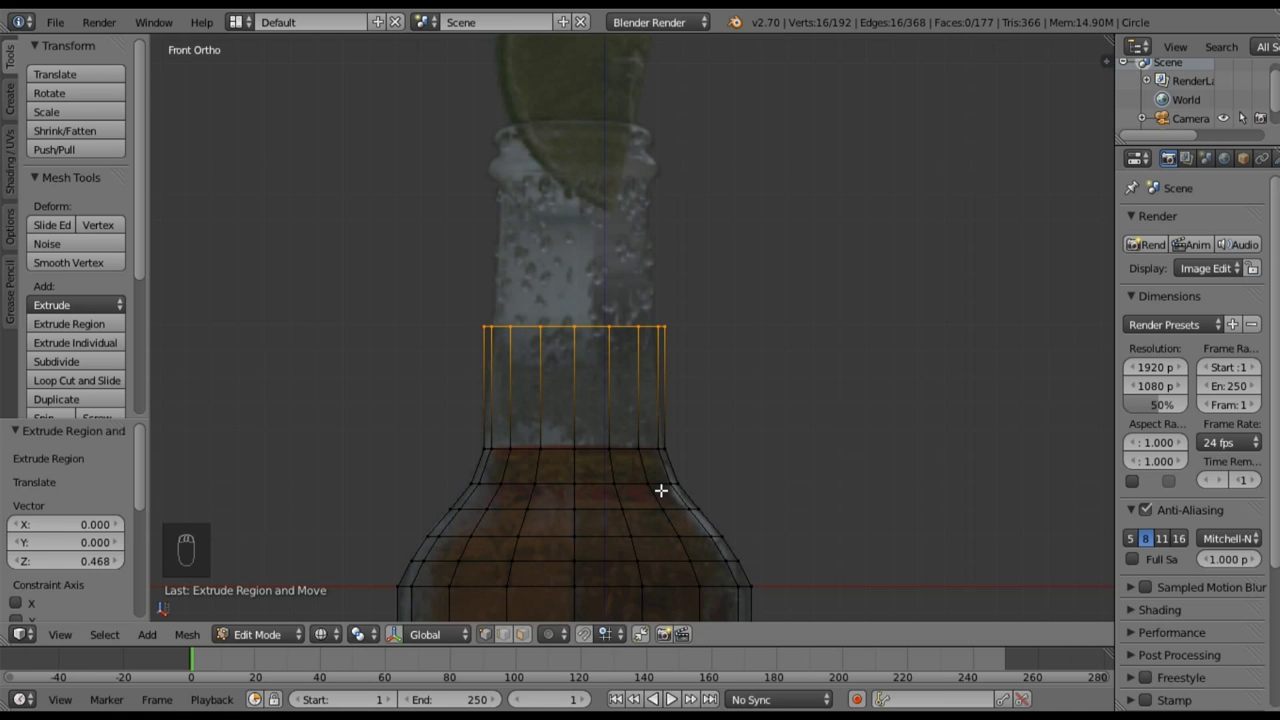
key("s")
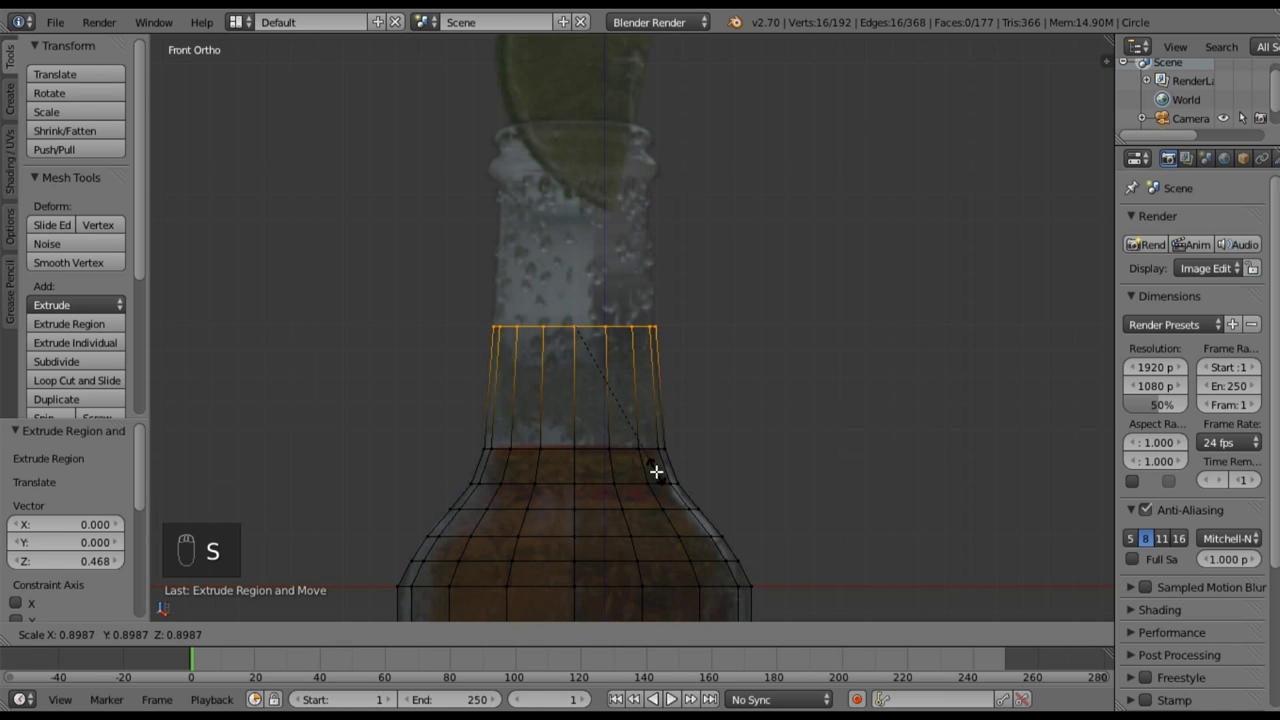
left_click(656, 471)
- Extrude the neck's top ring about 0.552 upward to just below the lip and scale it to about 0.932
middle_click_drag(608, 351, 600, 434, "shift")
scroll(600, 434, "up", 2)
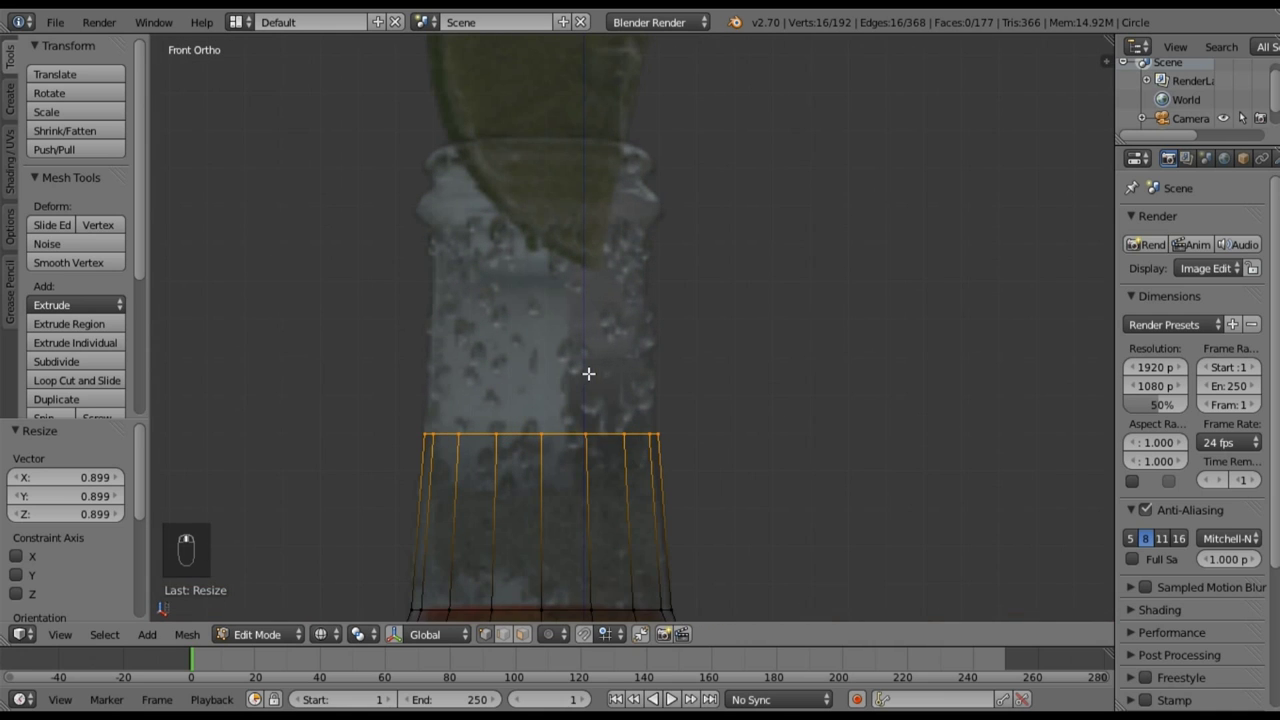
key("e")
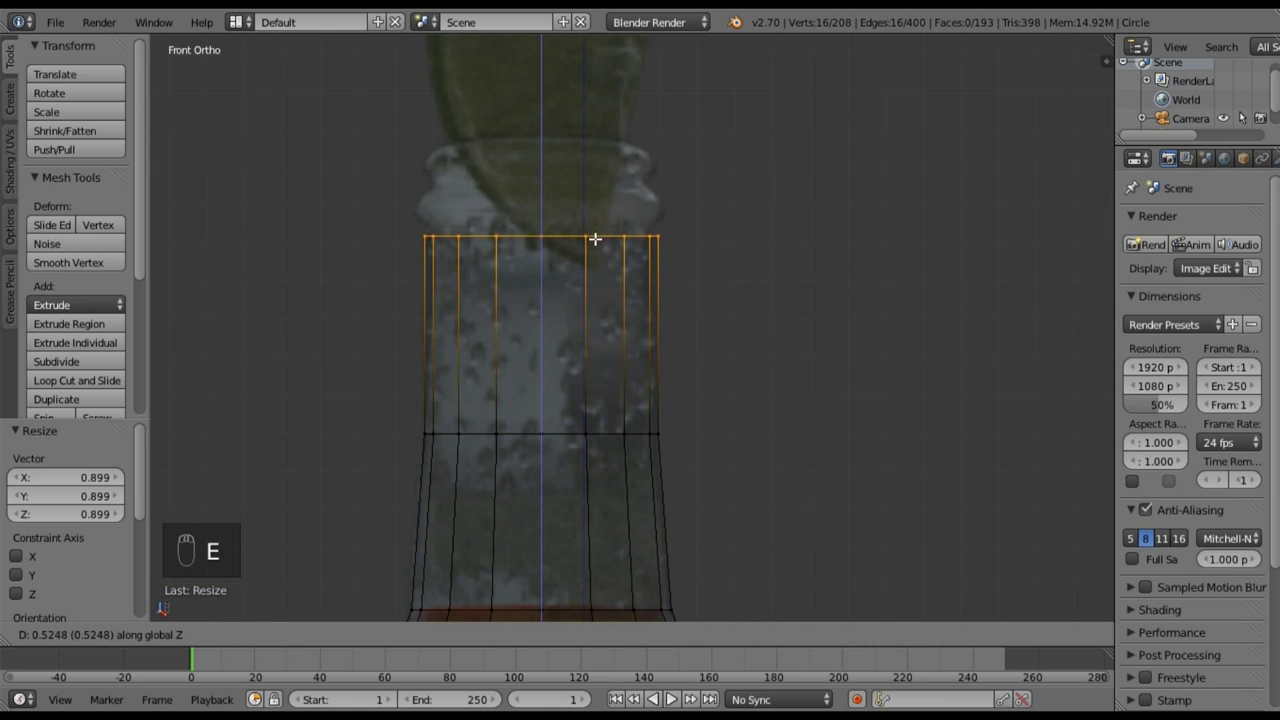
left_click(595, 229)
key("s")
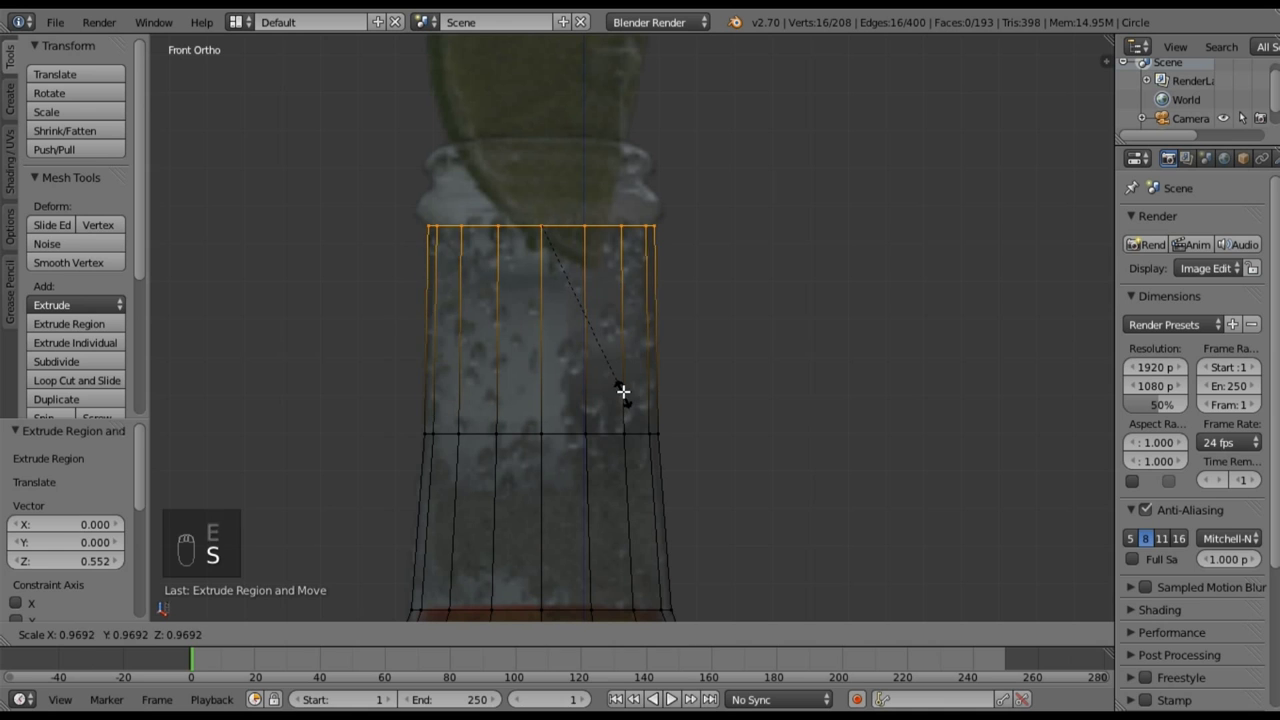
left_click(621, 387)
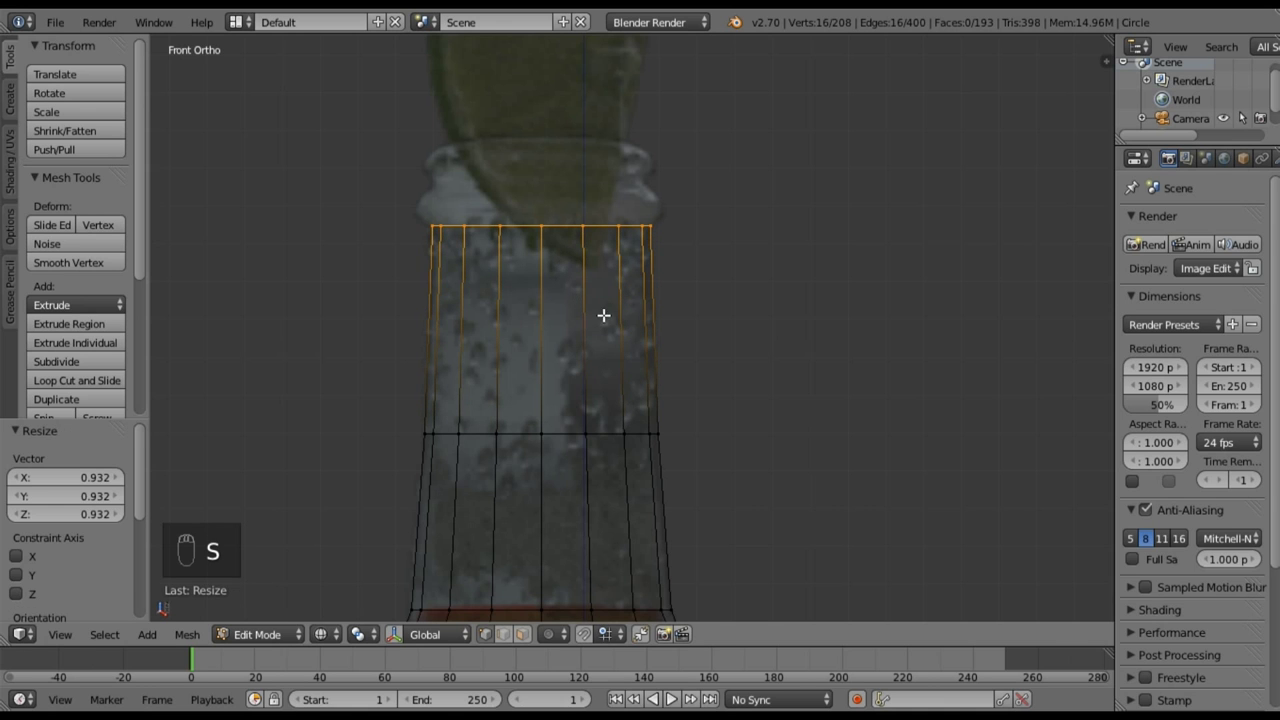
- Extrude the top ring about 0.035 upward and scale it to about 1.107 to flare out the underside of the lower lip bulge
scroll(603, 409, "up", 4, "shift")
scroll(553, 347, "up", 4)
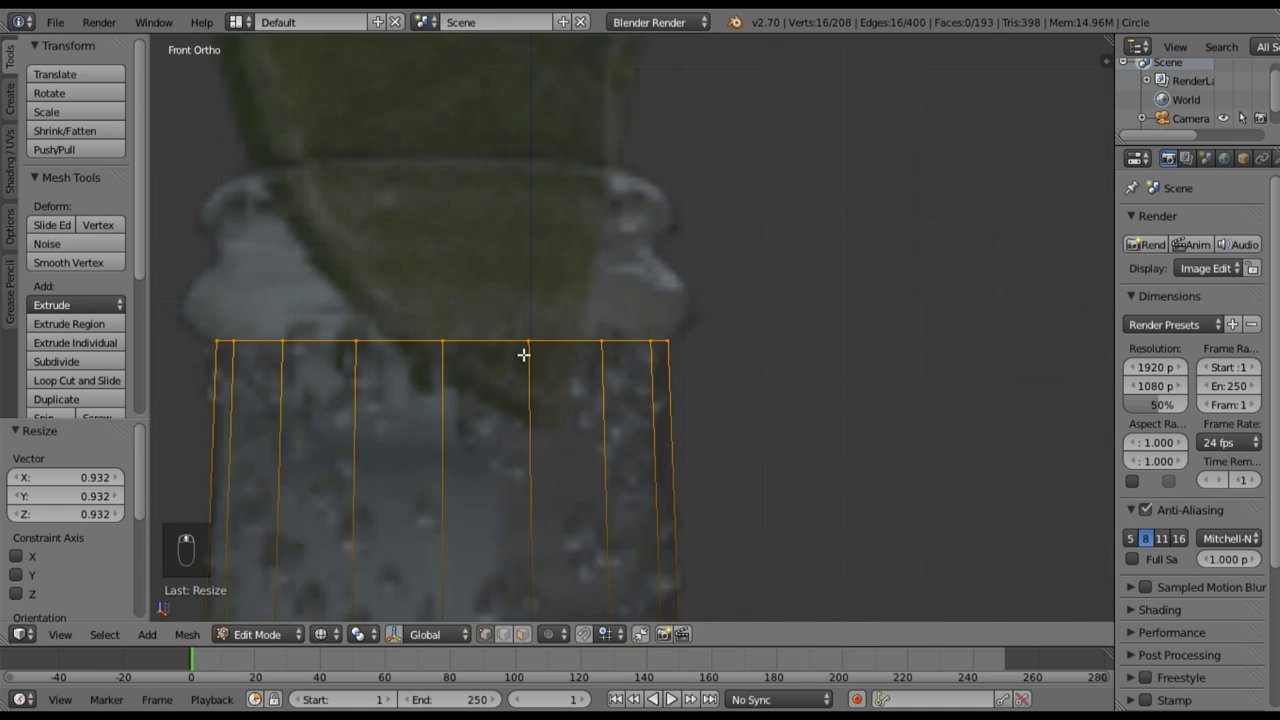
key("e")
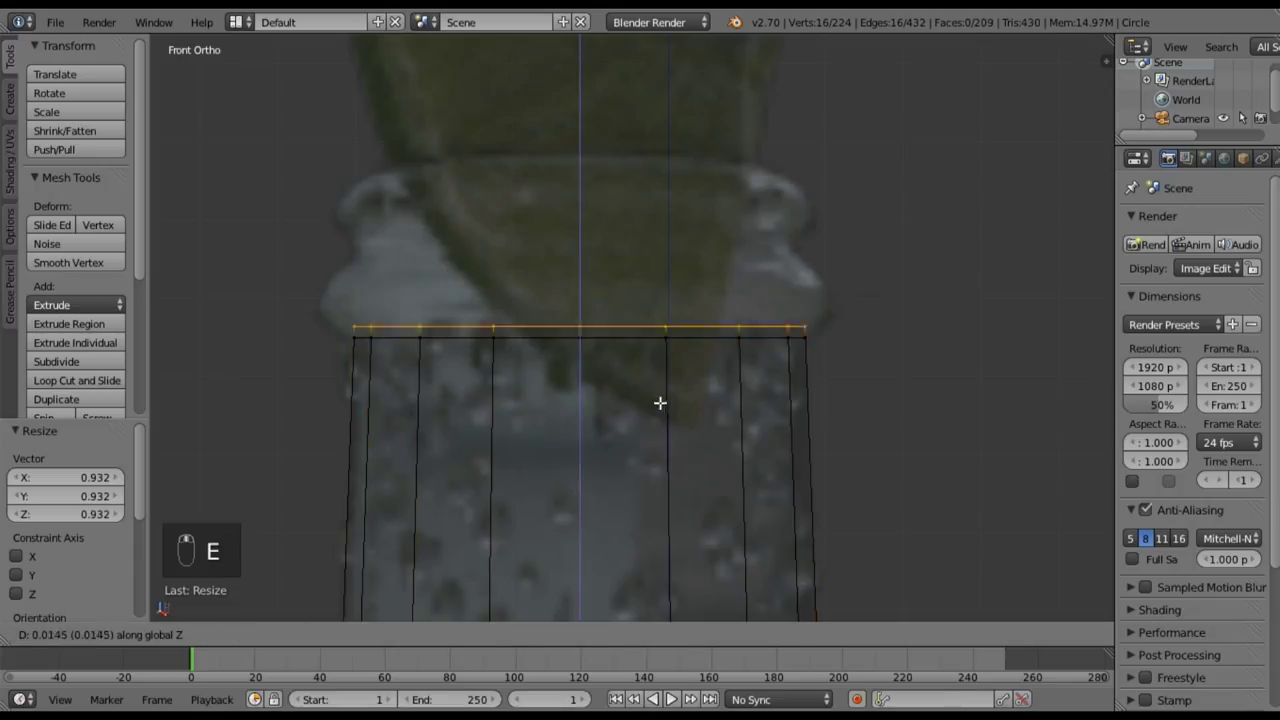
left_click(664, 393)
key("s")
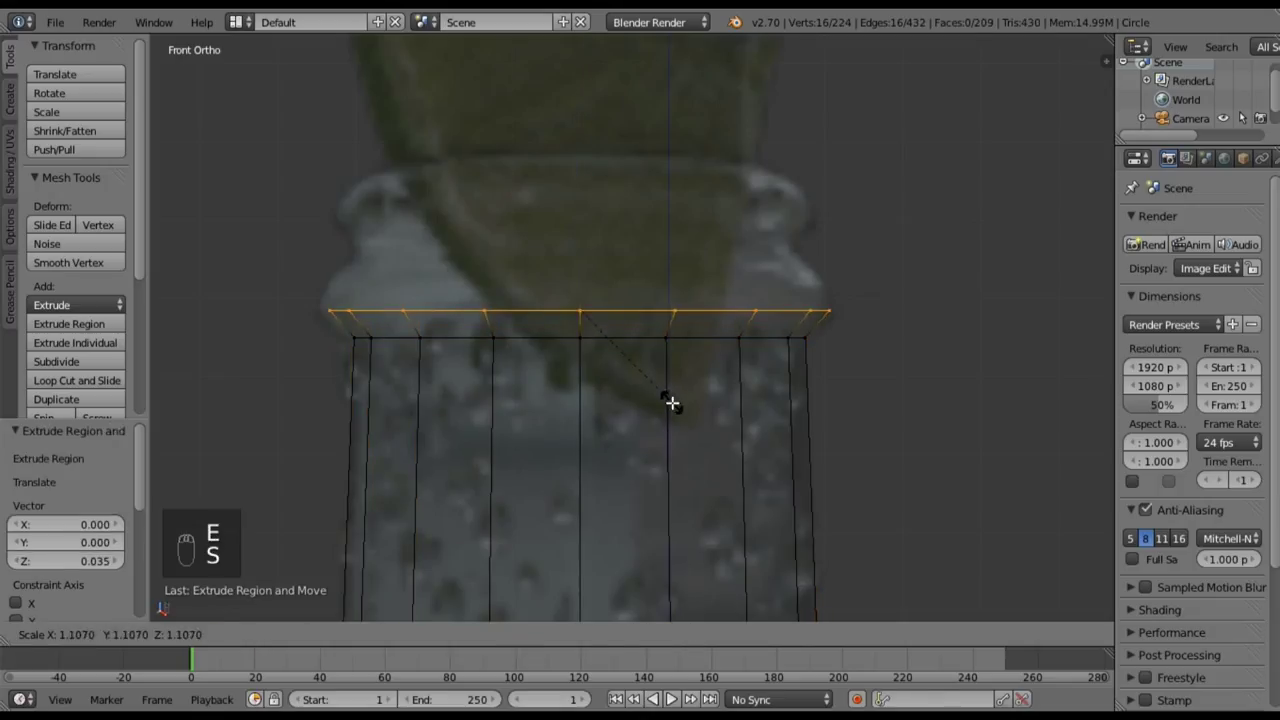
left_click(672, 400)
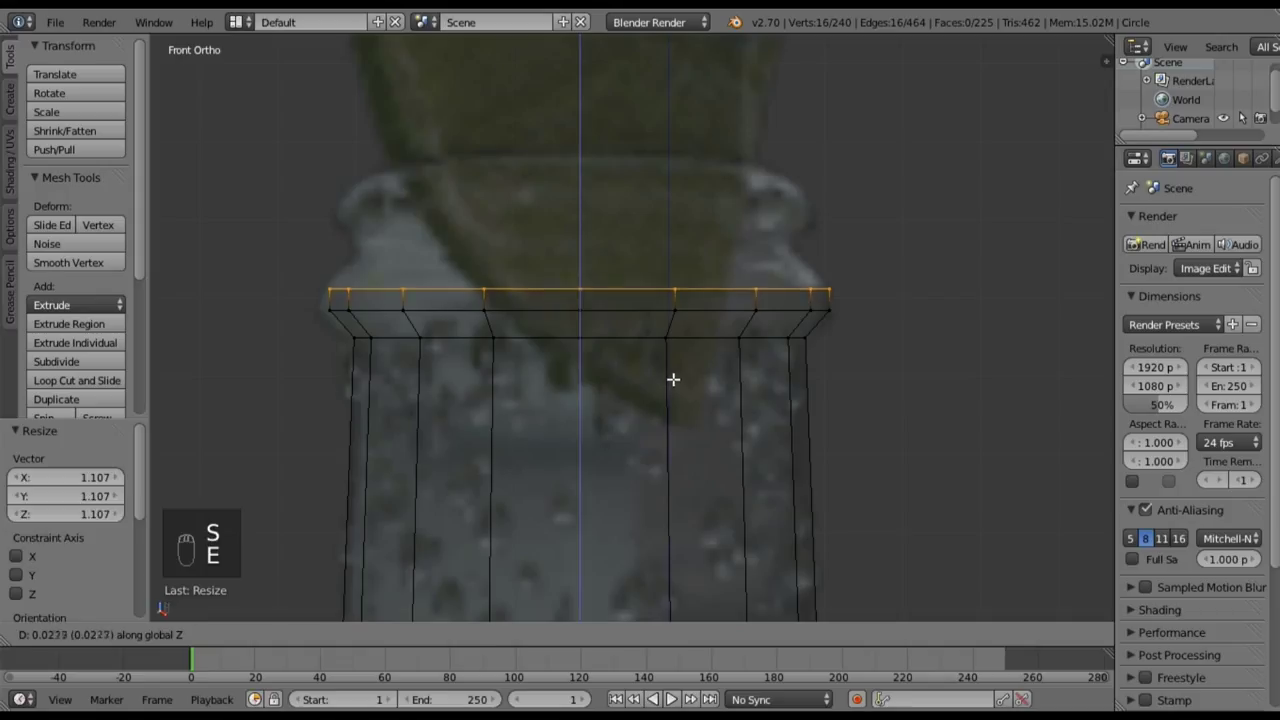
- Extrude the flared ring about 0.030 straight up, and again about 0.037 with a scale of about 0.899 to close the lower bulge
left_click(674, 386)
key("e")
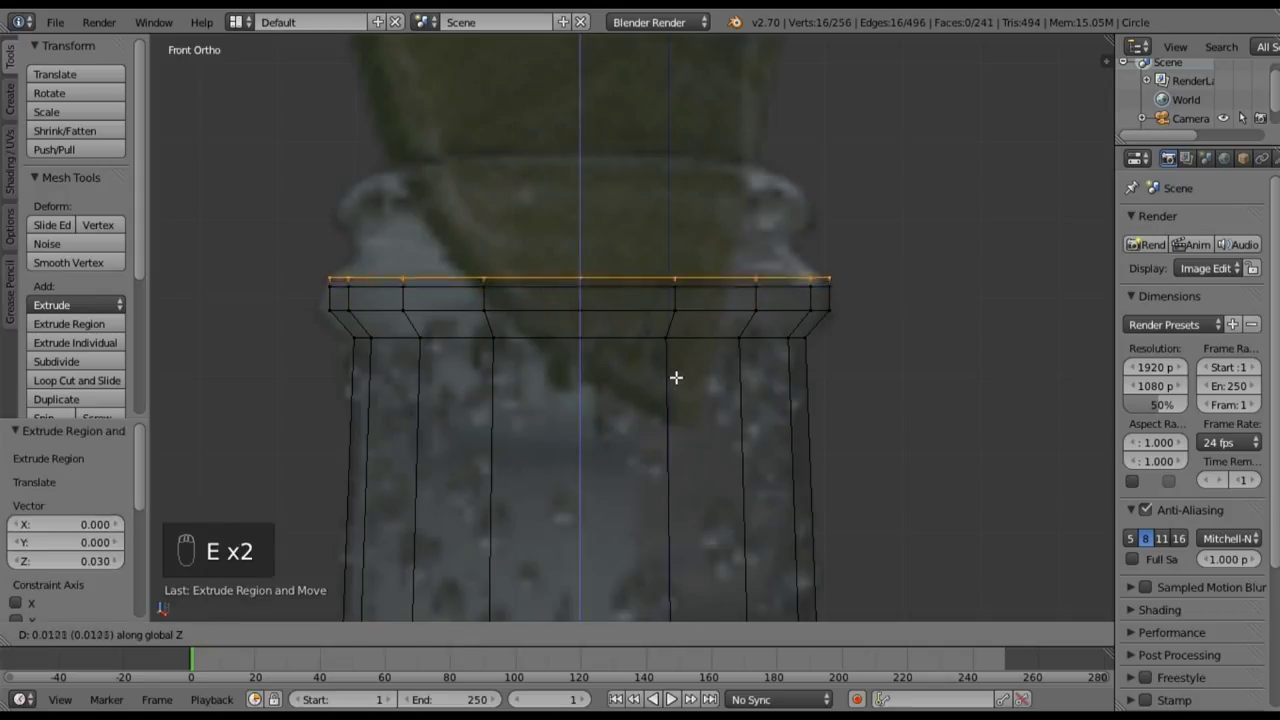
left_click(677, 362)
key("s")
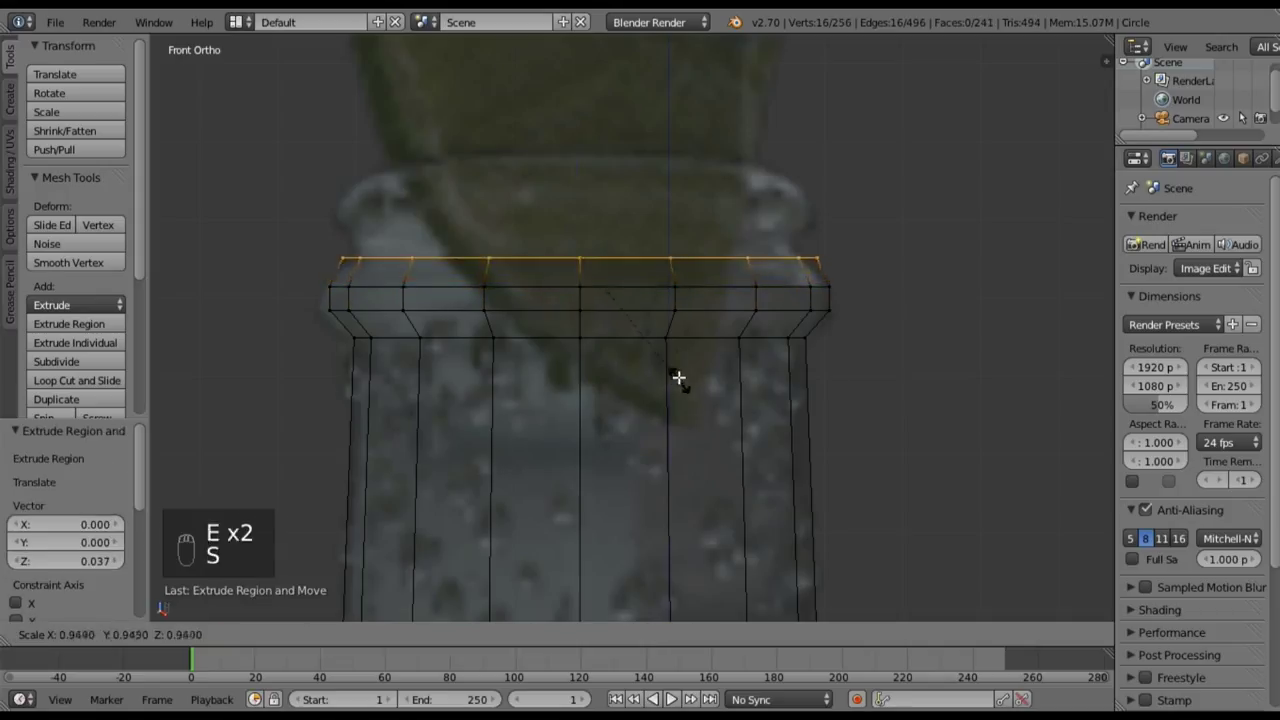
left_click(678, 373)
- Extrude the groove between the lip bulges about 0.029 straight up, and another 0.029 scaled to about 1.090 for the upper bulge
key("e")
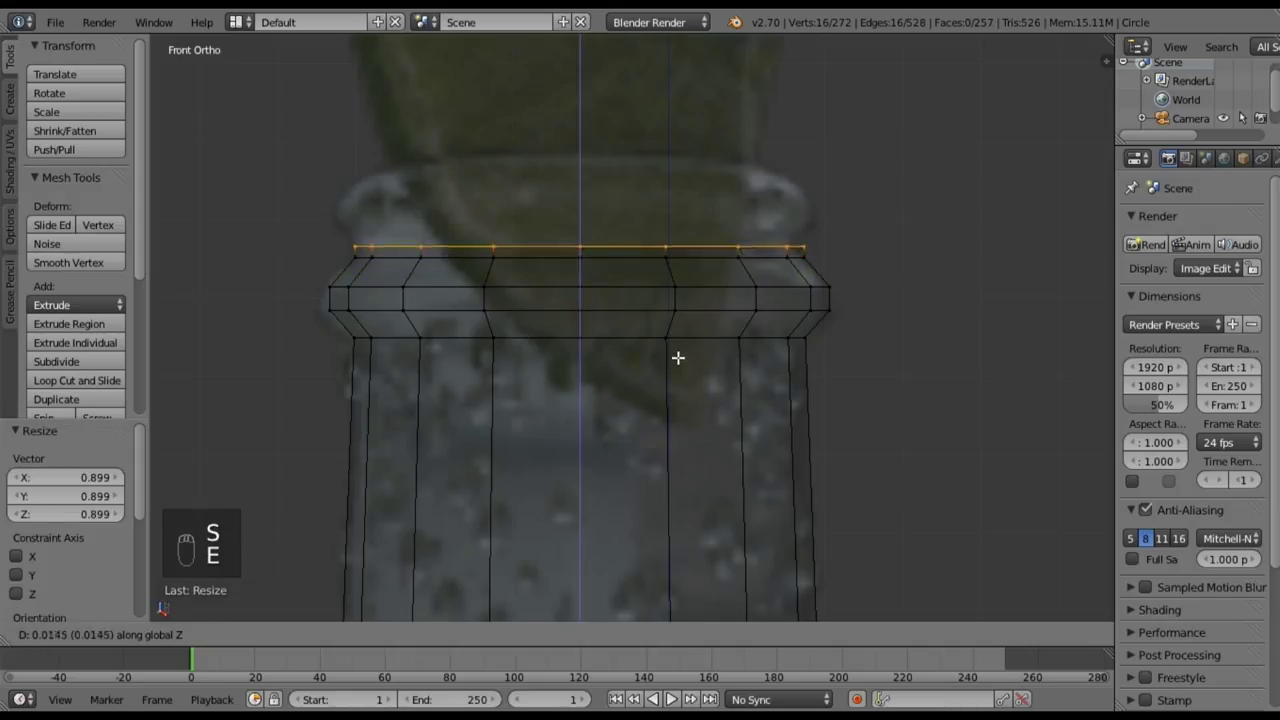
left_click(678, 350)
key("e")
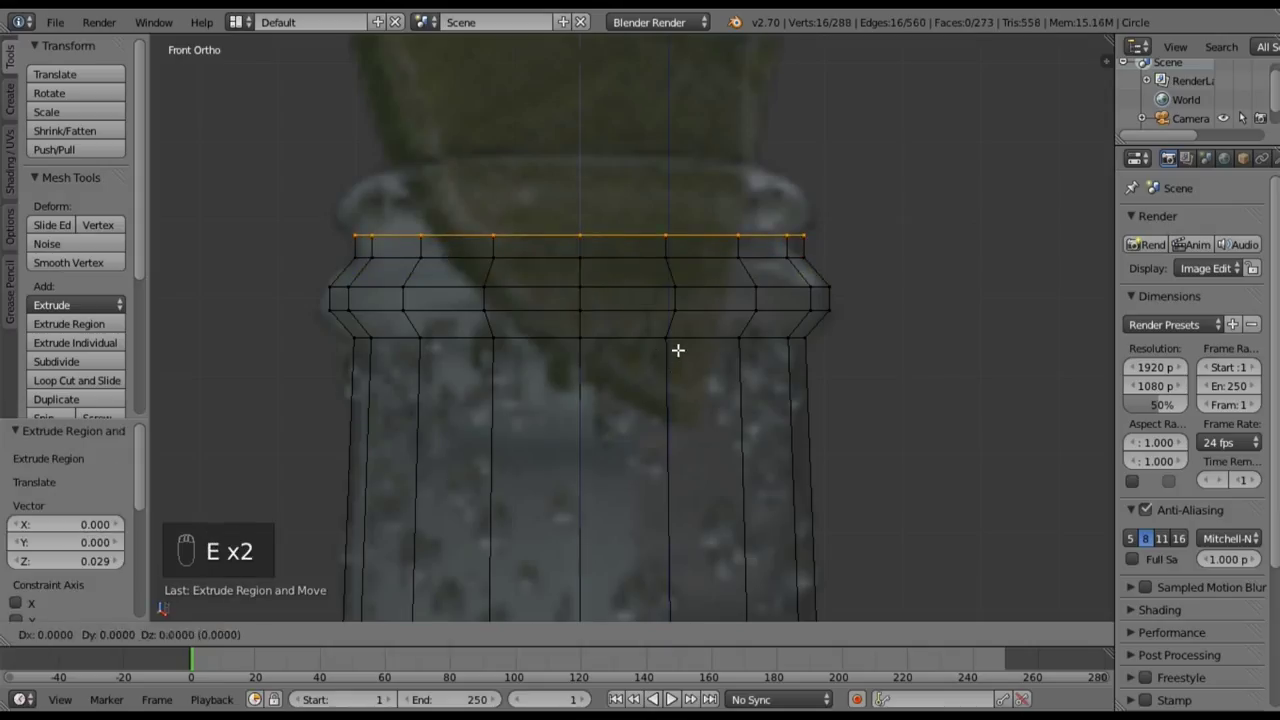
left_click(681, 327)
key("s")
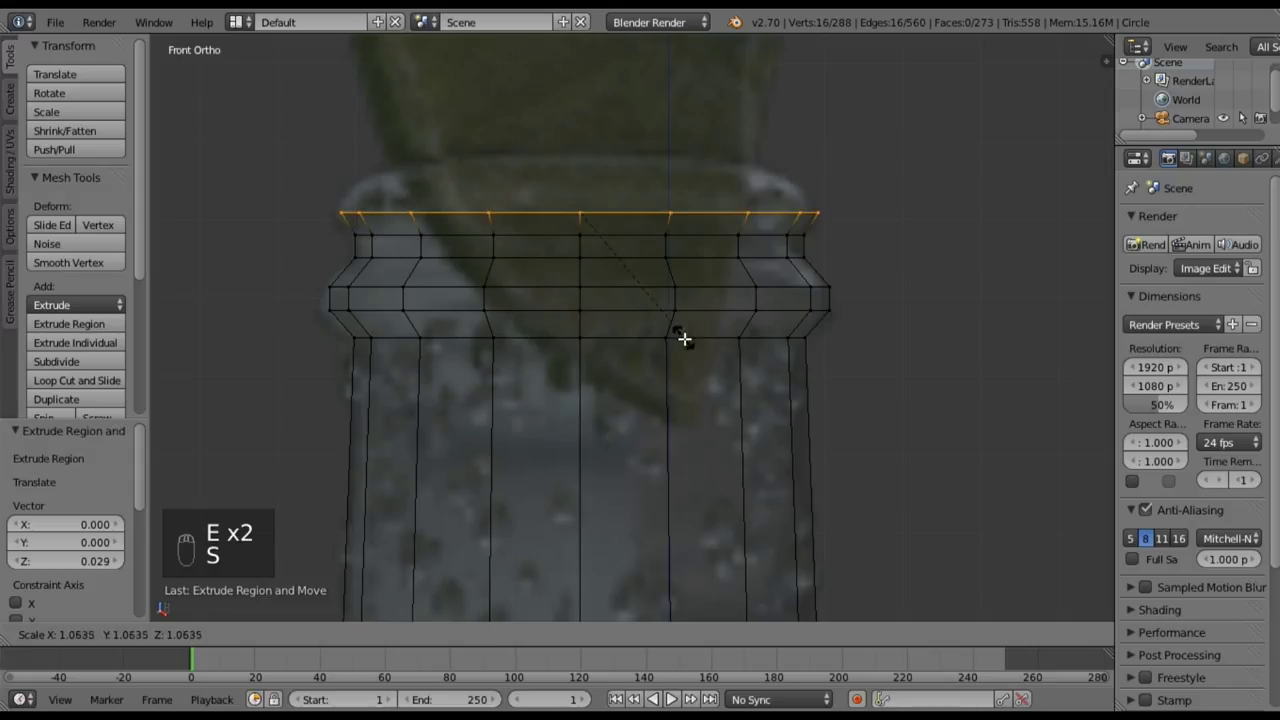
left_click(685, 340)
- Extrude the upper lip ring about 0.030 upward and scale it to about 0.864 to finish the bottle's rim
key("e")
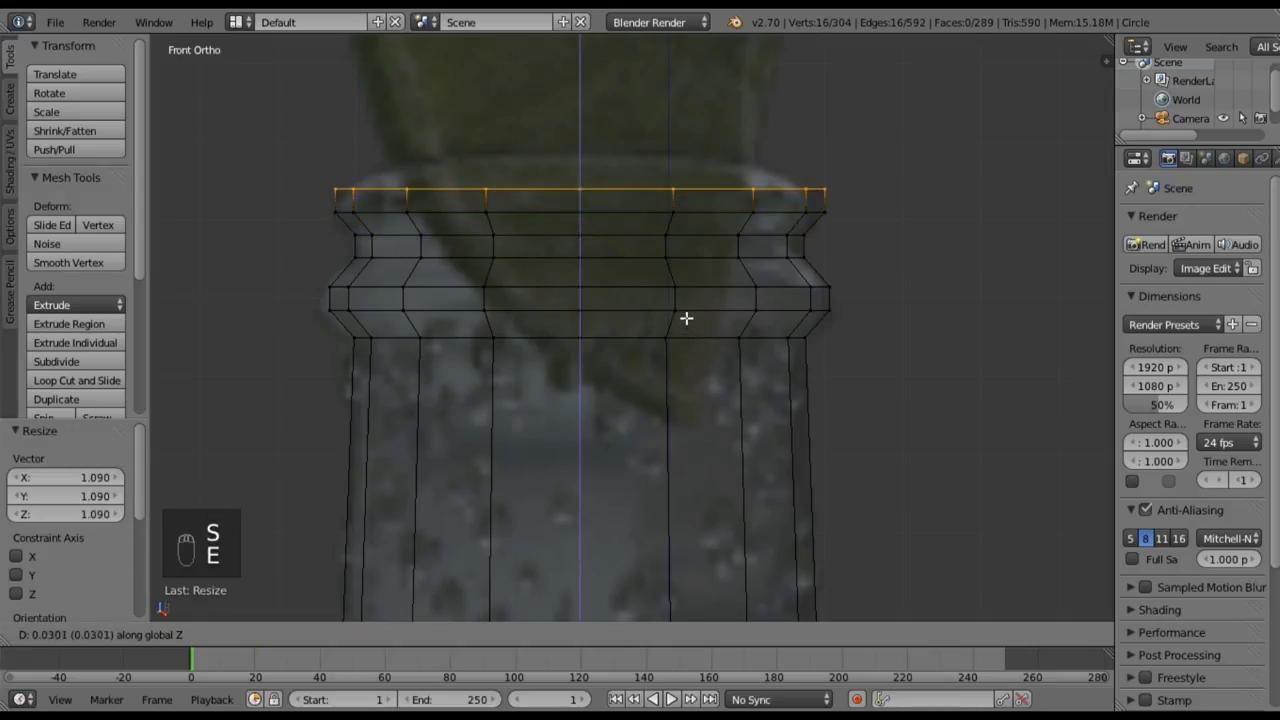
left_click(686, 318)
key("s")
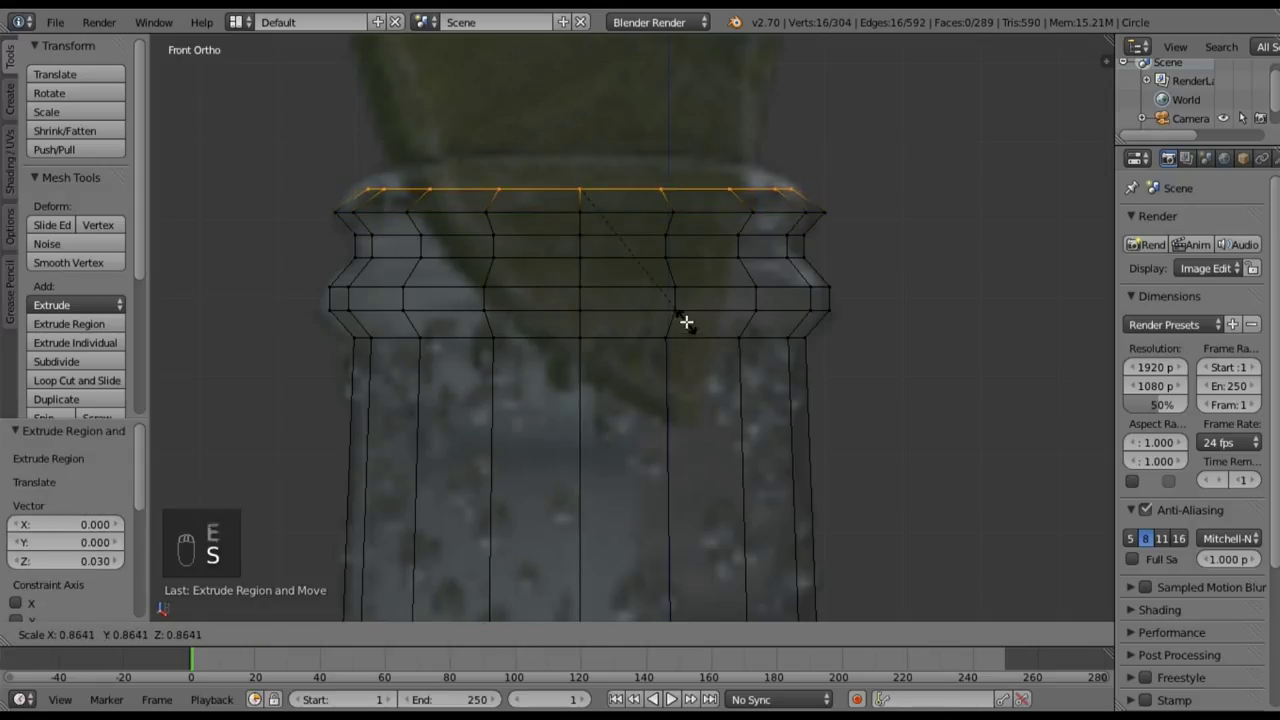
left_click(687, 323)
- Show the bottle in solid shading, select the whole mesh and recalculate its normals to the outside
mouse_move(734, 342)
middle_mouse_down()
mouse_move(732, 456)
mouse_move(660, 400)
mouse_move(523, 423)
mouse_move(640, 395)
middle_mouse_up()
scroll(734, 397, "down", 3)
key("z")
scroll(653, 389, "down", 1)
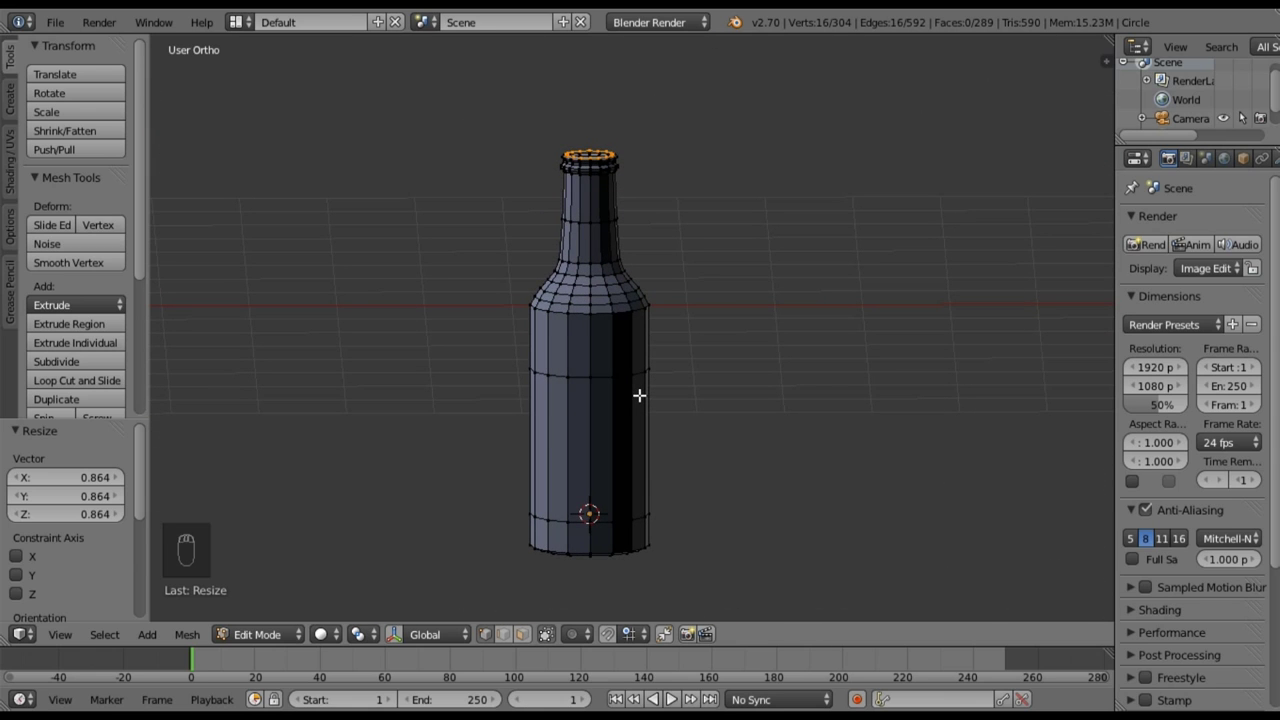
key("a")
key("a")
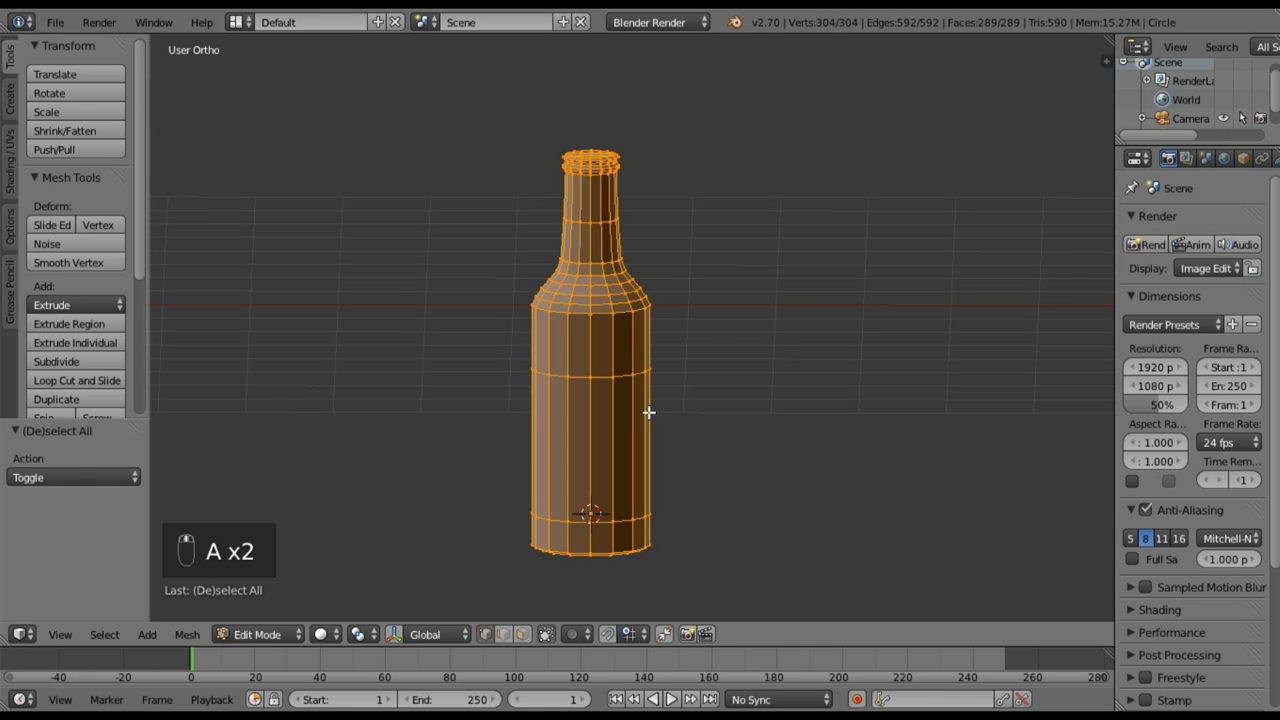
left_click(187, 635)
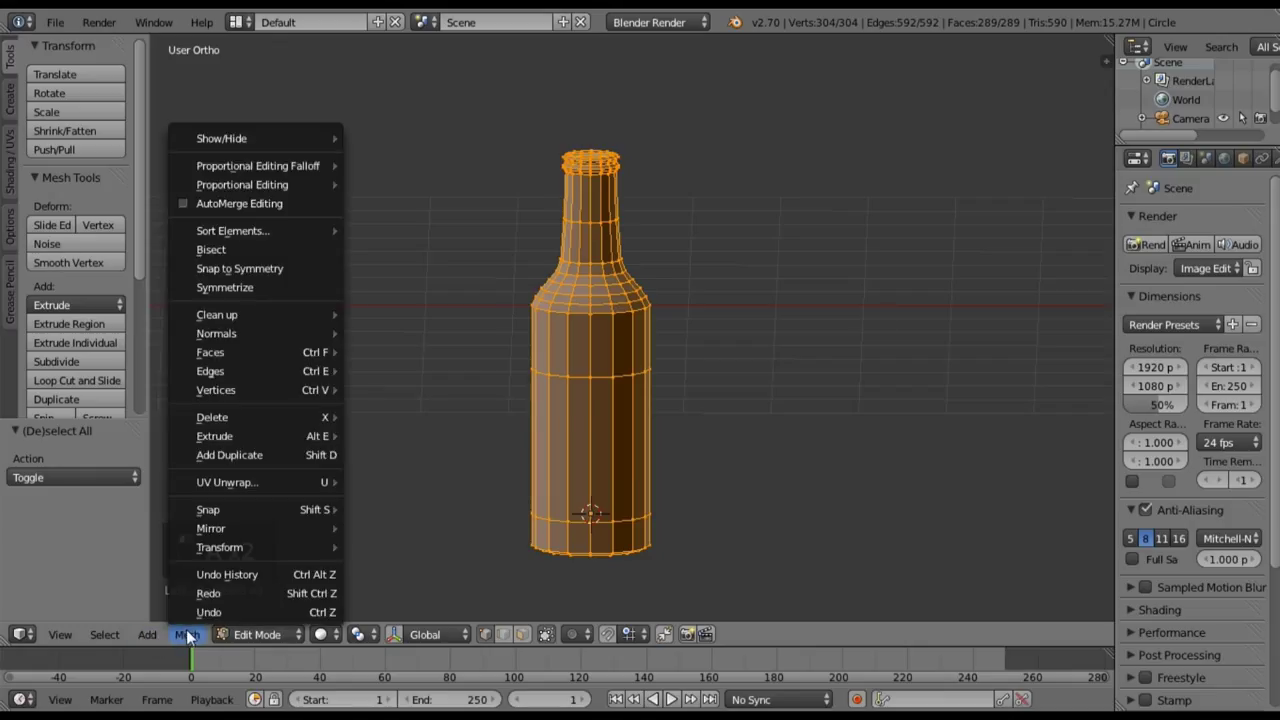
mouse_move(249, 330)
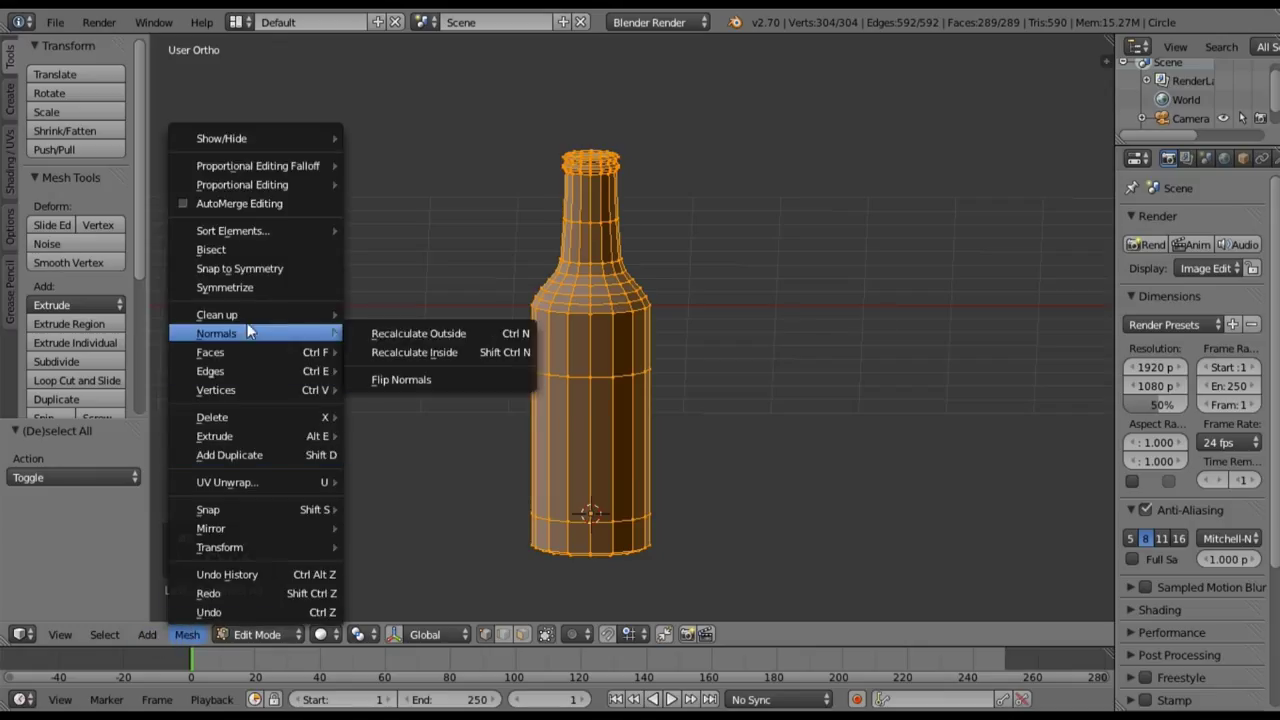
left_click(383, 335)
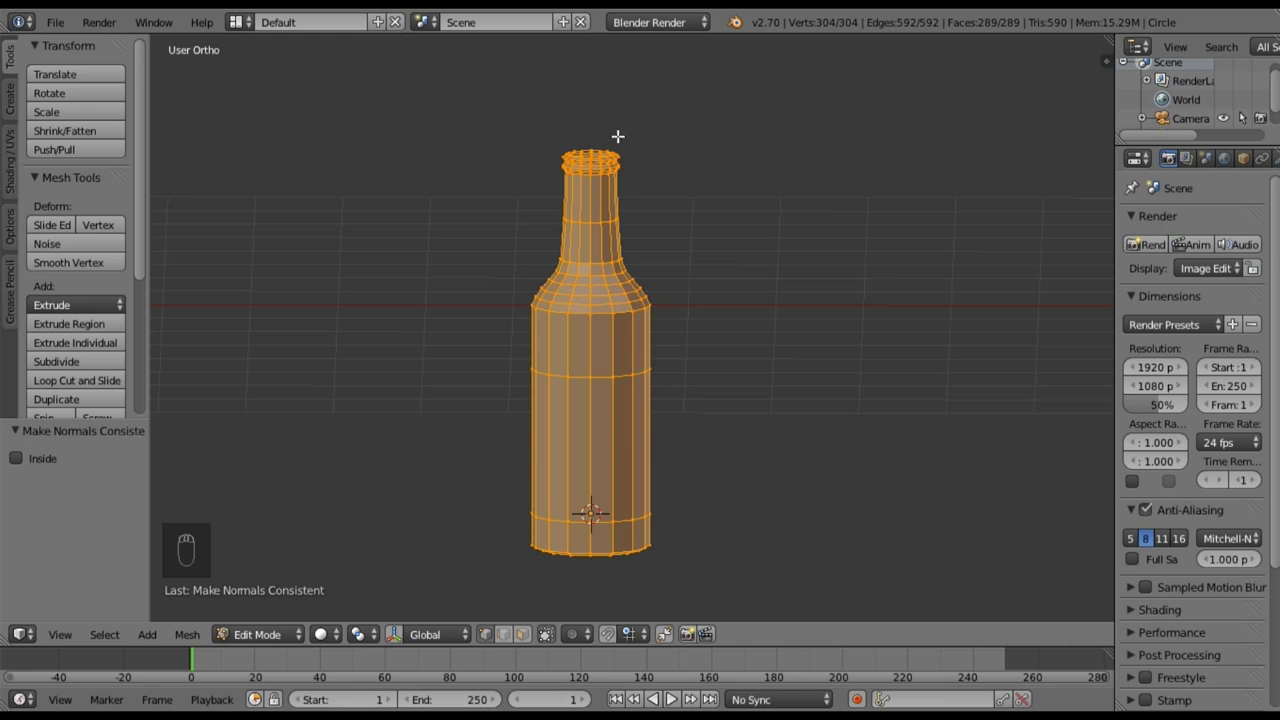
middle_click_drag(638, 430, 564, 291)
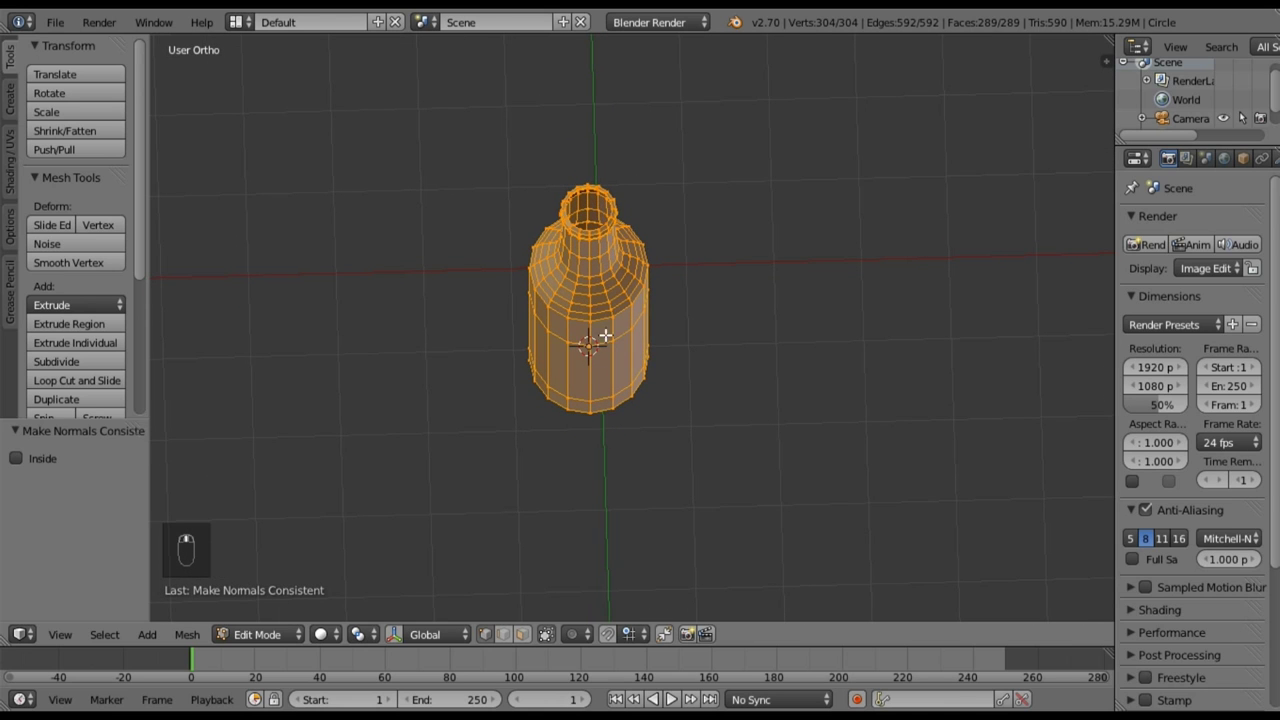
middle_click_drag(605, 336, 603, 286)
- In wireframe front view, duplicate in place the part of the bottle from its base up to the liquid's top line
key("KP_1")
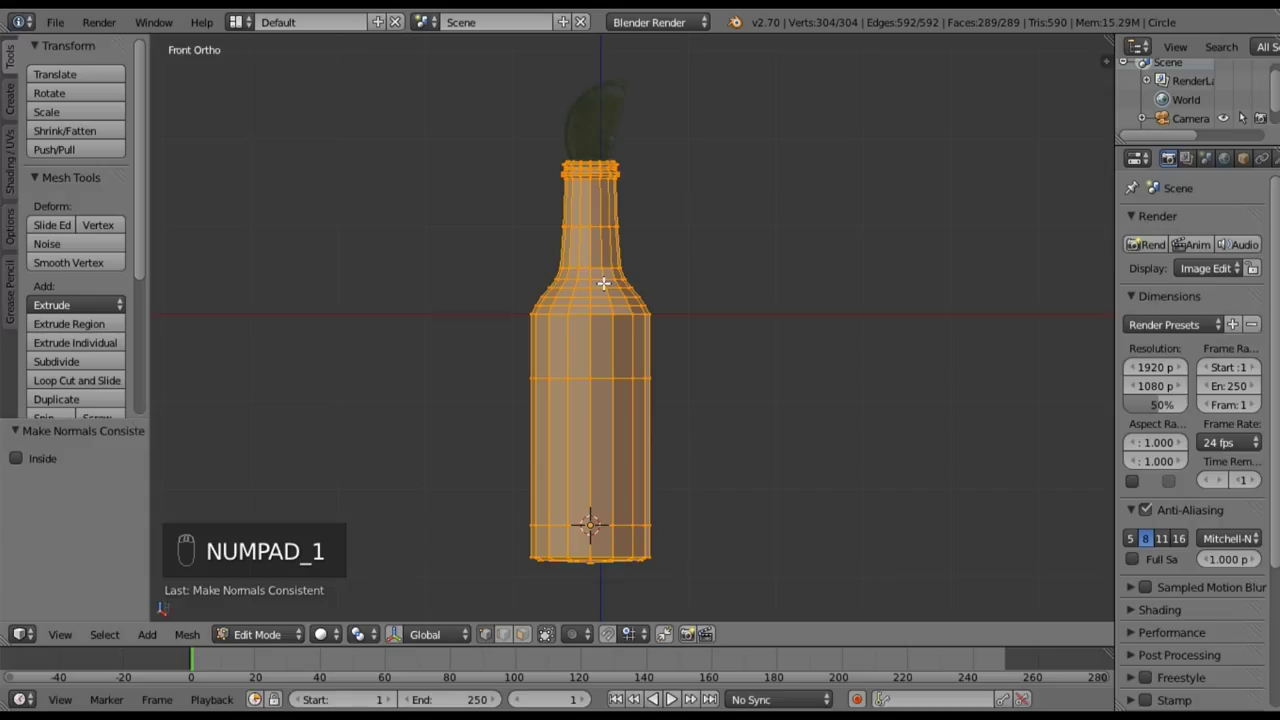
middle_click_drag(603, 443, 601, 424, "shift")
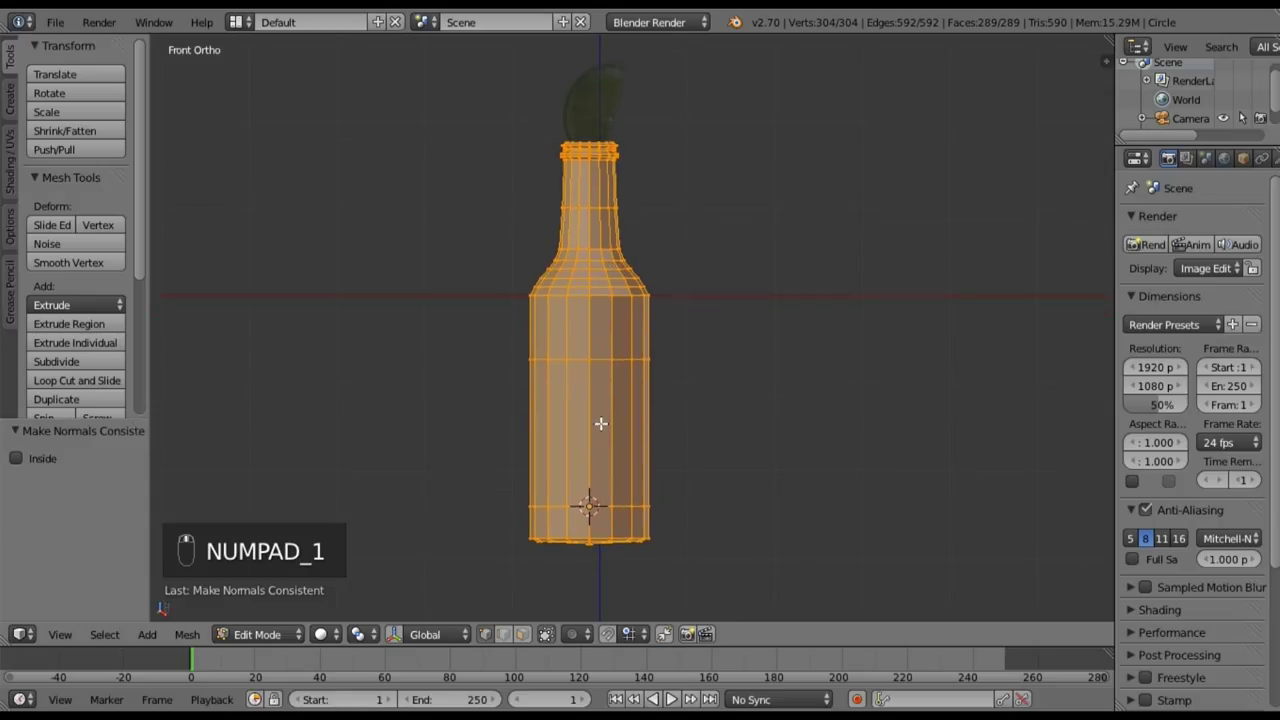
key("z")
key("Tab")
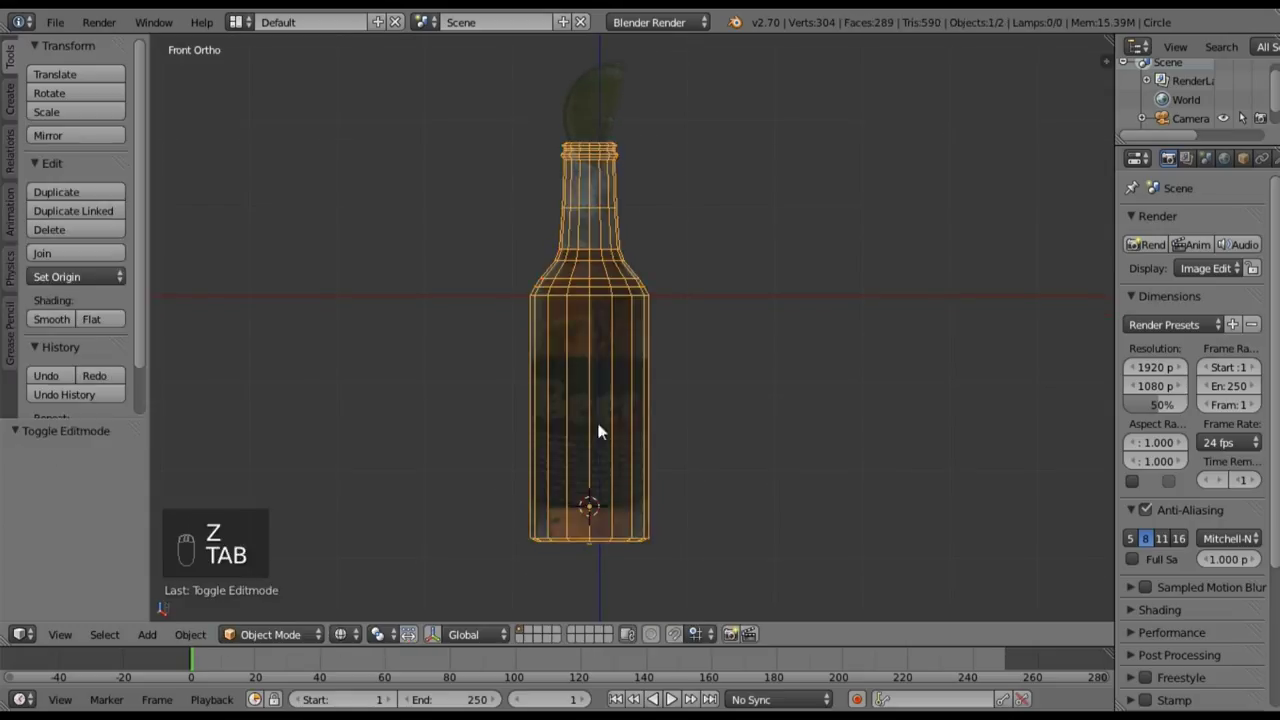
scroll(592, 355, "up", 1)
middle_click_drag(575, 411, 572, 358, "shift")
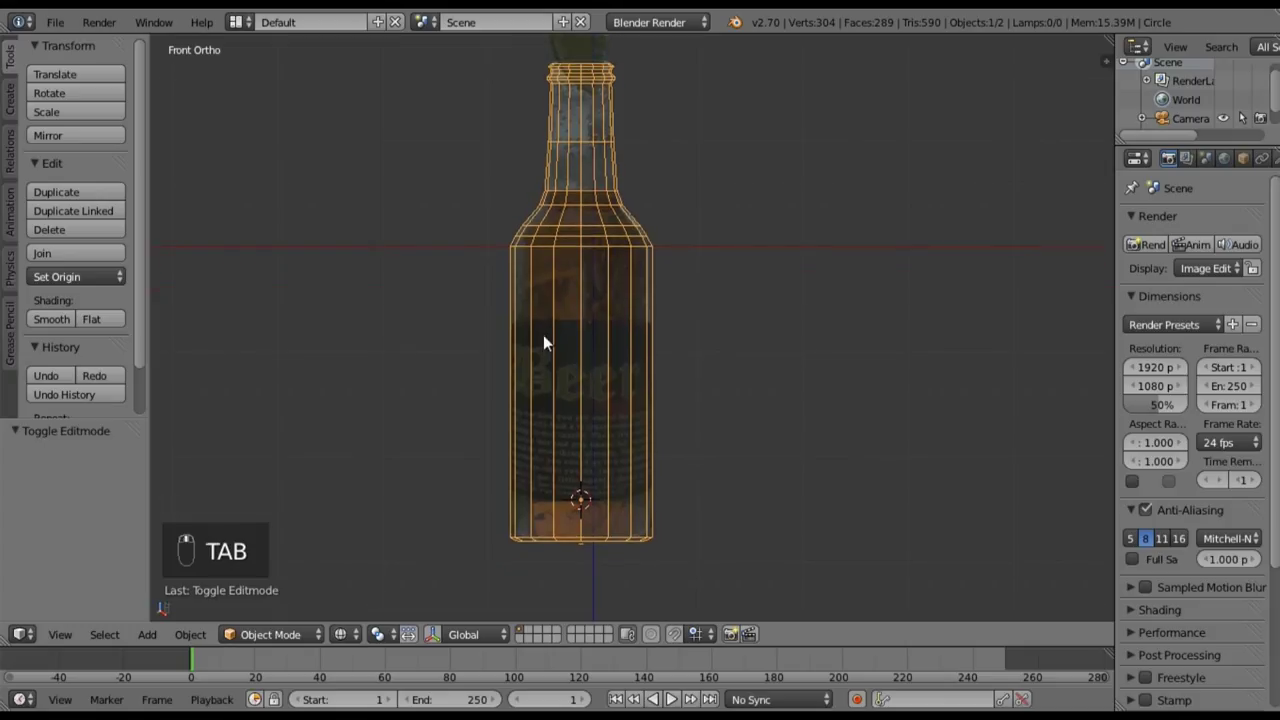
key("Tab")
key("a")
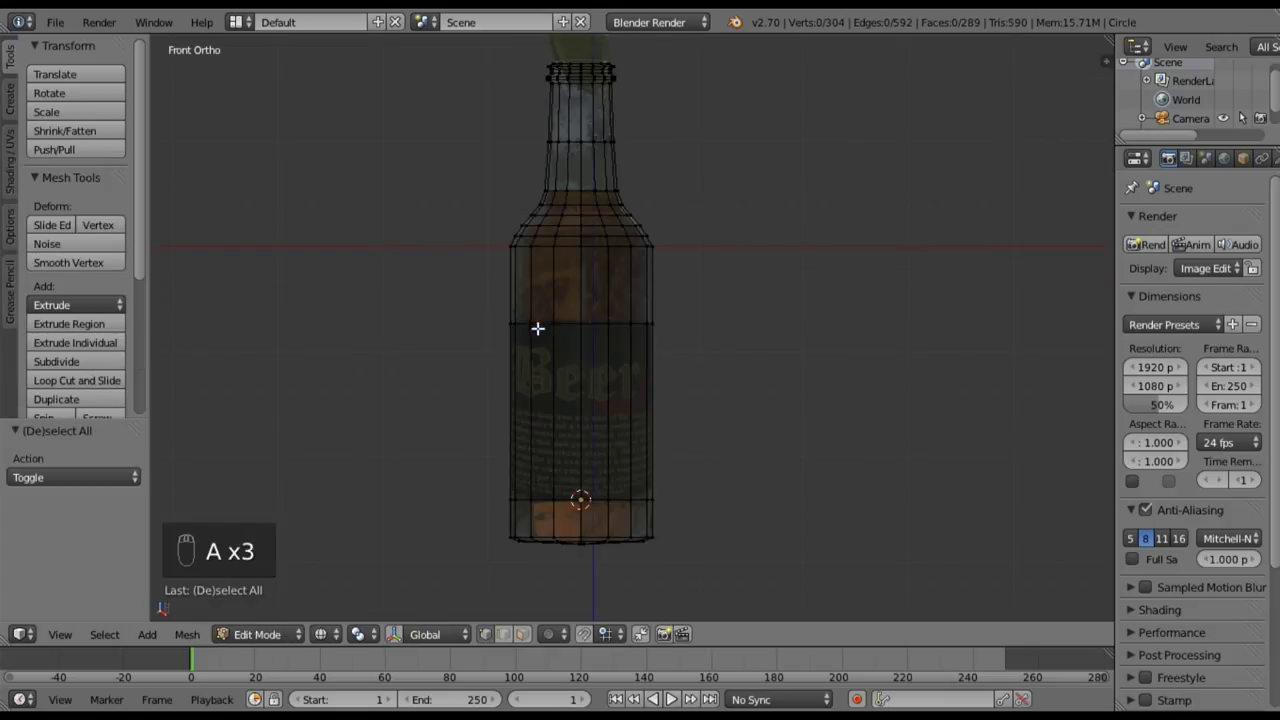
key("b")
left_click_drag(463, 173, 700, 551)
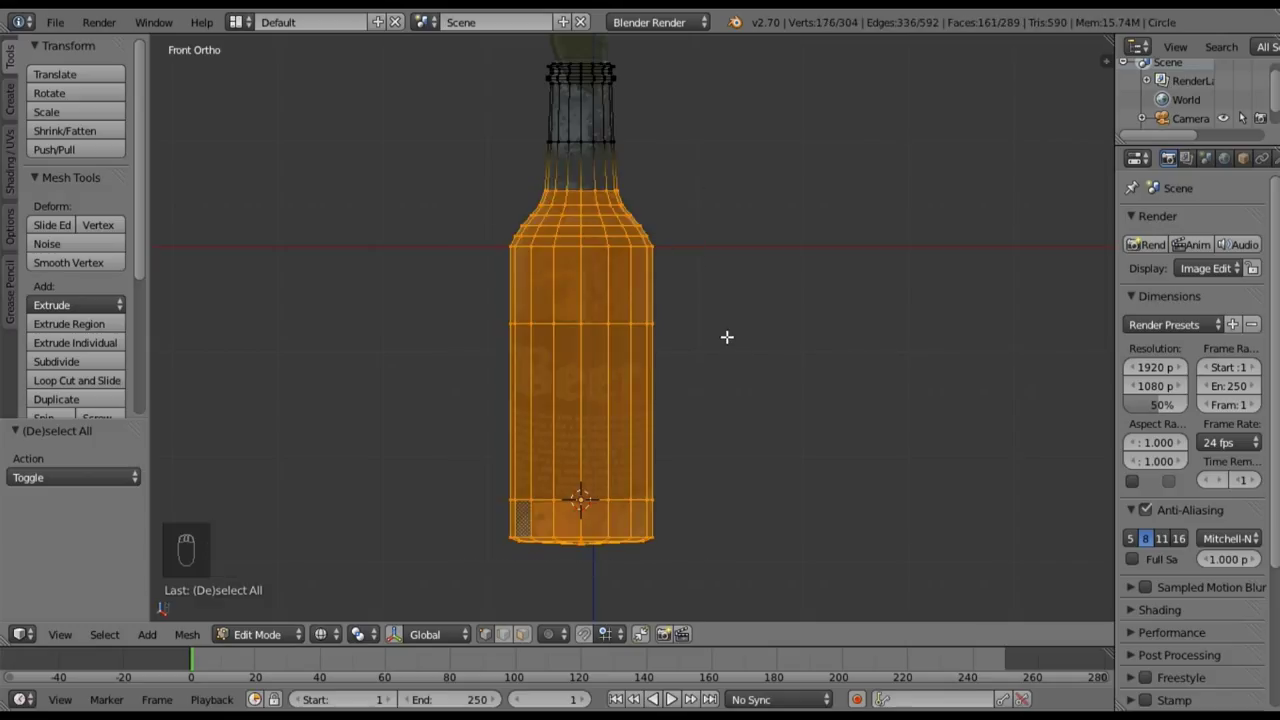
key("shift+d")
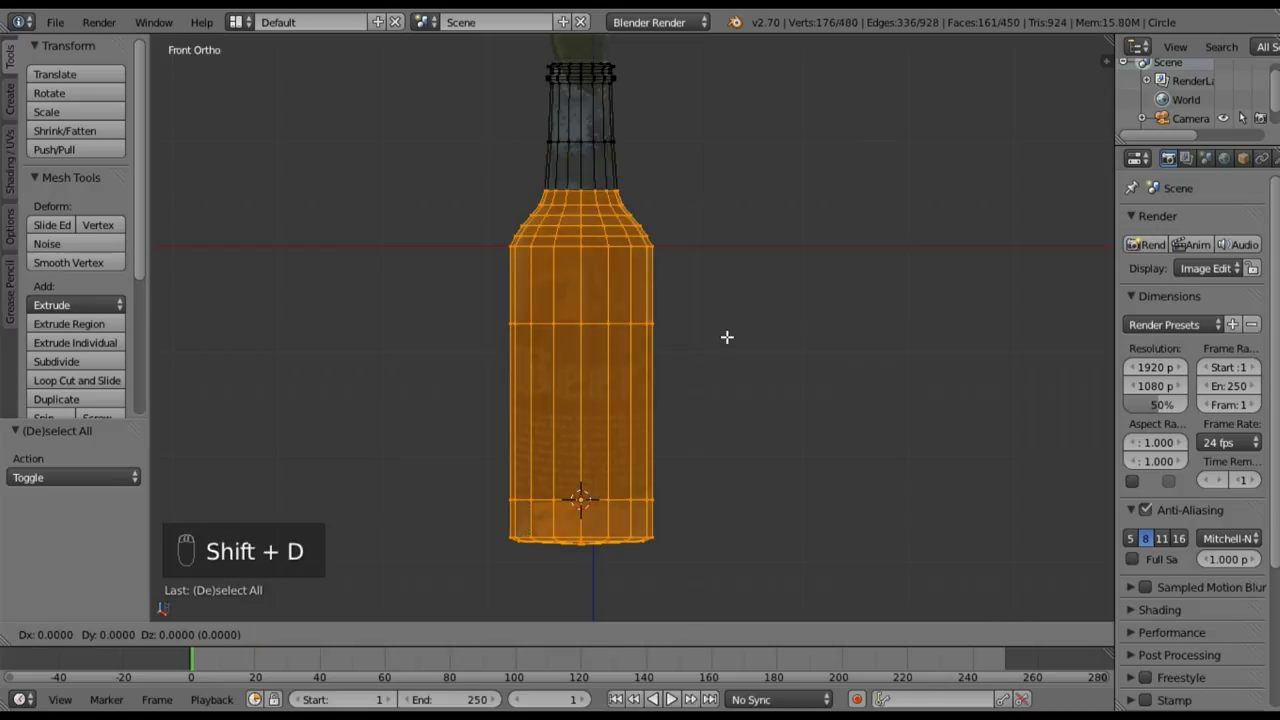
right_click(727, 337)
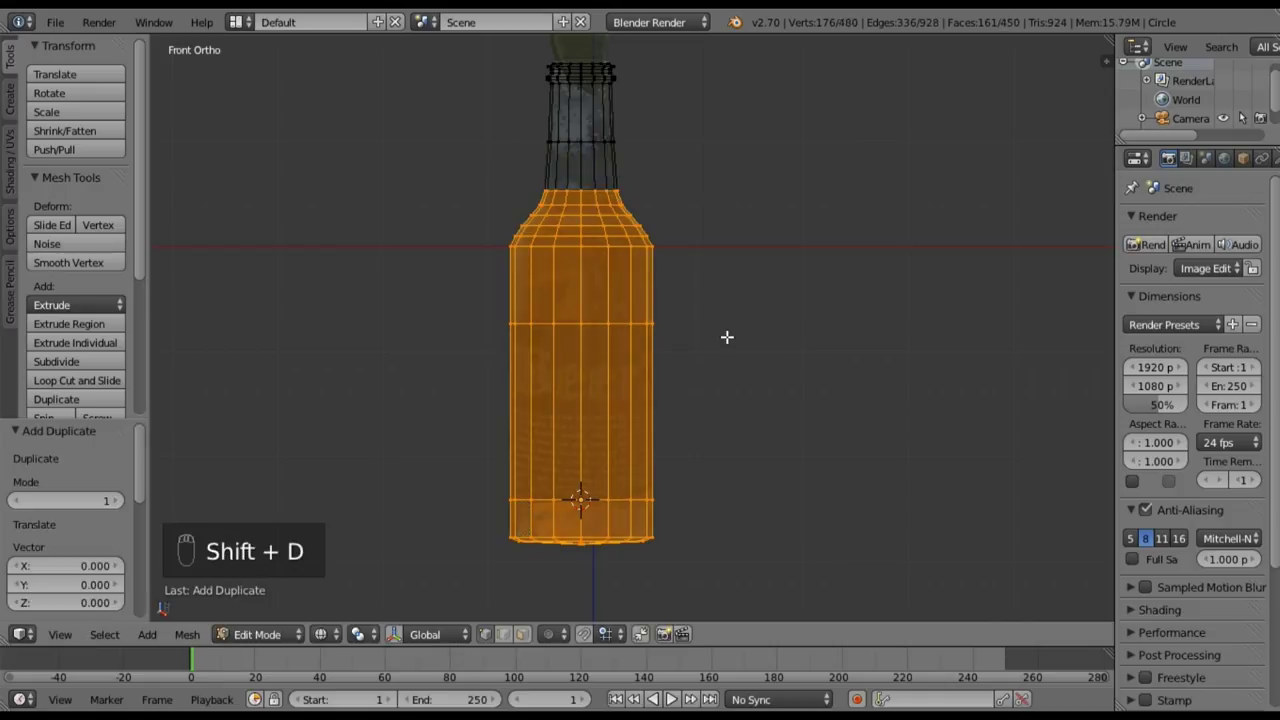
- Try scaling the duplicated lower part uniformly to about 0.928 and undo the resize
key("s")
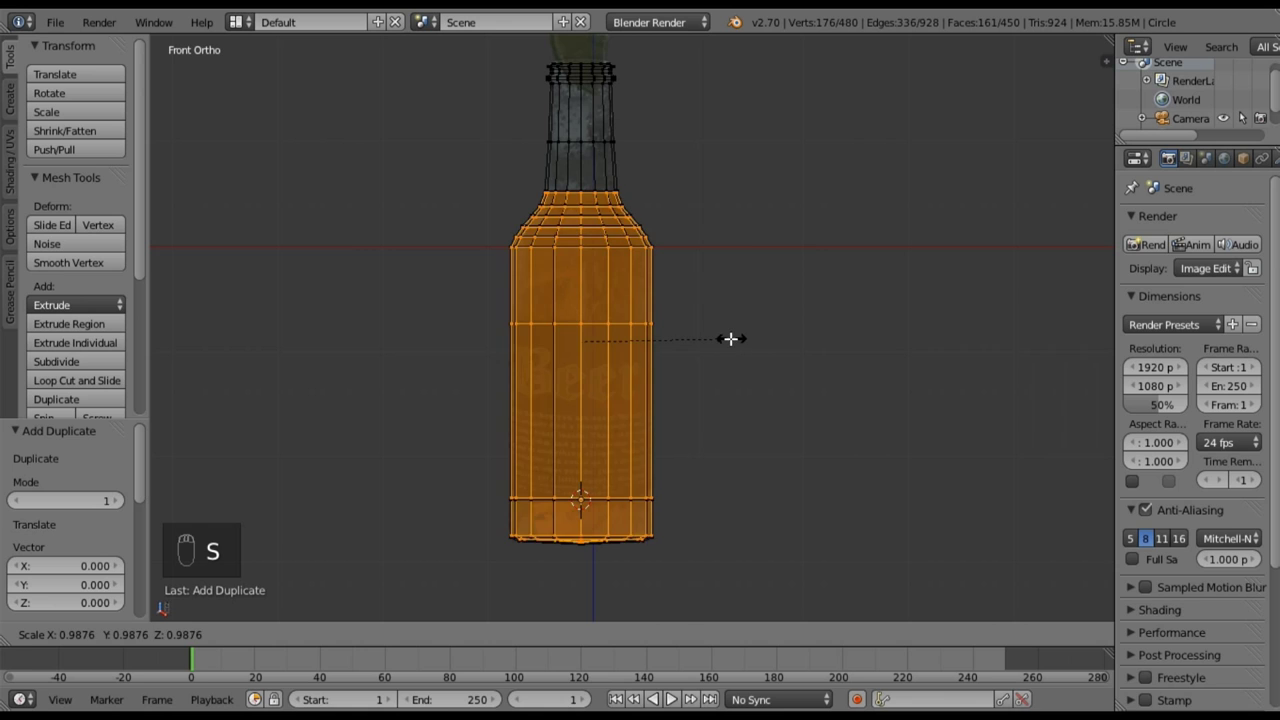
right_click(739, 337)
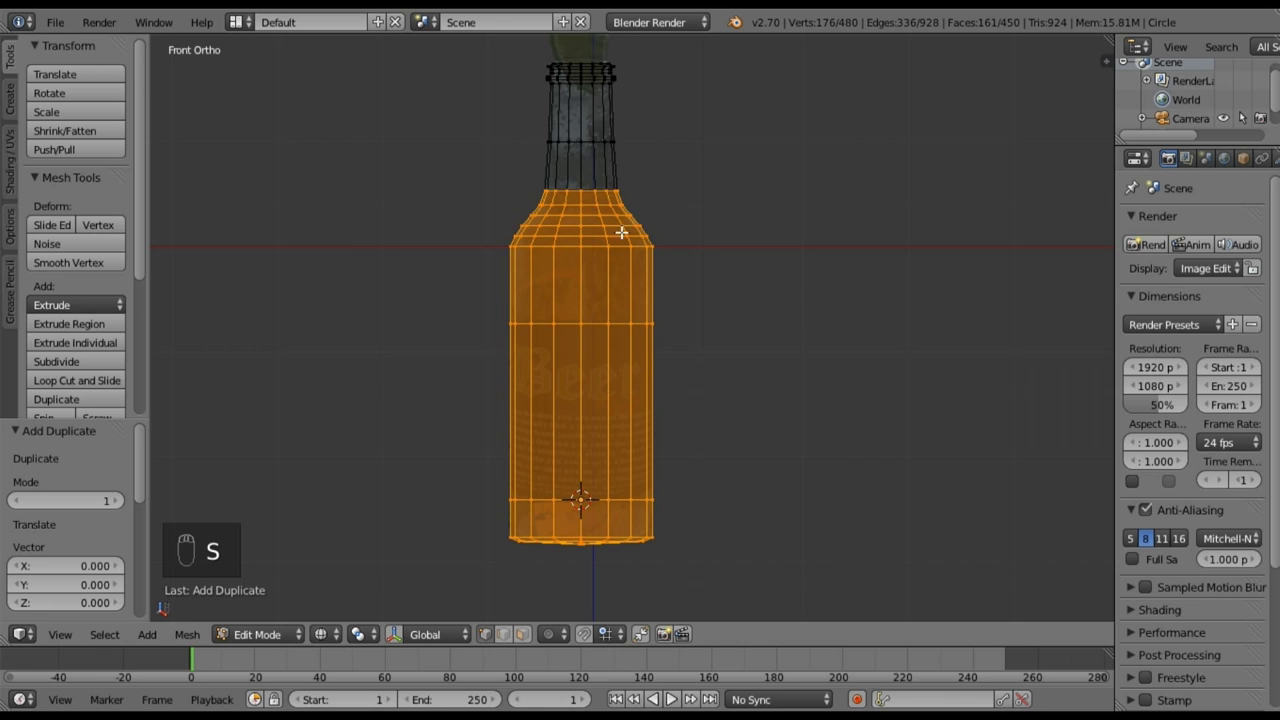
key("s")
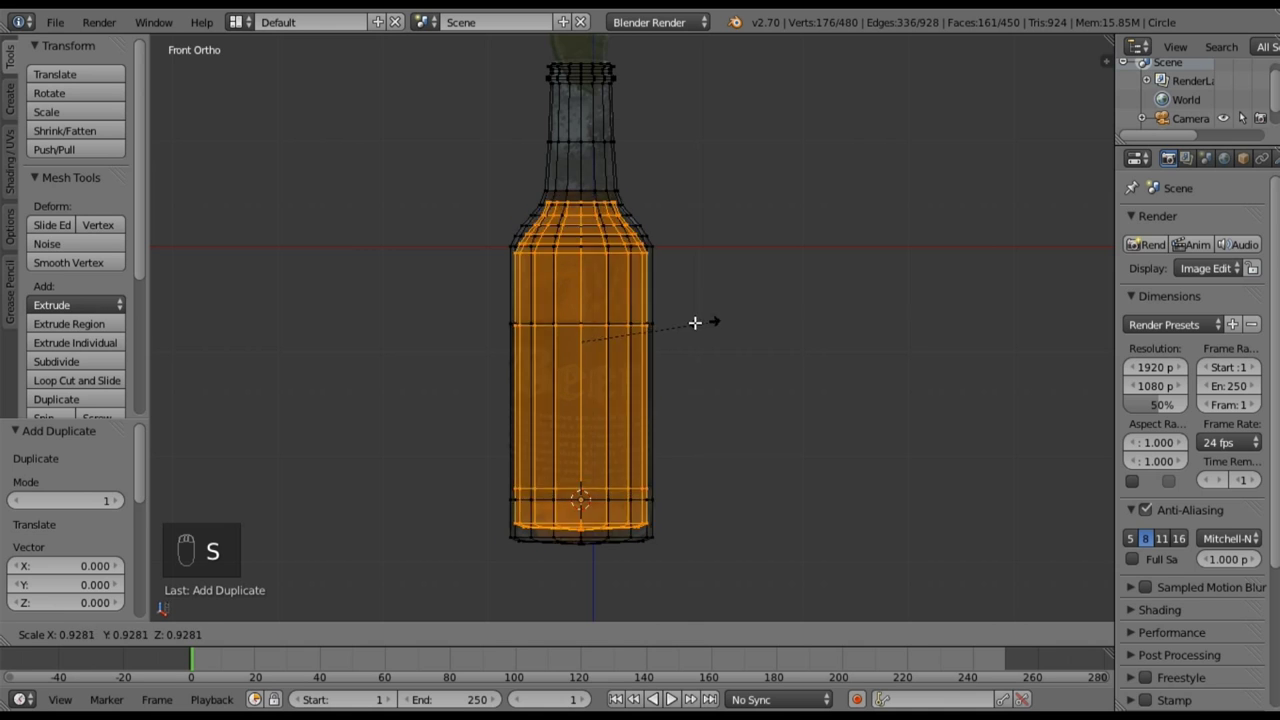
left_click(703, 321)
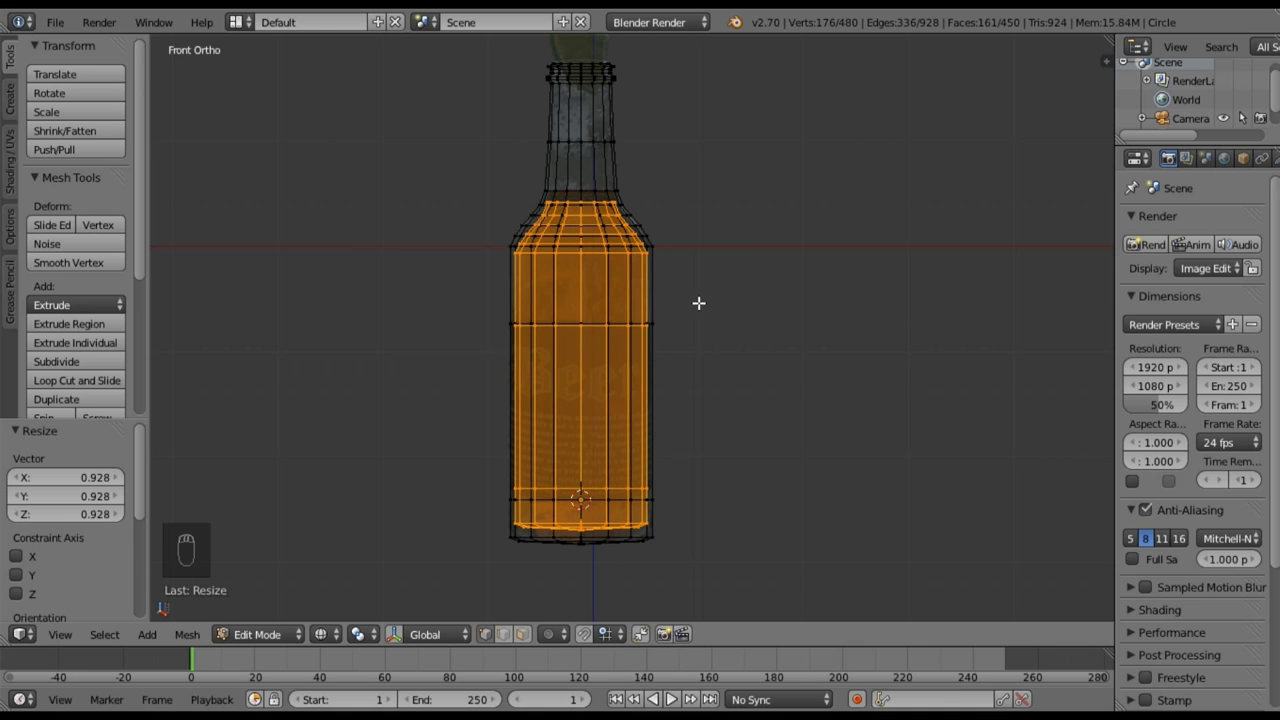
key("ctrl+z")
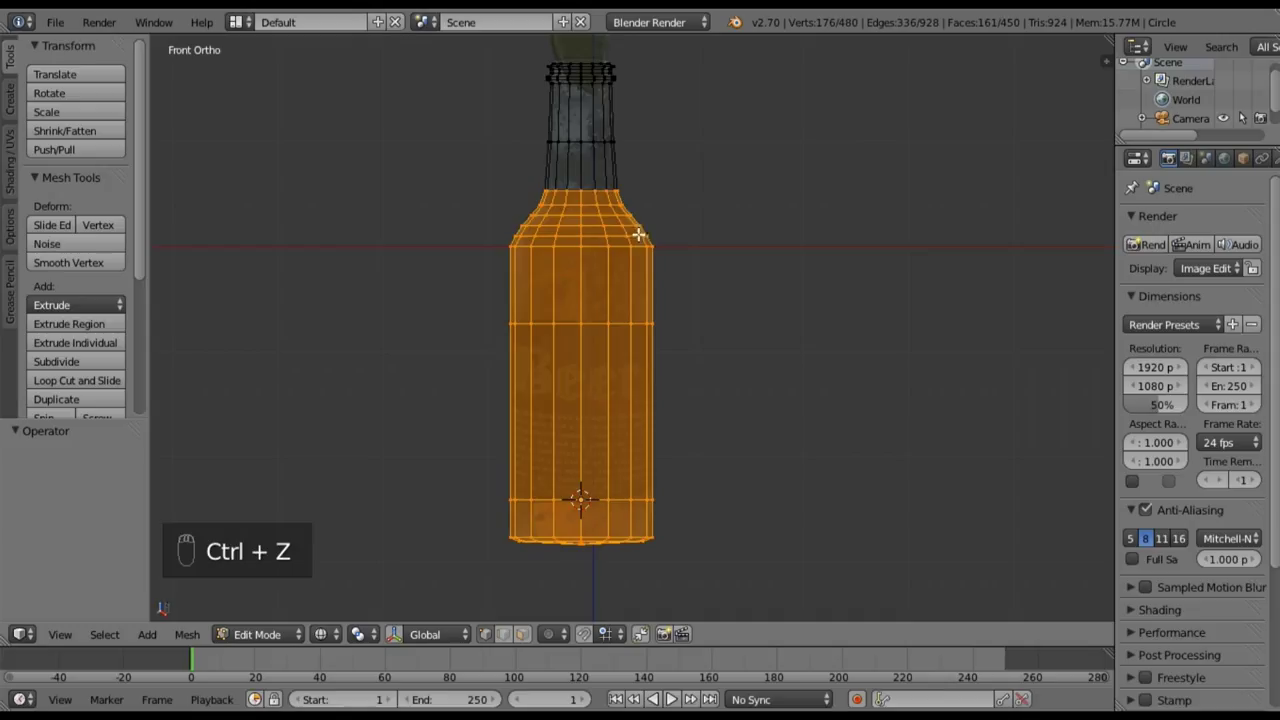
- Separate the duplicated lower part into its own object and scale it to about 0.956 in X and Y only
key("p")
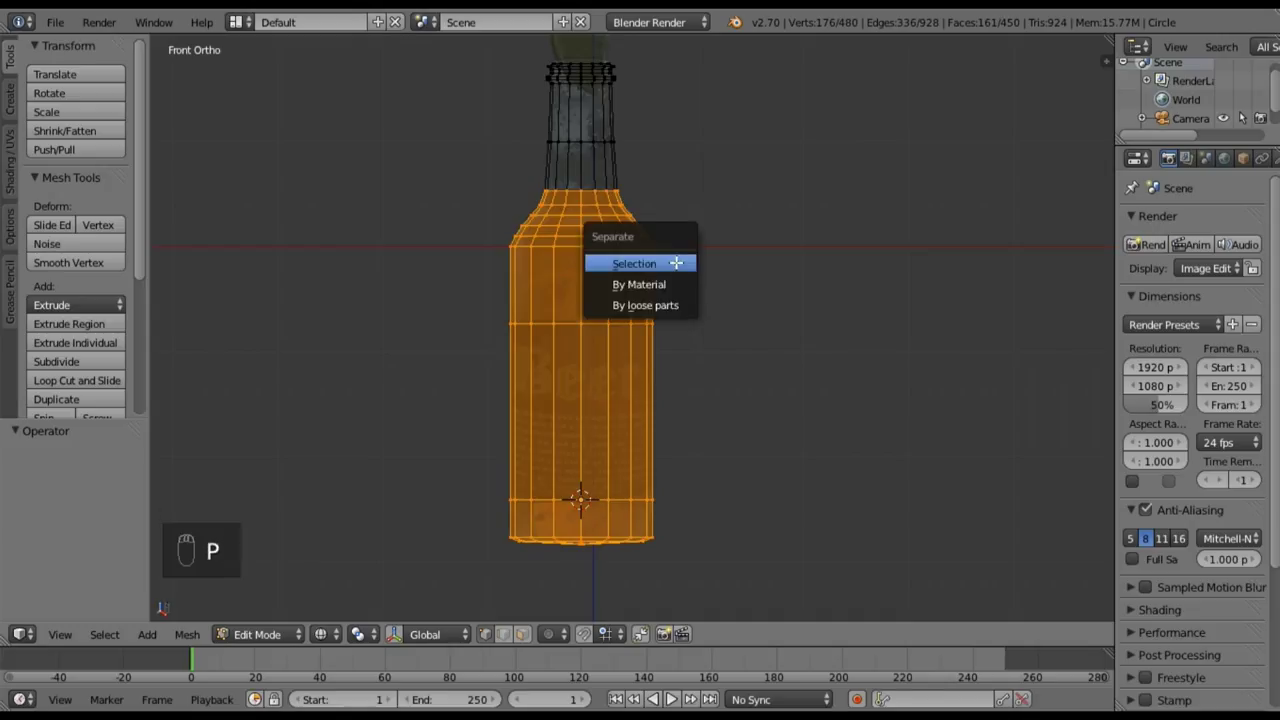
left_click(676, 263)
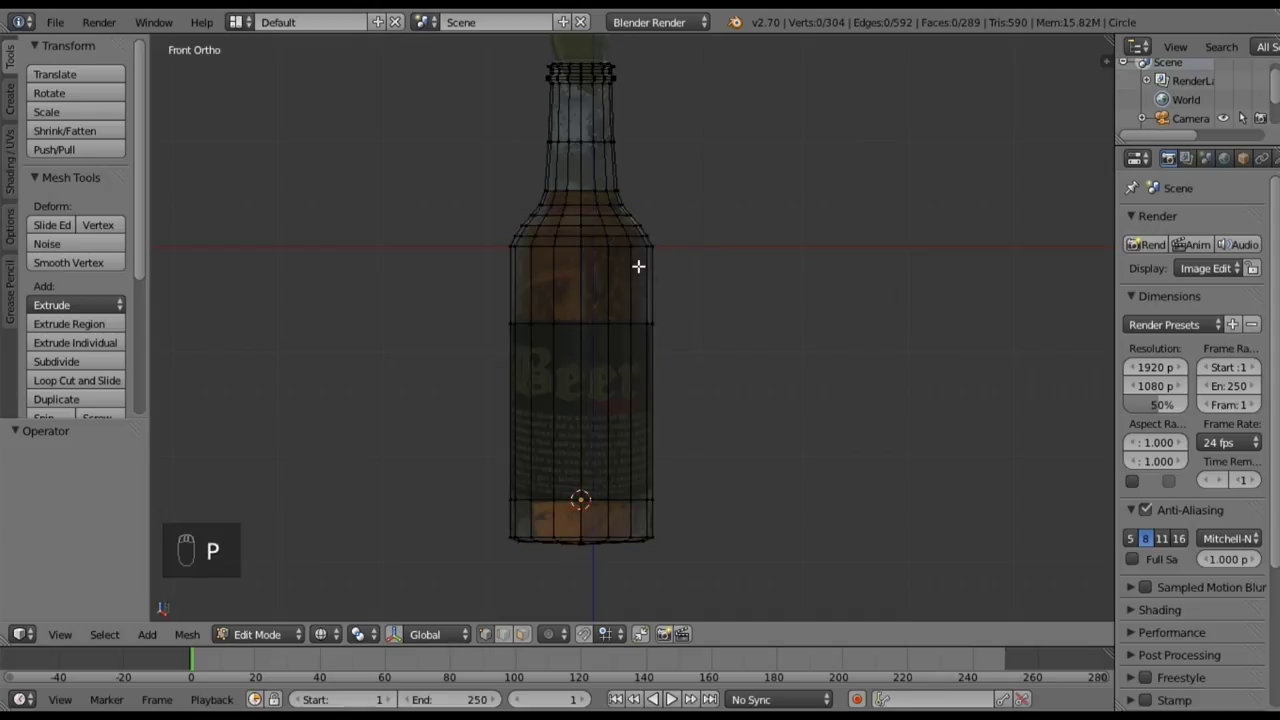
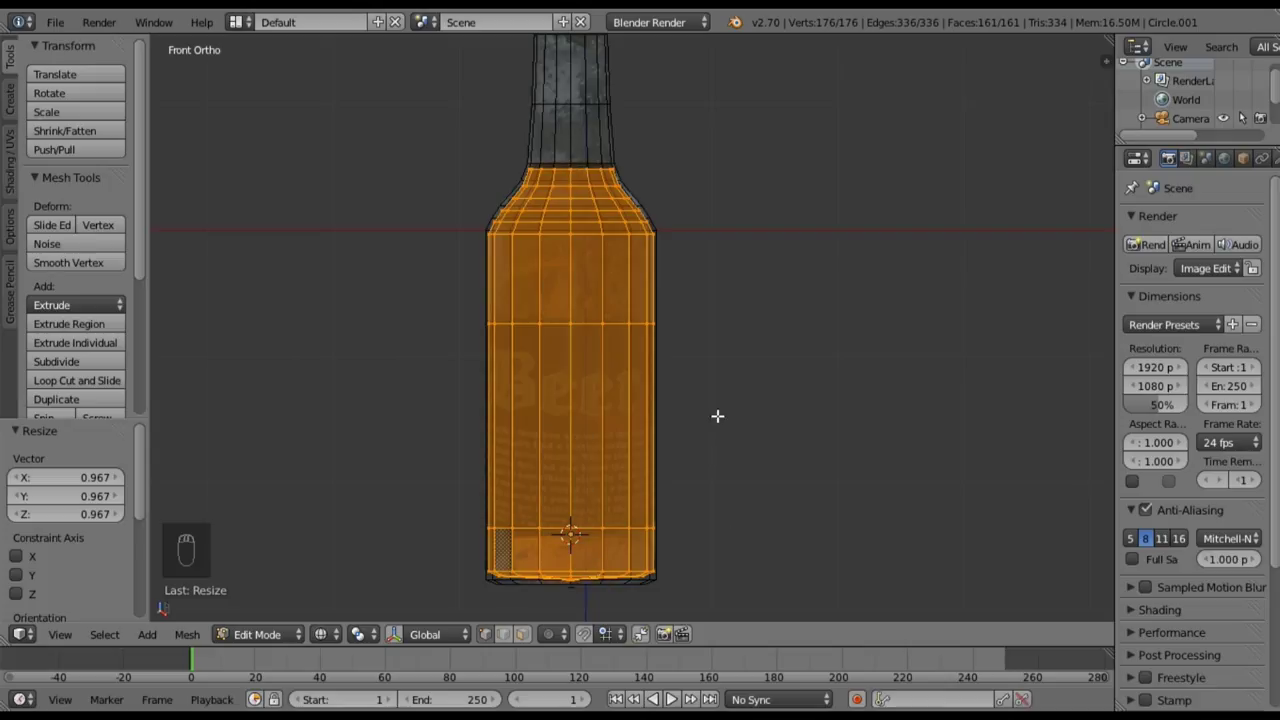
key("s")
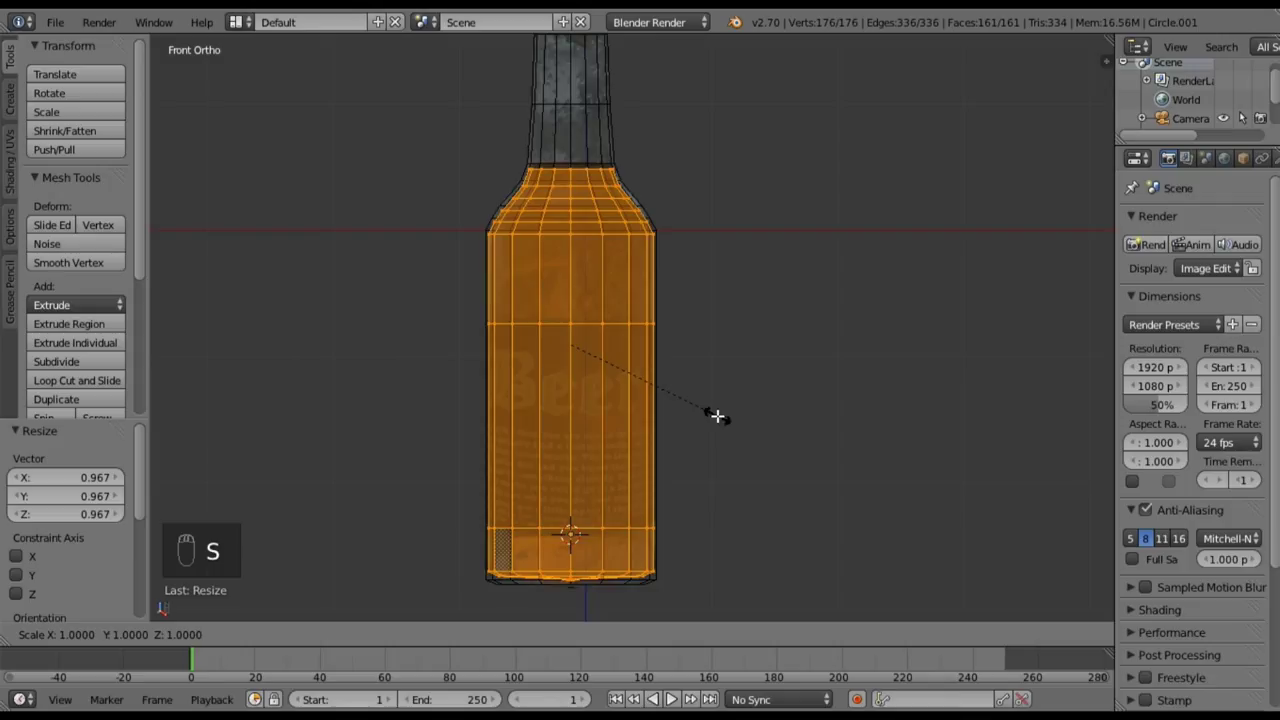
key("shift+z")
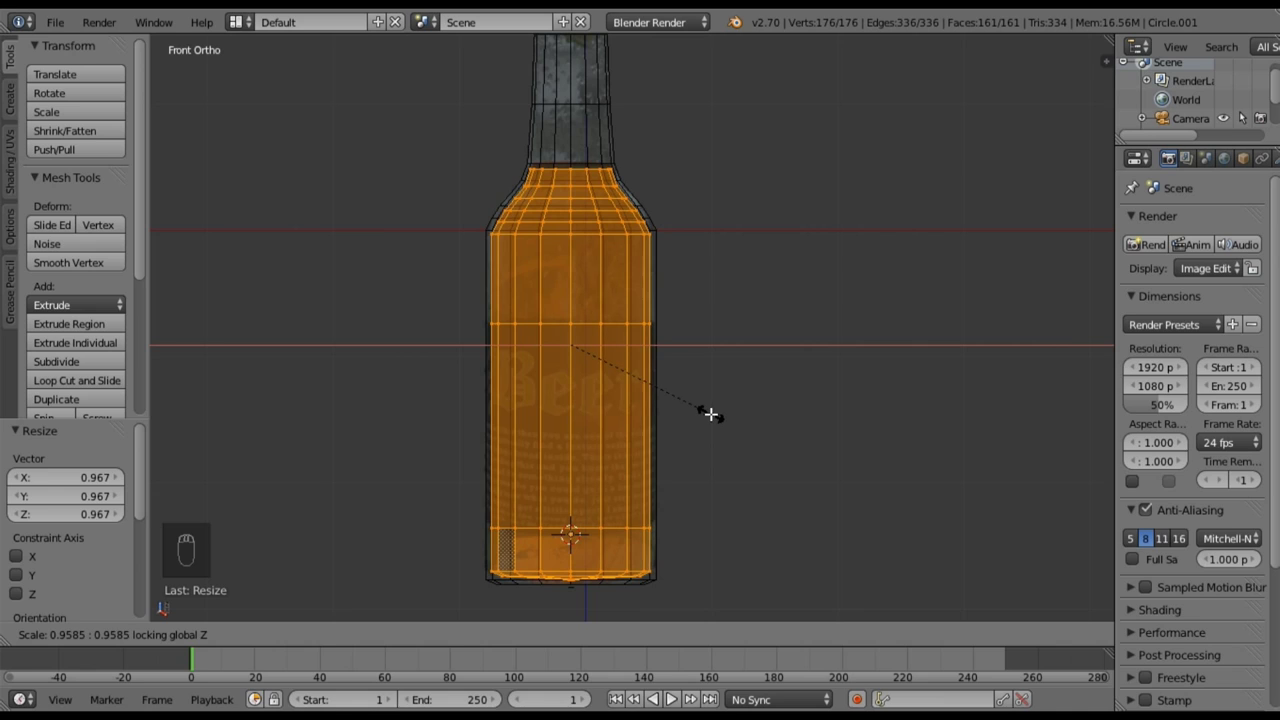
left_click(709, 413)
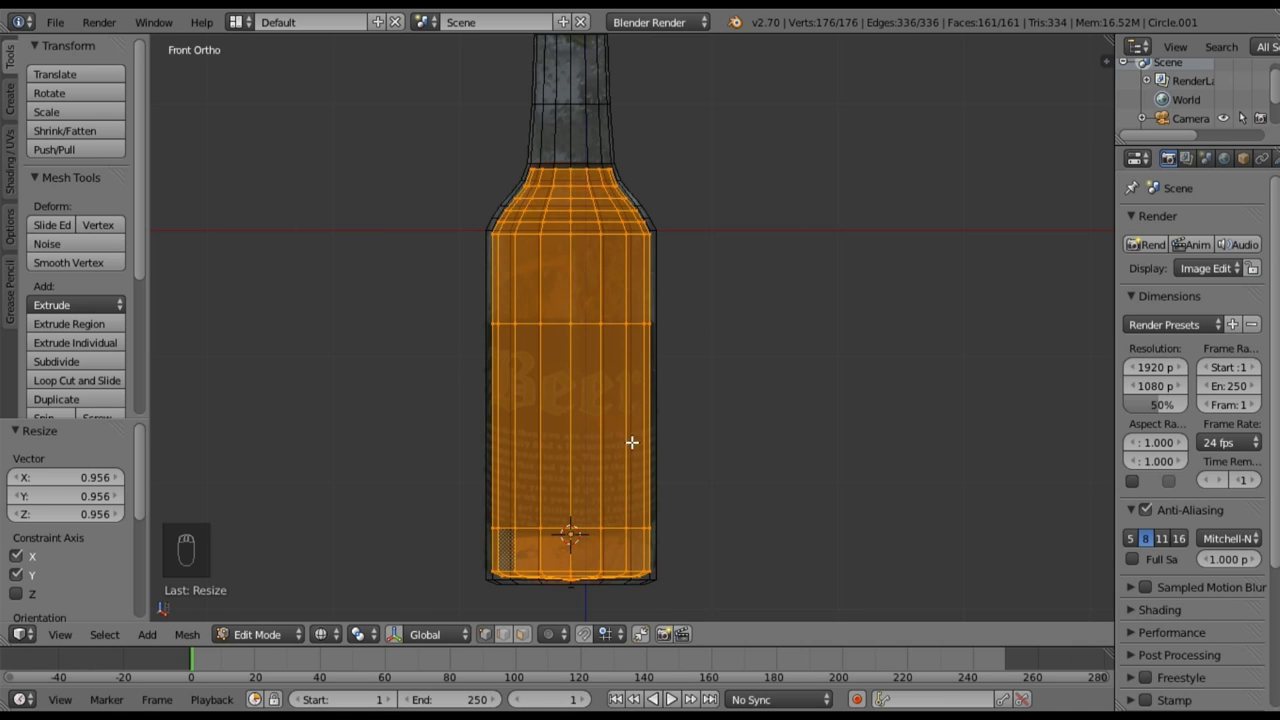
middle_click_drag(751, 438, 886, 364)
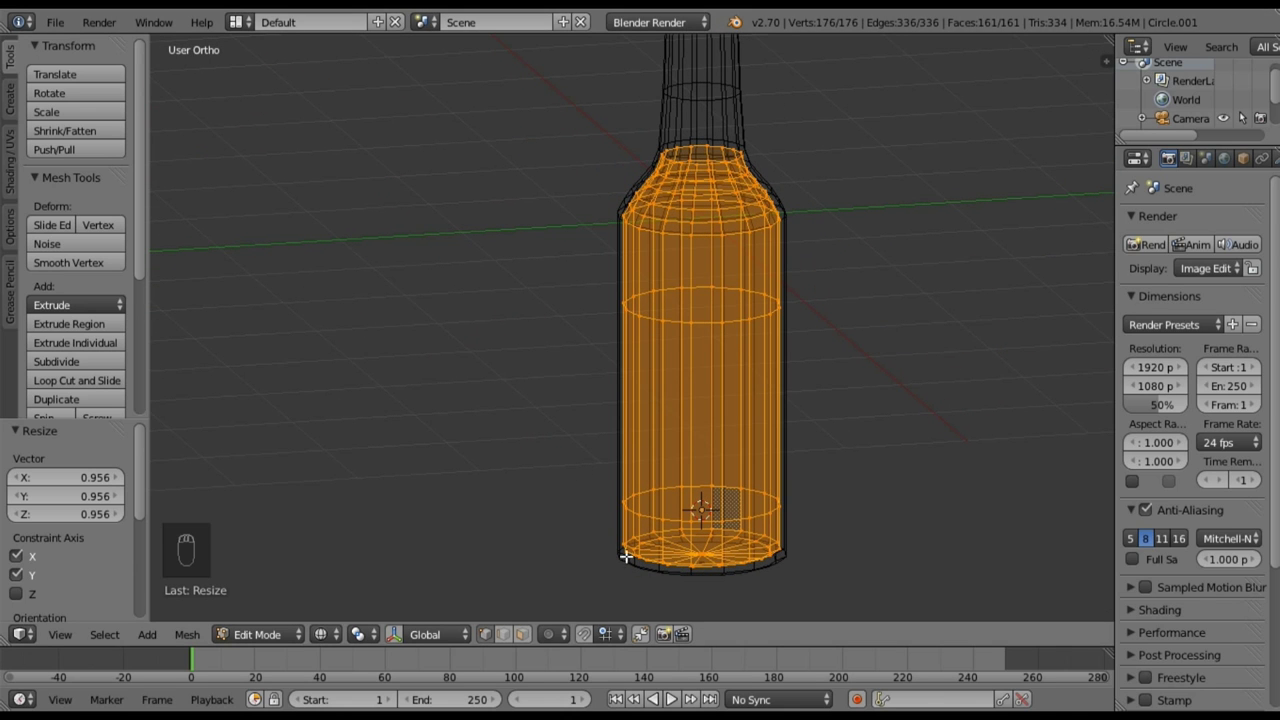
middle_click_drag(599, 434, 694, 430)
key("KP_1")
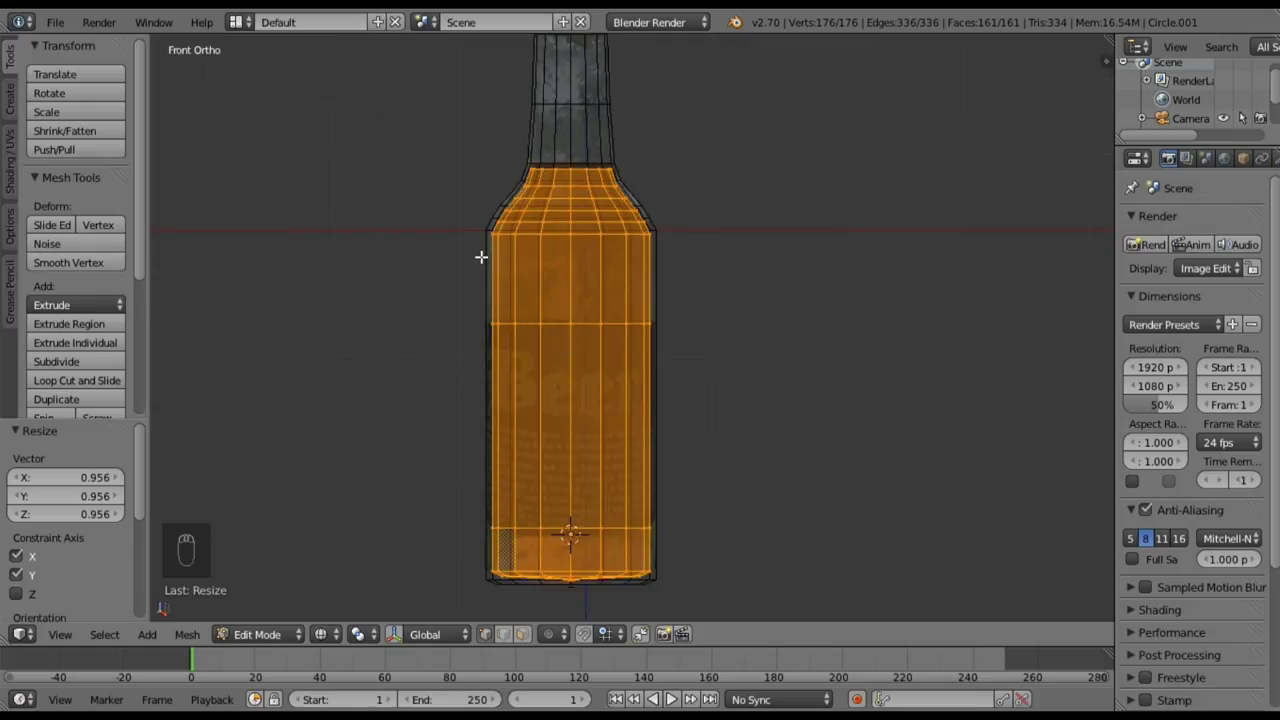
middle_click_drag(543, 286, 546, 291)
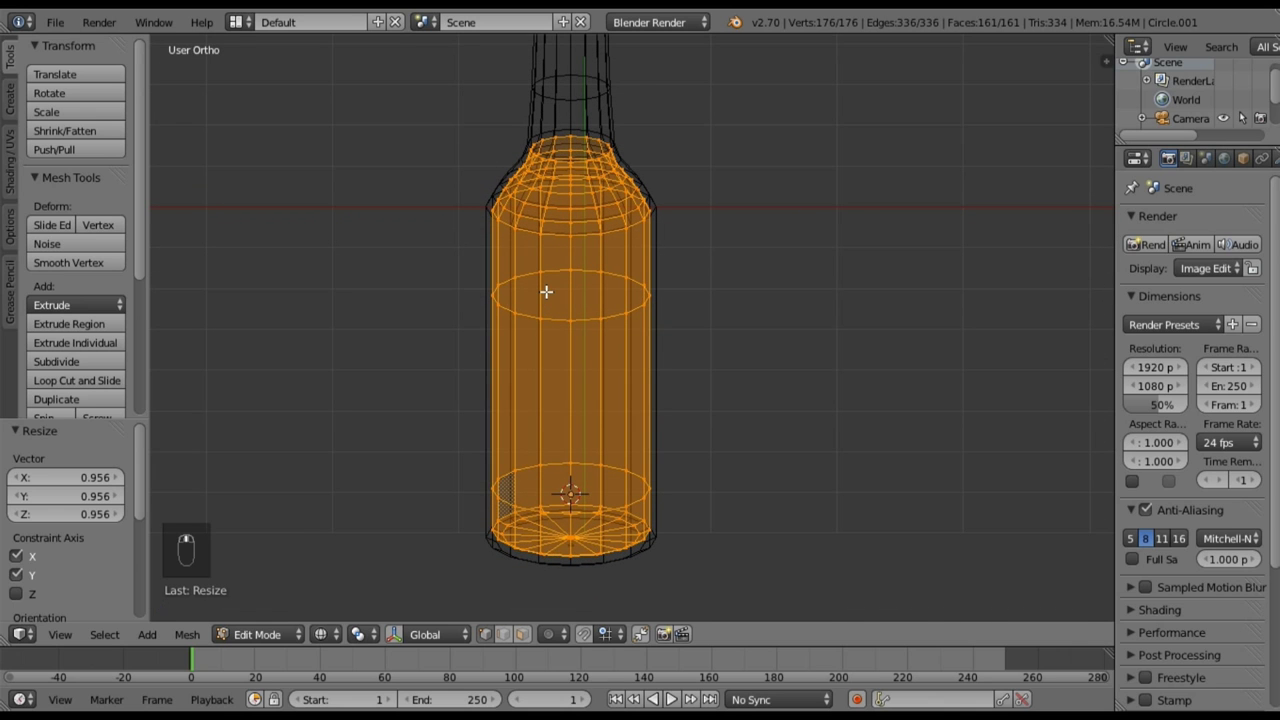
- Extrude the liquid's top vertex ring in place, shrink it to the centre and fill it with a face
key("a")
key("KP_1")
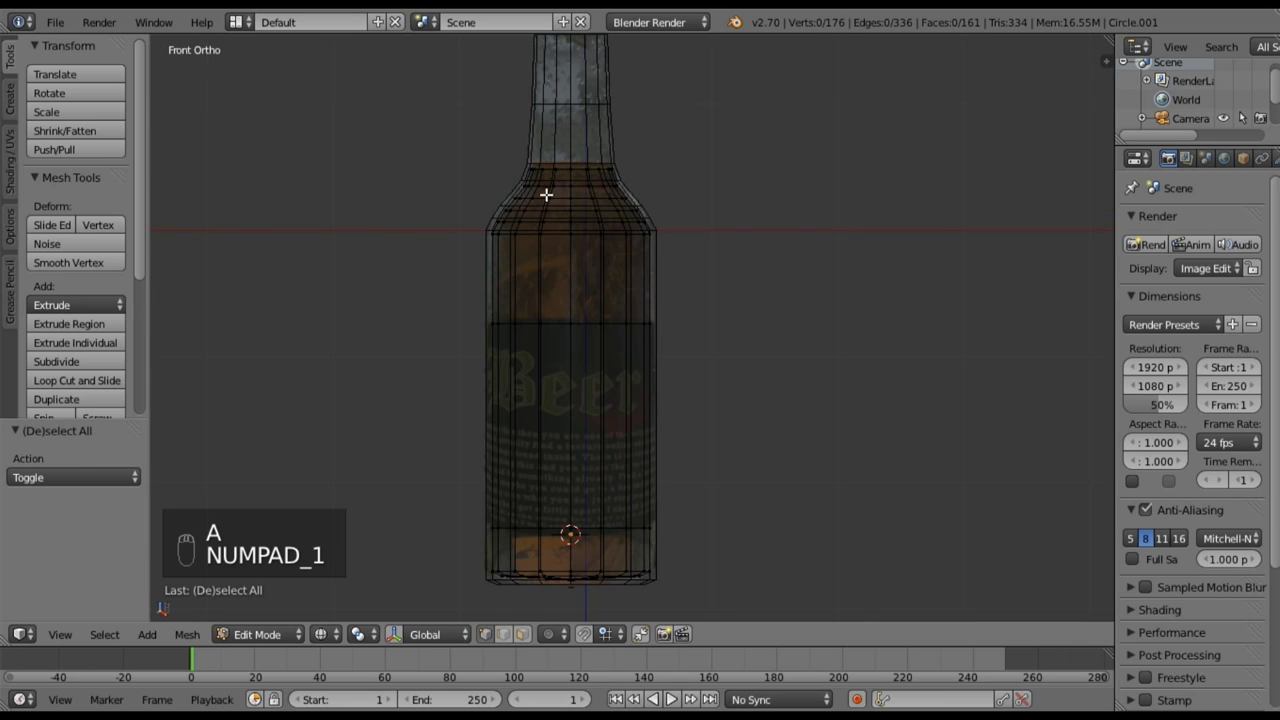
scroll(546, 195, "up", 8)
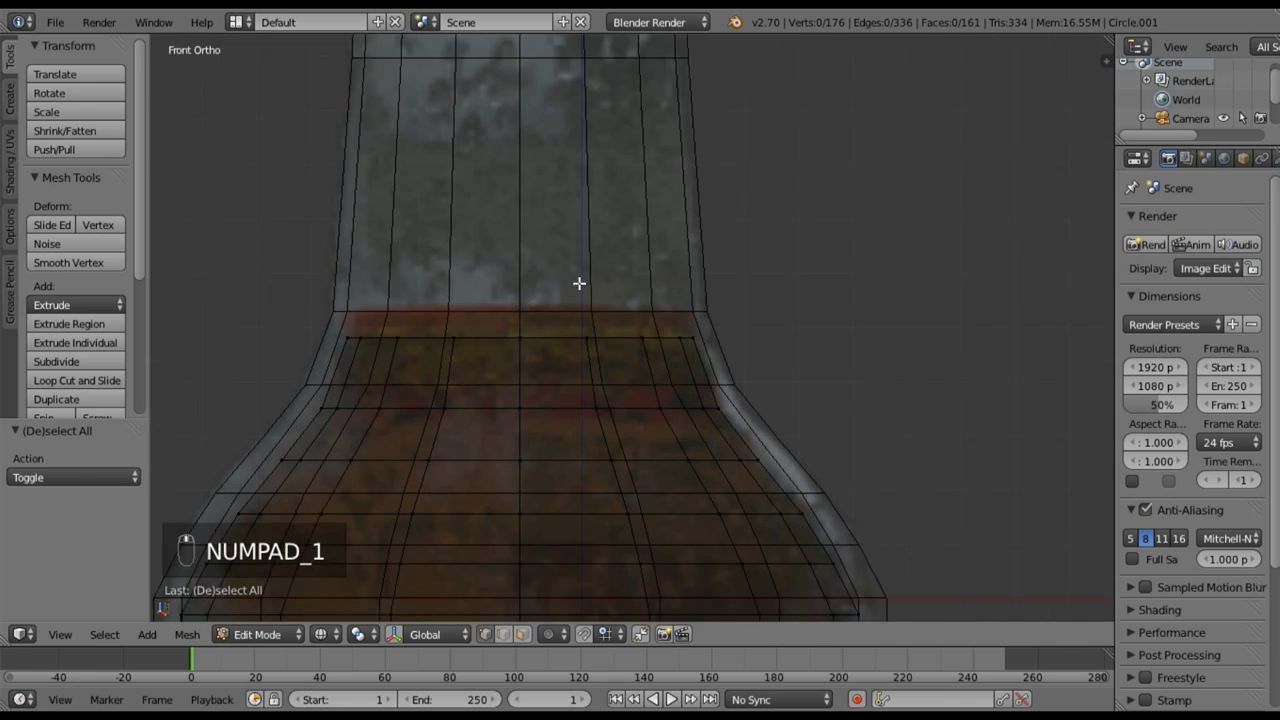
middle_click_drag(579, 284, 543, 269, "shift")
key("b")
left_click_drag(325, 234, 771, 314)
middle_click_drag(612, 368, 638, 328, "shift")
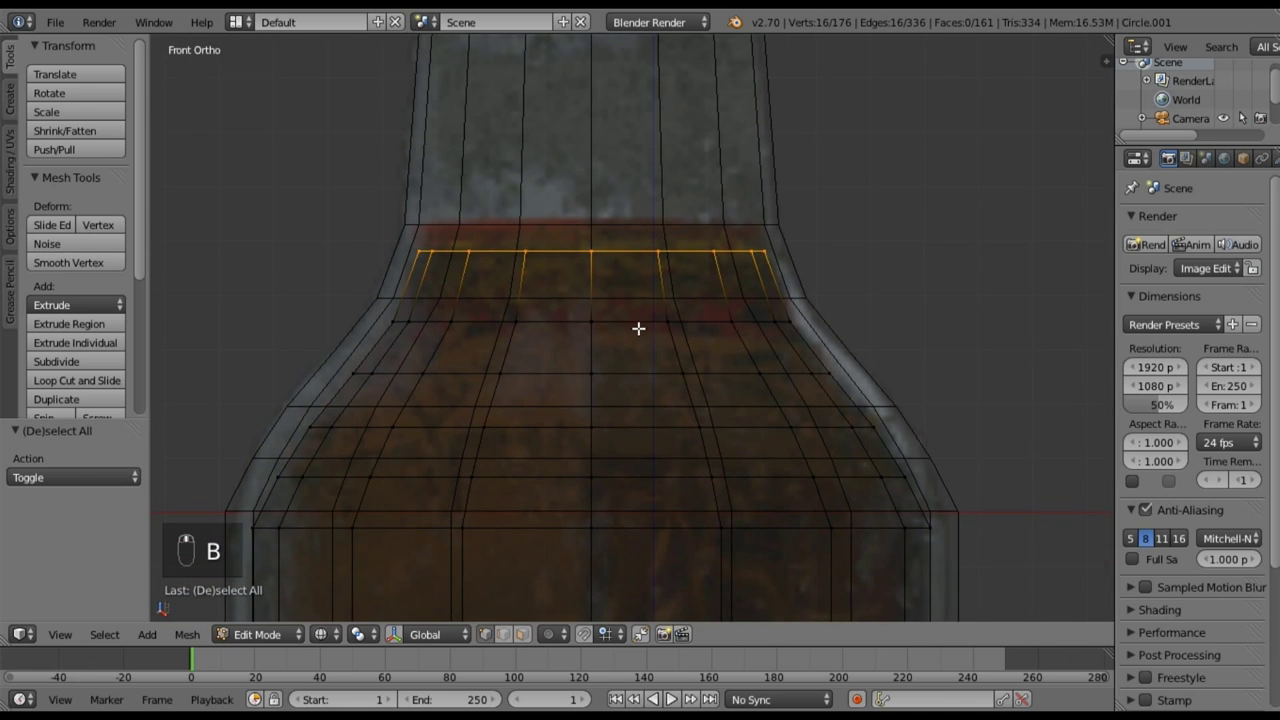
key("e")
right_click(648, 328)
key("s")
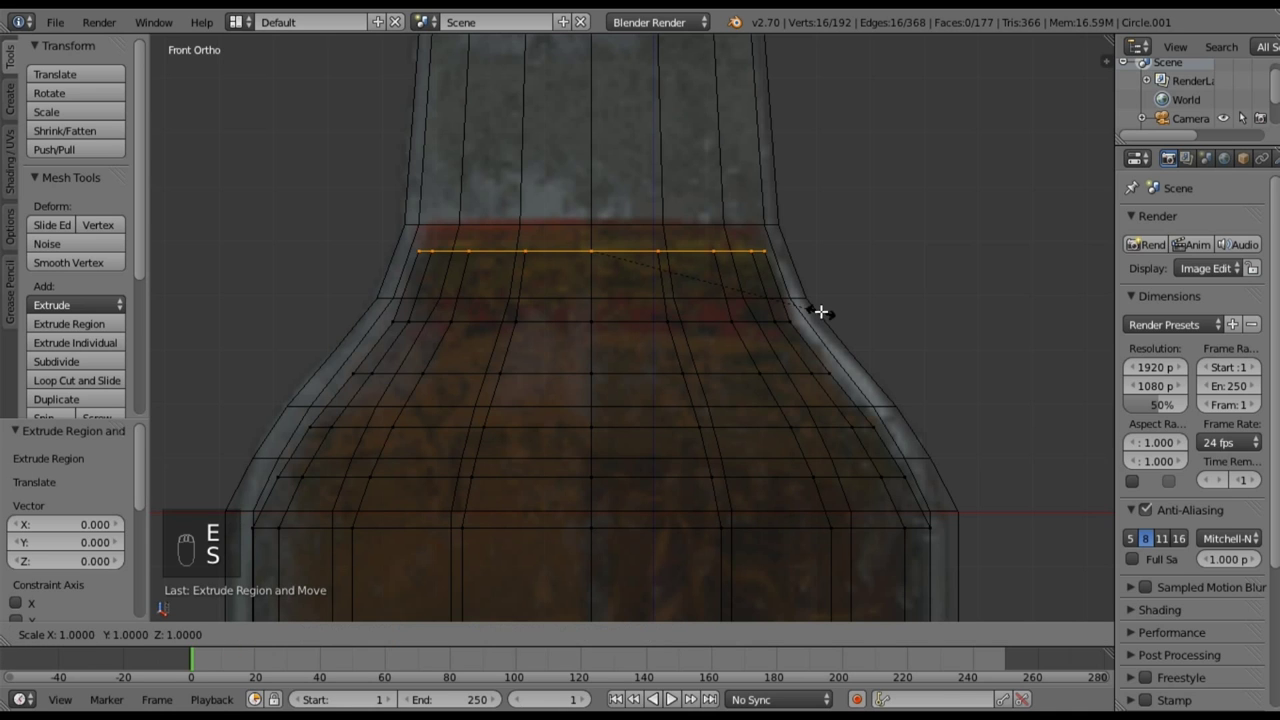
left_click(593, 256)
middle_click_drag(593, 256, 661, 198)
key("f")
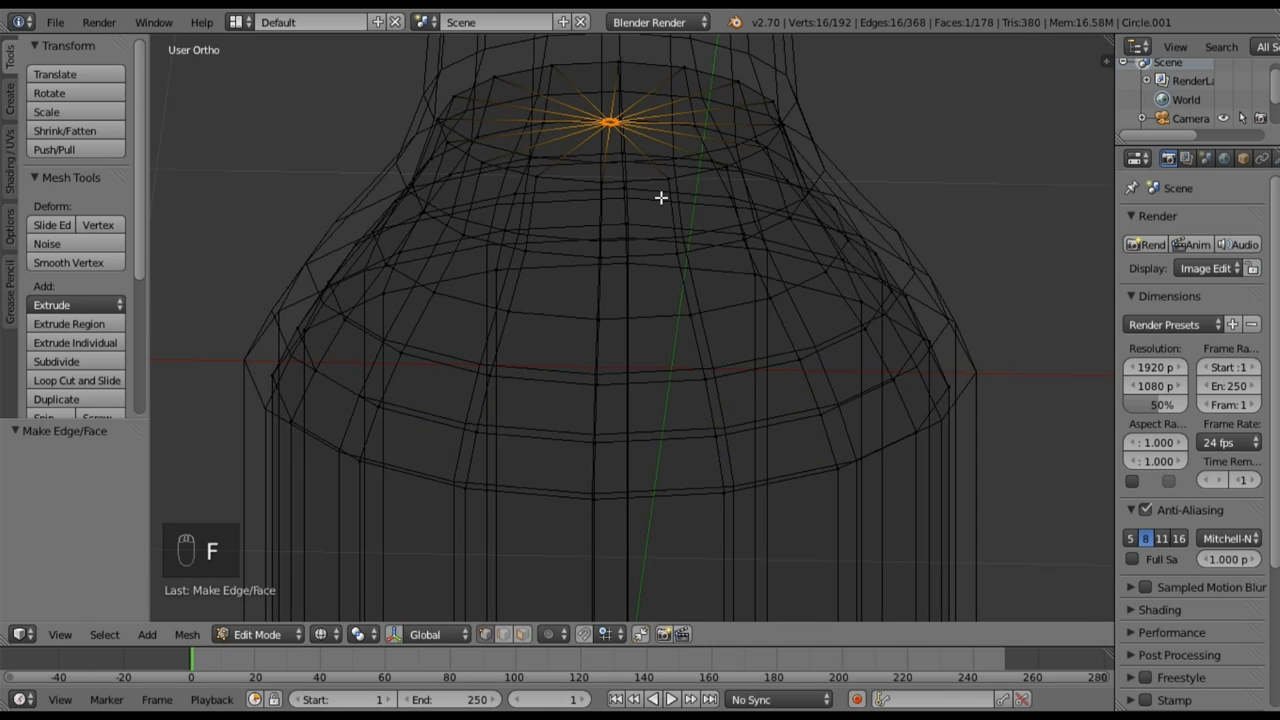
- Lower the small centre face of the liquid's surface about 0.014 along Z to dip the surface slightly
key("KP_1")
key("g")
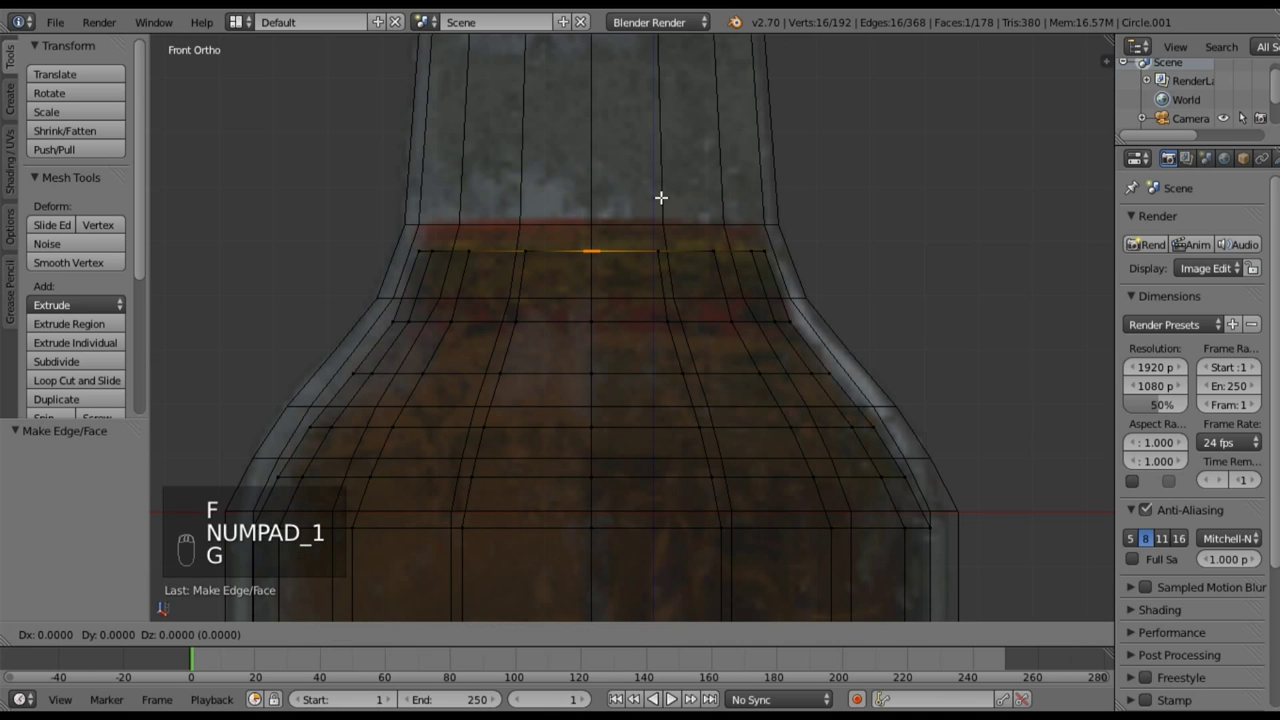
middle_click(661, 198)
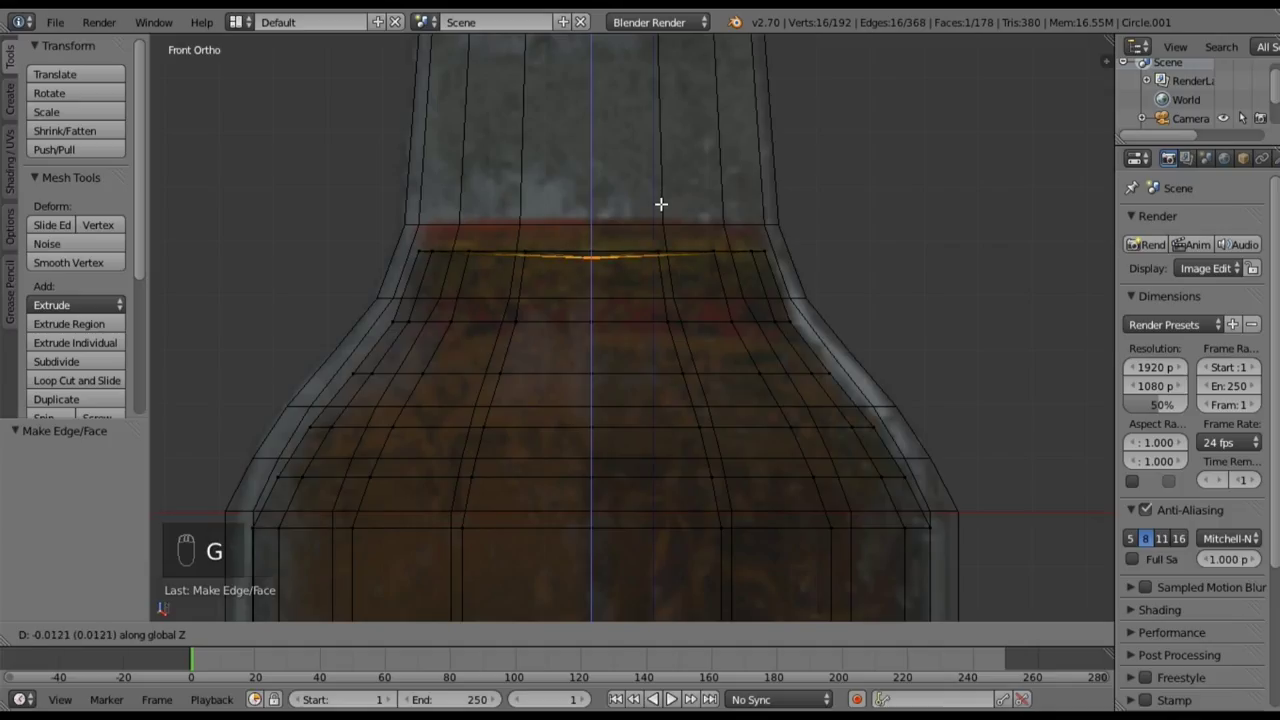
left_click(661, 205)
key("z")
middle_click_drag(726, 297, 693, 257)
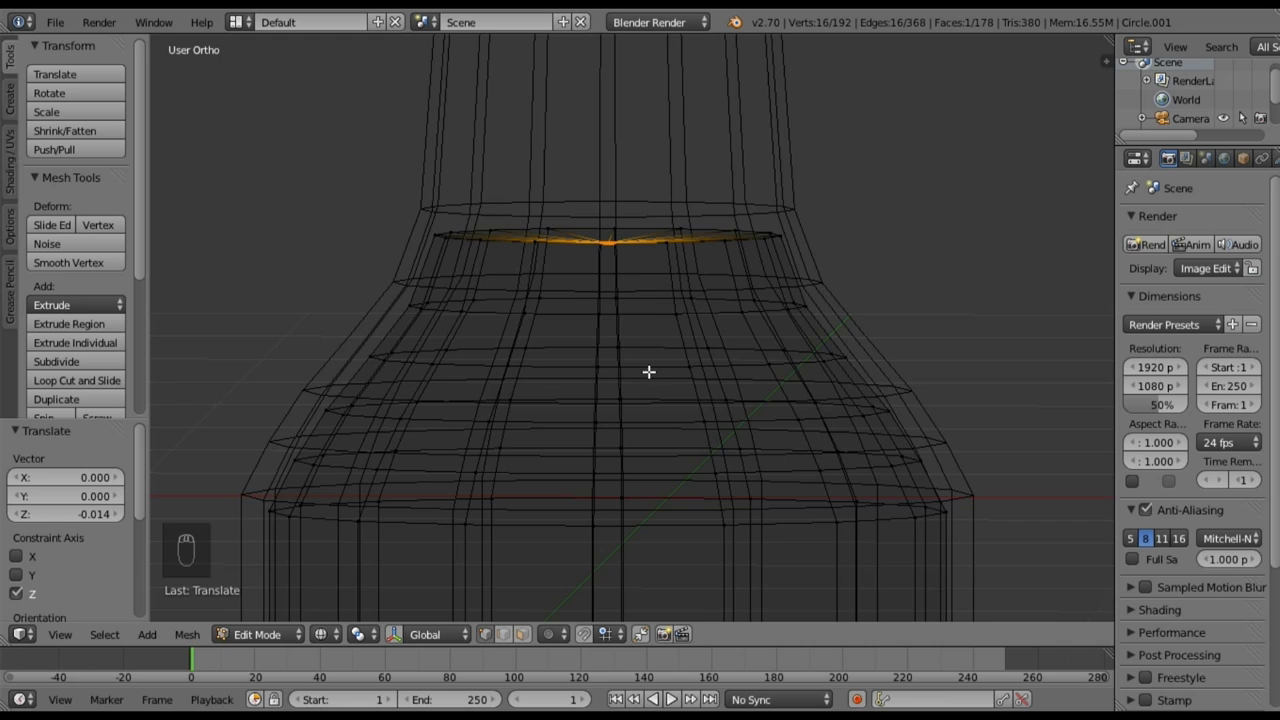
scroll(649, 371, "down", 3)
middle_click_drag(665, 363, 651, 354)
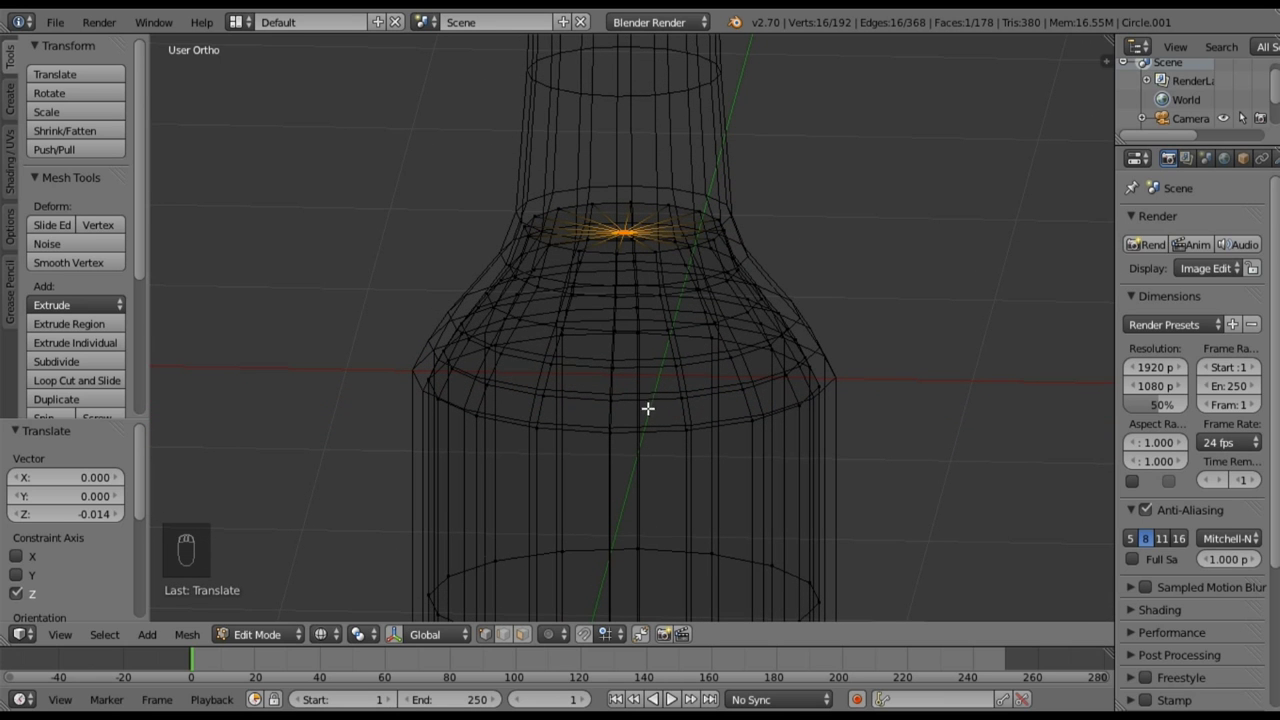
middle_click_drag(648, 408, 654, 349)
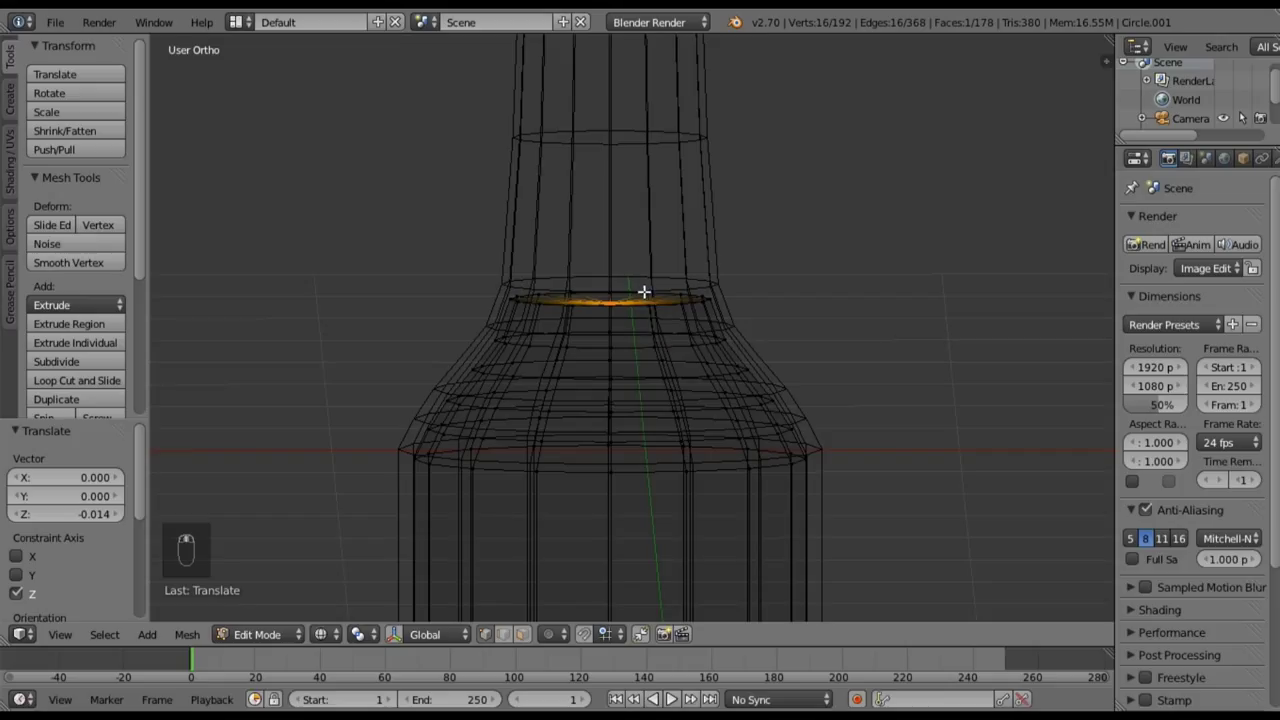
- Return to Object Mode with solid display and apply smooth shading to both the liquid and the bottle
key("Tab")
middle_click_drag(649, 346, 636, 379)
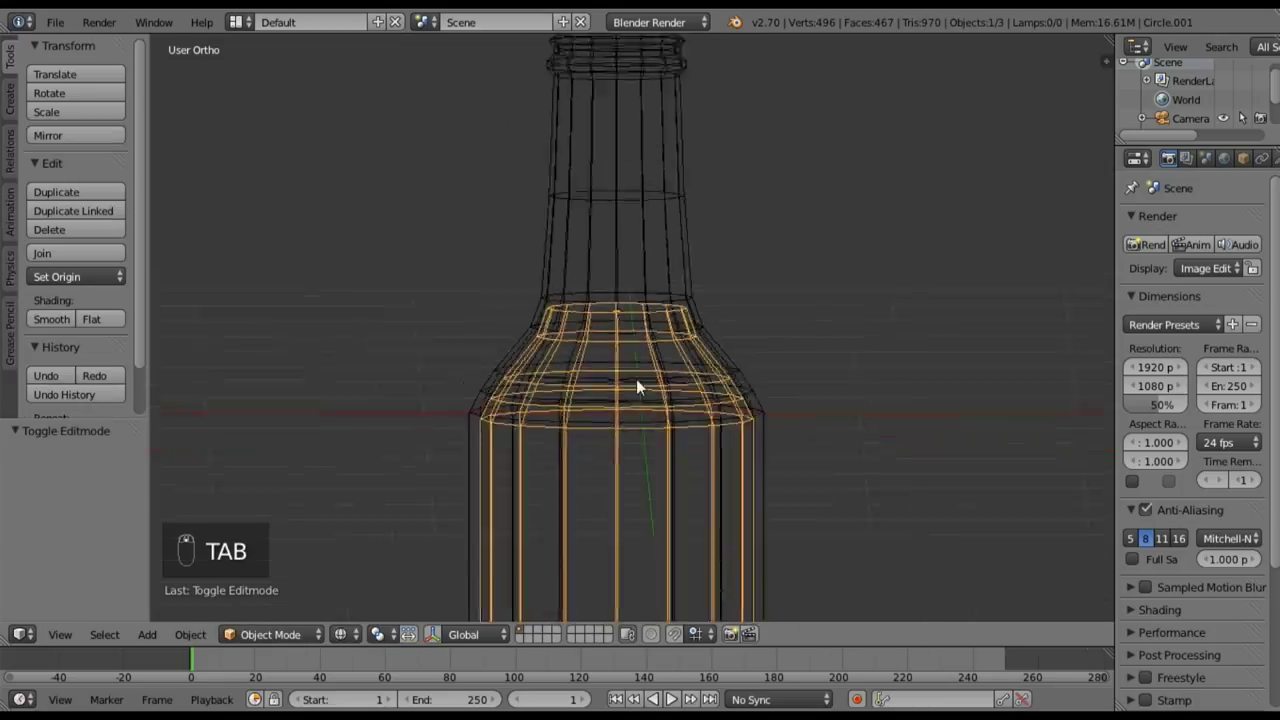
scroll(636, 379, "down", 5)
key("z")
left_click(60, 324)
right_click(607, 219)
left_click(60, 320)
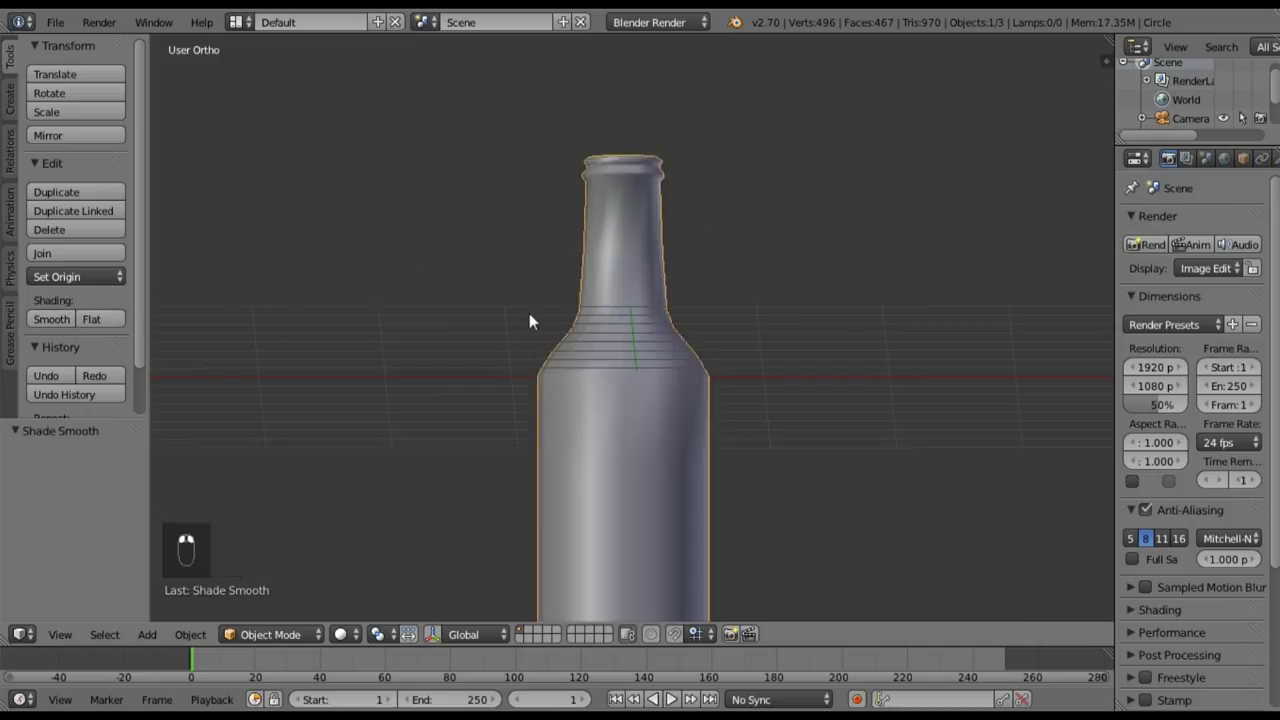
scroll(610, 344, "down", 3)
middle_click_drag(650, 351, 600, 457)
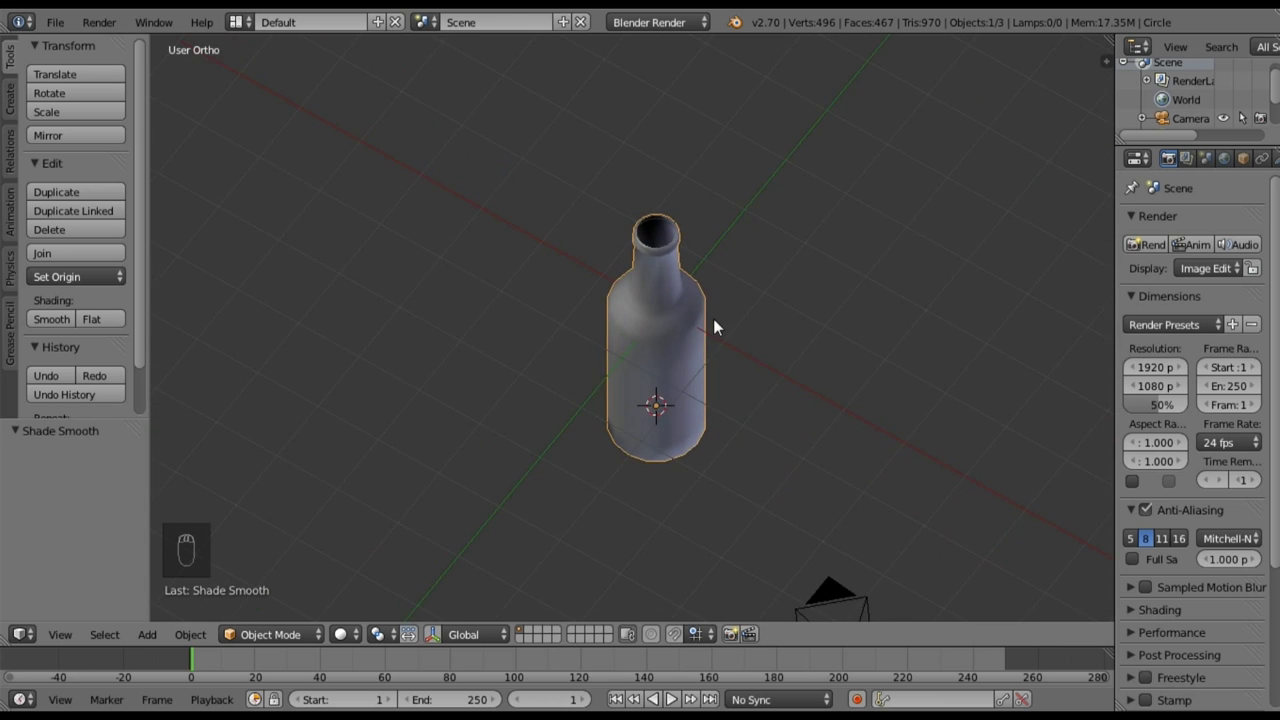
scroll(605, 371, "up", 4)
middle_click_drag(590, 374, 731, 251)
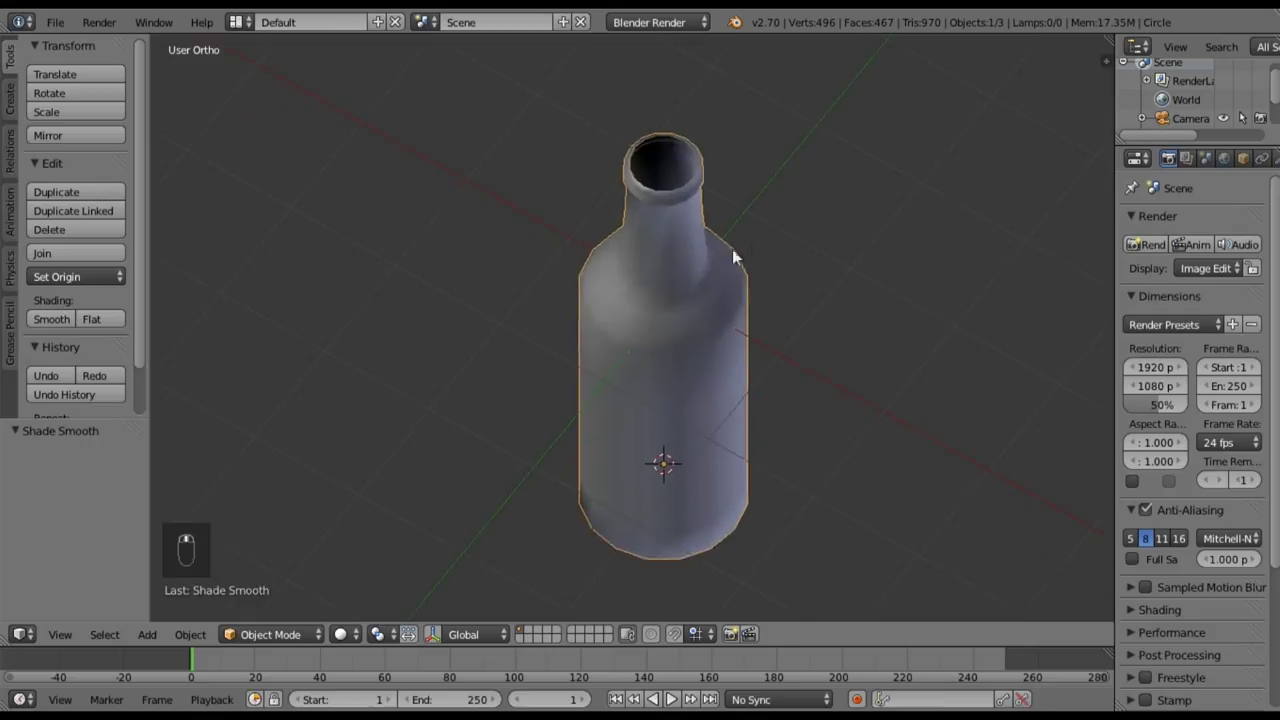
- Add a Solidify modifier to the bottle and set its thickness to 0.0050
key("a")
key("a")
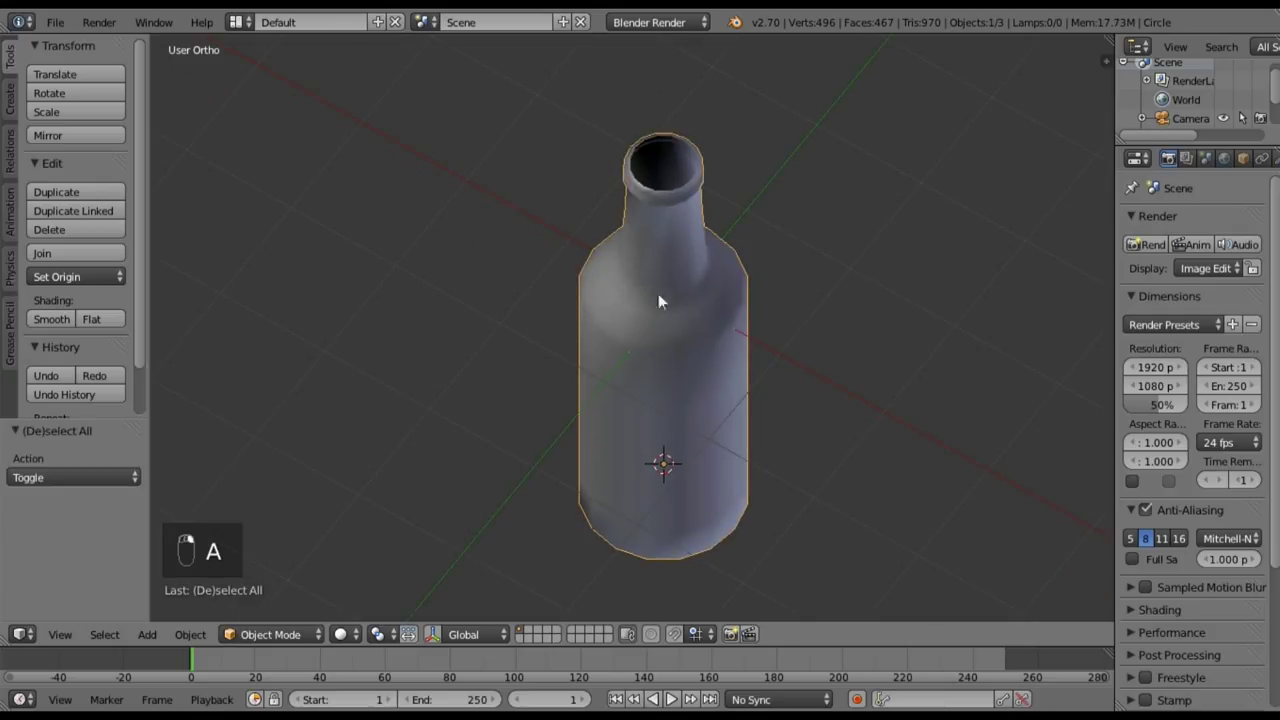
scroll(1268, 160, "down", 5)
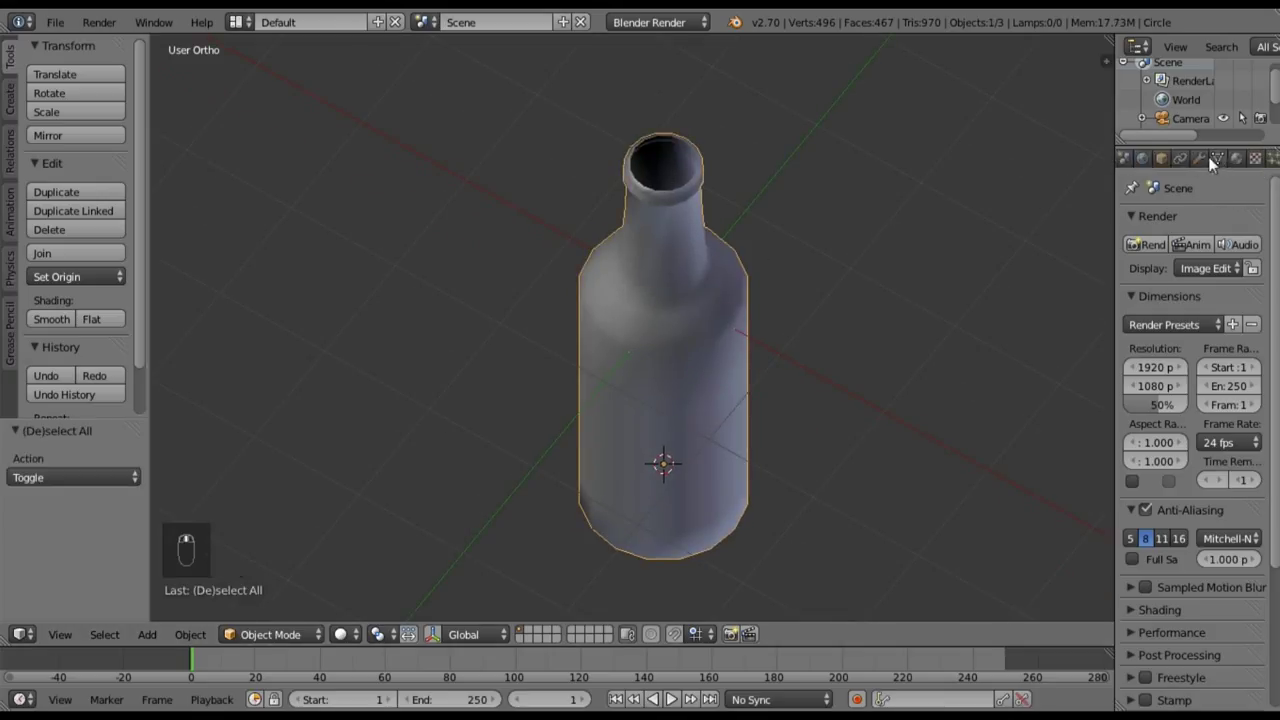
left_click(1199, 158)
left_click(1176, 226)
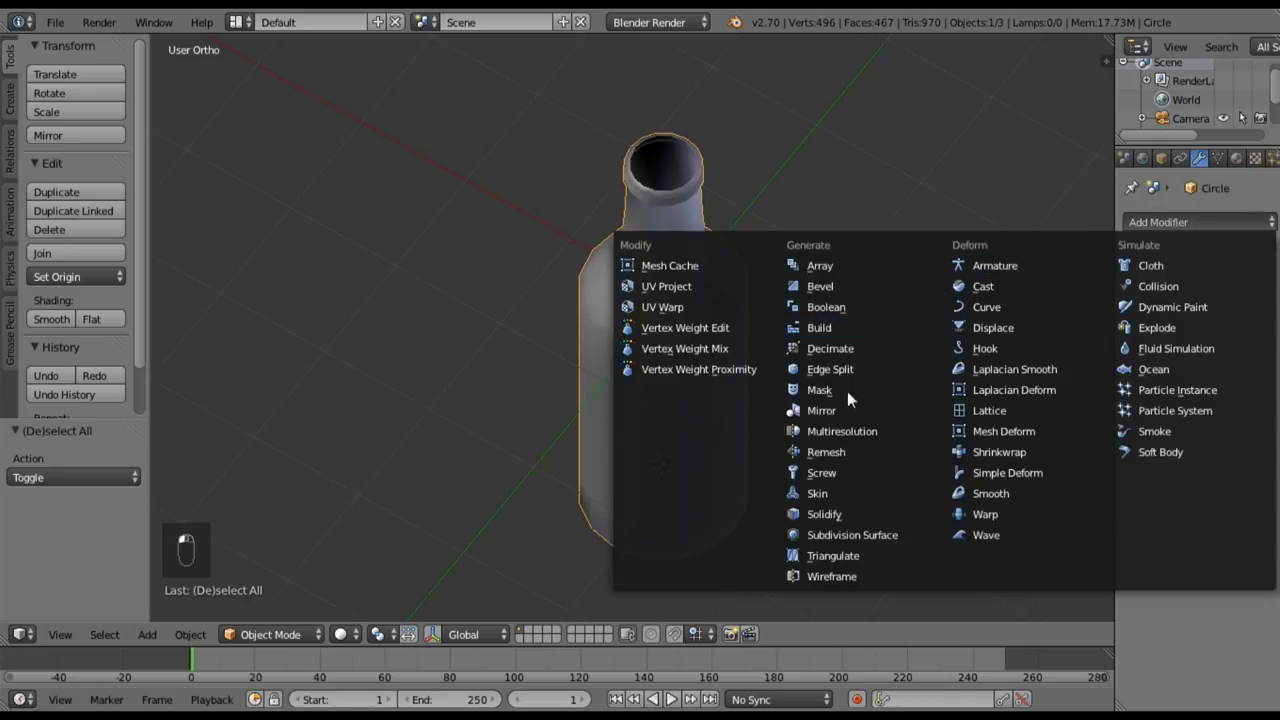
left_click(844, 512)
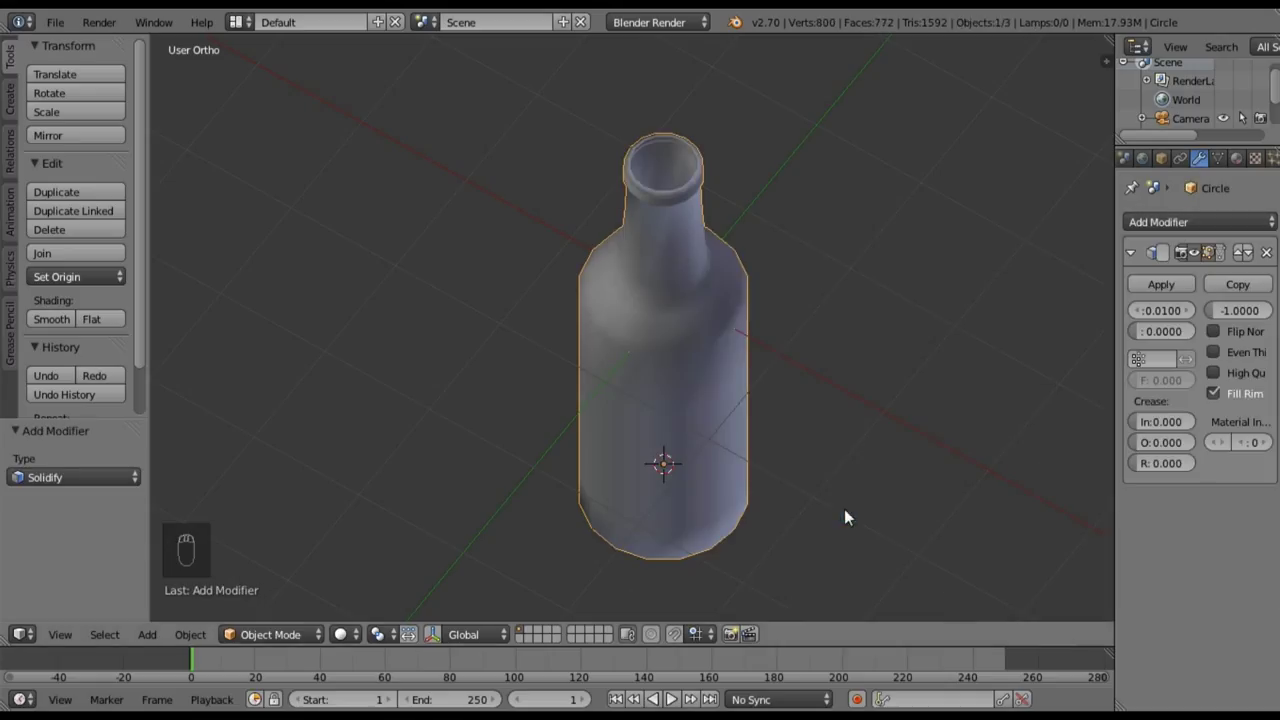
left_click(1137, 310)
left_click(1137, 310)
left_click(1137, 310)
left_click(1137, 310)
left_click(1137, 310)
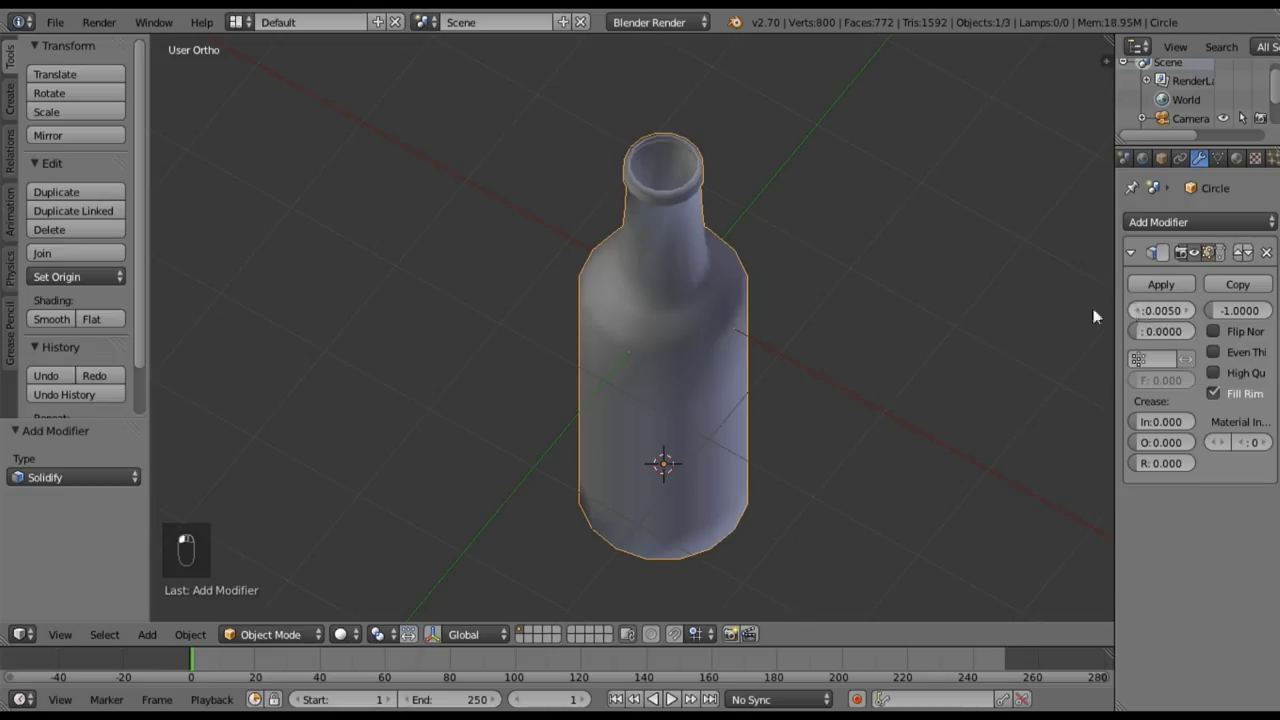
- Turn off the Solidify modifier's display in the viewport and collapse its settings
middle_click_drag(686, 208, 743, 163)
middle_click_drag(663, 429, 649, 282)
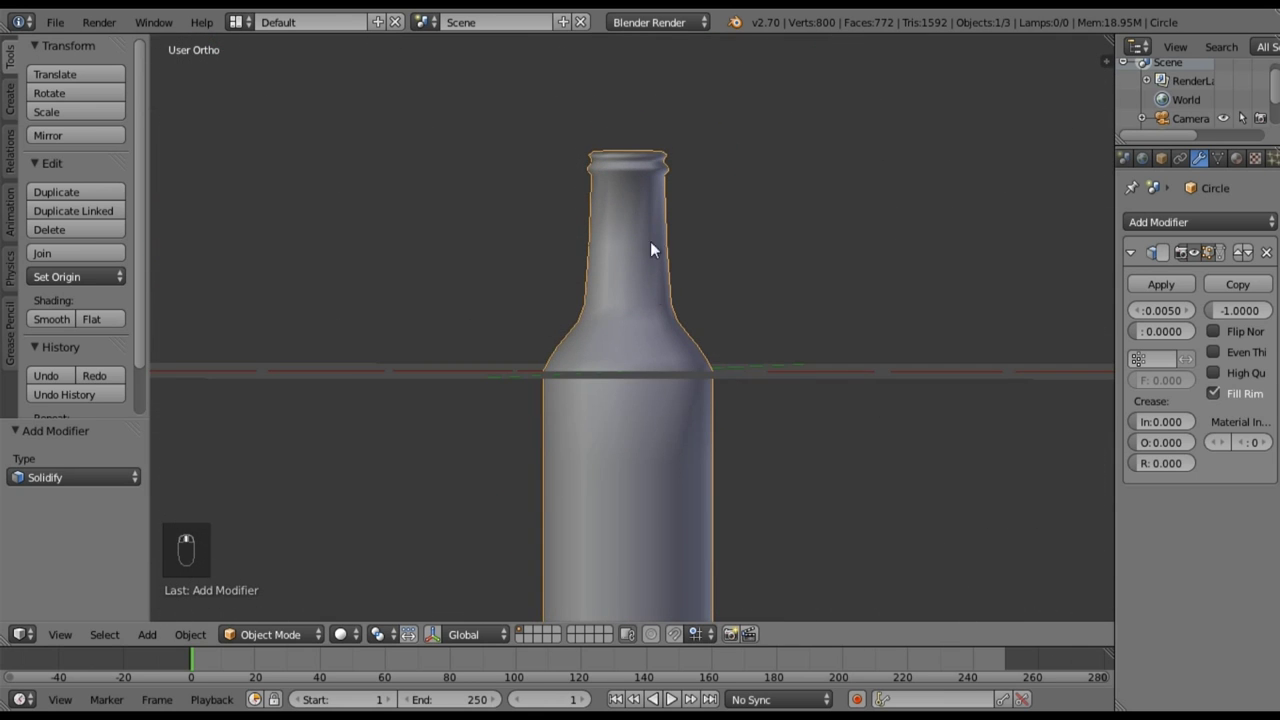
scroll(638, 341, "down", 2)
scroll(627, 335, "down", 3, "shift")
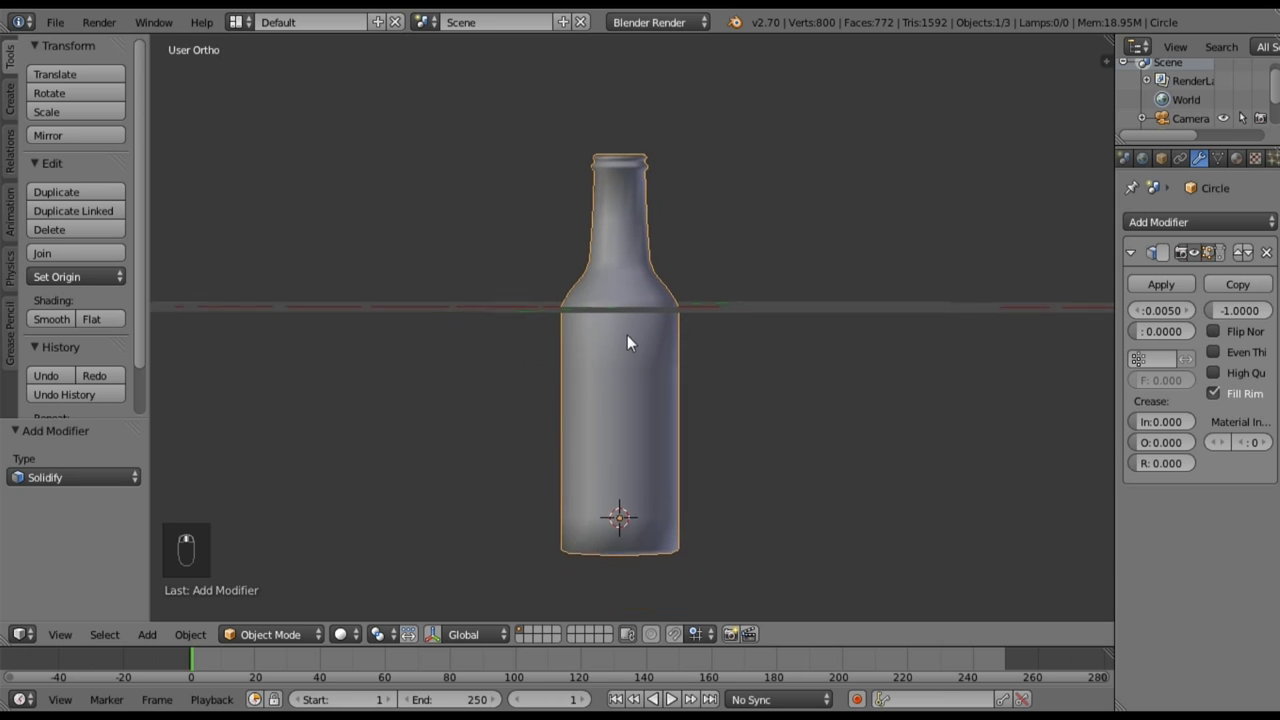
middle_click_drag(629, 316, 655, 382)
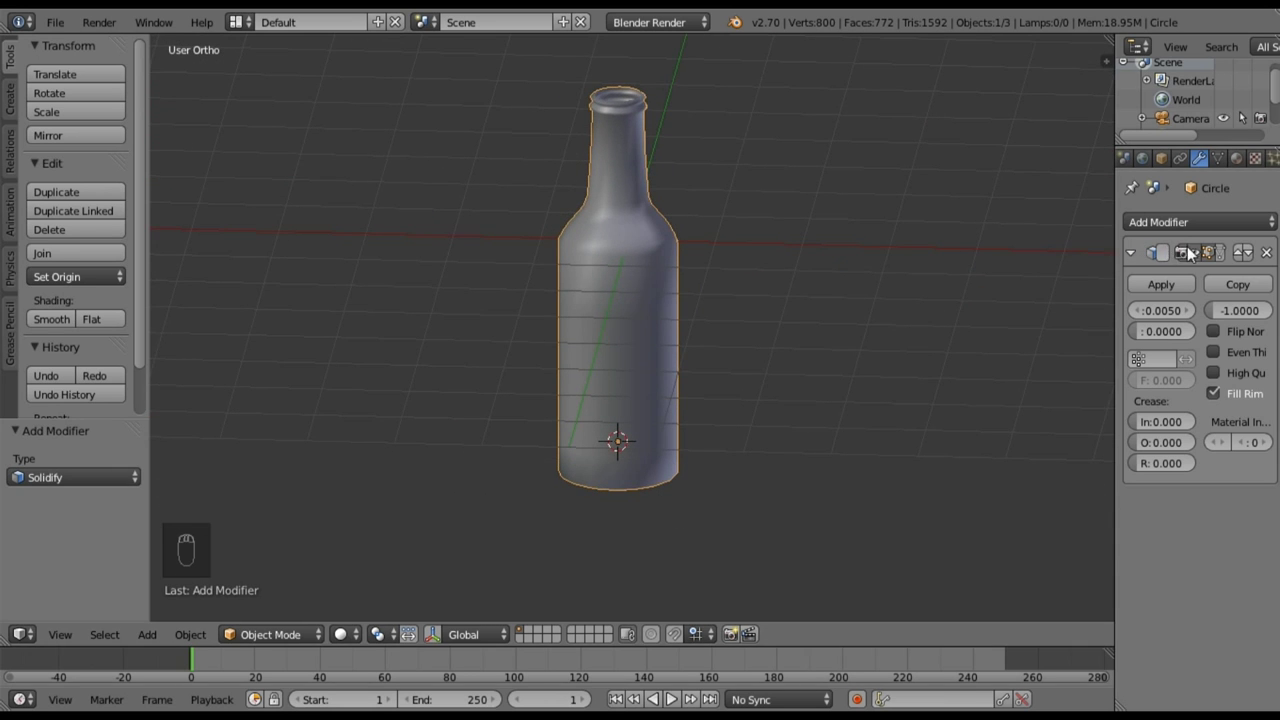
left_click(1189, 250)
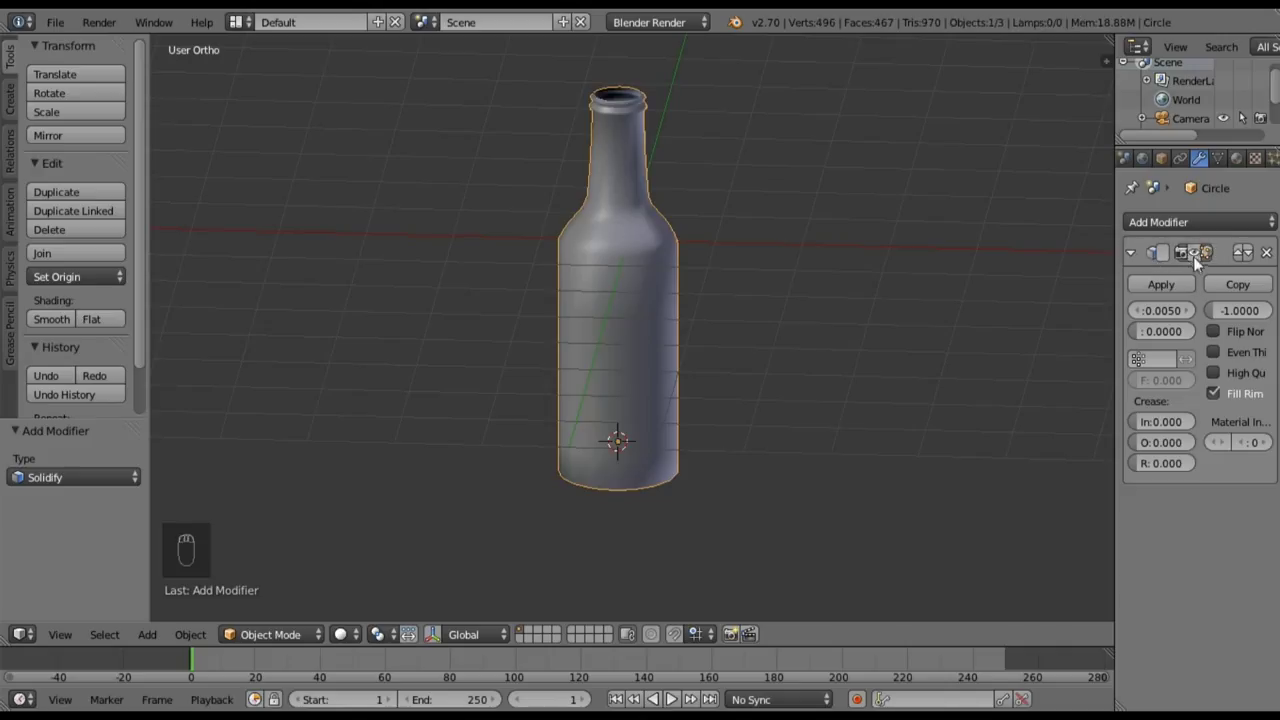
left_click(1128, 253)
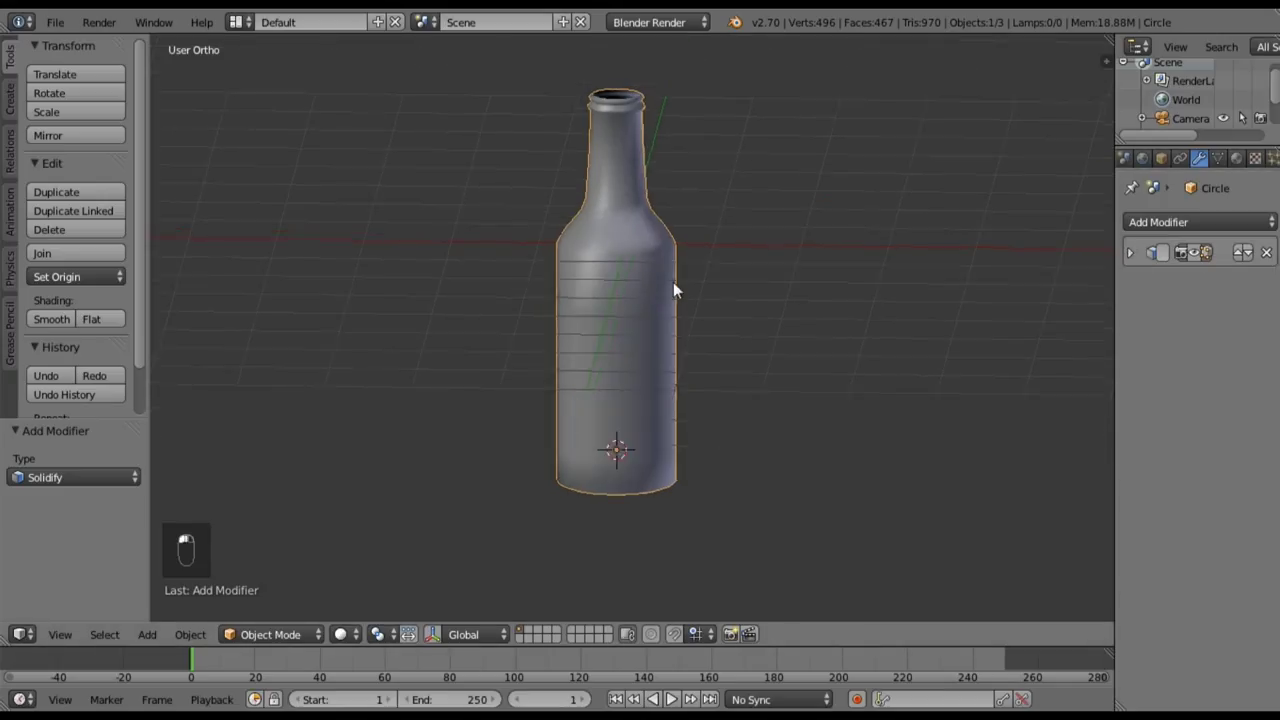
- Set the render engine to Cycles Render with the bottle in front view
key("KP_1")
scroll(673, 282, "up", 1)
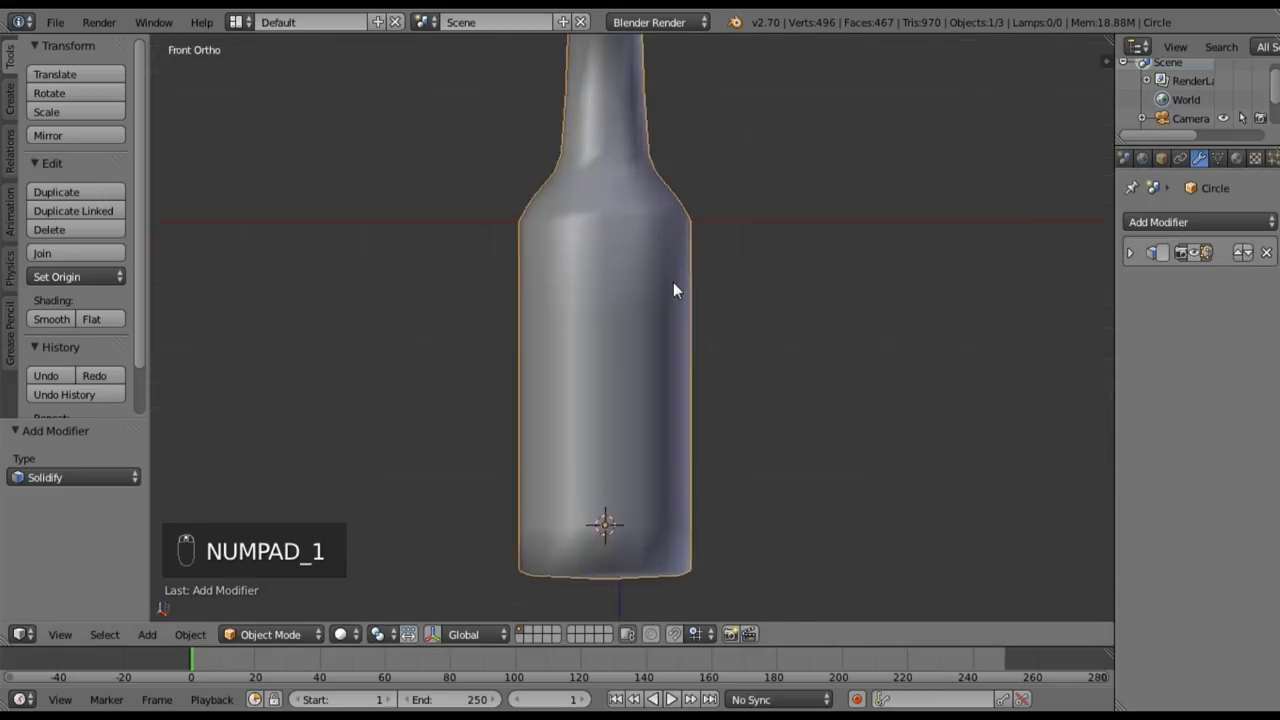
scroll(673, 282, "down", 2)
left_click(688, 22)
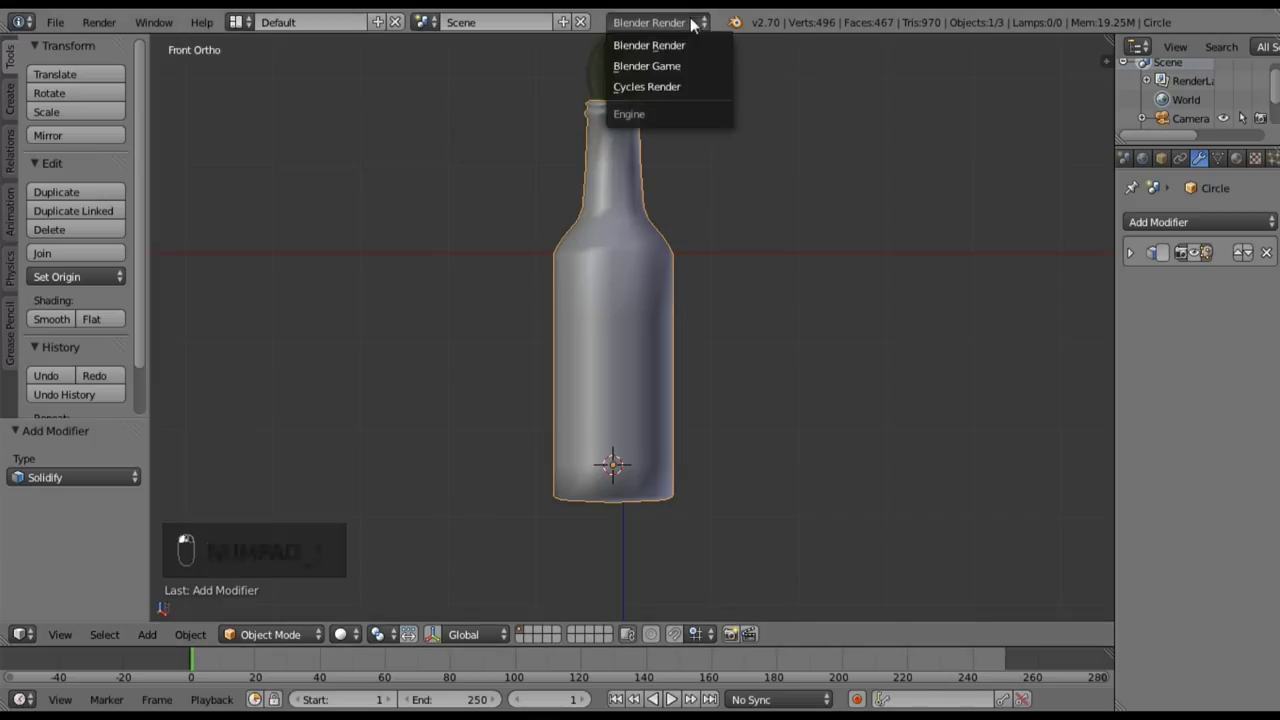
left_click(664, 83)
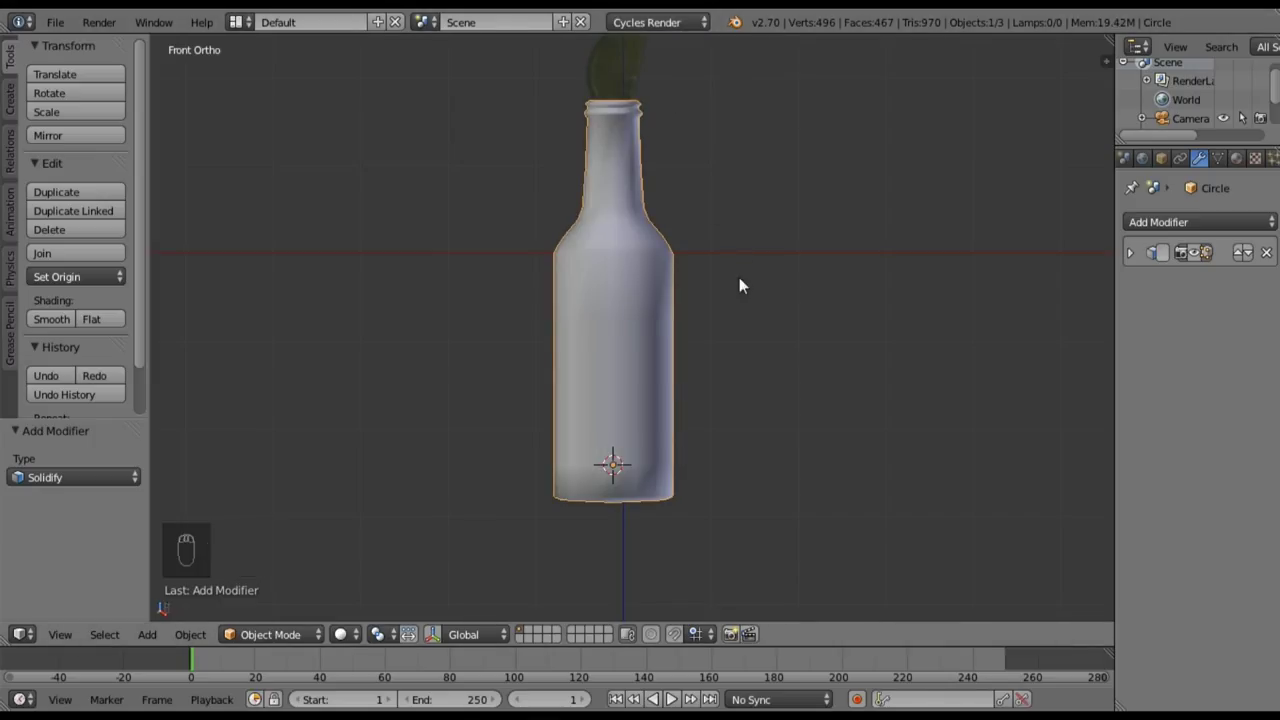
- In Edit Mode, select the ring of faces between the body's two middle edge loops as the label area, using face select mode
key("Tab")
scroll(699, 304, "up", 4)
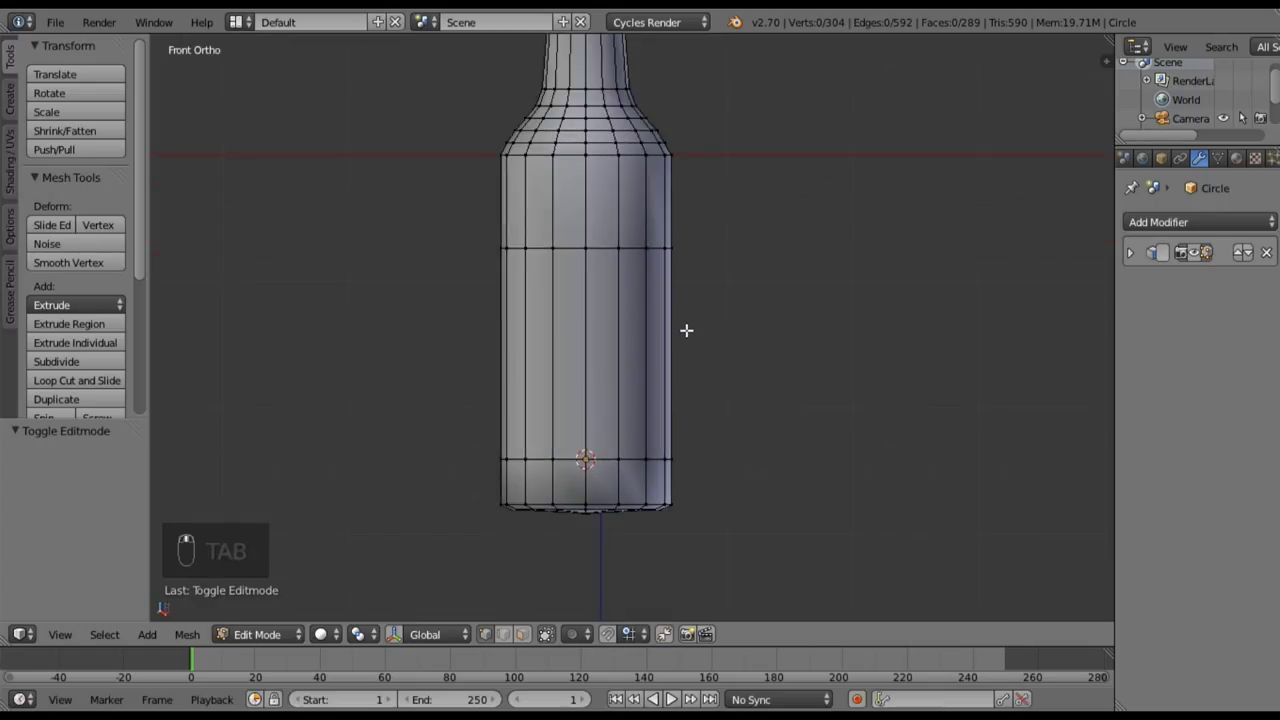
key("z")
key("b")
left_click_drag(437, 217, 677, 443)
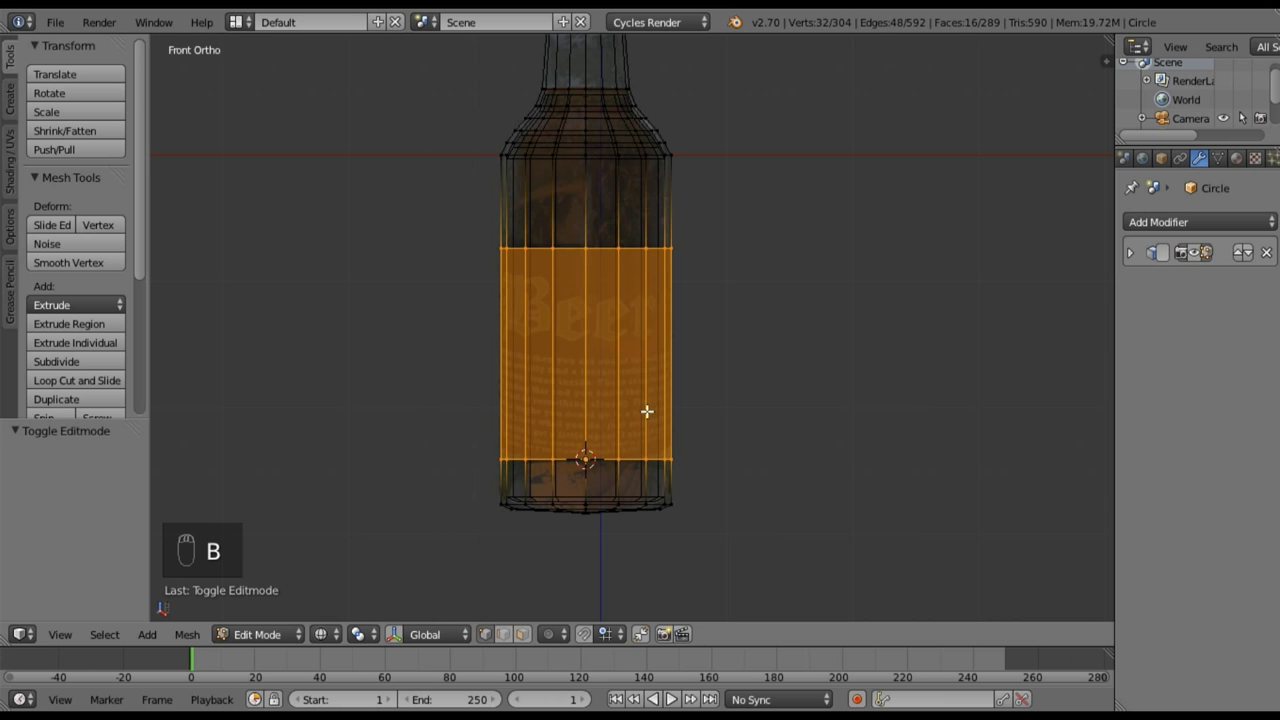
middle_click_drag(580, 340, 626, 366)
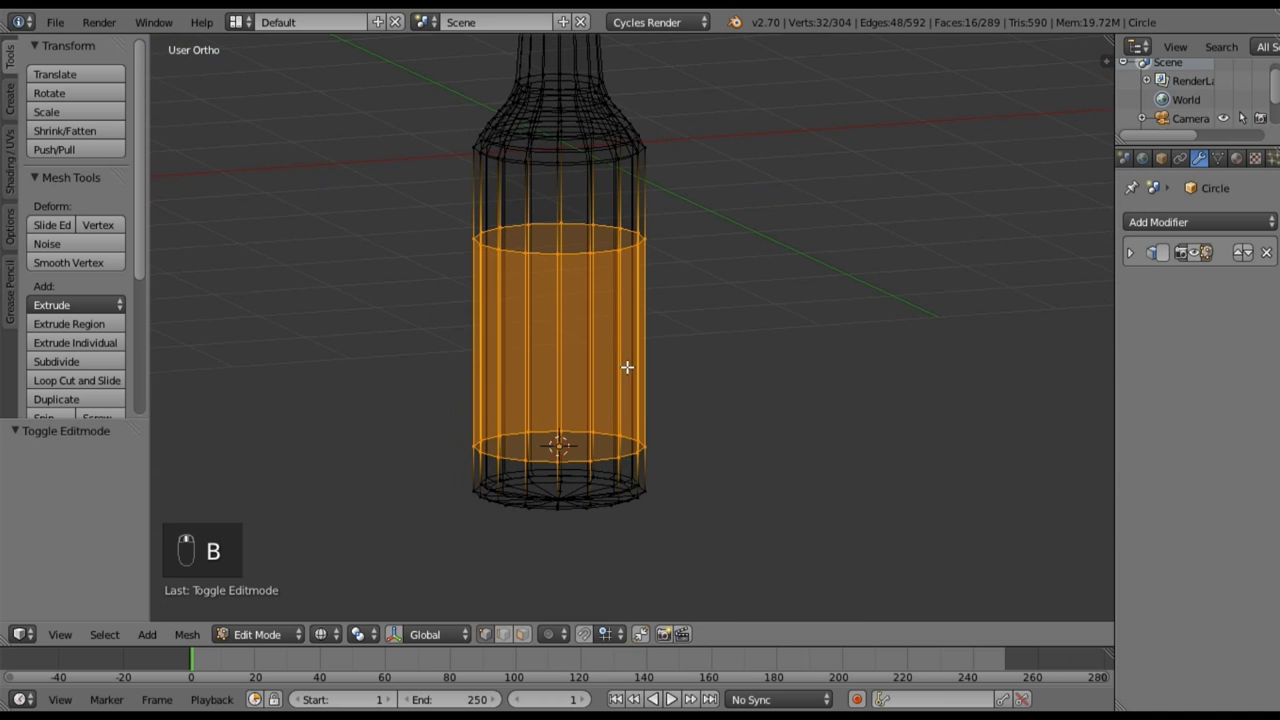
left_click(526, 633)
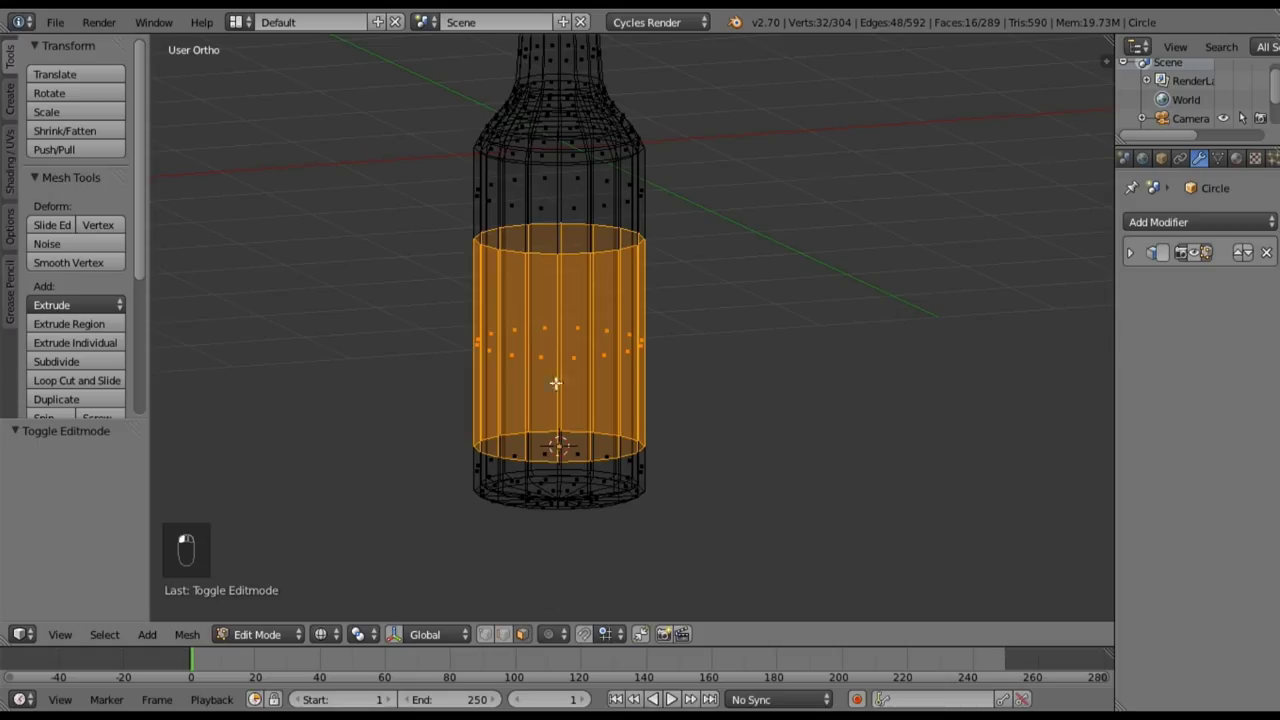
key("KP_1")
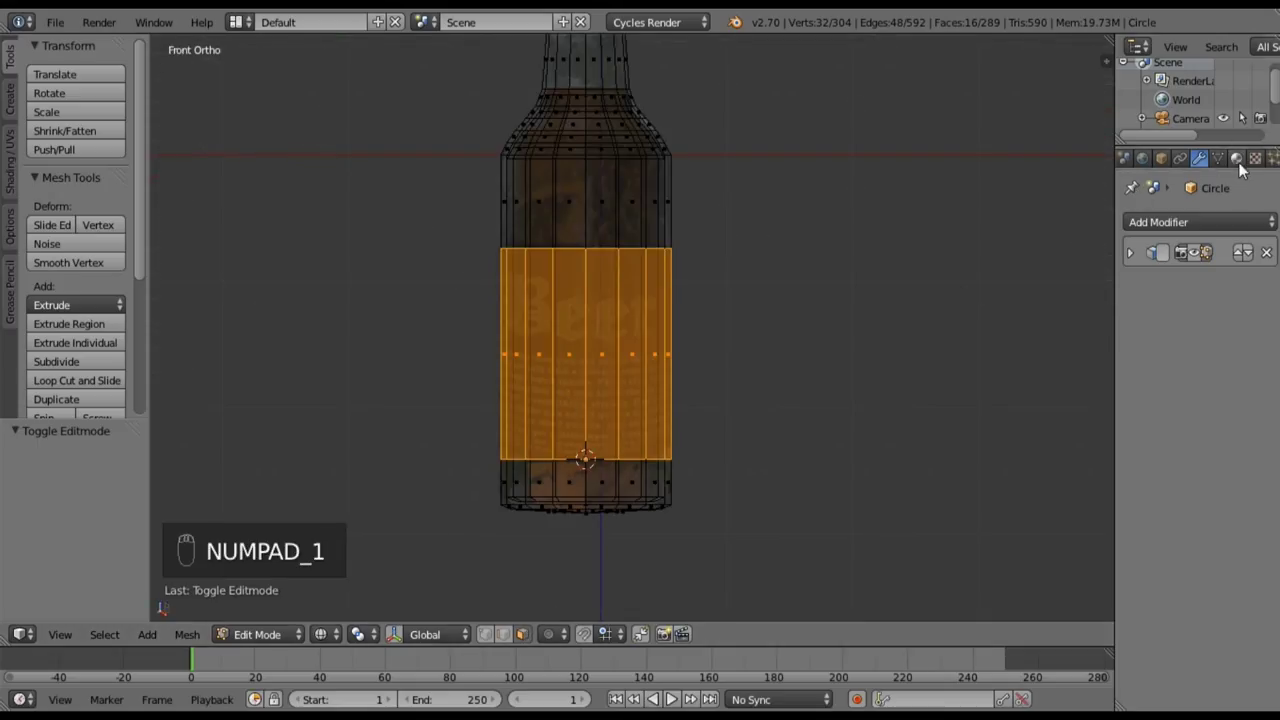
- Create a new material for the bottle and name it Label
left_click(1237, 160)
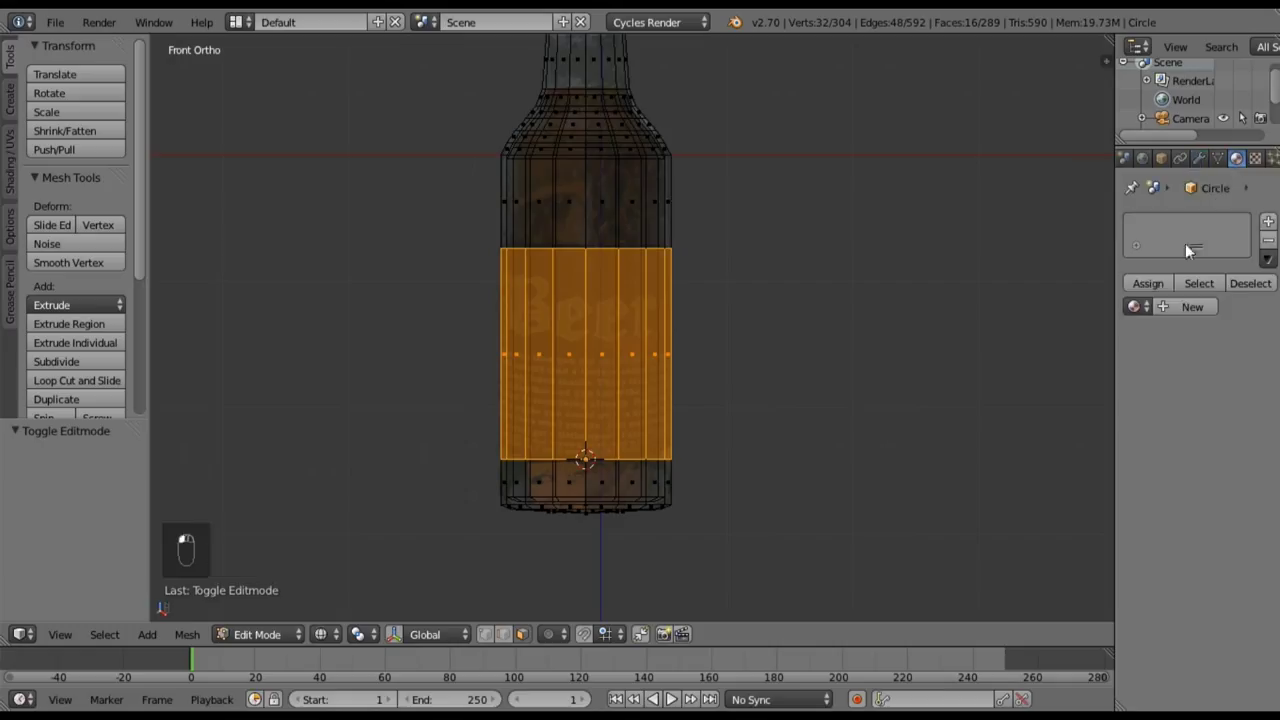
left_click(1166, 306)
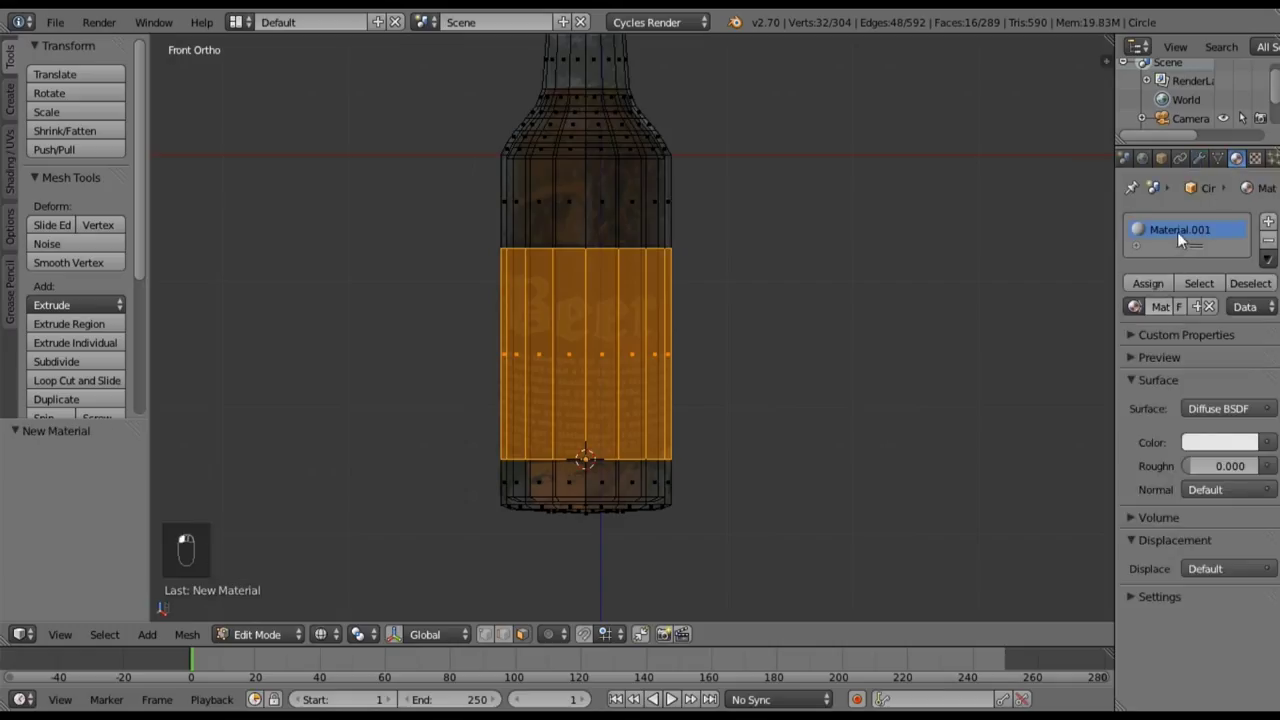
key("BackSpace")
type("Label")
key("Return")
- Switch to the Compositing layout and show the Label material's shader nodes, framed in the node editor
left_click(236, 23)
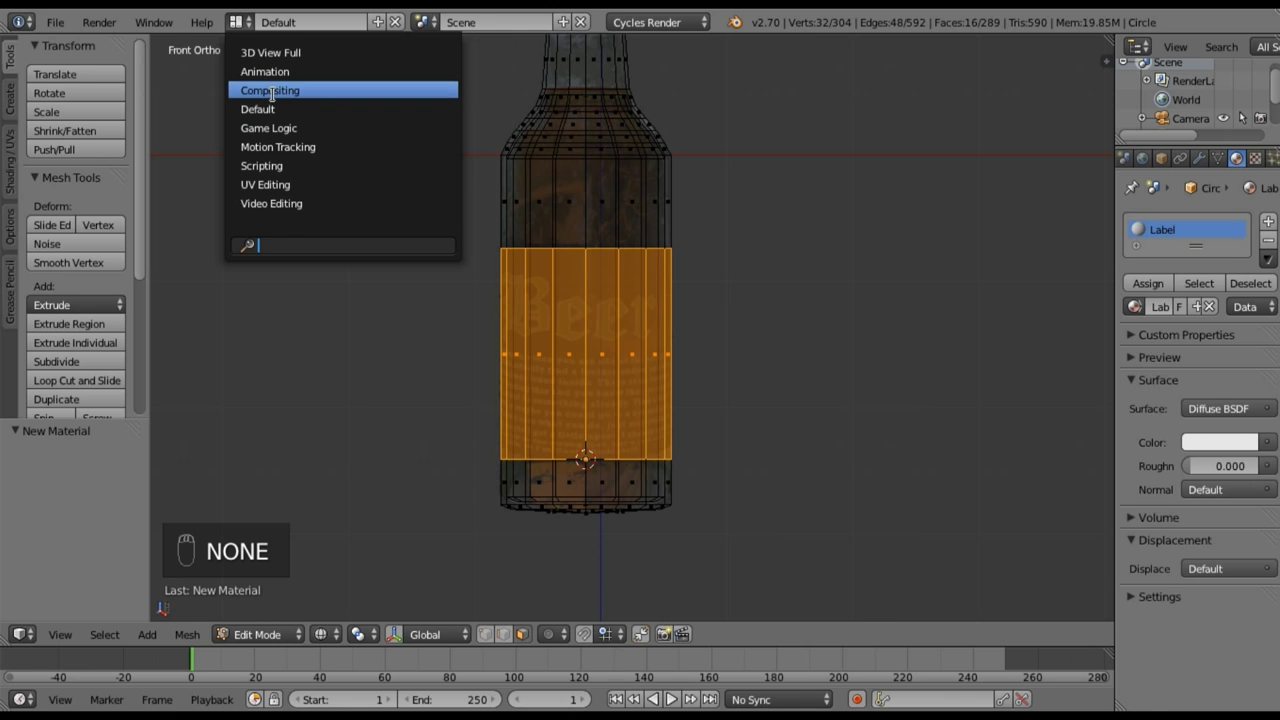
left_click(273, 97)
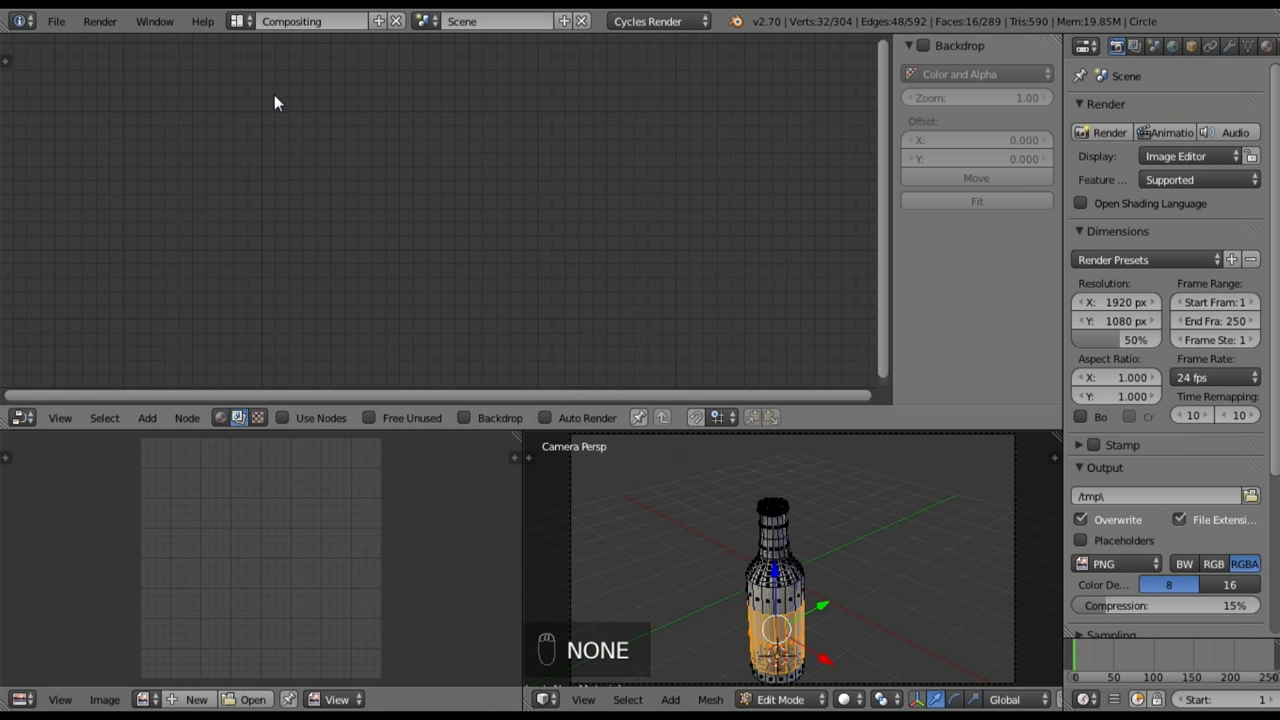
left_click(220, 418)
key("Home")
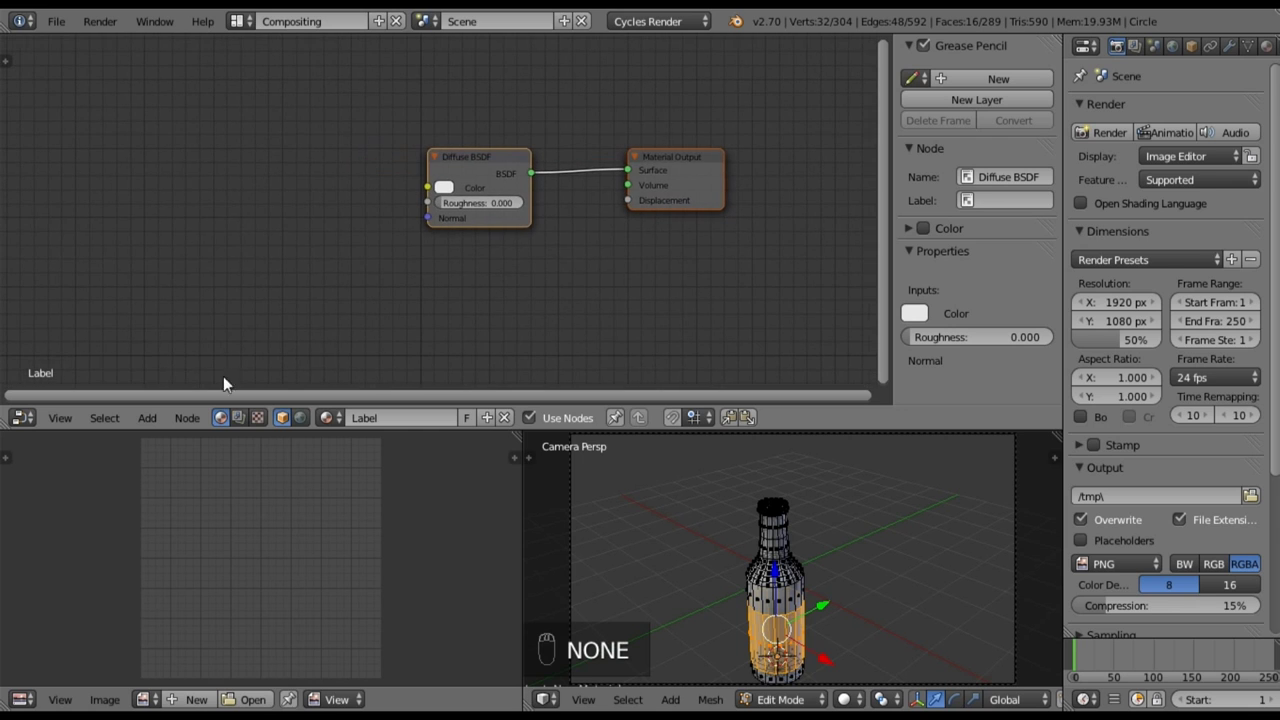
- Add an Image Texture node beside the Diffuse BSDF in the Label material
left_click(163, 417)
mouse_move(185, 320)
left_click(269, 320)
left_click(202, 130)
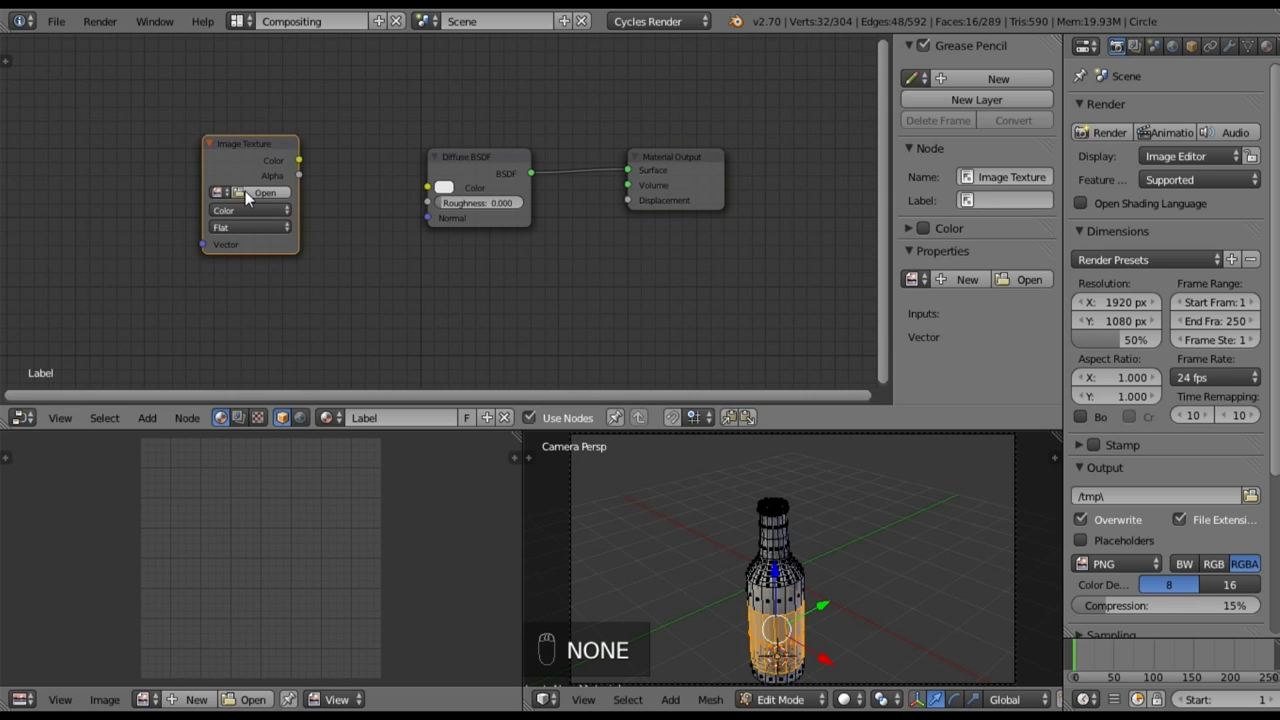
- Load Beer Label.jpg from the Textures\Random folder into the Image Texture node and link its Color output to the Diffuse BSDF's Color
left_click(245, 191)
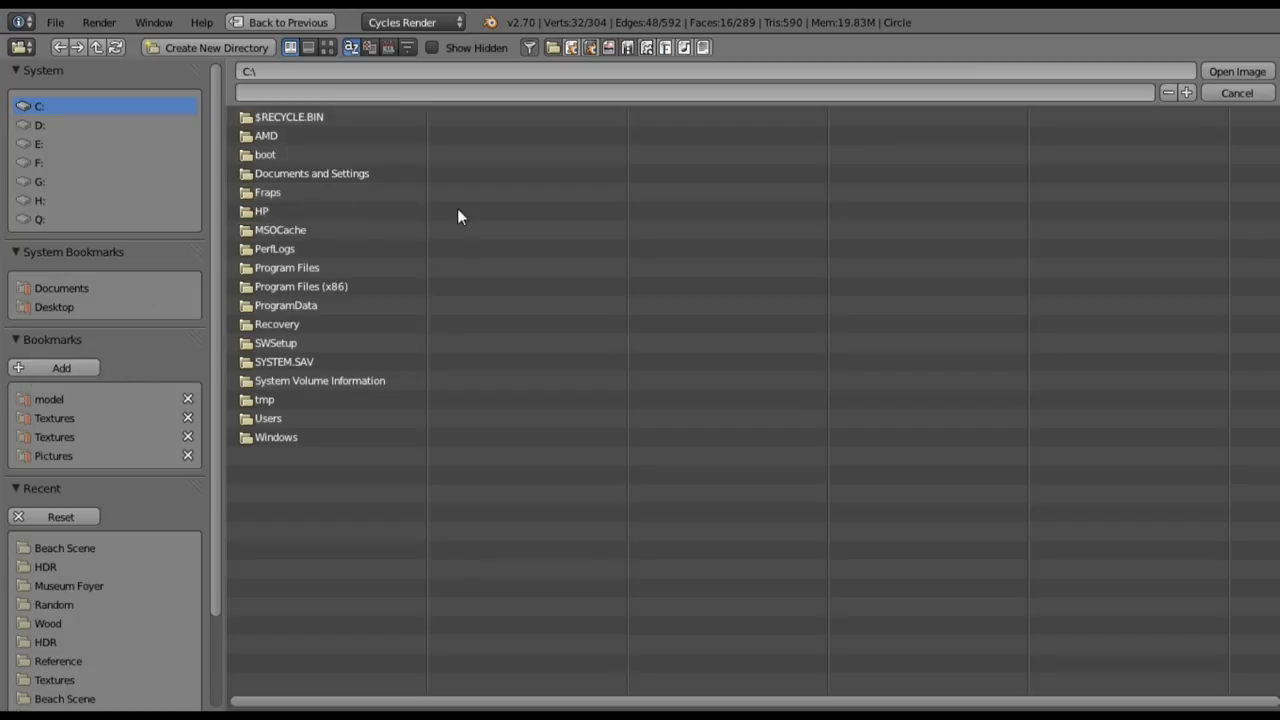
left_click(62, 396)
left_click(58, 416)
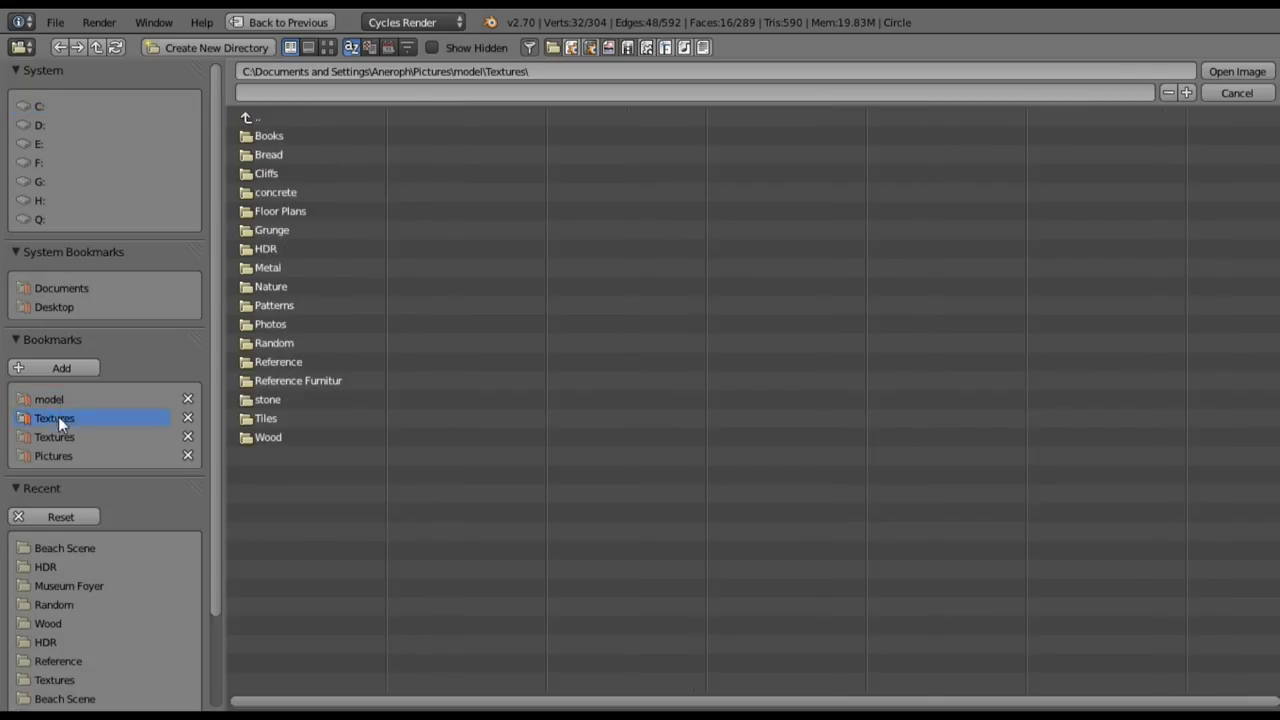
left_click(271, 343)
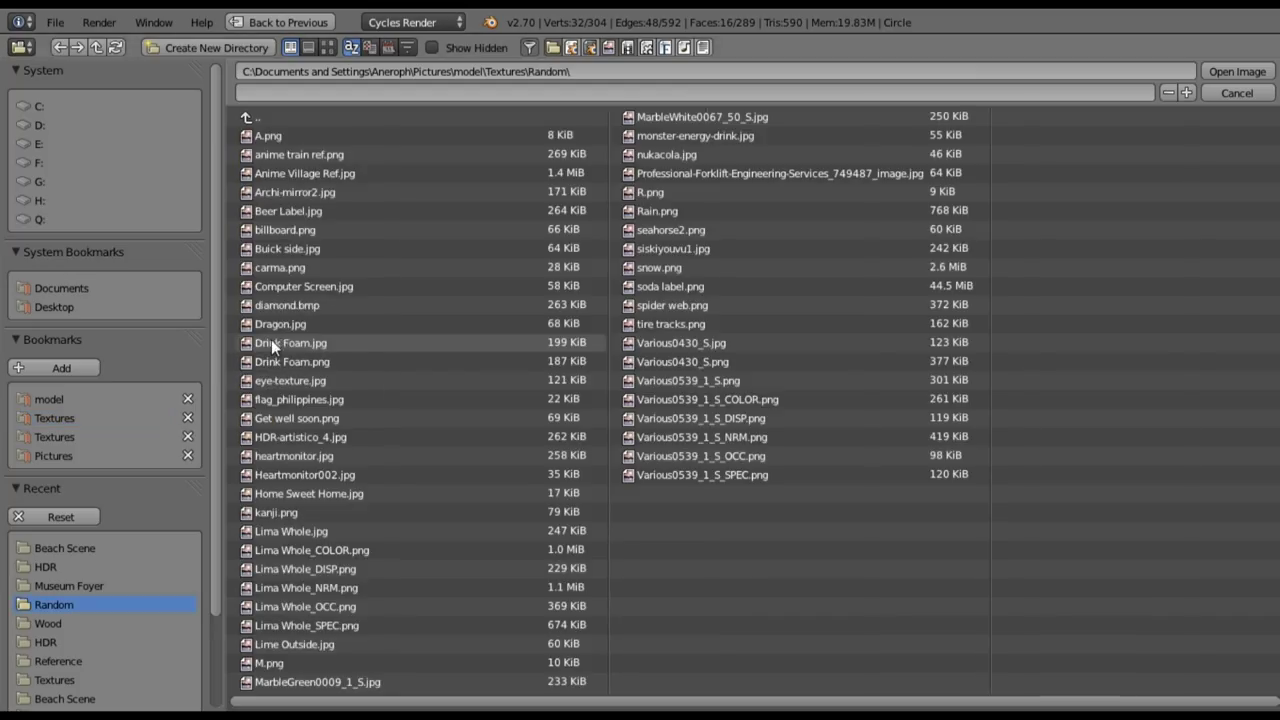
double_click(305, 216)
left_click_drag(300, 160, 424, 192)
scroll(415, 232, "down", 1)
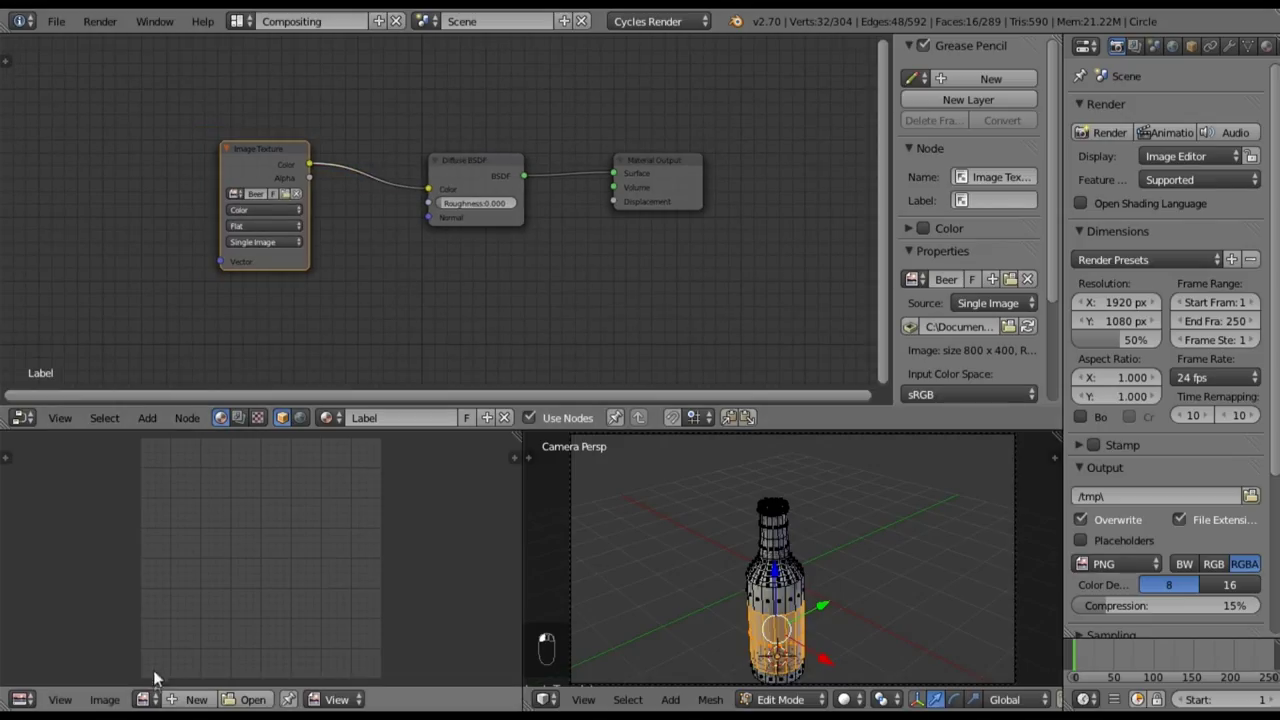
- Display Beer Label.jpg in the image editor with the whole label in view
left_click(145, 699)
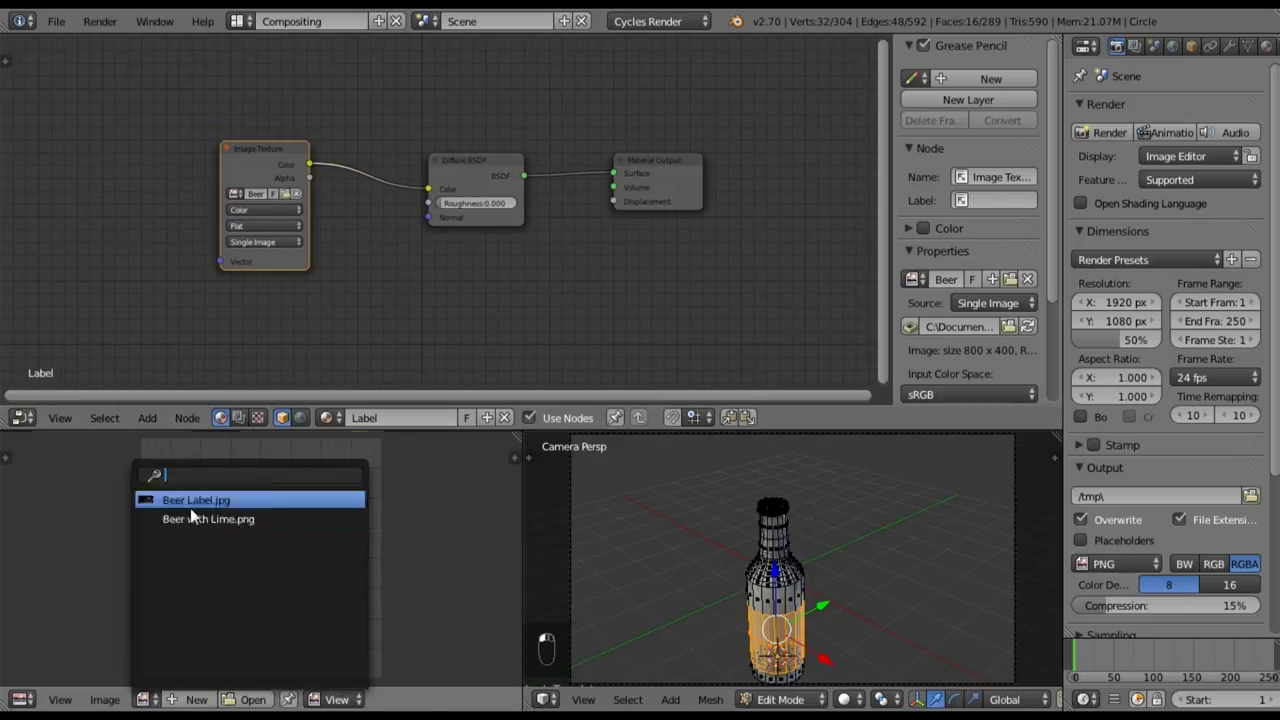
left_click(190, 506)
scroll(228, 514, "down", 3)
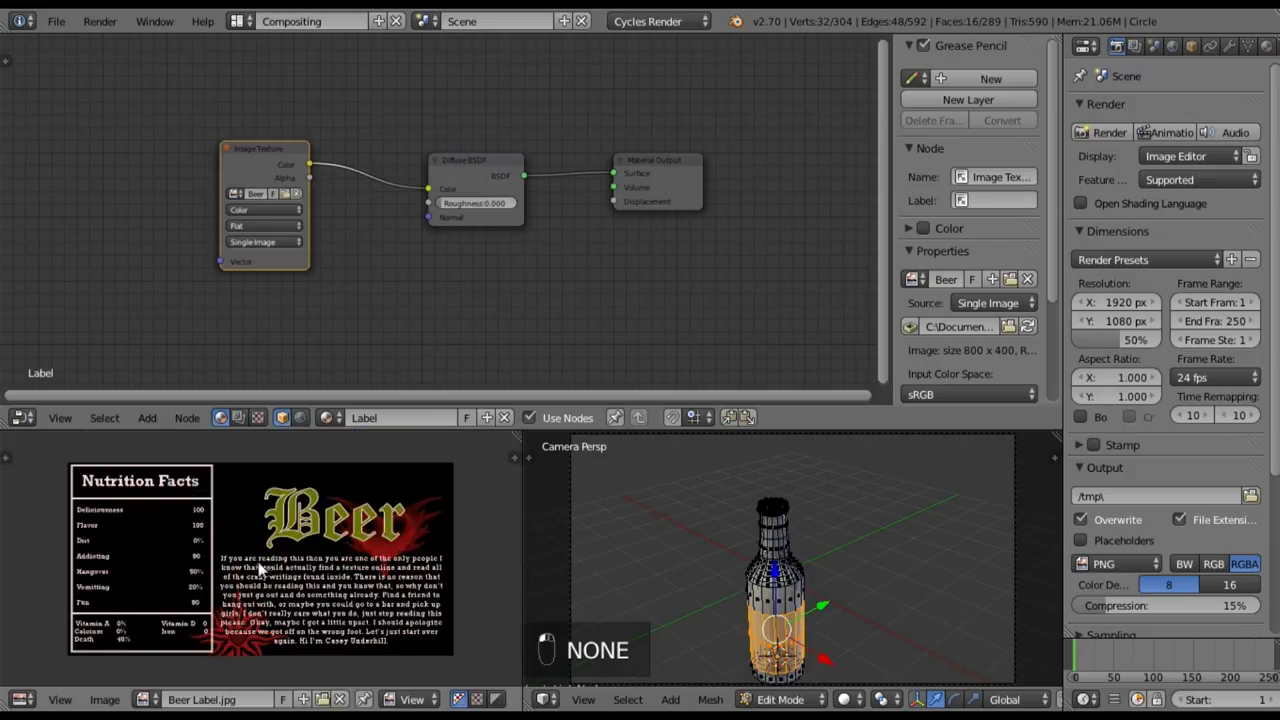
mouse_move(146, 509)
middle_mouse_down()
mouse_move(144, 467)
mouse_move(157, 487)
middle_mouse_up()
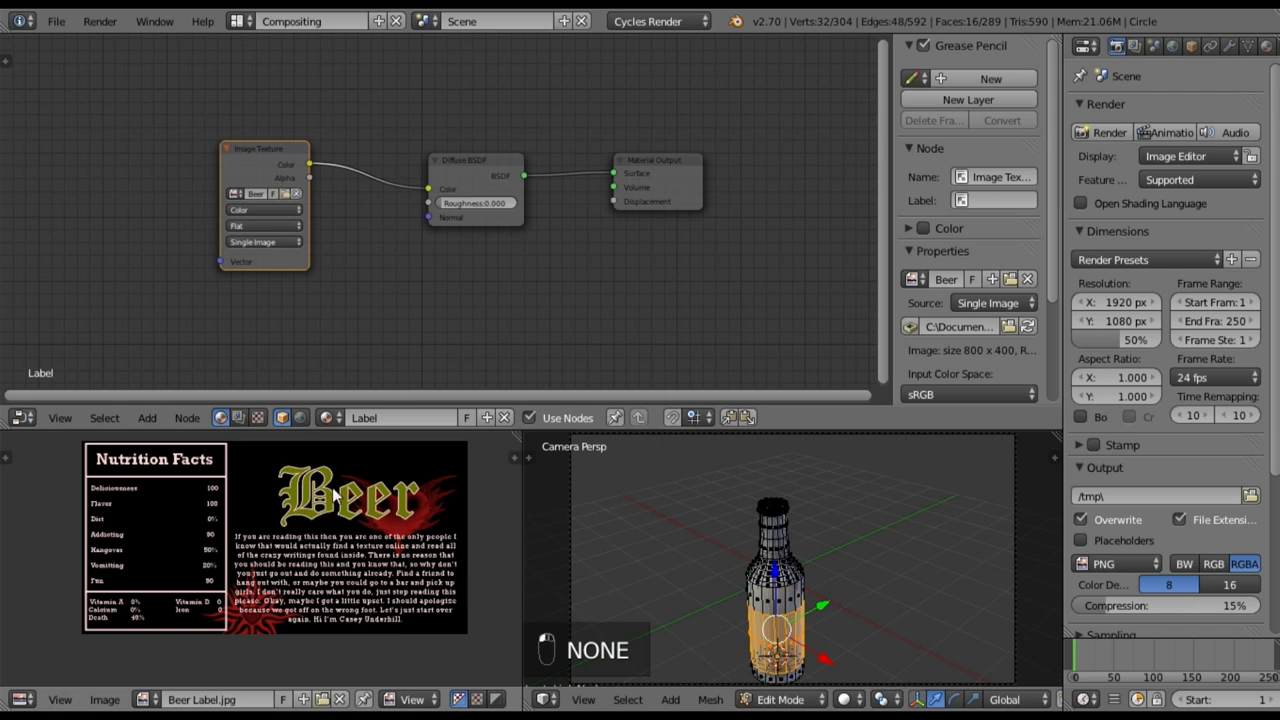
- Move the Material Output node farther from the Diffuse BSDF and add a Glossy BSDF node beneath the Diffuse BSDF
scroll(337, 205, "down", 3)
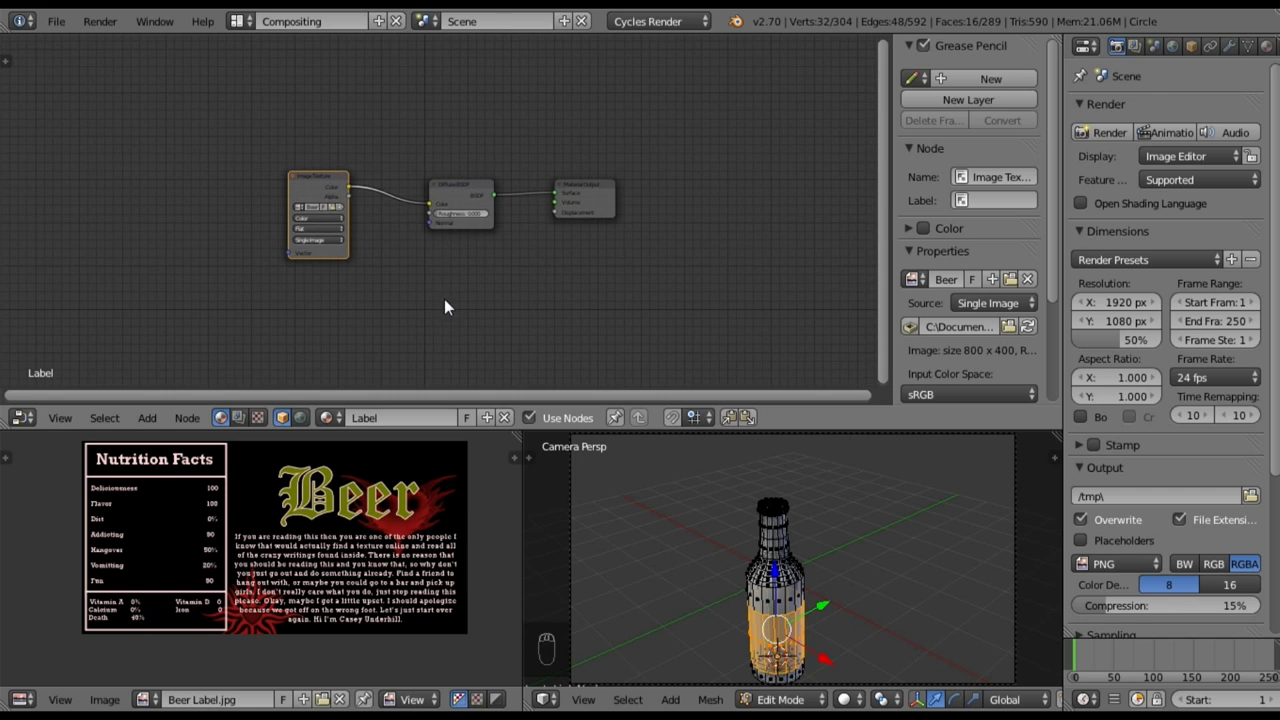
middle_click_drag(446, 306, 376, 307)
left_click_drag(495, 194, 571, 189)
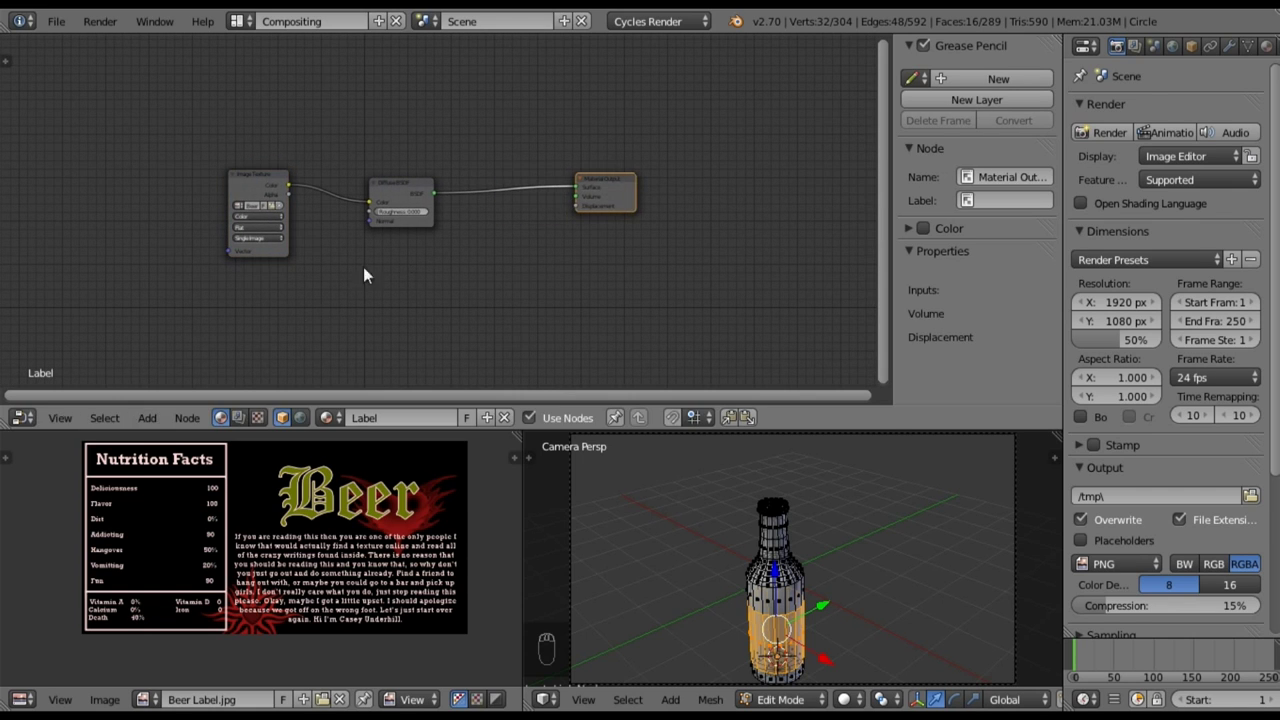
left_click(146, 418)
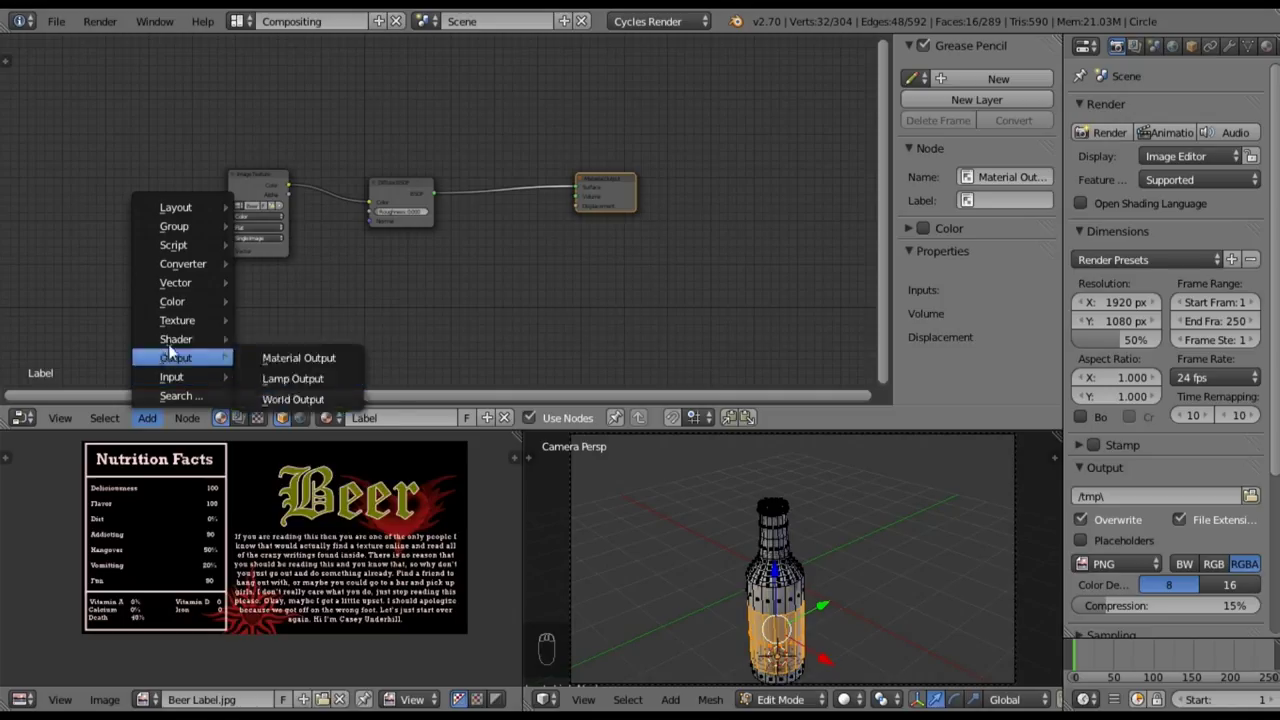
mouse_move(180, 339)
left_click(329, 400)
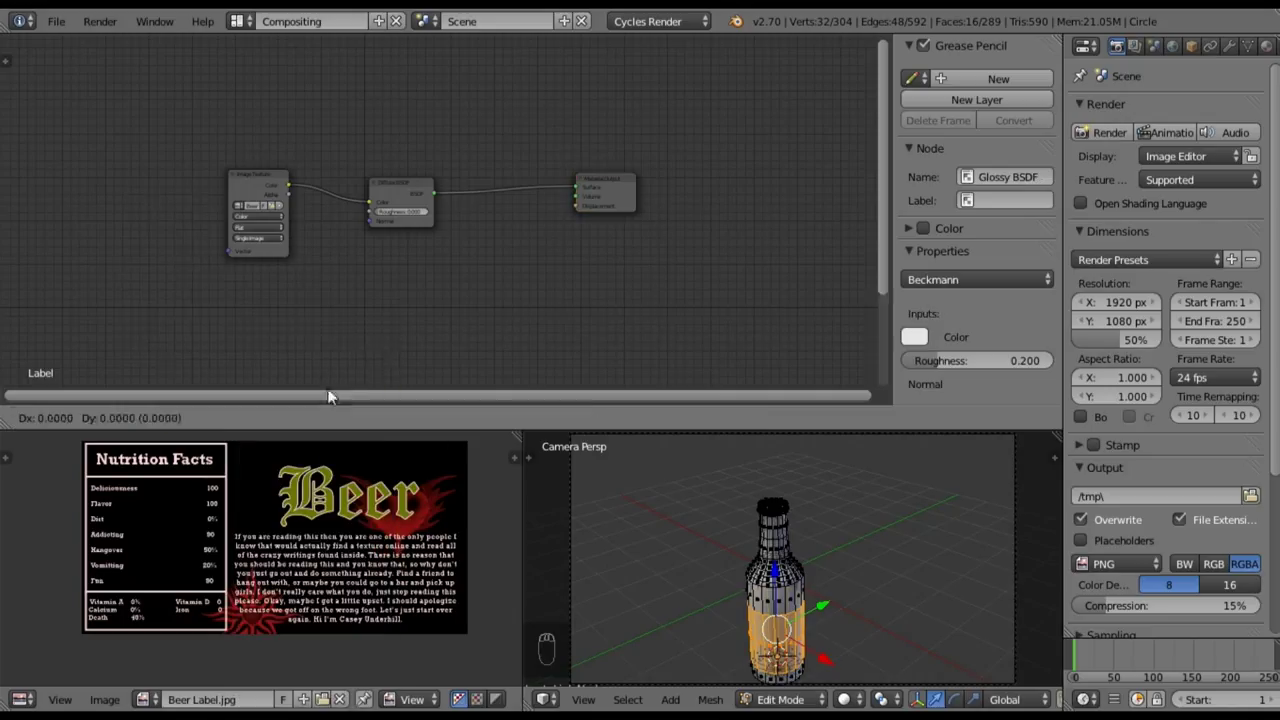
left_click(380, 244)
- Set the Glossy BSDF's roughness to 0.5
scroll(390, 255, "up", 1)
left_click(408, 297)
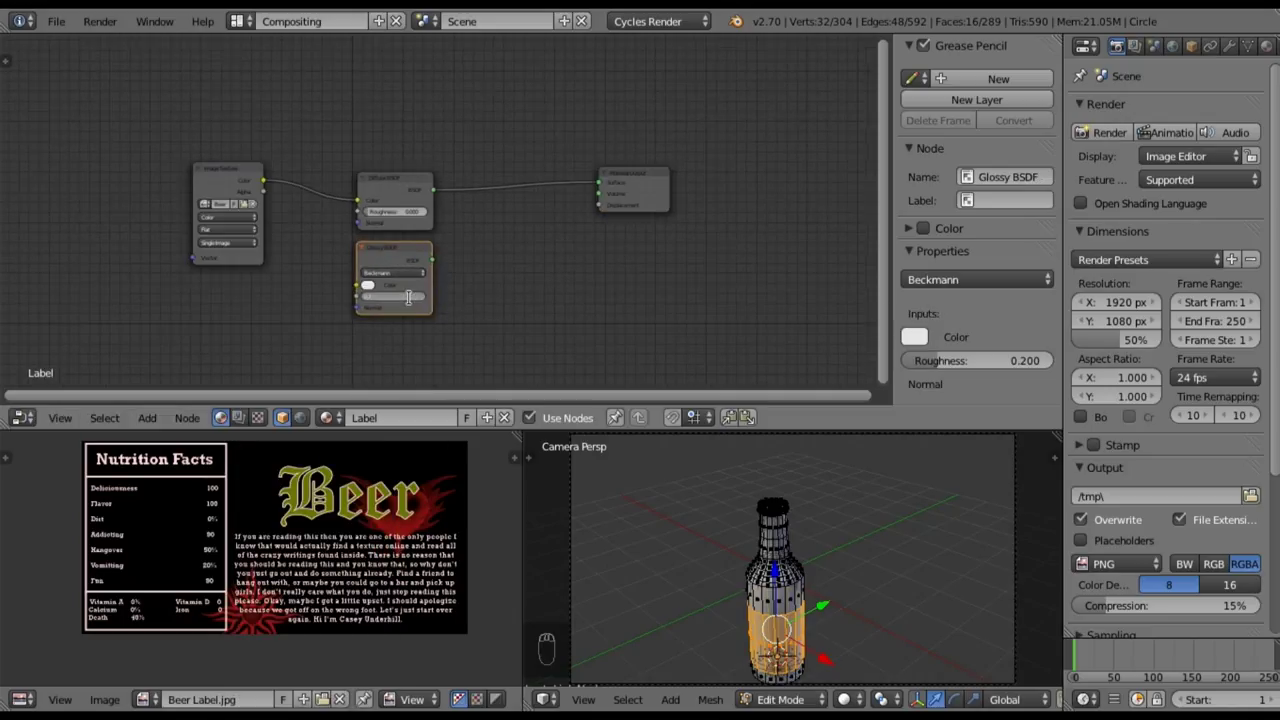
type("0.5")
key("Return")
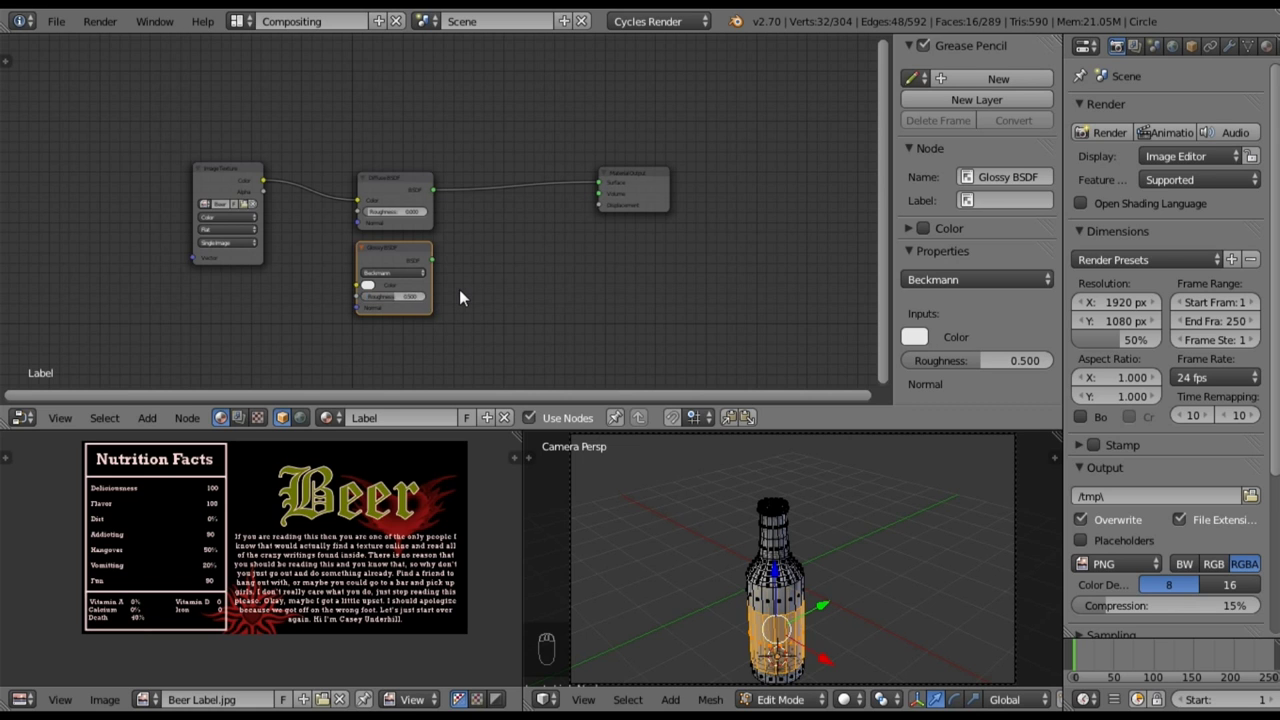
- Set the Glossy BSDF's roughness to 0.05
scroll(459, 289, "up", 2)
middle_click_drag(455, 291, 458, 215)
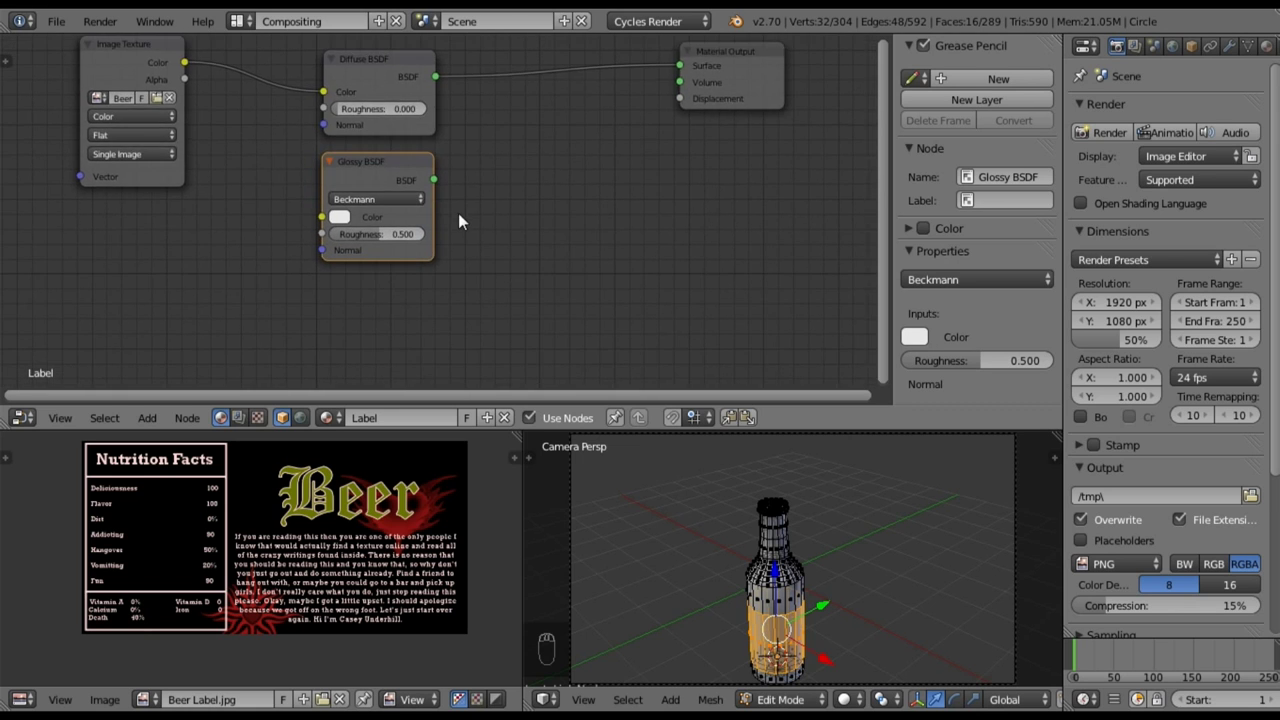
scroll(458, 214, "up", 3)
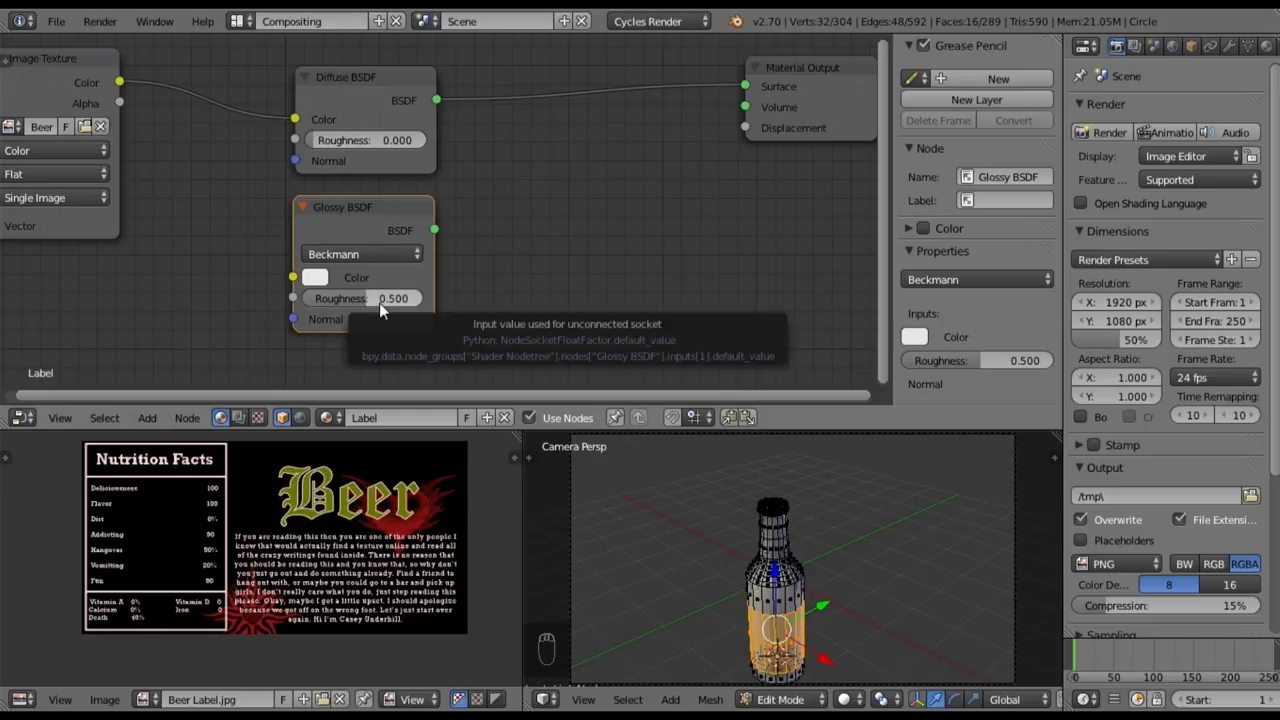
left_click_drag(379, 302, 366, 298)
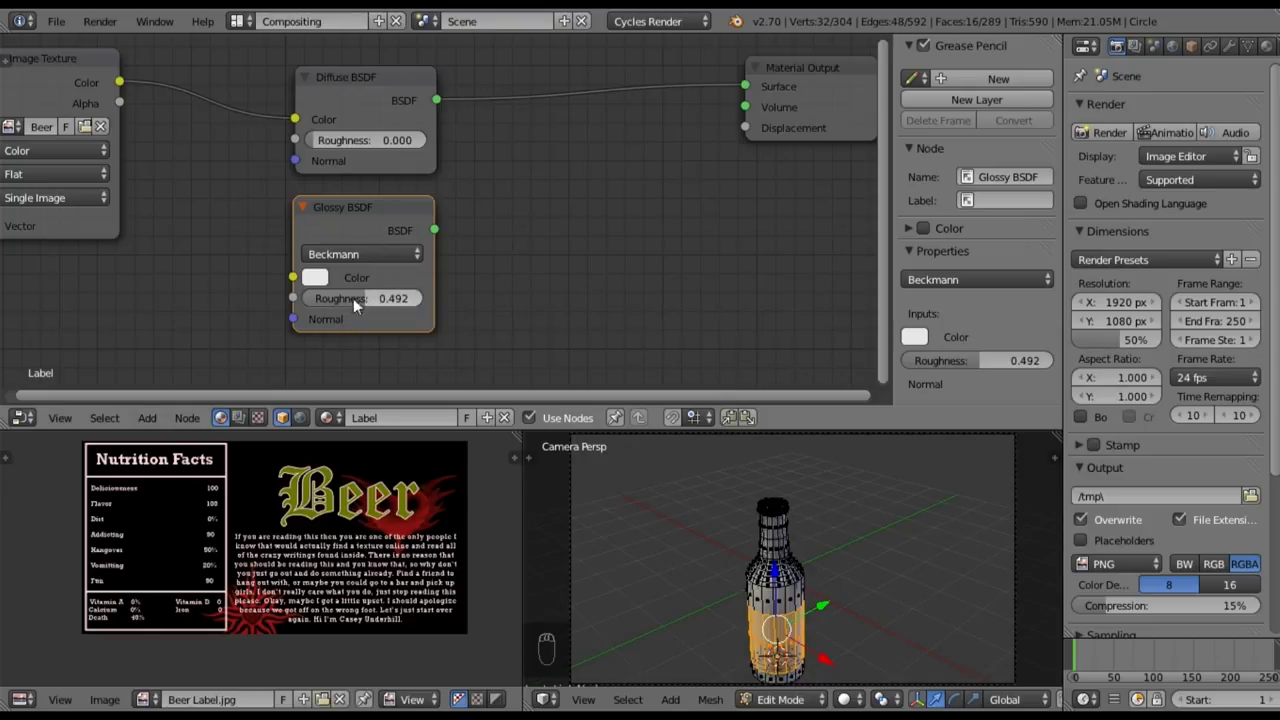
left_click(350, 298)
type("05")
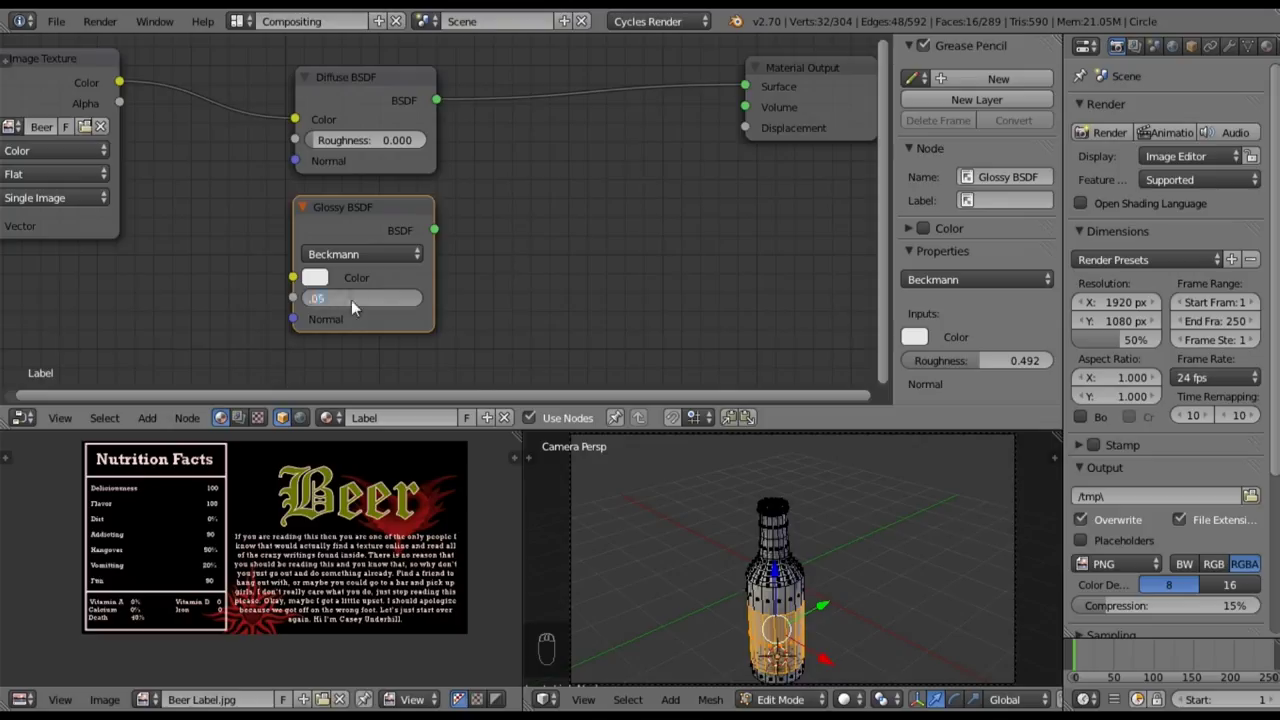
type(".05")
key("Return")
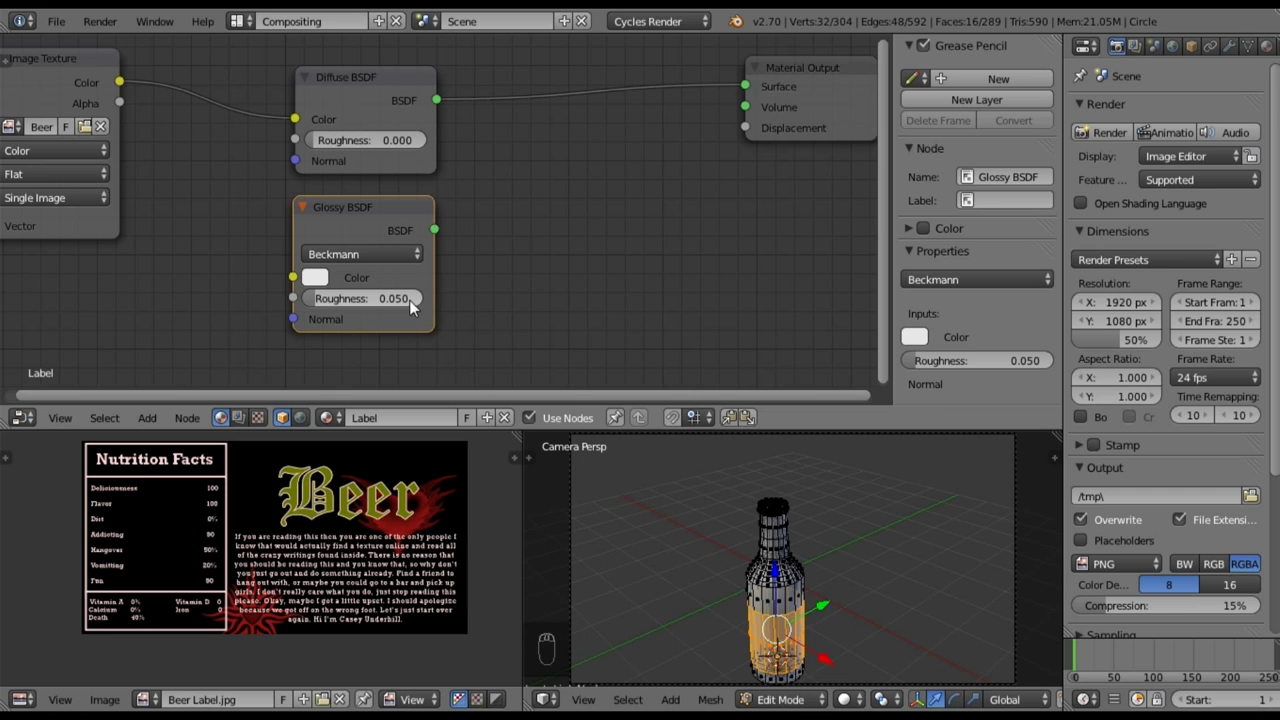
- Insert a Mix Shader between the Diffuse BSDF and Material Output, and connect the Glossy BSDF to its second shader input
middle_click_drag(581, 179, 389, 230)
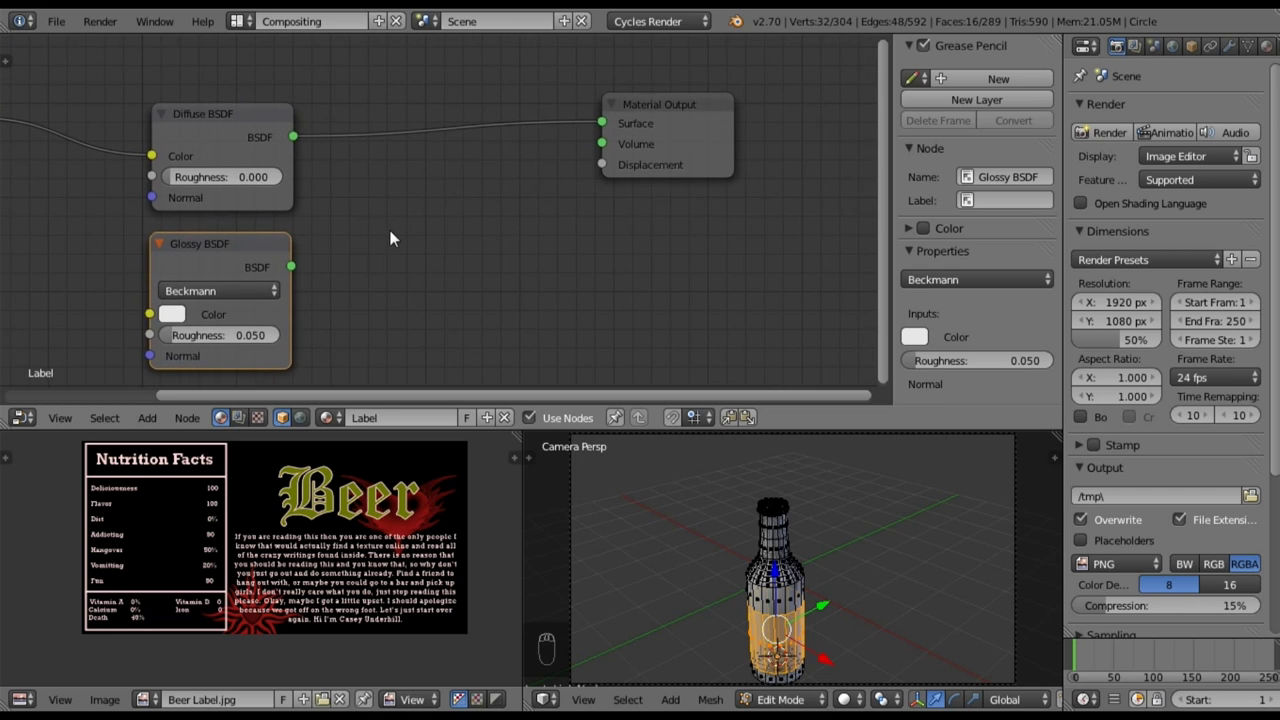
scroll(385, 240, "down", 1)
left_click(147, 418)
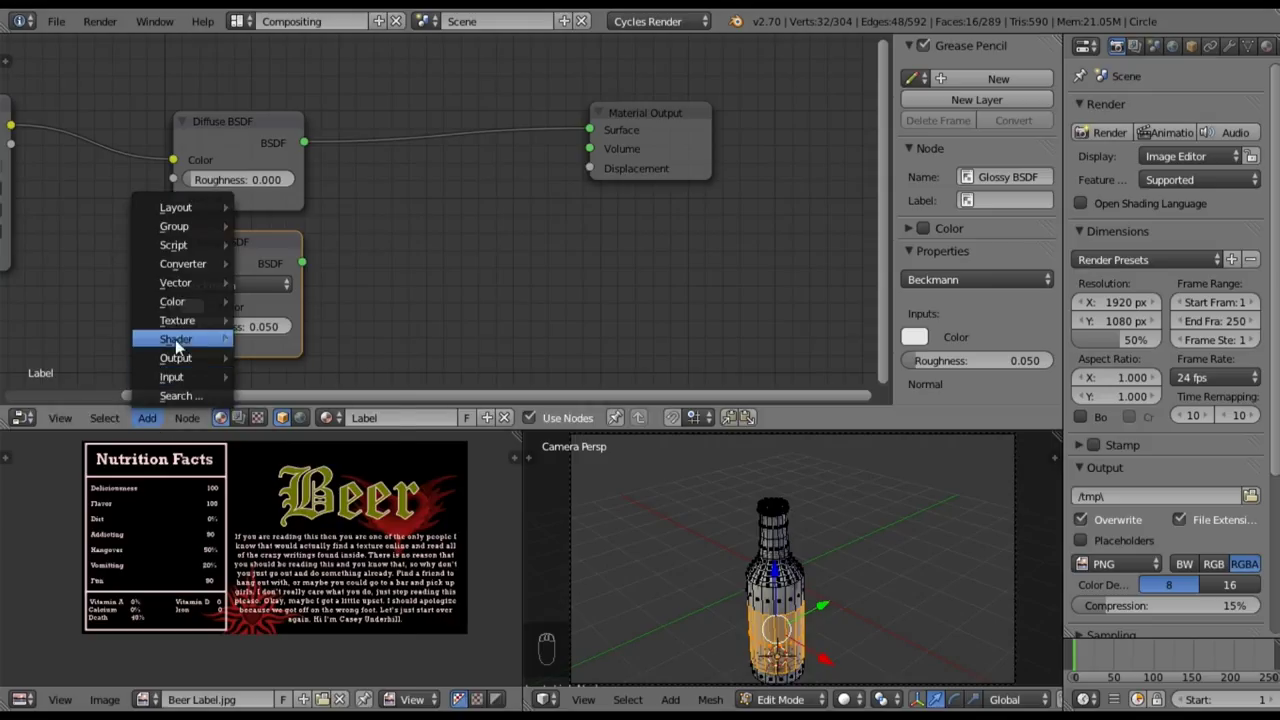
mouse_move(230, 338)
left_click(287, 337)
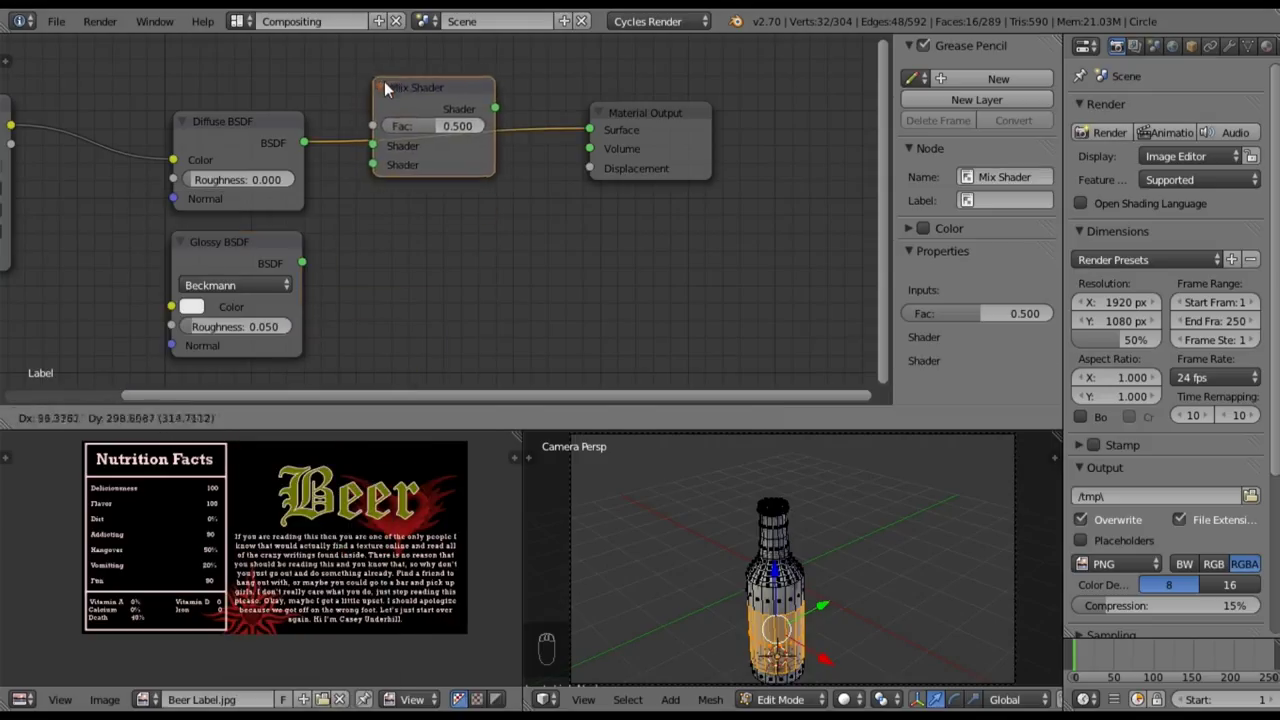
left_click(383, 60)
left_click_drag(302, 262, 383, 149)
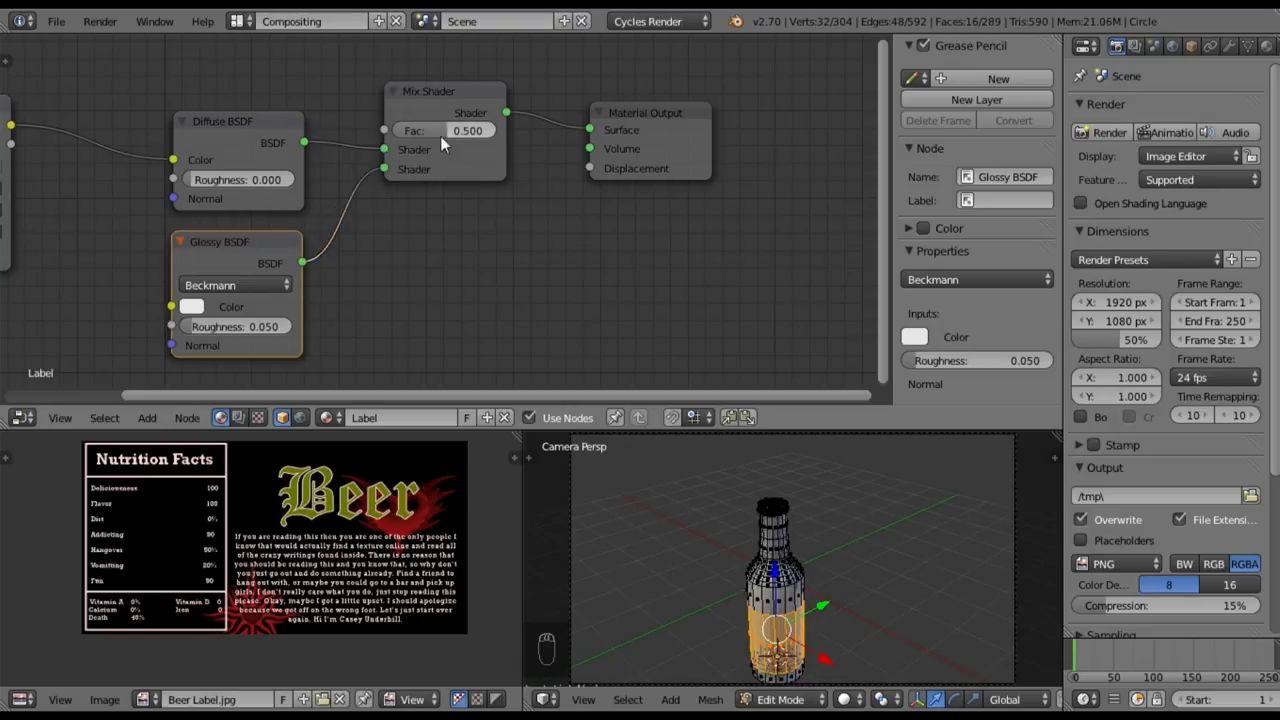
- Set the Mix Shader's factor to 0.1
left_click(444, 129)
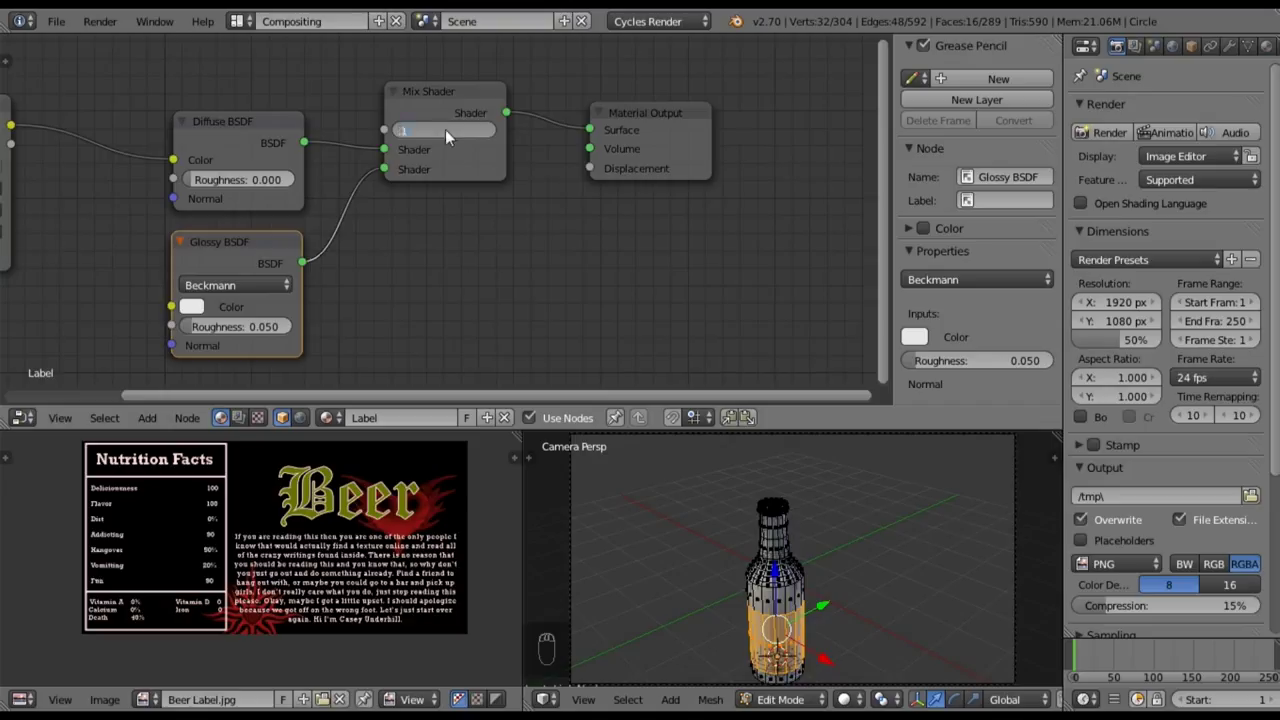
type(".1")
key("Return")
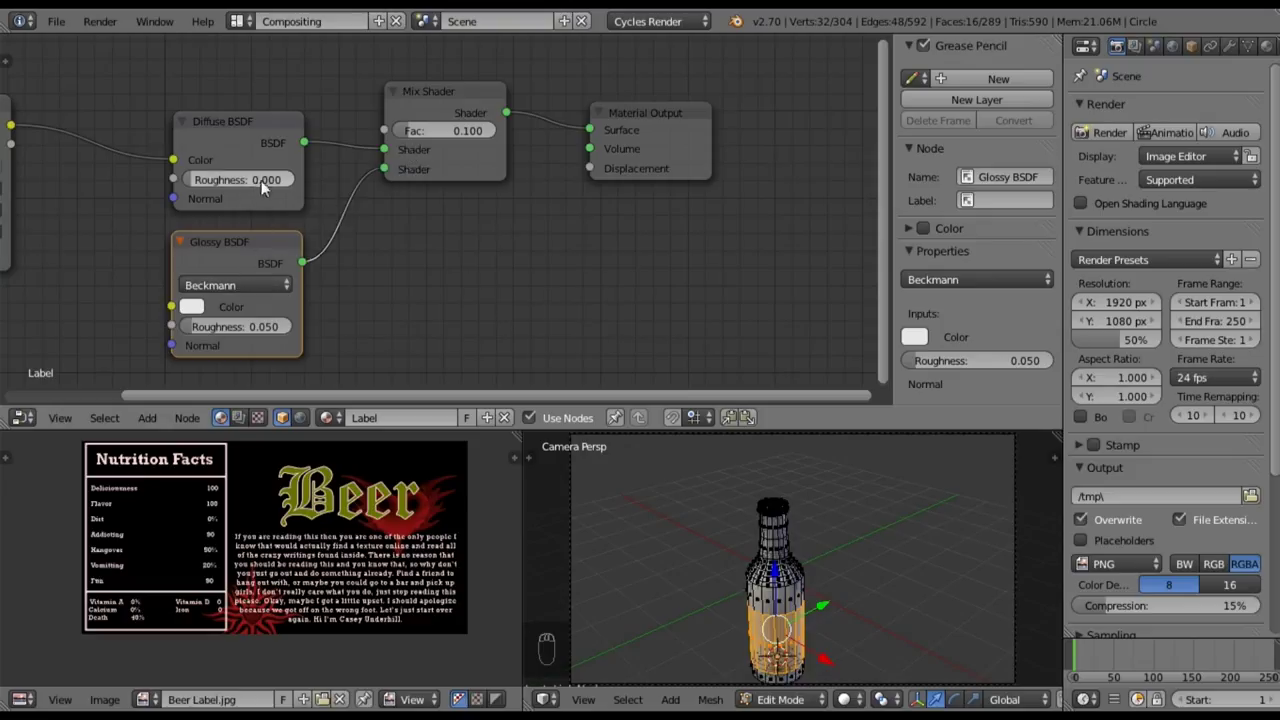
- Set the Mix Shader's factor to 0.3
left_click(461, 133)
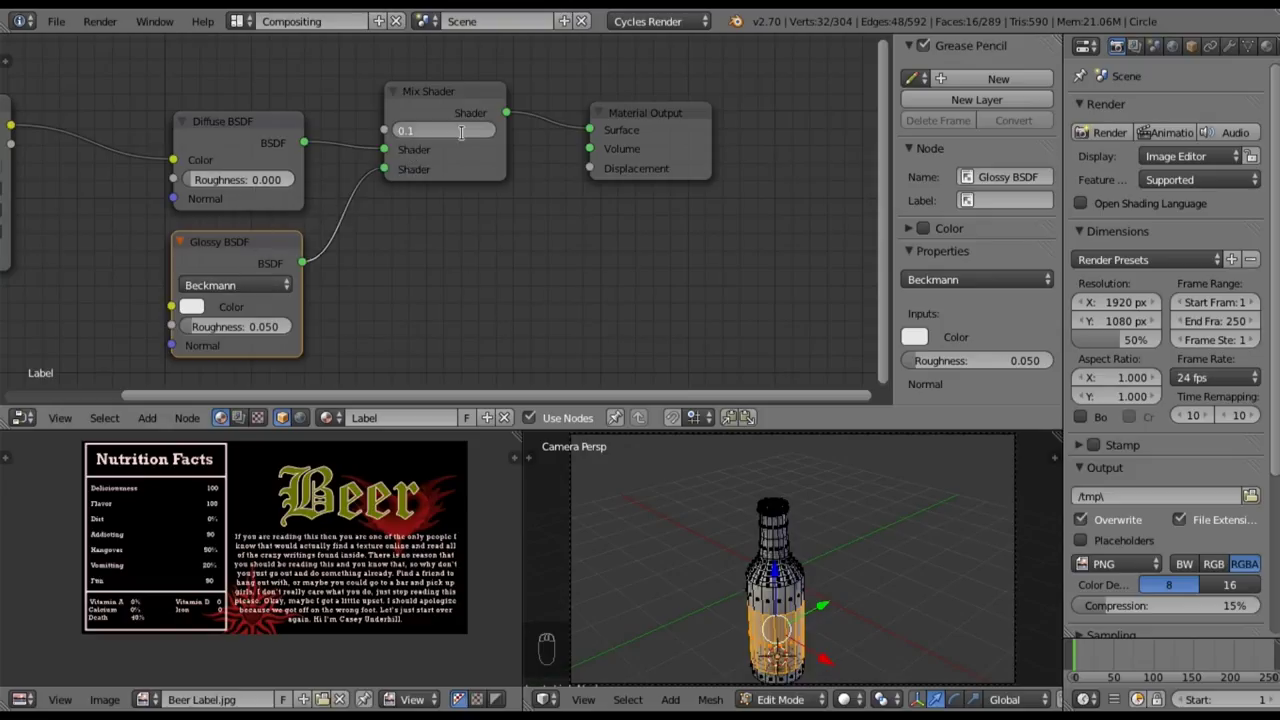
type(".3")
key("Return")
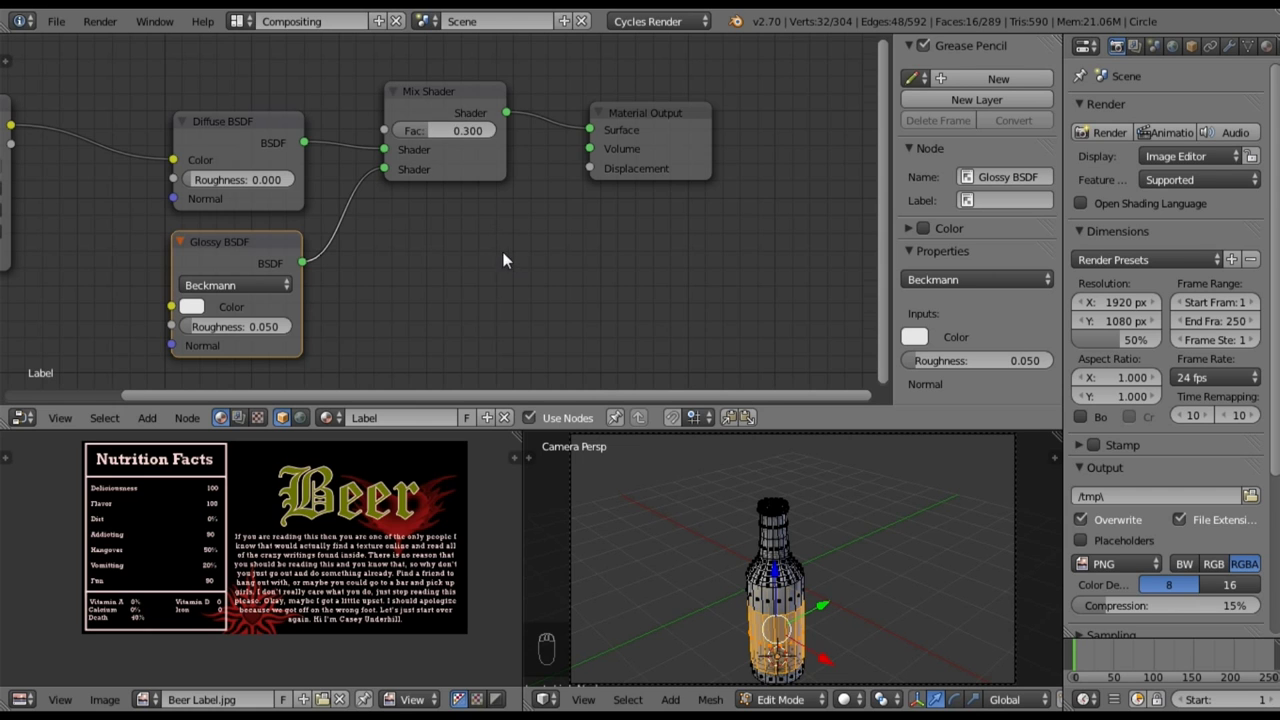
- Move the Mix Shader node slightly lower so it lines up better with the Diffuse BSDF and Material Output nodes
scroll(435, 244, "down", 3)
scroll(434, 240, "up", 1)
scroll(432, 236, "down", 1)
scroll(430, 200, "up", 1)
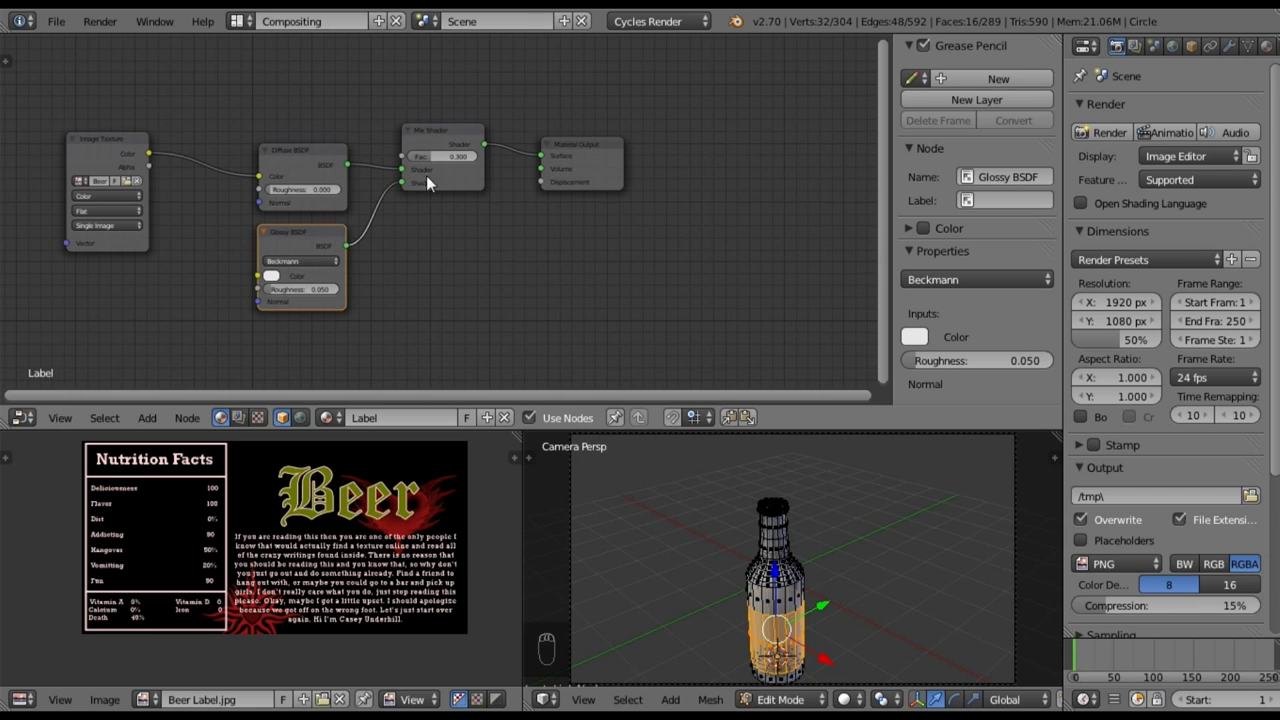
left_click_drag(438, 128, 441, 146)
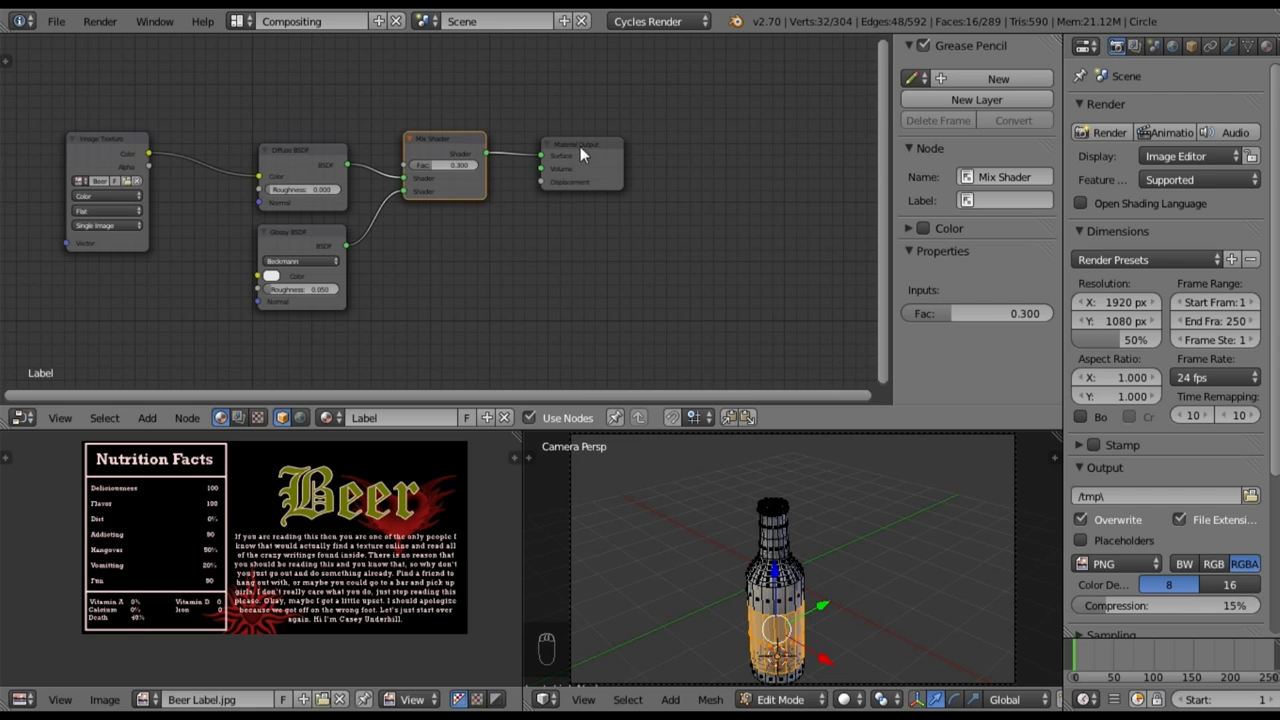
scroll(413, 205, "down", 2)
scroll(417, 222, "up", 1)
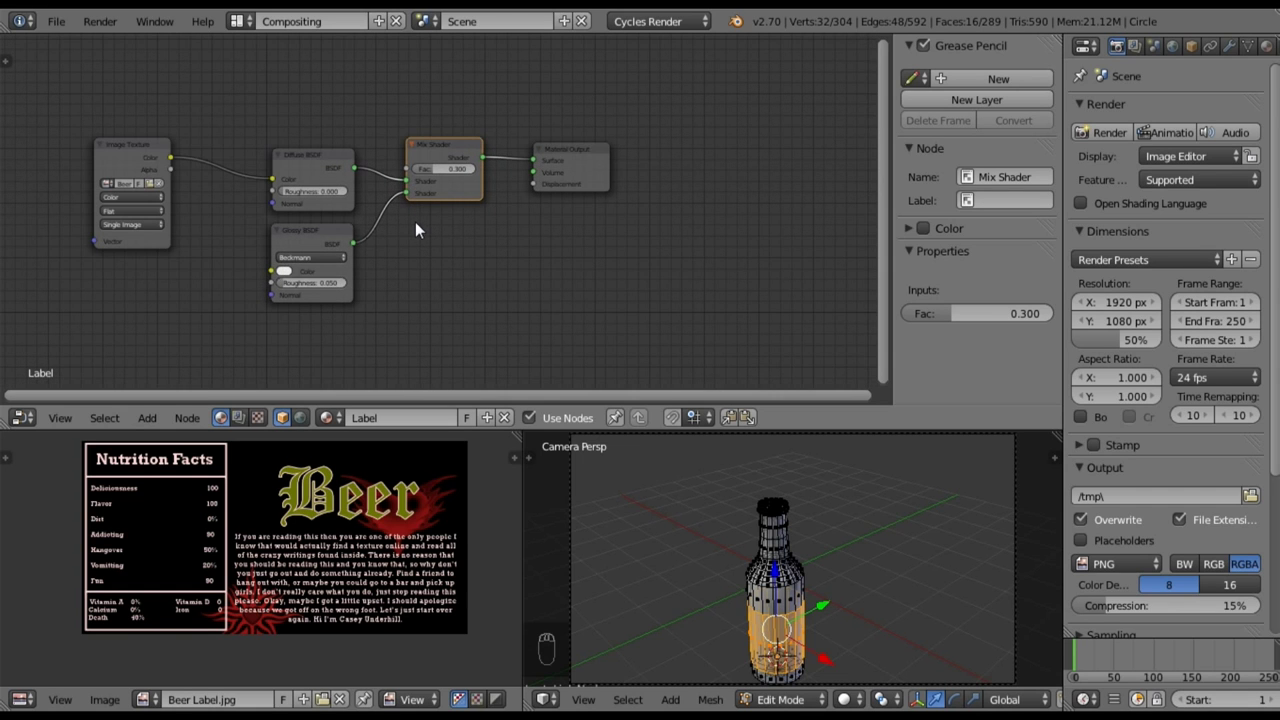
- Switch to the Default screen layout and assign the Label material to the selected band of bottle faces
left_click(246, 24)
left_click(257, 107)
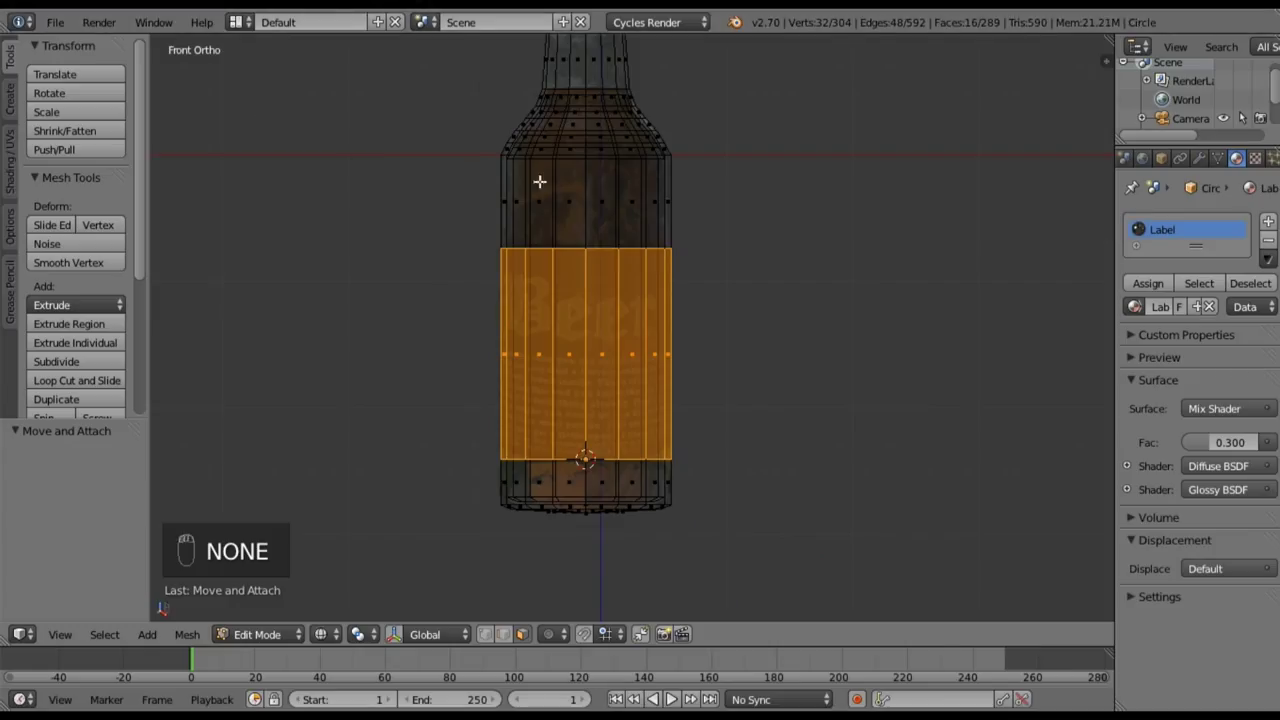
left_click(1147, 284)
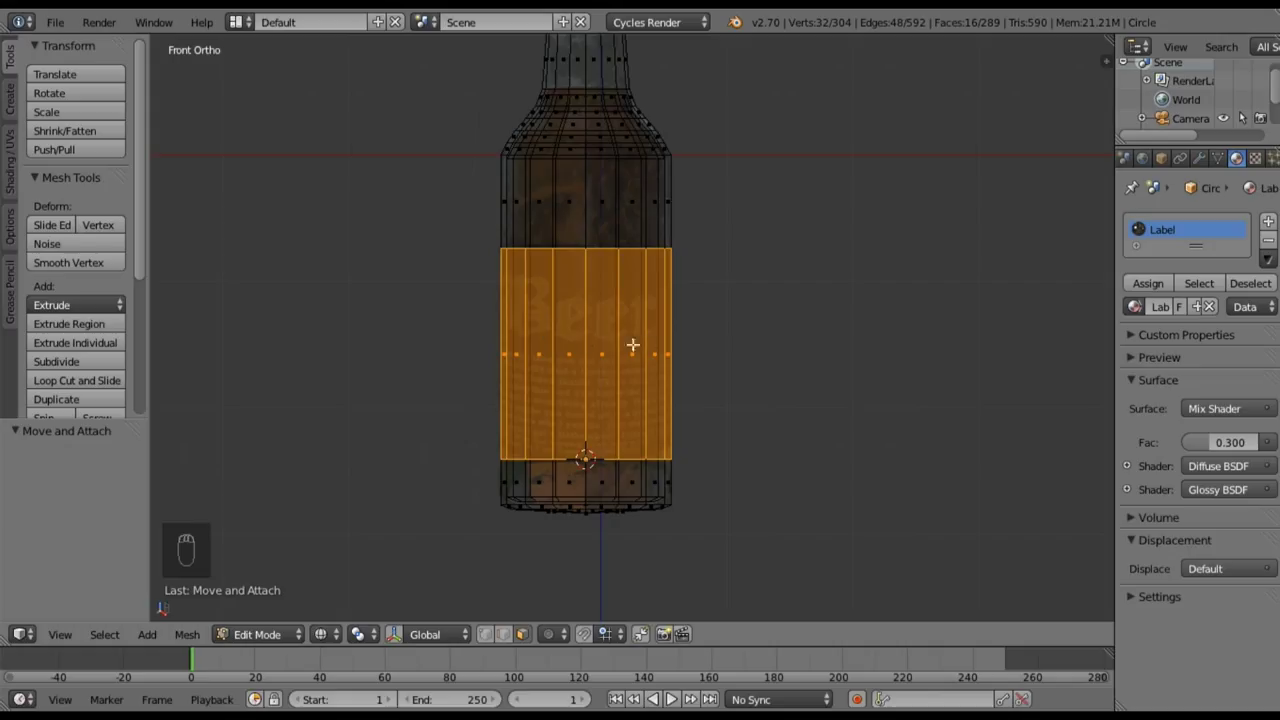
left_click(1146, 283)
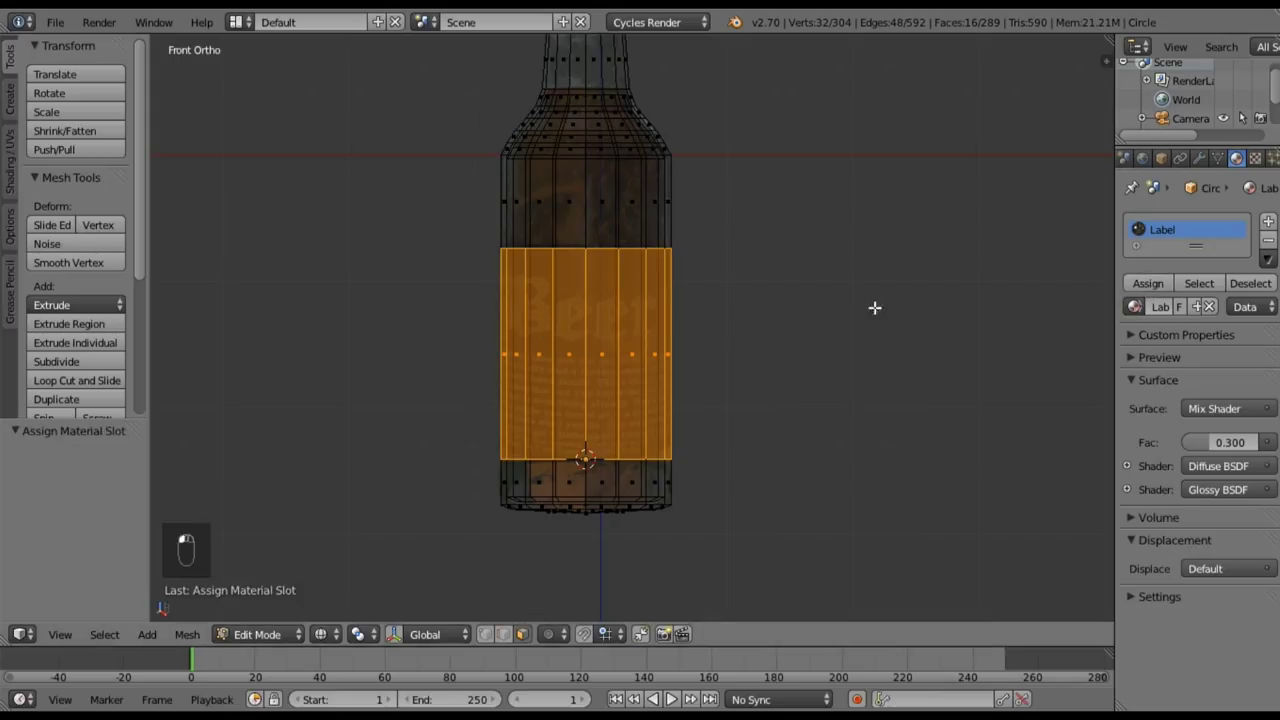
- Add a second material slot to the bottle with a new material named Glass
scroll(641, 255, "down", 2)
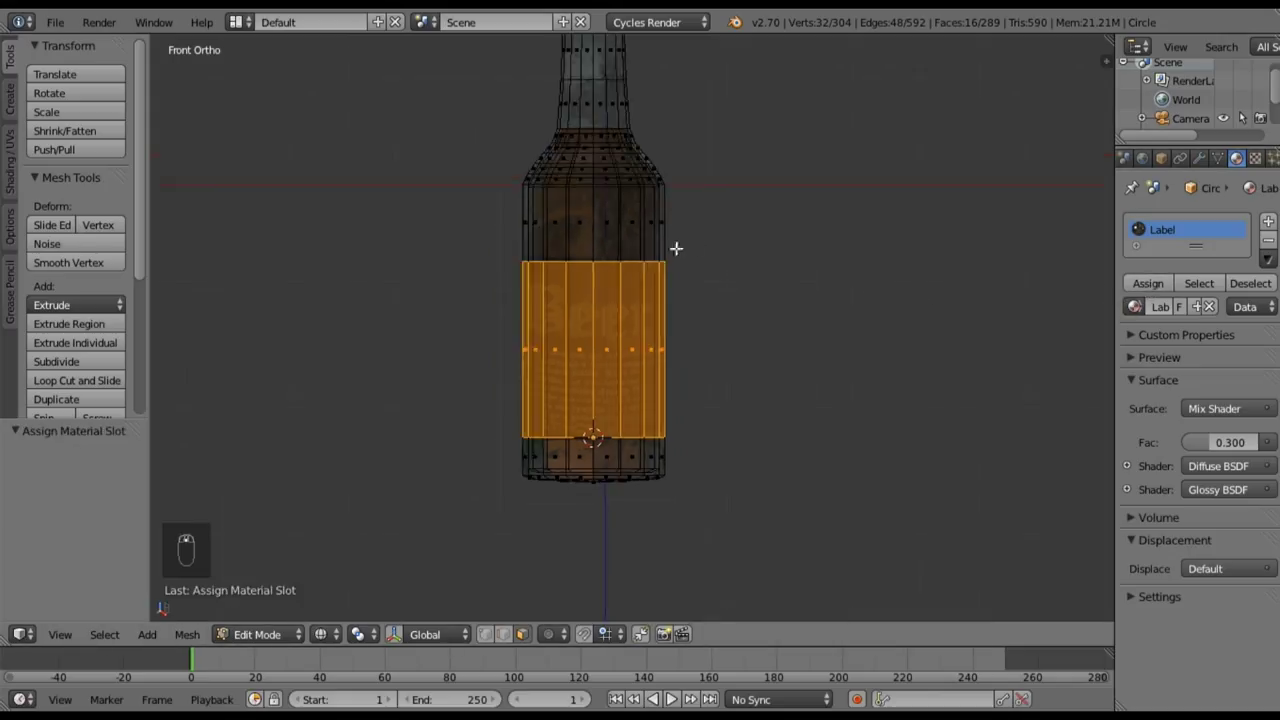
middle_click_drag(706, 269, 694, 319, "shift")
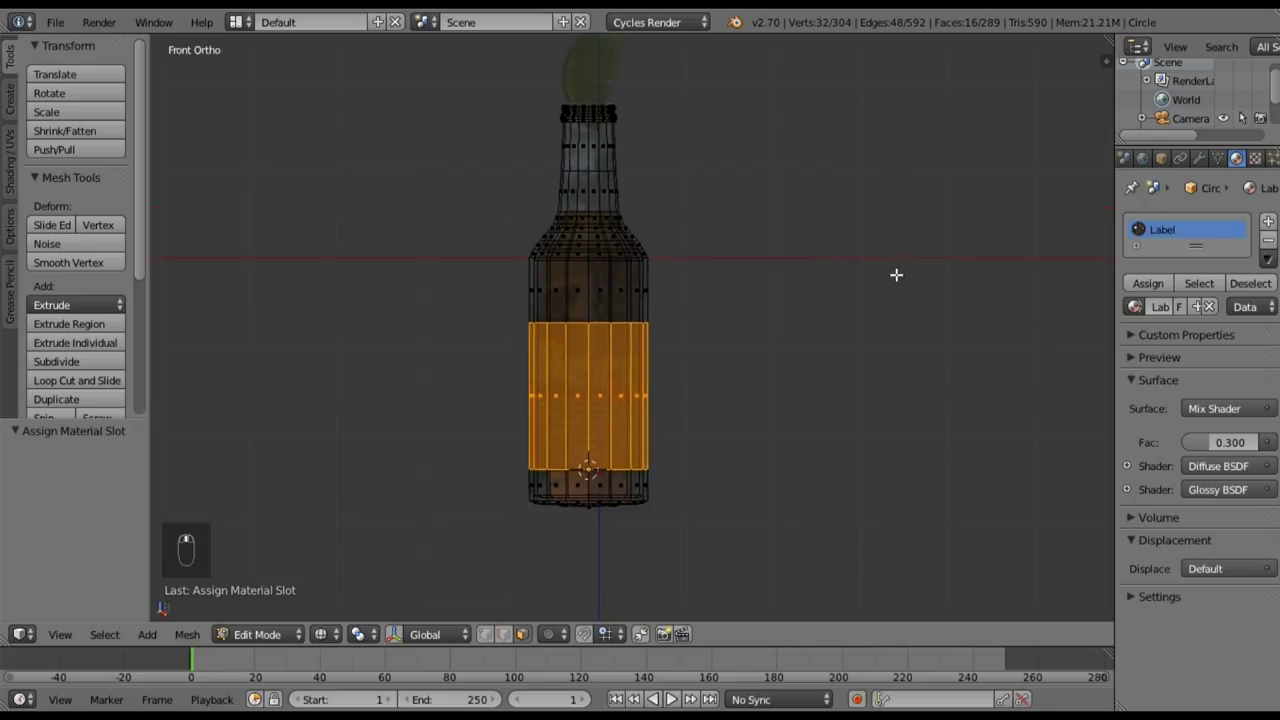
left_click(1268, 221)
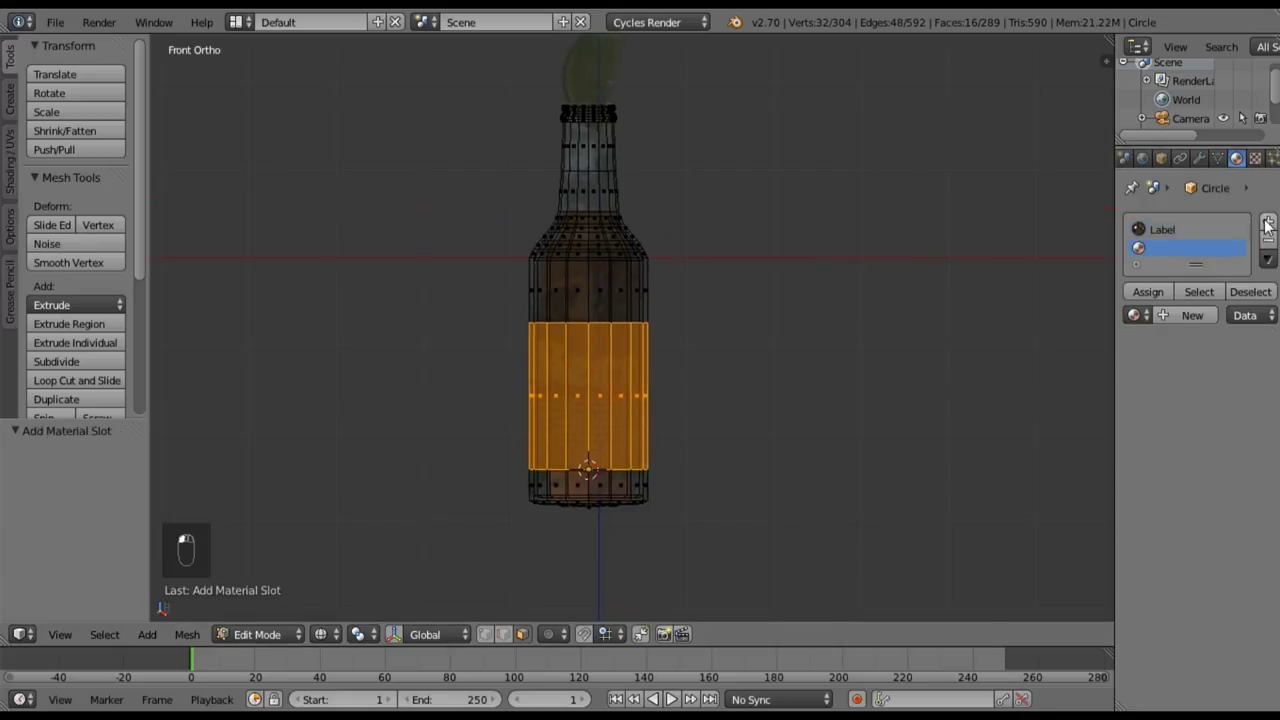
left_click(1166, 311)
double_click(1163, 249)
key("BackSpace")
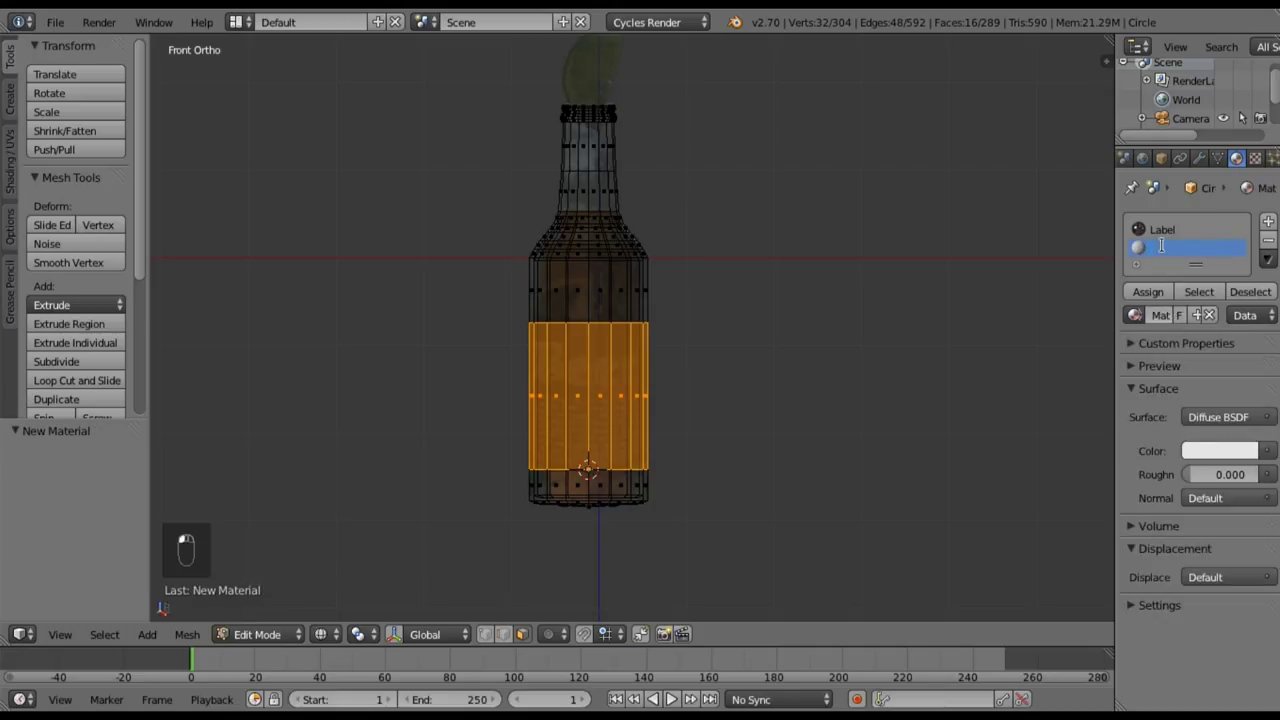
type("Glass")
key("Return")
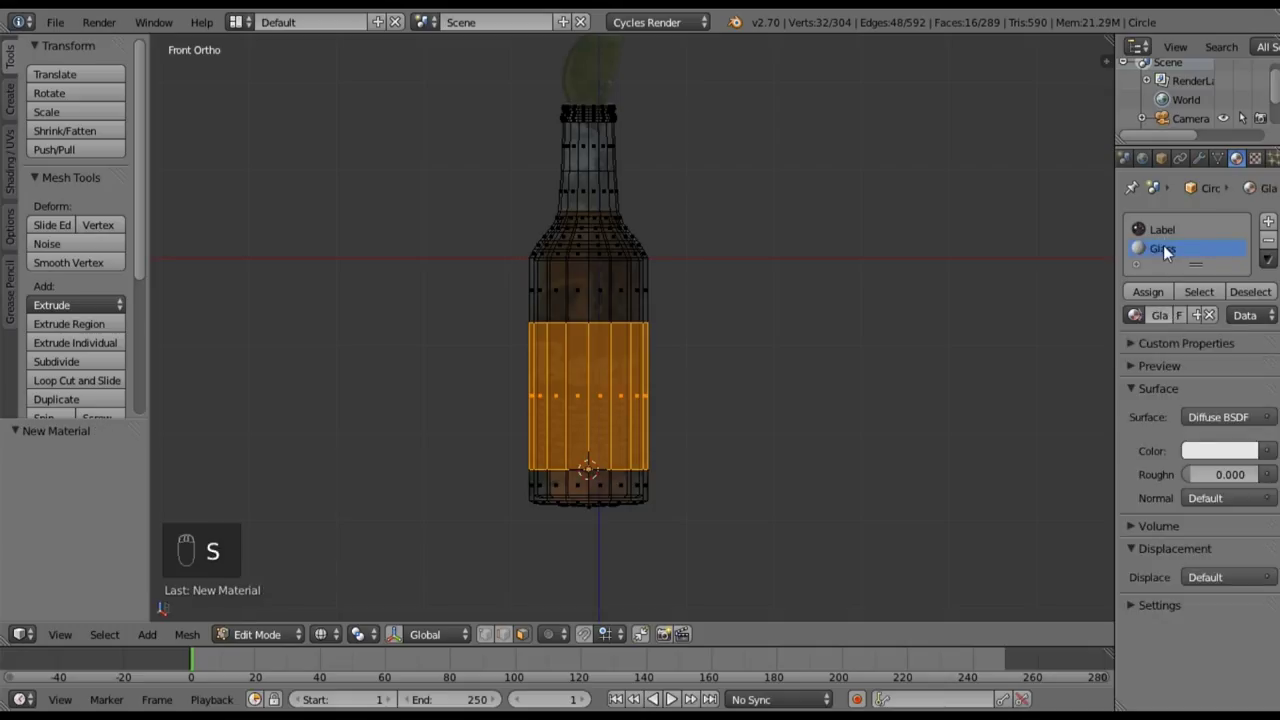
- Select all bottle faces except the label band and assign the Glass material to them
key("a")
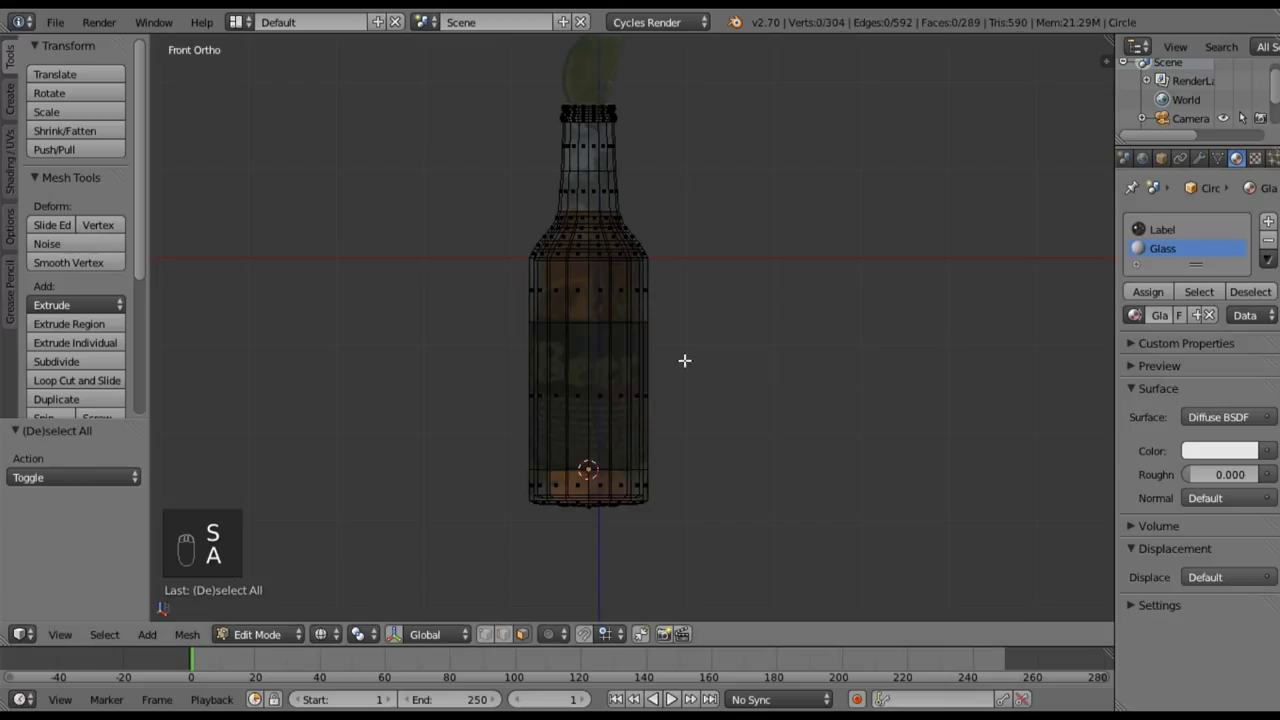
key("a")
scroll(689, 403, "up", 1)
middle_click_drag(703, 446, 702, 404, "shift")
scroll(702, 404, "up", 1)
key("b")
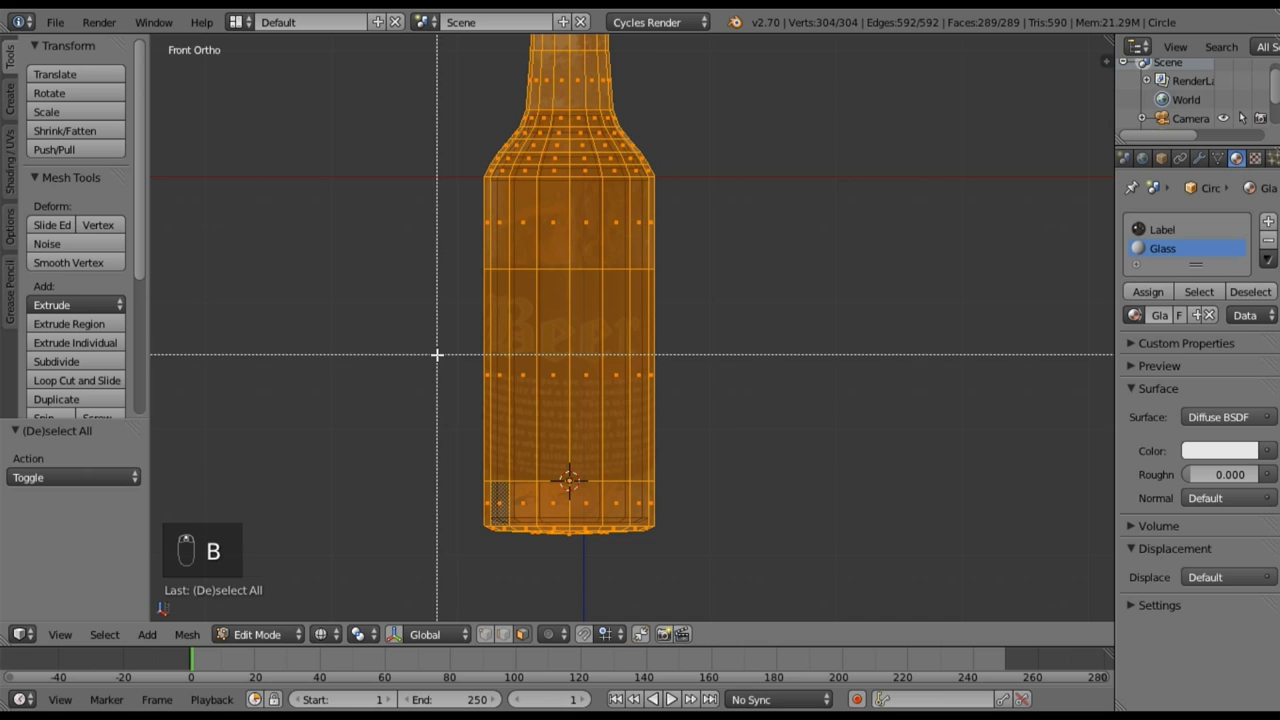
mouse_move(424, 316)
middle_mouse_down()
mouse_move(731, 421)
mouse_move(600, 438)
middle_mouse_up()
key("z")
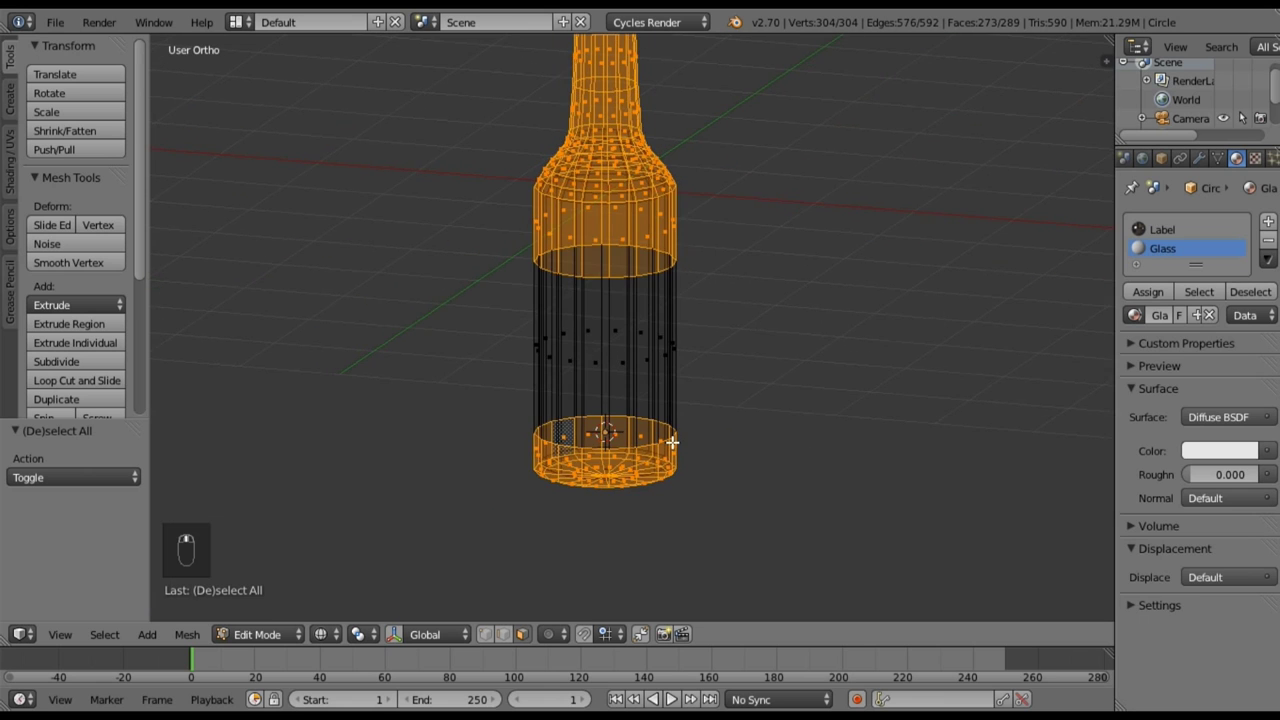
key("KP_1")
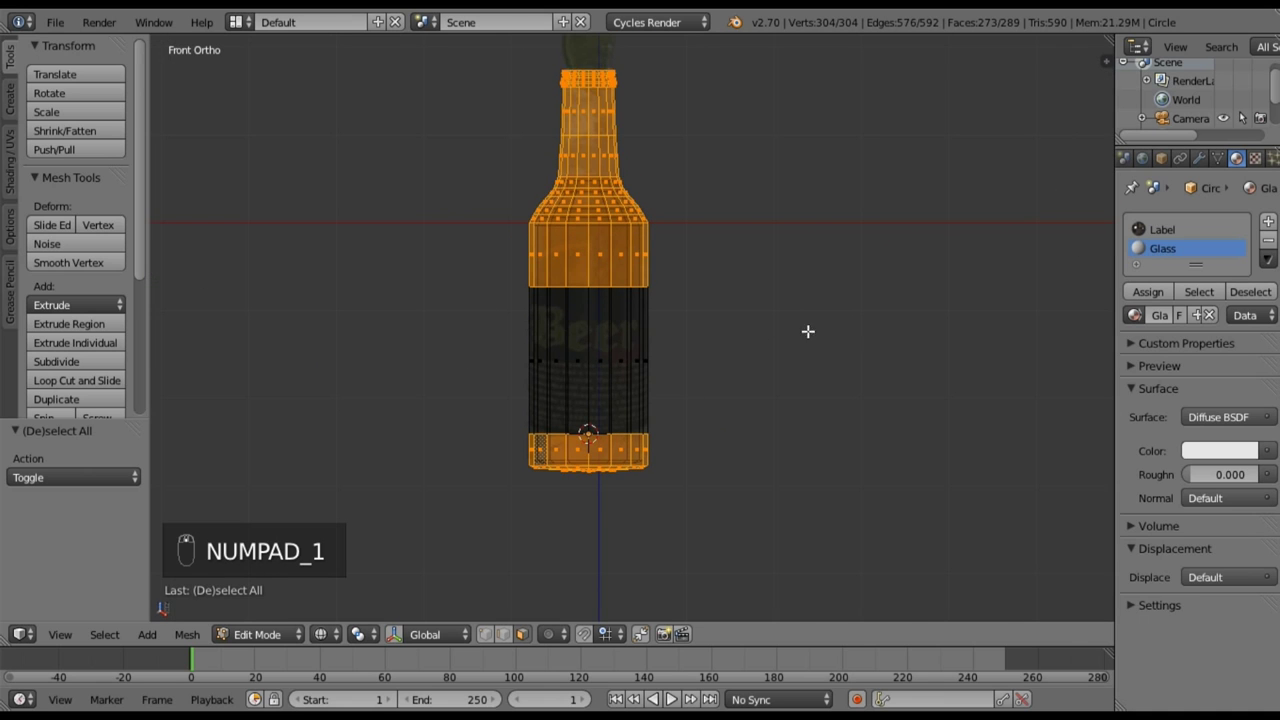
left_click(1152, 290)
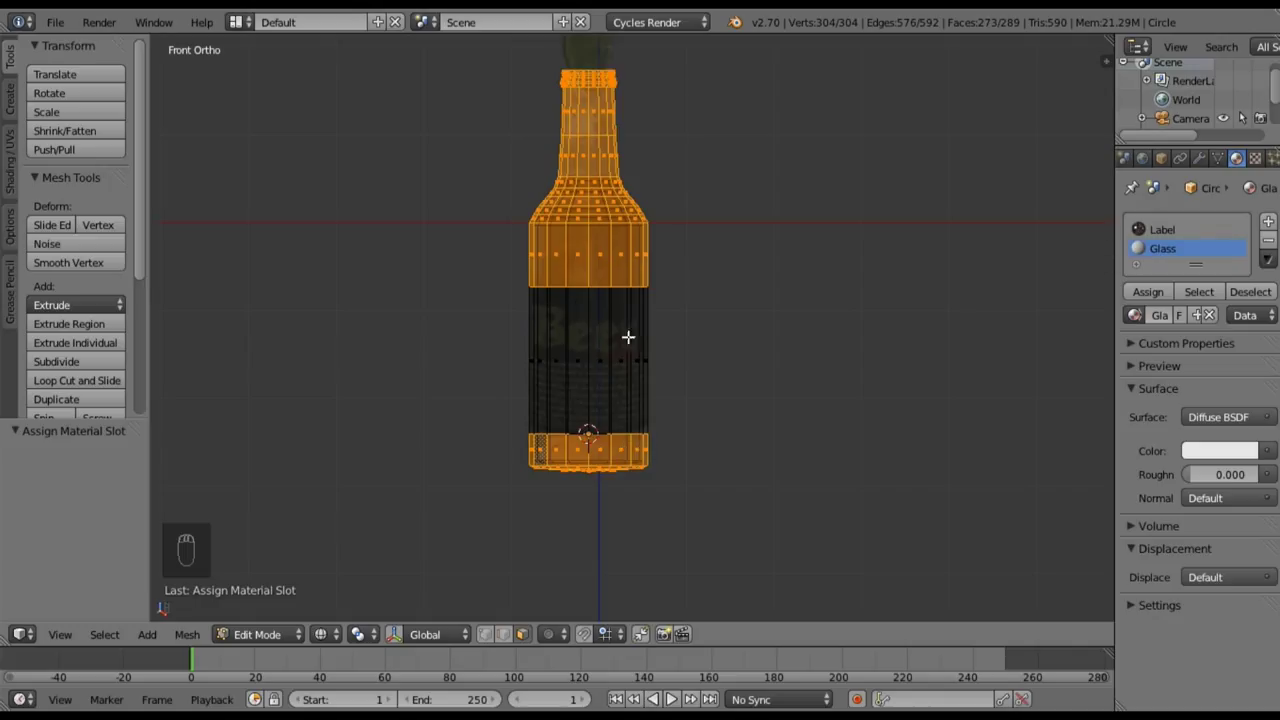
- Clear the selection, make the Label material slot active, and select only the band of label faces
key("a")
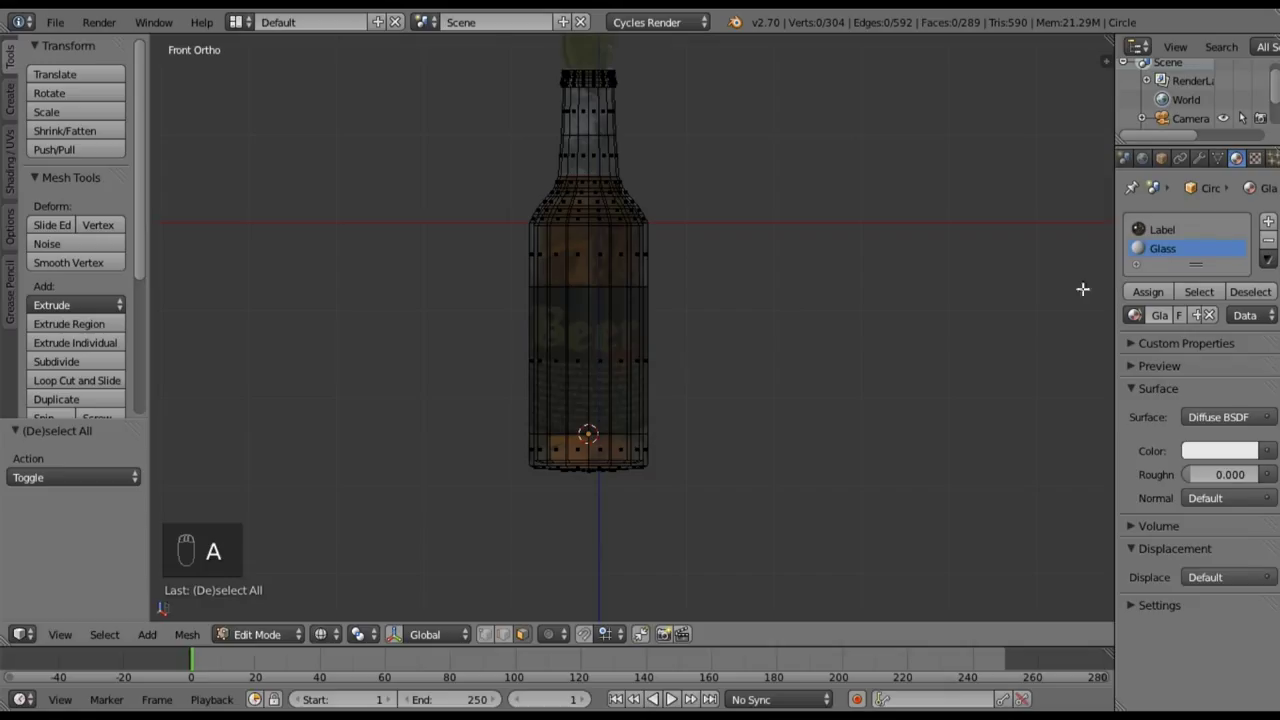
left_click(1191, 229)
key("b")
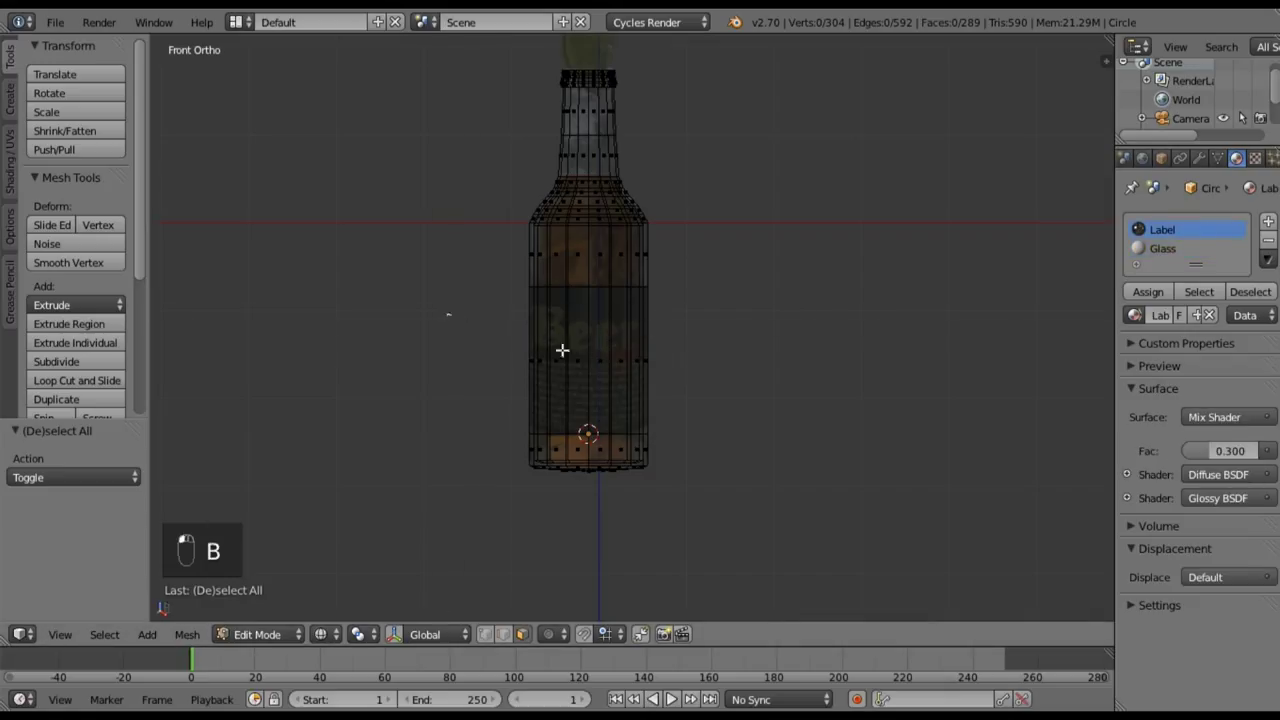
left_click_drag(446, 308, 732, 398)
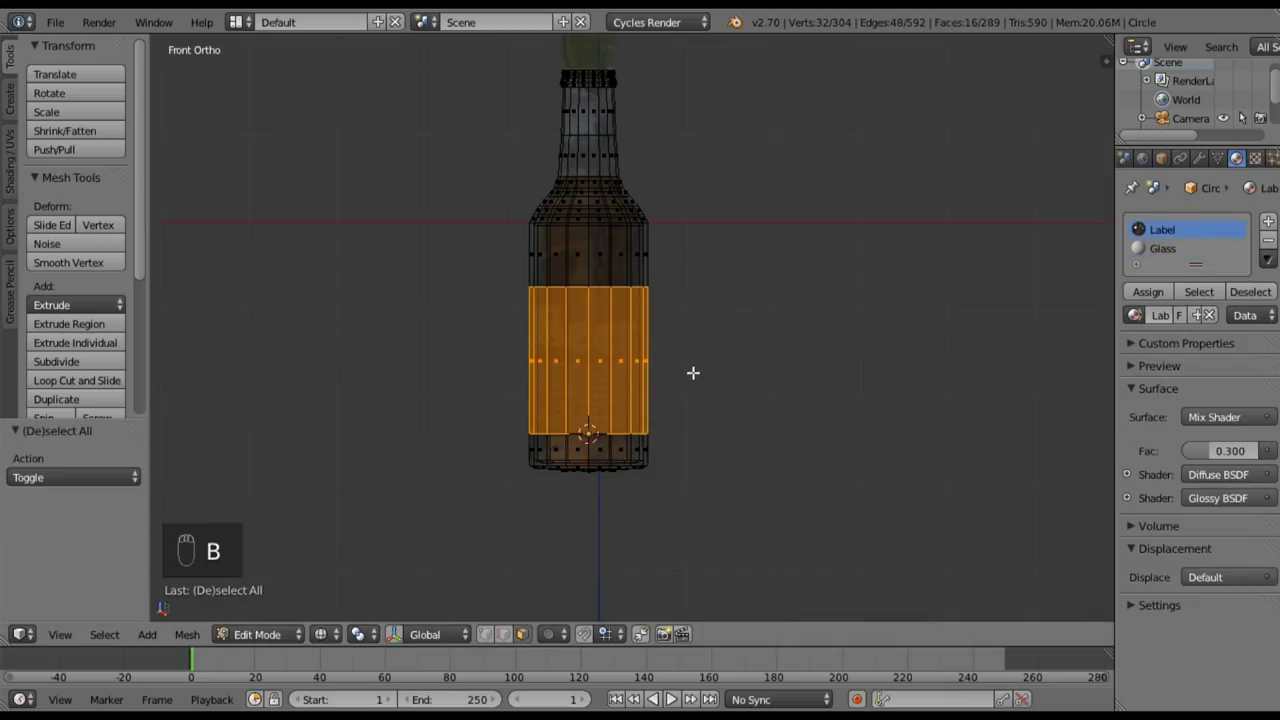
- Leave Edit Mode and apply the bottle object's scale
key("Tab")
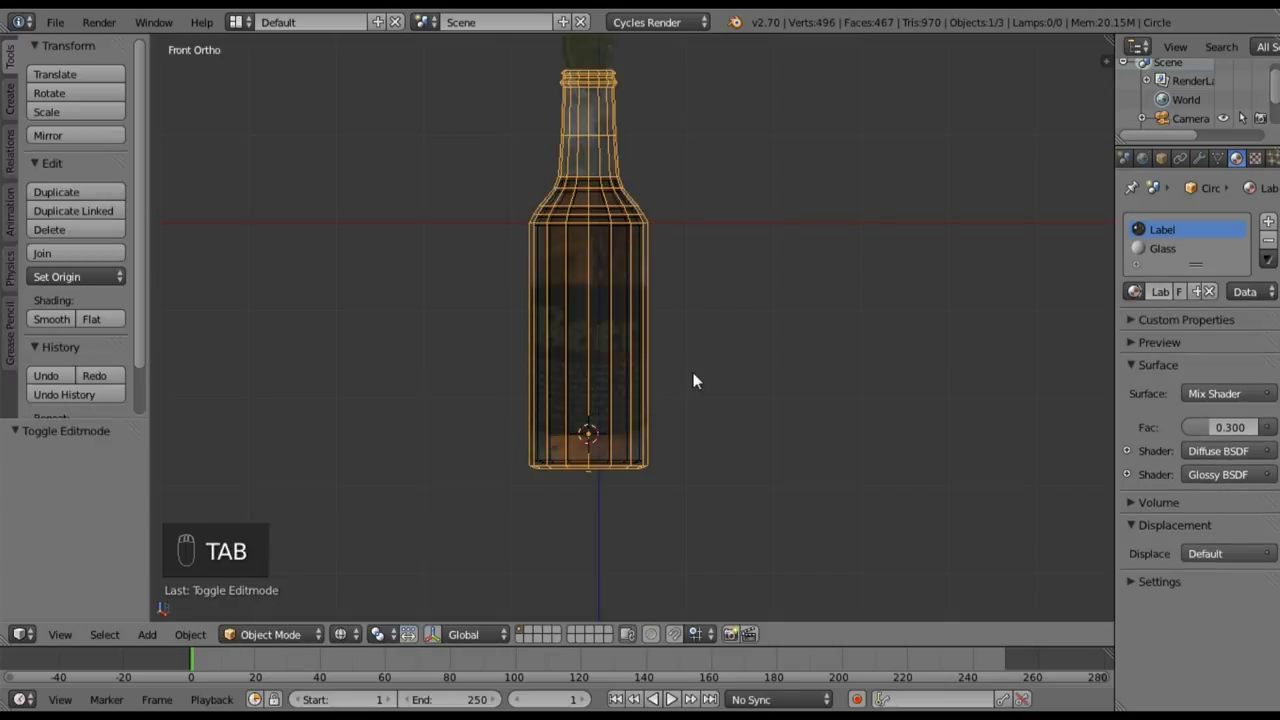
key("ctrl+a")
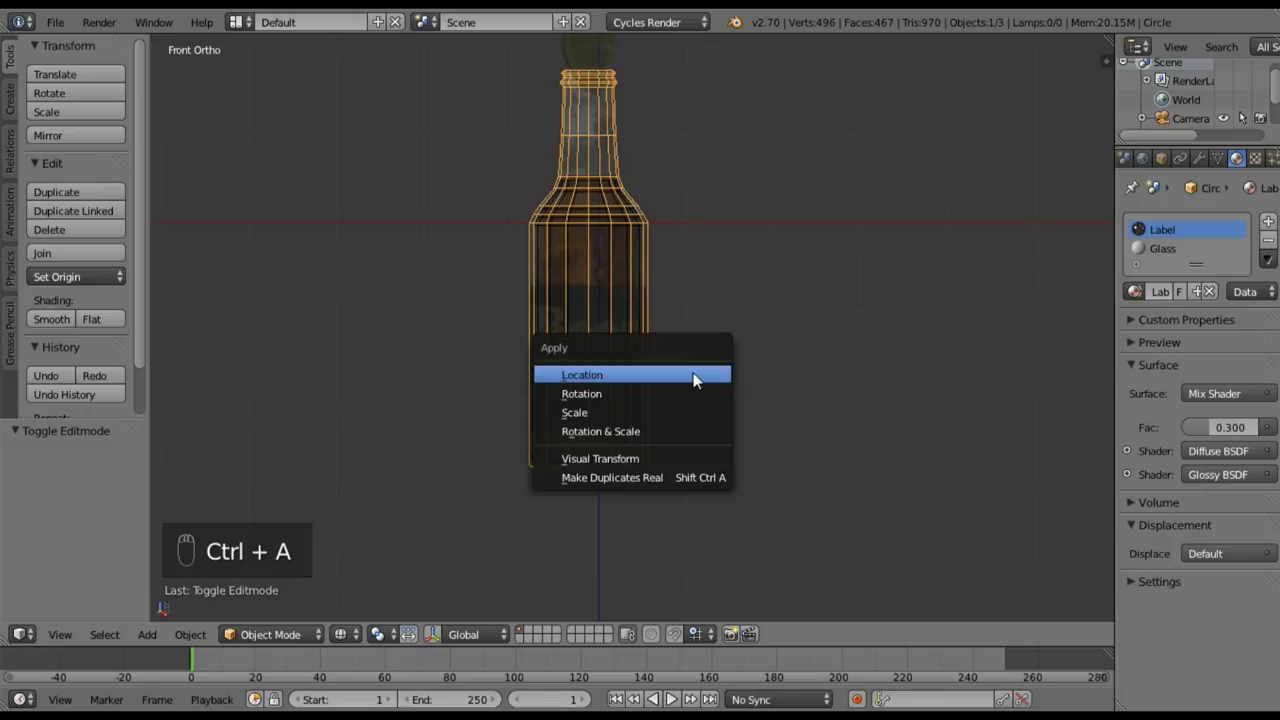
left_click(628, 412)
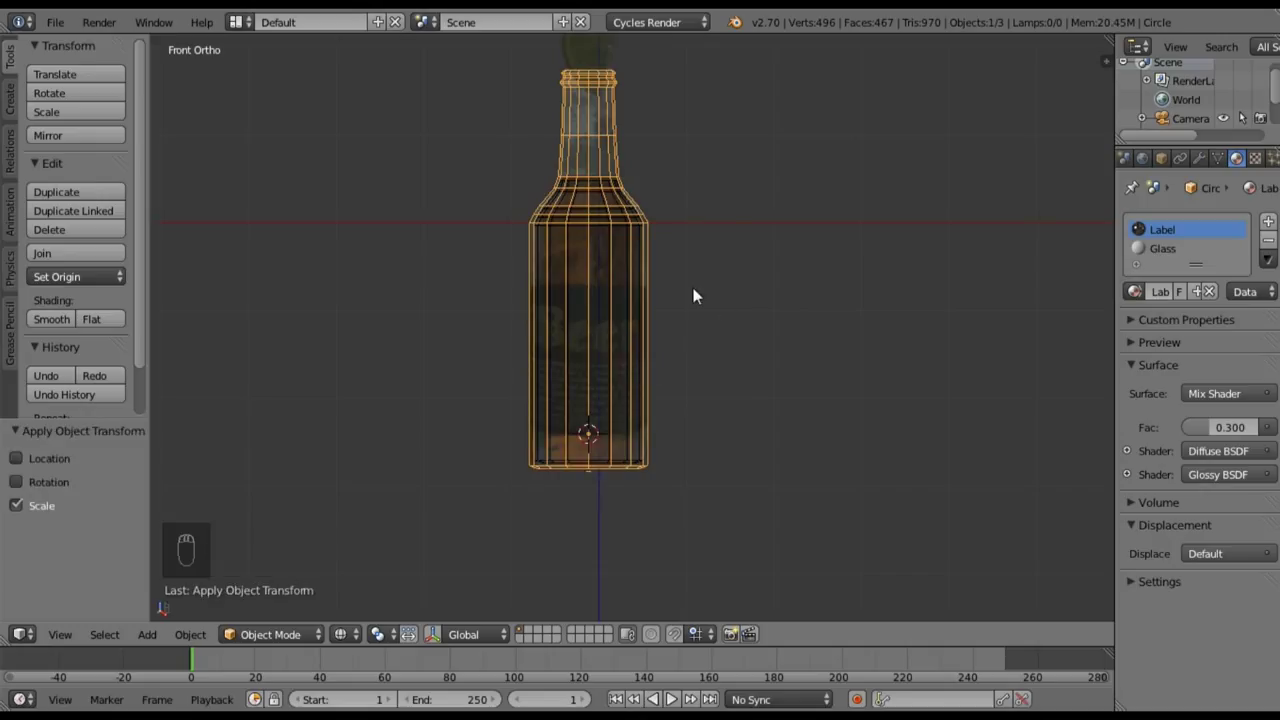
- Return to Edit Mode and unwrap the selected label faces with Cylinder Projection
key("Tab")
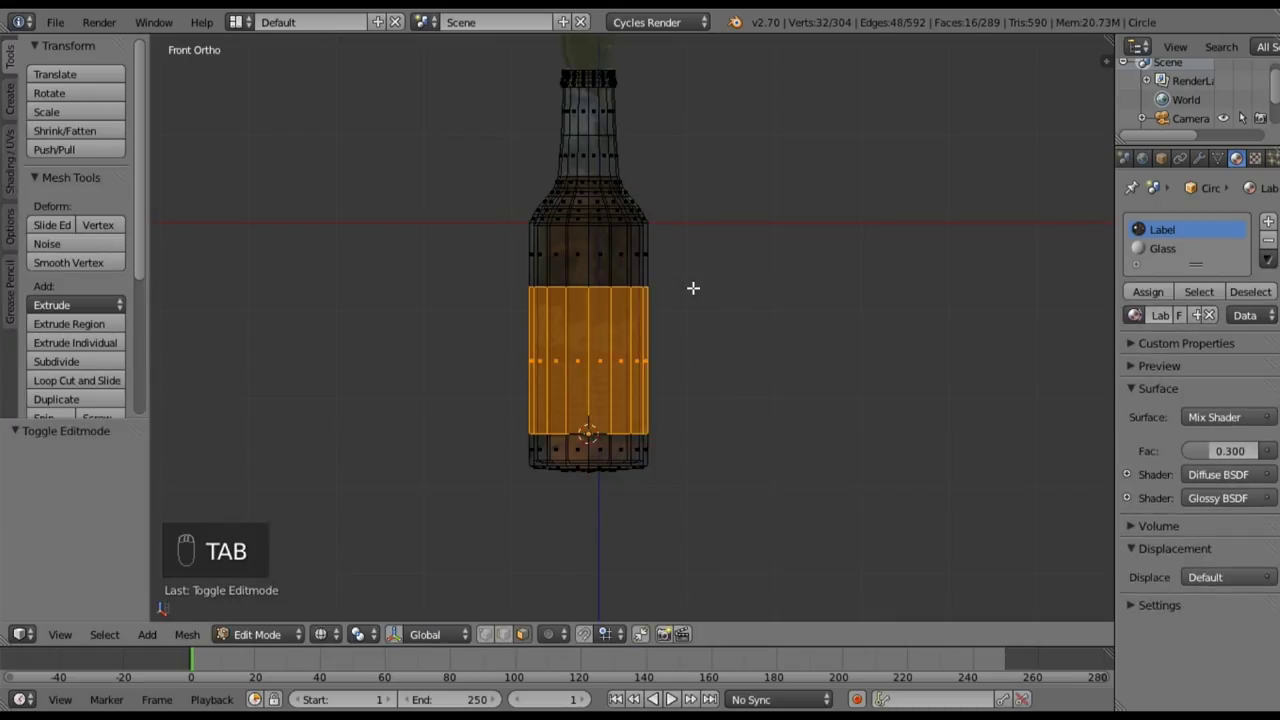
key("u")
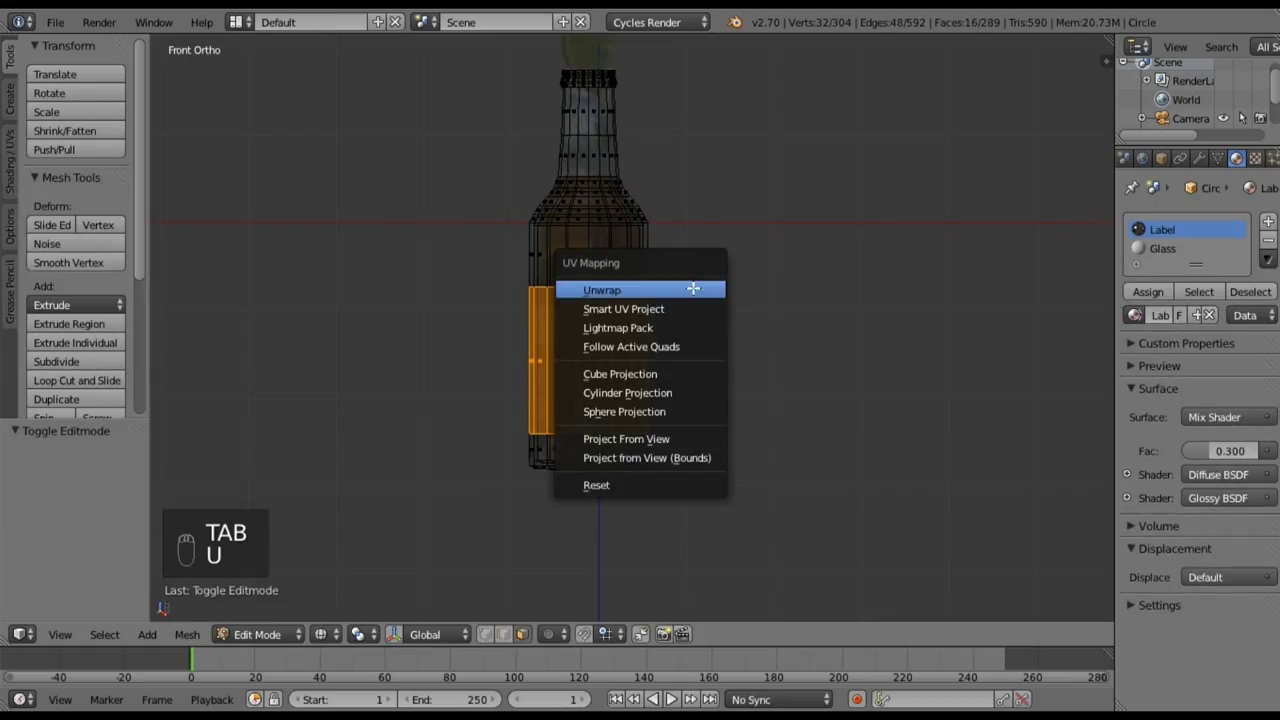
left_click(671, 393)
- Switch to the Compositing layout and move the label UVs over the Beer Label.jpg image
left_click(236, 22)
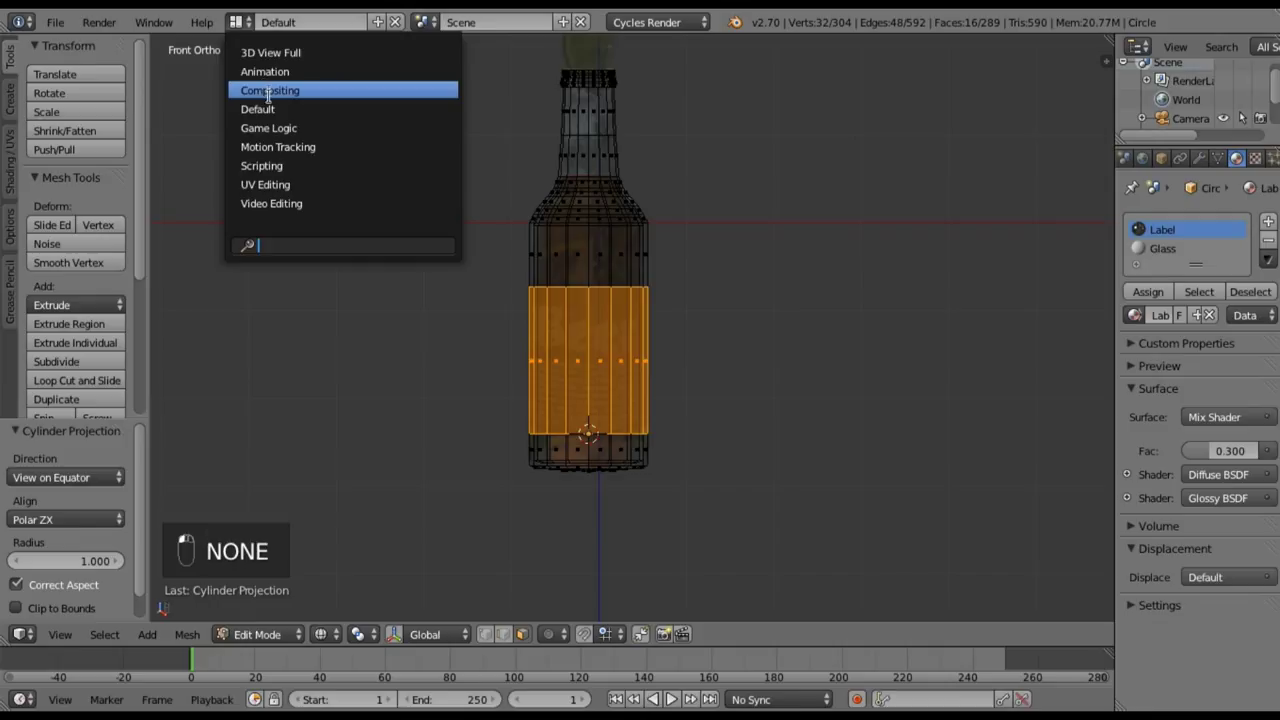
left_click(269, 92)
key("g")
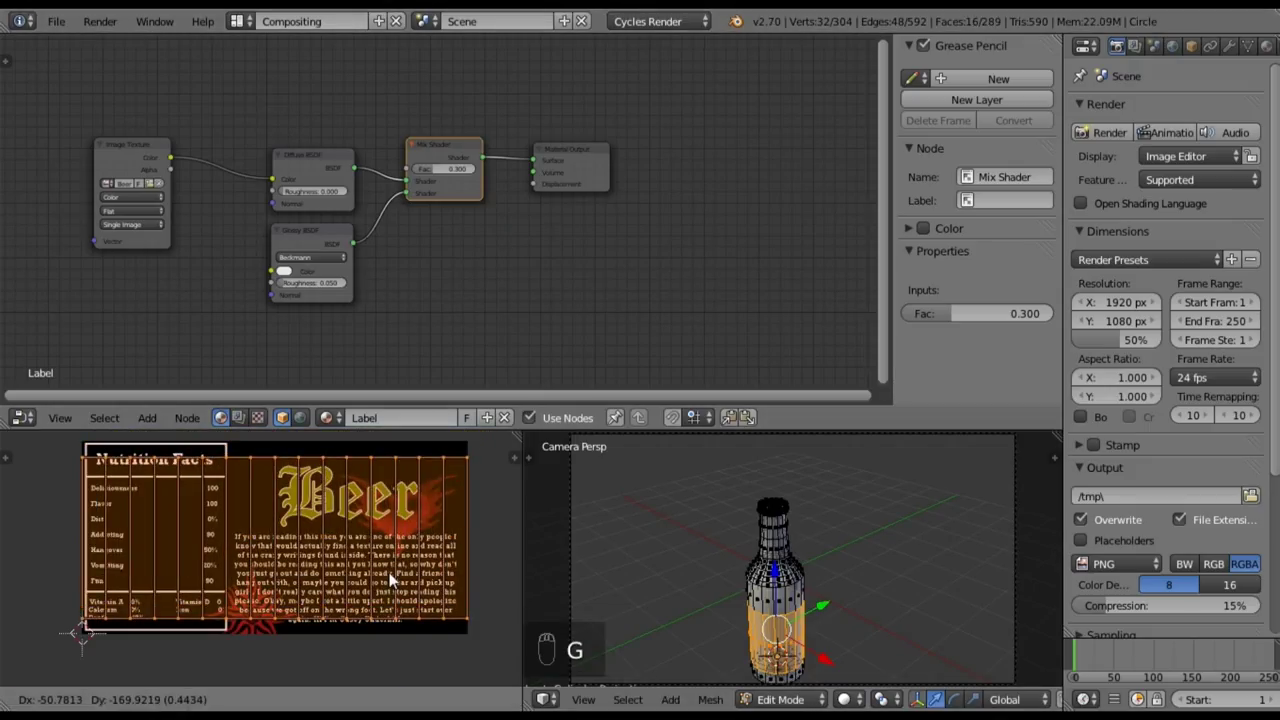
left_click(390, 578)
- Scale and reposition the label UVs along Y to span the image's full height, finishing with a scale of about 1.039
key("s")
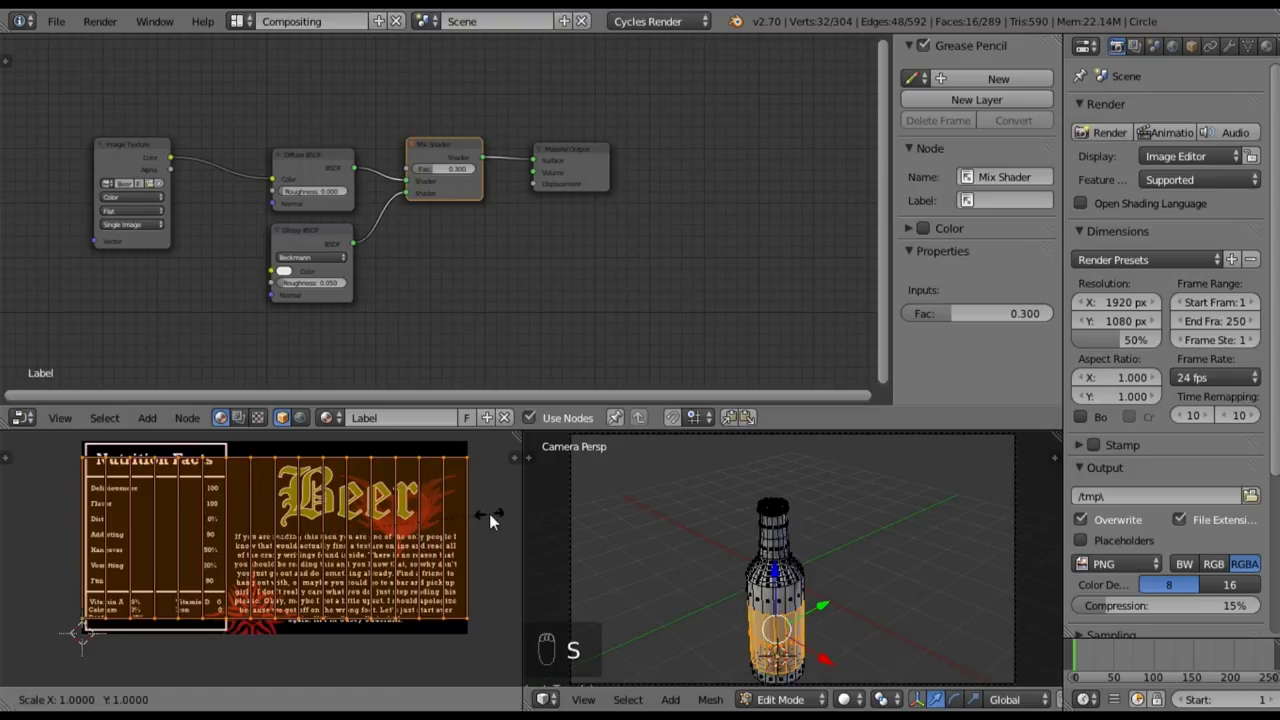
key("y")
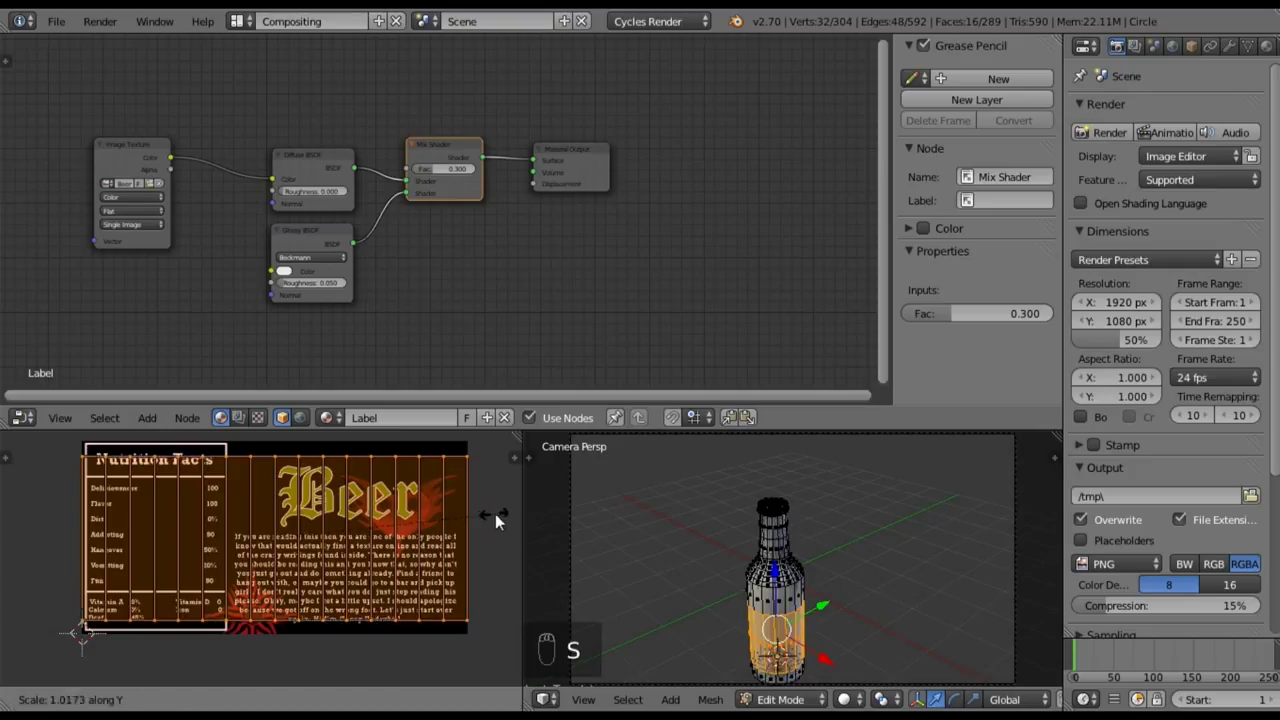
left_click(5, 517)
key("g")
key("y")
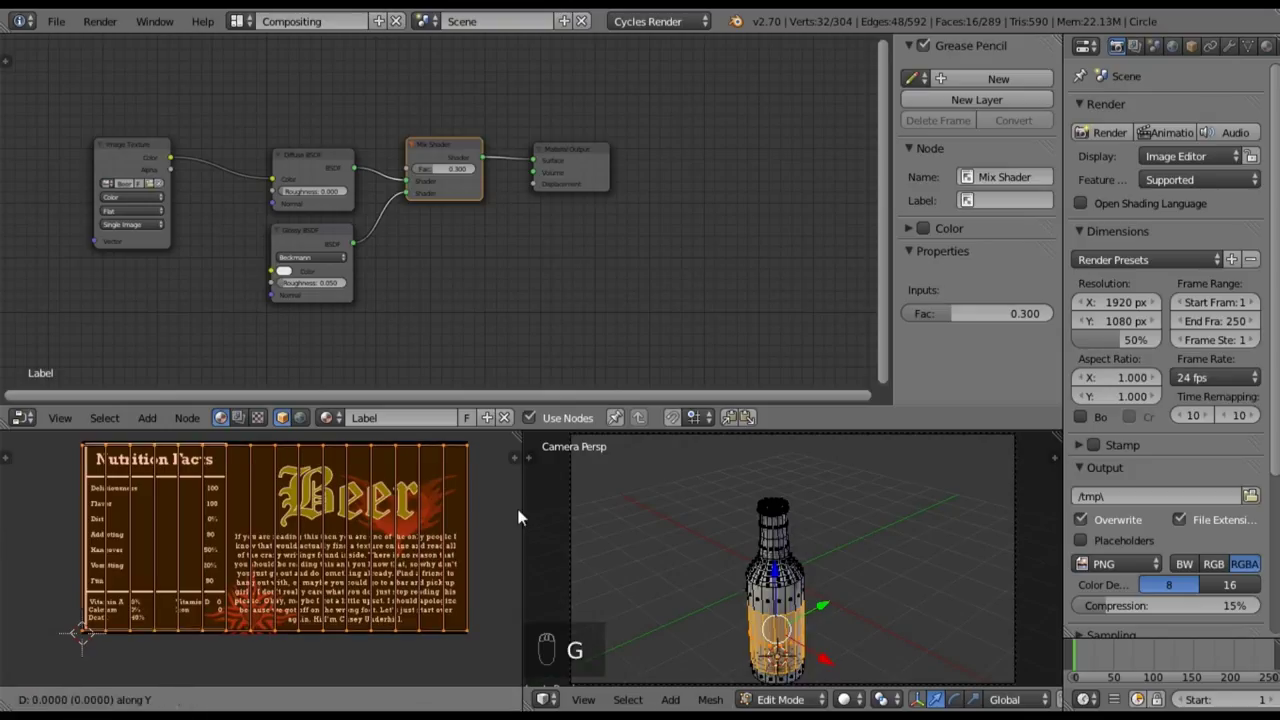
left_click(518, 515)
key("s")
key("y")
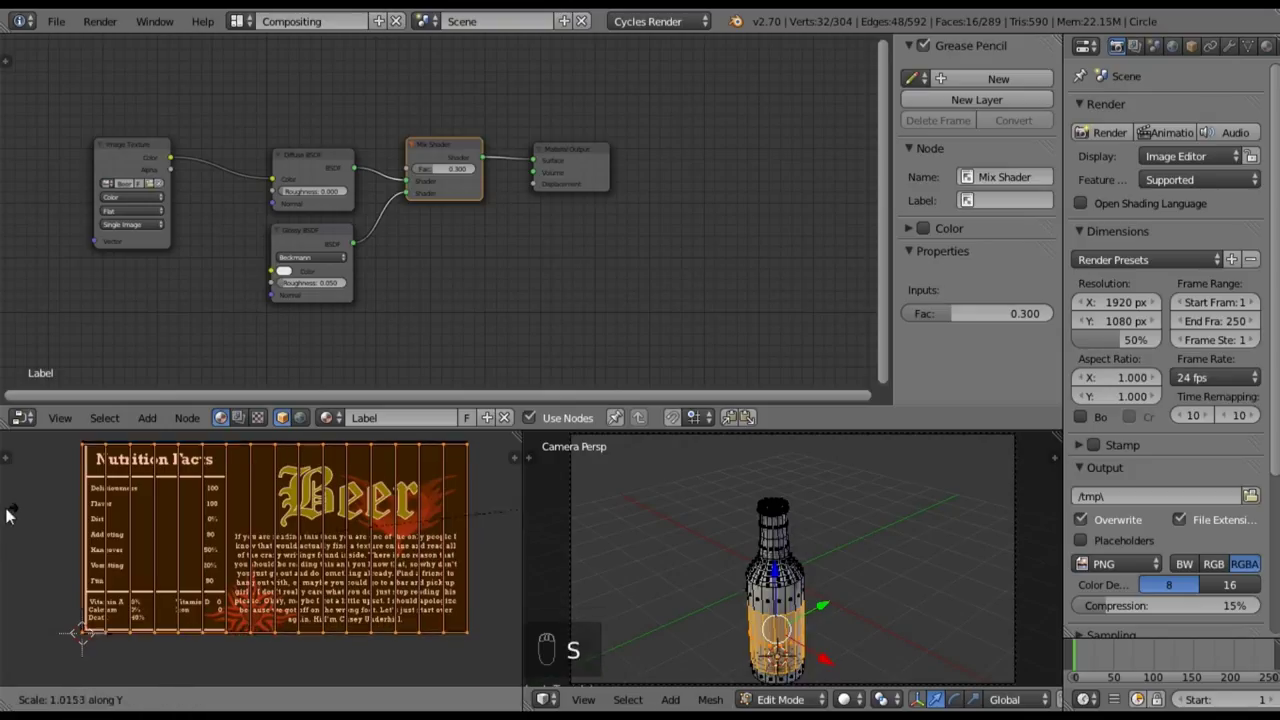
left_click(10, 516)
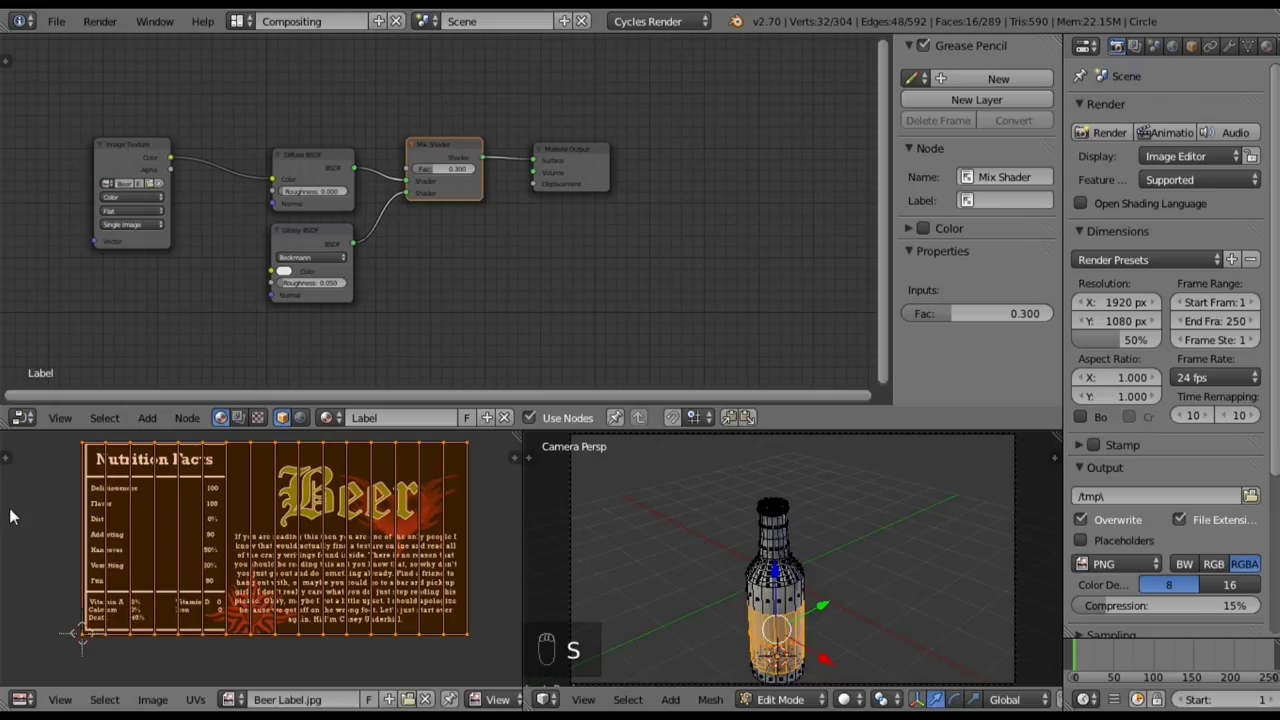
- Return to the Default layout, then leave Edit Mode and display the bottle in solid shading
left_click(236, 21)
left_click(270, 108)
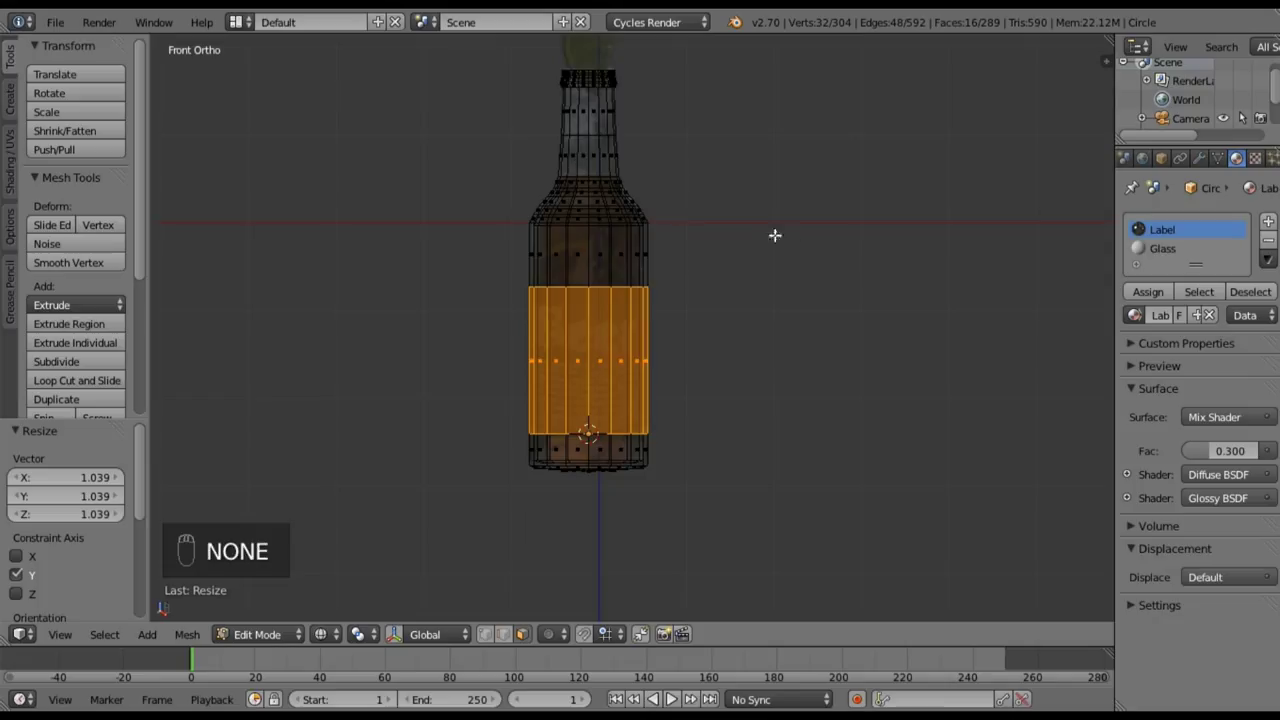
middle_click_drag(754, 230, 736, 255, "shift")
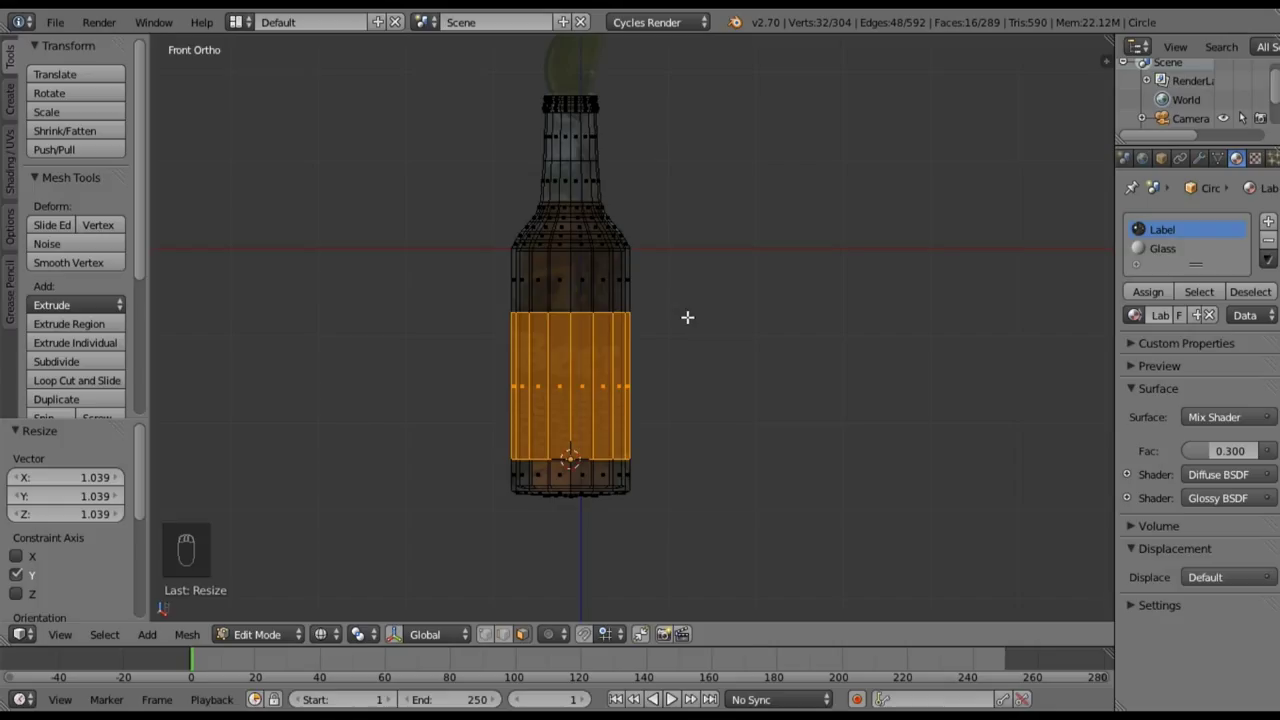
key("Tab")
key("z")
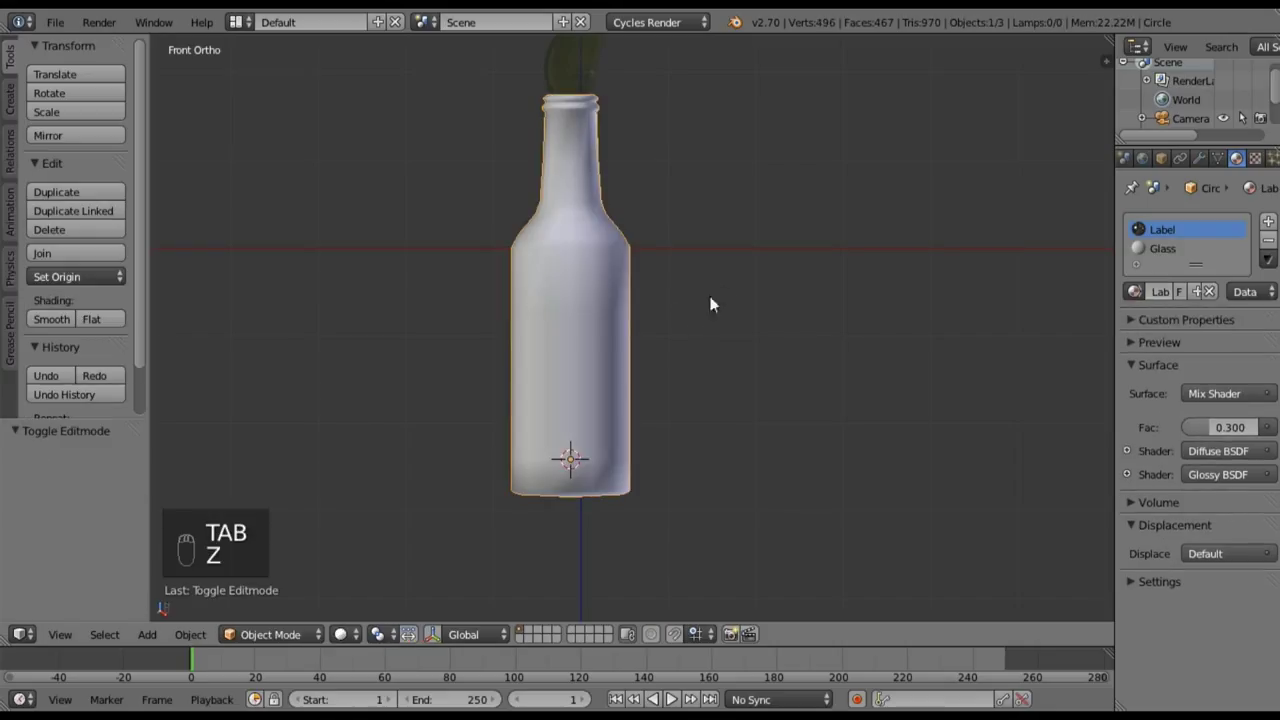
- Open the Glass material's nodes in the Compositing layout and delete its Diffuse BSDF node
left_click(1149, 248)
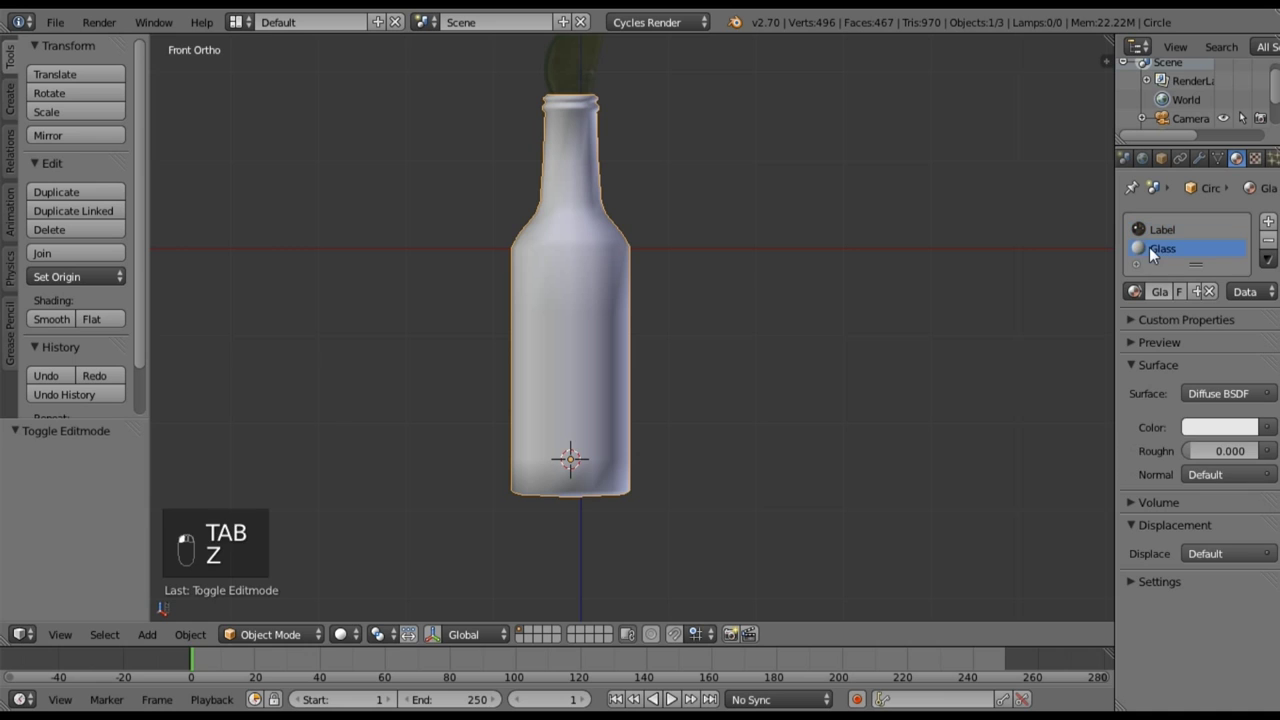
left_click(250, 24)
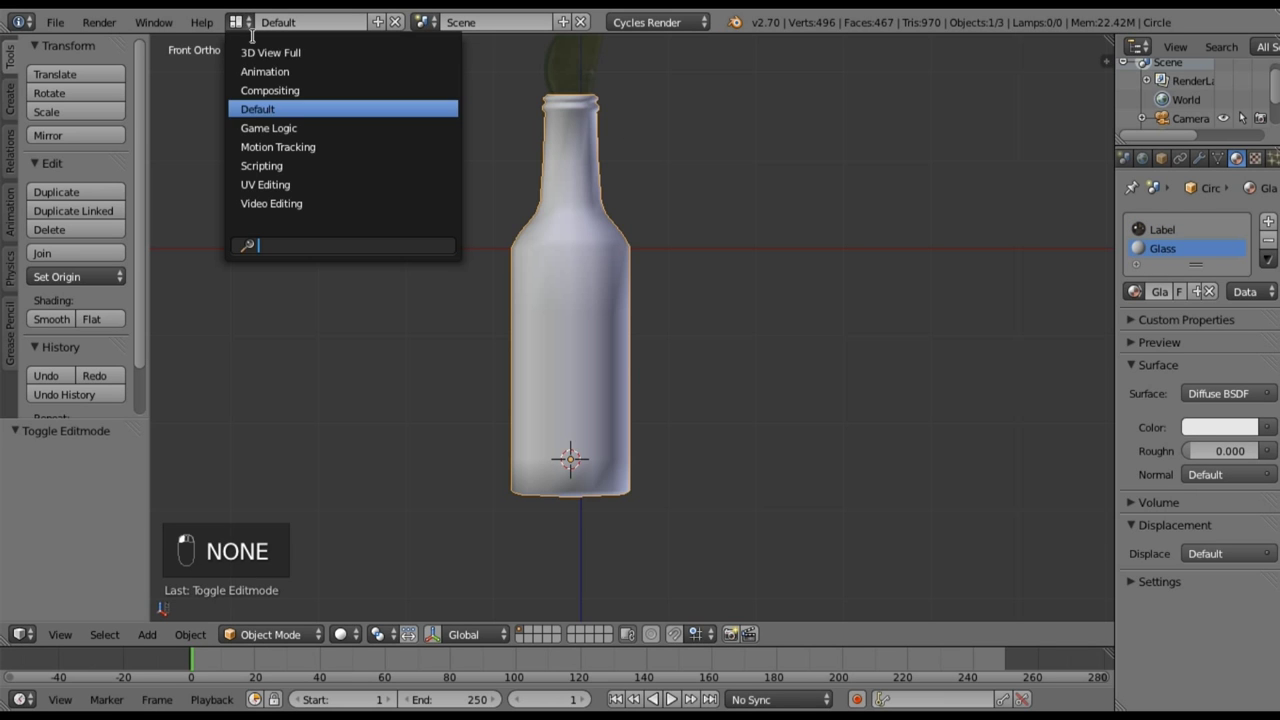
left_click(270, 91)
middle_click_drag(263, 297, 467, 315)
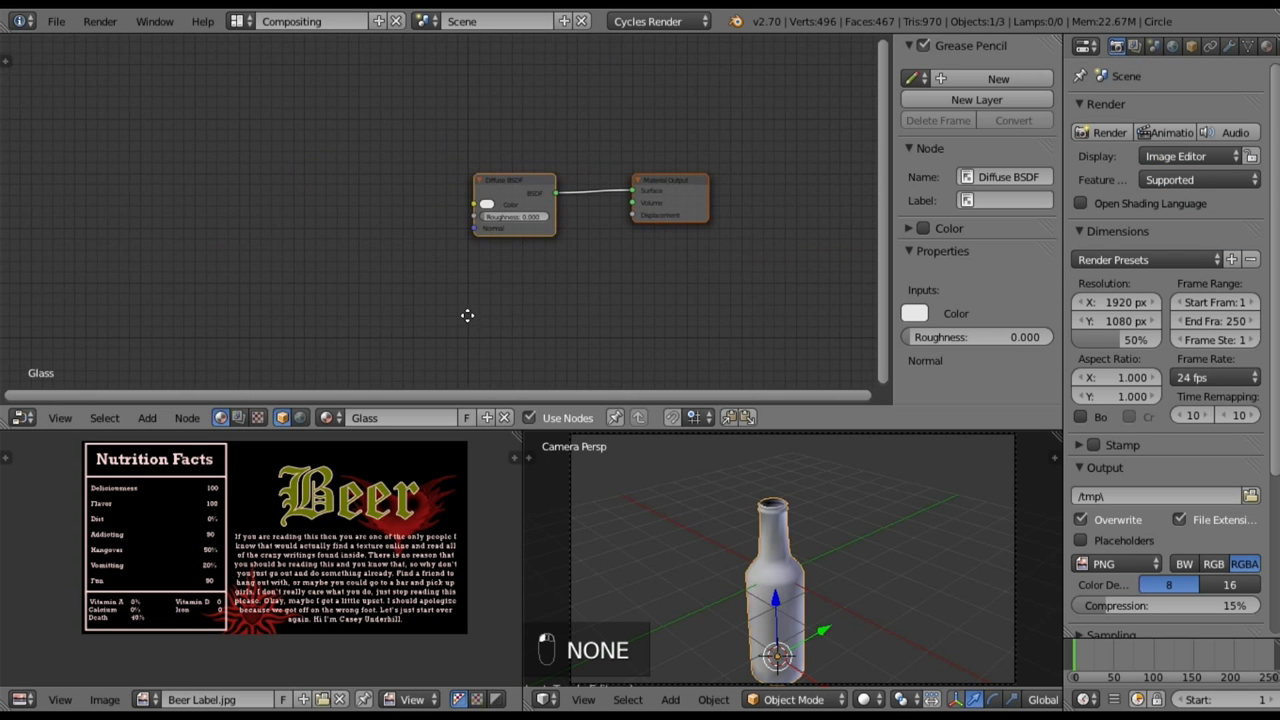
left_click(503, 186)
key("x")
- Add a Glass BSDF node and connect its BSDF output to the Material Output's Surface input
left_click(150, 418)
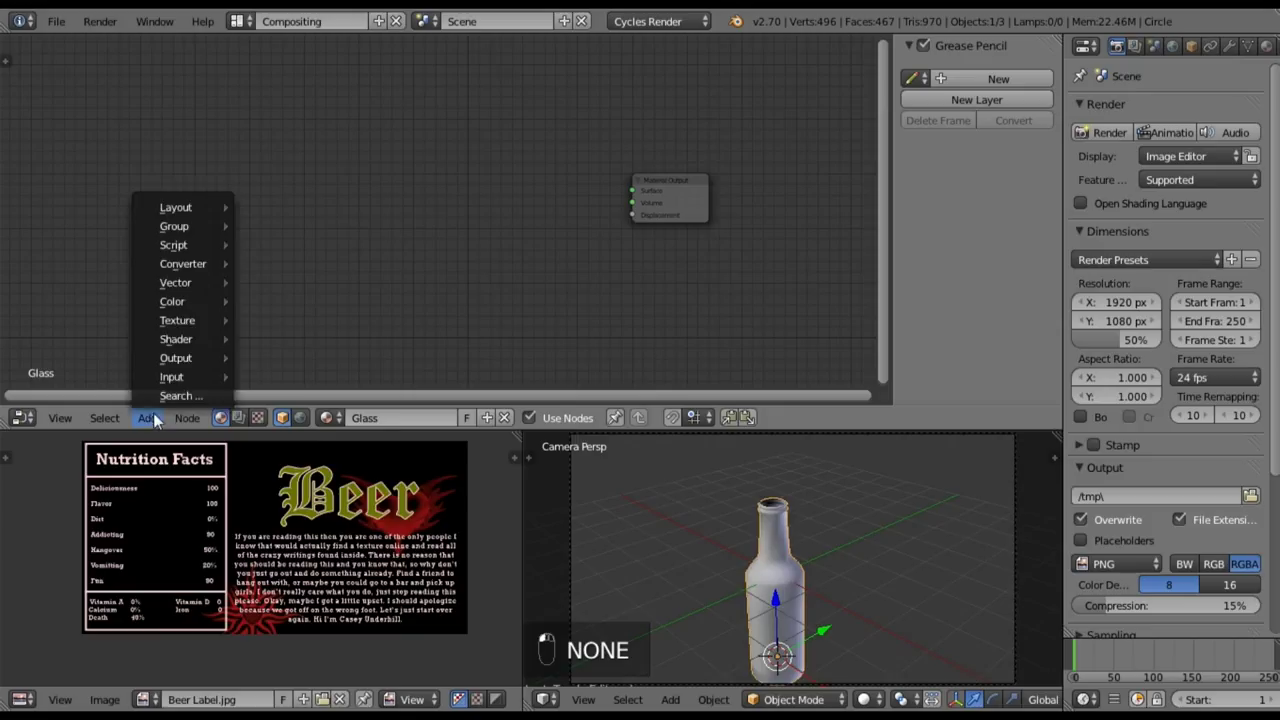
mouse_move(186, 348)
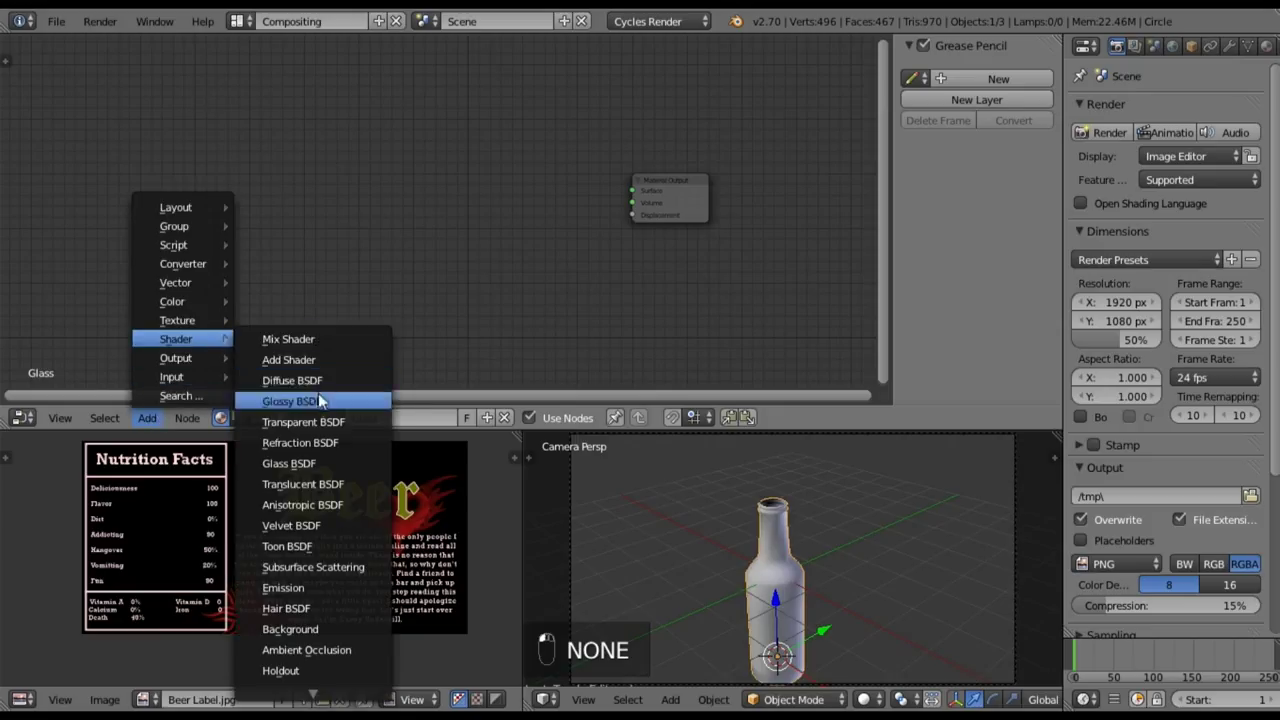
left_click(303, 459)
left_click(541, 188)
left_click_drag(541, 188, 583, 197)
left_click_drag(507, 173, 450, 170)
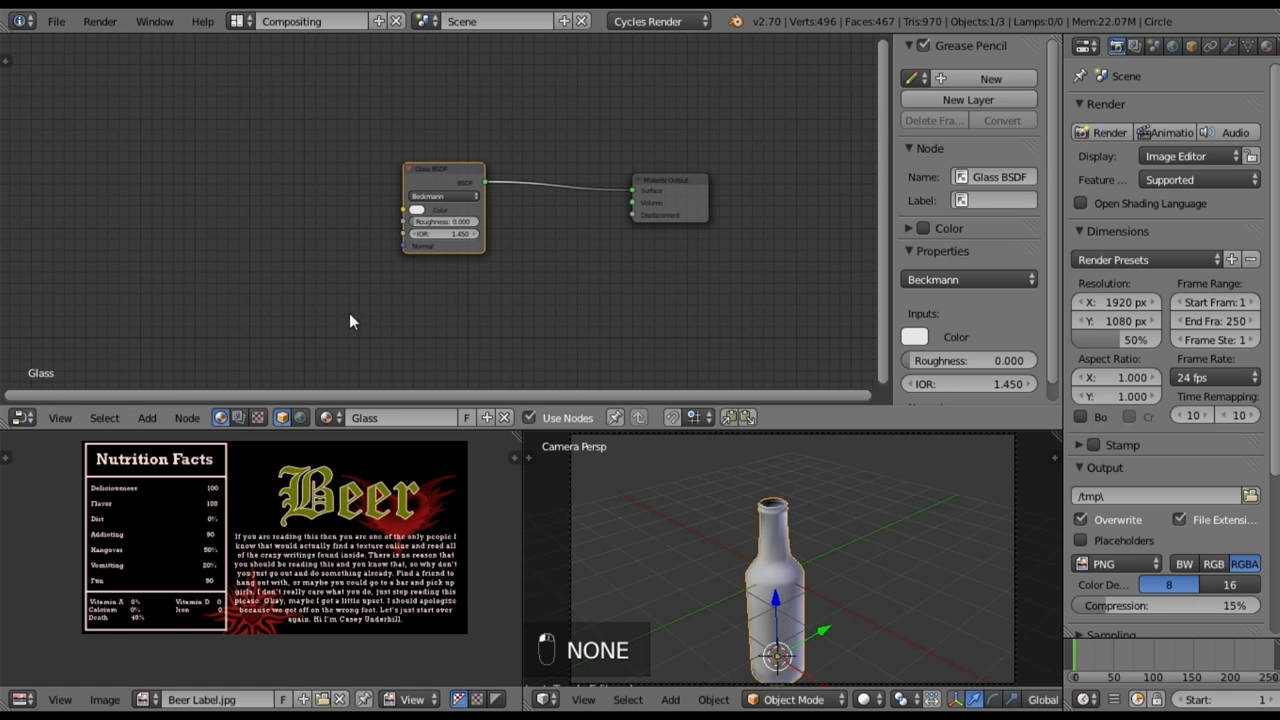
- Add a Transparent BSDF node and align it directly below the Glass BSDF, leaving room before the Material Output
middle_click_drag(426, 315, 348, 286)
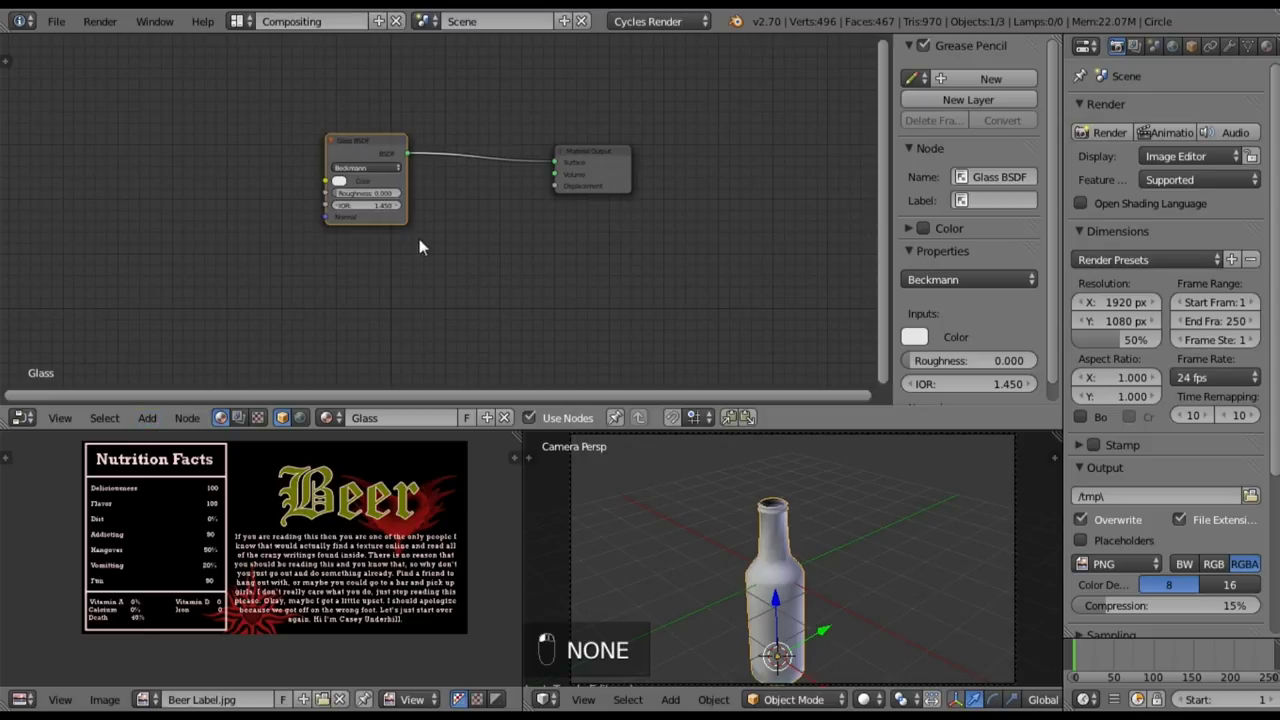
middle_click_drag(311, 256, 406, 277)
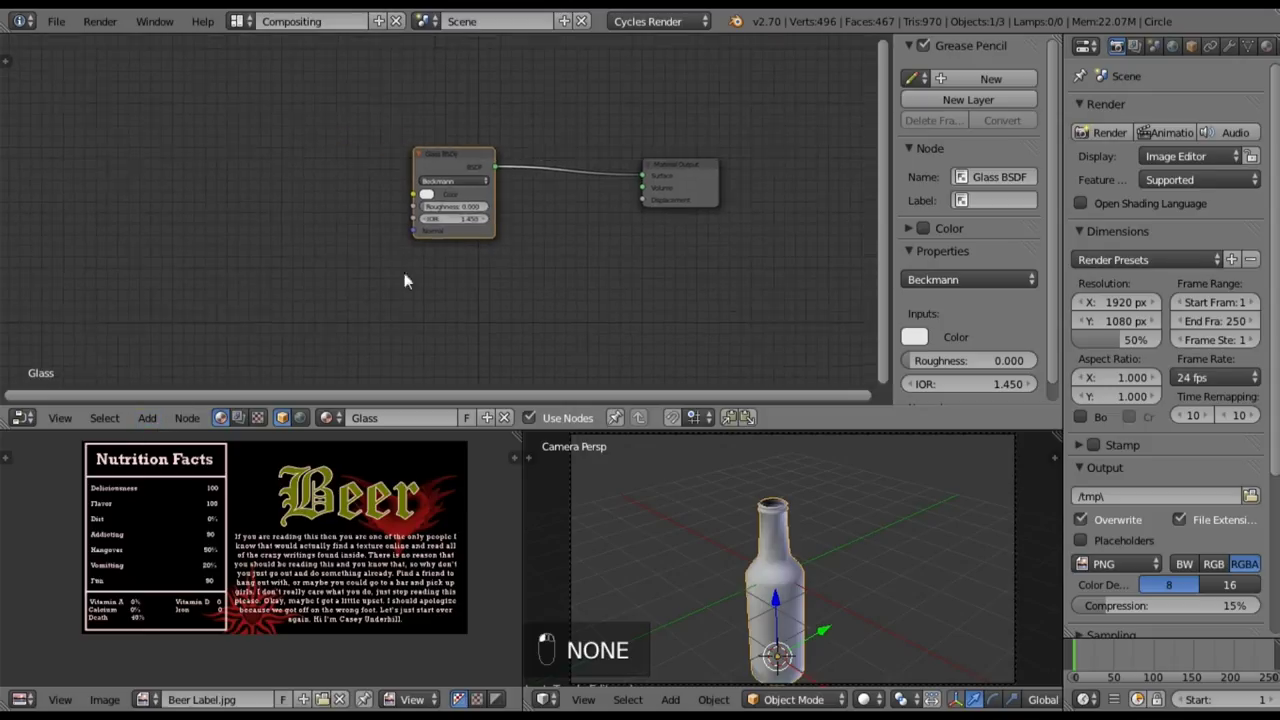
left_click(150, 418)
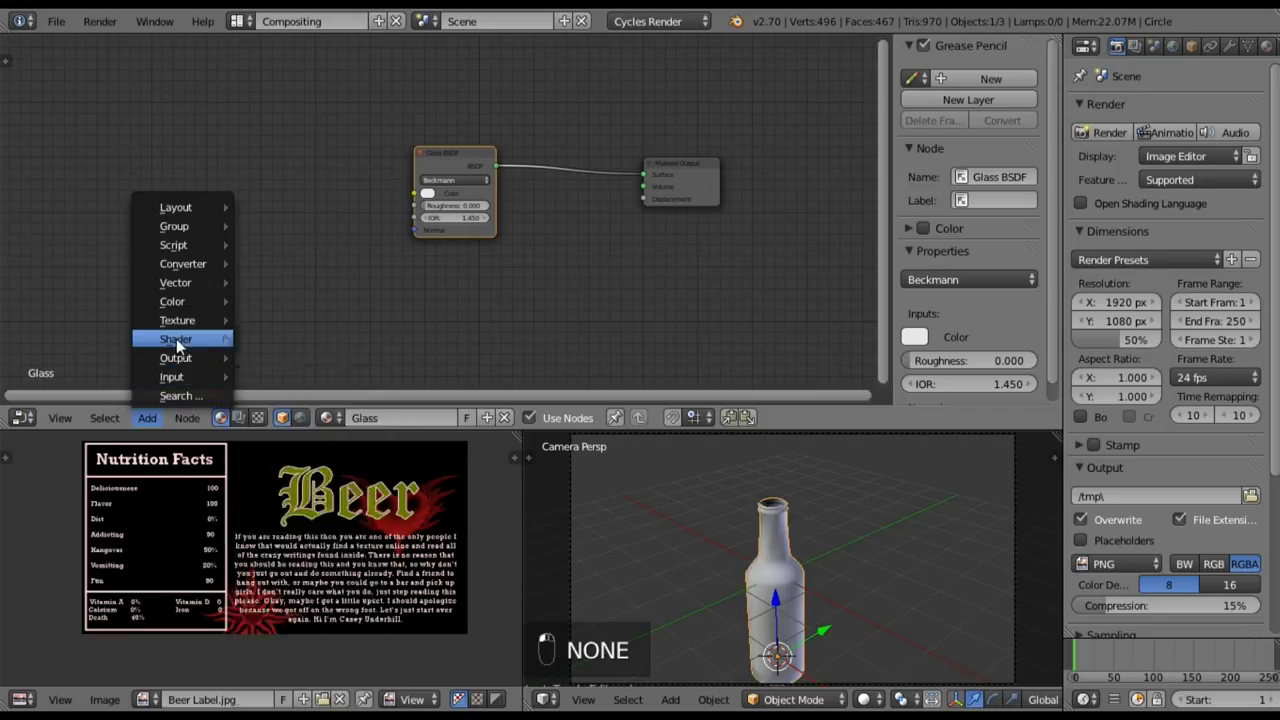
mouse_move(238, 343)
left_click(320, 421)
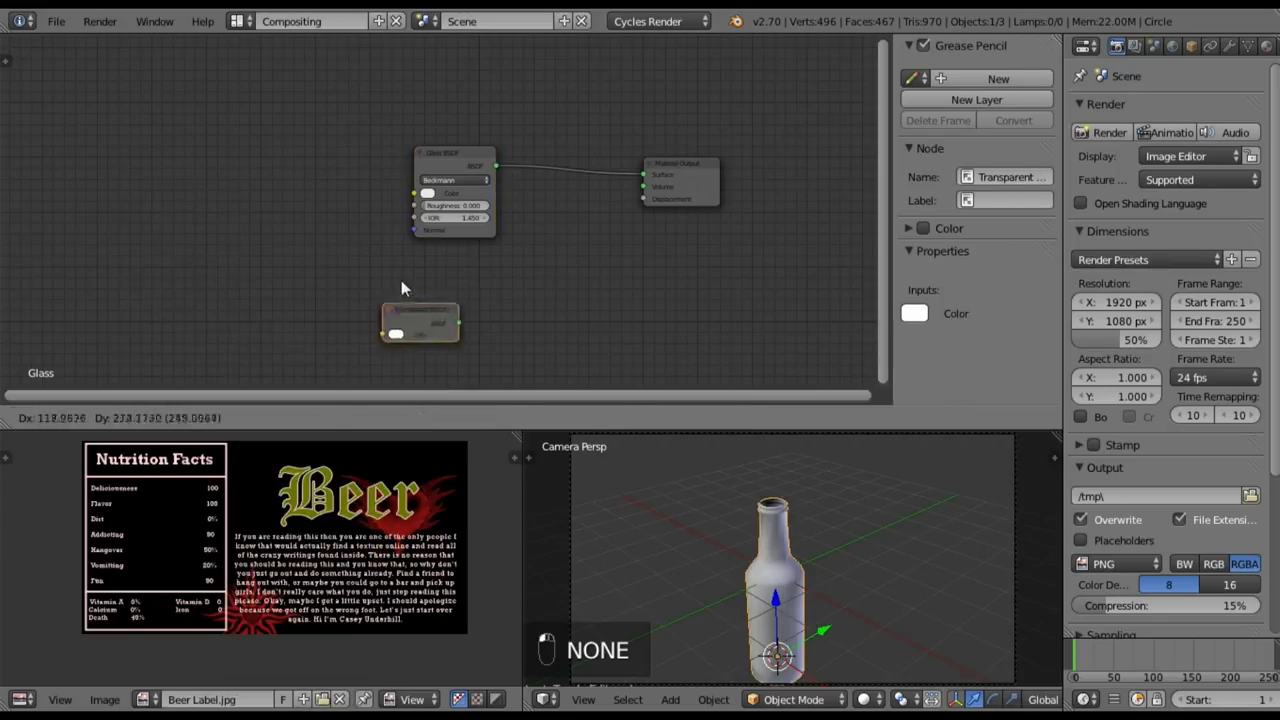
left_click(414, 268)
left_click_drag(452, 157, 400, 161)
left_click_drag(433, 263, 383, 262)
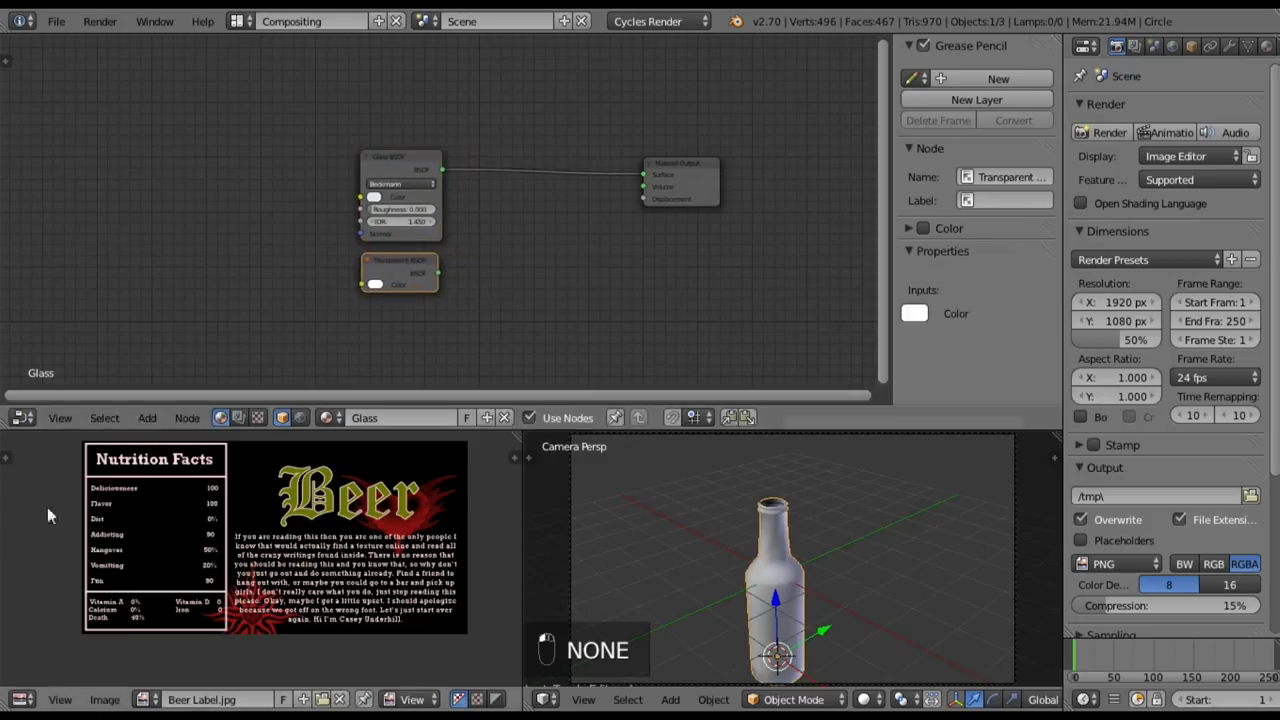
- Insert a Mix Shader between the Glass BSDF and Material Output, and connect the Transparent BSDF to its second shader input
left_click(143, 418)
mouse_move(185, 340)
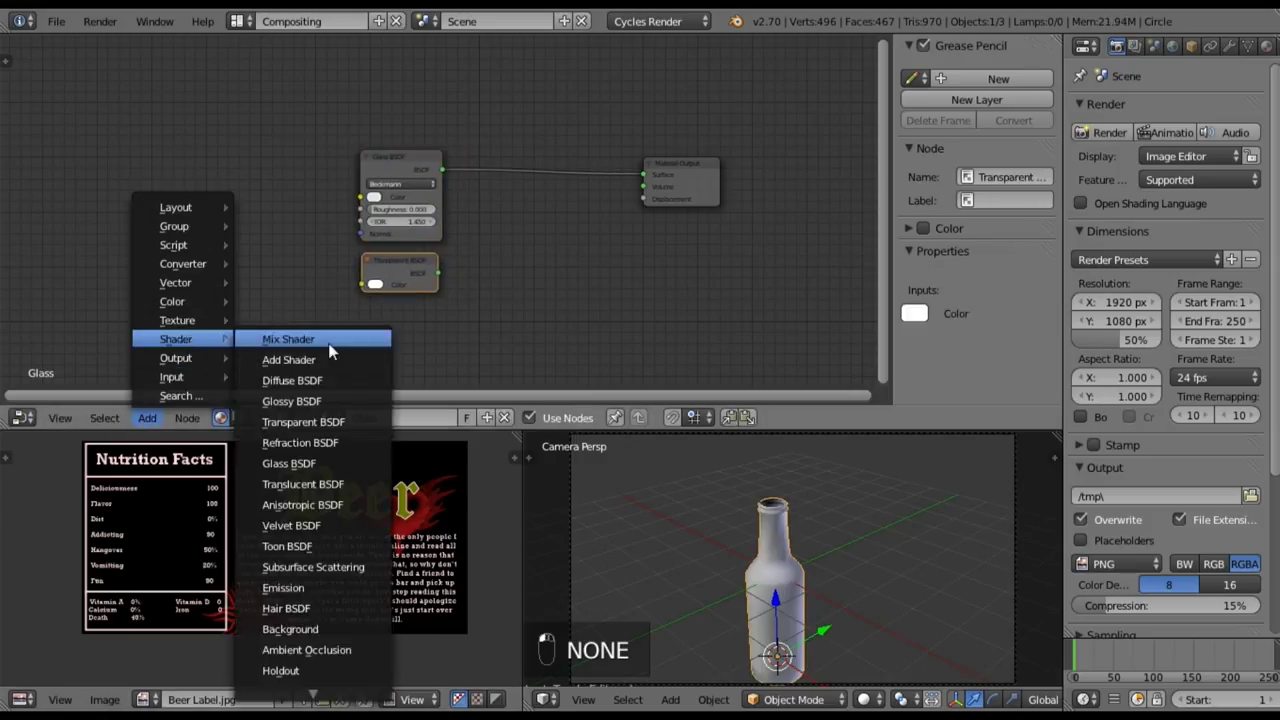
left_click(328, 343)
left_click(505, 155)
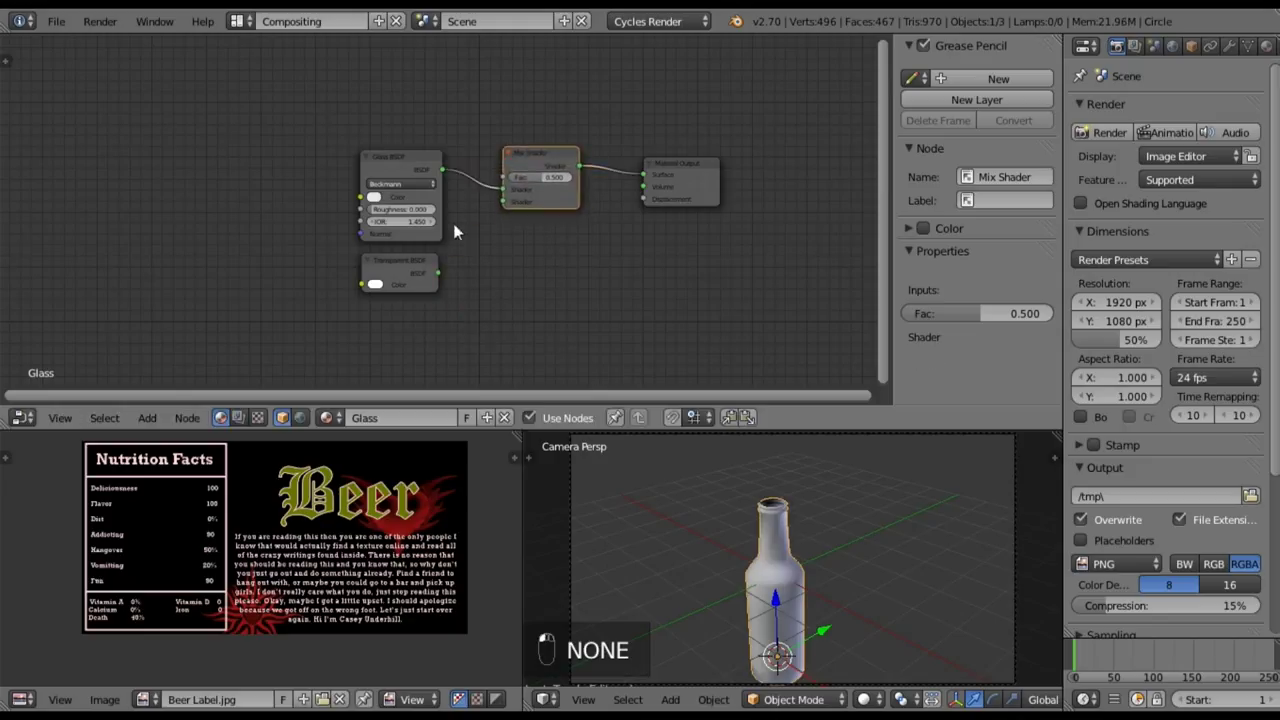
key("g")
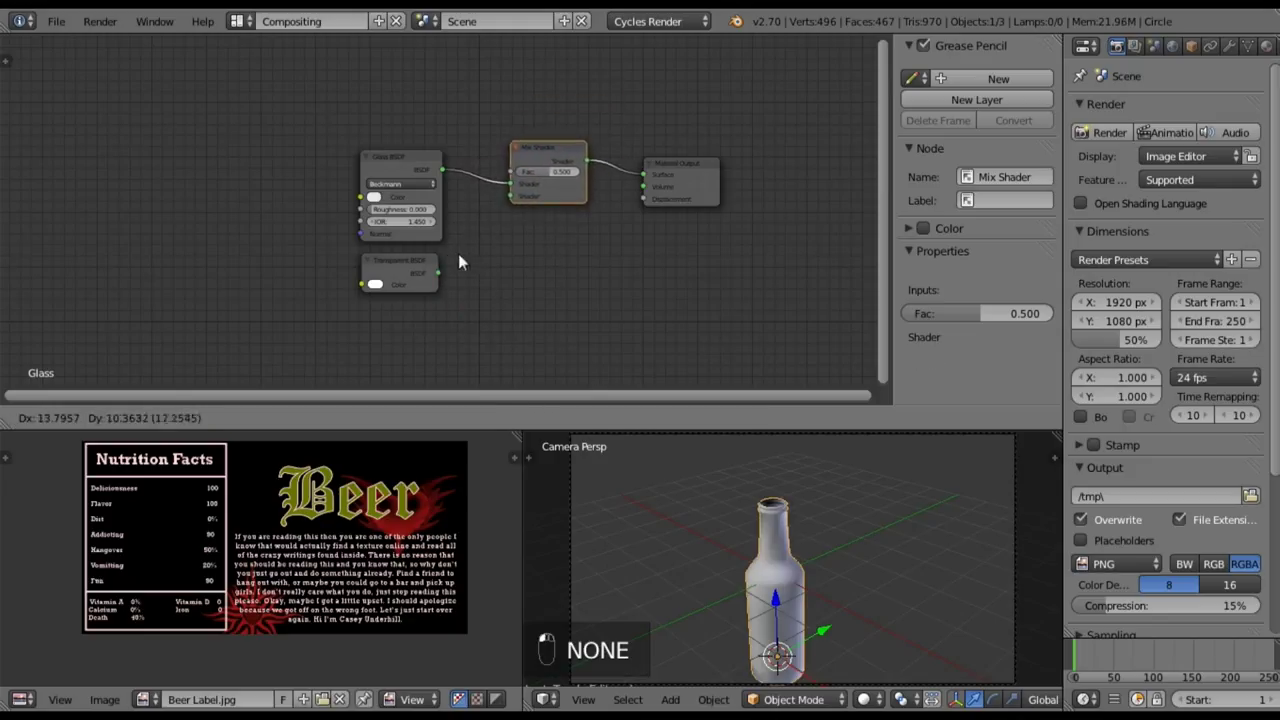
left_click(447, 269)
left_click_drag(437, 274, 467, 248)
left_click_drag(506, 207, 506, 196)
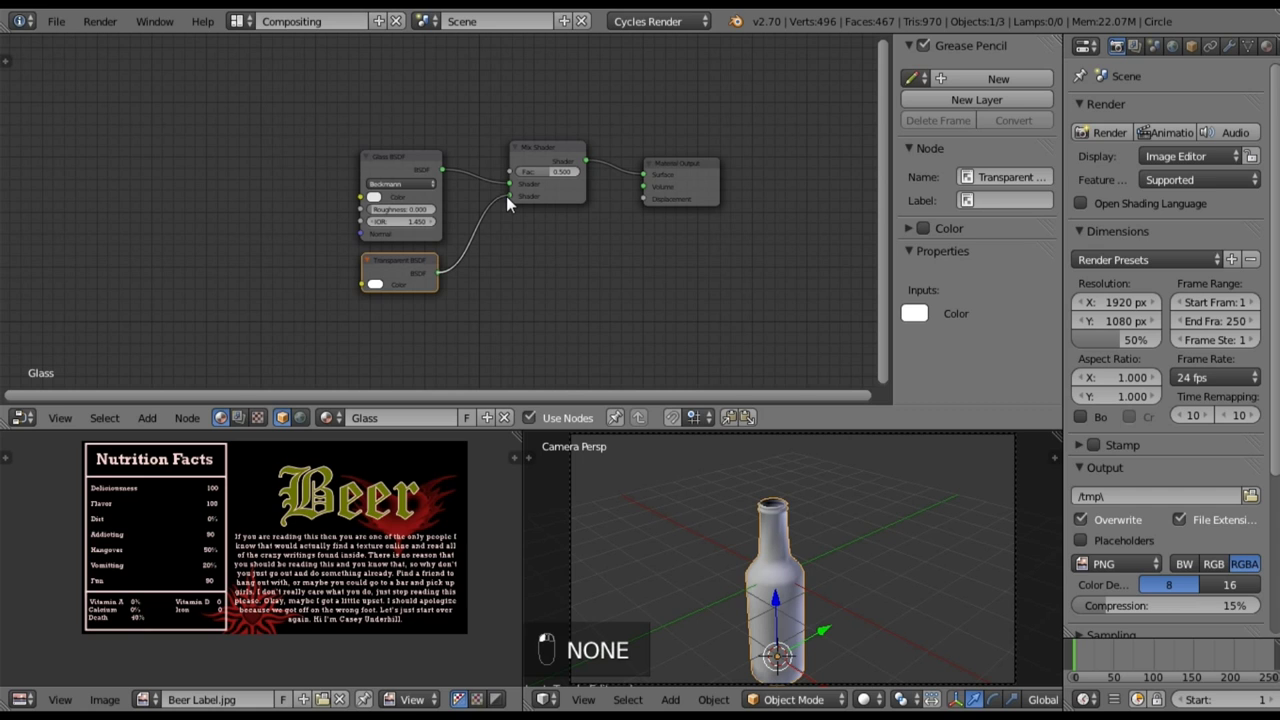
- Place an Add Shader above the other nodes and duplicate it, with the copy feeding the original's first shader input
middle_click_drag(476, 129, 537, 233)
left_click(147, 418)
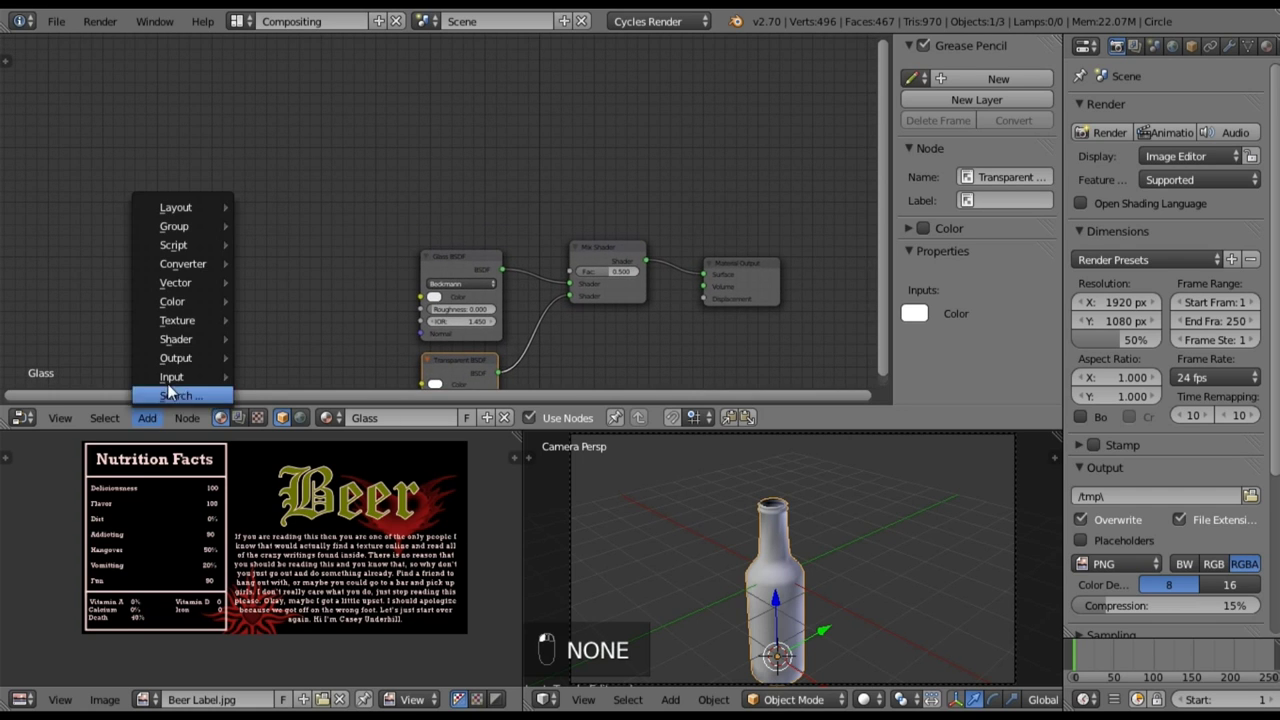
mouse_move(180, 339)
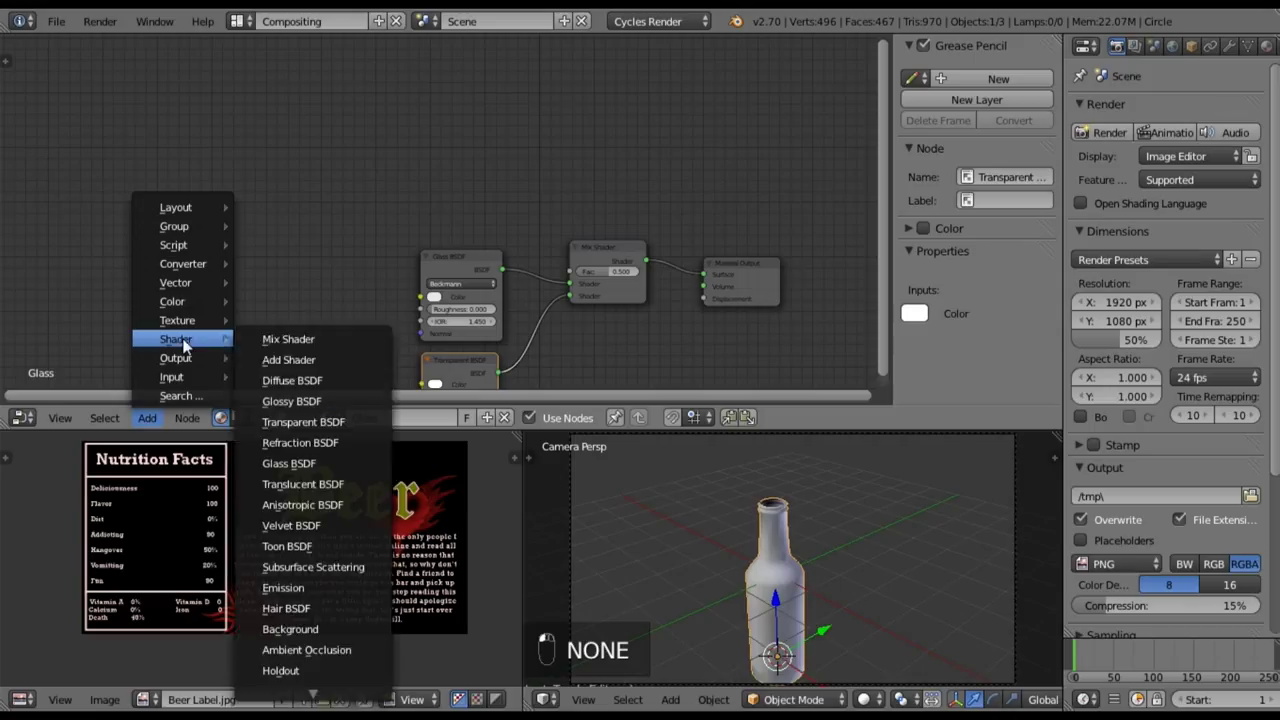
left_click(288, 359)
left_click(514, 141)
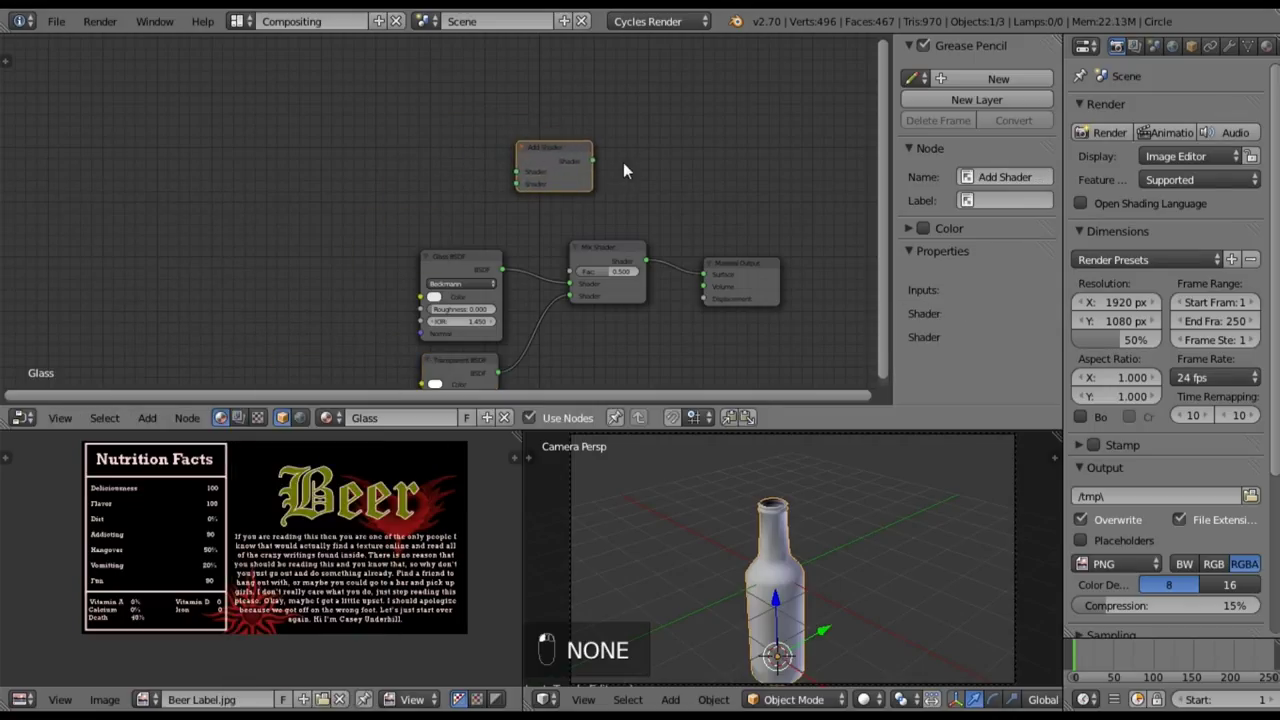
key("shift+d")
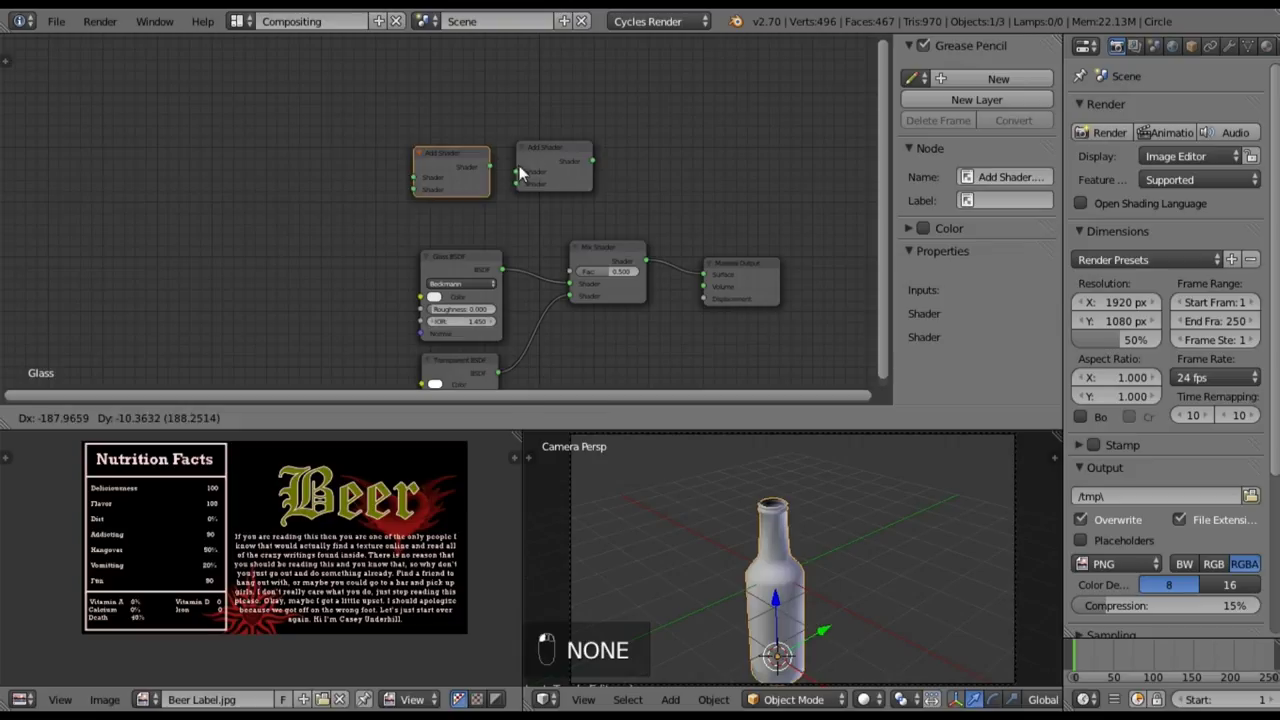
left_click(515, 170)
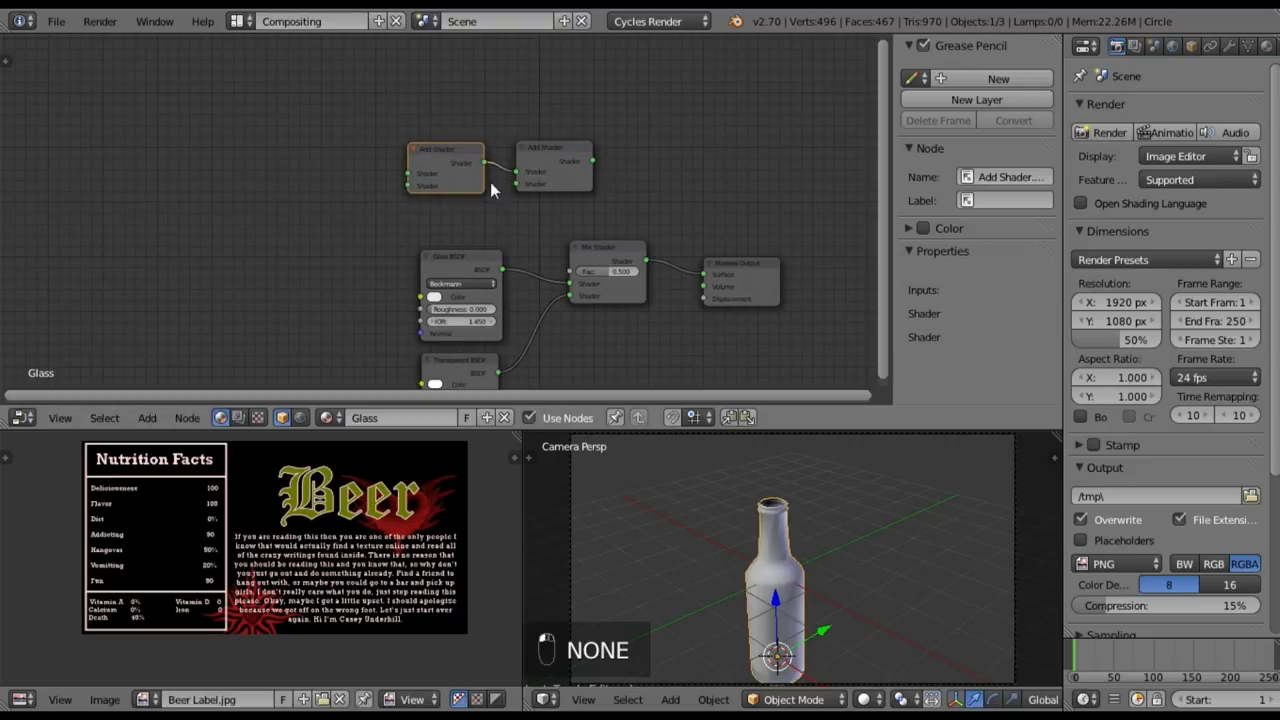
- Add a Light Path input node ahead of the two Add Shader nodes
left_click(148, 419)
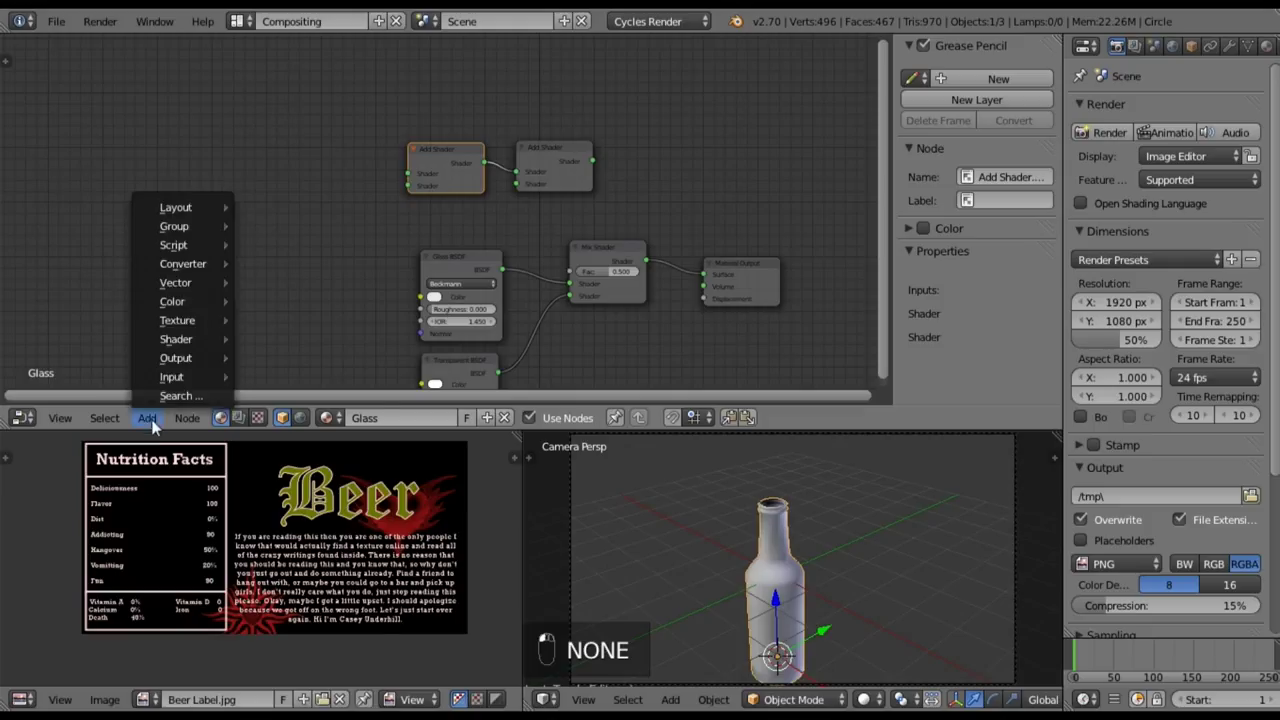
mouse_move(190, 380)
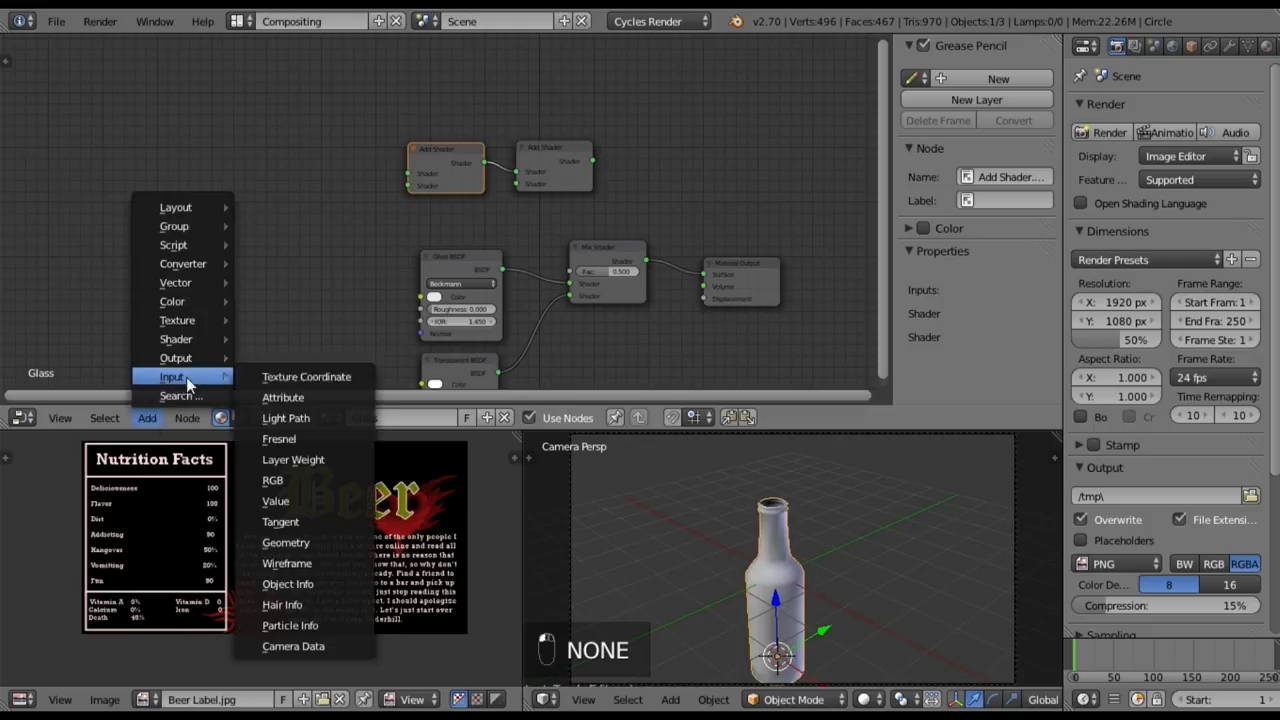
left_click(285, 418)
left_click(240, 93)
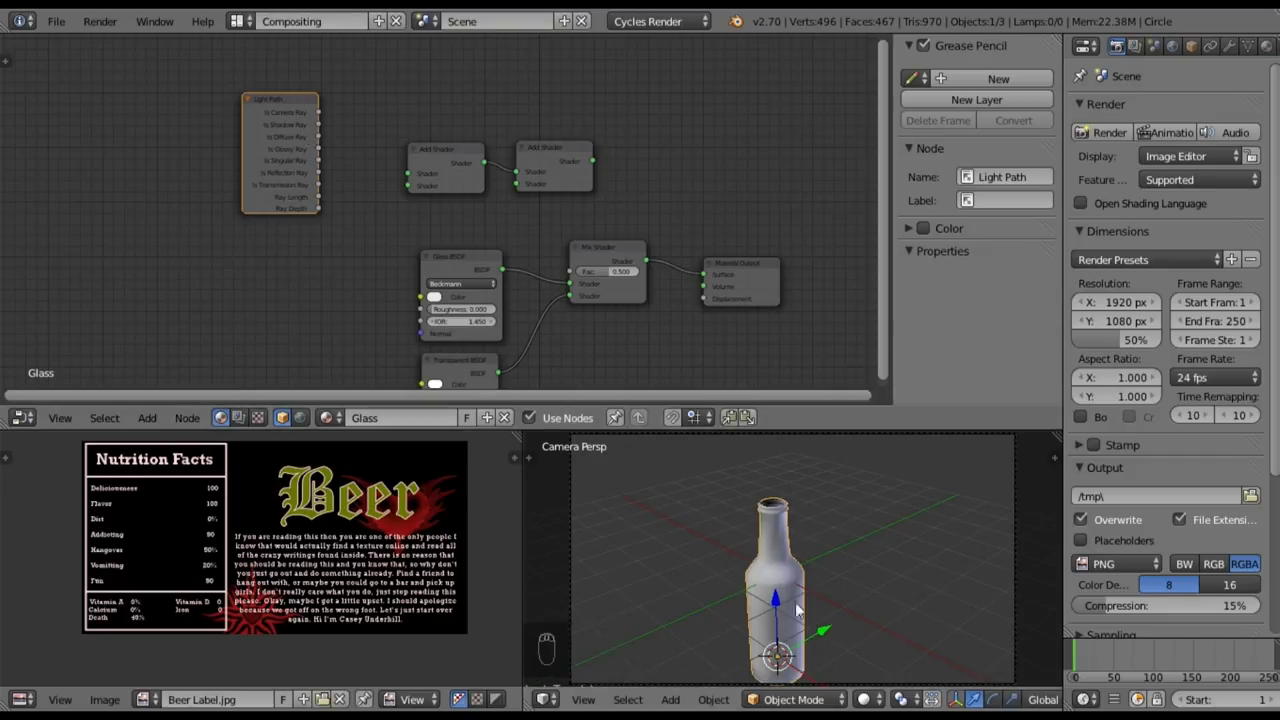
- Connect Is Shadow Ray and Is Diffuse Ray to the first Add Shader, and Is Glossy Ray to the second one's free input
scroll(310, 140, "up", 1)
middle_click_drag(311, 124, 360, 217)
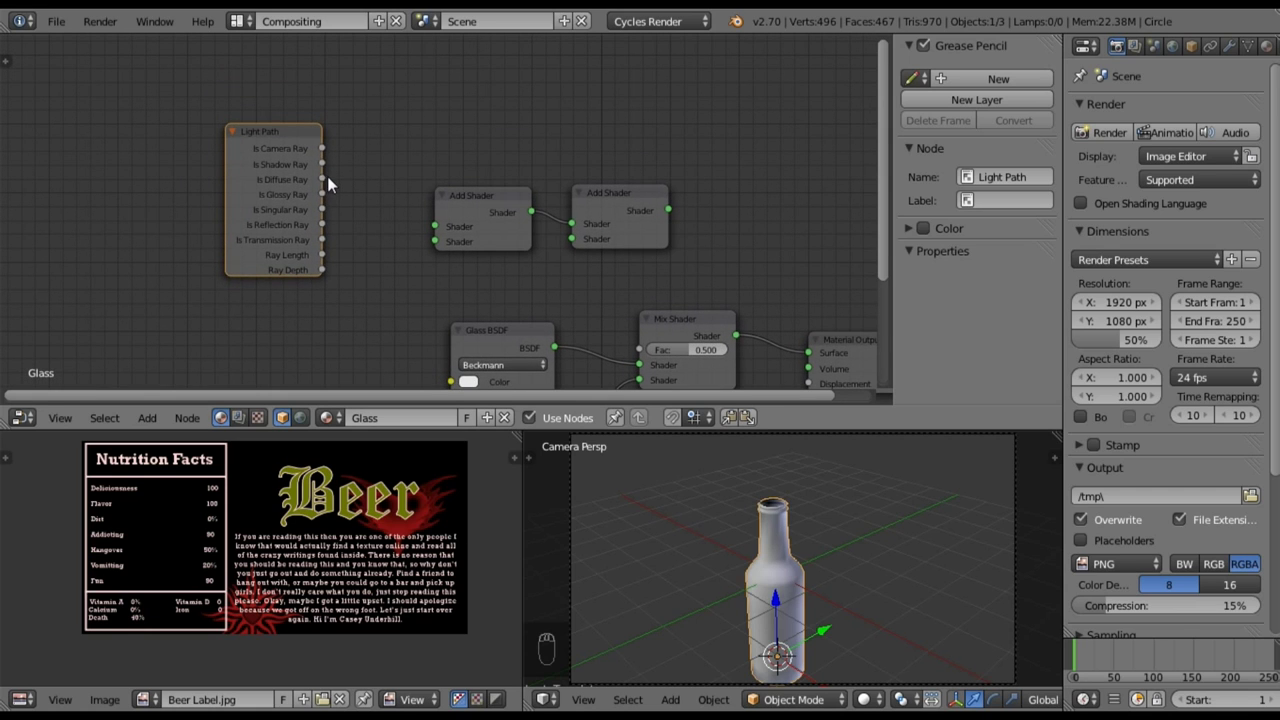
left_click_drag(322, 164, 435, 227)
left_click_drag(404, 236, 434, 241)
left_click_drag(401, 237, 569, 240)
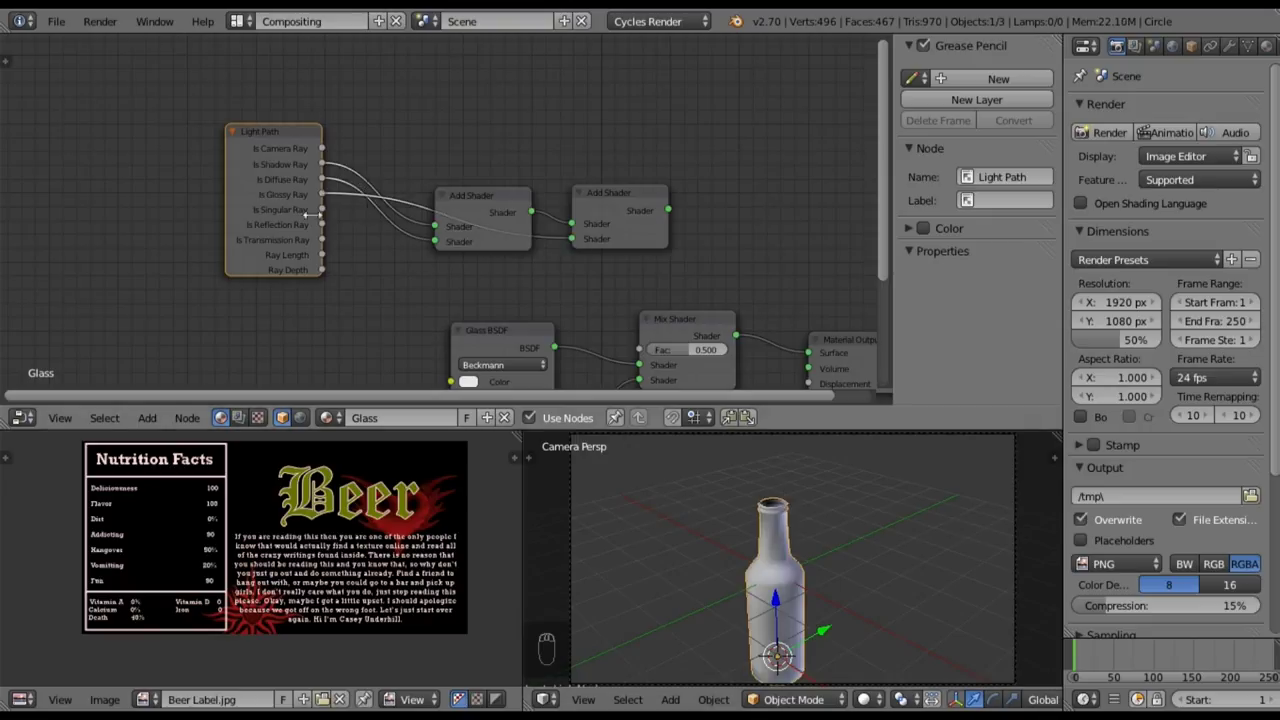
- Spread the two Add Shader nodes apart and connect the second one's output to the Mix Shader's Fac input
left_click_drag(321, 210, 309, 214)
middle_click_drag(374, 173, 246, 144)
middle_click_drag(344, 258, 337, 200)
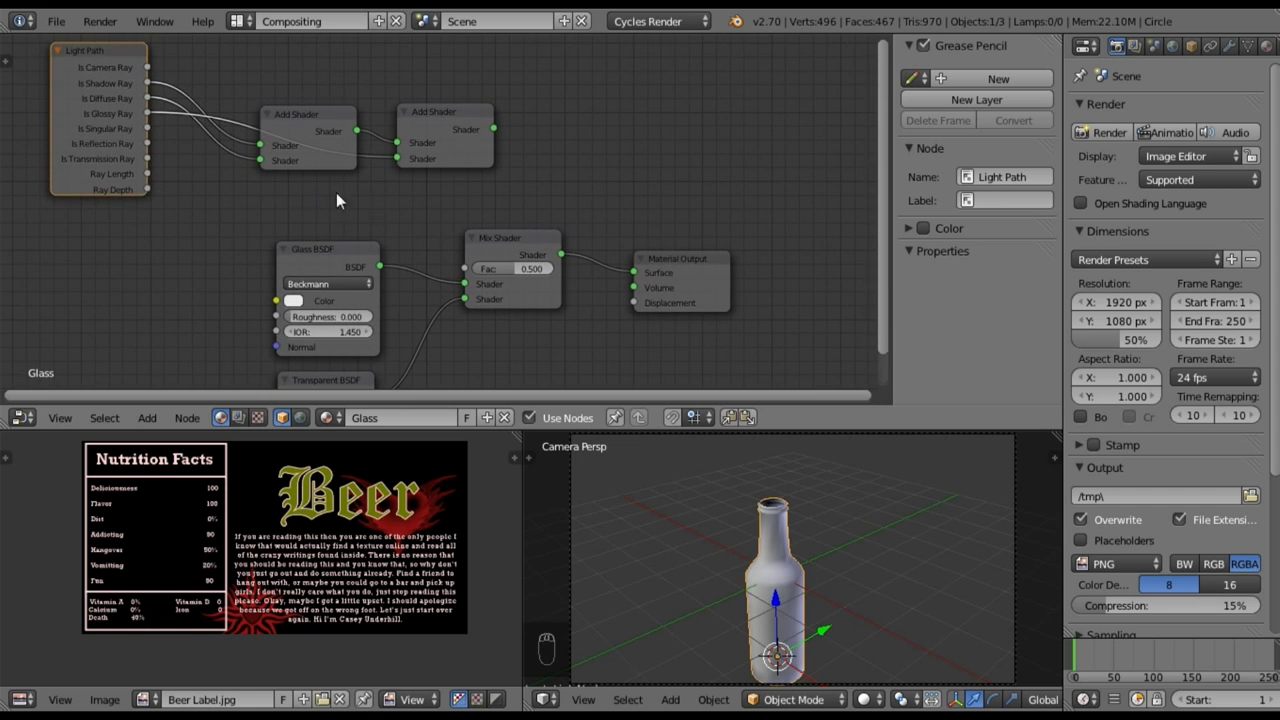
scroll(408, 323, "down", 3)
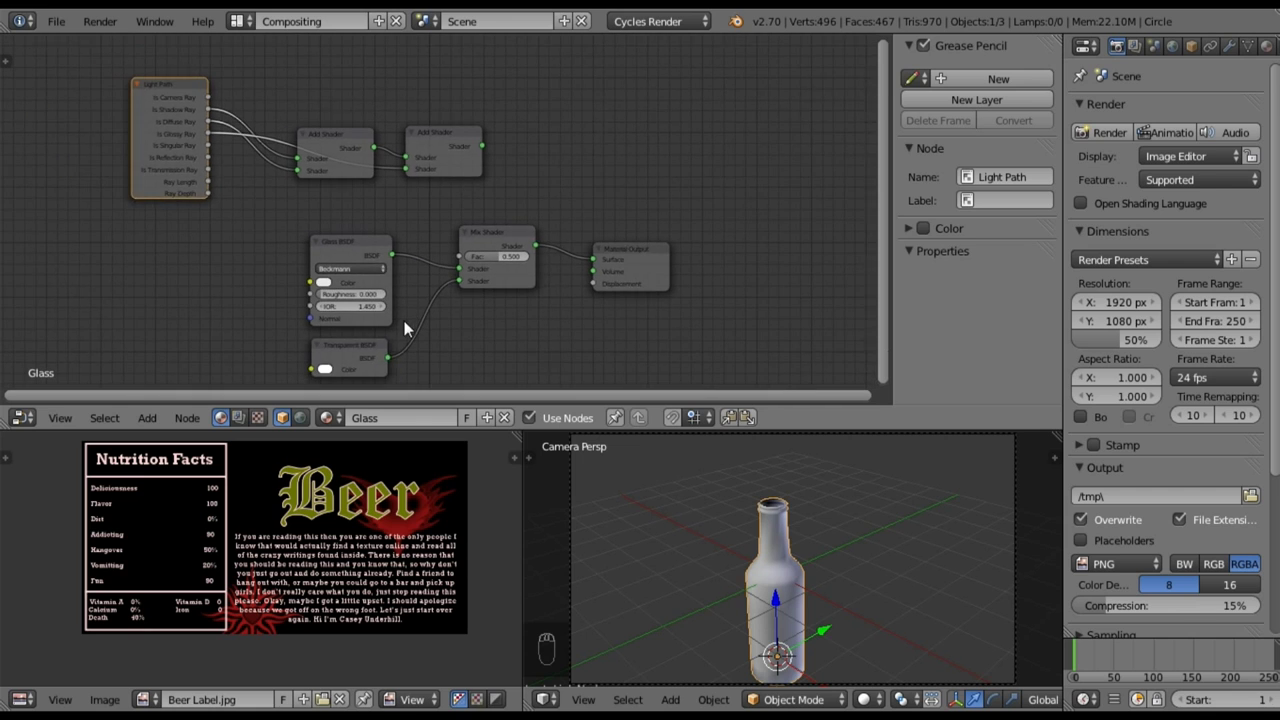
scroll(280, 238, "up", 1)
left_click_drag(352, 138, 283, 78)
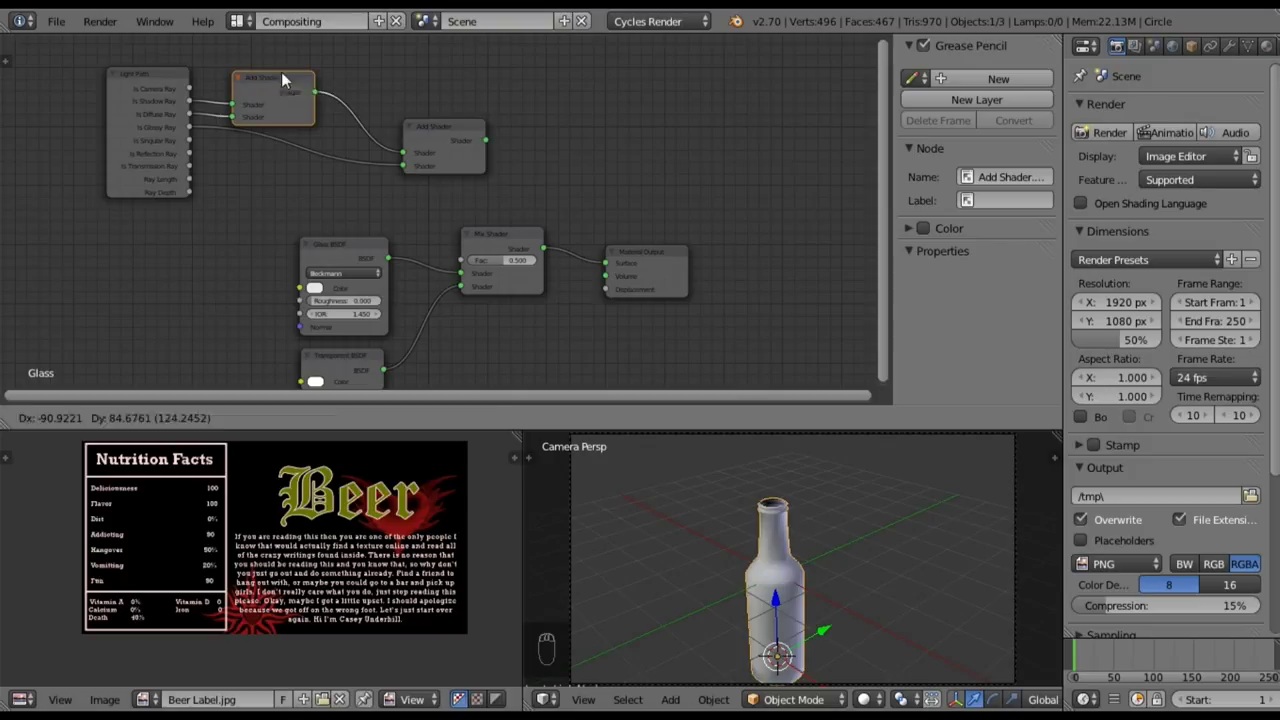
left_click_drag(412, 131, 361, 127)
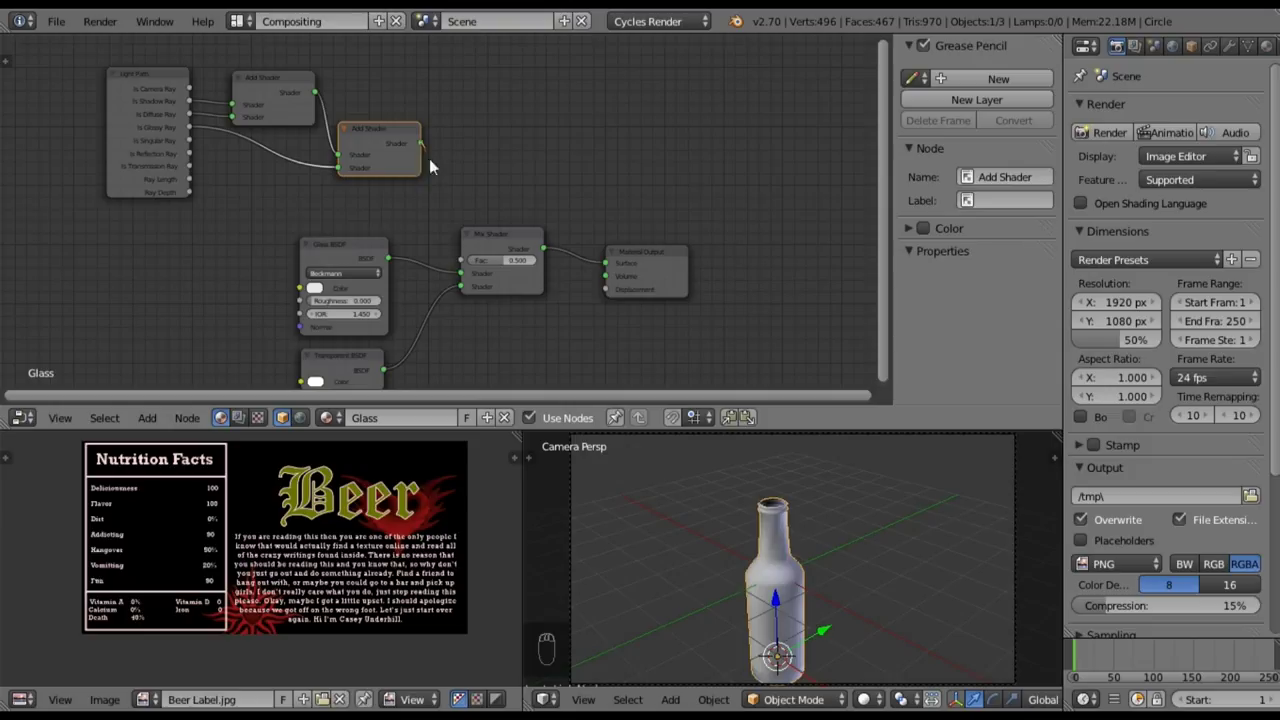
left_click_drag(433, 205, 463, 262)
- Rearrange the Light Path and both Add Shader nodes into a compact layout beside the Glass BSDF and Mix Shader
left_click_drag(380, 124, 352, 171)
key("g")
left_click(275, 78)
left_click_drag(275, 78, 235, 128)
left_click_drag(175, 77, 125, 157)
left_click_drag(239, 120, 223, 153)
- Check the colors of the Glass BSDF and Transparent BSDF and review the complete glass node setup
scroll(250, 285, "down", 2)
scroll(314, 318, "up", 4)
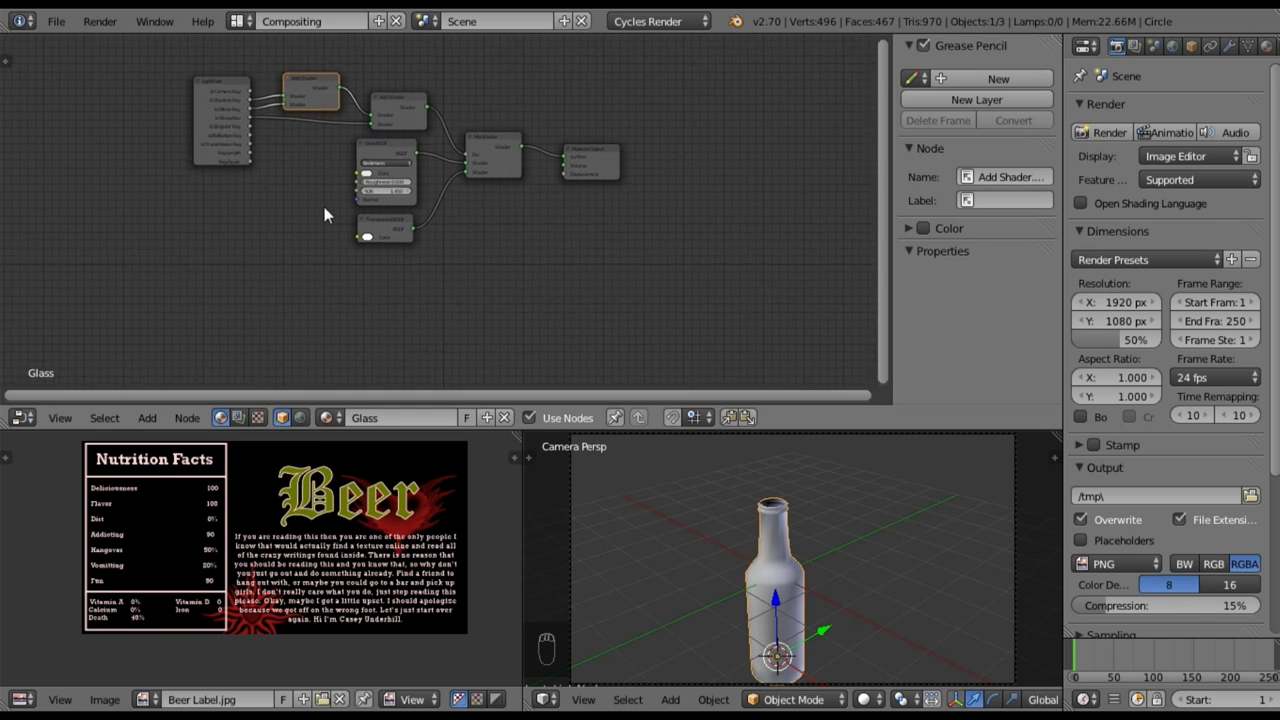
middle_click_drag(249, 200, 341, 252)
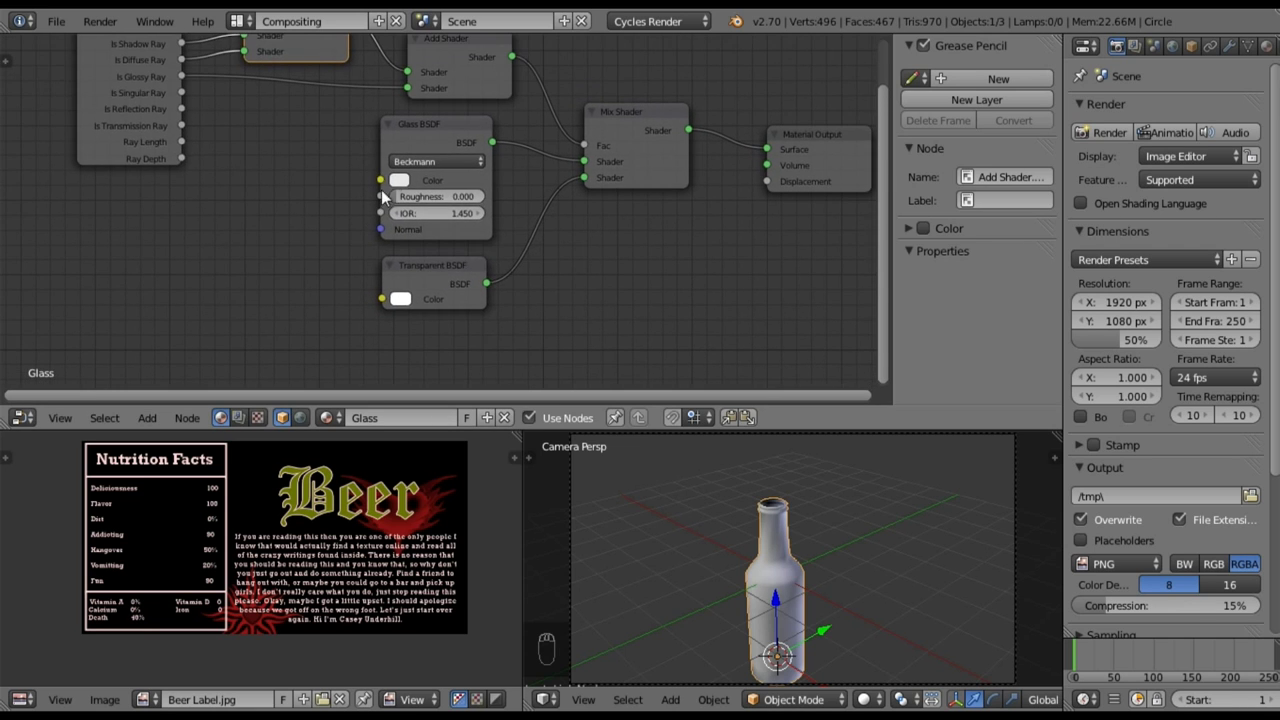
left_click(400, 180)
left_click_drag(517, 205, 517, 196)
left_click(402, 300)
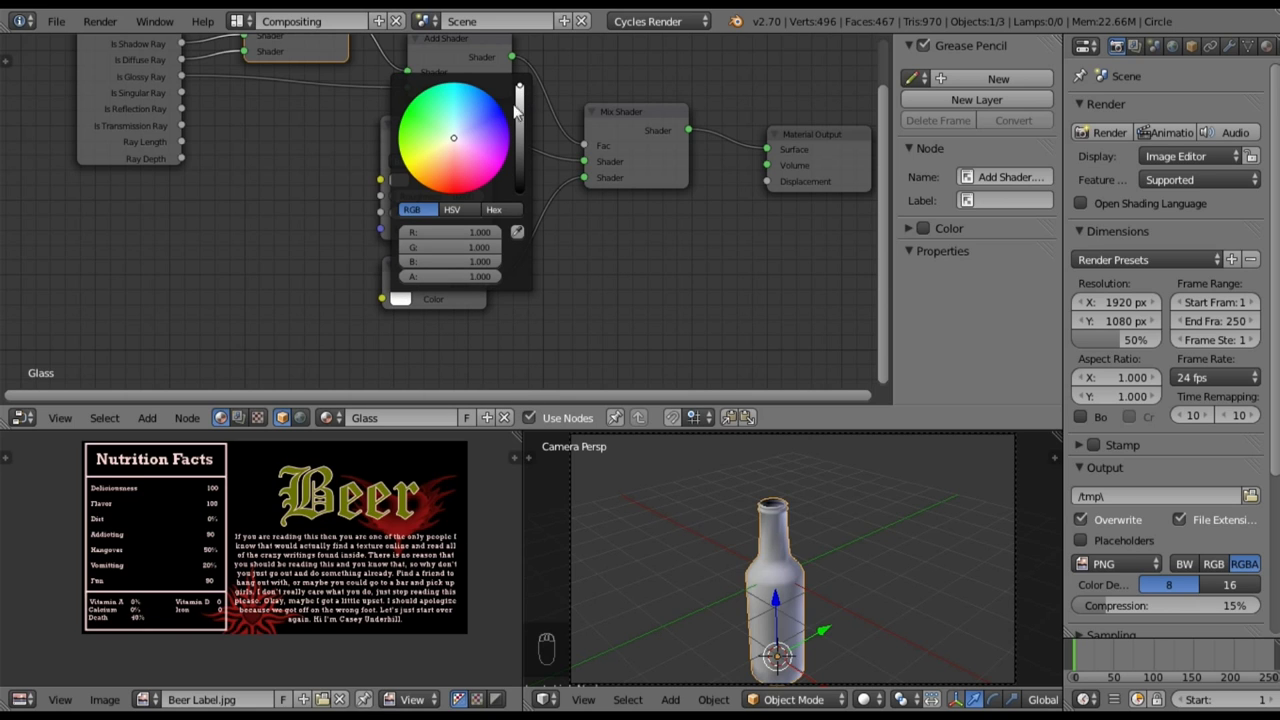
scroll(313, 259, "down", 3)
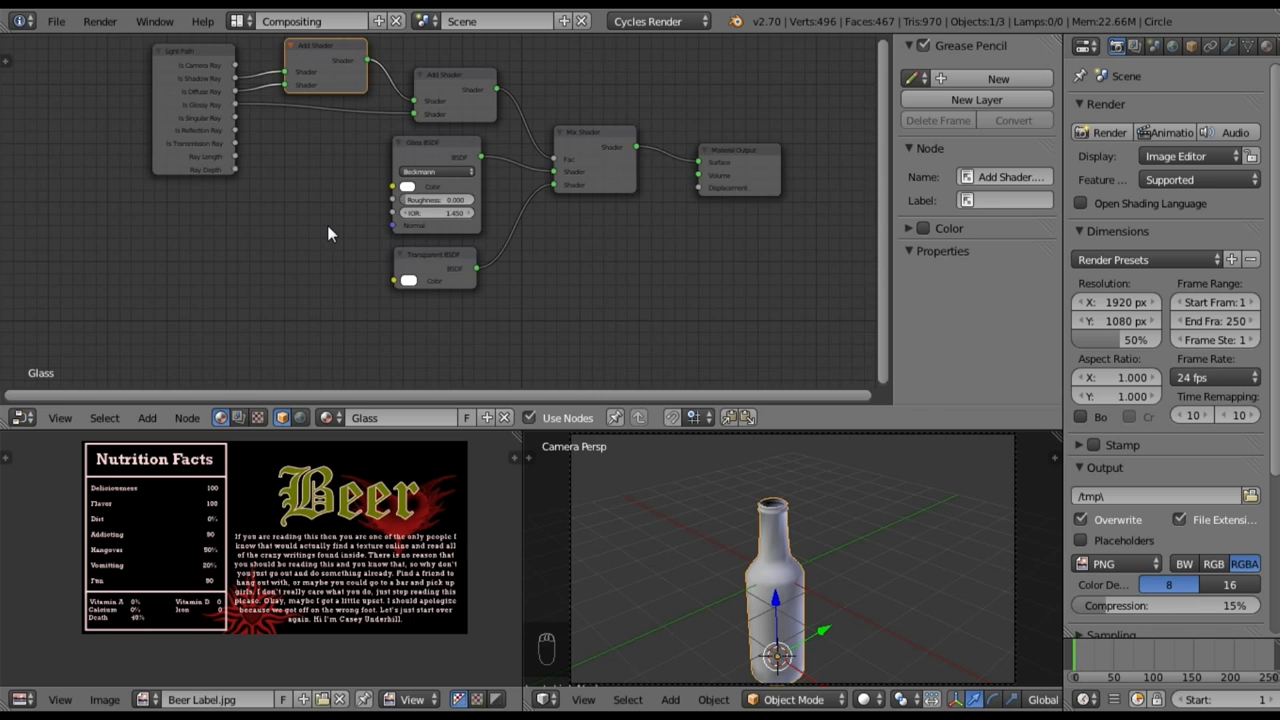
scroll(329, 225, "up", 3)
scroll(333, 164, "down", 4)
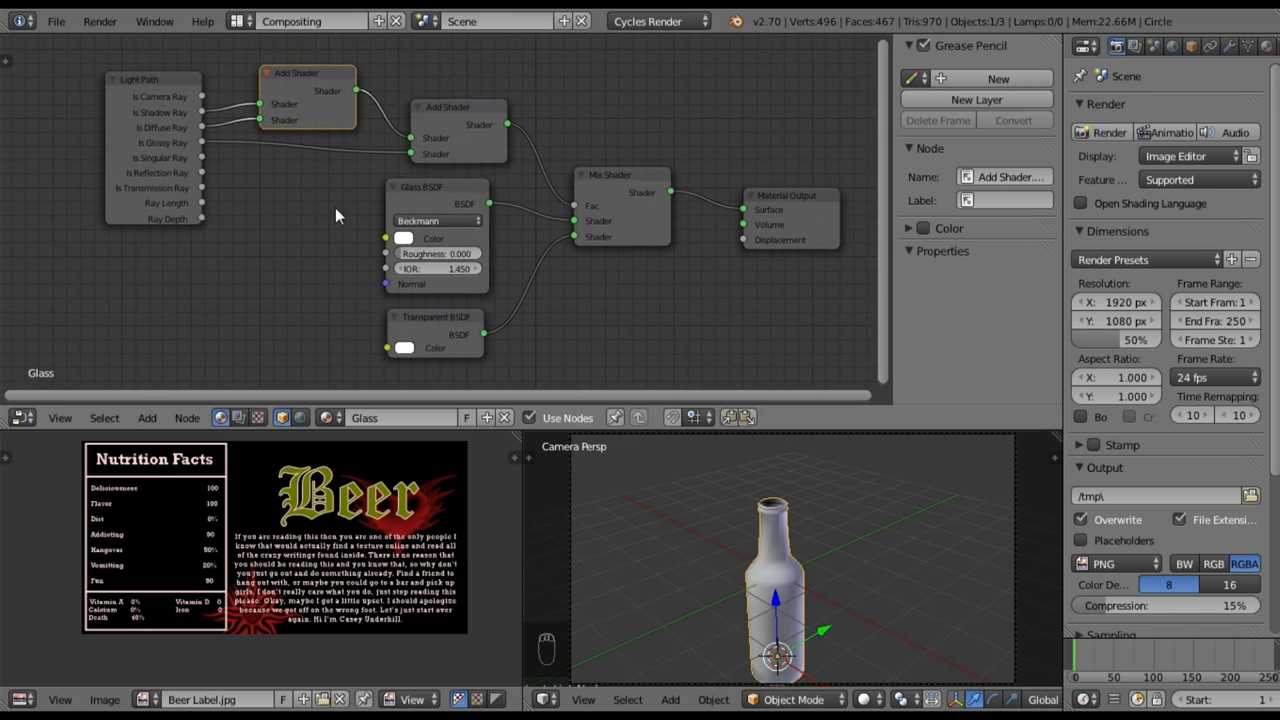
- Switch to the Default screen layout, and enable world nodes with an Environment Texture as the background color
left_click(238, 21)
left_click(268, 108)
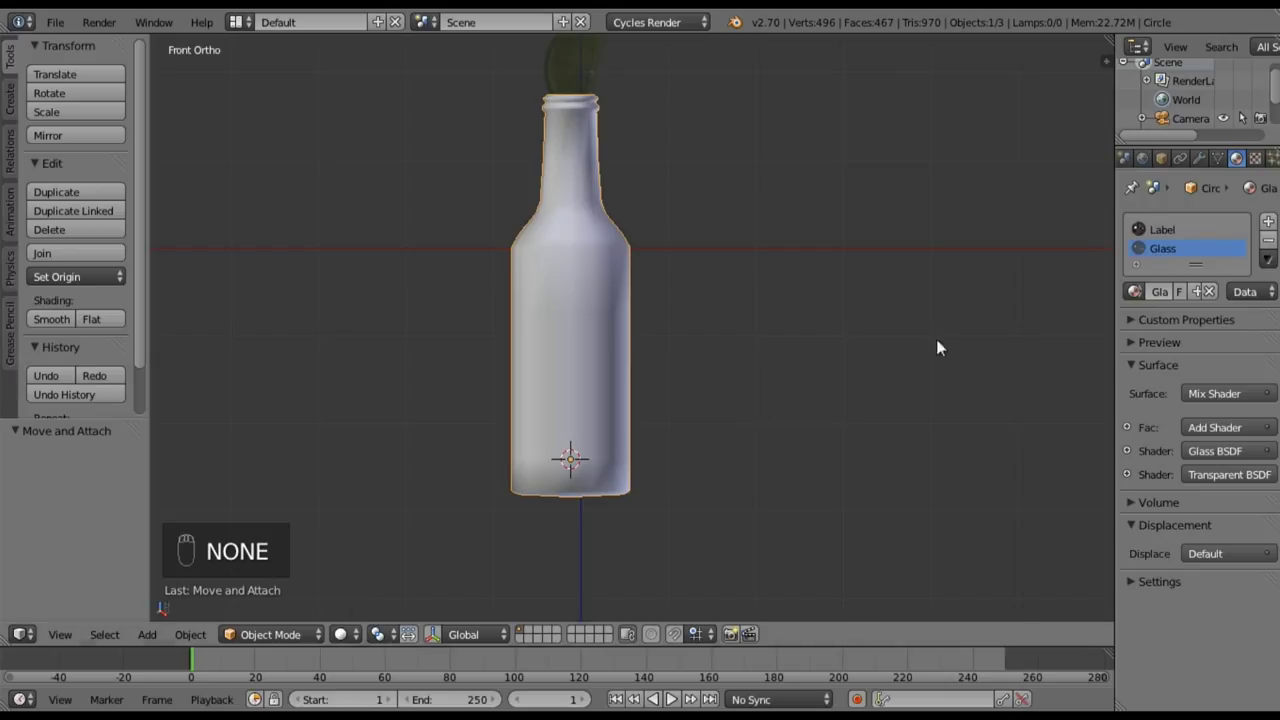
left_click(1142, 159)
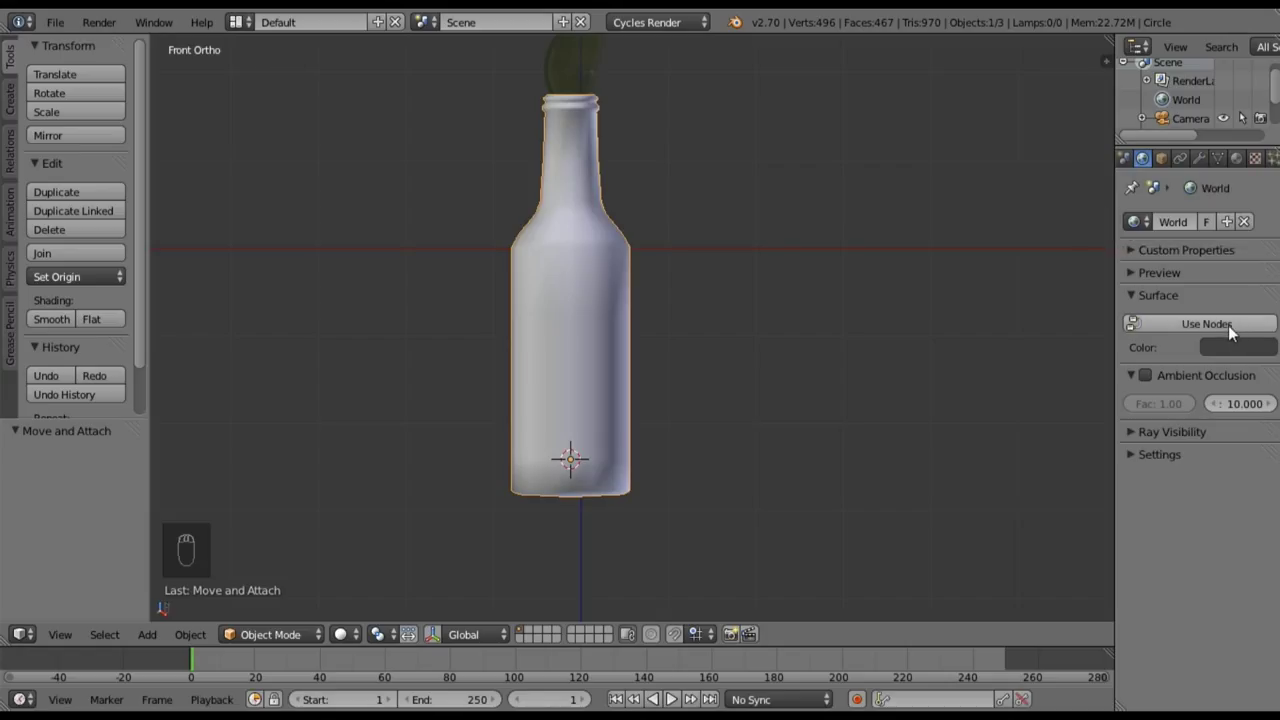
left_click(1228, 325)
left_click(1266, 358)
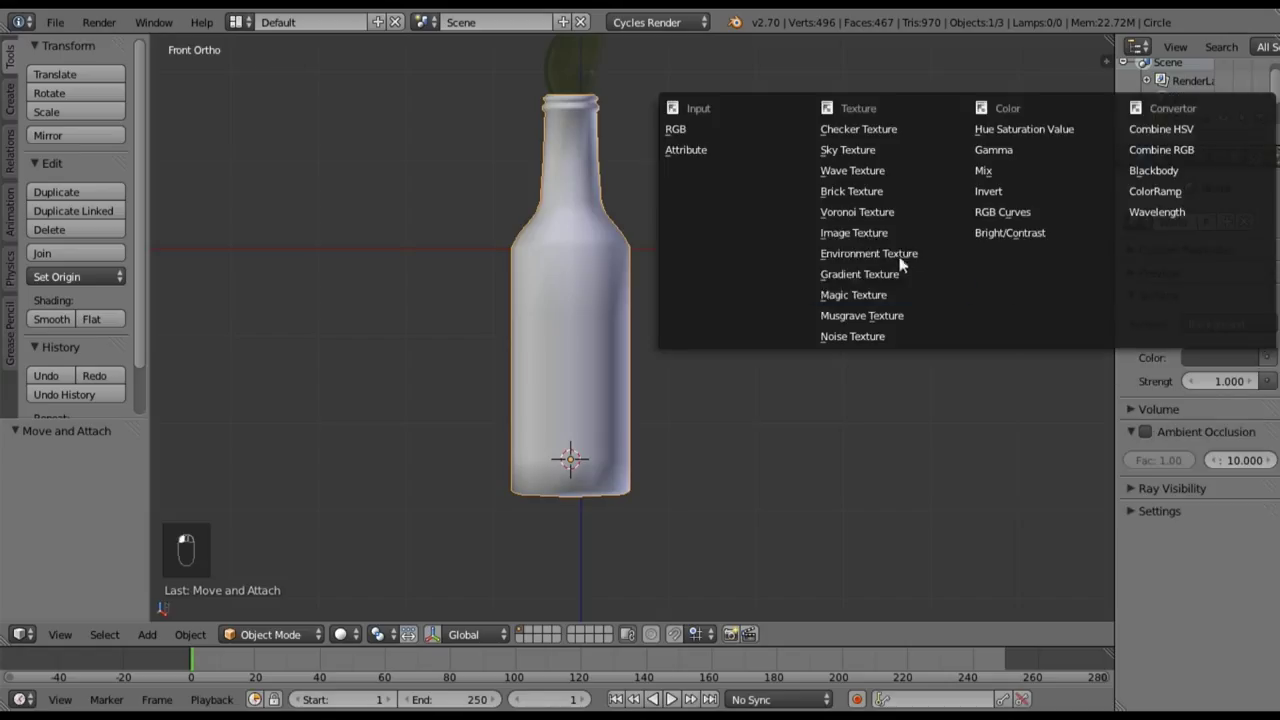
left_click(889, 255)
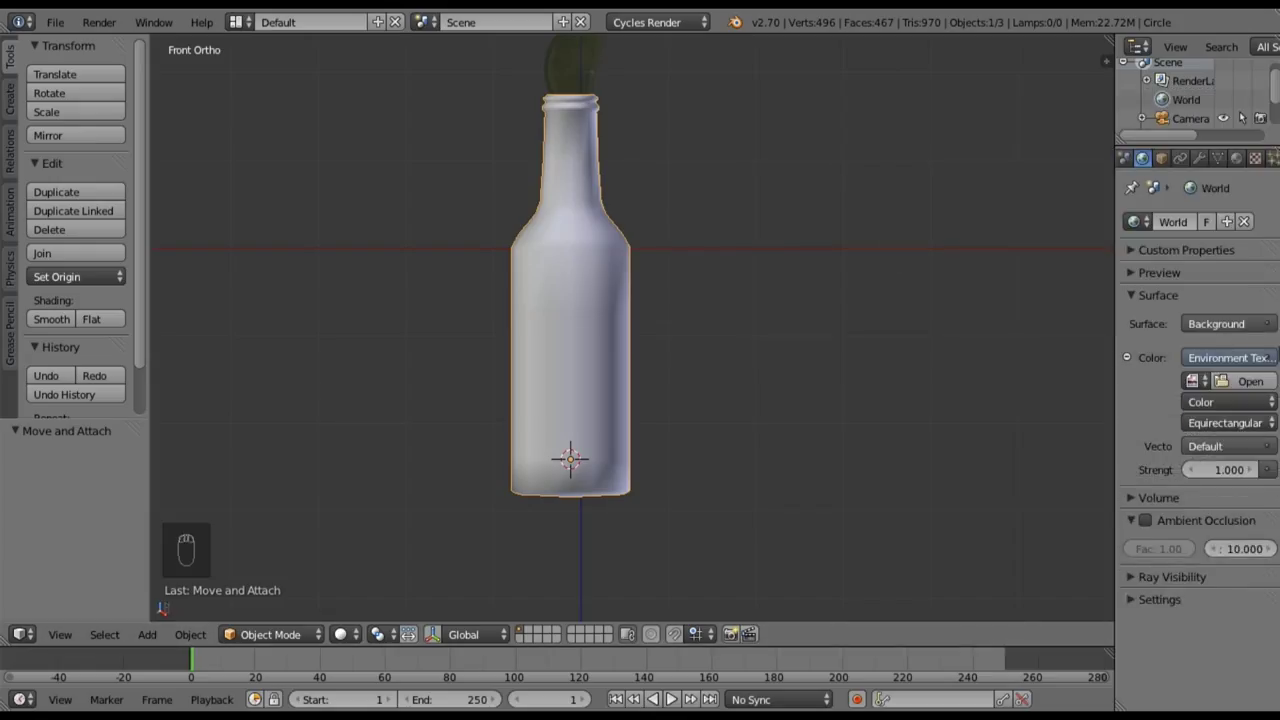
- Load 014_Half.hdr from the nested HDR textures folder as the world's environment image
left_click(1248, 381)
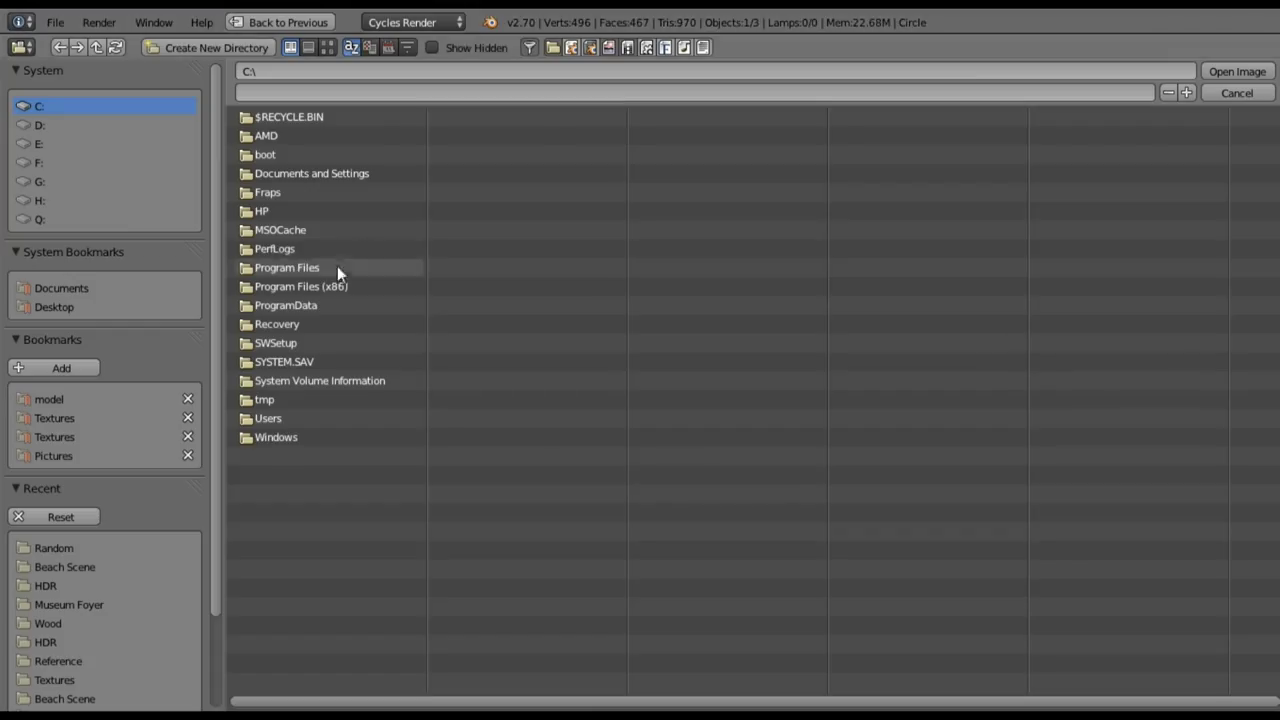
left_click(57, 417)
left_click(268, 248)
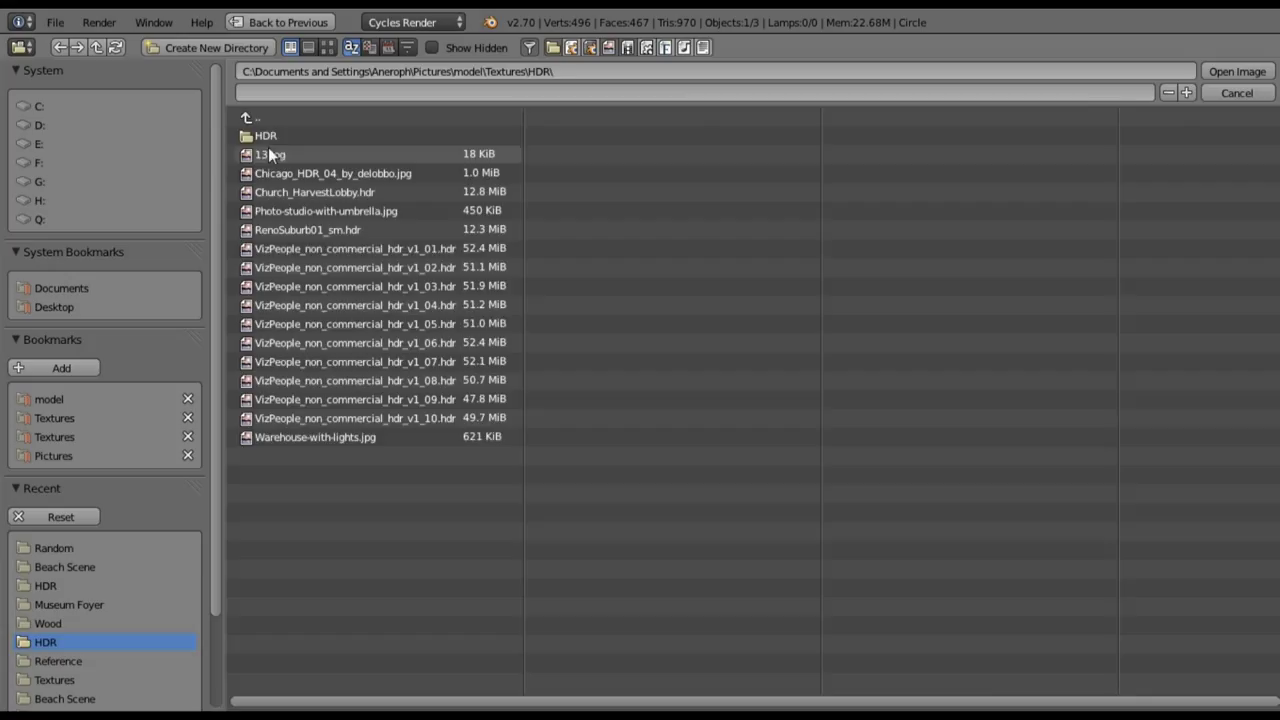
left_click(268, 135)
left_click(277, 176)
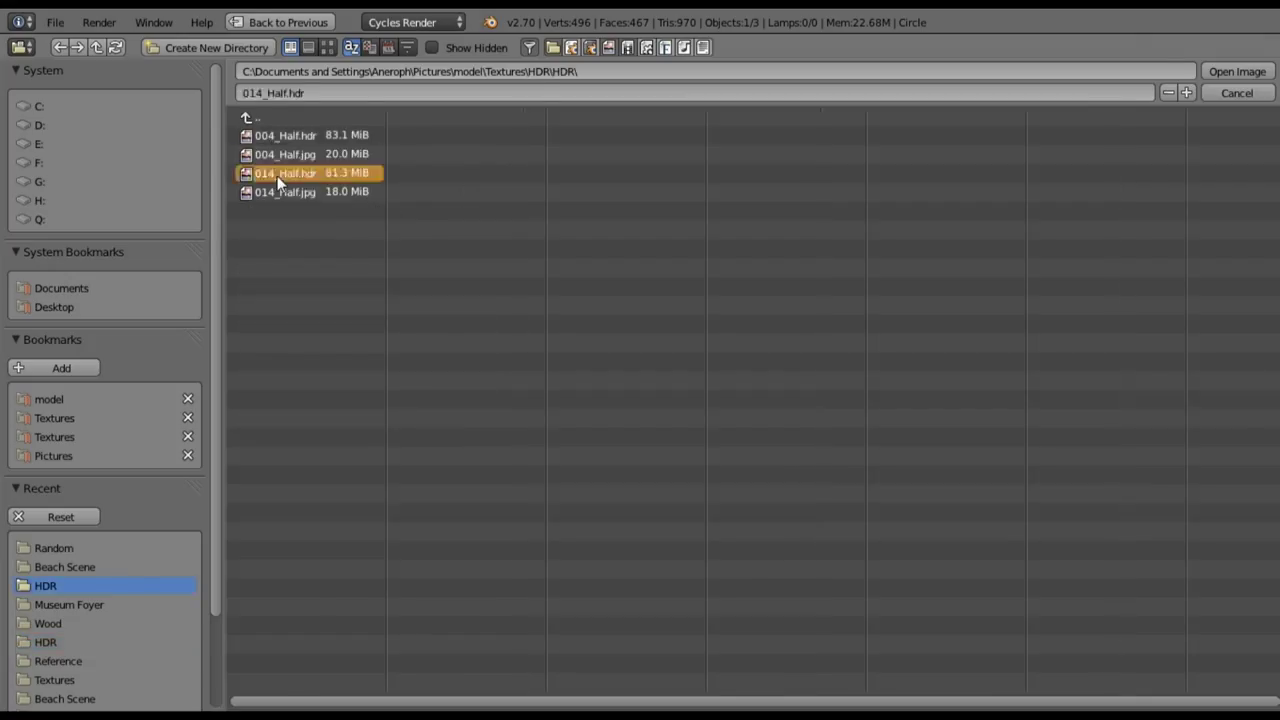
double_click(277, 176)
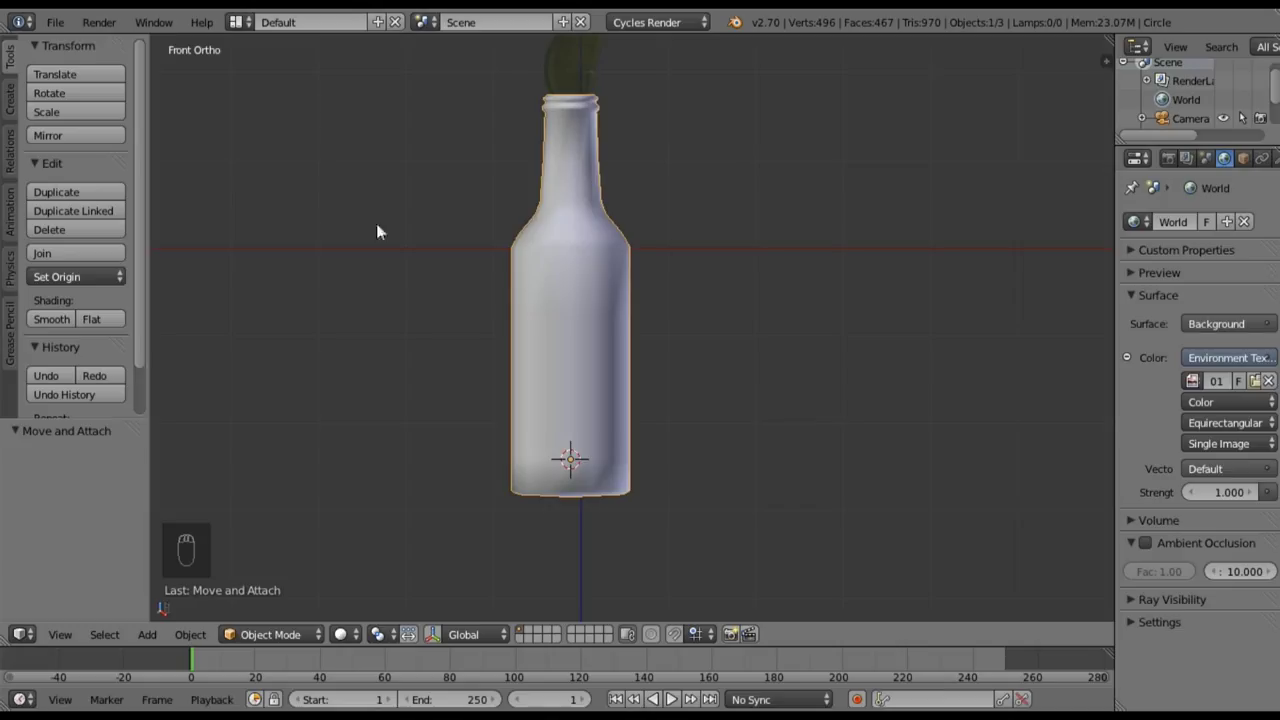
- Set the world background strength to 3 and switch the viewport to rendered shading
left_click(1216, 492)
type("3")
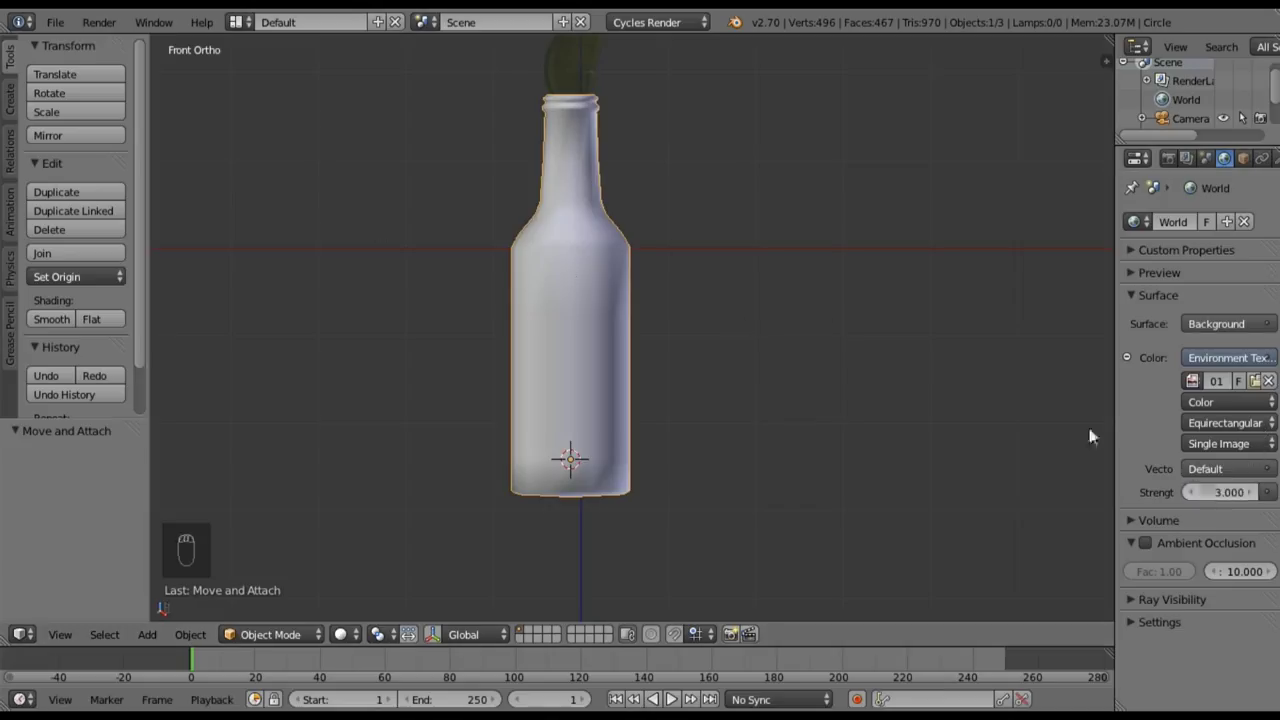
scroll(713, 332, "down", 3)
middle_click_drag(784, 289, 749, 343, "shift")
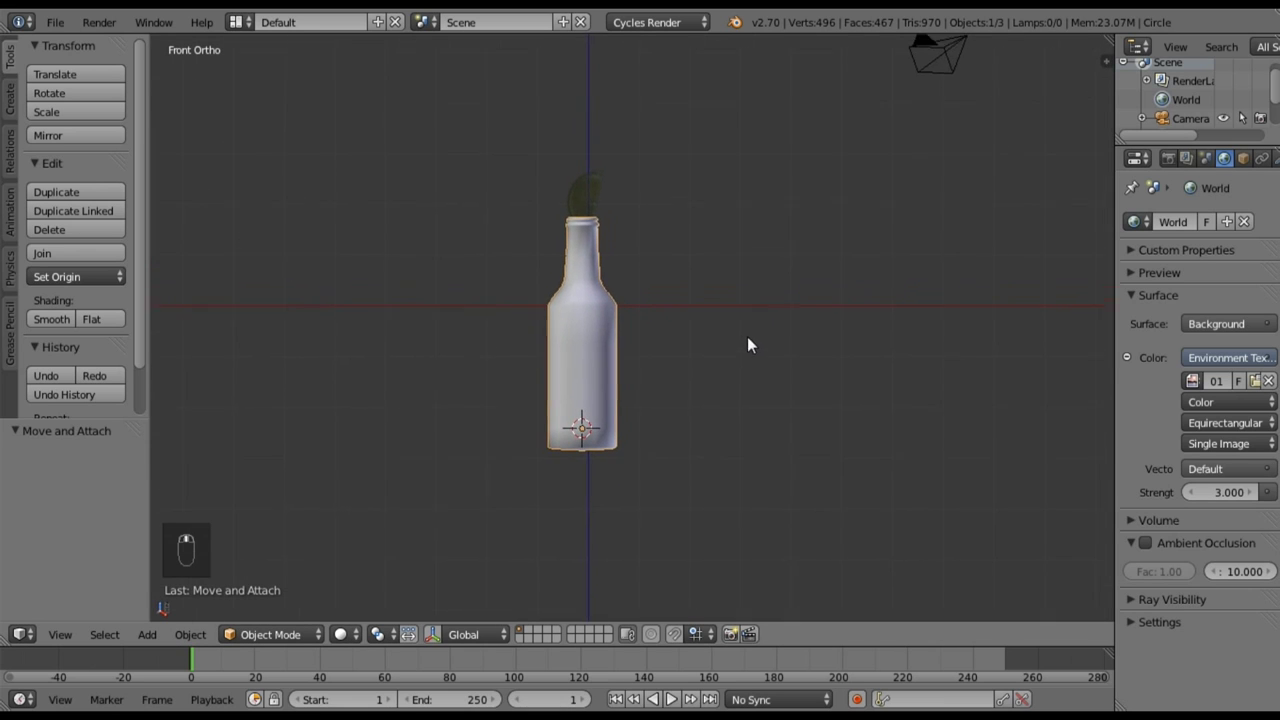
left_click(341, 634)
left_click(382, 509)
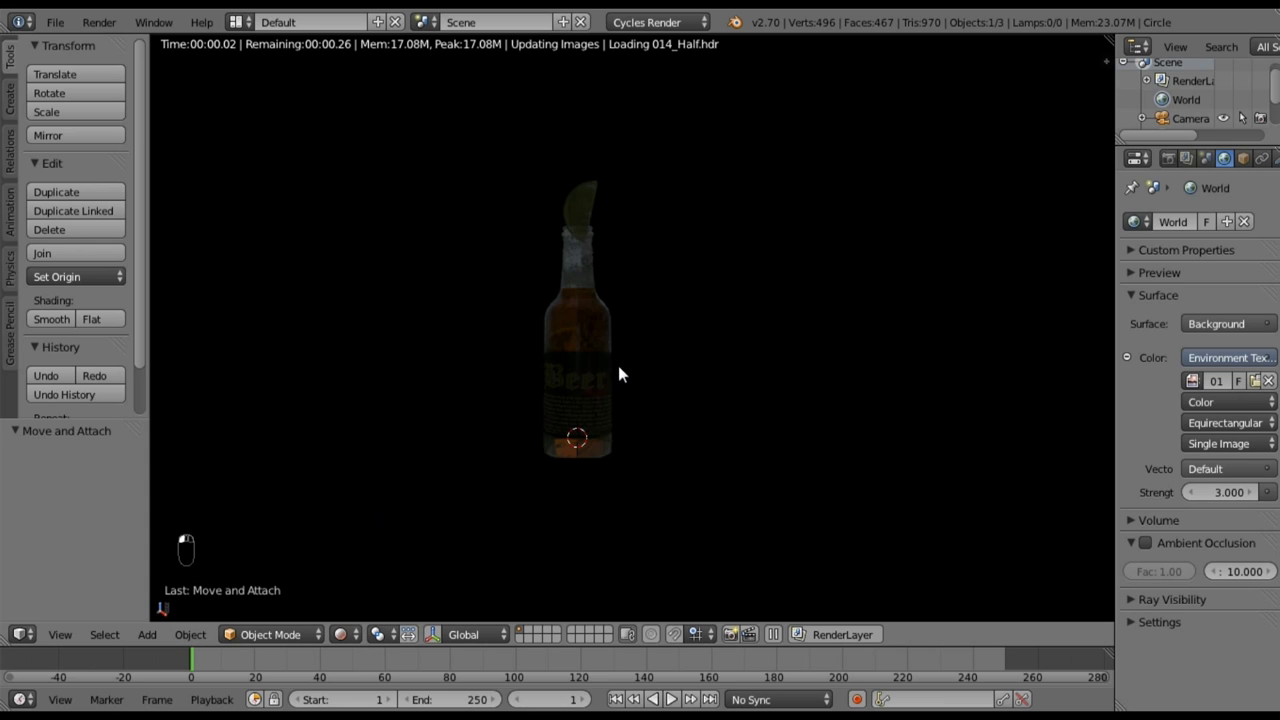
- Enable the Transparent option in the render's Film settings
left_click(1168, 160)
scroll(1160, 466, "down", 5)
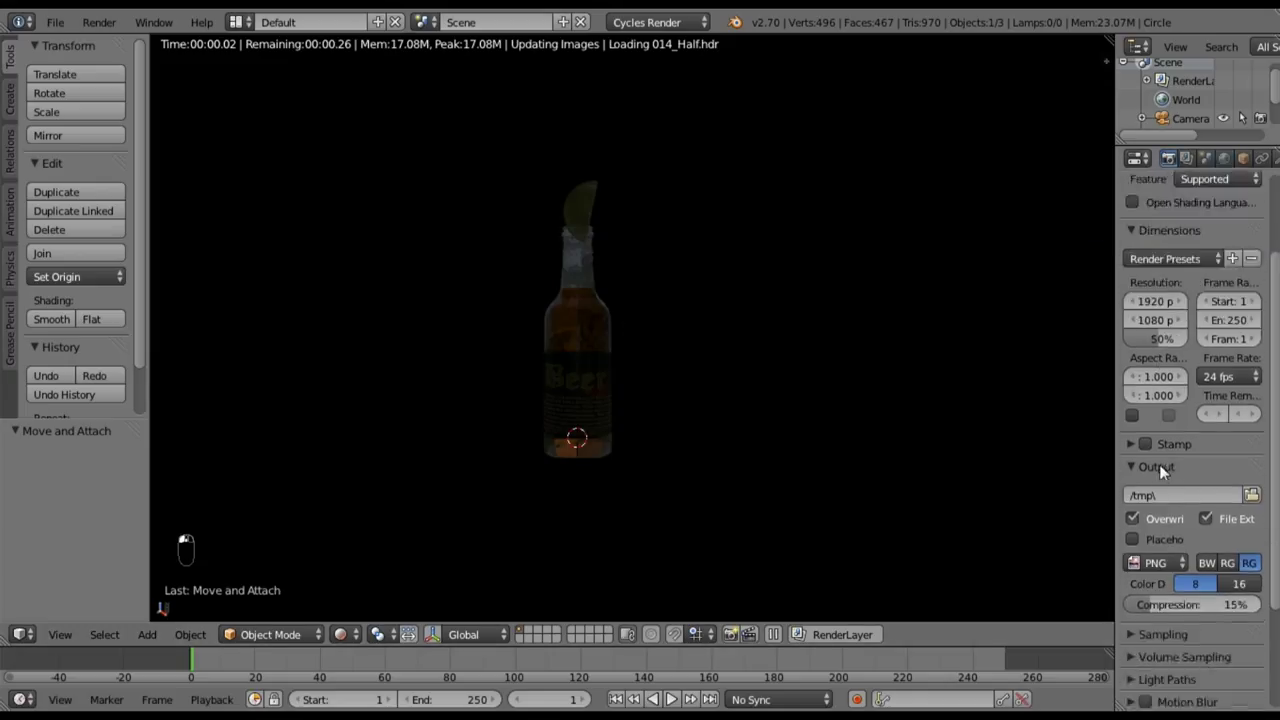
scroll(1160, 475, "down", 2)
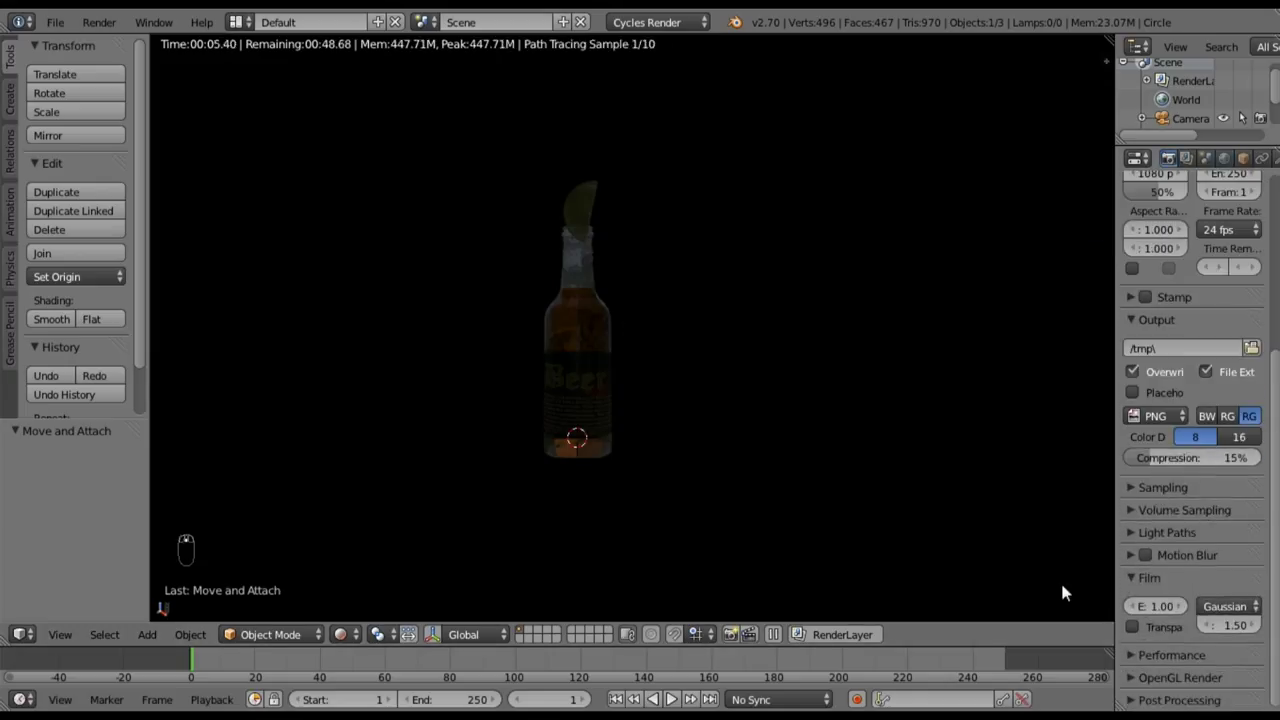
left_click(1132, 626)
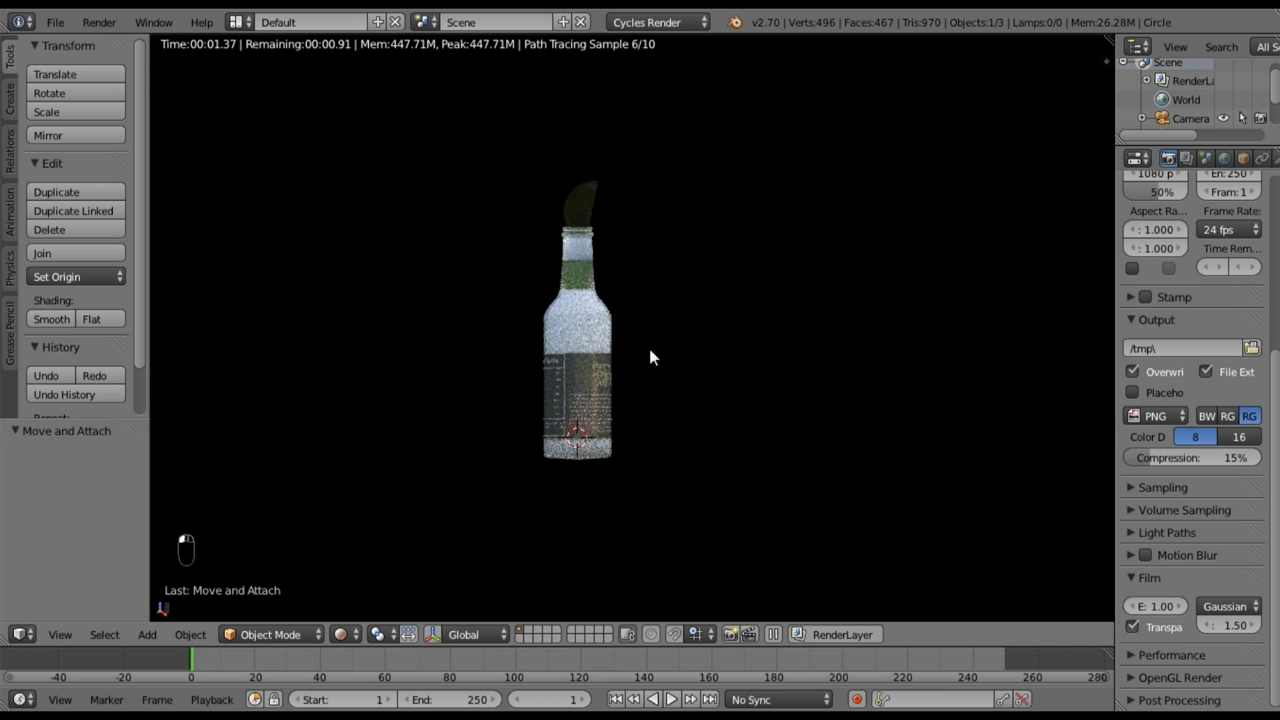
- Turn off the viewport's background images and collapse their settings
scroll(666, 295, "up", 3)
middle_click_drag(666, 295, 678, 258)
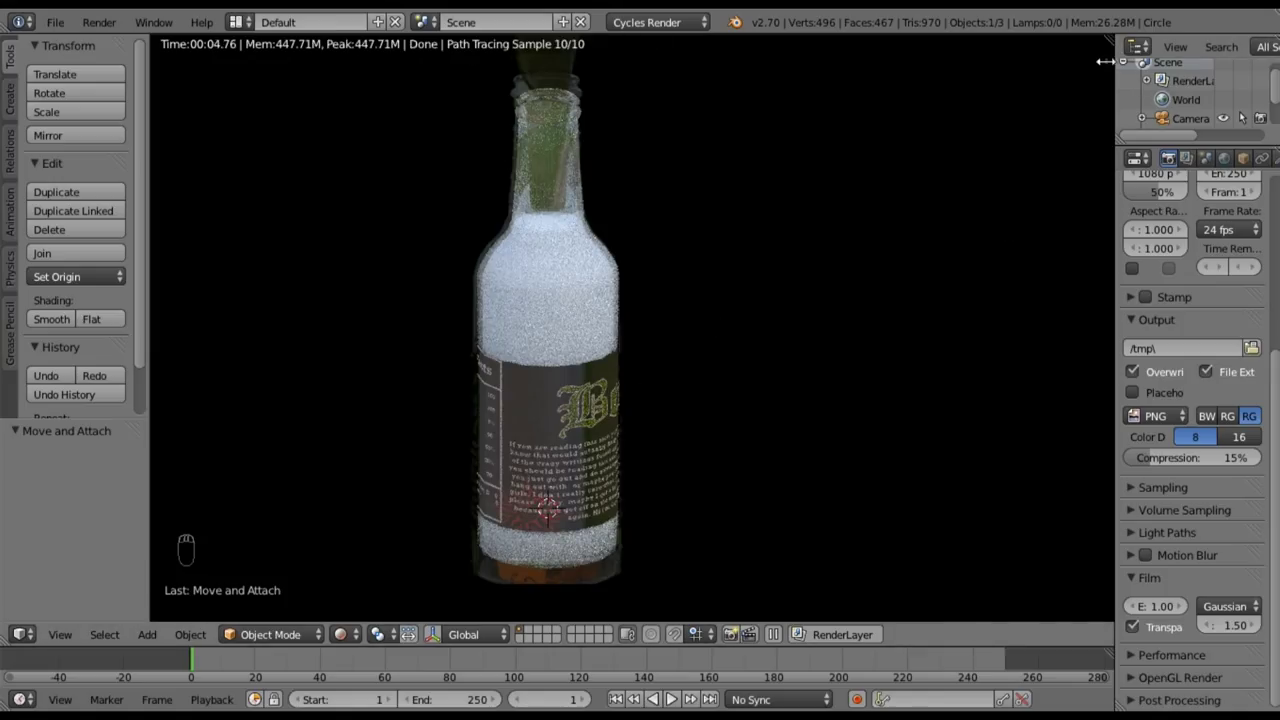
key("n")
scroll(994, 510, "down", 5)
scroll(985, 481, "down", 4)
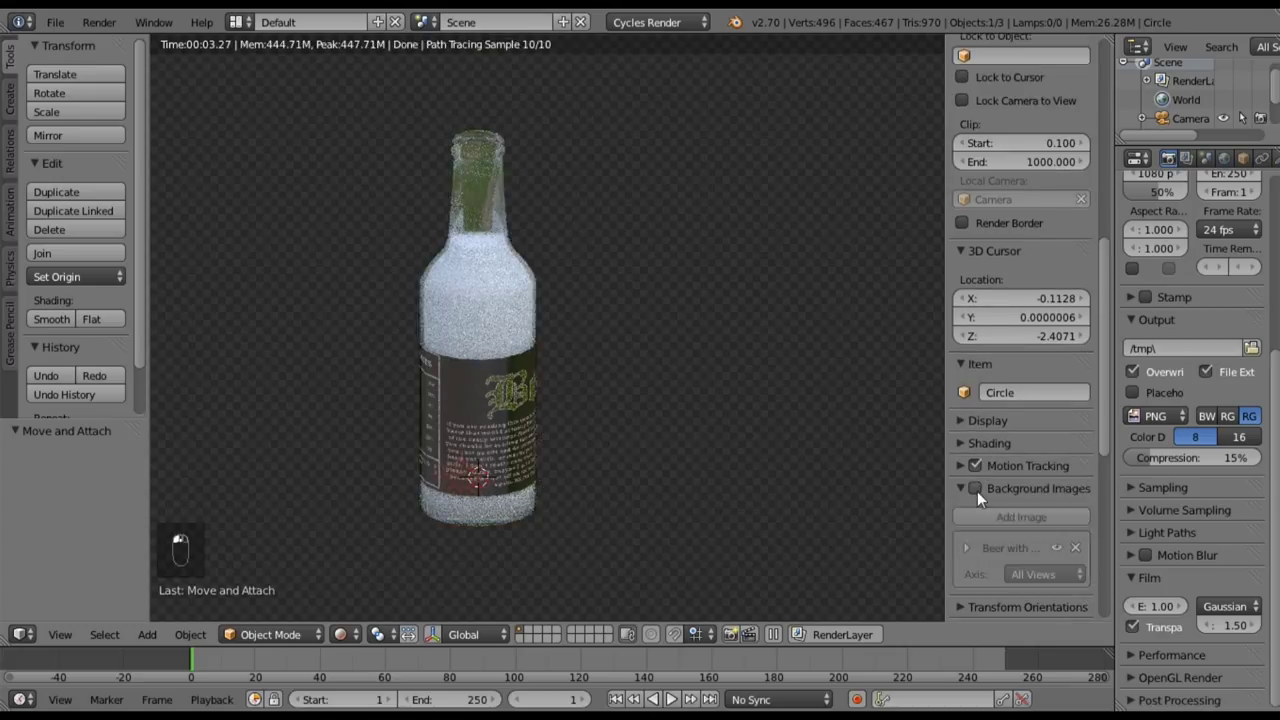
left_click(959, 488)
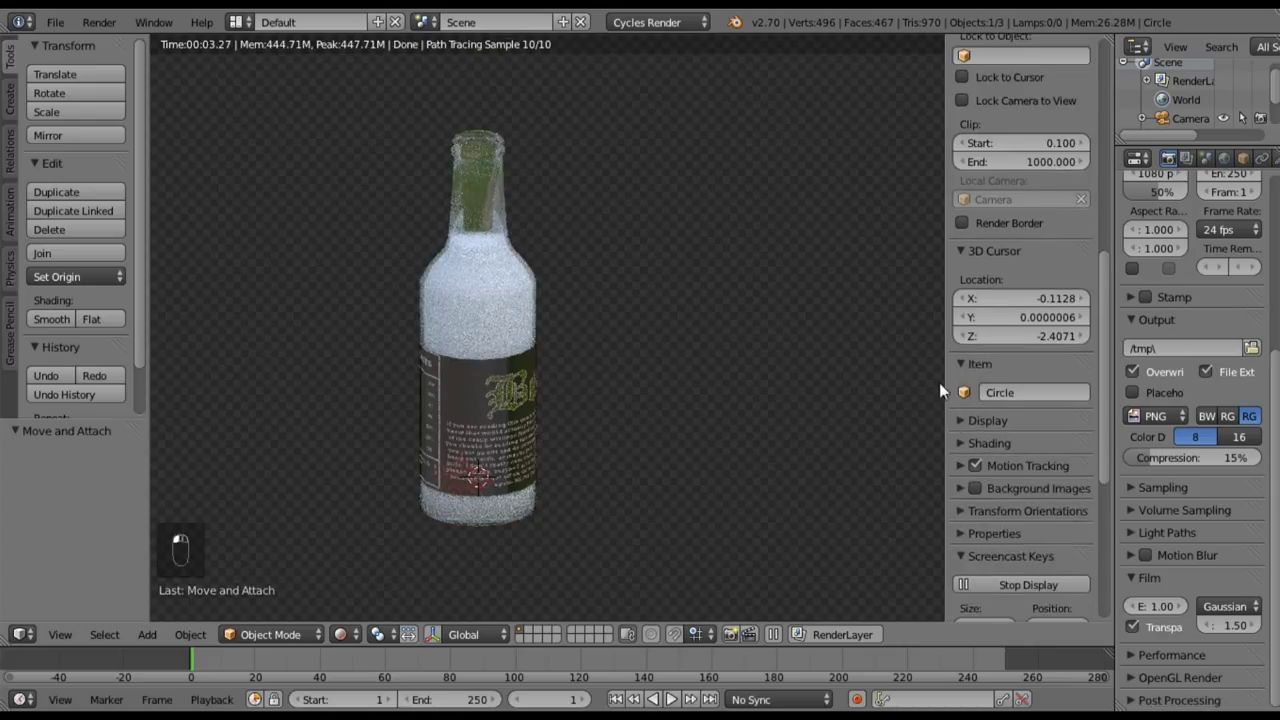
key("n")
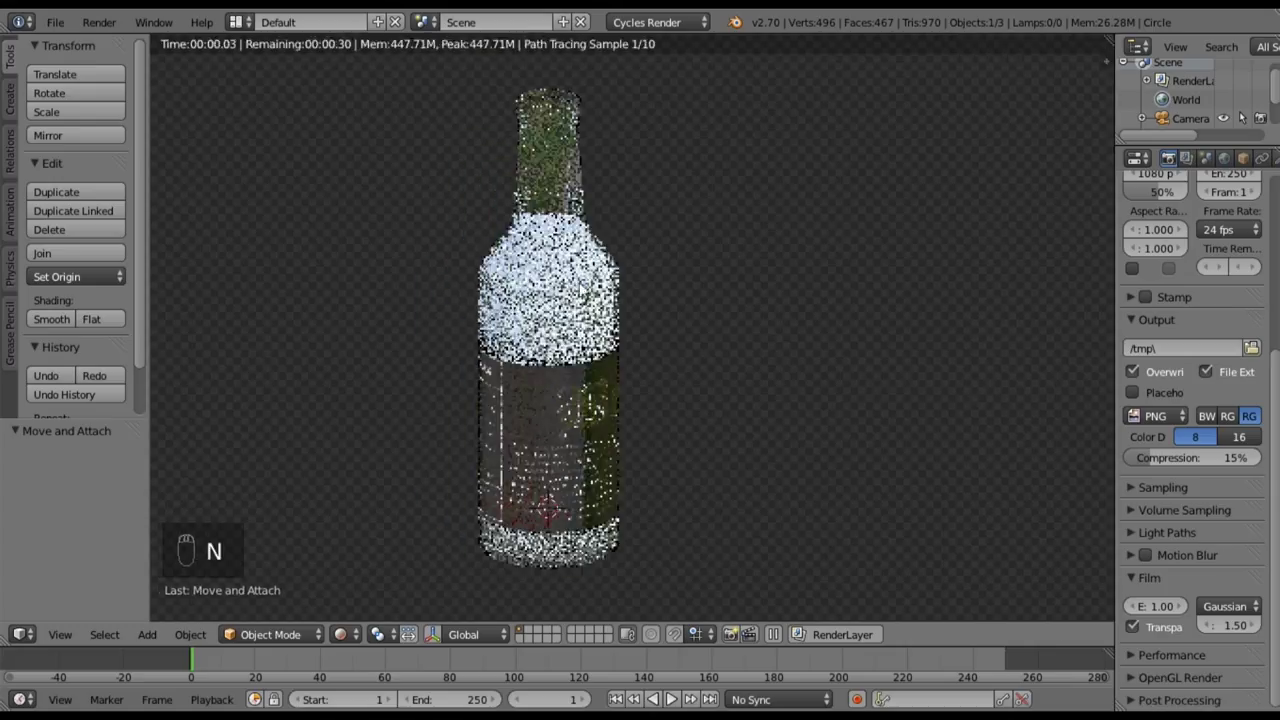
- Inspect the rendered bottle's glass and label from the front and from different angles
middle_click_drag(545, 390, 555, 316)
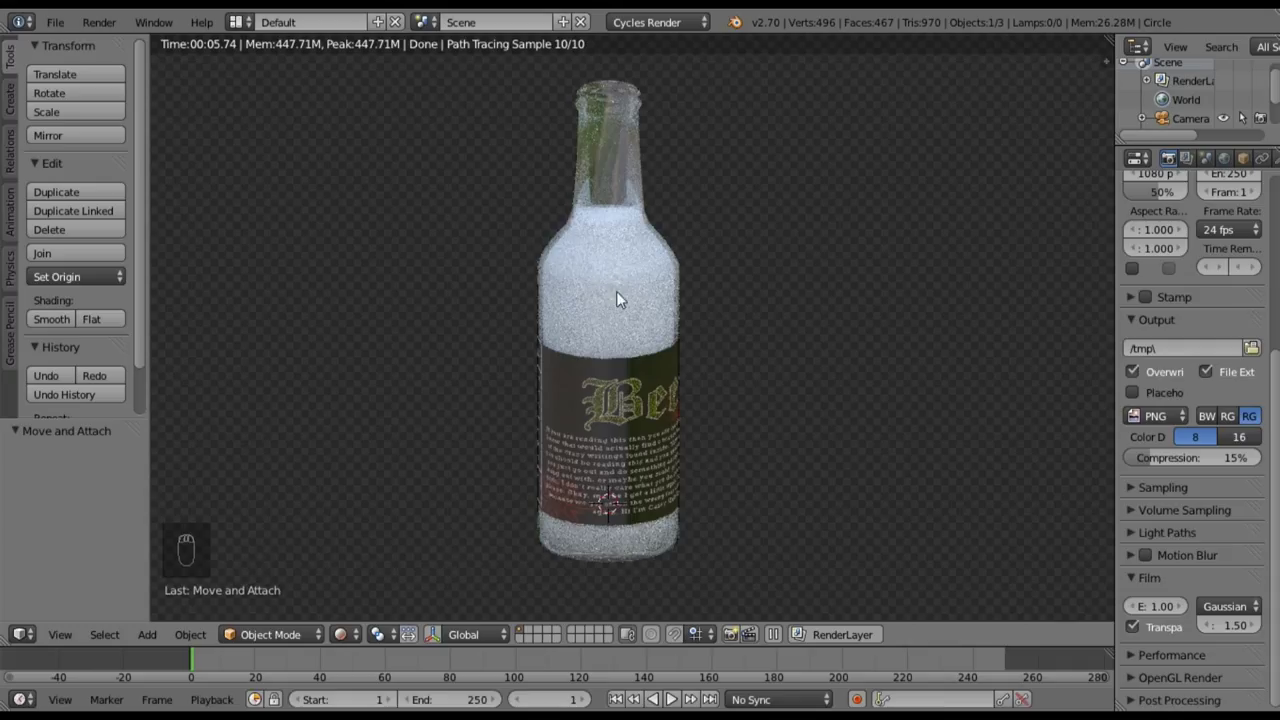
key("KP_1")
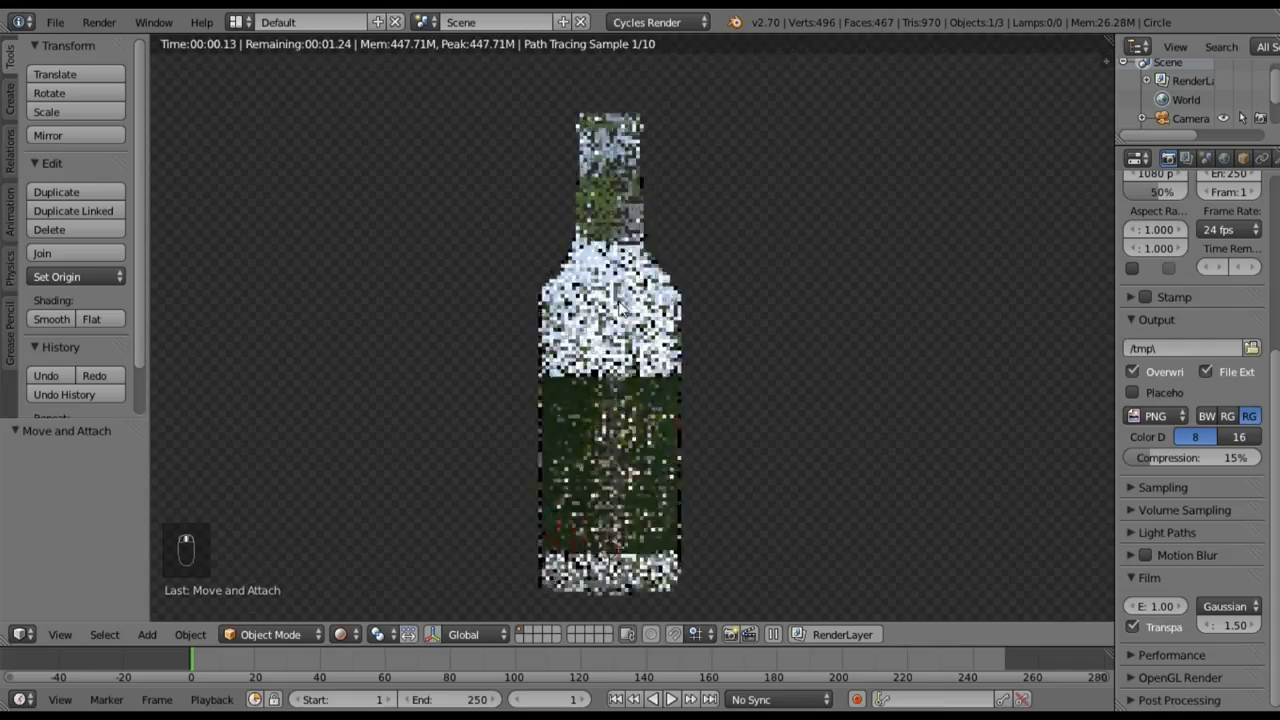
scroll(610, 310, "up", 3)
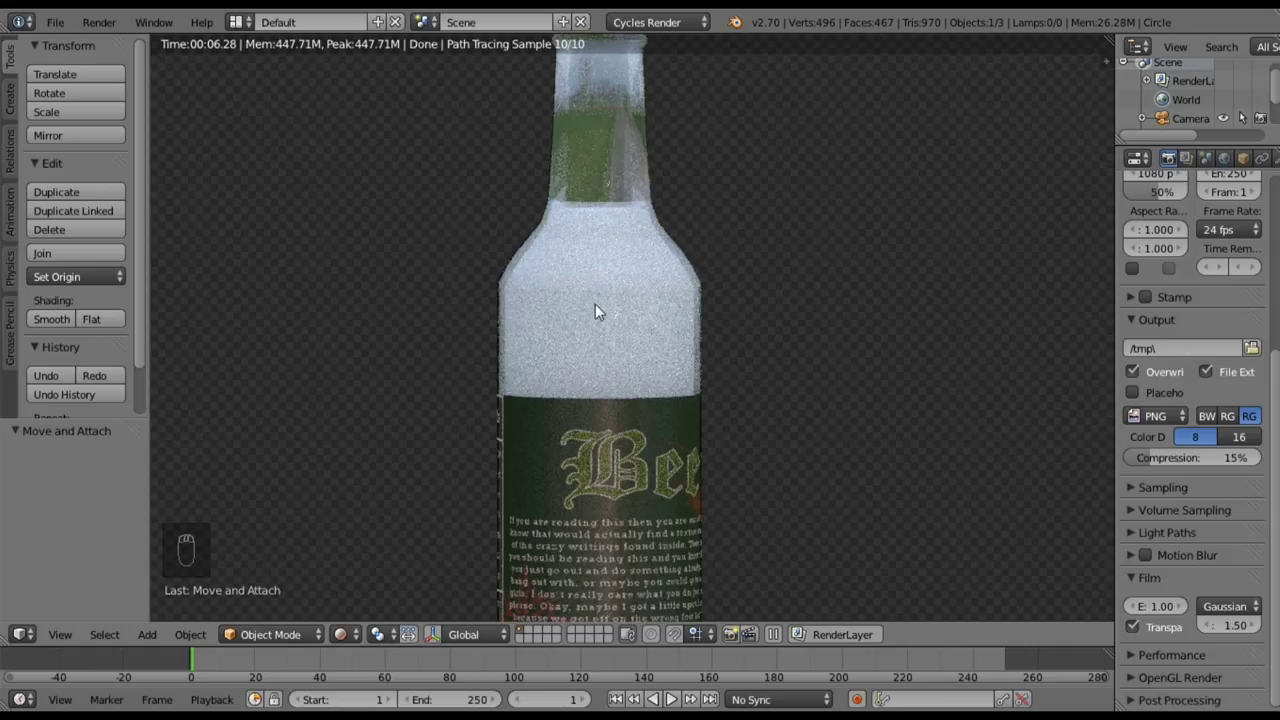
scroll(608, 285, "down", 4)
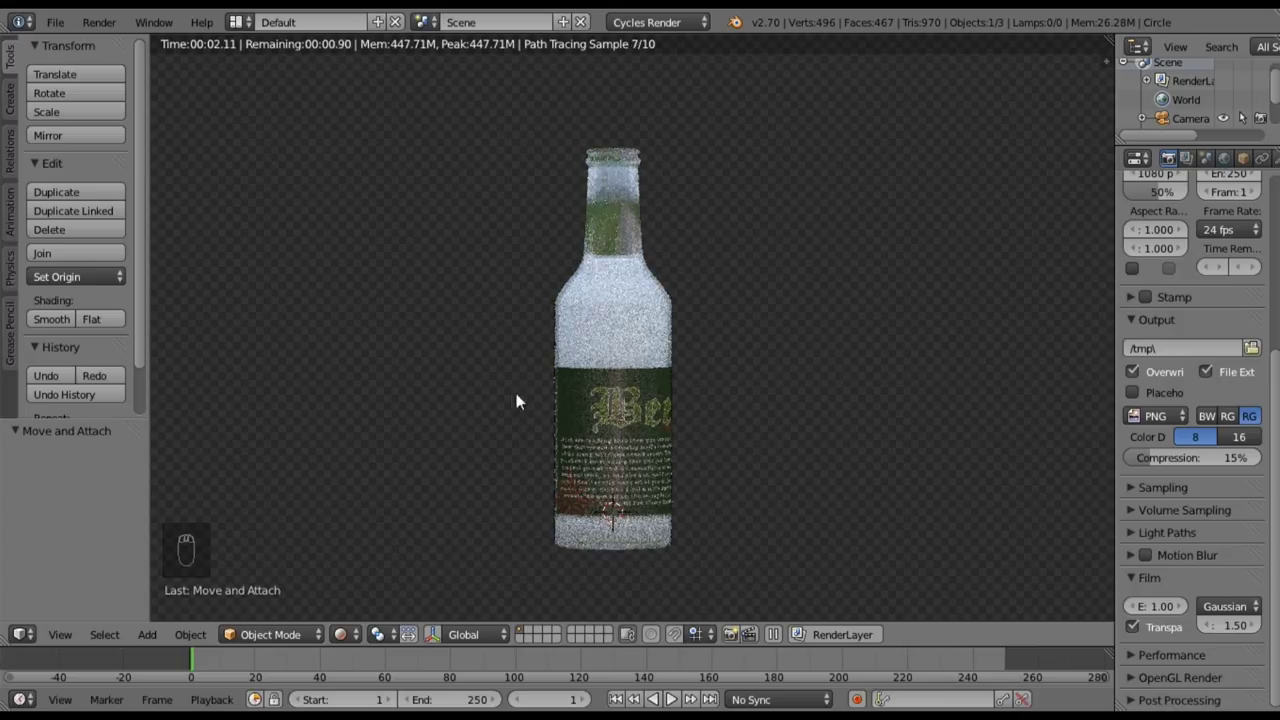
scroll(516, 393, "down", 4, "ctrl")
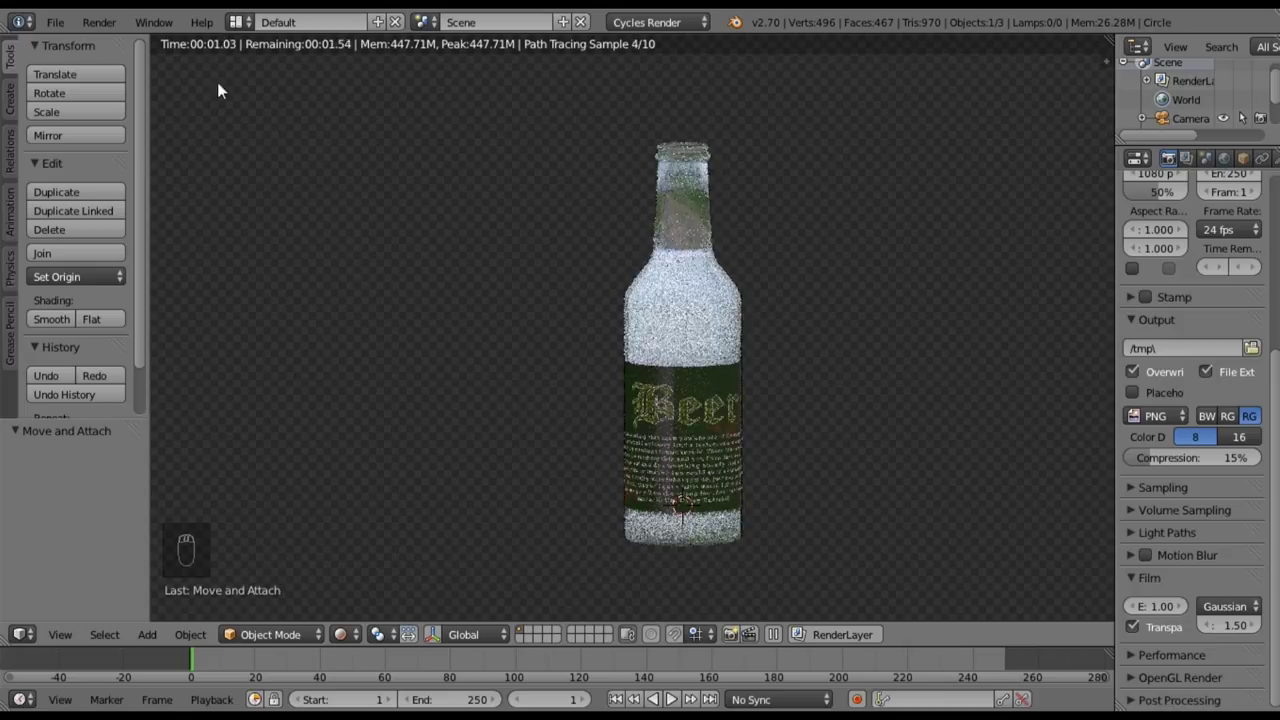
- Return the viewport to solid shading and select the bottle's Label material slot
left_click(342, 634)
left_click(380, 571)
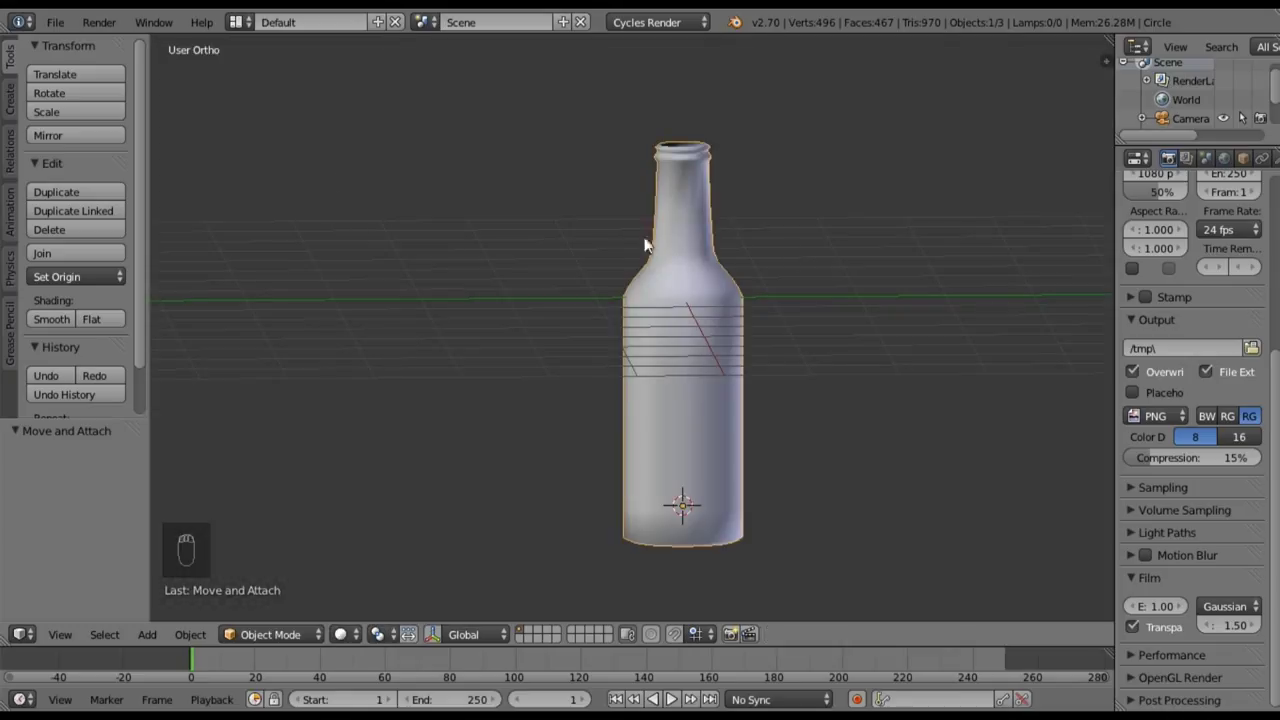
scroll(1215, 160, "down", 3)
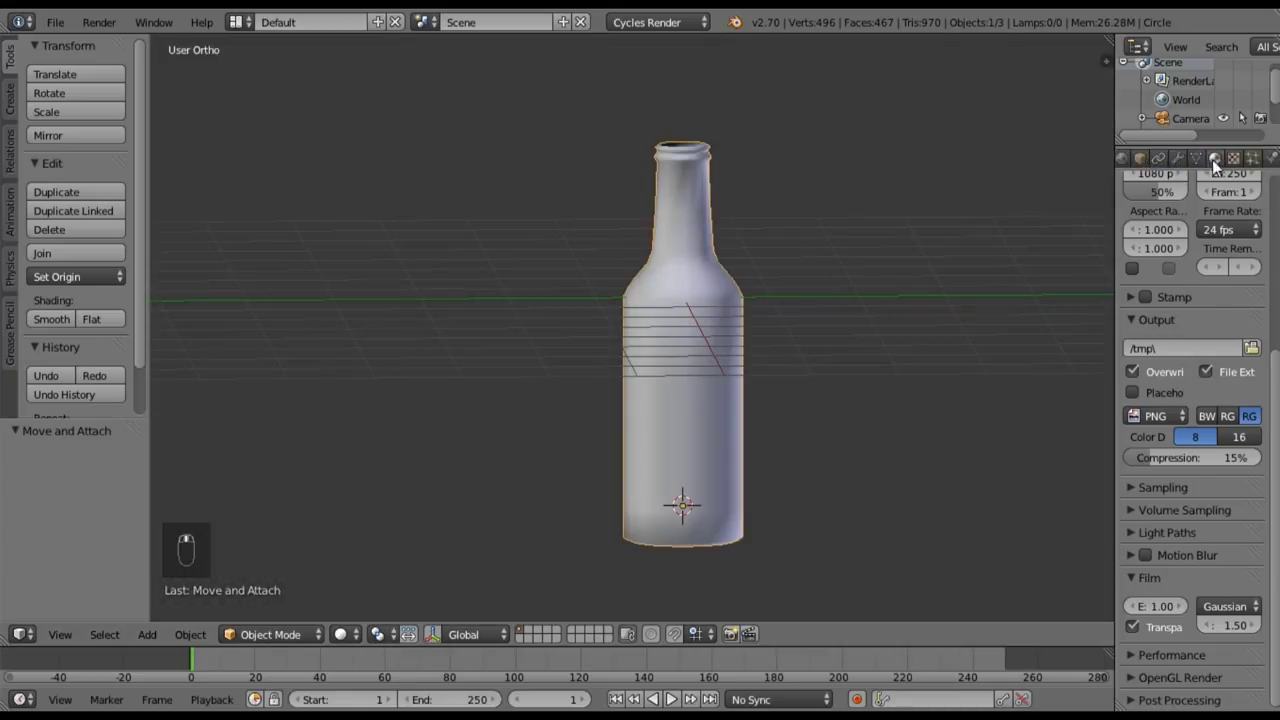
left_click(1215, 160)
left_click(1167, 231)
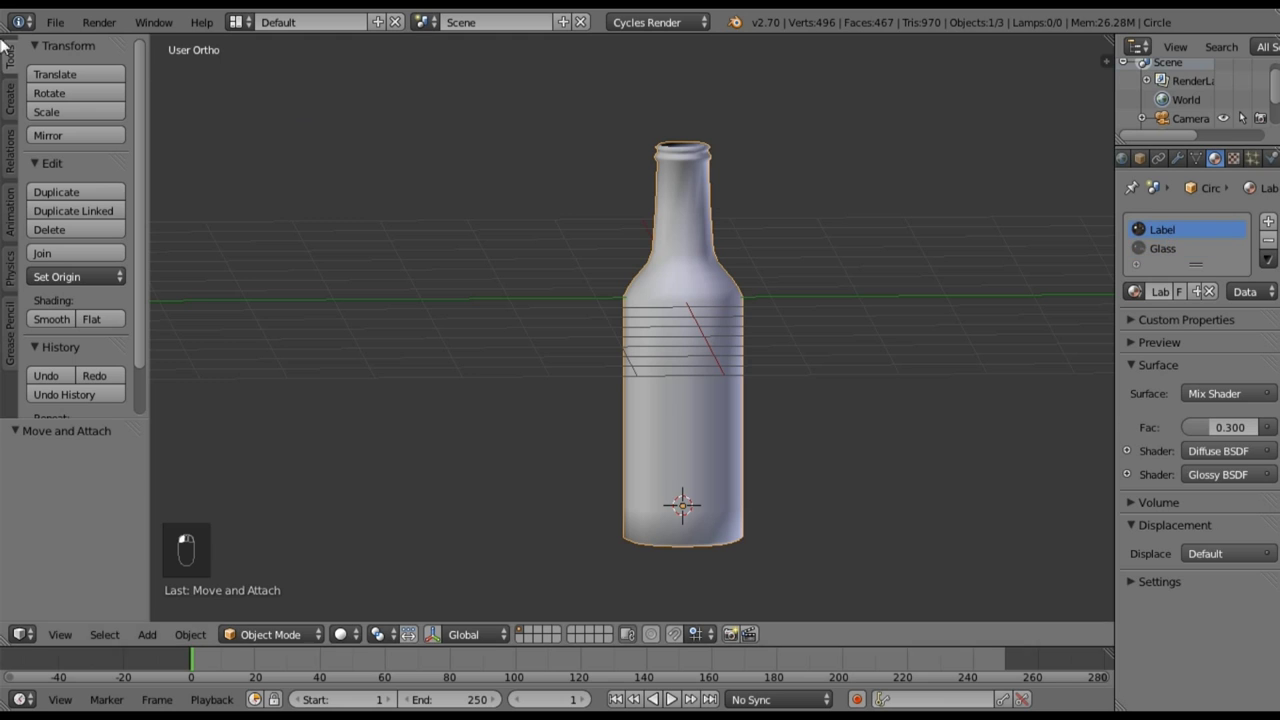
- Switch to the Compositing layout and set the Label material's Mix Shader factor to 0.2
left_click(238, 22)
left_click(280, 88)
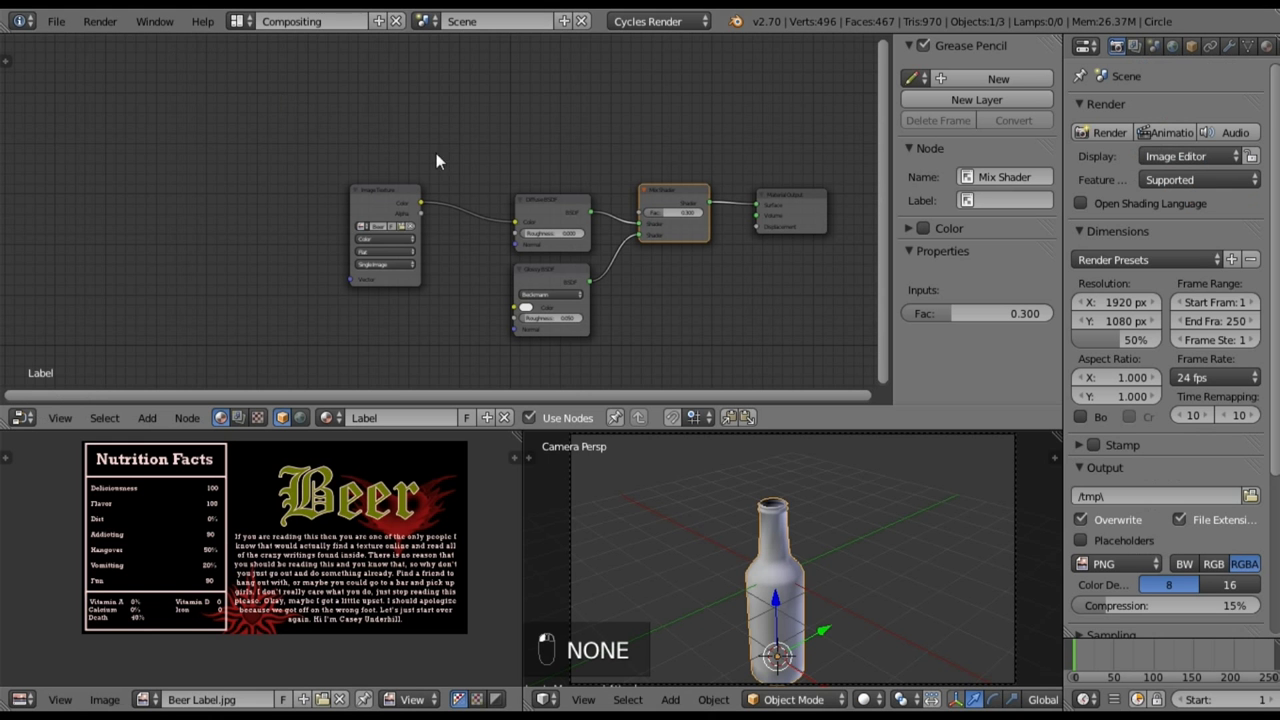
scroll(704, 286, "up", 3)
left_click(794, 216)
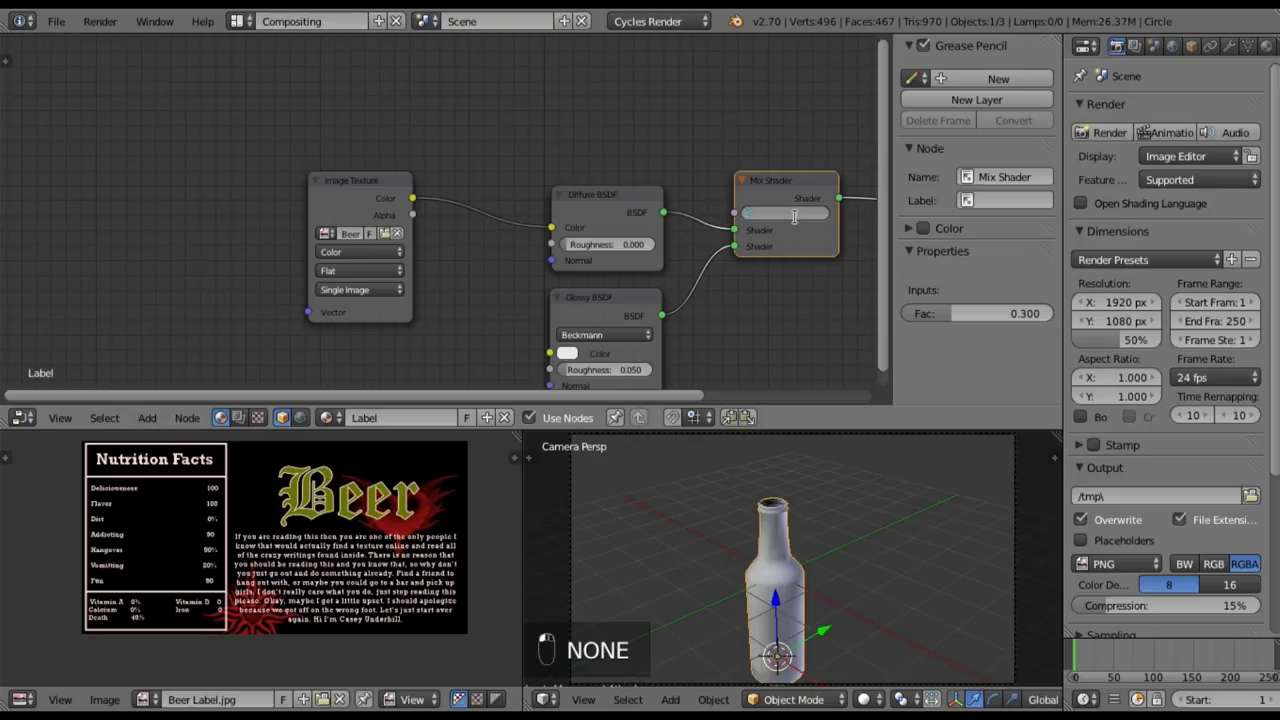
type(".2")
key("Return")
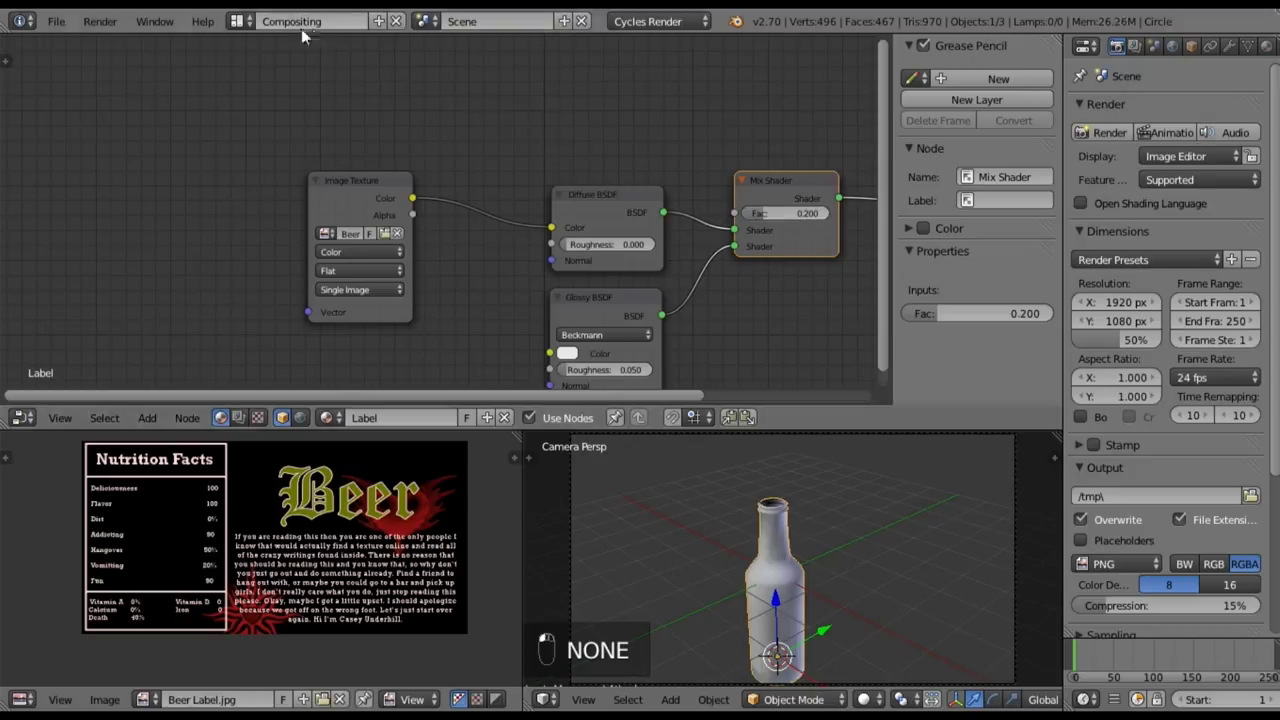
- Return to the Default layout and select the liquid mesh inside the bottle, using wireframe shading to reach it
left_click(238, 22)
left_click(280, 108)
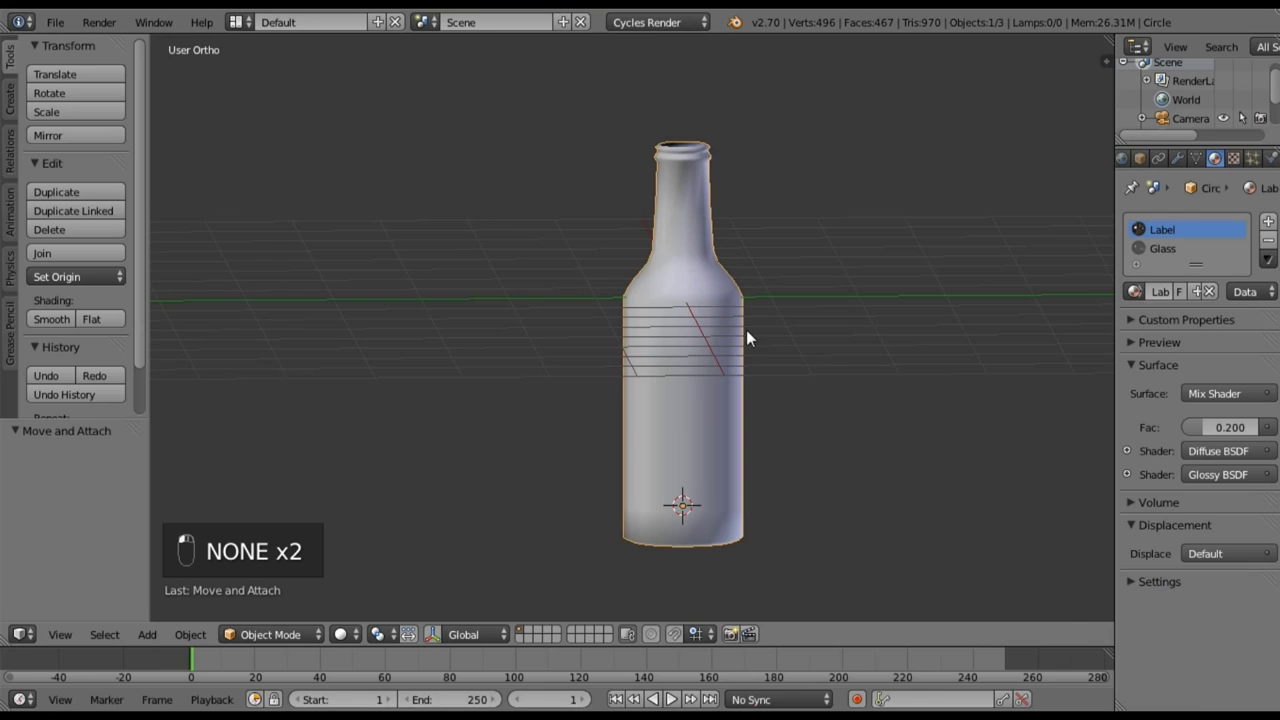
middle_click_drag(667, 303, 629, 329, "shift")
key("z")
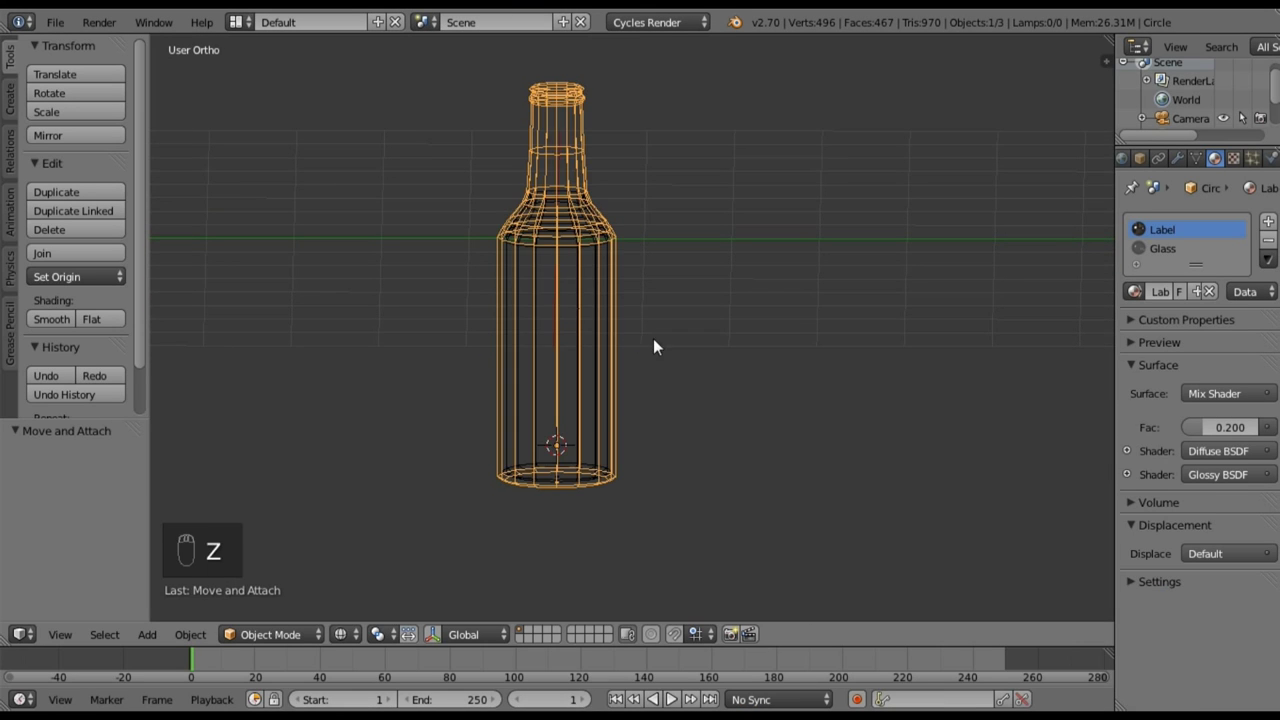
scroll(640, 337, "up", 3)
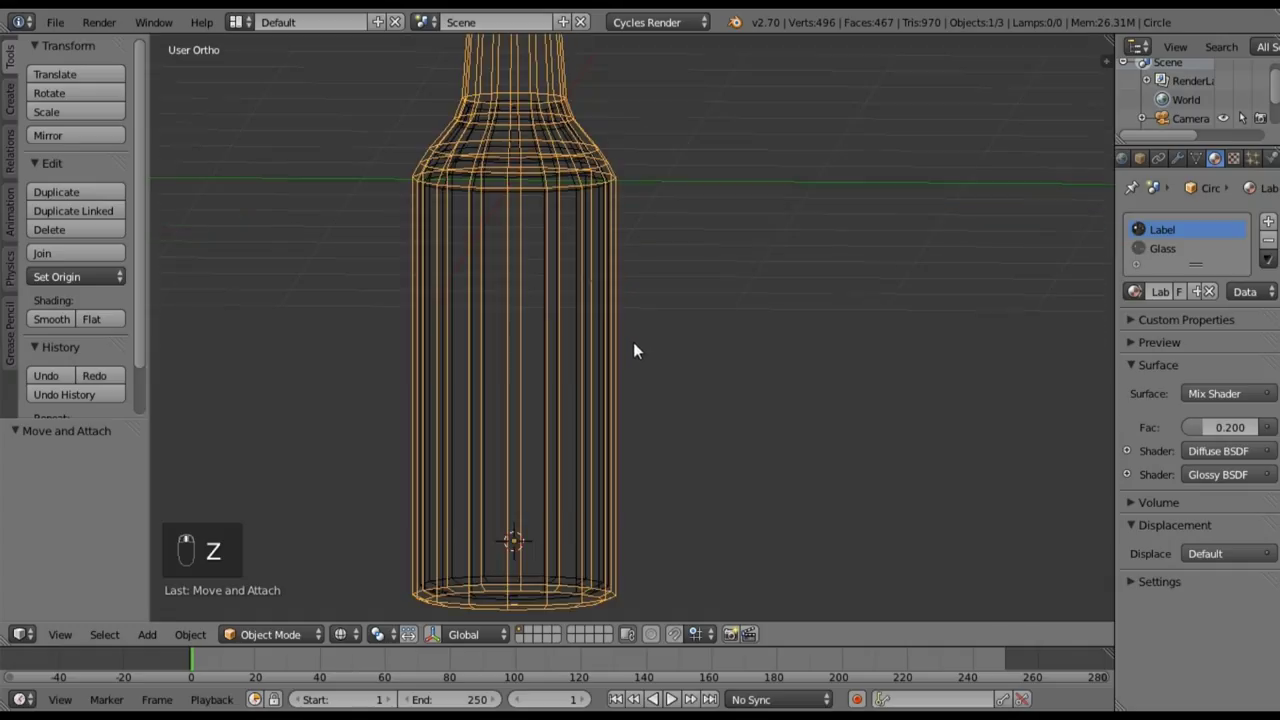
right_click(600, 238)
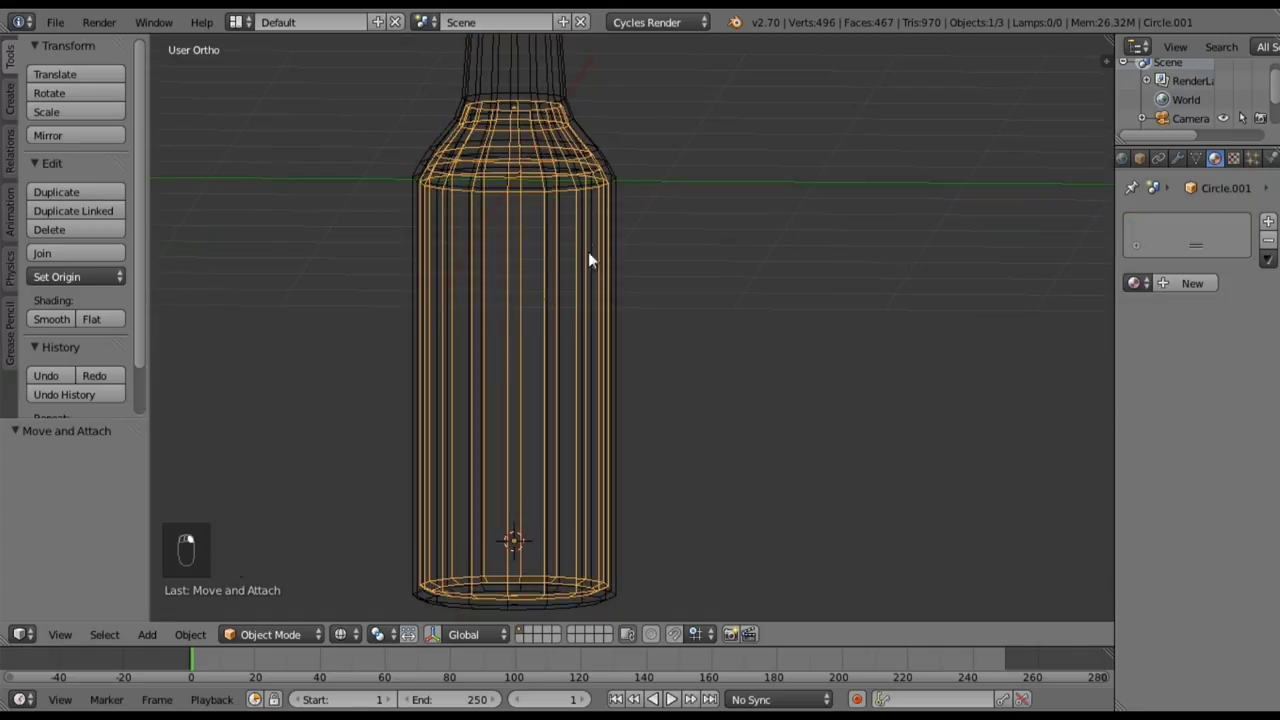
key("z")
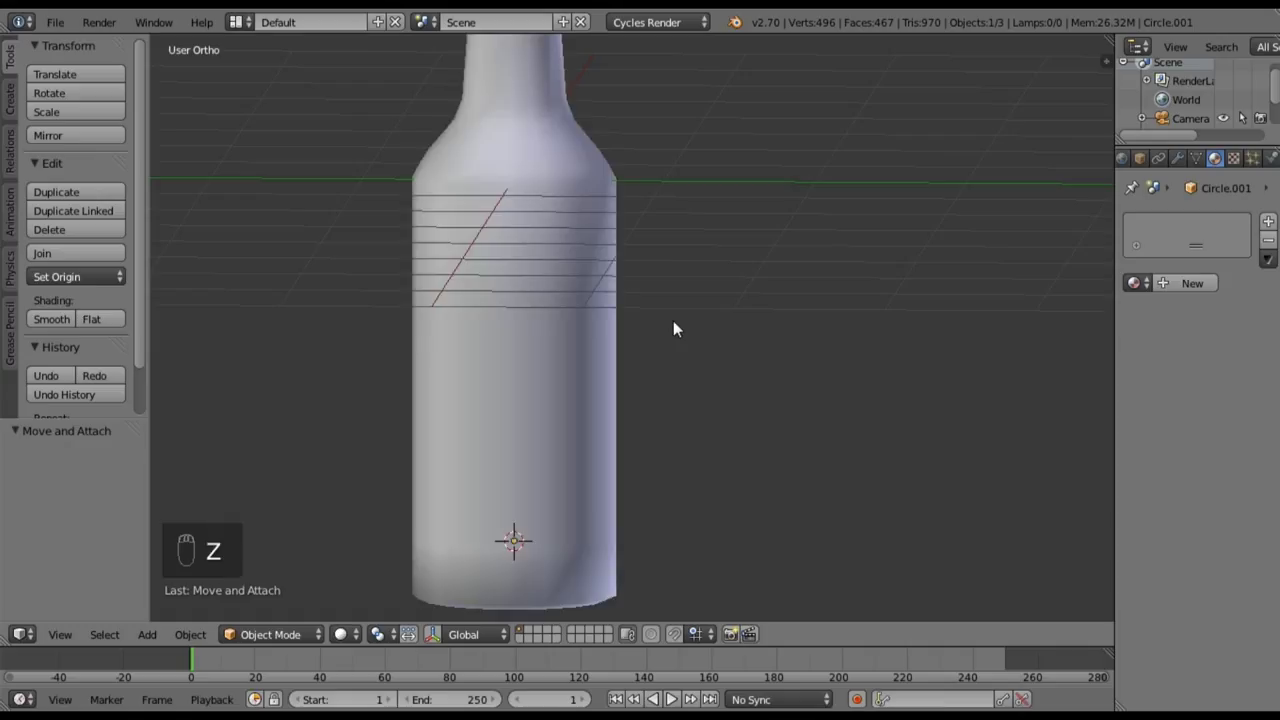
scroll(673, 329, "down", 2)
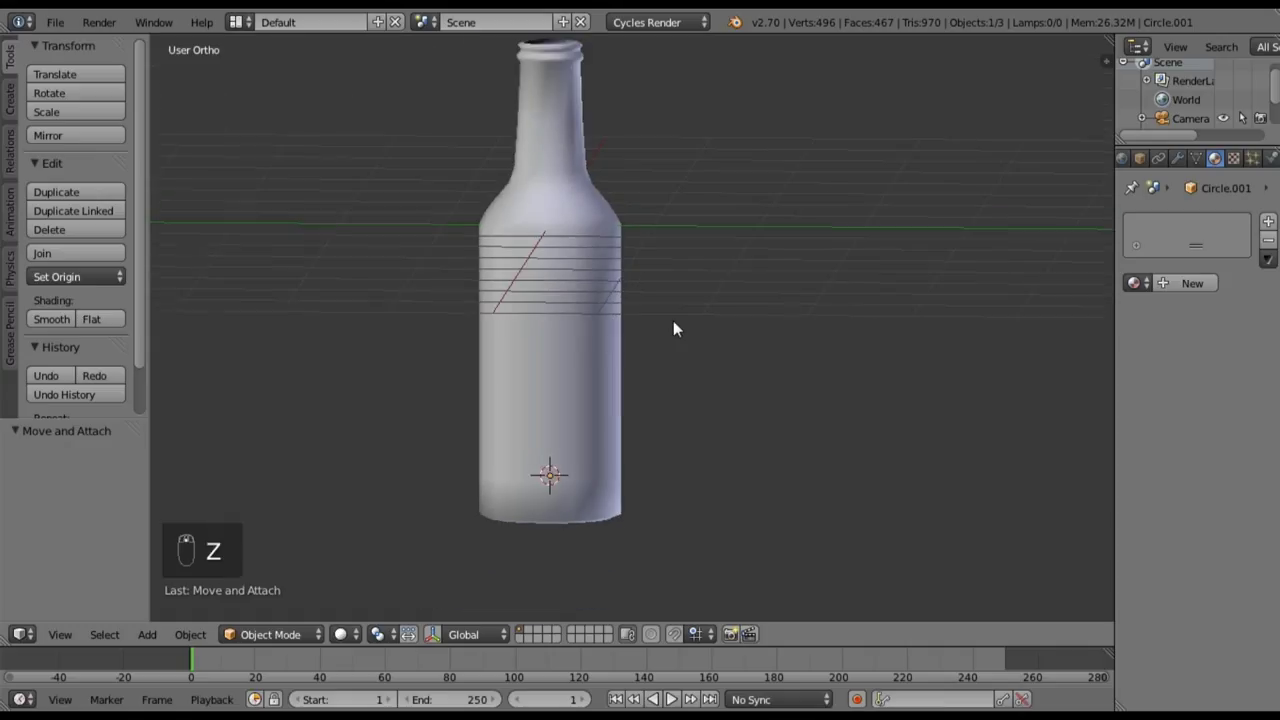
- Create a new material on the liquid mesh and name it Beer
left_click(1188, 289)
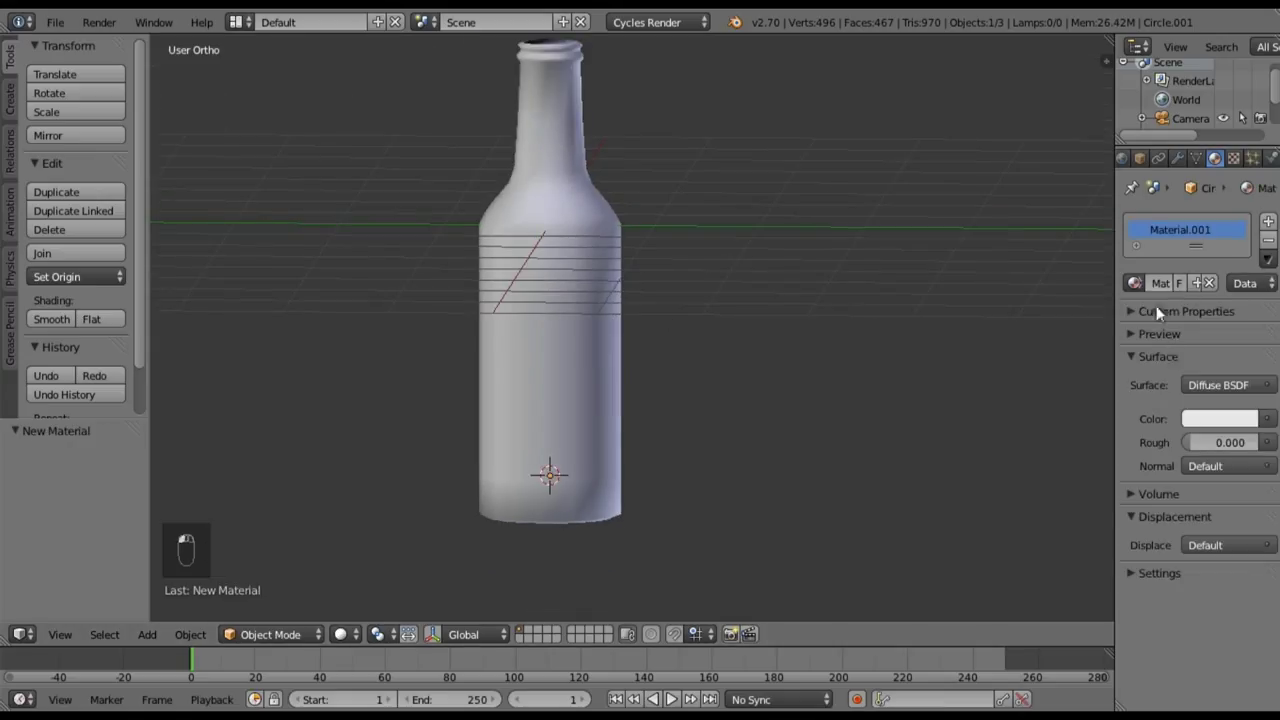
type("Beer")
key("Return")
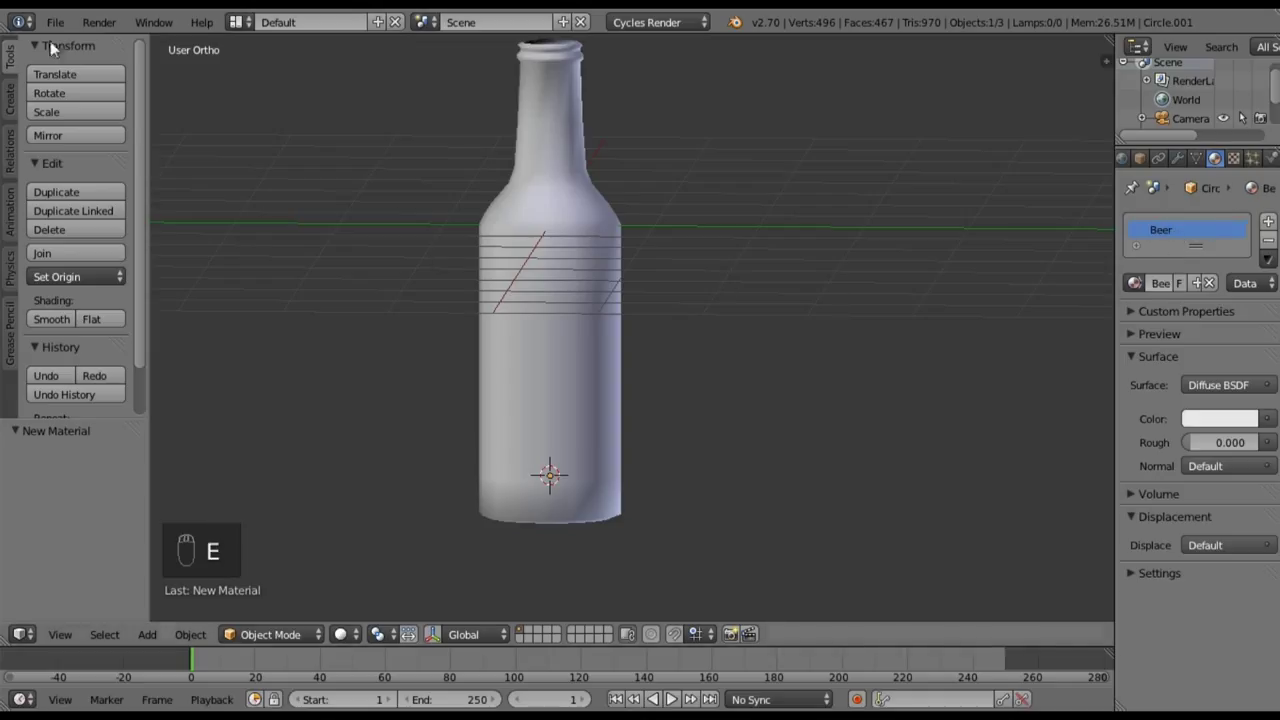
- Show the Beer material's nodes in the Compositing layout and delete its Diffuse BSDF node
left_click(240, 22)
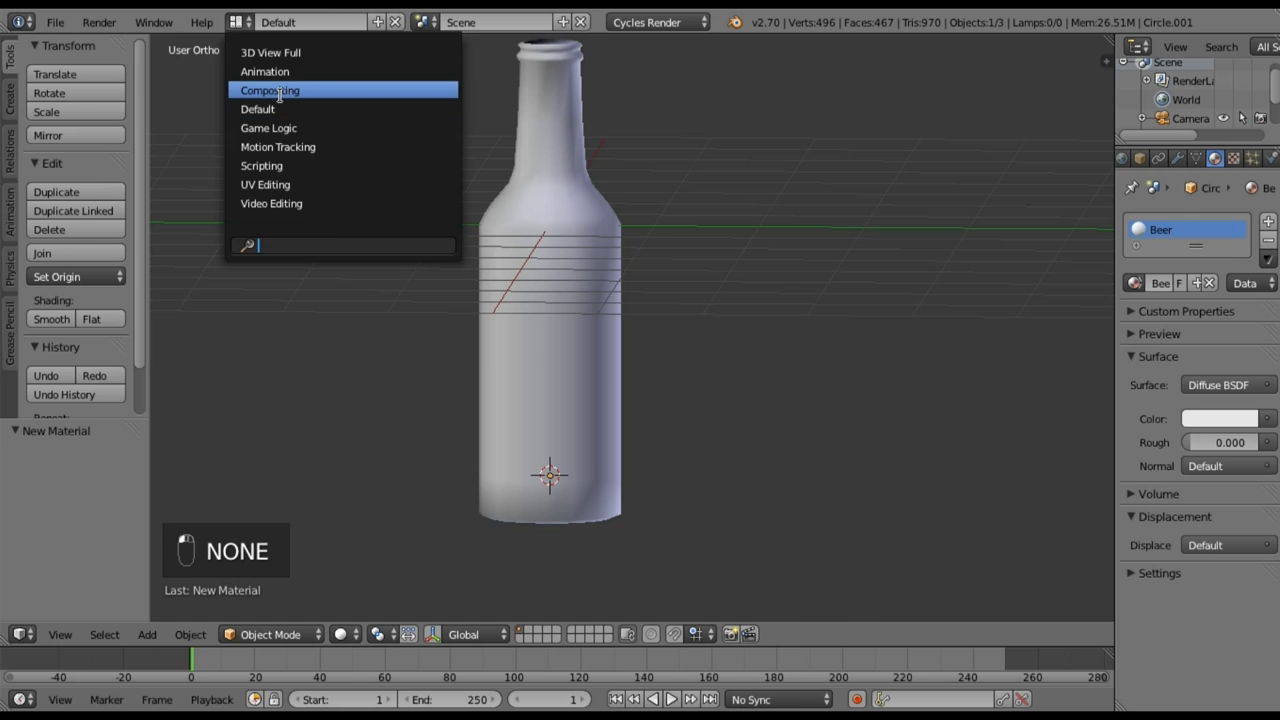
left_click(284, 89)
scroll(546, 311, "down", 4)
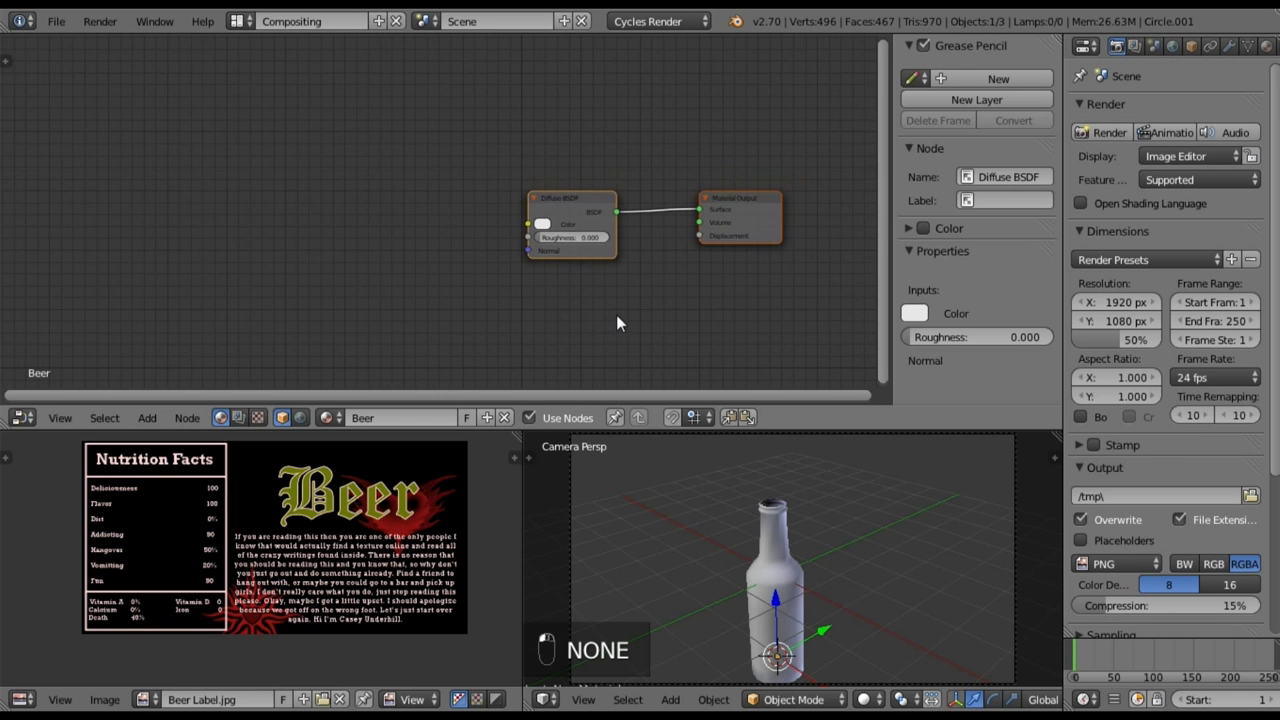
middle_click_drag(616, 314, 600, 259)
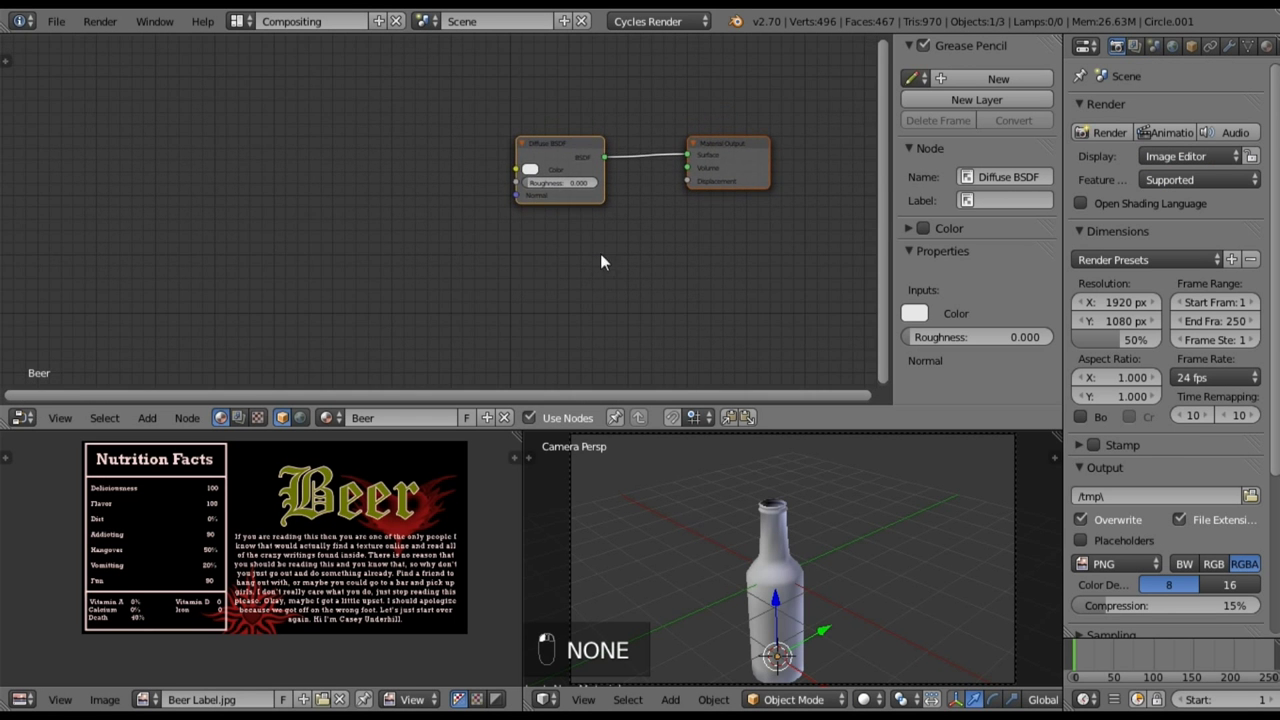
left_click(550, 143)
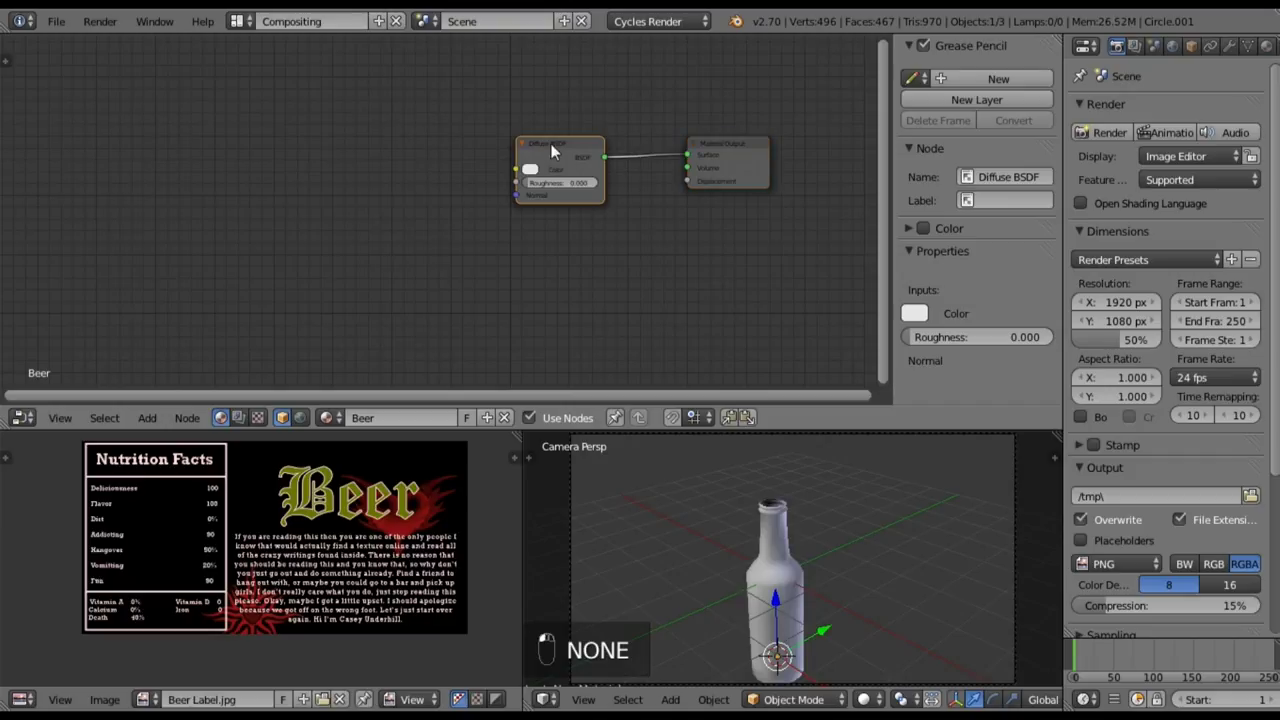
key("x")
- Add a Glass BSDF node to the Beer material and connect it to the Material Output's Surface input
left_click(152, 417)
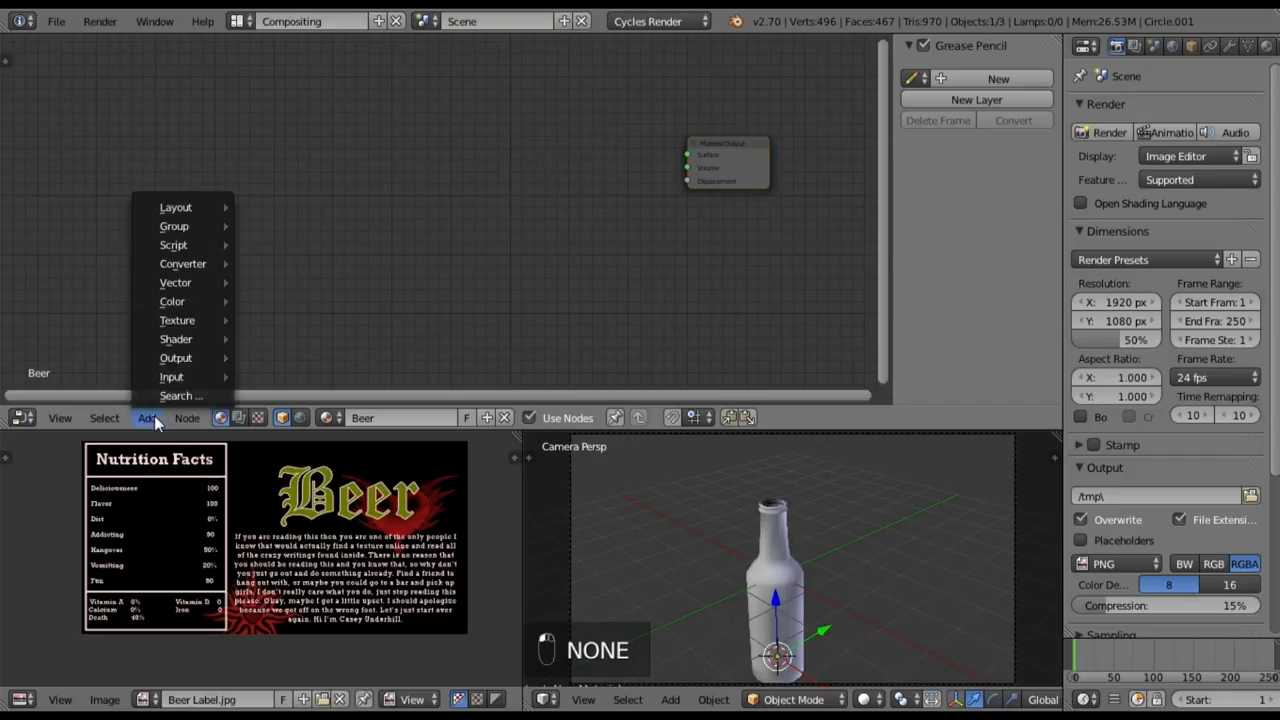
mouse_move(250, 344)
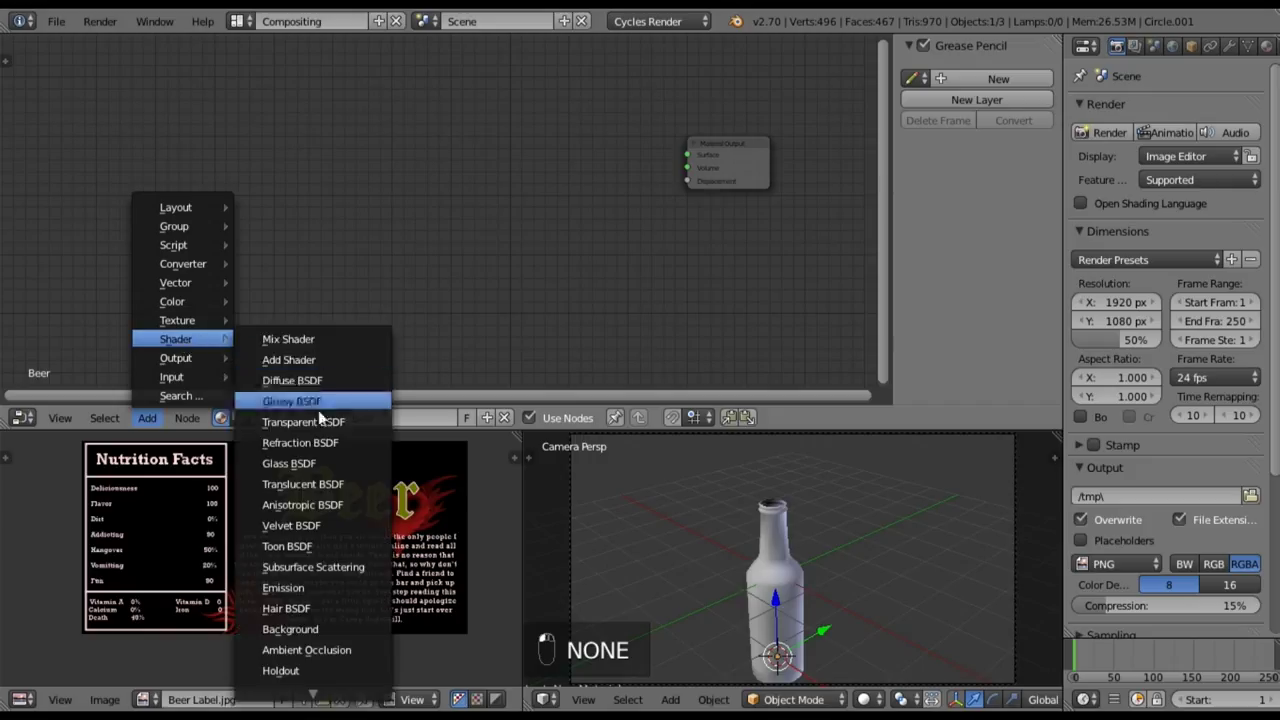
left_click(290, 463)
left_click(543, 145)
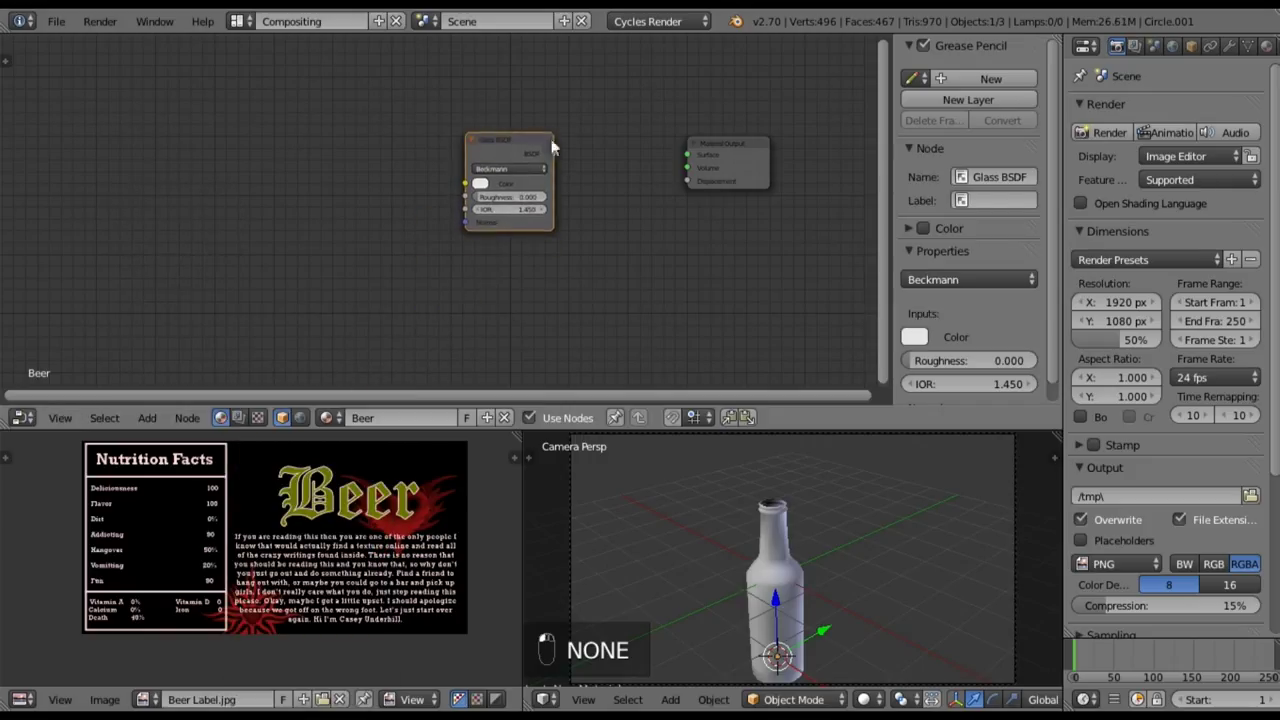
left_click_drag(680, 161, 686, 155)
left_click_drag(493, 143, 409, 126)
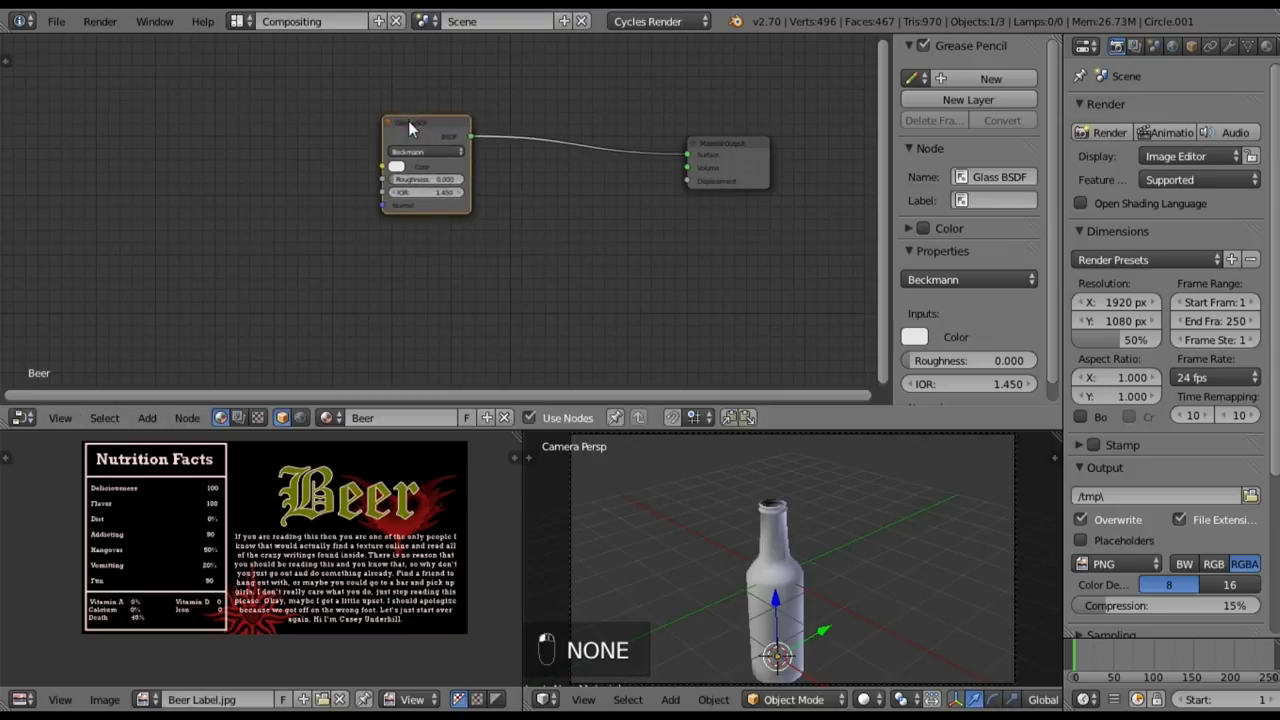
- Set the Beer material's Glass BSDF index of refraction to 1.330
left_click(436, 193)
key("Return")
middle_click_drag(475, 249, 432, 203)
middle_click_drag(496, 331, 490, 306)
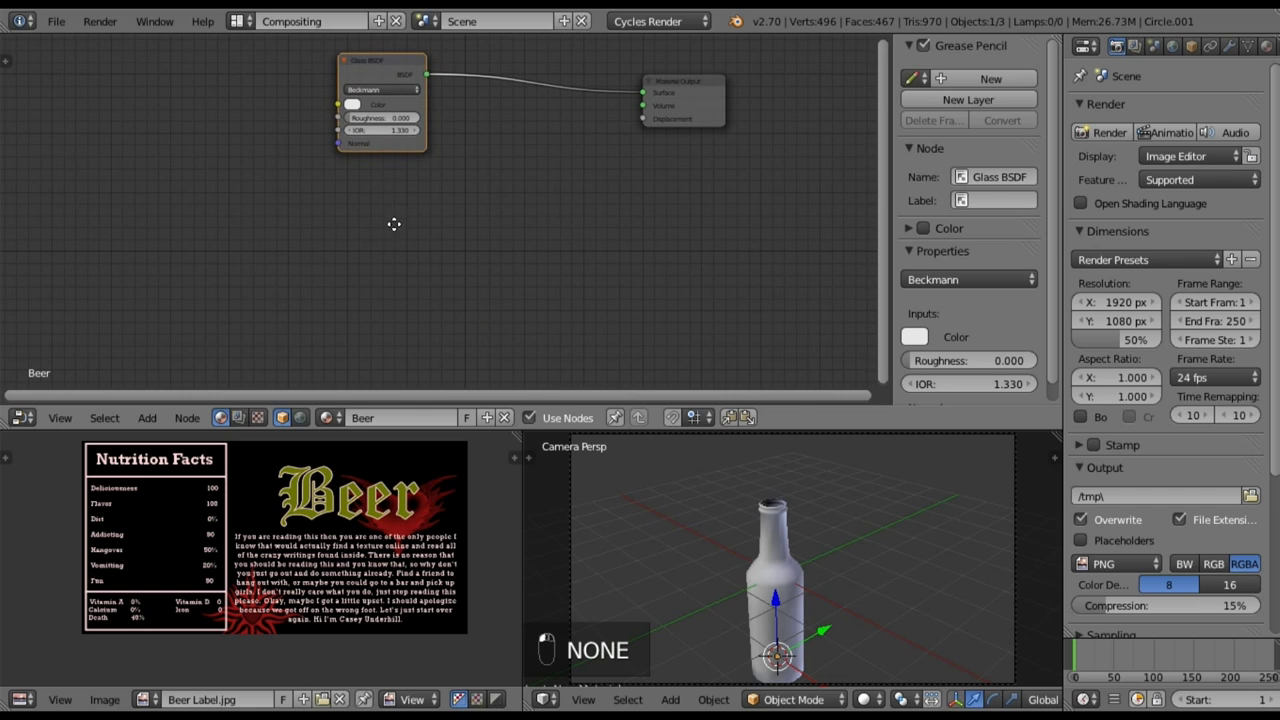
middle_click_drag(395, 222, 395, 234)
middle_click_drag(418, 156, 410, 178)
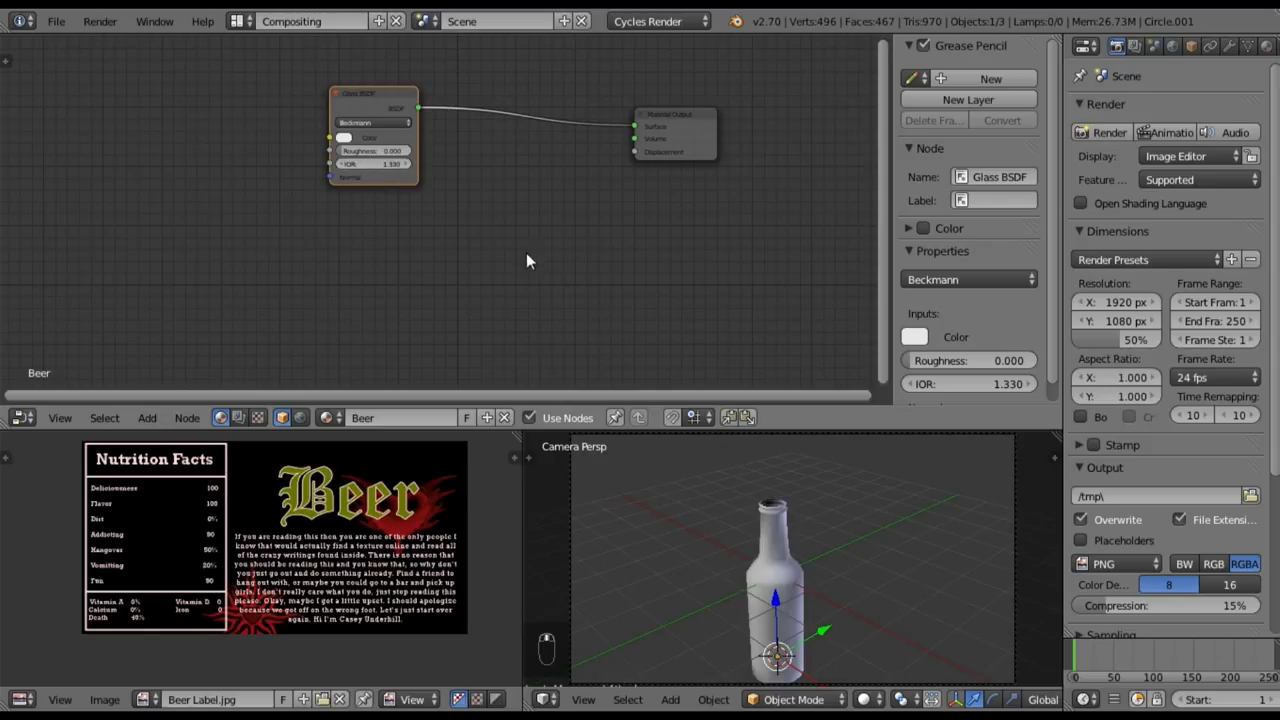
- Begin adding another node to the Beer material's node tree
middle_click_drag(526, 252, 496, 231)
scroll(371, 232, "up", 1)
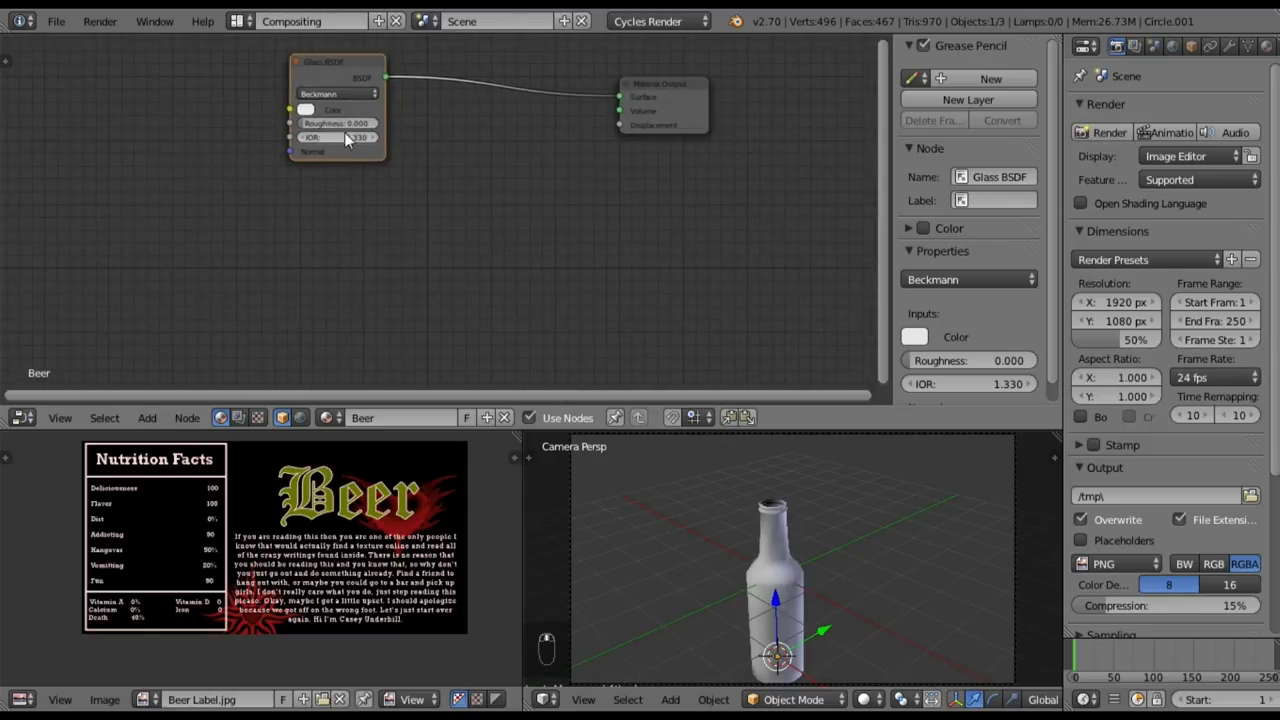
left_click(142, 416)
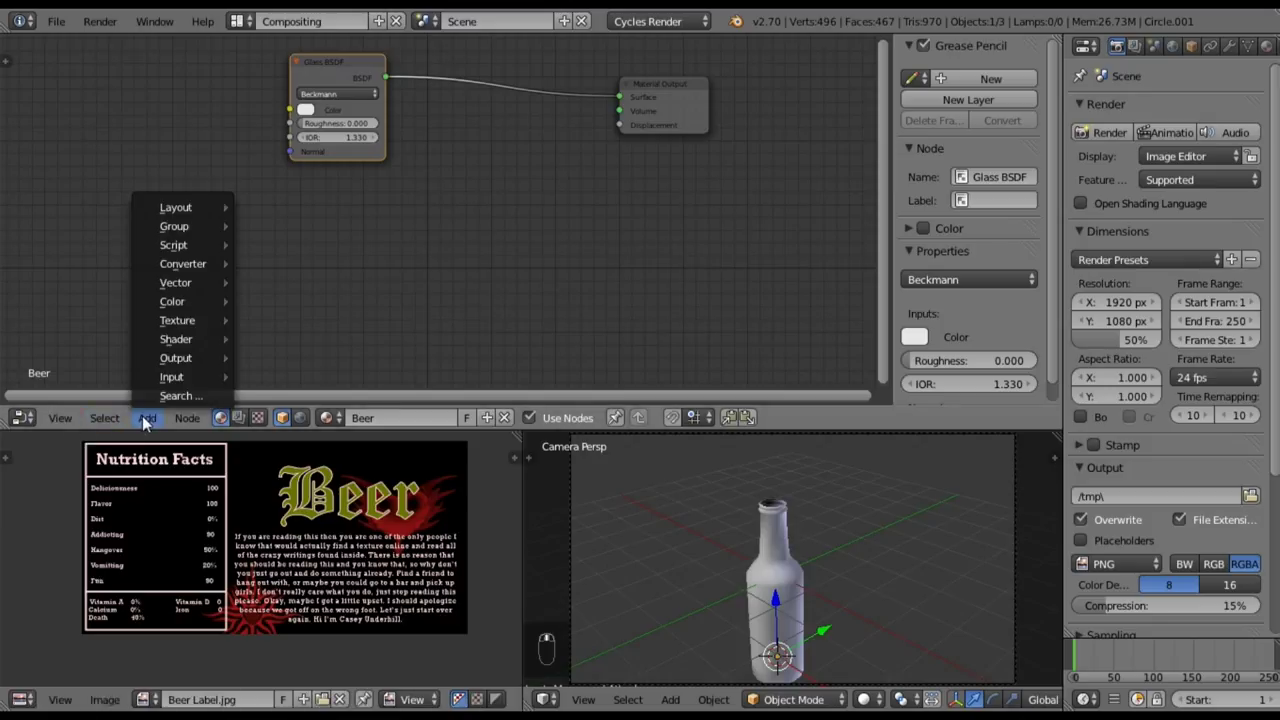
- Add a Volume Absorption shader node and place it directly below the Glass BSDF node
mouse_move(180, 340)
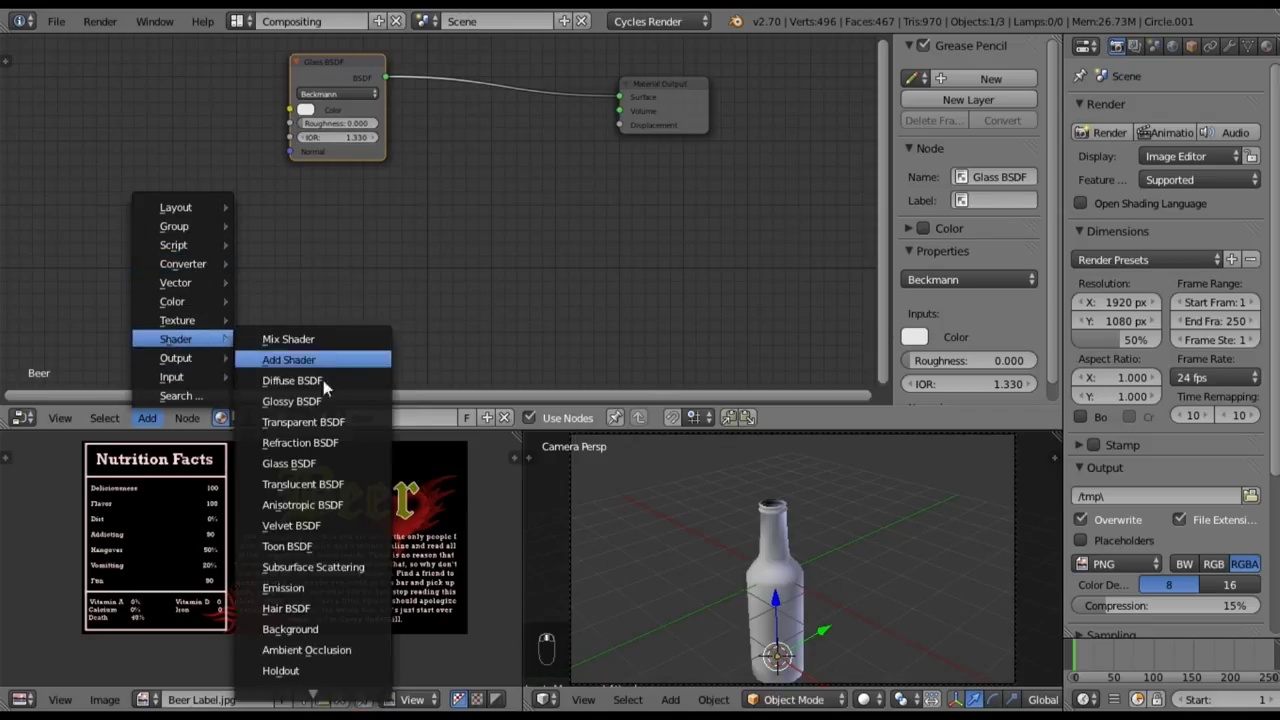
mouse_move(318, 694)
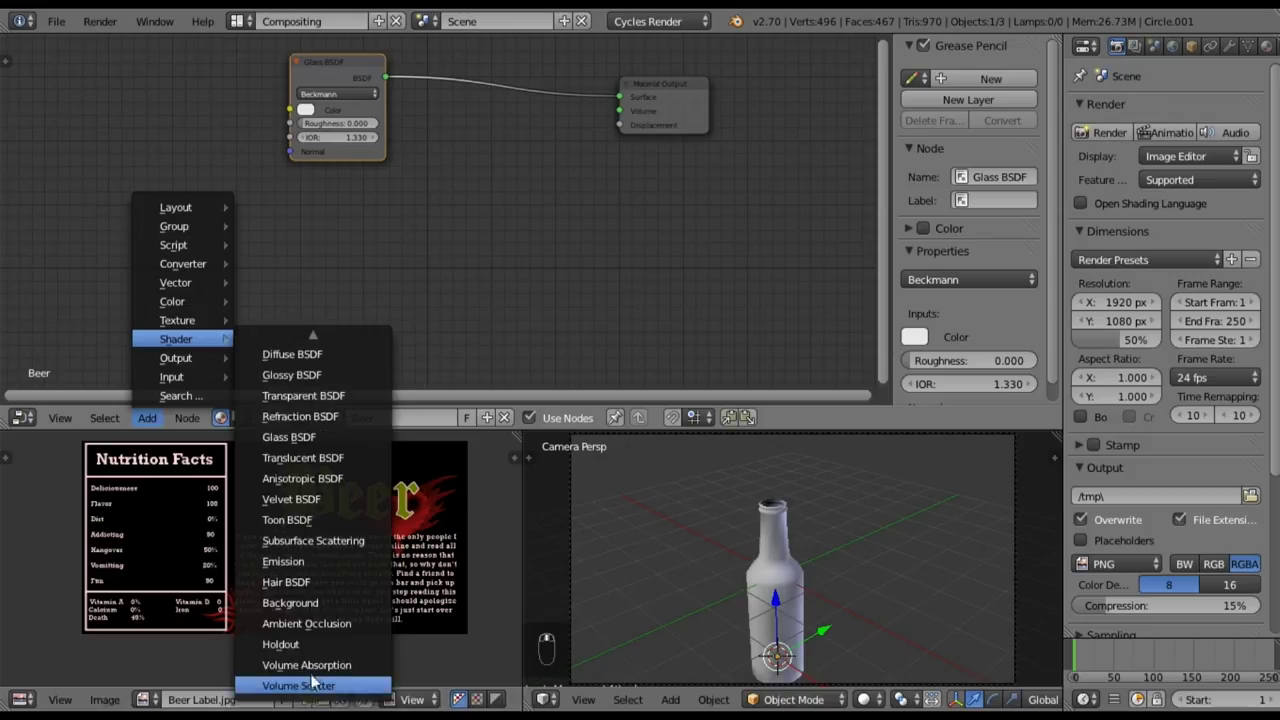
left_click(313, 668)
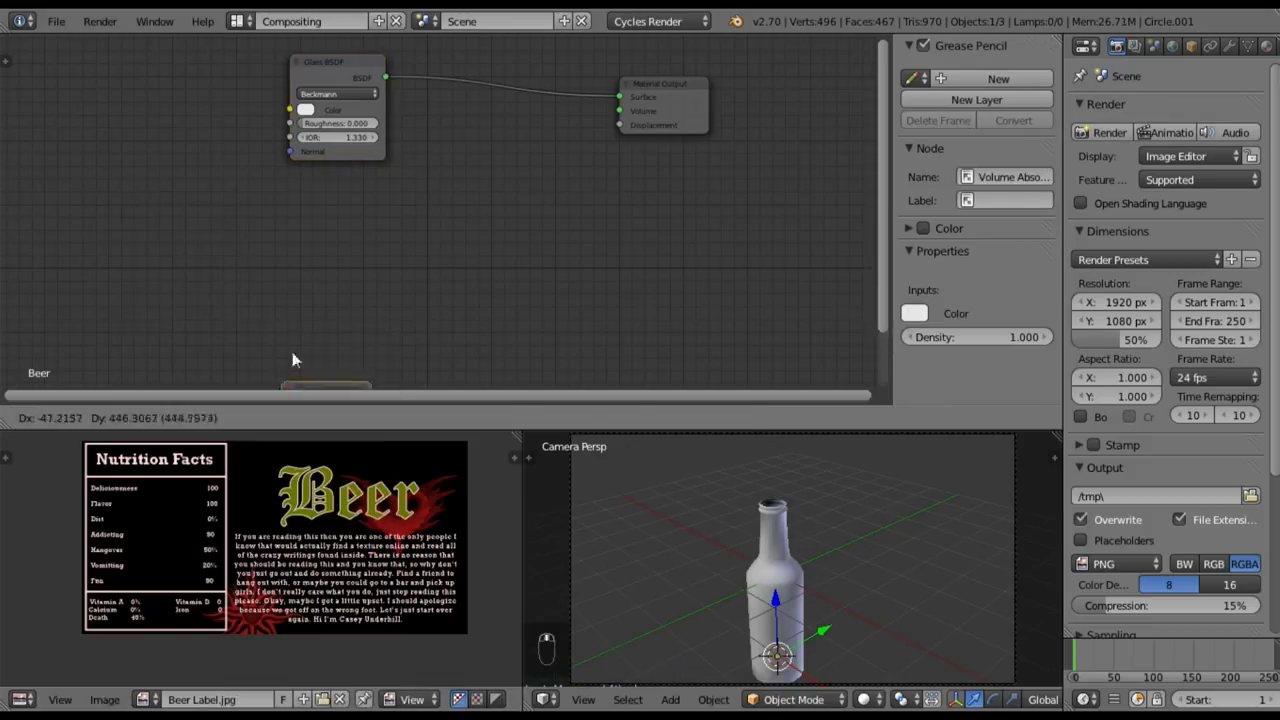
left_click(363, 232)
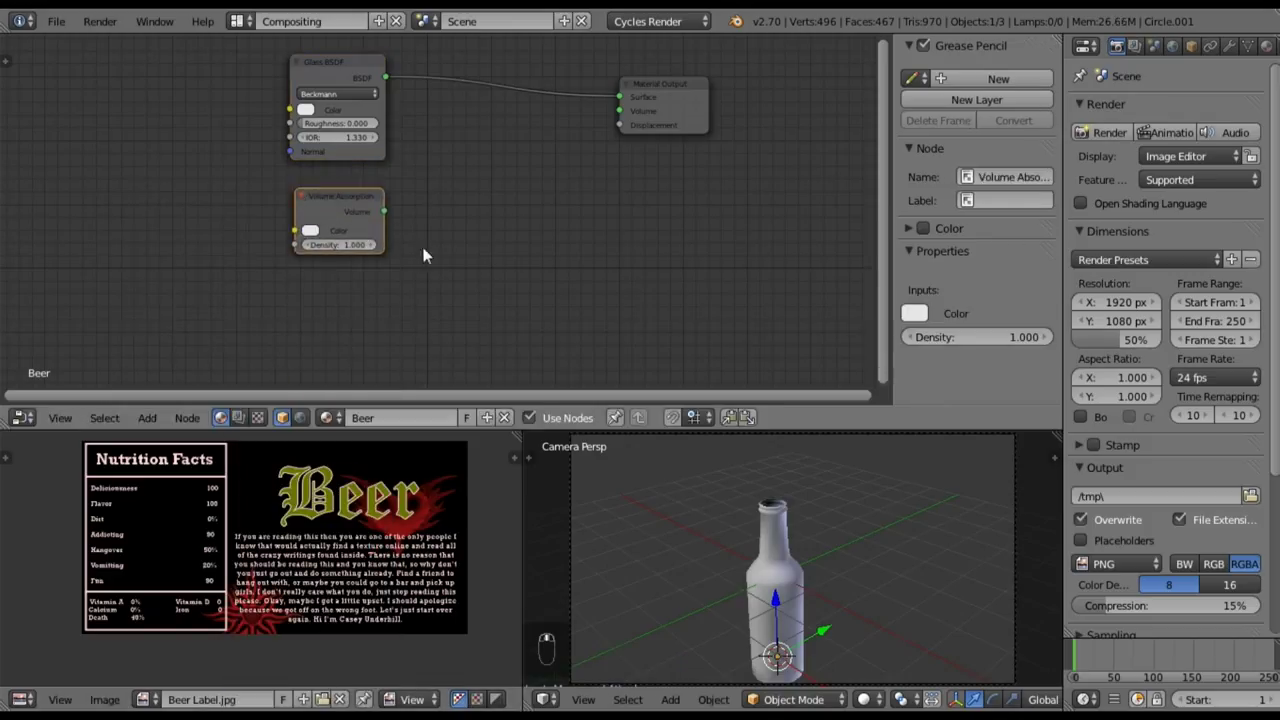
- Set the Volume Absorption node's density to 65
scroll(424, 256, "up", 2)
middle_click_drag(428, 184, 455, 237)
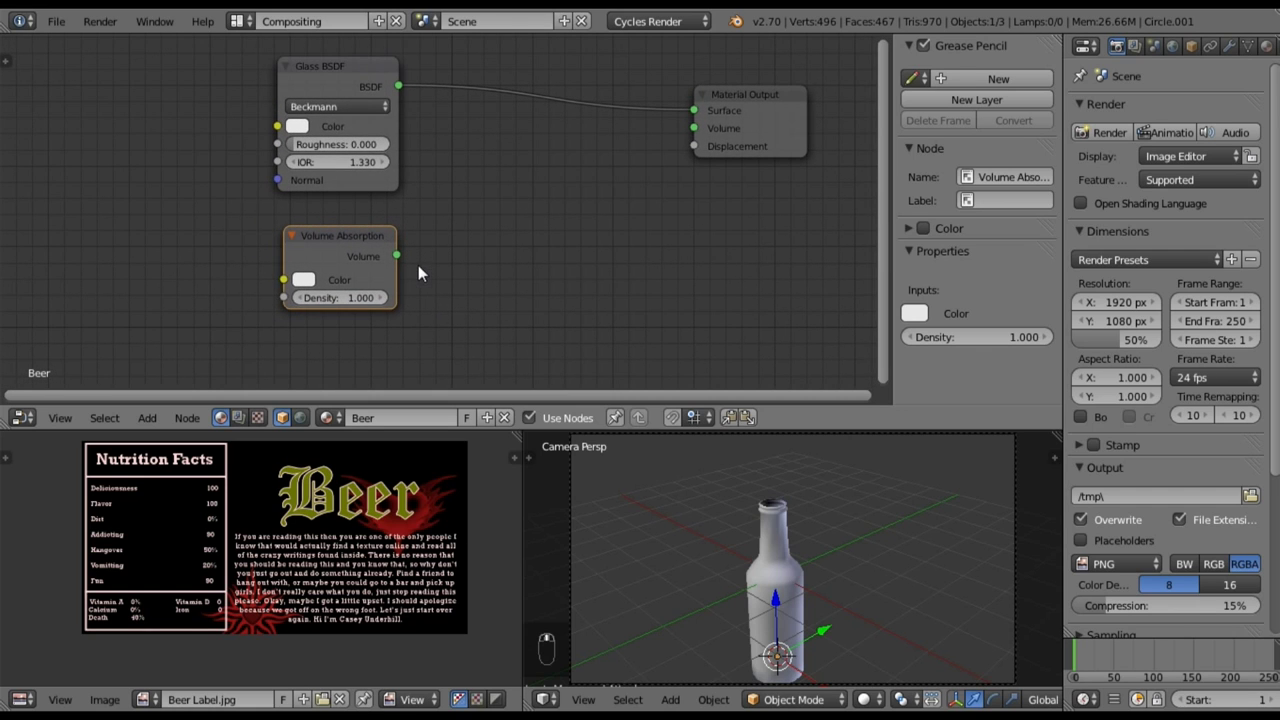
scroll(416, 322, "down", 1)
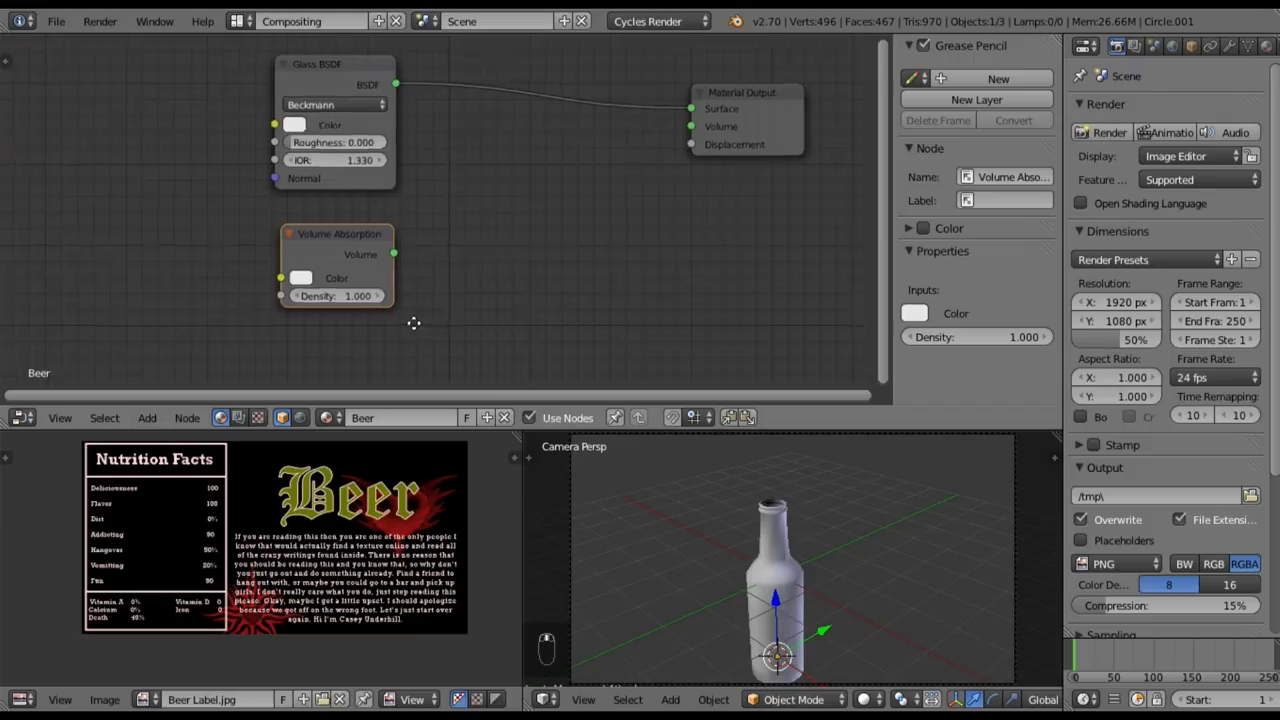
left_click(362, 288)
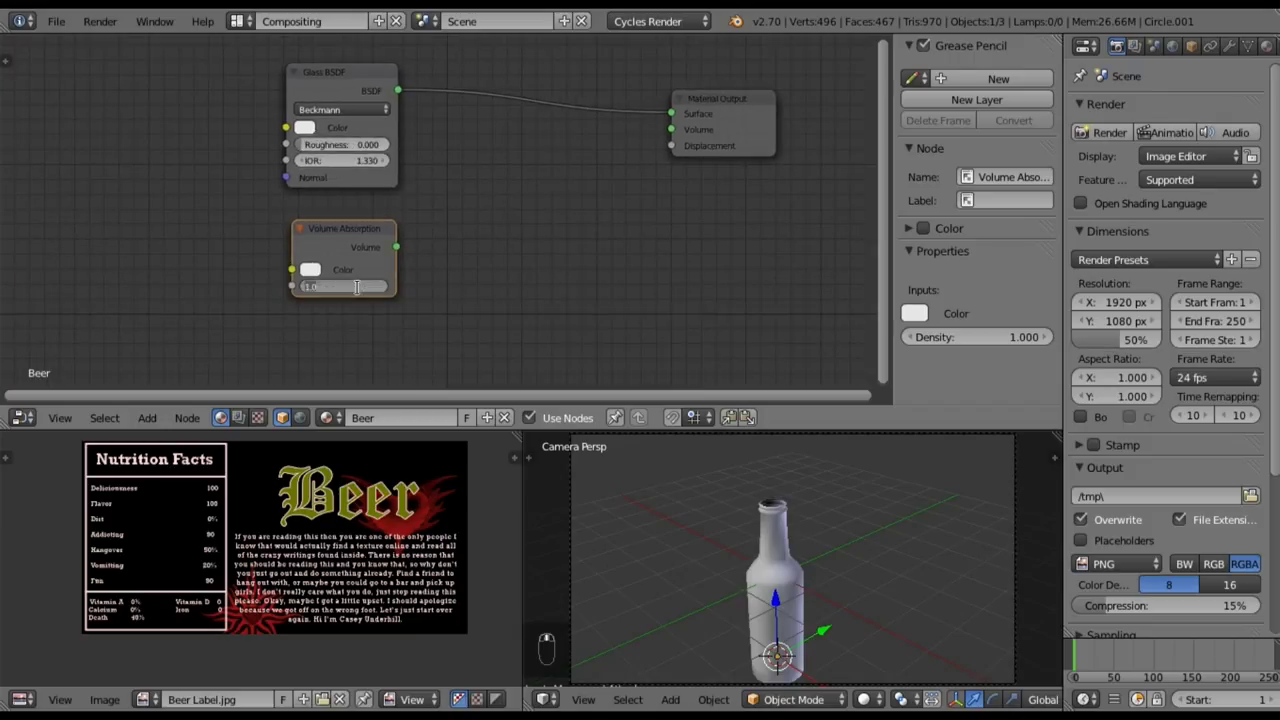
key("Return")
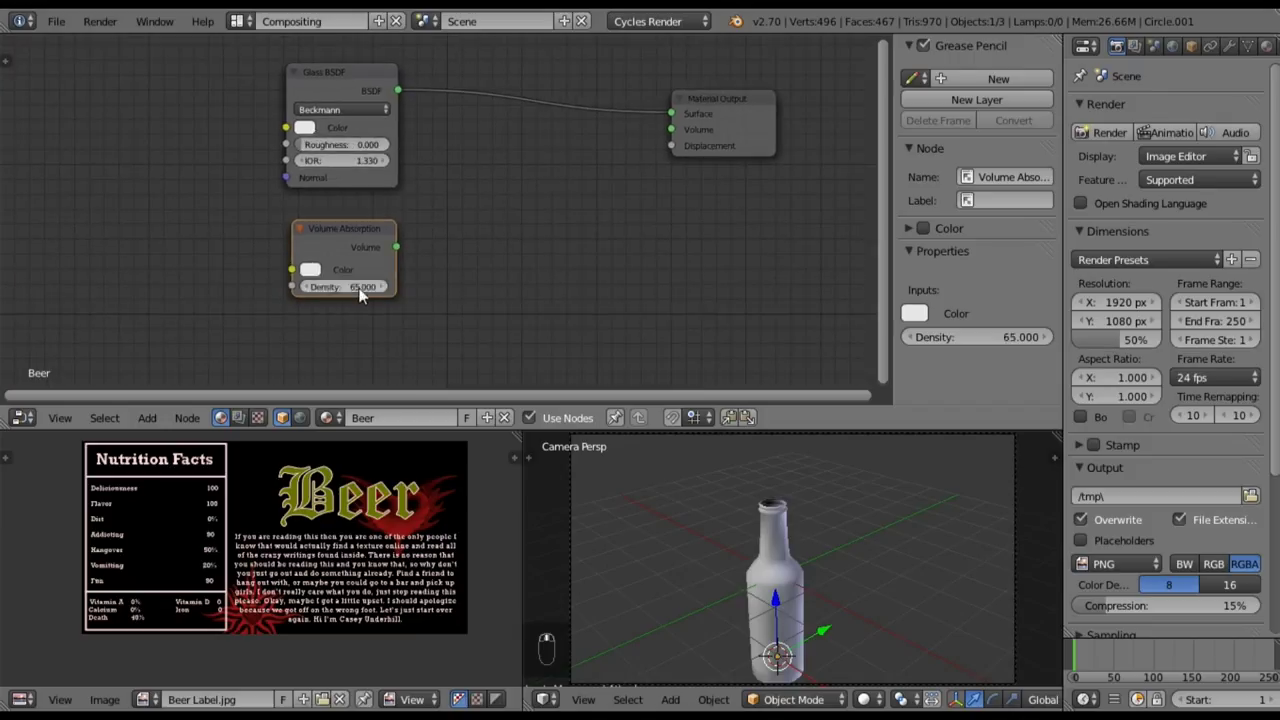
- Set the Volume Absorption color to a dark tan of about R 0.260, G 0.193, B 0.104
left_click(317, 270)
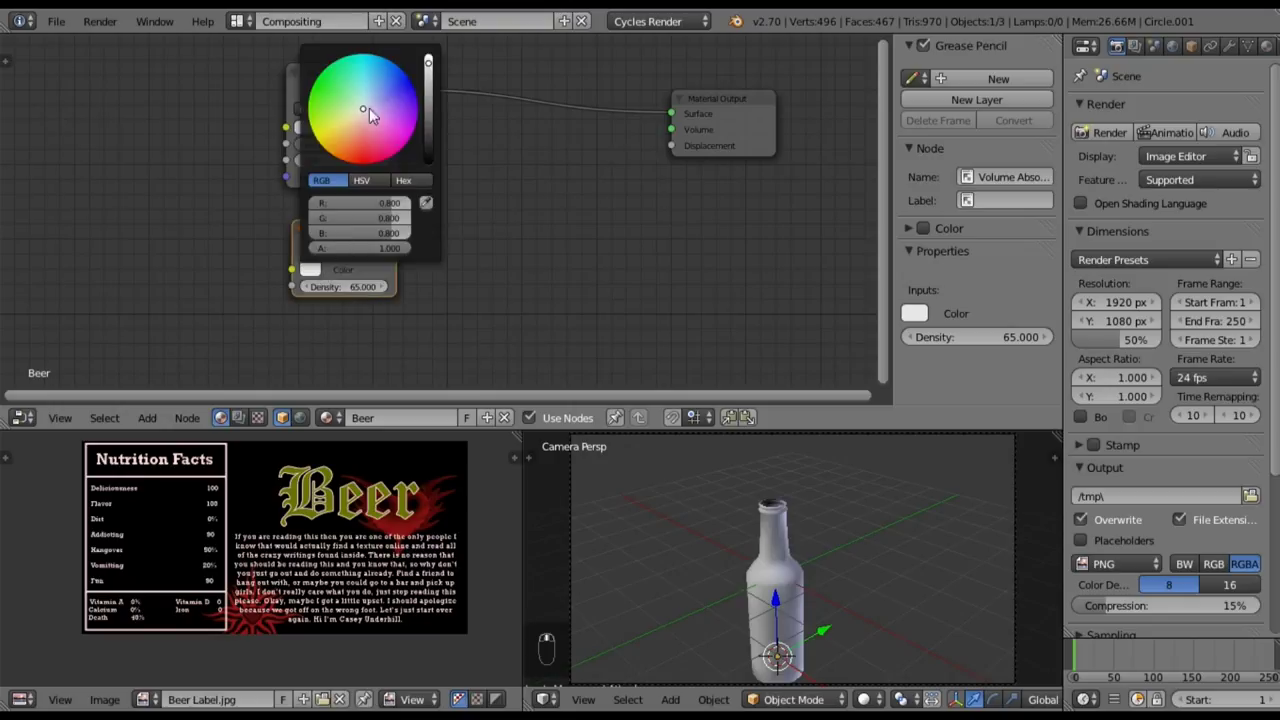
left_click_drag(363, 108, 343, 136)
left_click_drag(434, 80, 434, 104)
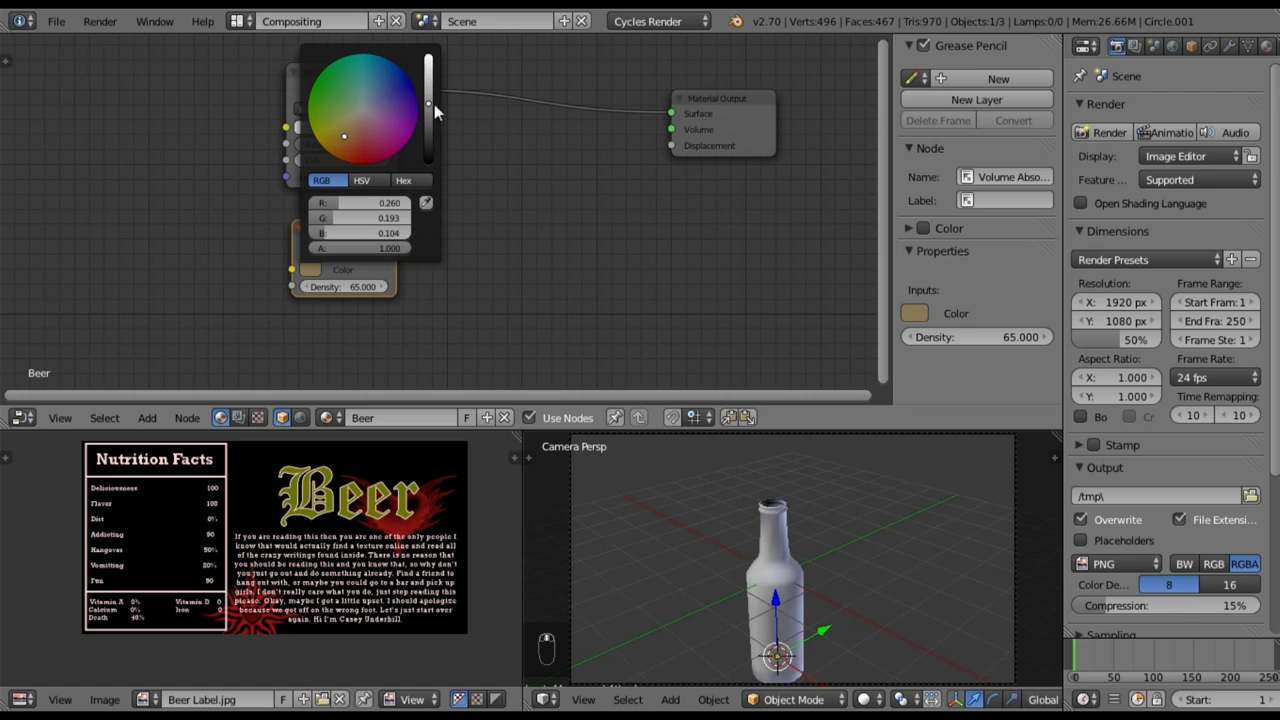
left_click(483, 203)
- Connect the Volume Absorption node's Volume output to the Volume input of the Material Output
middle_click_drag(421, 253, 355, 258)
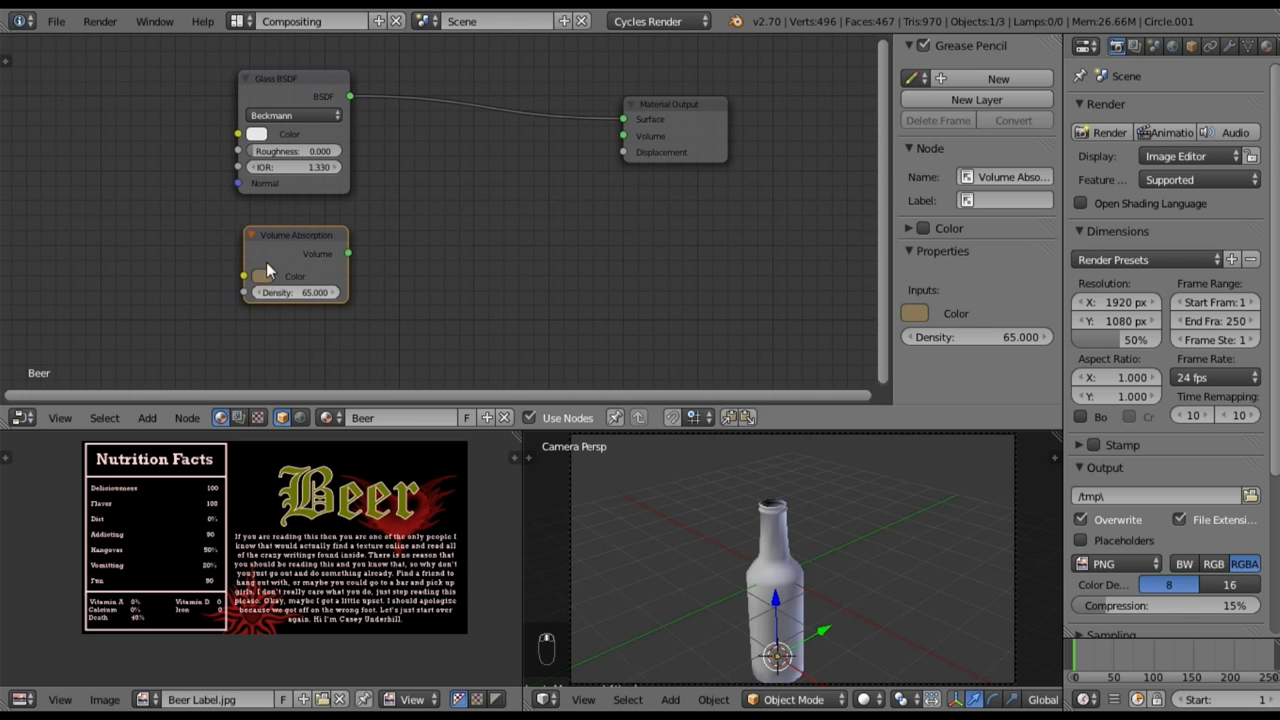
left_click_drag(348, 254, 622, 135)
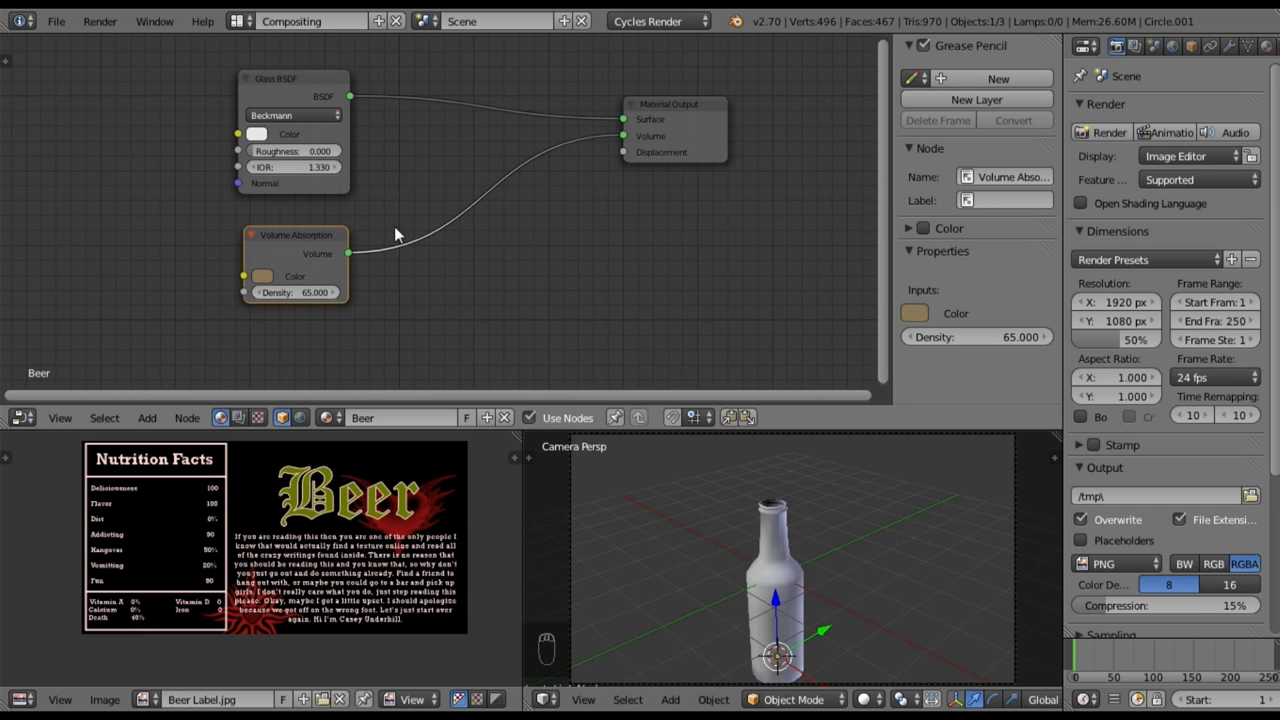
scroll(574, 225, "down", 2)
mouse_move(429, 205)
middle_mouse_down()
mouse_move(513, 182)
mouse_move(442, 222)
middle_mouse_up()
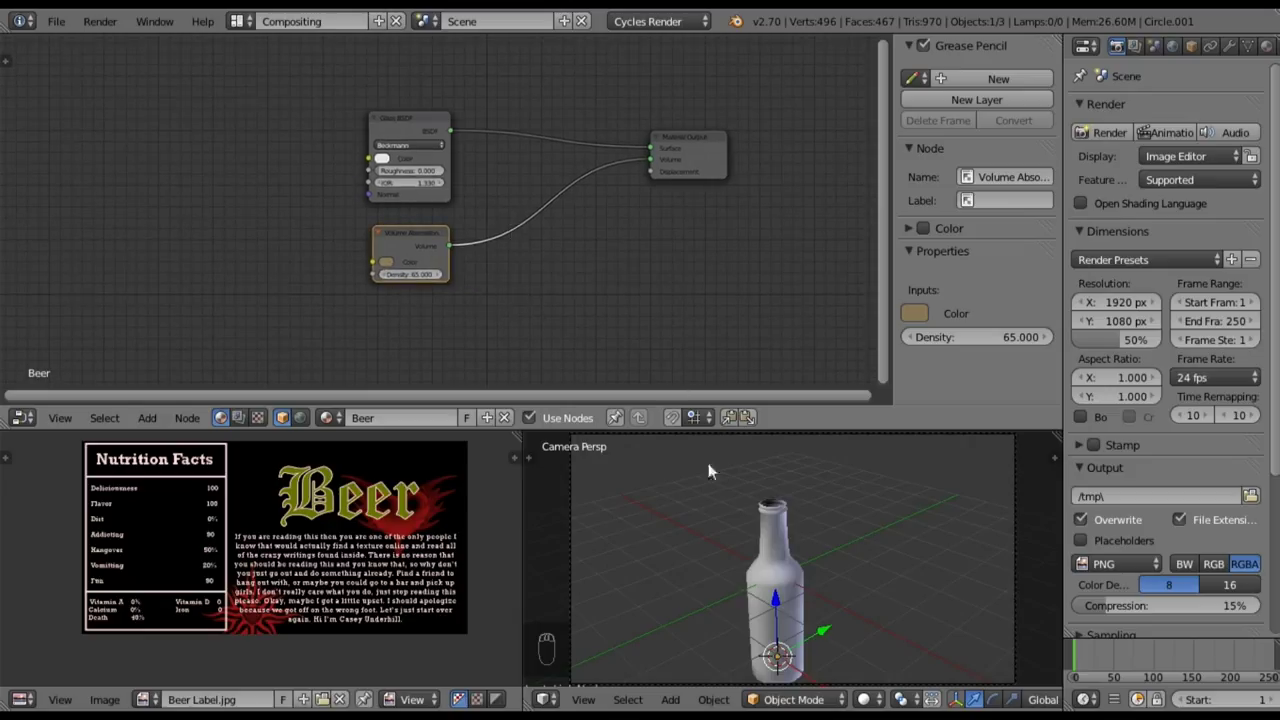
- Preview the bottle from the front with Rendered shading and the transform manipulator hidden
key("KP_1")
scroll(751, 589, "up", 3)
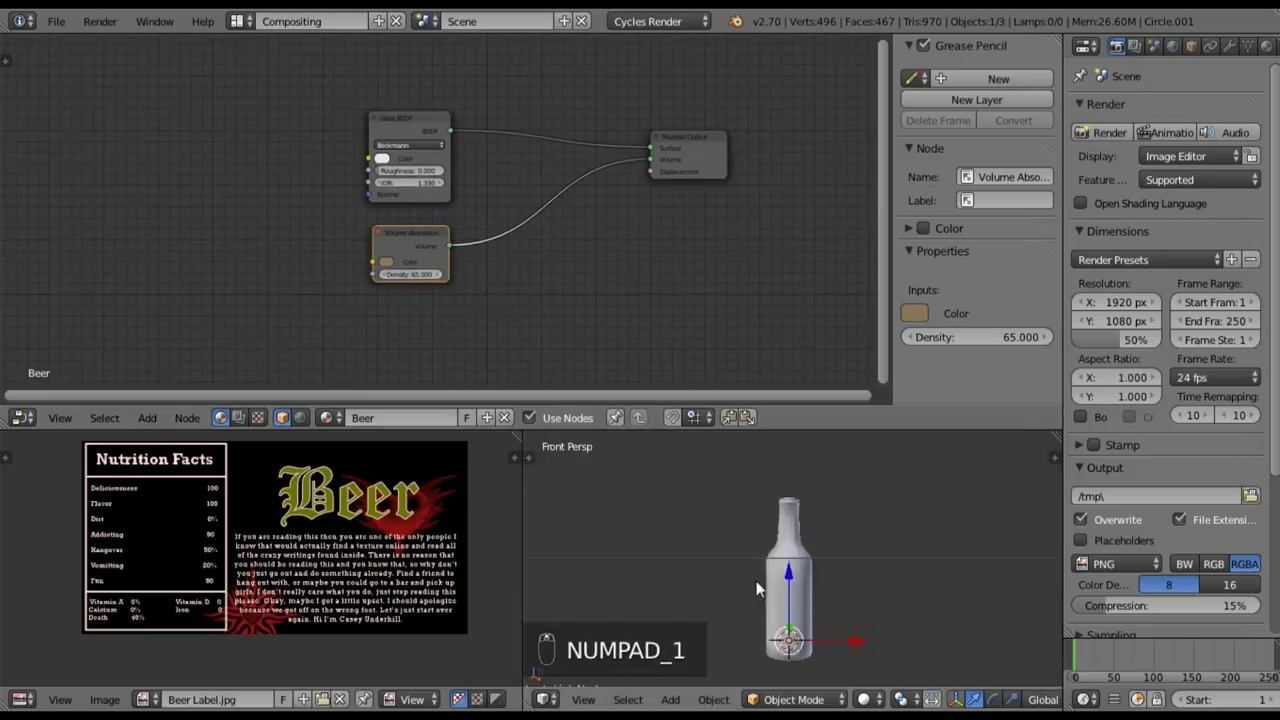
left_click(956, 700)
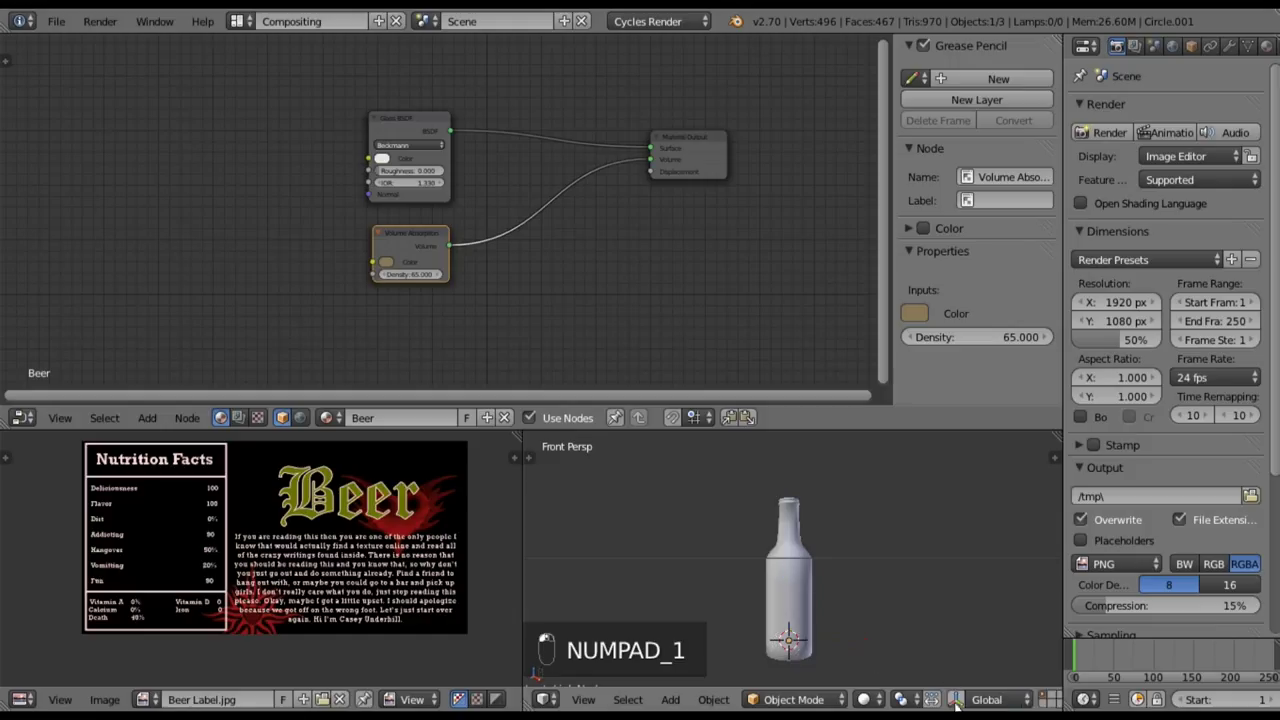
left_click(863, 700)
left_click(840, 576)
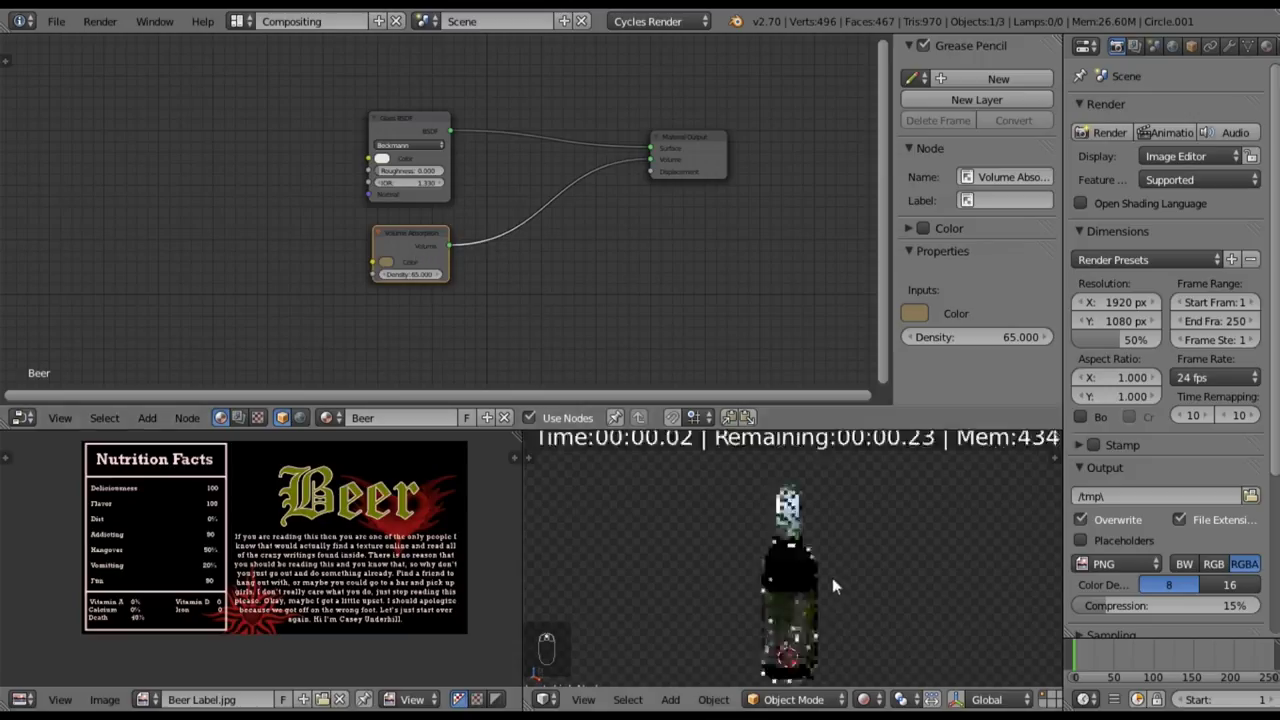
scroll(831, 577, "up", 2)
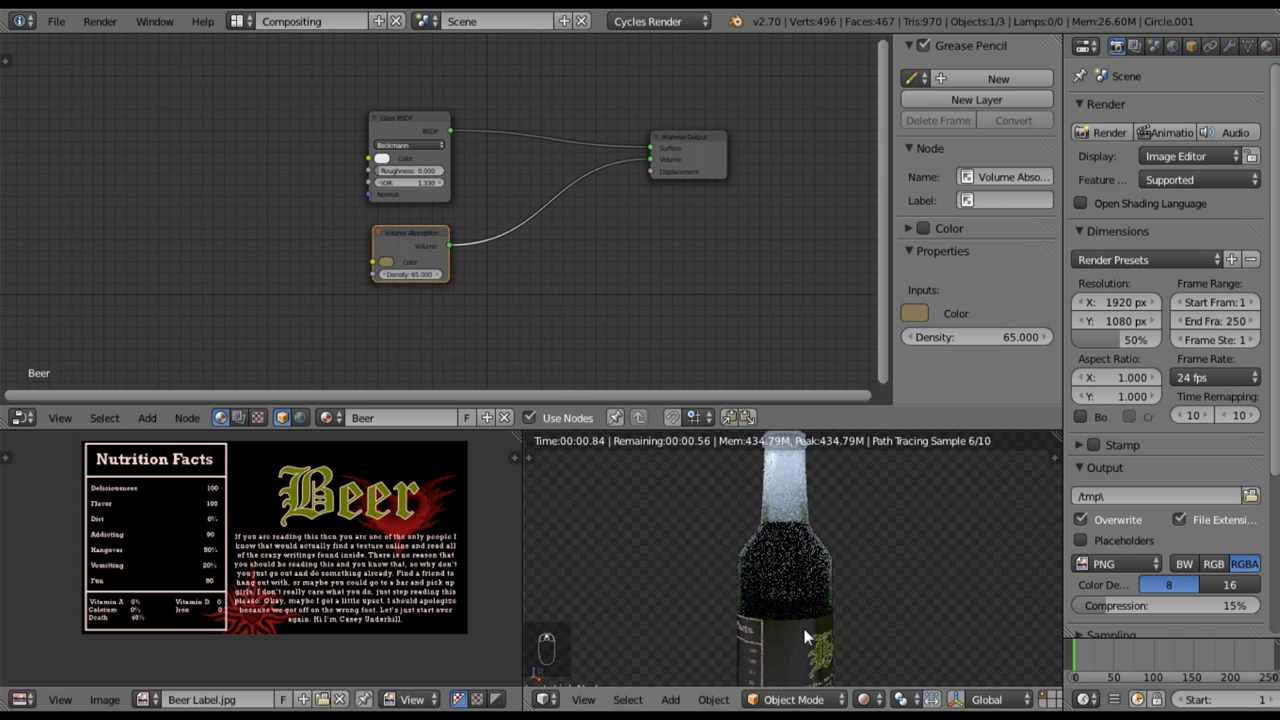
mouse_move(797, 563)
middle_mouse_down()
mouse_move(833, 530)
mouse_move(814, 560)
middle_mouse_up()
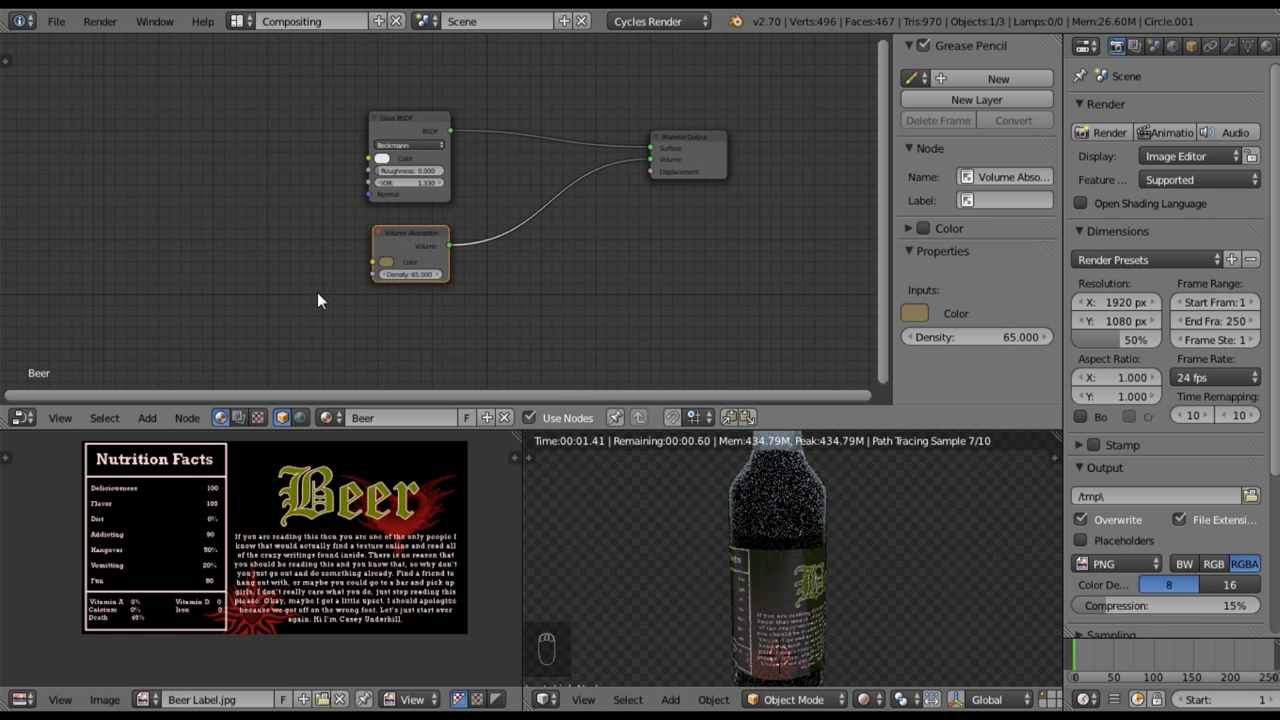
- Change the Volume Absorption color to a full-brightness yellow of about R 1.000, G 0.968, B 0.000
scroll(315, 279, "up", 3)
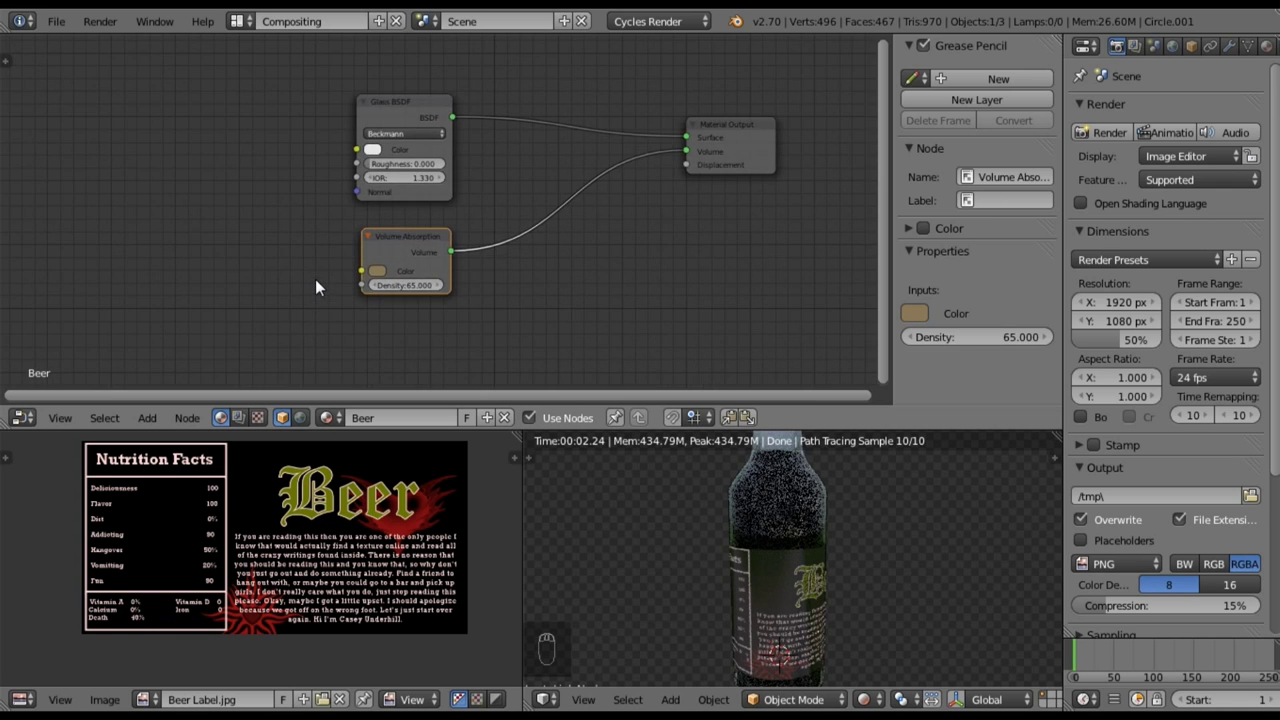
scroll(314, 279, "down", 2)
scroll(314, 278, "up", 2)
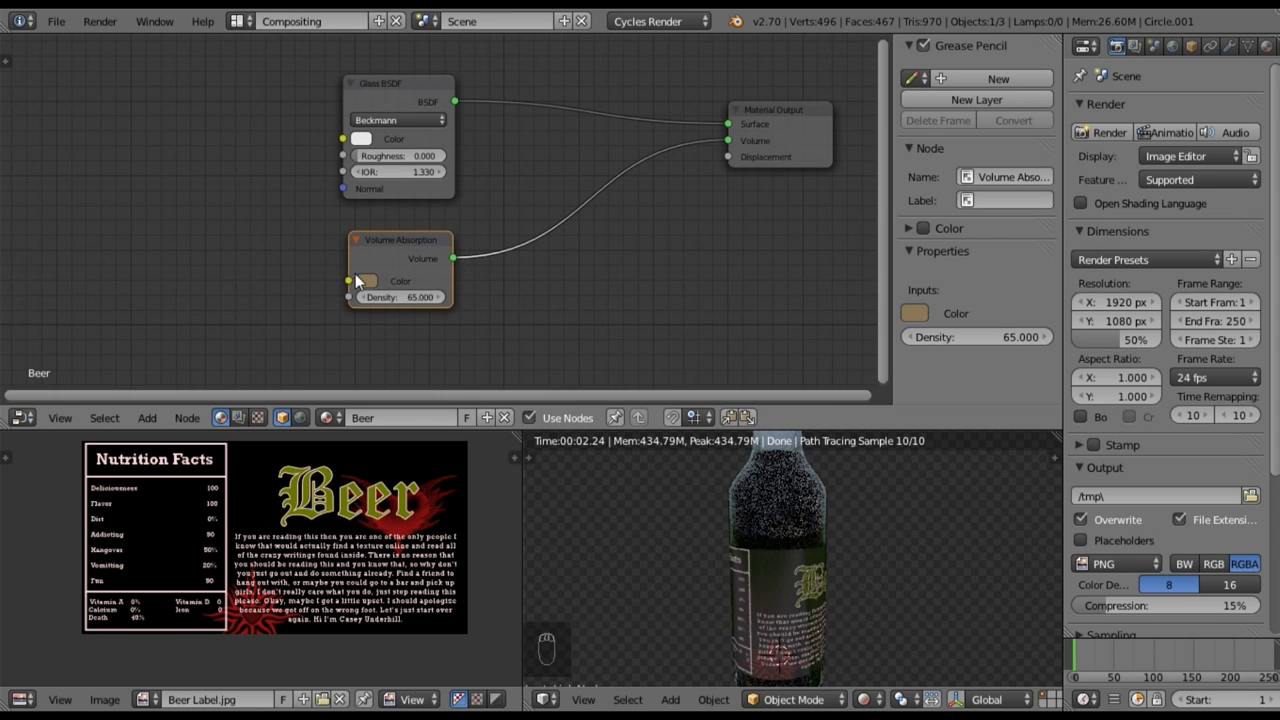
left_click(360, 276)
left_click_drag(387, 159, 372, 149)
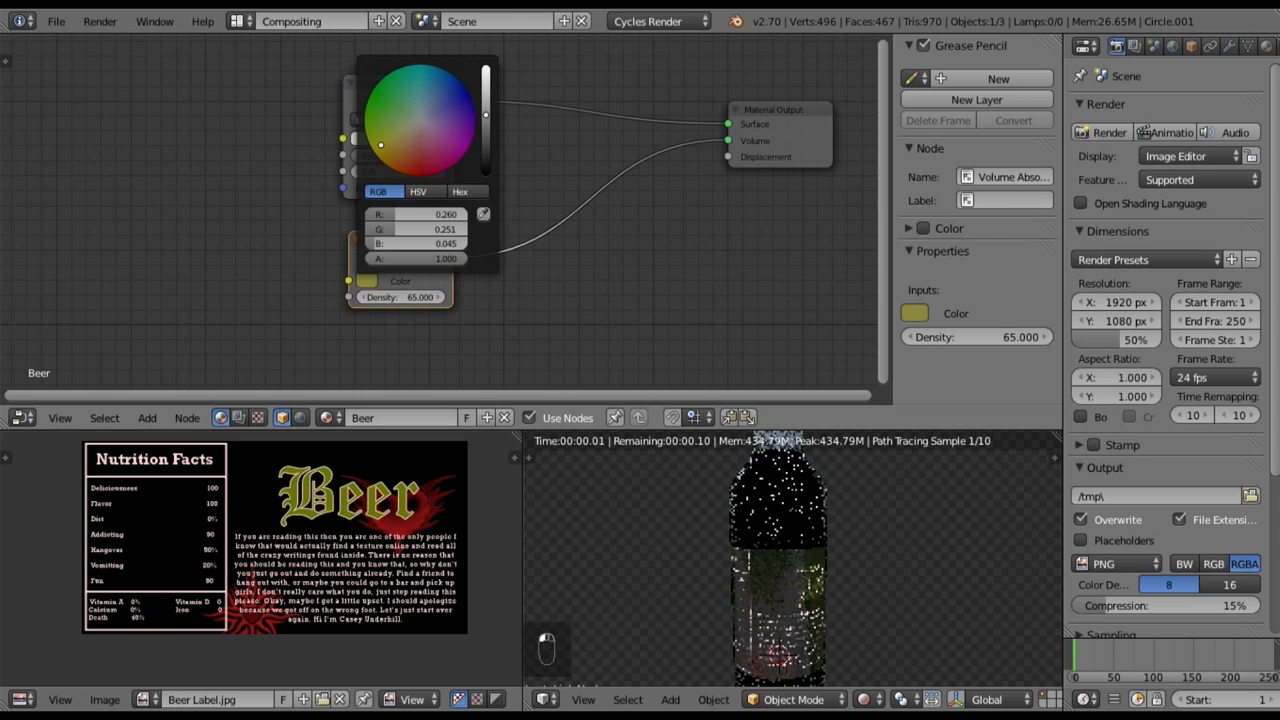
left_click_drag(485, 115, 485, 68)
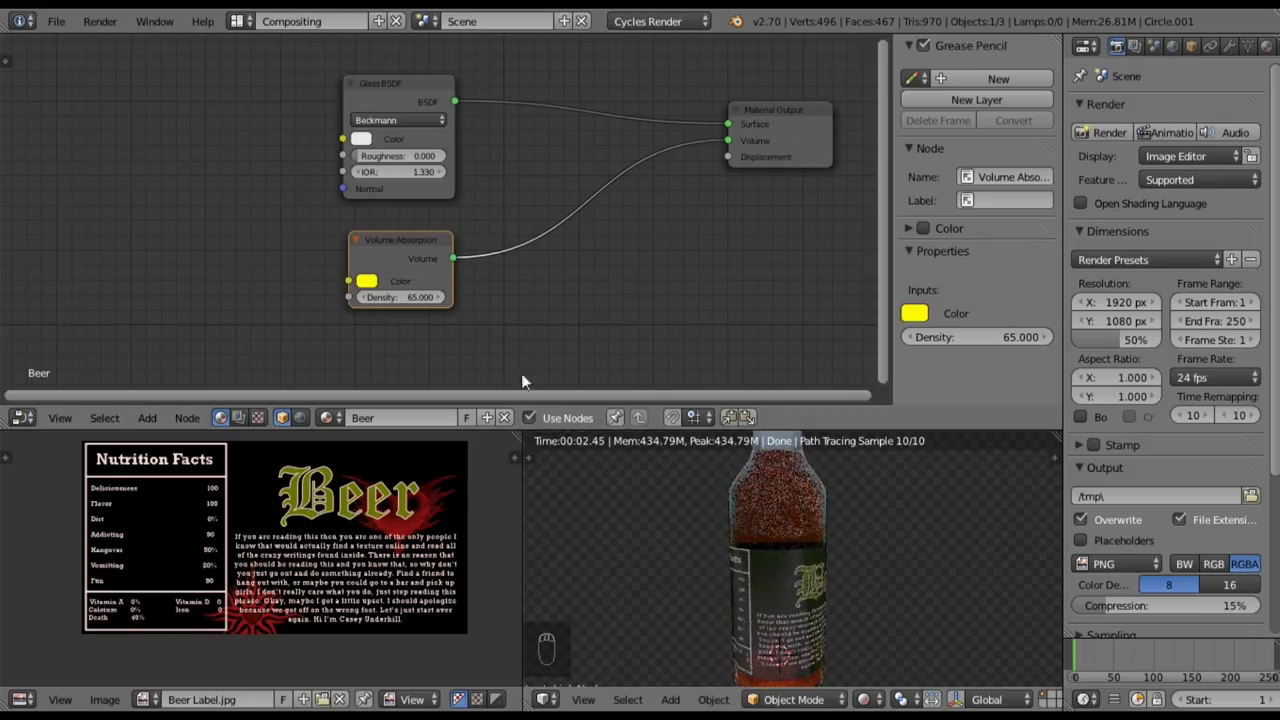
- Switch the absorption color to HSV values and adjust its saturation, trying 0.272 and settling on about 0.72
left_click(366, 282)
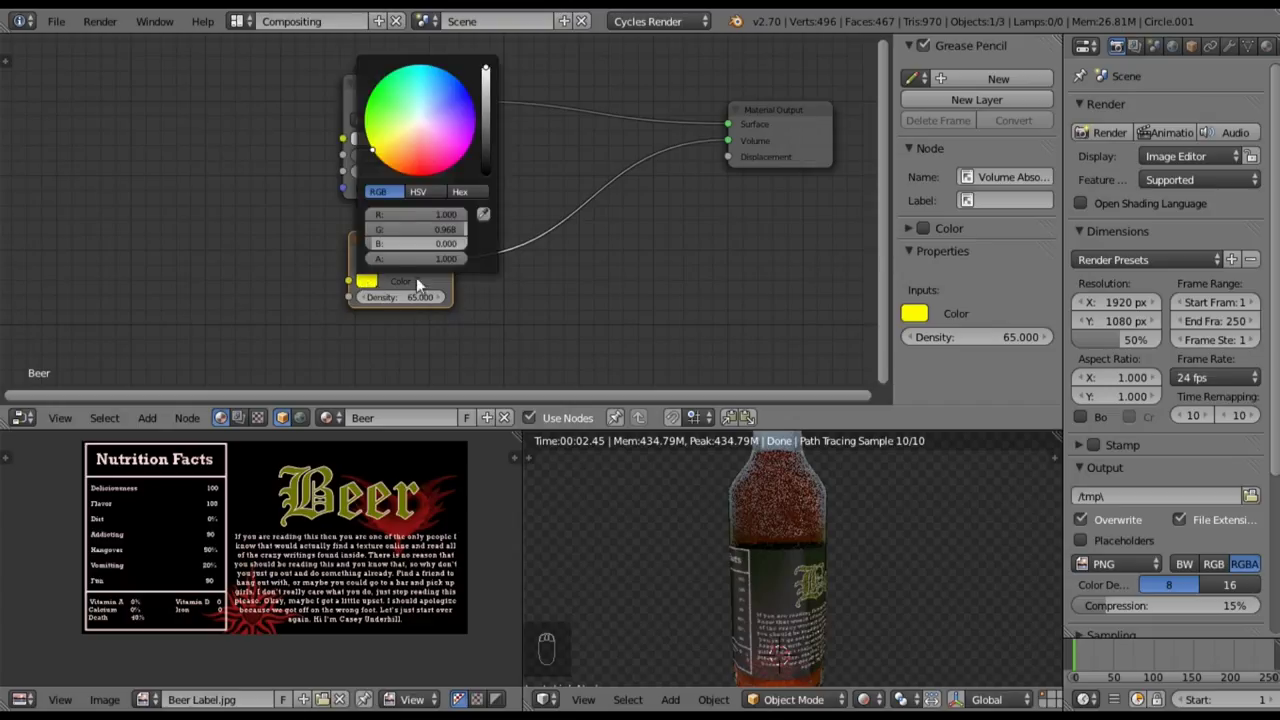
left_click(417, 192)
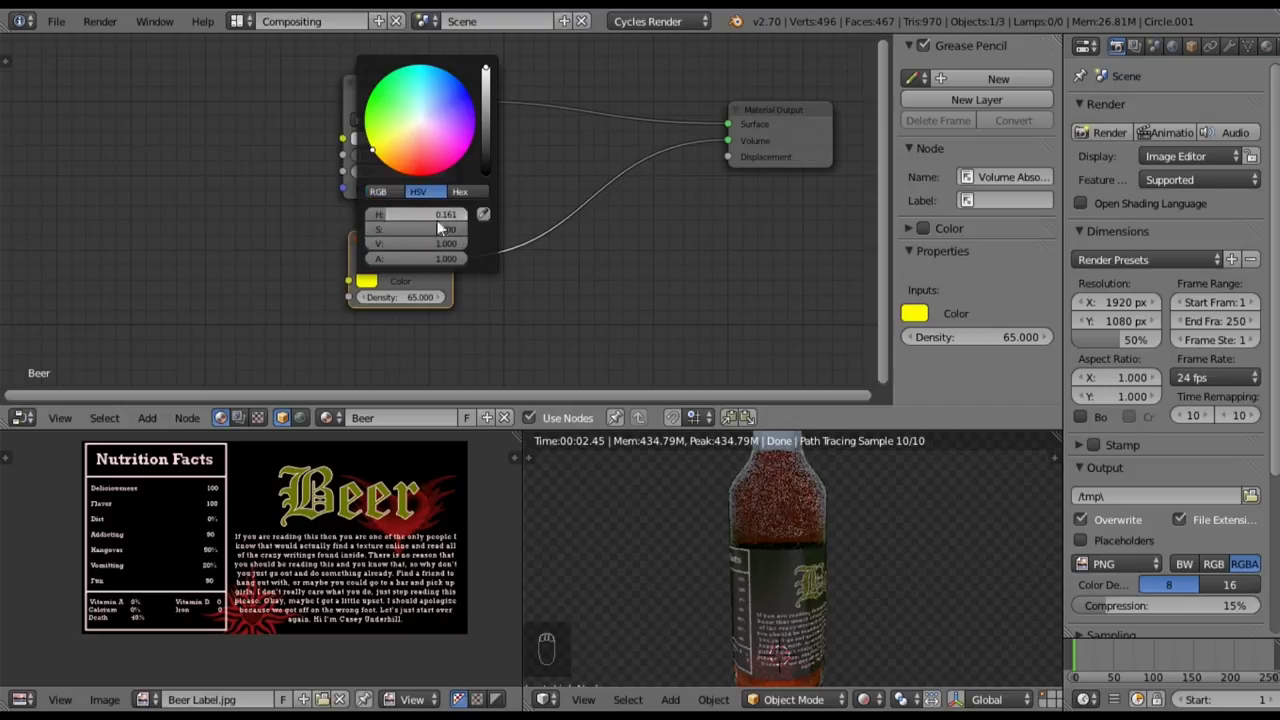
mouse_move(440, 229)
left_mouse_down()
mouse_move(396, 229)
mouse_move(434, 233)
left_mouse_up()
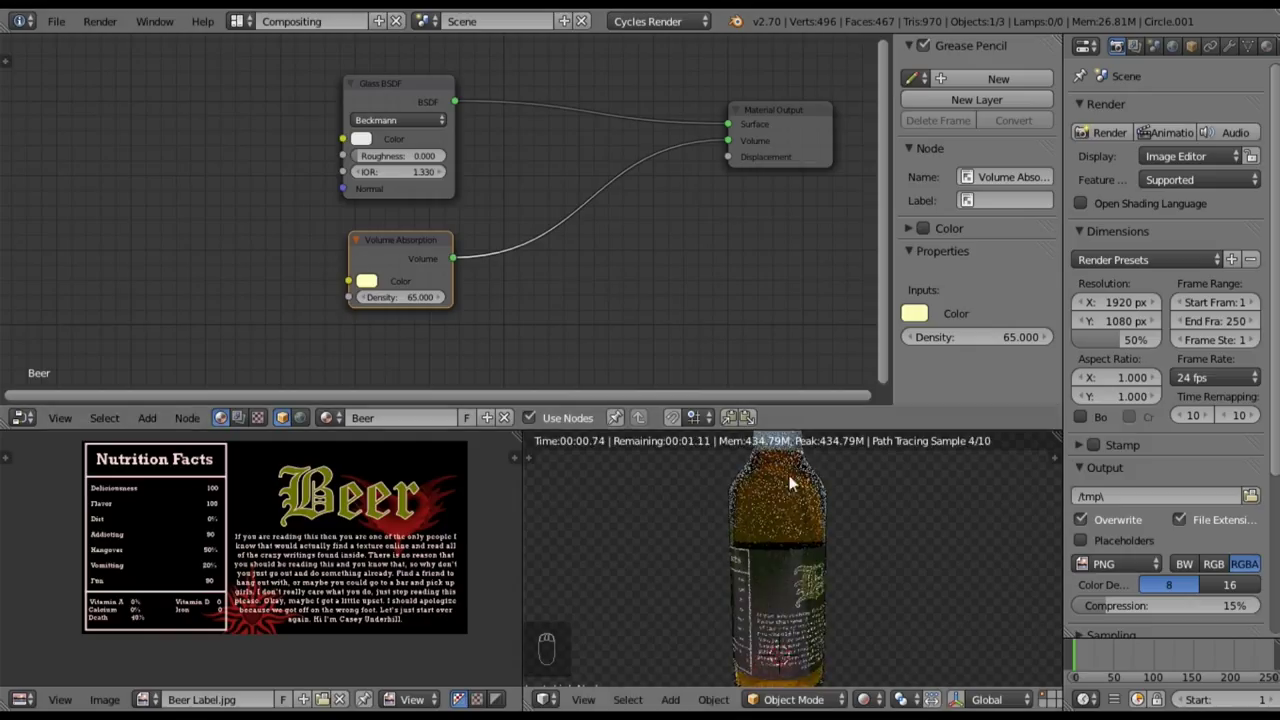
left_click(368, 281)
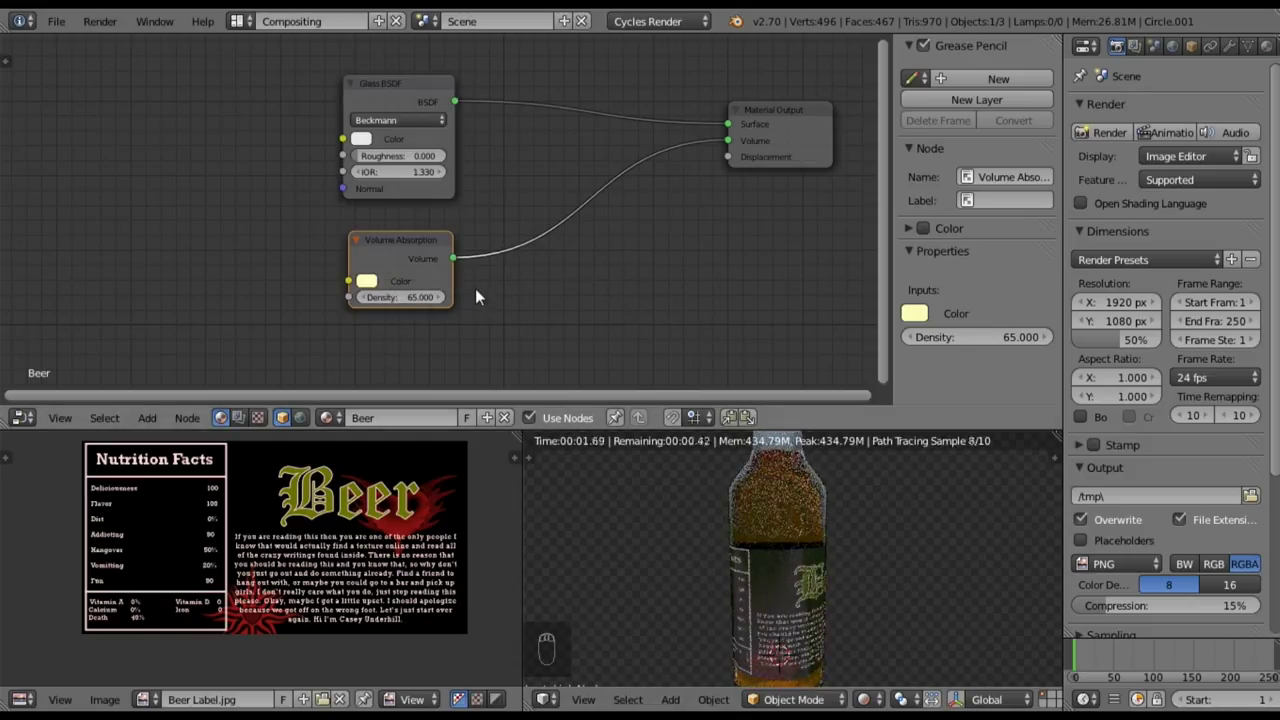
left_click(367, 281)
left_click_drag(415, 230, 394, 230)
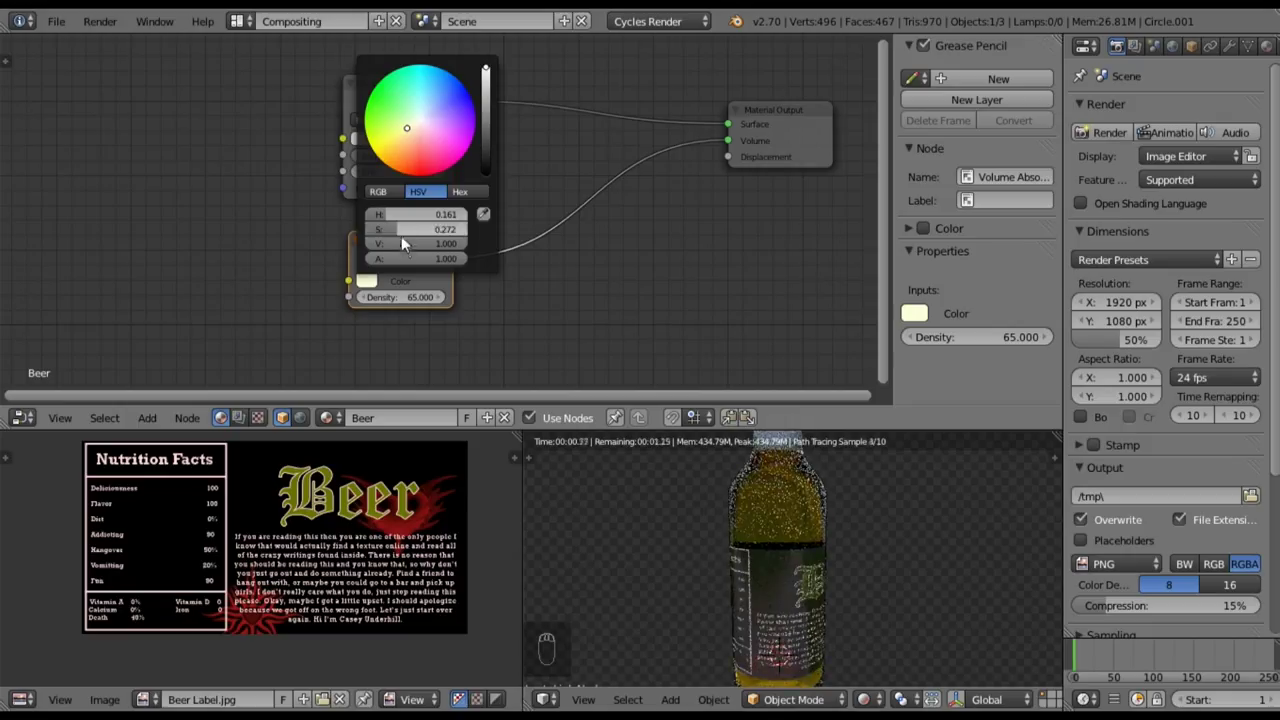
left_click_drag(394, 229, 420, 229)
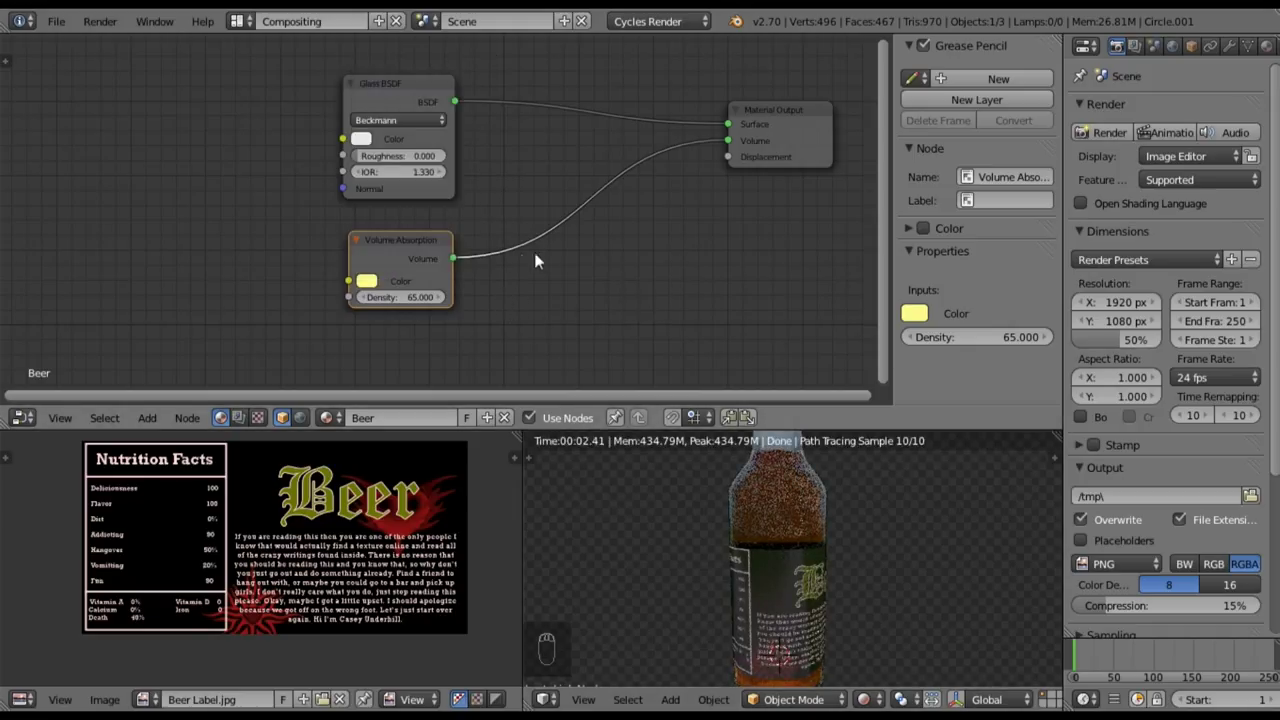
- Fine-tune the absorption color to a hue of about 0.157 and reduce its saturation to a pale yellow
left_click(369, 282)
mouse_move(460, 246)
left_mouse_down()
mouse_move(448, 246)
mouse_move(465, 242)
left_mouse_up()
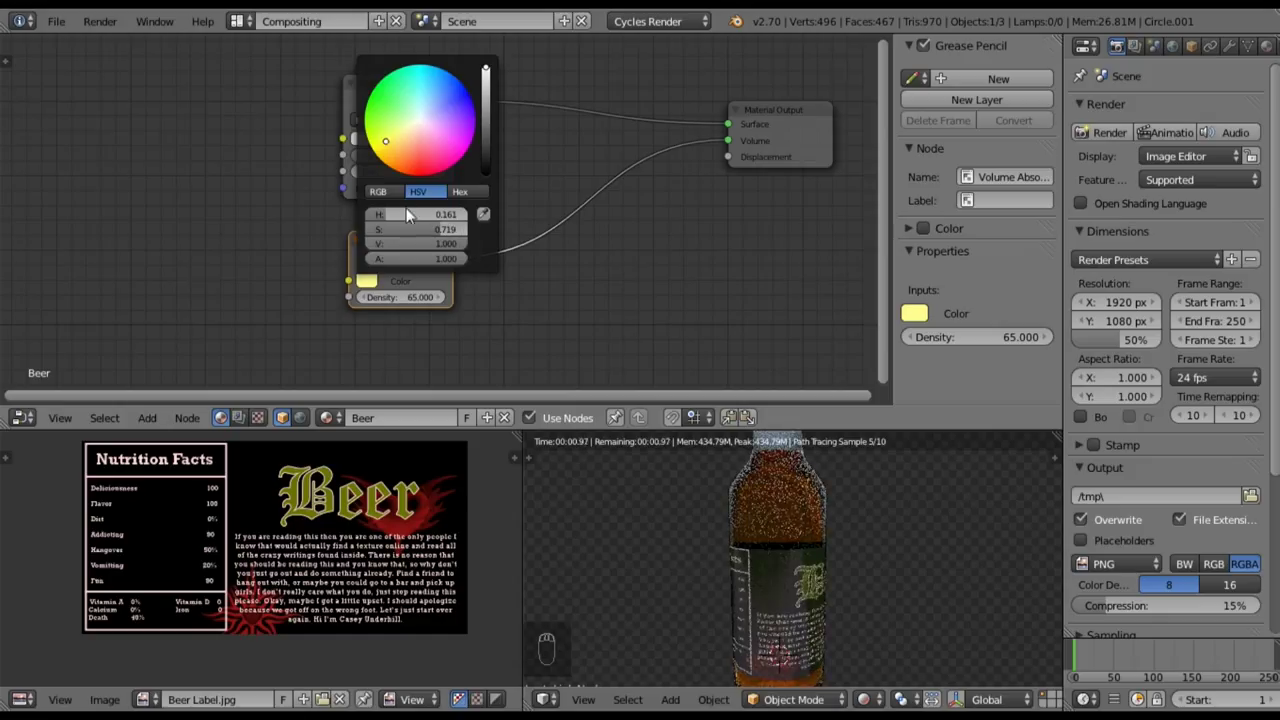
mouse_move(397, 213)
left_mouse_down()
mouse_move(470, 213)
mouse_move(386, 214)
left_mouse_up()
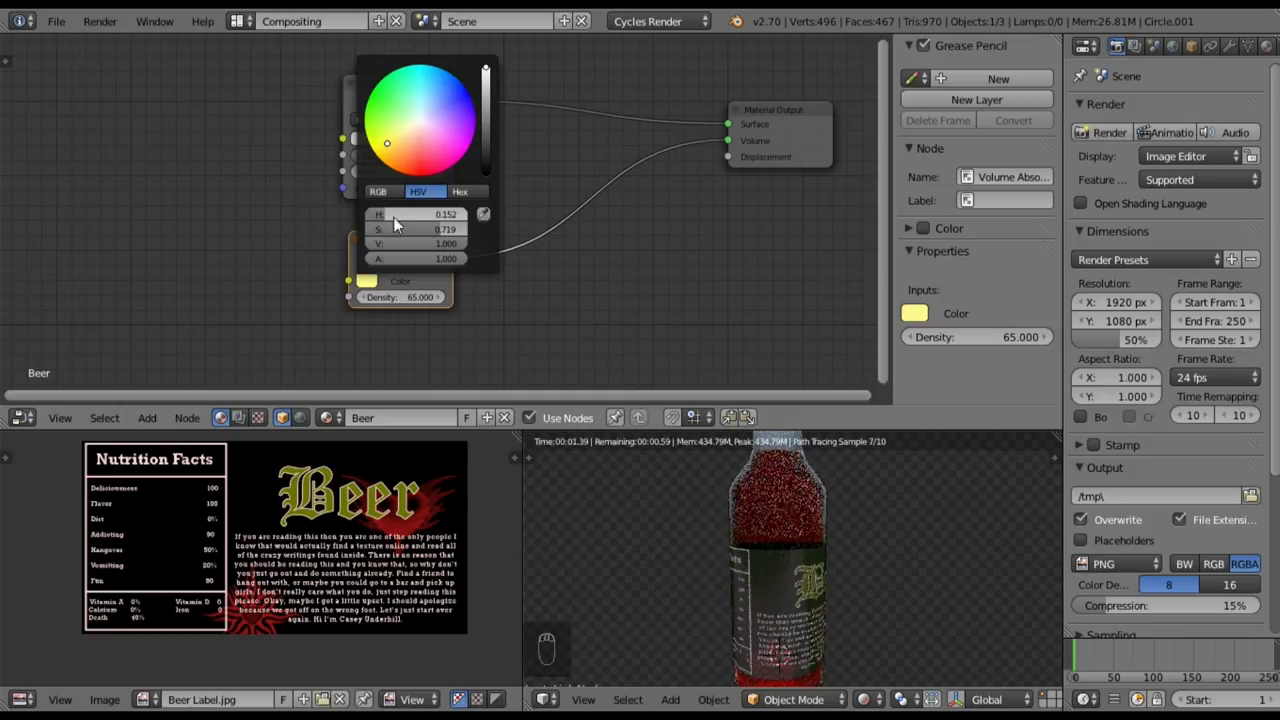
left_click(386, 147)
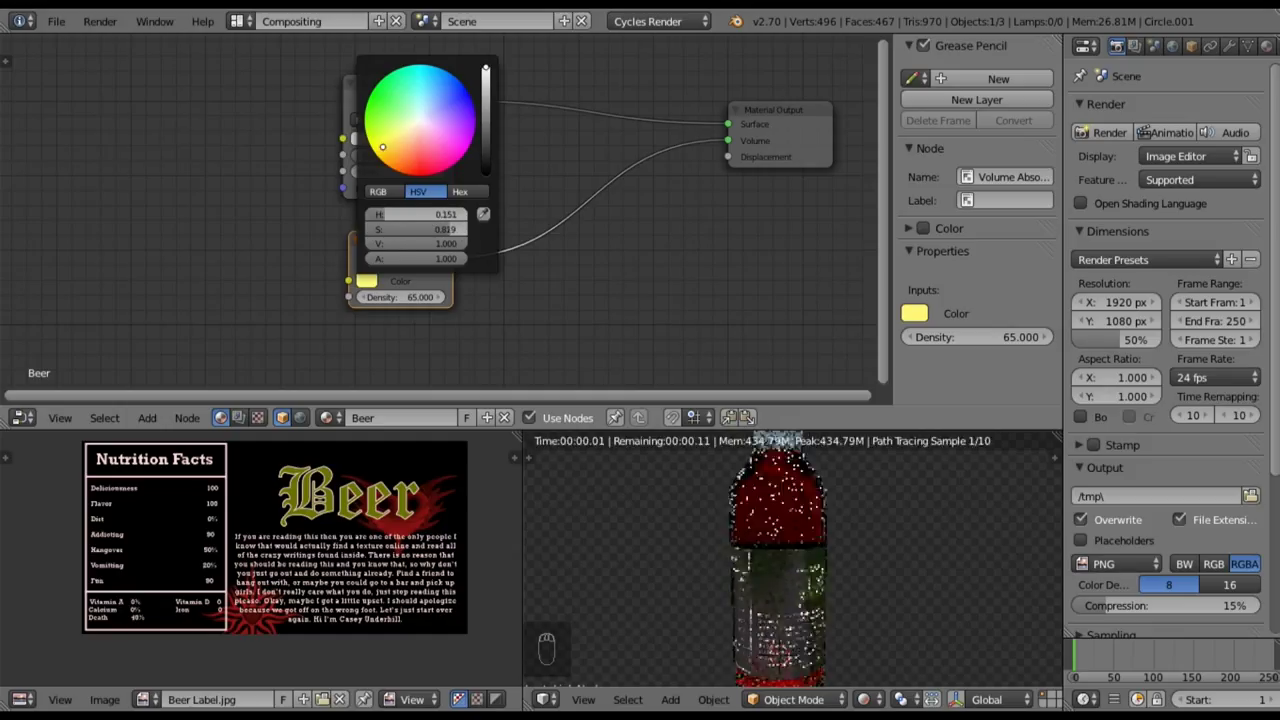
left_click_drag(385, 147, 386, 141)
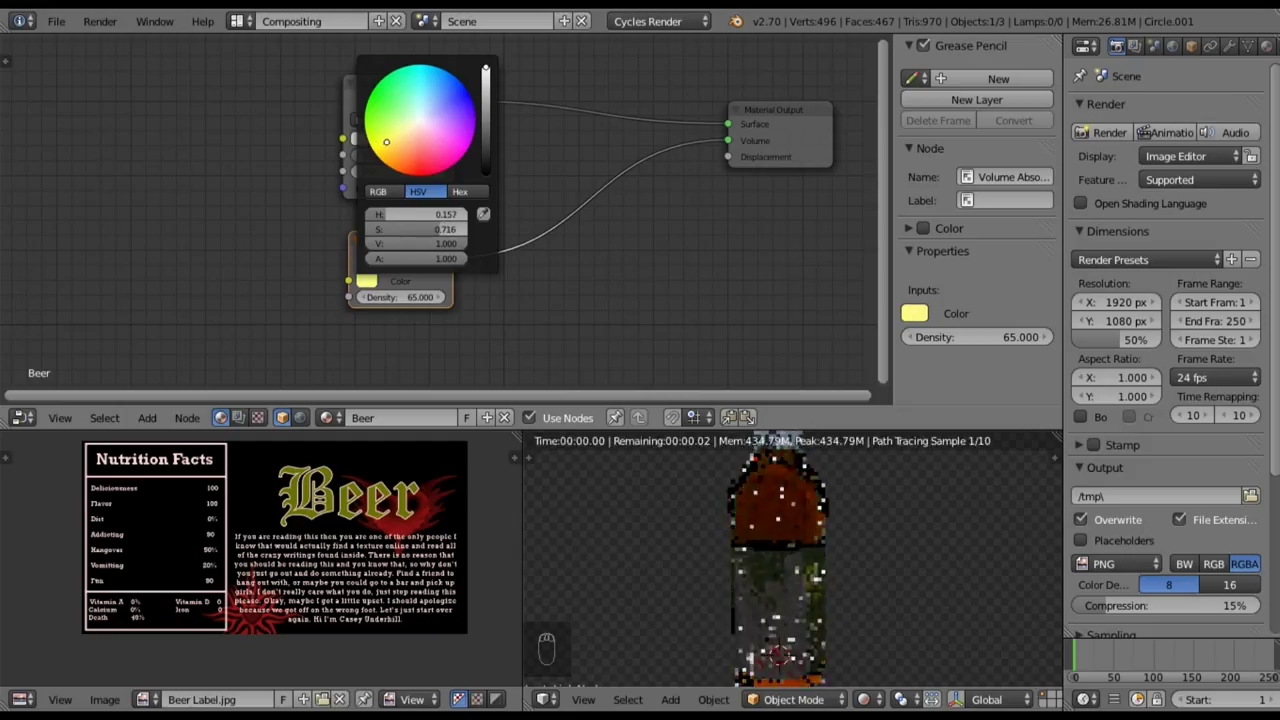
left_click_drag(442, 228, 406, 228)
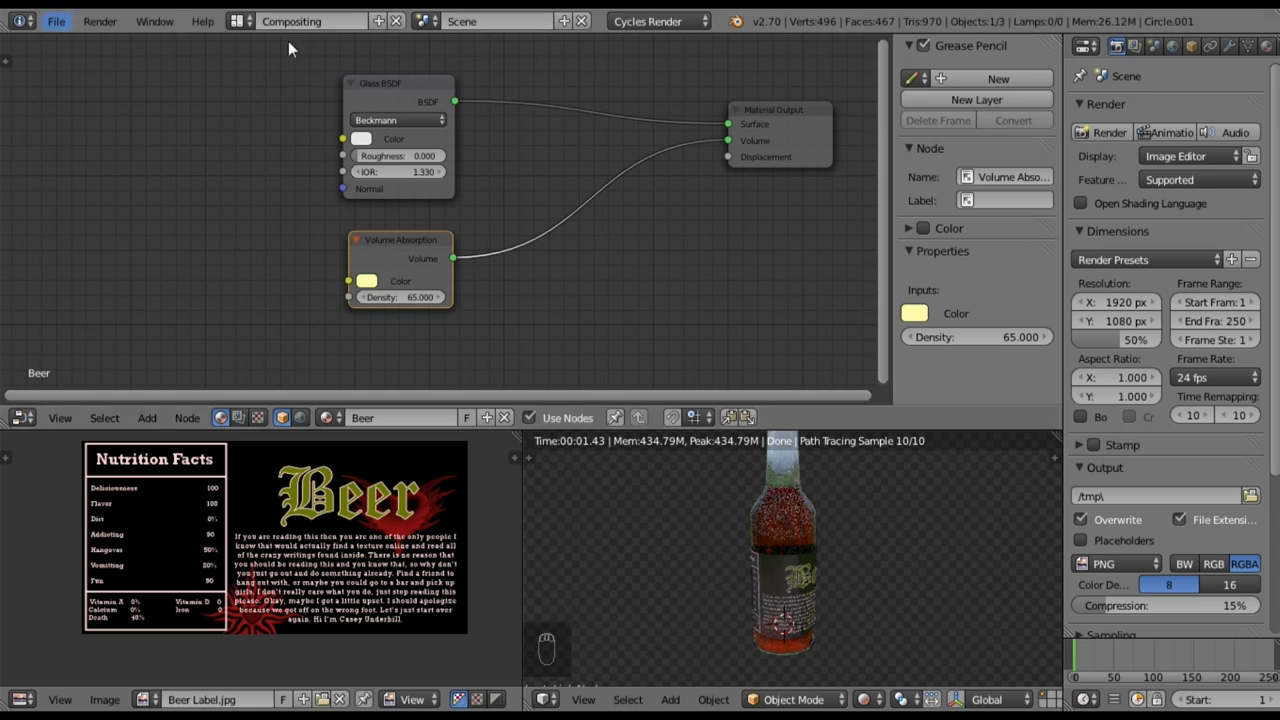
- Switch the screen layout to Default and bring the whole bottle into view from the side
left_click(238, 21)
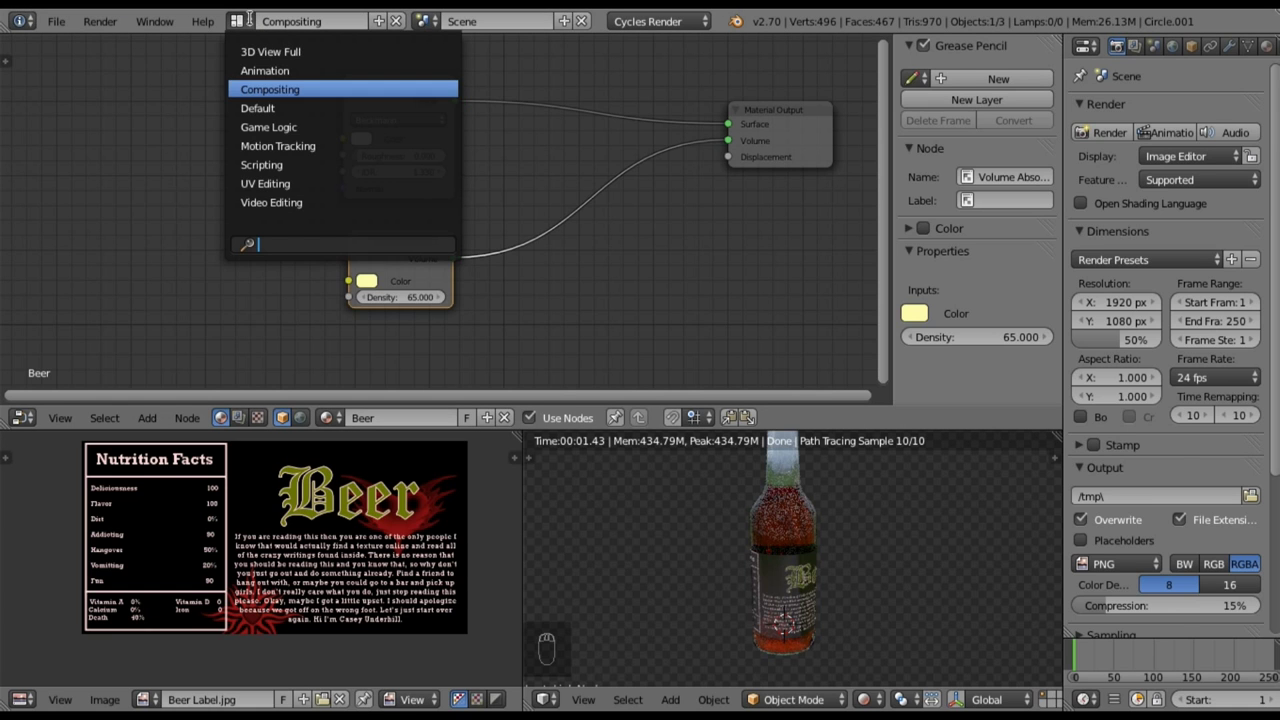
left_click(263, 114)
middle_click_drag(498, 178, 517, 263)
scroll(518, 252, "up", 2)
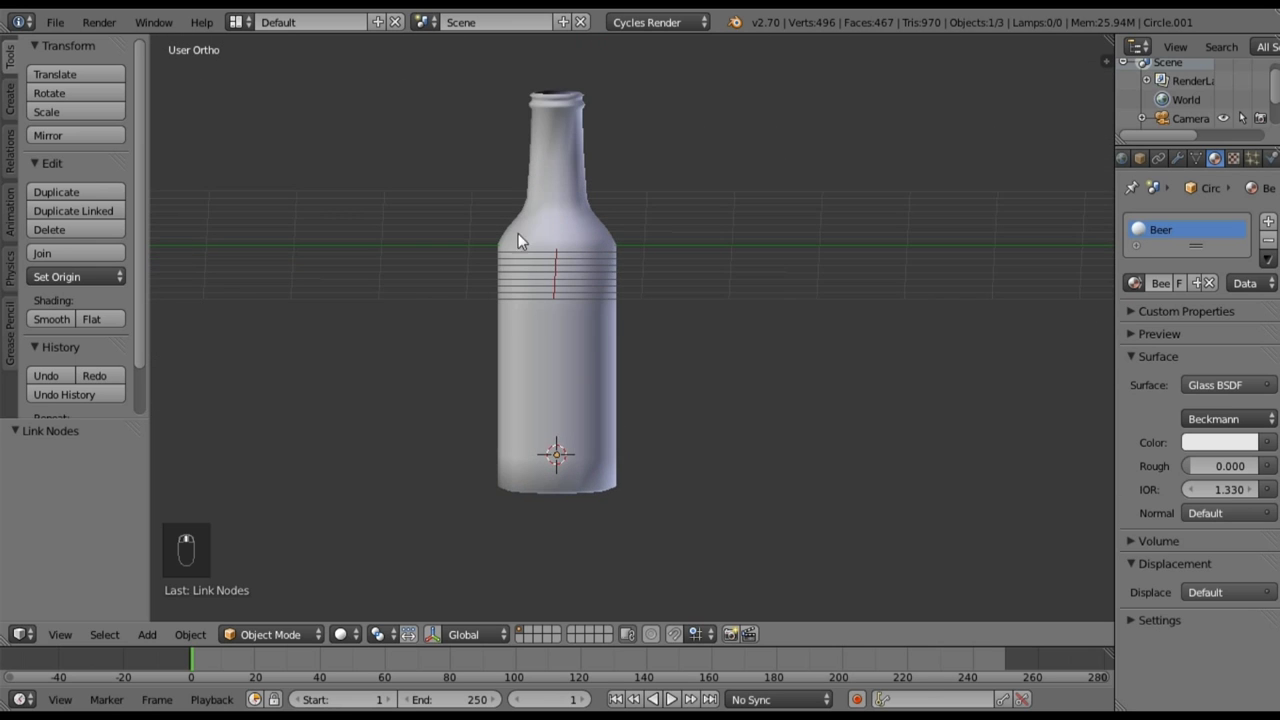
- Open the outer bottle mesh for editing in front view and clear the existing face selection
scroll(542, 276, "up", 3)
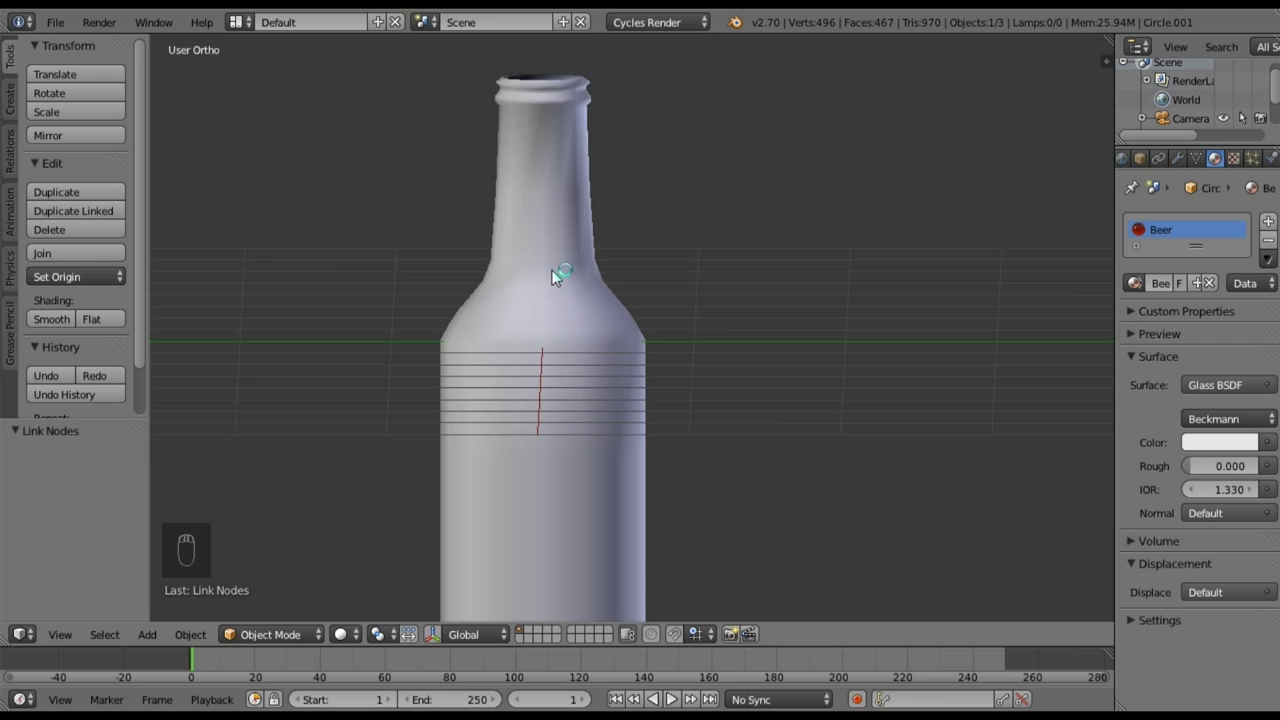
right_click(560, 264)
key("Tab")
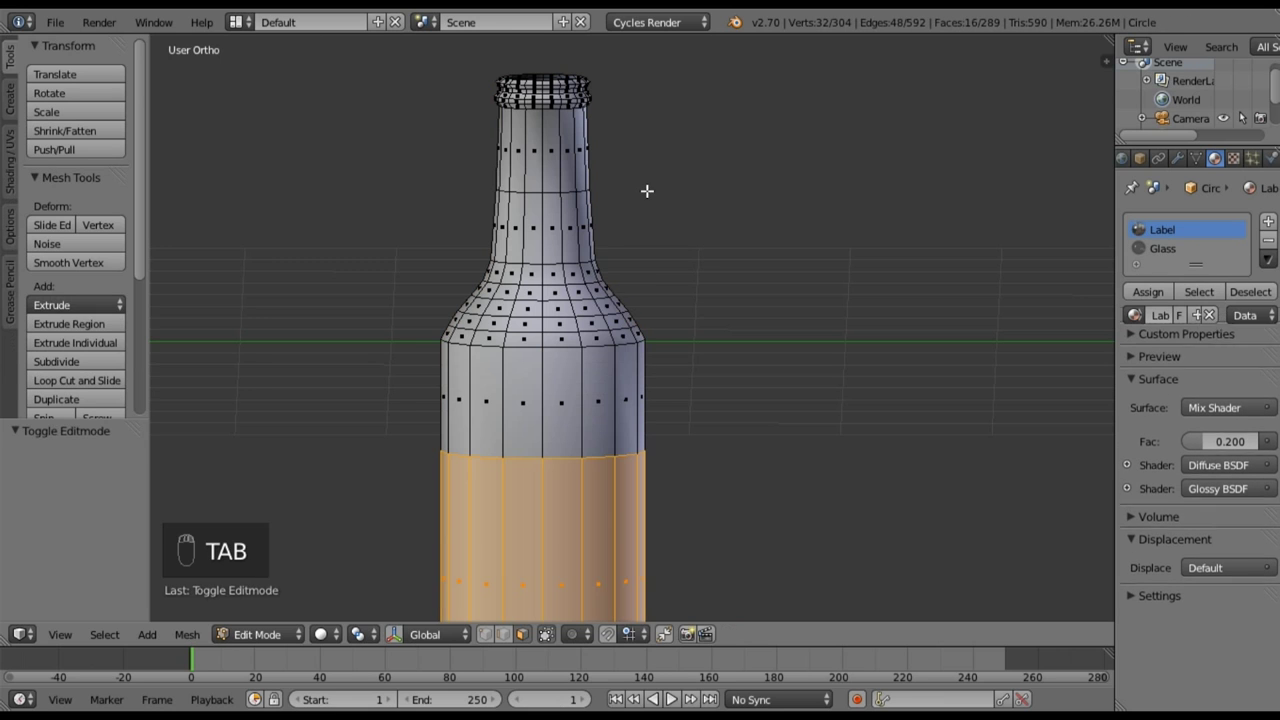
key("KP_1")
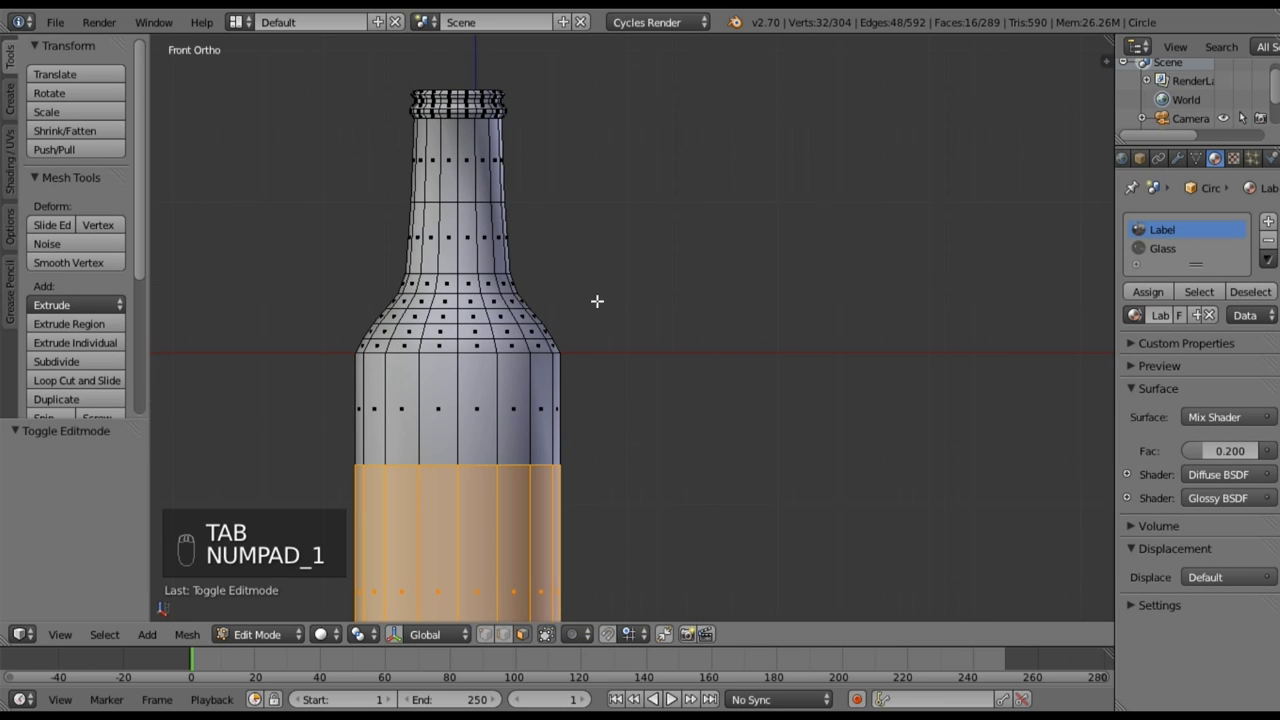
scroll(500, 285, "up", 3)
key("a")
key("a")
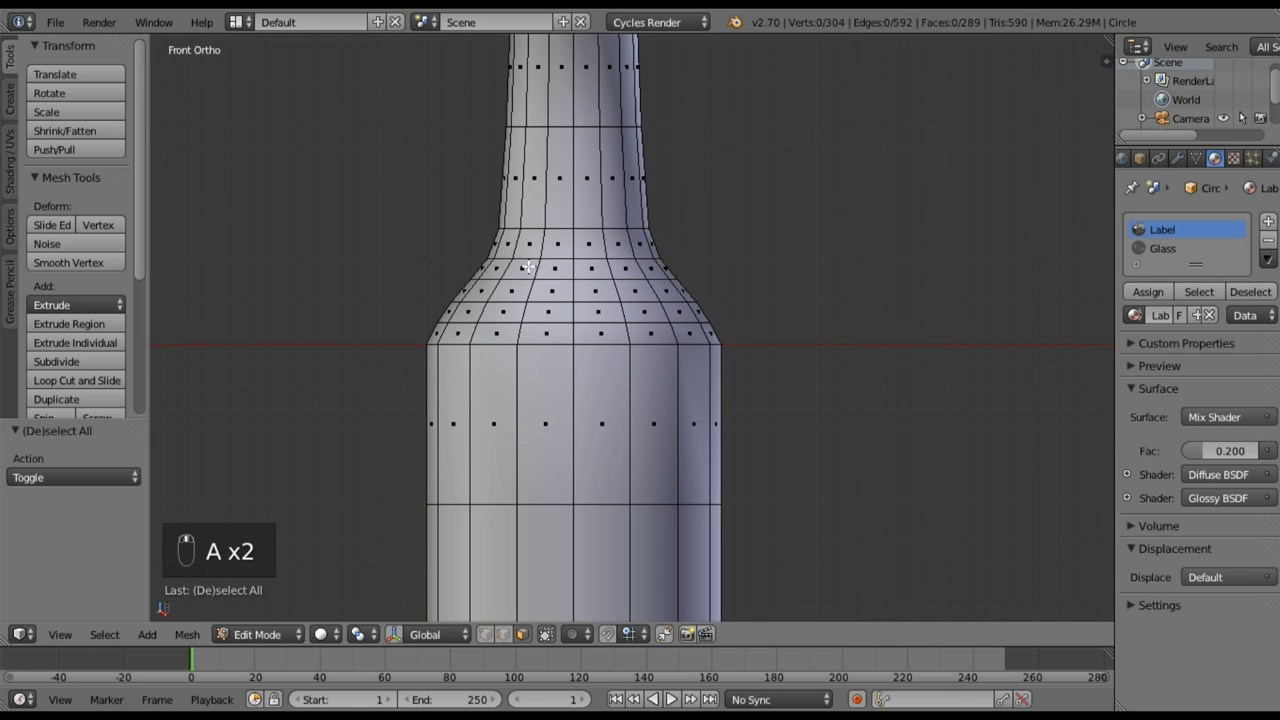
- Select the full ring of faces around the lower neck, including hidden back faces, and unwrap it with Cylinder Projection
key("z")
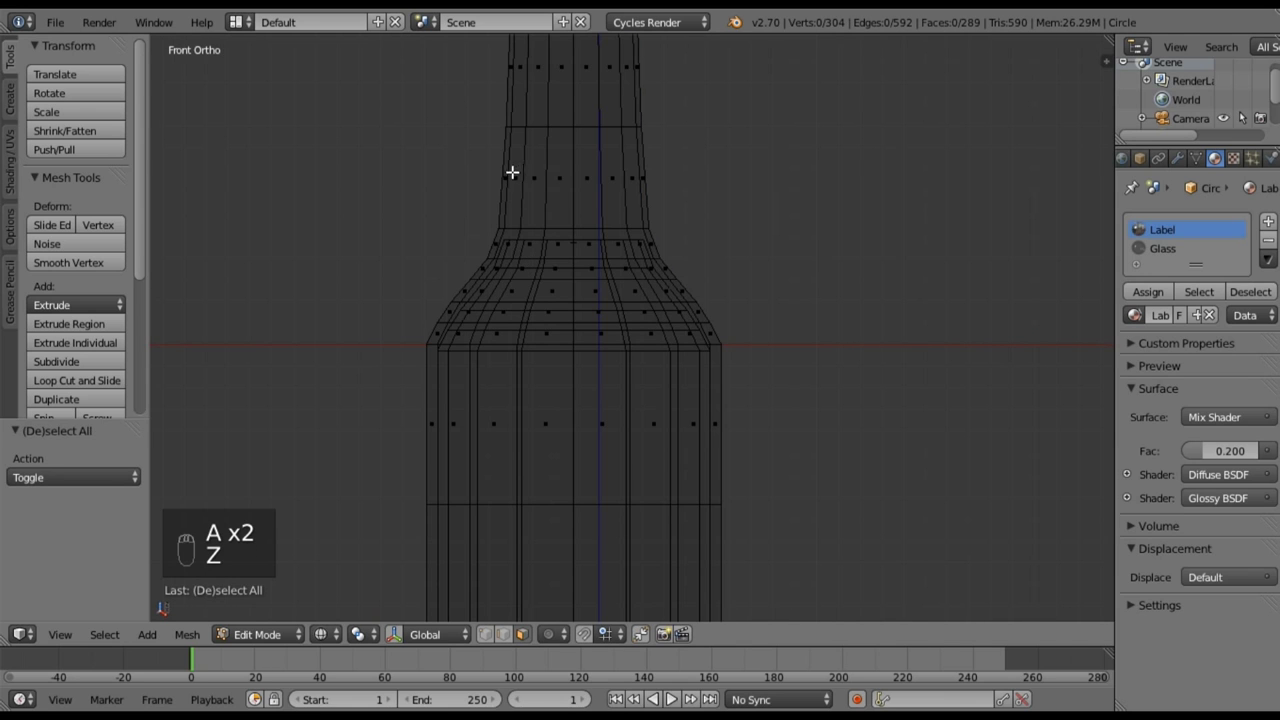
key("b")
left_click_drag(444, 142, 699, 203)
key("z")
scroll(699, 203, "down", 1)
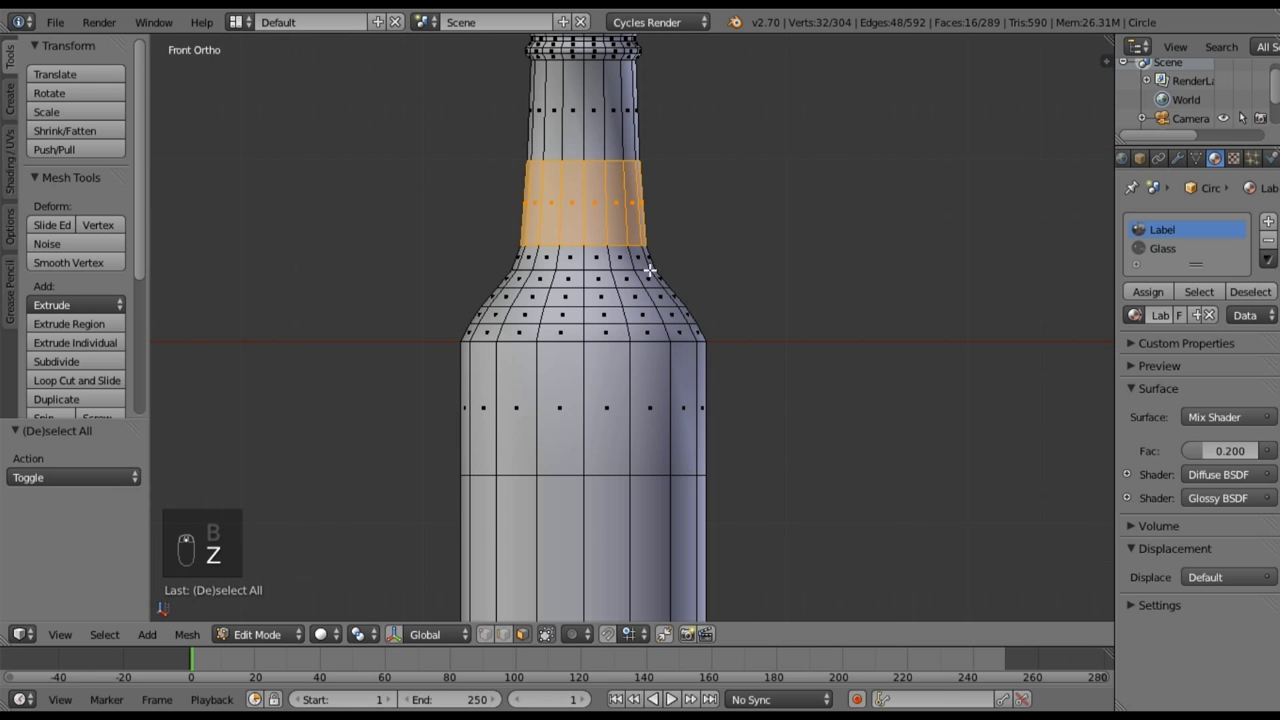
middle_click_drag(707, 269, 701, 258, "shift")
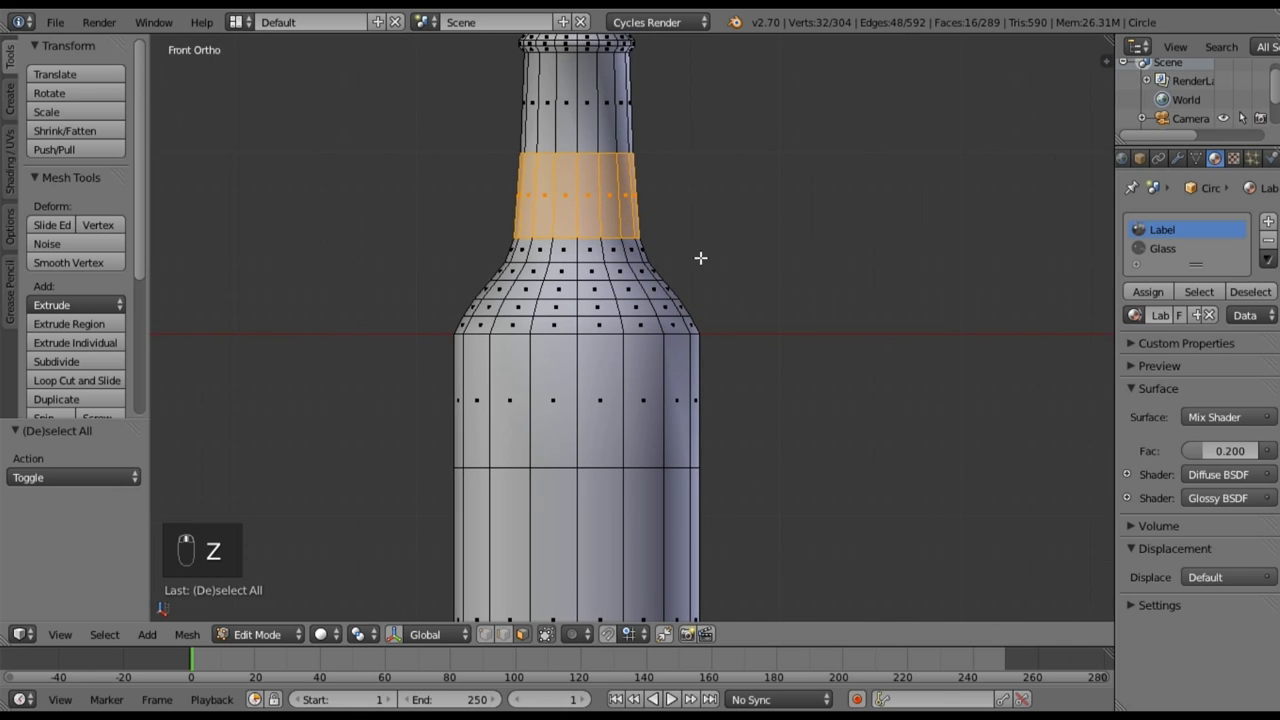
key("u")
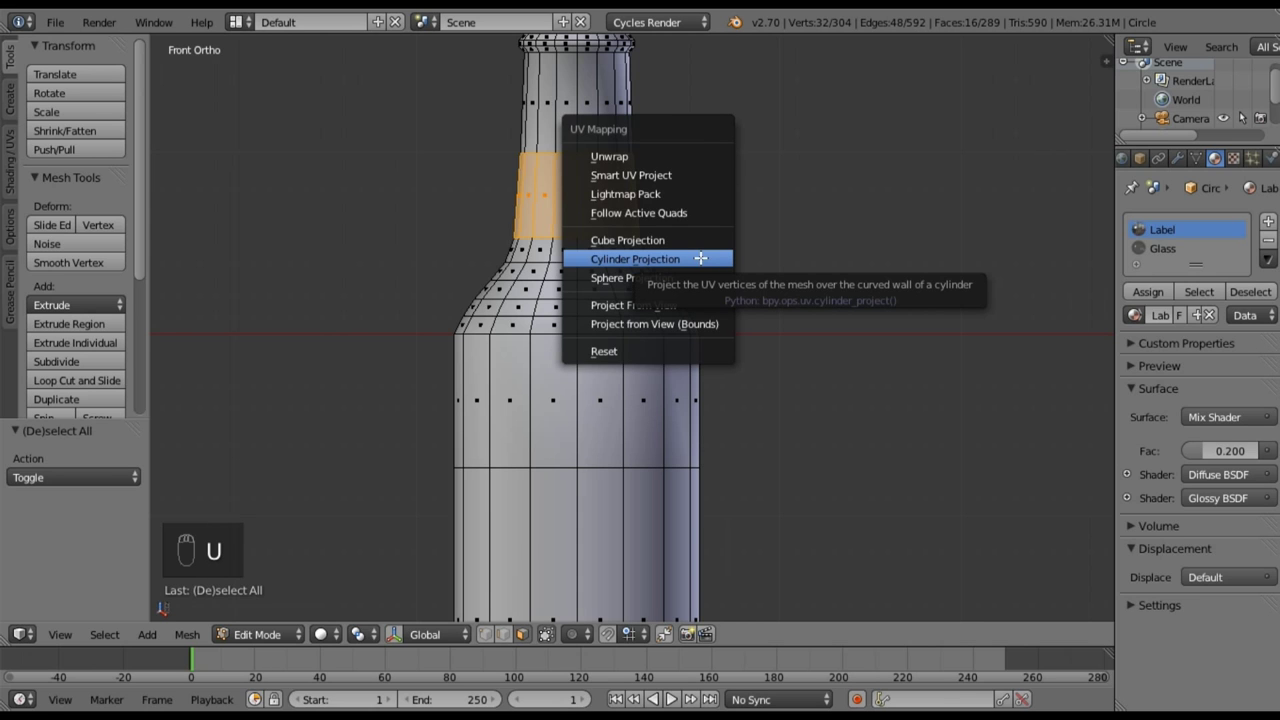
left_click(699, 258)
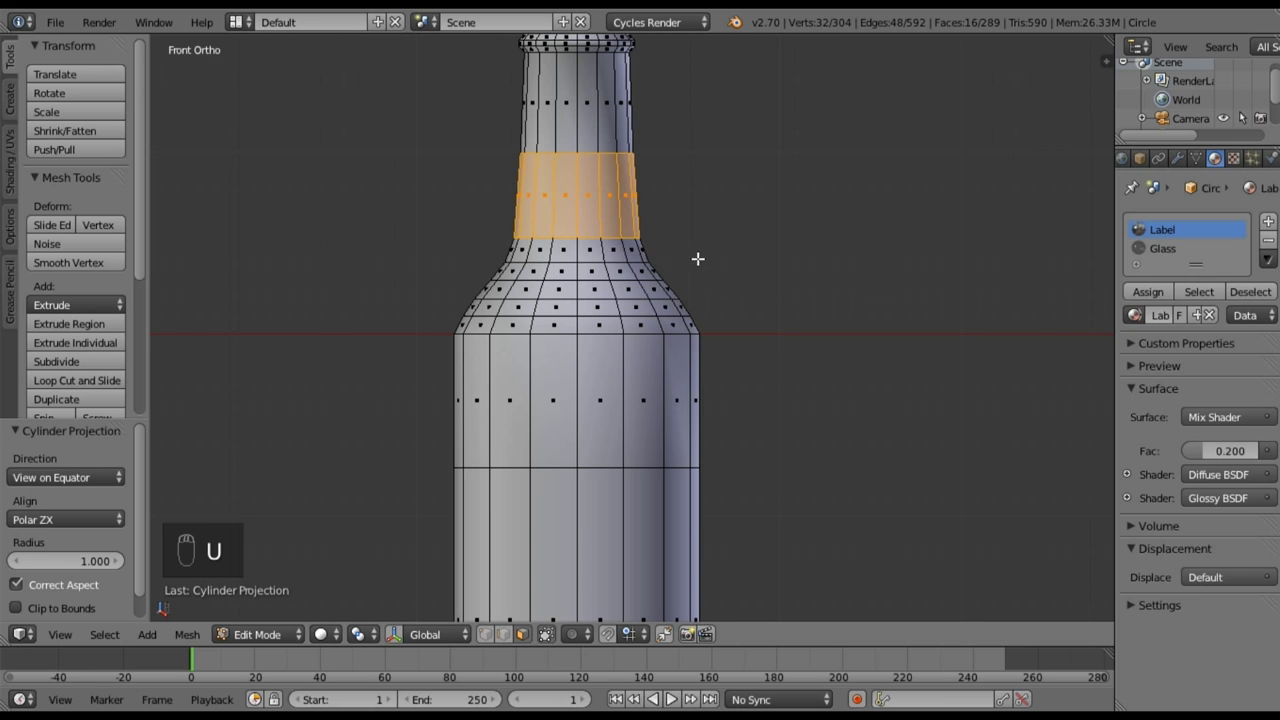
- Add a new material in a third slot on the bottle and name it Foam
scroll(697, 260, "down", 2)
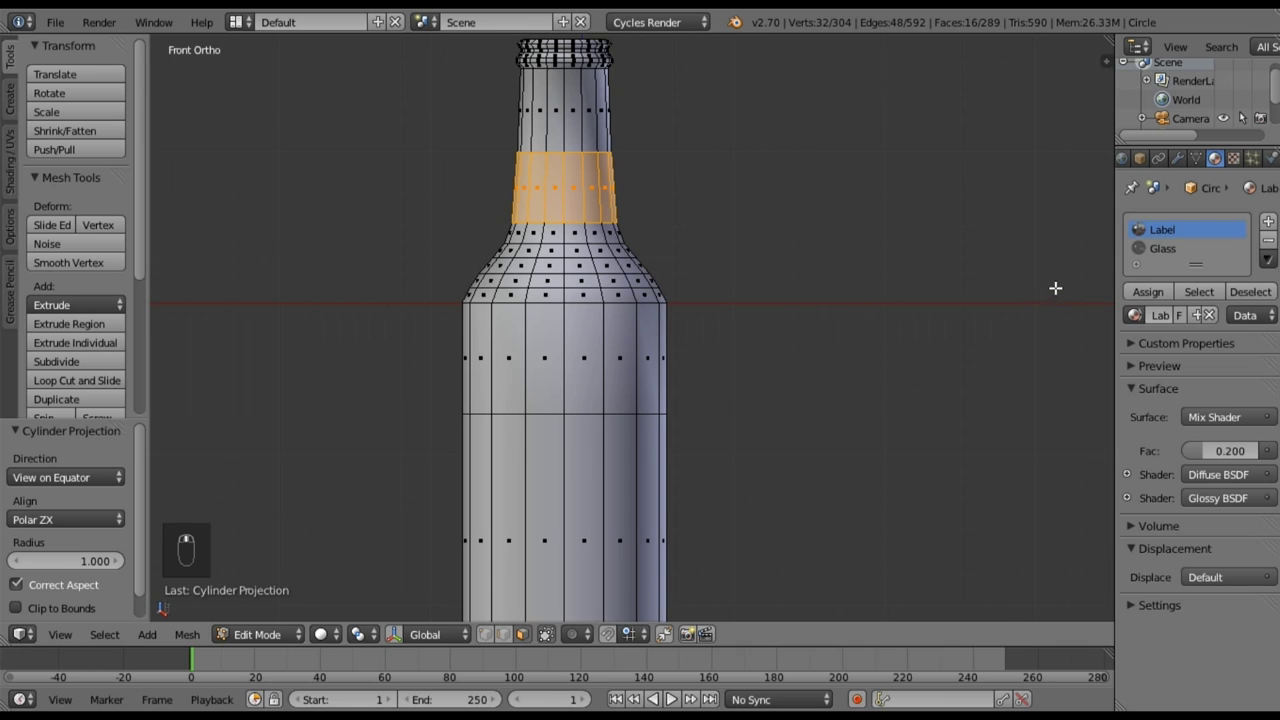
left_click(1266, 222)
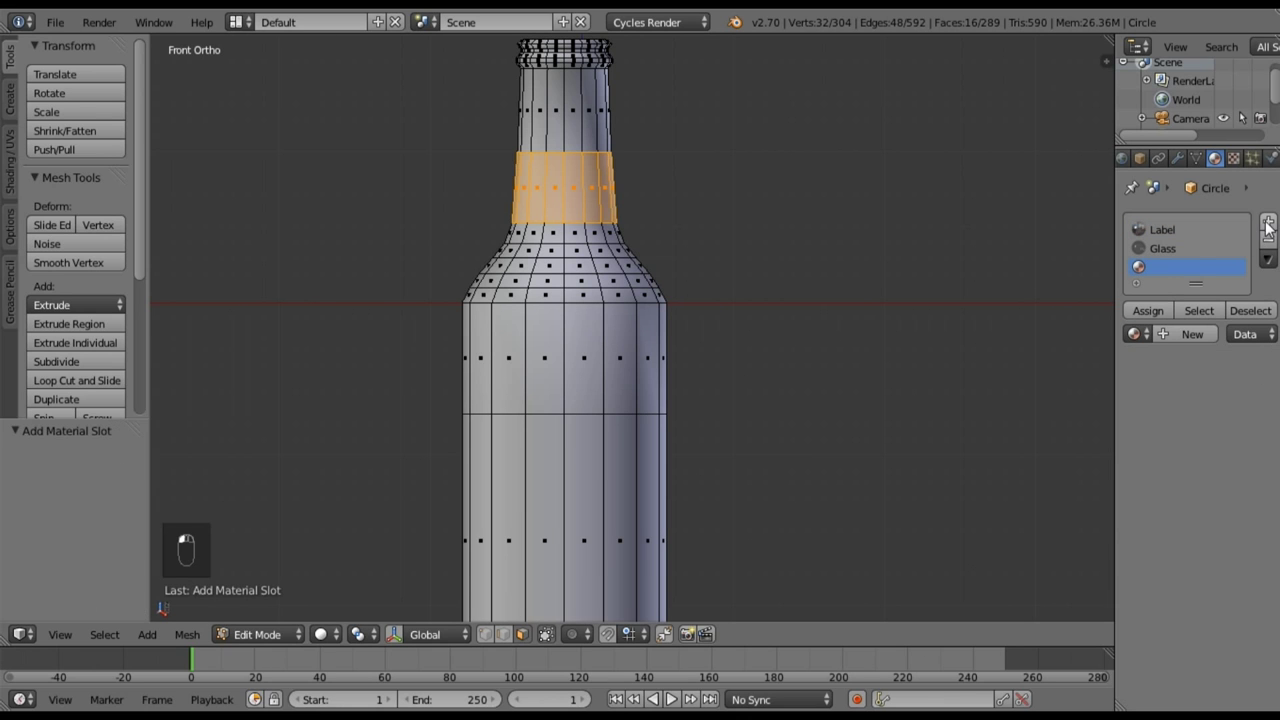
left_click(1168, 333)
double_click(1162, 266)
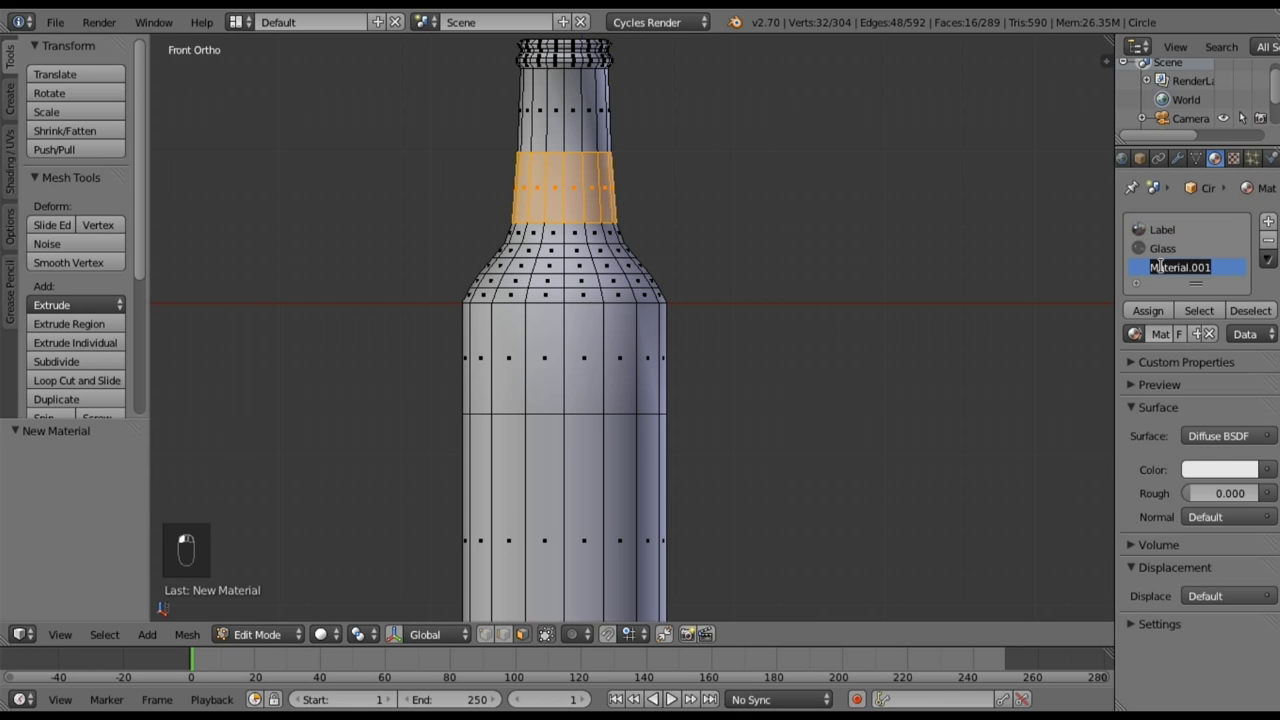
key("BackSpace")
type("Foam")
key("Return")
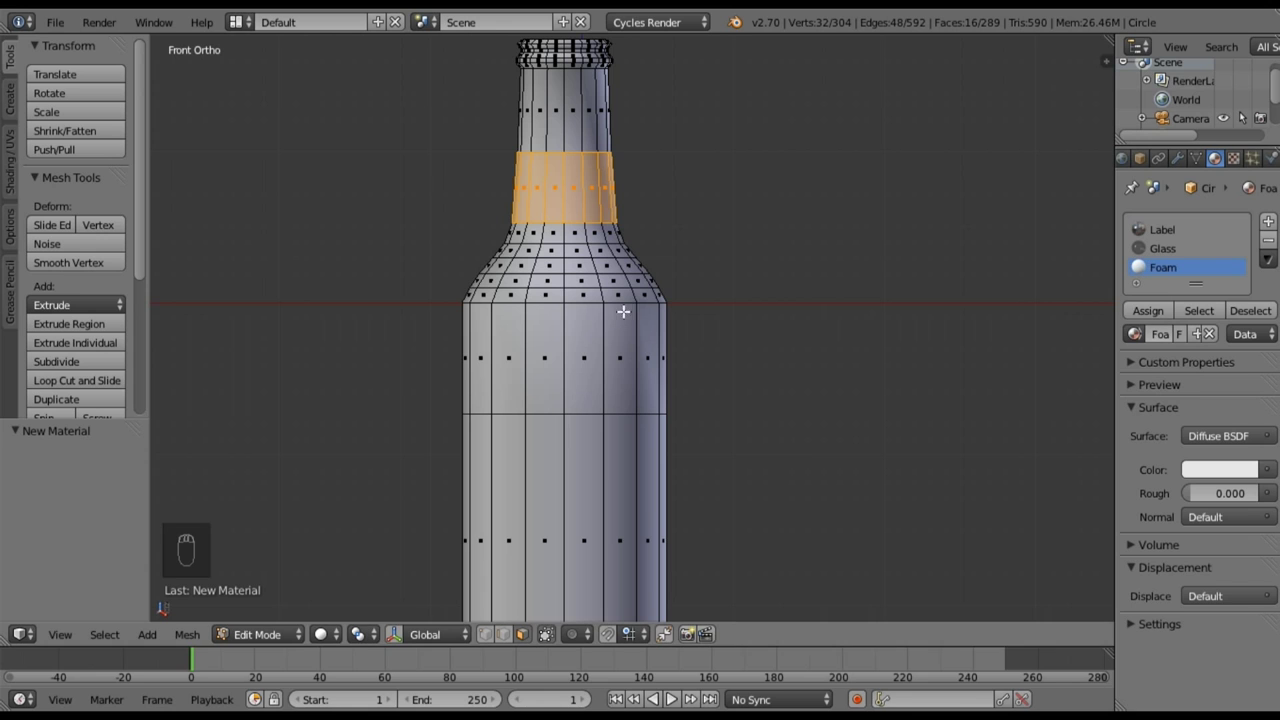
- Switch to the Compositing screen layout and add an Image Texture node before the Foam material's Diffuse BSDF
left_click(243, 24)
left_click(284, 92)
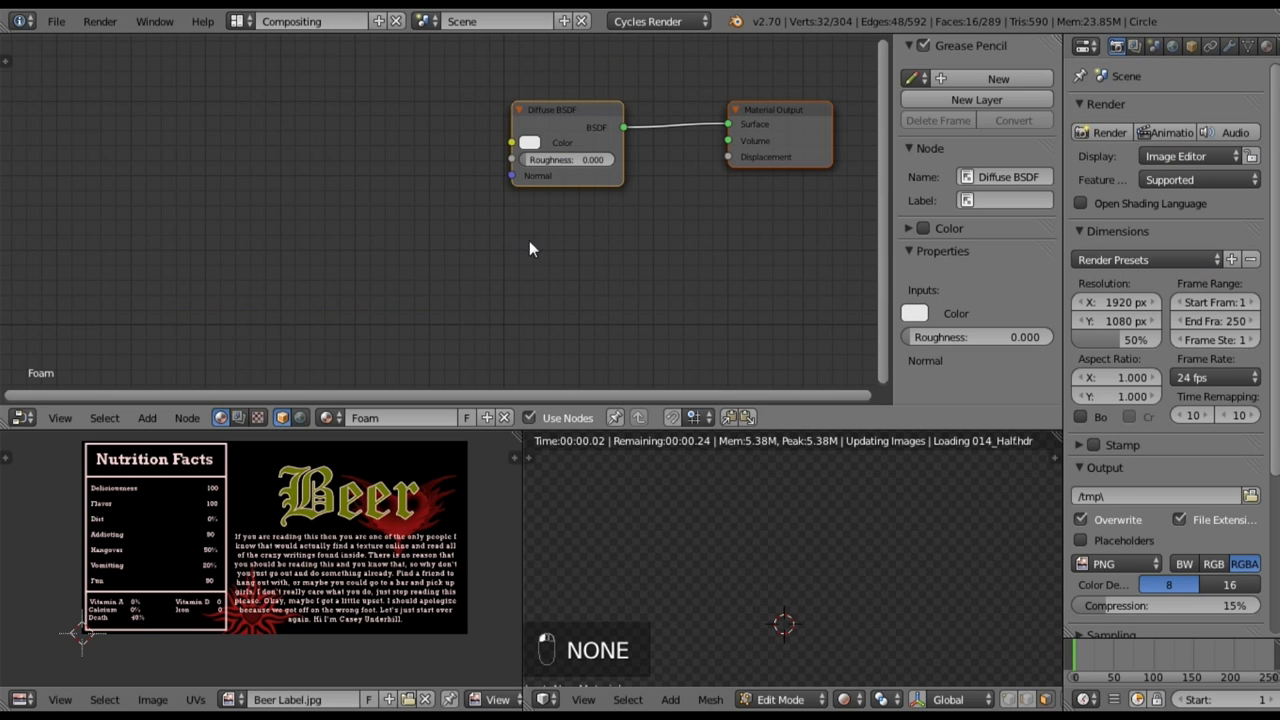
middle_click_drag(609, 251, 592, 280)
left_click(146, 419)
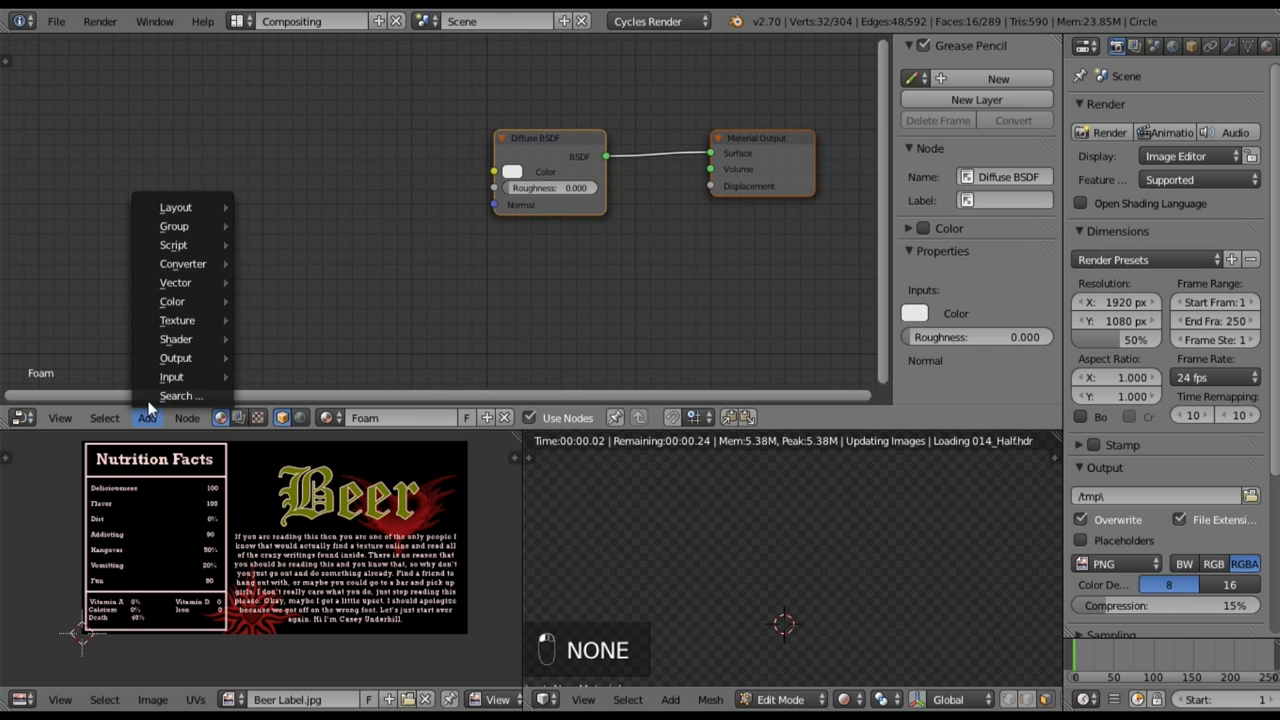
mouse_move(205, 320)
left_click(293, 320)
left_click(318, 153)
- Load Drink Foam.png from the Textures\Random folder into the Image Texture node
left_click(328, 175)
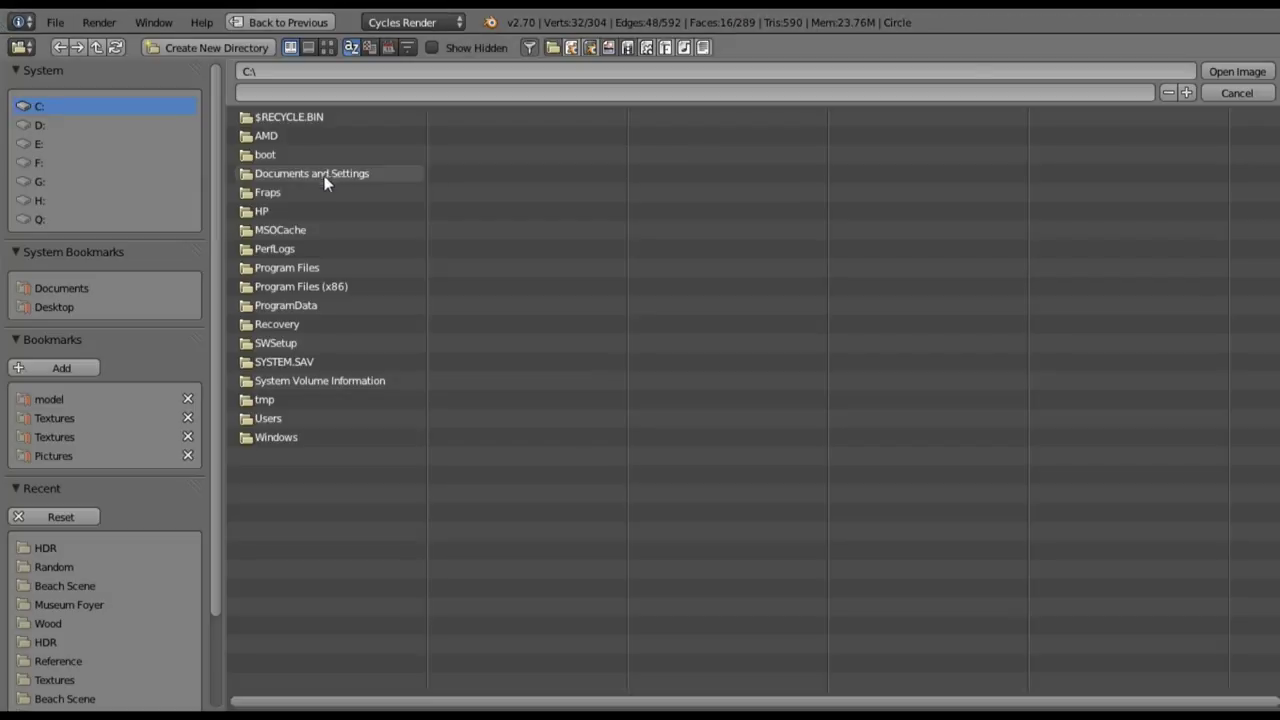
left_click(53, 418)
double_click(292, 343)
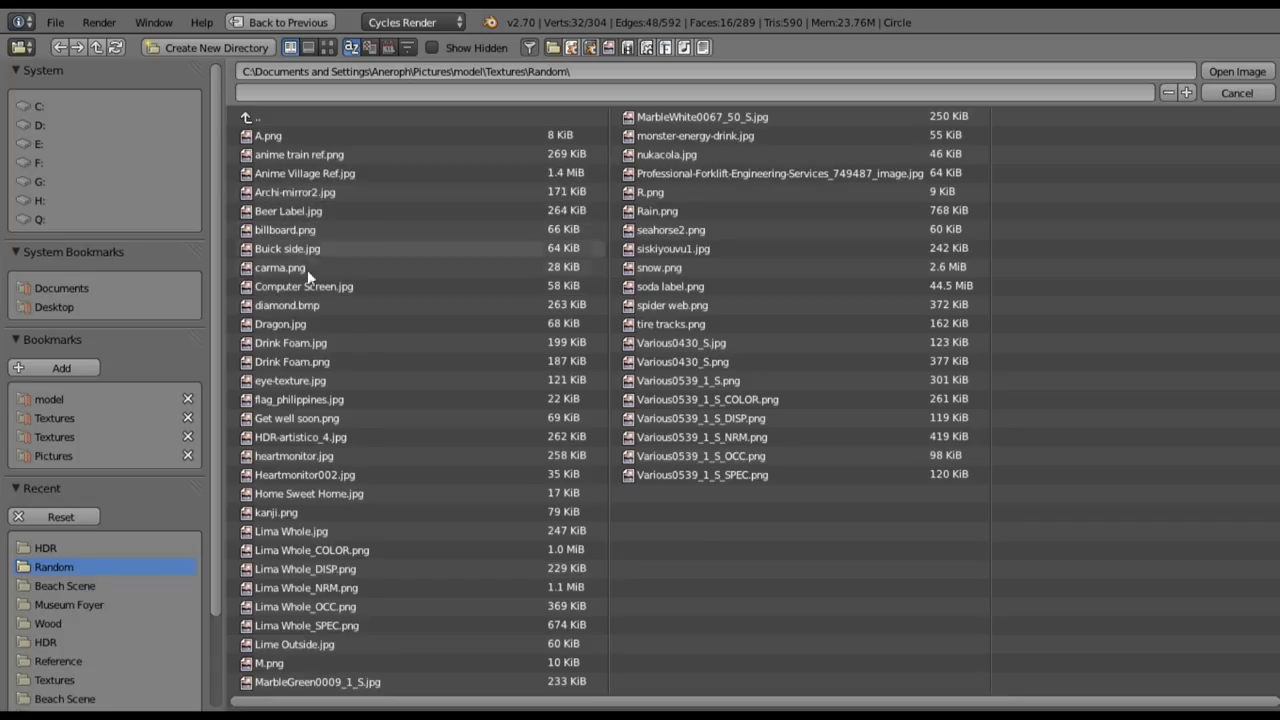
left_click(313, 360)
double_click(313, 360)
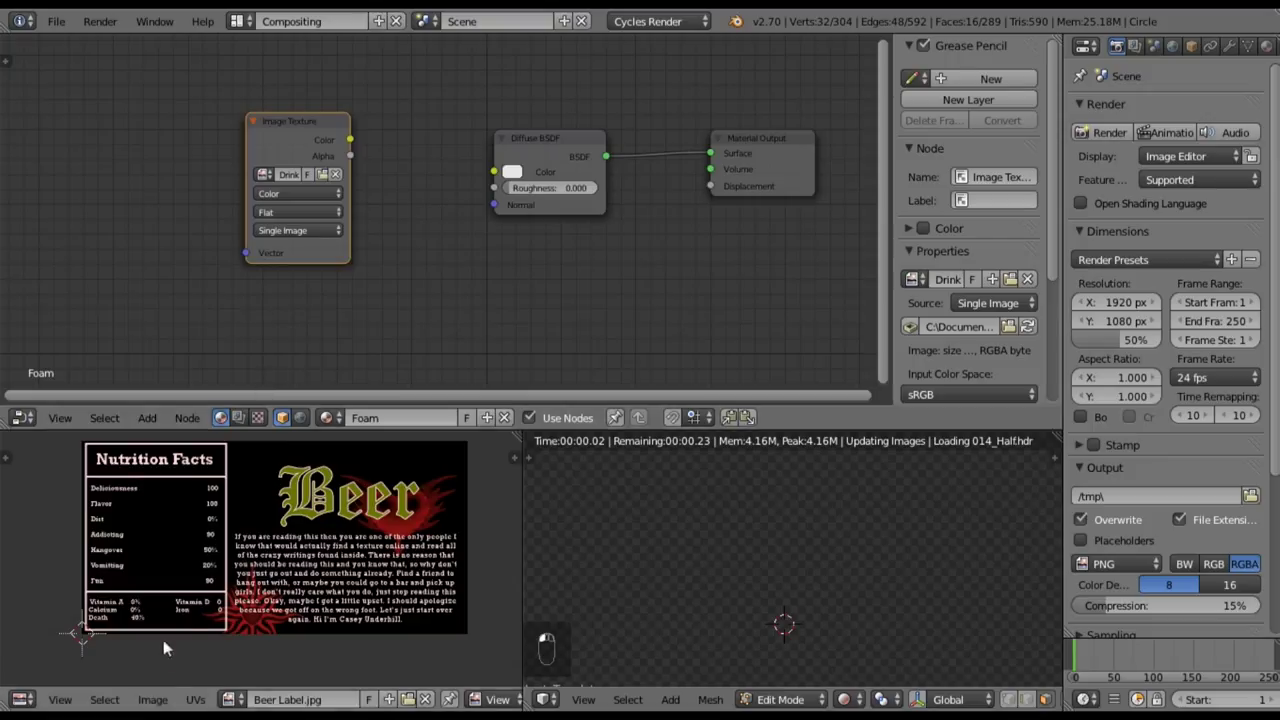
- Display Drink Foam.png in the image editor and link the Image Texture's Color output to the Diffuse BSDF color
left_click(231, 699)
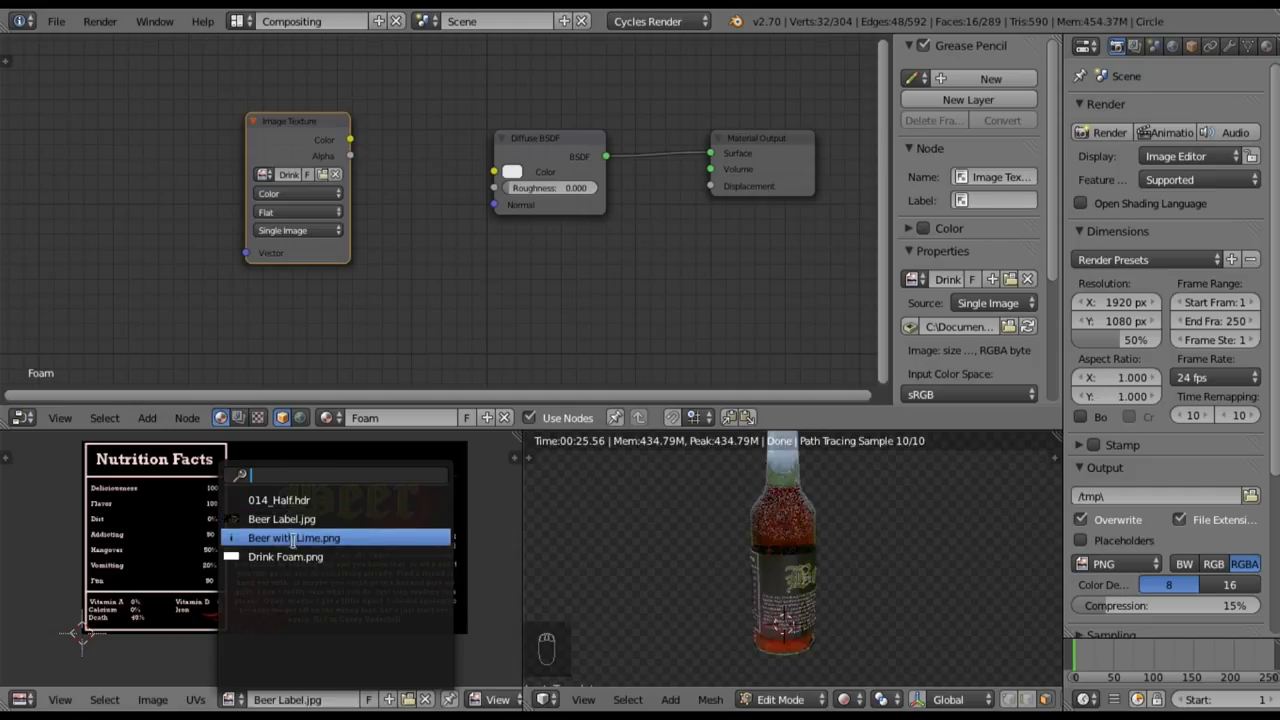
left_click(295, 557)
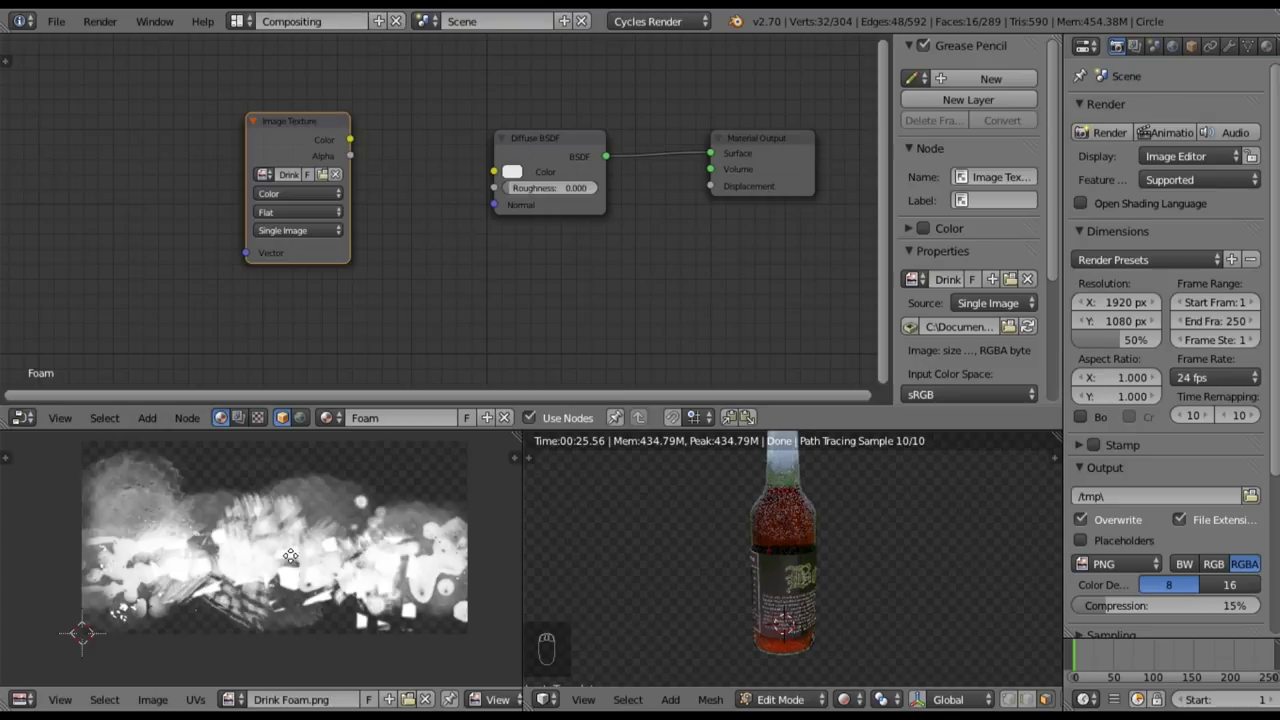
middle_click_drag(291, 565, 286, 568)
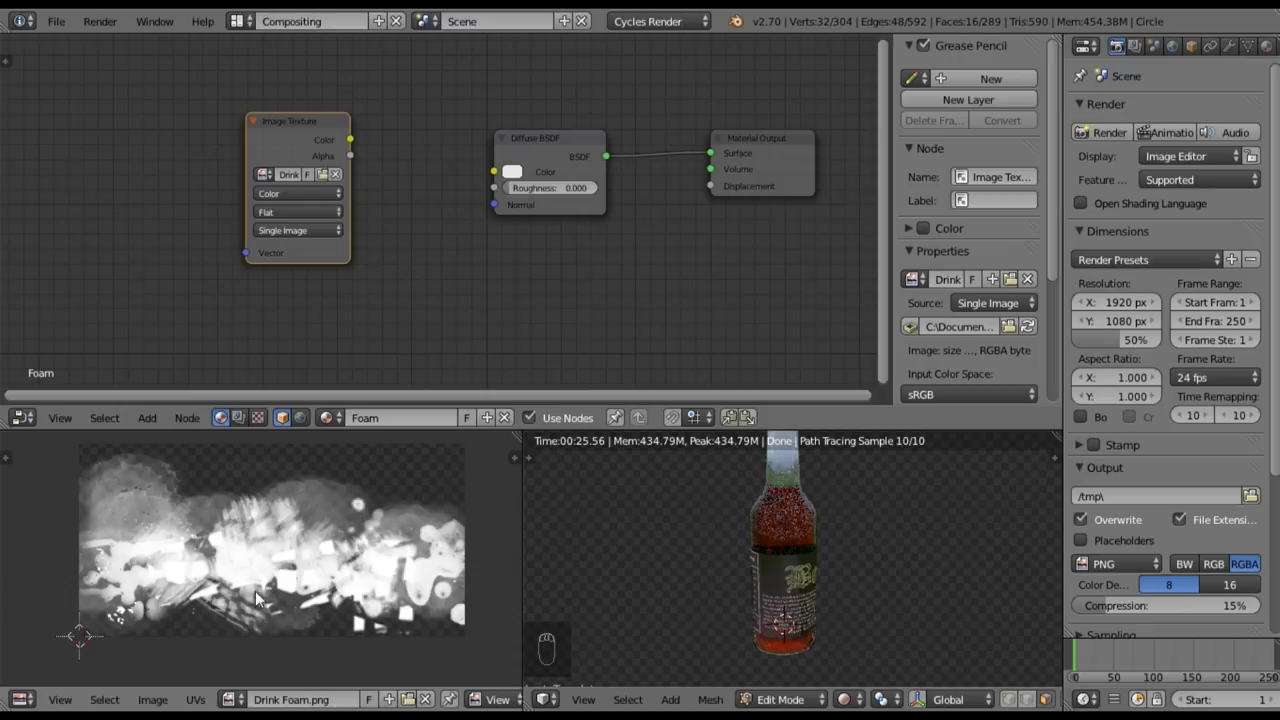
left_click_drag(350, 140, 495, 172)
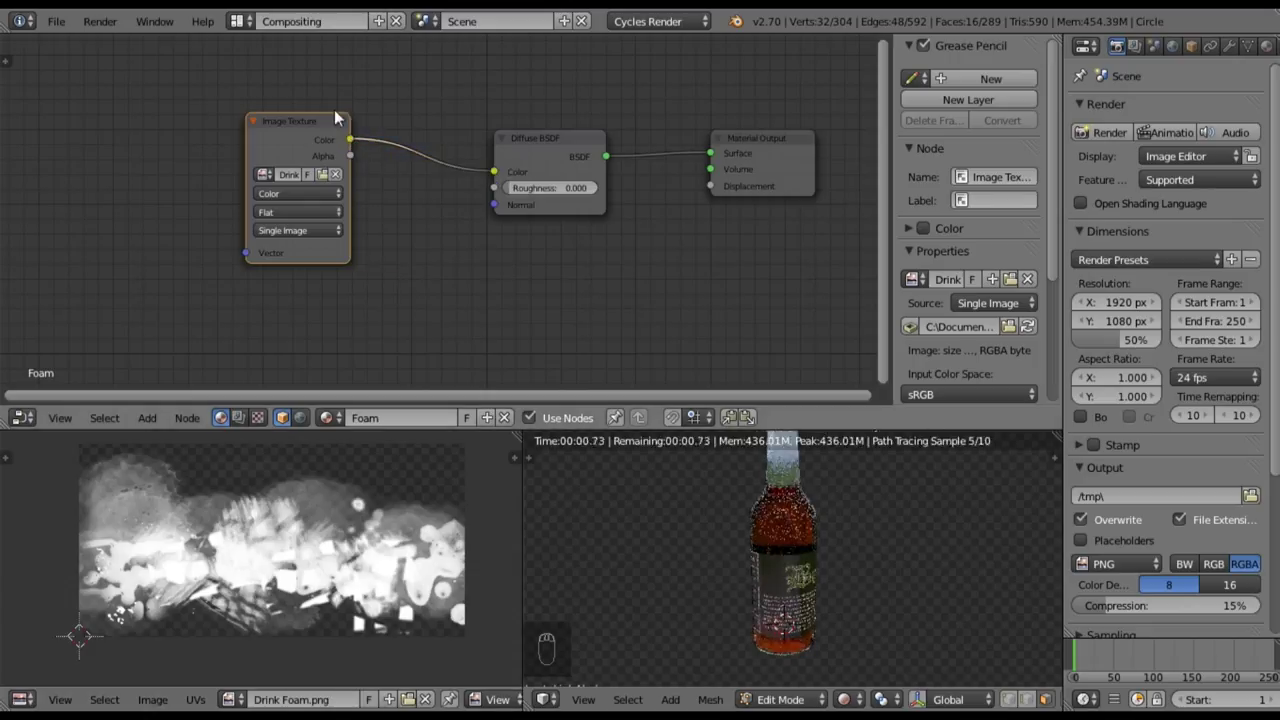
left_click_drag(330, 124, 320, 118)
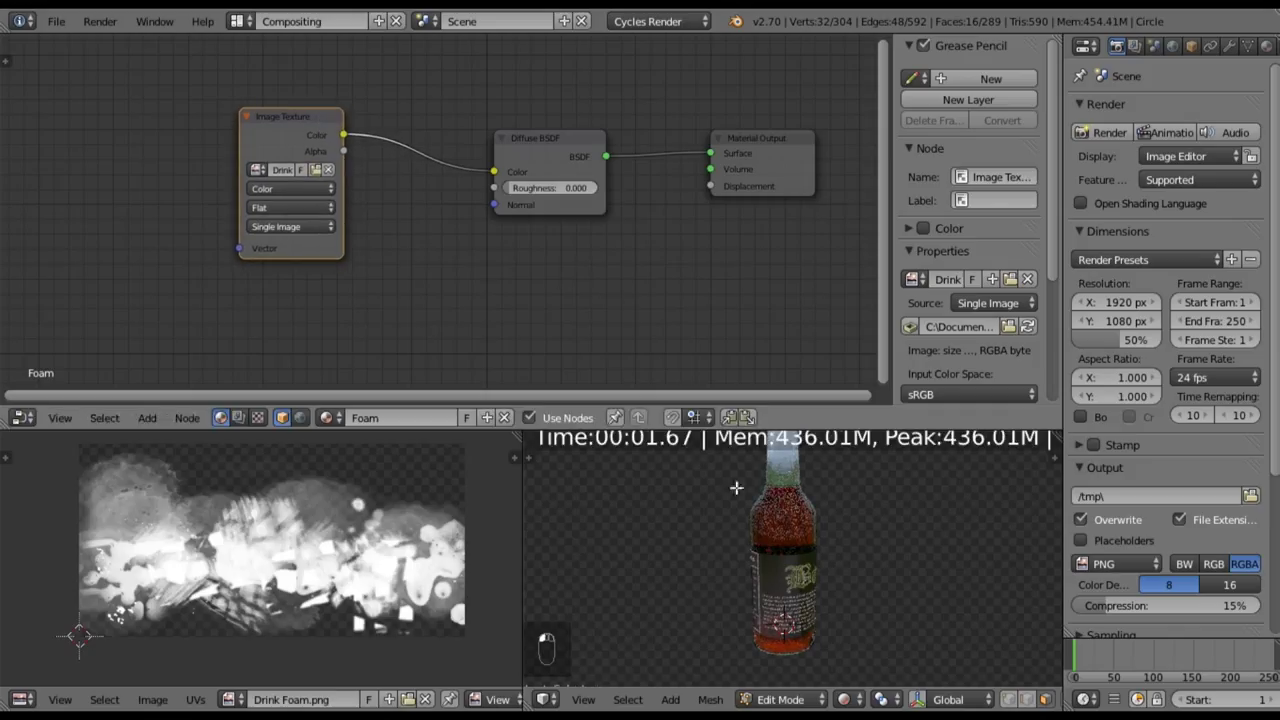
- Bring the neck into close view and assign the Foam material to the selected neck faces
scroll(855, 488, "up", 6)
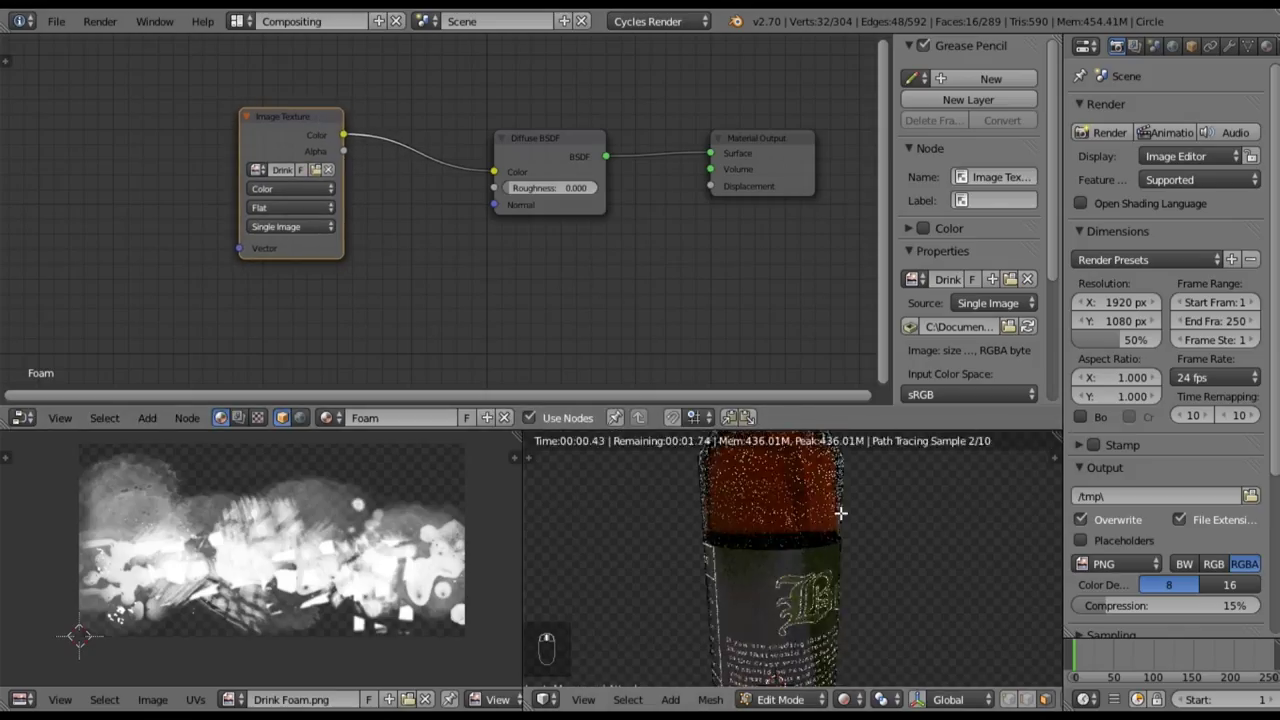
middle_click_drag(843, 558, 819, 493, "shift")
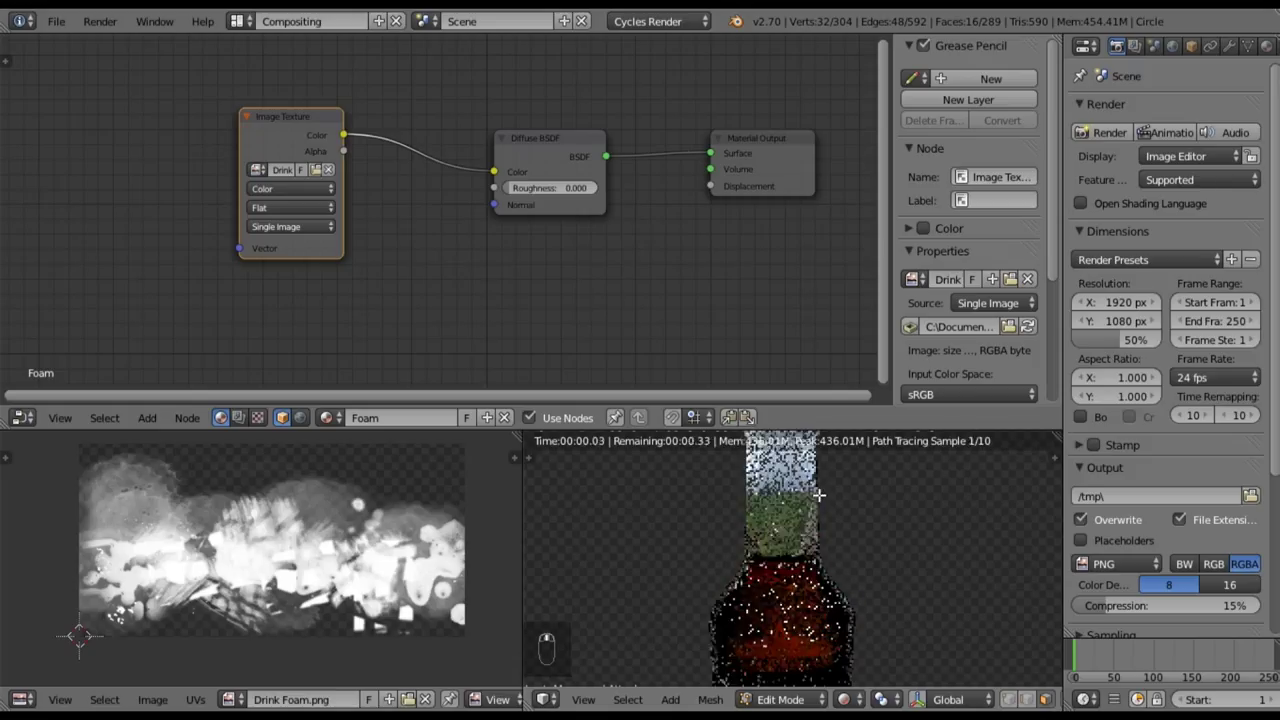
left_click(1268, 47)
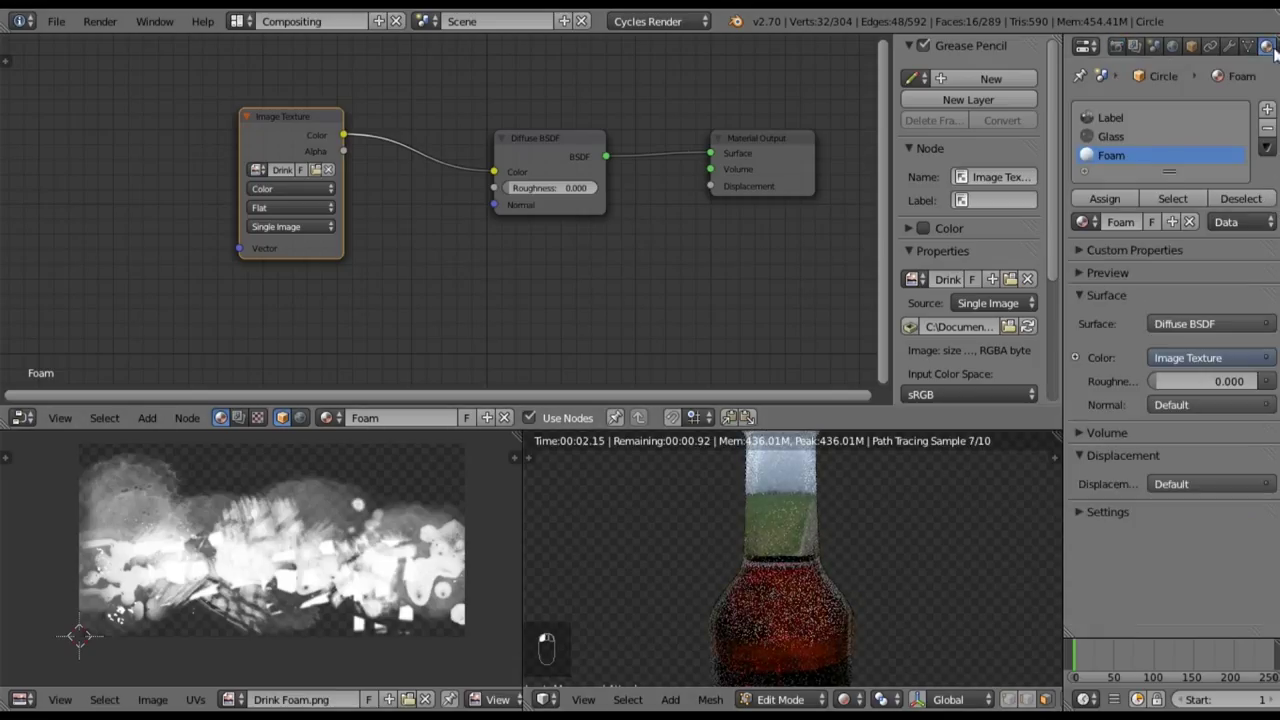
left_click(1101, 199)
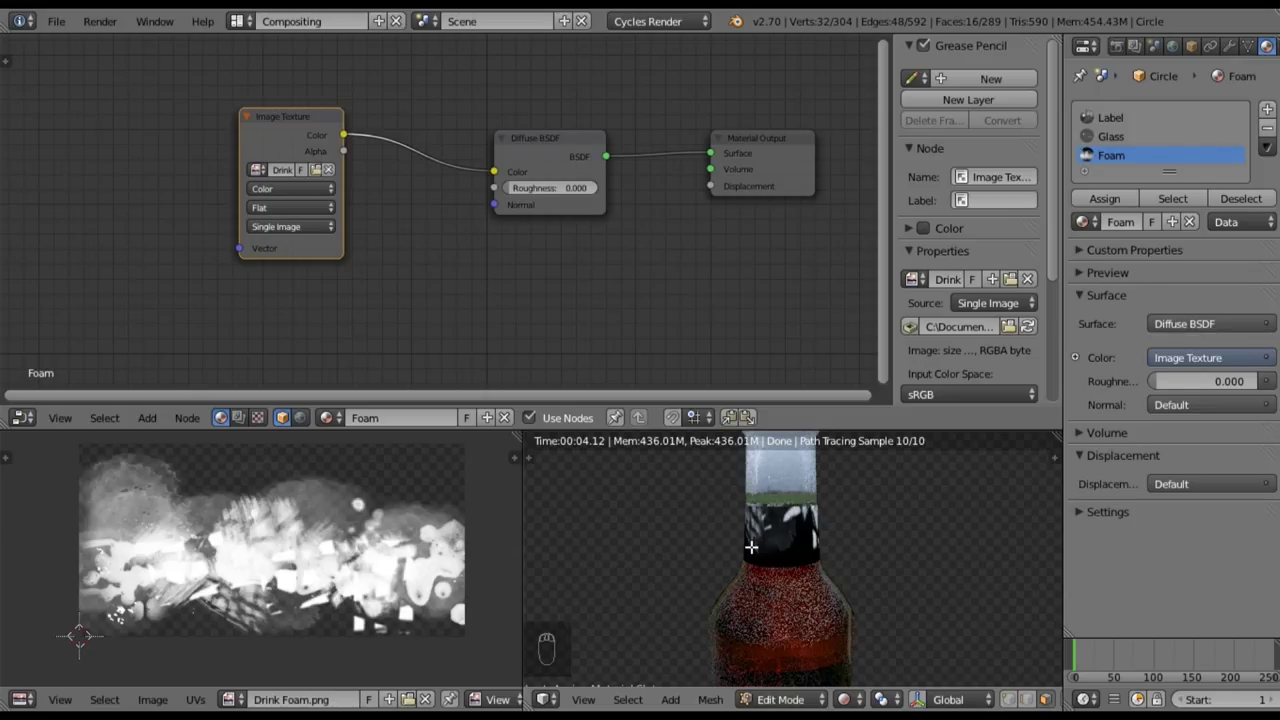
- Refresh the neck band's UVs in the image editor and move them down onto the middle of the foam image
key("Tab")
key("Tab")
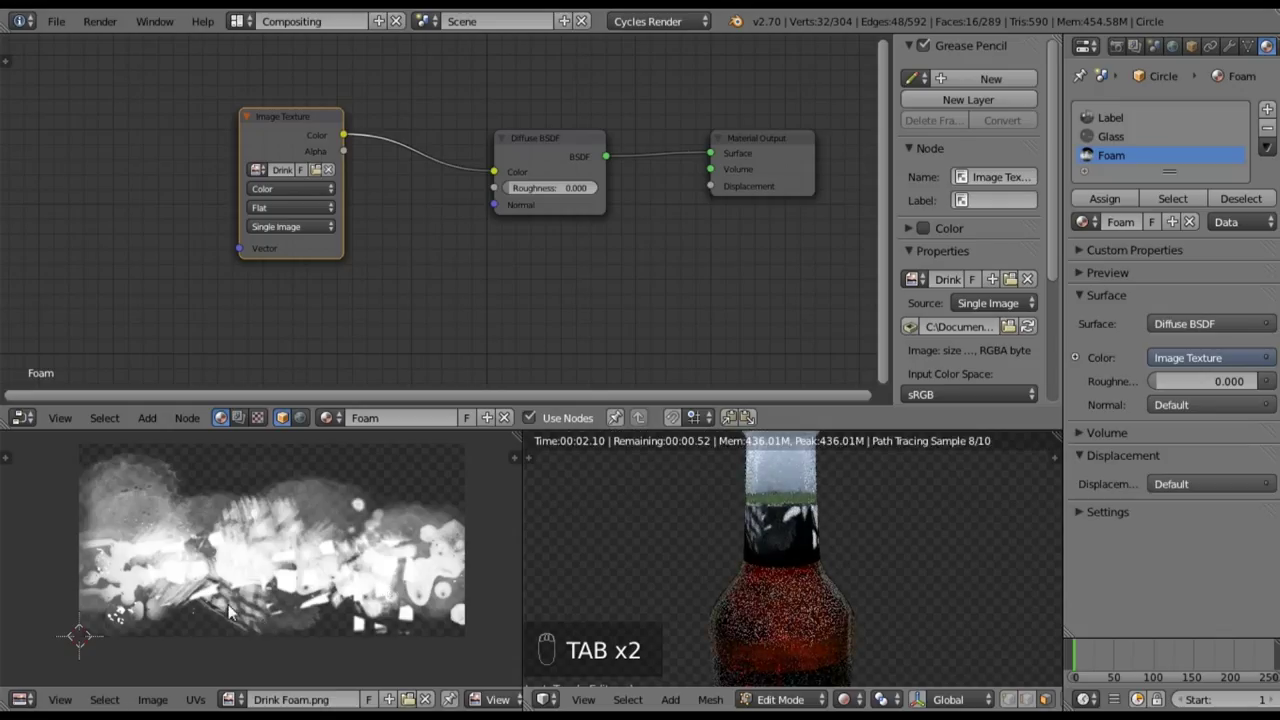
scroll(229, 612, "down", 7)
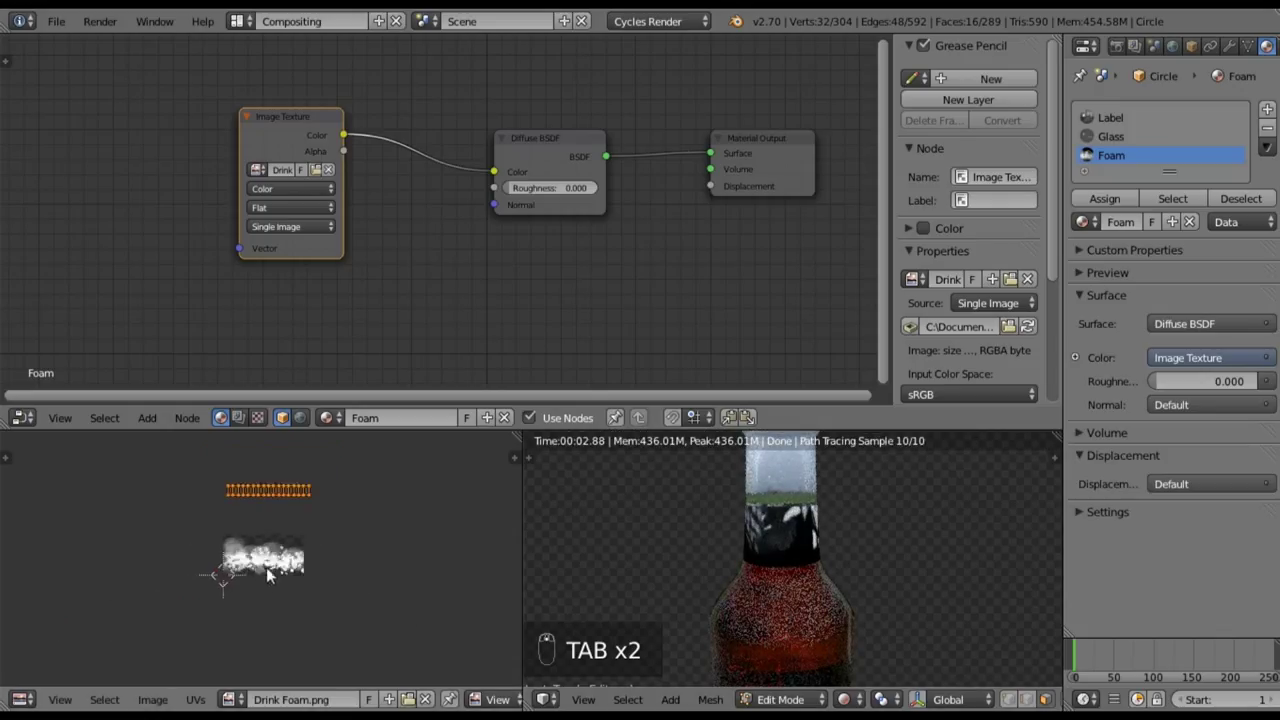
key("g")
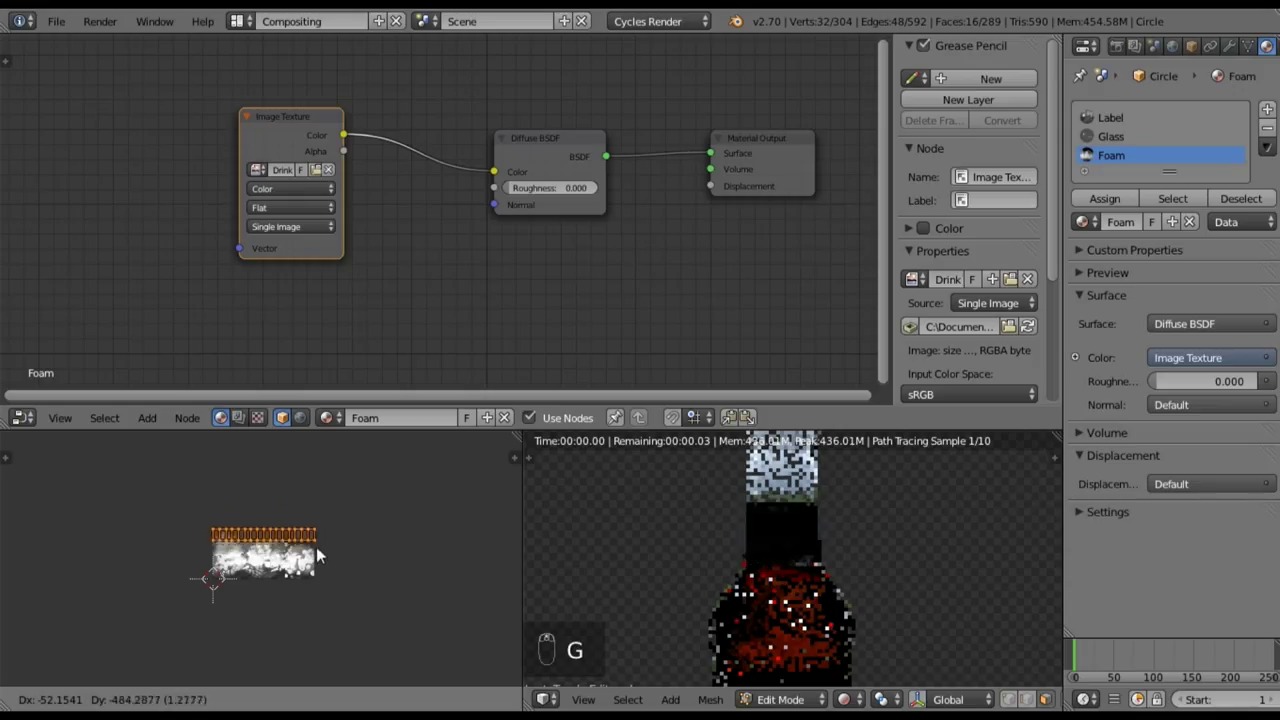
left_click(322, 589)
scroll(322, 589, "up", 6)
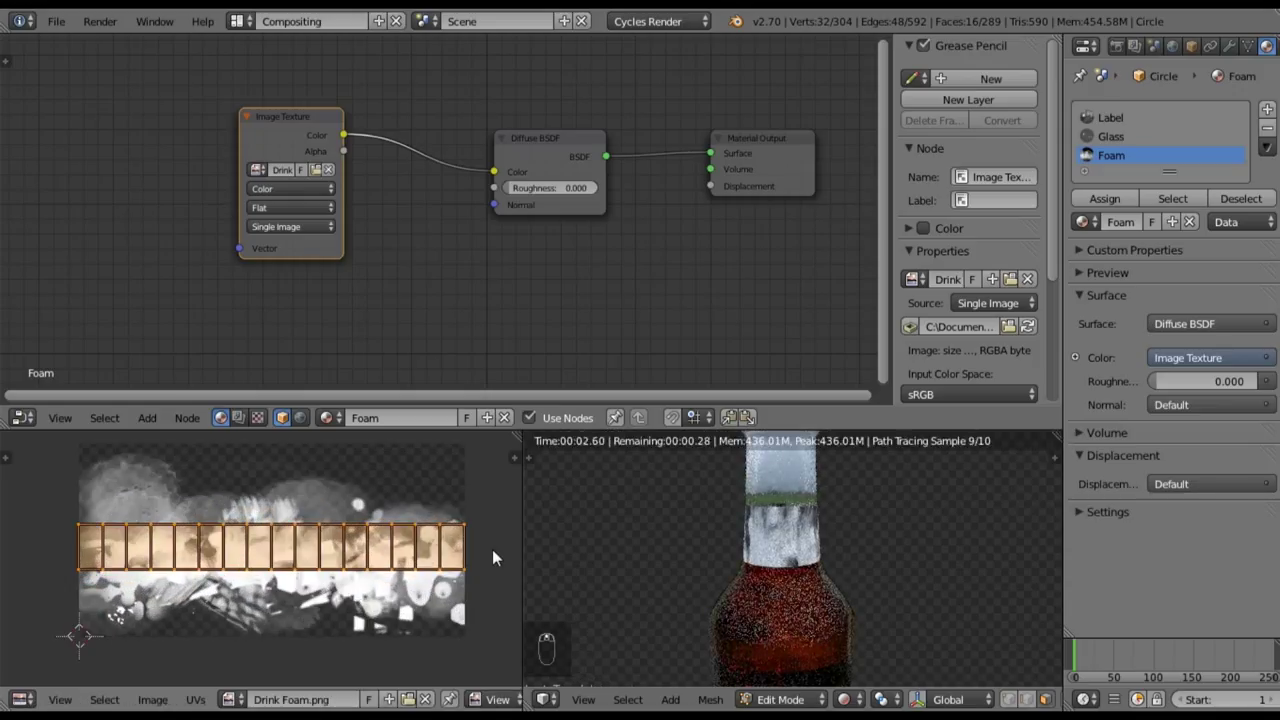
- Stretch the neck UVs along Y to cover nearly the full foam image height and shift them slightly upward
key("s")
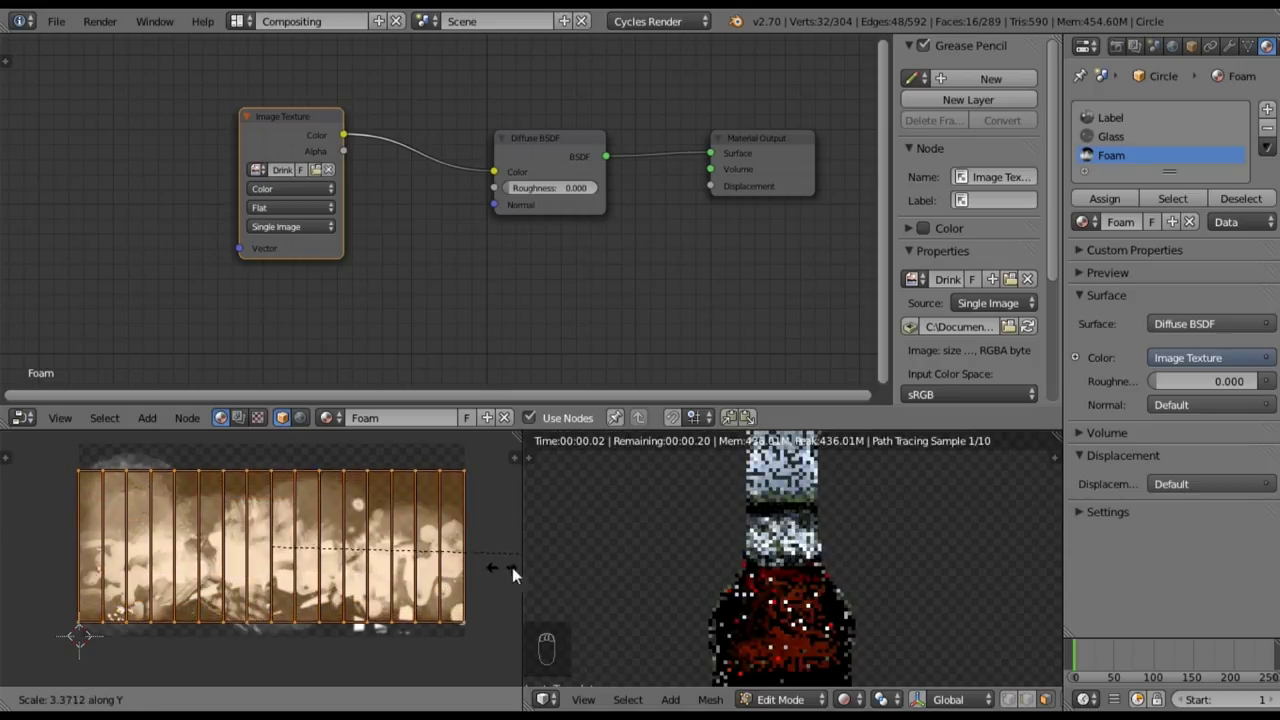
left_click(100, 575)
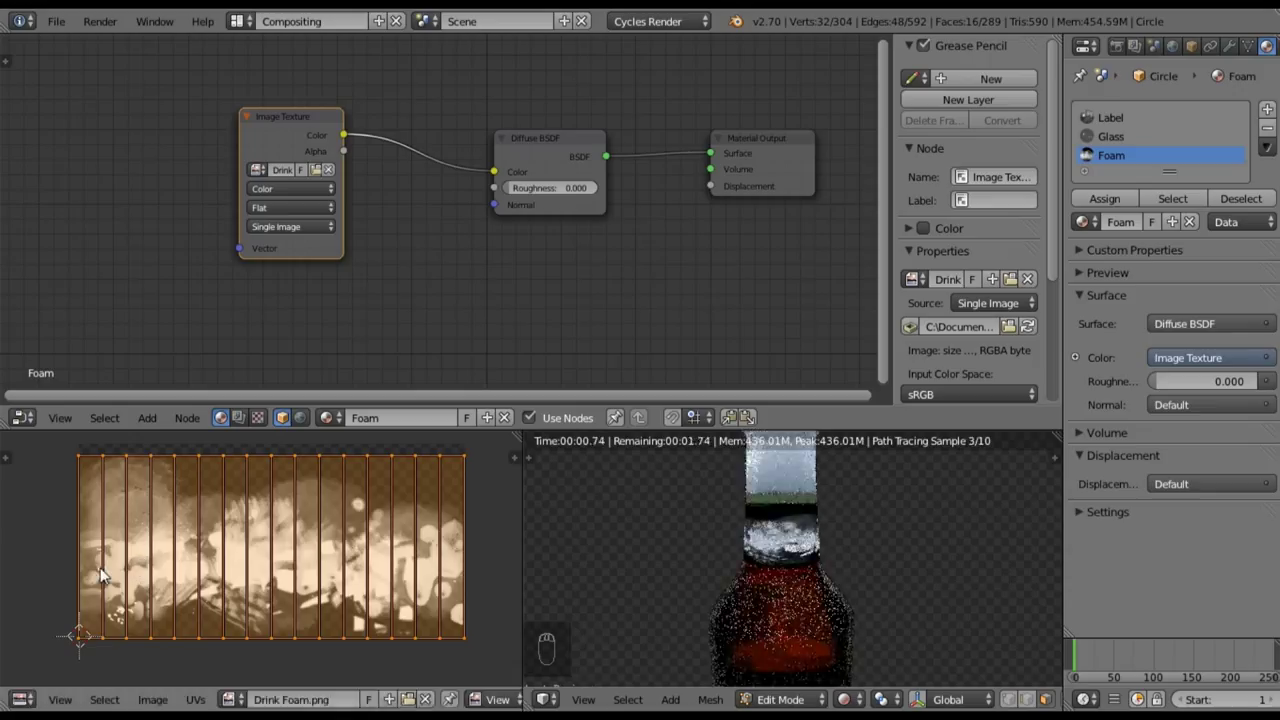
key("g")
left_click(99, 558)
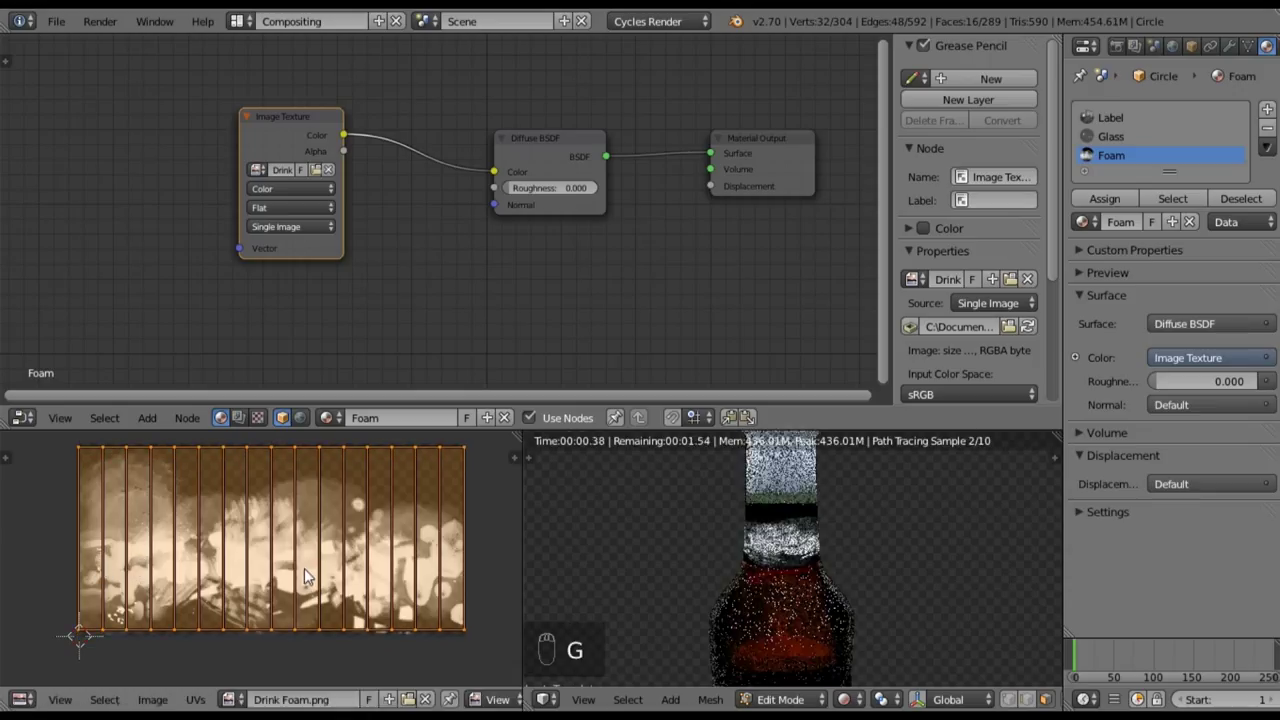
key("s")
left_click(350, 567)
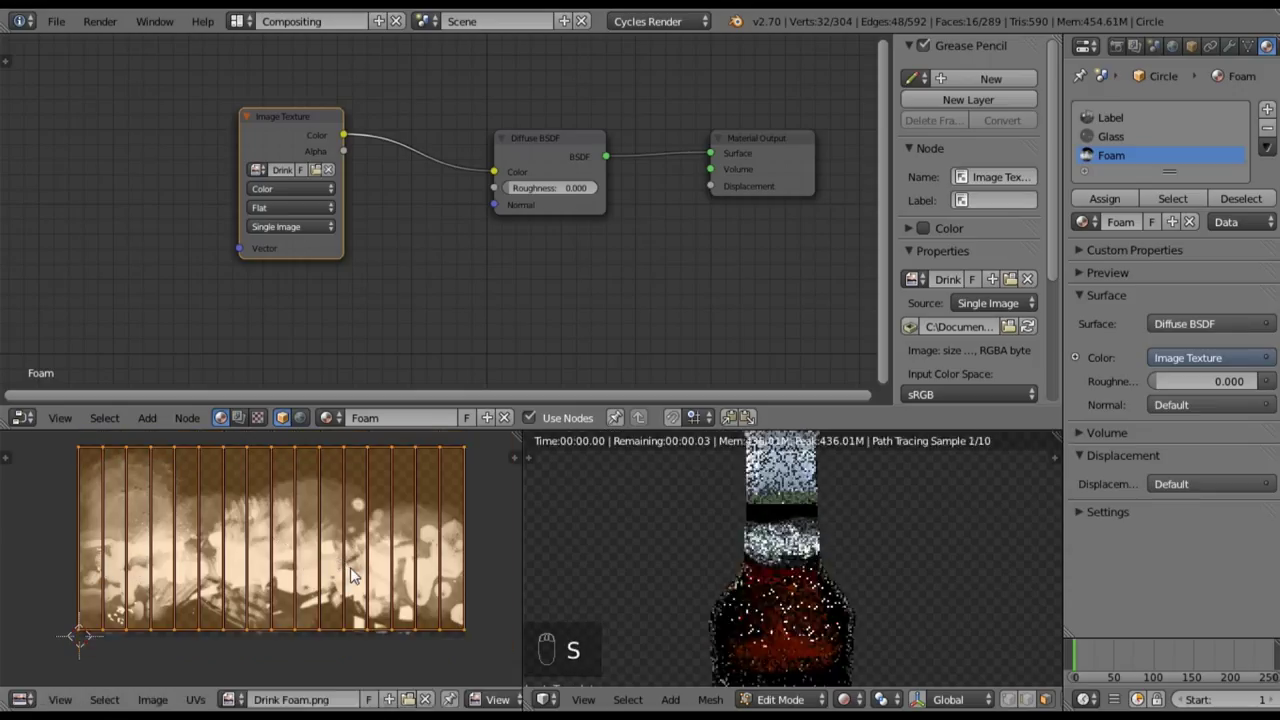
- Shrink the neck UVs along Y to slightly less than the foam image's height and move them down toward its lower edge
key("s")
key("y")
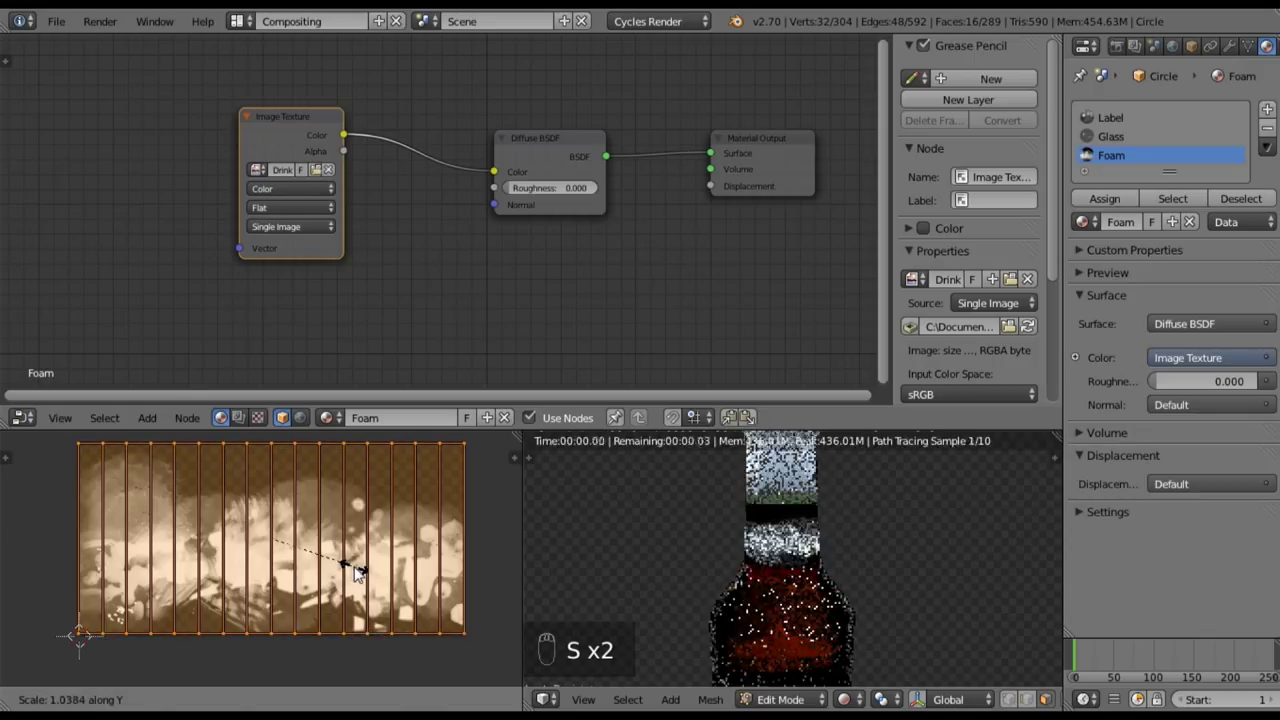
left_click(355, 570)
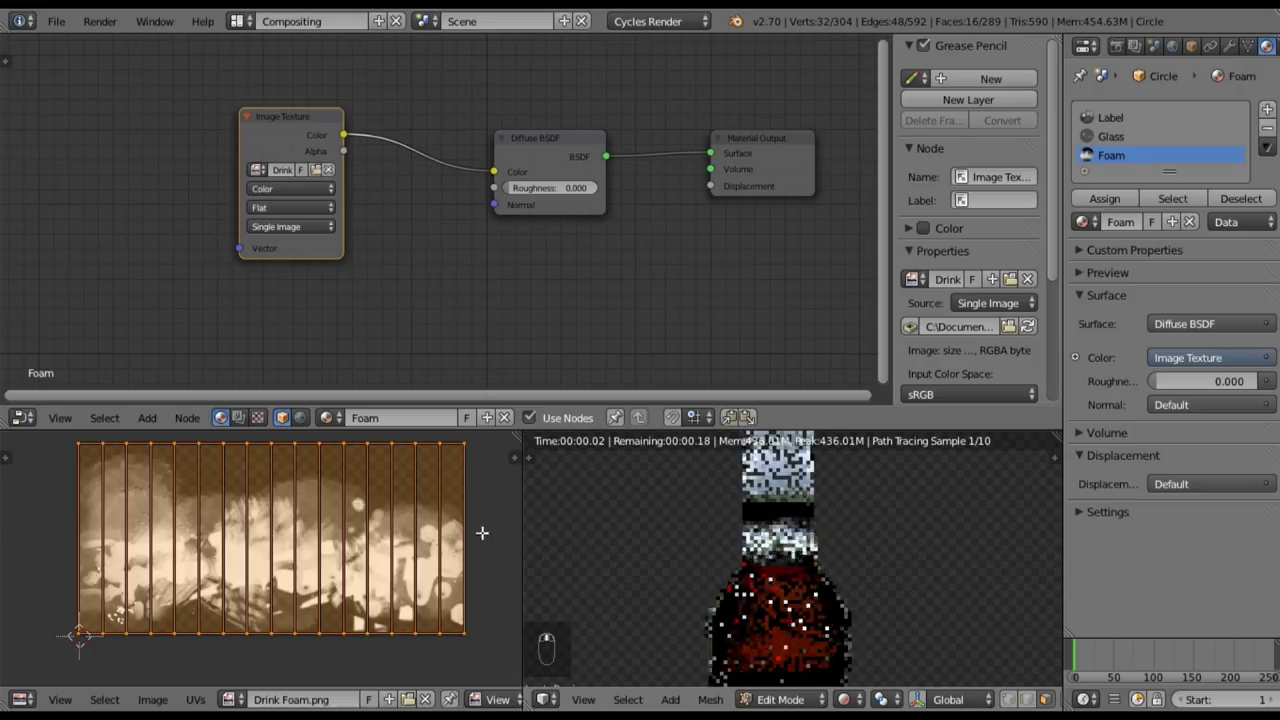
key("s")
key("y")
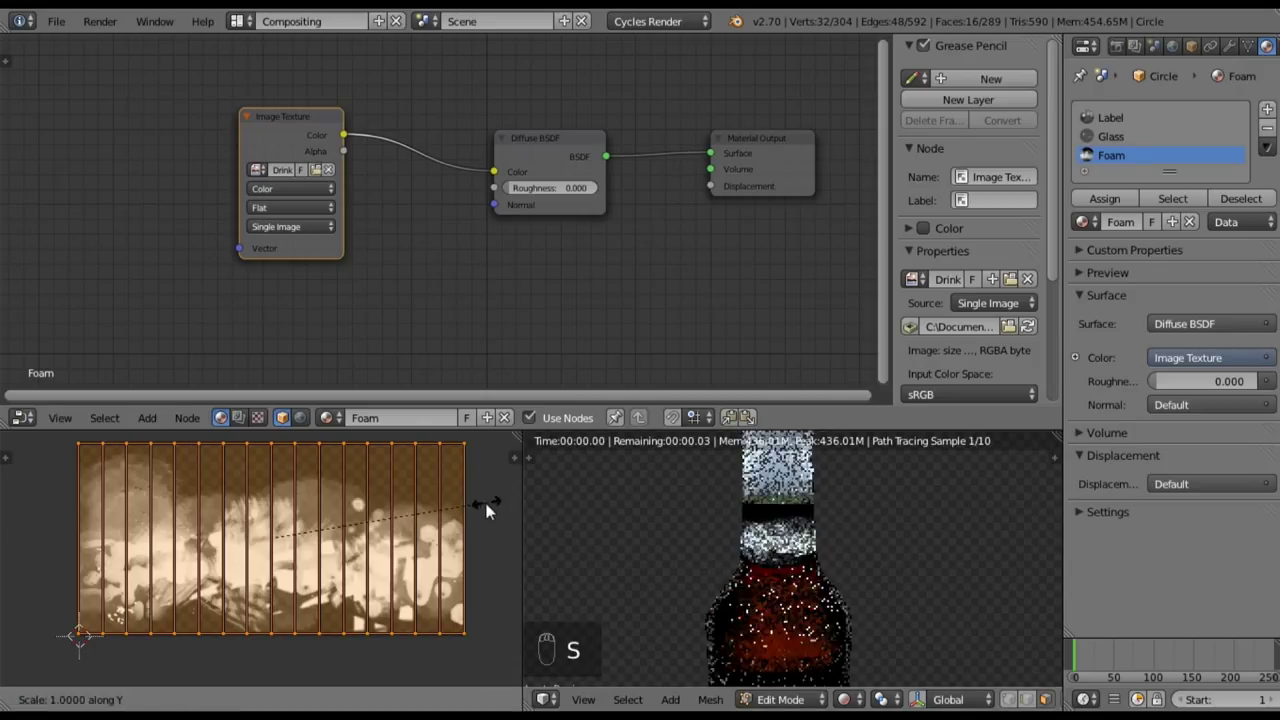
left_click(458, 506)
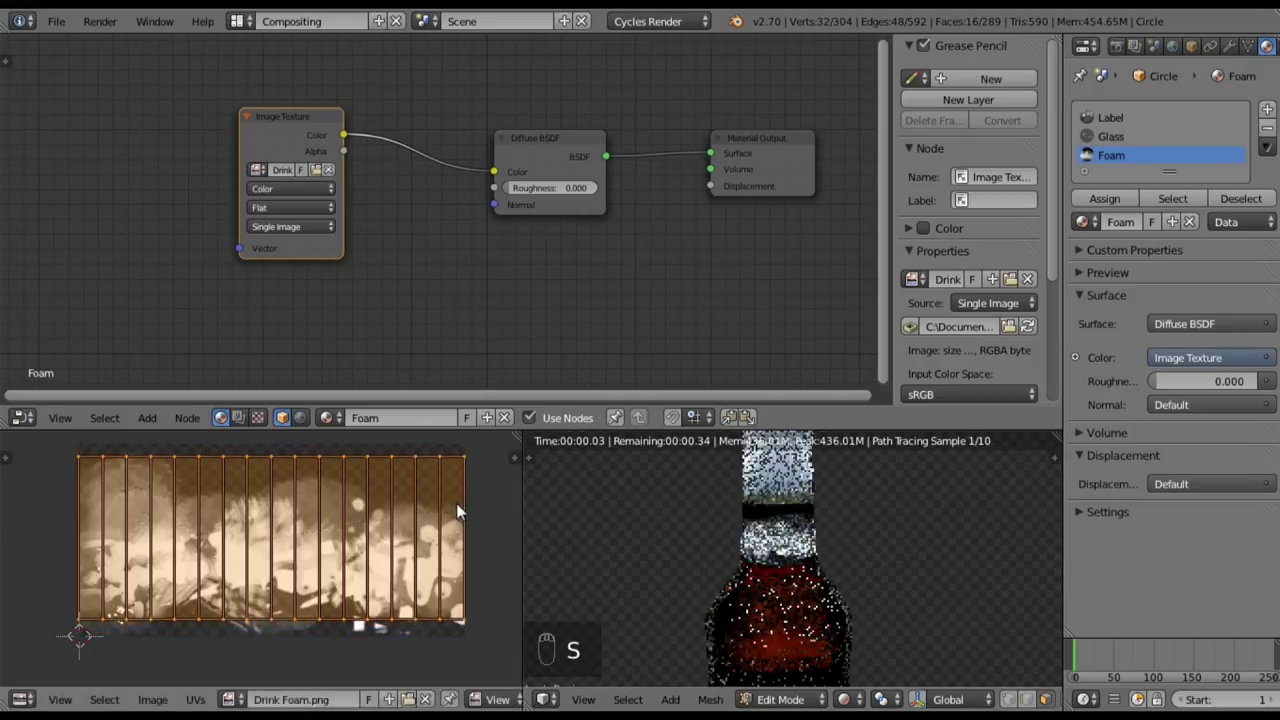
key("g")
key("y")
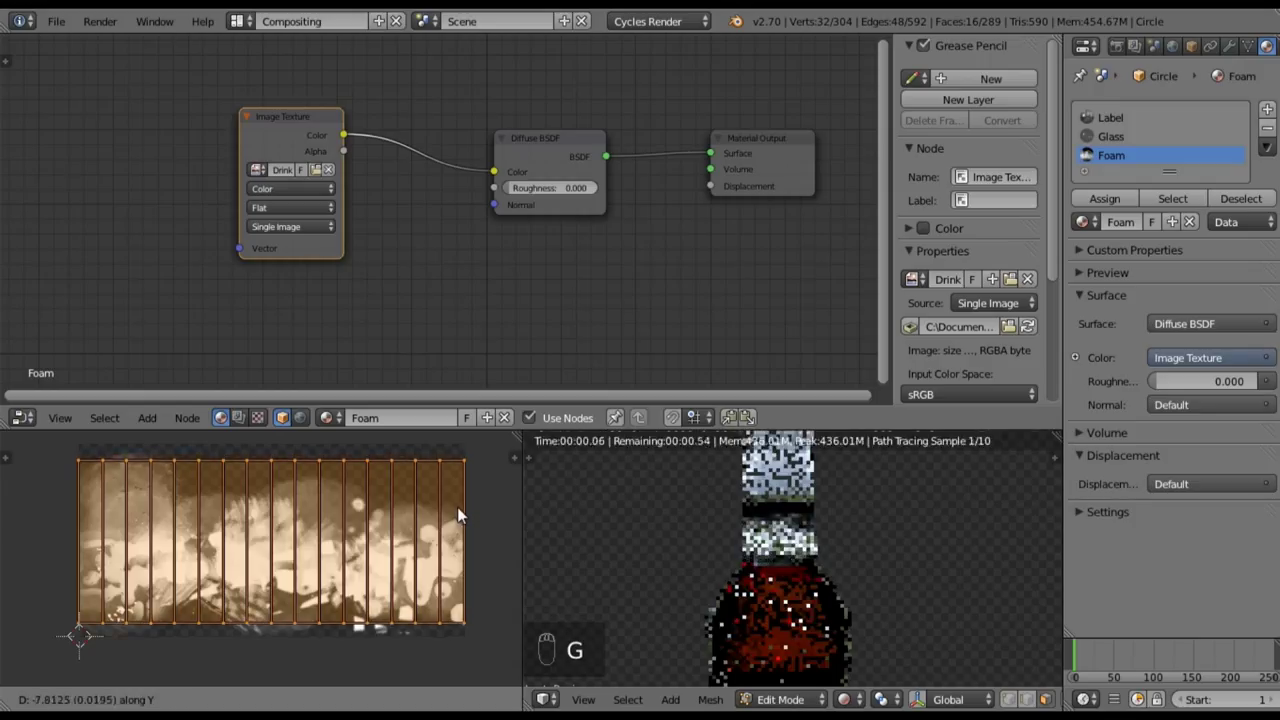
left_click(457, 514)
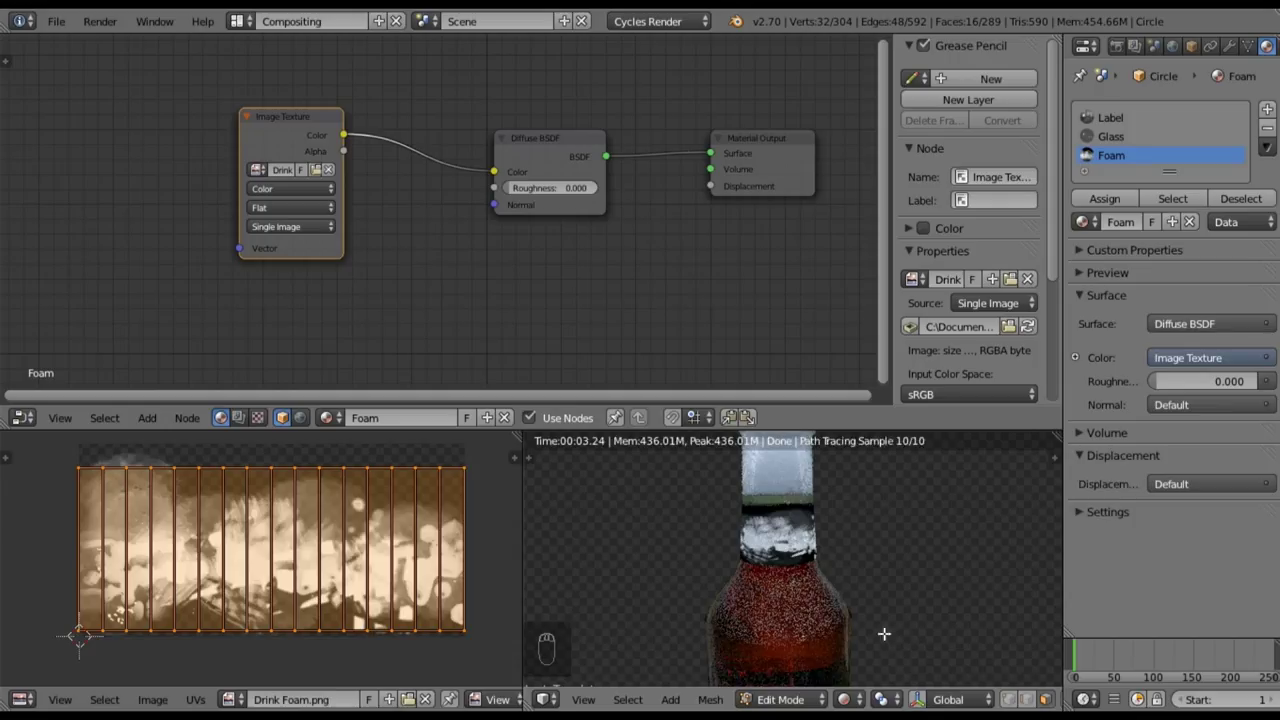
middle_click_drag(825, 598, 817, 511)
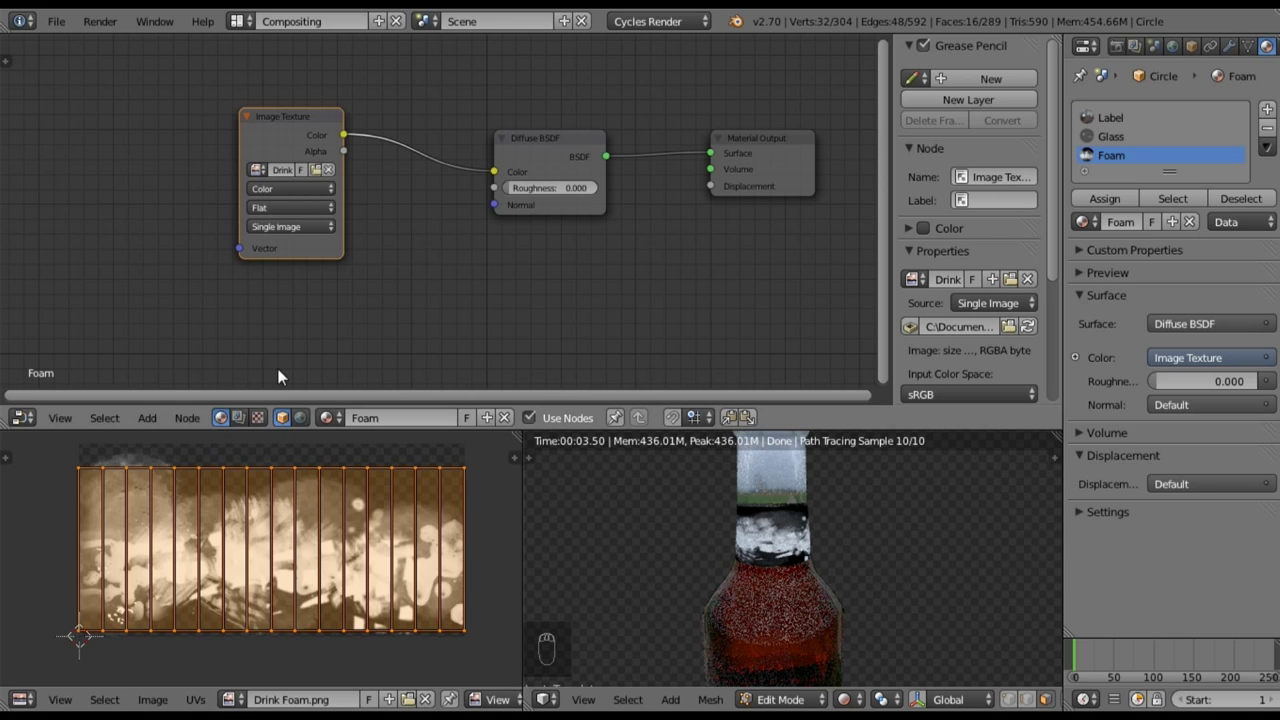
- Insert a Mix Shader node on the link between the Diffuse BSDF and the Material Output in the Foam material
scroll(497, 272, "down", 3)
middle_click_drag(440, 247, 387, 308)
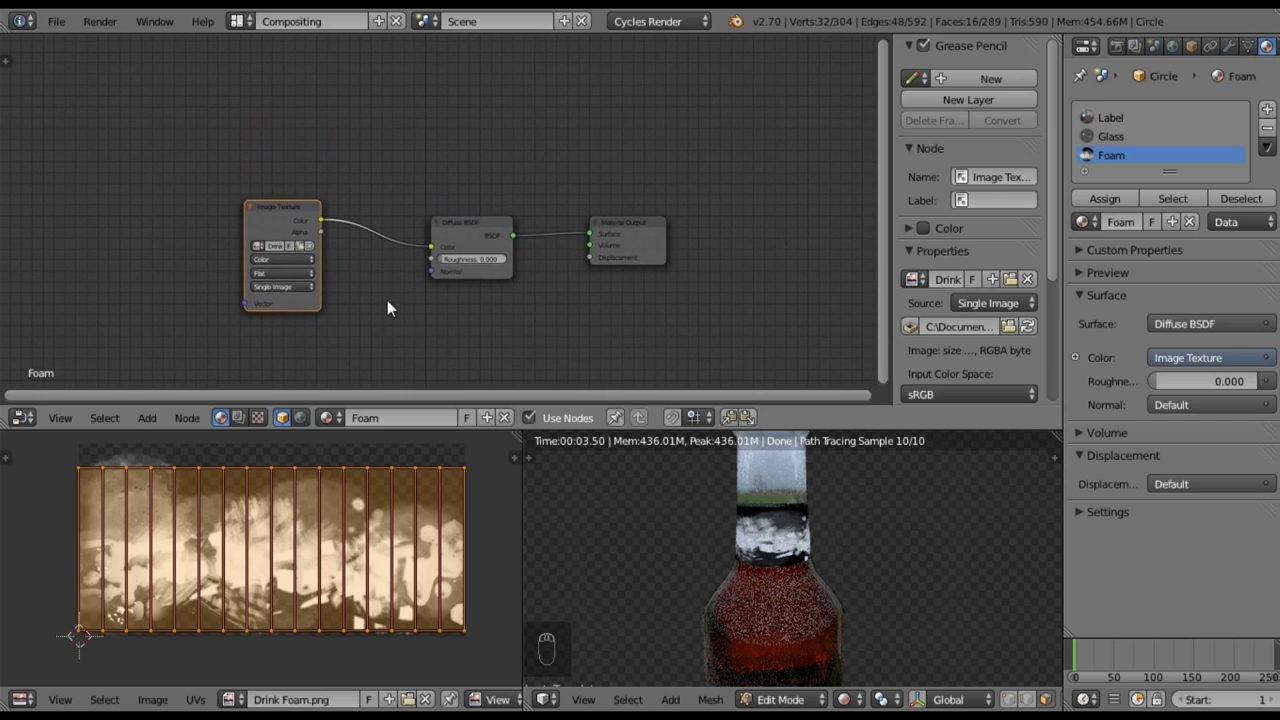
left_click(480, 238)
left_click_drag(476, 220, 436, 211)
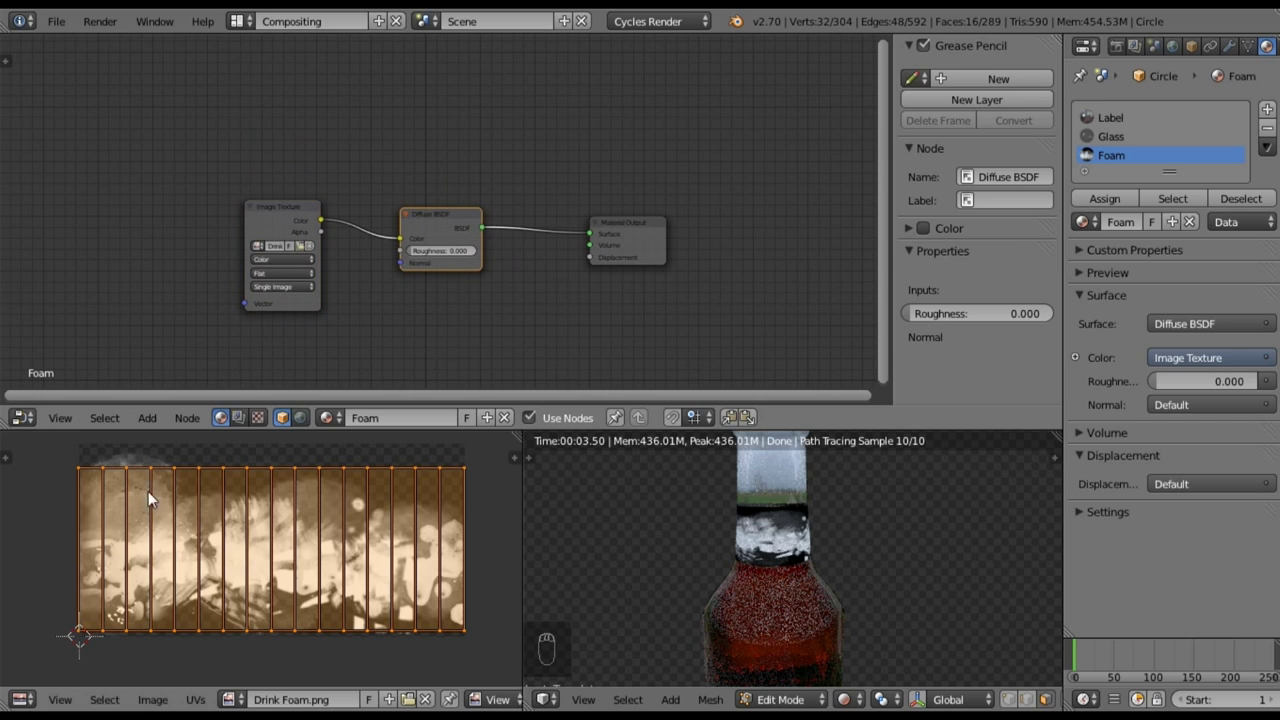
left_click(148, 418)
mouse_move(166, 337)
left_click(320, 261)
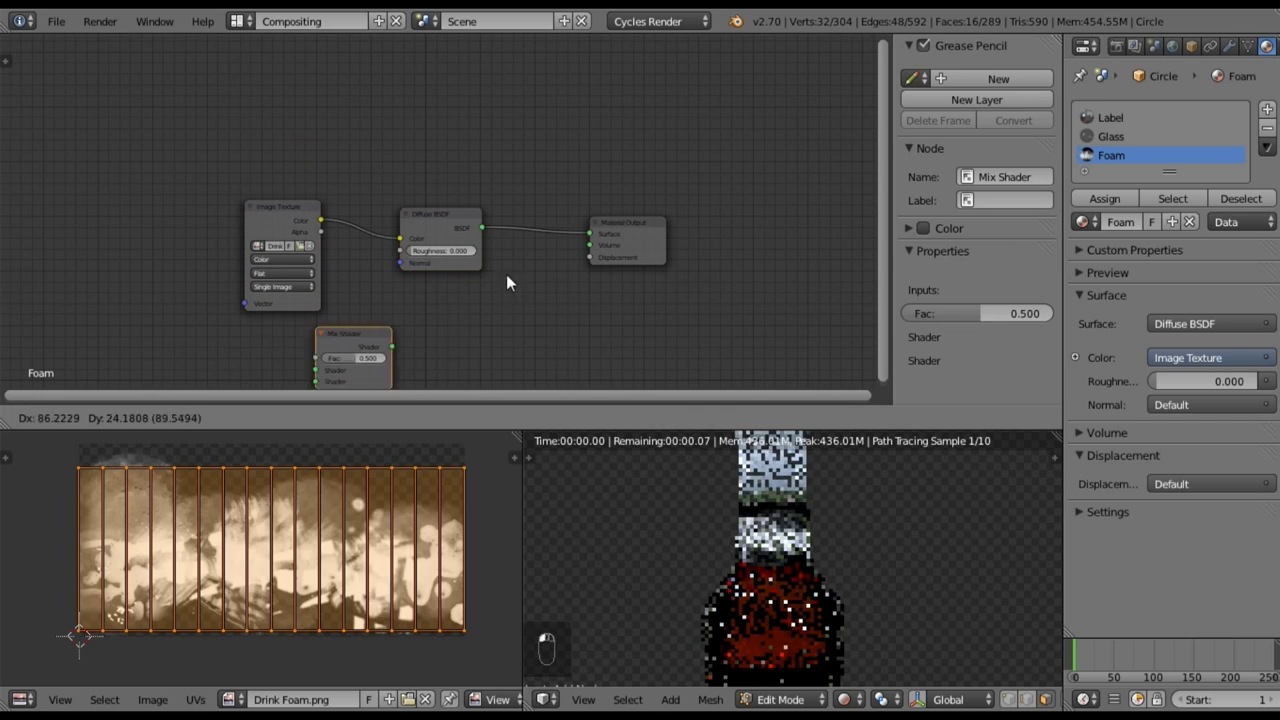
left_click(510, 200)
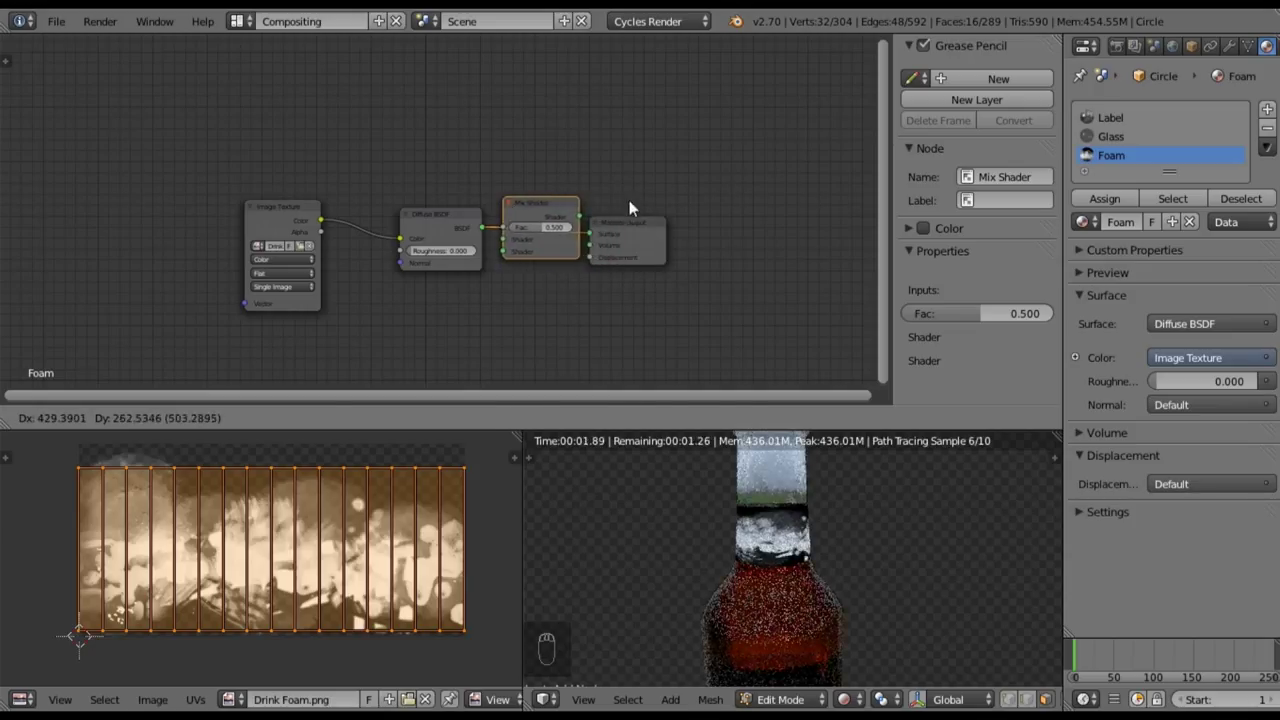
- Space out the nodes and wire the Mix Shader with Image Texture Alpha as Fac, Glass BSDF as first shader and Diffuse BSDF as second
left_click_drag(625, 233, 665, 228)
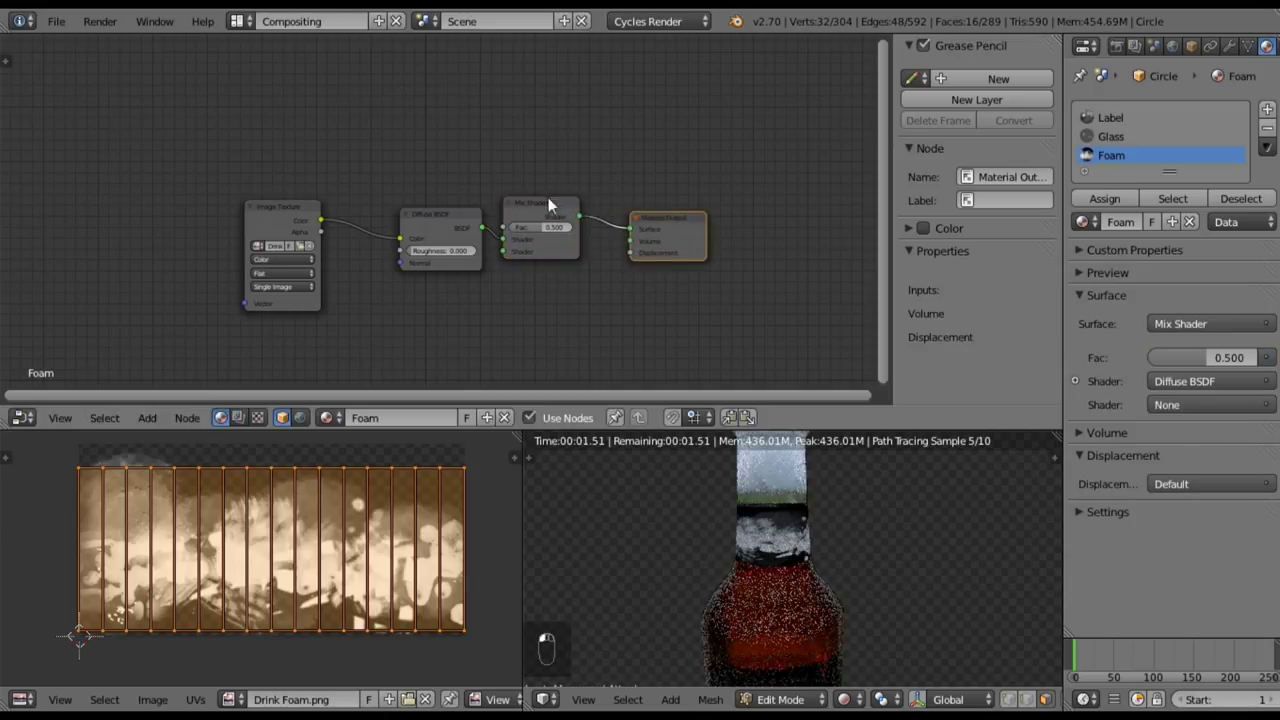
left_click_drag(563, 206, 588, 221)
left_click_drag(447, 214, 423, 273)
left_click_drag(527, 254, 527, 265)
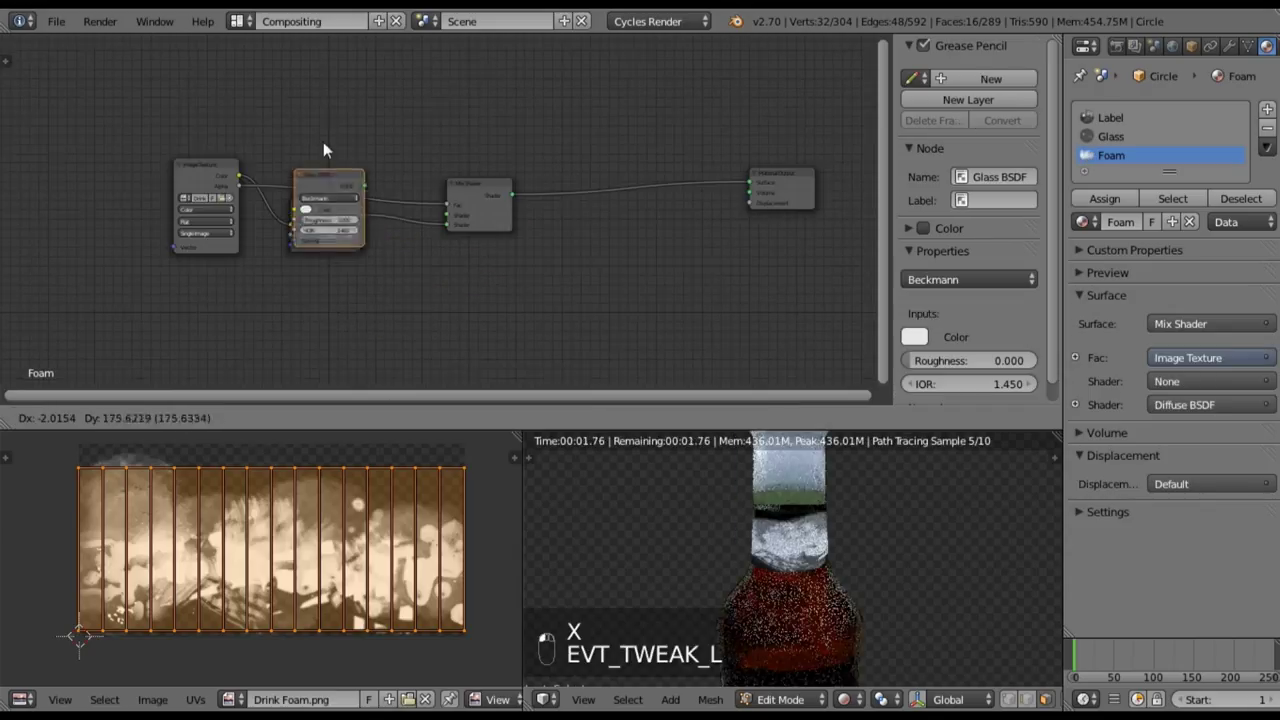
left_click_drag(323, 150, 456, 205)
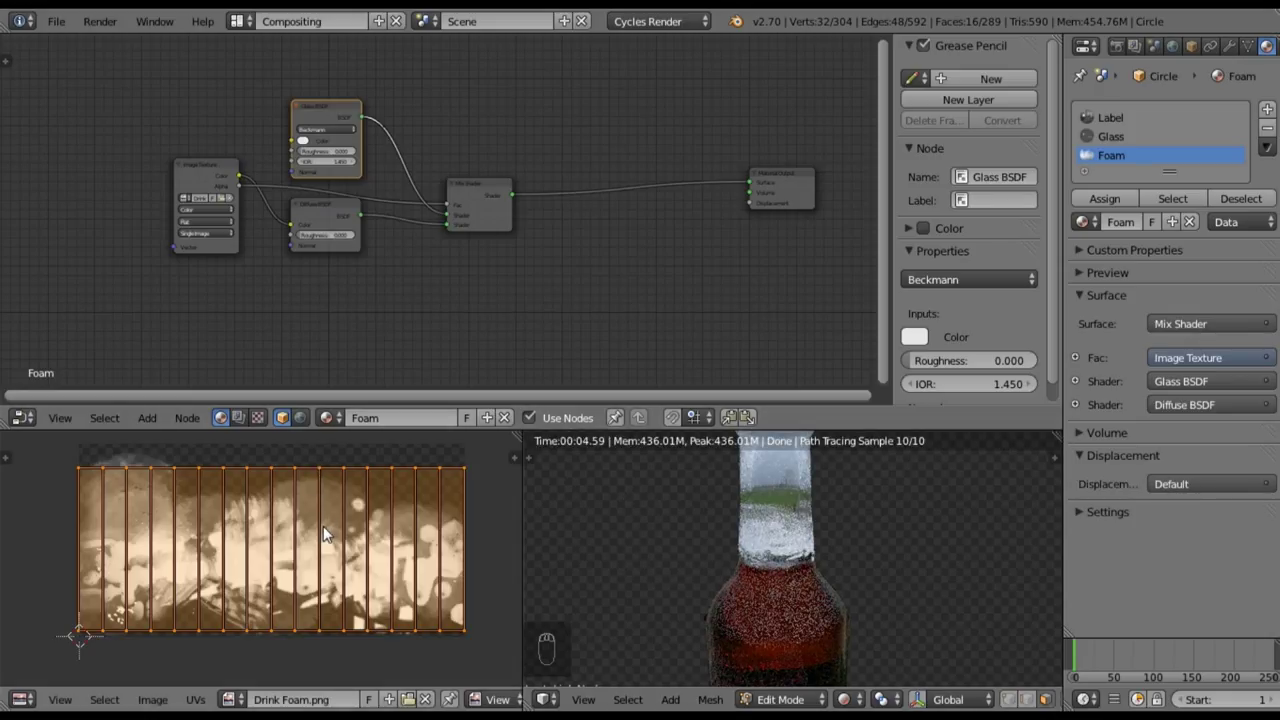
- Move the neck UVs slightly upward along Y on the foam image
key("g")
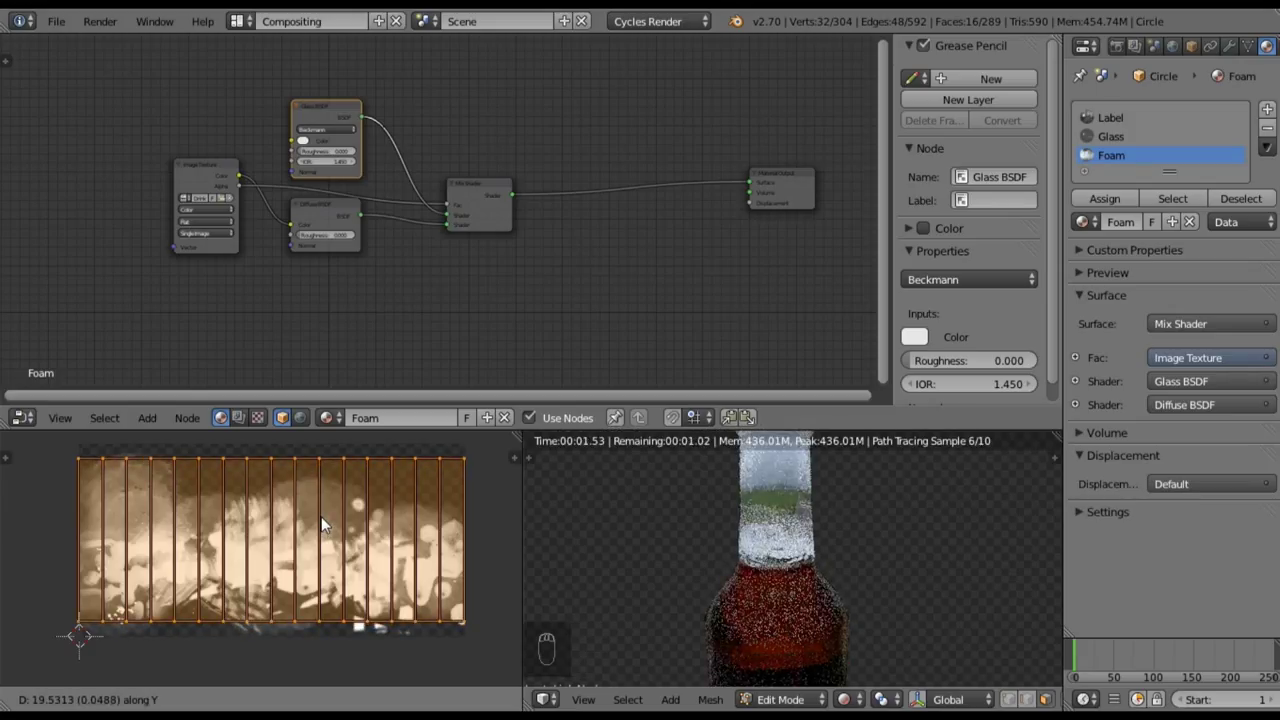
left_click(330, 515)
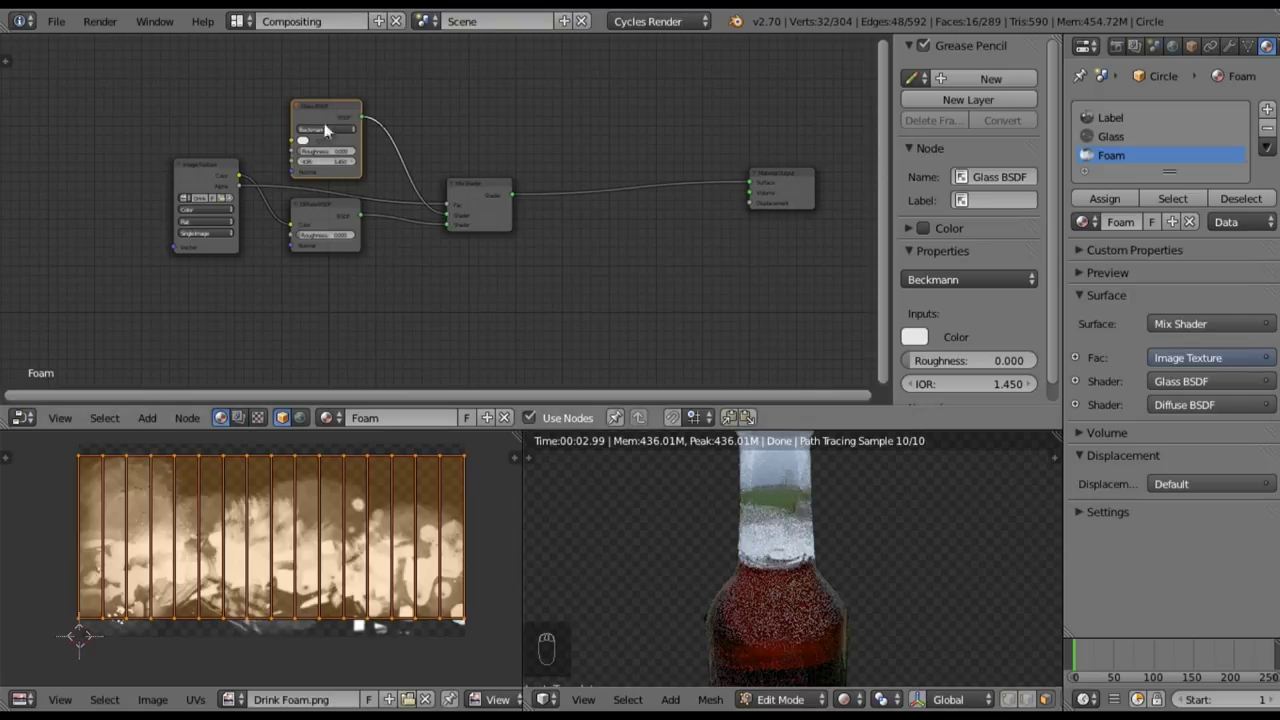
- Examine the Glass material's node setup and compare it with the Foam material's Glass BSDF and Mix Shader nodes
scroll(188, 124, "up", 1)
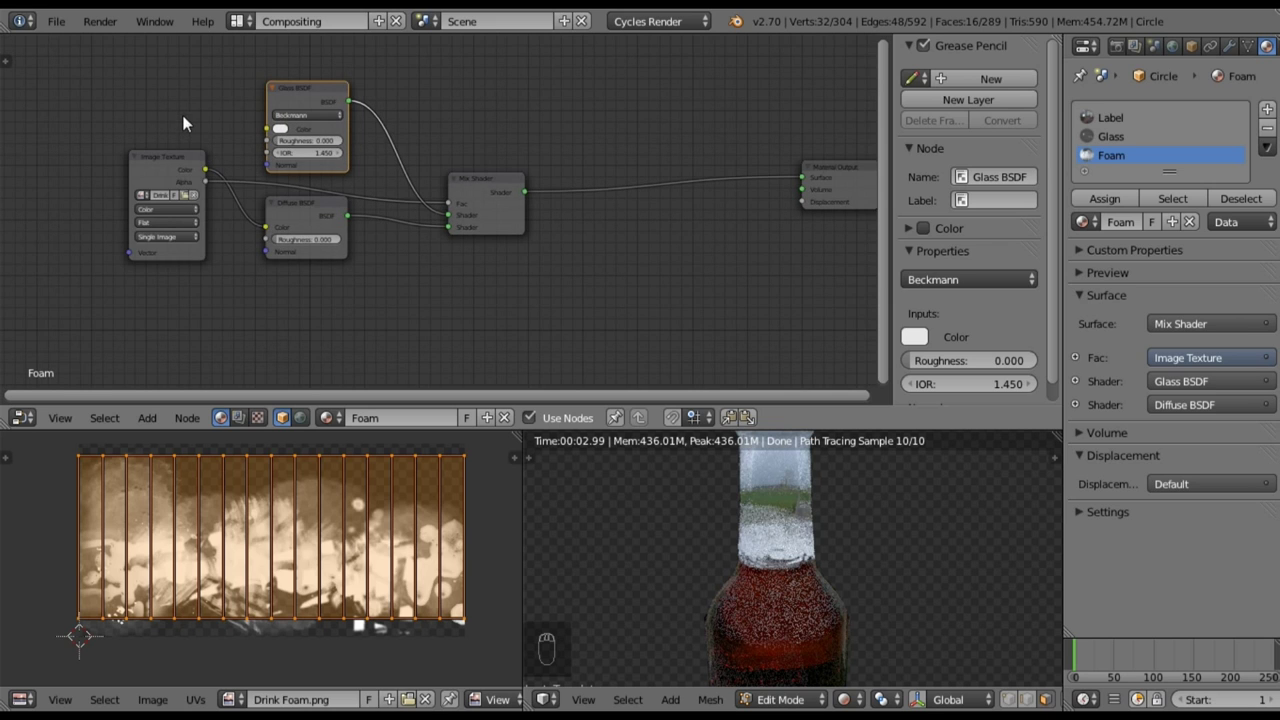
middle_click_drag(193, 124, 172, 157)
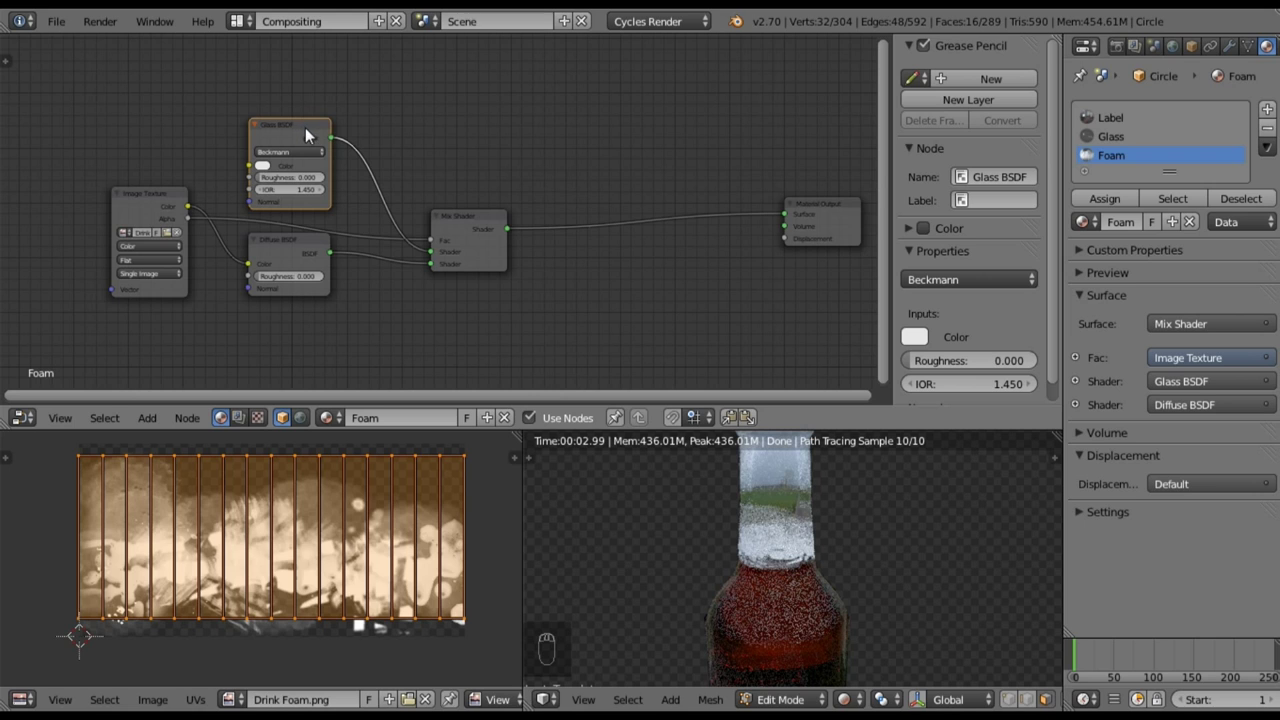
middle_click_drag(183, 128, 281, 184)
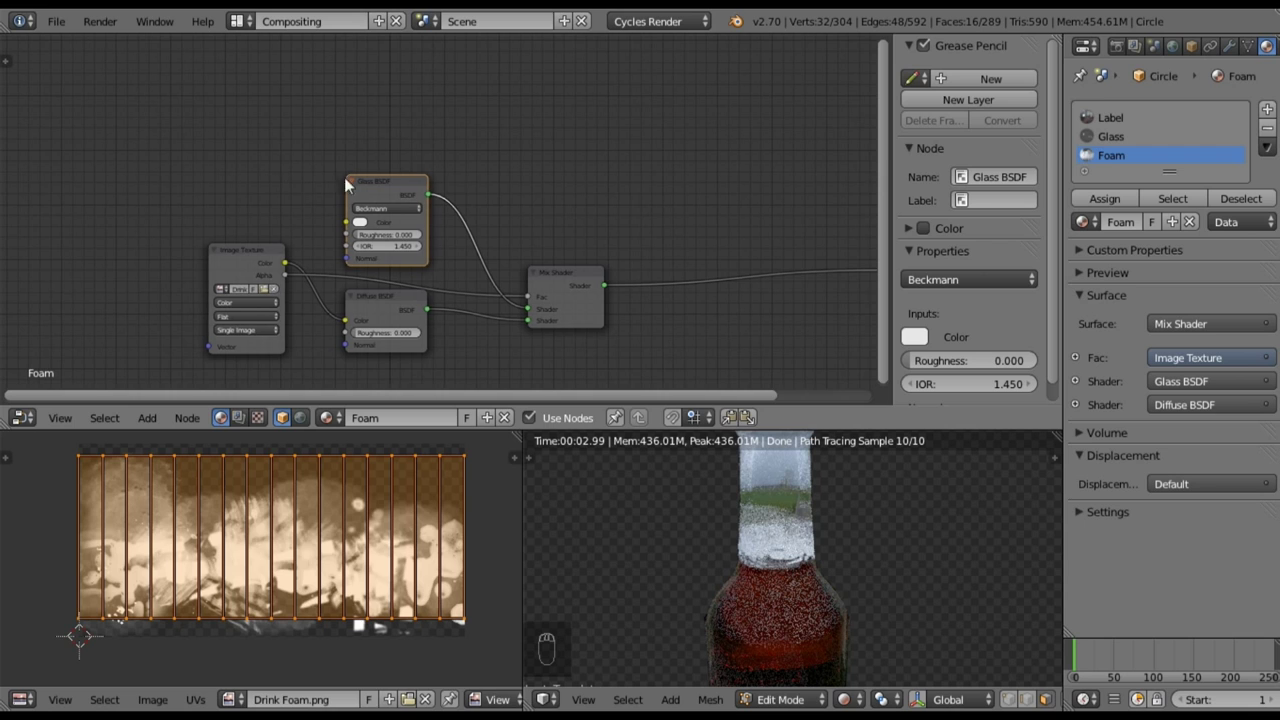
left_click(1110, 134)
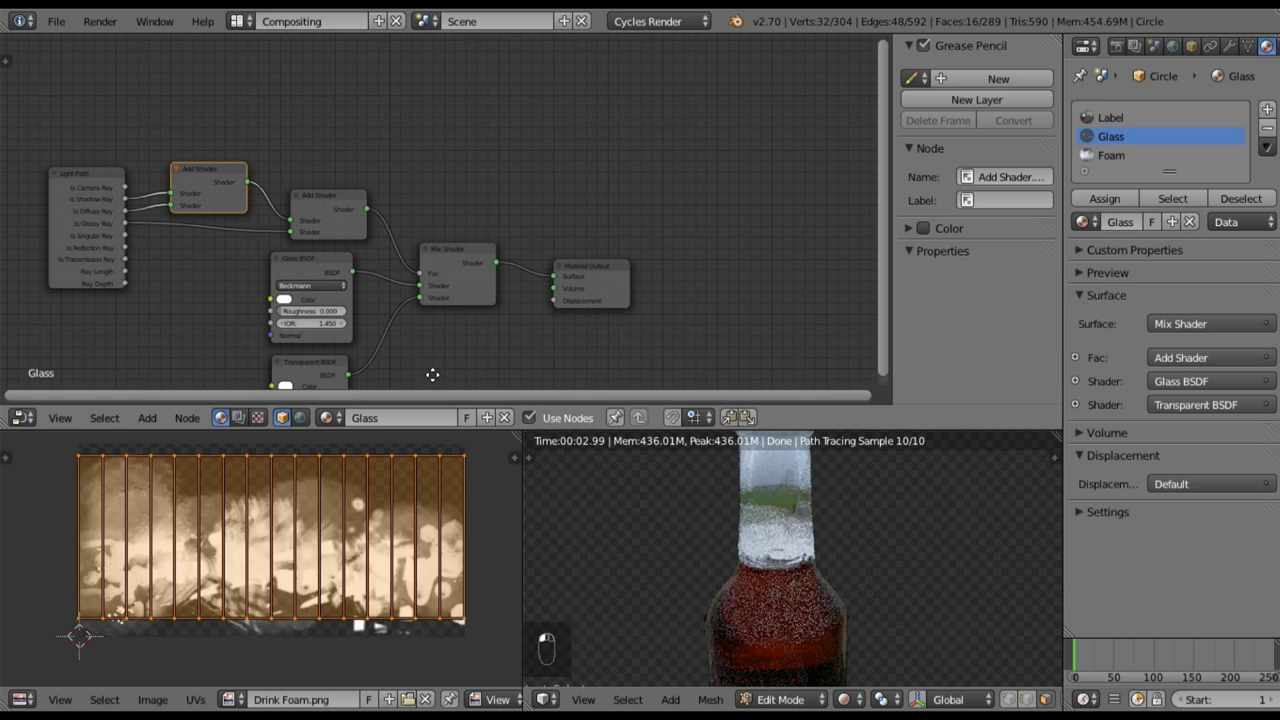
middle_click_drag(432, 375, 426, 292)
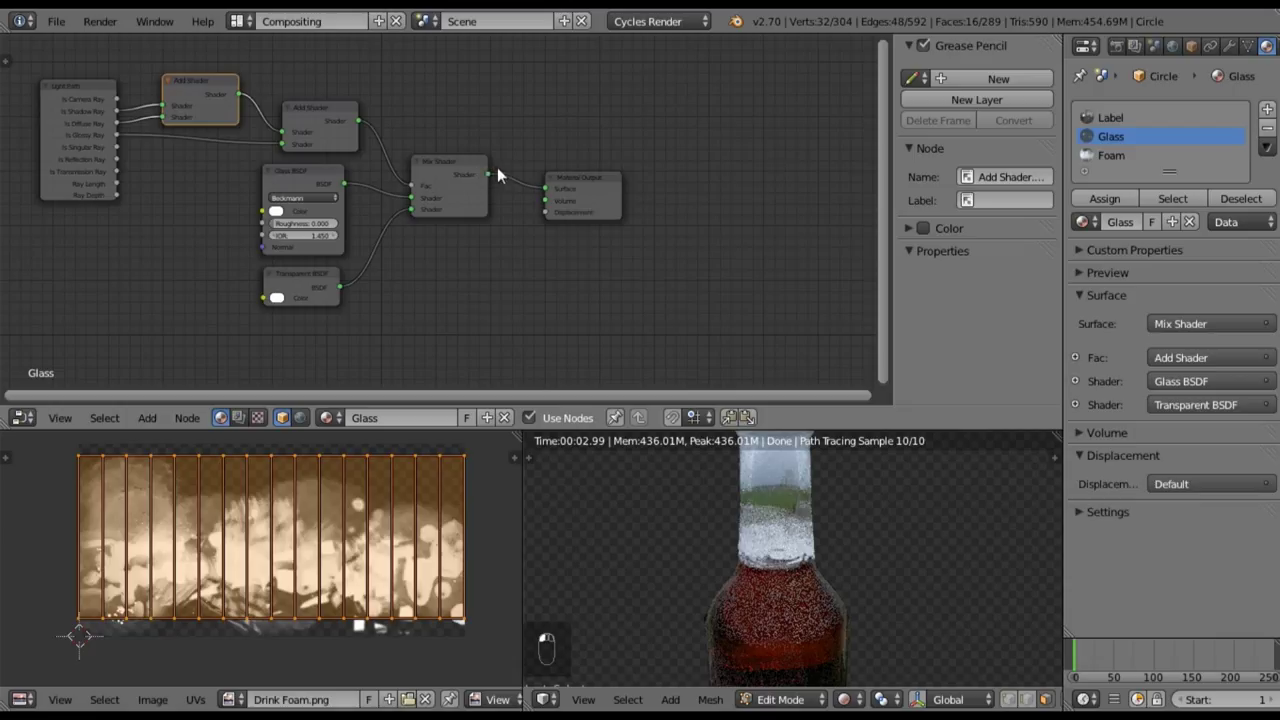
left_click(1110, 118)
left_click(1116, 154)
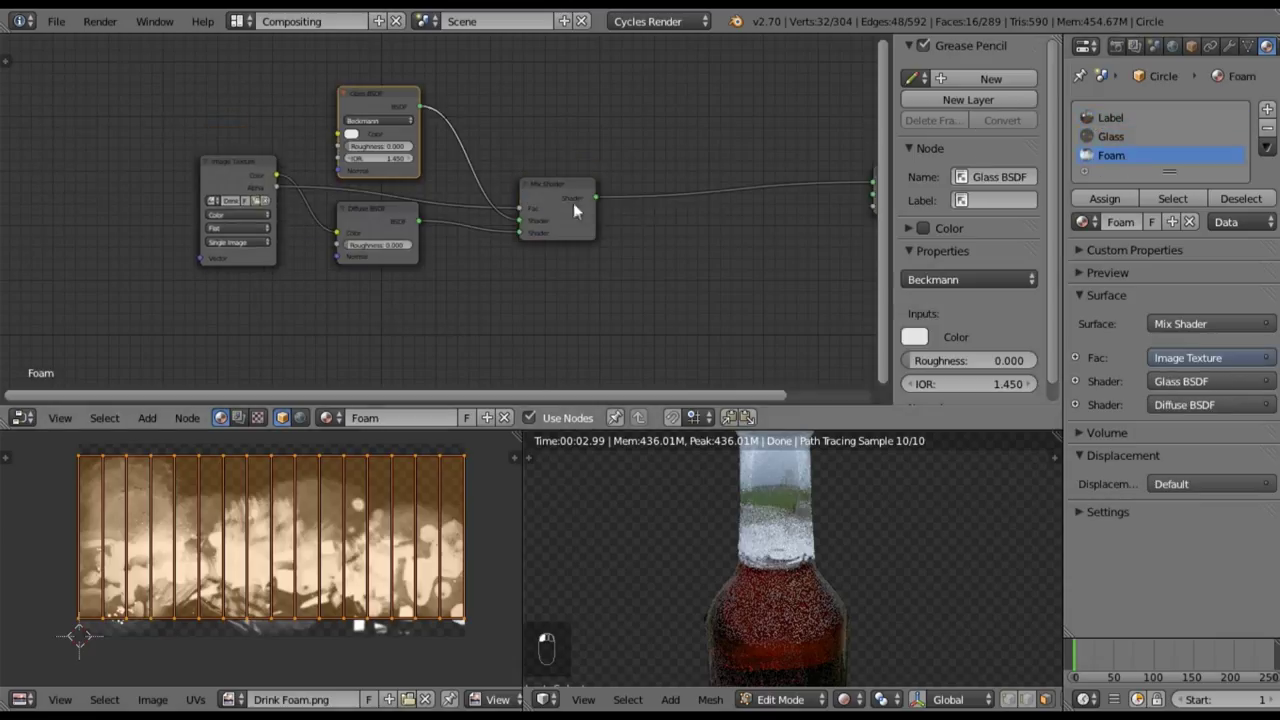
middle_click_drag(709, 252, 620, 238)
left_click(516, 186)
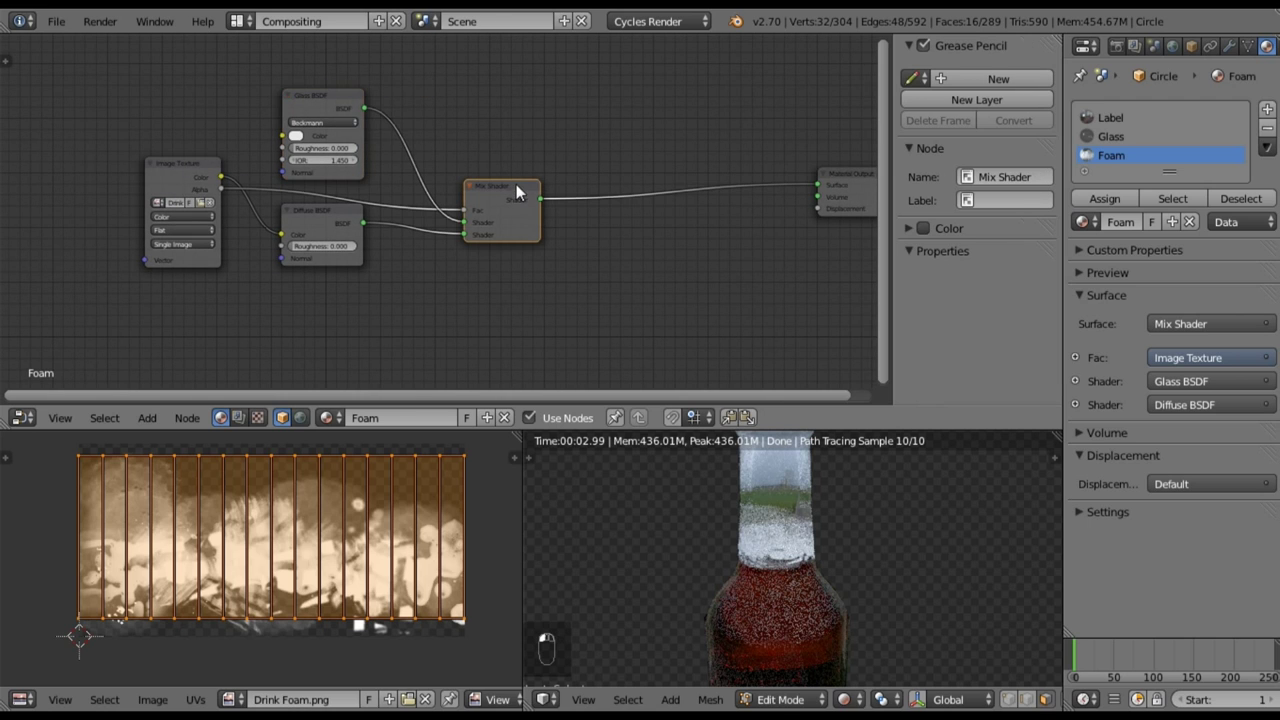
left_click(341, 96)
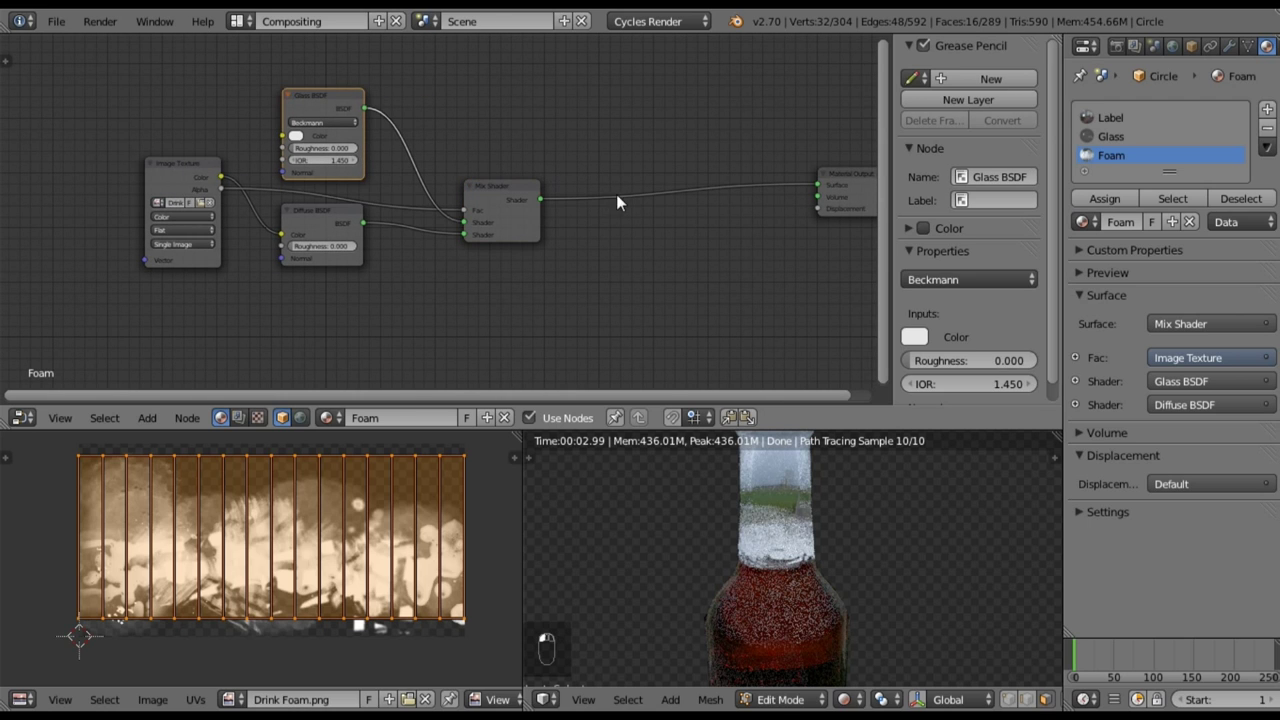
middle_click_drag(487, 141, 543, 198)
- Switch to the Default screen layout and deselect the whole bottle mesh in front view
left_click(240, 24)
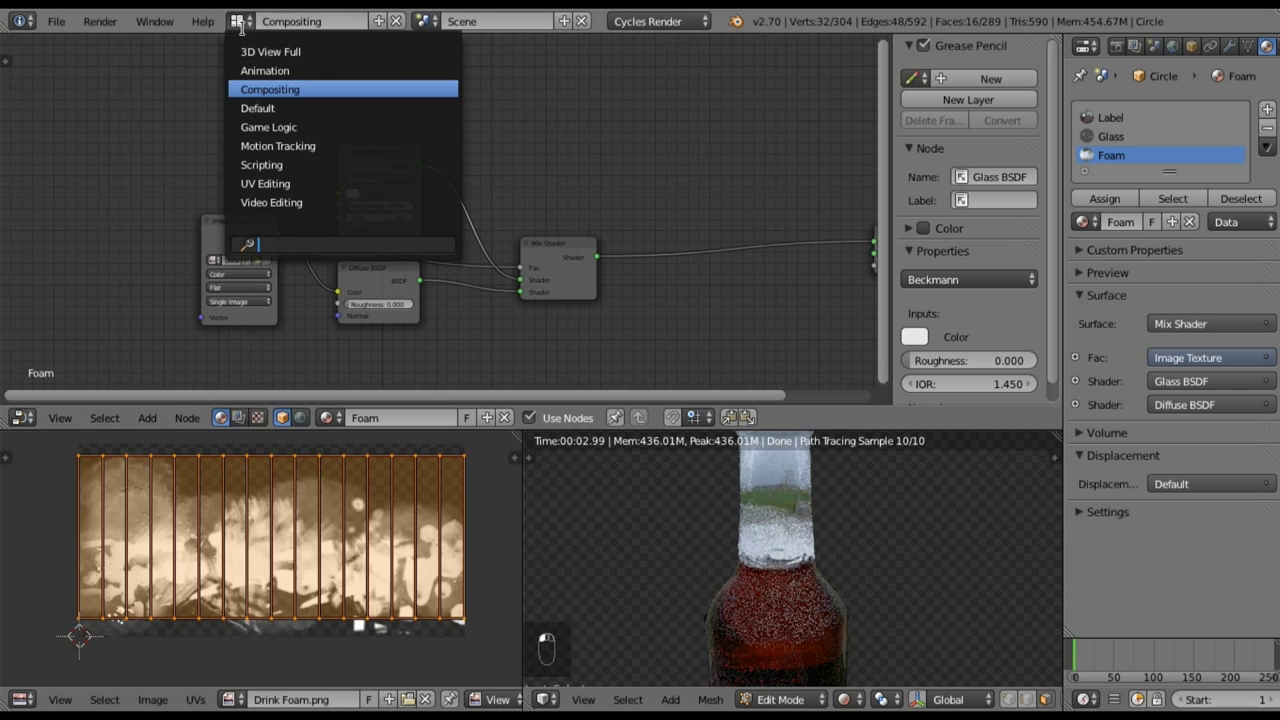
left_click(255, 108)
scroll(366, 166, "down", 3)
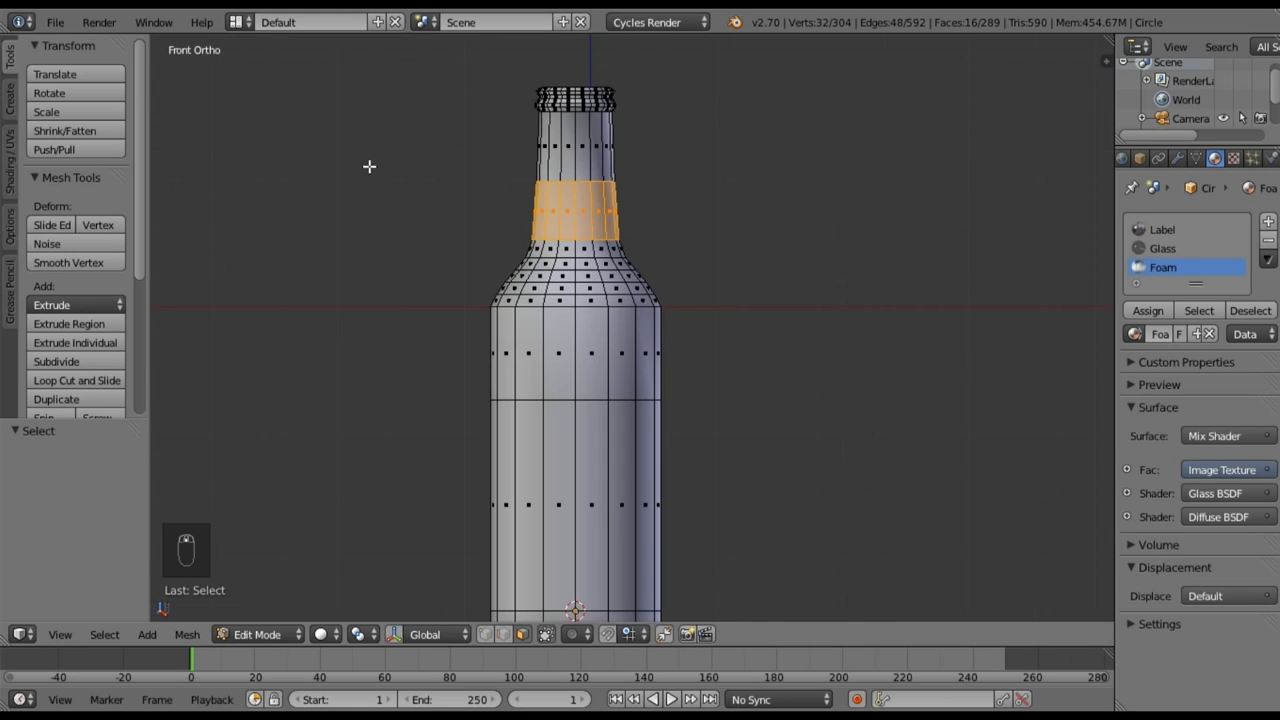
middle_click_drag(489, 217, 480, 245)
key("KP_1")
key("a")
key("a")
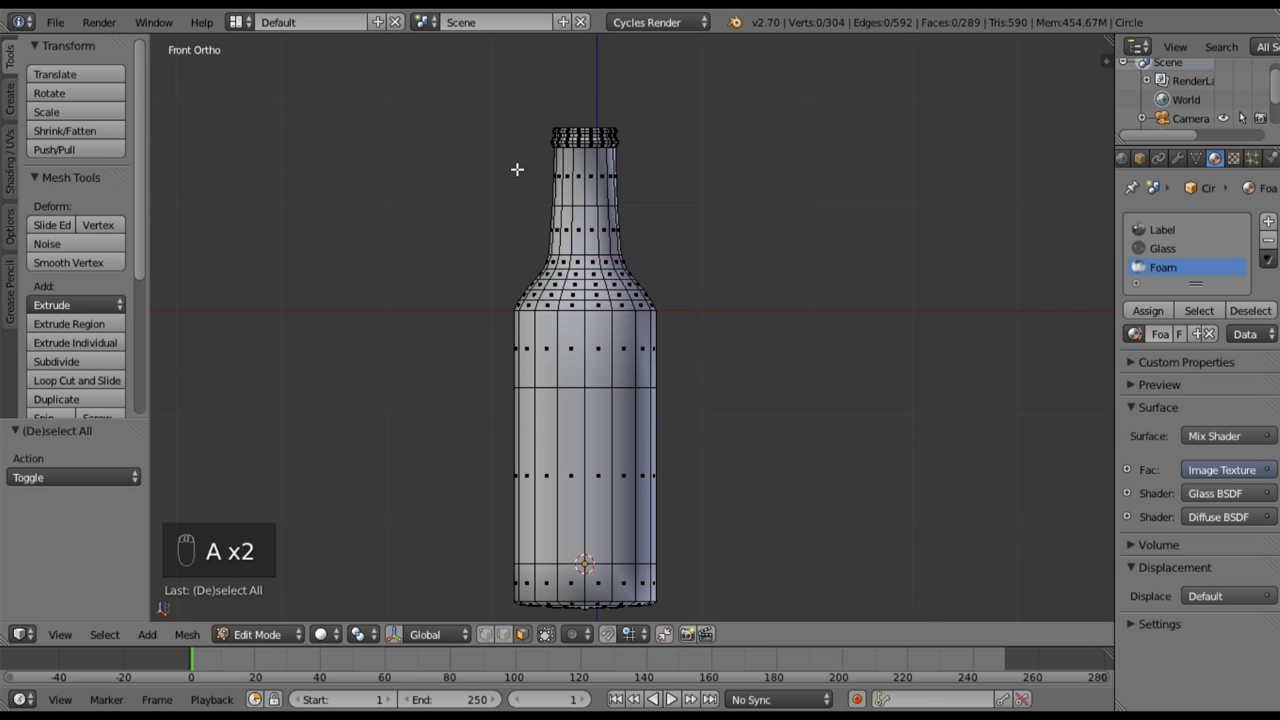
- Select two opposite vertices on the inner rim of the bottle's mouth from the top view in vertex select mode
middle_click_drag(517, 161, 485, 305, "shift")
scroll(488, 288, "up", 2)
key("Tab")
middle_click_drag(423, 251, 470, 324, "shift")
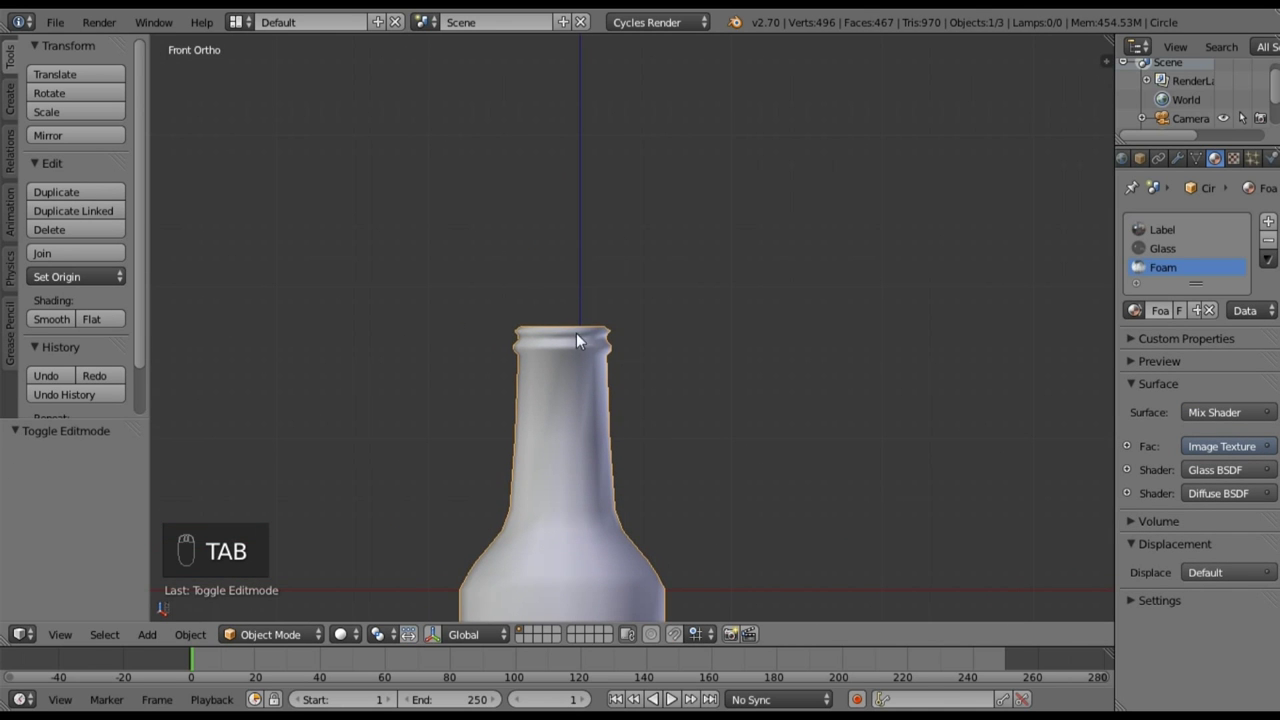
middle_click_drag(571, 329, 577, 416)
key("Tab")
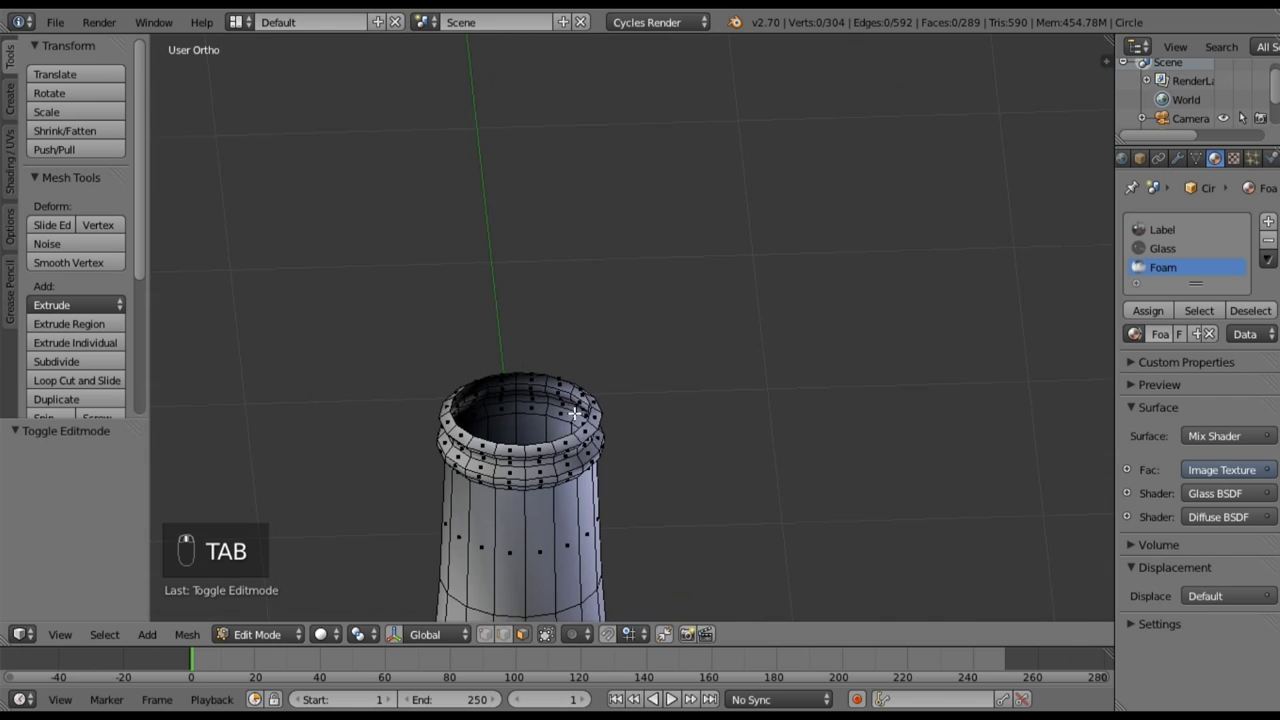
key("KP_7")
middle_click_drag(542, 458, 562, 348, "shift")
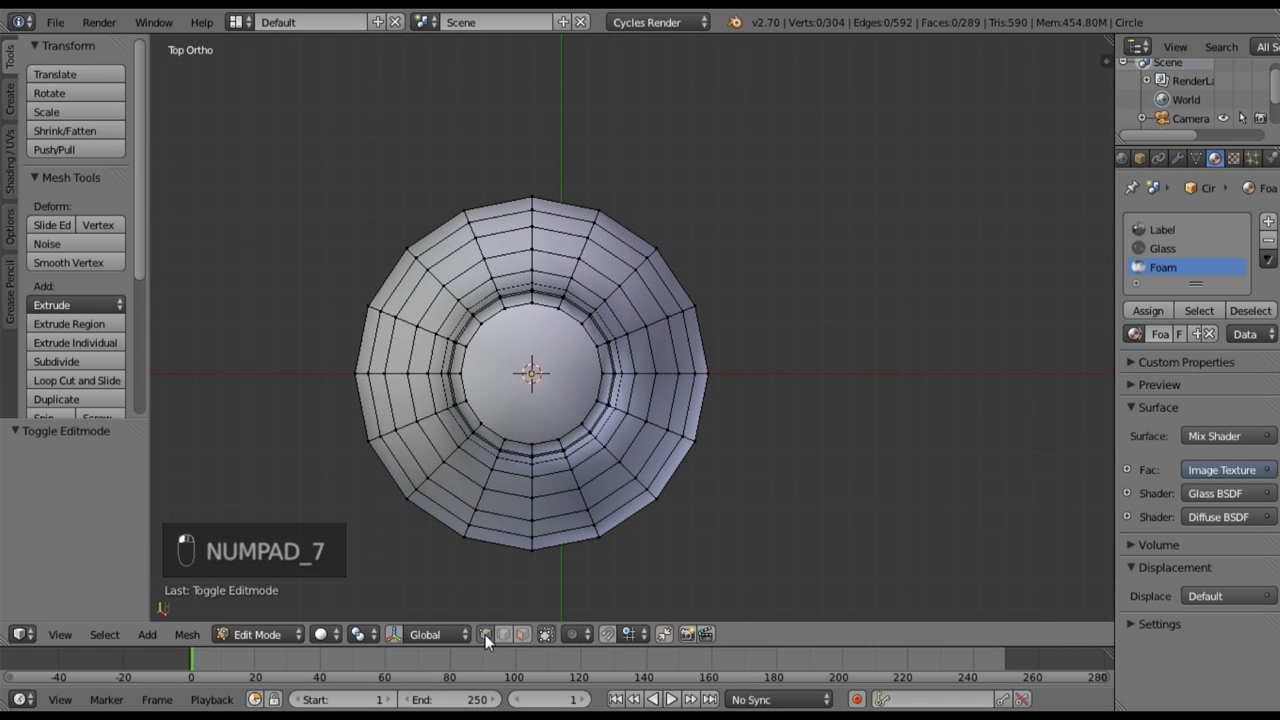
left_click(485, 634)
scroll(472, 291, "up", 2)
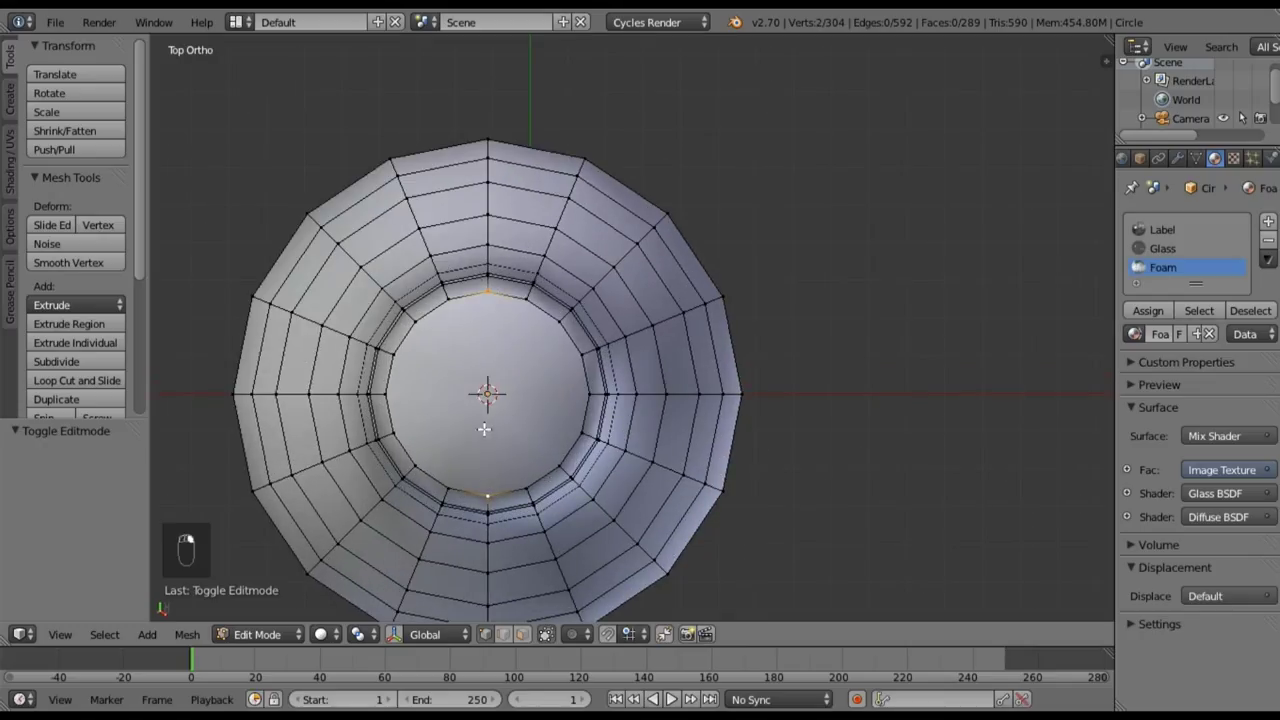
- Snap the 3D cursor to the midpoint of the two selected rim vertices and return to Object Mode
left_click(196, 638)
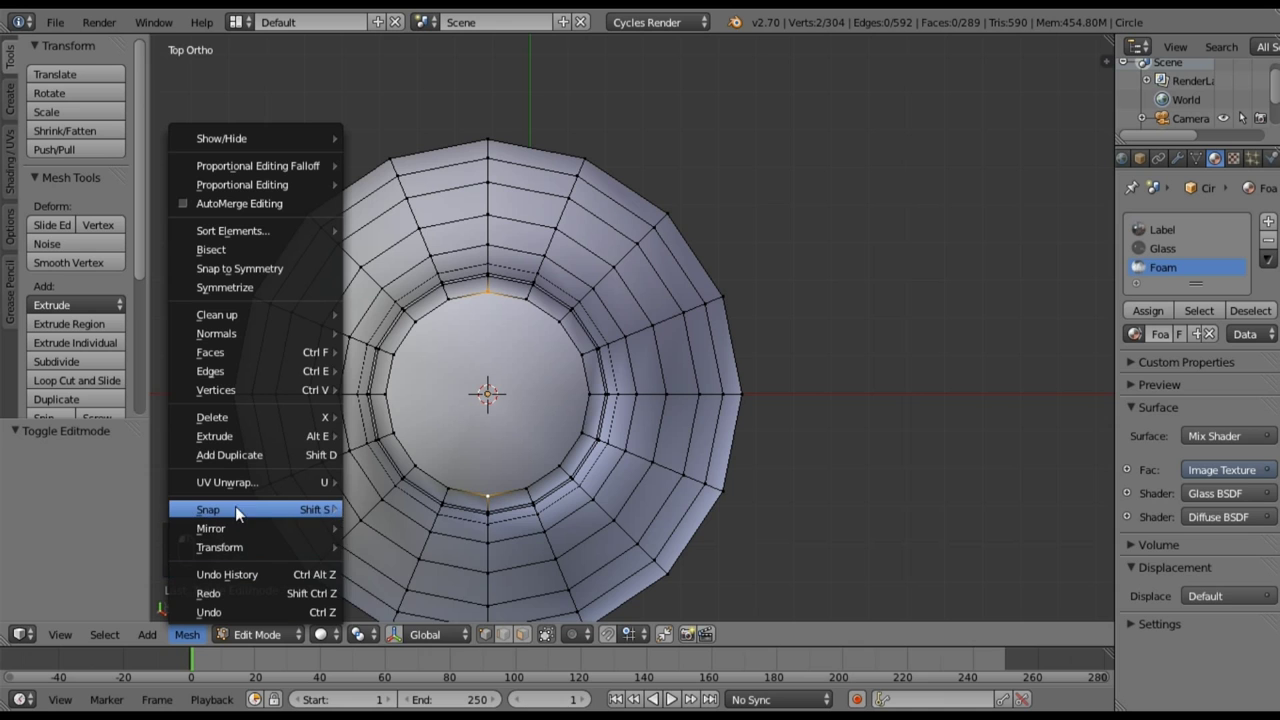
mouse_move(235, 508)
left_click(427, 577)
middle_click_drag(484, 529, 456, 426)
middle_click_drag(543, 487, 497, 426)
key("Tab")
- Add a UV Sphere mesh at the 3D cursor in the bottle's mouth
scroll(535, 428, "down", 3)
key("shift+a")
mouse_move(451, 404)
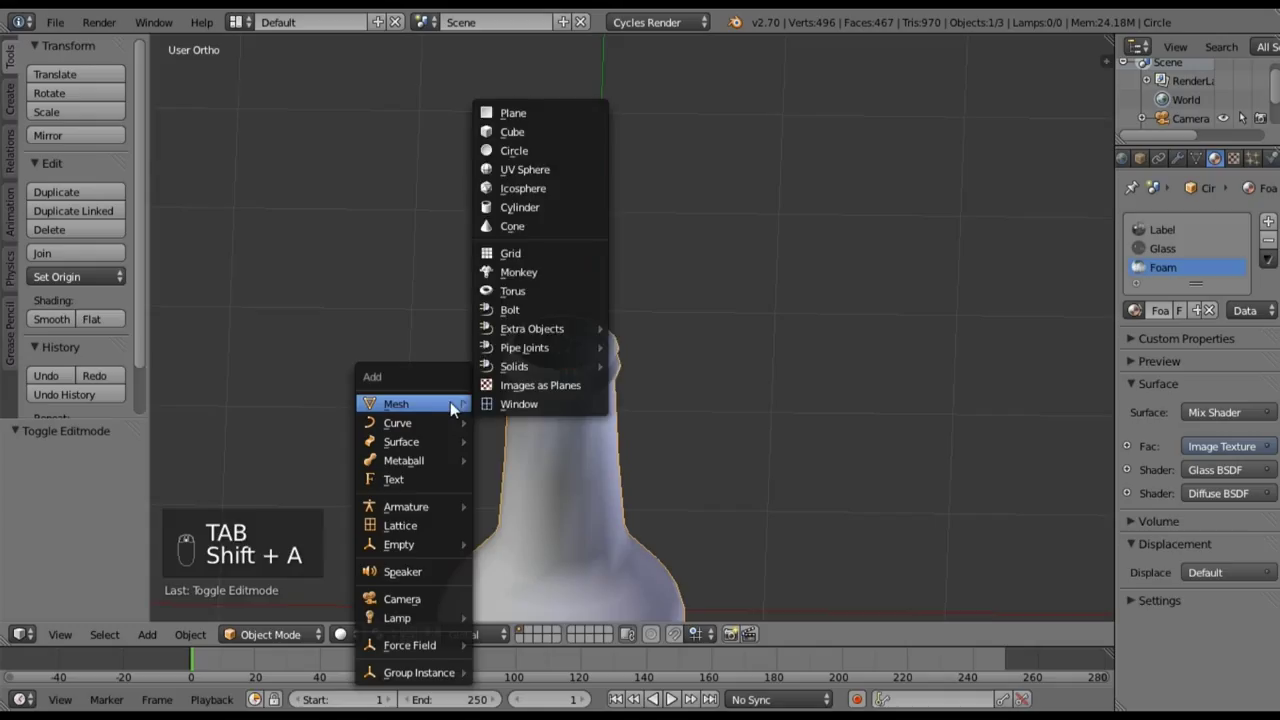
left_click(520, 170)
- In front view, move the sphere about 0.60 along X and 0.46 along Z, and scale it to about 0.602
key("KP_1")
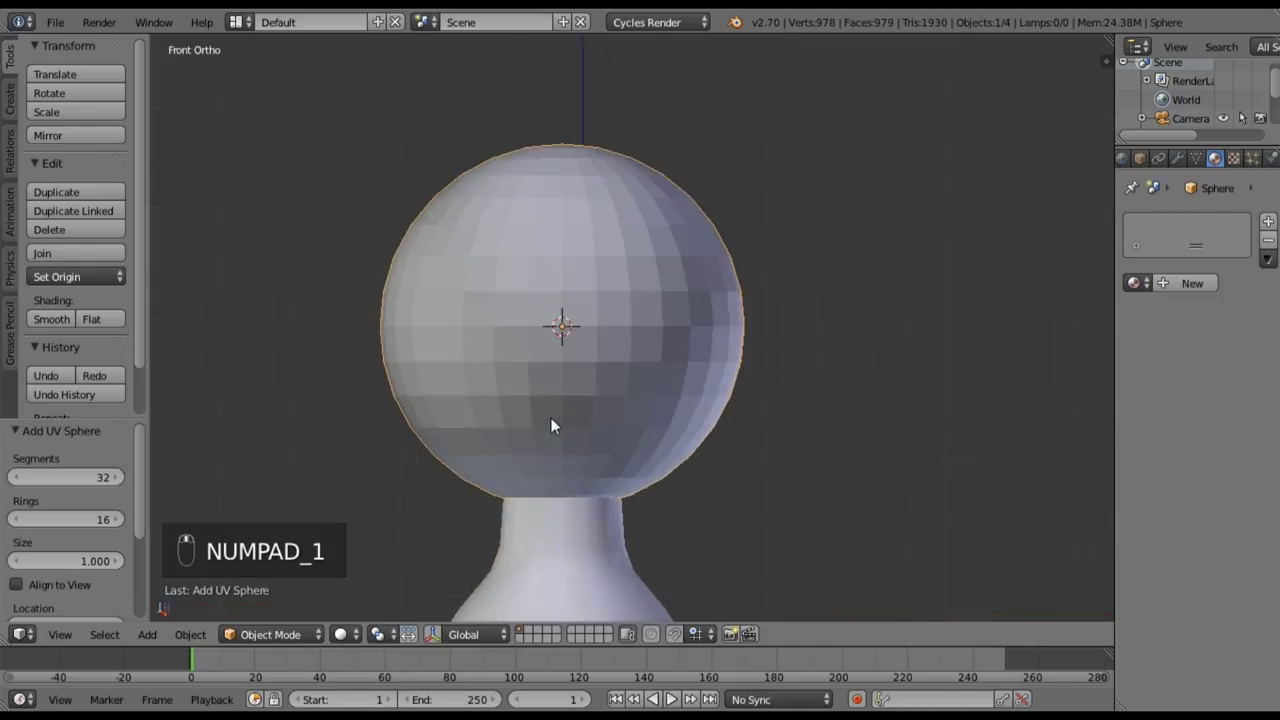
scroll(550, 417, "down", 2)
key("s")
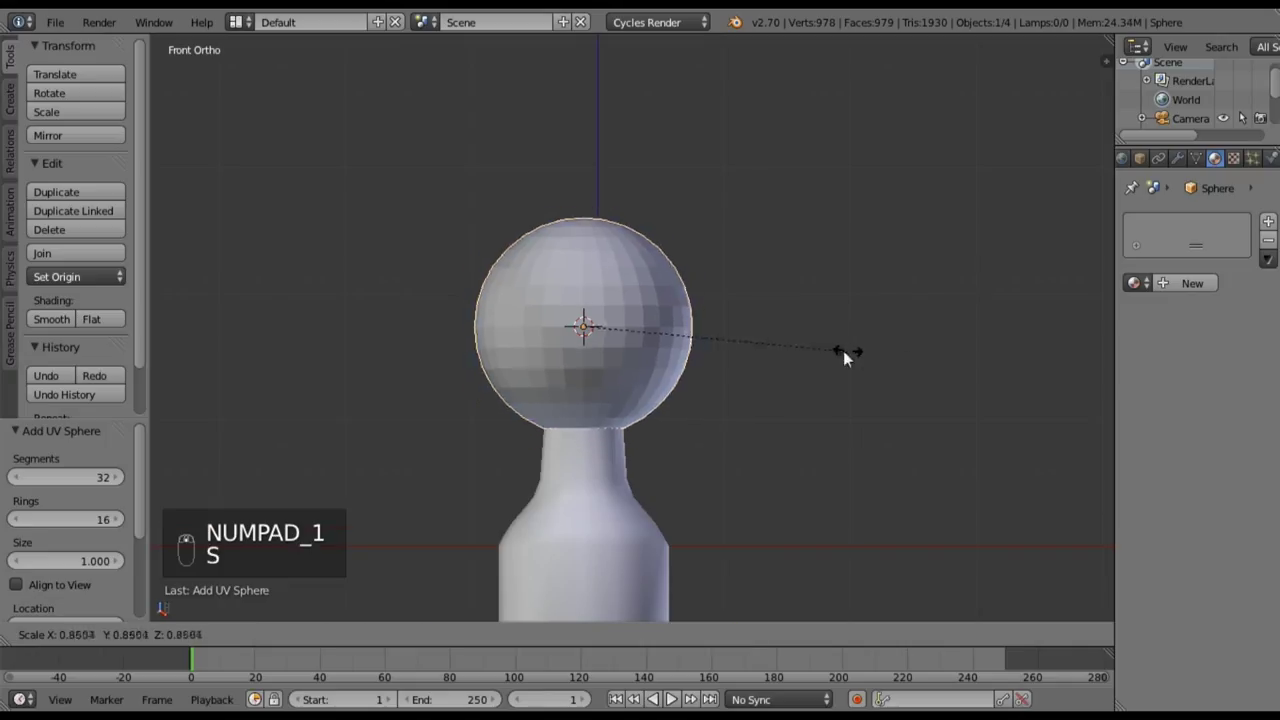
right_click(668, 330)
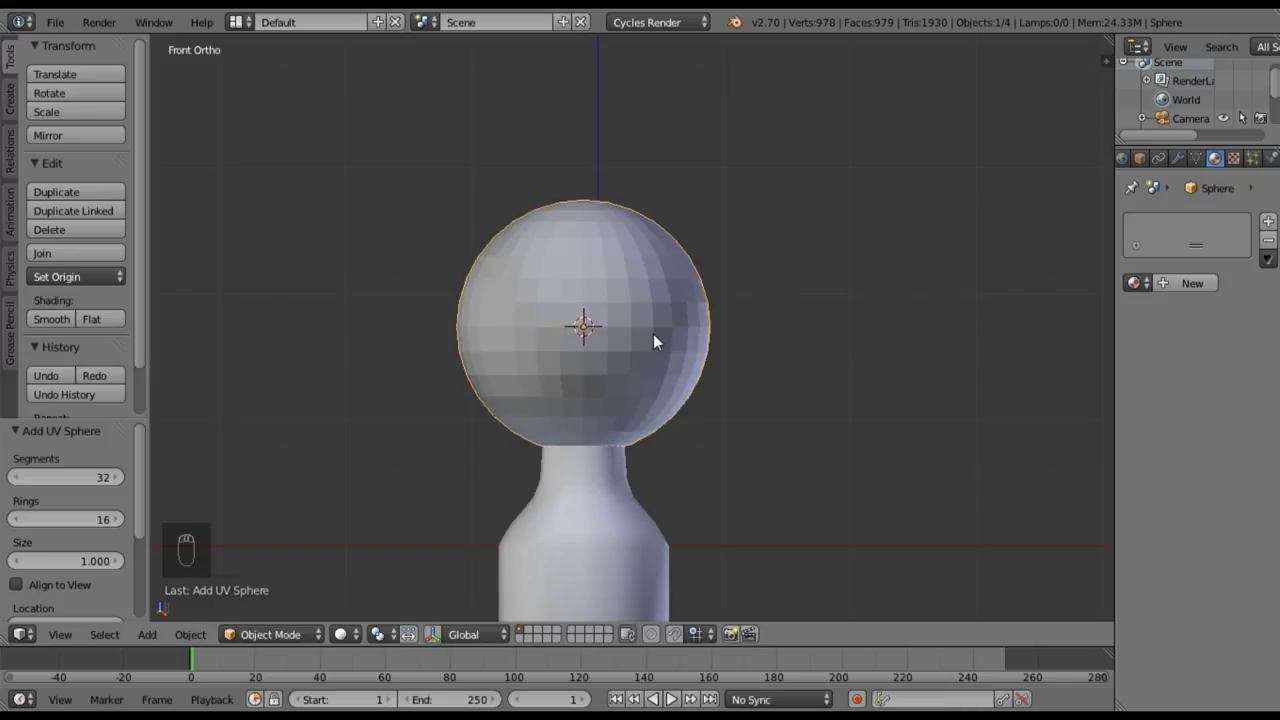
key("g")
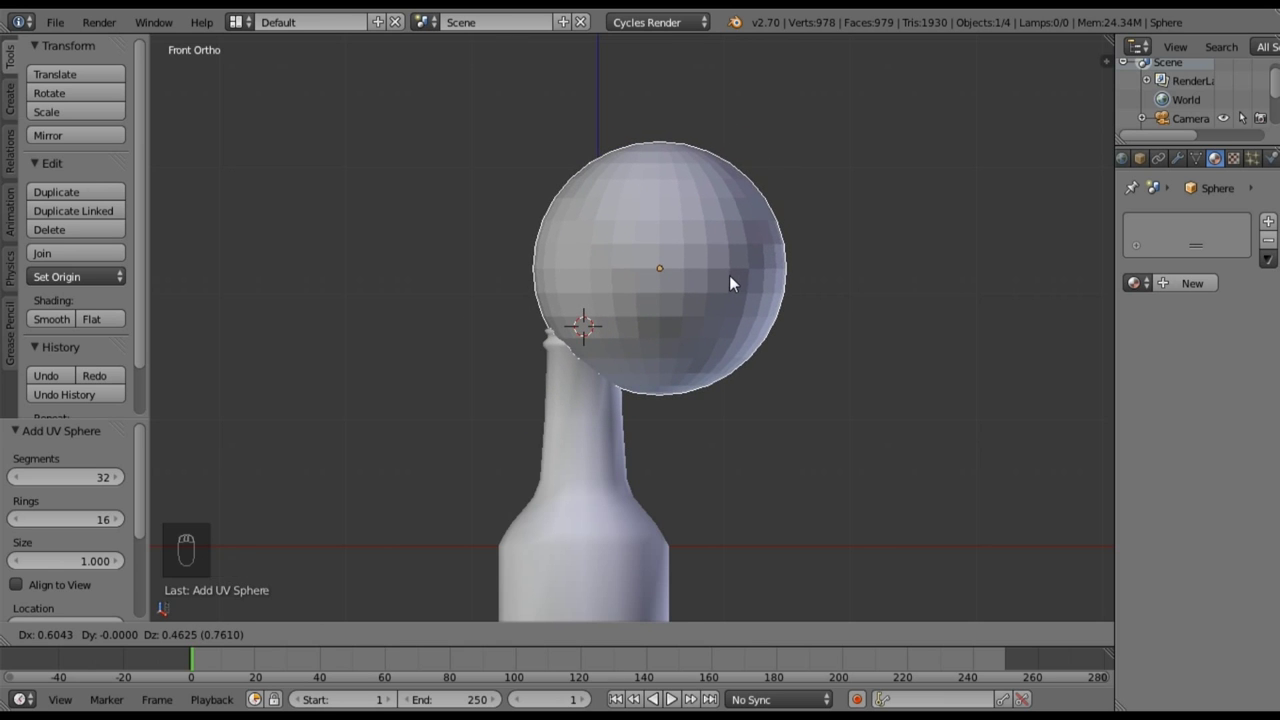
left_click(729, 275)
key("s")
left_click(822, 366)
- Move the sphere back onto the rim of the bottle's mouth and shrink it to about 0.781 of its size
key("g")
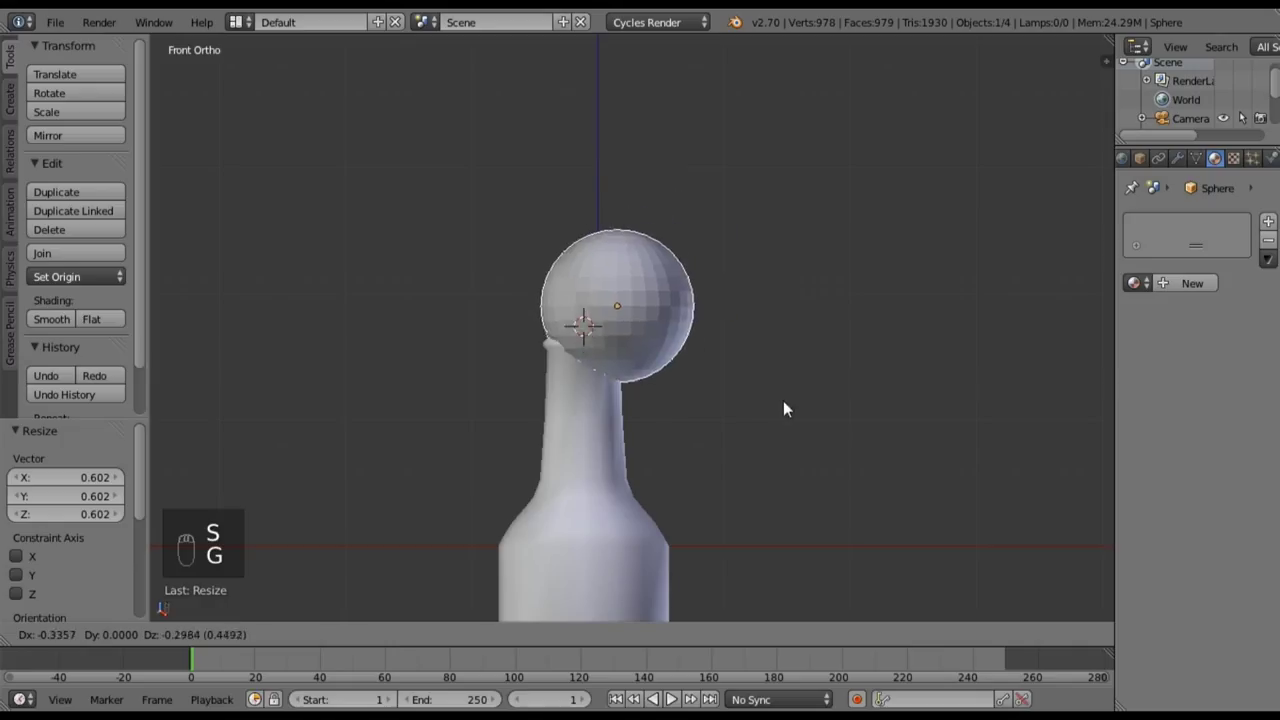
key("s")
left_click(786, 398)
key("g")
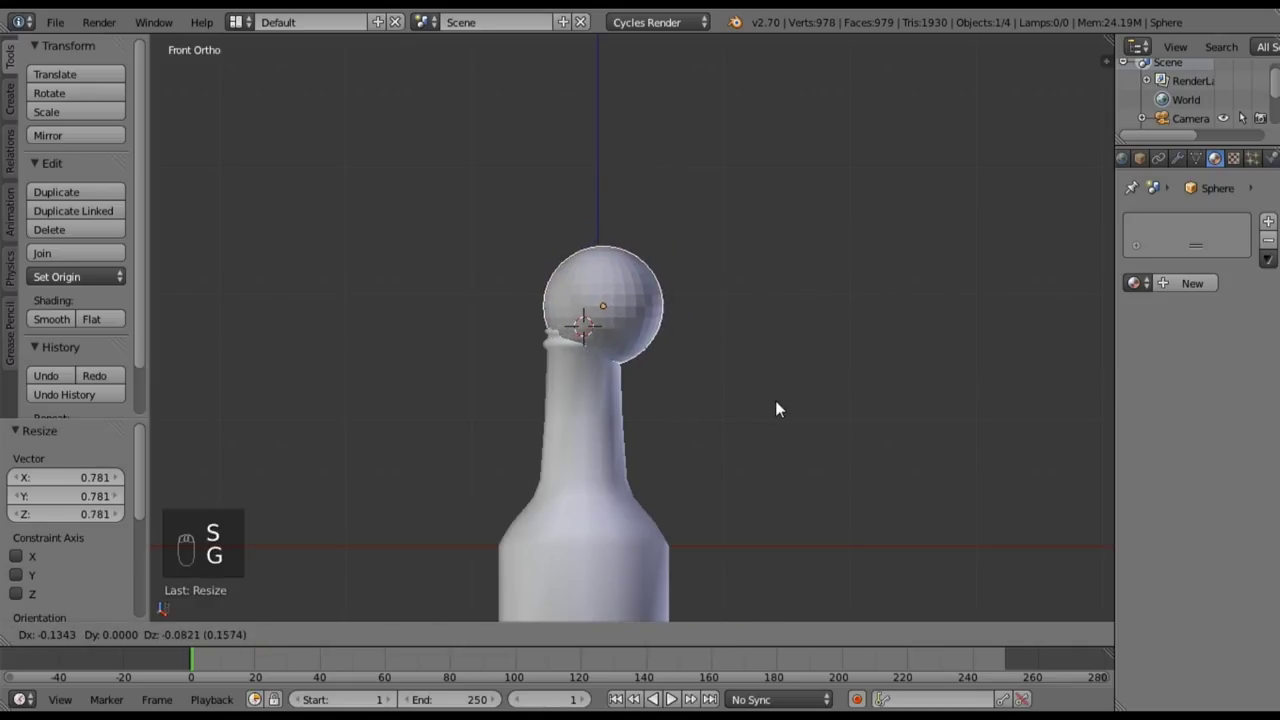
left_click(778, 400)
scroll(753, 355, "up", 3)
middle_click_drag(777, 351, 724, 358, "shift")
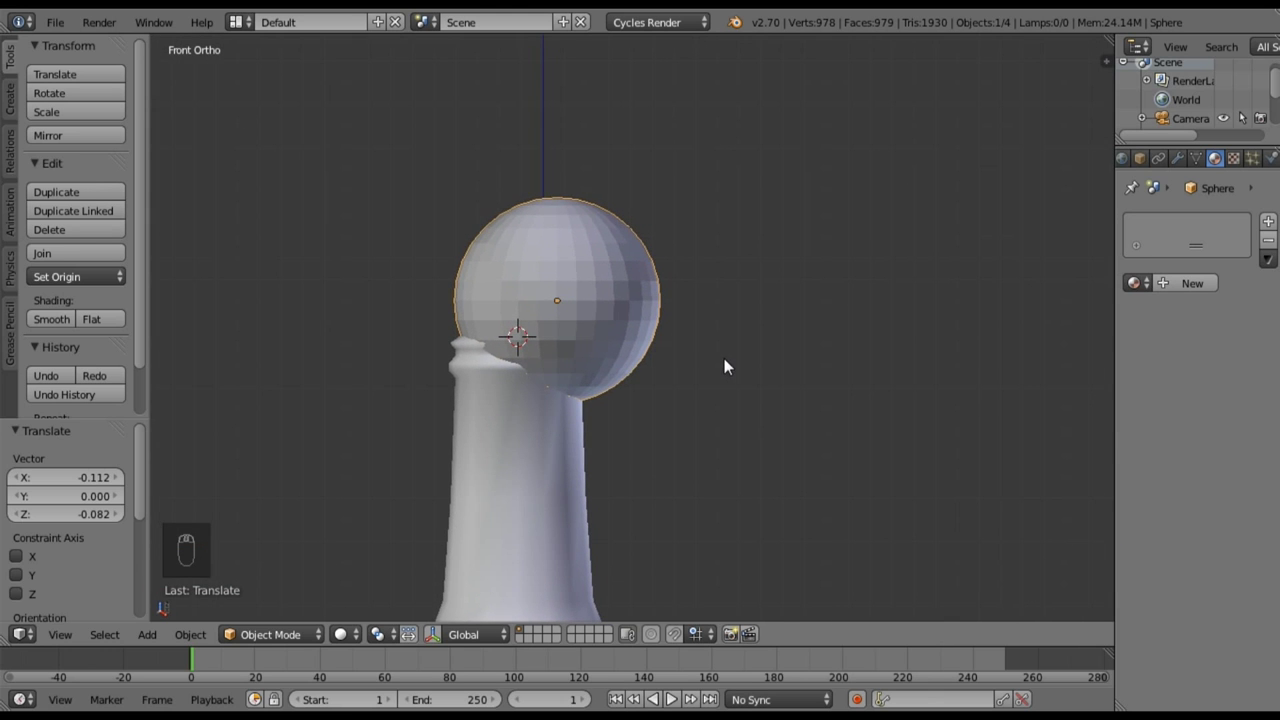
- Delete the vertices of the sphere's positive-X half in Edit Mode, selecting them through the mesh in front wireframe view
key("Tab")
scroll(542, 267, "up", 2)
key("a")
key("a")
key("z")
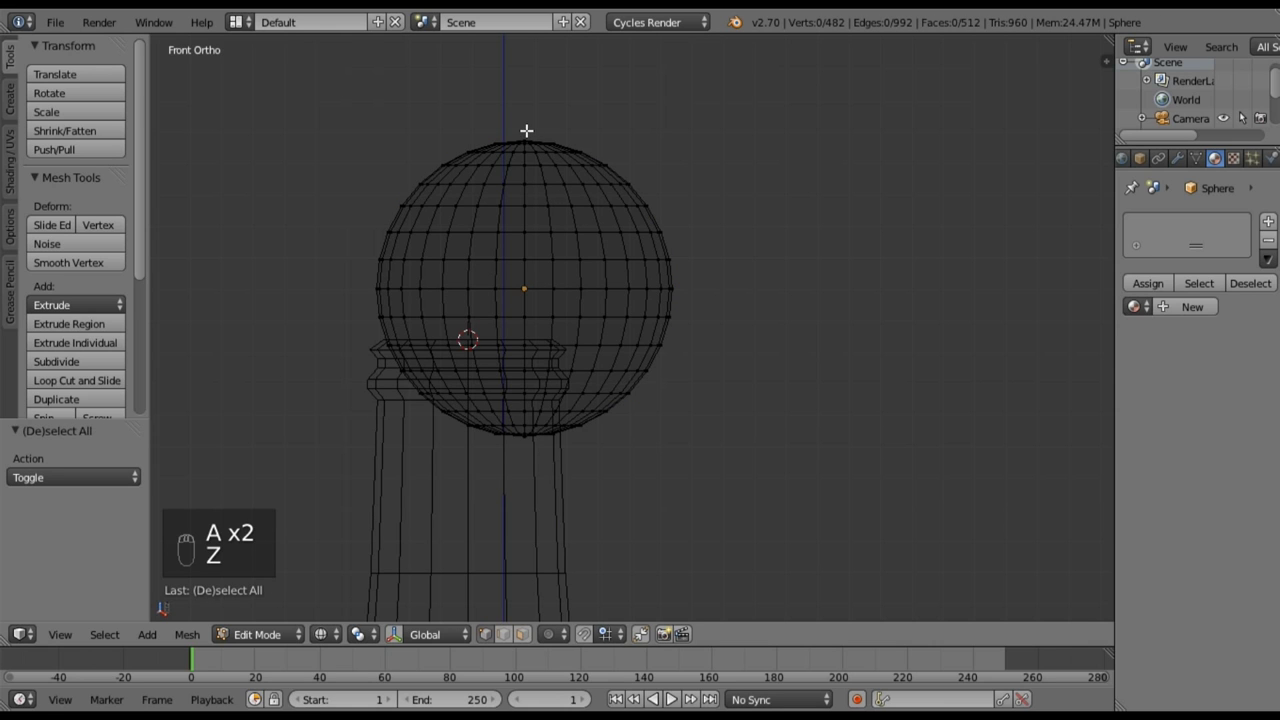
key("b")
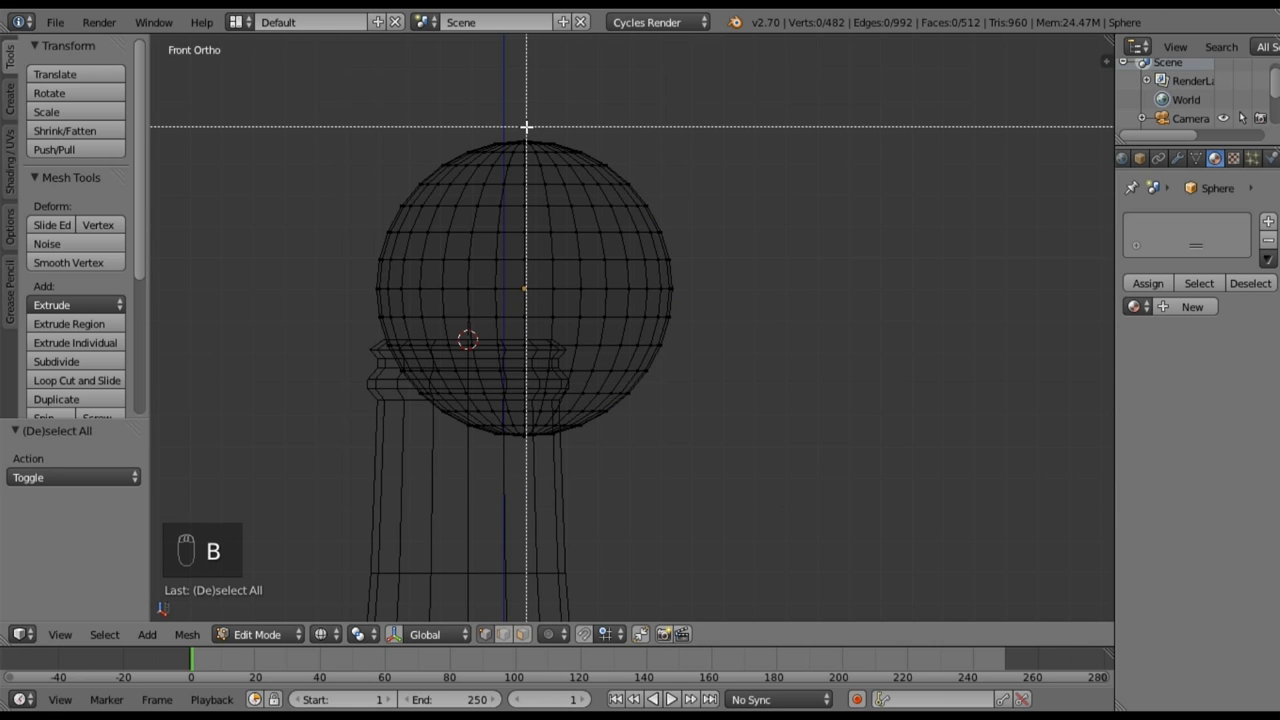
left_click_drag(527, 127, 688, 497)
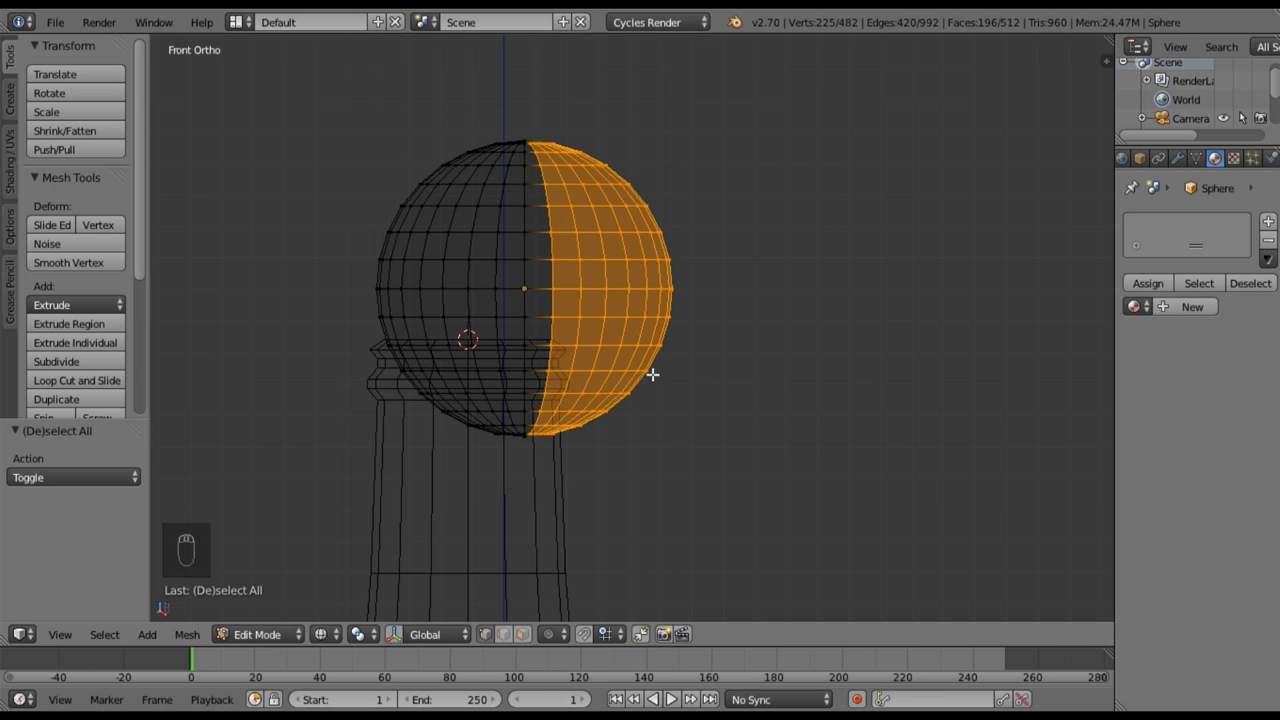
key("x")
left_click(639, 295)
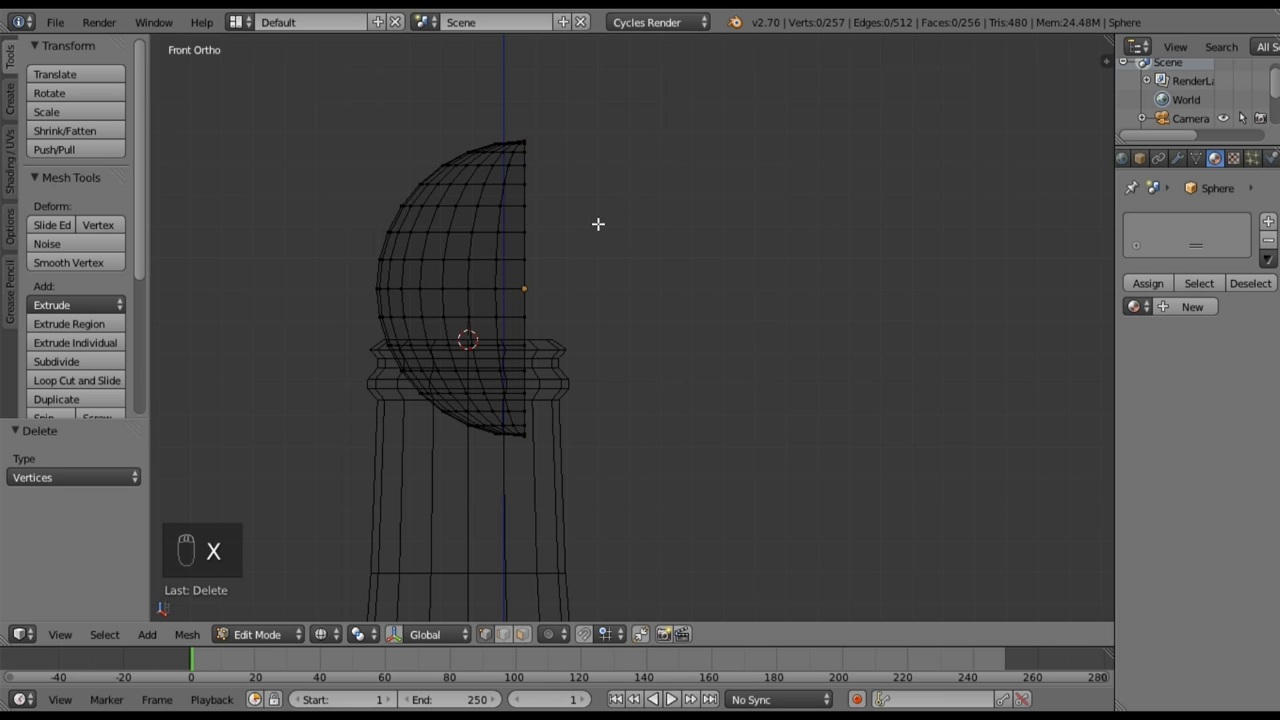
- Isolate the half-sphere in local view and delete the vertices of its negative-Y half from the top view
middle_click_drag(594, 237, 654, 371)
key("KP_7")
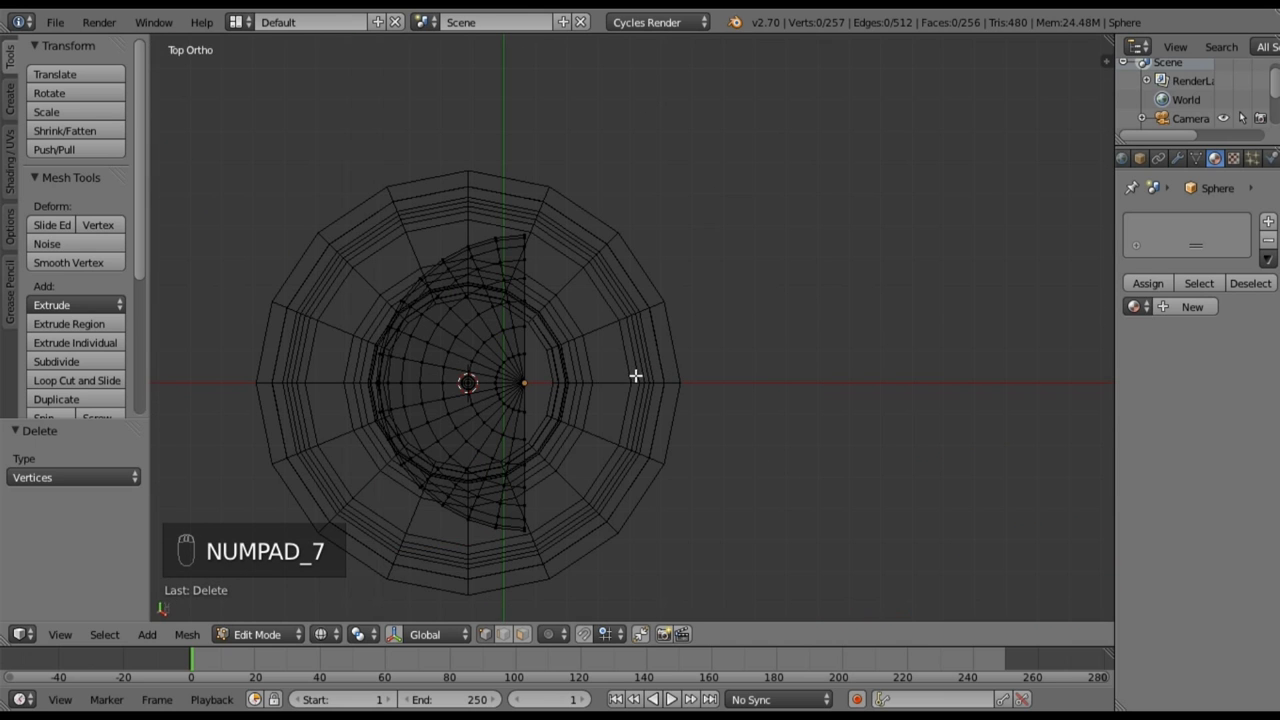
key("KP_Divide")
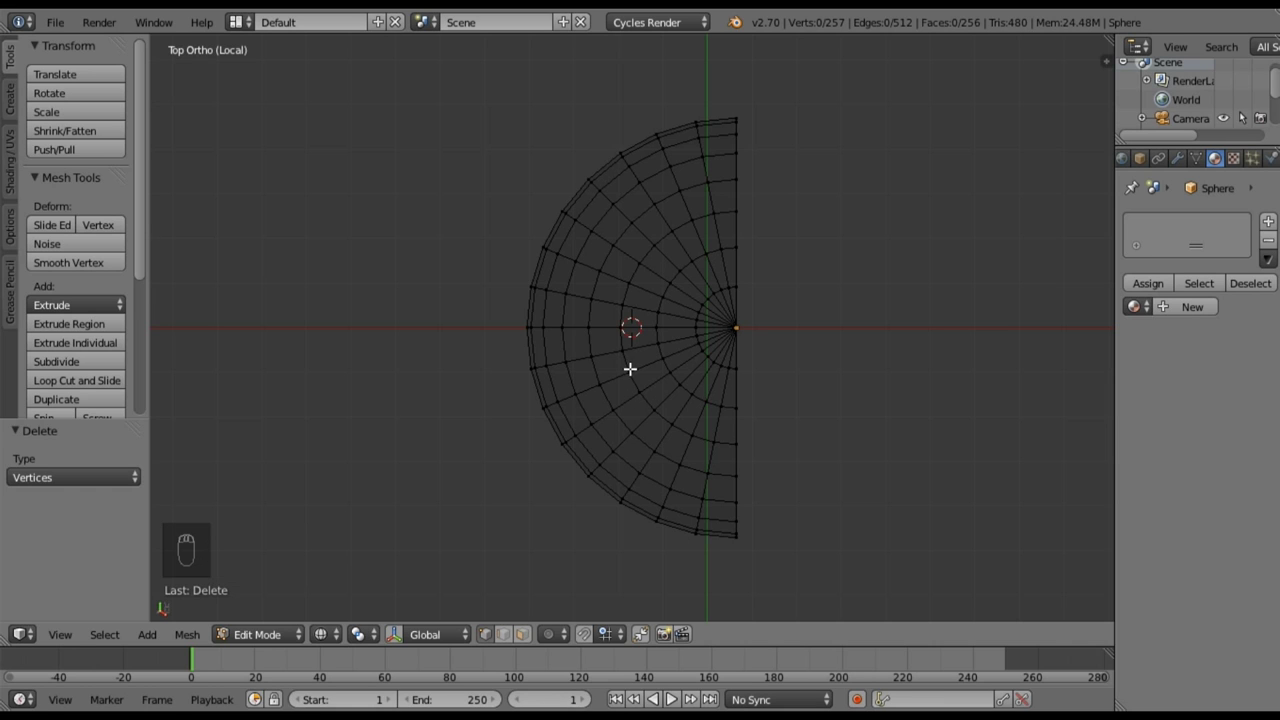
scroll(603, 253, "down", 3, "ctrl")
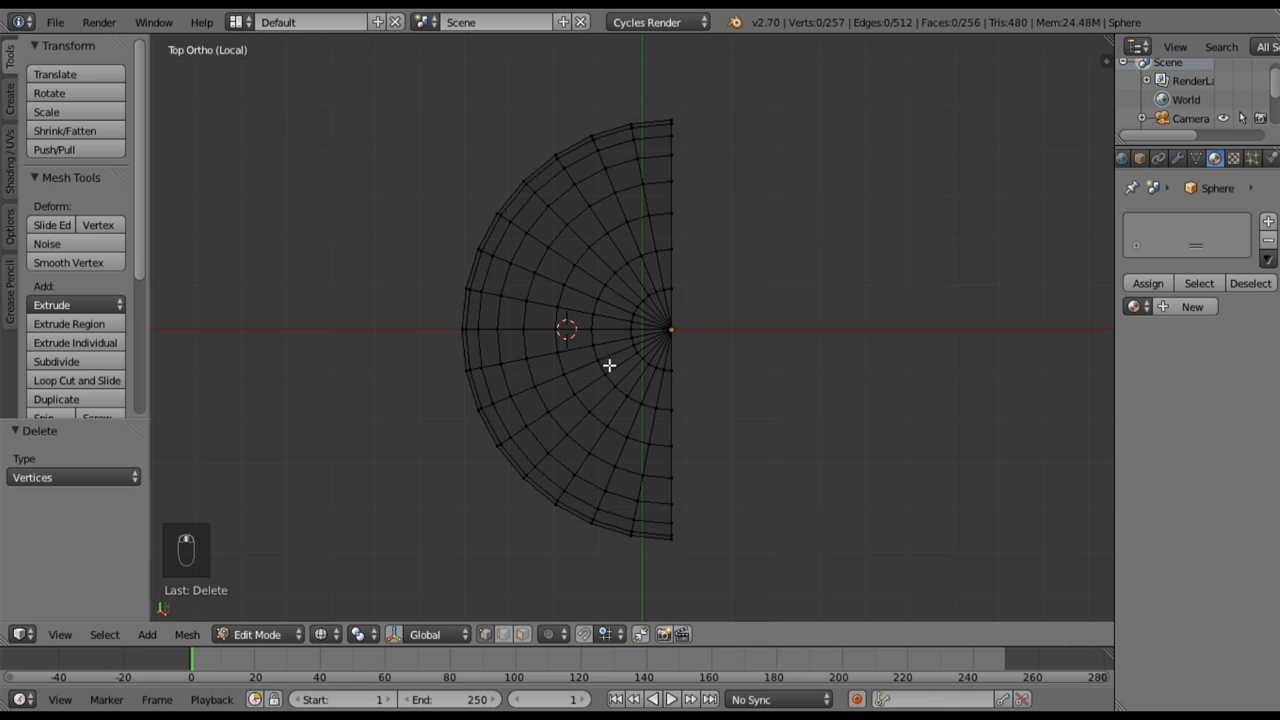
middle_click_drag(620, 379, 540, 349, "shift")
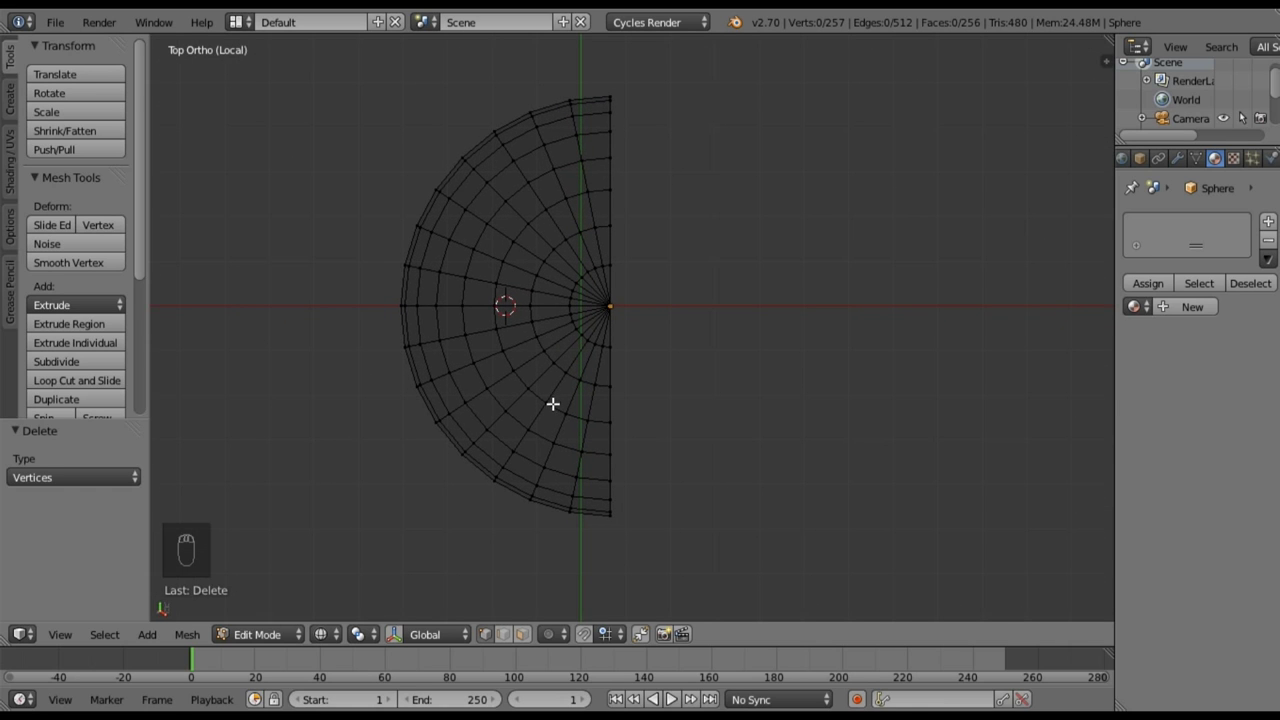
key("b")
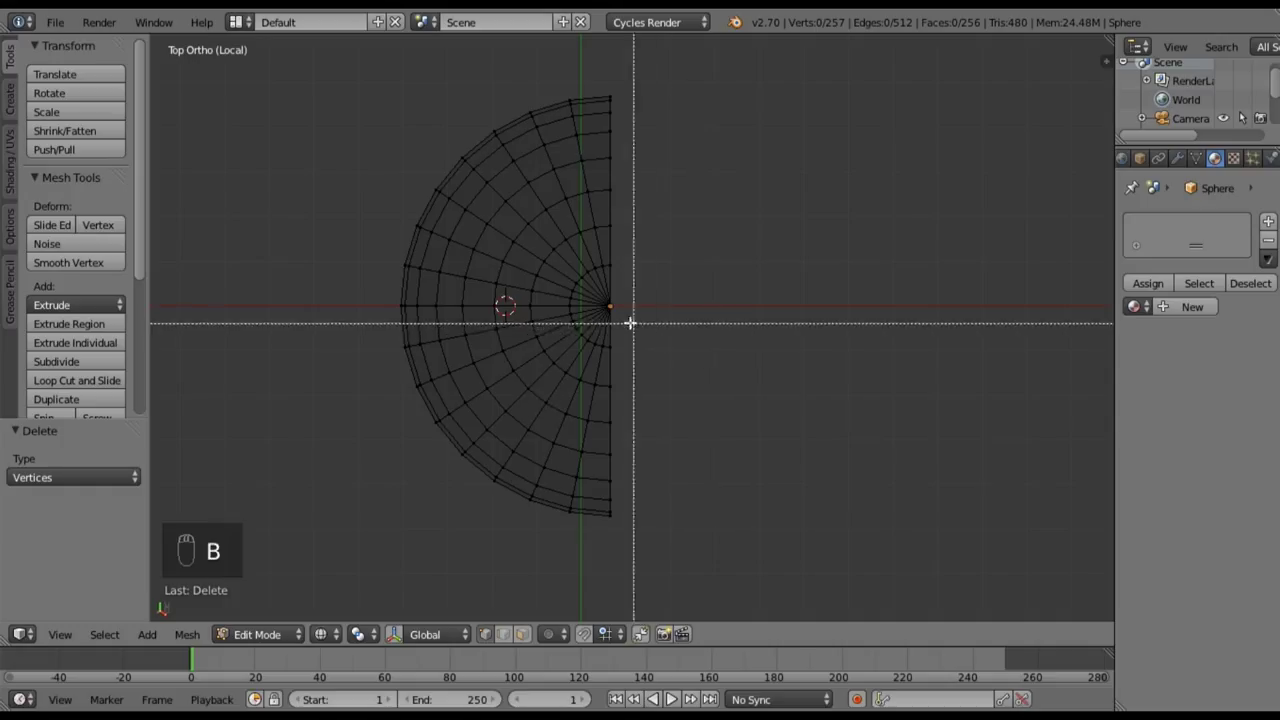
left_click_drag(634, 306, 369, 563)
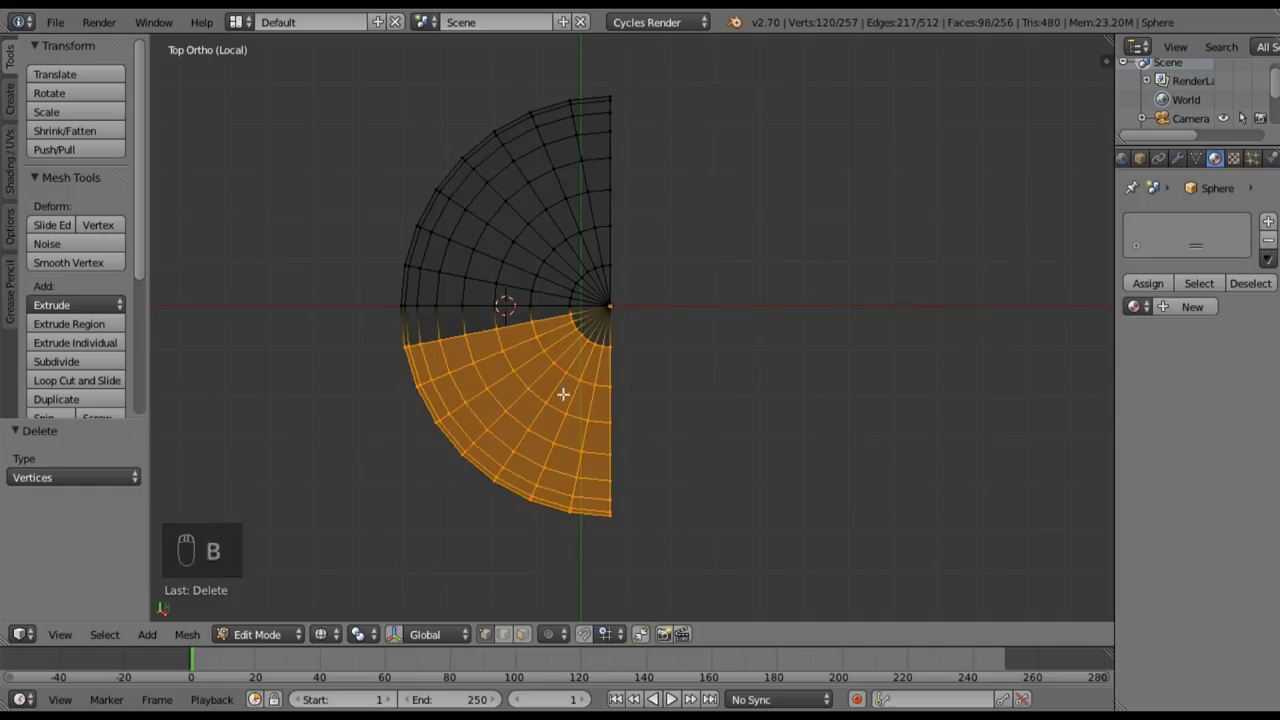
key("x")
left_click(618, 337)
- Return to solid shading and connect the two pole vertices of the quarter-sphere with a straight edge
middle_click_drag(616, 382, 629, 268)
middle_click_drag(604, 316, 596, 300)
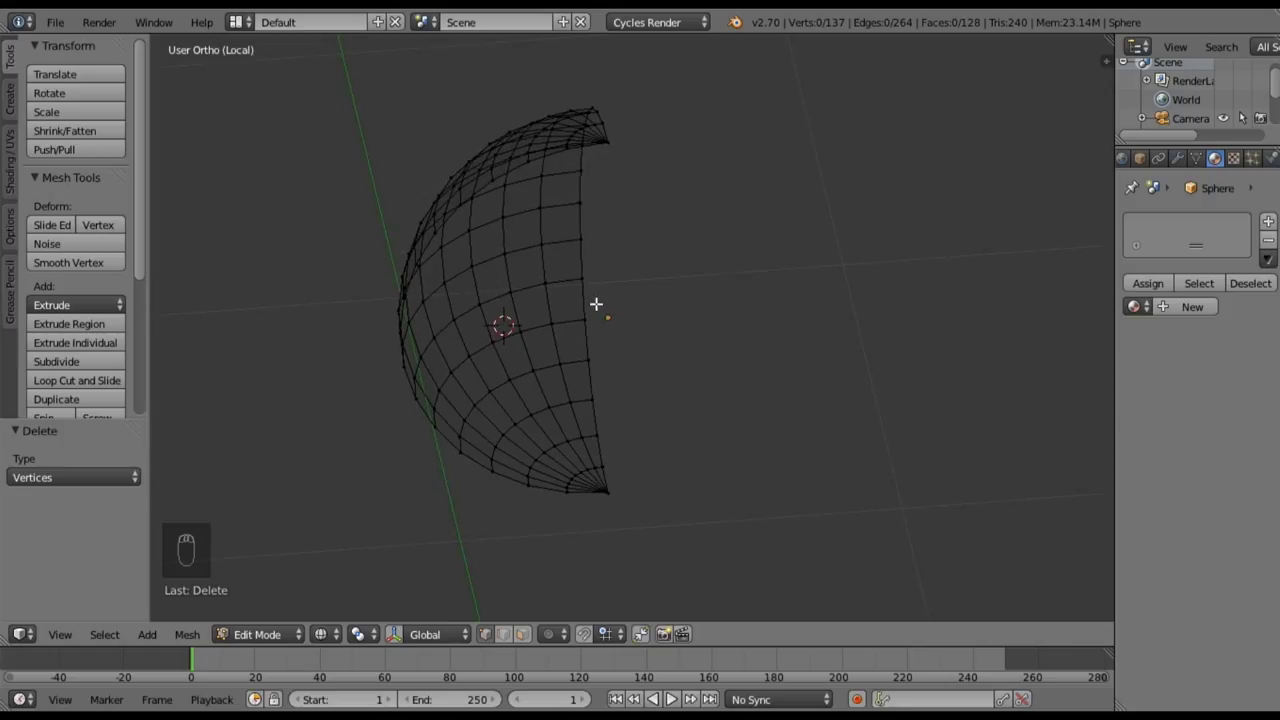
mouse_move(555, 342)
middle_mouse_down()
mouse_move(526, 423)
mouse_move(551, 391)
mouse_move(552, 475)
mouse_move(483, 446)
mouse_move(463, 409)
mouse_move(509, 306)
mouse_move(477, 363)
mouse_move(483, 394)
mouse_move(540, 461)
mouse_move(565, 272)
middle_mouse_up()
key("z")
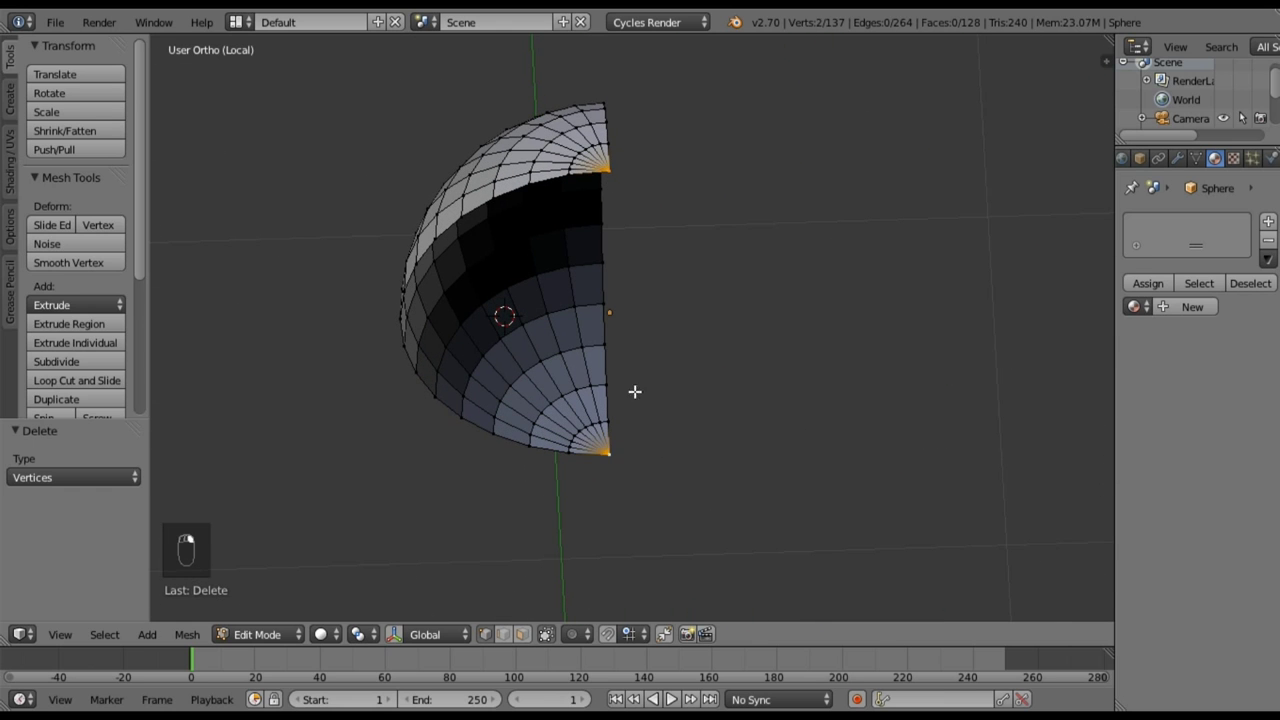
key("f")
middle_click_drag(620, 471, 660, 429)
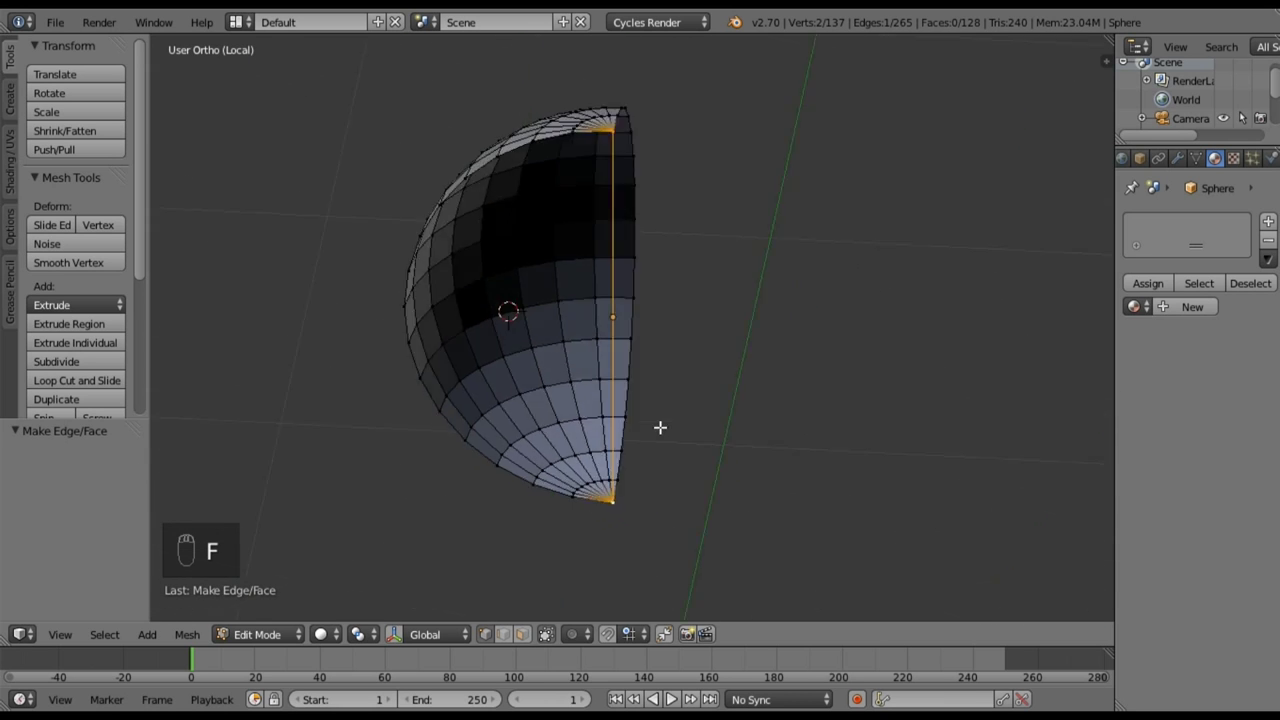
key("a")
- Select the quarter-sphere's open boundary loop with the pole edge and fill its two flat sides with faces
middle_click_drag(523, 371, 624, 393)
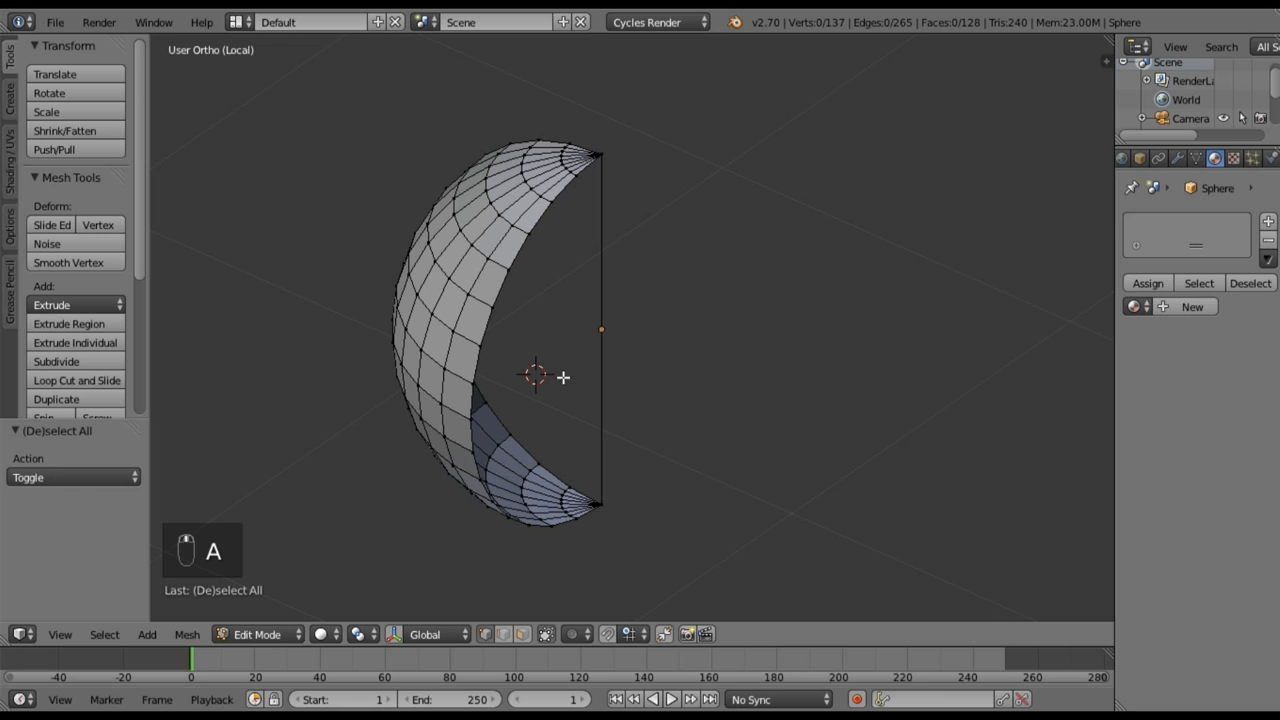
right_click(503, 278, "alt")
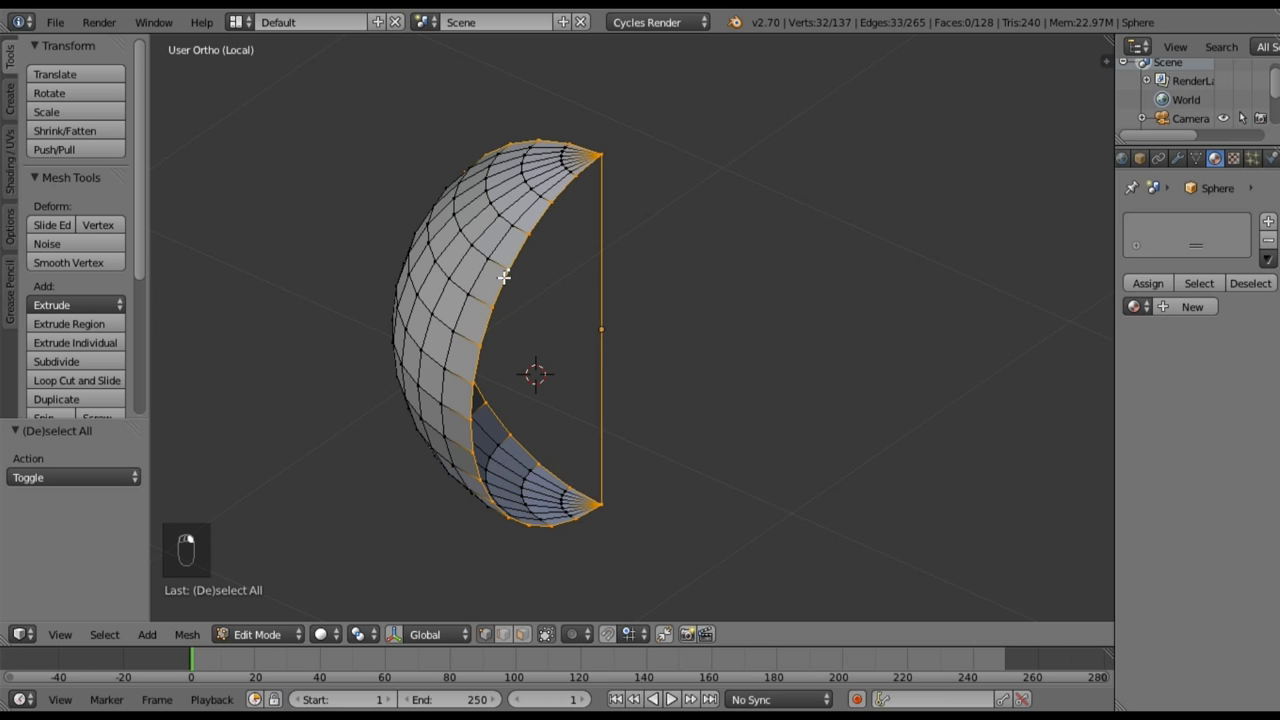
middle_click_drag(637, 476, 409, 409)
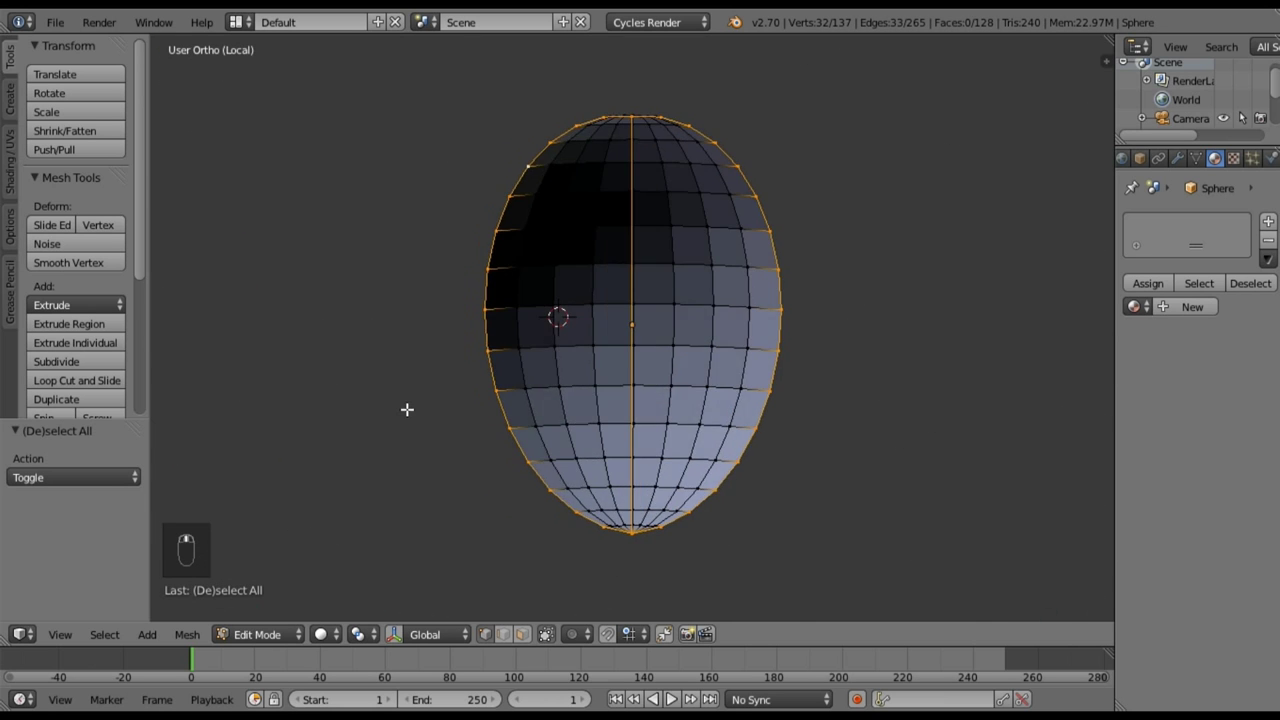
key("f")
middle_click_drag(635, 426, 604, 419)
key("a")
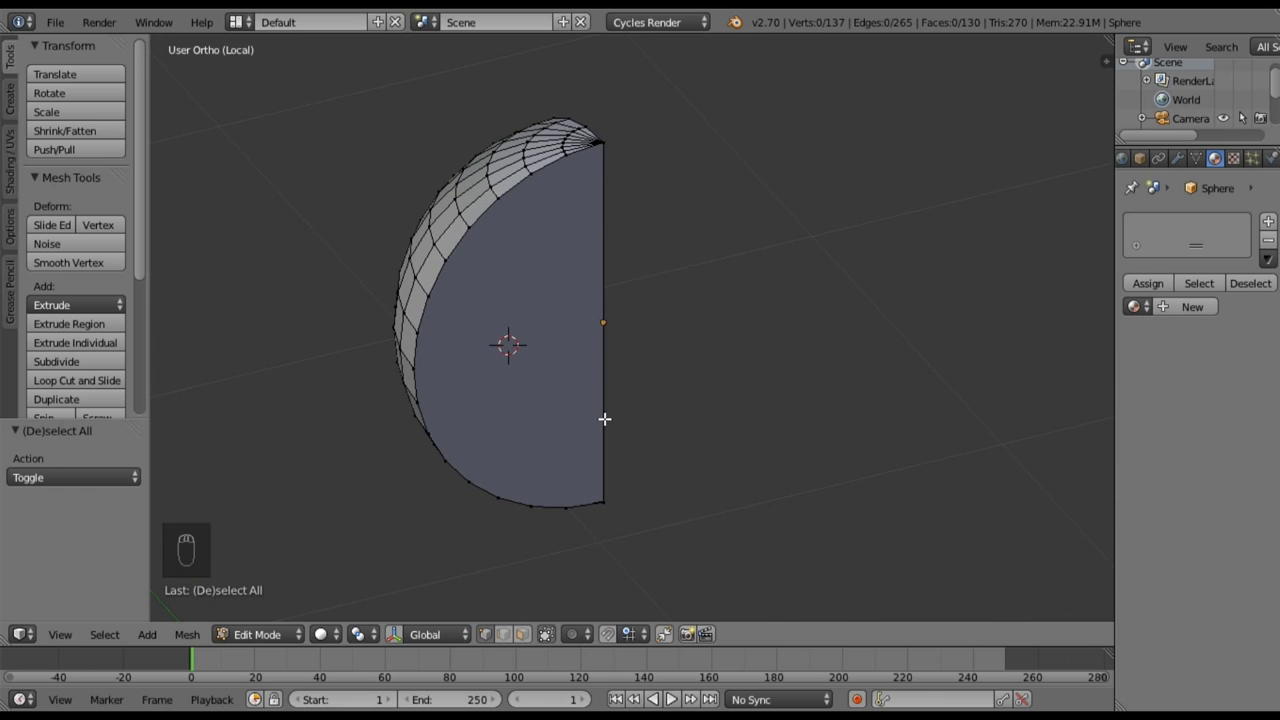
- Select only the curved outer faces of the wedge in face select mode, excluding both flat sides
mouse_move(551, 379)
middle_mouse_down()
mouse_move(566, 371)
mouse_move(549, 365)
middle_mouse_up()
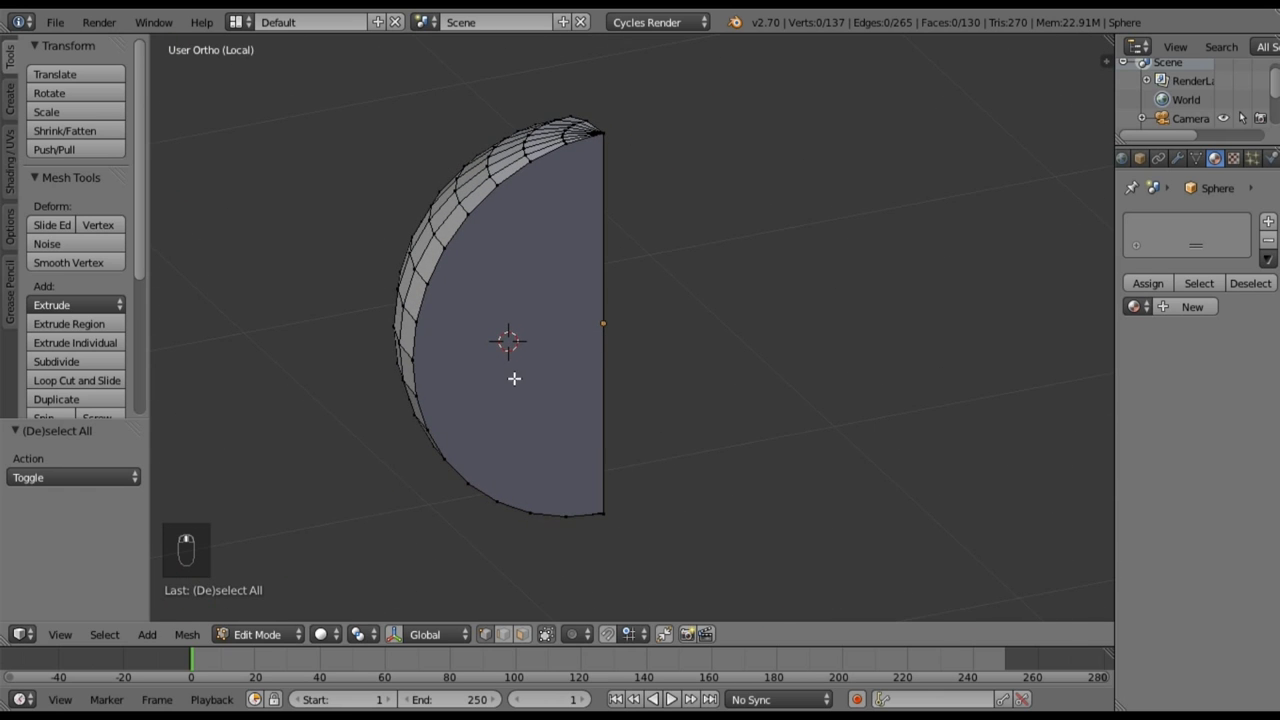
key("a")
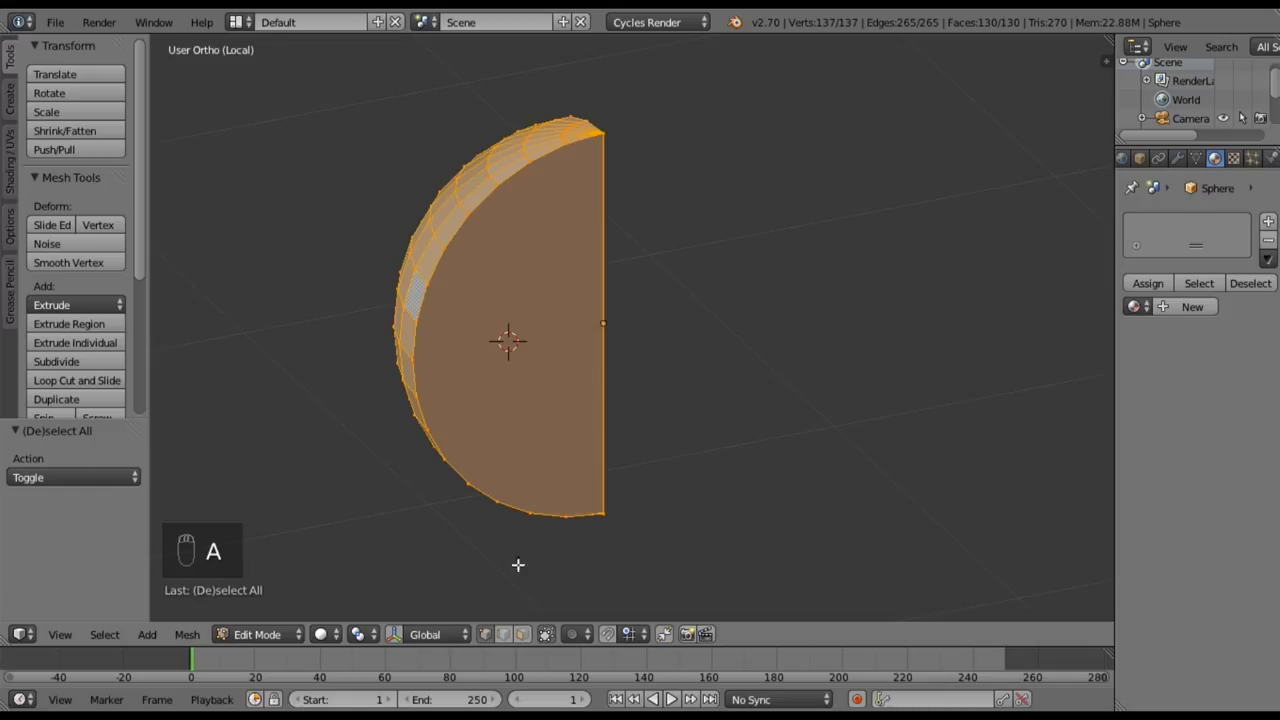
left_click(531, 636)
middle_click_drag(614, 514, 906, 483)
right_click(500, 335, "shift")
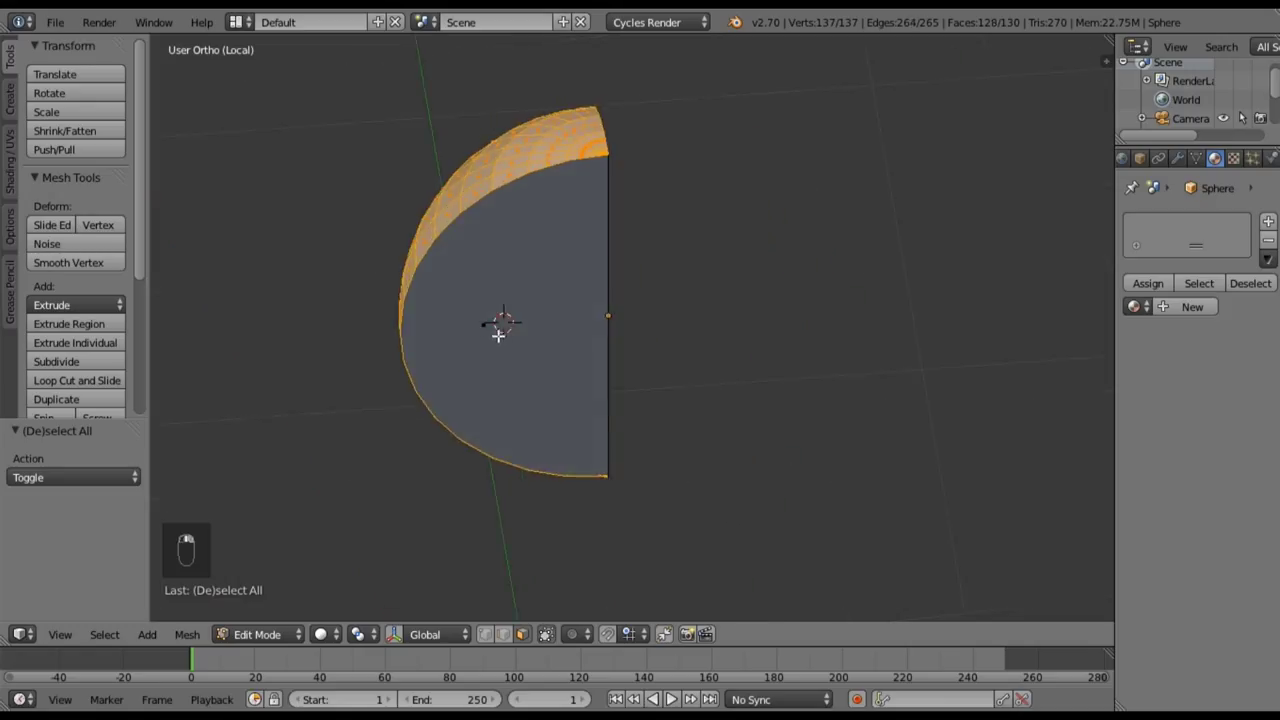
- Extrude the curved outer faces outward by about 0.0175 and scale them to about 1.043 along the global Z axis
key("KP_1")
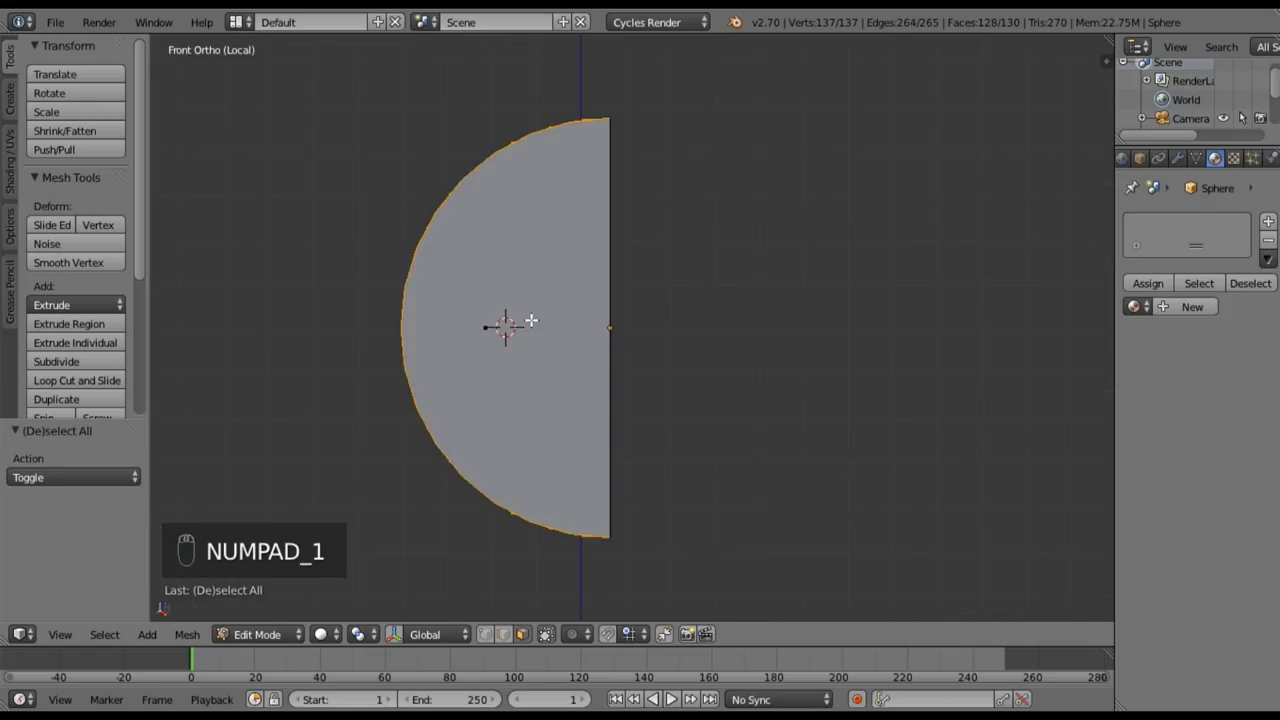
key("KP_4")
key("KP_4")
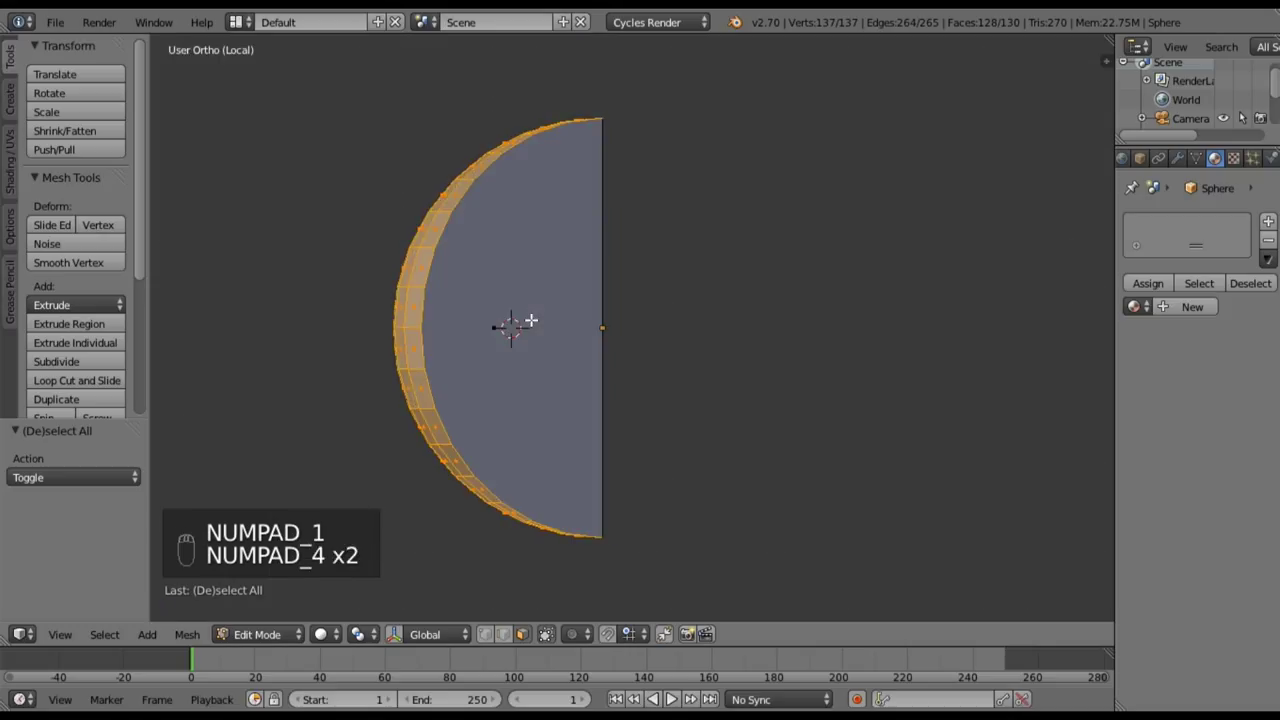
key("KP_6")
key("KP_4")
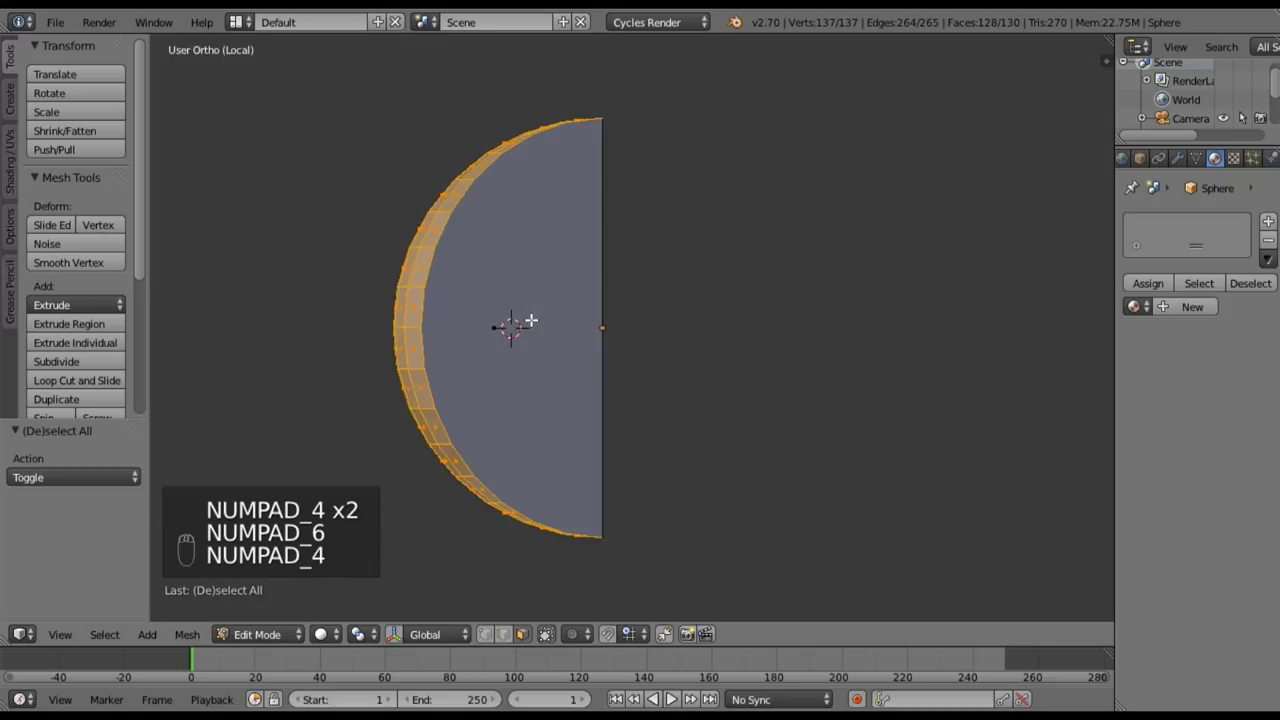
key("e")
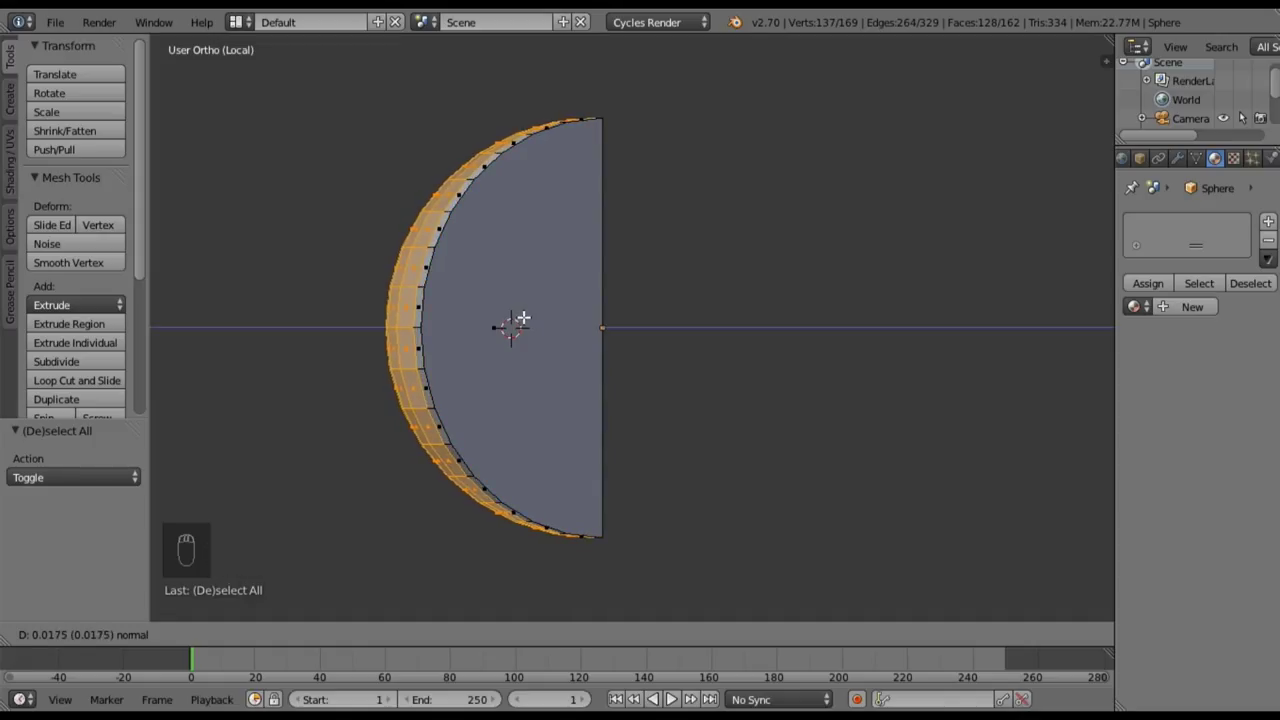
left_click(522, 318)
key("s")
key("z")
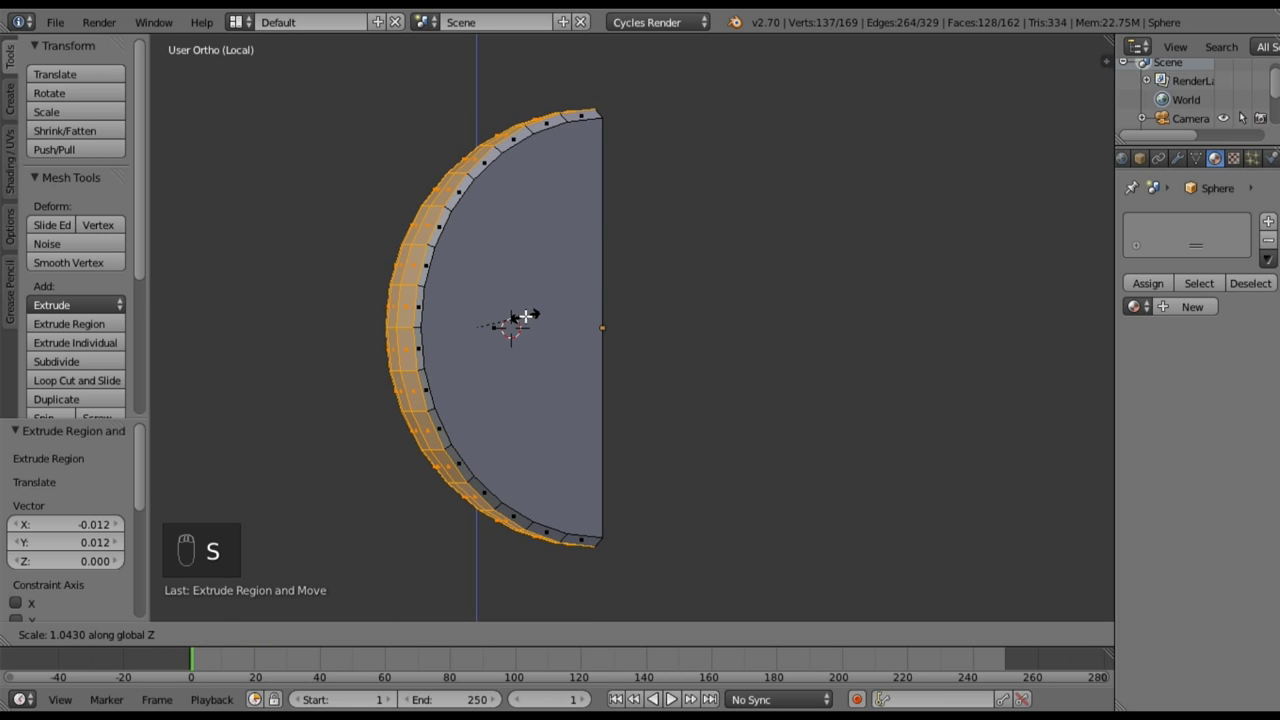
left_click(526, 316)
- Return to Object Mode and apply smooth shading to the wedge
mouse_move(654, 383)
middle_mouse_down()
mouse_move(510, 458)
mouse_move(457, 457)
mouse_move(697, 429)
middle_mouse_up()
key("Tab")
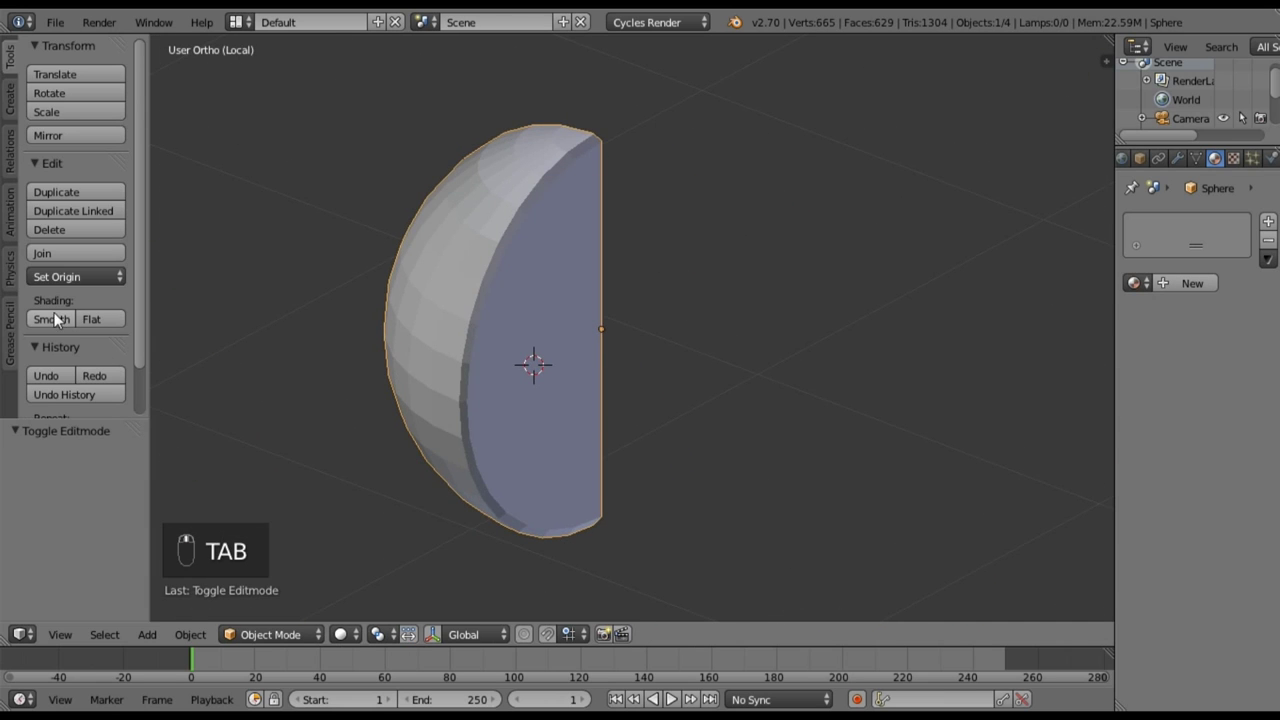
left_click(52, 319)
mouse_move(577, 392)
middle_mouse_down()
mouse_move(457, 366)
mouse_move(457, 334)
mouse_move(561, 330)
mouse_move(657, 351)
mouse_move(582, 360)
mouse_move(610, 358)
middle_mouse_up()
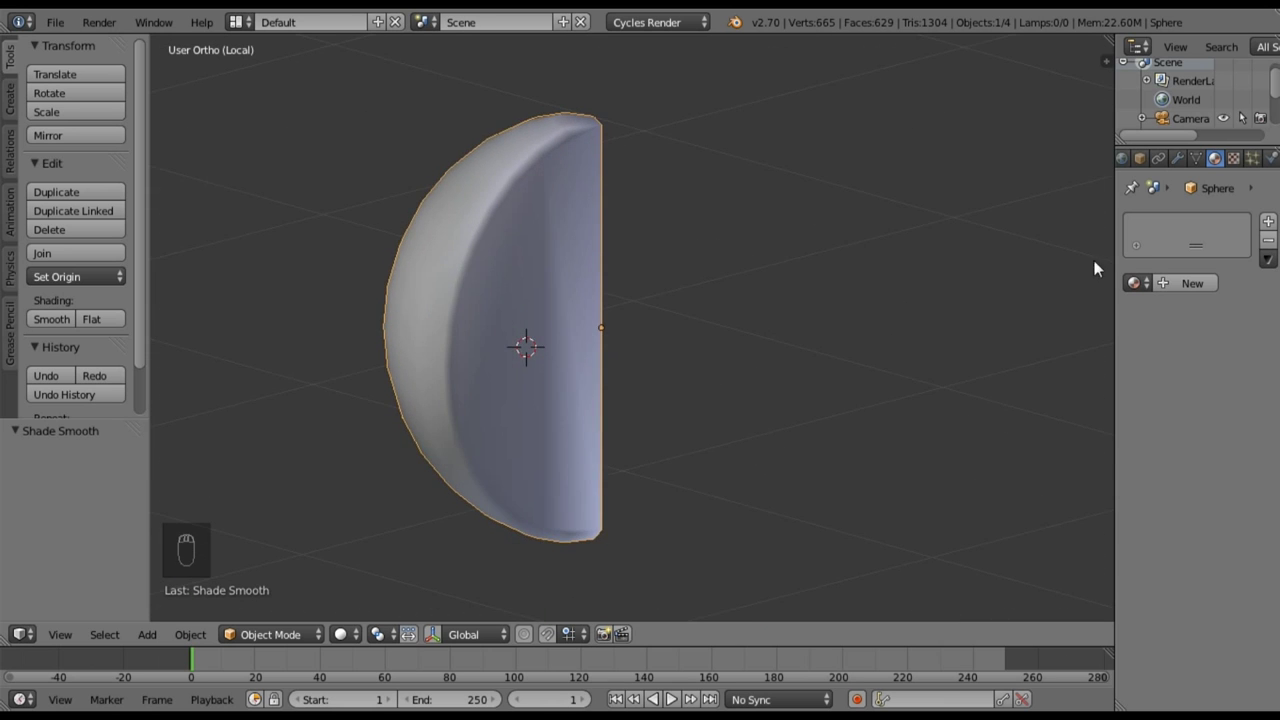
- Add an Edge Split modifier with a 30° split angle to the wedge
left_click(1178, 159)
left_click(1168, 222)
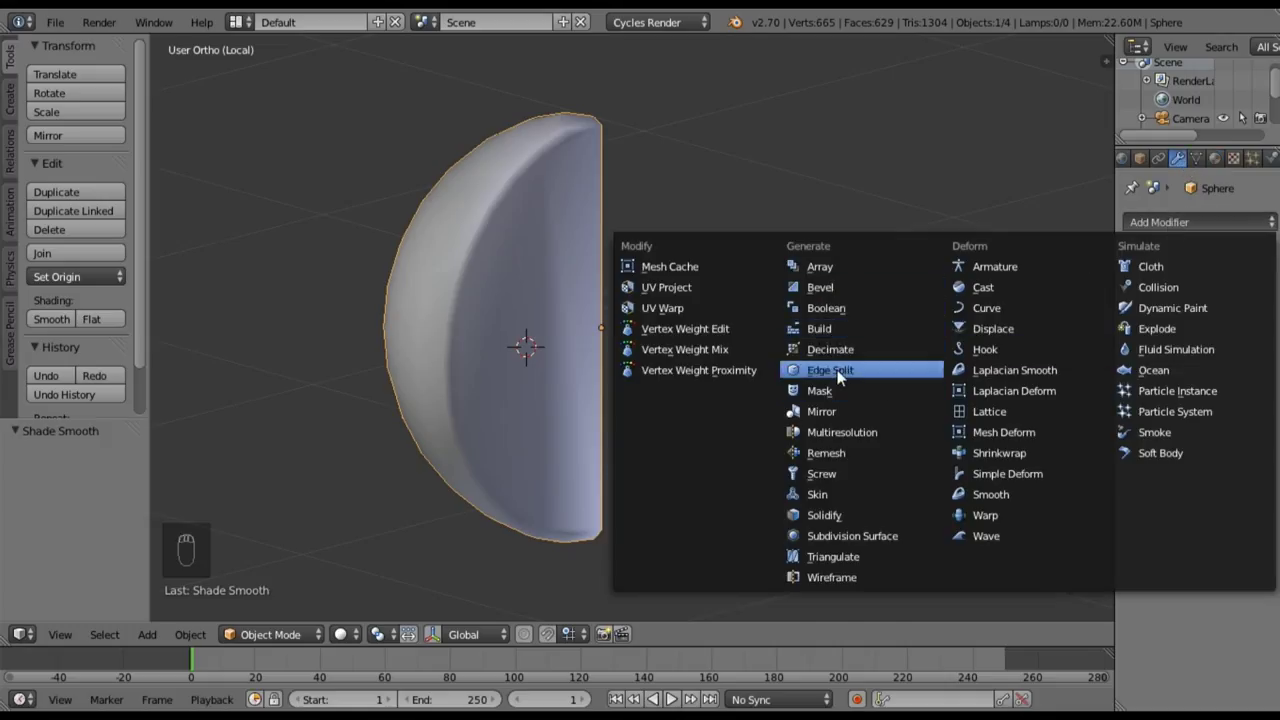
left_click(838, 376)
middle_click_drag(519, 345, 600, 330)
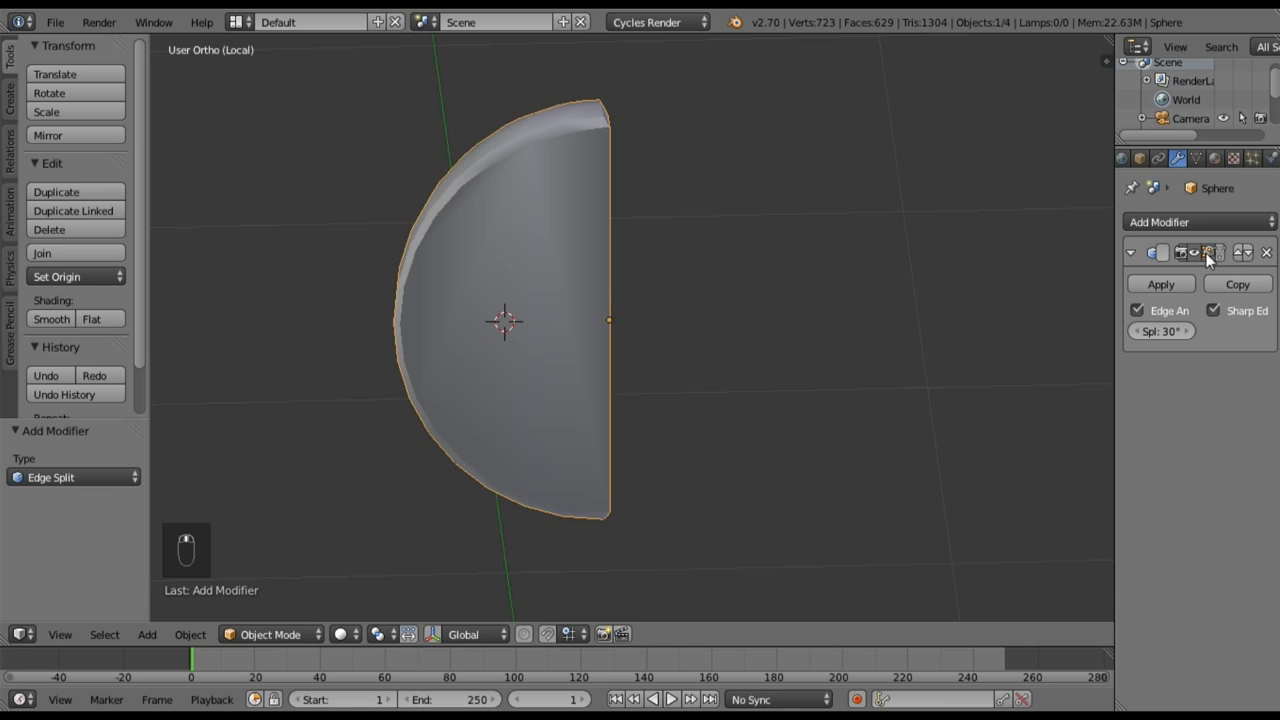
- Toggle the Edge Split modifier's viewport display off and on to compare the wedge's shading from several sides
left_click(1206, 253)
mouse_move(549, 269)
middle_mouse_down()
mouse_move(594, 206)
mouse_move(752, 300)
mouse_move(724, 318)
mouse_move(547, 320)
mouse_move(496, 136)
middle_mouse_up()
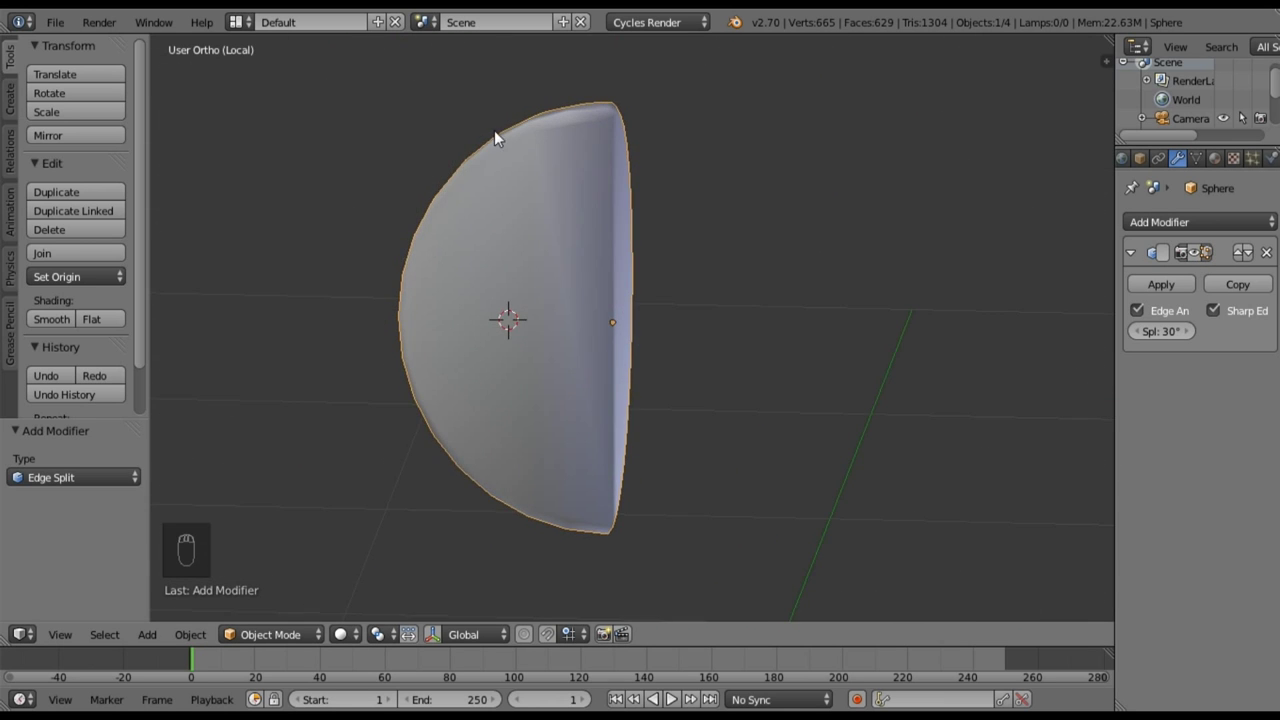
left_click(1200, 253)
mouse_move(515, 397)
middle_mouse_down()
mouse_move(540, 419)
mouse_move(474, 414)
mouse_move(610, 222)
middle_mouse_up()
middle_click_drag(616, 377, 904, 376)
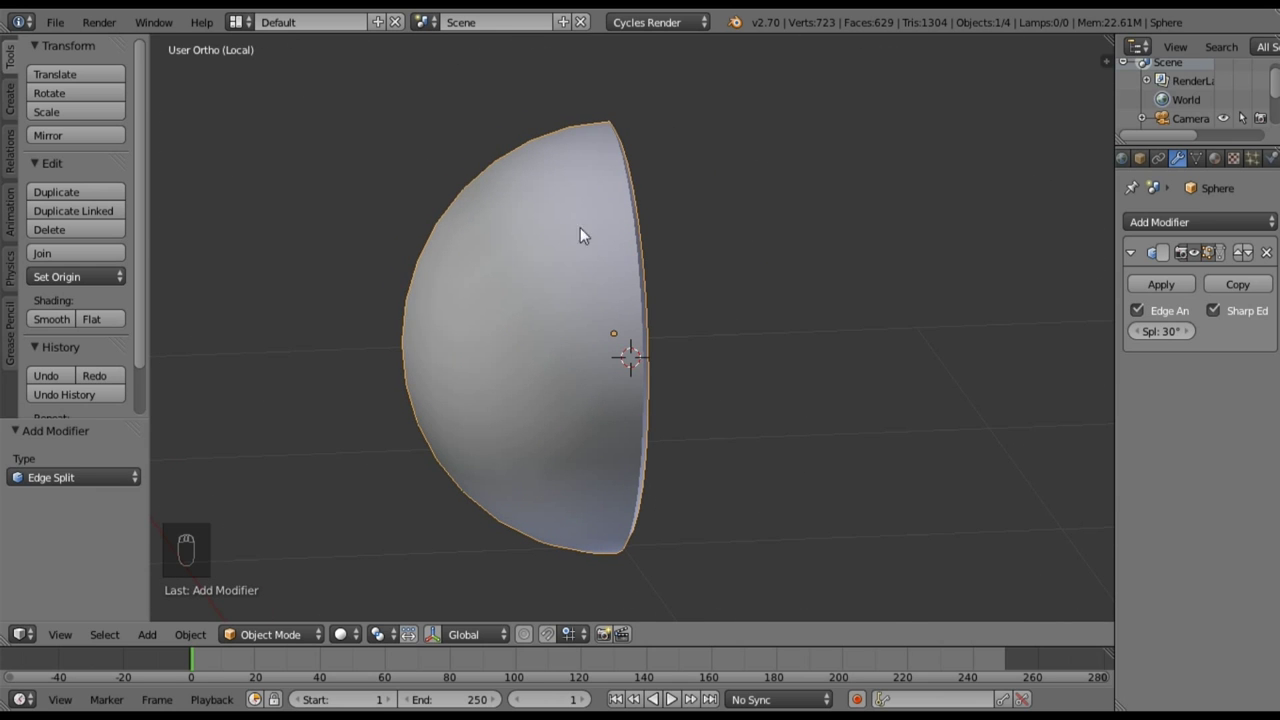
mouse_move(611, 449)
middle_mouse_down()
mouse_move(511, 437)
mouse_move(497, 414)
mouse_move(528, 383)
mouse_move(549, 447)
mouse_move(586, 440)
mouse_move(595, 397)
middle_mouse_up()
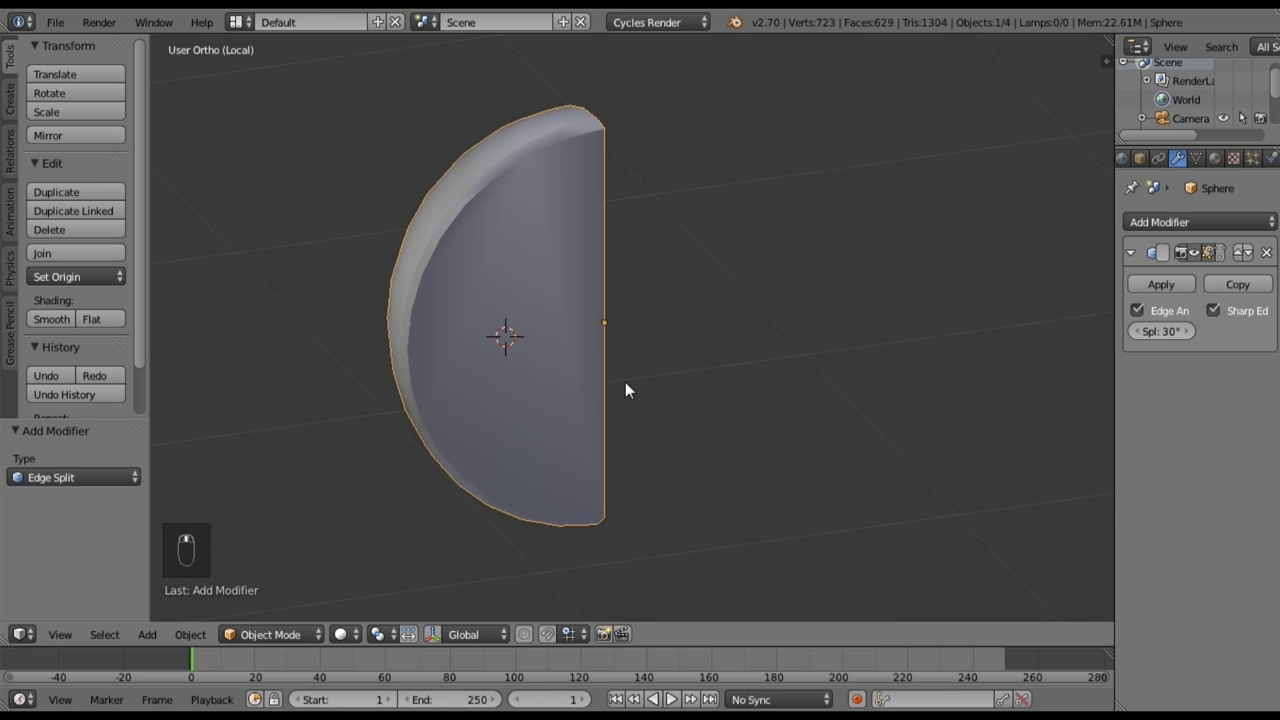
- Leave local view, scale the wedge to about 0.873 and position it inside the bottle's mouth in top view
key("KP_Divide")
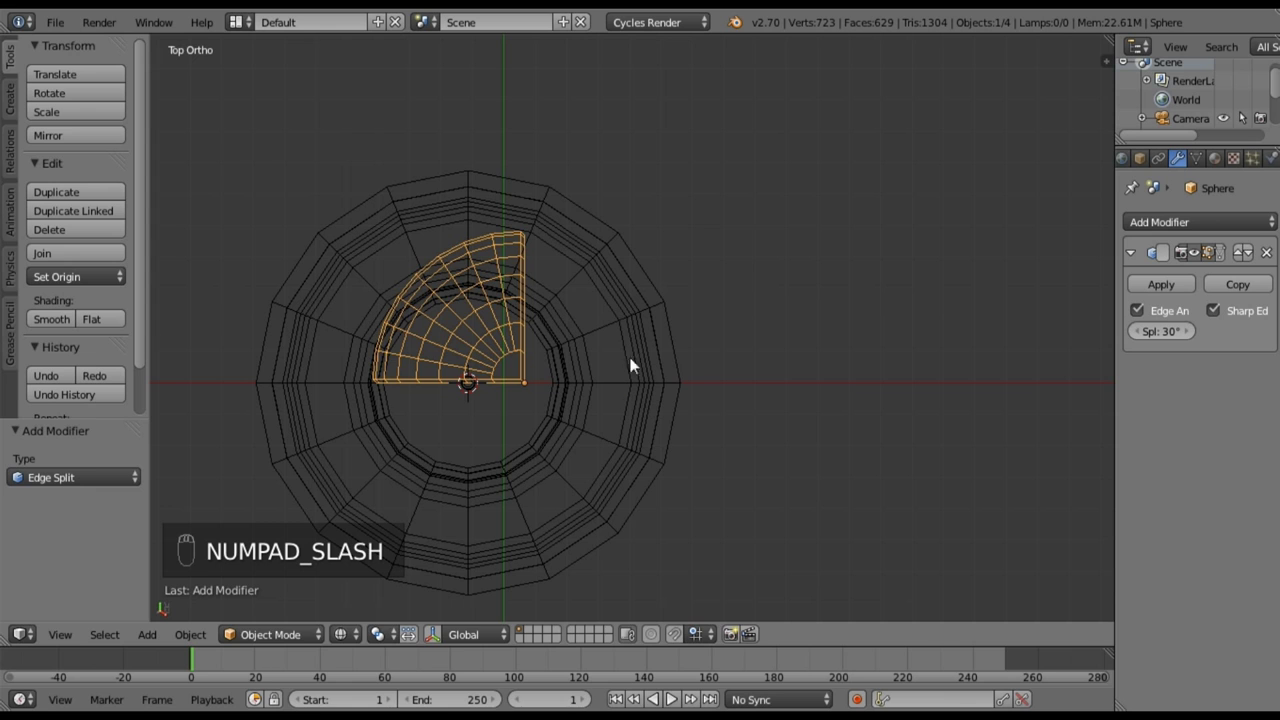
key("g")
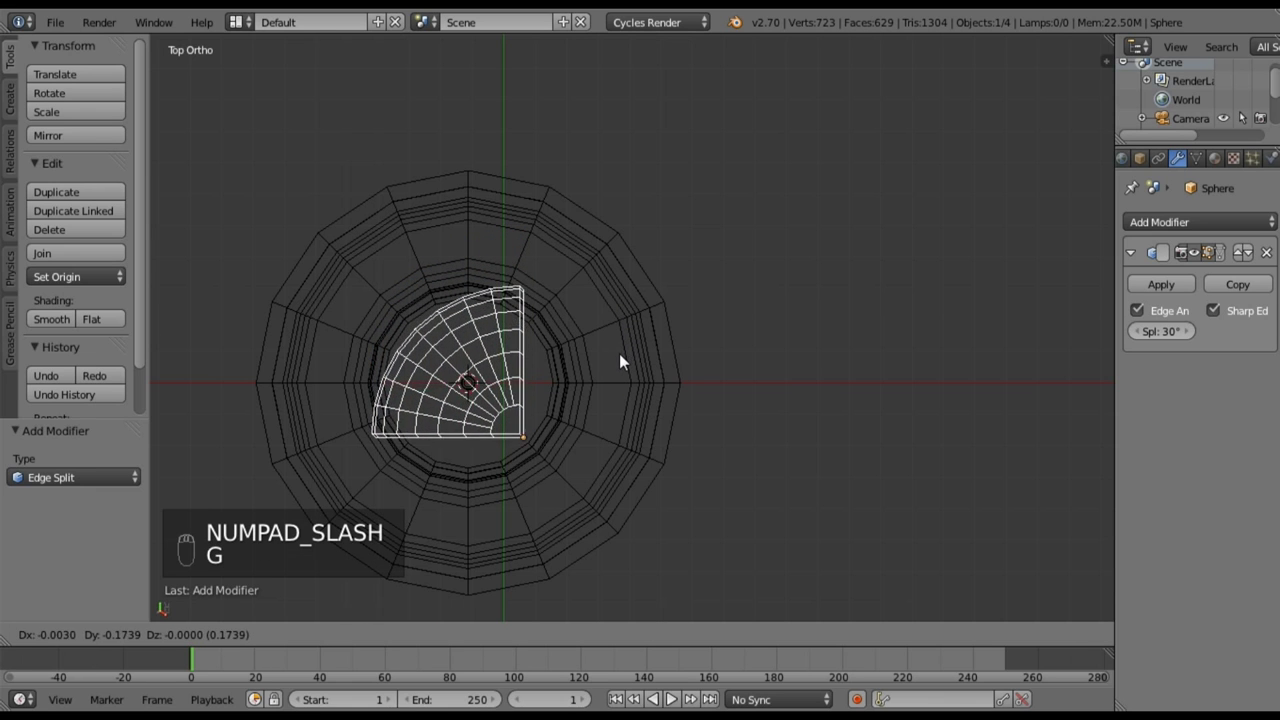
left_click(619, 353)
key("s")
left_click(677, 407)
key("g")
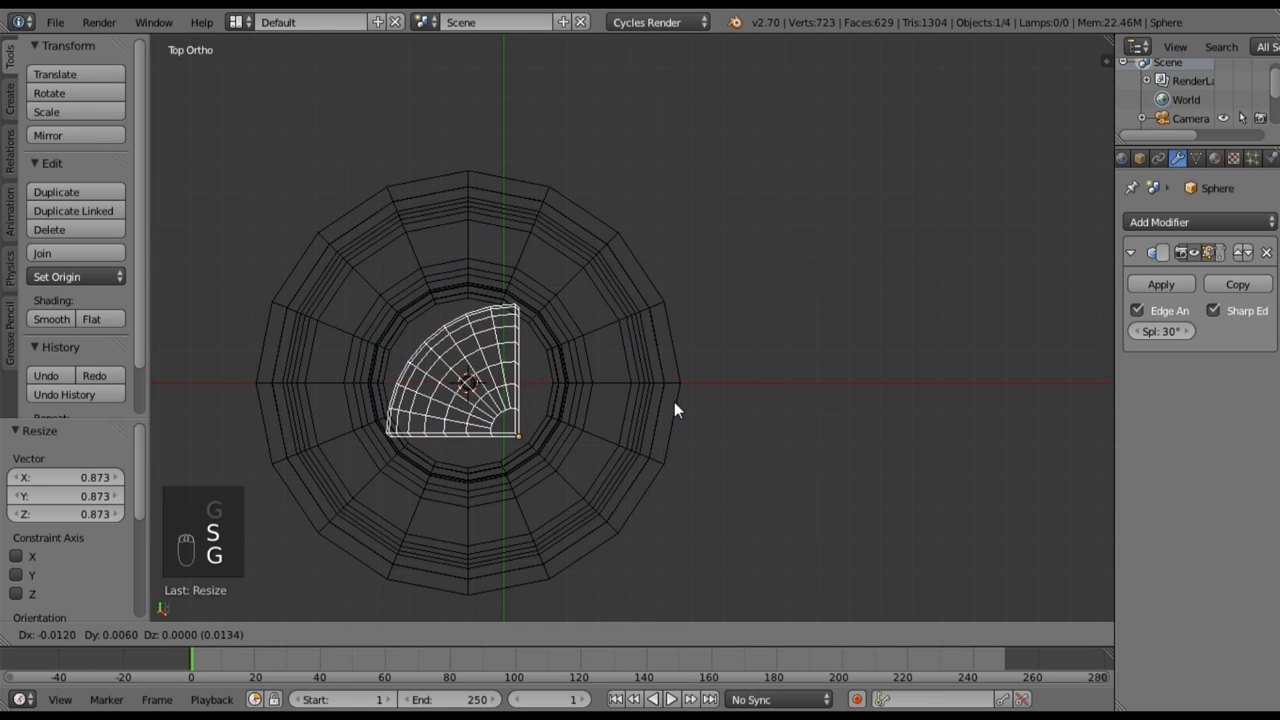
left_click(673, 401)
- Switch to solid shading, check the wedge's fit in the mouth and scale it to about 0.947 from the top
key("KP_1")
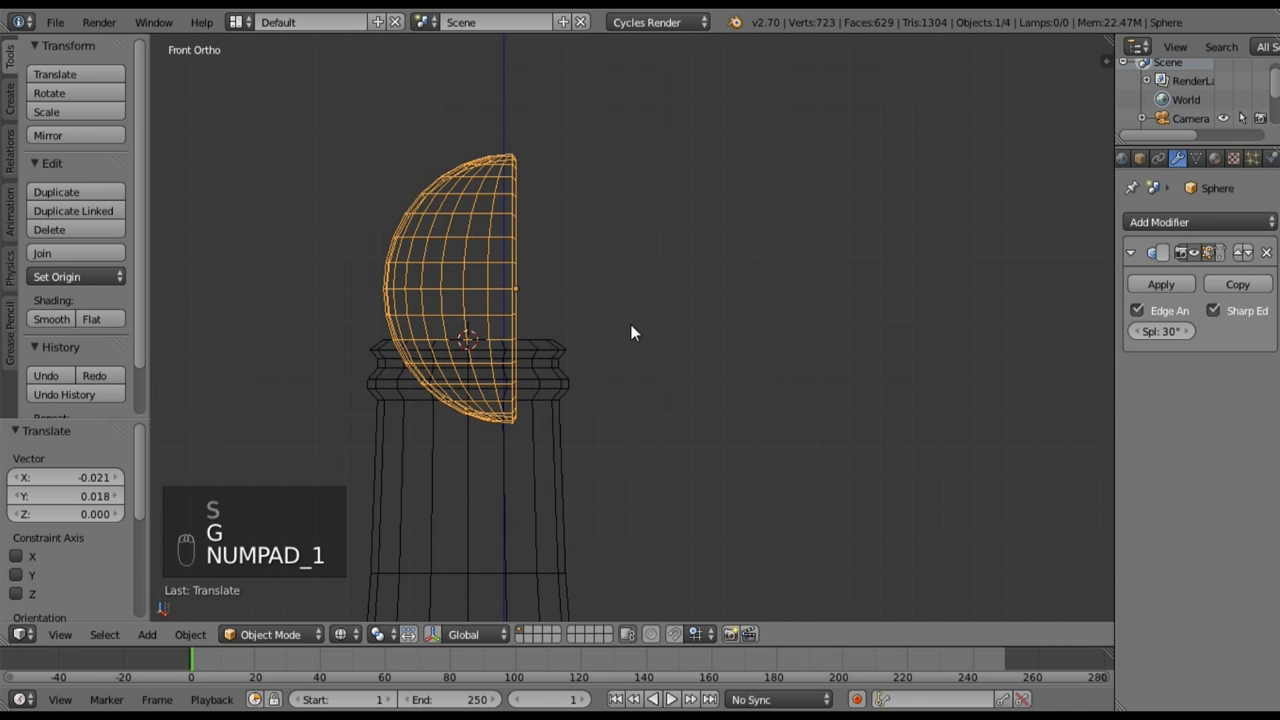
key("z")
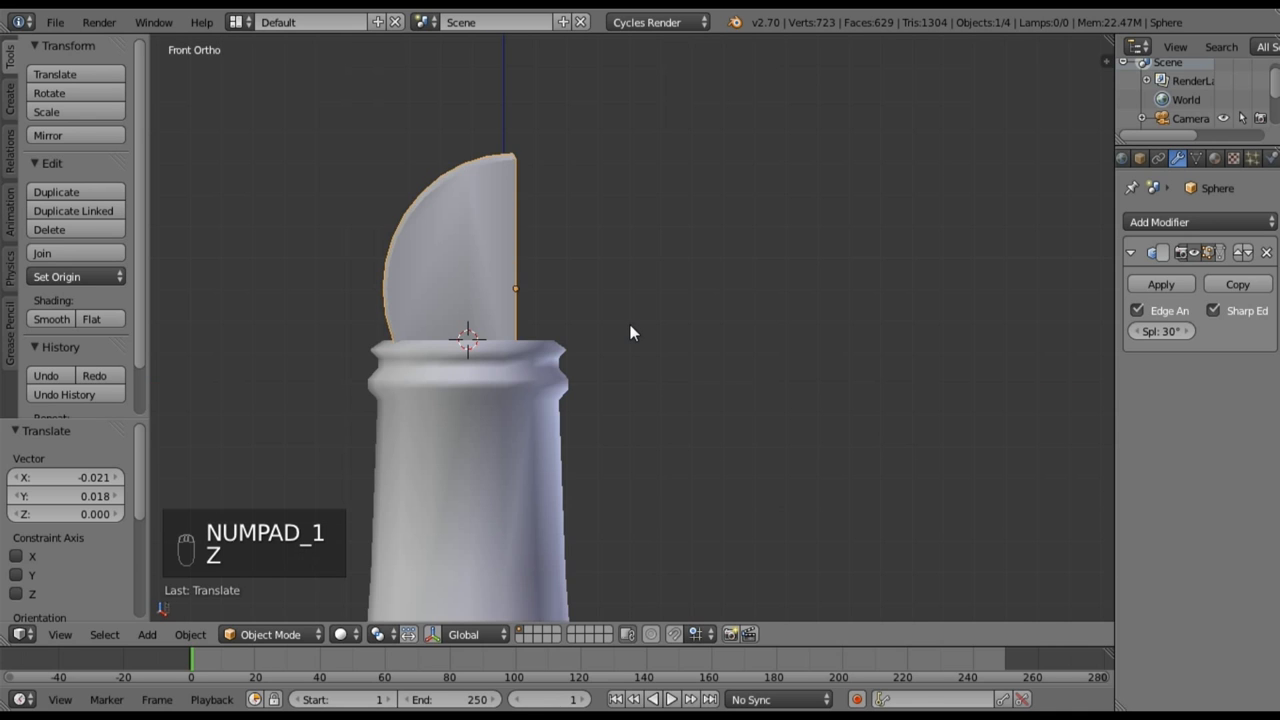
middle_click_drag(588, 285, 585, 424)
key("KP_7")
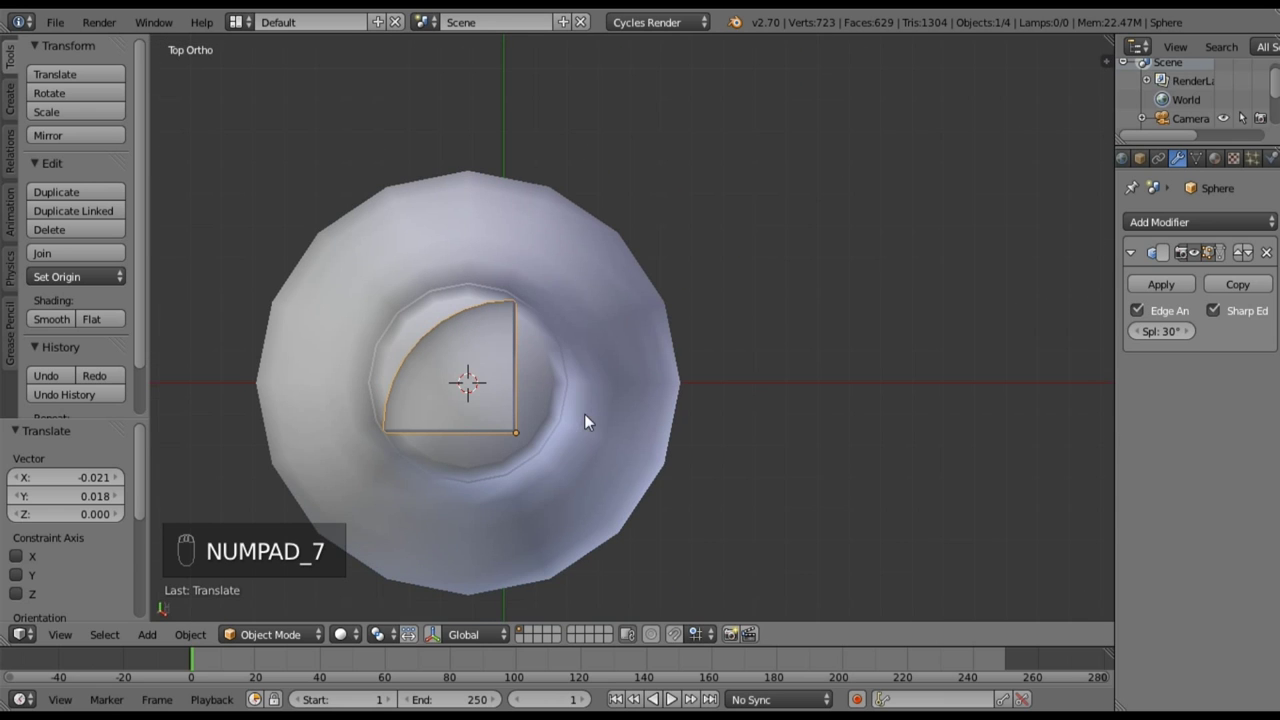
key("s")
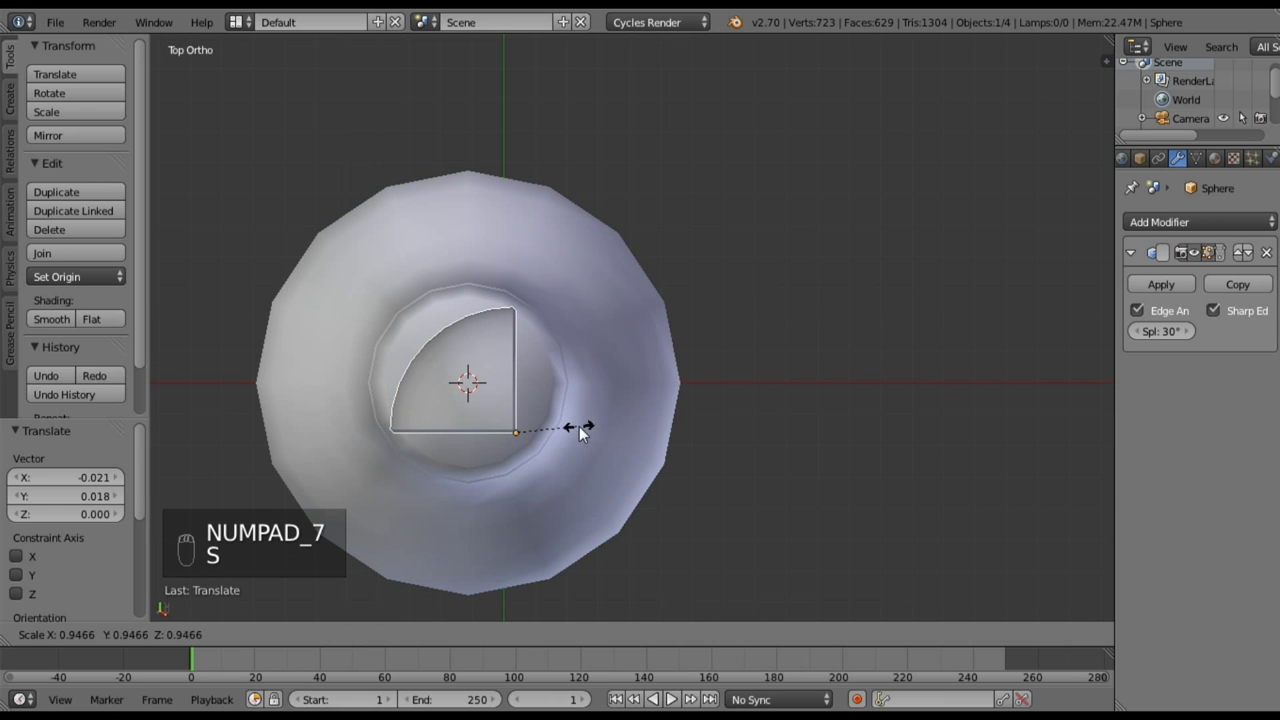
left_click(579, 426)
- Rotate the wedge about 17.2° in front view and shift it slightly down over the bottle's mouth
key("KP_1")
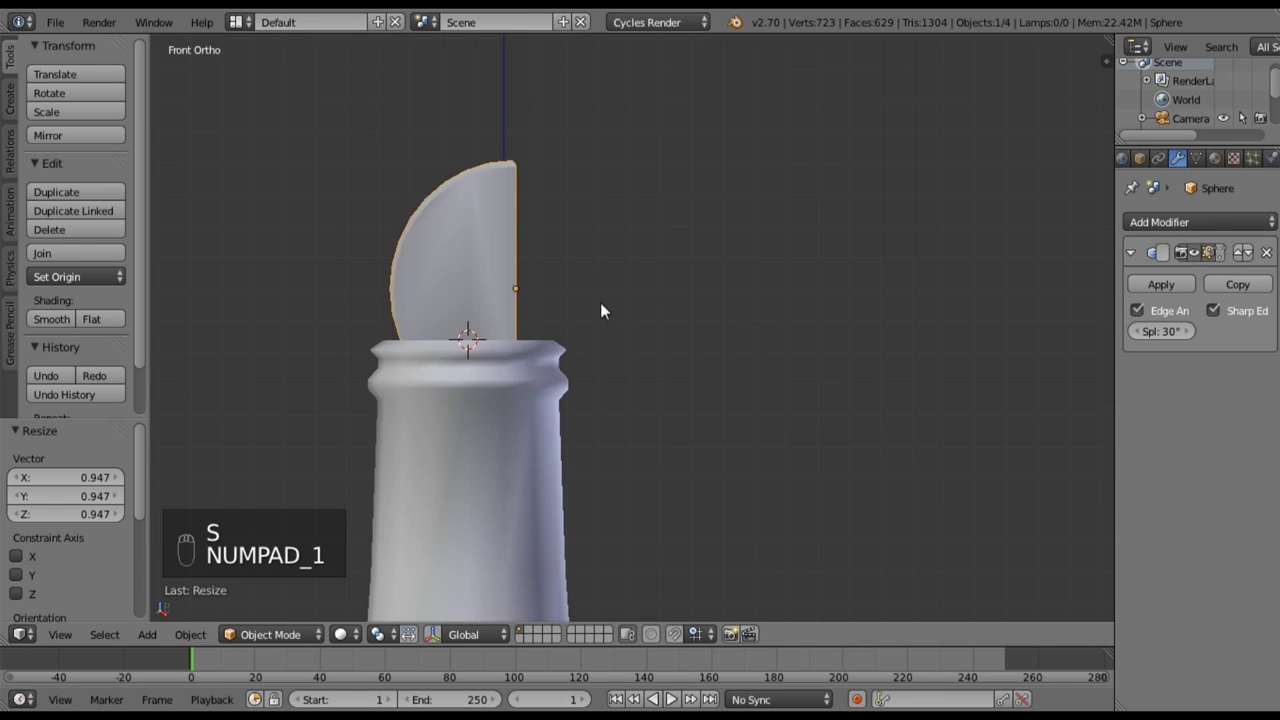
key("r")
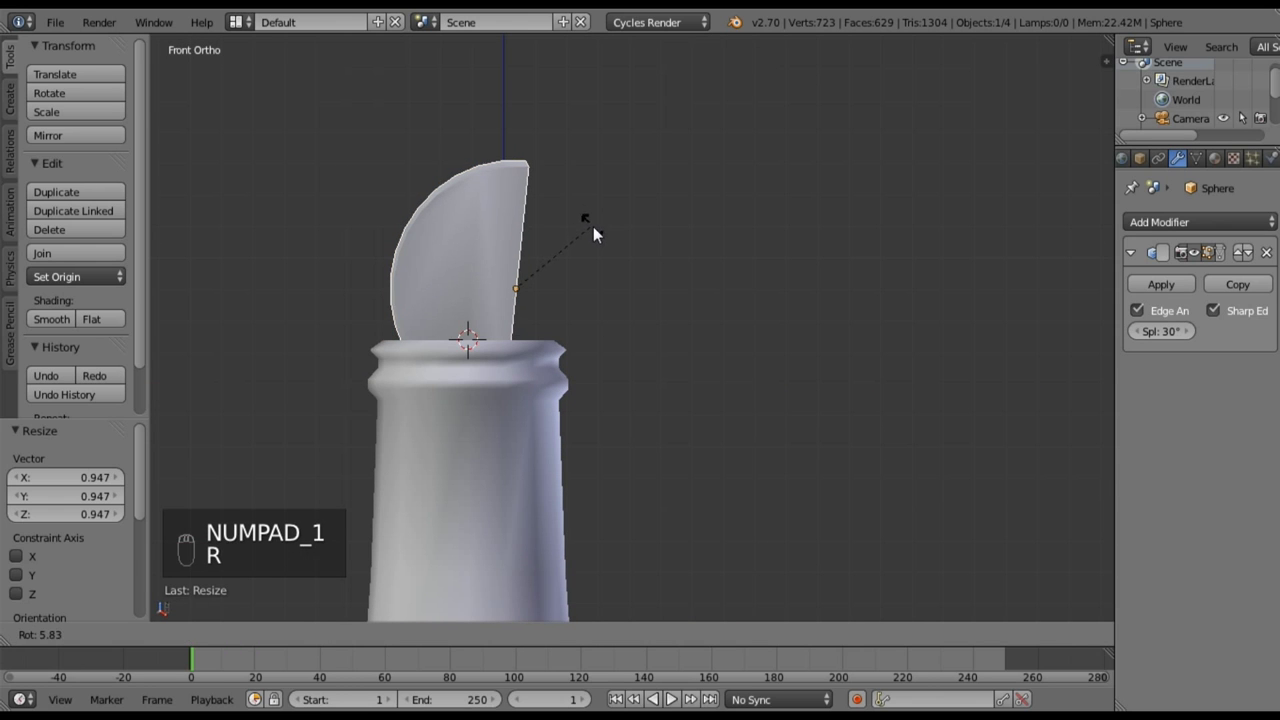
left_click(604, 242)
key("g")
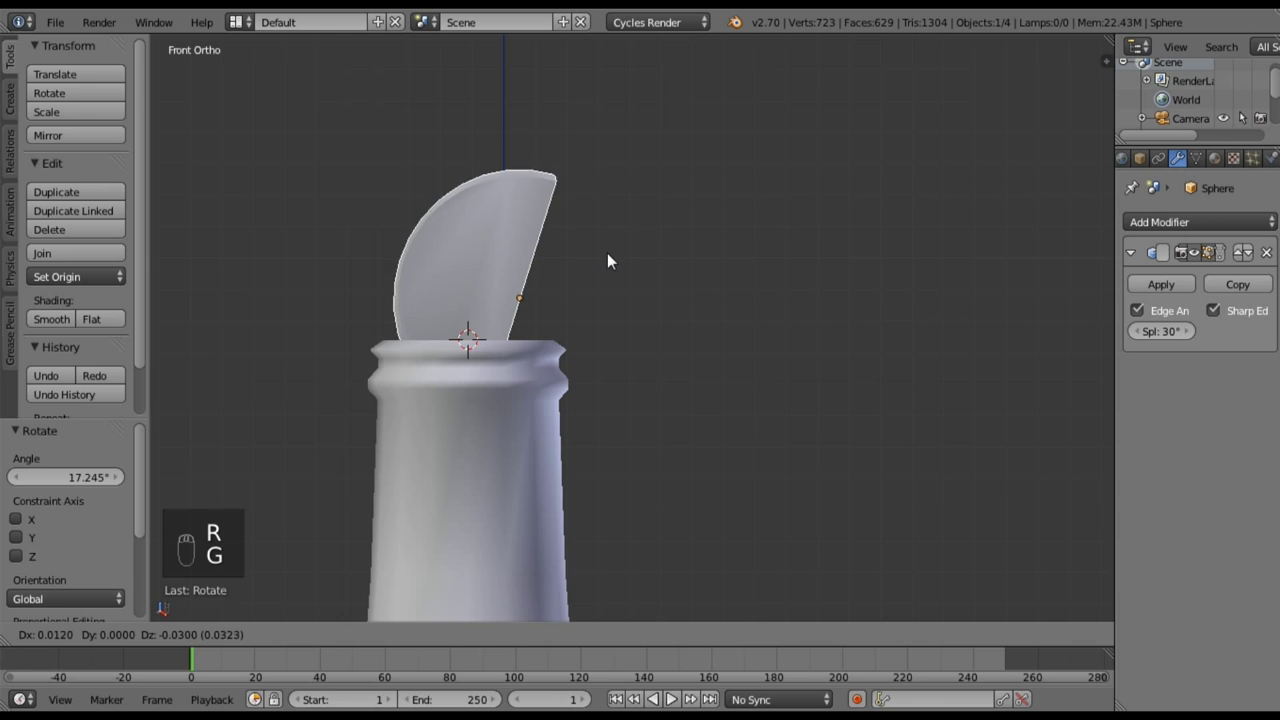
left_click(612, 276)
- Rescale and reposition the wedge in front view, ending with a scale of about 1.095 and a small shift towards positive X
key("s")
left_click(617, 281)
key("g")
left_click(631, 272)
key("s")
left_click(645, 276)
key("g")
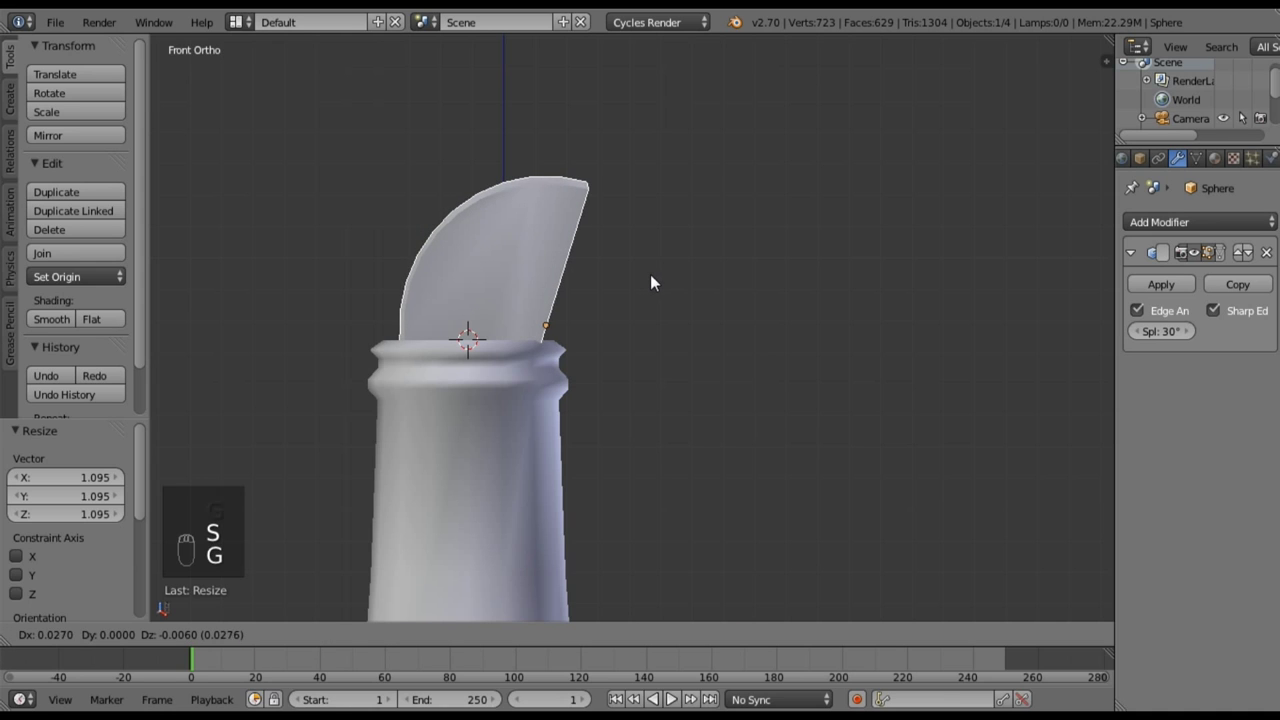
left_click(647, 273)
- Scale the wedge to about 0.978 and move it about -0.006 on X and -0.012 on Z
key("s")
left_click(646, 280)
key("g")
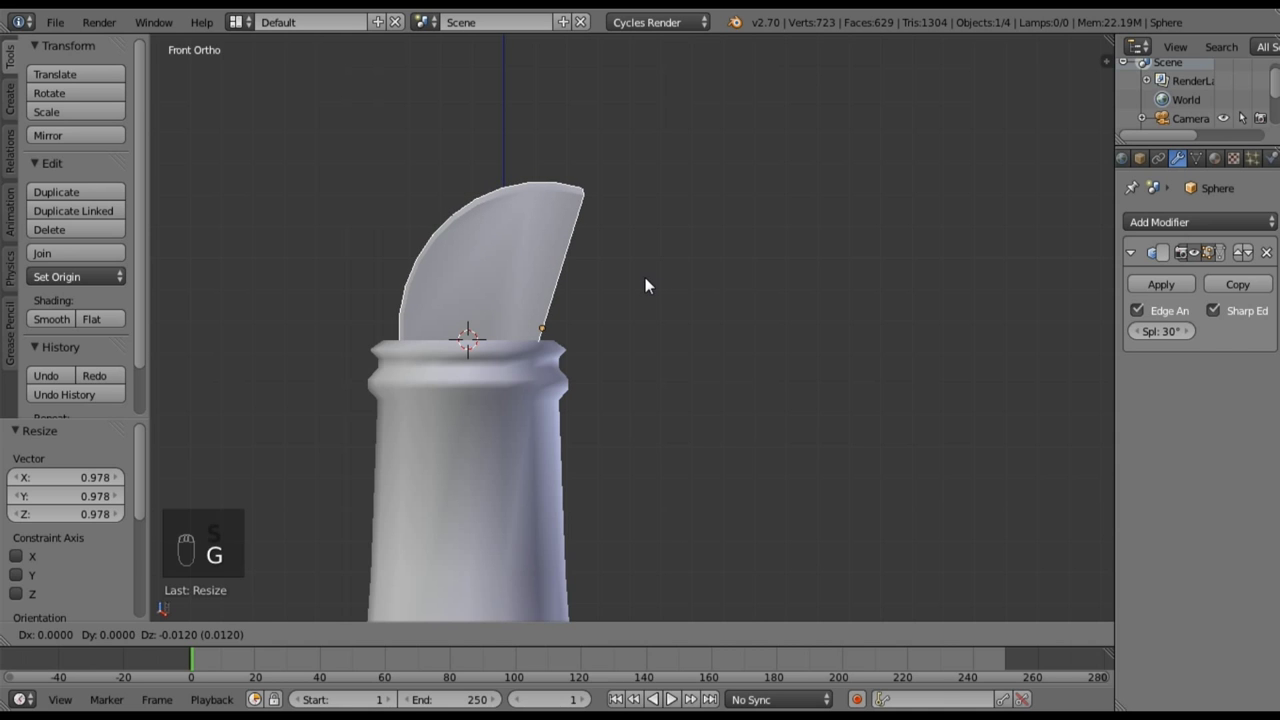
left_click(643, 286)
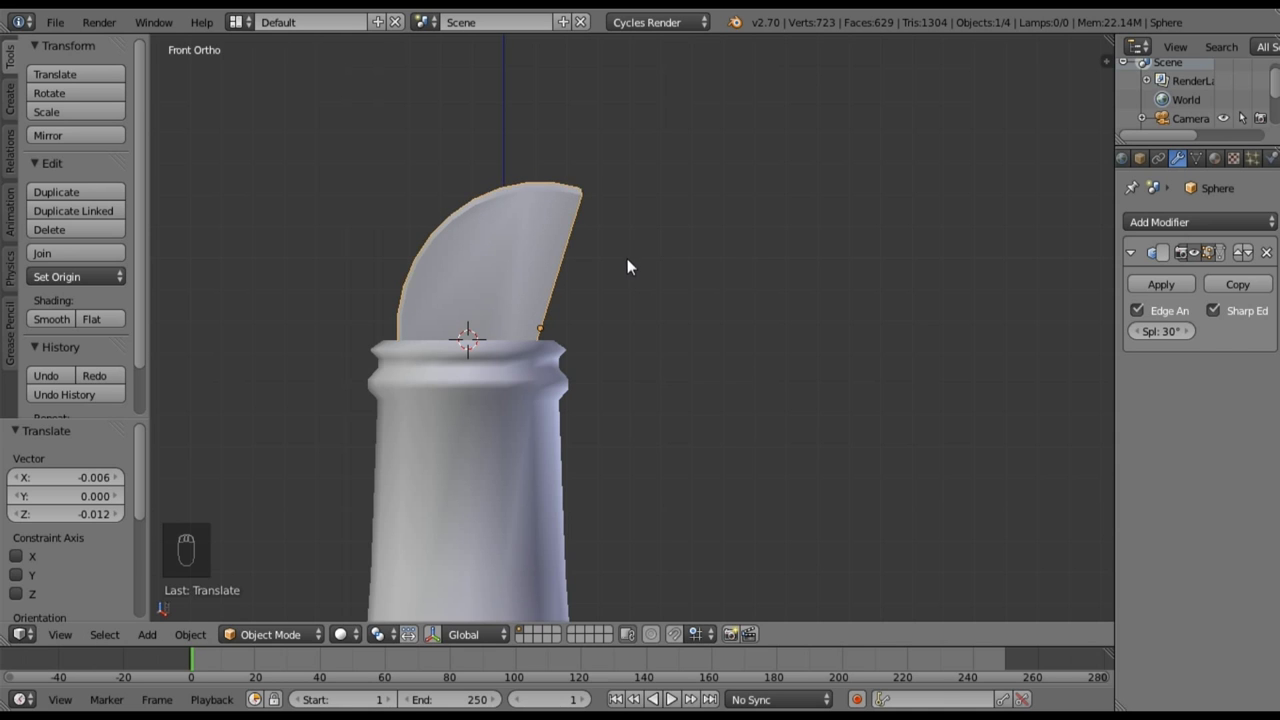
- Rescale the wedge in top view and move it about -0.036 on X and -0.010 on Y within the mouth
middle_click_drag(628, 262, 617, 323)
scroll(613, 360, "down", 5)
middle_click_drag(624, 429, 927, 490)
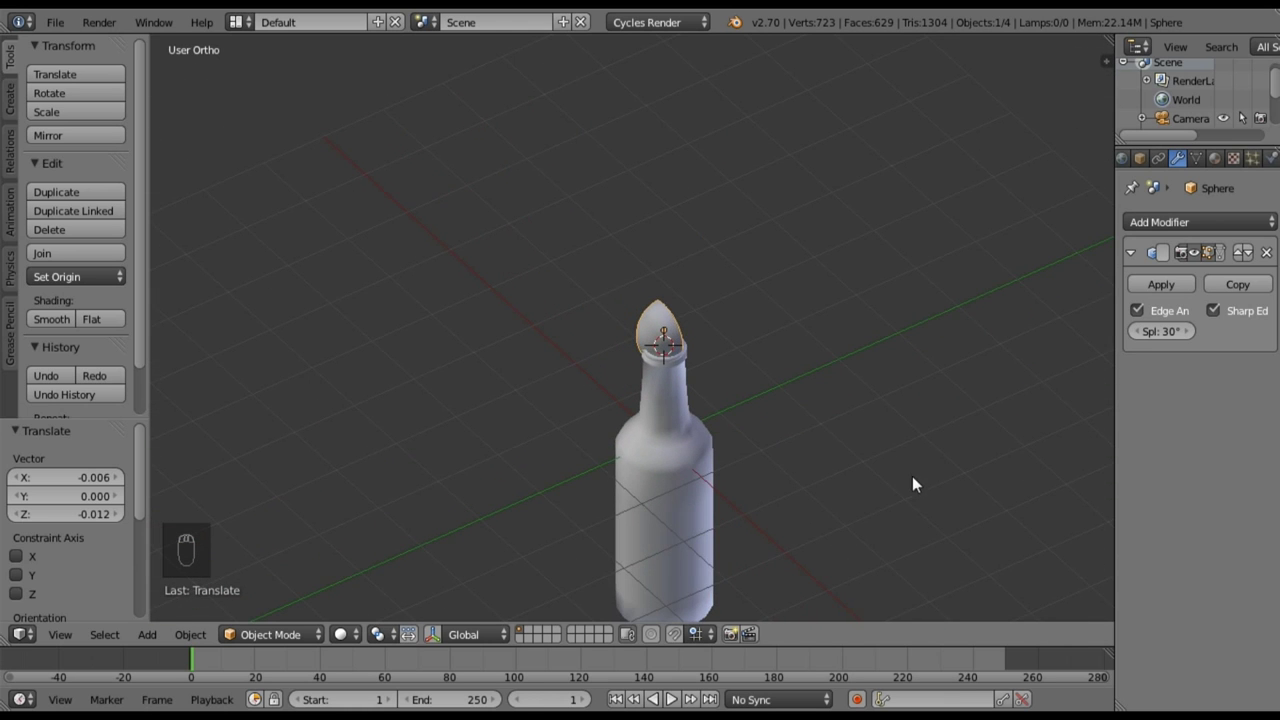
key("KP_7")
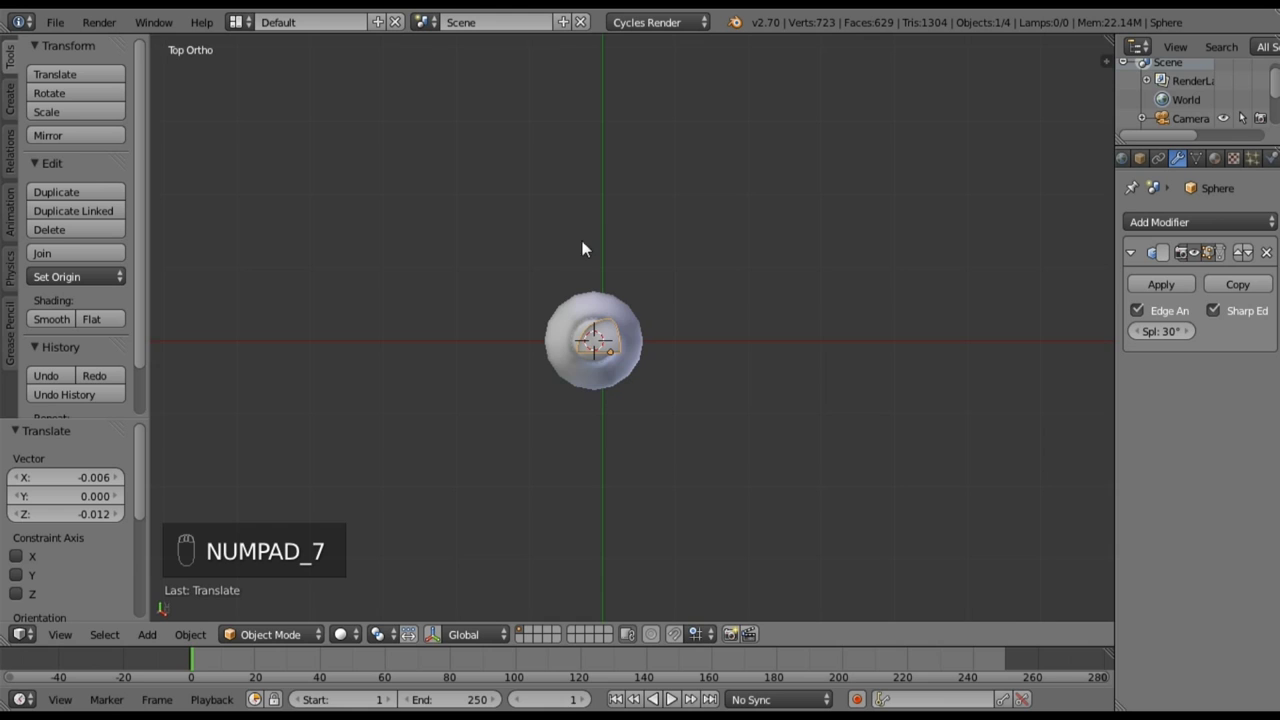
scroll(590, 244, "up", 5)
key("s")
left_click(652, 338)
key("g")
left_click(645, 341)
- Refine the wedge's scale twice in top view, finishing with a move of about -0.026 on X and 0.010 on Y
key("s")
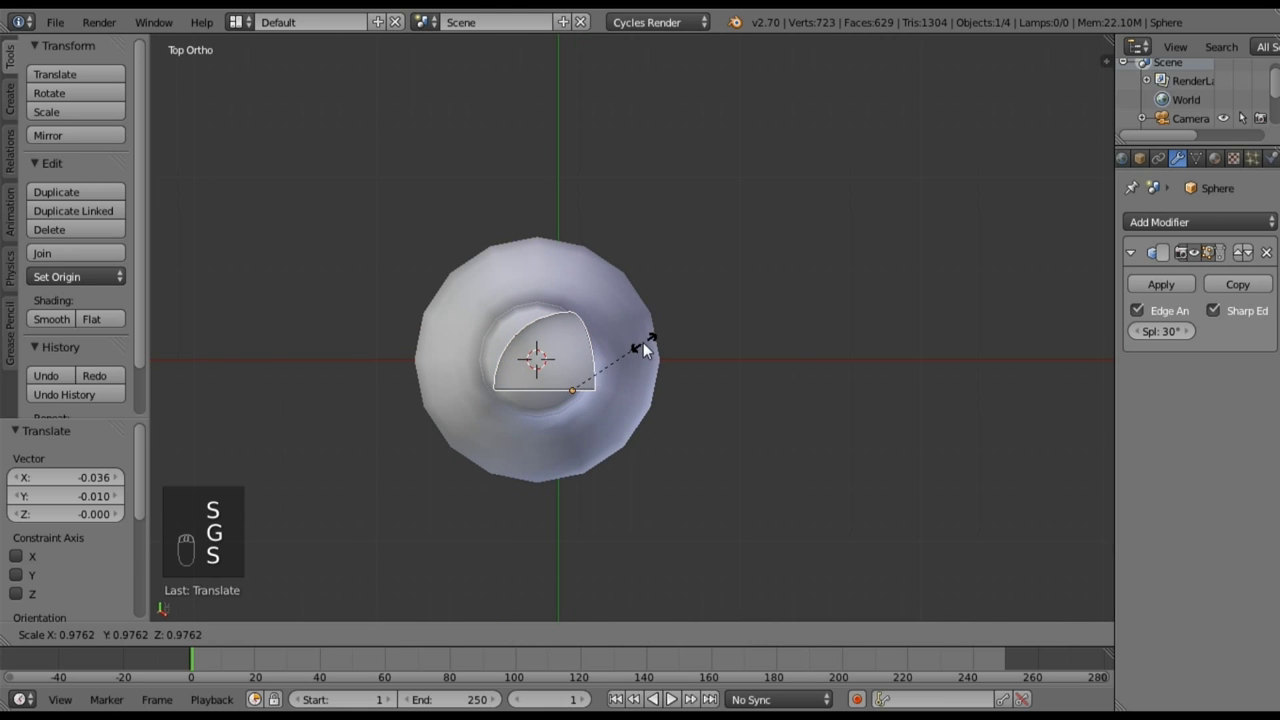
left_click(643, 342)
key("g")
left_click(640, 343)
key("s")
left_click(642, 349)
key("g")
left_click(630, 402)
- Lower the wedge into the bottle's mouth by about 0.064 along the global Z axis
middle_click_drag(630, 402, 574, 371)
key("g")
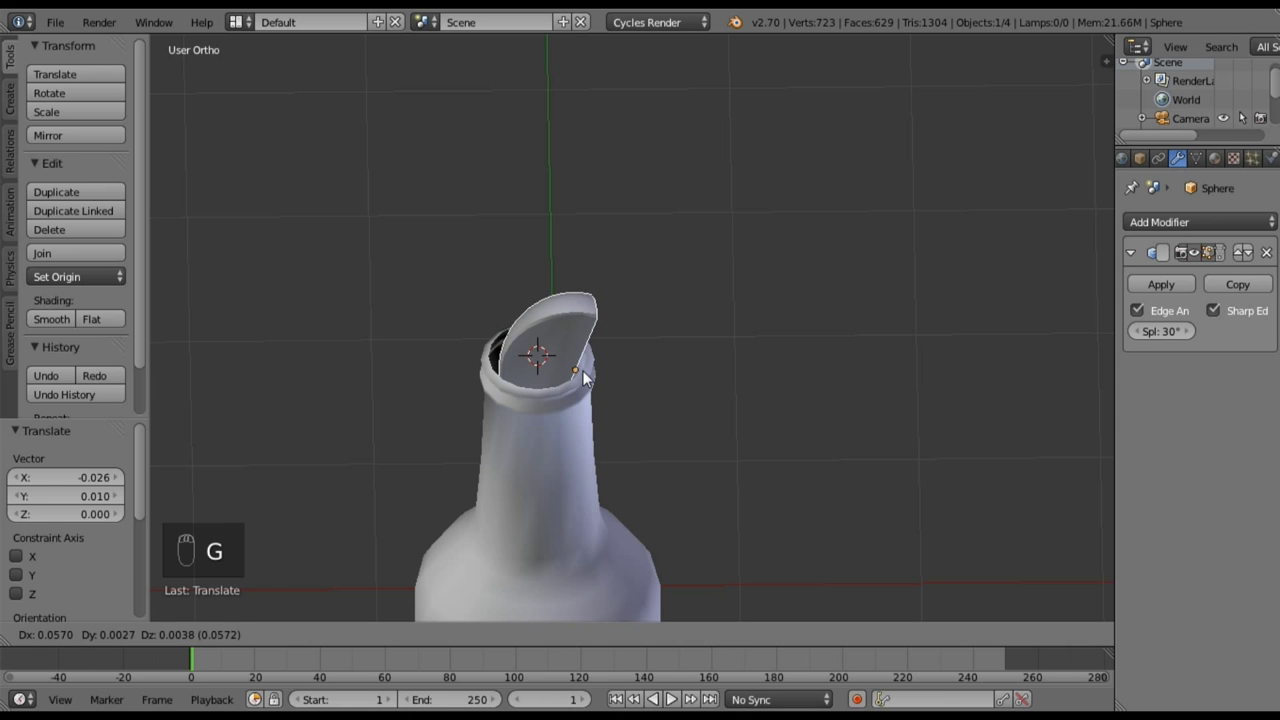
key("g")
middle_click(582, 372)
left_click(581, 379)
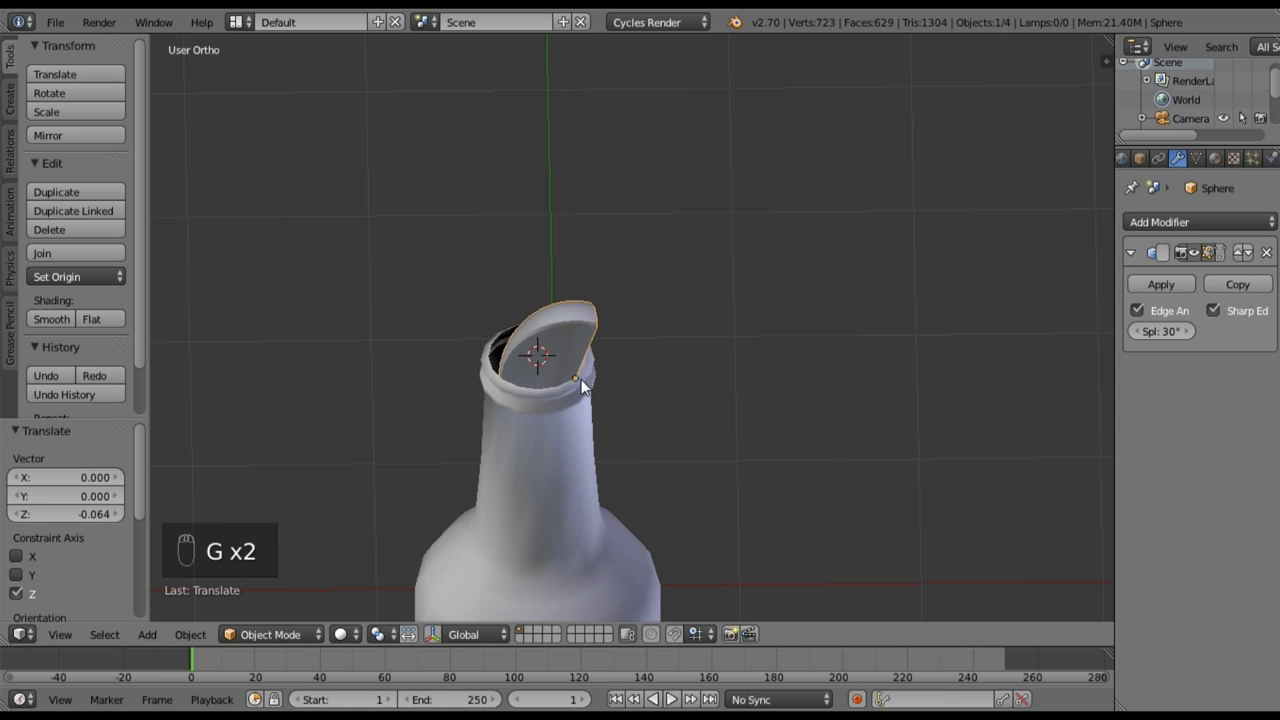
- Rotate the wedge about -8.7° in front view and move it about -0.016 on X and 0.031 on Z
middle_click_drag(546, 346, 654, 272)
key("KP_1")
key("r")
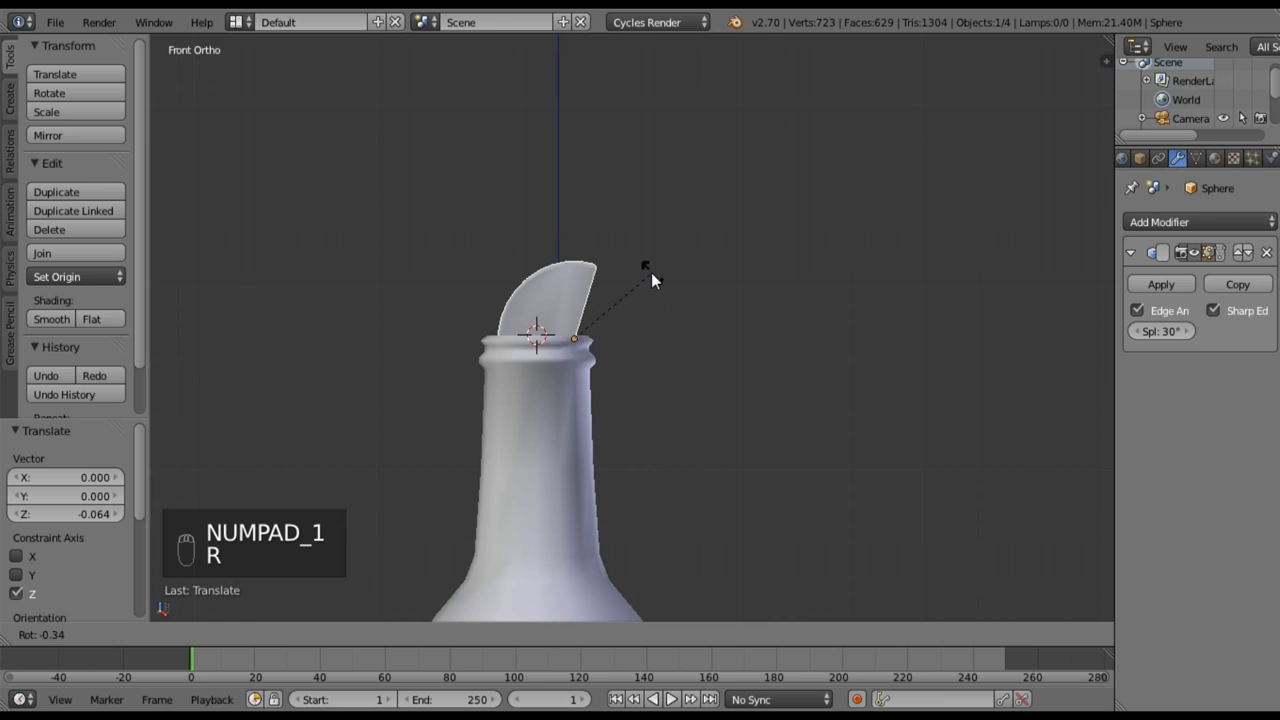
left_click(639, 265)
key("g")
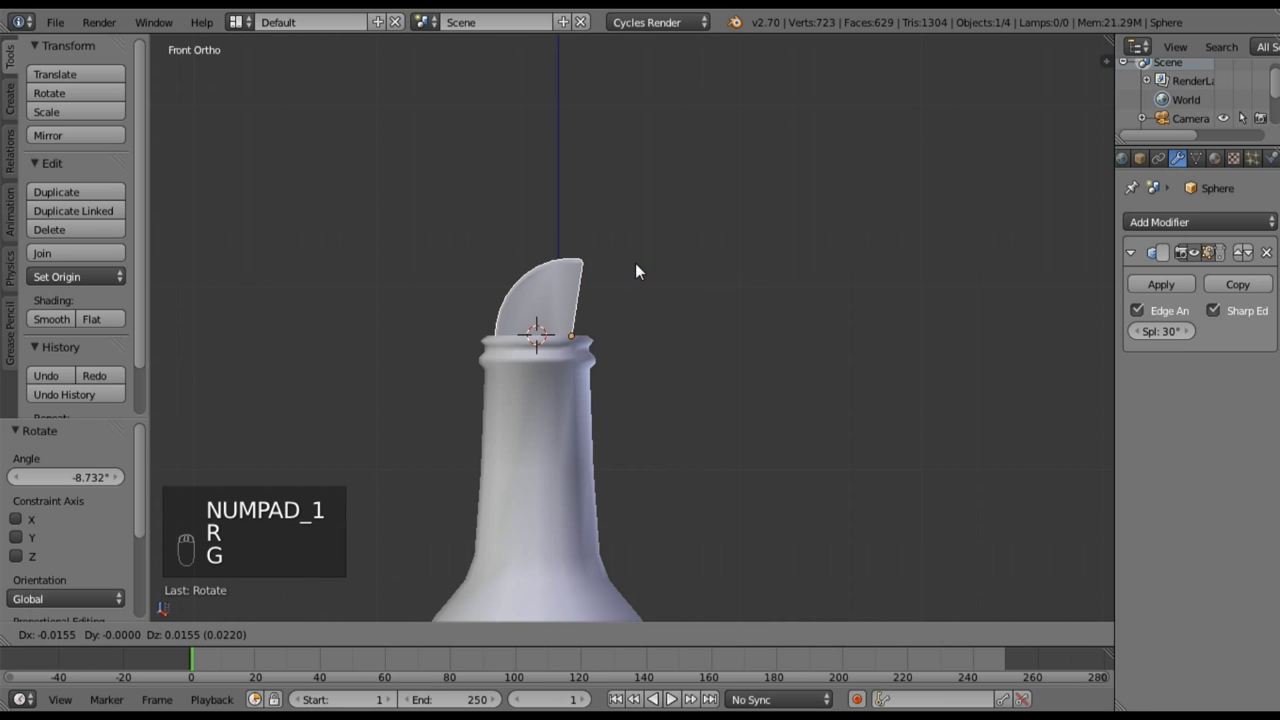
left_click(635, 261)
- Scale the wedge to about 0.895 and shift it to sit inside the bottle's rim
middle_click_drag(658, 272, 603, 355)
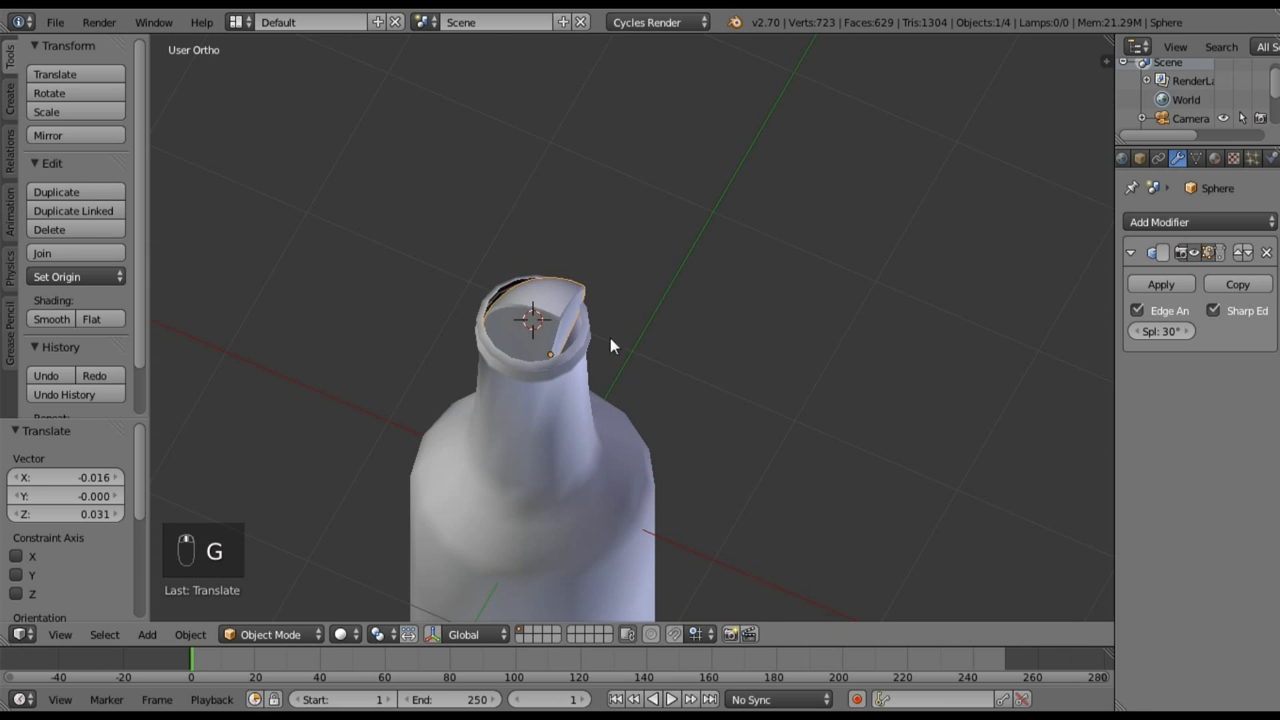
key("s")
left_click(617, 317)
key("g")
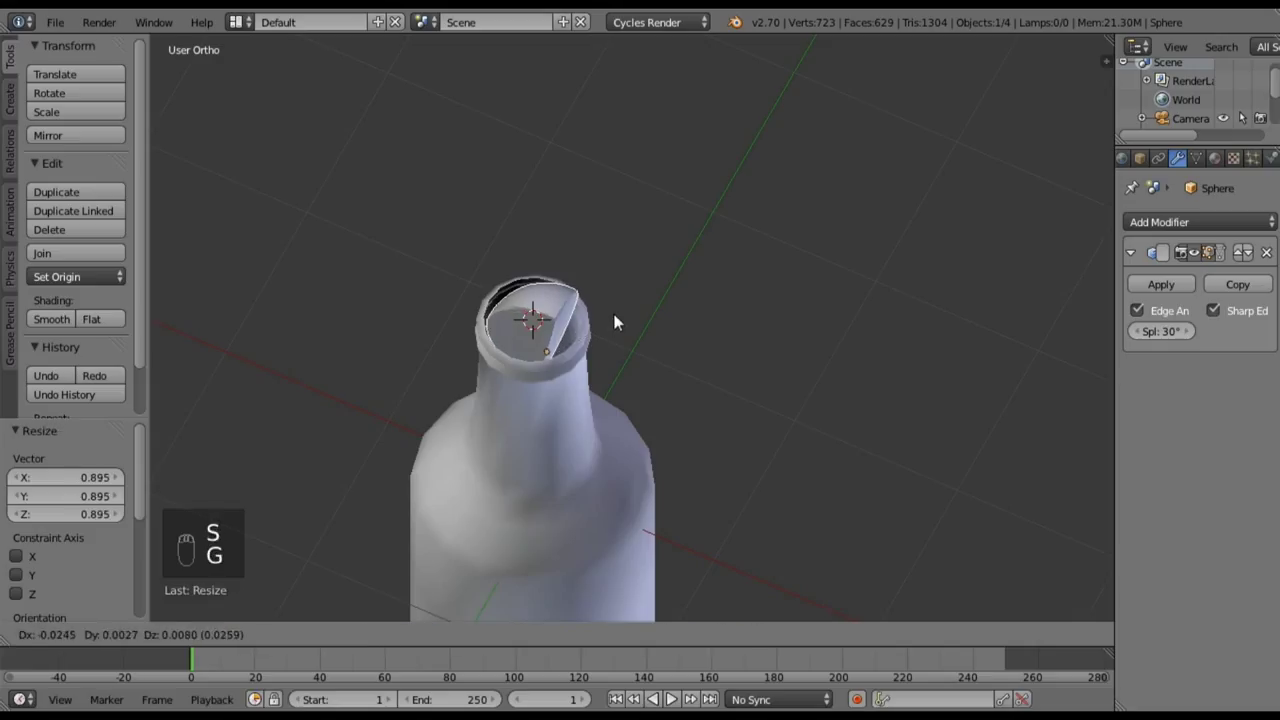
left_click(615, 321)
- Raise the wedge about 0.171 along global Z, and fine-tune its height by about -0.016
key("g")
key("z")
left_click(611, 313)
middle_click_drag(578, 381, 636, 285)
key("g")
key("z")
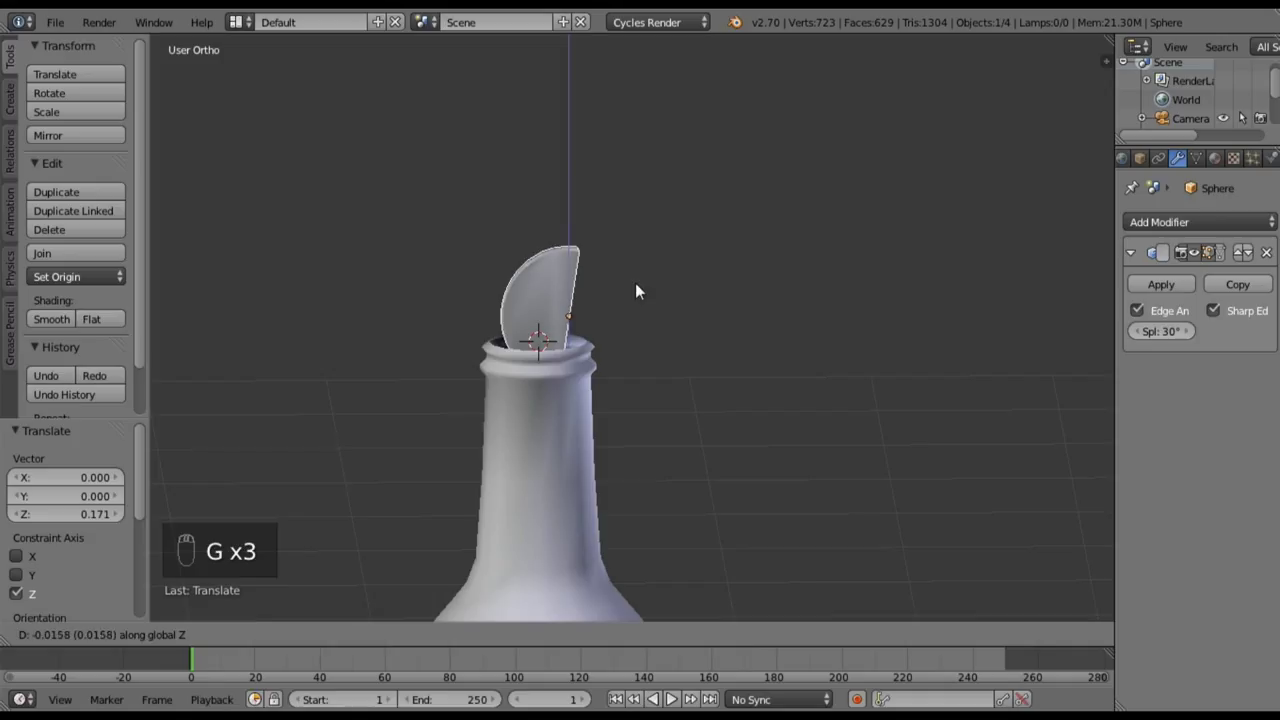
left_click(640, 283)
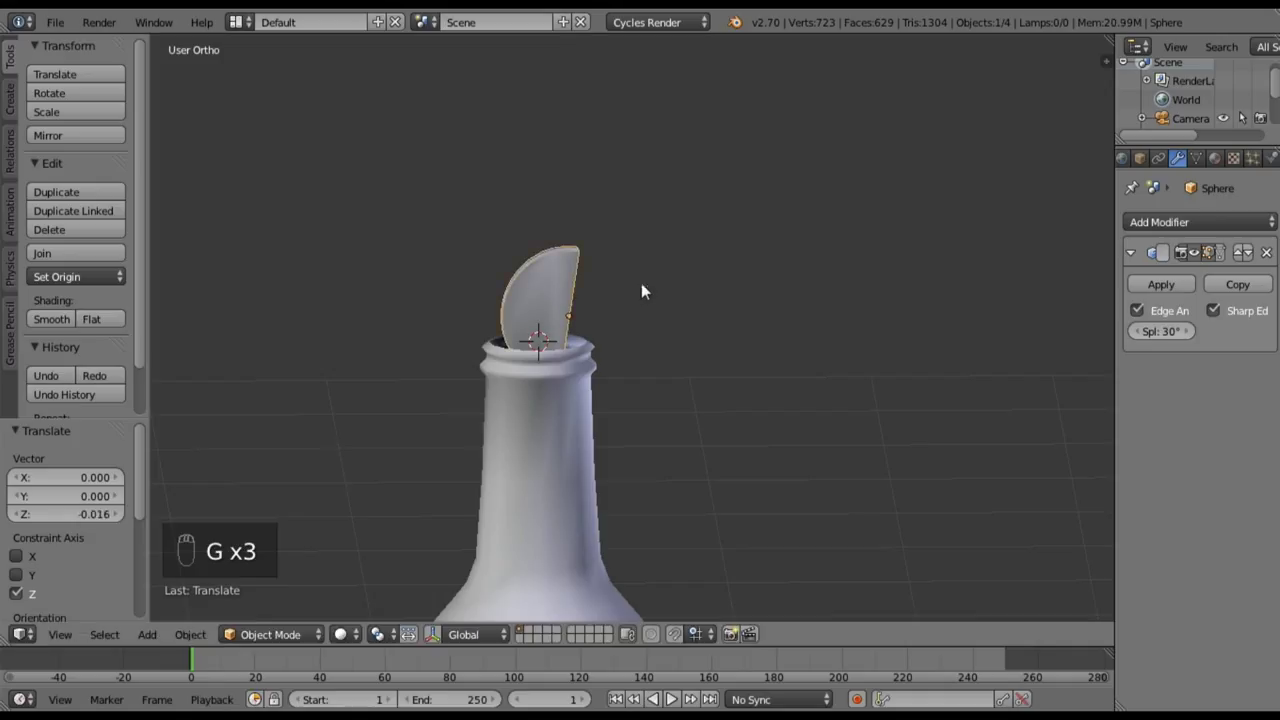
- Reselect the wedge after checking the bottle and stretch it to about 1.33 along the global Z axis
right_click(530, 392)
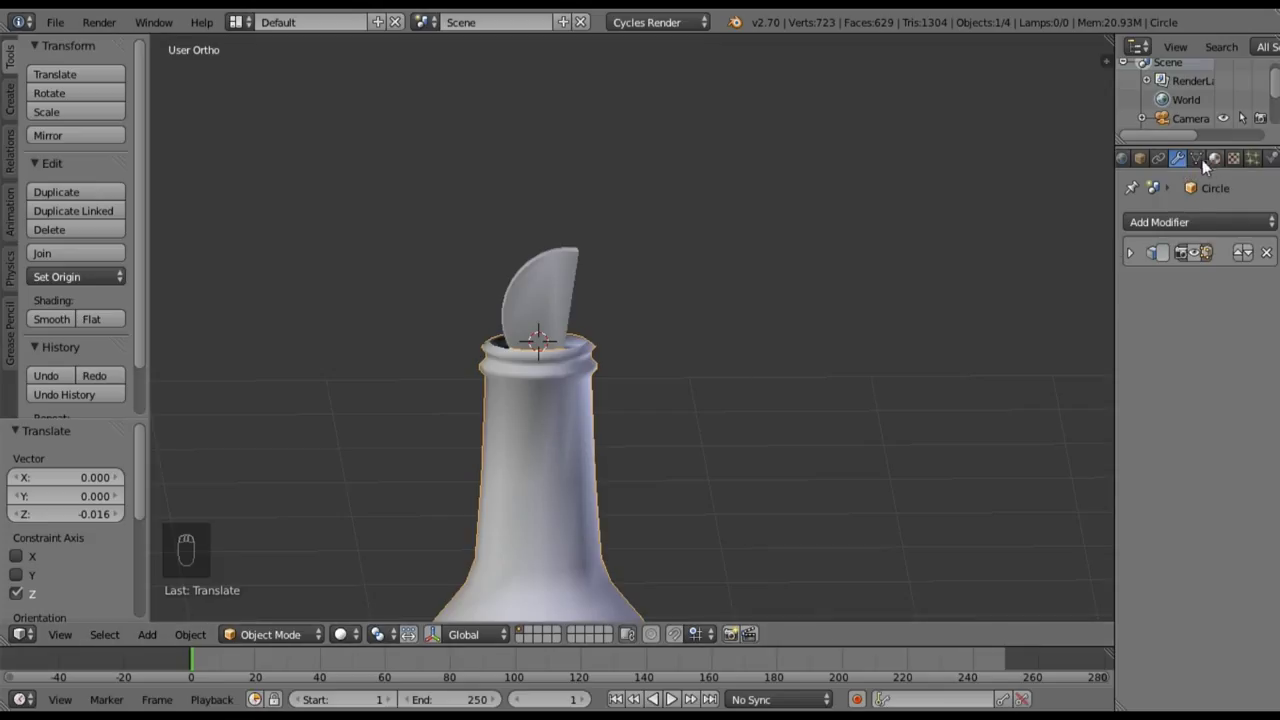
right_click(534, 315)
mouse_move(584, 418)
middle_mouse_down()
mouse_move(543, 531)
mouse_move(576, 432)
middle_mouse_up()
scroll(576, 432, "down", 1)
key("s")
key("z")
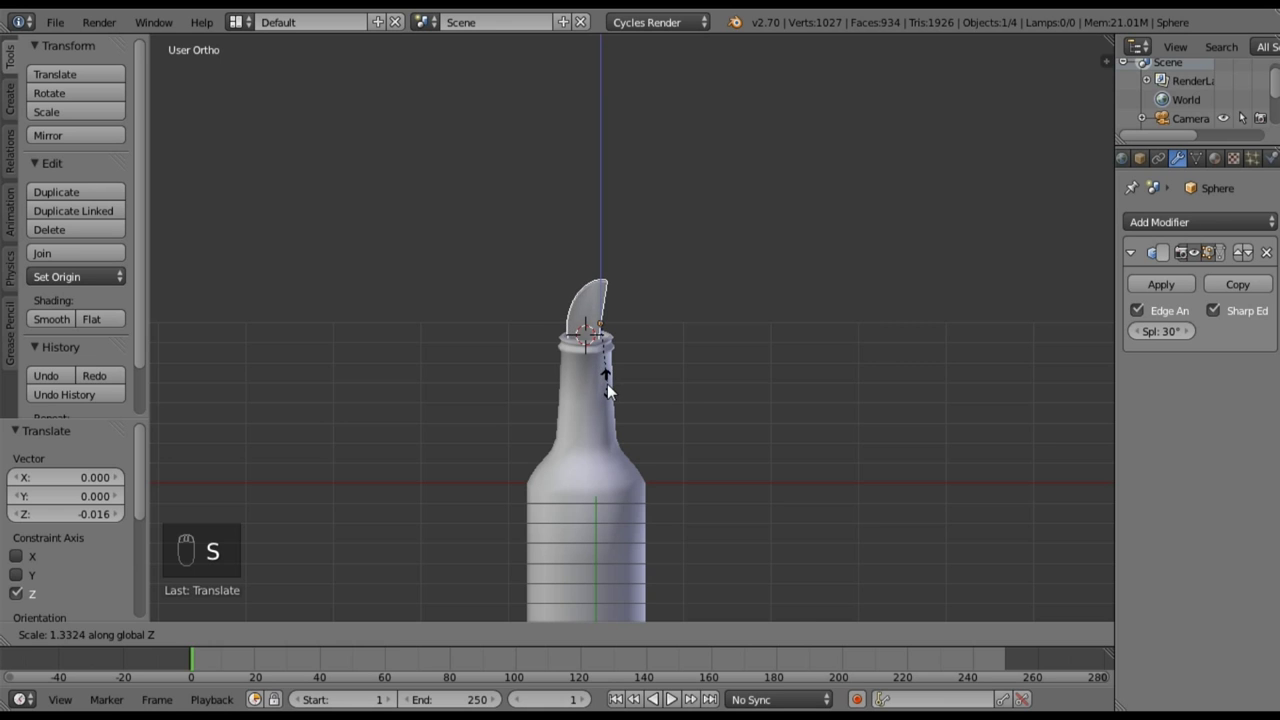
left_click(607, 390)
- Enlarge the stretched wedge to about 1.055 and move it slightly lower into the bottle's mouth
scroll(586, 336, "up", 4)
mouse_move(586, 334)
middle_mouse_down()
mouse_move(571, 382)
mouse_move(480, 436)
mouse_move(487, 465)
mouse_move(639, 464)
mouse_move(571, 386)
mouse_move(579, 341)
middle_mouse_up()
key("s")
left_click(571, 356)
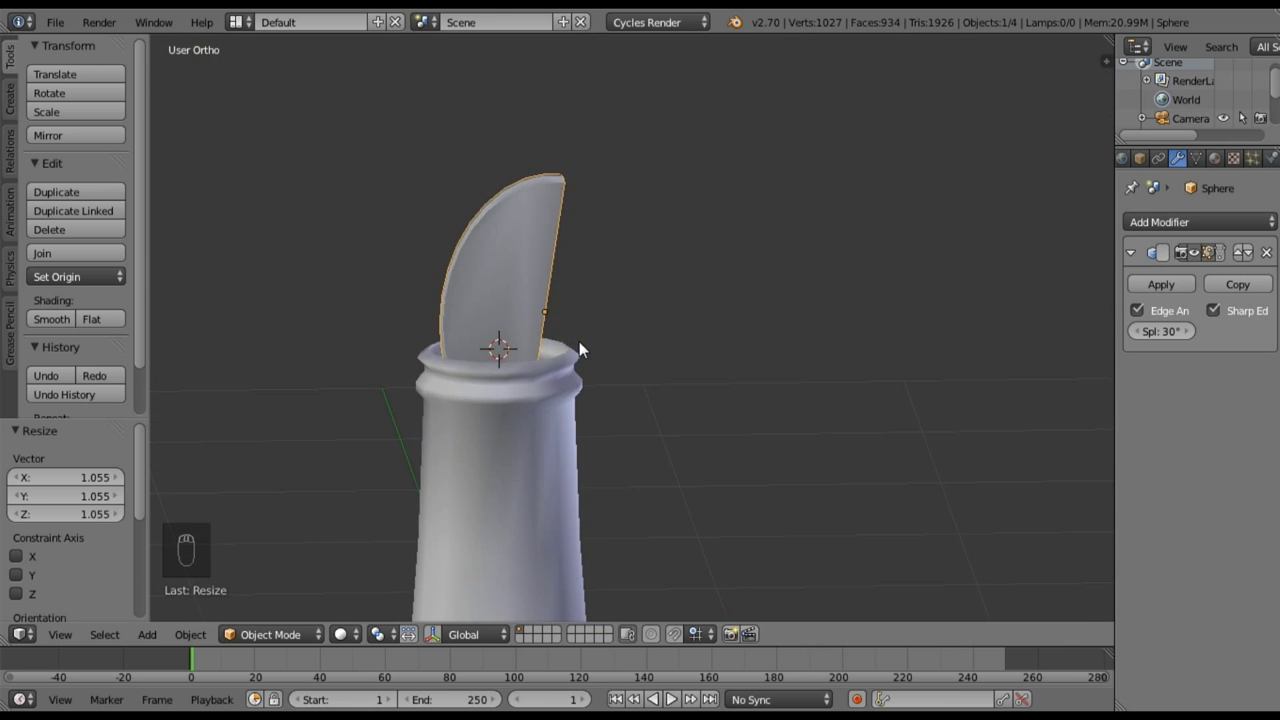
key("g")
left_click(584, 367)
- Scale the wedge to about 1.064 and move it about 0.025 on X and -0.002 on Y
key("s")
left_click(588, 367)
key("g")
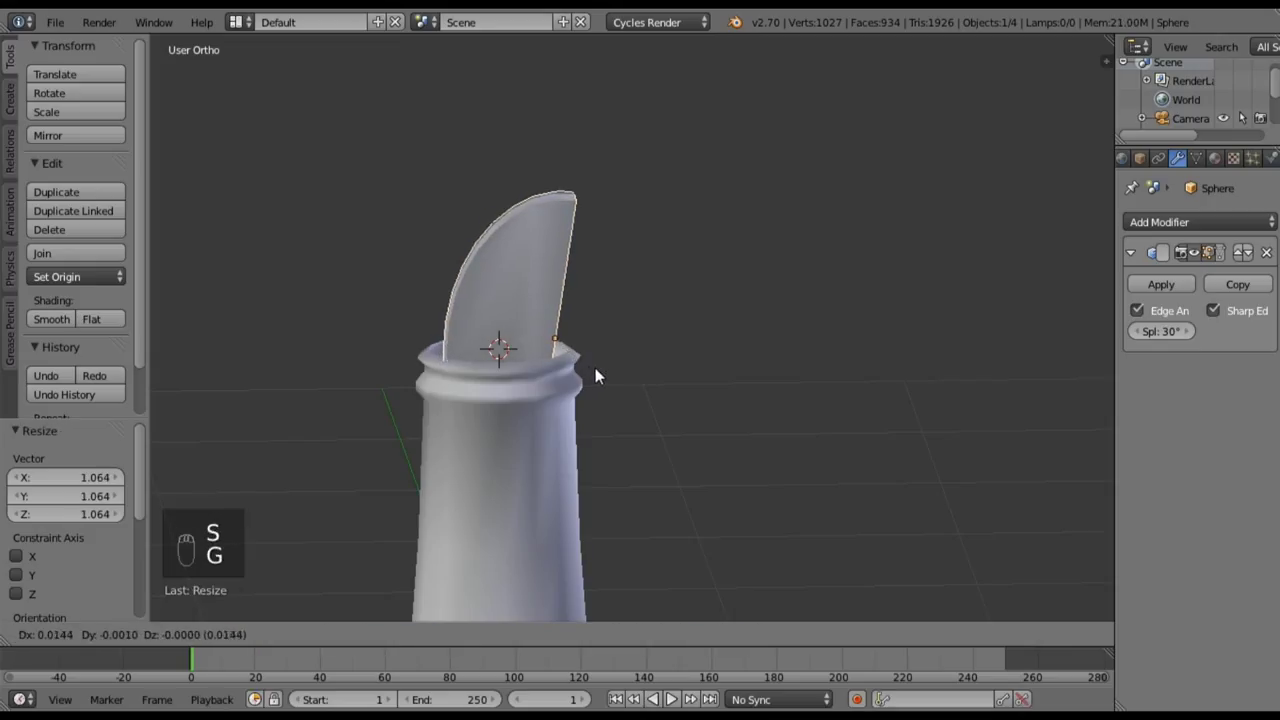
left_click(586, 364)
- Scale the wedge to about 0.909 and move it about -0.007 on X, -0.002 on Y and 0.003 on Z
middle_click_drag(587, 370, 502, 447)
key("s")
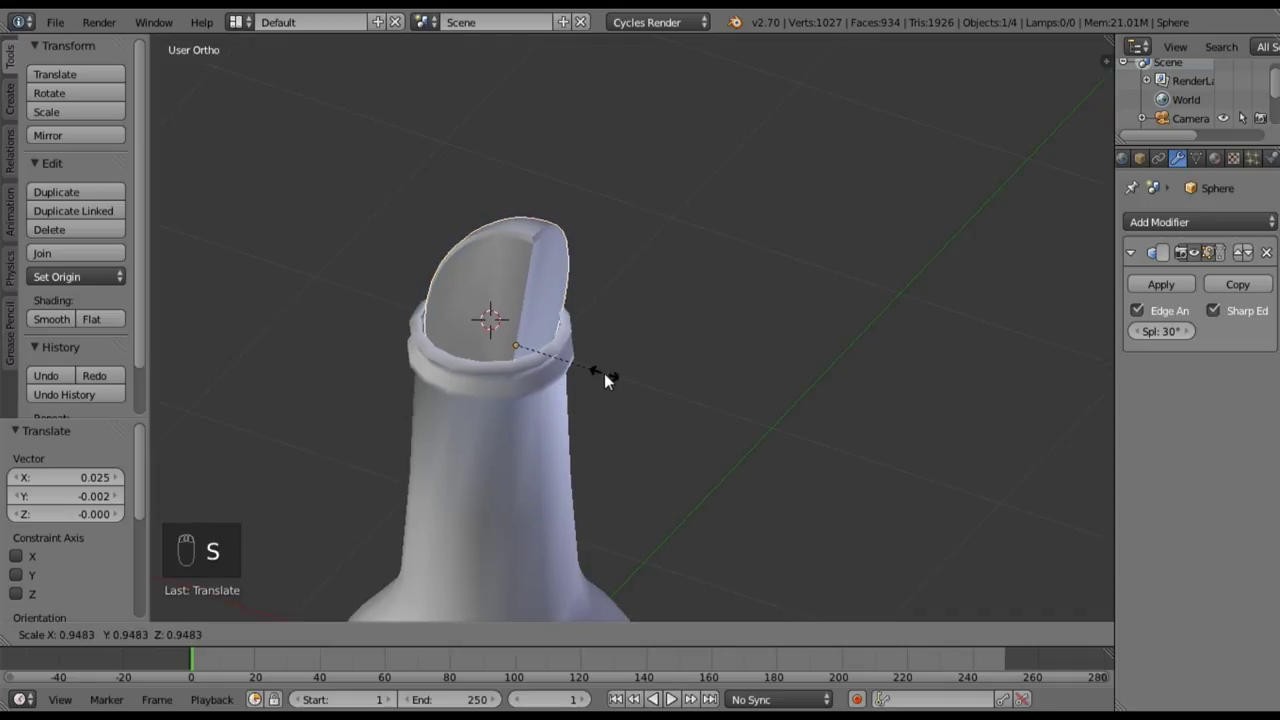
left_click(600, 372)
key("g")
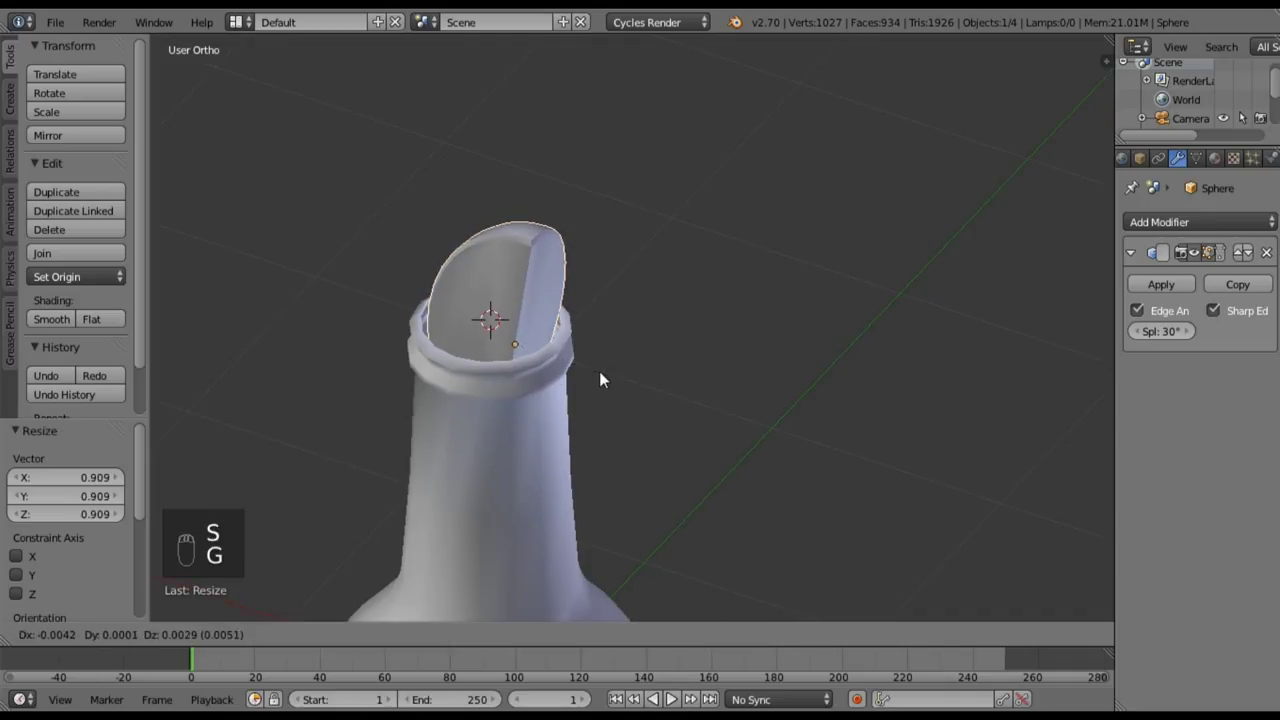
left_click(598, 371)
- Examine how the wedge sits in the bottle's mouth from the front, in wireframe, and from several angles
middle_click_drag(566, 408, 639, 330)
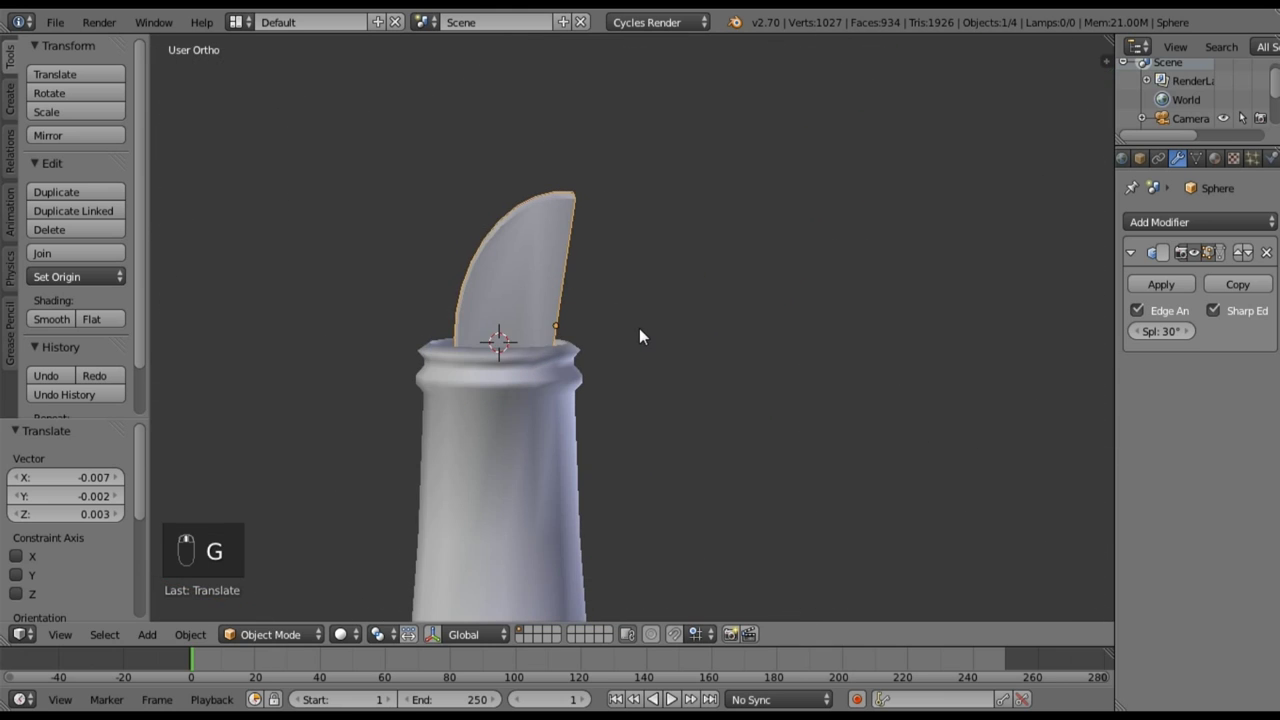
key("KP_1")
scroll(602, 349, "down", 6)
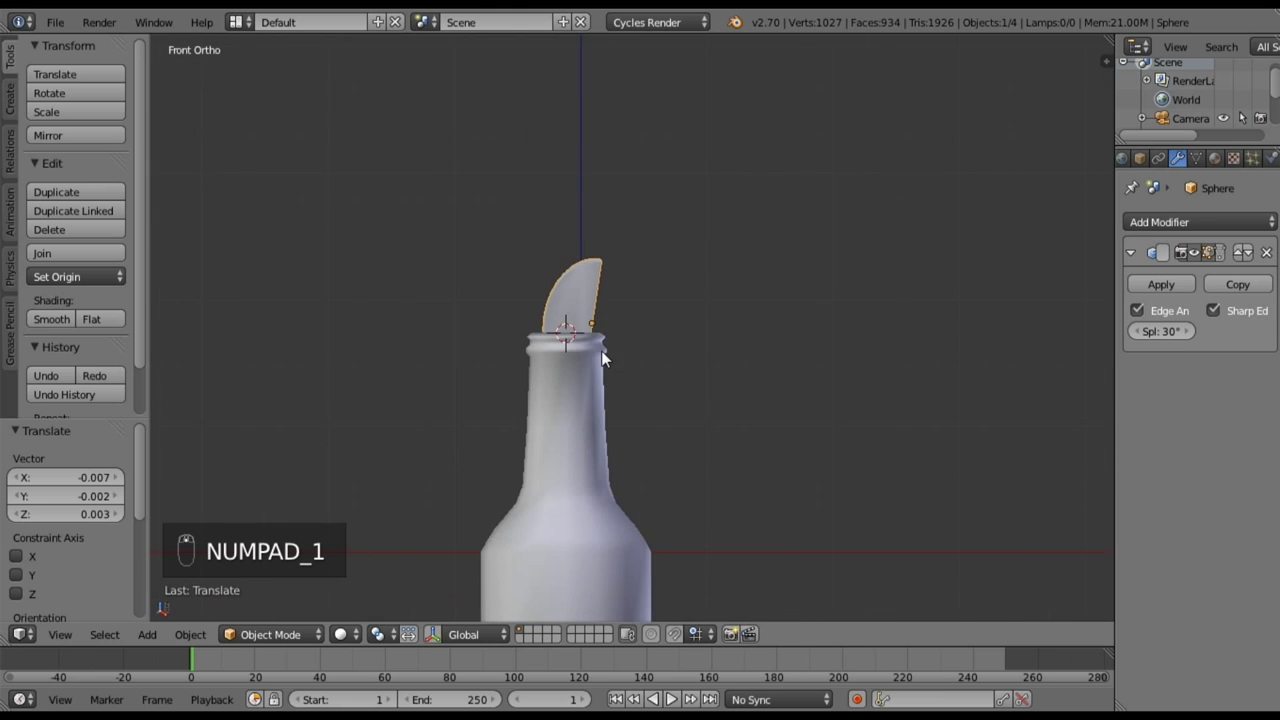
key("z")
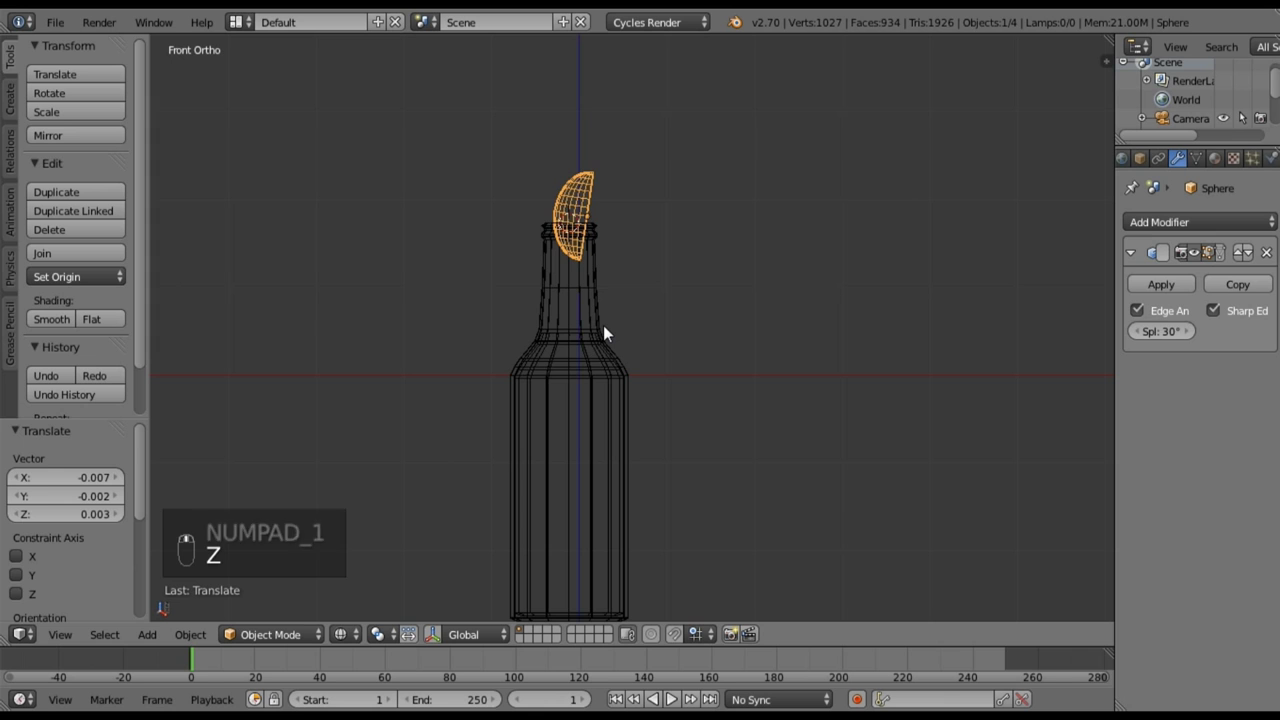
key("z")
scroll(594, 289, "up", 4)
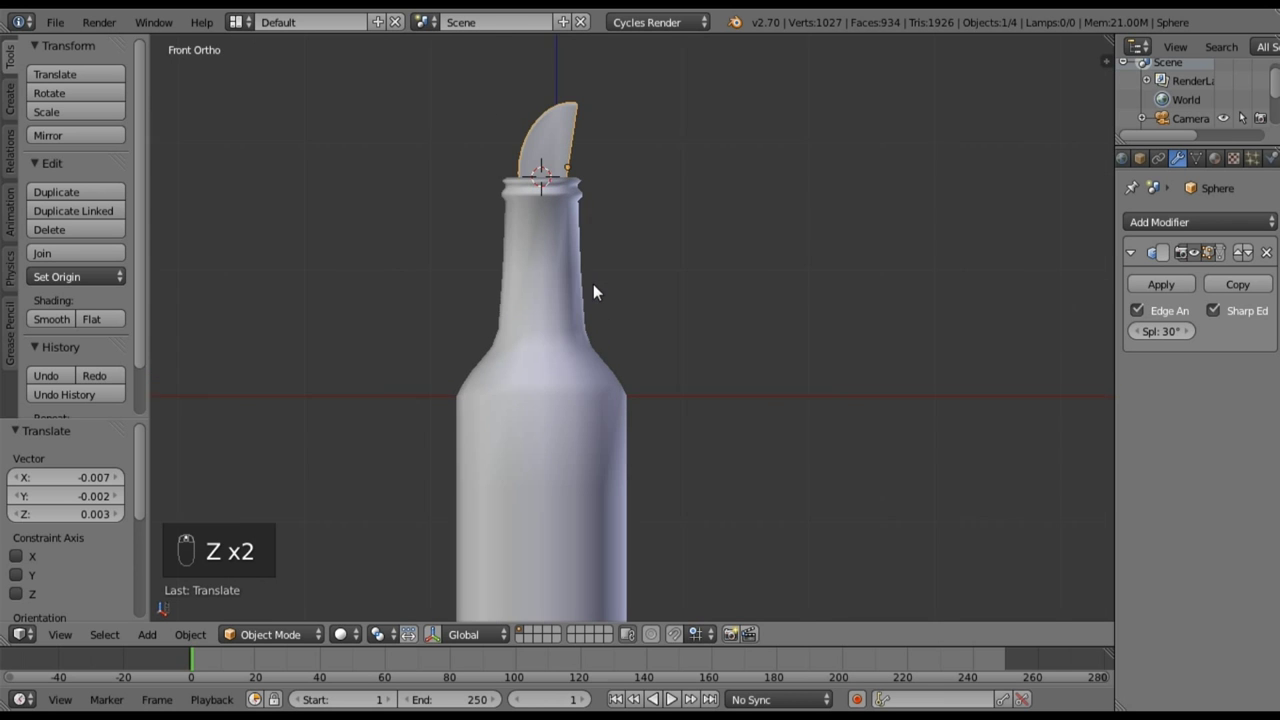
mouse_move(552, 229)
middle_mouse_down()
mouse_move(615, 326)
mouse_move(743, 358)
mouse_move(861, 360)
middle_mouse_up()
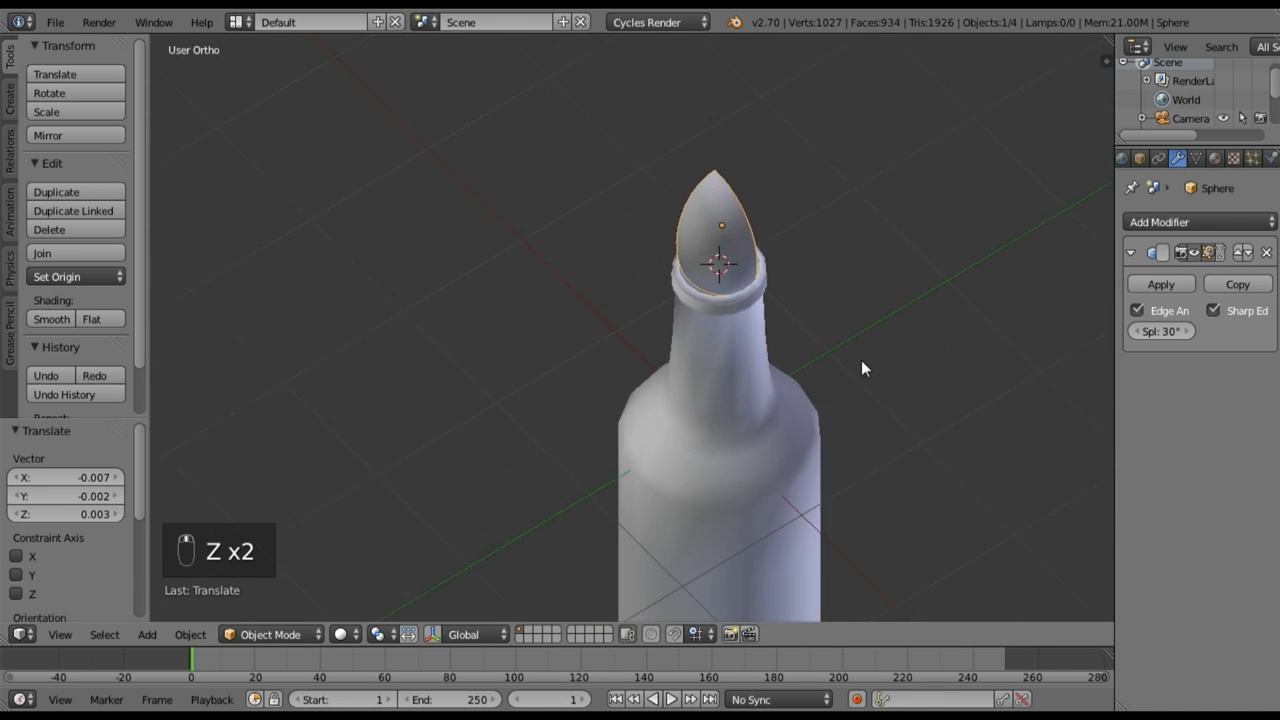
middle_click_drag(765, 373, 575, 260)
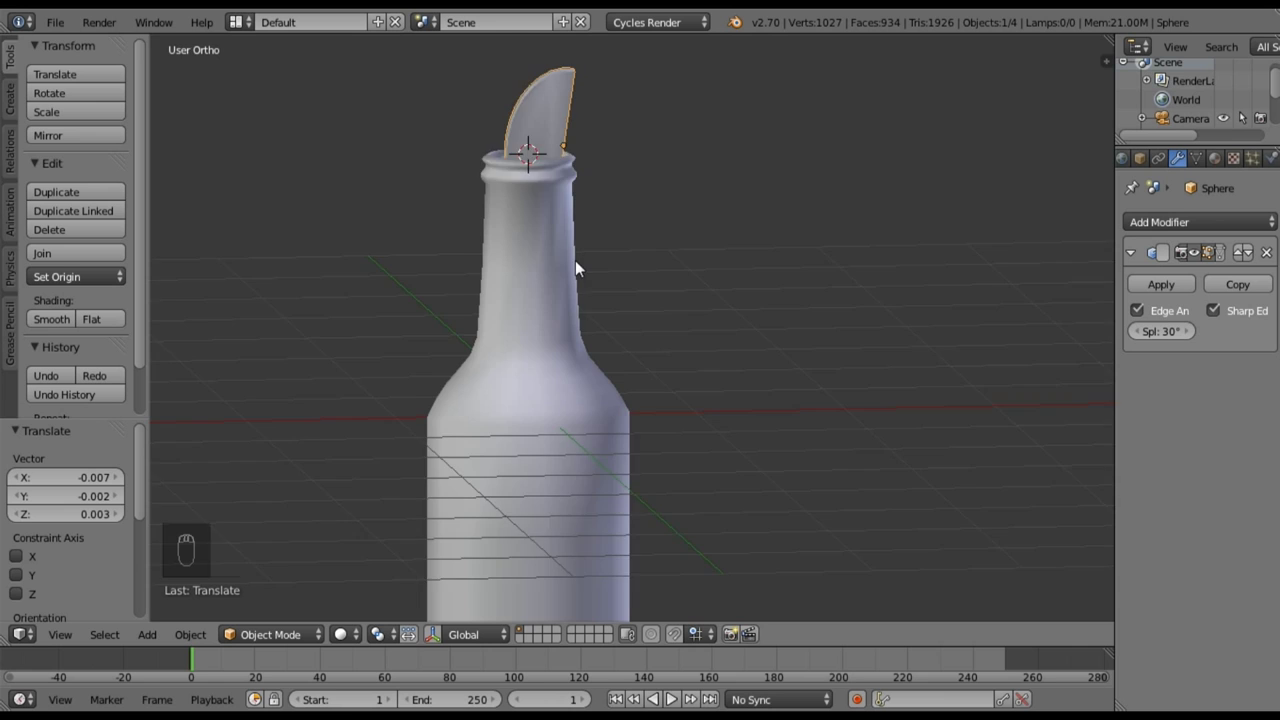
- Enter Edit Mode on the wedge, clear its mesh selection, and isolate it in local view from the front
key("KP_1")
middle_click_drag(579, 170, 599, 339, "shift")
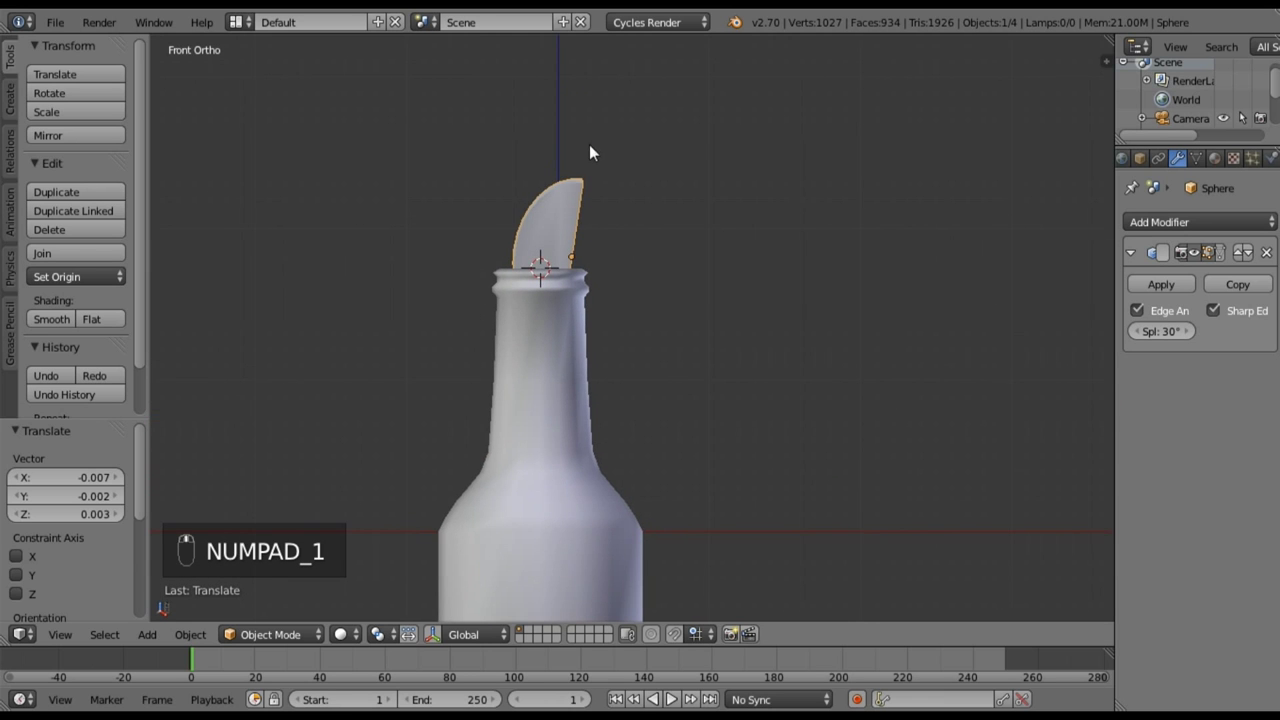
middle_click_drag(589, 152, 588, 231, "shift")
key("Tab")
scroll(588, 231, "up", 5)
middle_click_drag(506, 168, 680, 226, "shift")
key("a")
key("a")
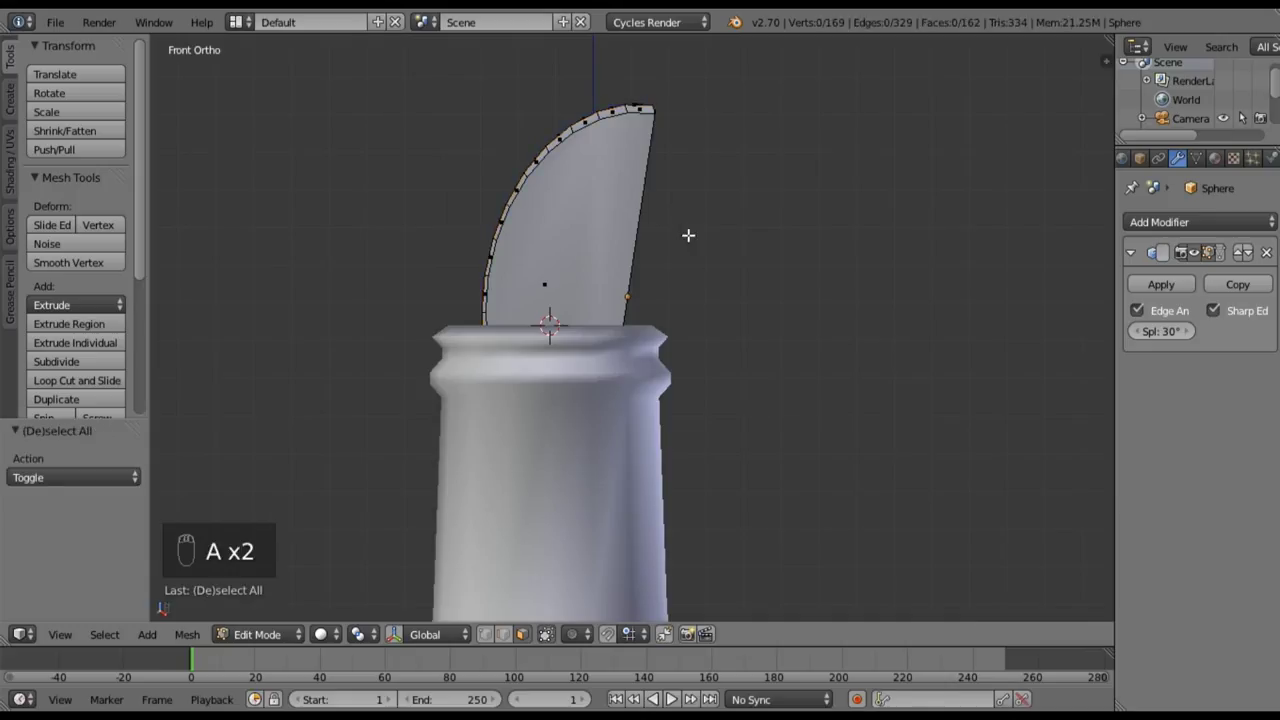
key("KP_Divide")
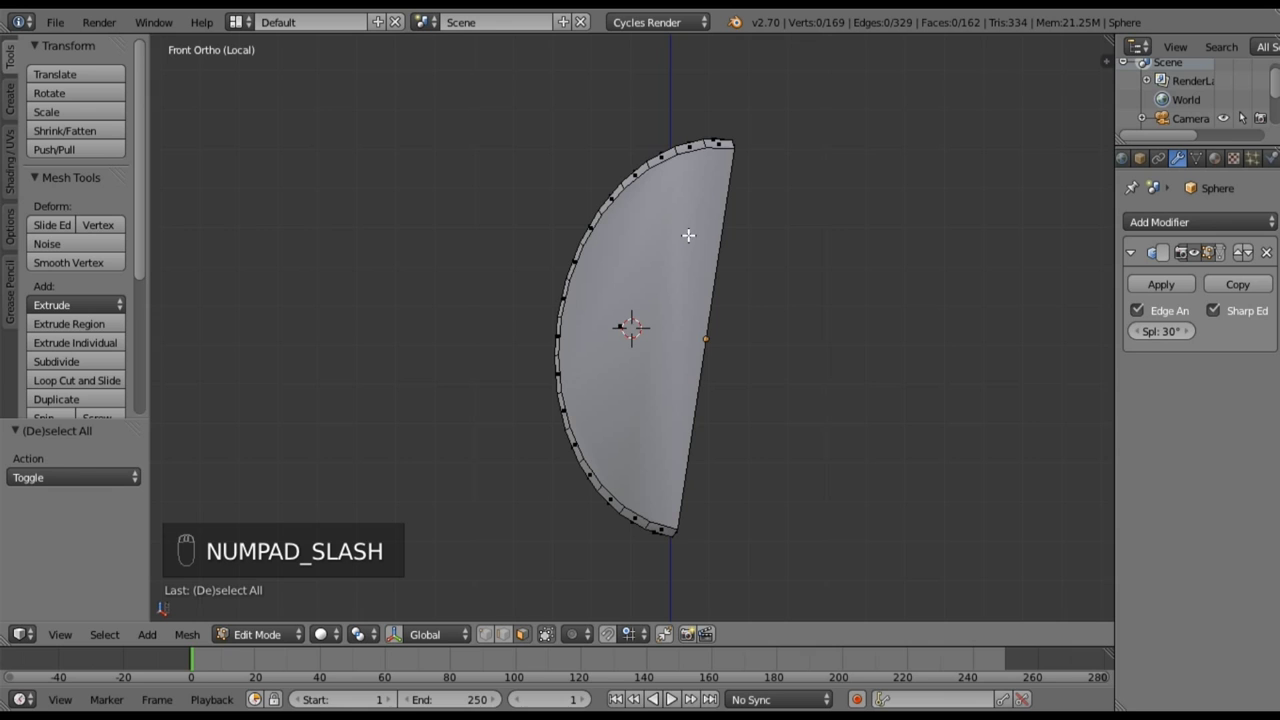
- Select both flat cut faces of the wedge and return to the front view
middle_click_drag(703, 284, 598, 255, "shift")
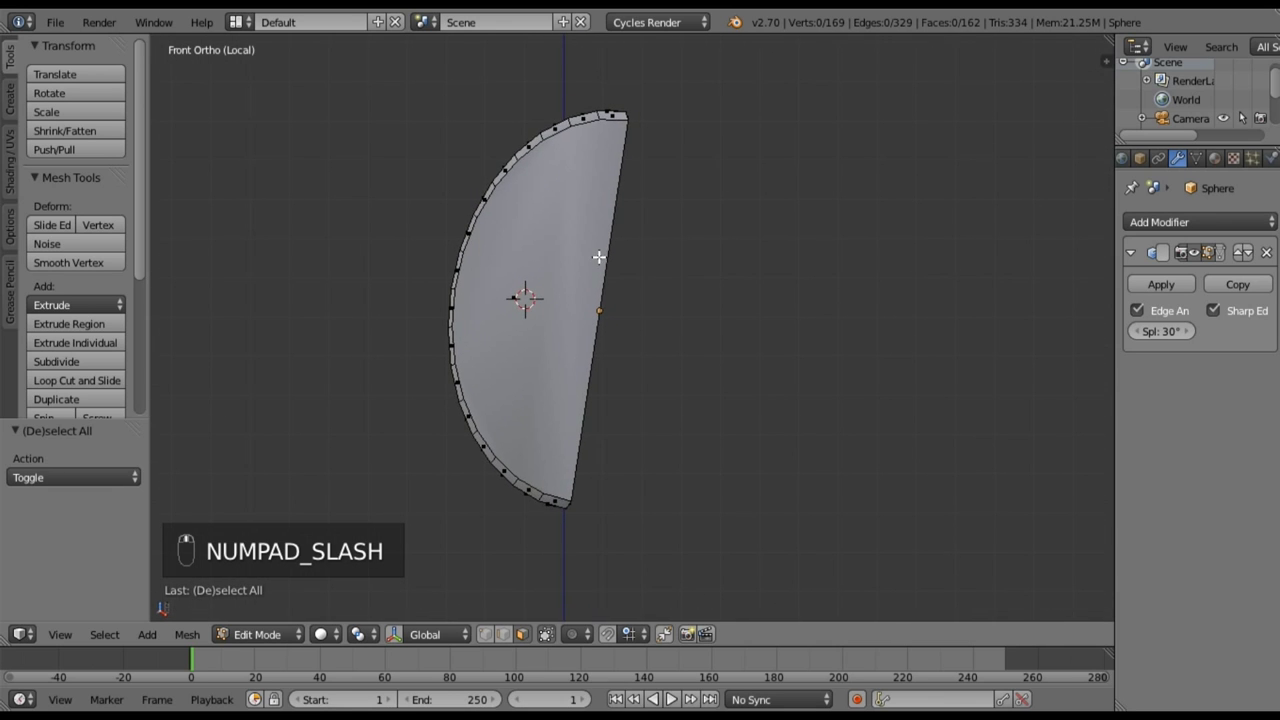
right_click(586, 286)
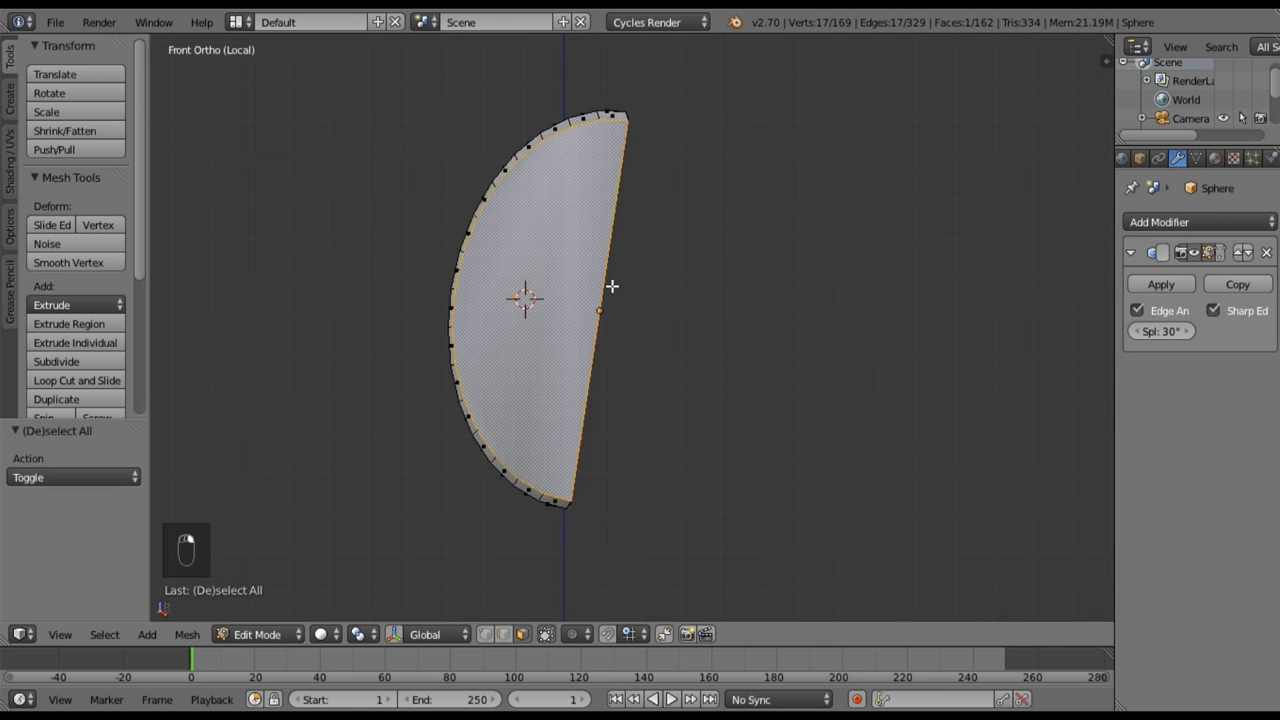
middle_click_drag(637, 289, 620, 266)
right_click(621, 265, "shift")
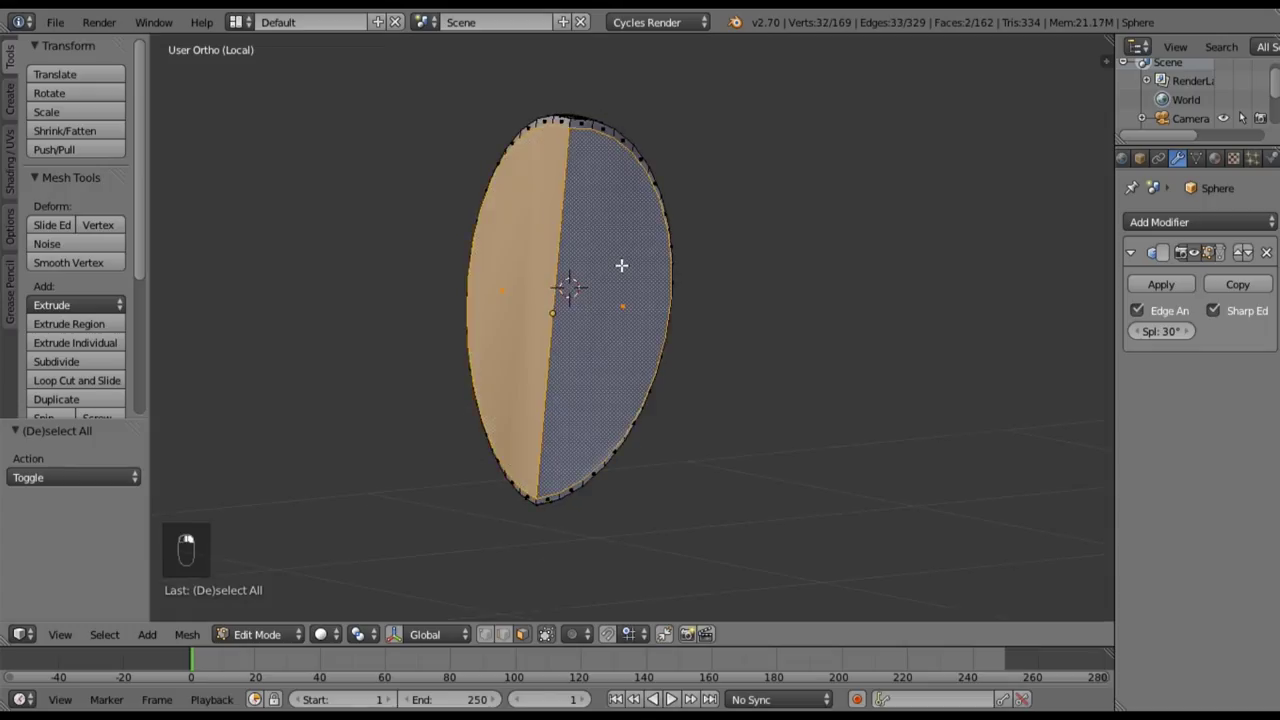
key("KP_1")
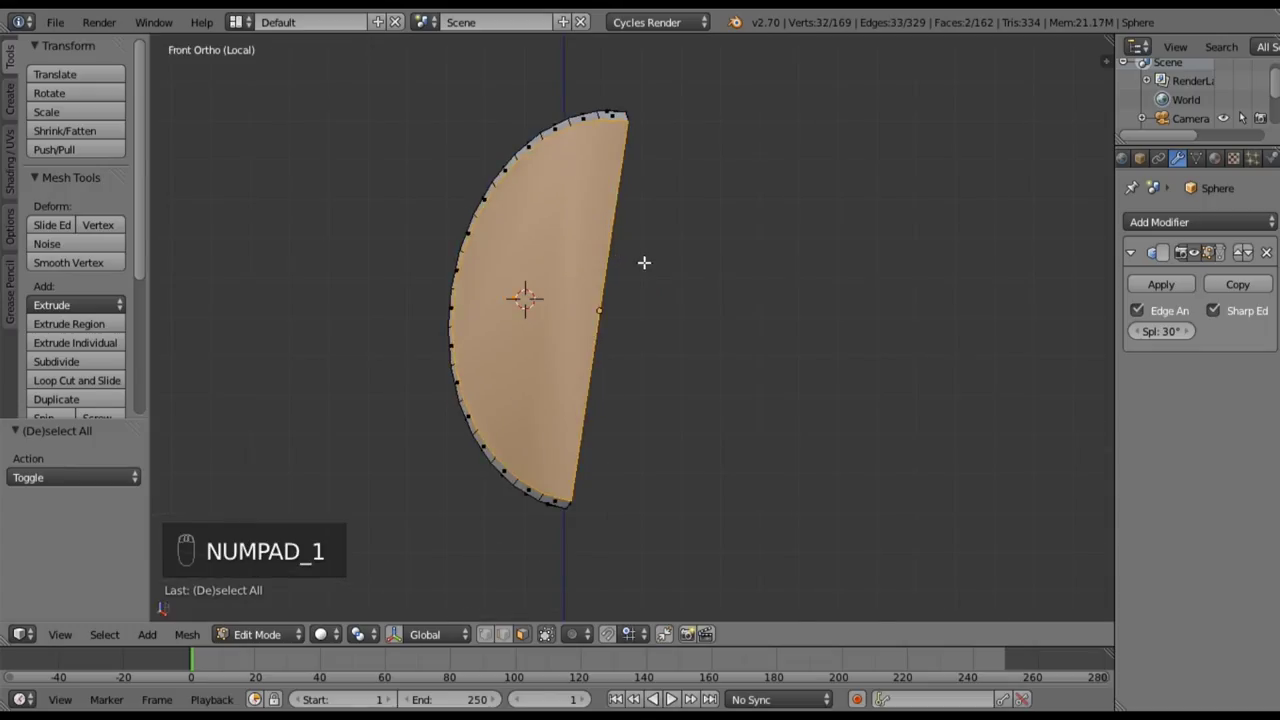
- Return to Object Mode and apply the wedge's scale
key("Tab")
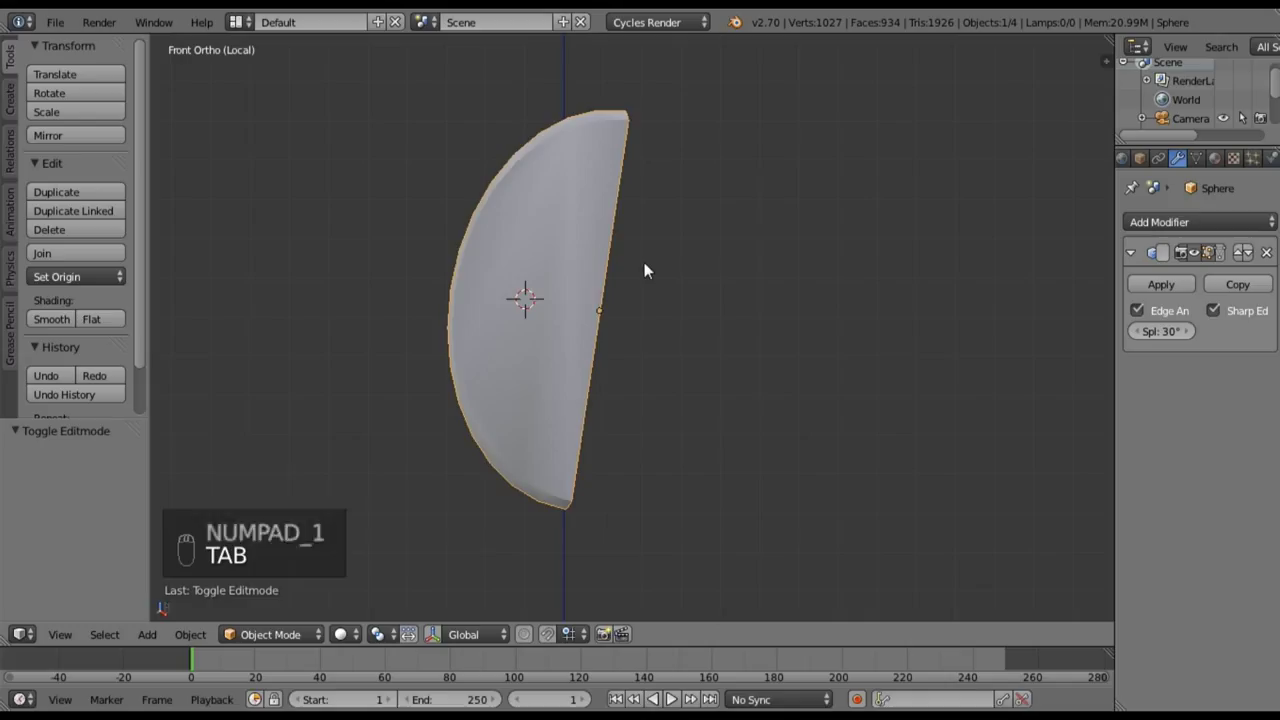
key("ctrl+a")
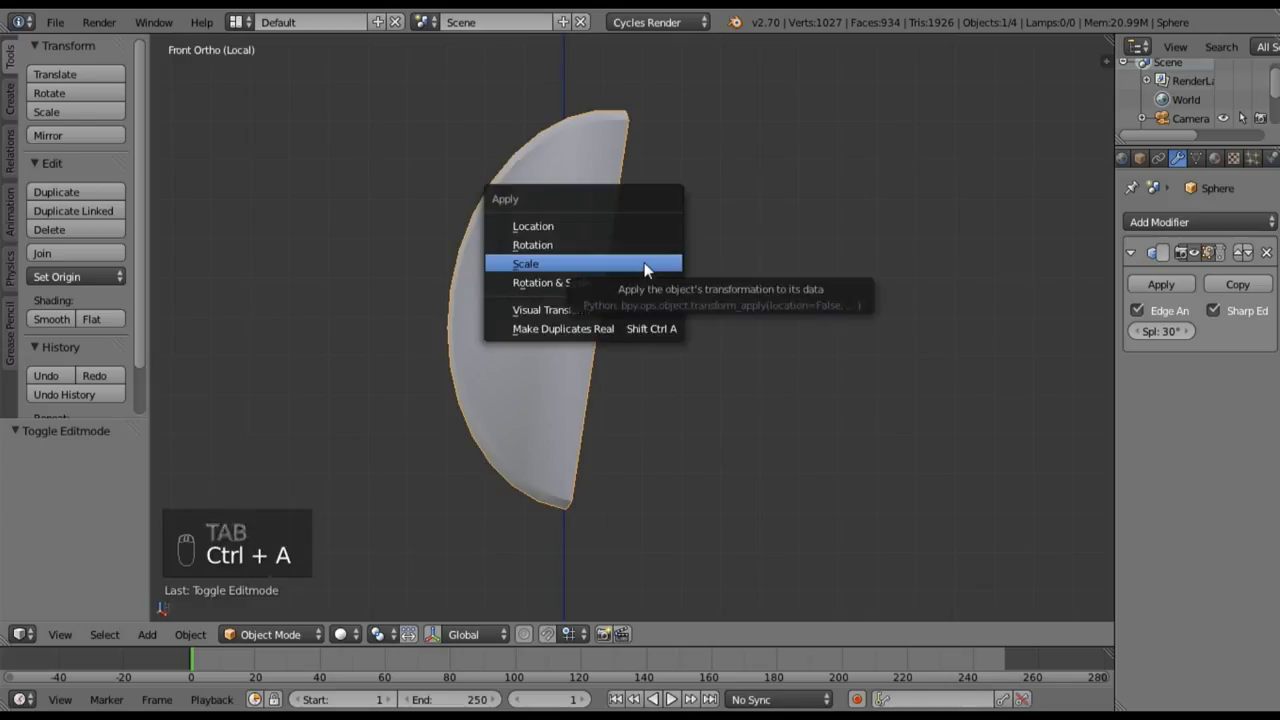
left_click(644, 262)
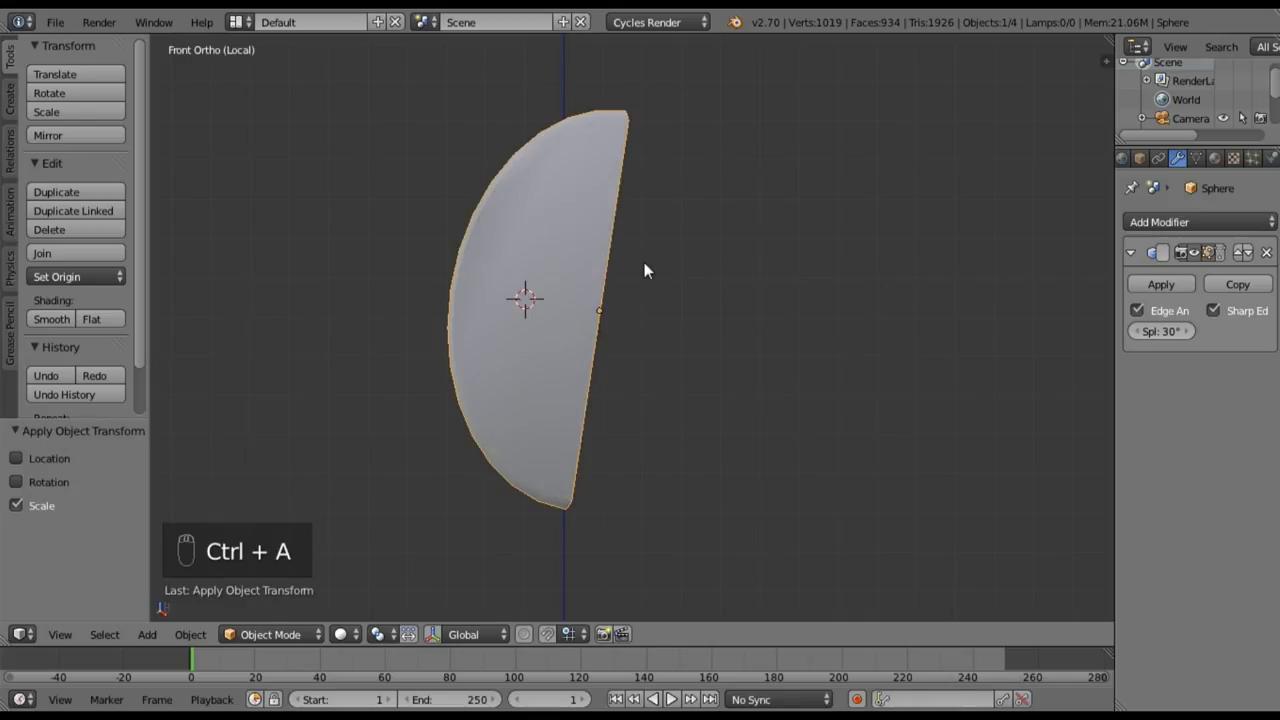
- Unwrap the two selected flat faces in Edit Mode with Project From View, using the front view
key("Tab")
key("u")
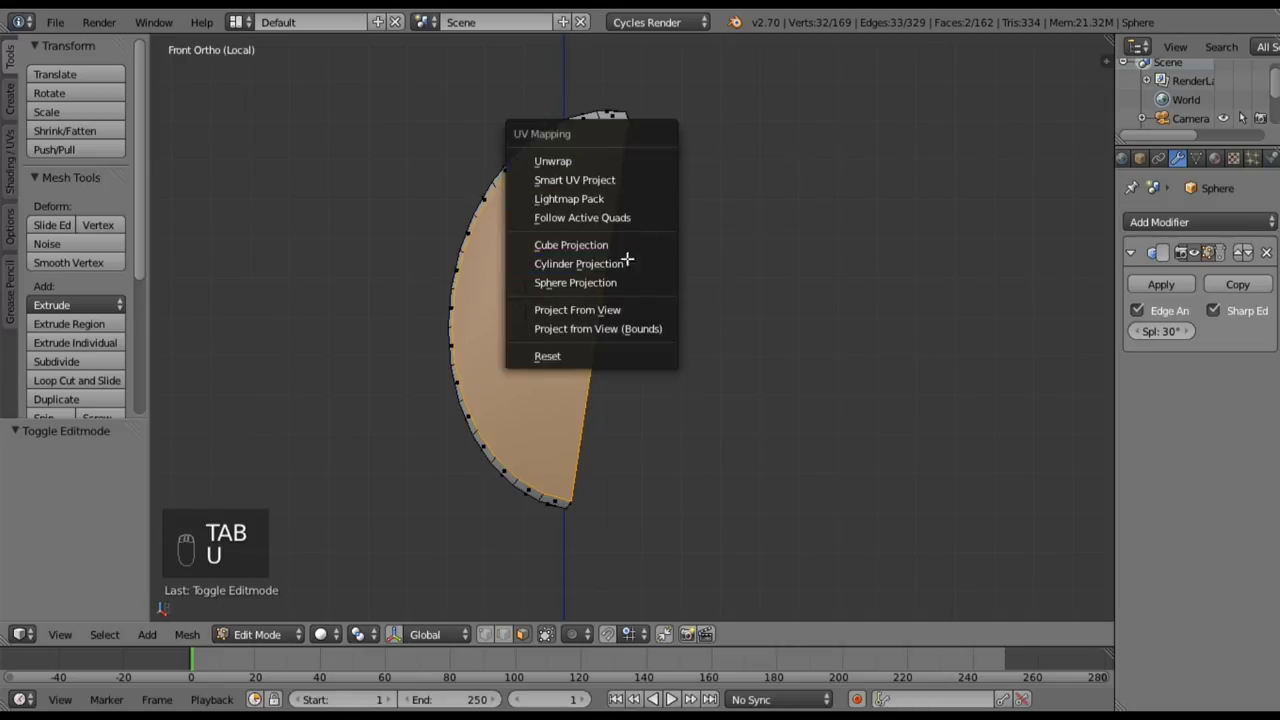
left_click(630, 310)
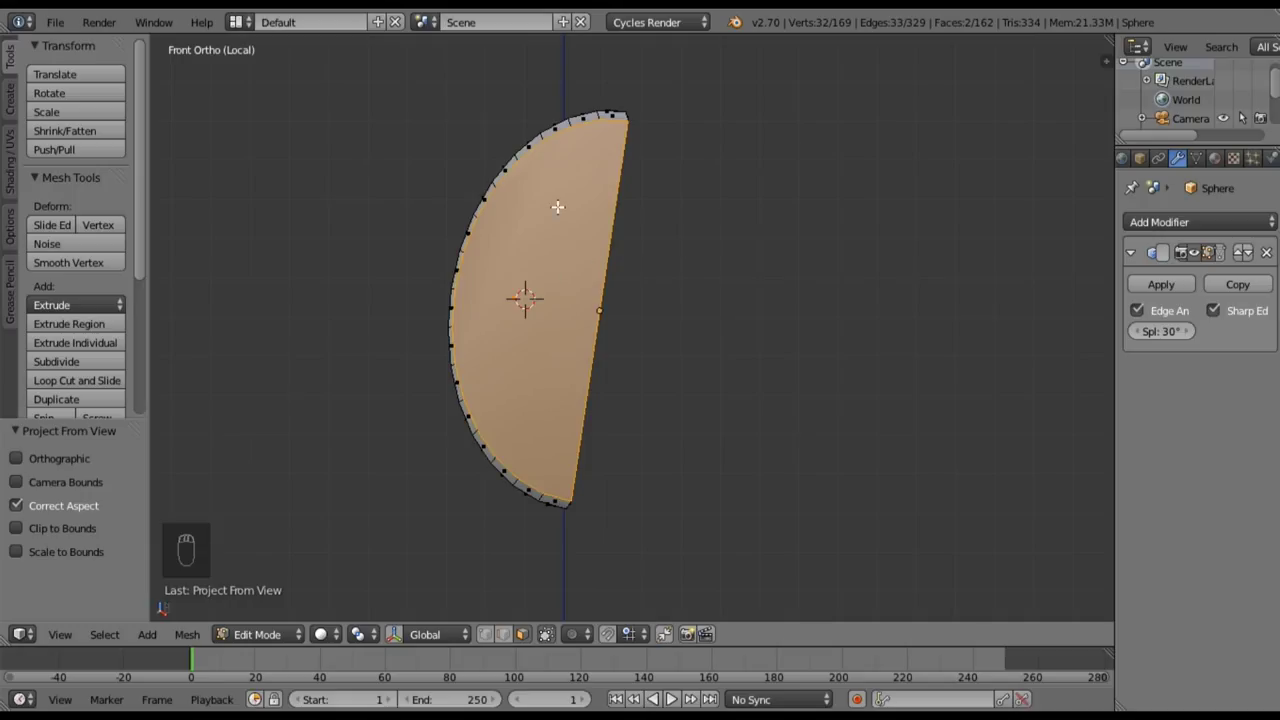
- Select the wedge's whole mesh and exclude the two flat cut faces from the selection
key("a")
key("a")
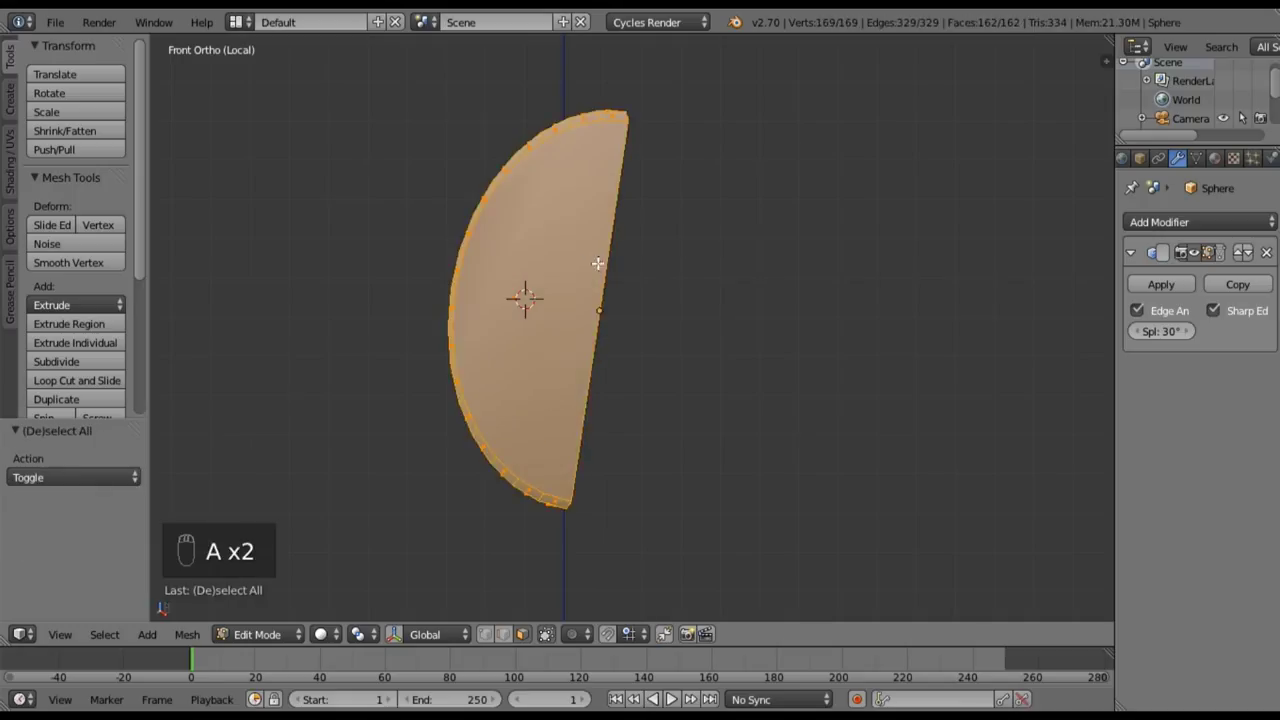
right_click(596, 267, "shift")
middle_click_drag(571, 301, 700, 294)
right_click(592, 225, "shift")
scroll(590, 215, "up", 2)
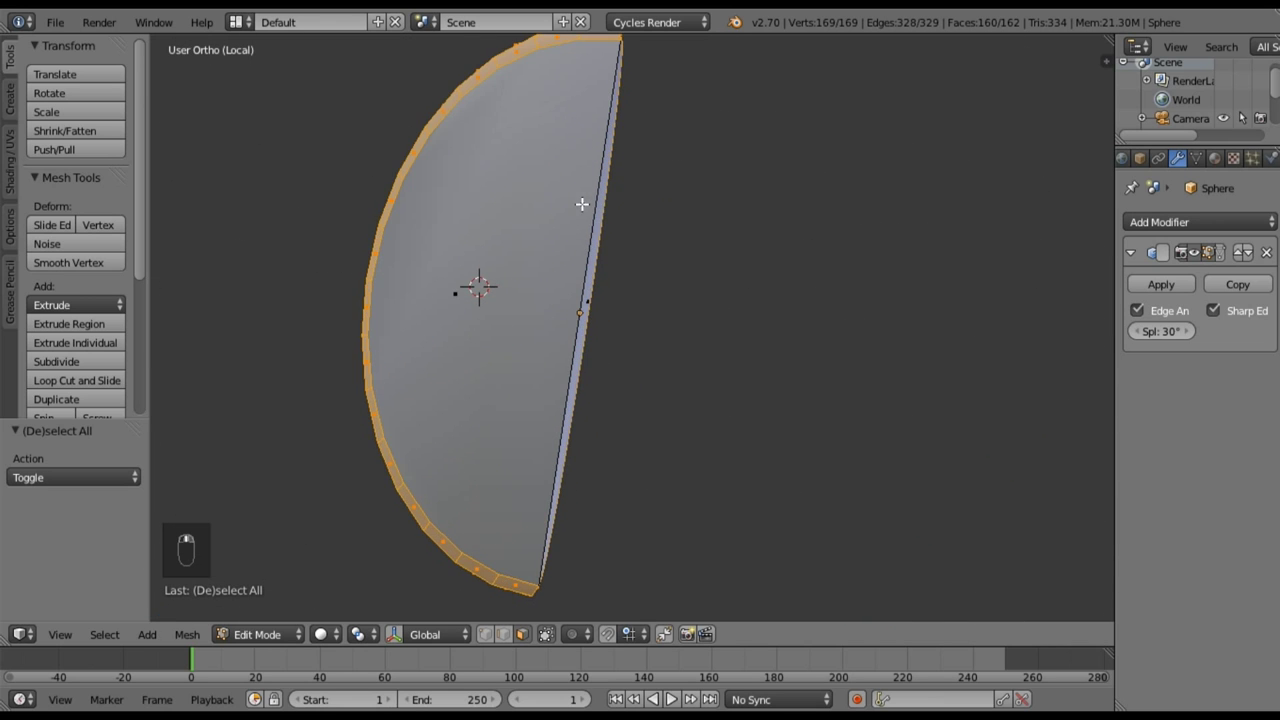
- Deselect the narrow rim faces along the curved edge of the first flat side, from the upper tip to the lower tip
middle_click_drag(557, 206, 658, 363, "shift")
right_click(671, 152, "shift")
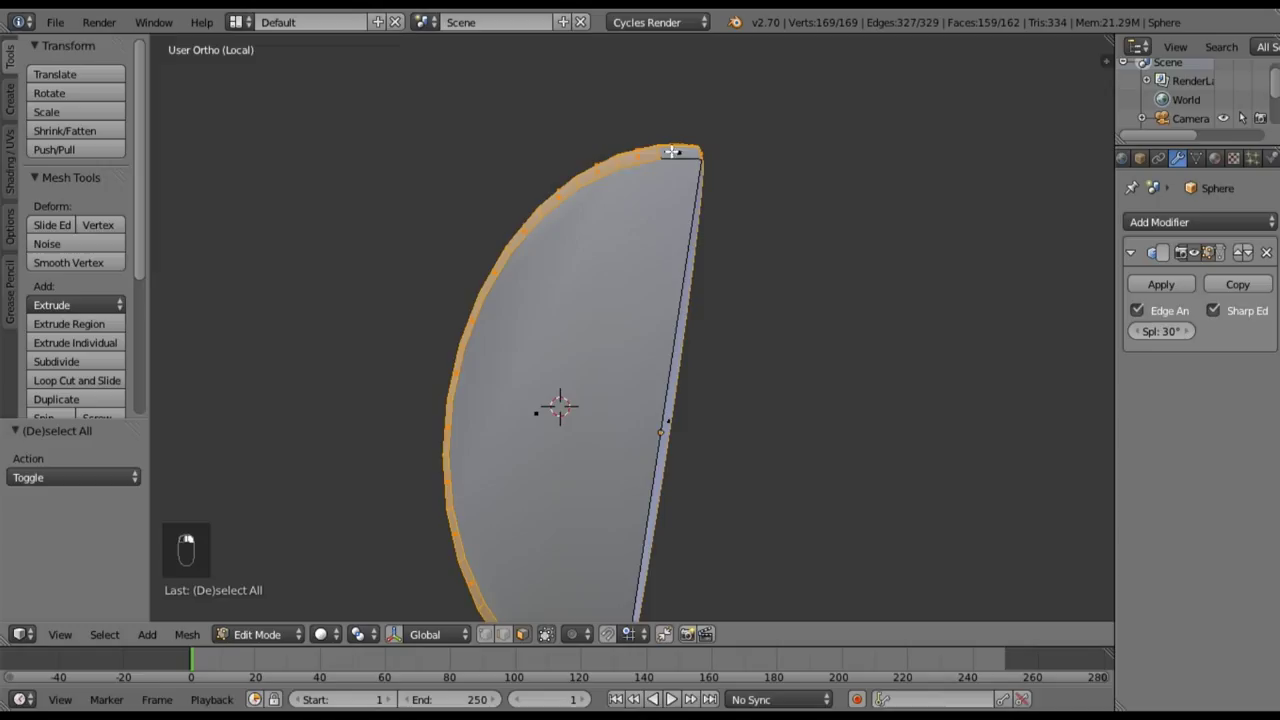
right_click(626, 160, "shift")
right_click(603, 168, "shift")
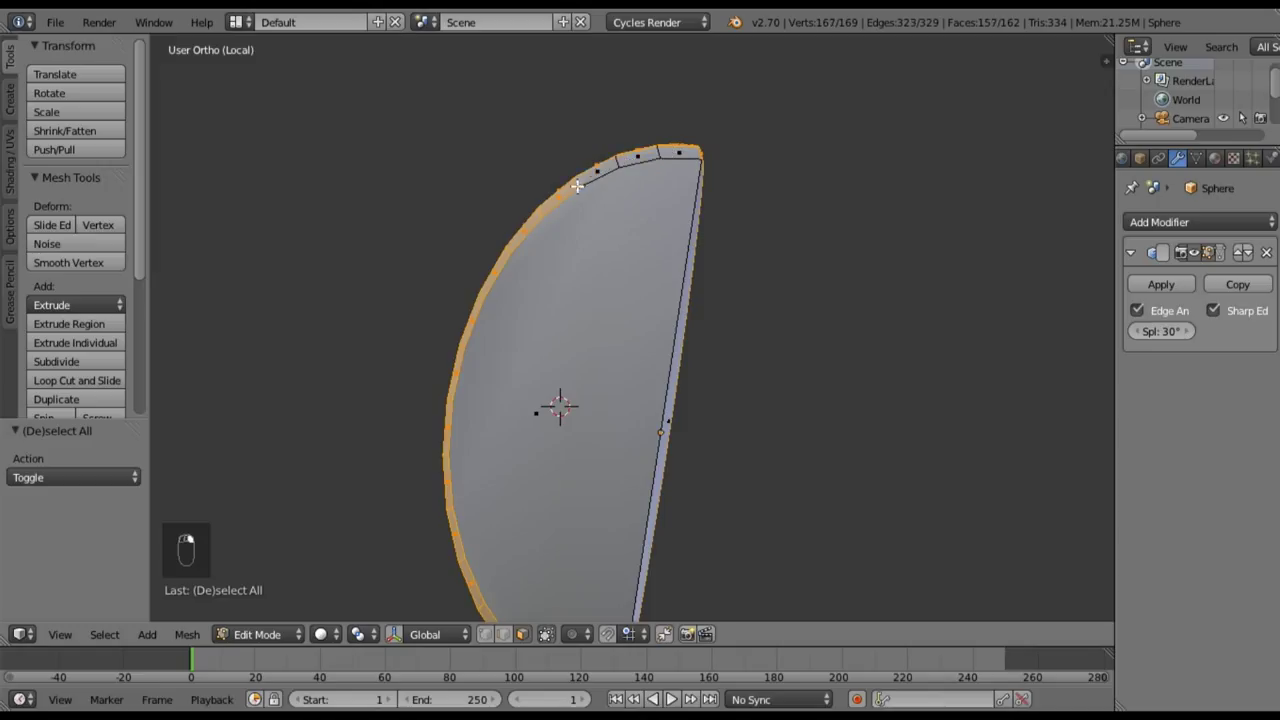
right_click(563, 194, "shift")
right_click(529, 228, "shift")
right_click(498, 266, "shift")
right_click(472, 325, "shift")
right_click(459, 371, "shift")
right_click(450, 435, "shift")
scroll(480, 480, "down", 5, "shift")
right_click(450, 339, "shift")
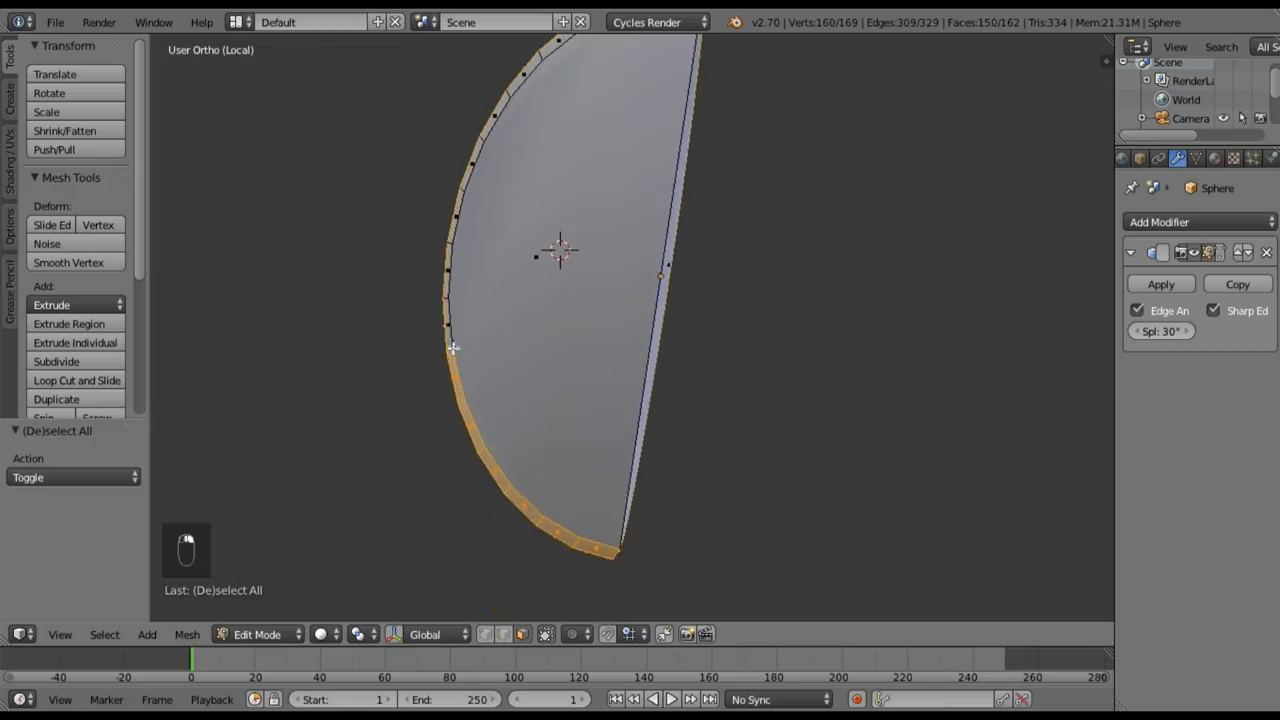
right_click(456, 378, "shift")
right_click(478, 440, "shift")
right_click(492, 472, "shift")
right_click(522, 503, "shift")
right_click(556, 528, "shift")
right_click(595, 552, "shift")
- Deselect the narrow rim faces along the opposite flat side's curved edge, leaving only the outer rind selected
middle_click_drag(636, 468, 491, 518)
right_click(562, 545, "shift")
right_click(600, 529, "shift")
right_click(638, 508, "shift")
right_click(658, 486, "shift")
right_click(662, 484, "shift")
right_click(680, 462, "shift")
right_click(695, 440, "shift")
right_click(706, 418, "shift")
right_click(712, 405, "shift")
right_click(728, 372, "shift")
right_click(734, 348, "shift")
right_click(739, 290, "shift")
right_click(740, 248, "shift")
right_click(732, 188, "shift")
right_click(716, 152, "shift")
right_click(699, 103, "shift")
middle_click_drag(655, 190, 671, 276, "shift")
right_click(692, 164, "shift")
right_click(658, 128, "shift")
right_click(622, 103, "shift")
right_click(571, 87, "shift")
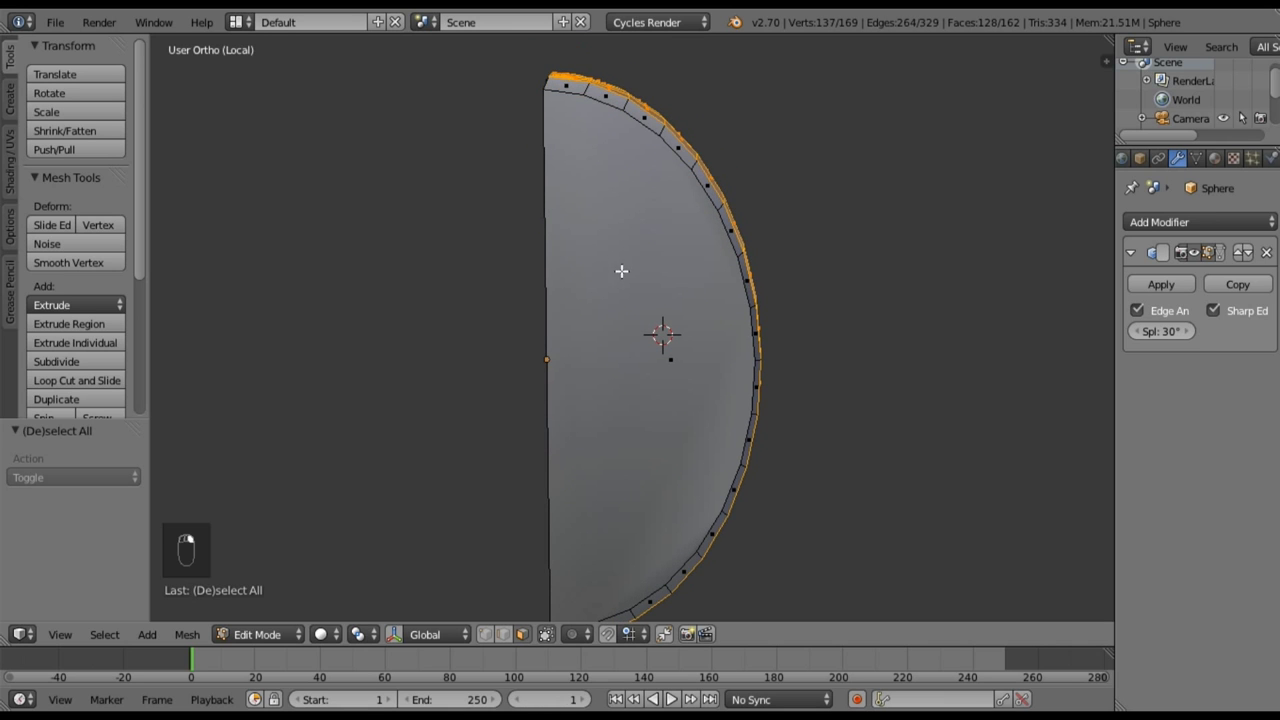
- Unwrap the selected outer rind faces with Project From View, looking straight at the curved back of the wedge
middle_click_drag(668, 253, 658, 398)
key("KP_1")
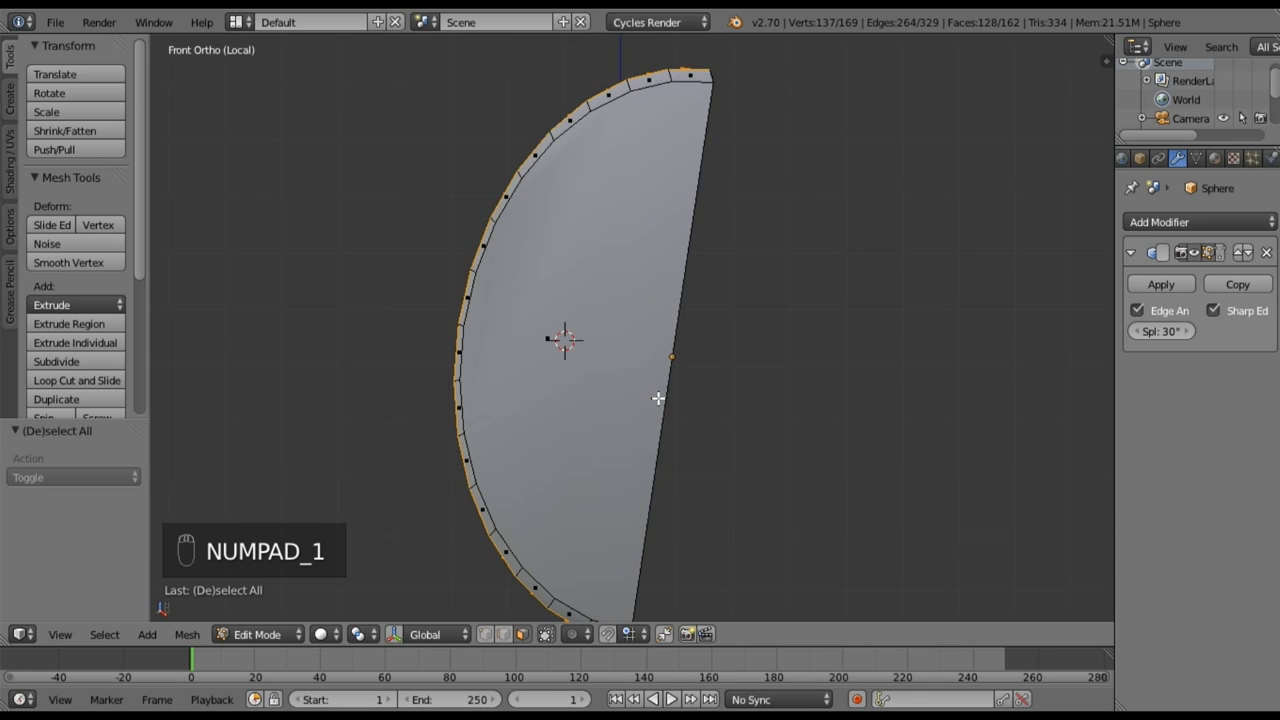
key("KP_4")
key("KP_4")
key("KP_4")
key("KP_4")
key("KP_4")
key("KP_4")
key("KP_4")
key("KP_4")
key("KP_4")
key("KP_4")
key("KP_4")
key("KP_4")
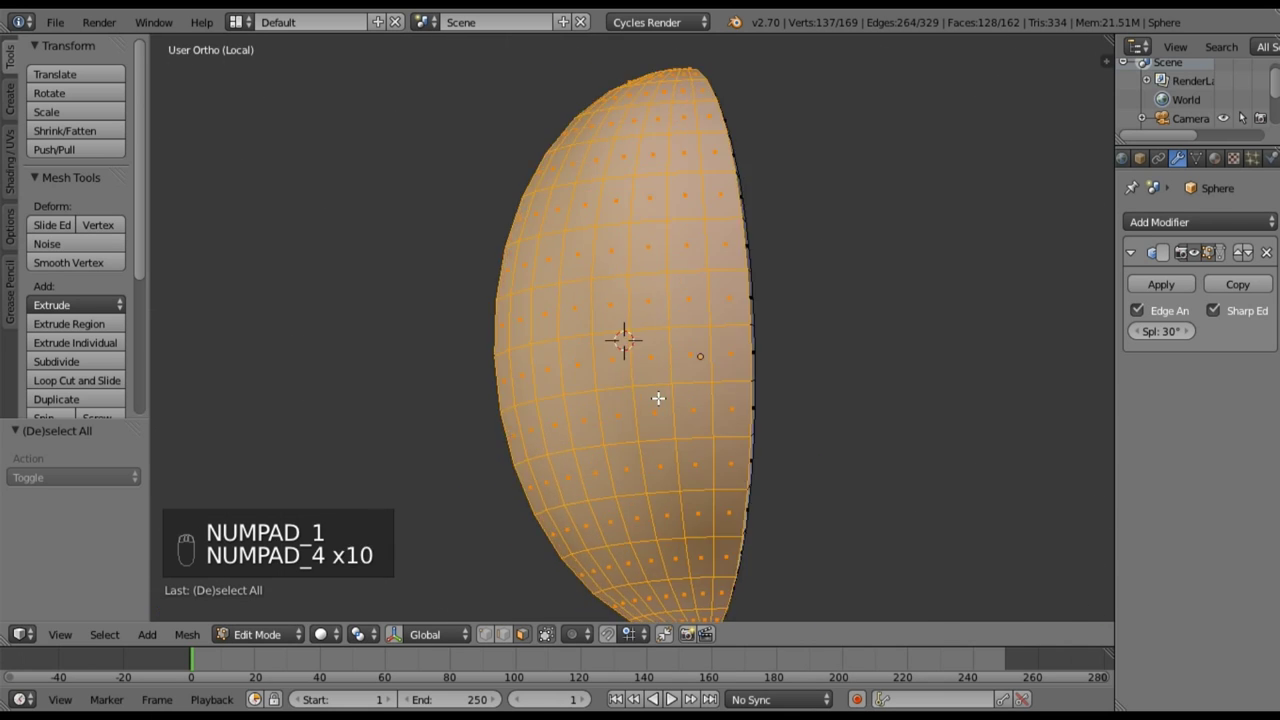
key("KP_4")
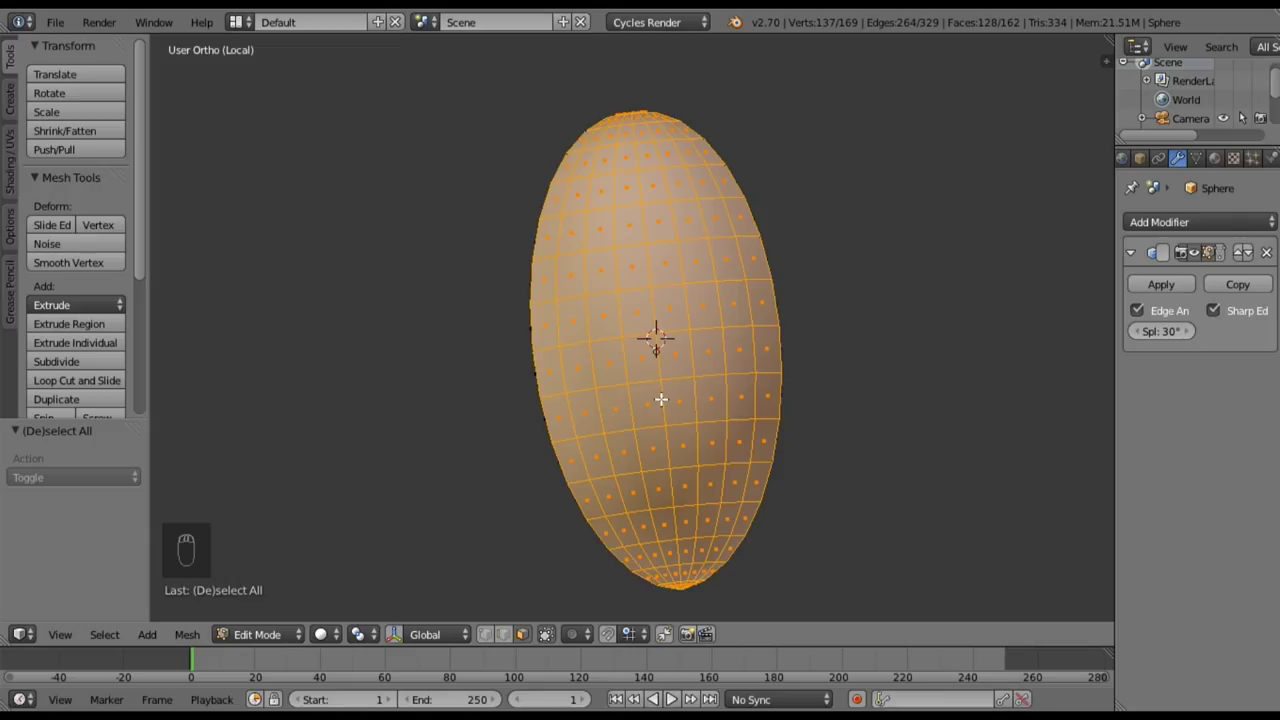
key("u")
left_click(663, 400)
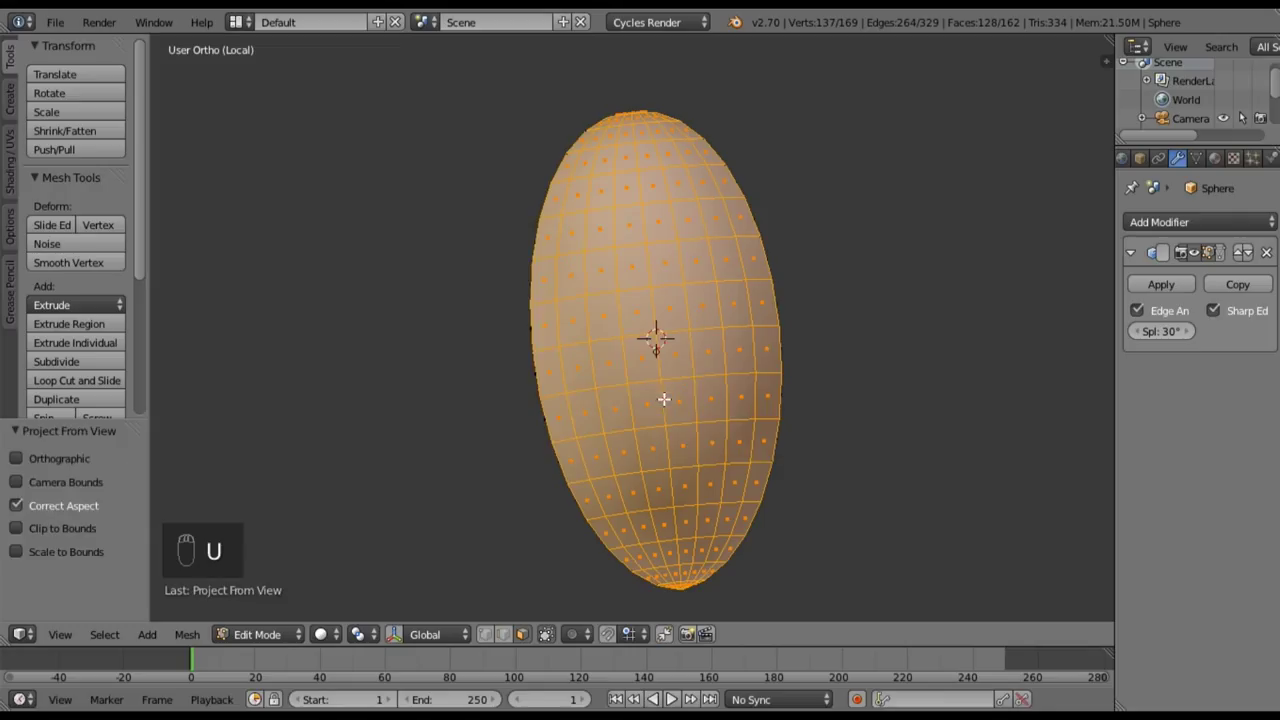
- Clear the selection and select the narrow strip of rim faces along one flat side's curved edge
middle_click_drag(740, 381, 517, 420)
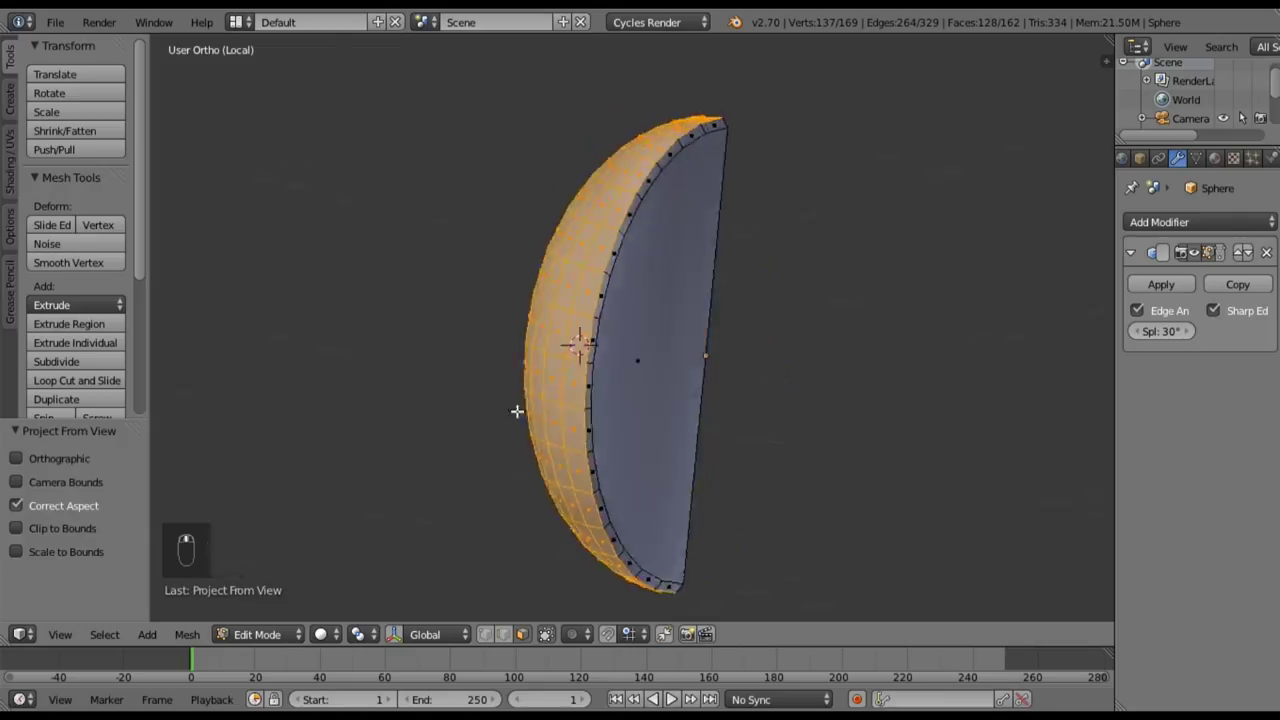
key("a")
middle_click_drag(675, 366, 687, 164)
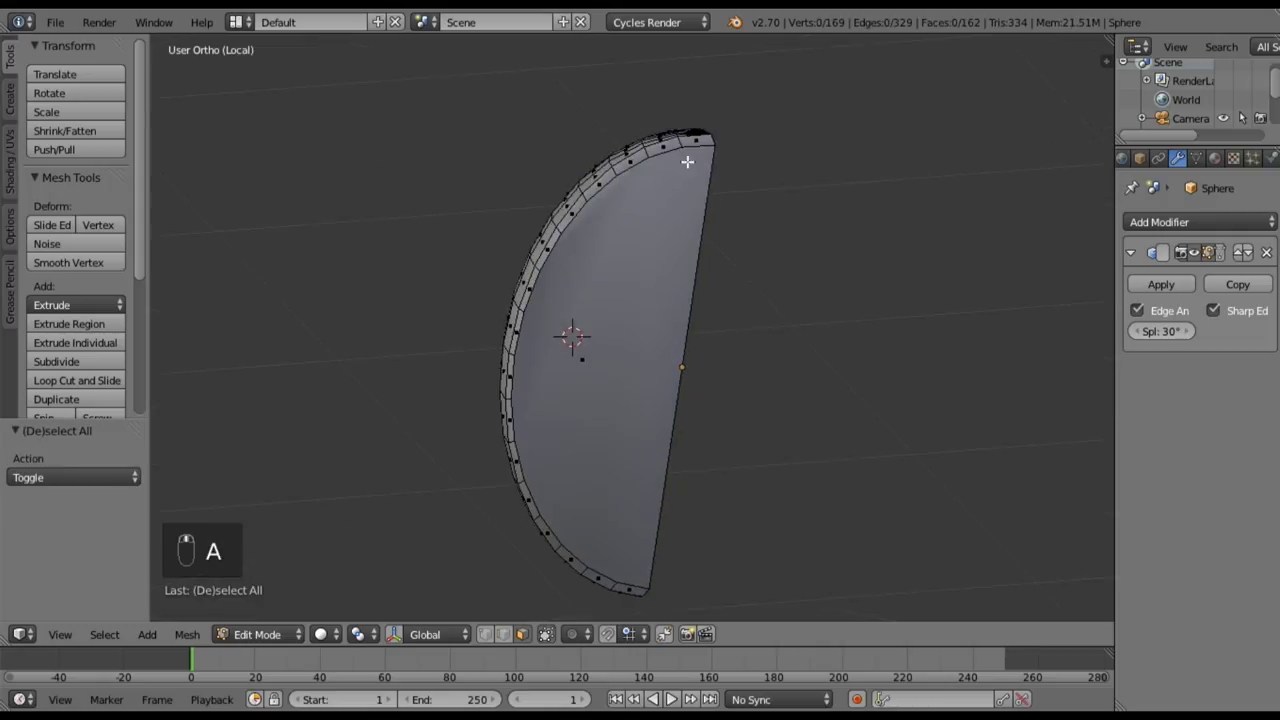
mouse_move(690, 145)
left_mouse_down()
mouse_move(609, 176)
mouse_move(548, 249)
left_mouse_up()
mouse_move(531, 295)
left_mouse_down()
mouse_move(513, 423)
mouse_move(541, 510)
mouse_move(528, 500)
mouse_move(591, 571)
mouse_move(640, 591)
mouse_move(653, 464)
left_mouse_up()
middle_click_drag(653, 464, 582, 397)
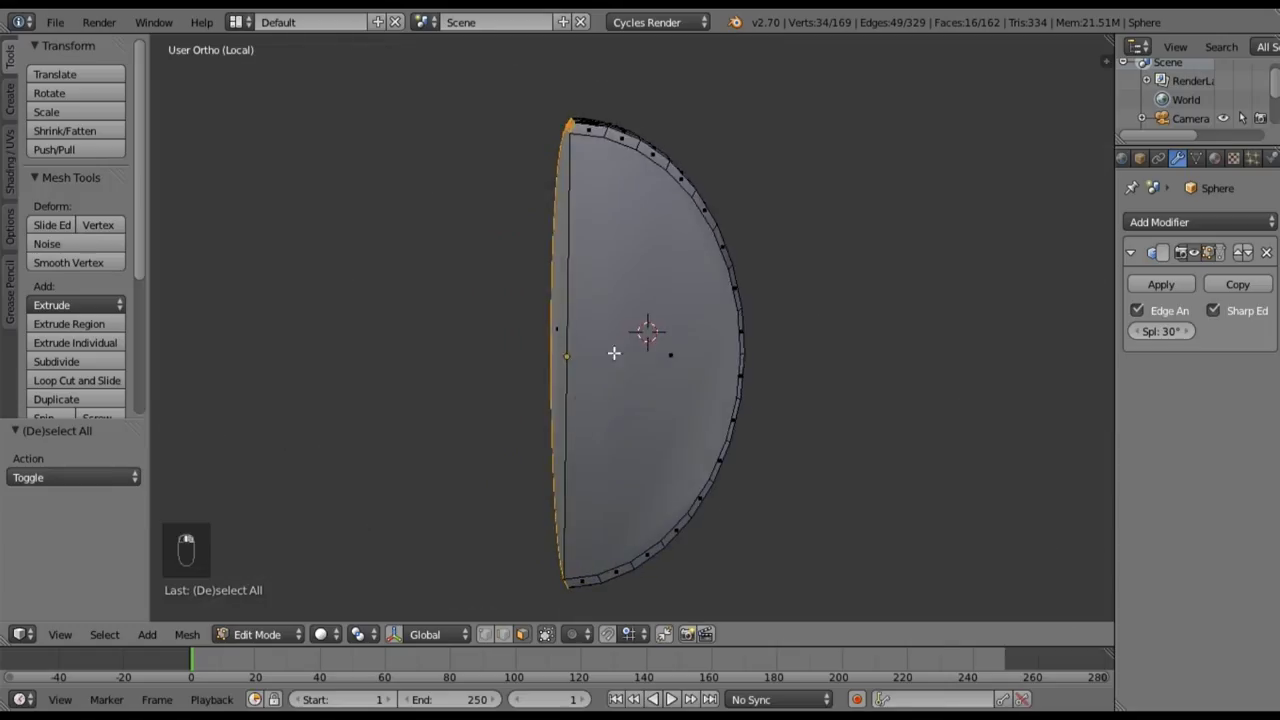
- Add the rim strip along the other flat side to the selection and view the wedge from the front
middle_click_drag(614, 353, 577, 357)
mouse_move(576, 131)
left_mouse_down()
mouse_move(664, 172)
mouse_move(726, 291)
mouse_move(726, 423)
mouse_move(677, 545)
left_mouse_up()
mouse_move(698, 502)
left_mouse_down()
mouse_move(583, 574)
mouse_move(638, 561)
mouse_move(572, 578)
left_mouse_up()
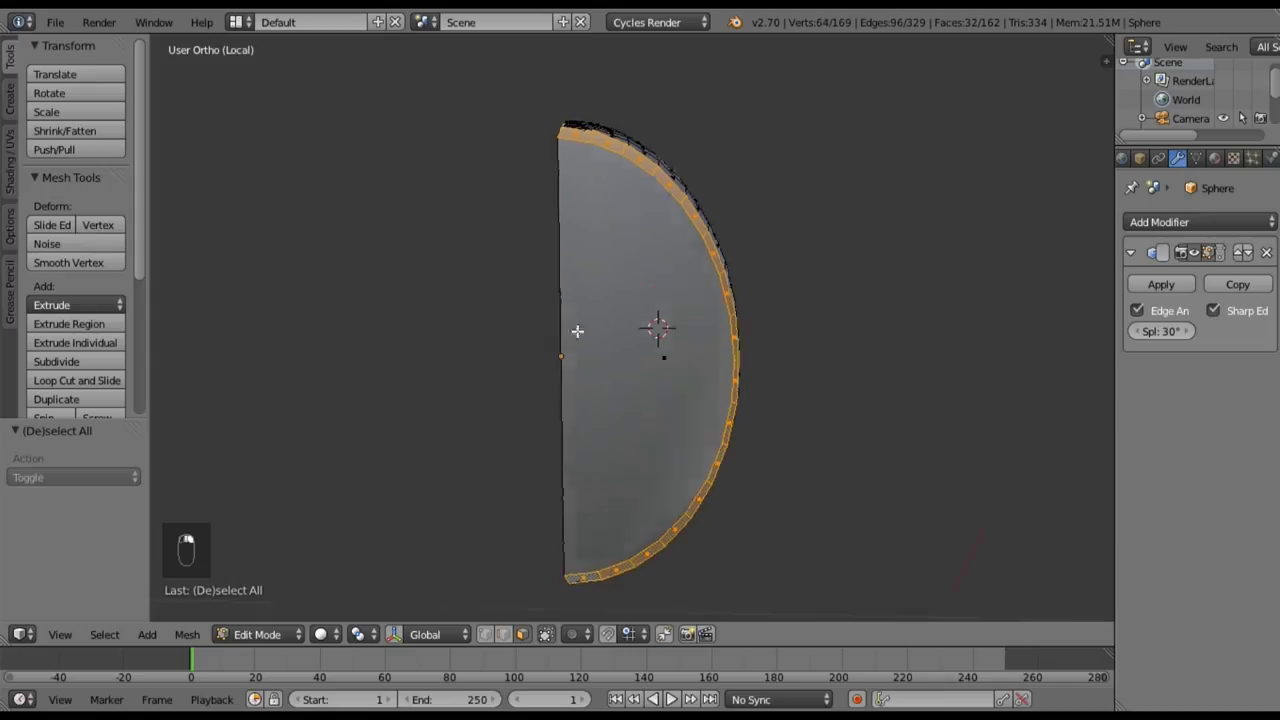
middle_click_drag(572, 329, 700, 337)
key("KP_1")
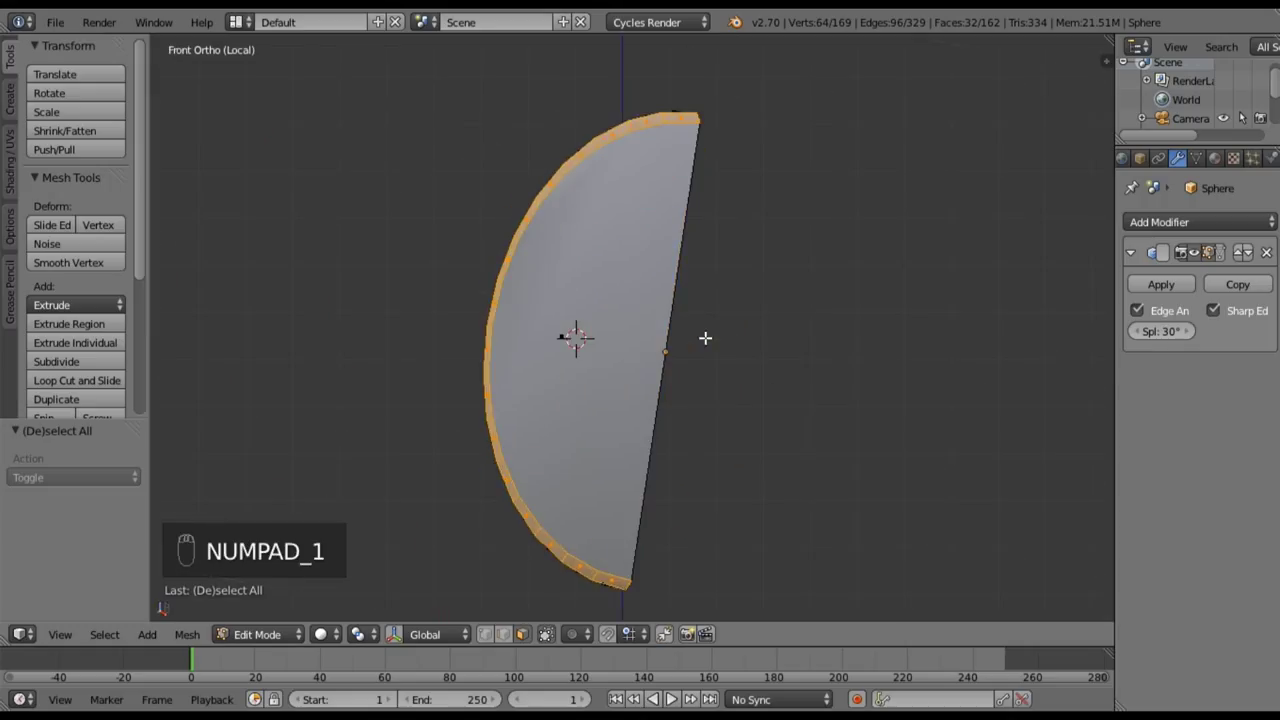
- Unwrap the selected rim strips with Project From View from the front, and clear the face selection
key("u")
key("u")
left_click(705, 338)
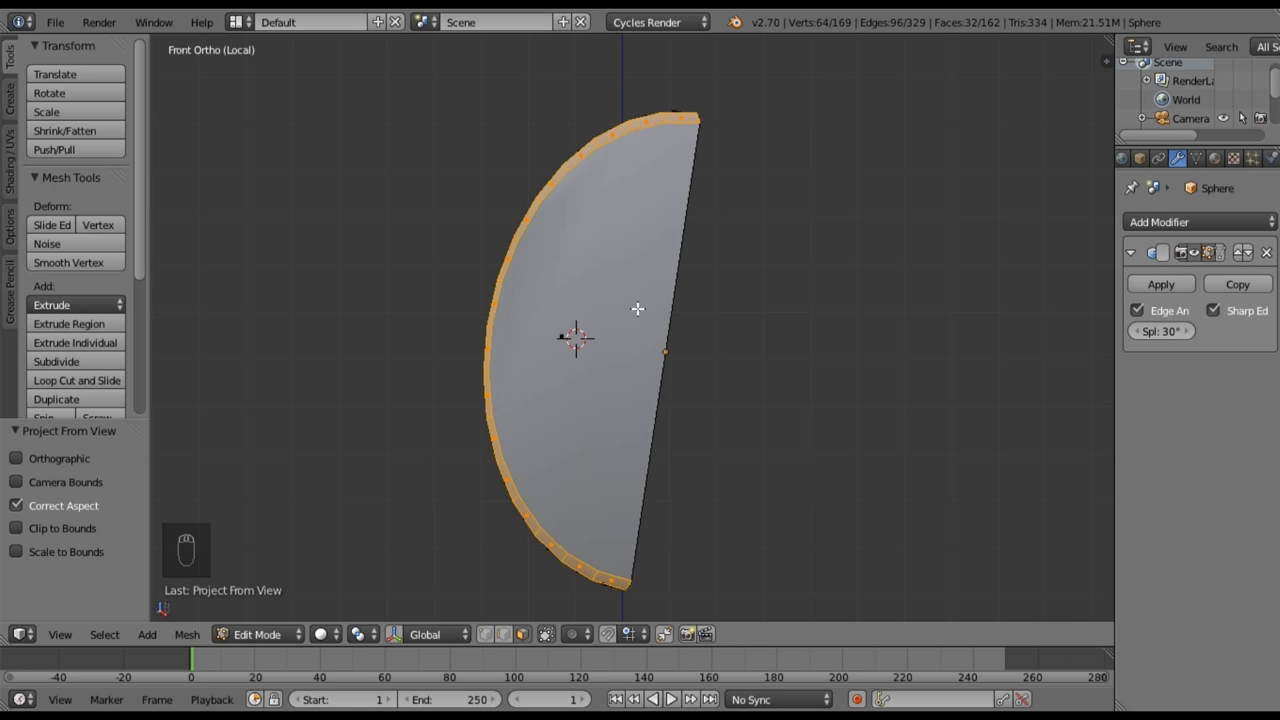
scroll(637, 309, "down", 2)
scroll(634, 303, "up", 3)
scroll(633, 302, "down", 1)
middle_click_drag(640, 230, 634, 298)
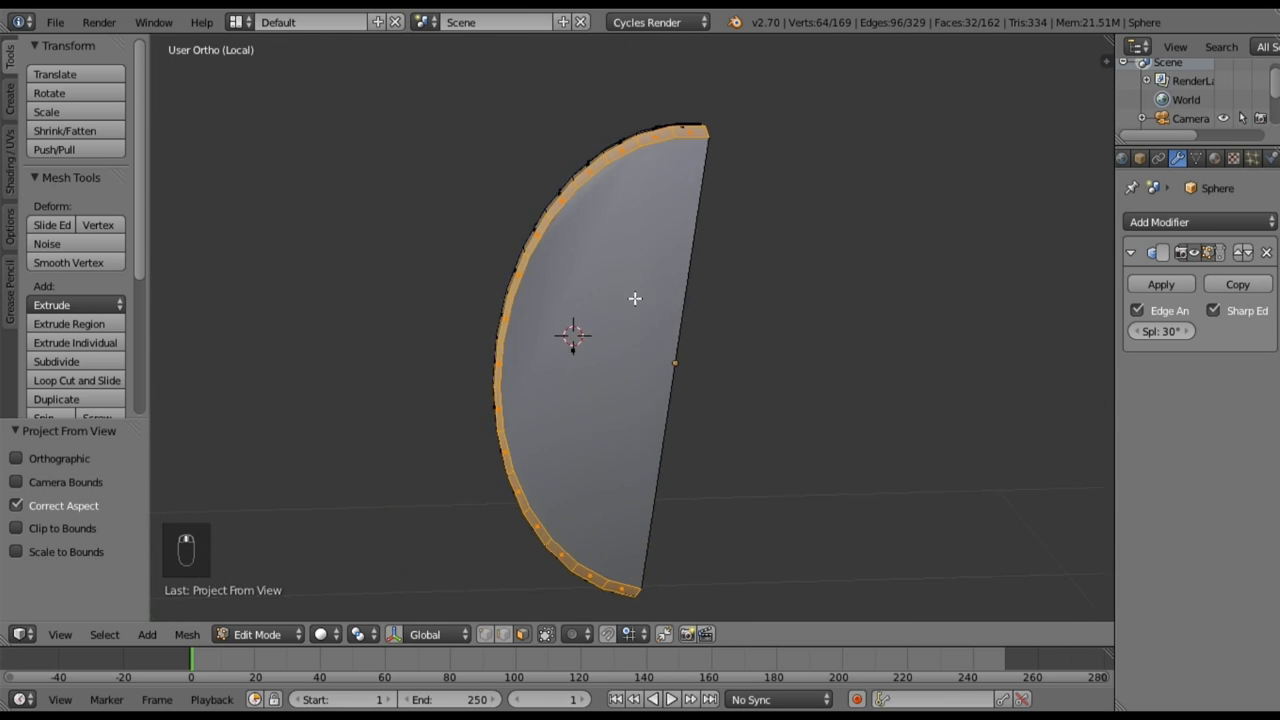
key("KP_1")
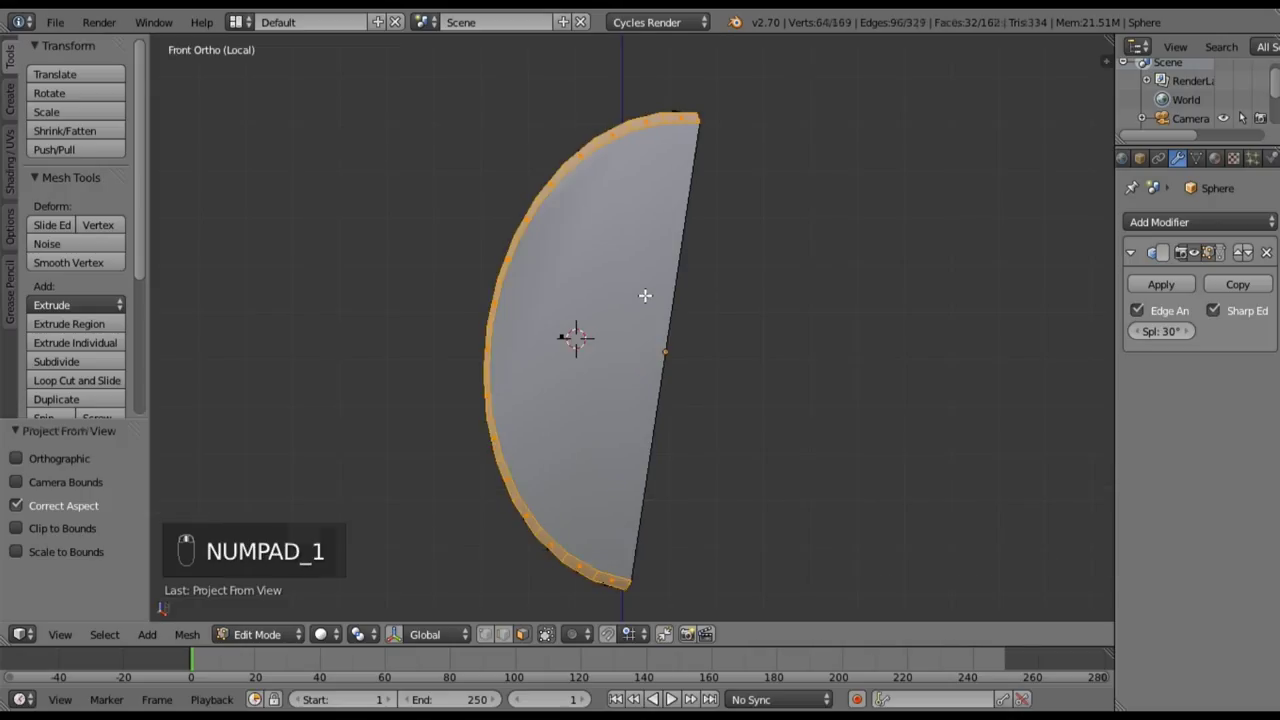
key("a")
key("a")
key("Tab")
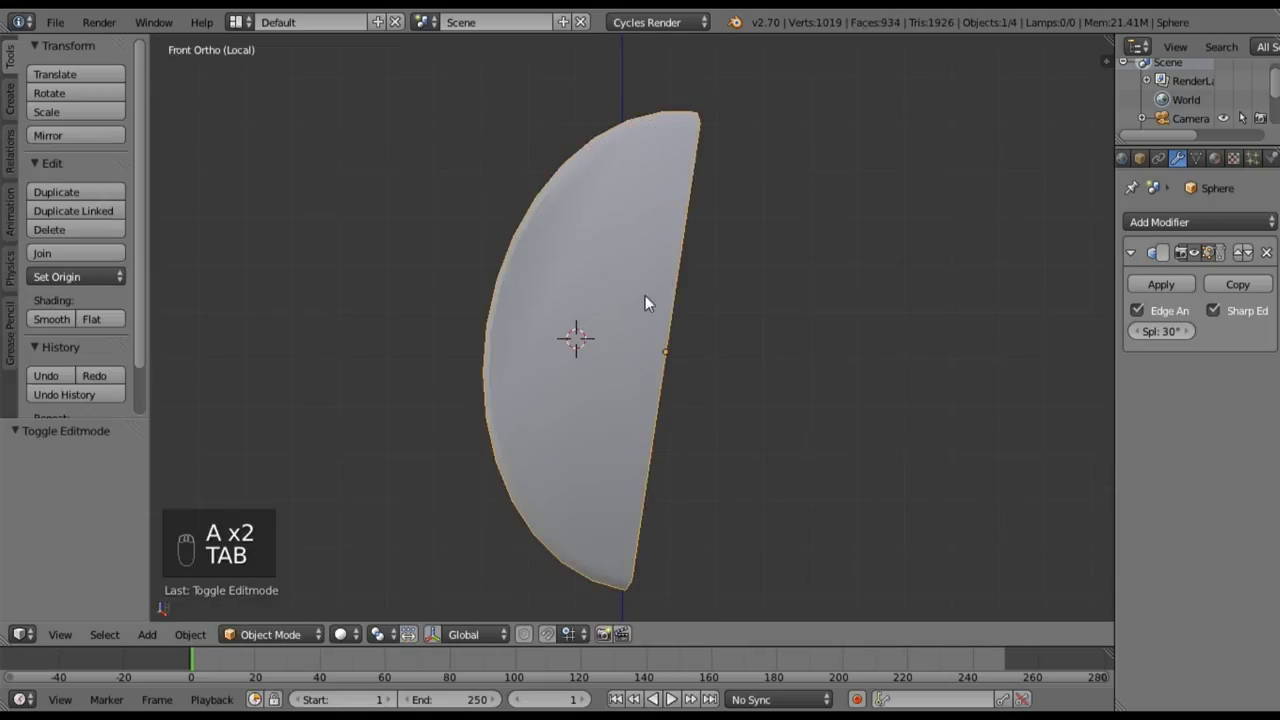
key("Tab")
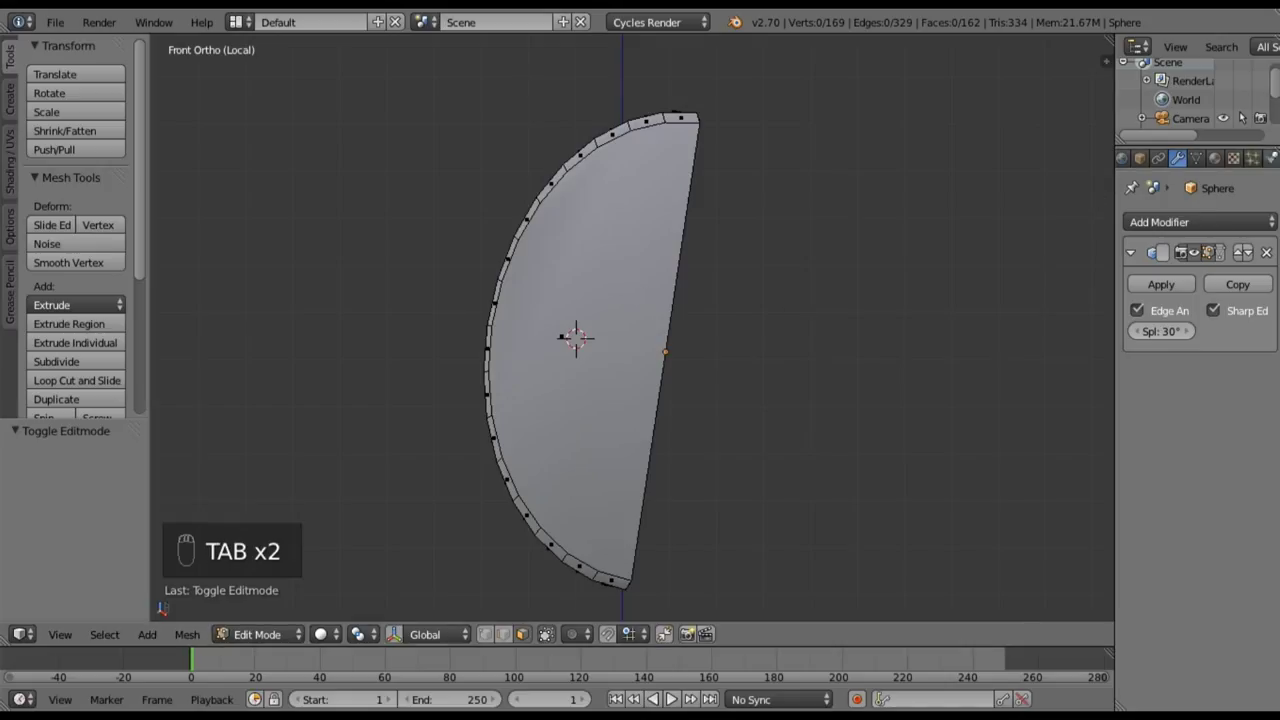
- Create two materials on the wedge, named Lime Inside and Lime Outside
left_click(1217, 163)
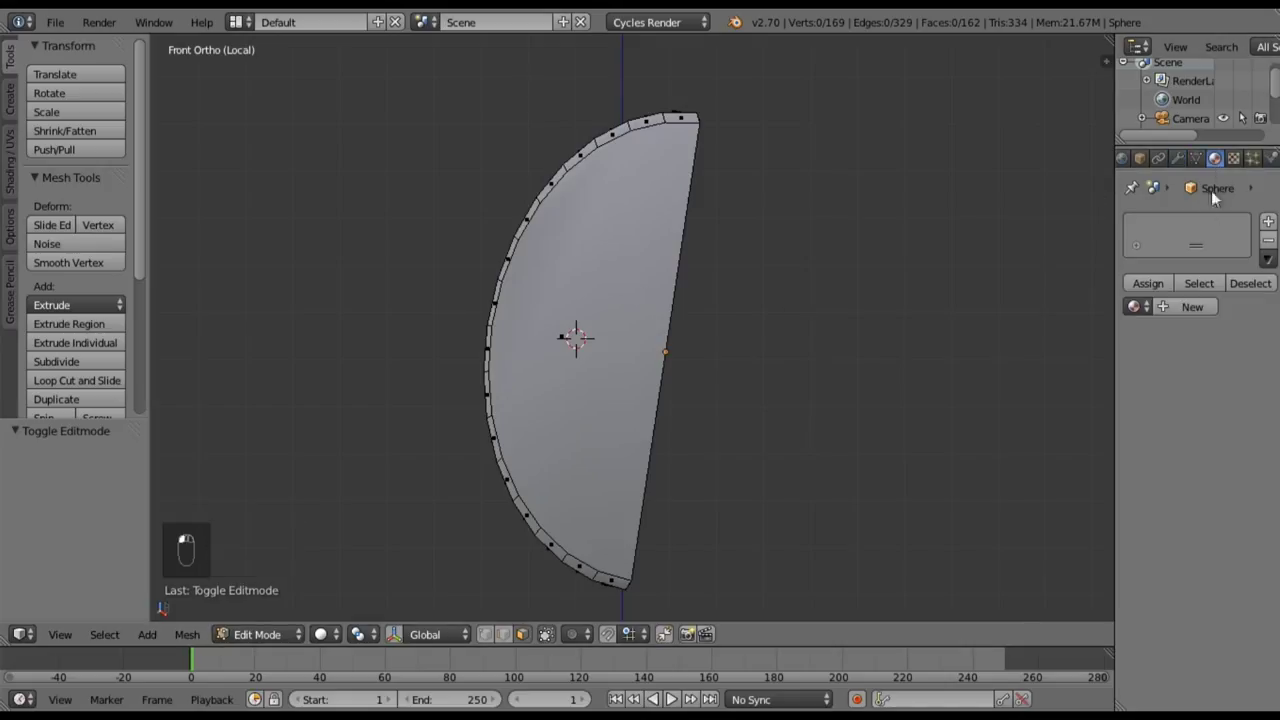
left_click(1195, 307)
double_click(1177, 230)
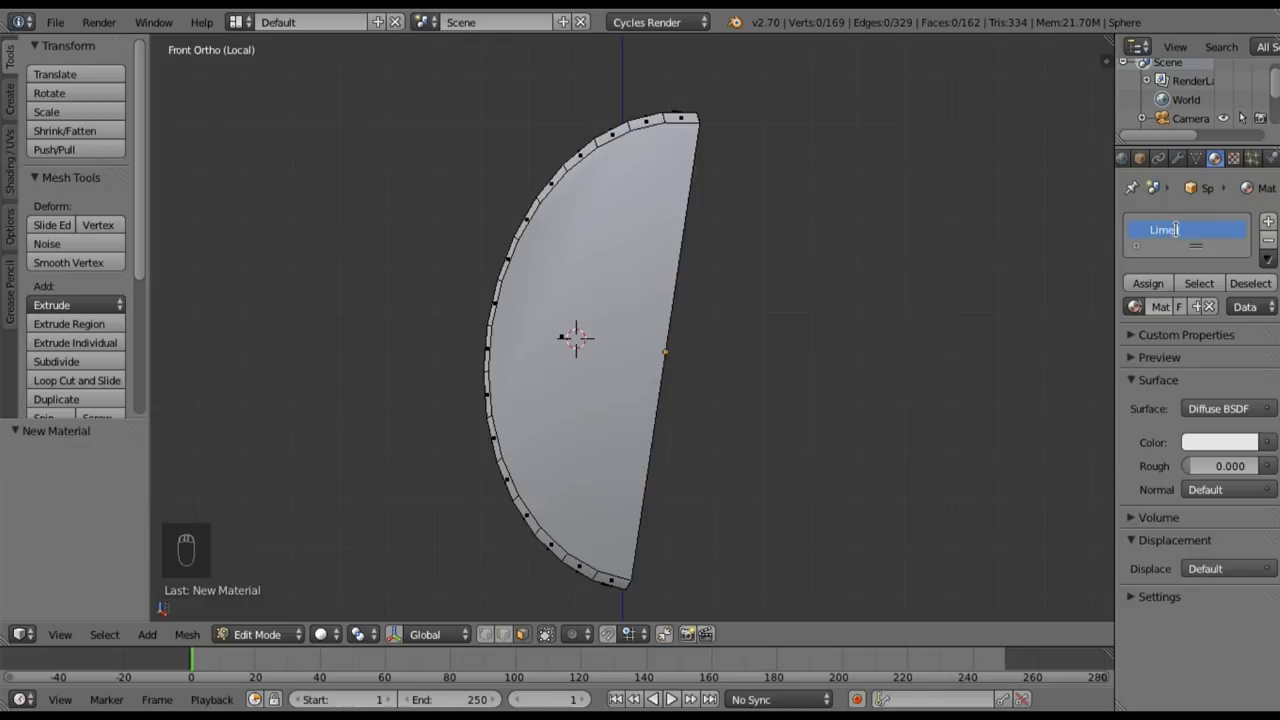
left_click(1267, 222)
left_click(1192, 315)
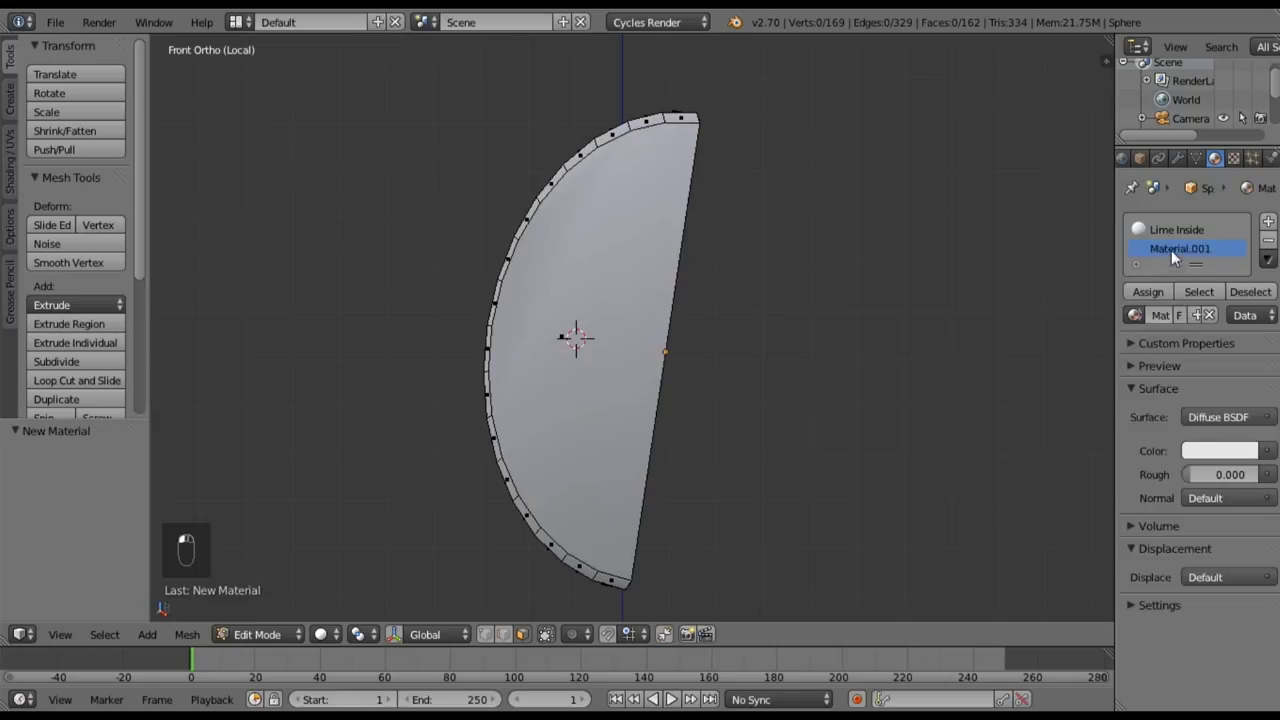
double_click(1169, 249)
- Assign Lime Outside to every face except the wedge's two flat sides, and clear the selection with Lime Inside active
right_click(674, 306, "alt")
middle_click_drag(757, 346, 654, 312)
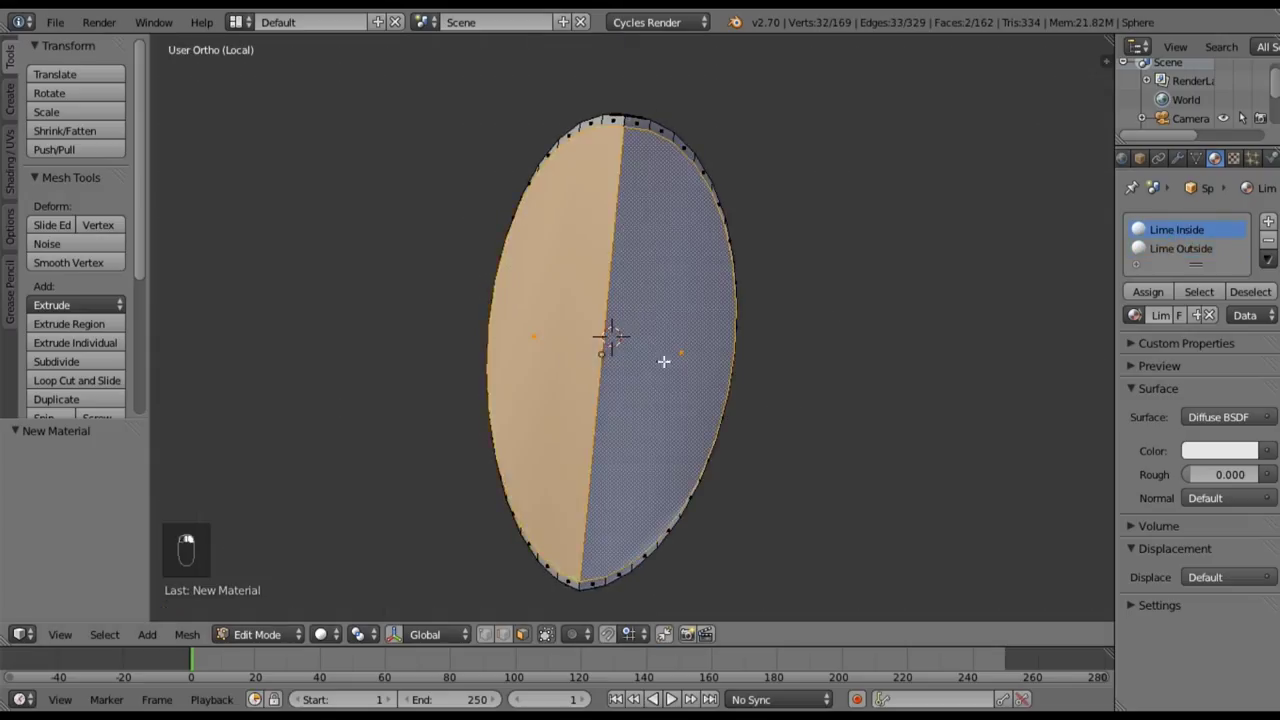
middle_click_drag(663, 361, 777, 363)
key("a")
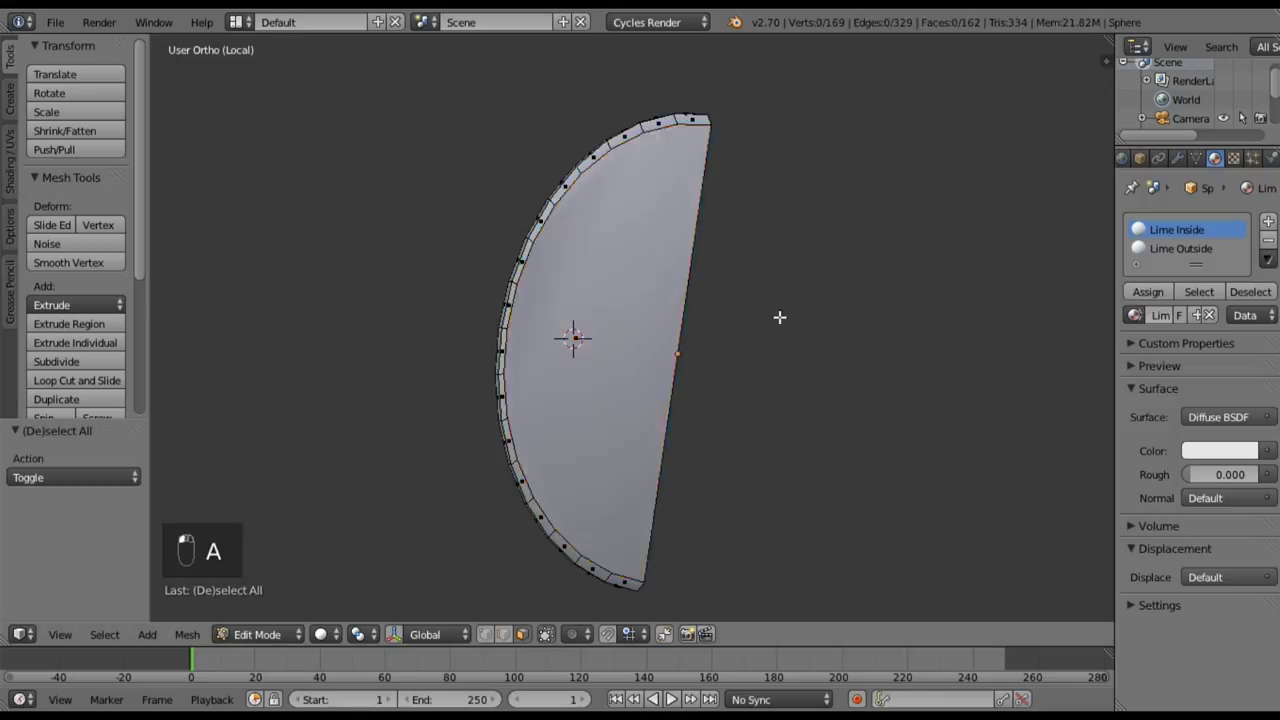
key("a")
key("a")
middle_click_drag(591, 425, 811, 400)
left_click(1170, 250)
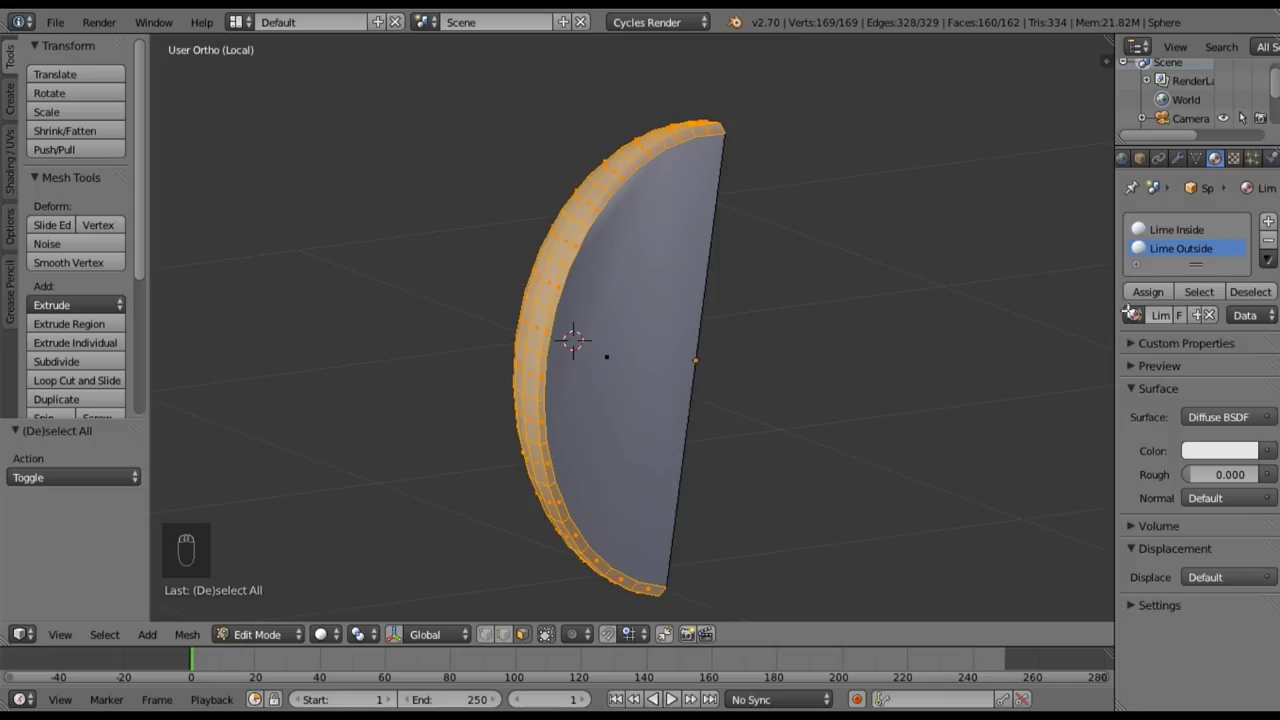
left_click(1155, 294)
mouse_move(687, 374)
middle_mouse_down()
mouse_move(637, 377)
mouse_move(637, 366)
mouse_move(702, 365)
middle_mouse_up()
key("a")
scroll(646, 366, "down", 2)
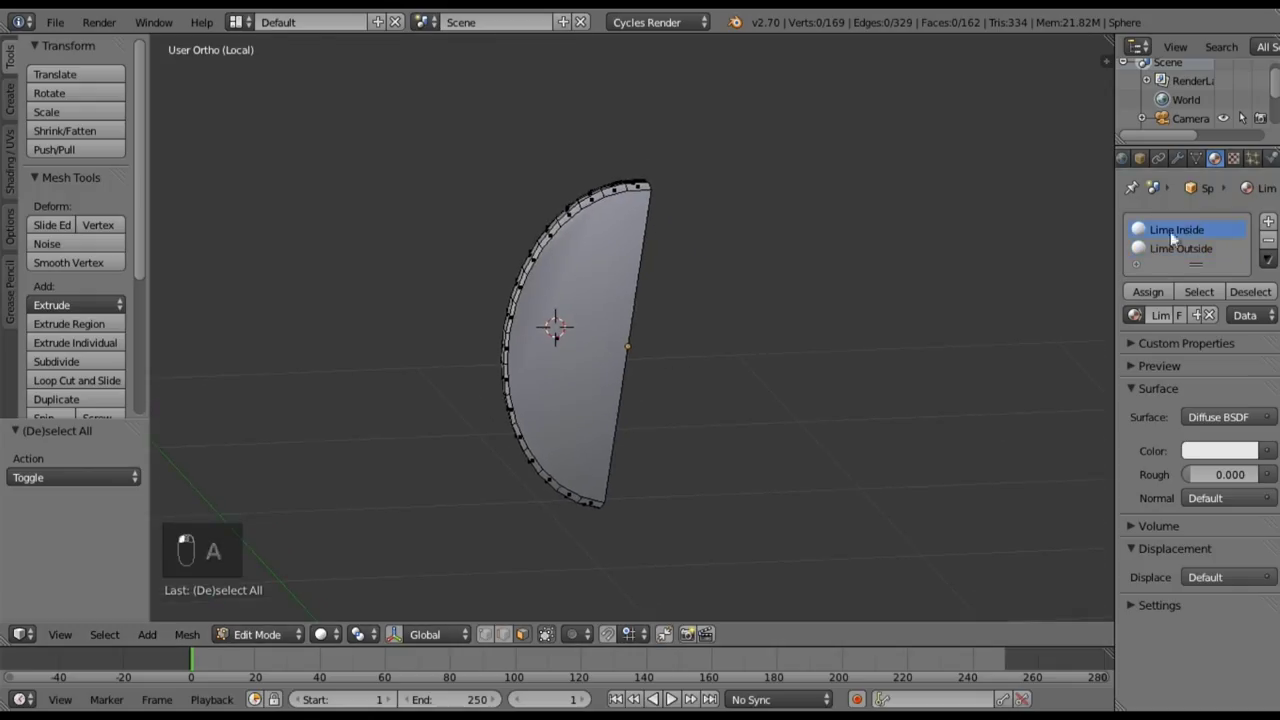
- Switch to the Compositing layout and connect a new Image Texture node to the Diffuse BSDF color of Lime Inside
left_click(245, 22)
left_click(286, 89)
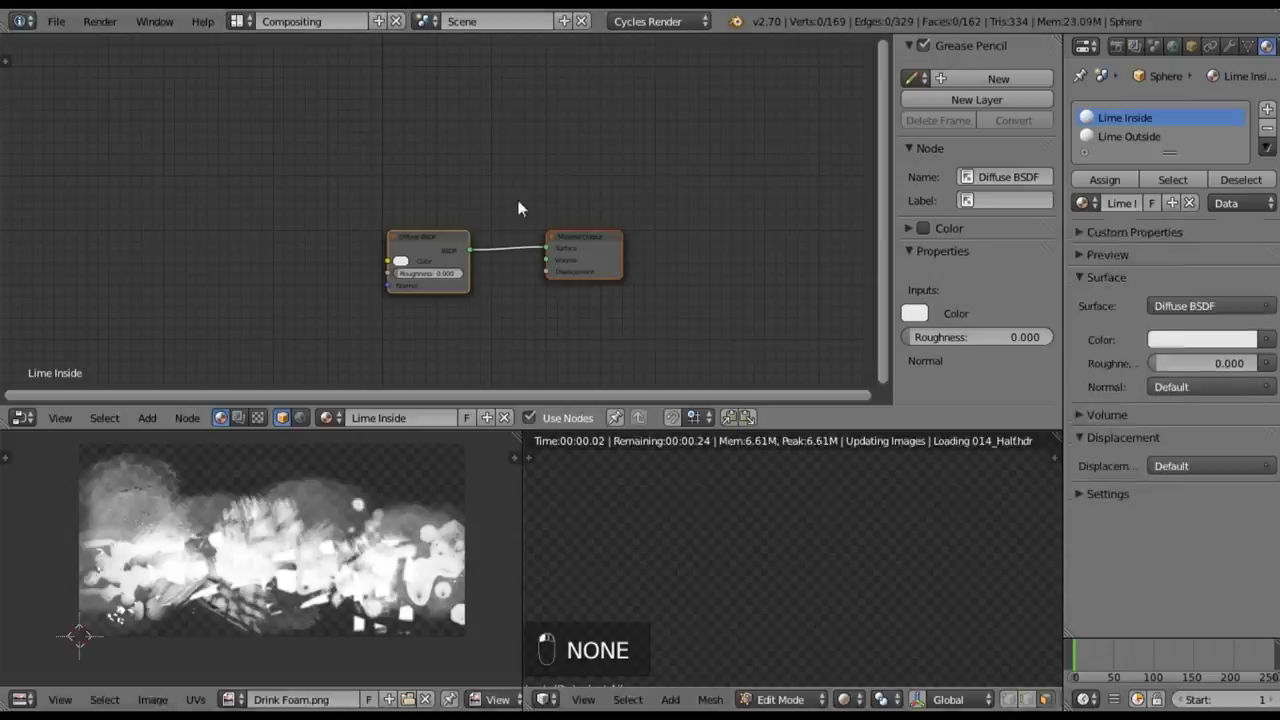
left_click(147, 418)
mouse_move(180, 318)
left_click(305, 318)
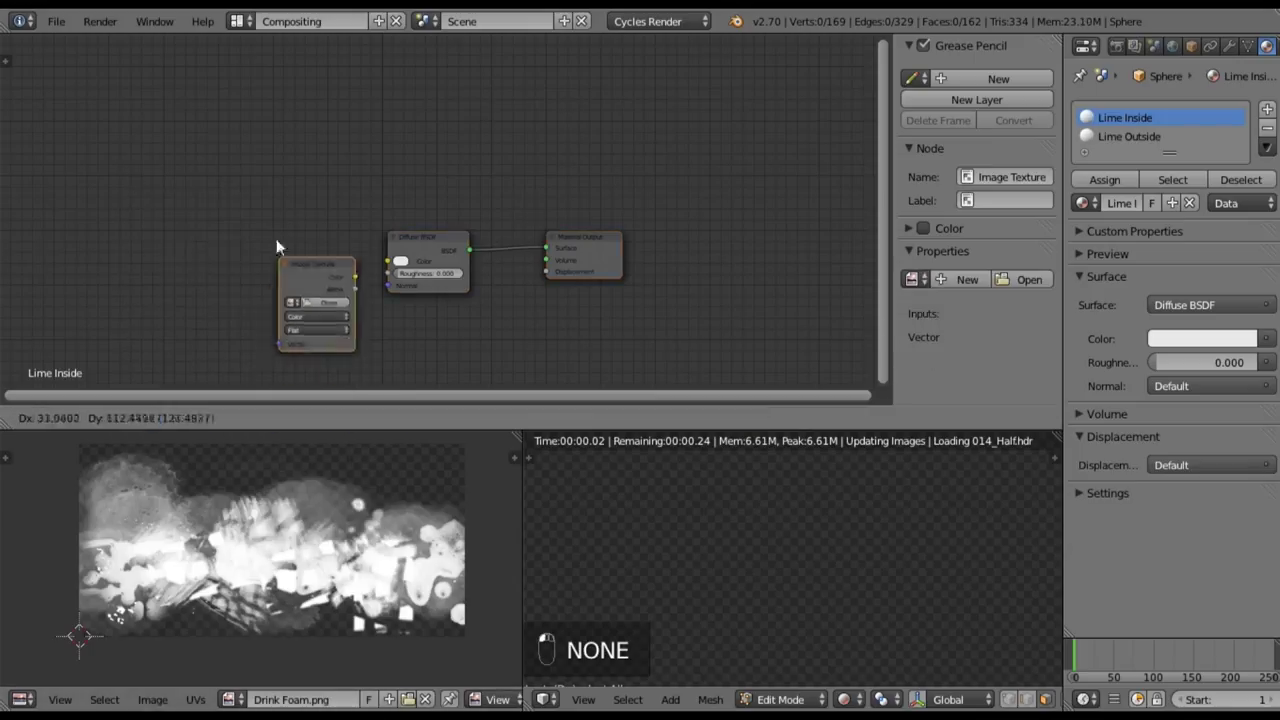
left_click(239, 216)
left_click_drag(313, 232, 388, 261)
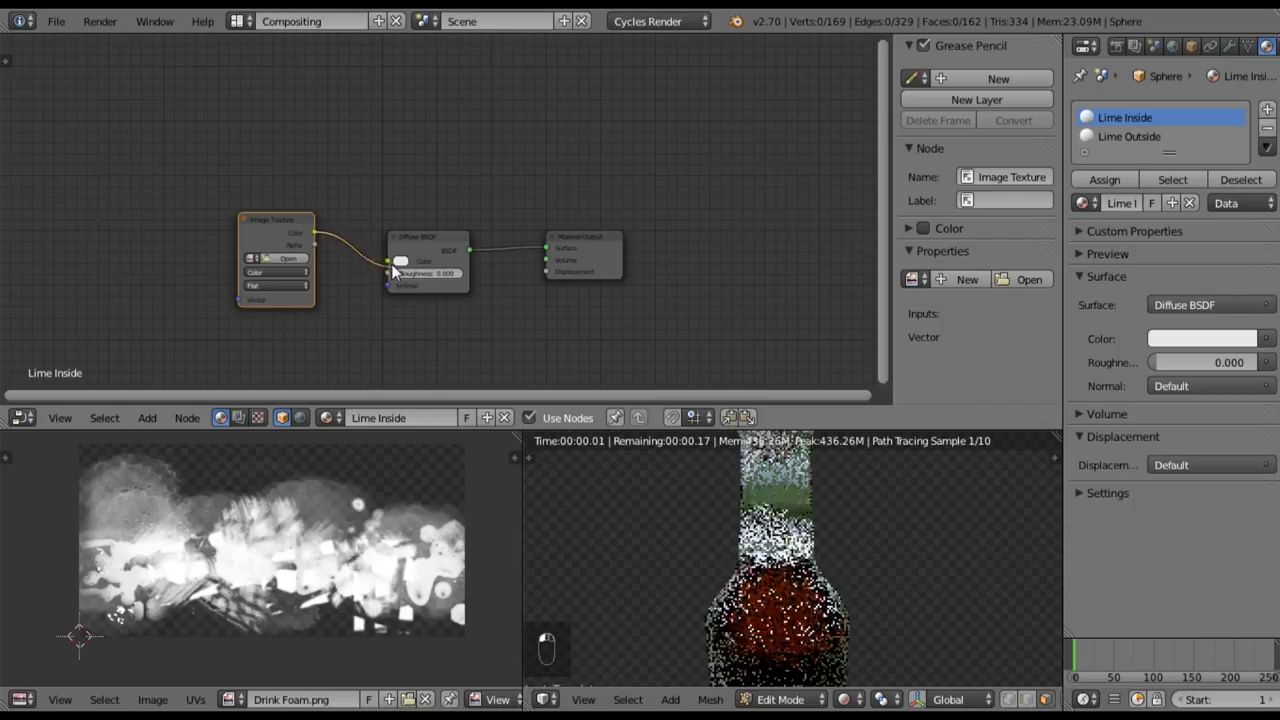
- Load Lima Whole.jpg from the Textures\Random folder into the Image Texture node
left_click(283, 258)
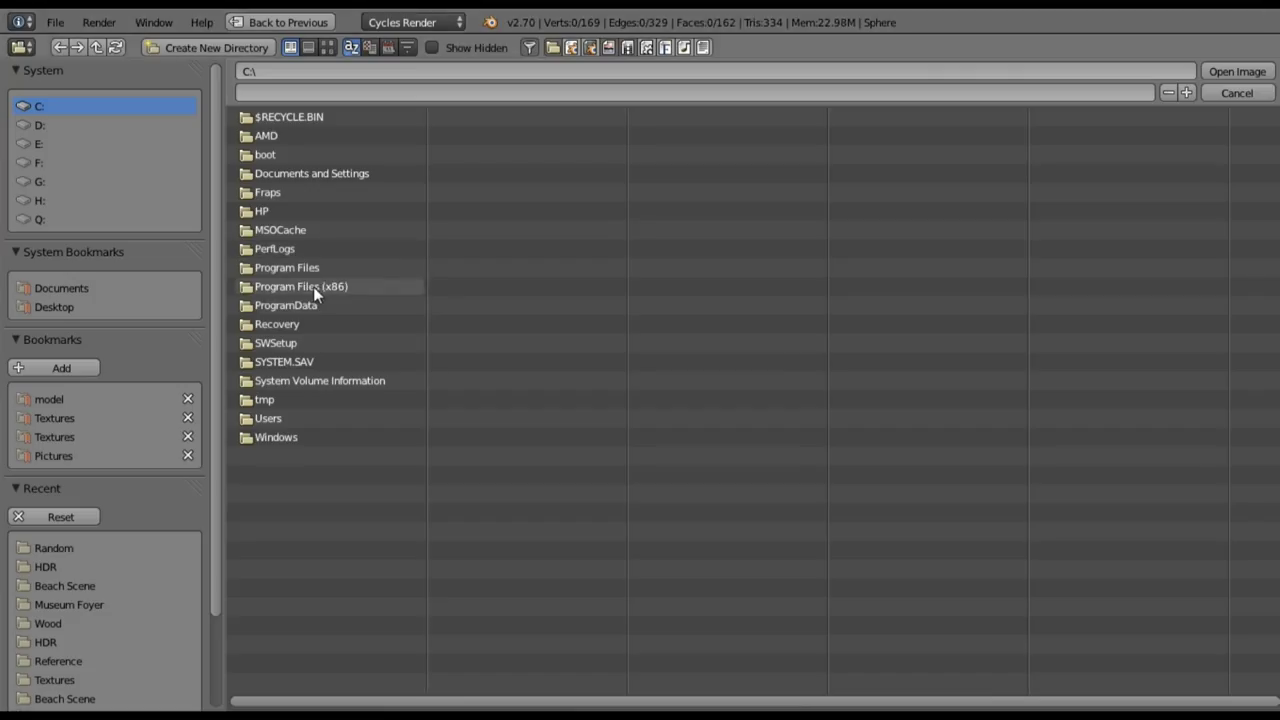
left_click(50, 420)
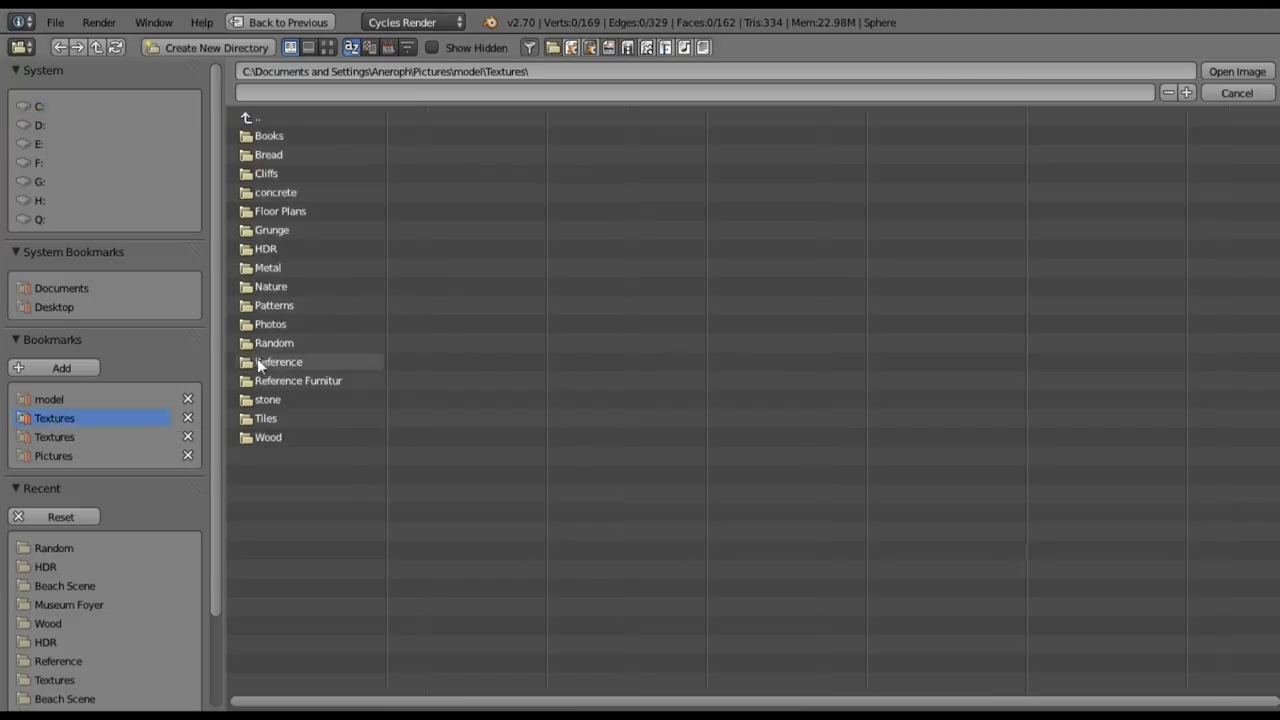
left_click(267, 337)
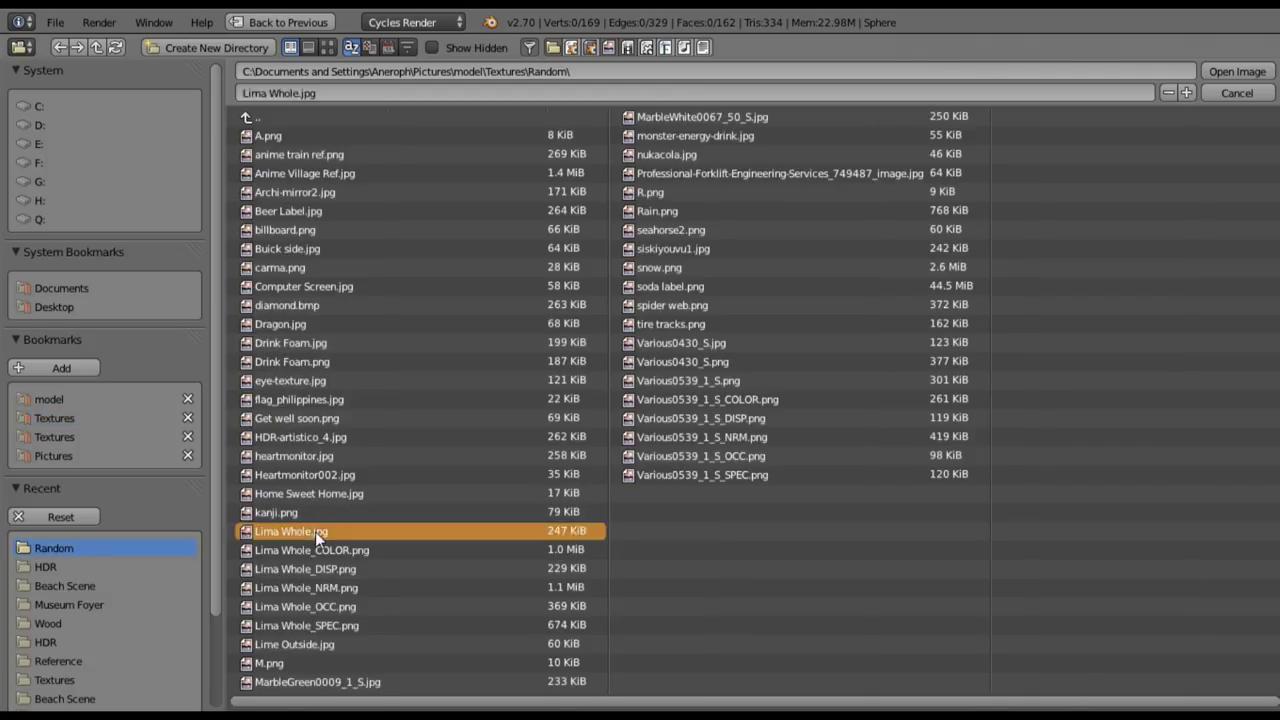
double_click(315, 531)
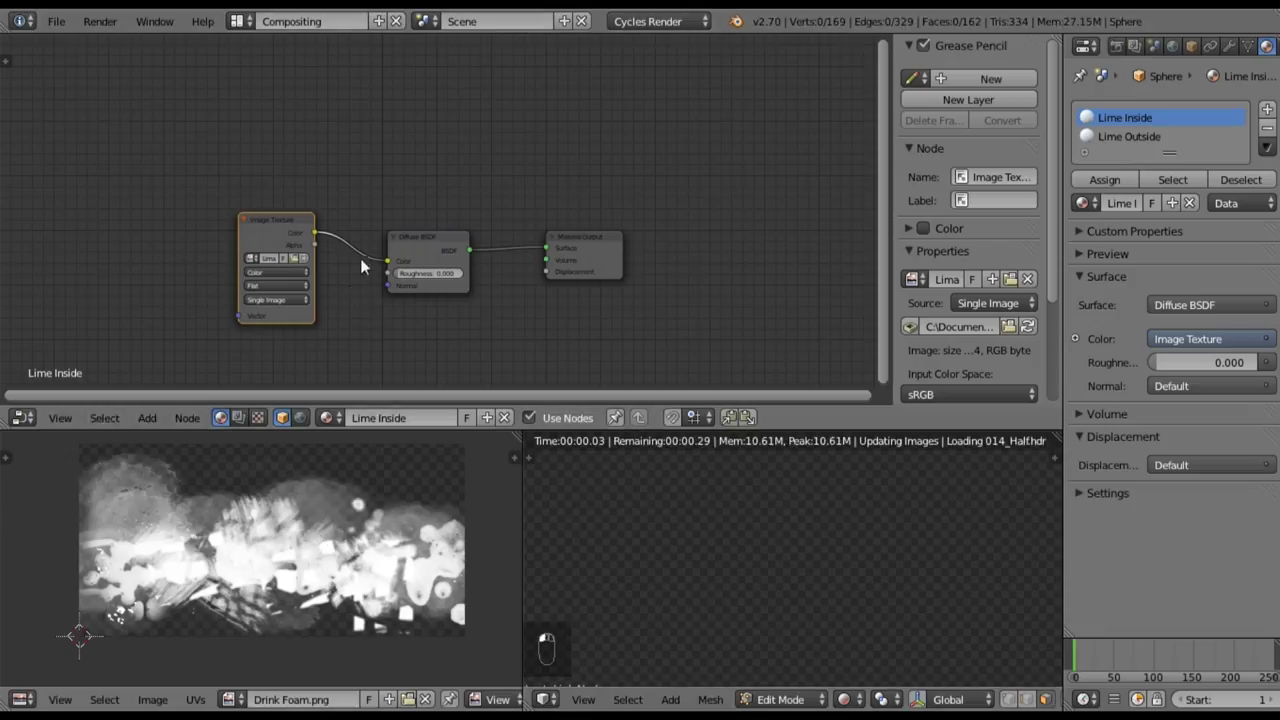
- Show Lima Whole.jpg behind the UV layout and select the wedge faces assigned to Lime Inside
left_click(236, 701)
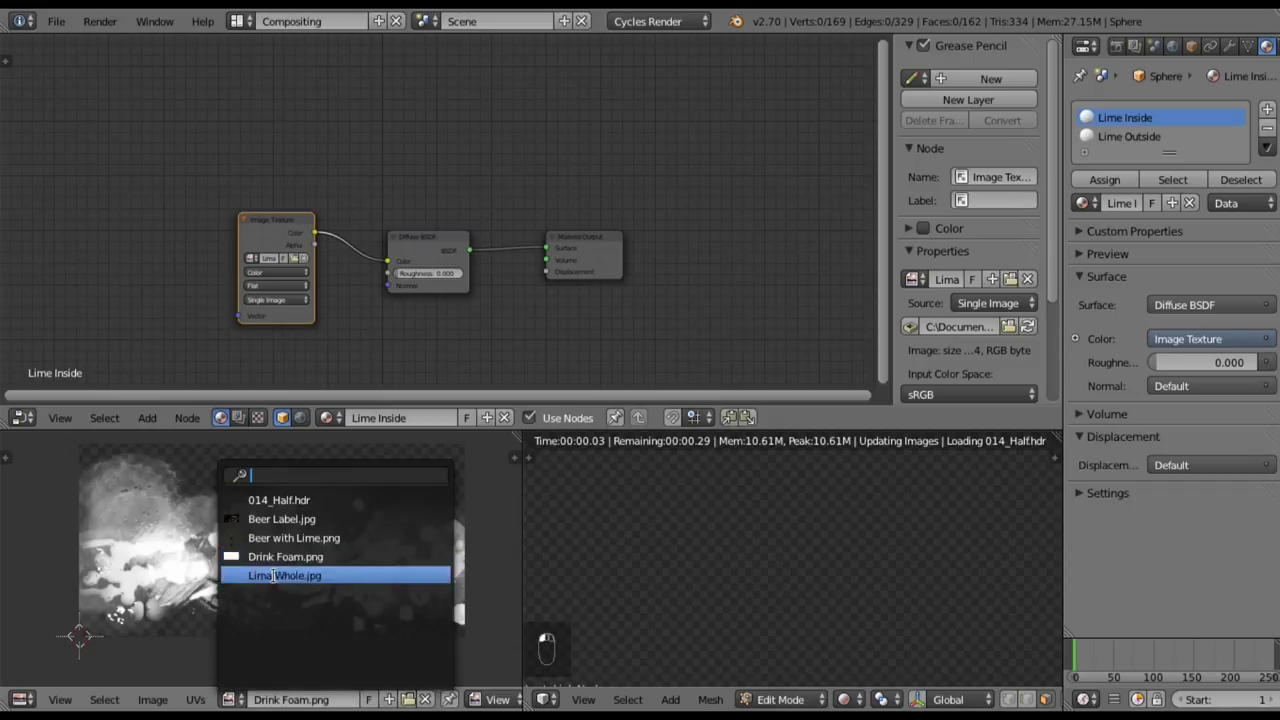
left_click(273, 576)
scroll(280, 492, "down", 3)
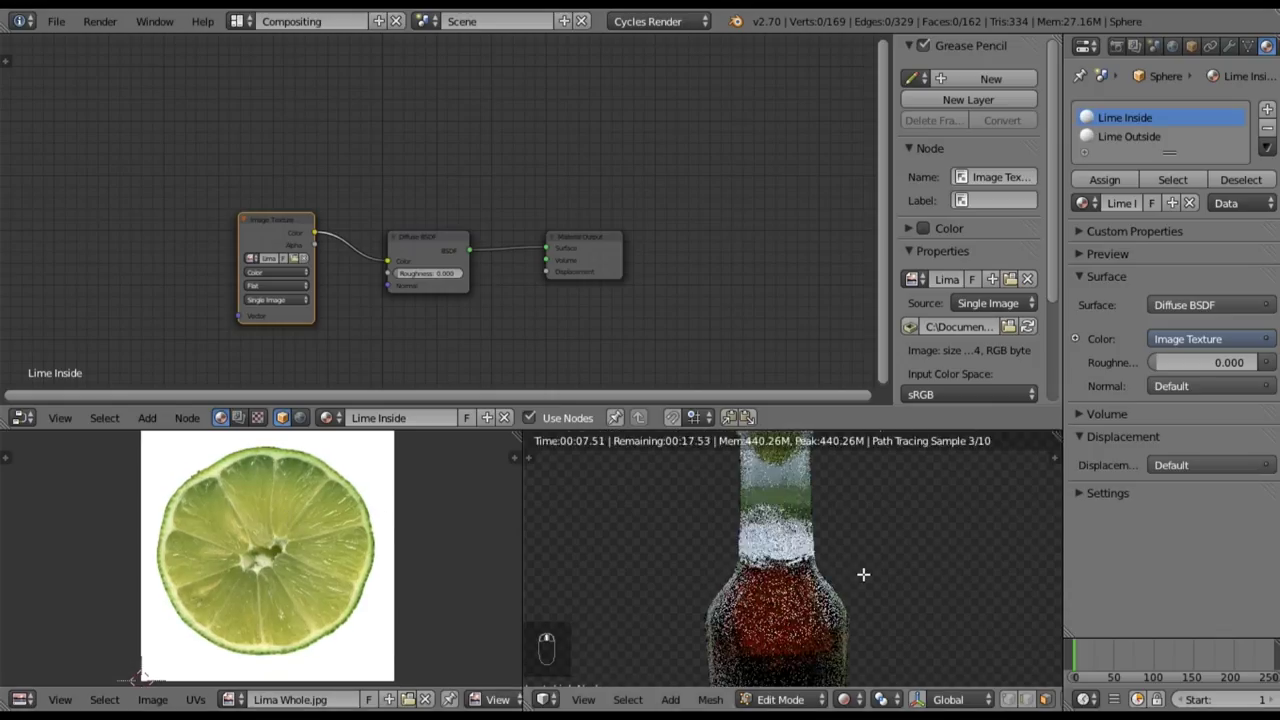
scroll(829, 534, "down", 2)
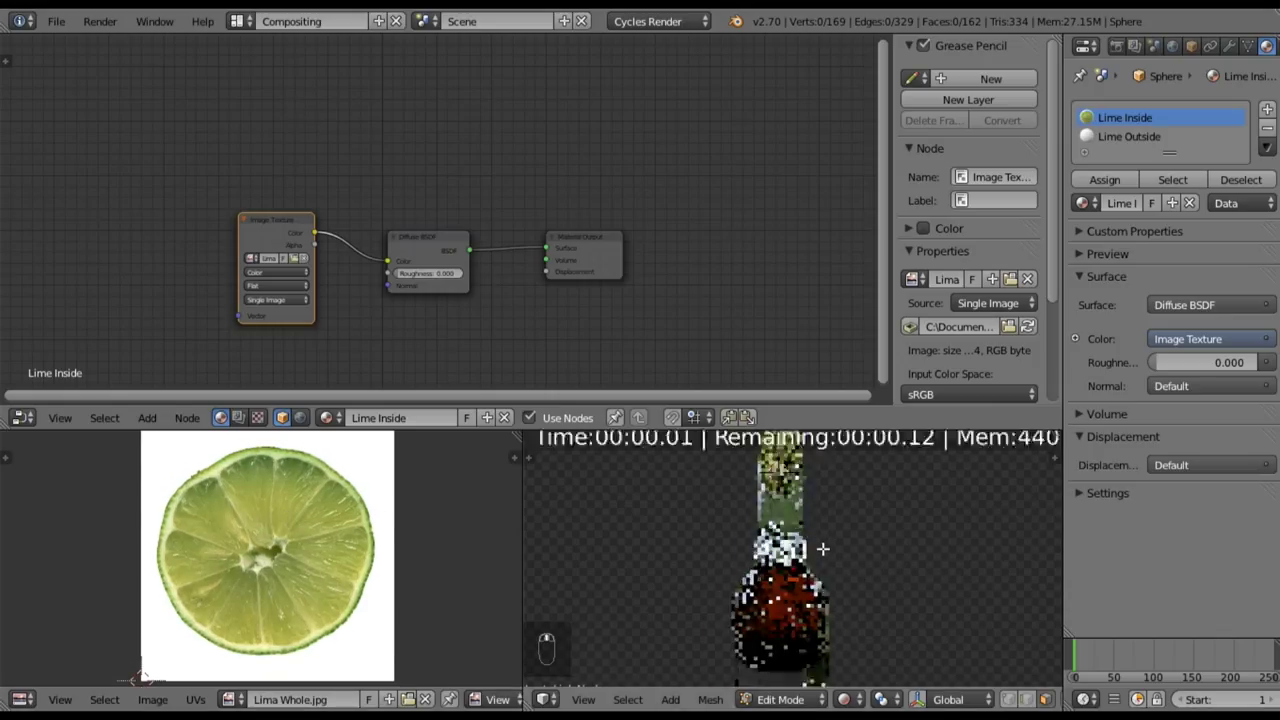
key("Tab")
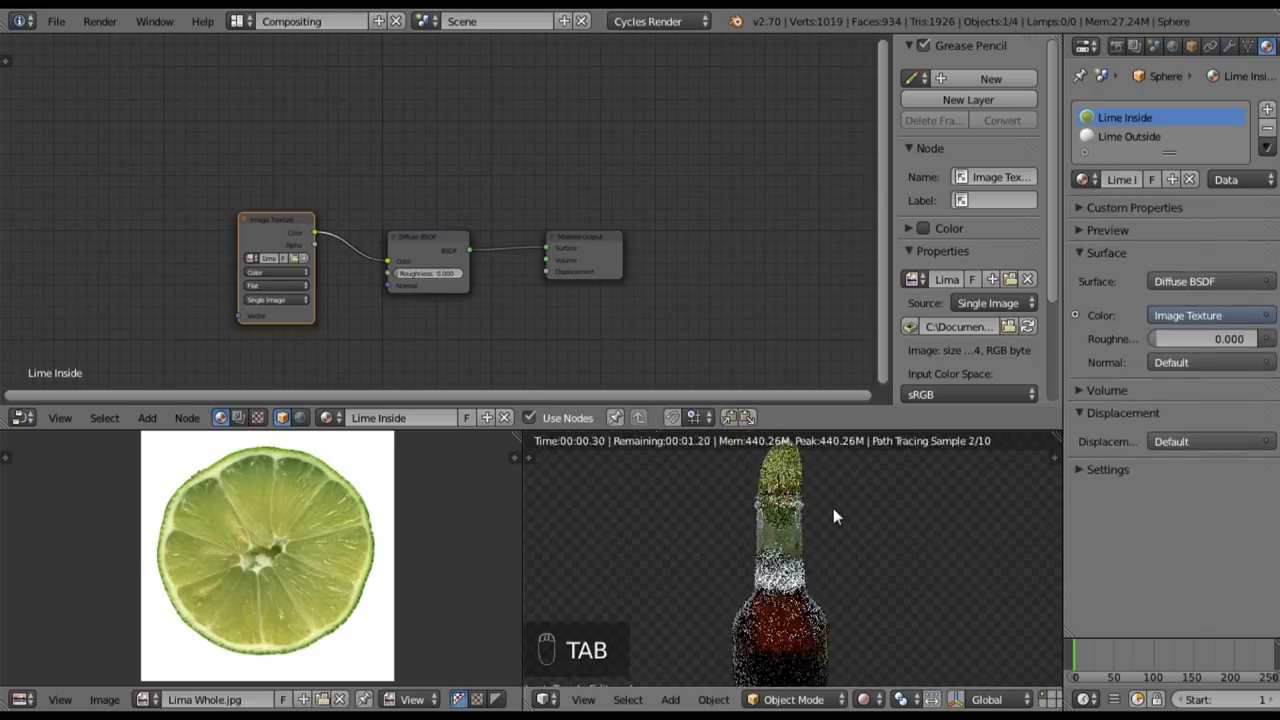
key("Tab")
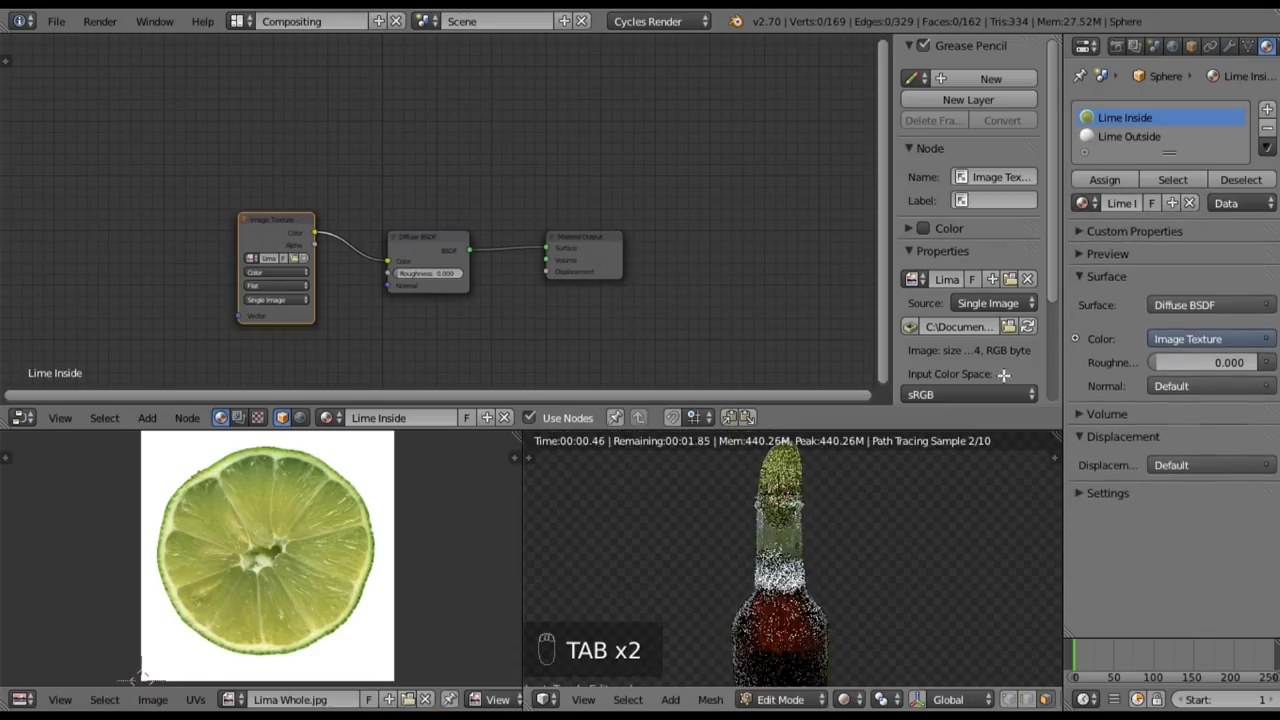
left_click(1156, 179)
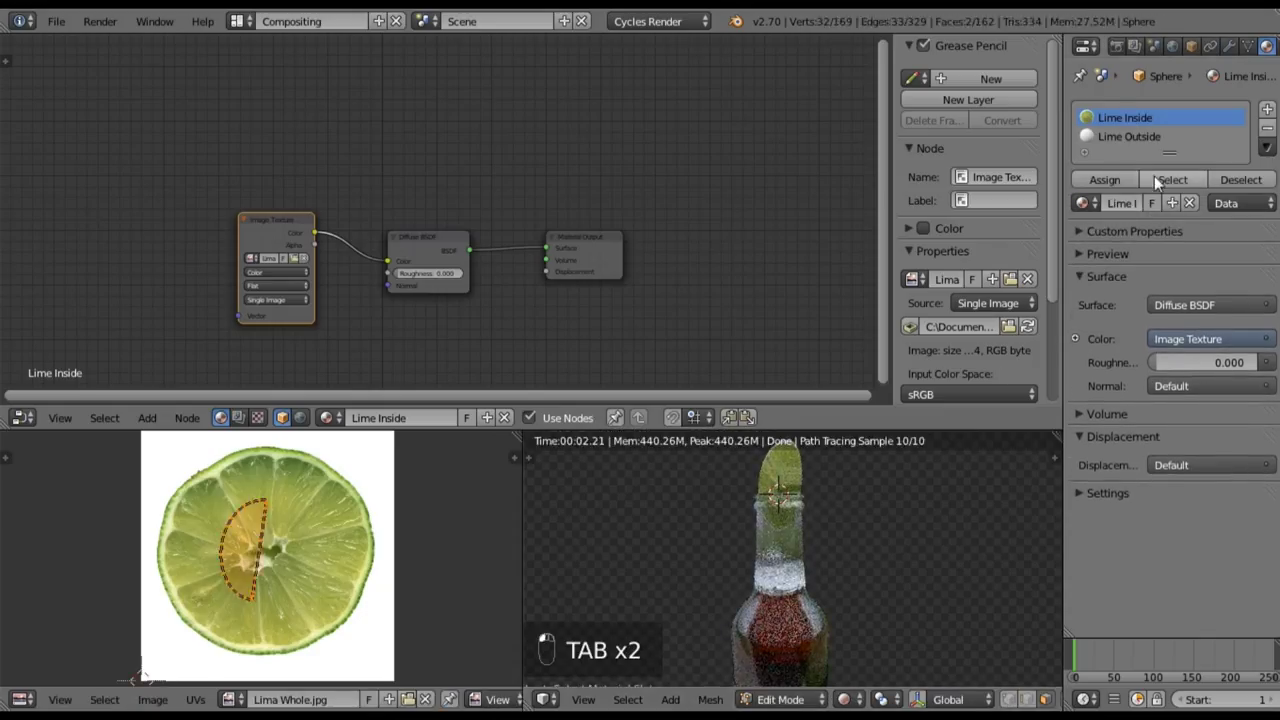
- Move, rotate and enlarge the flat sides' UV island to cover half of the lime slice along its peel
key("g")
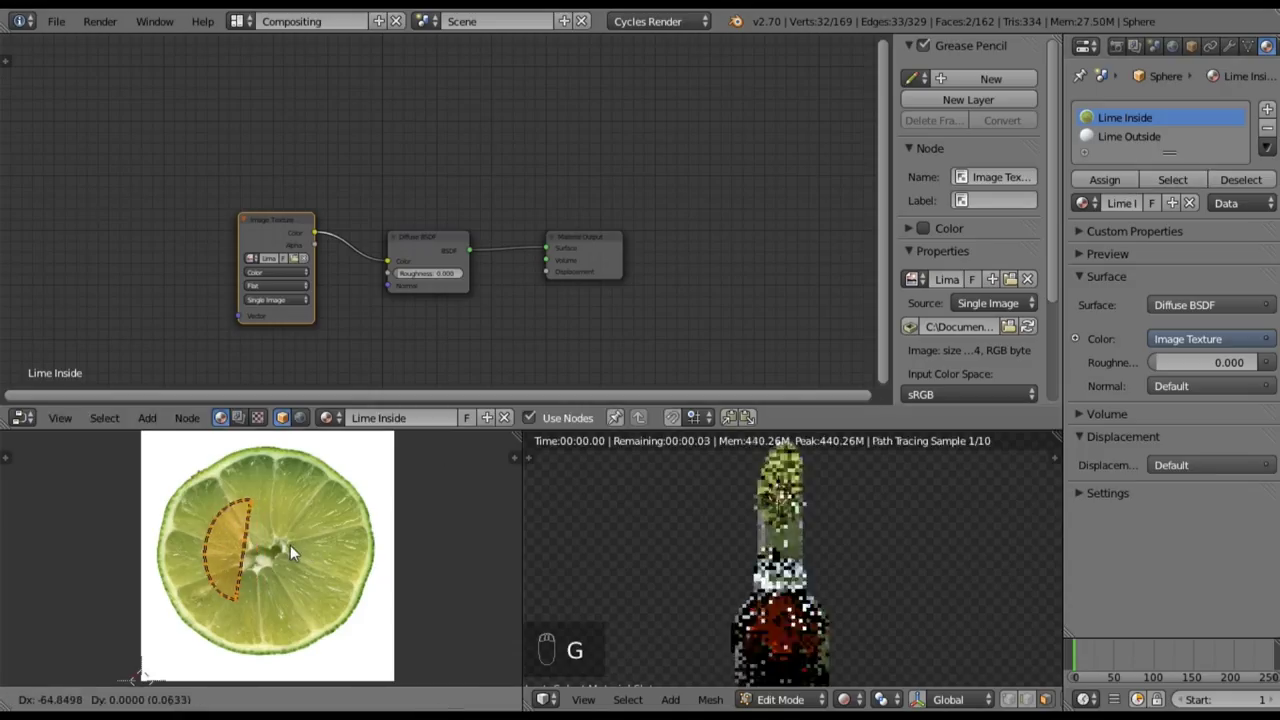
left_click(270, 524)
key("r")
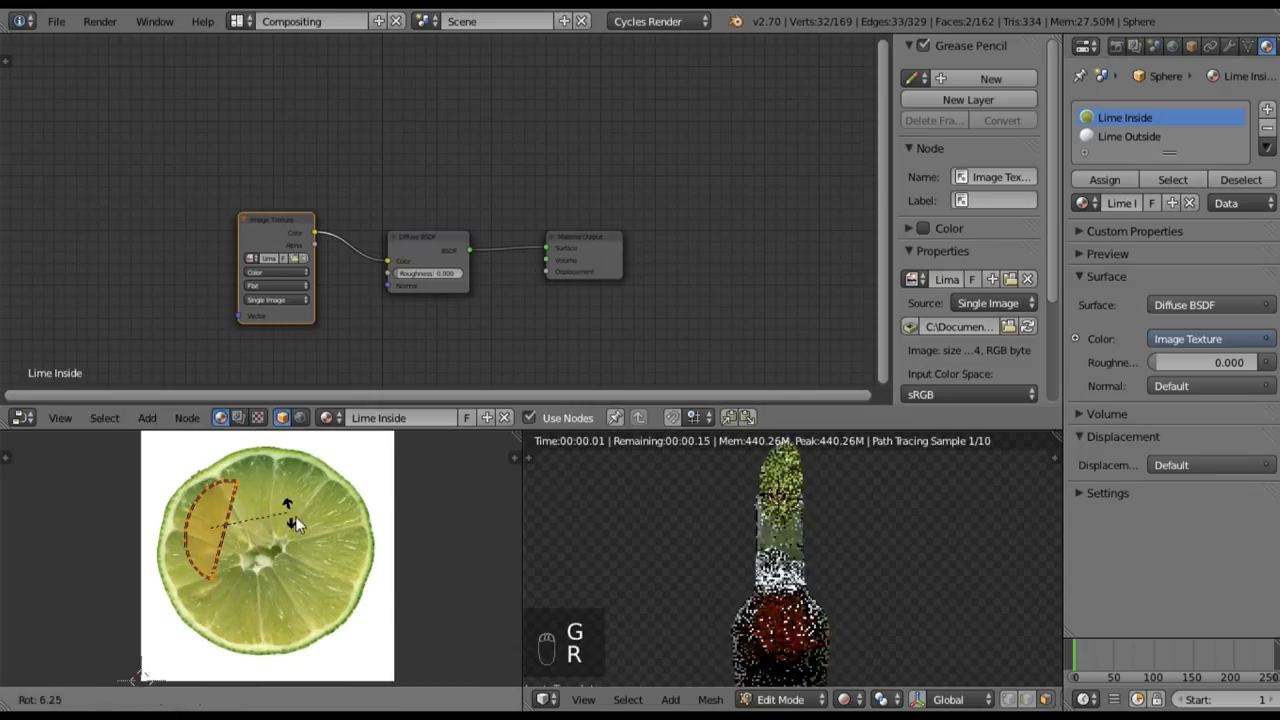
key("g")
key("s")
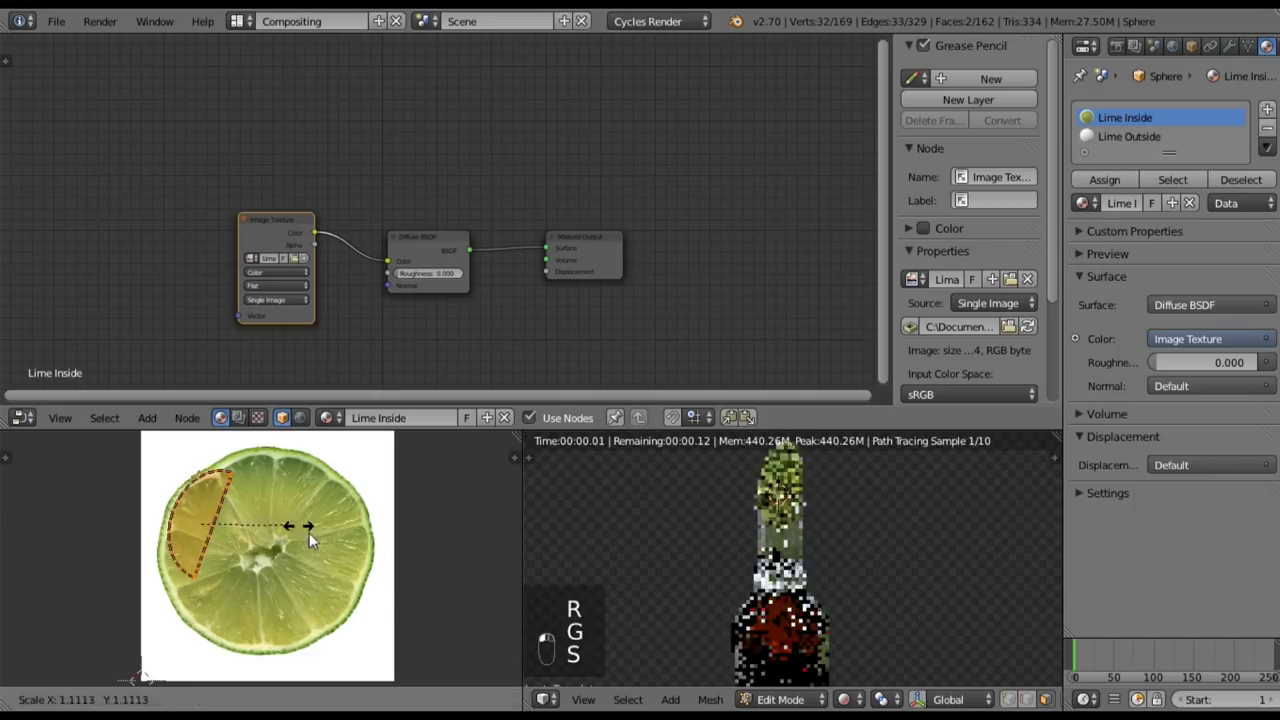
left_click(336, 556)
key("g")
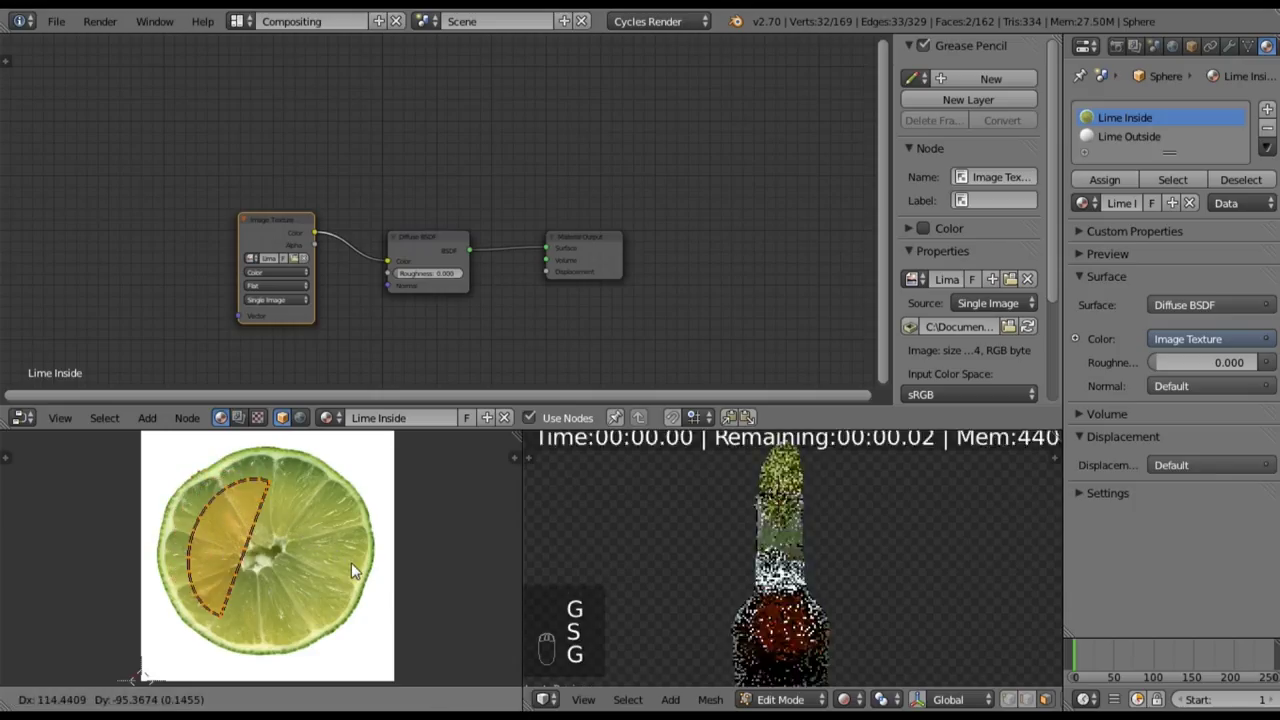
key("s")
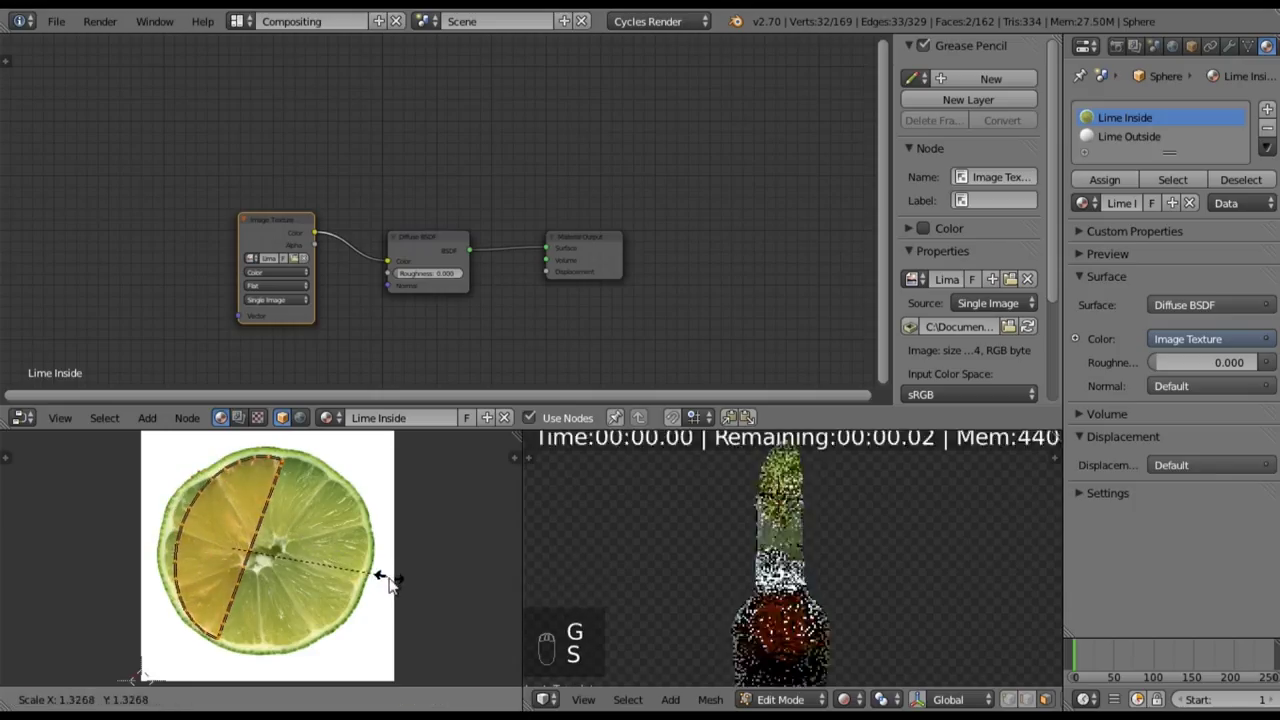
key("g")
- Stretch the wedge's UV island slightly along X and reposition it until it fills half of the lime slice up to the peel
key("s")
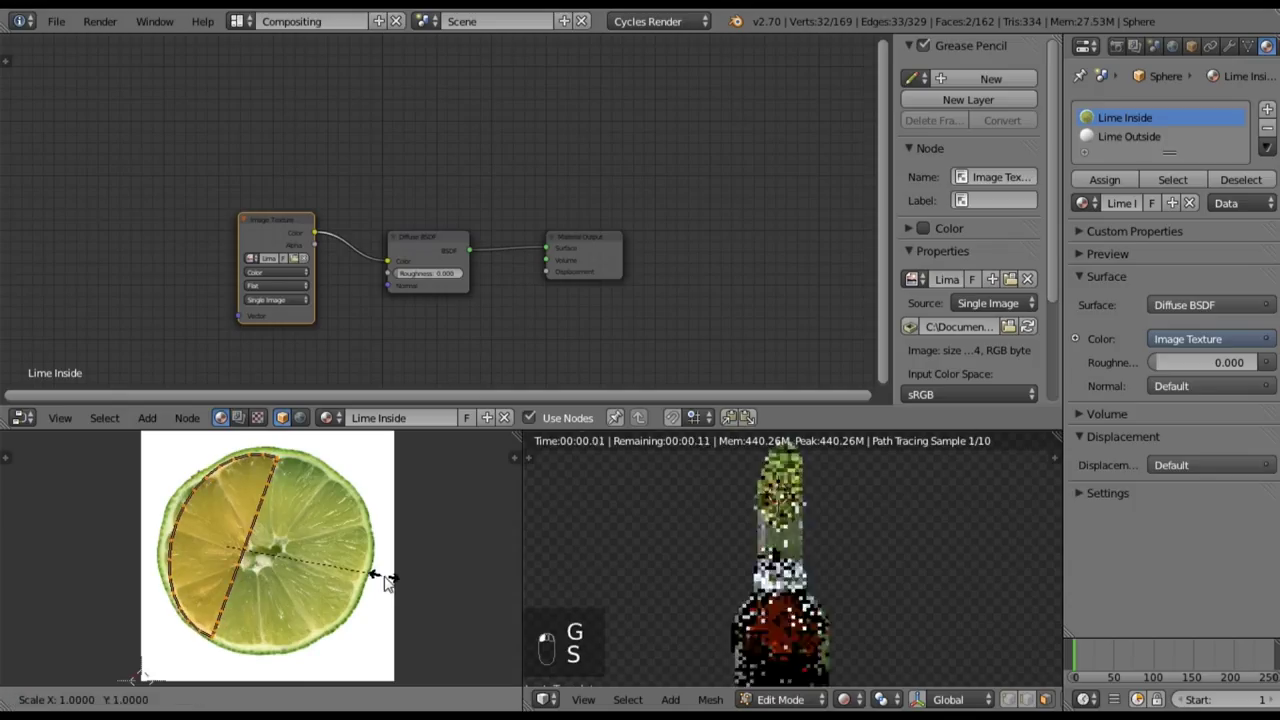
key("x")
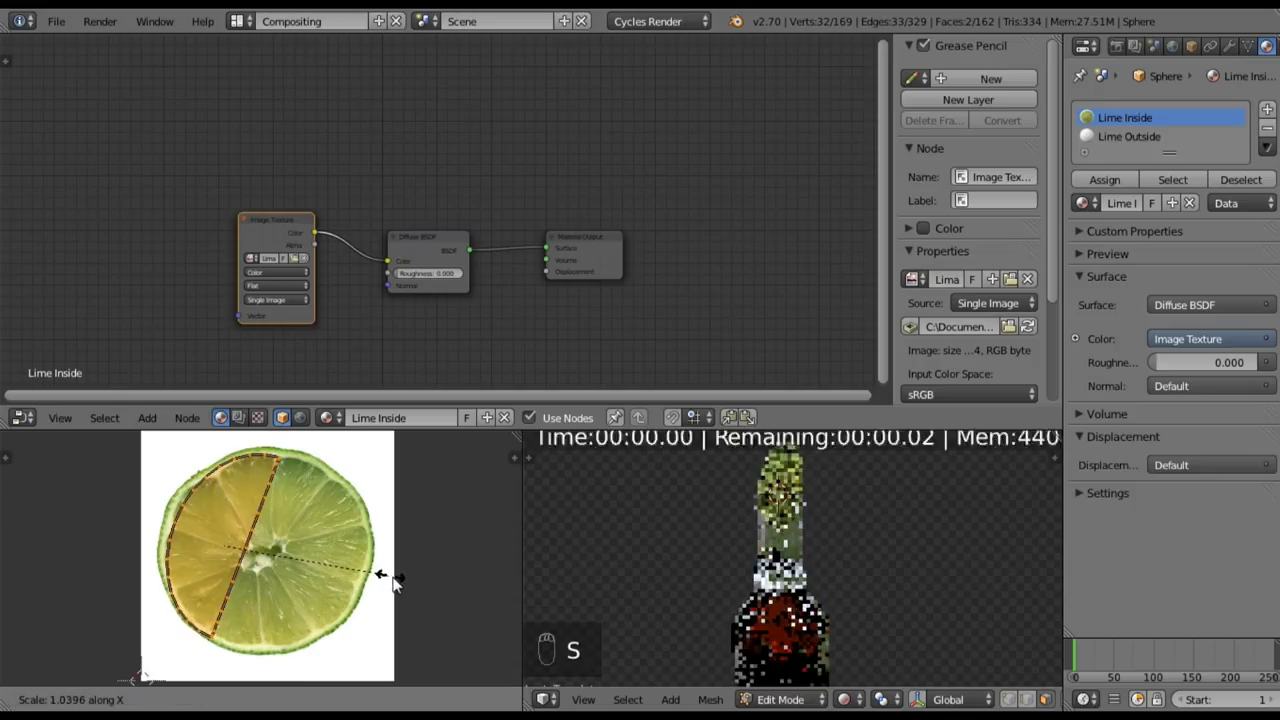
left_click(390, 580)
key("g")
left_click(370, 568)
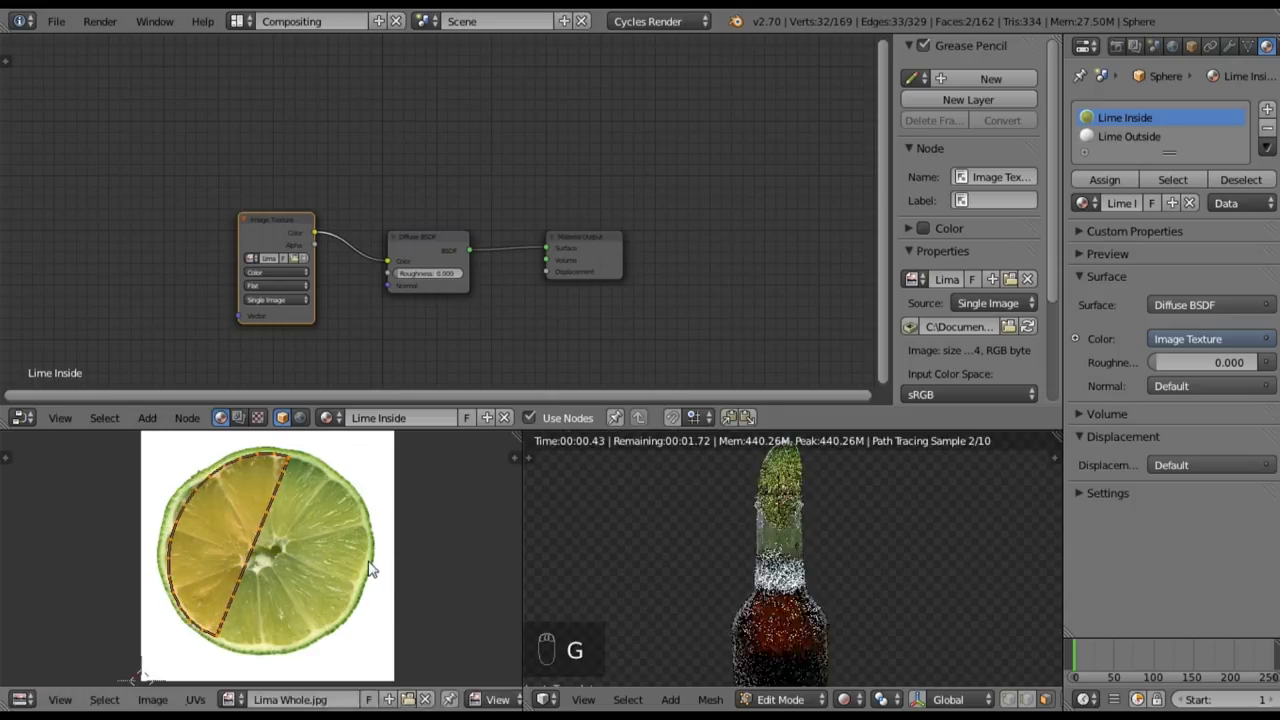
key("s")
key("x")
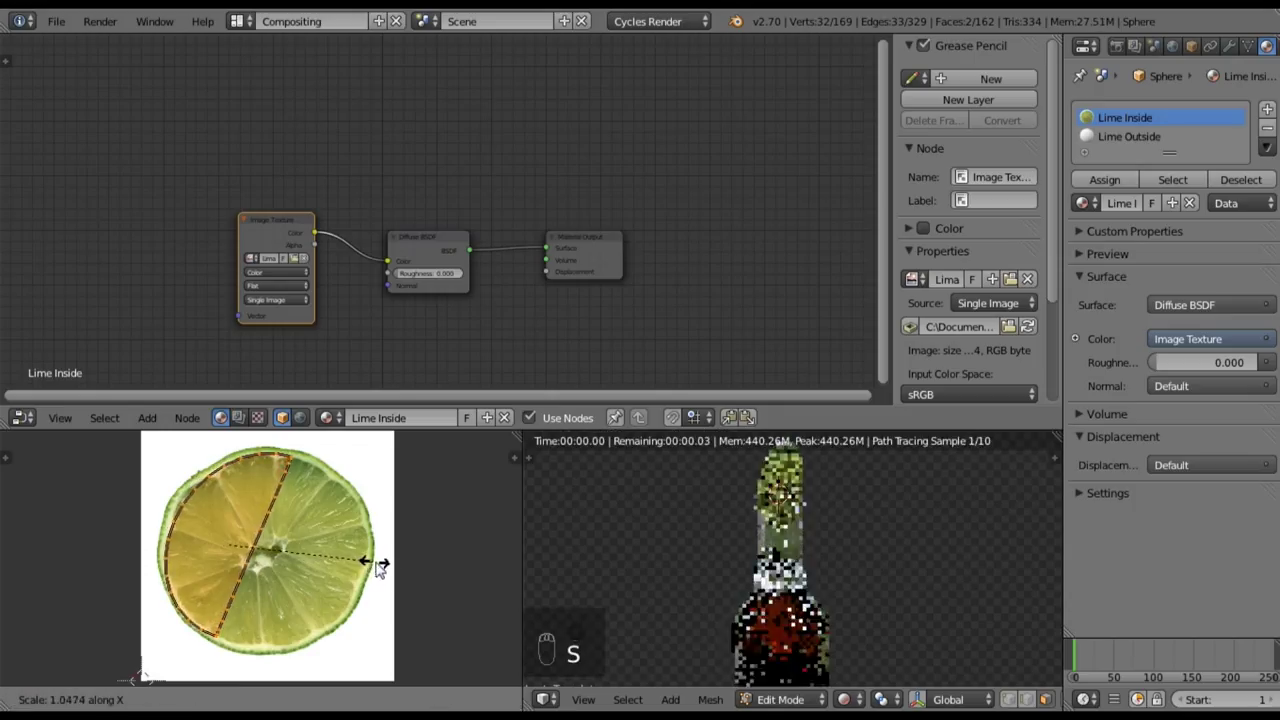
left_click(385, 570)
key("g")
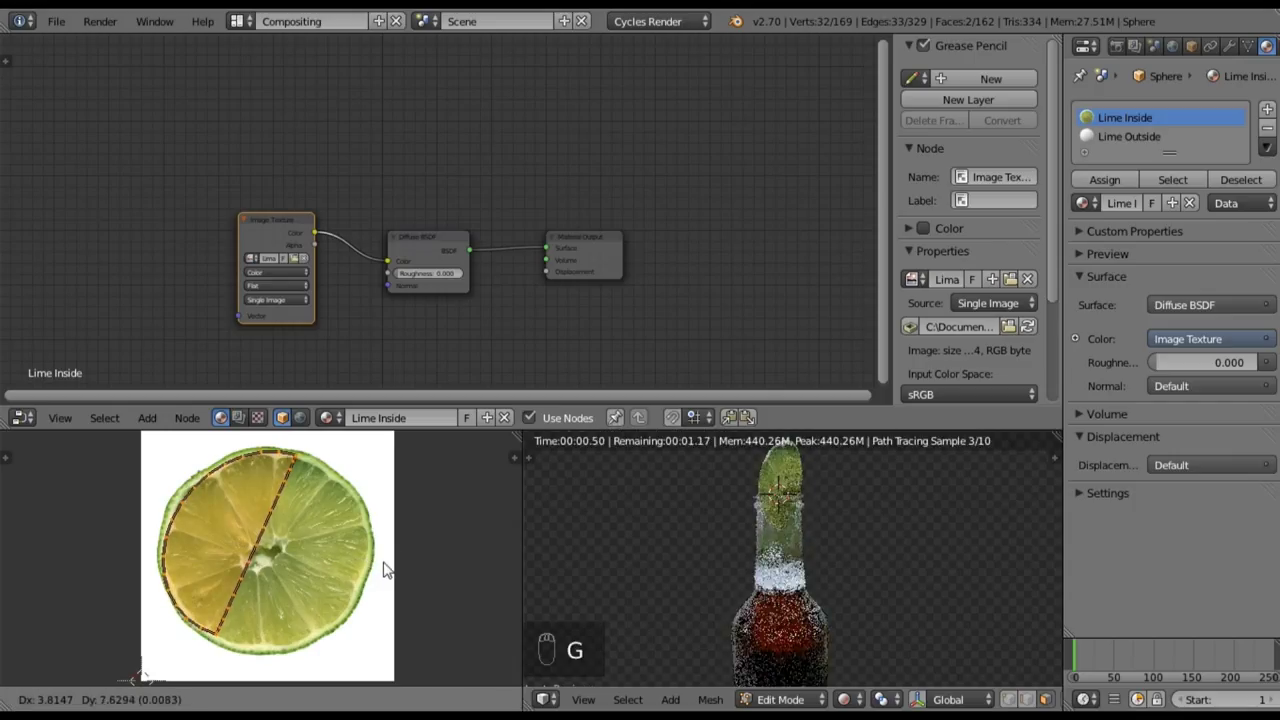
left_click(808, 503)
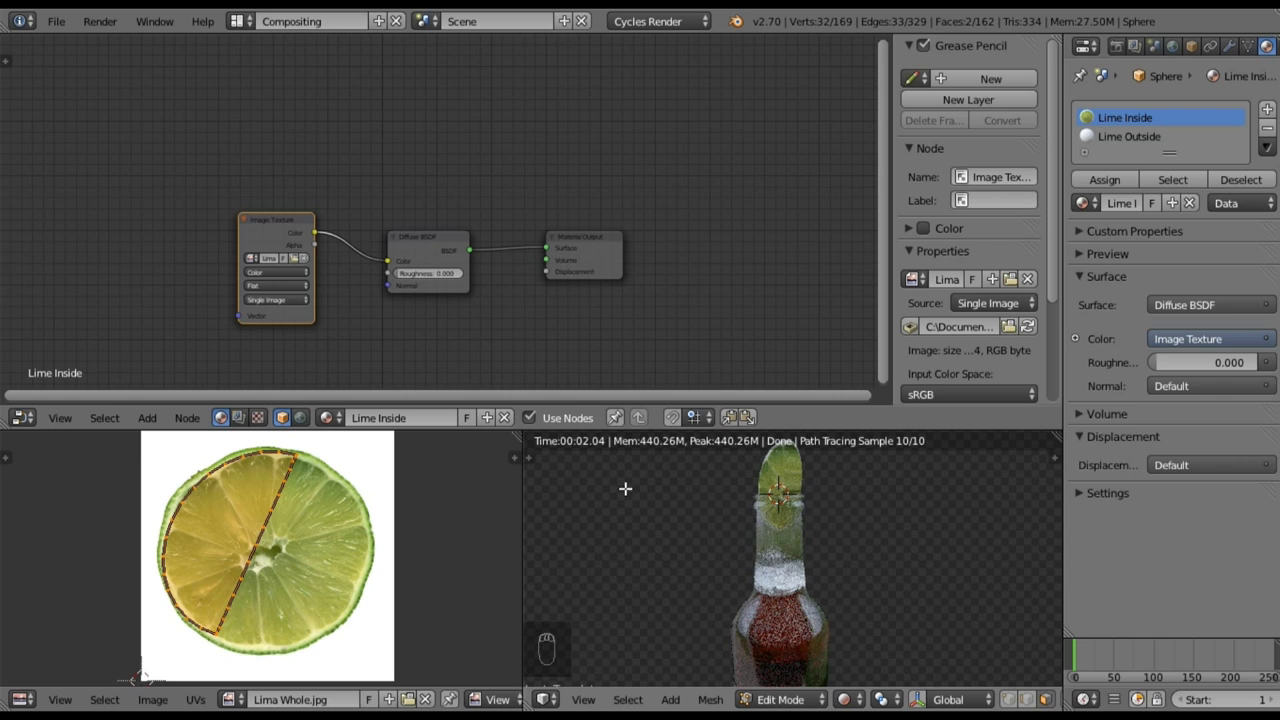
scroll(823, 517, "up", 2)
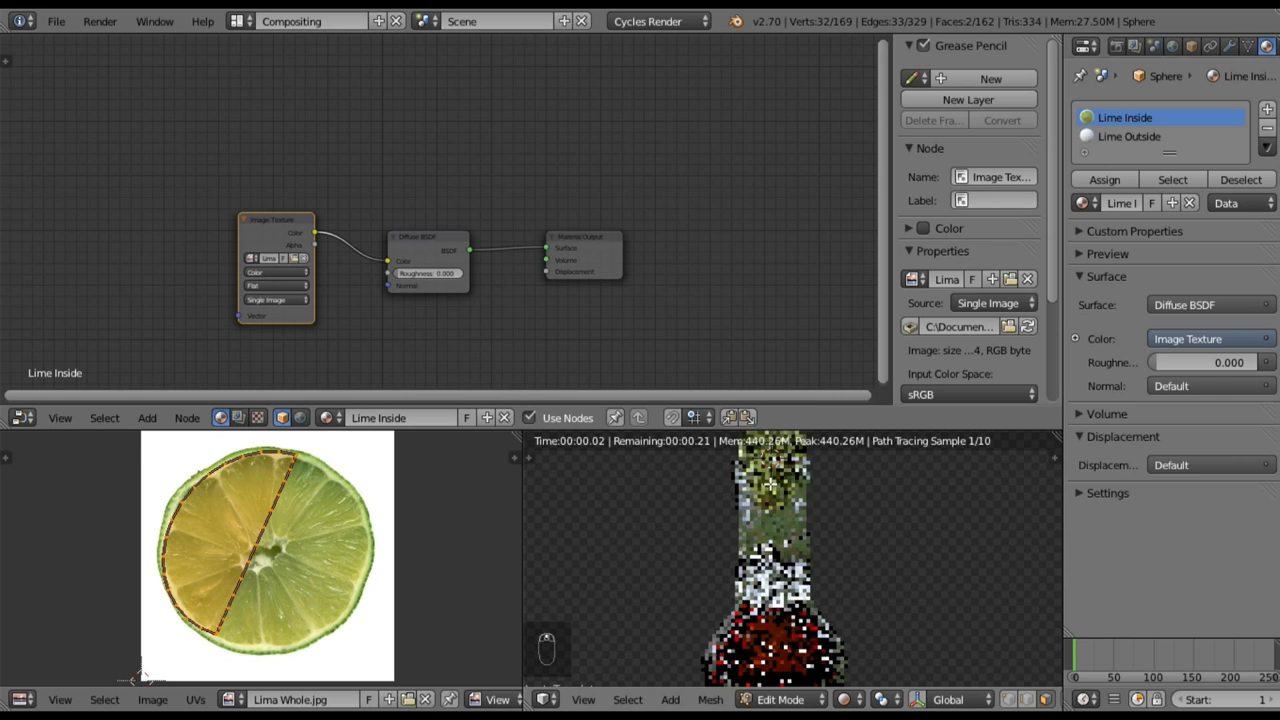
middle_click_drag(768, 488, 848, 541)
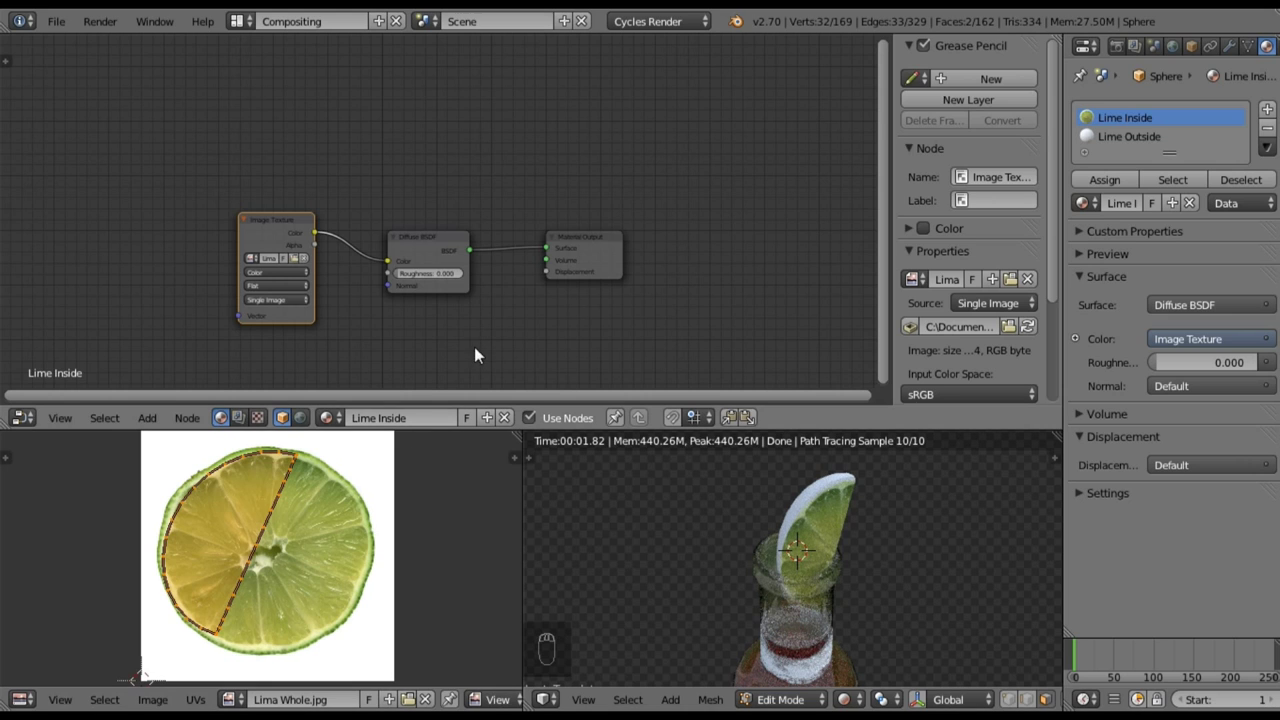
- Duplicate the Image Texture node below the original and load Lima Whole_NRM.png from the Textures\Random folder into the copy
middle_click_drag(409, 346, 407, 268)
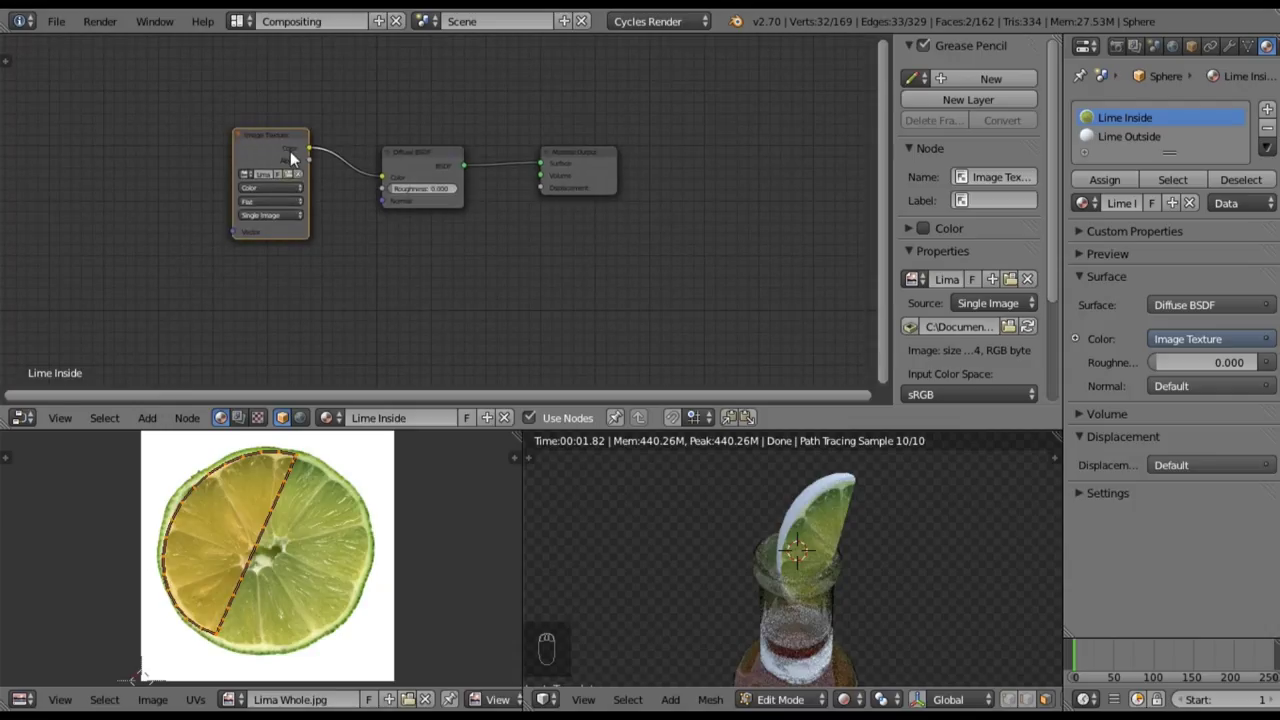
key("shift+d")
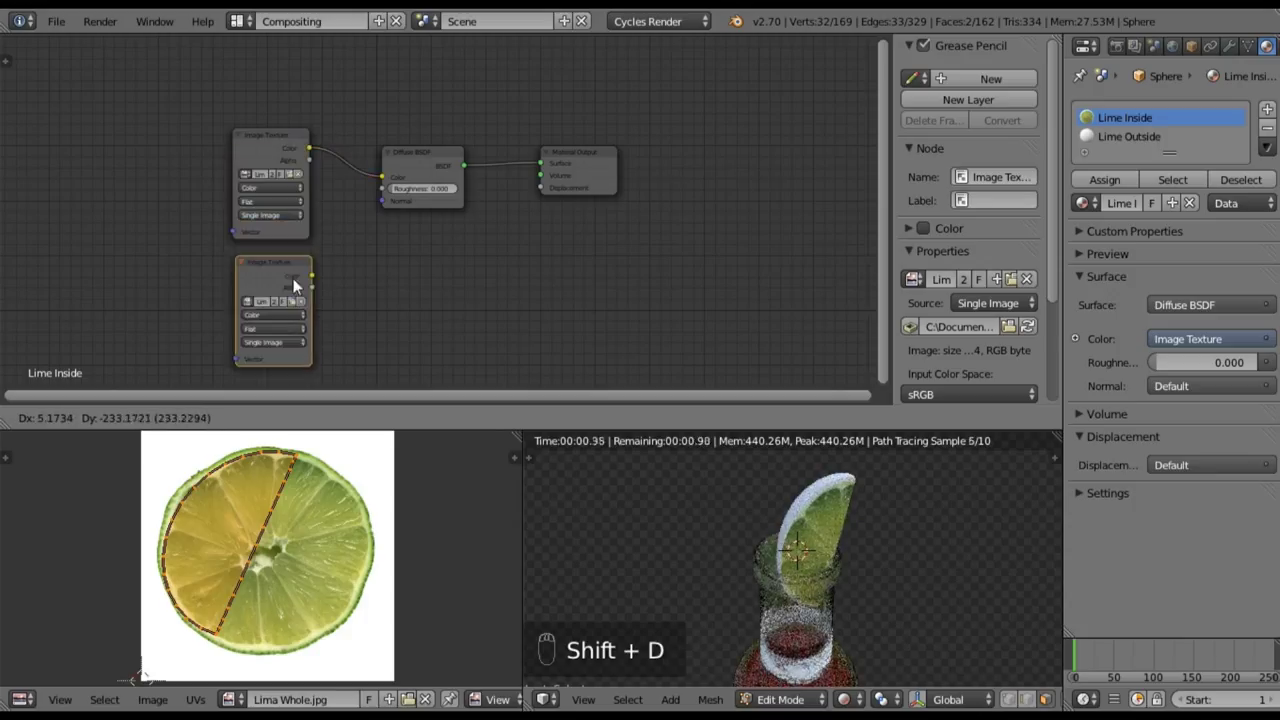
left_click(288, 282)
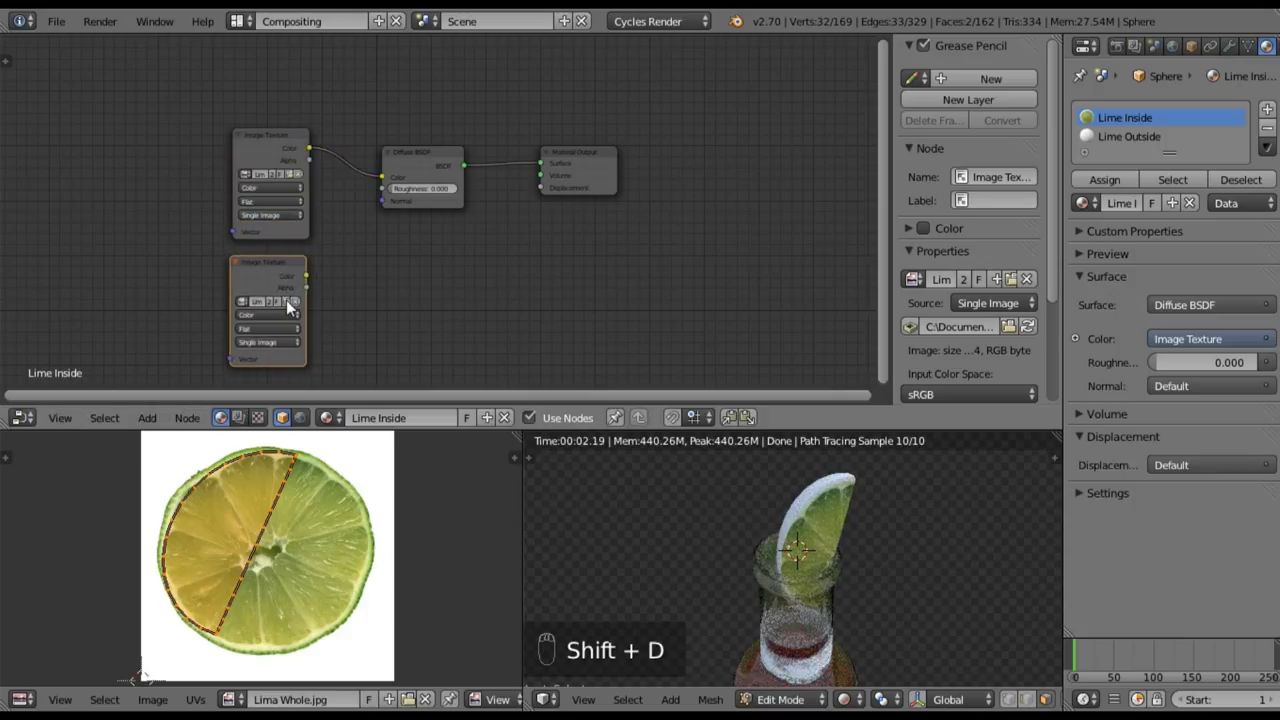
left_click(286, 300)
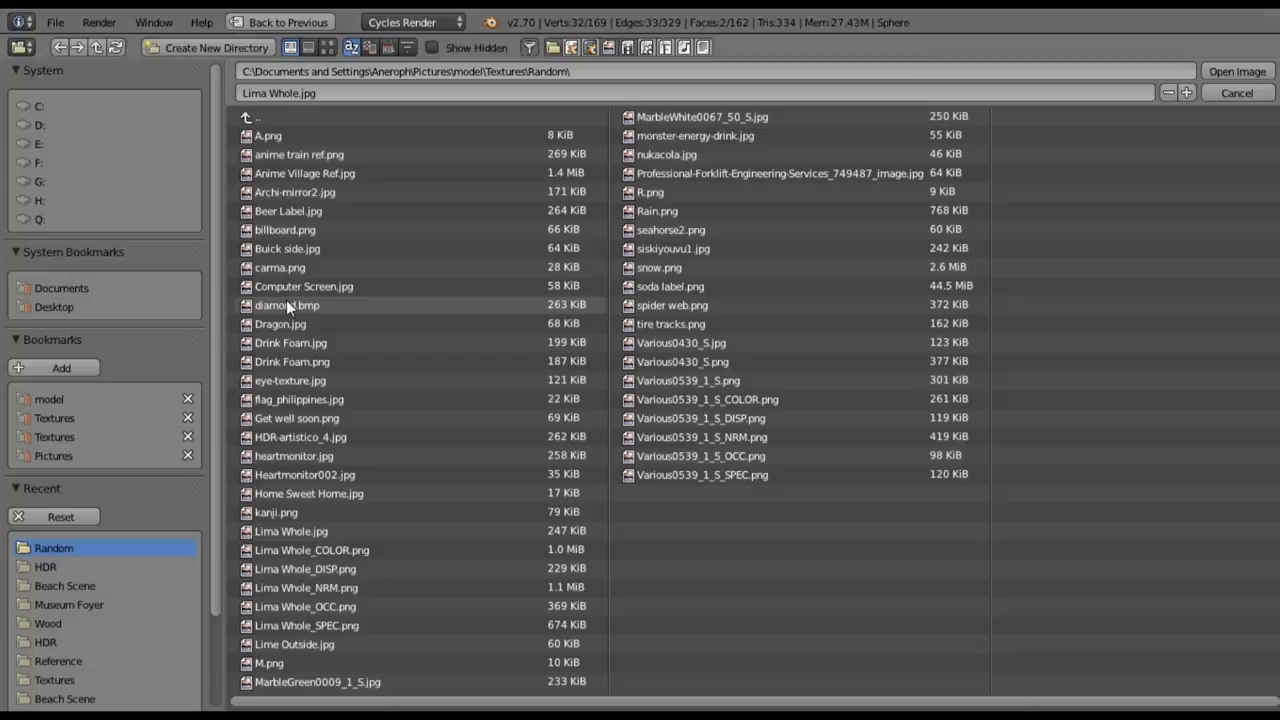
left_click(56, 421)
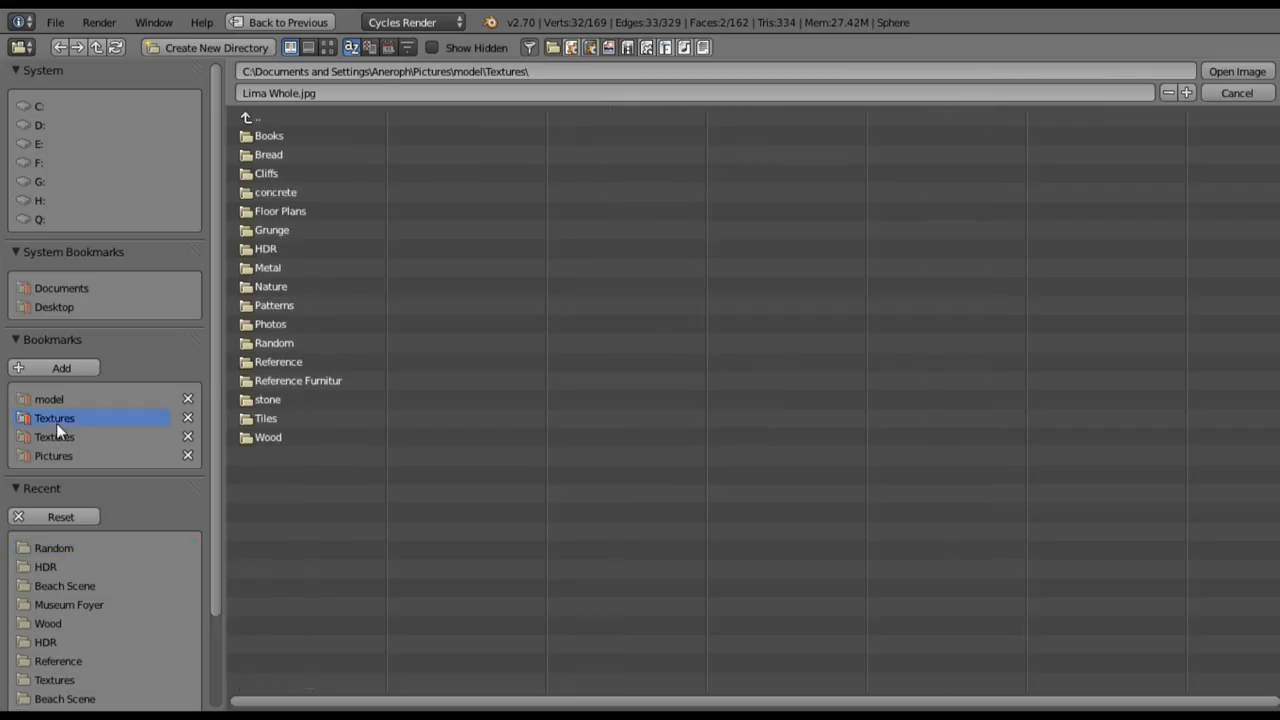
left_click(270, 342)
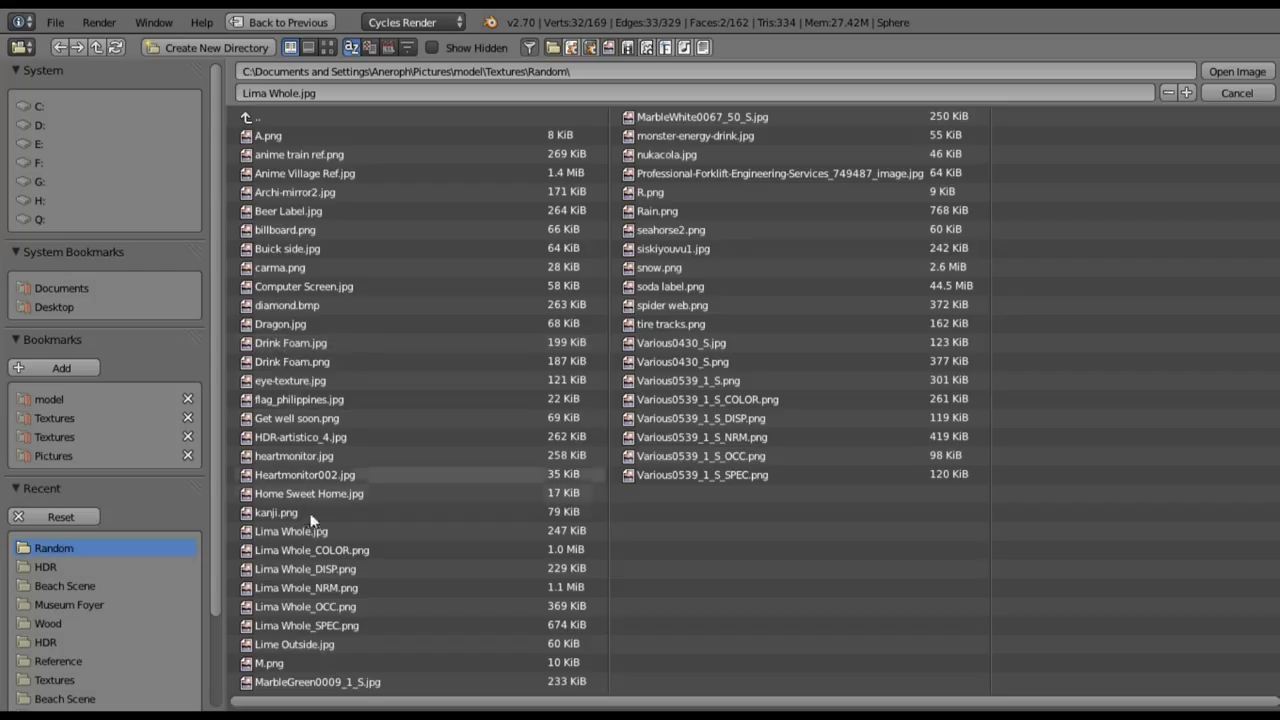
left_click(345, 588)
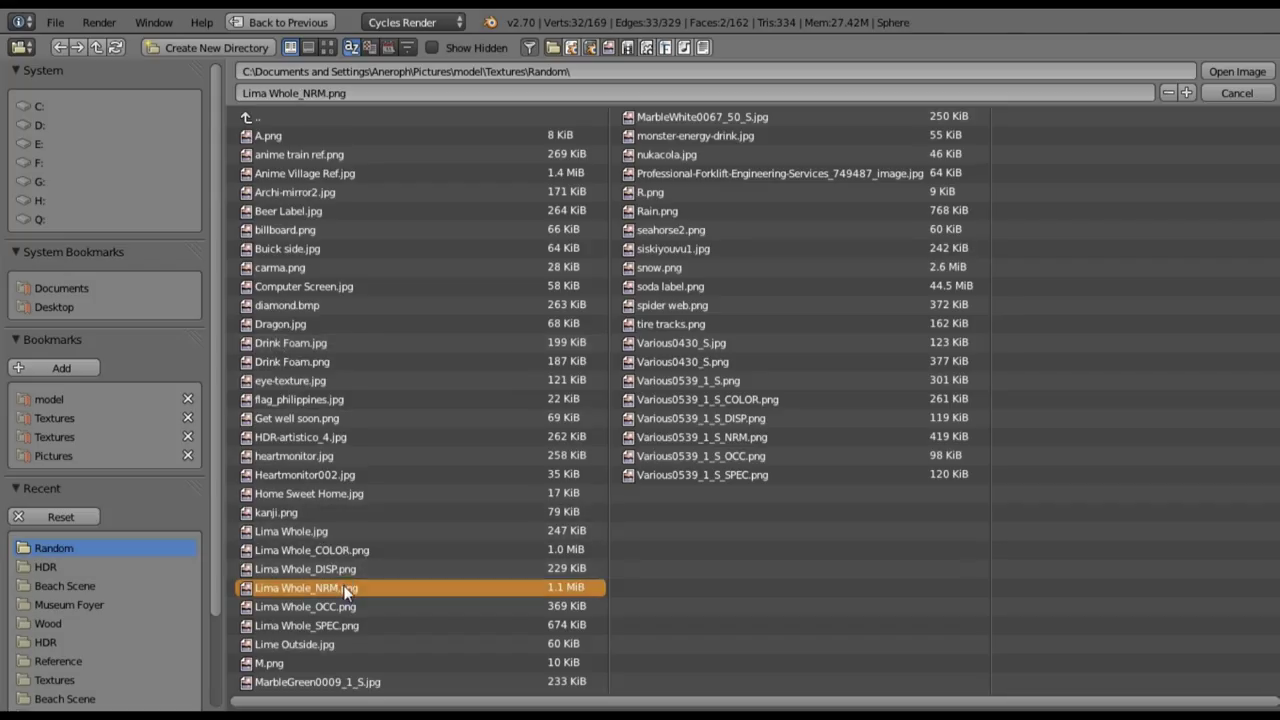
double_click(345, 589)
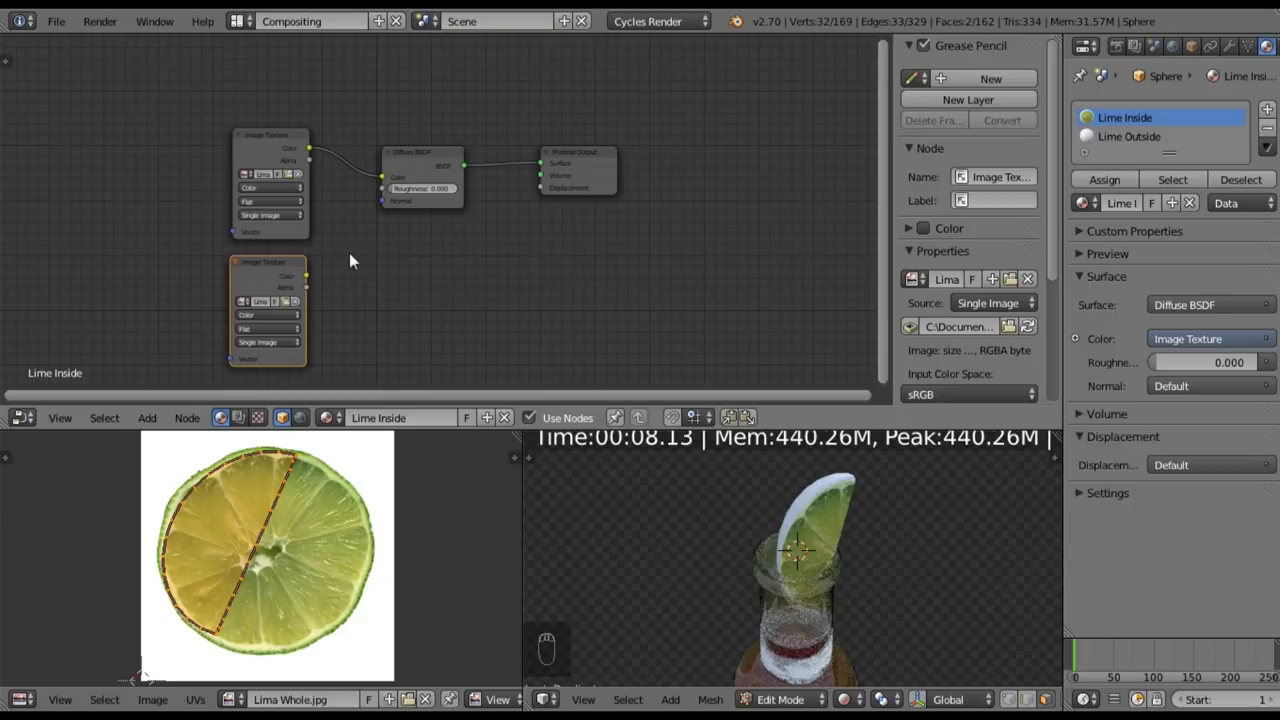
- Space out the nodes and link the Lima Whole_NRM.png texture's color through a new Normal Map node into the Diffuse BSDF normal
left_click_drag(280, 265, 182, 270)
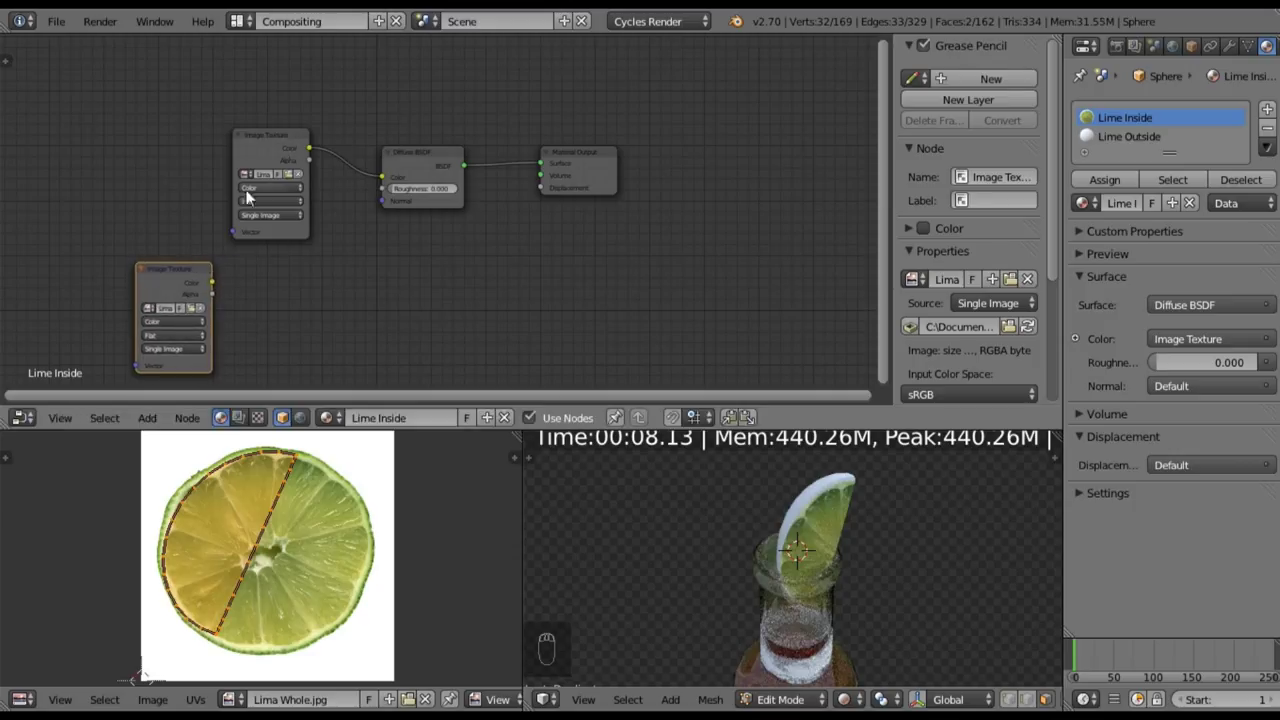
left_click_drag(410, 150, 436, 150)
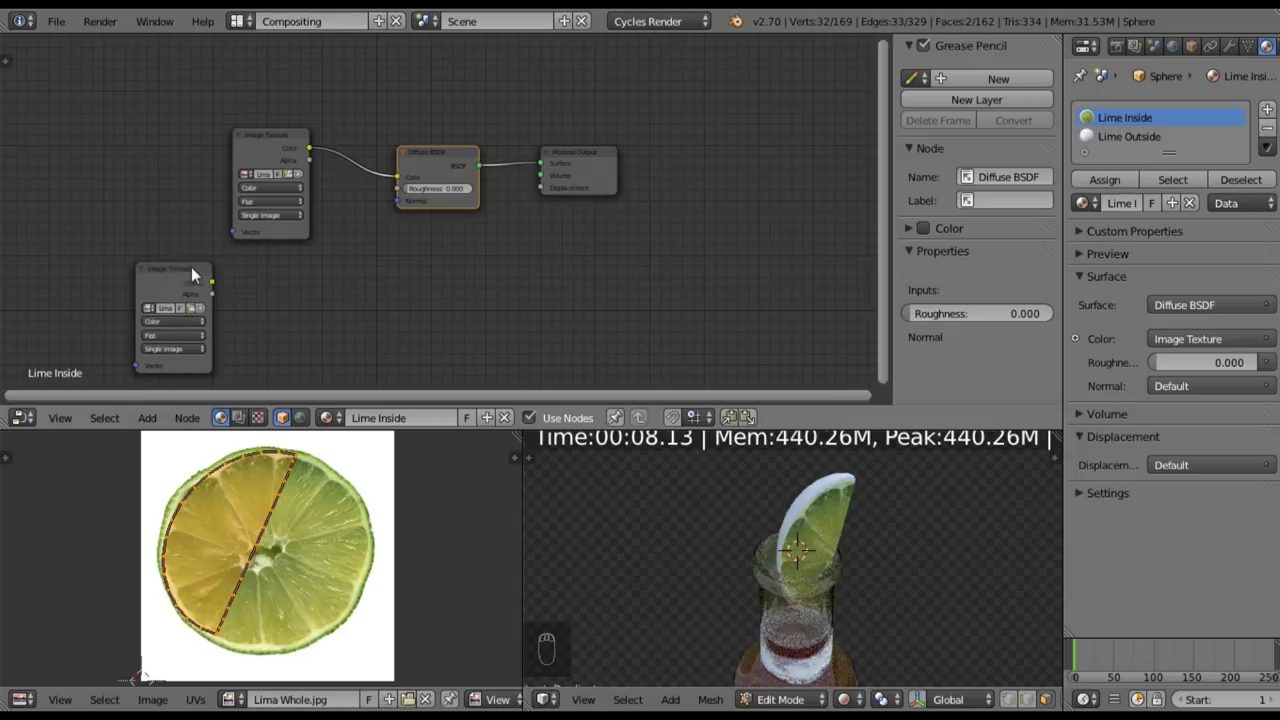
left_click(147, 418)
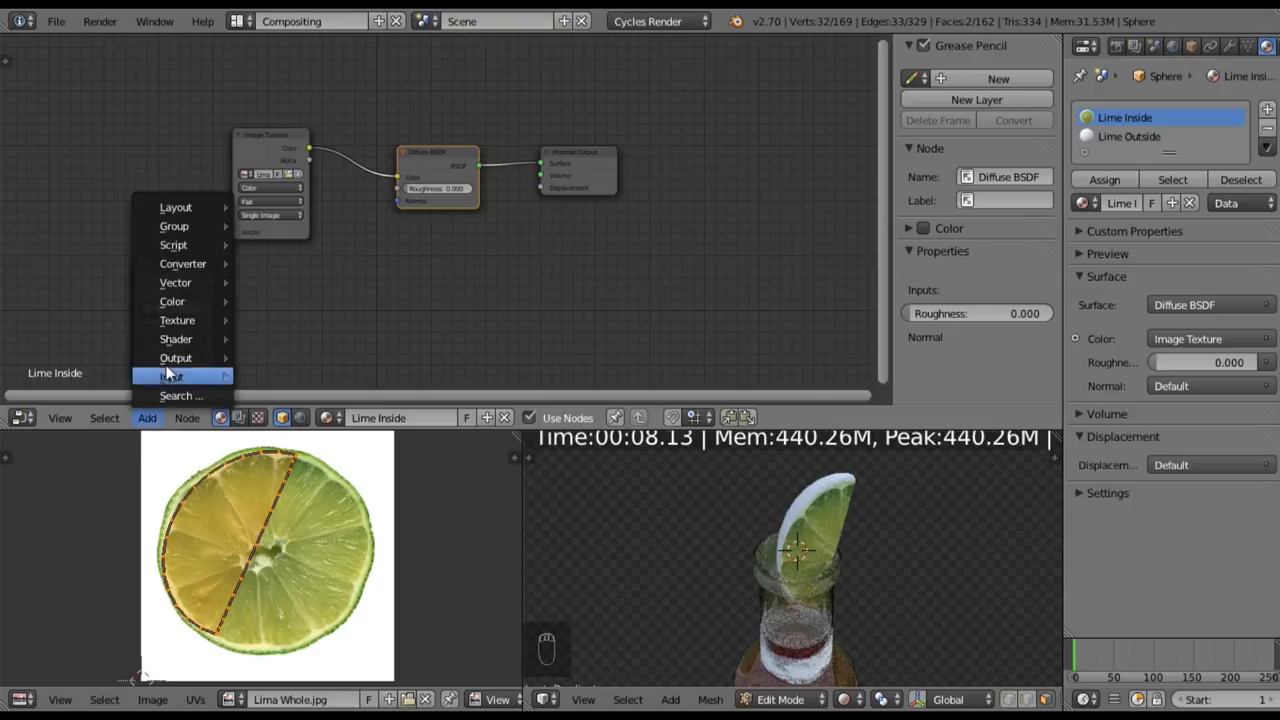
mouse_move(176, 362)
mouse_move(189, 281)
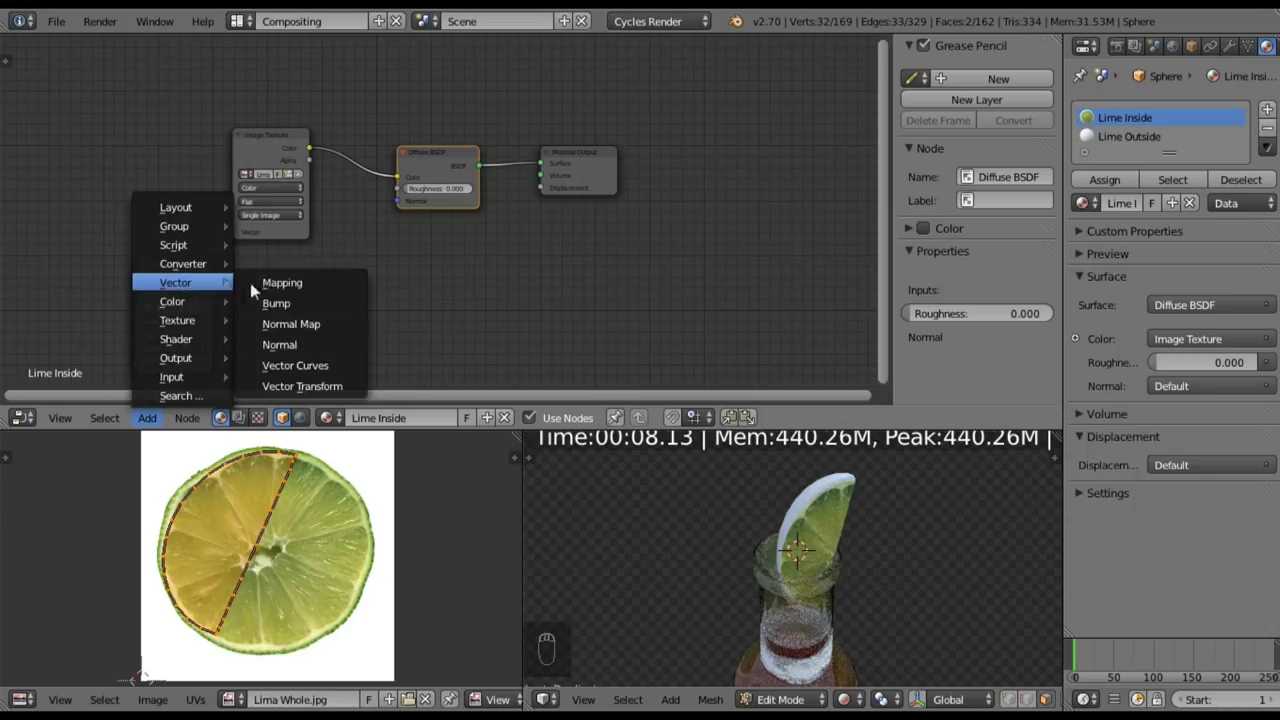
left_click(285, 324)
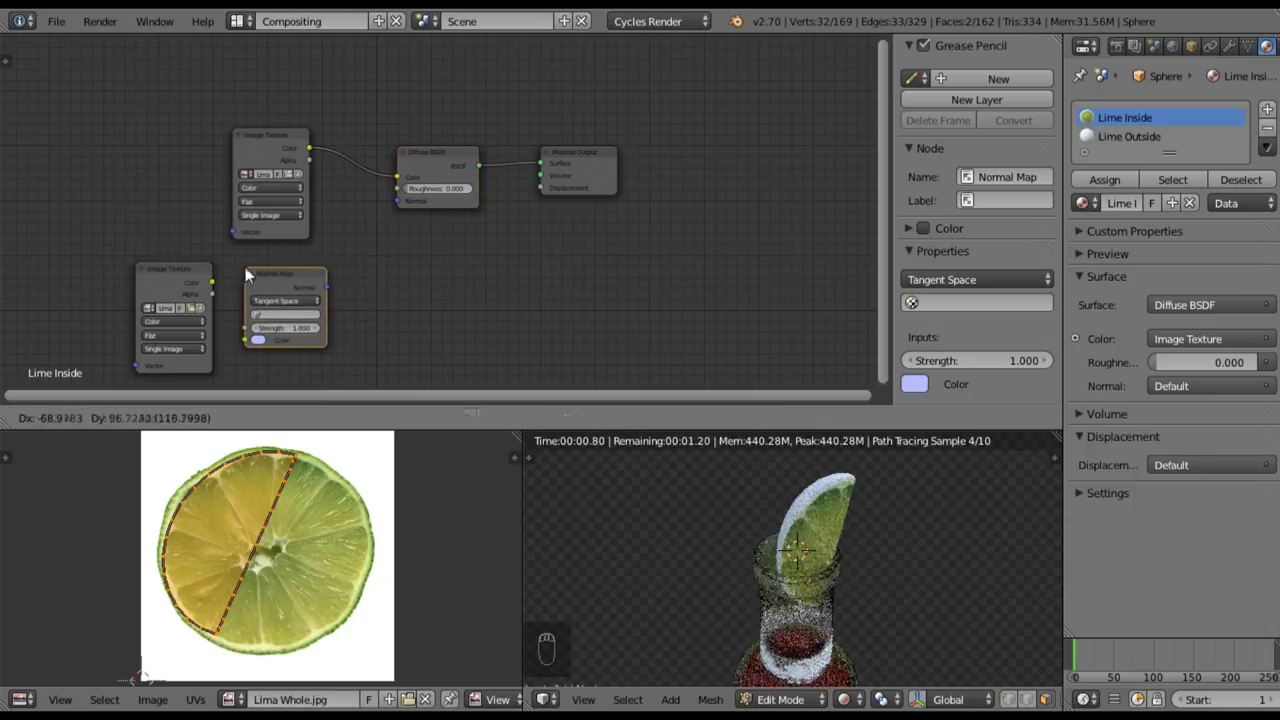
left_click(245, 268)
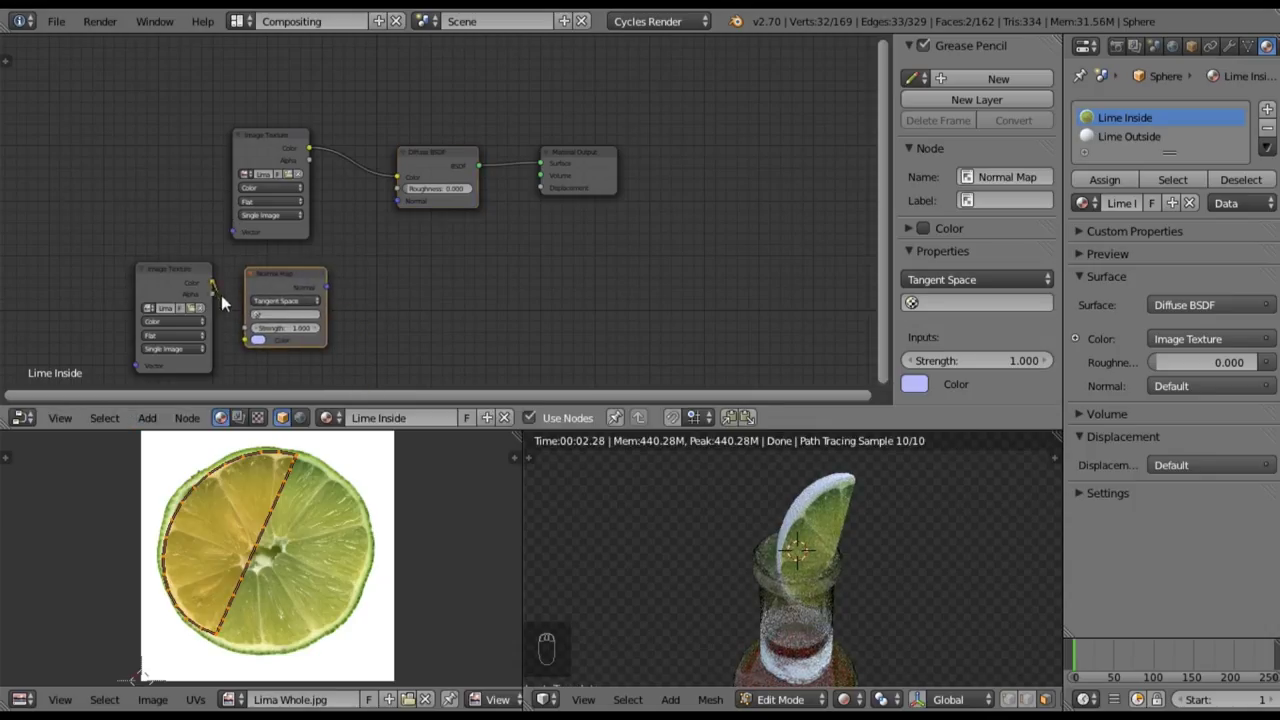
left_click_drag(242, 337, 245, 340)
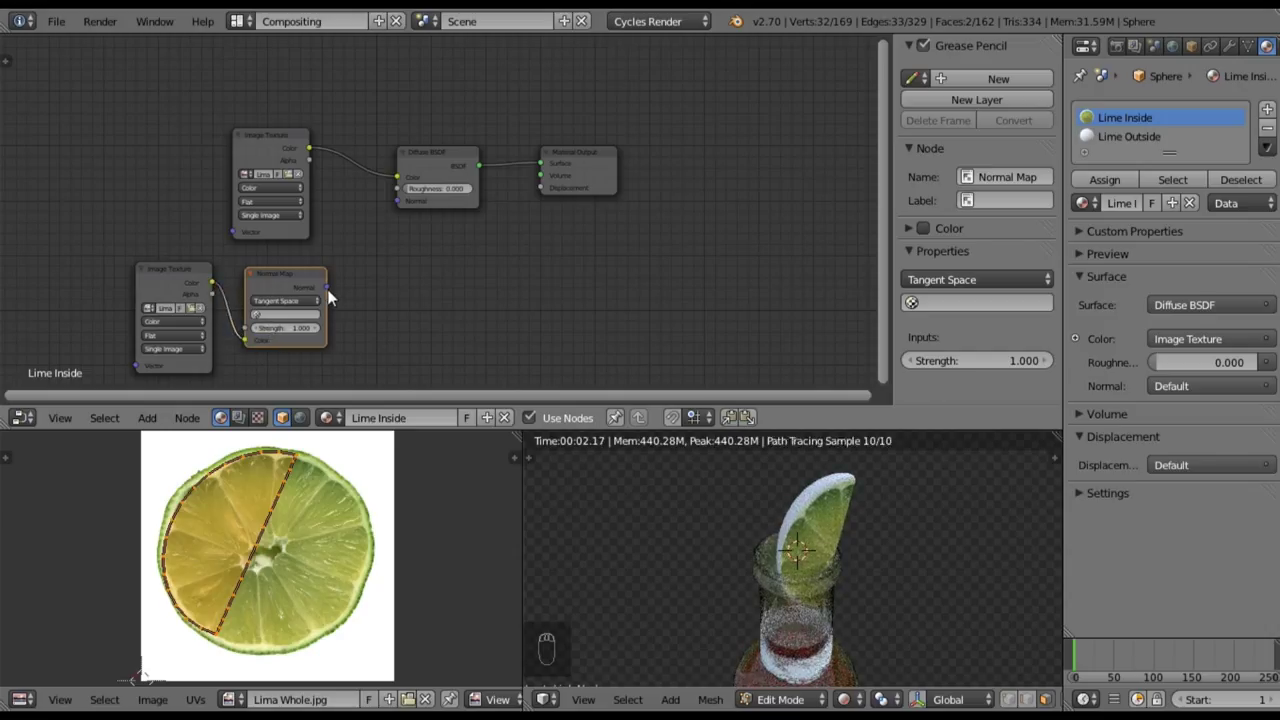
left_click_drag(328, 287, 397, 200)
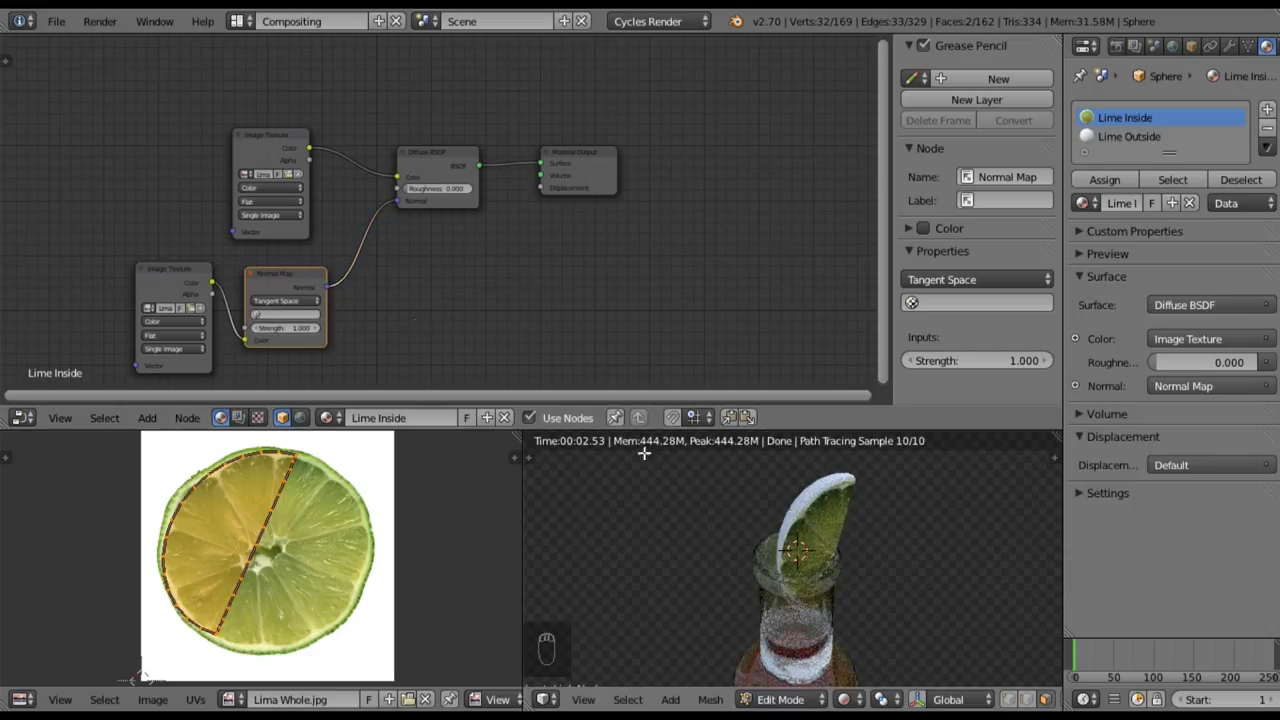
- Add a Glossy BSDF node below the Diffuse BSDF
left_click(148, 418)
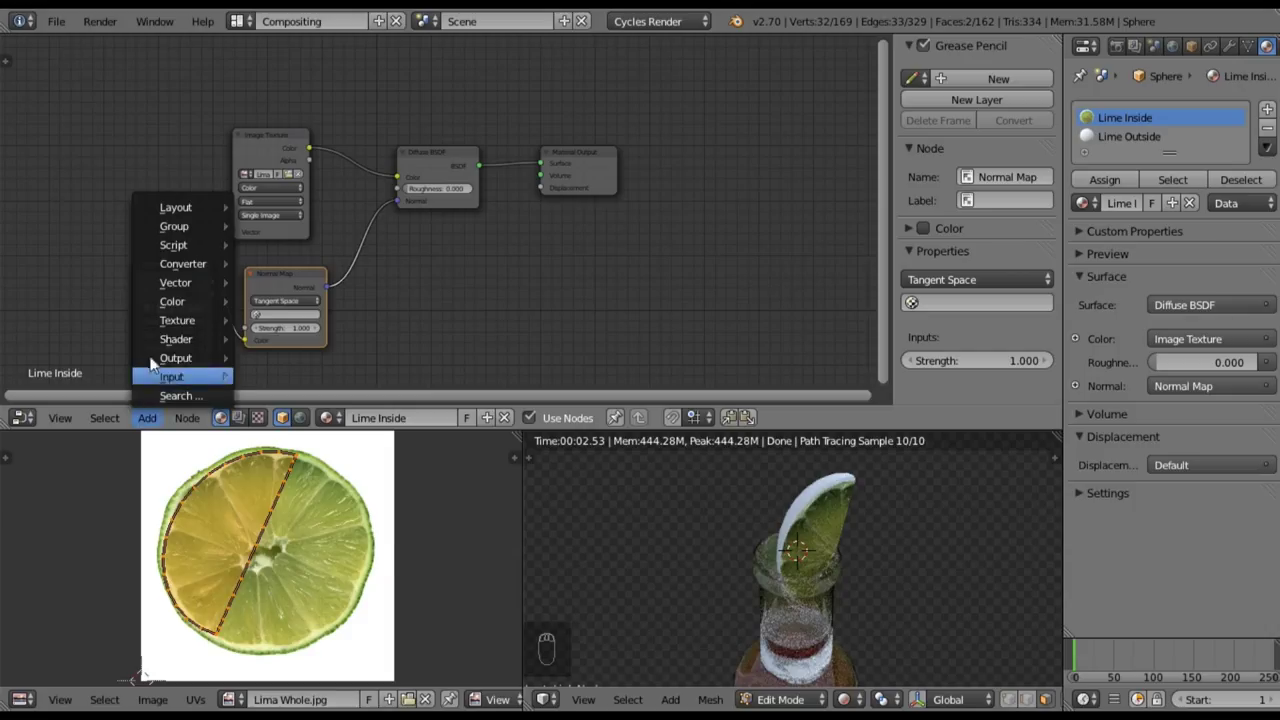
mouse_move(195, 343)
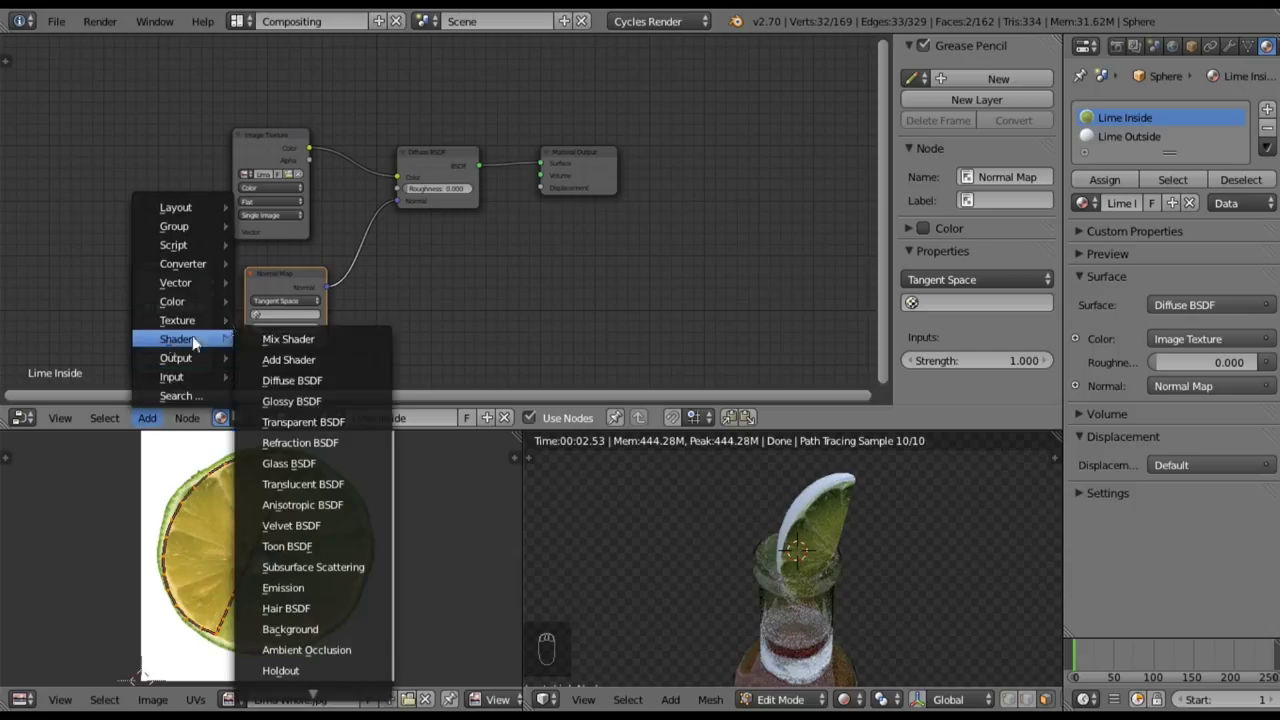
left_click(301, 401)
left_click(403, 234)
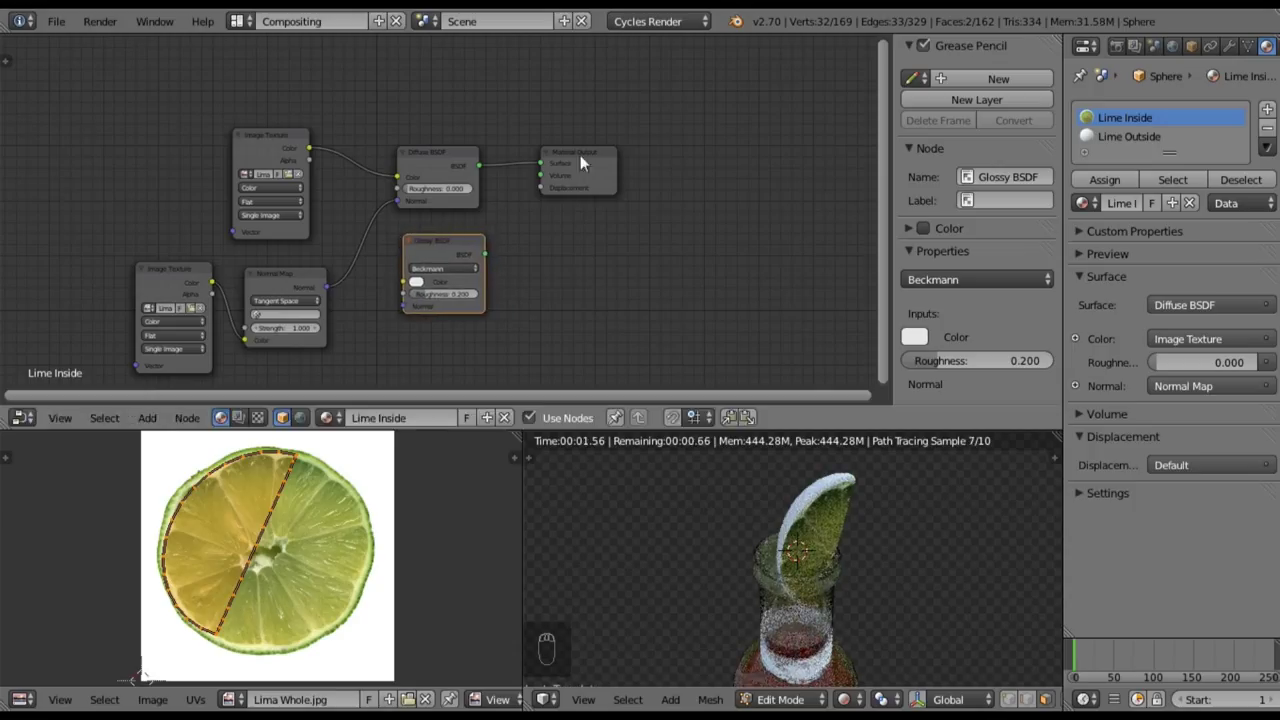
- Mix the Diffuse and Glossy shaders with a Mix Shader before the Material Output and link the Normal Map to the Glossy normal
left_click_drag(615, 157, 705, 163)
left_click(147, 418)
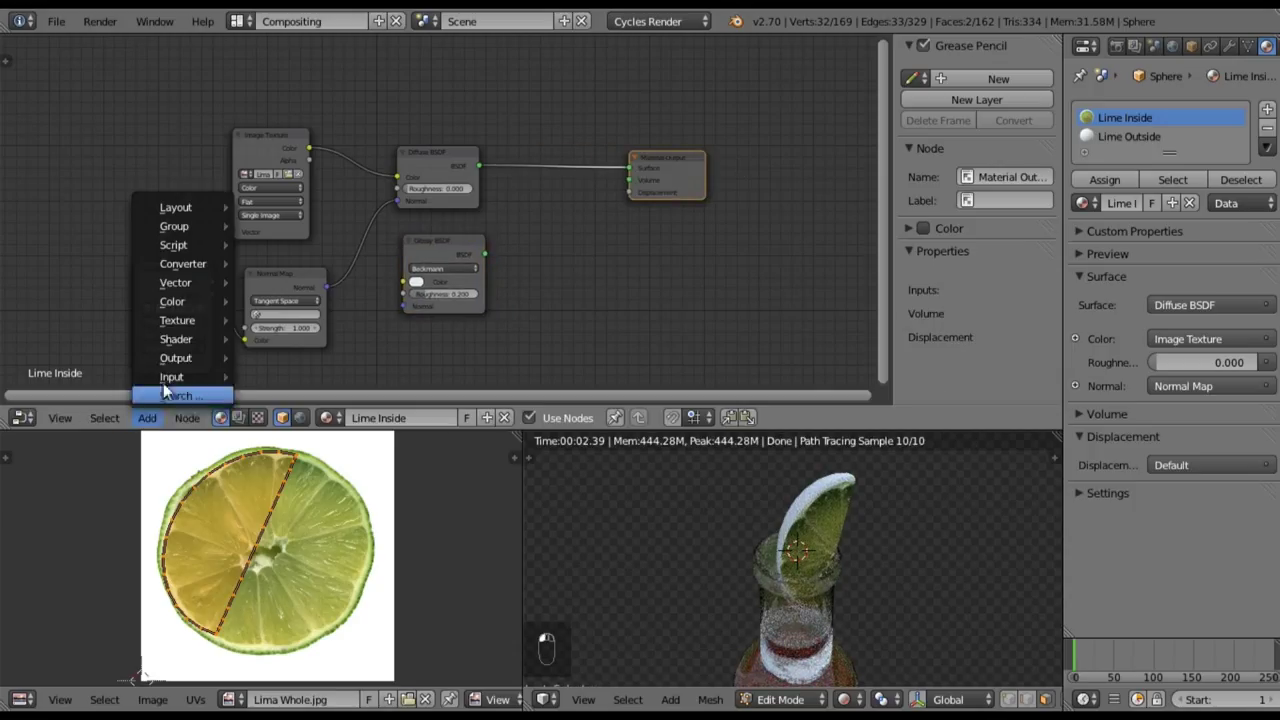
mouse_move(190, 340)
left_click(278, 341)
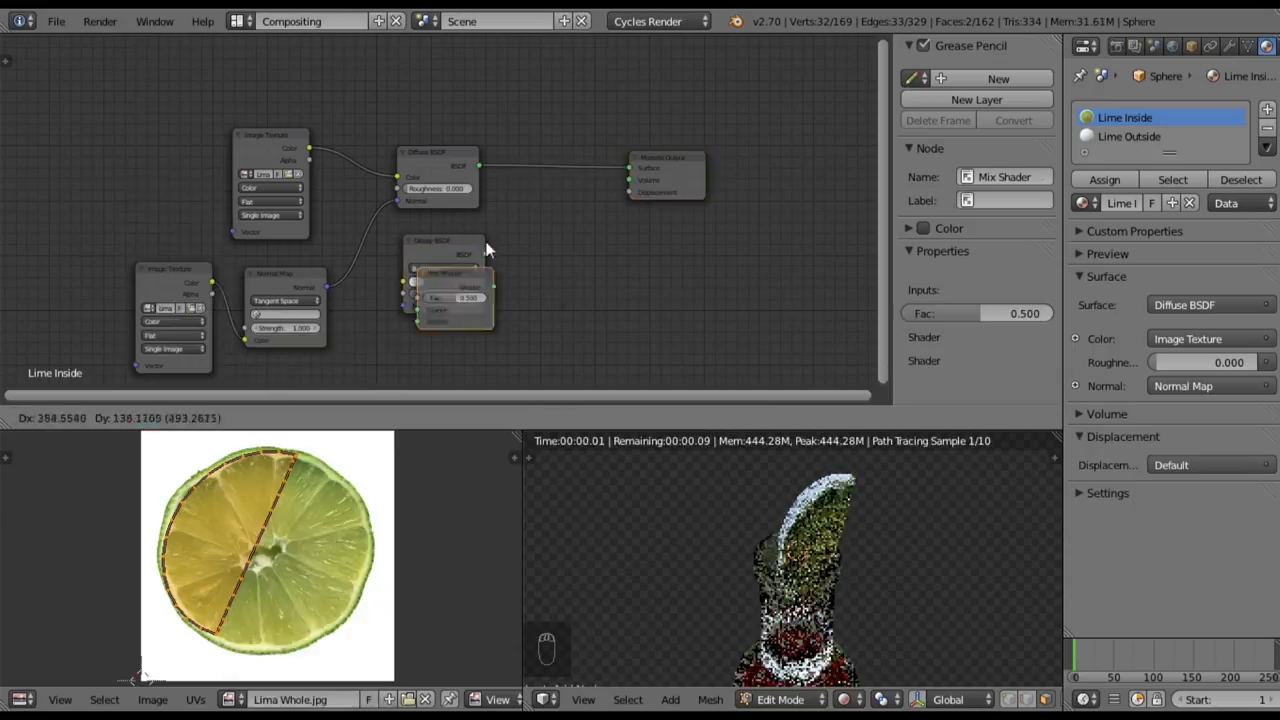
left_click(519, 126)
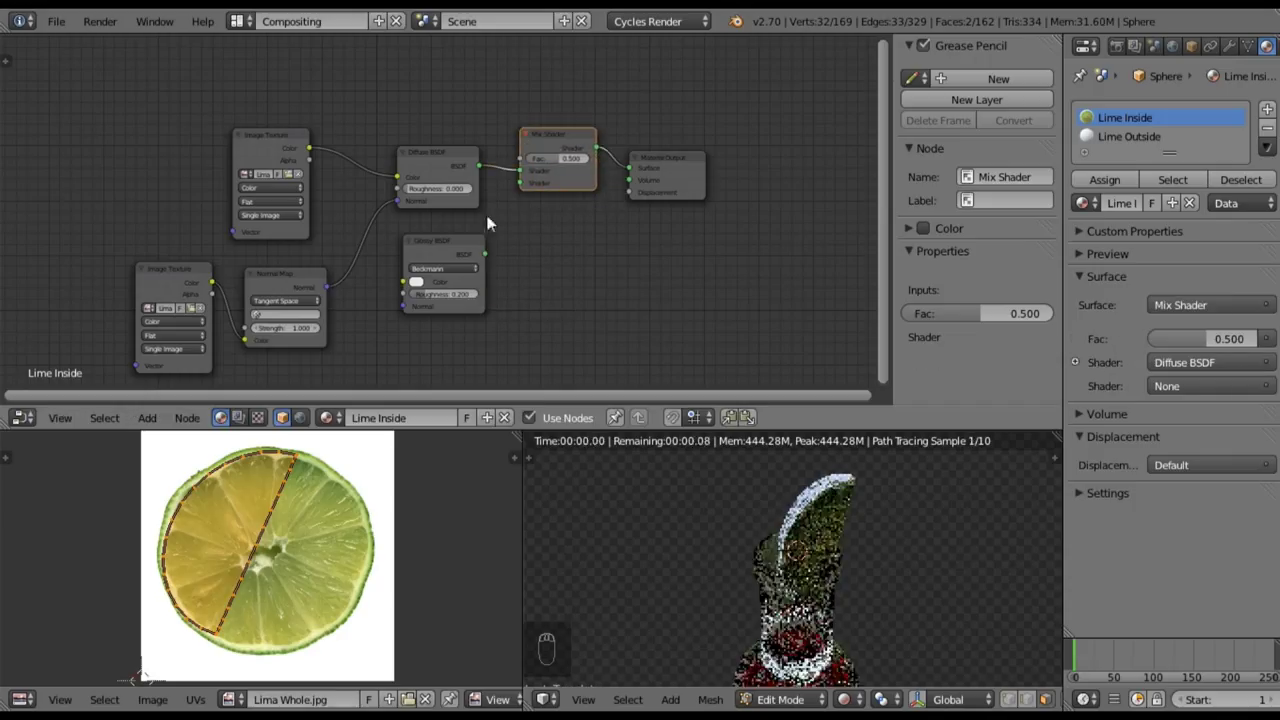
mouse_move(486, 248)
left_mouse_down()
mouse_move(507, 193)
mouse_move(497, 238)
left_mouse_up()
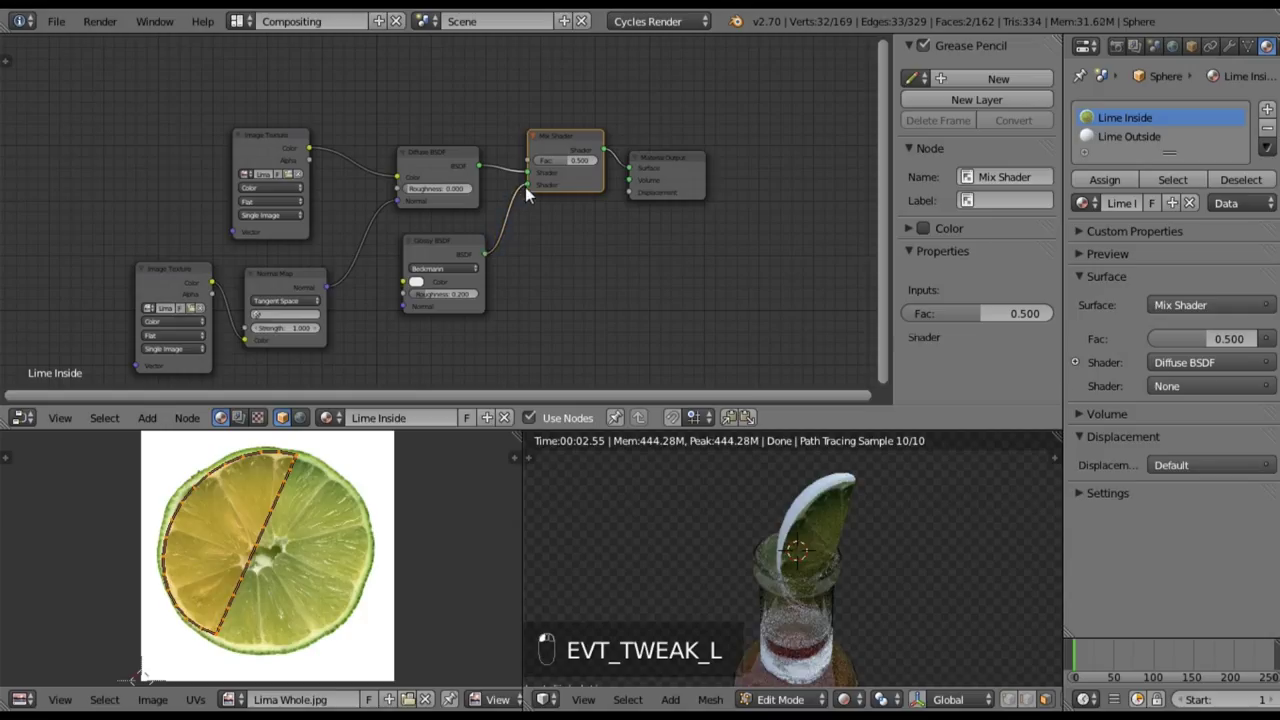
left_click_drag(525, 187, 527, 186)
left_click_drag(328, 289, 401, 306)
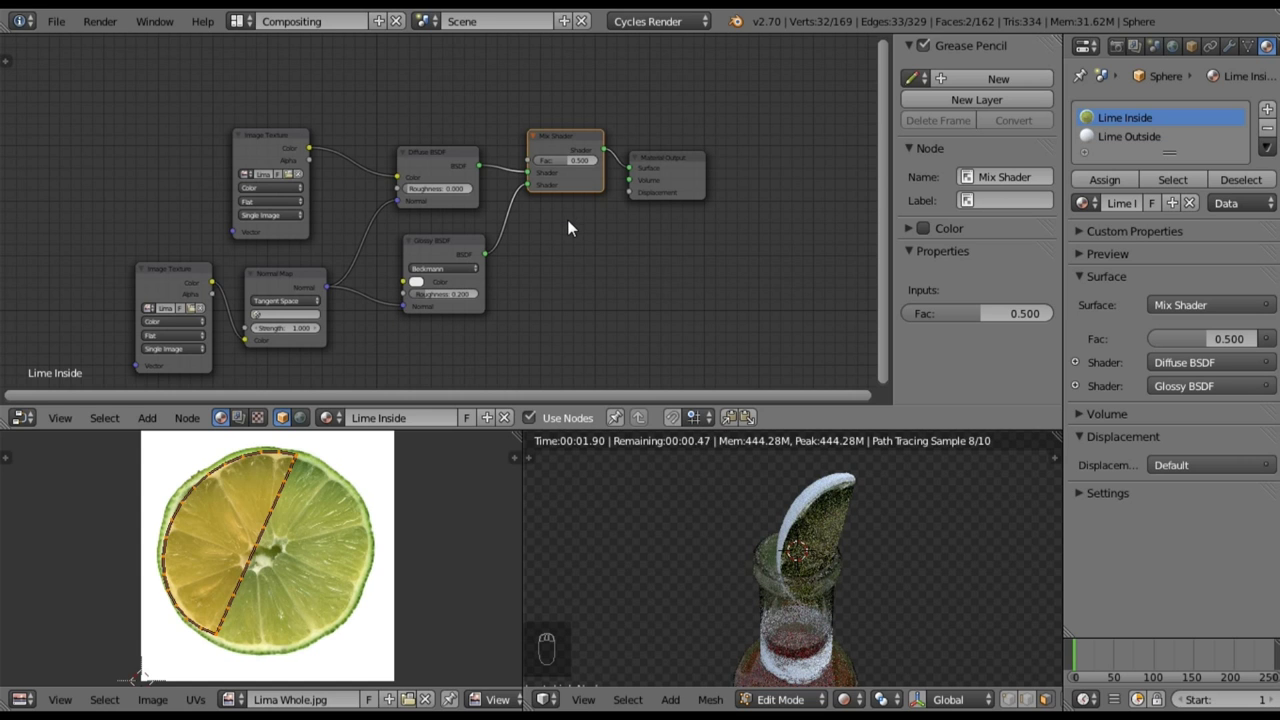
- Duplicate the color Image Texture node above the original and load Lima Whole_SPEC.png from the Textures\Random folder into the copy
middle_click_drag(567, 222, 554, 307)
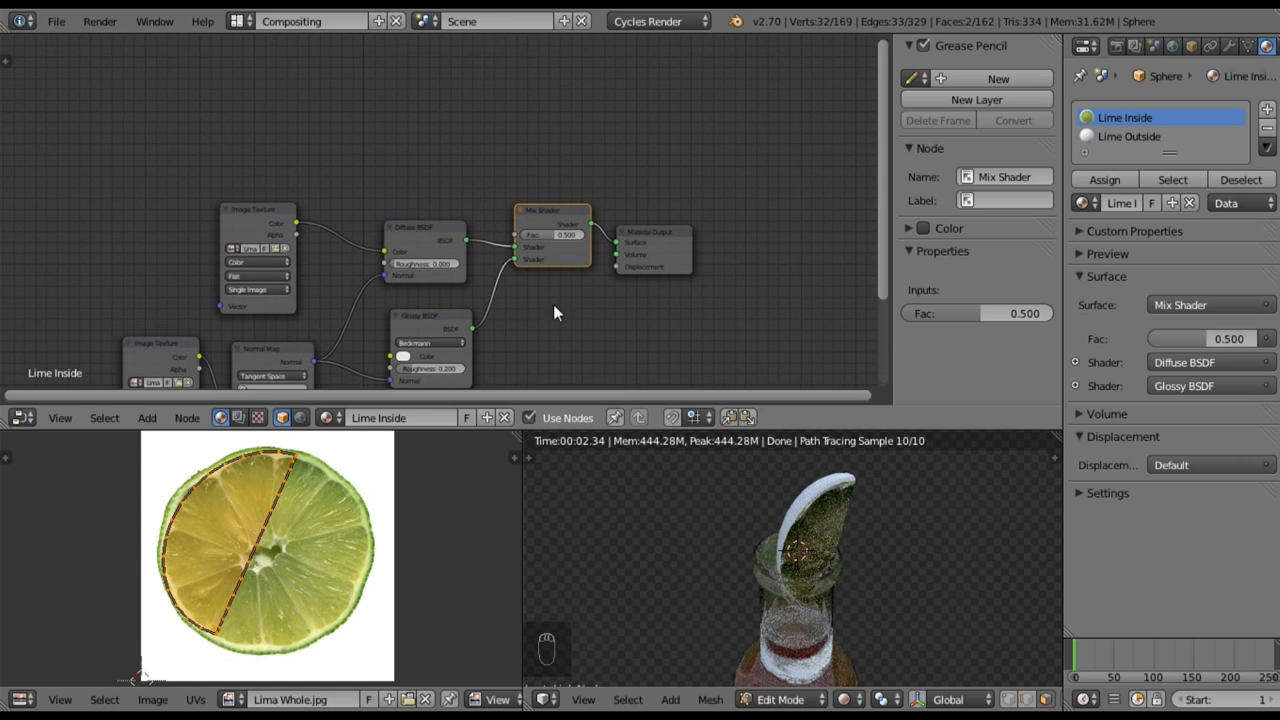
left_click(282, 208)
key("shift+d")
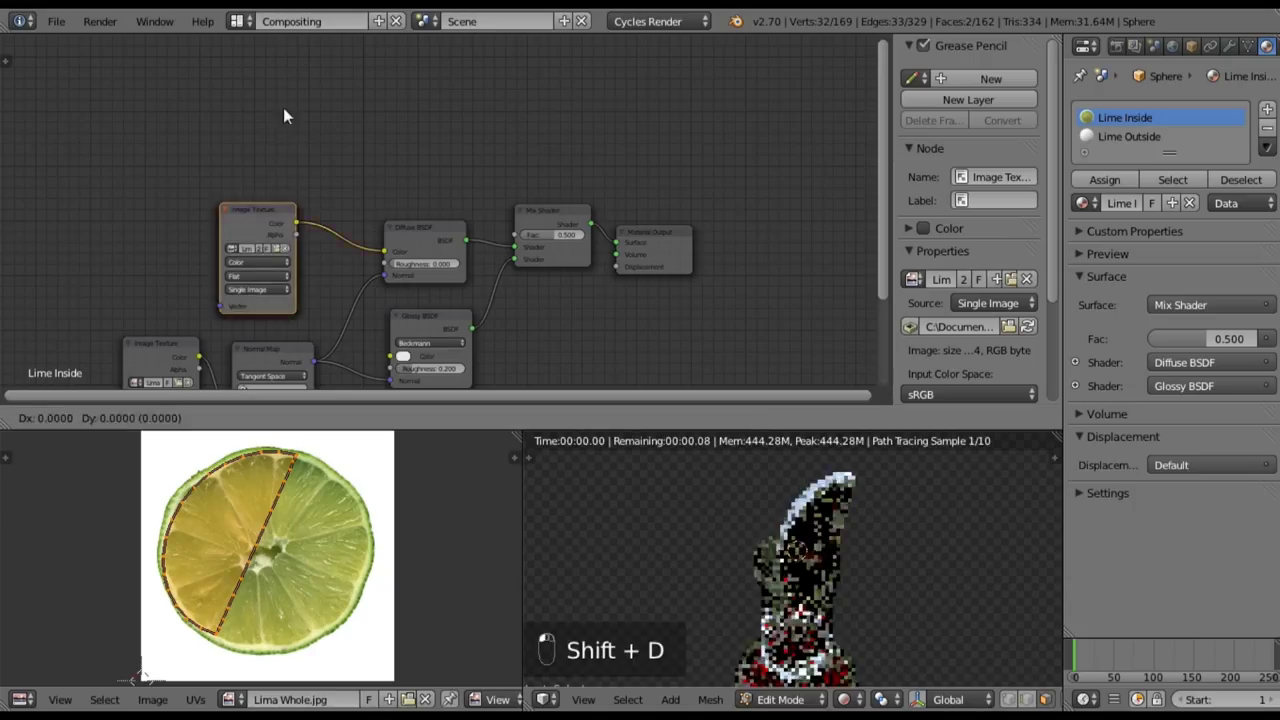
left_click(278, 125)
left_click(276, 120)
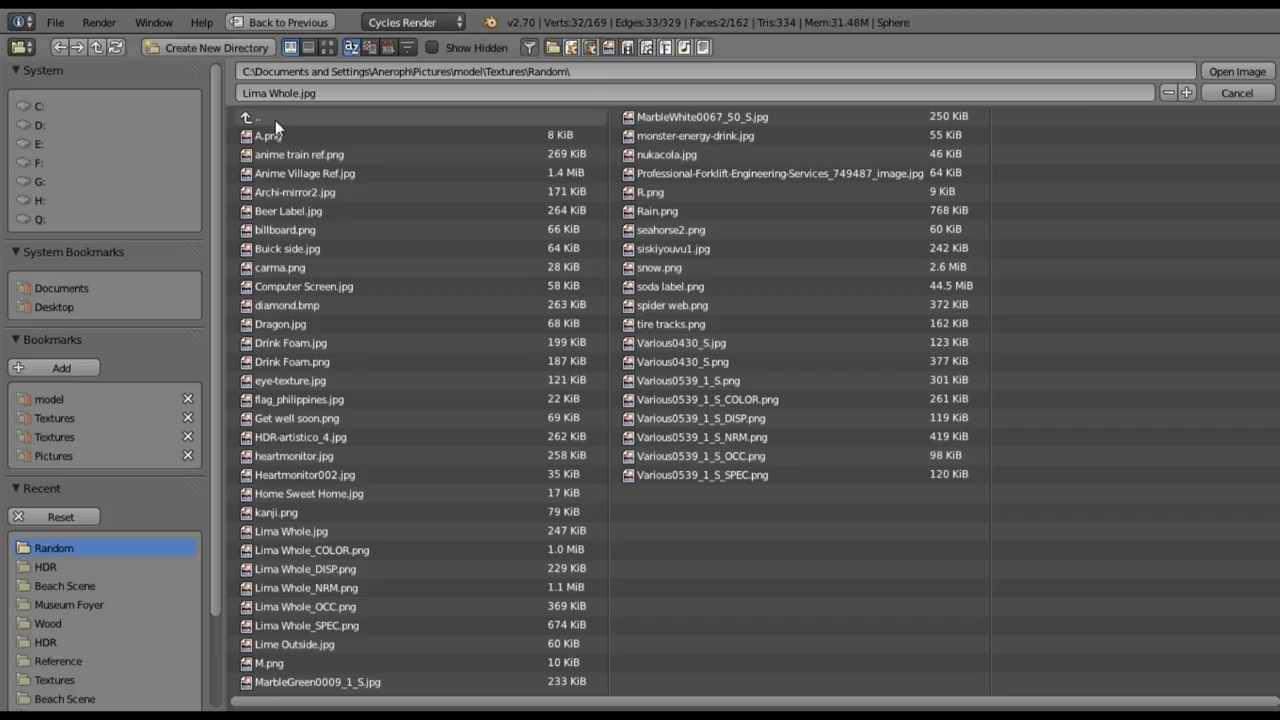
left_click(62, 420)
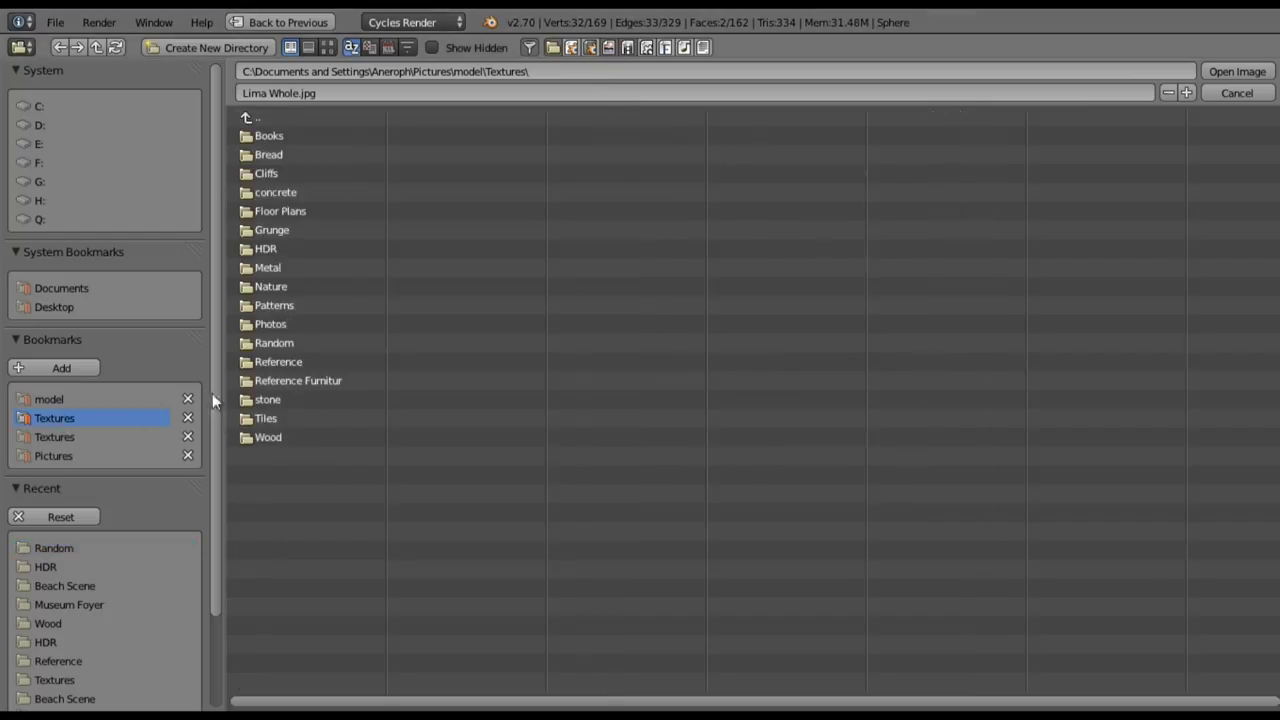
left_click(275, 342)
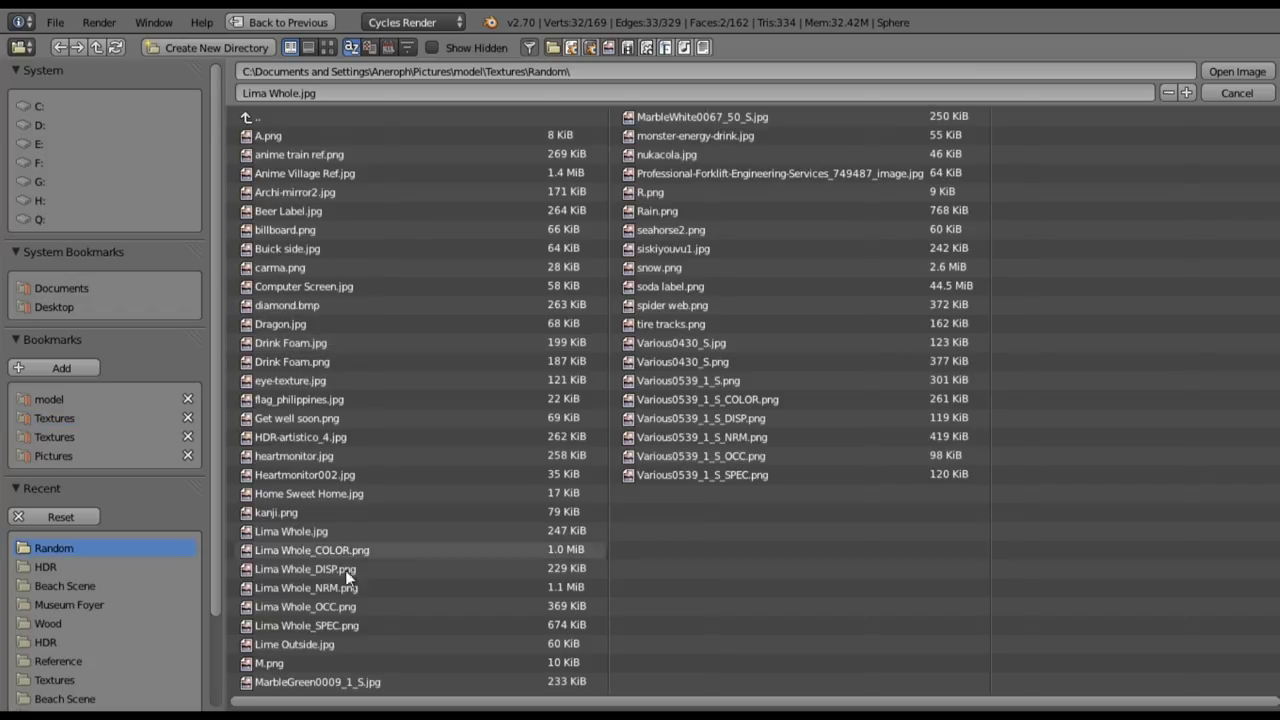
double_click(345, 628)
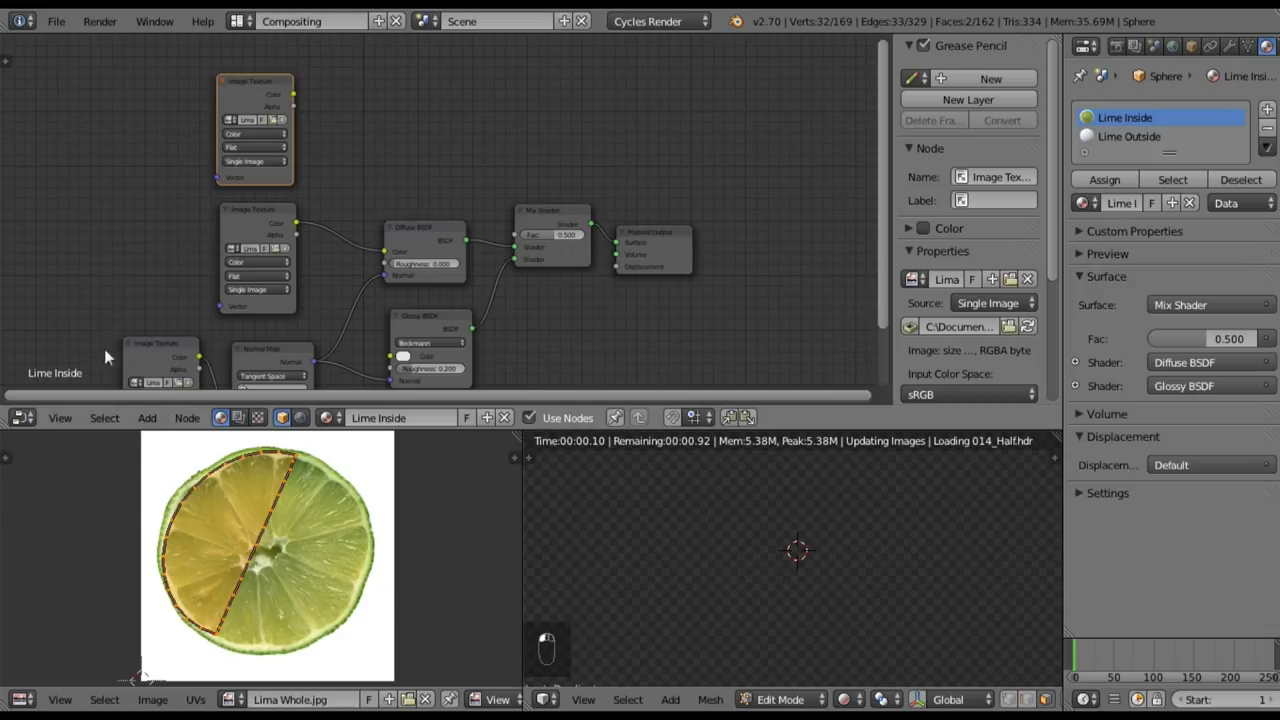
- Add a ColorRamp node and link the Lima Whole_SPEC.png texture's color through it into the Mix Shader's Fac
left_click(147, 418)
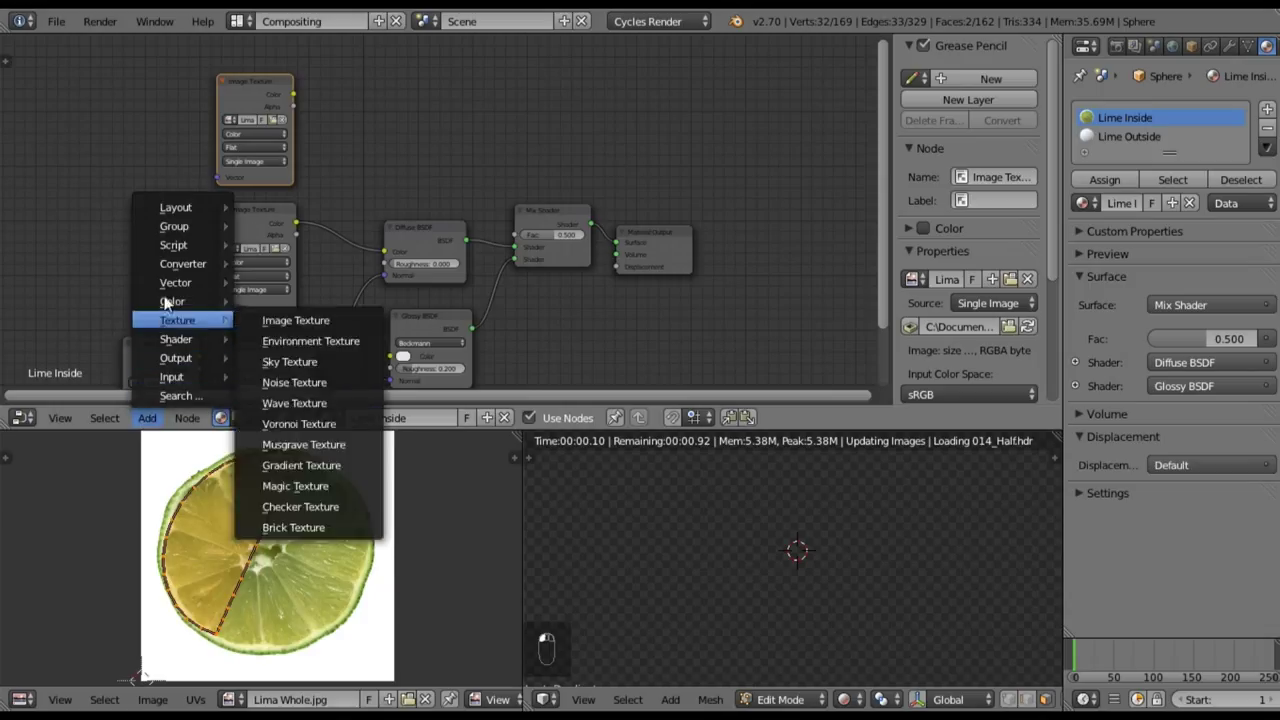
mouse_move(180, 263)
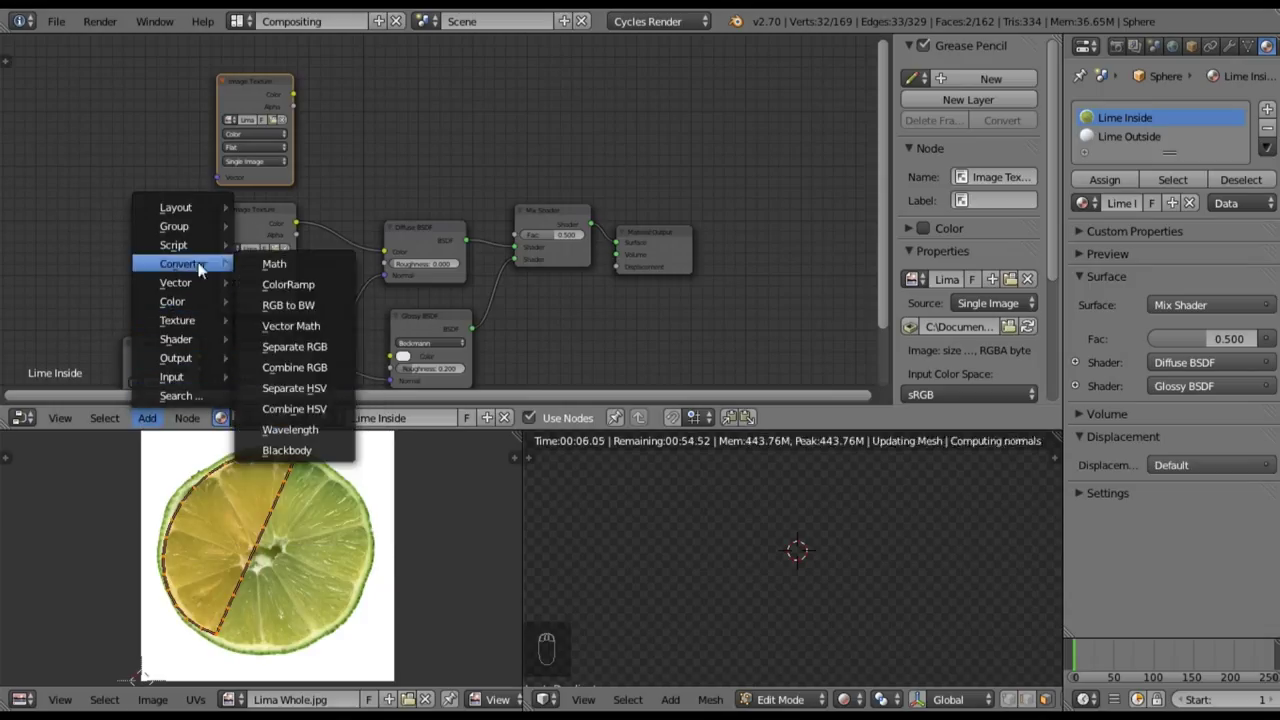
left_click(288, 283)
left_click(335, 44)
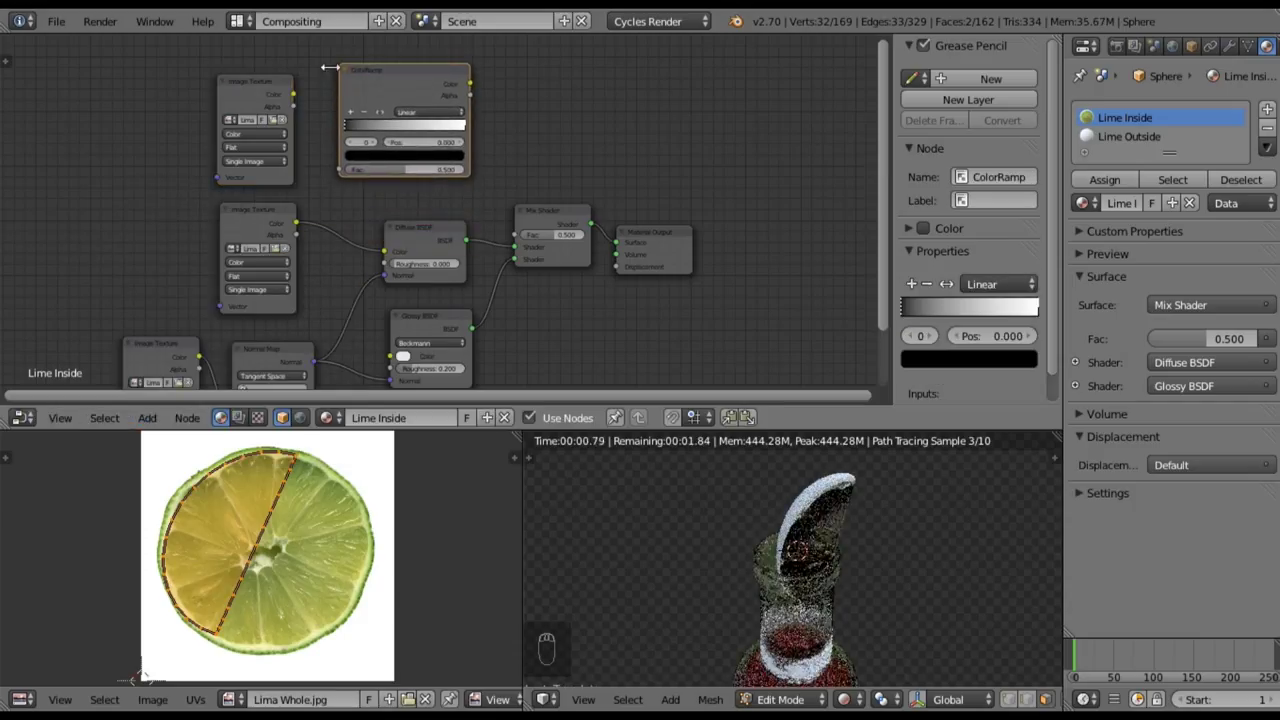
left_click_drag(301, 95, 339, 170)
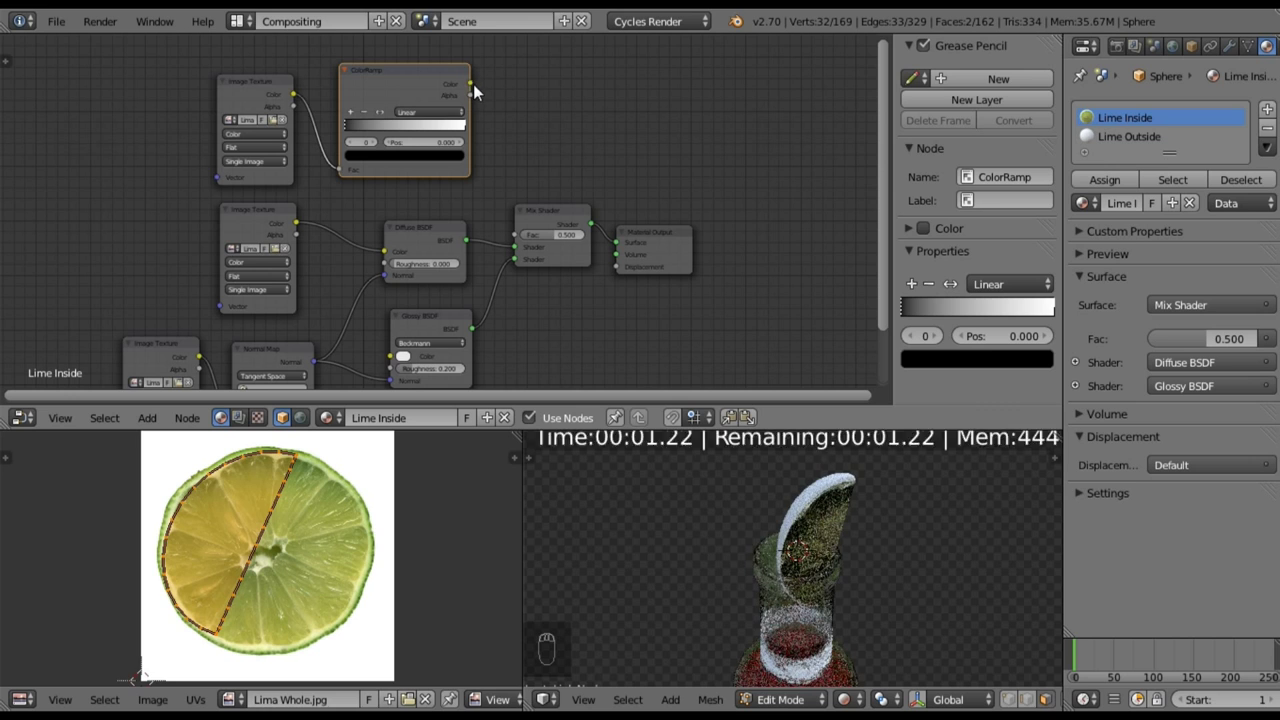
left_click_drag(506, 209, 514, 234)
- Set the color space of the Image Texture node feeding the Normal Map to Non-Color Data
middle_click_drag(458, 205, 529, 147)
middle_click_drag(394, 260, 418, 162)
left_click(250, 230)
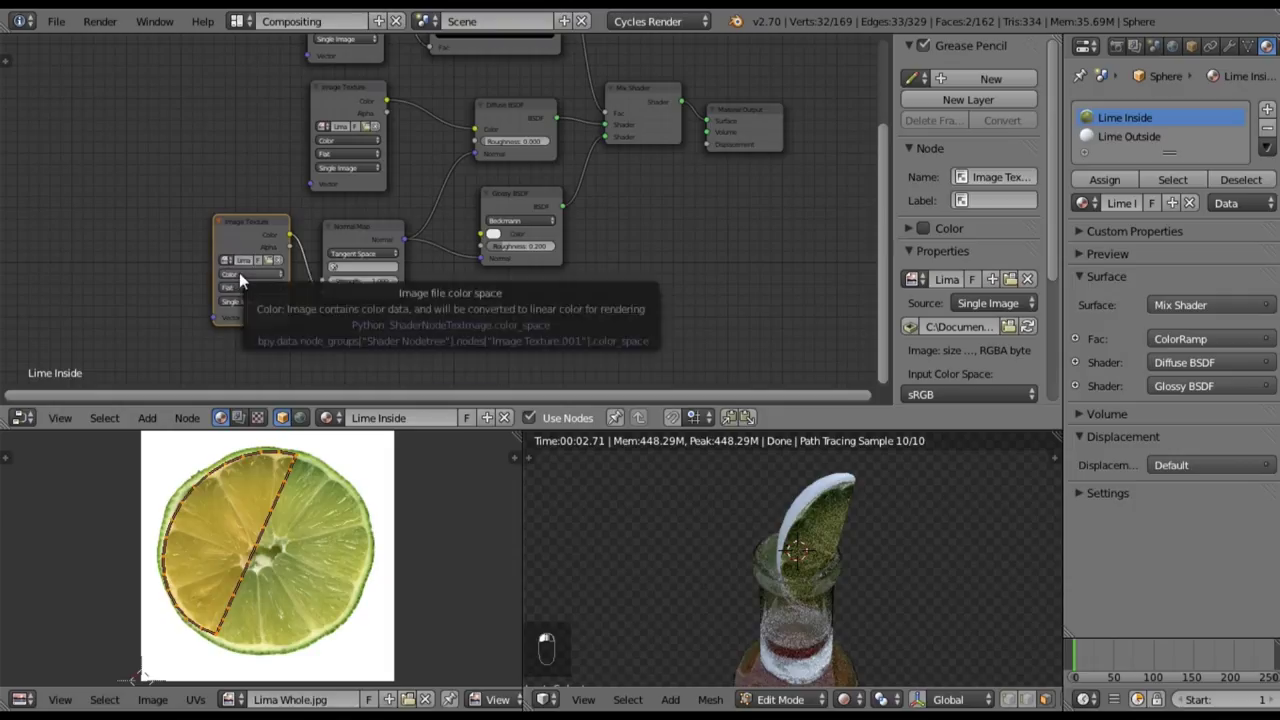
left_click(239, 274)
left_click(242, 250)
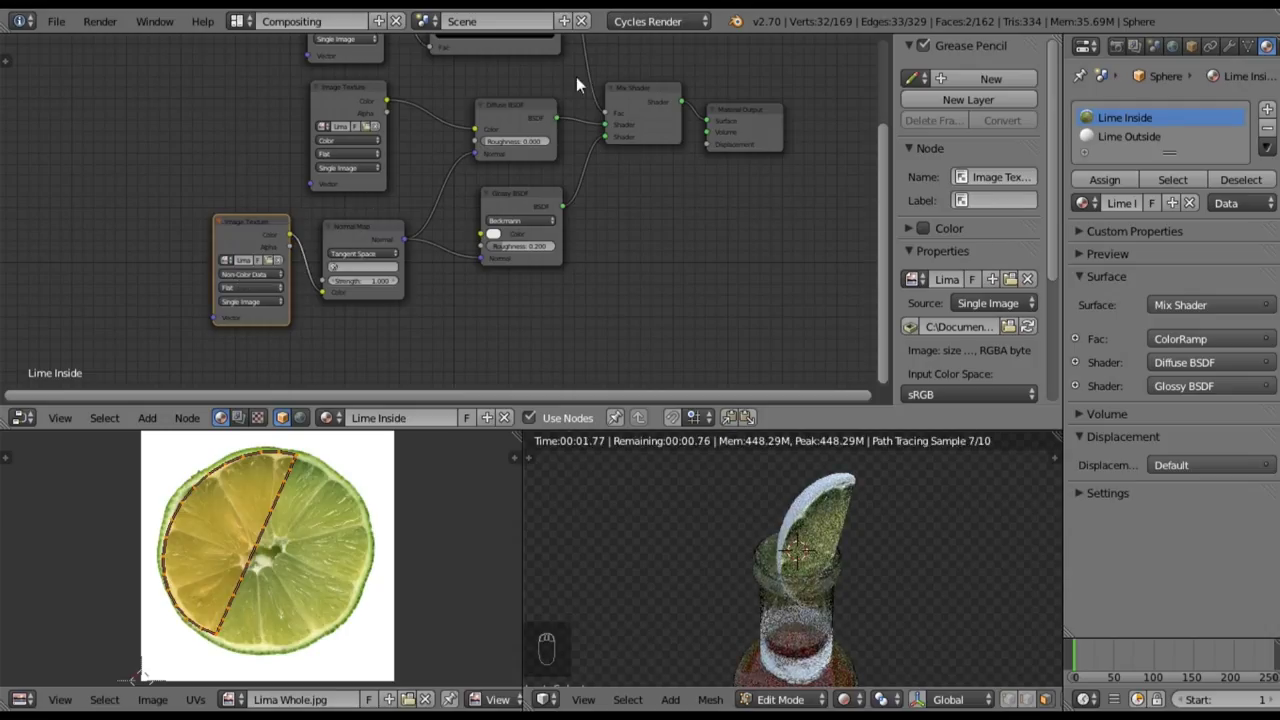
- Darken the ColorRamp's white stop at position 1.000 to a light grey
middle_click_drag(560, 102, 510, 293)
scroll(506, 271, "up", 2)
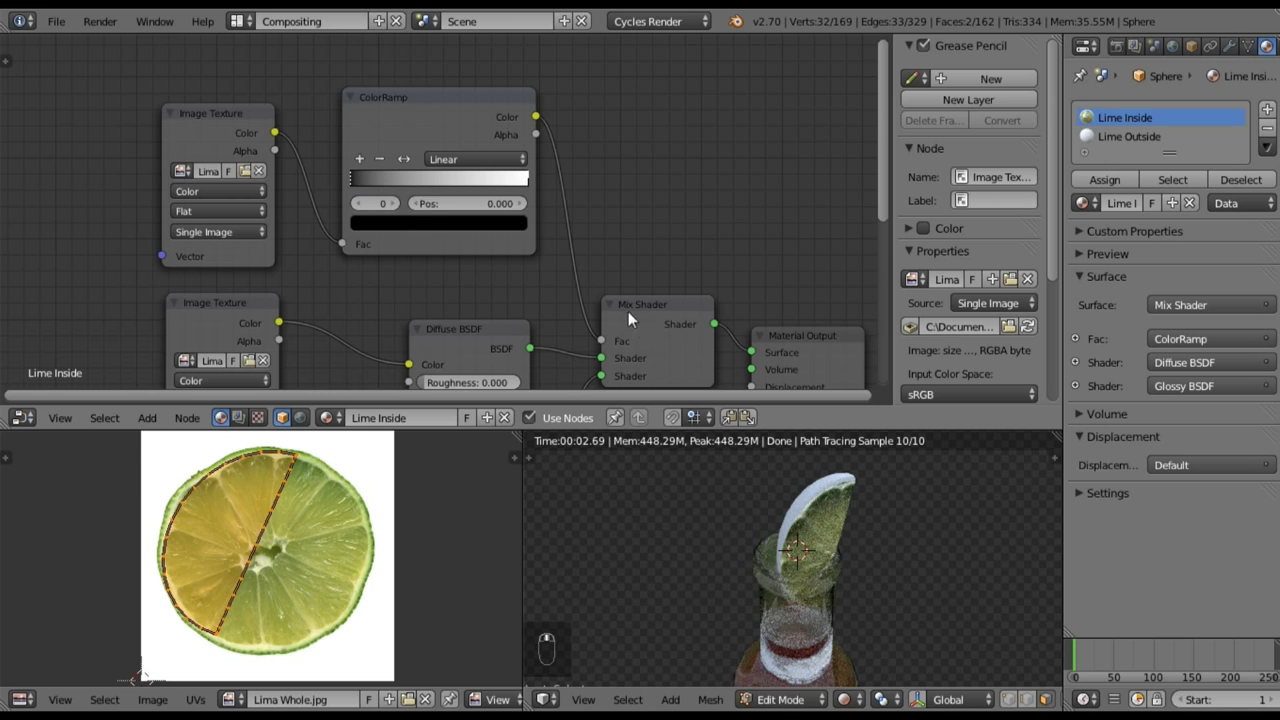
middle_click_drag(551, 314, 540, 232)
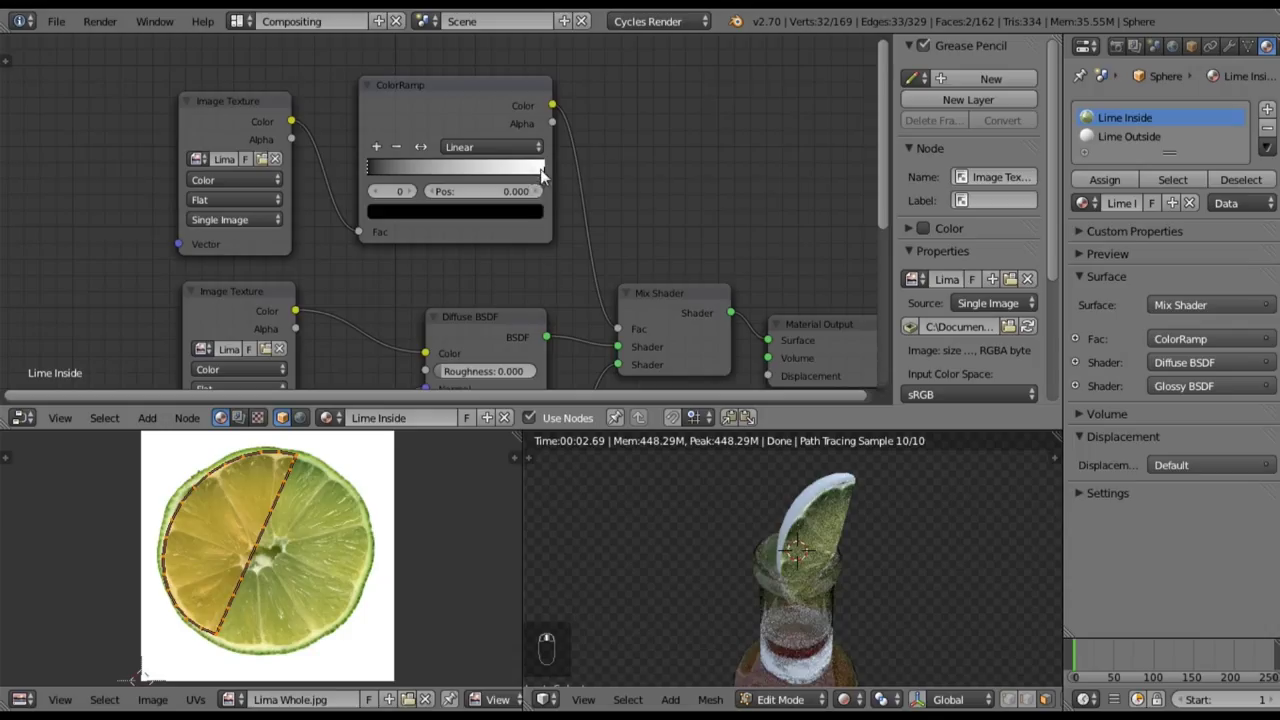
left_click(541, 168)
left_click(526, 213)
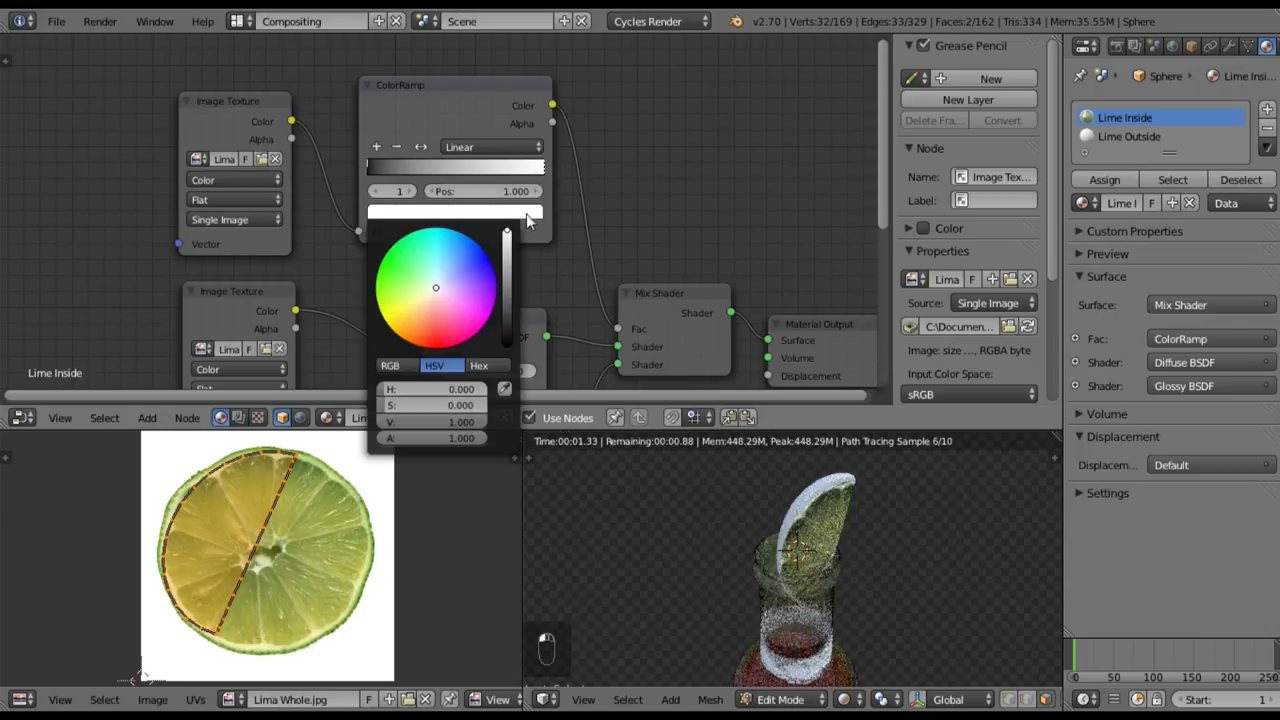
left_click_drag(508, 234, 536, 265)
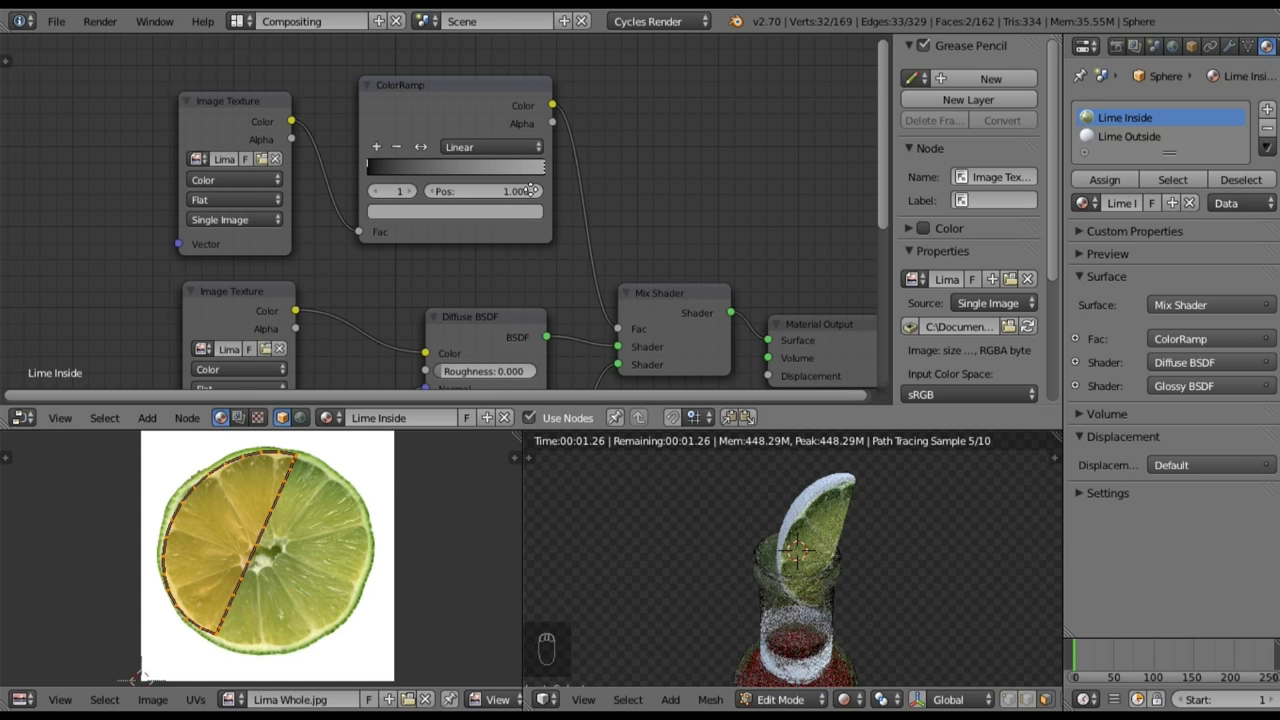
- Set the Glossy BSDF roughness to .05
middle_click_drag(574, 296, 516, 97)
left_click(466, 297)
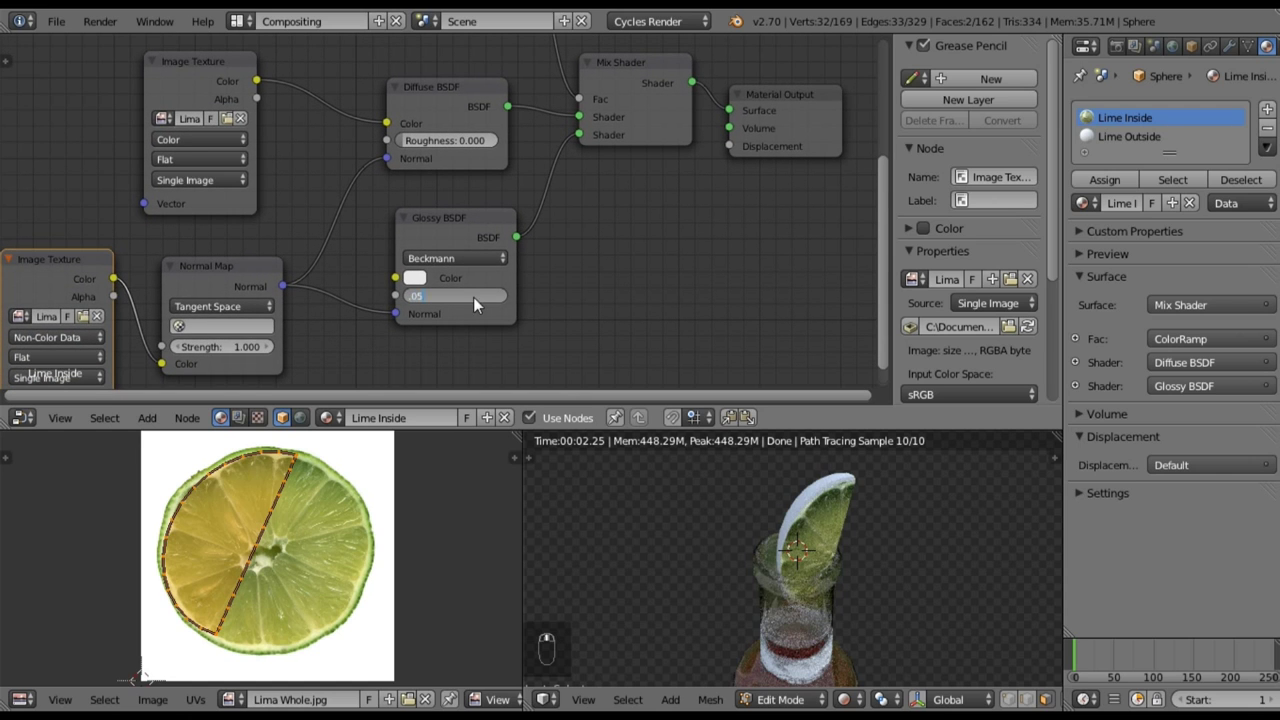
type(".05")
key("Return")
- Darken the ColorRamp's grey stop at position 1.000 a little further to a medium grey
middle_click_drag(572, 211, 582, 330)
middle_click_drag(517, 113, 557, 173)
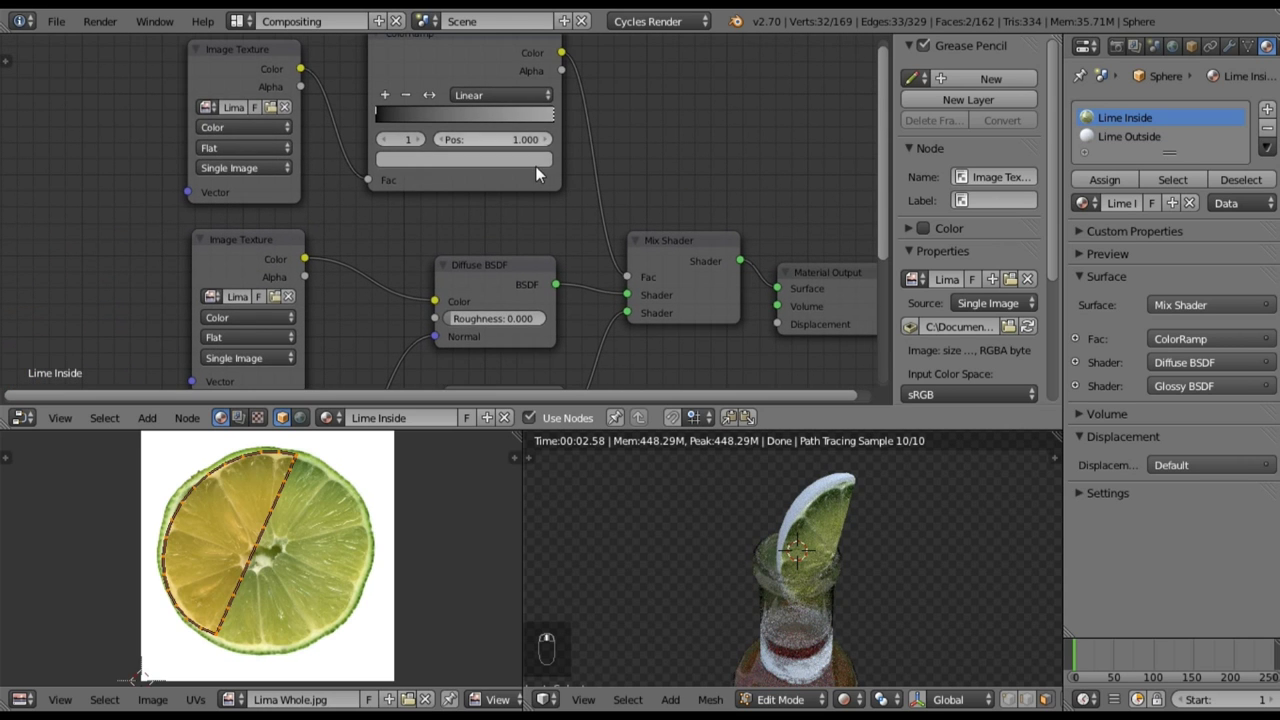
left_click(532, 160)
left_click_drag(520, 220, 516, 233)
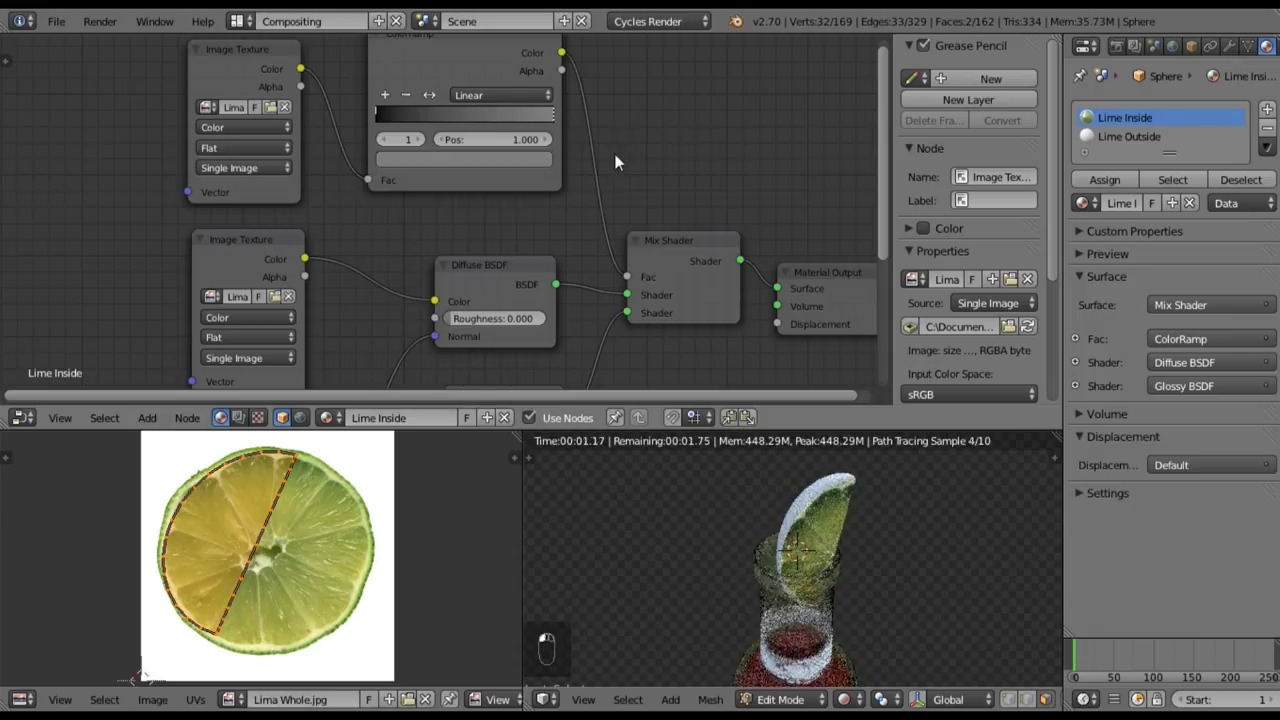
- Review the complete Lime Inside node setup, including its color and specular Image Texture nodes
middle_click_drag(568, 225, 557, 178)
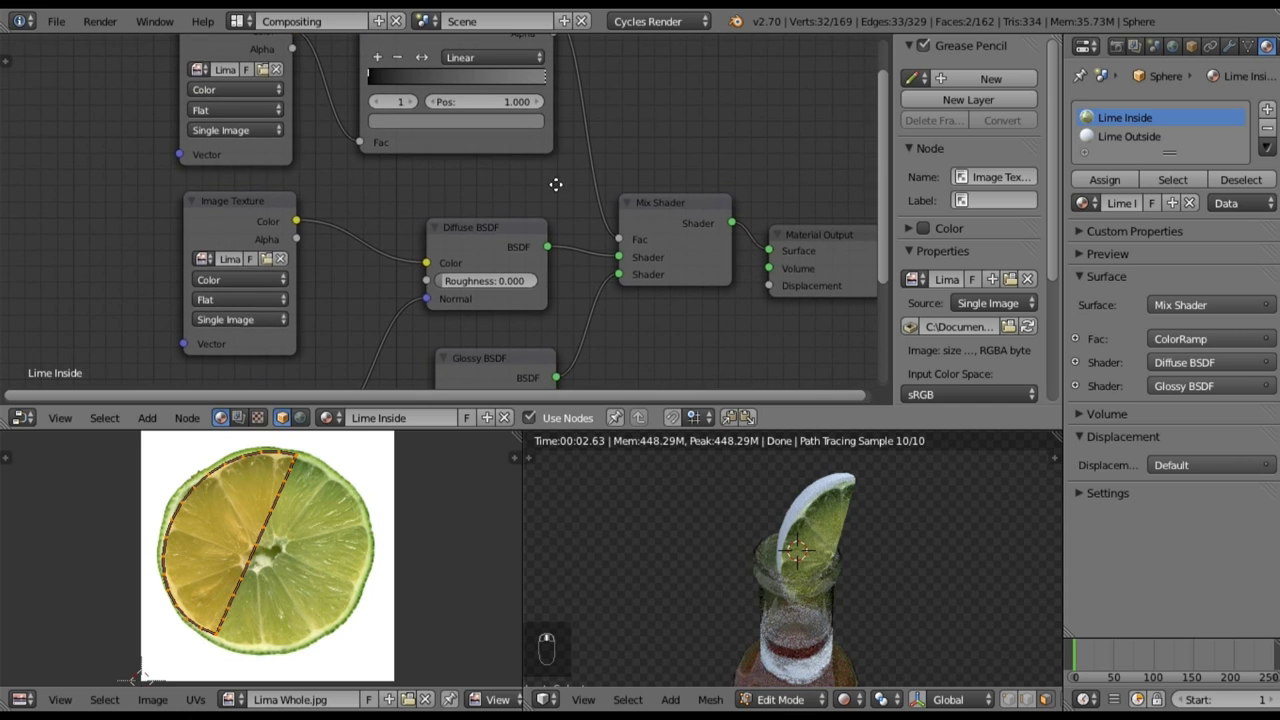
scroll(598, 110, "down", 3)
scroll(630, 205, "down", 4)
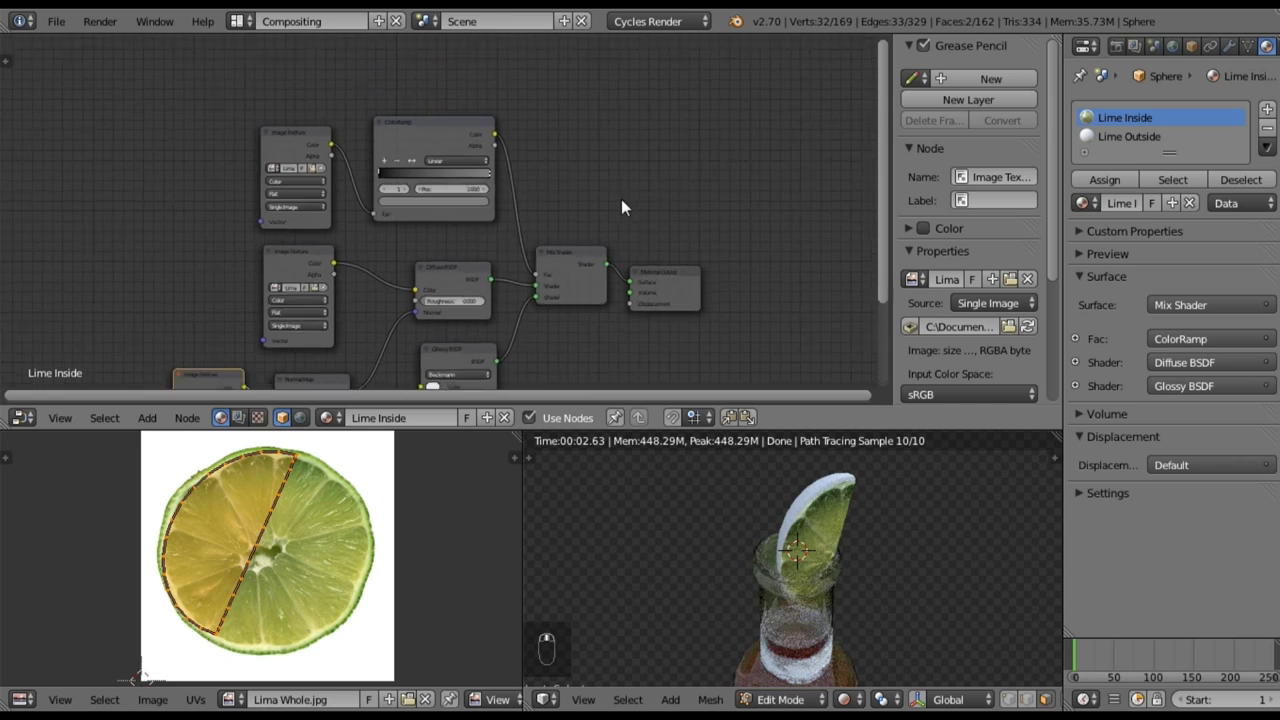
middle_click_drag(560, 349, 564, 229)
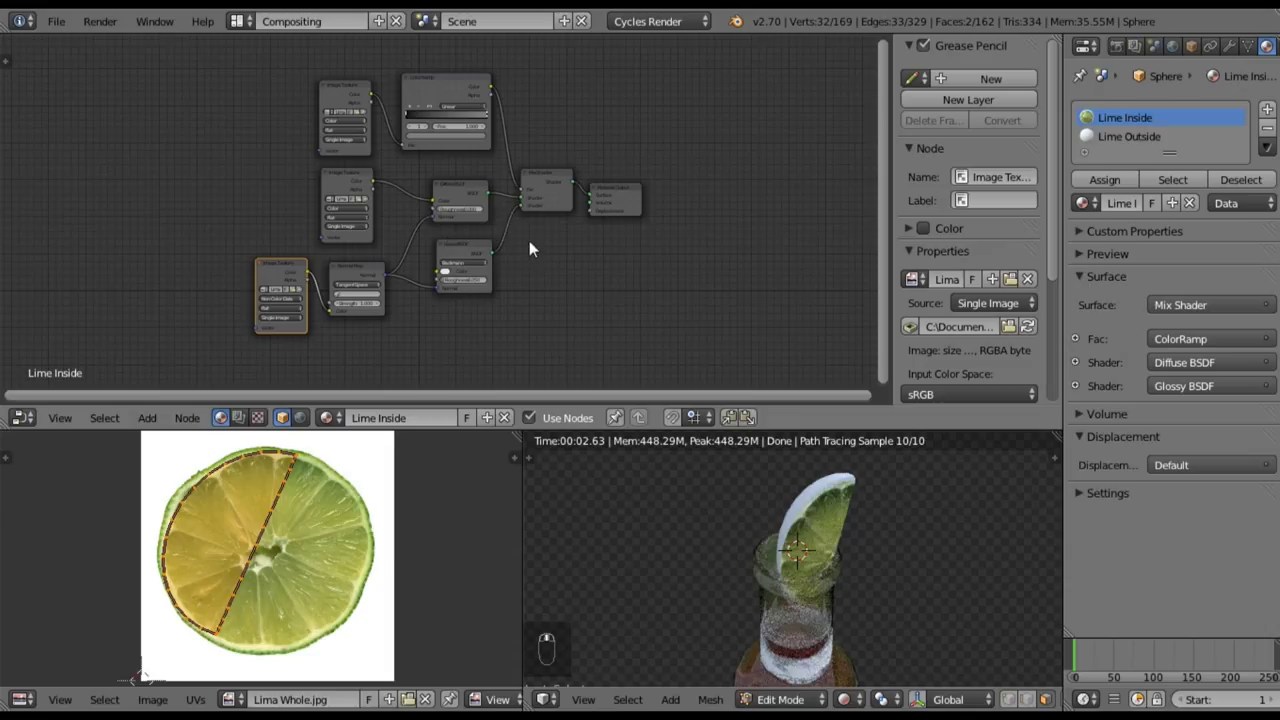
scroll(530, 243, "up", 2)
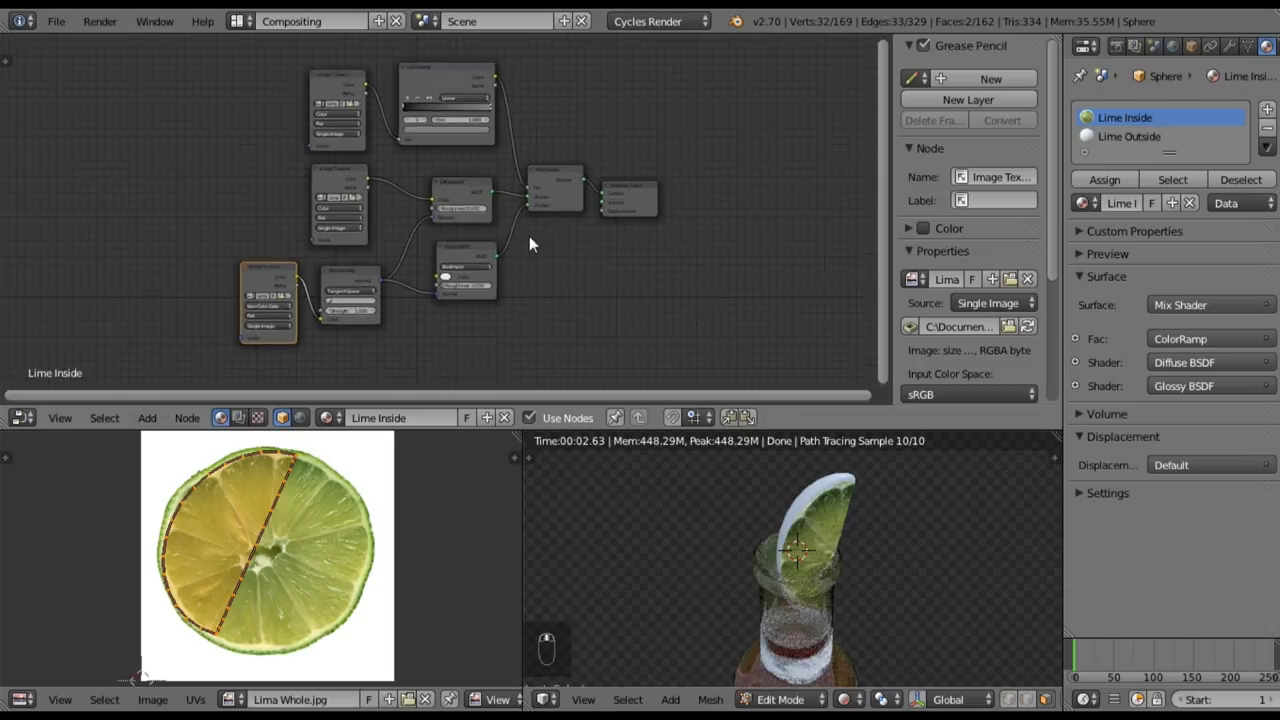
left_click(332, 172)
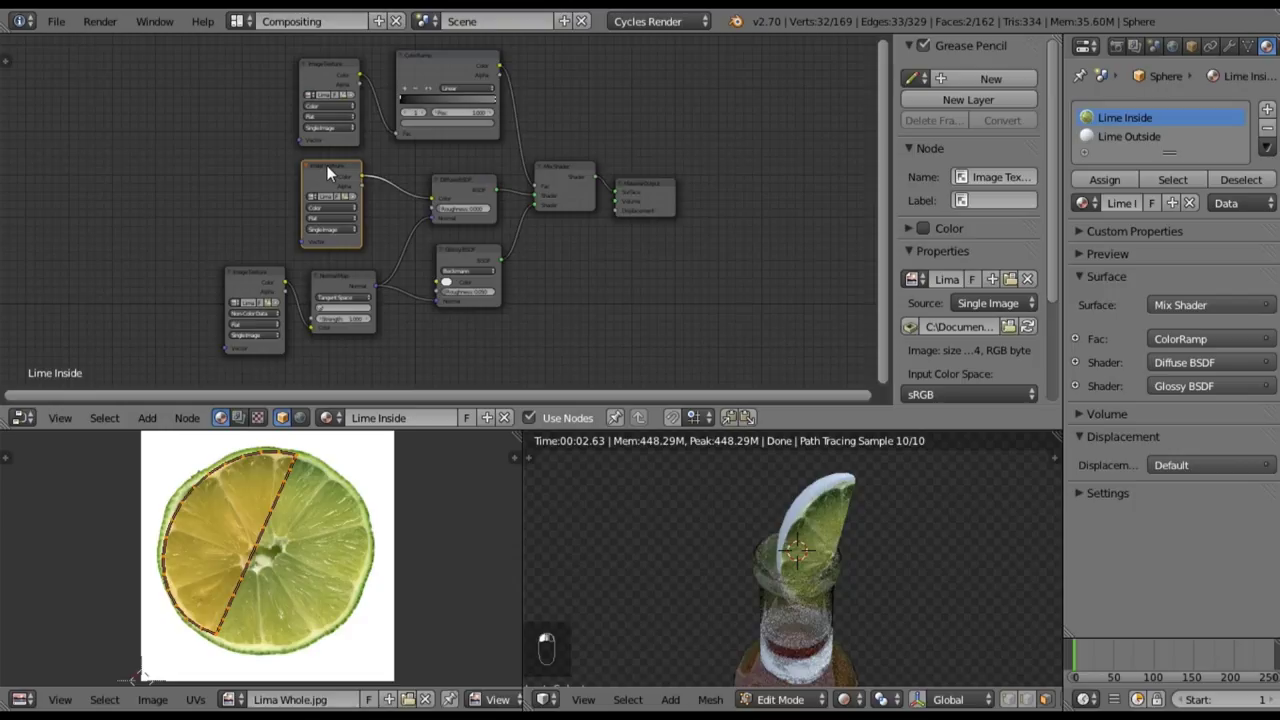
left_click(319, 64)
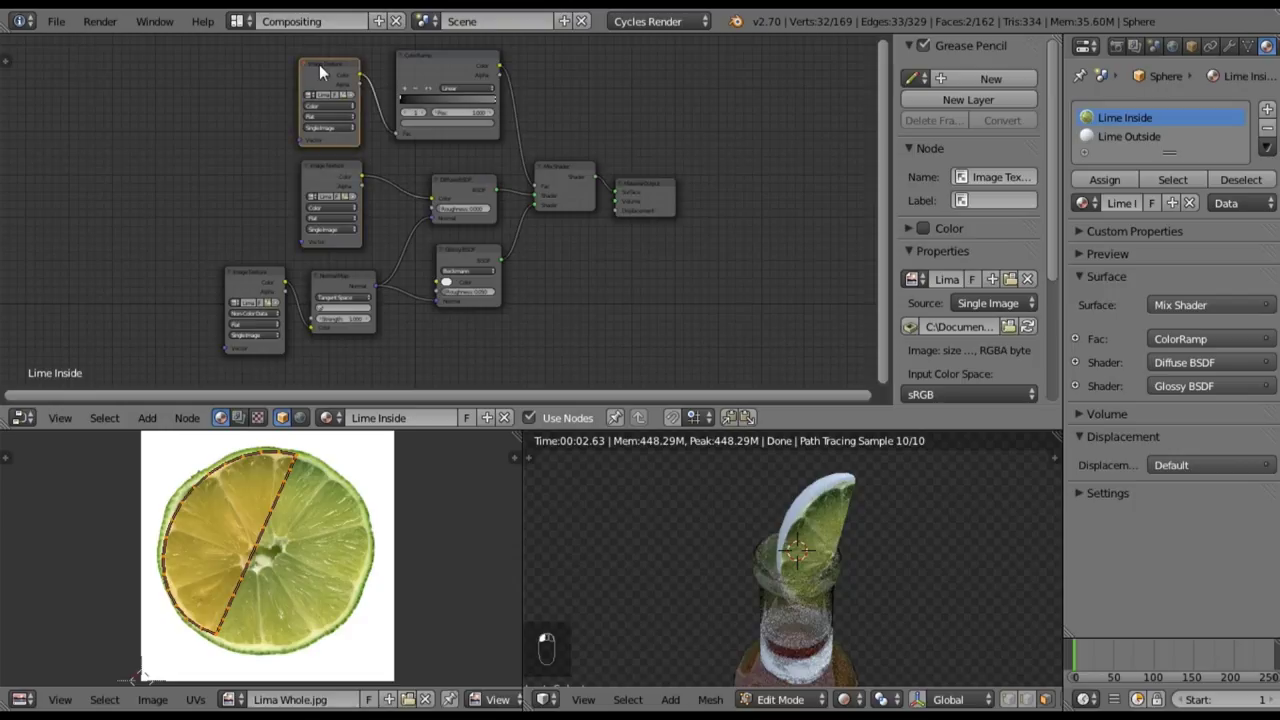
- Examine the Lime Inside material's nodes, from the image textures and normal map through the shaders to the material output
left_click(249, 280)
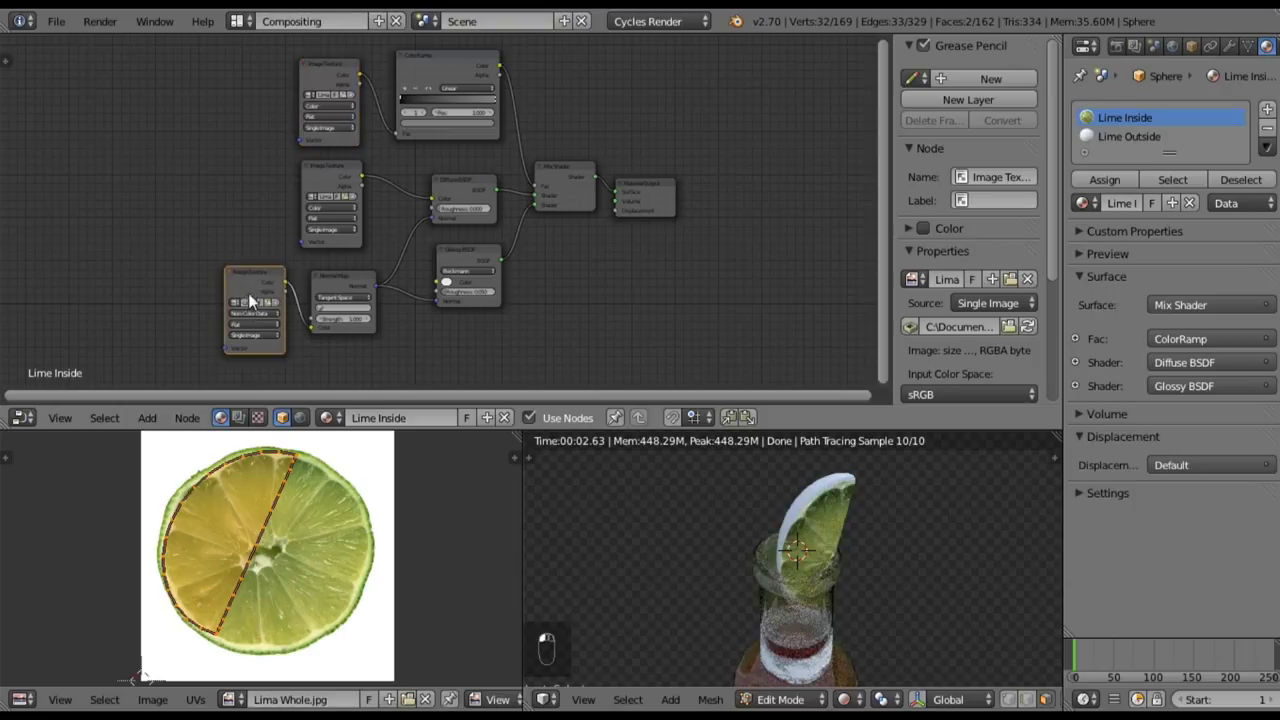
left_click(337, 283)
left_click(475, 191)
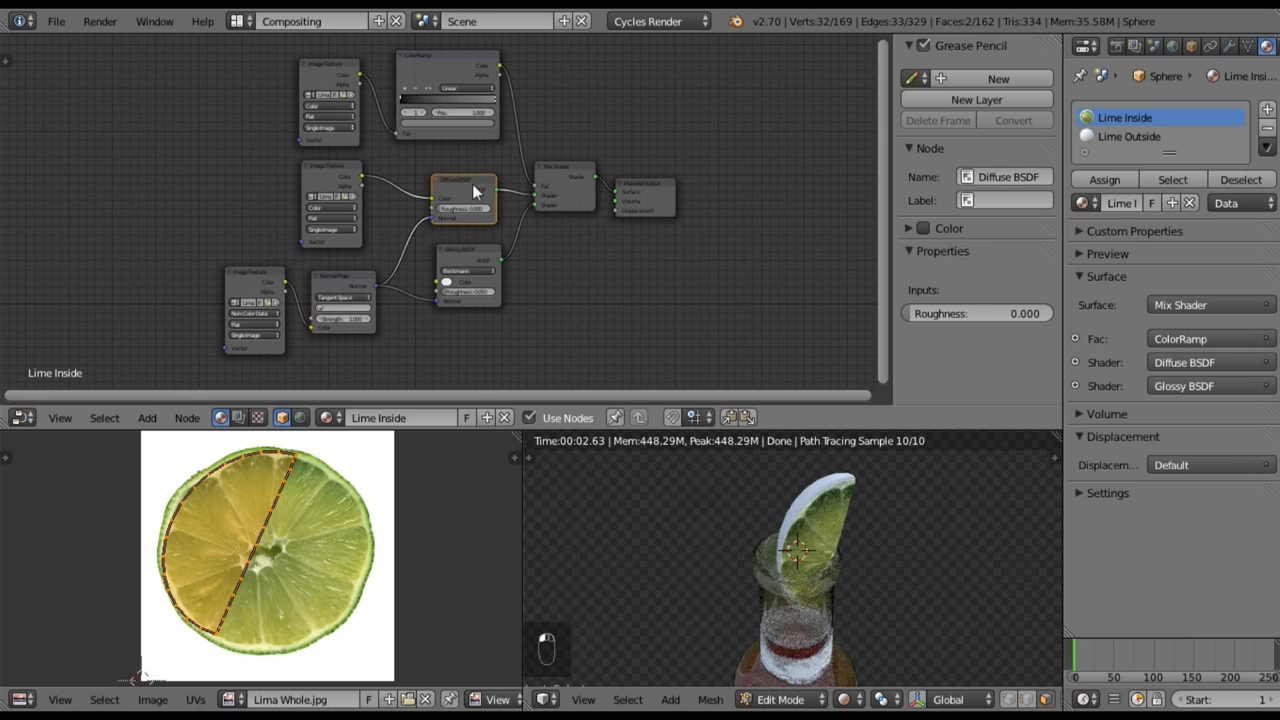
left_click(556, 172)
left_click(449, 66)
left_click(656, 199)
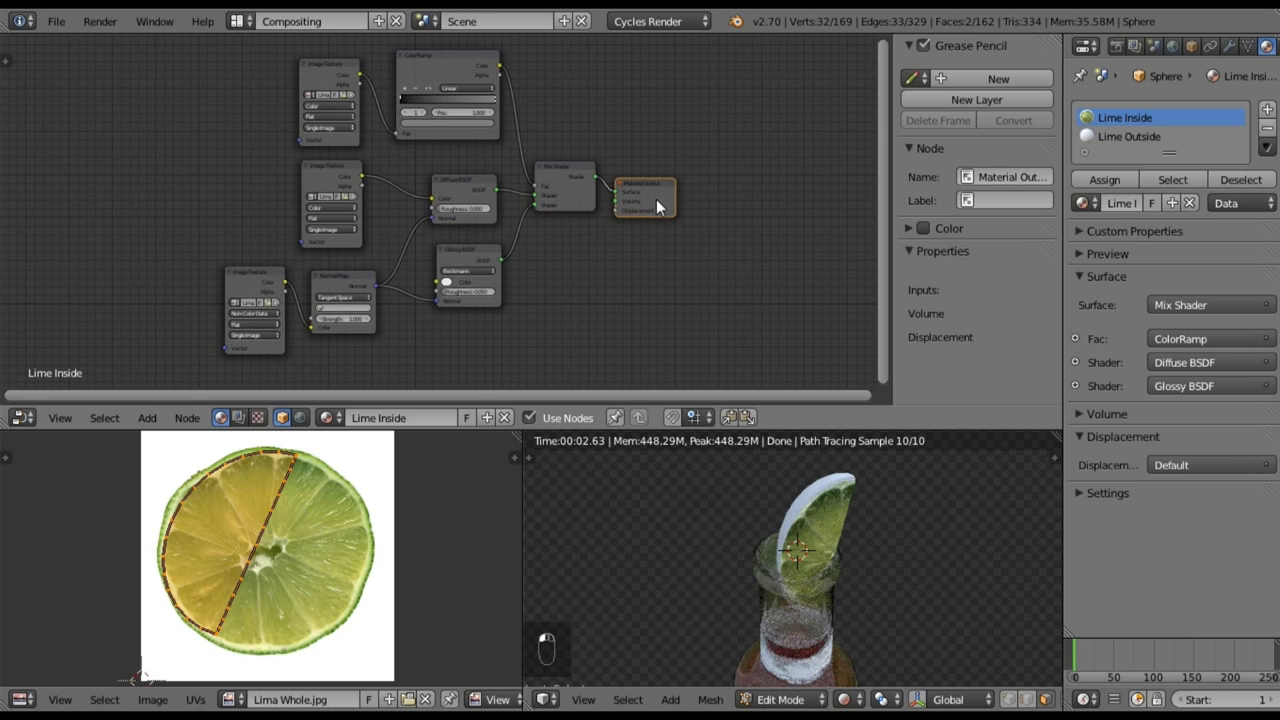
middle_click_drag(619, 294, 575, 308)
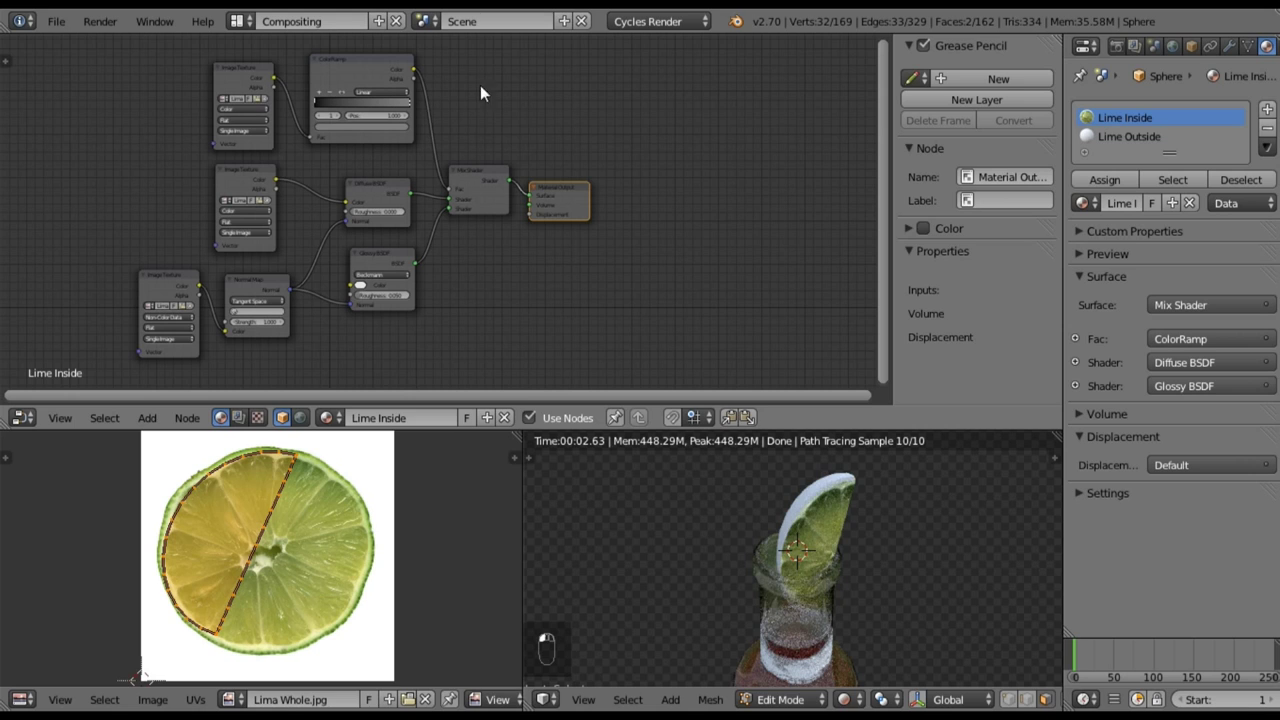
- Add an Image Texture node before the Diffuse BSDF in the Lime Outside material
left_click(1127, 136)
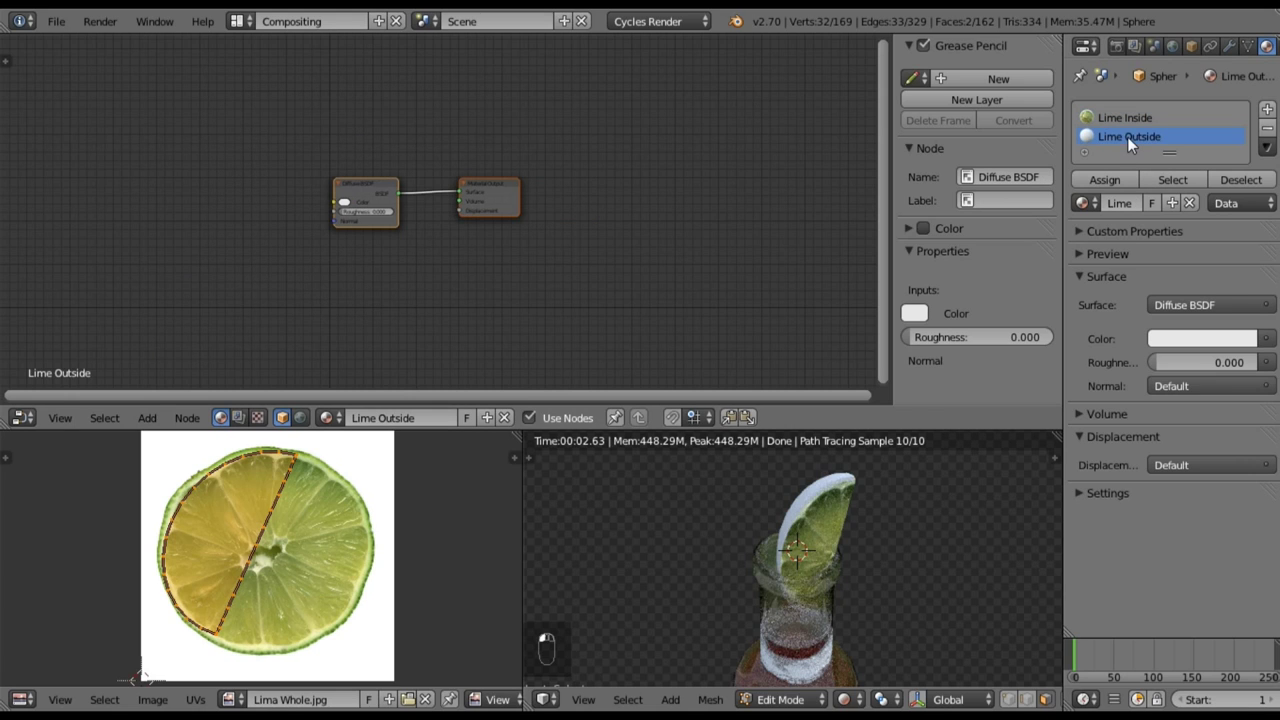
scroll(600, 270, "left", 4, "ctrl")
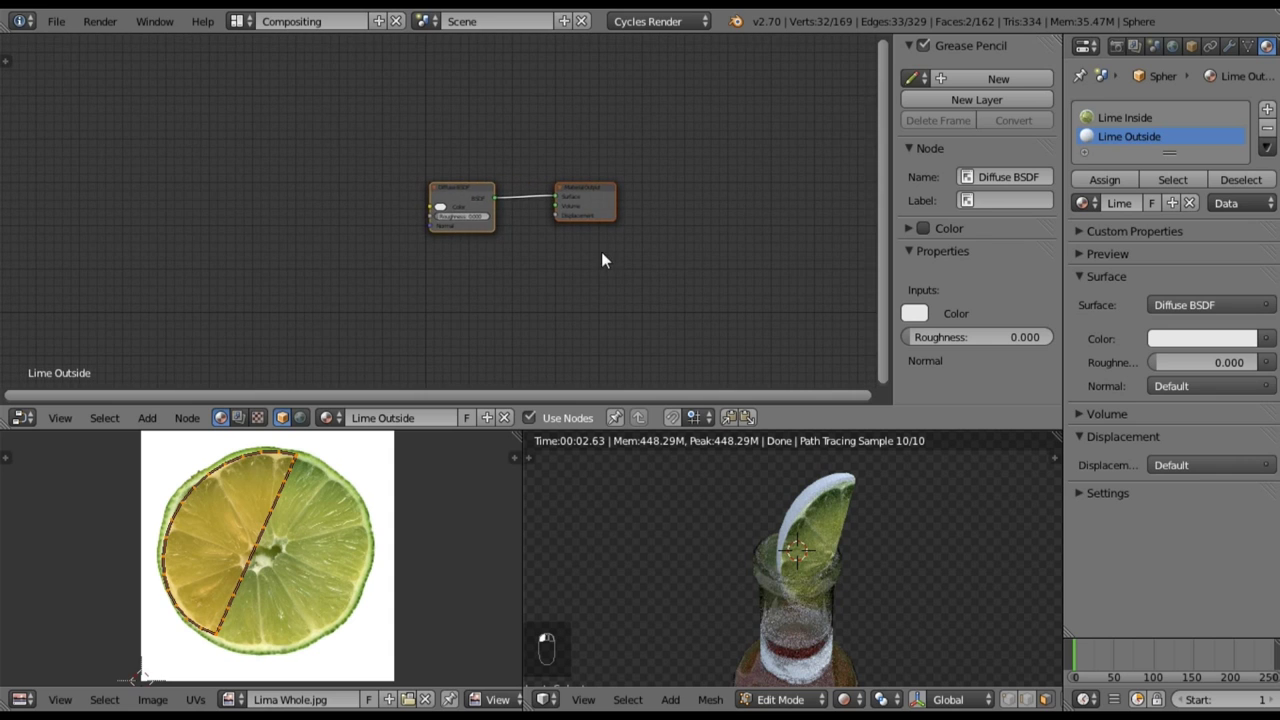
scroll(603, 257, "up", 1)
left_click(148, 418)
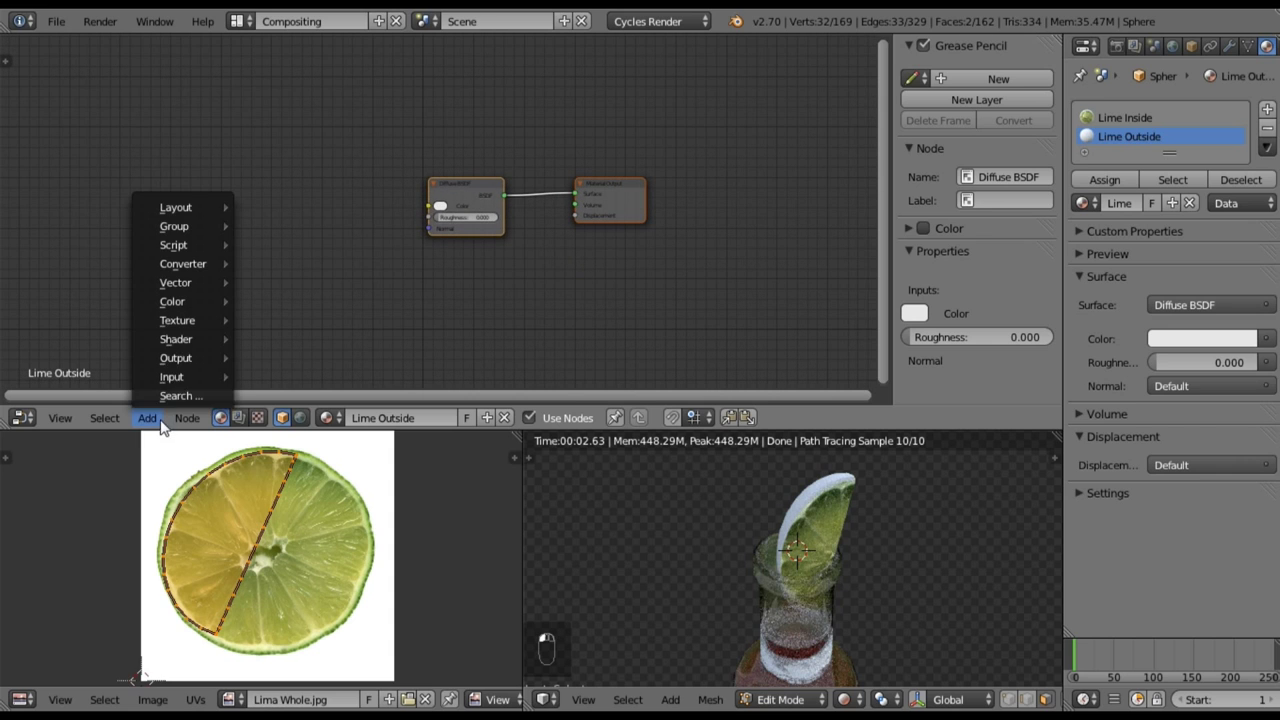
mouse_move(177, 320)
left_click(296, 320)
left_click(271, 168)
- Load Lime Outside.jpg from the Textures\Random folder into the new Image Texture node
left_click(296, 207)
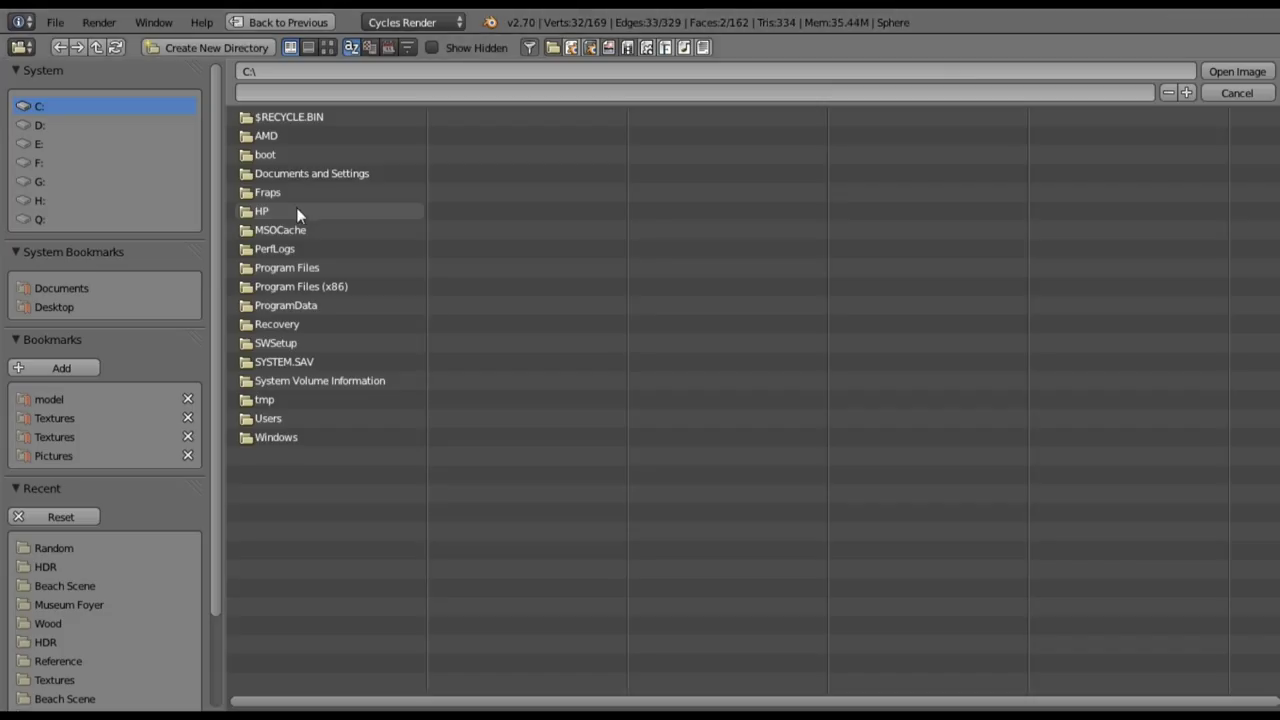
left_click(63, 415)
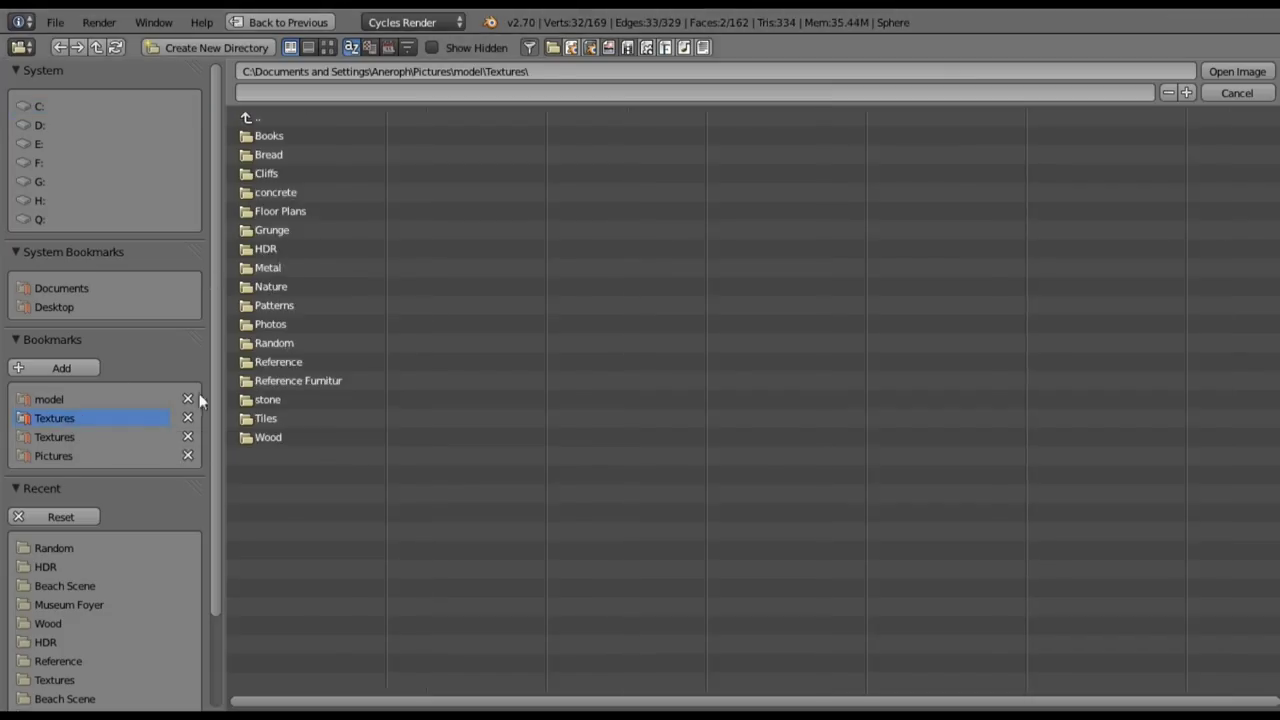
left_click(297, 339)
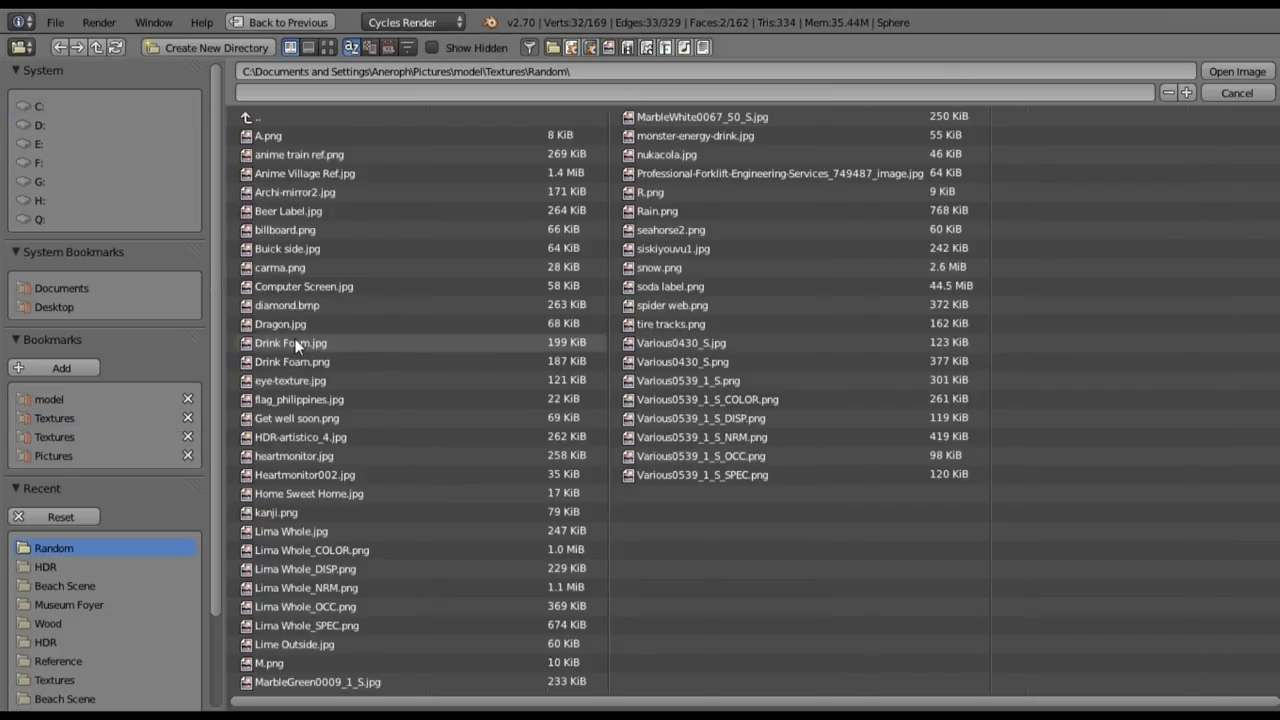
double_click(312, 646)
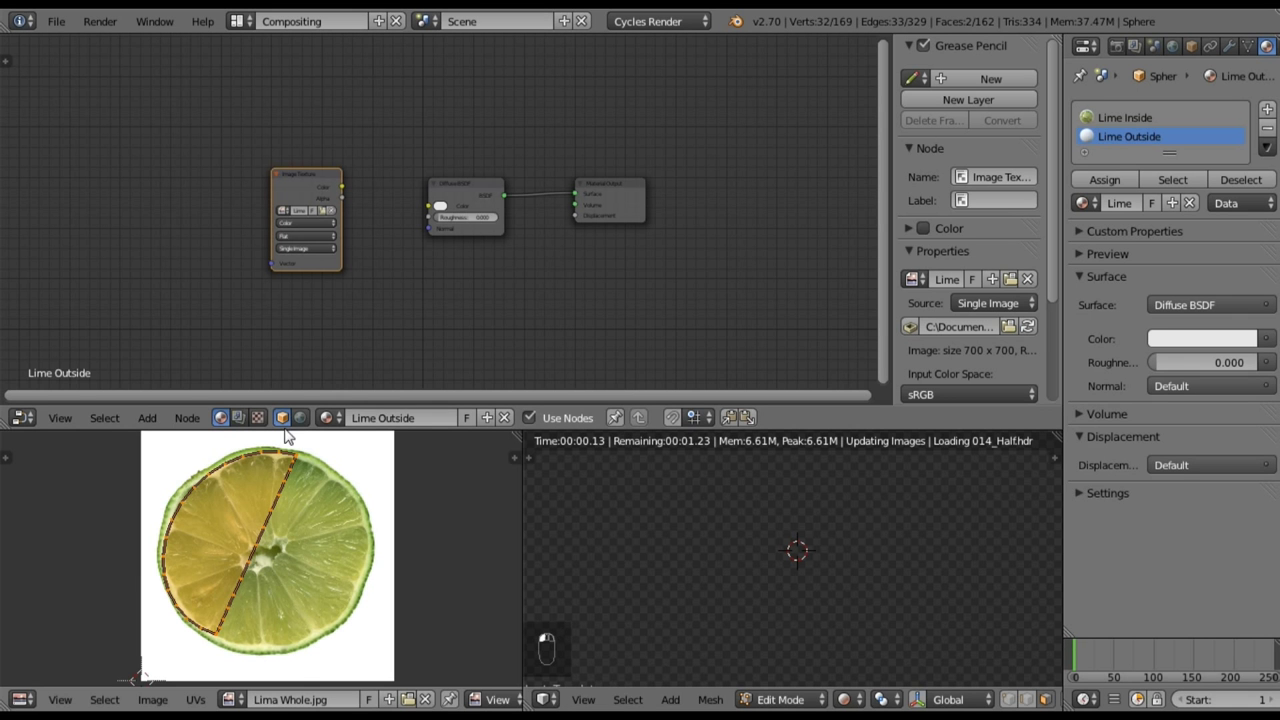
- Link the Image Texture's Color output to the Diffuse BSDF's Color input and show Lime Outside.jpg behind the UV layout
middle_click_drag(357, 269, 316, 296)
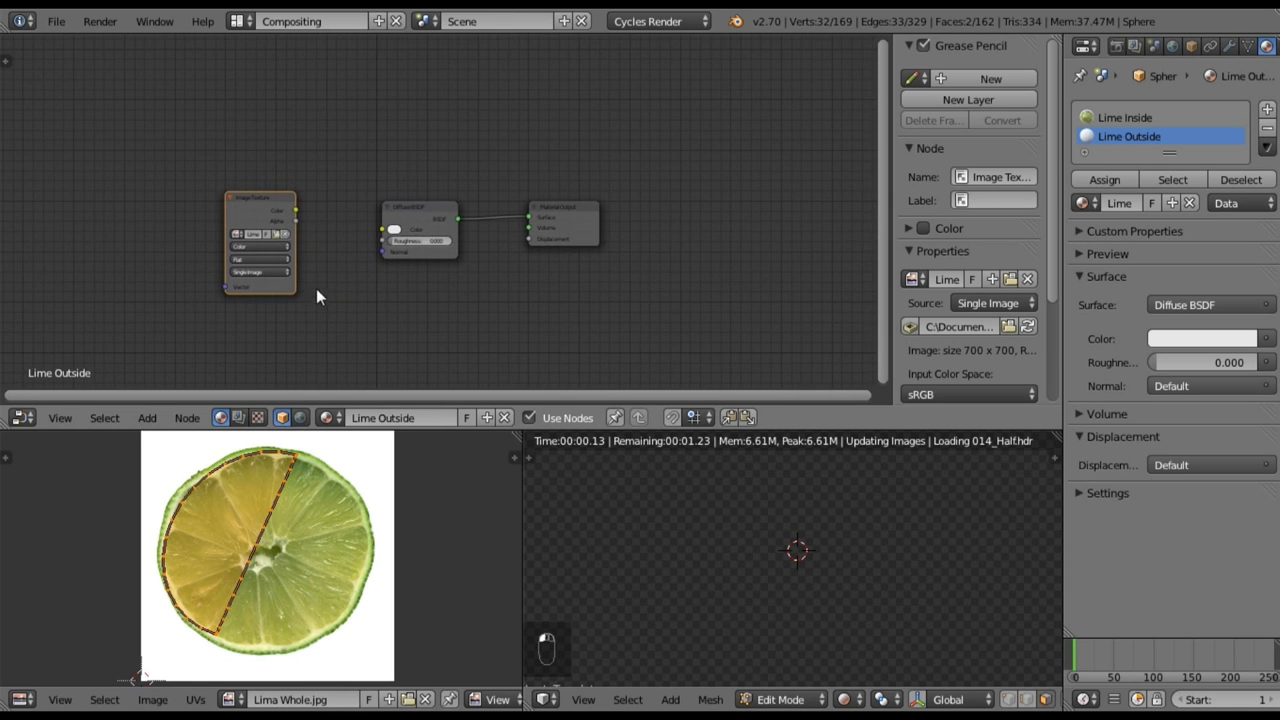
scroll(328, 270, "up", 1)
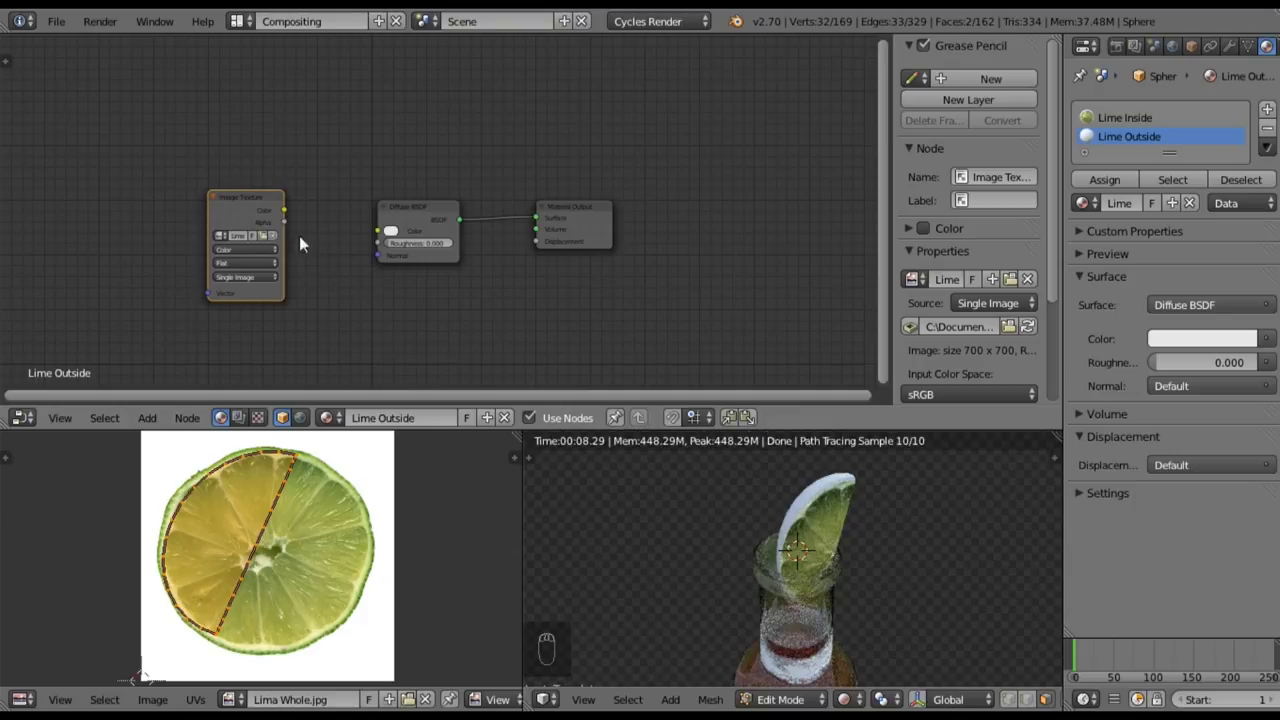
left_click_drag(285, 211, 380, 229)
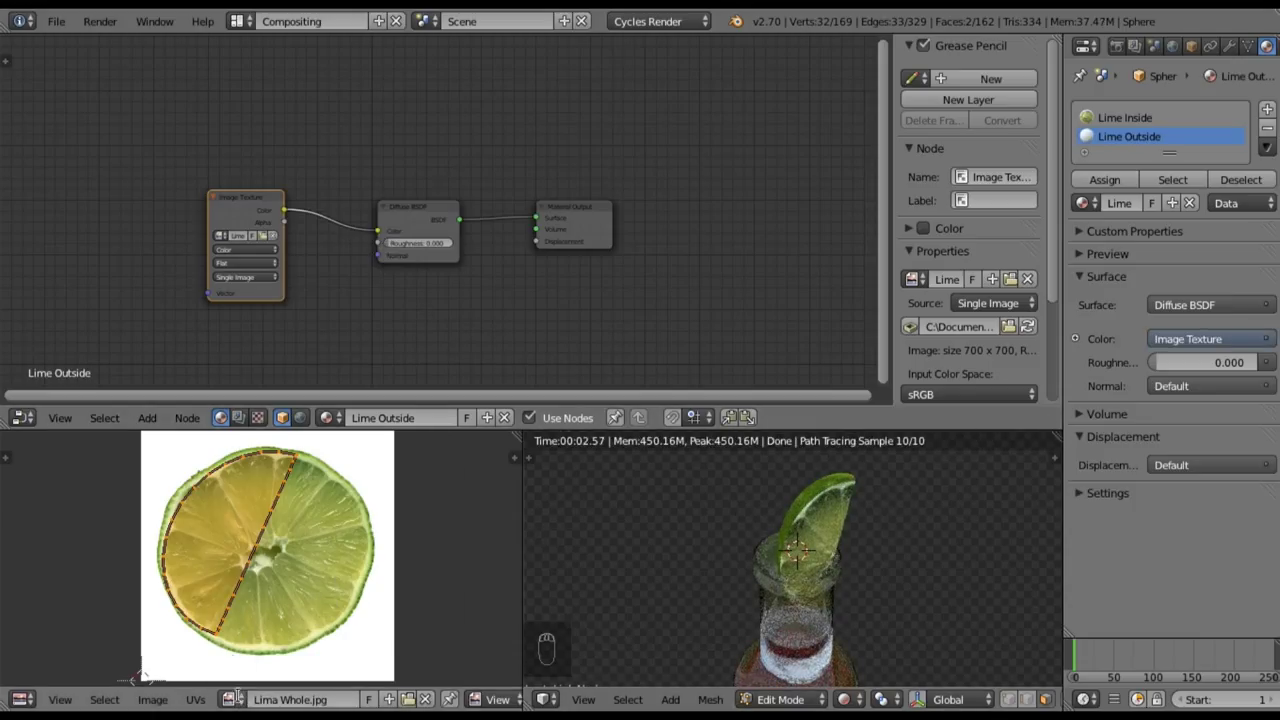
left_click(230, 699)
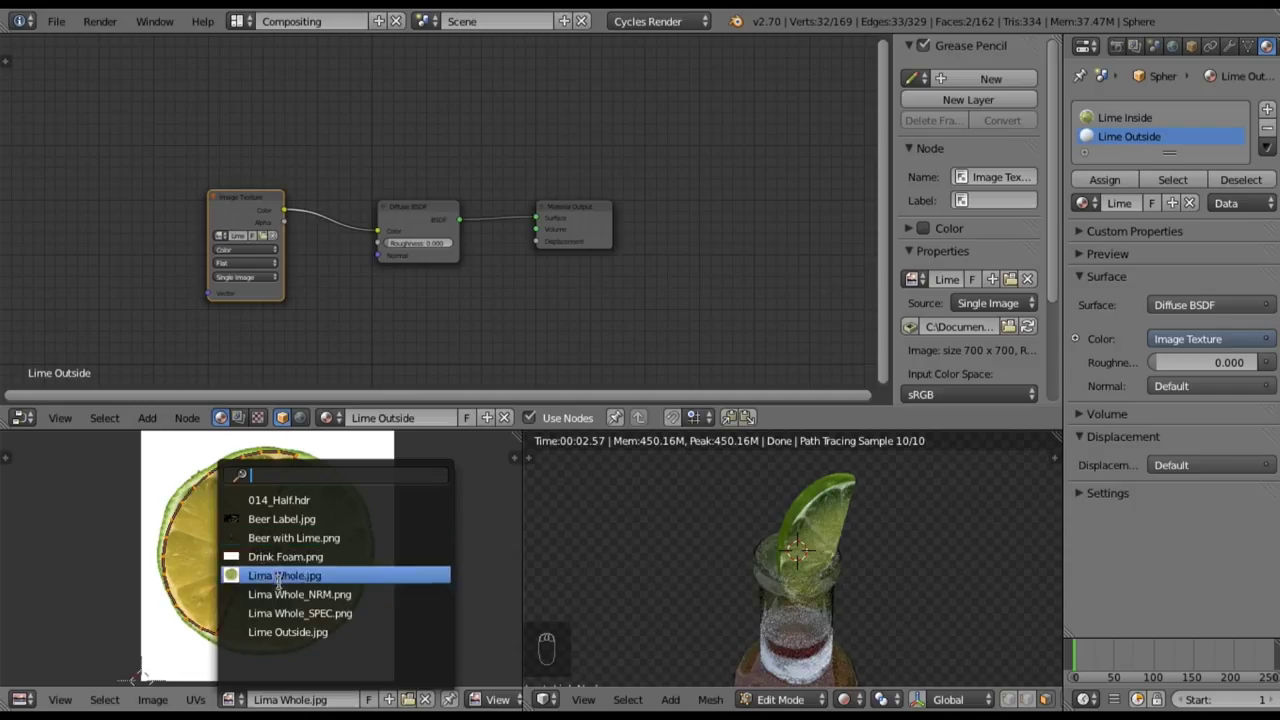
left_click(288, 632)
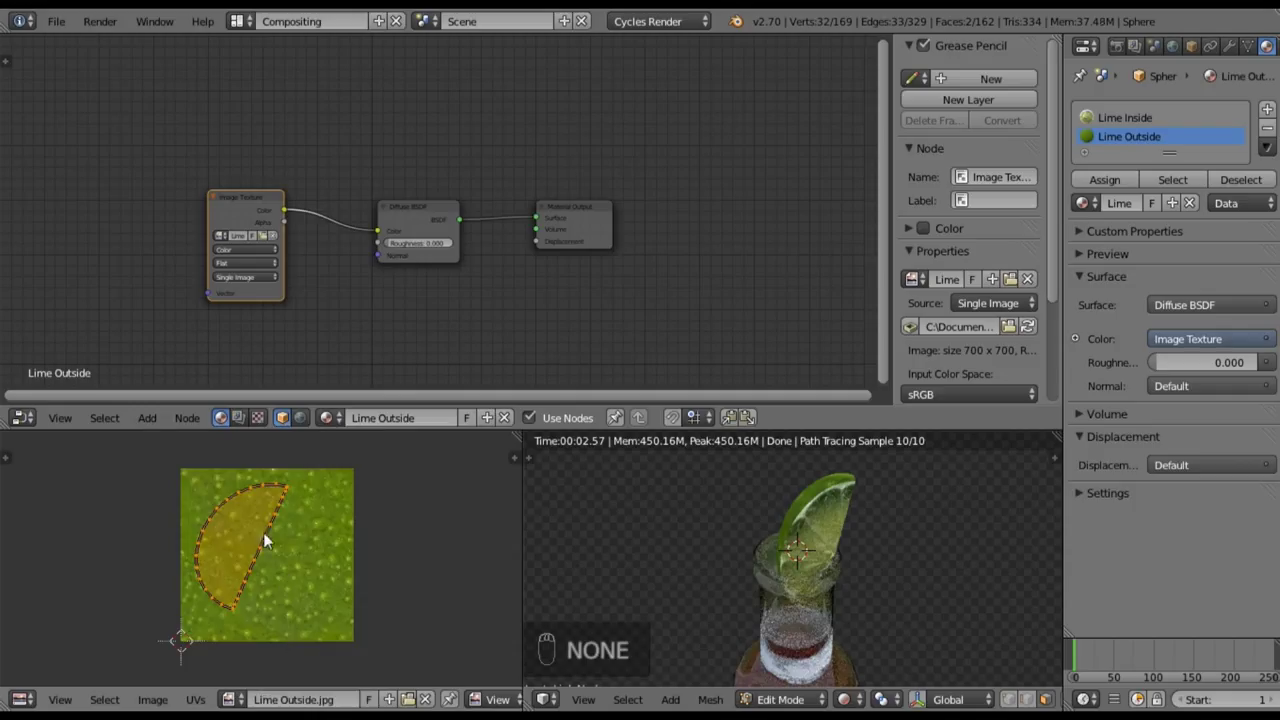
- Try to move the selected lime slice UVs and repeatedly enlarge them well beyond the Lime Outside.jpg image
key("g")
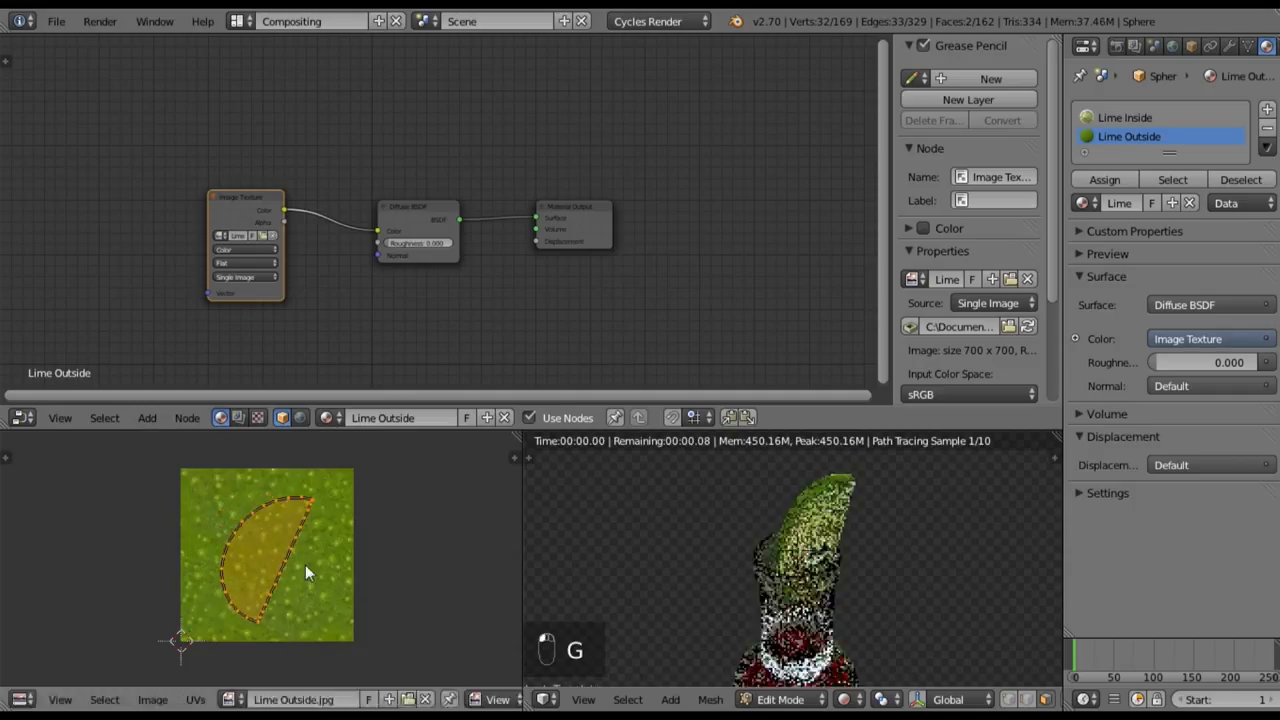
key("s")
left_click(366, 589)
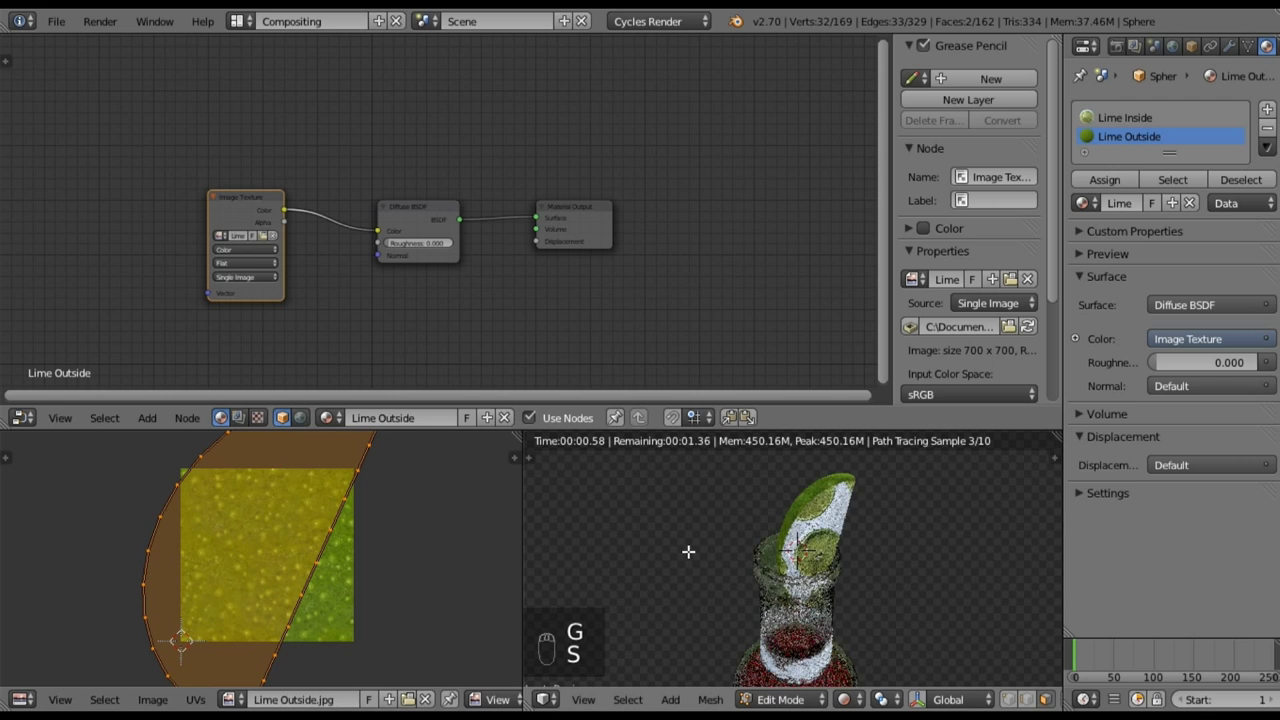
middle_click_drag(763, 591, 922, 517)
scroll(890, 525, "up", 5)
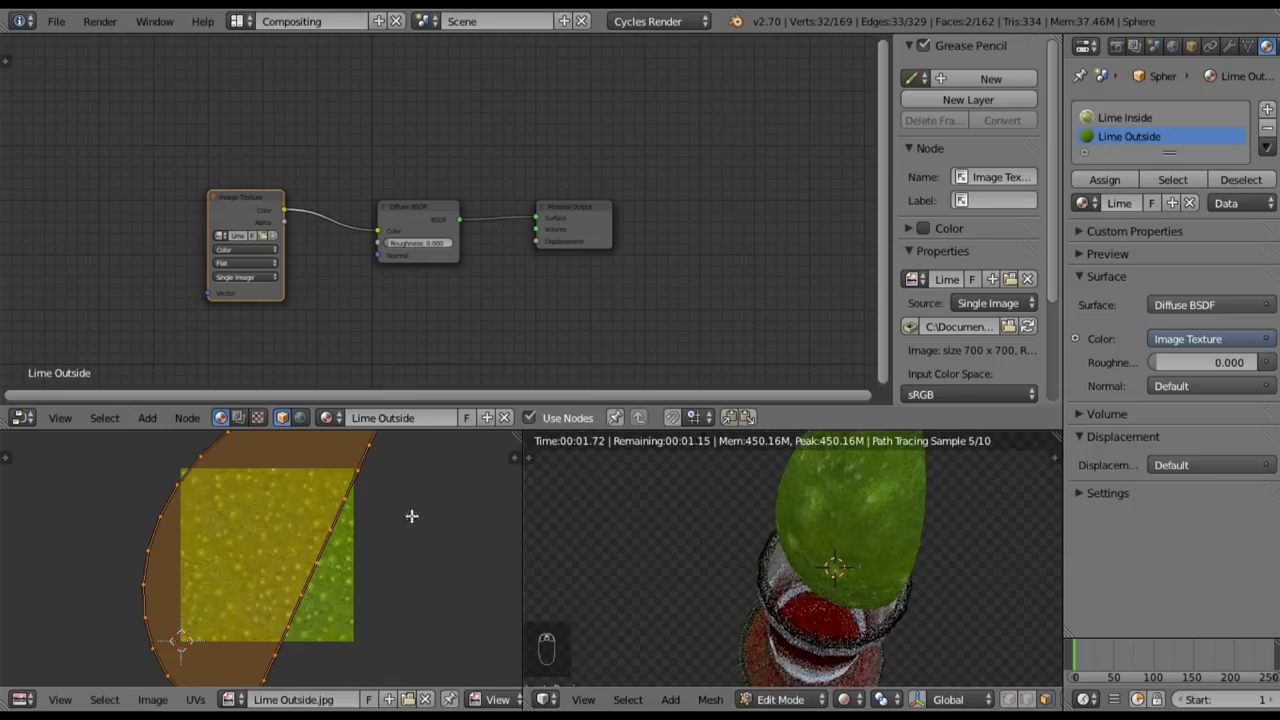
key("s")
left_click(443, 549)
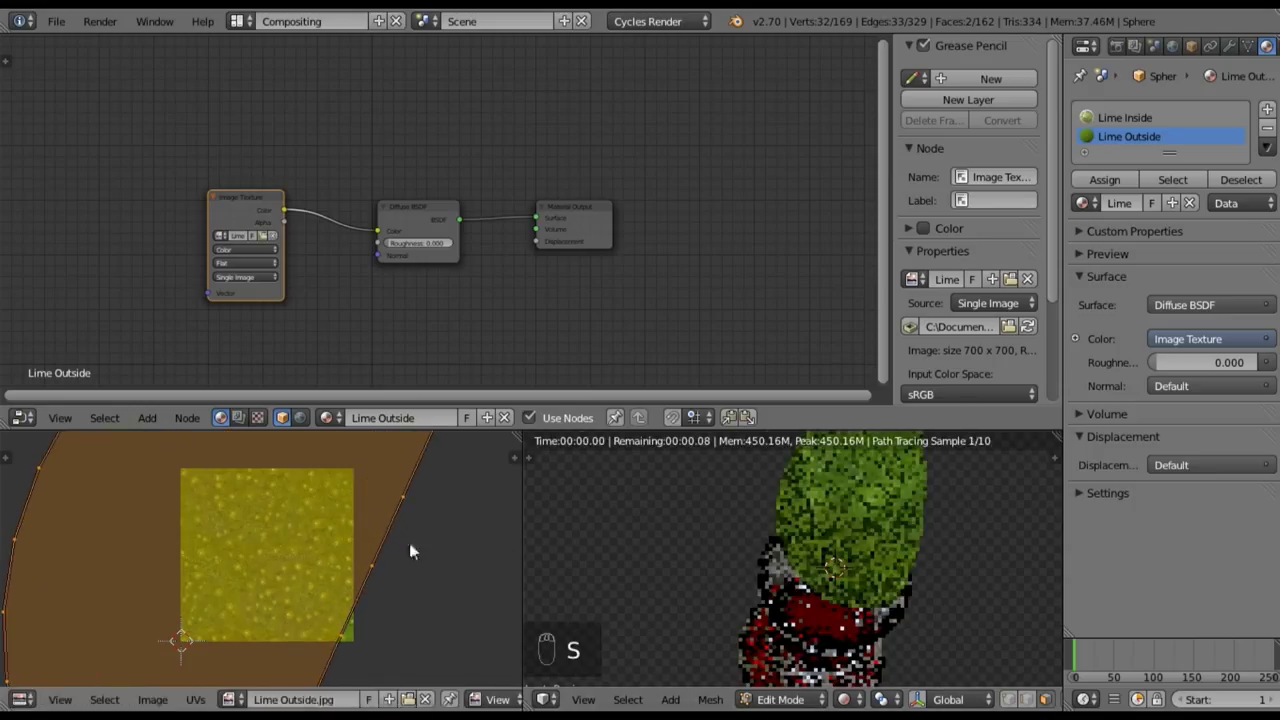
scroll(366, 576, "down", 4)
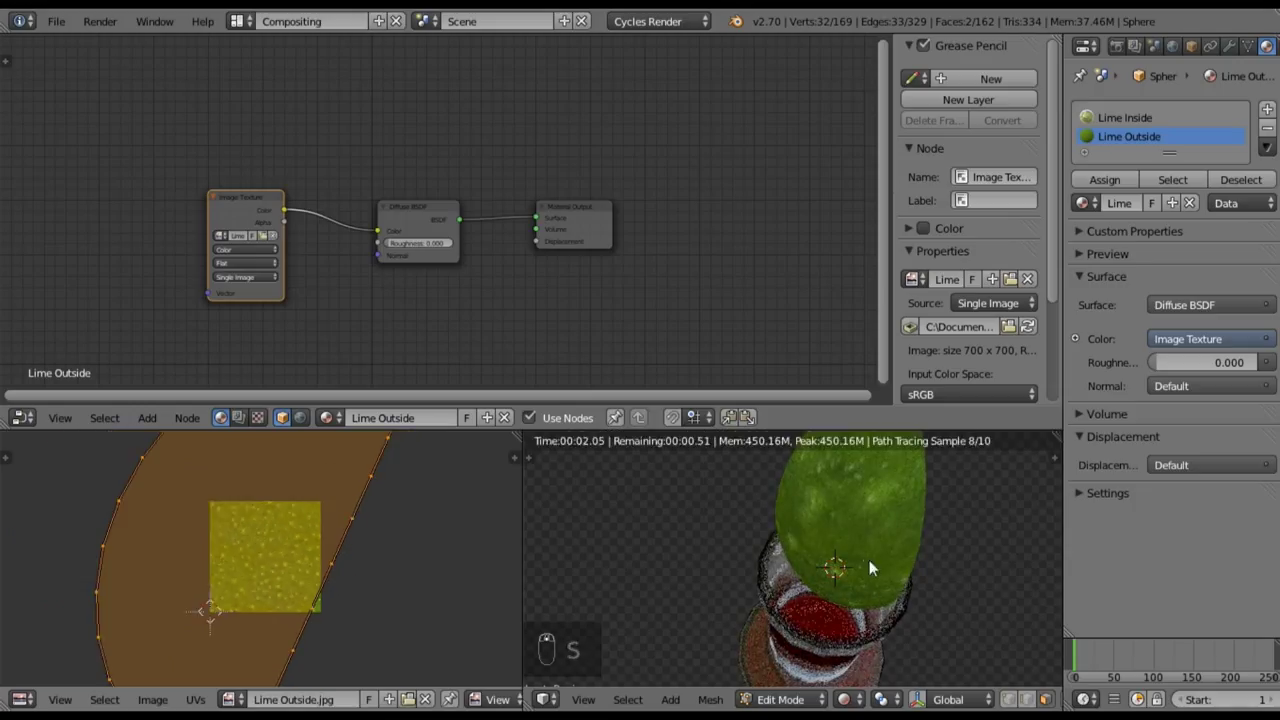
scroll(867, 561, "down", 2)
key("s")
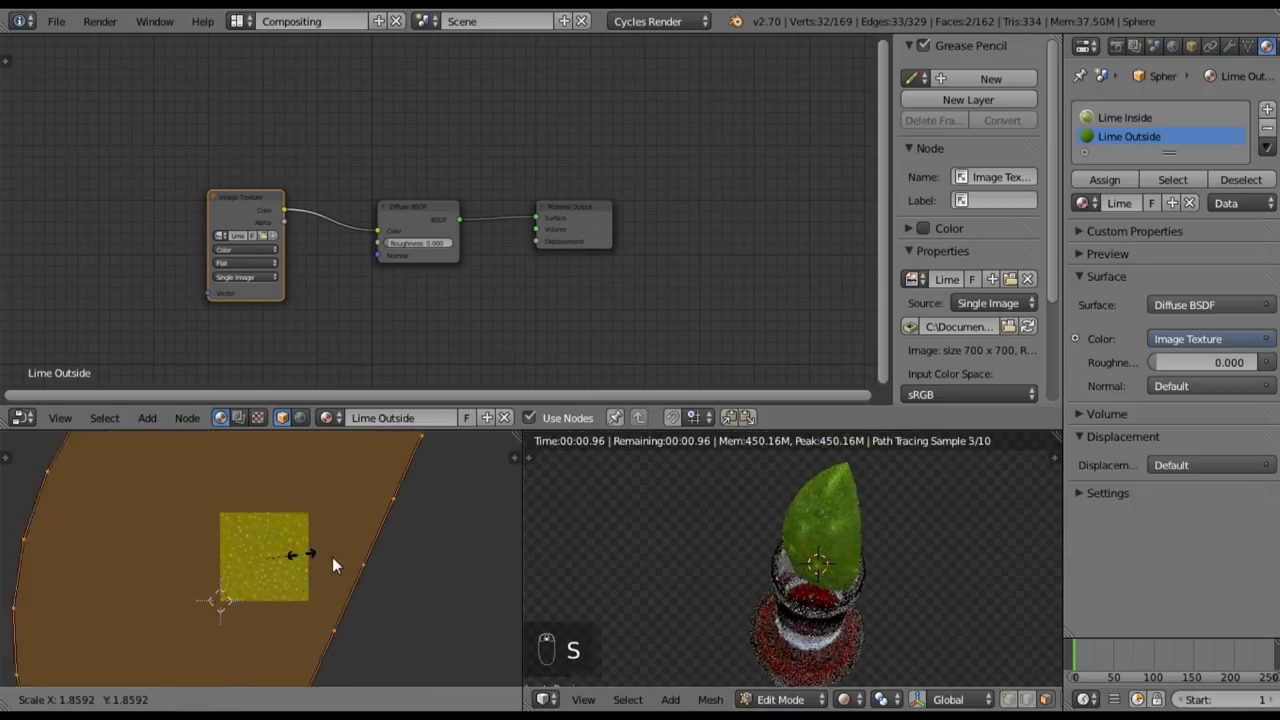
left_click(335, 557)
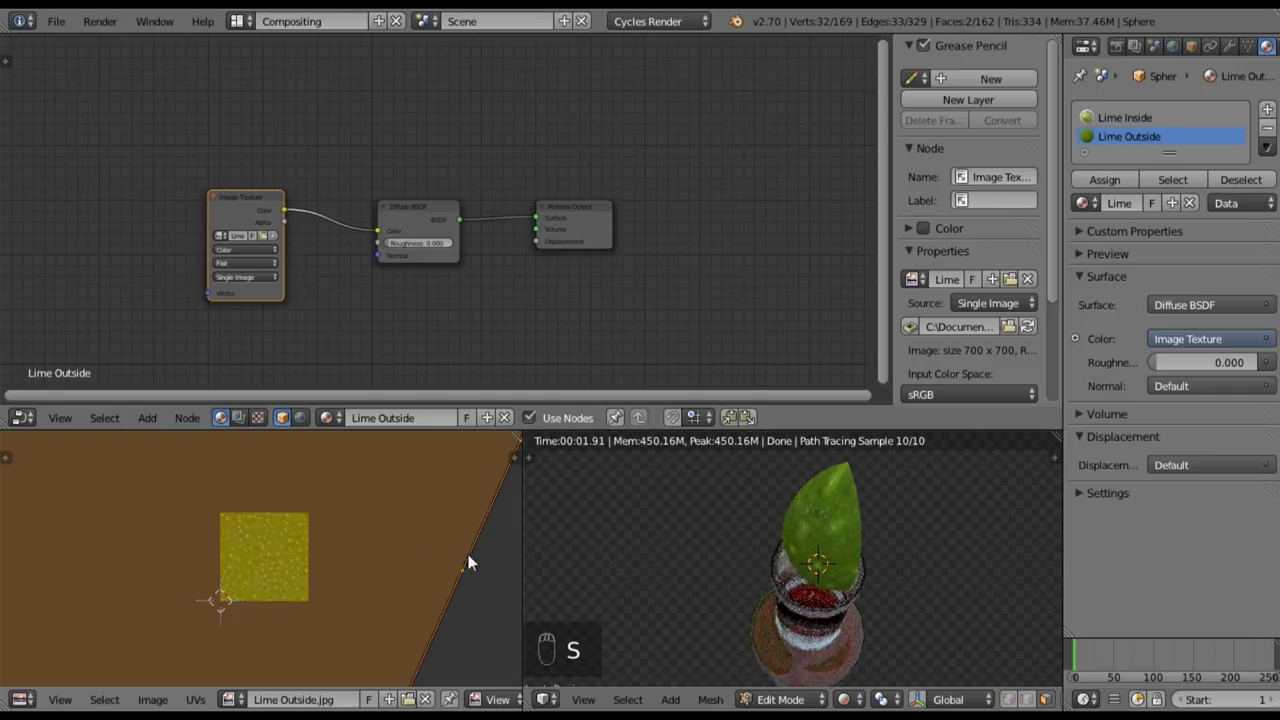
key("s")
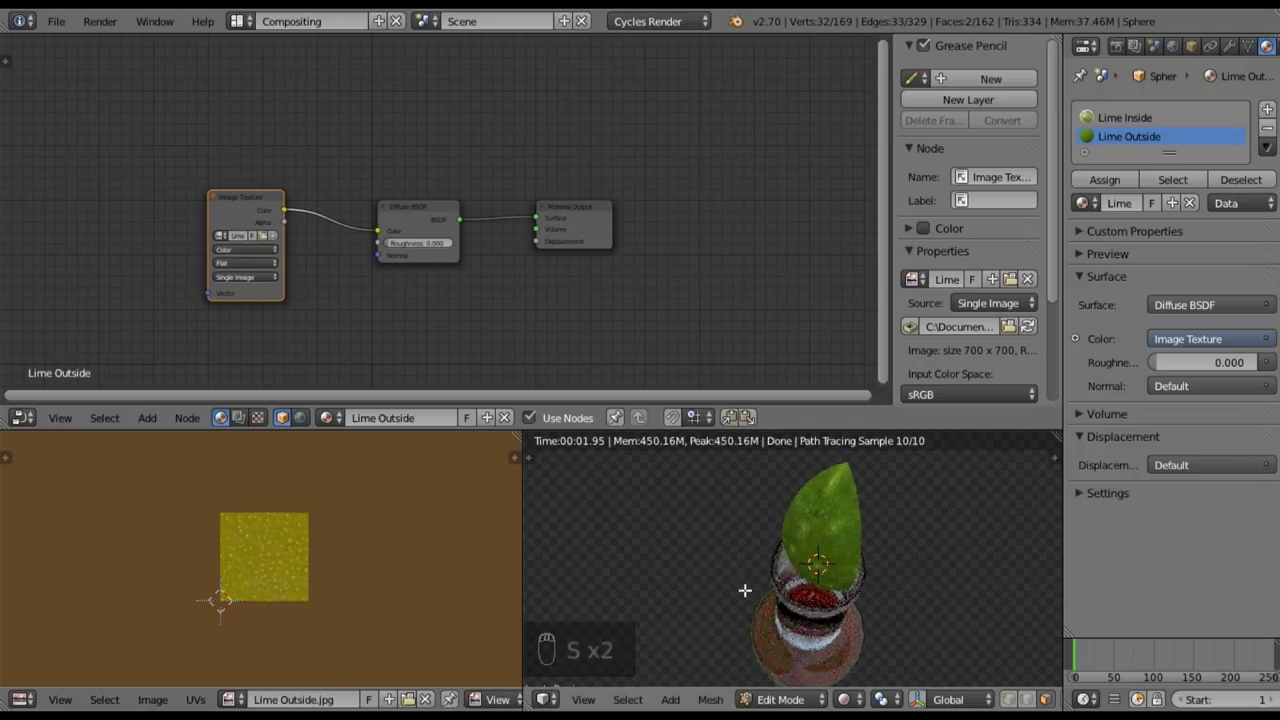
- Inspect the rendered lime from several sides and undo all the move and scale changes to the slice UVs
scroll(749, 591, "up", 2)
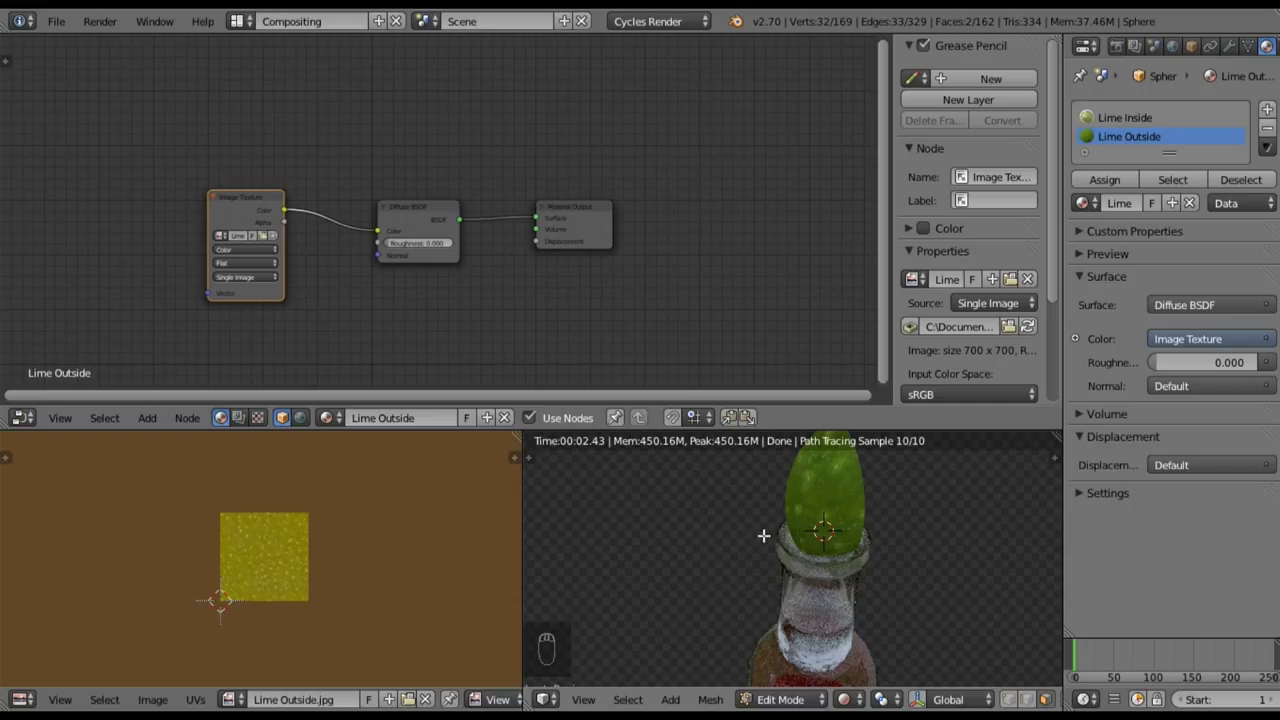
middle_click_drag(680, 543, 656, 518)
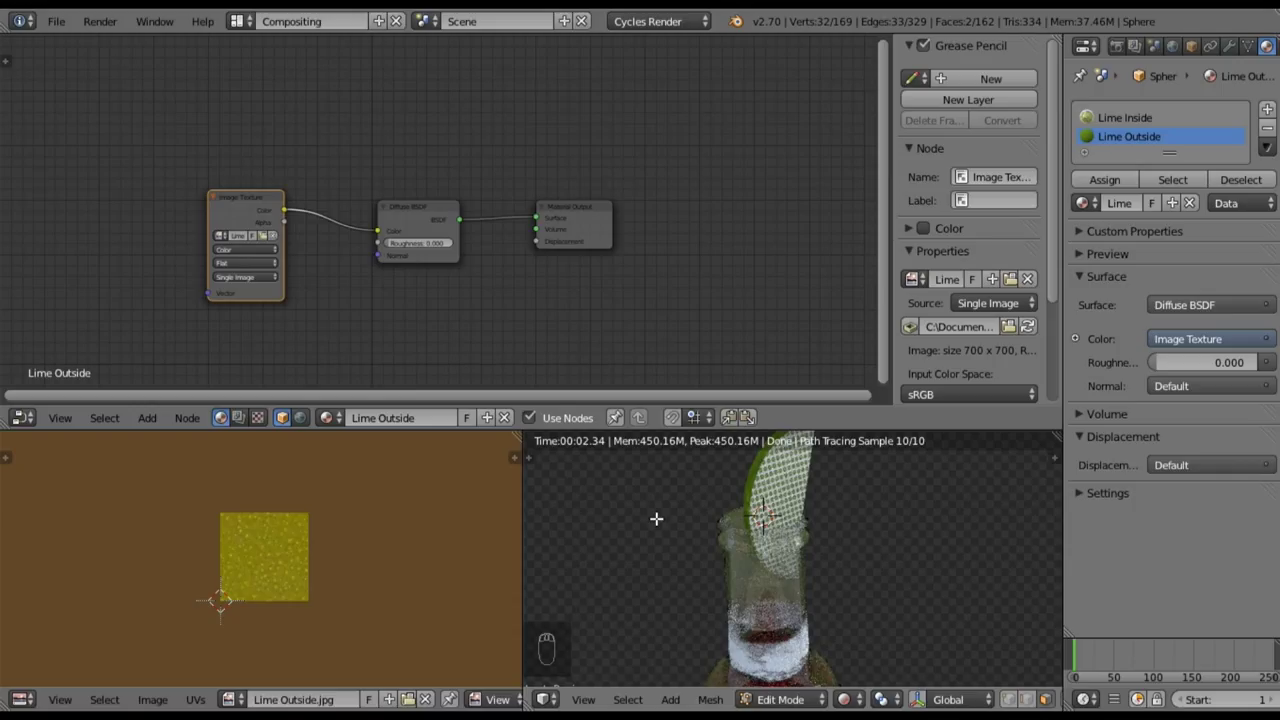
middle_click_drag(762, 537, 704, 549)
scroll(704, 549, "up", 3)
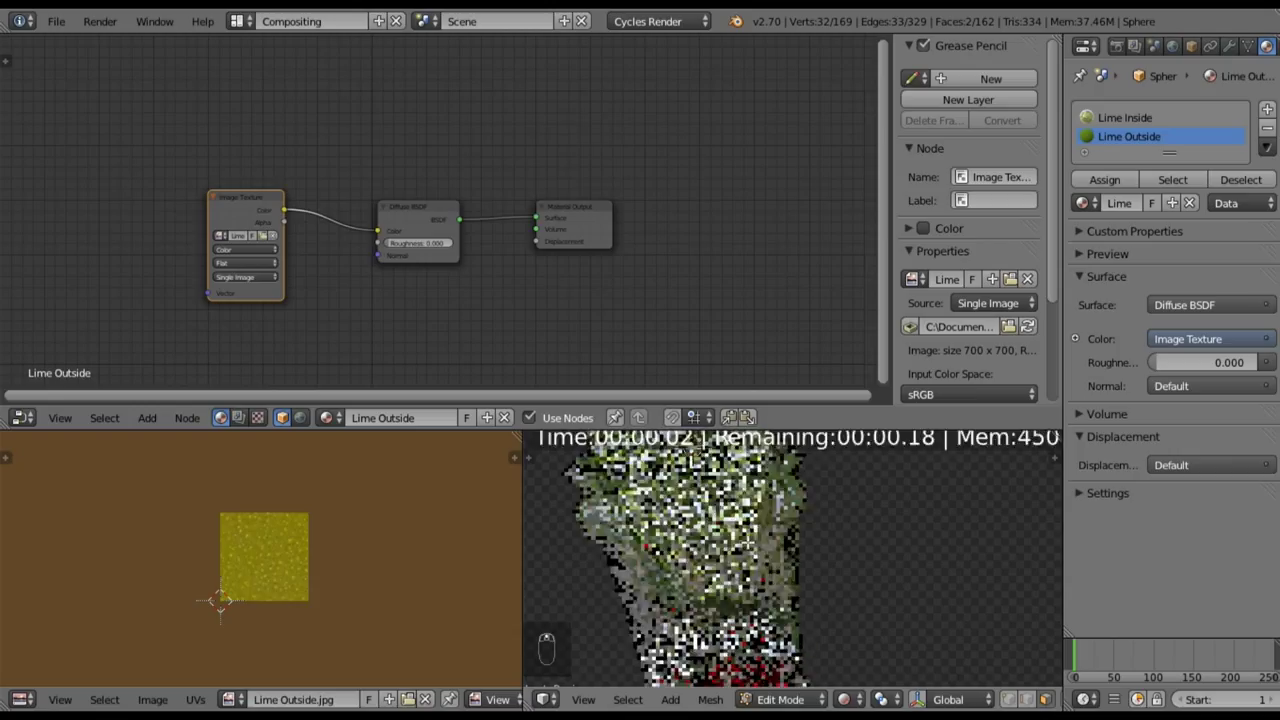
middle_click_drag(773, 576, 761, 529)
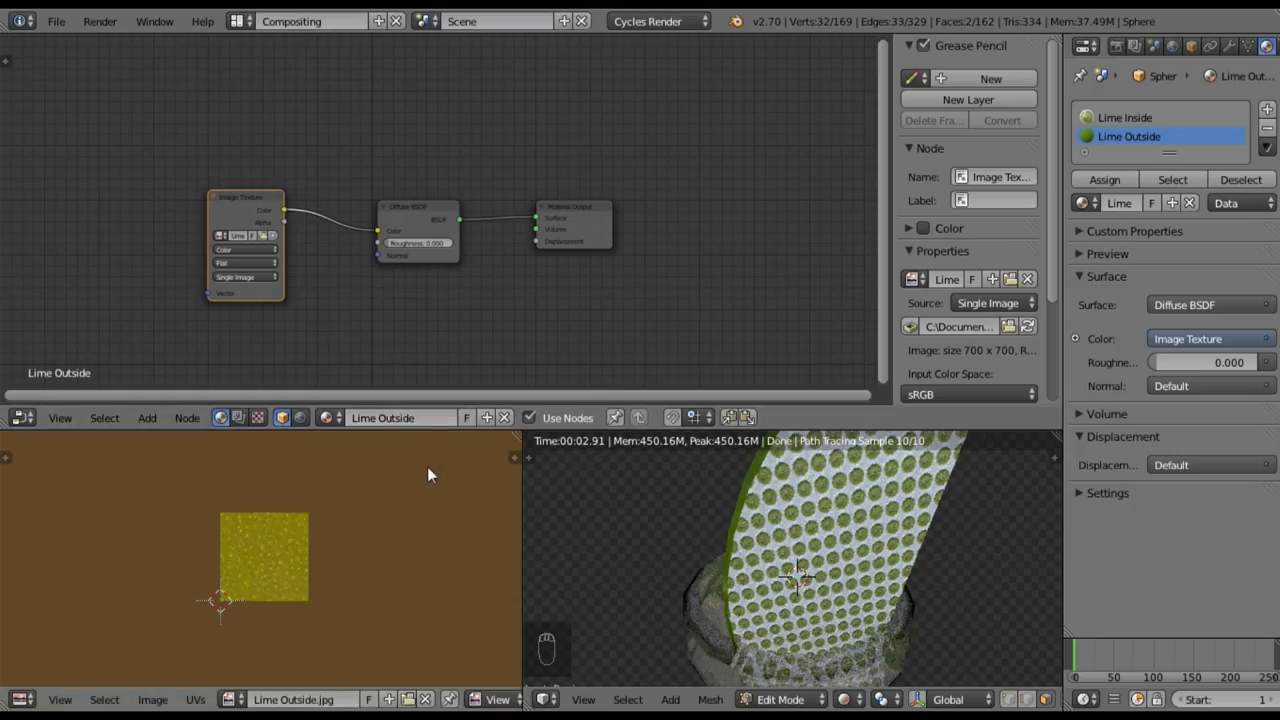
key("ctrl+z")
key("ctrl+z")
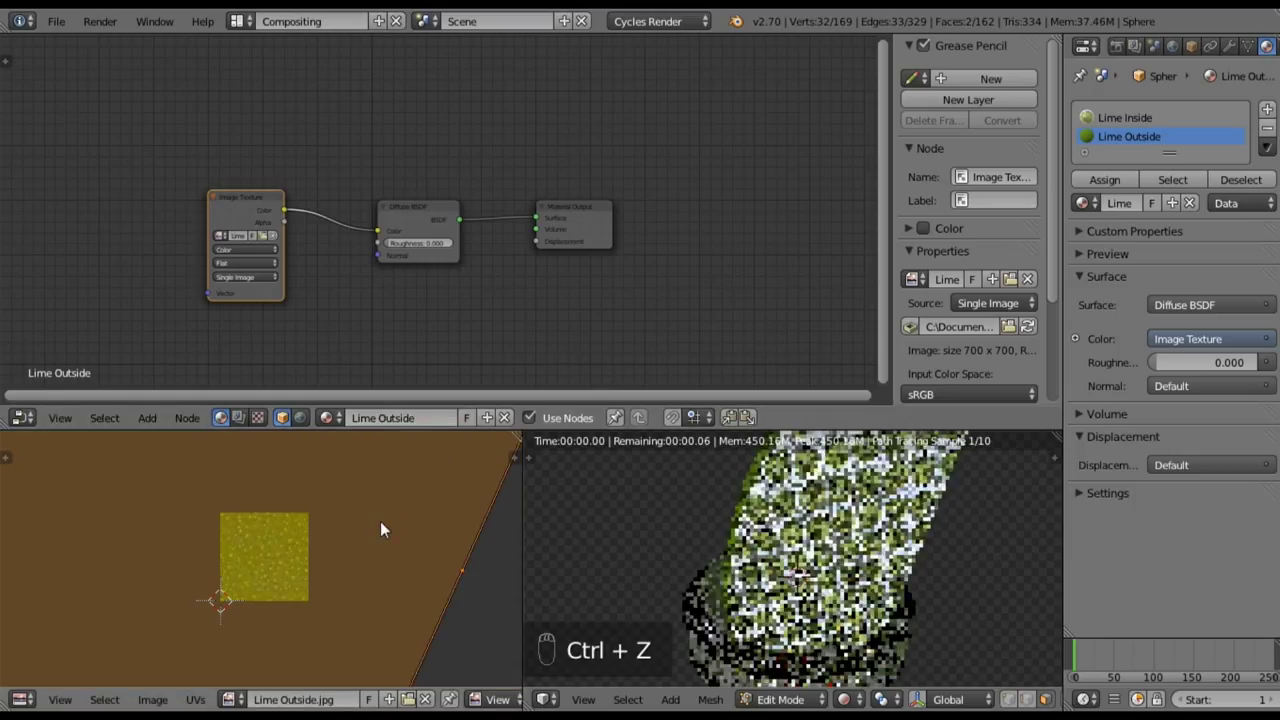
key("ctrl+z")
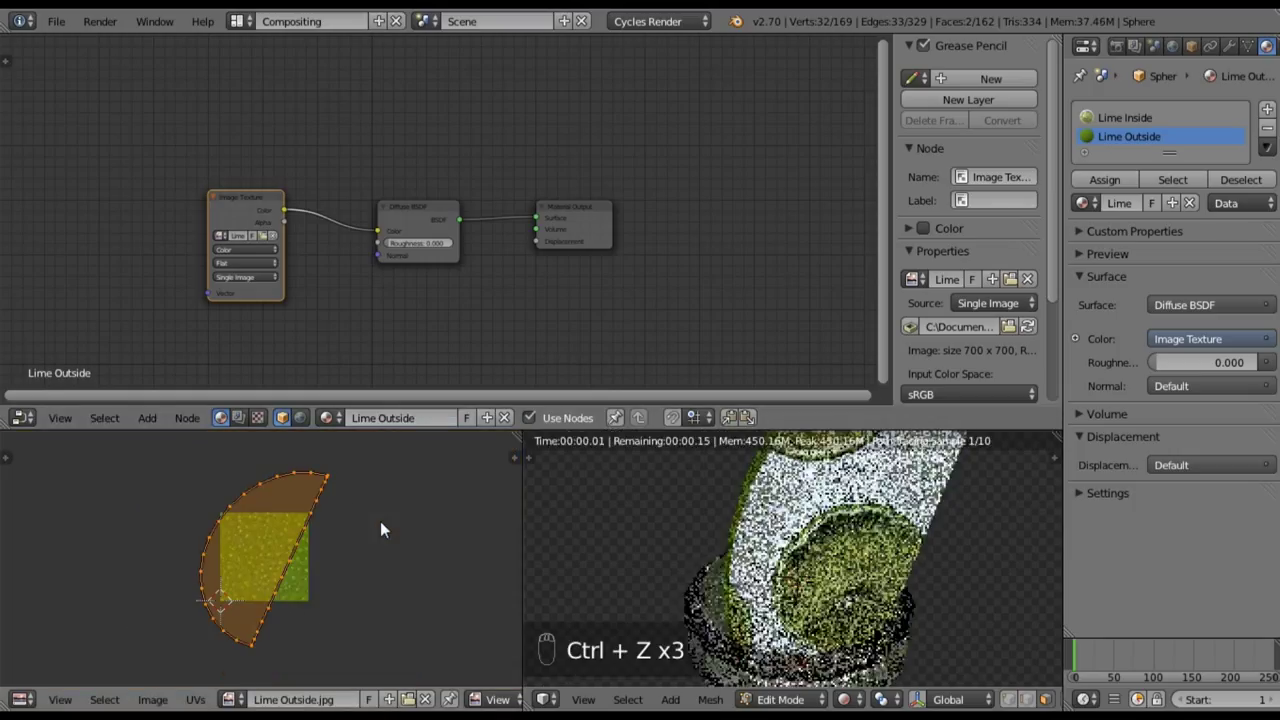
key("ctrl+z")
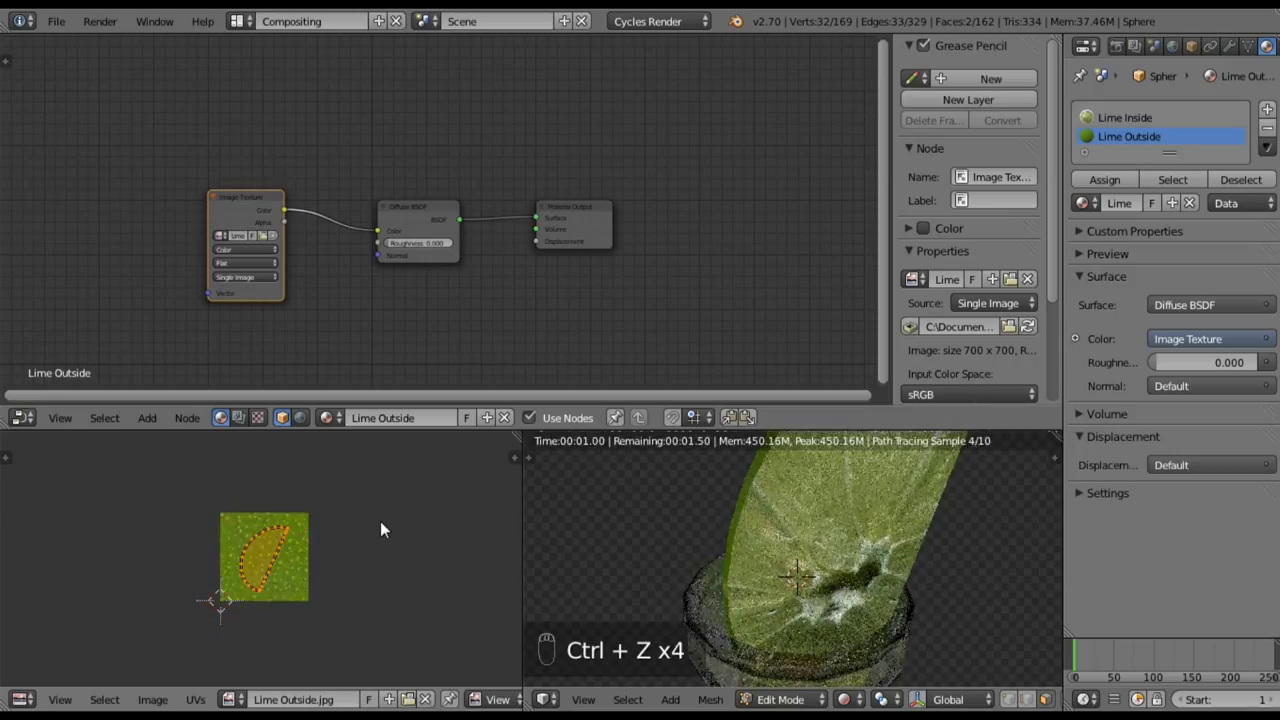
key("ctrl+z")
key("ctrl+z")
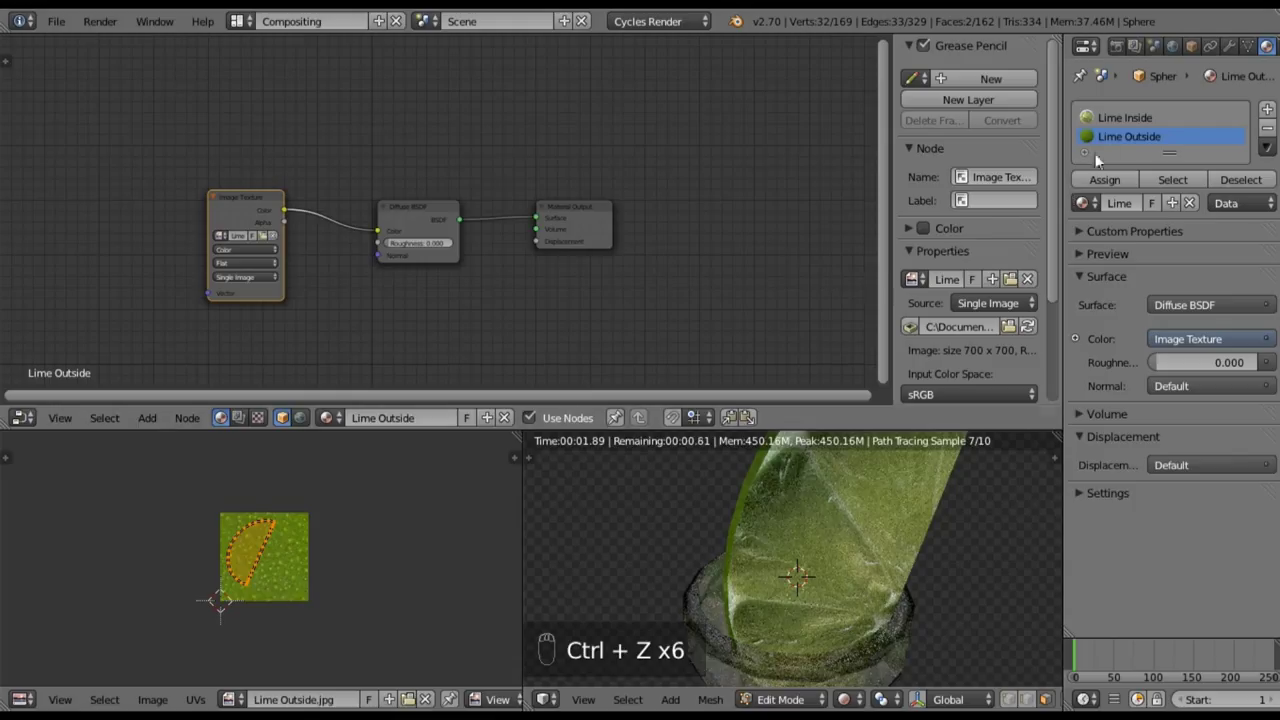
- Select only the lime wedge faces assigned to the Lime Outside material
key("a")
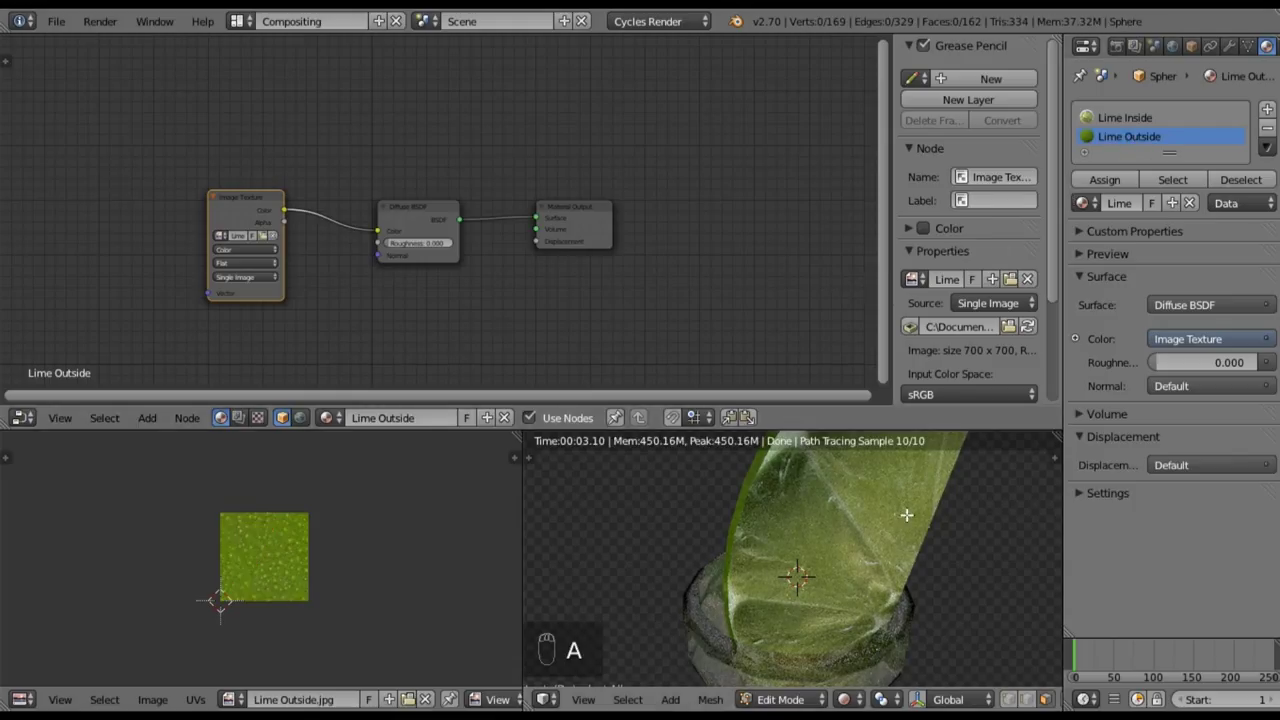
left_click(1148, 178)
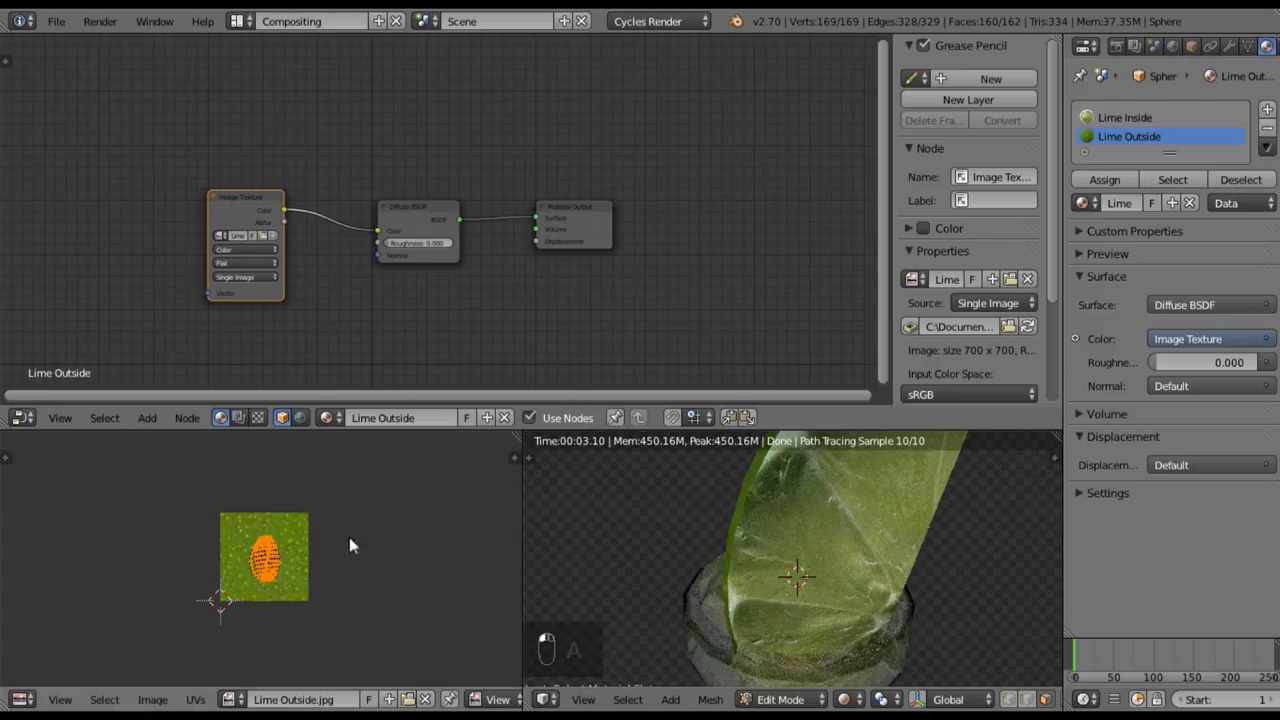
scroll(329, 549, "up", 3)
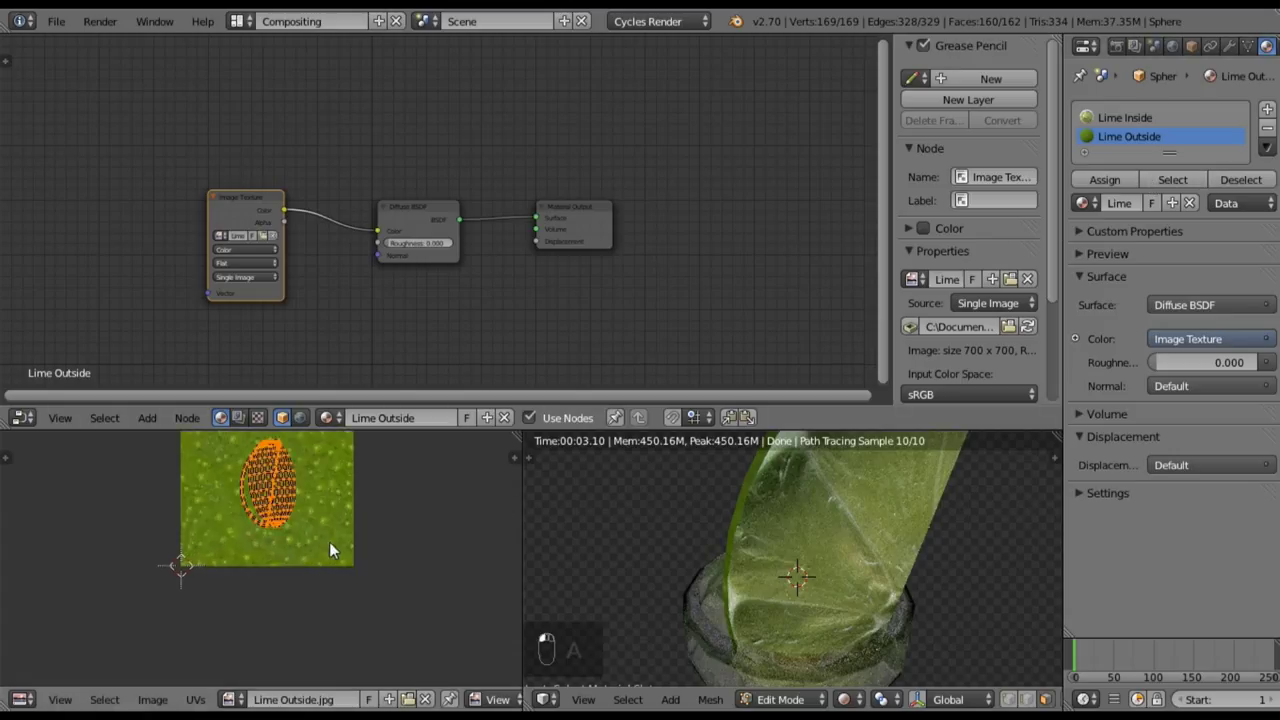
scroll(329, 542, "up", 1)
middle_click_drag(760, 533, 780, 585)
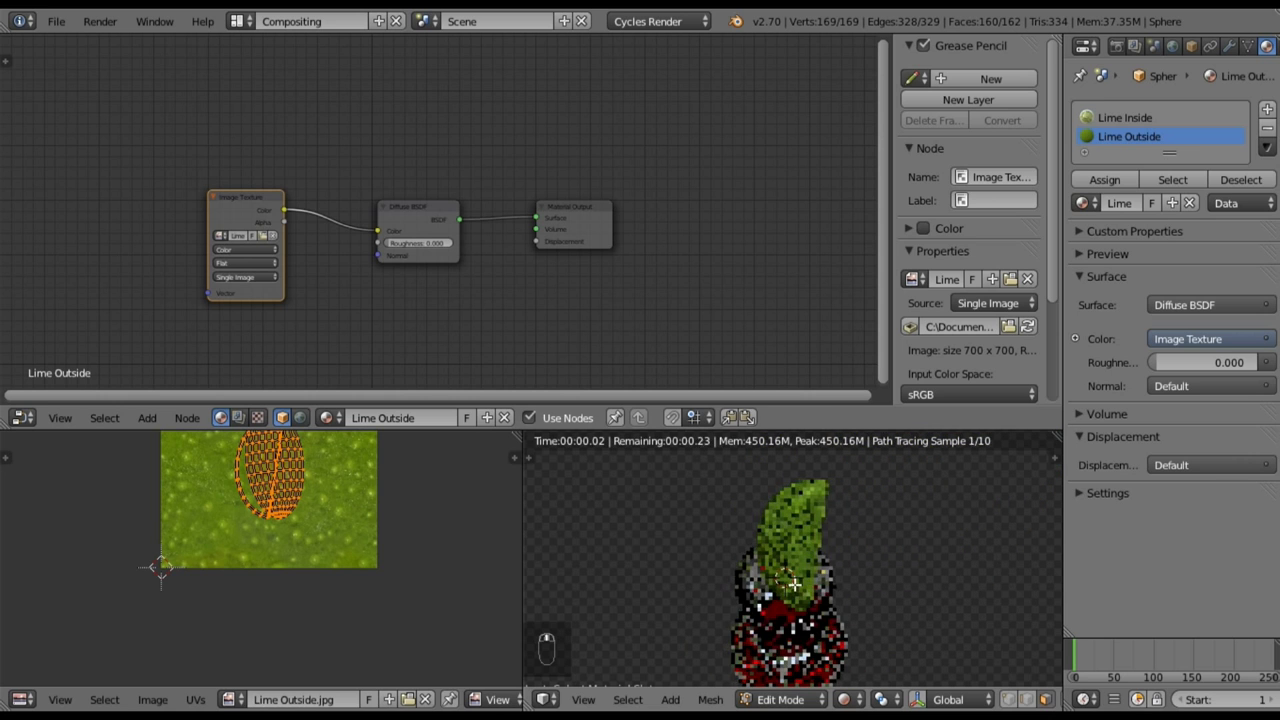
scroll(348, 498, "up", 1)
scroll(375, 478, "down", 1)
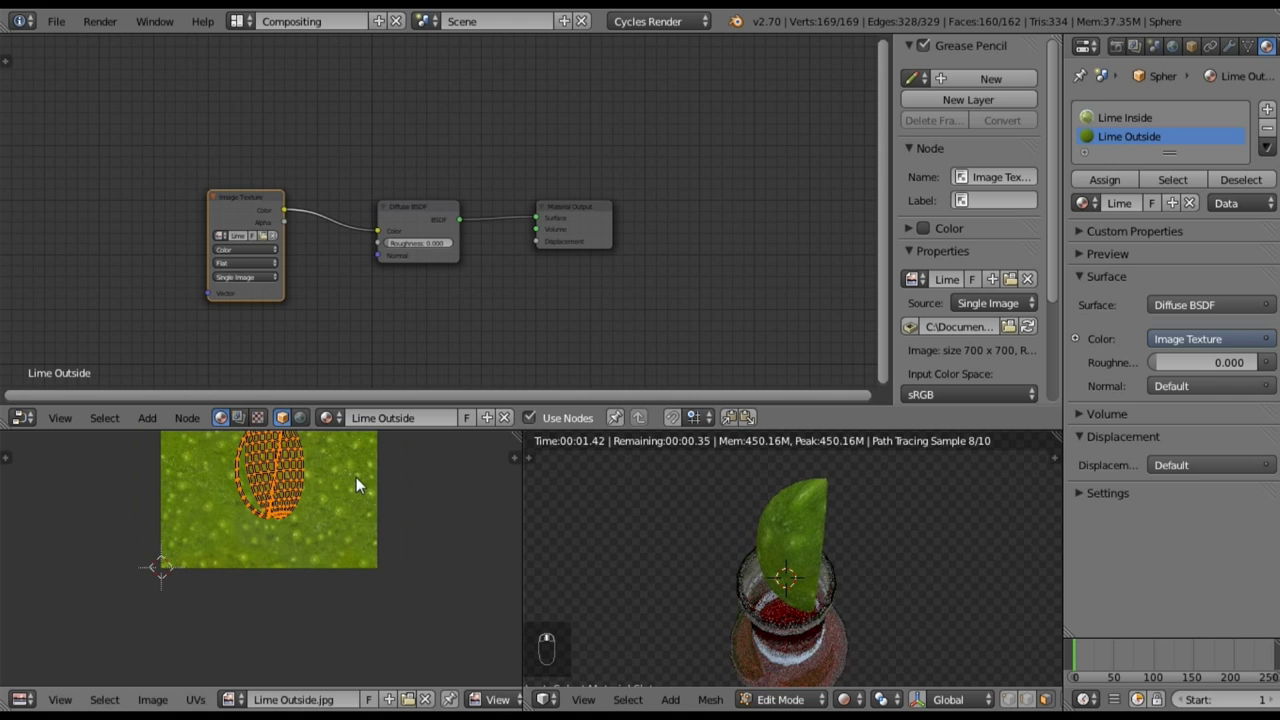
- Scale up the Lime Outside peel UVs in several passes until they extend beyond the edges of the Lime Outside.jpg image
key("s")
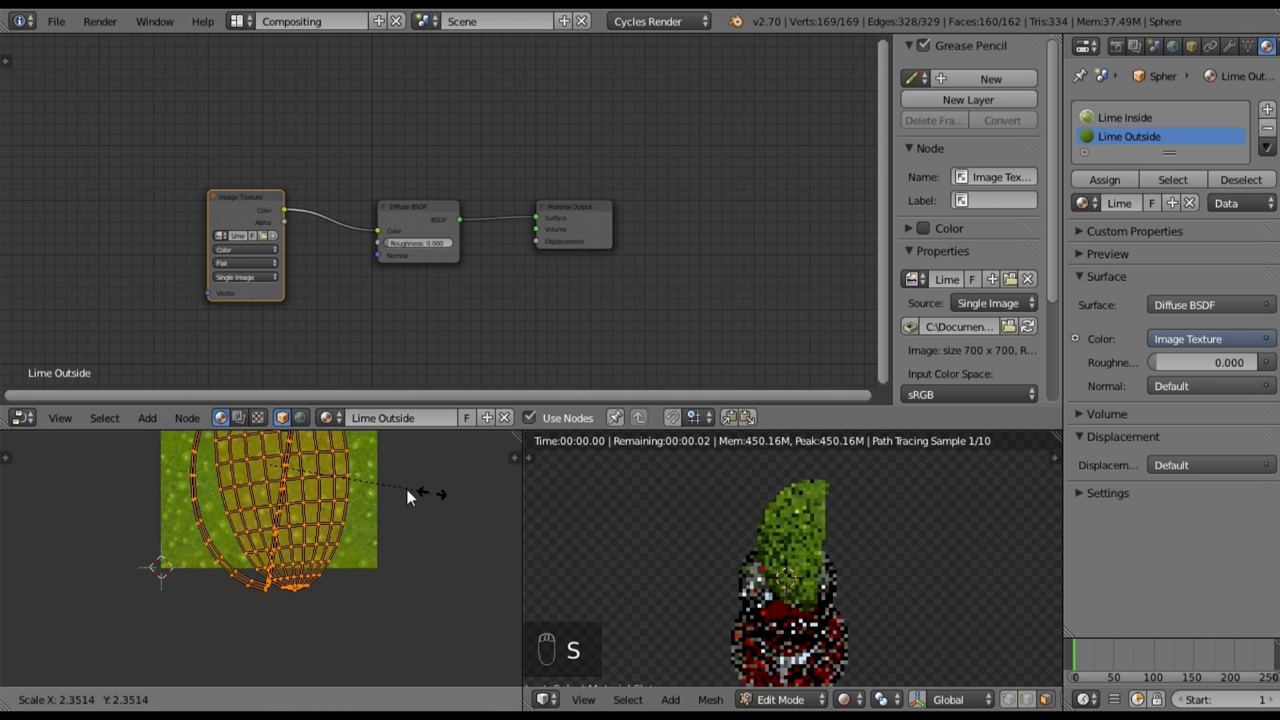
left_click(350, 476)
key("s")
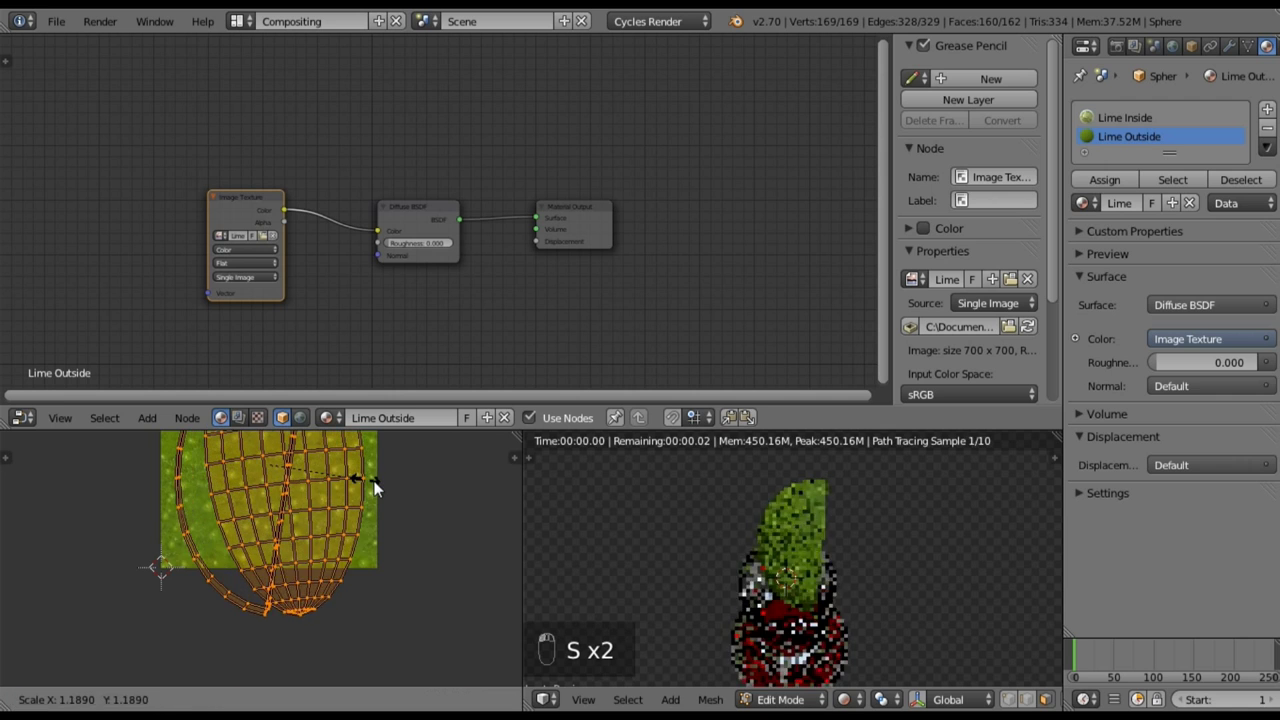
left_click(374, 483)
key("s")
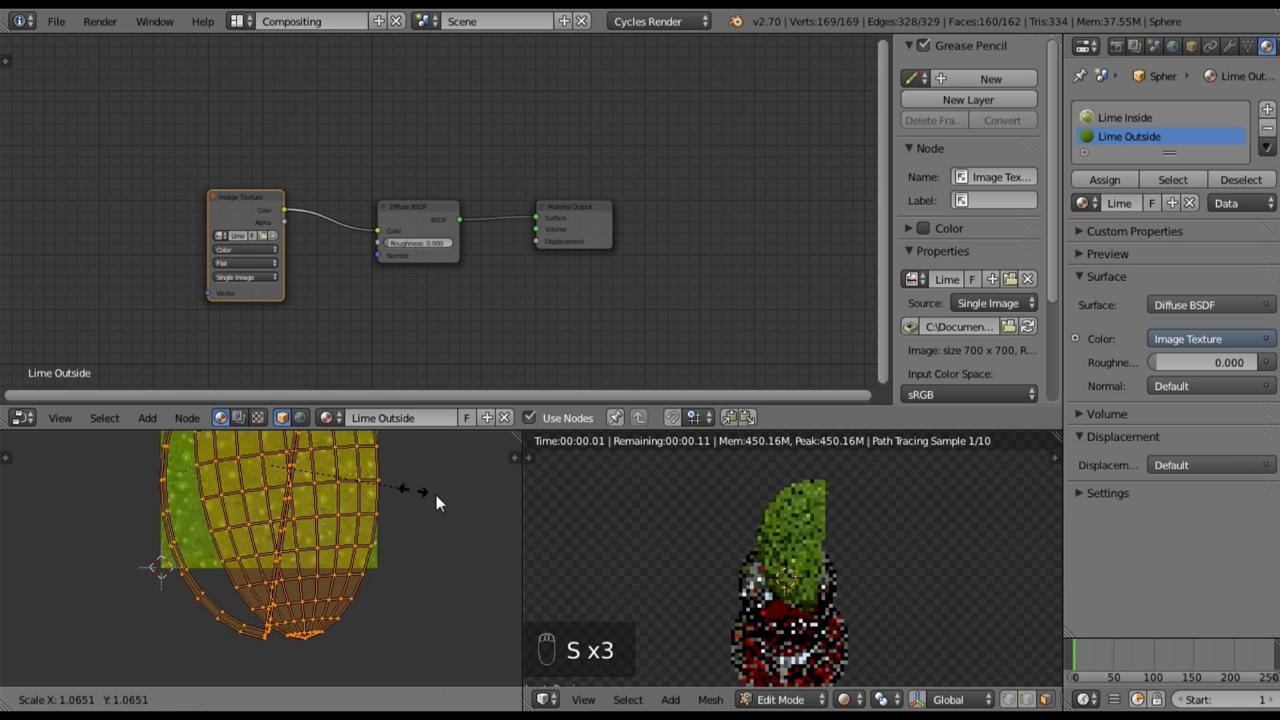
left_click(424, 492)
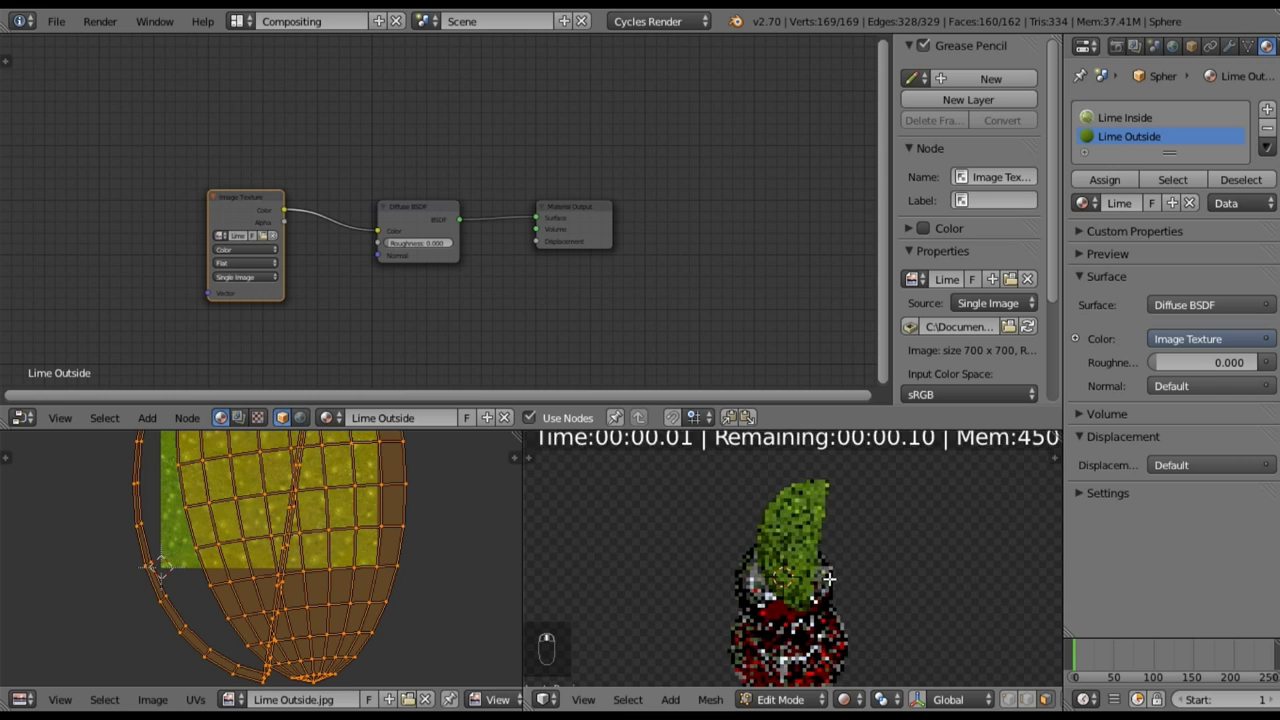
- Check the Image Texture node's source file in the Textures\Random folder and examine the rendered lime from the peel and flesh sides
scroll(343, 277, "down", 2)
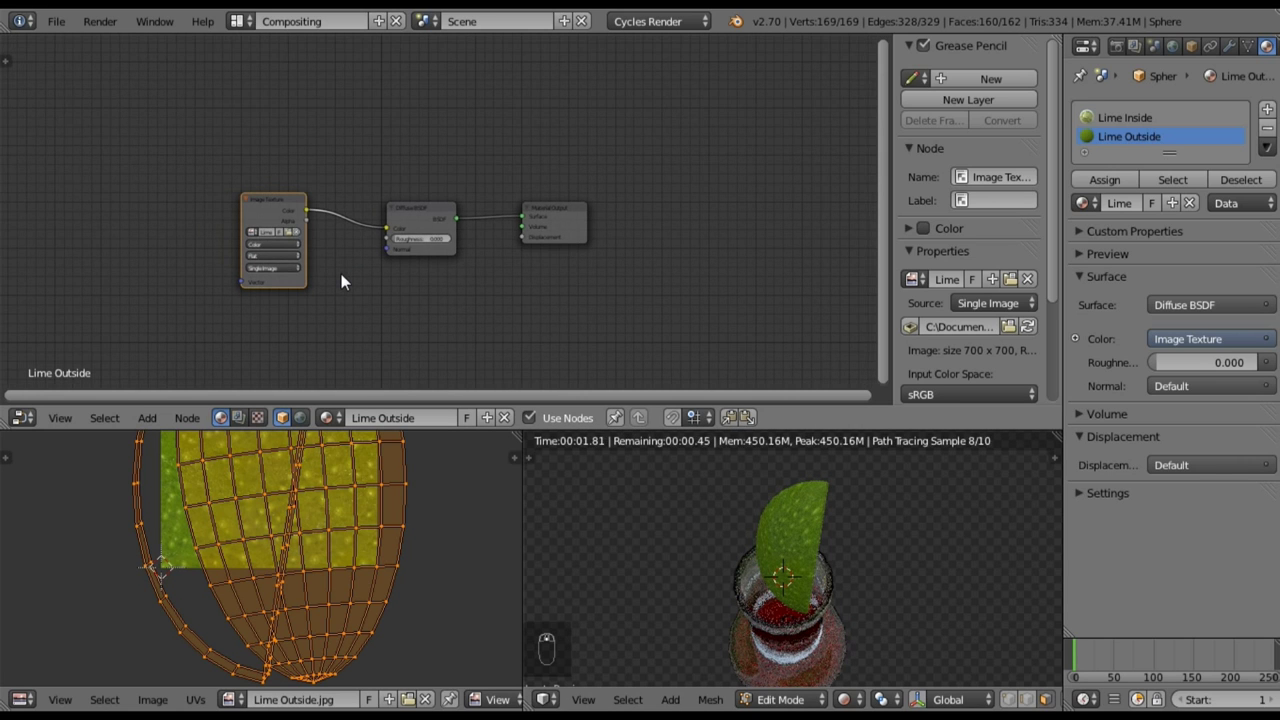
middle_click_drag(343, 277, 353, 292)
scroll(355, 298, "down", 2)
left_click_drag(322, 222, 339, 217)
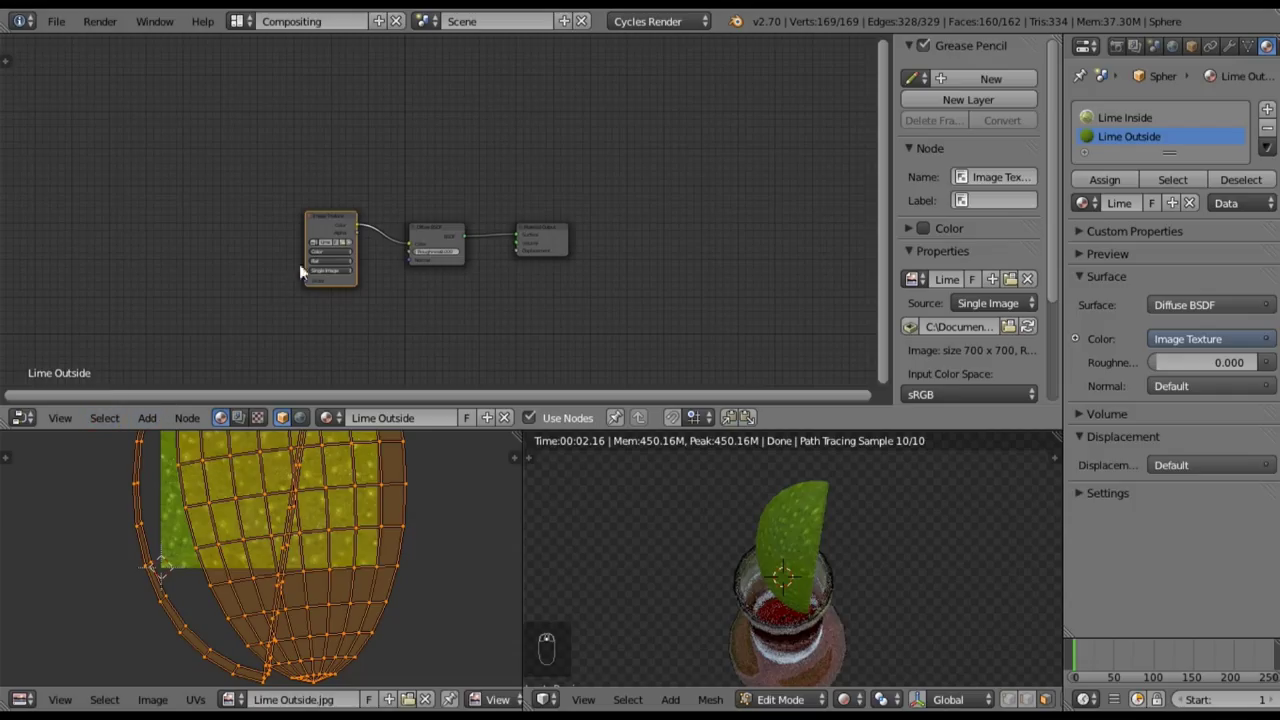
left_click(341, 243)
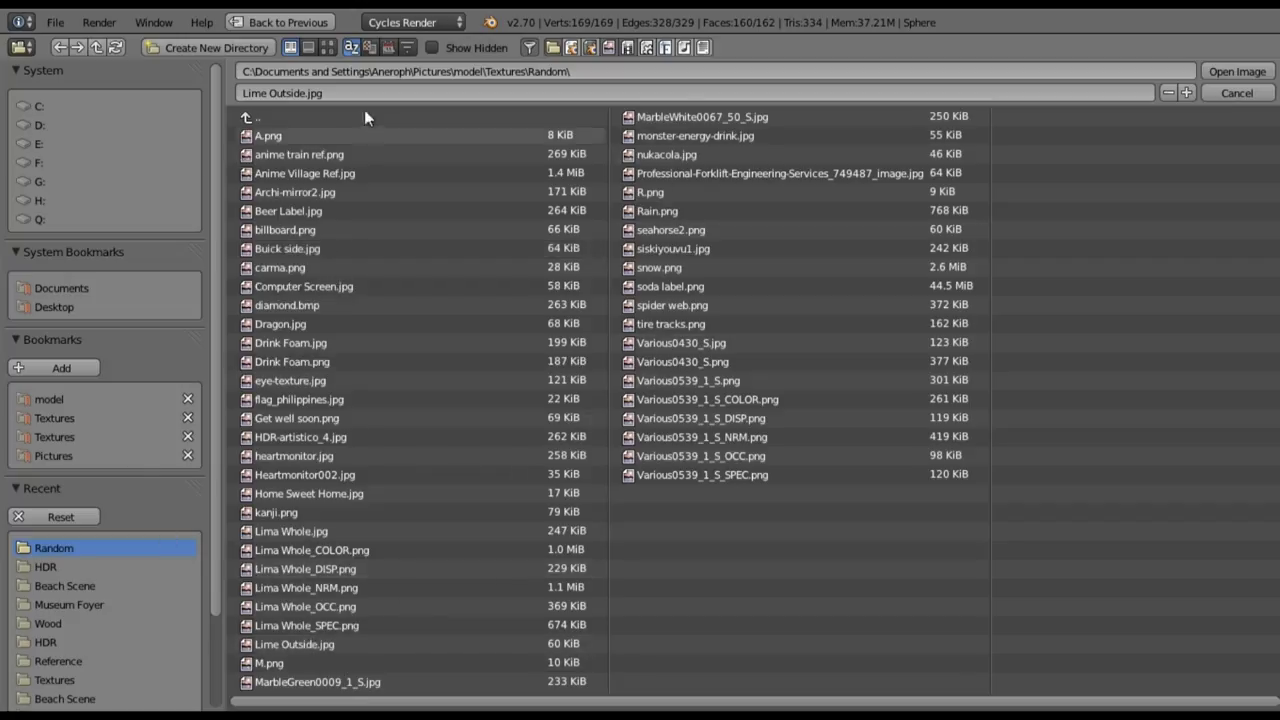
key("Return")
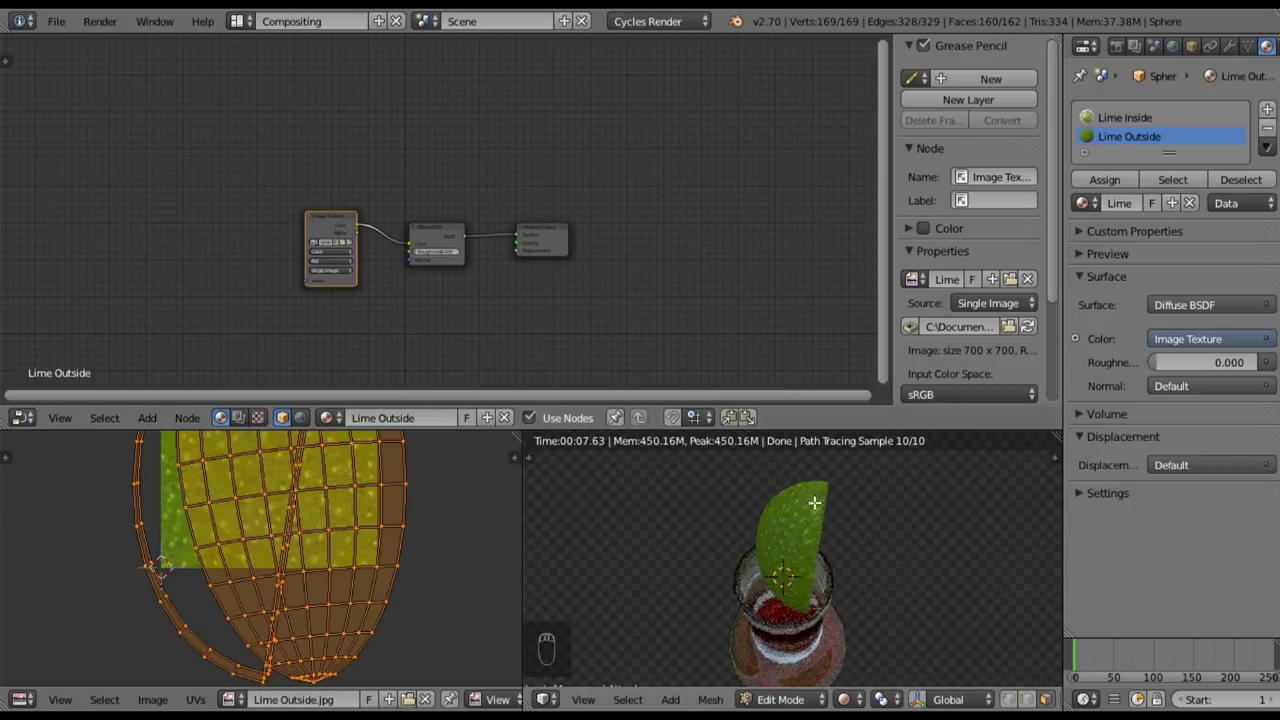
middle_click_drag(860, 615, 755, 538)
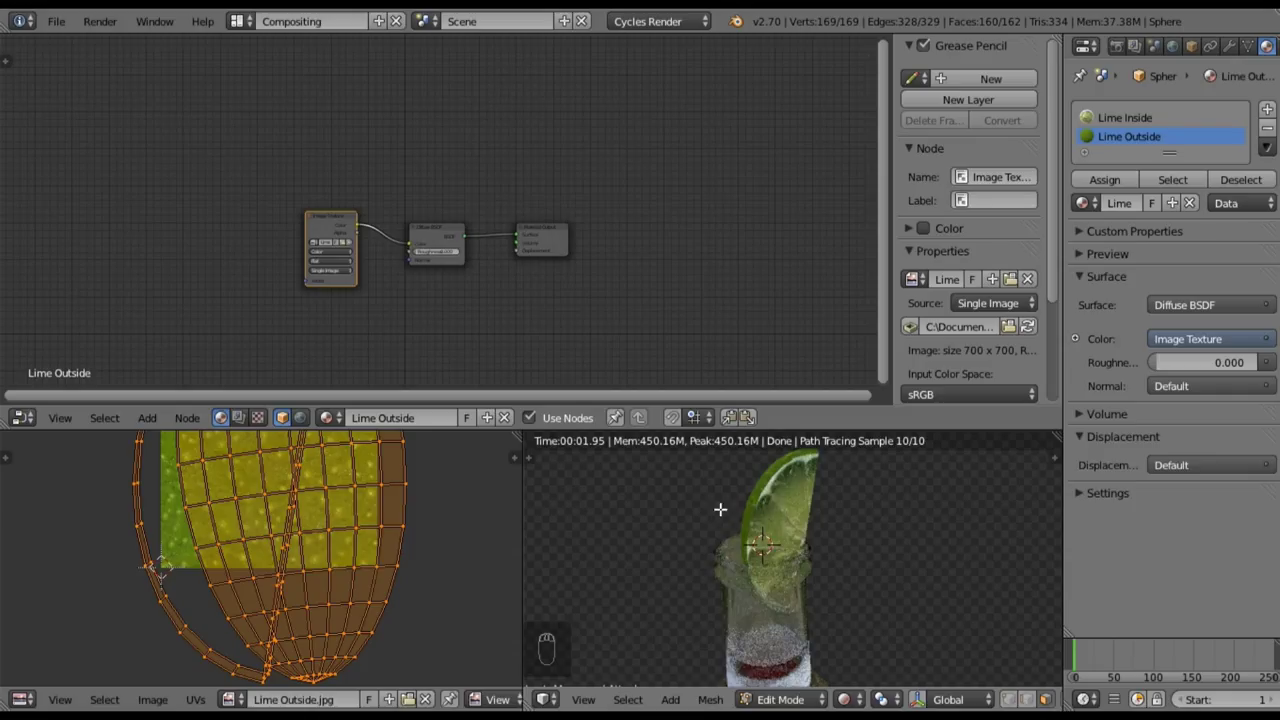
- Switch to the Default screen layout, return the lime to Object Mode and leave local view to show the whole bottle
left_click(246, 21)
key("Return")
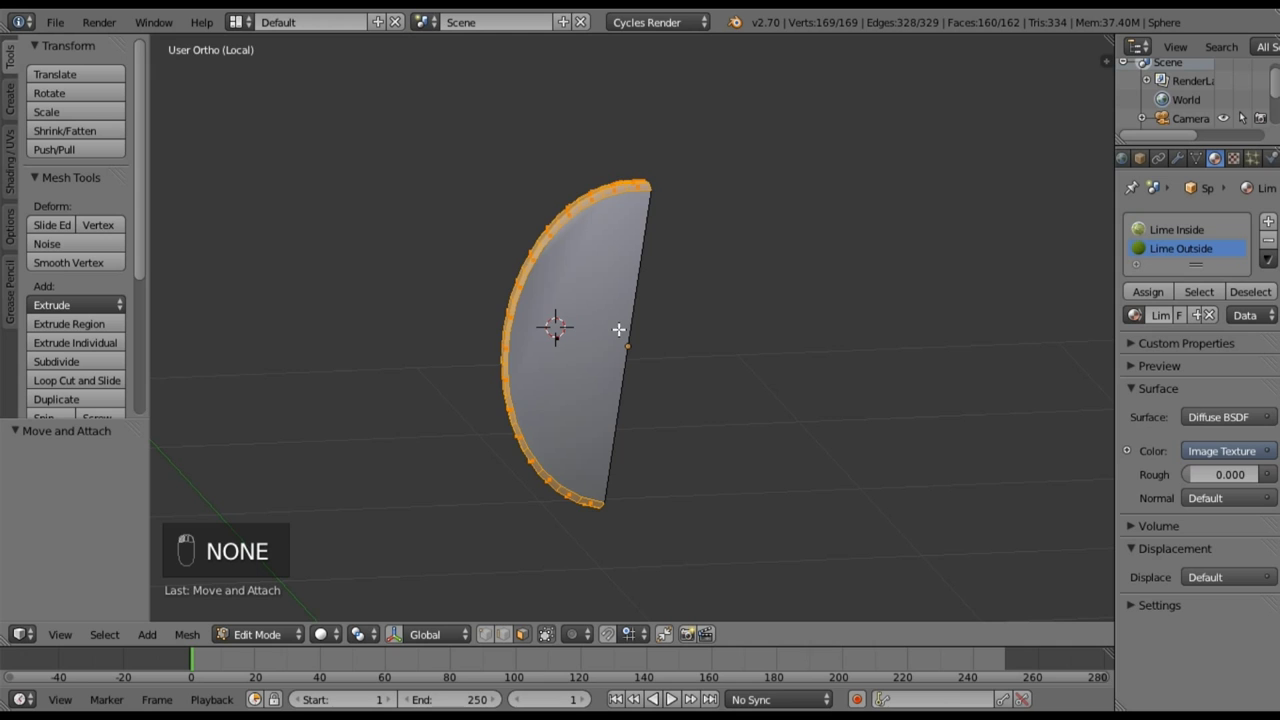
key("Tab")
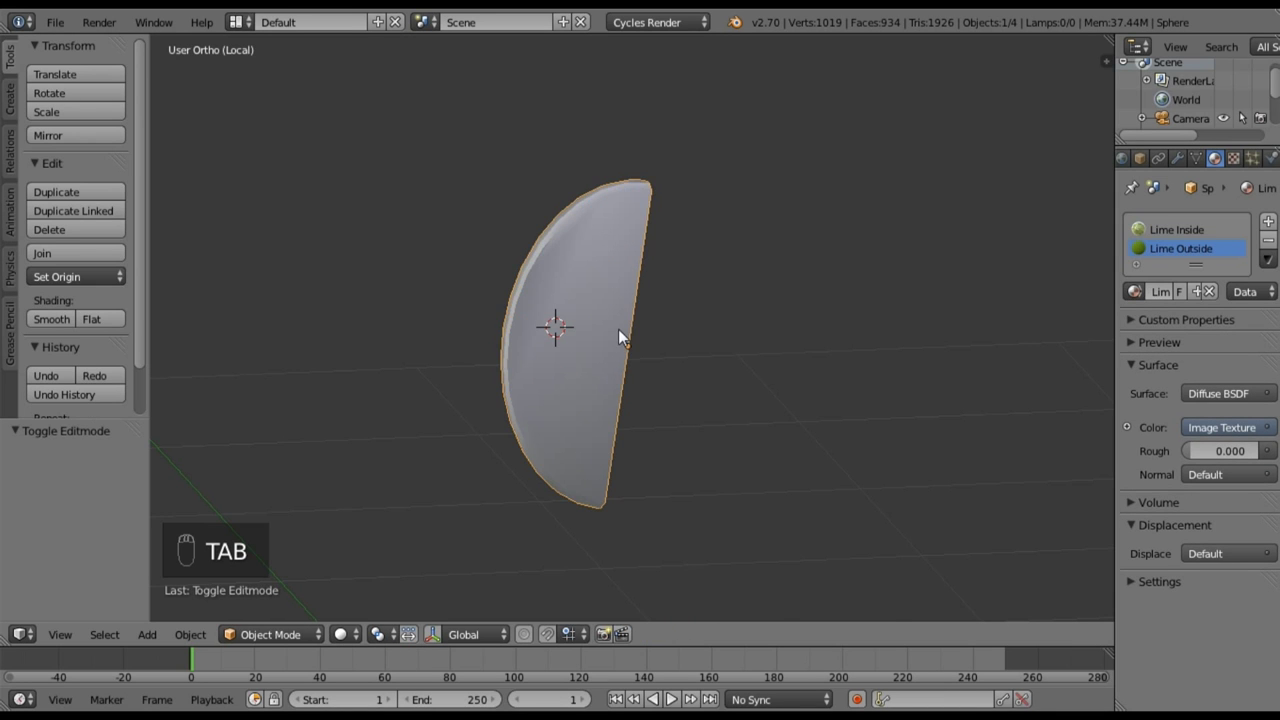
key("KP_Divide")
scroll(618, 330, "down", 6)
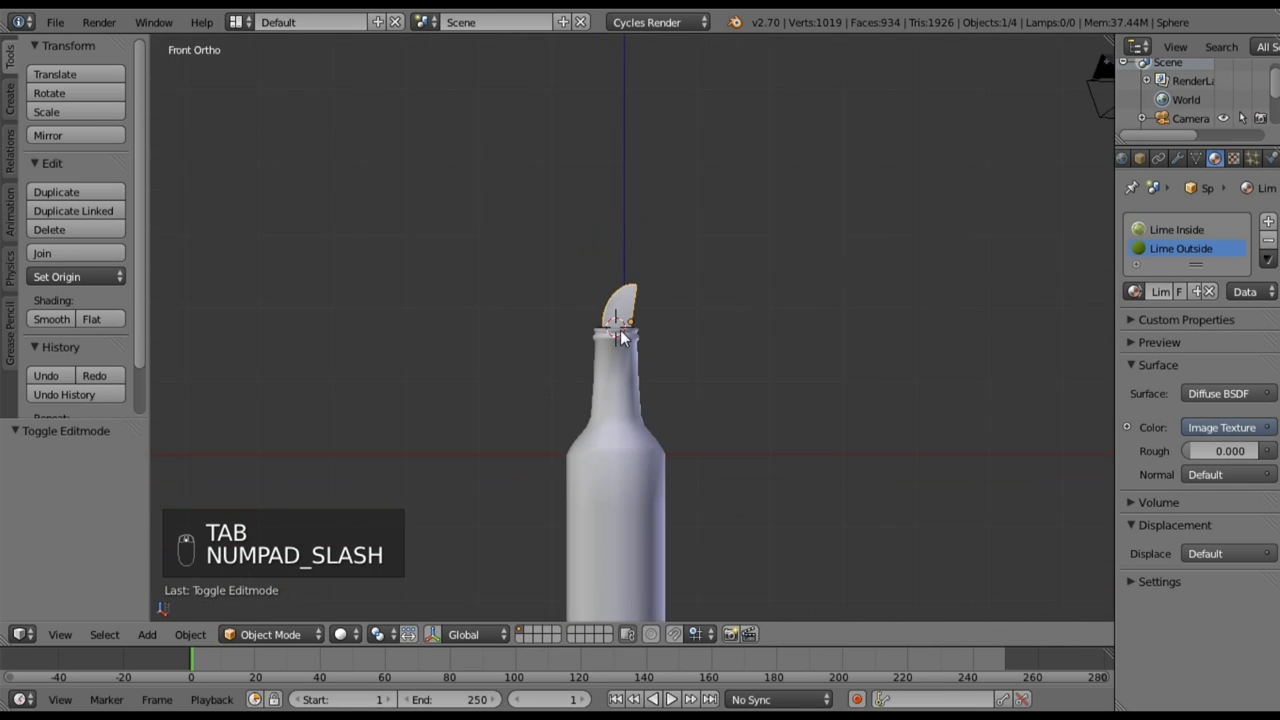
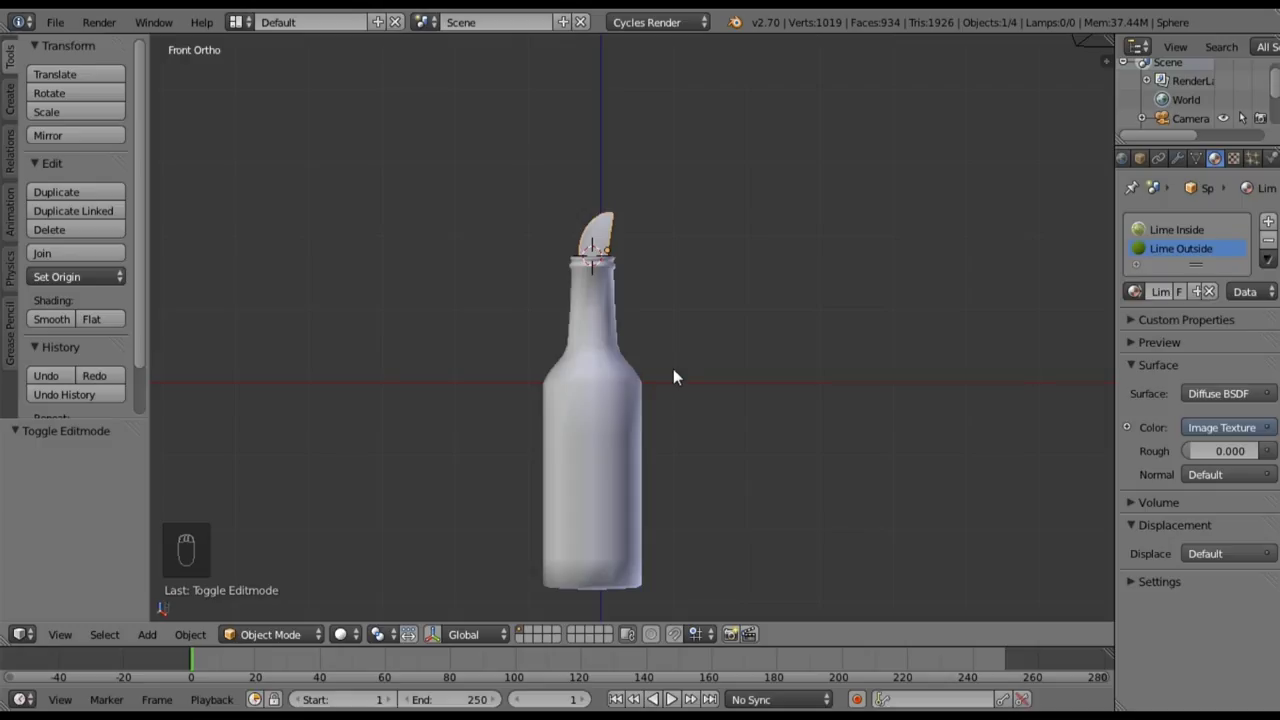
- Switch to layer 2, place the 3D cursor near the world origin and add a mesh plane there
key("2")
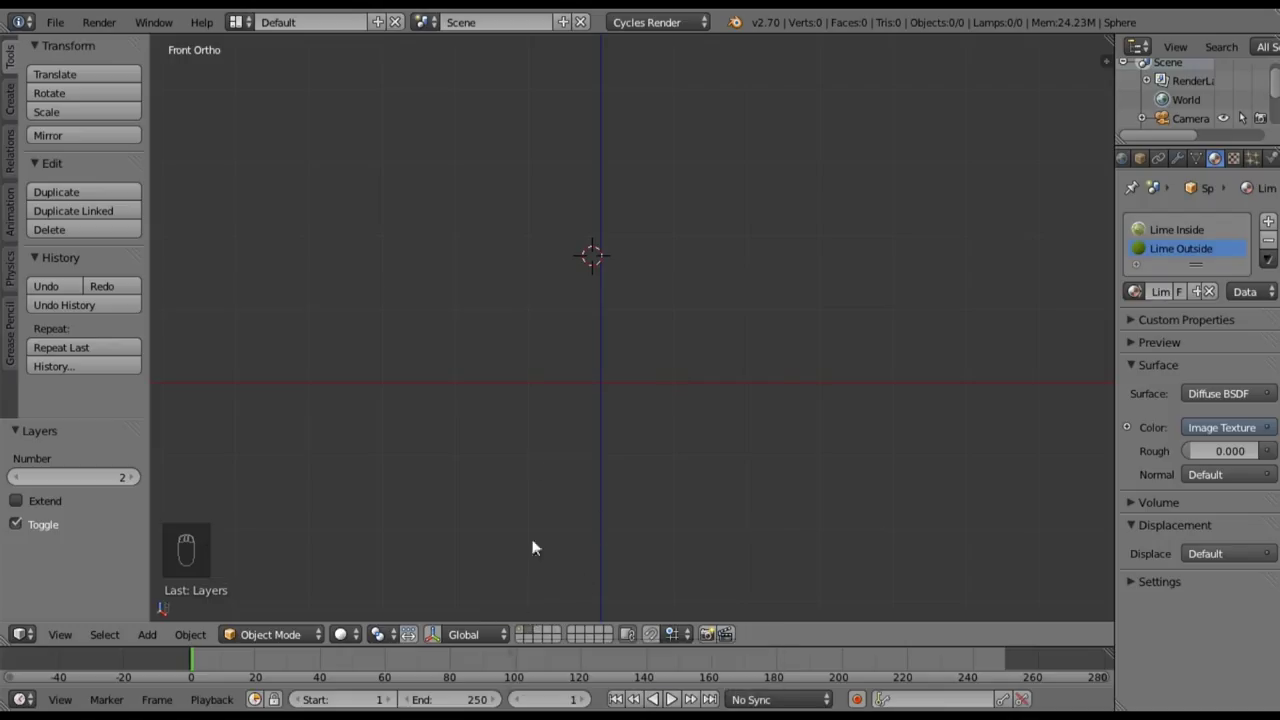
left_click(600, 382)
key("shift+a")
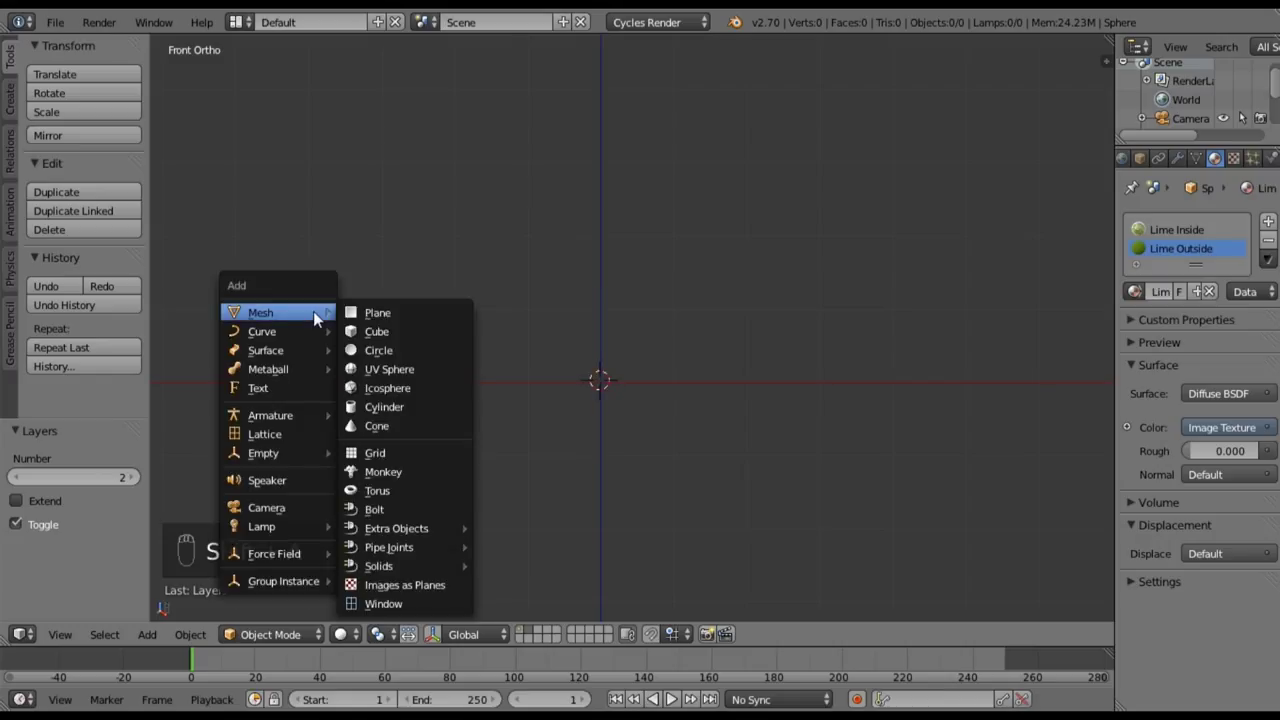
mouse_move(304, 327)
left_click(396, 318)
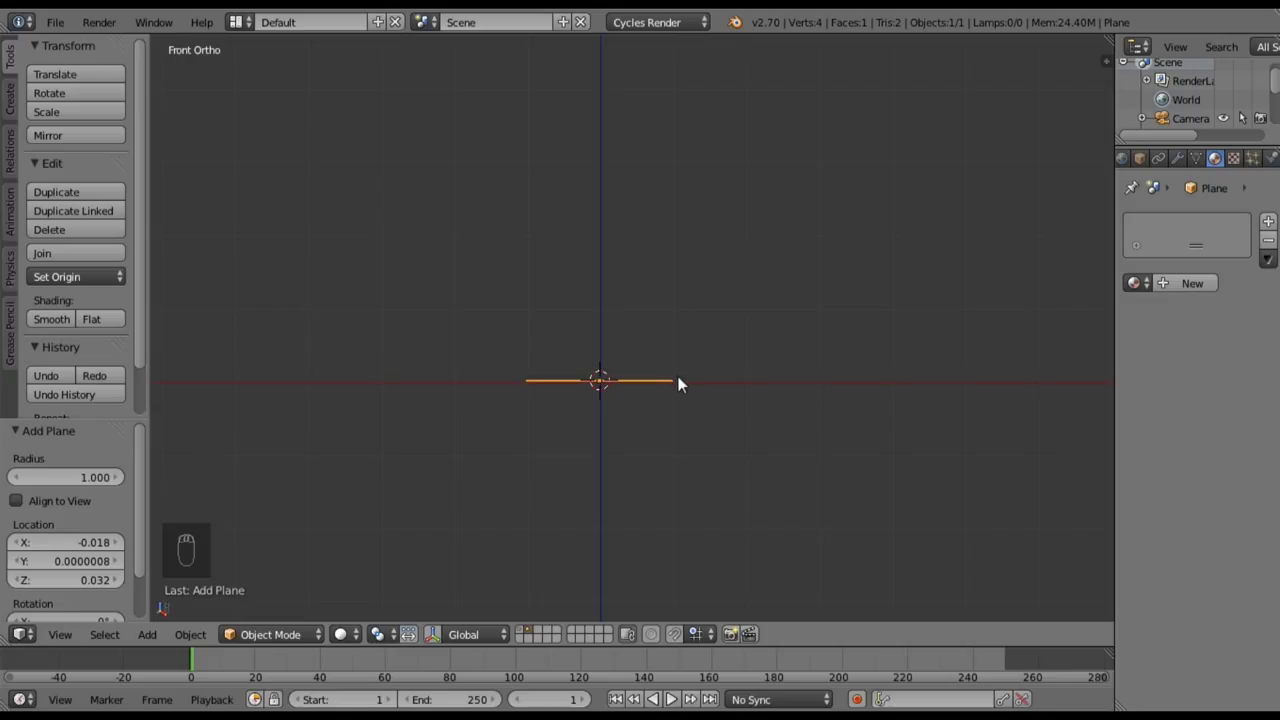
- Edit the plane in top view and move its upper-left corner vertex inward
key("KP_7")
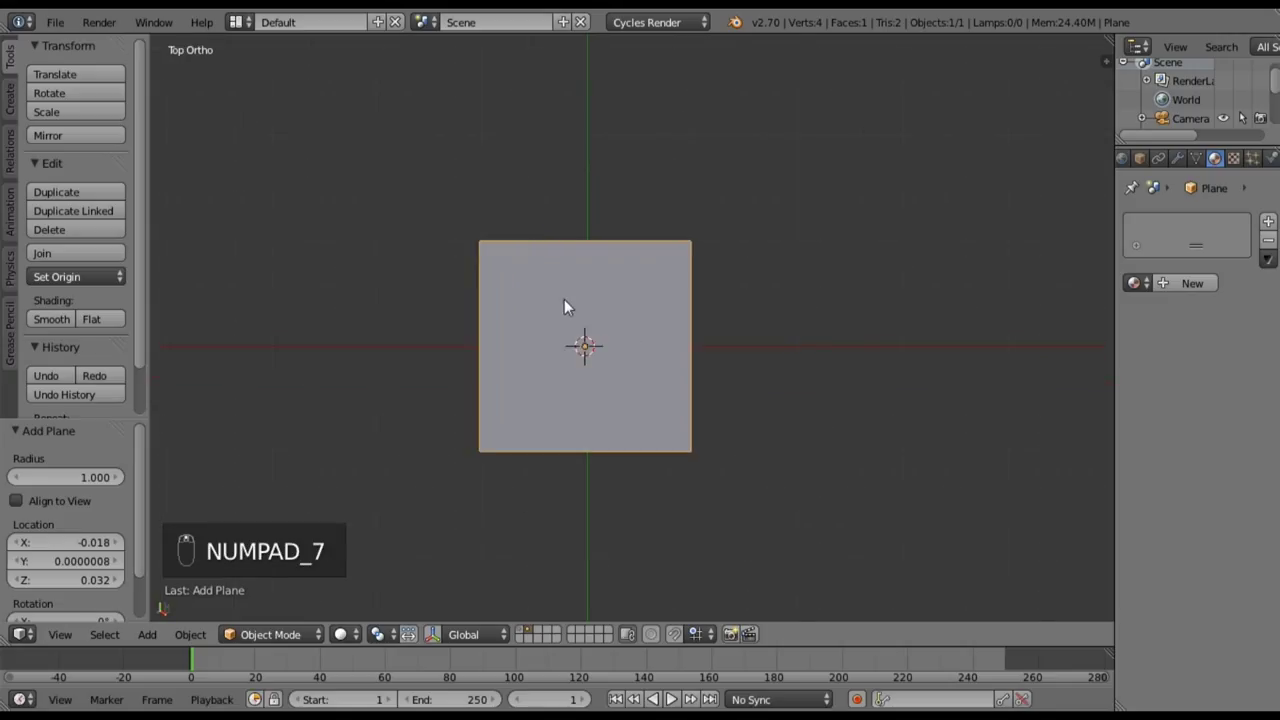
key("Tab")
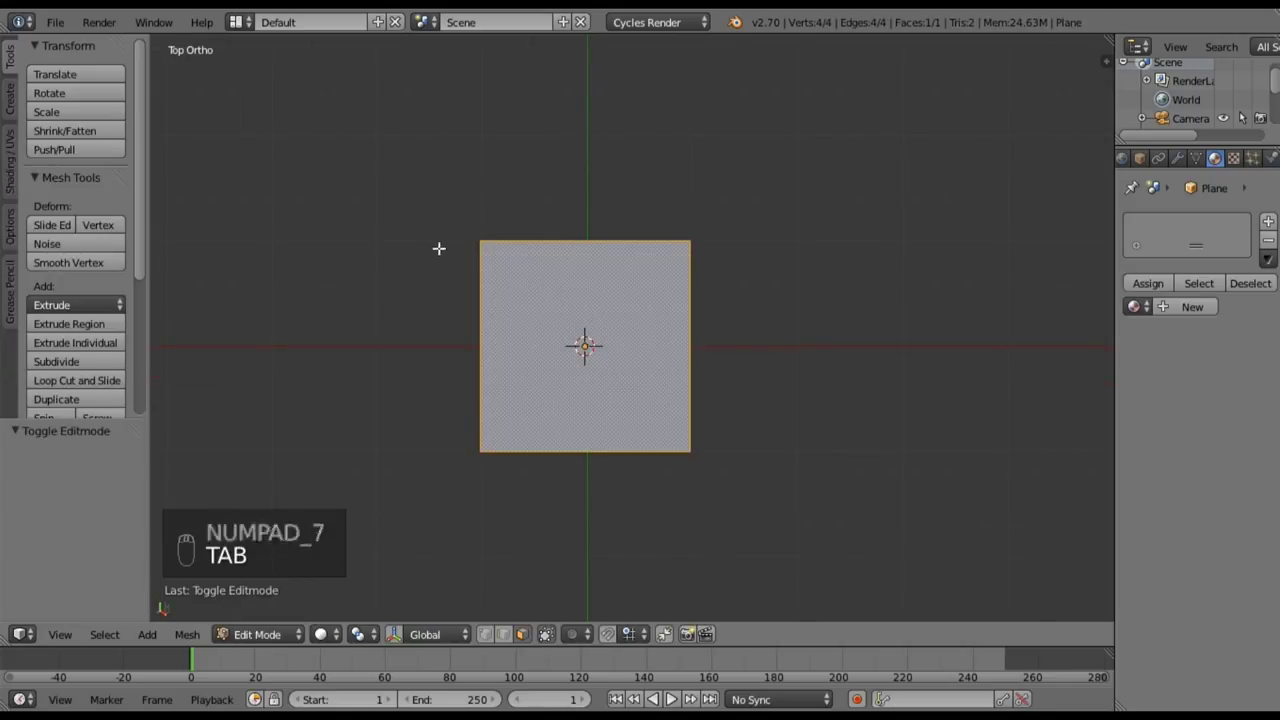
key("a")
key("a")
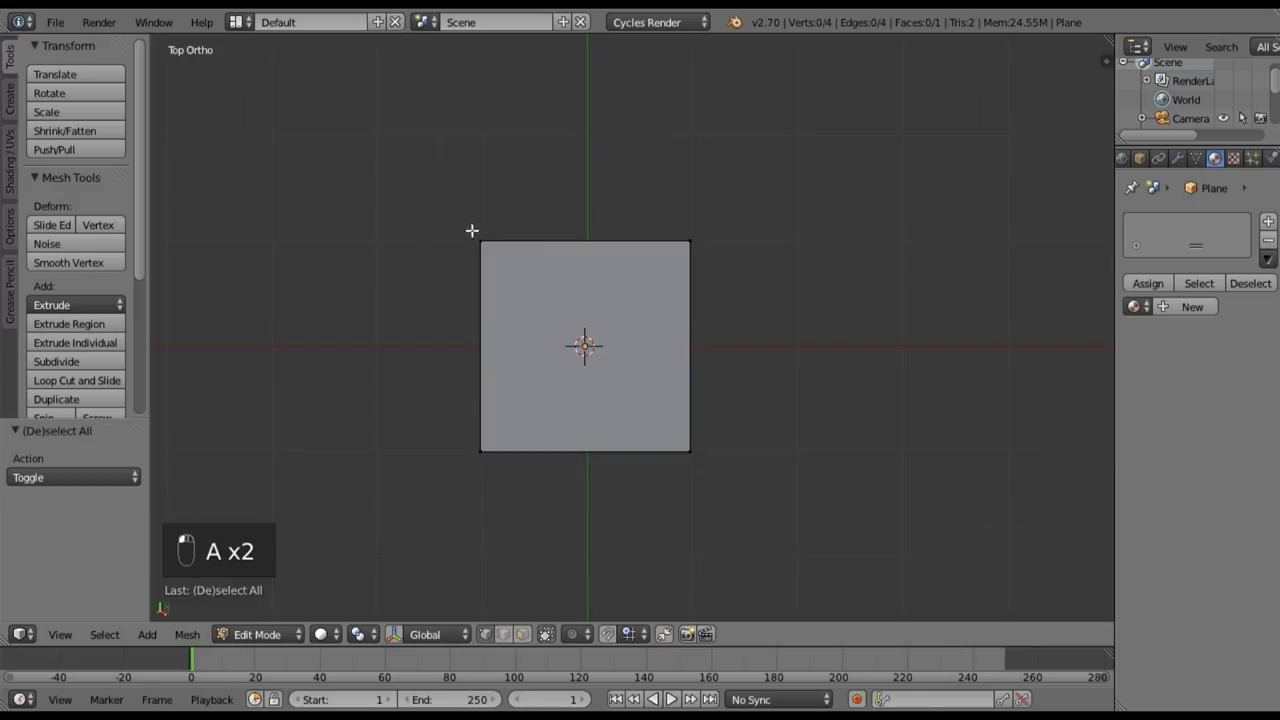
key("b")
left_click_drag(440, 199, 531, 286)
key("g")
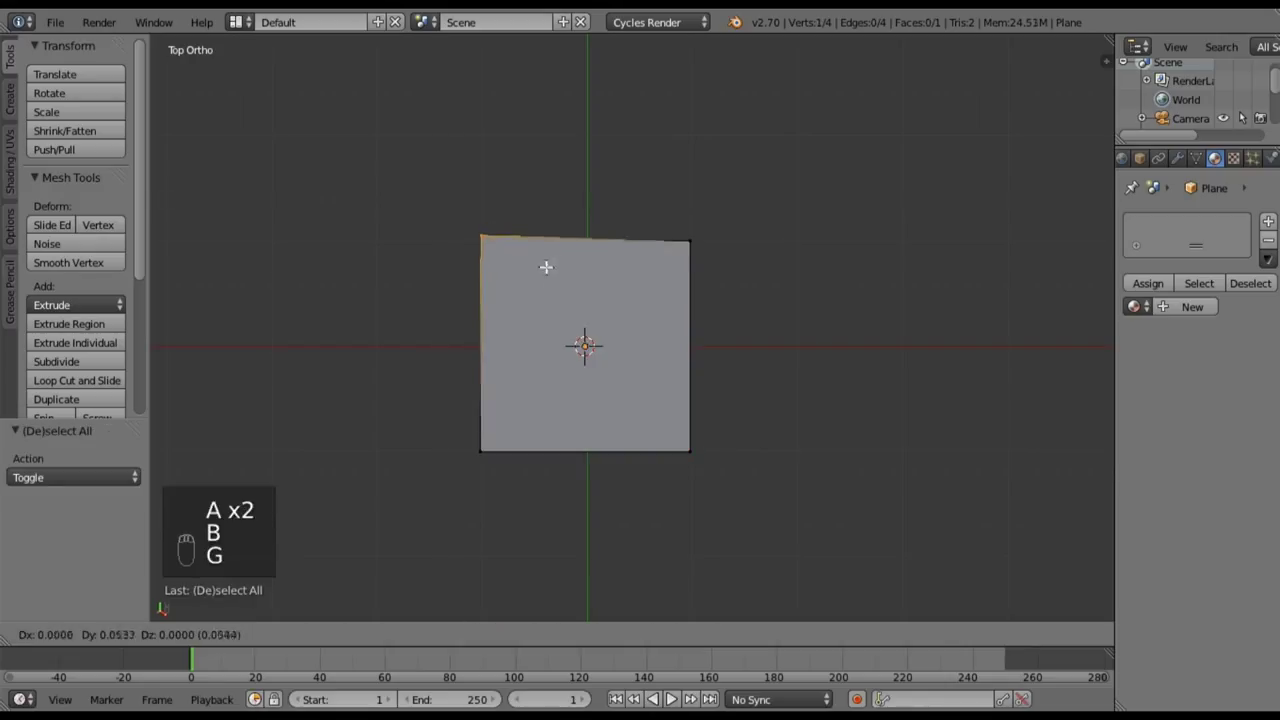
left_click(580, 303)
- Move the plane's upper-right corner vertex inward and down, undoing an accidental hide of that vertex
key("a")
key("b")
left_click_drag(660, 209, 746, 286)
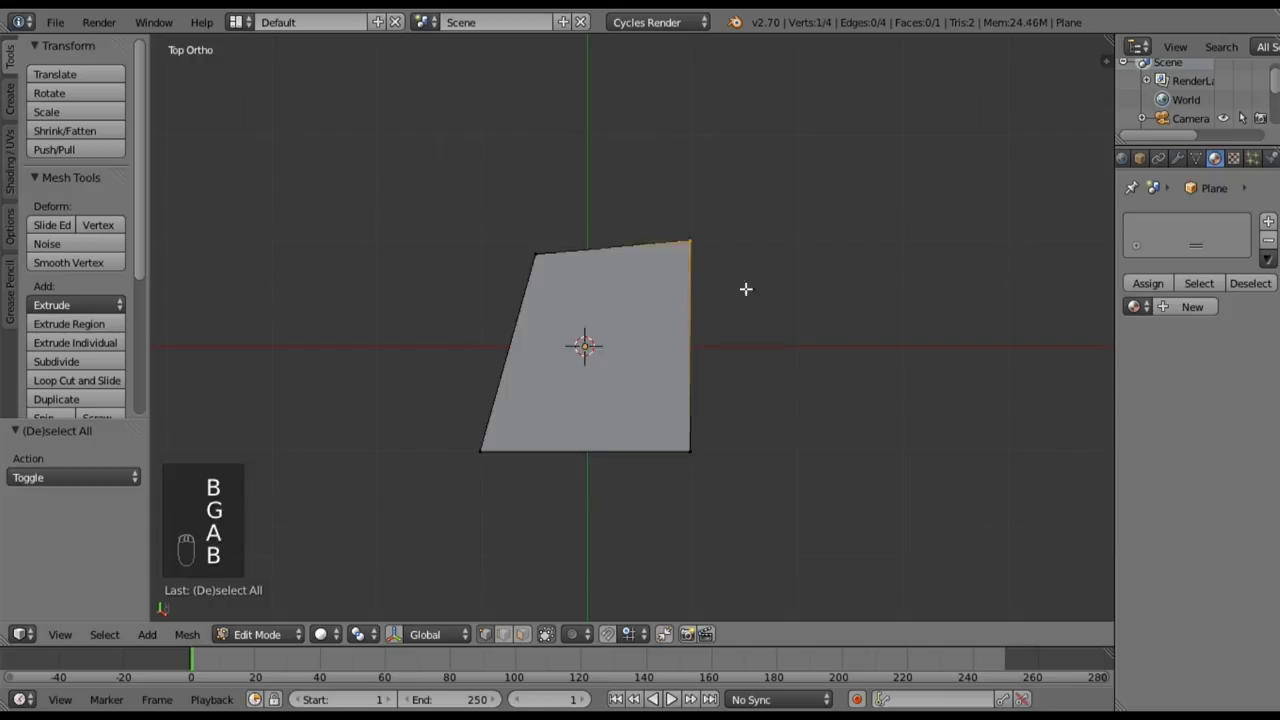
key("h")
key("ctrl+z")
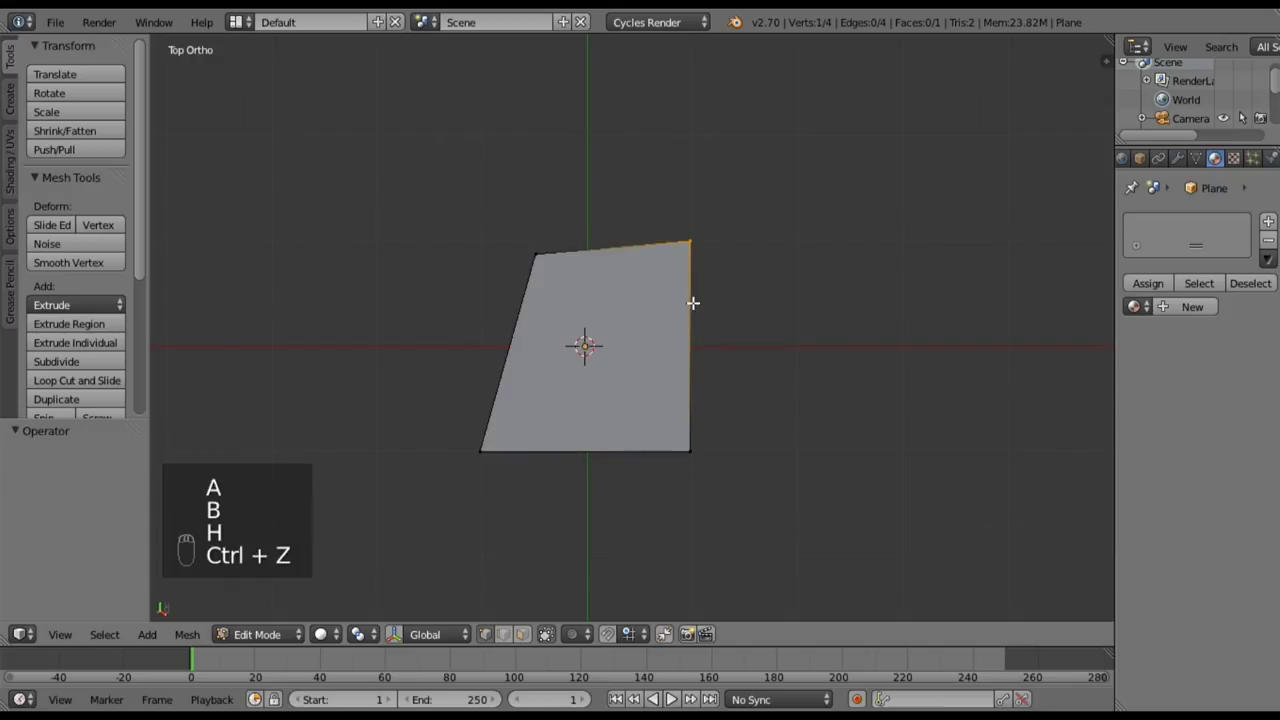
key("g")
left_click(646, 357)
- Move the plane's lower-left corner vertex inward by about 0.38 on X and 0.37 on Y
key("a")
key("b")
left_click_drag(440, 426, 534, 489)
key("g")
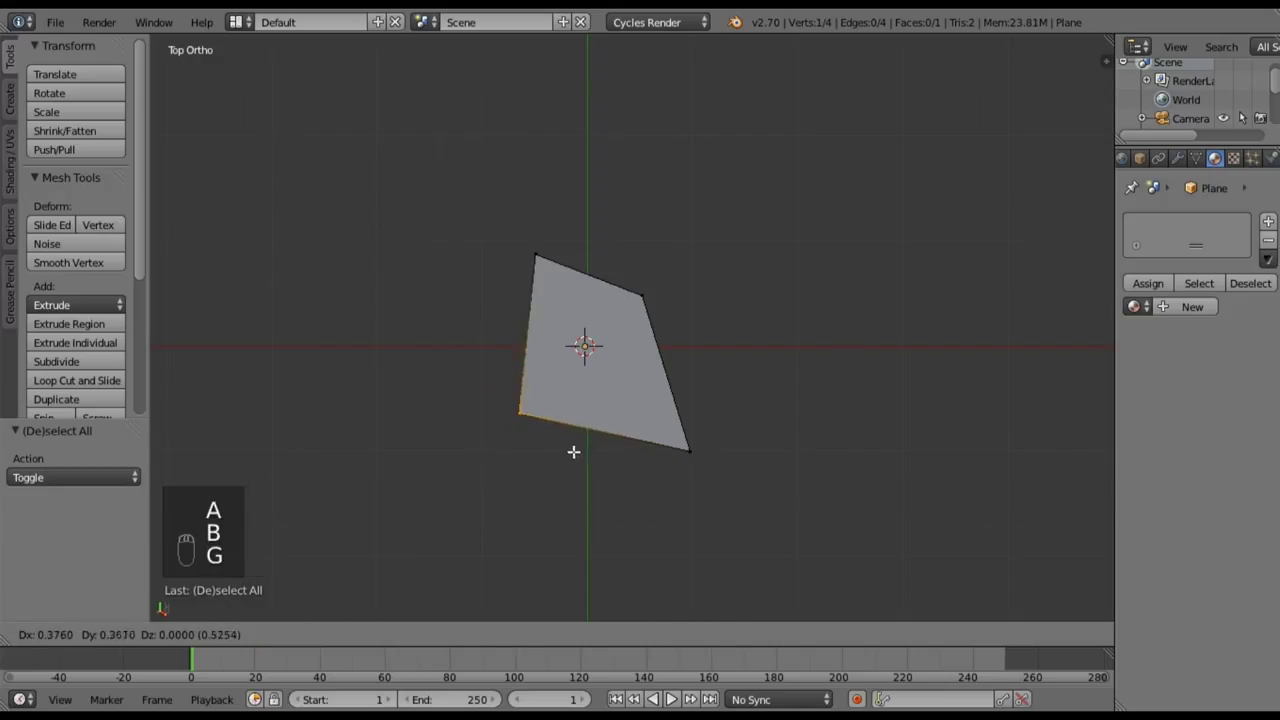
left_click(573, 452)
- Move the plane's lower-right corner vertex inward to finish the irregular four-sided outline, and return to Object Mode
key("a")
key("b")
left_click_drag(671, 400, 749, 481)
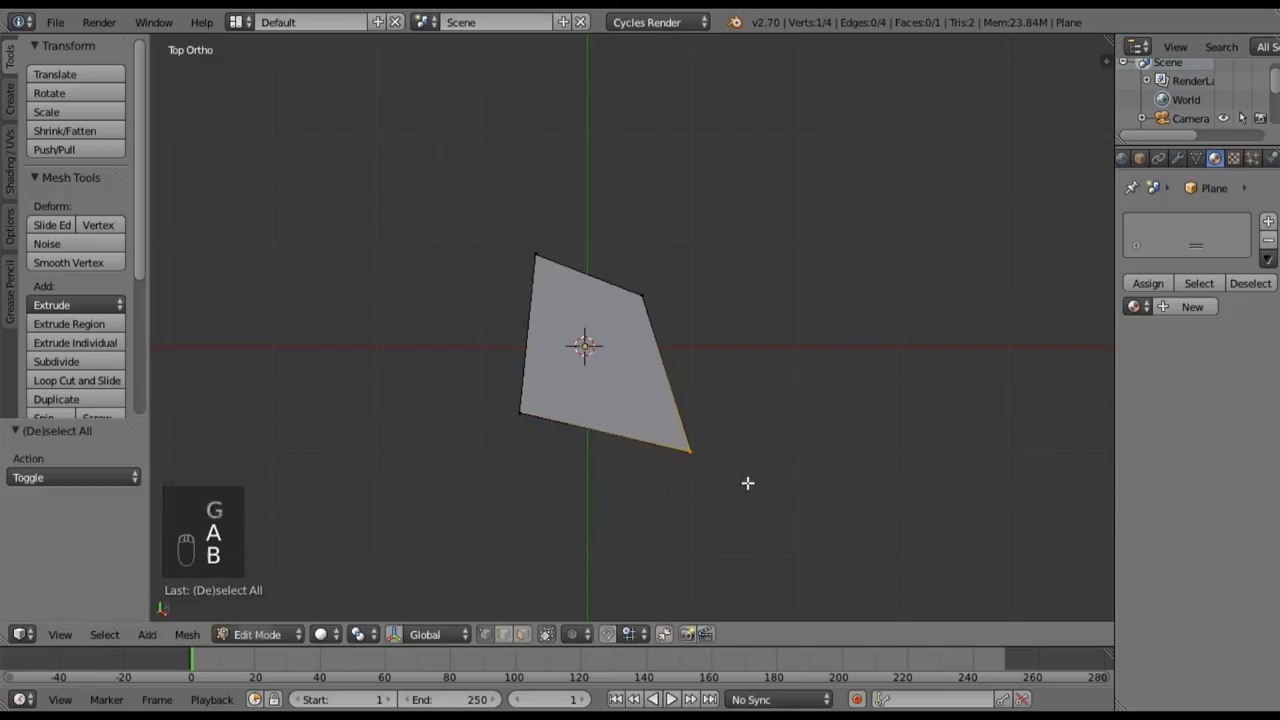
key("g")
left_click(663, 391)
key("a")
middle_click_drag(671, 462, 521, 343)
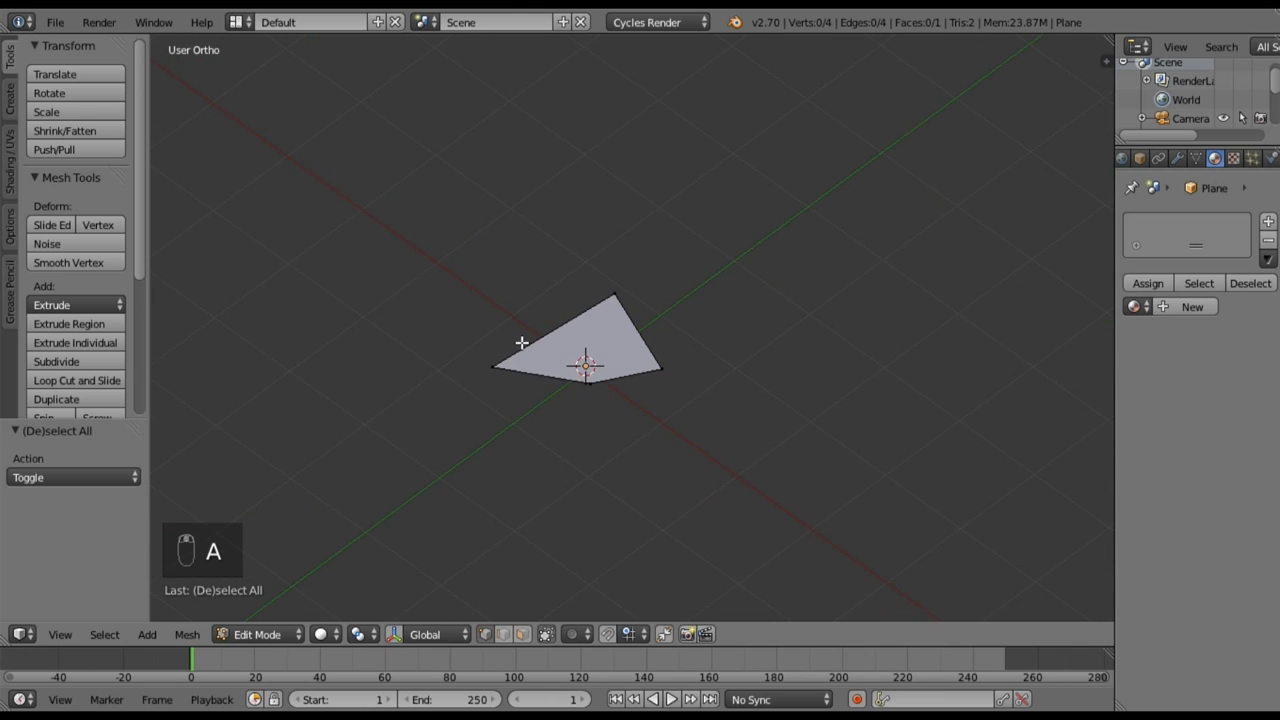
key("Tab")
- Add a Solidify modifier to the irregular plane with a thickness of 0.1
left_click(1177, 159)
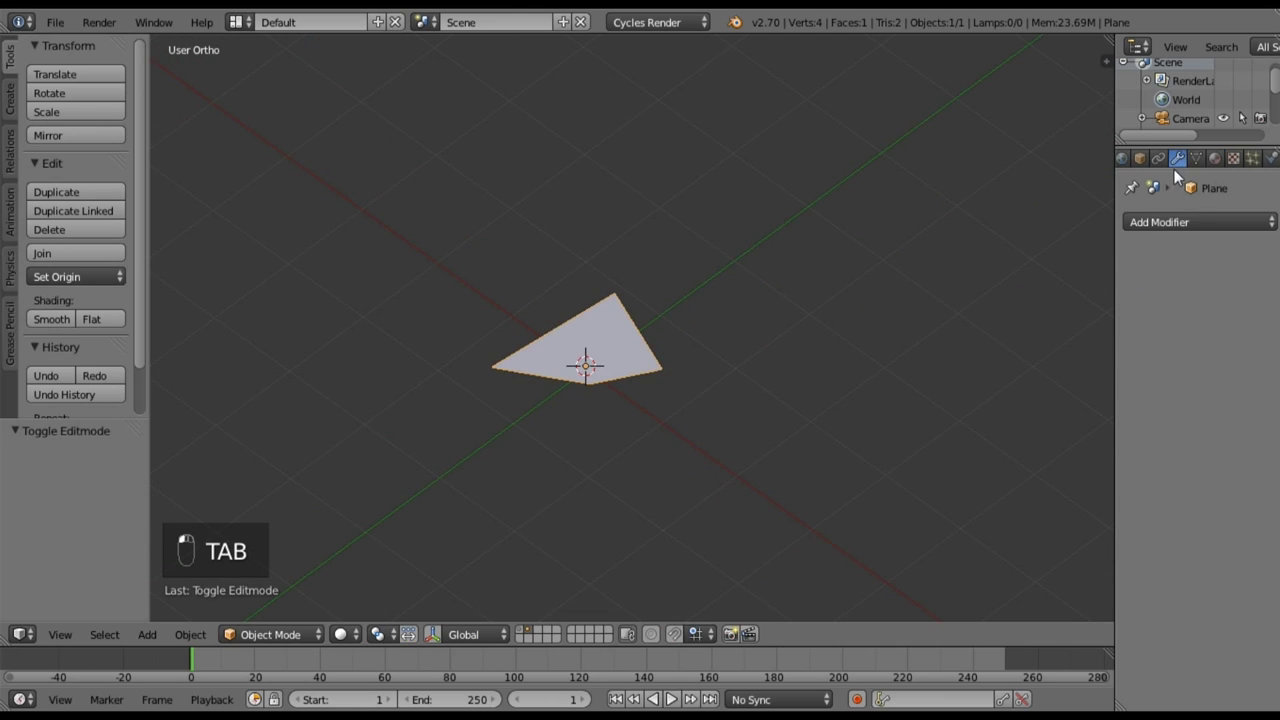
left_click(1181, 223)
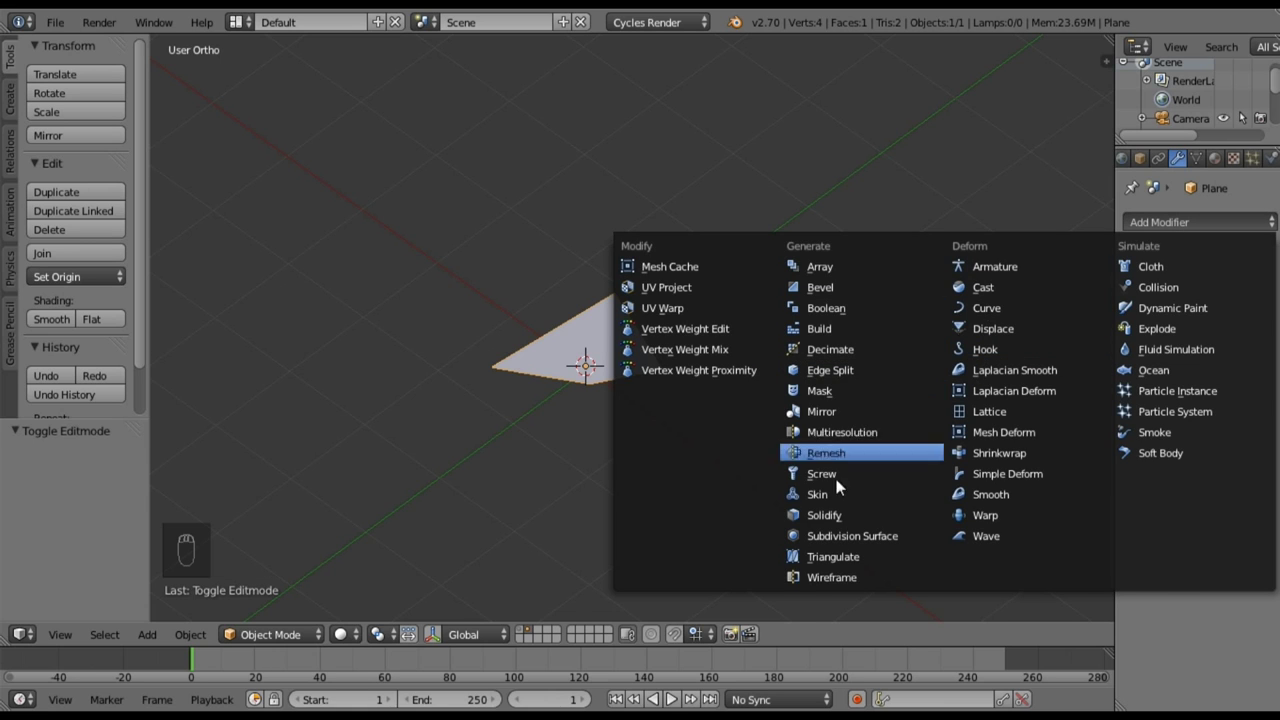
left_click(842, 515)
middle_click_drag(742, 384, 944, 318)
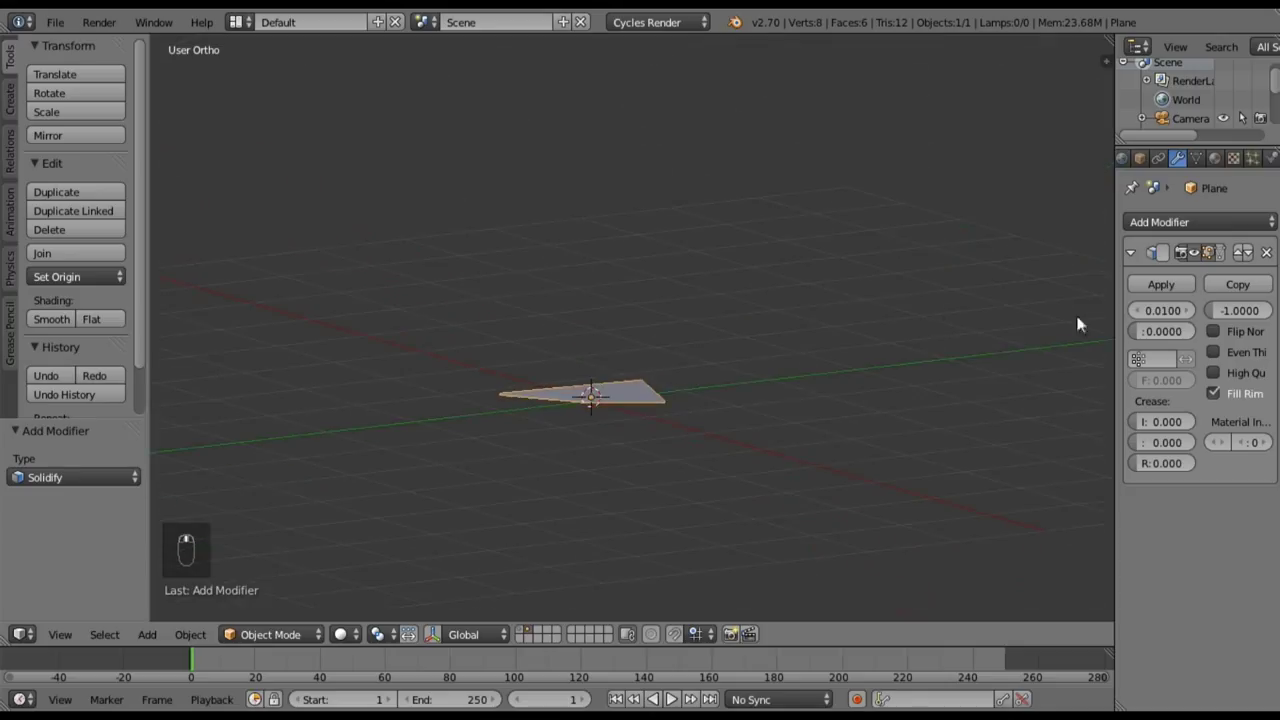
left_click(1189, 310)
left_click_drag(1191, 310, 1158, 313)
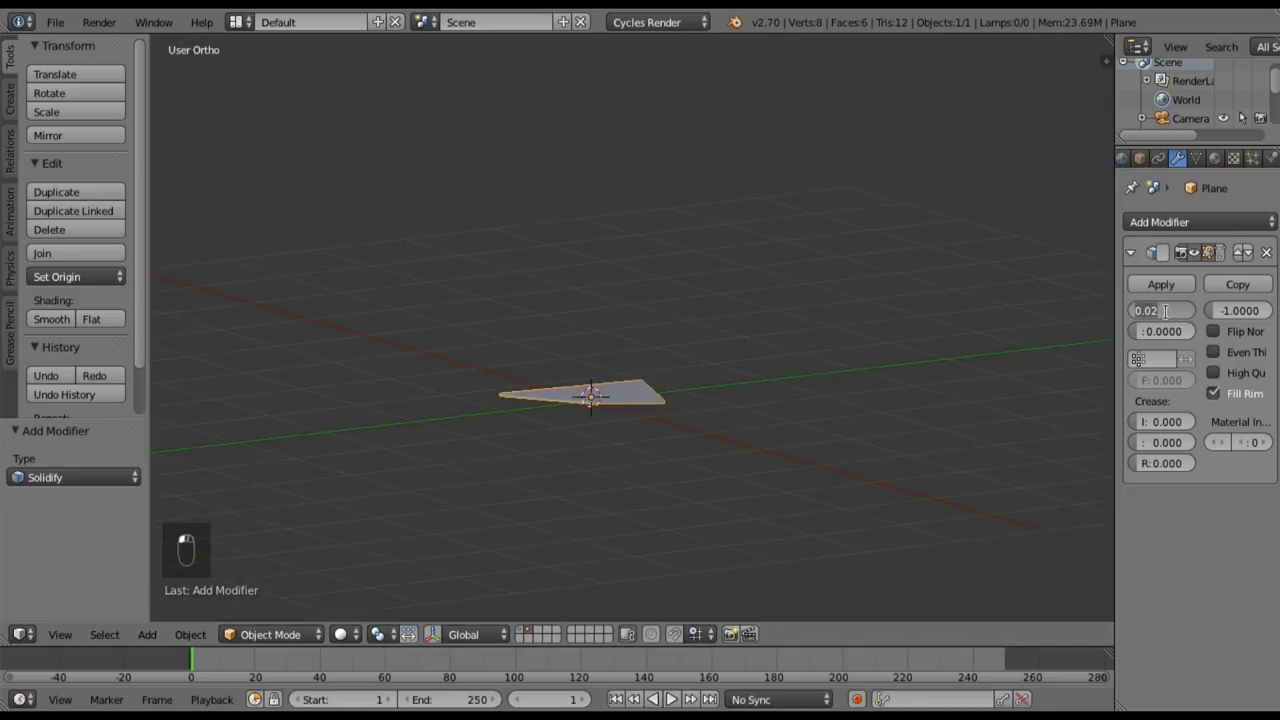
type("0.1")
key("Return")
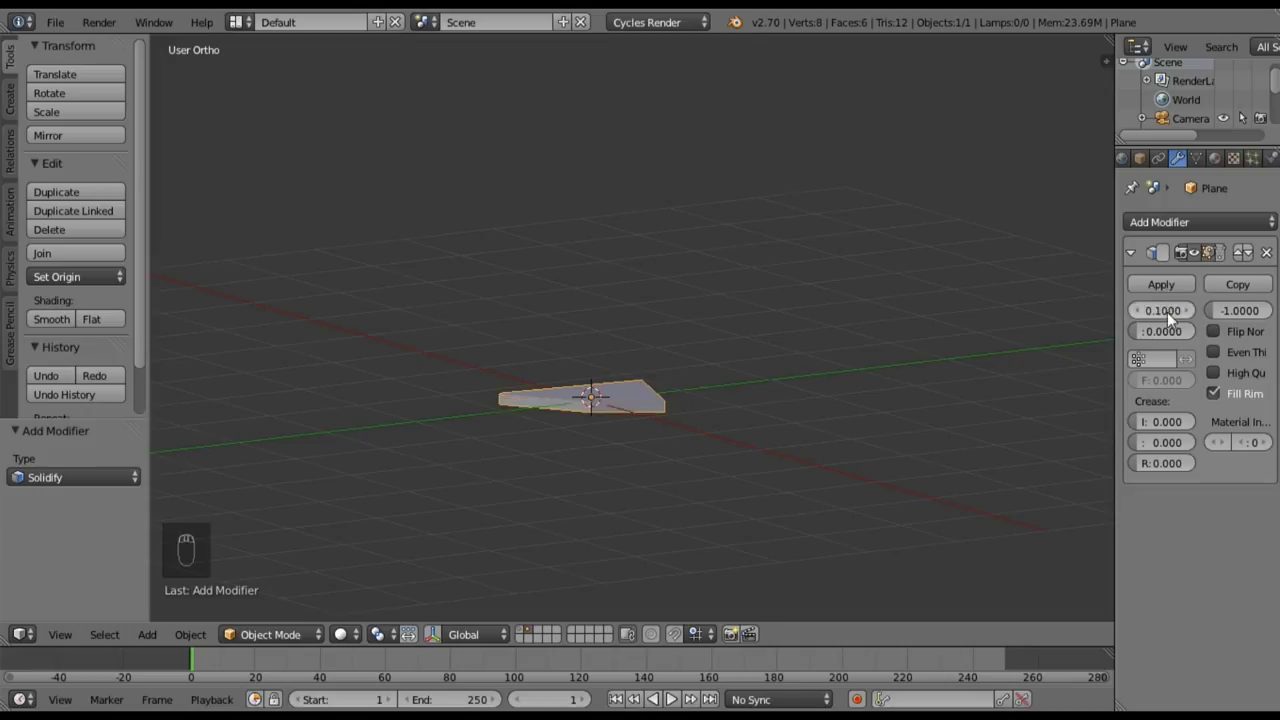
- Increase the Solidify thickness on the irregular plane to 0.15, and finally to 0.2
left_click(1167, 312)
type("0.15")
key("Return")
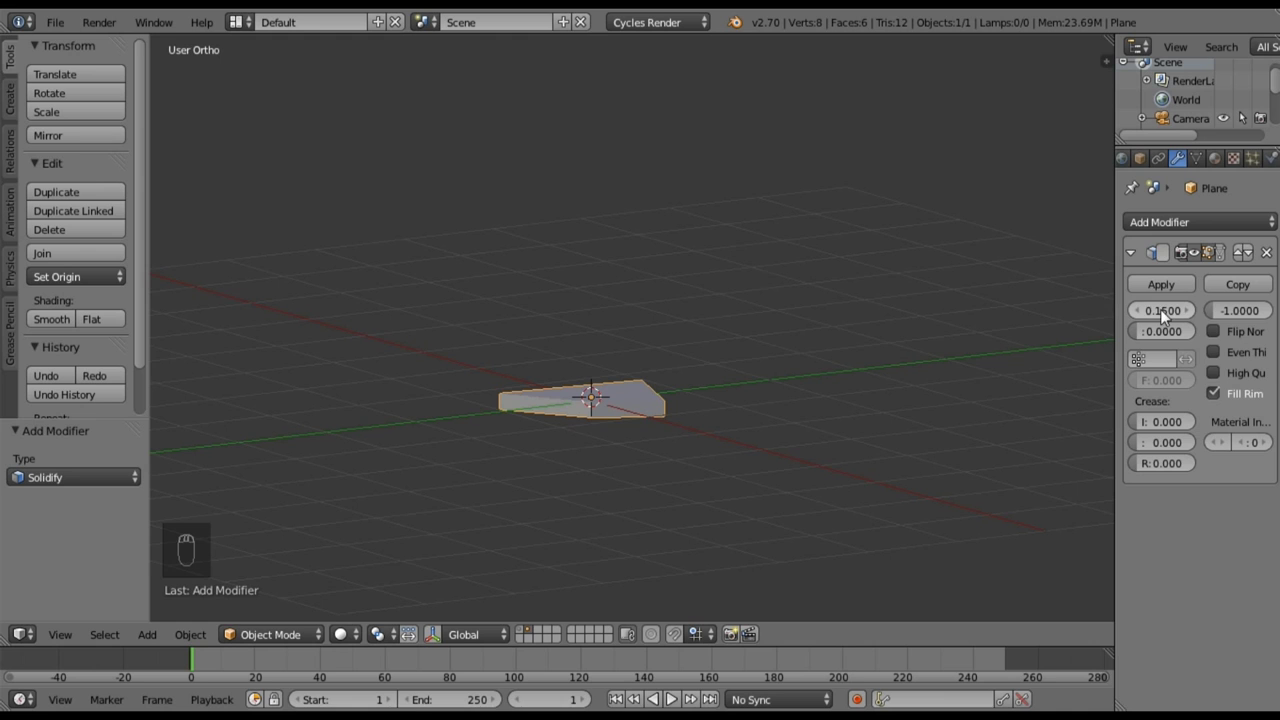
type("0.2")
key("Return")
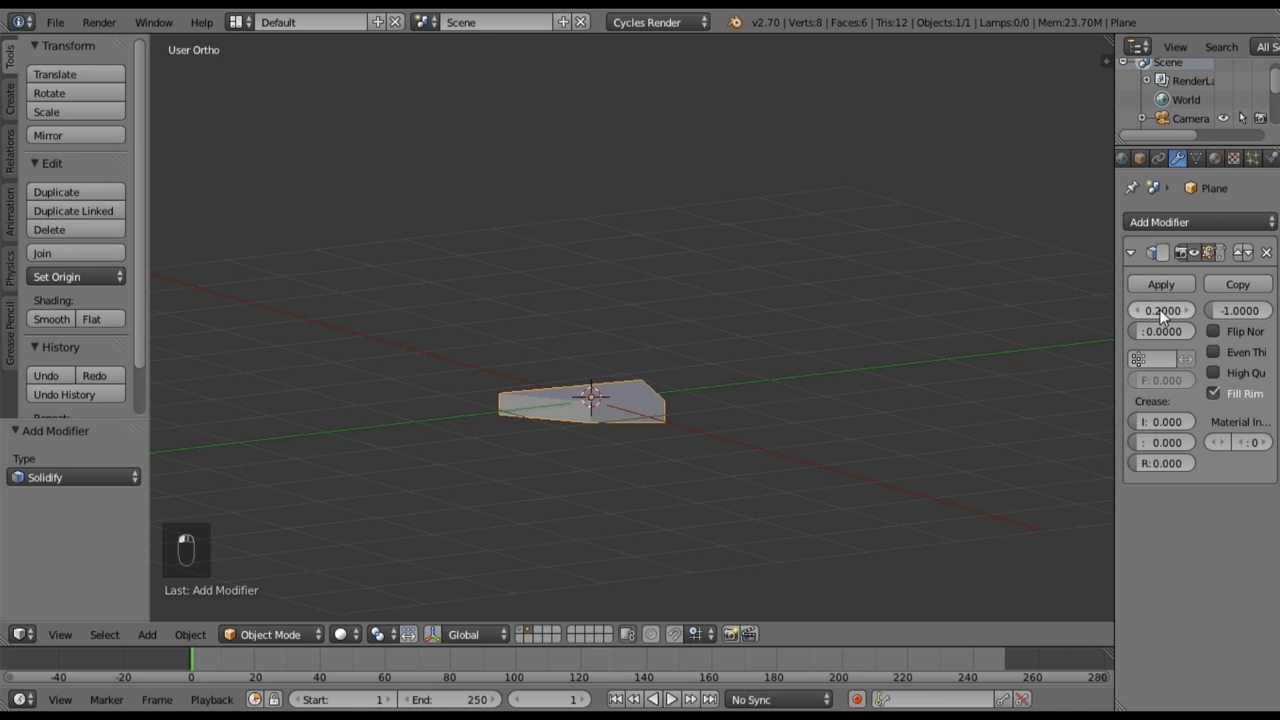
middle_click_drag(564, 367, 696, 418)
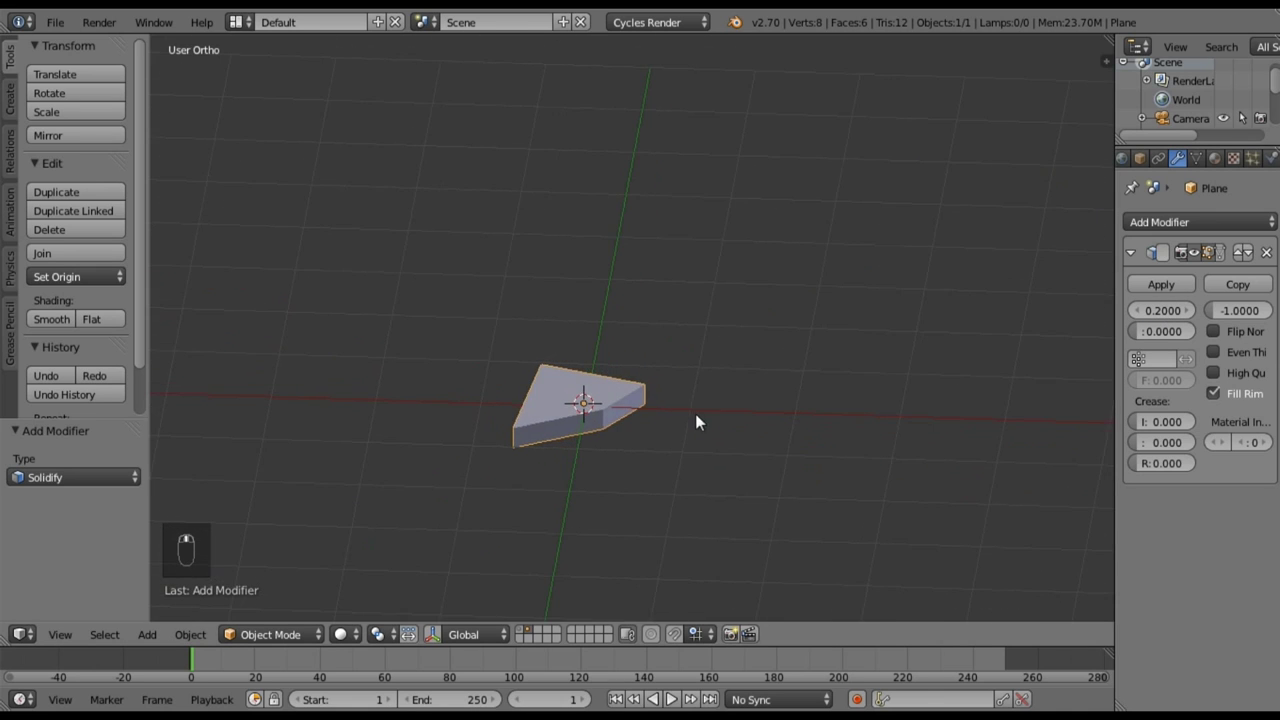
- Add a Subdivision Surface modifier to the slab and set its shading to smooth
left_click(1226, 220)
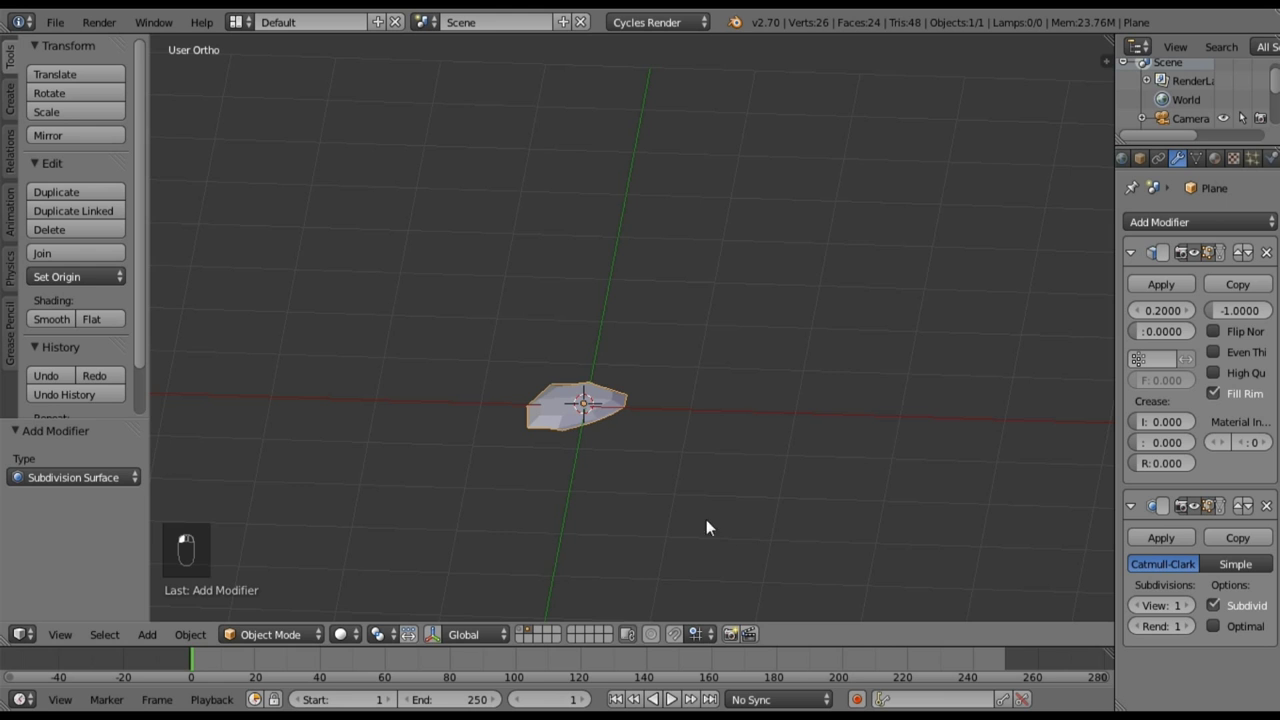
middle_click_drag(558, 436, 105, 327)
left_click(52, 319)
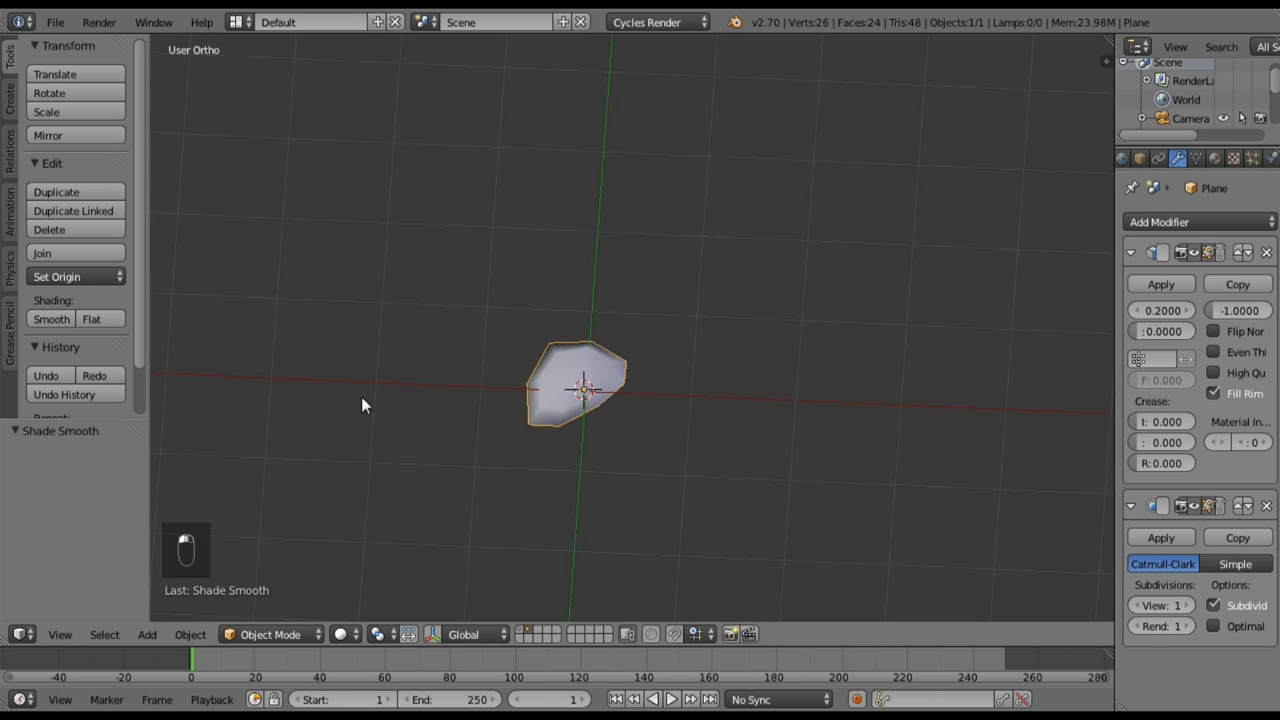
middle_click_drag(533, 418, 629, 396)
- In top view, duplicate the slab and place the copy about 1.52 along X and 0.03 along Y from the original
key("KP_7")
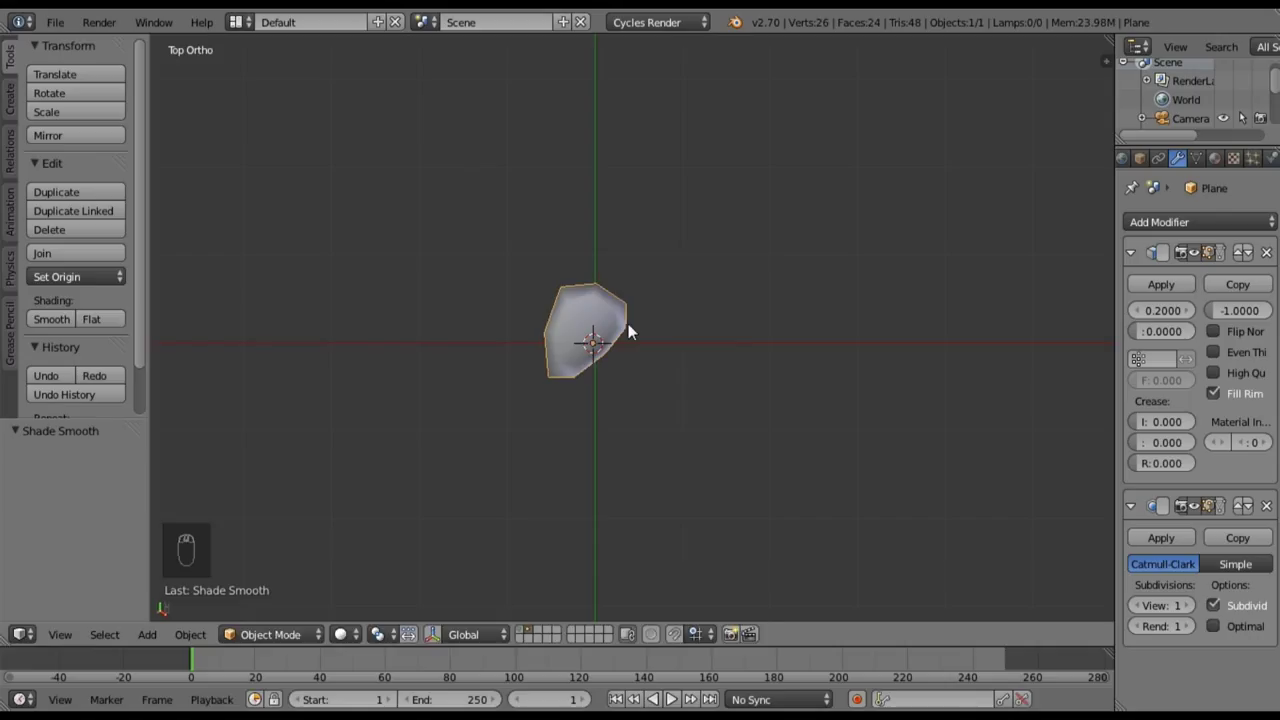
key("shift+d")
left_click(785, 345)
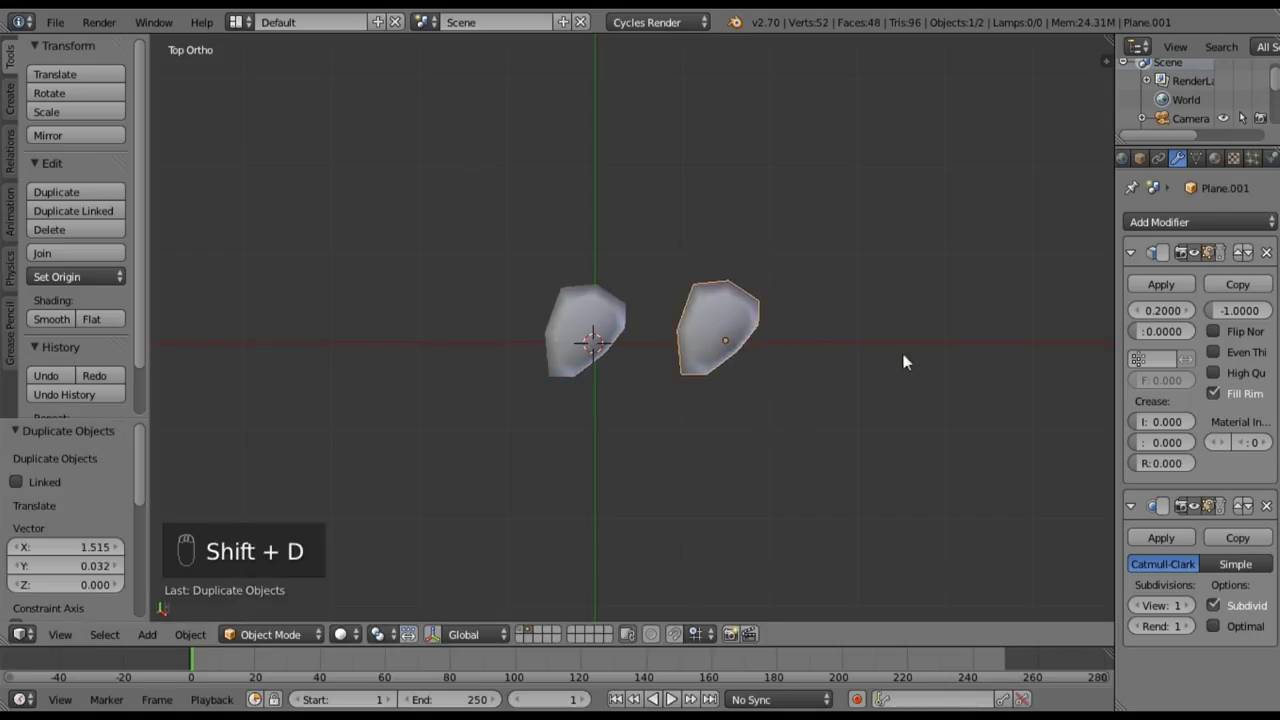
- In the copy's mesh, move the upper-left vertex by about 0.14 on X and -0.39 on Y, and raise the upper-right vertex
middle_click_drag(906, 357, 690, 321, "shift")
key("Tab")
right_click(515, 232)
key("g")
left_click(531, 270)
right_click(603, 263)
key("g")
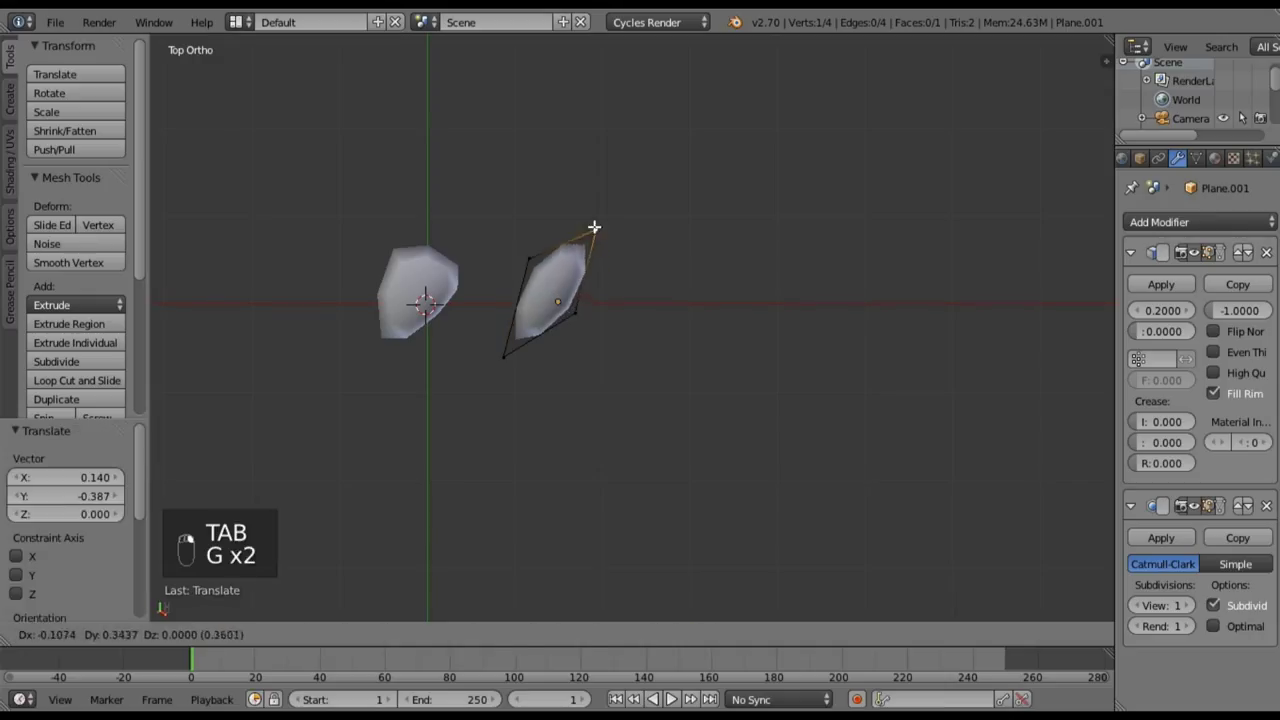
left_click(594, 228)
- Move the copy's lower-right vertex by about 0.17 on X and 0.26 on Y, and its lower-left vertex by about 0.37 and 0.14
right_click(592, 306)
key("g")
left_click(603, 289)
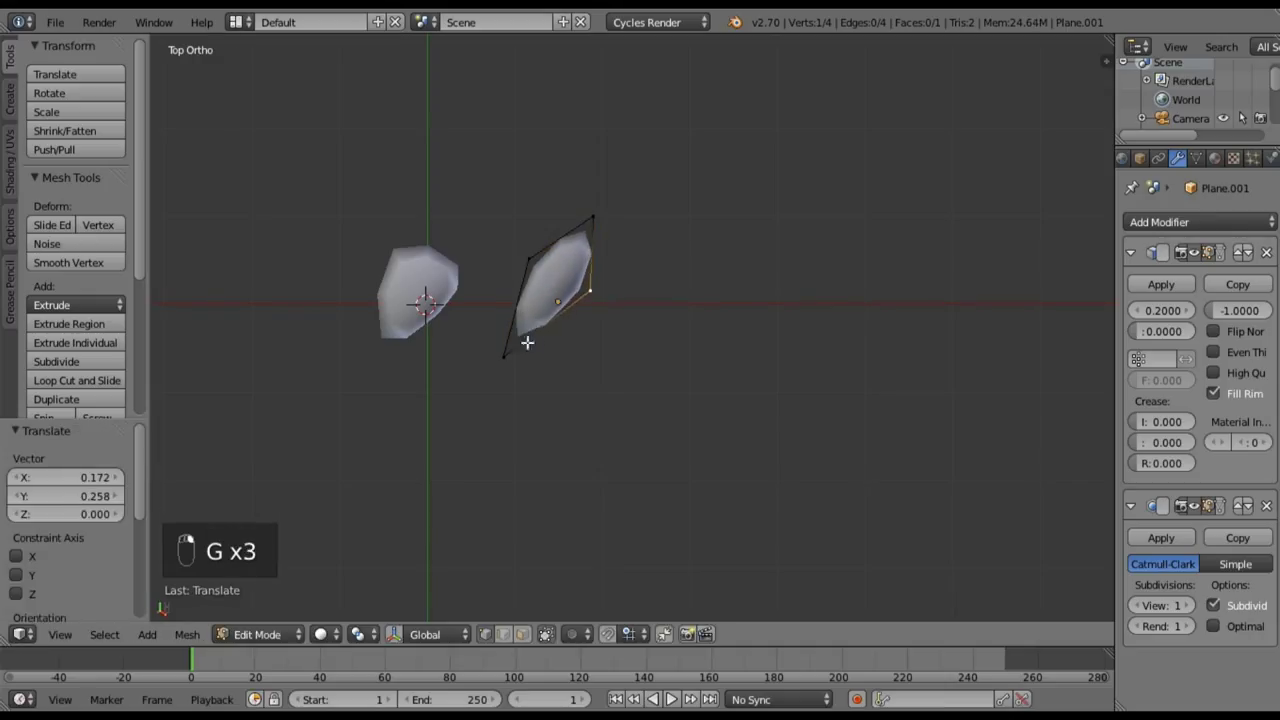
right_click(516, 351)
key("g")
left_click(546, 339)
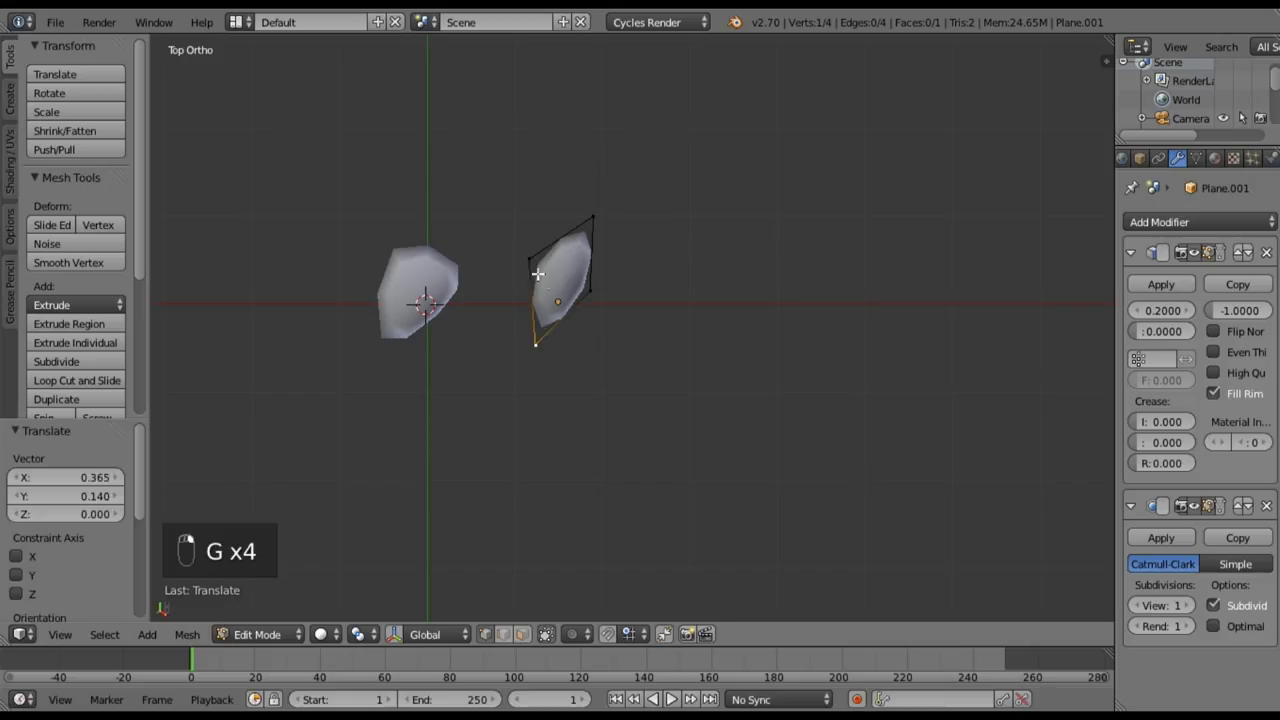
- Scale up the copy's two upper vertices and lower-right vertex together to widen the slab, and return to Object Mode
key("a")
key("b")
left_click_drag(494, 206, 620, 323)
key("s")
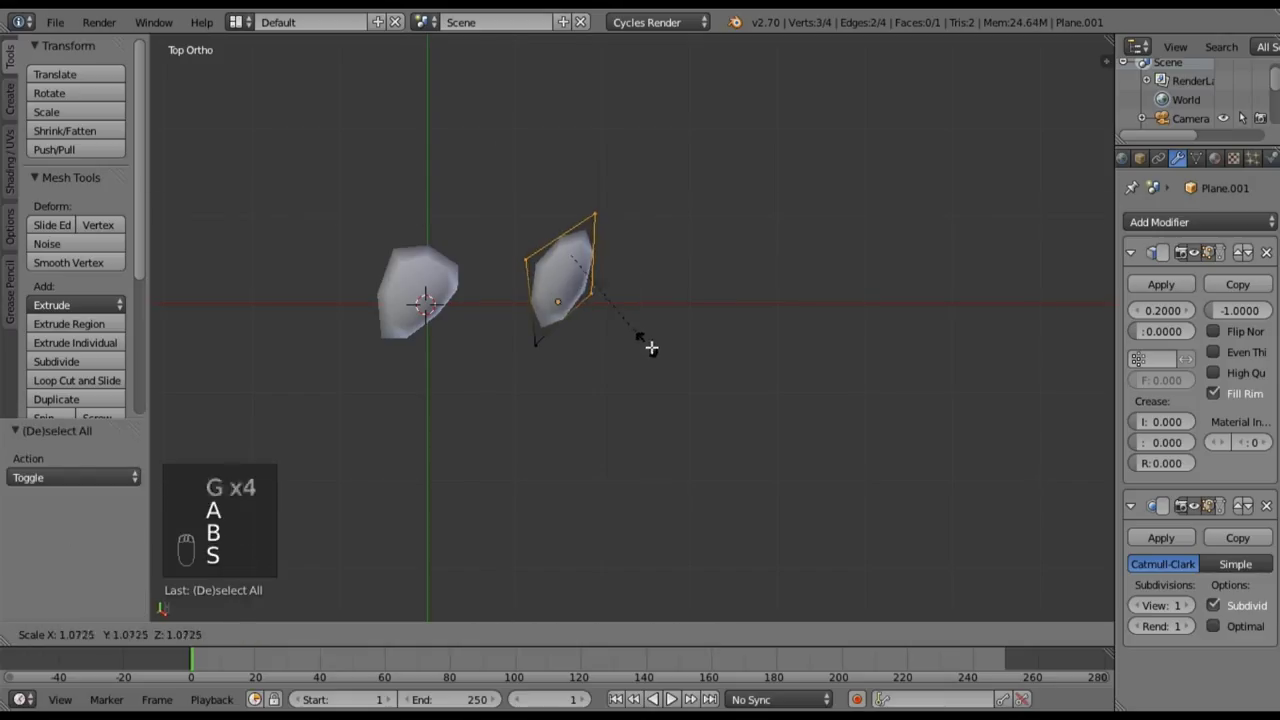
left_click(603, 294)
key("a")
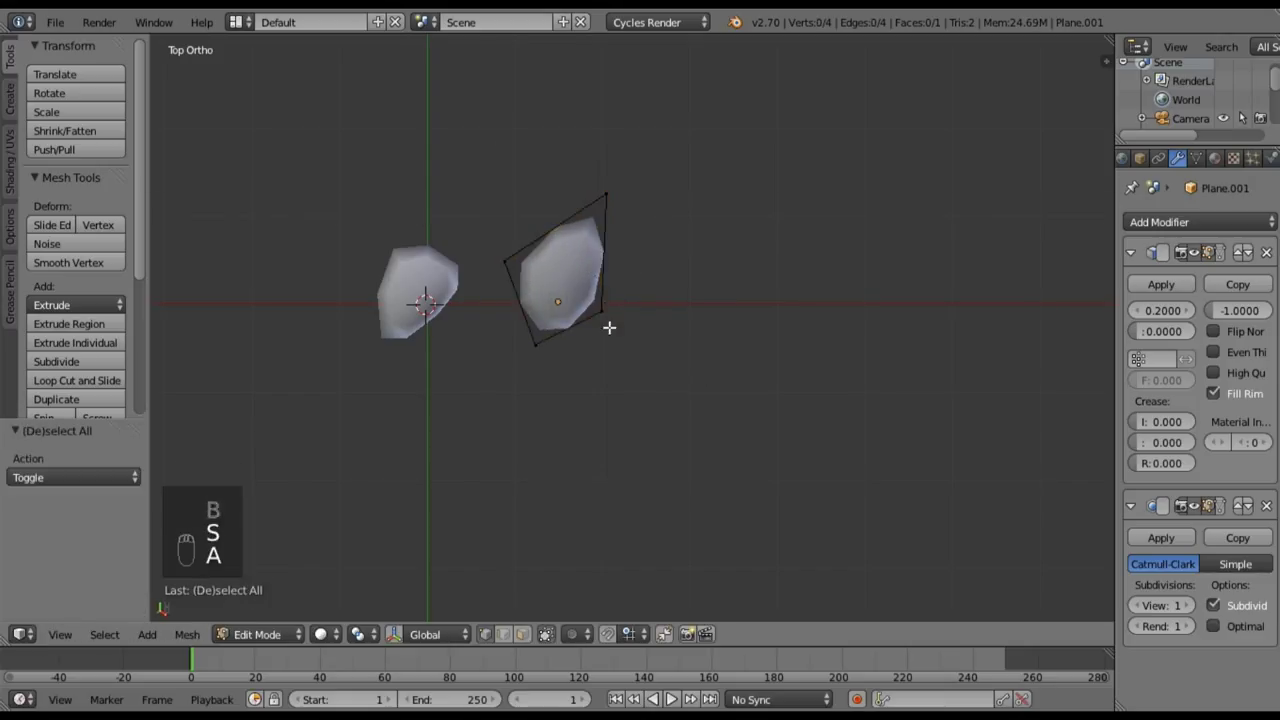
scroll(609, 326, "down", 1)
scroll(609, 326, "down", 1)
key("Tab")
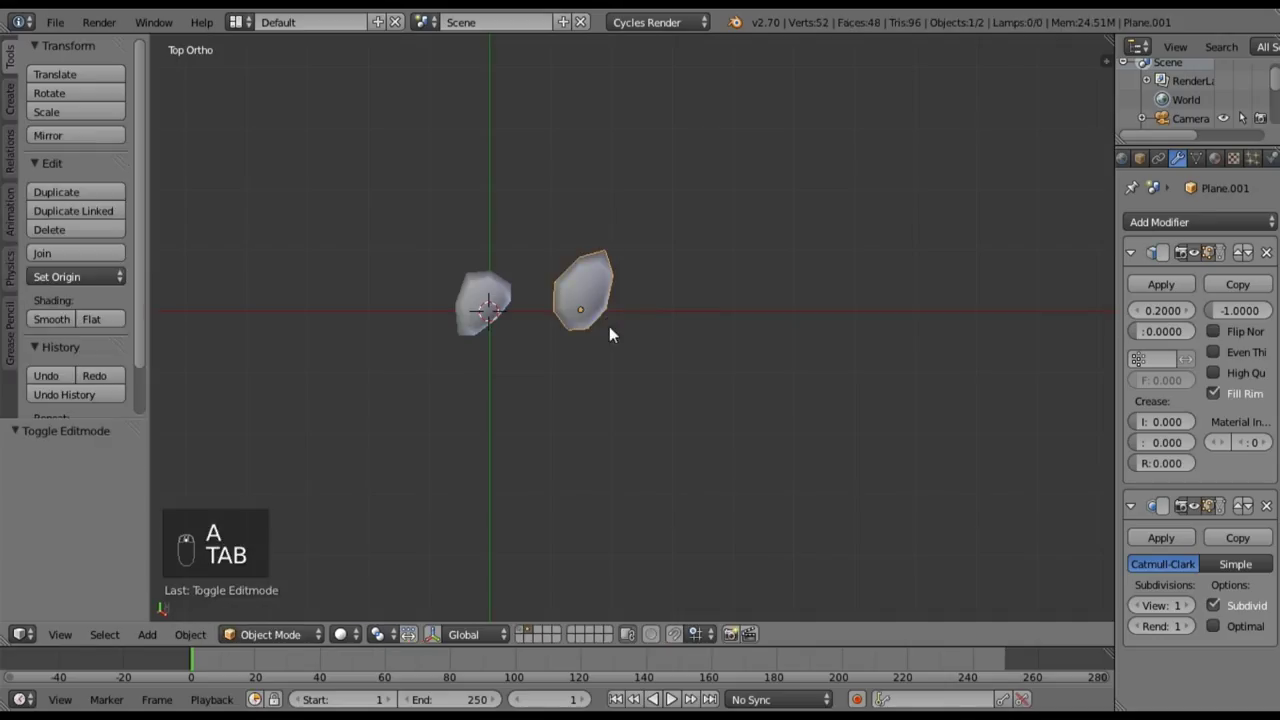
- Duplicate the reshaped slab by about -0.9 on X and 1.42 on Y, and move the new copy's upper-right vertex inward and down
key("shift+d")
left_click(551, 237)
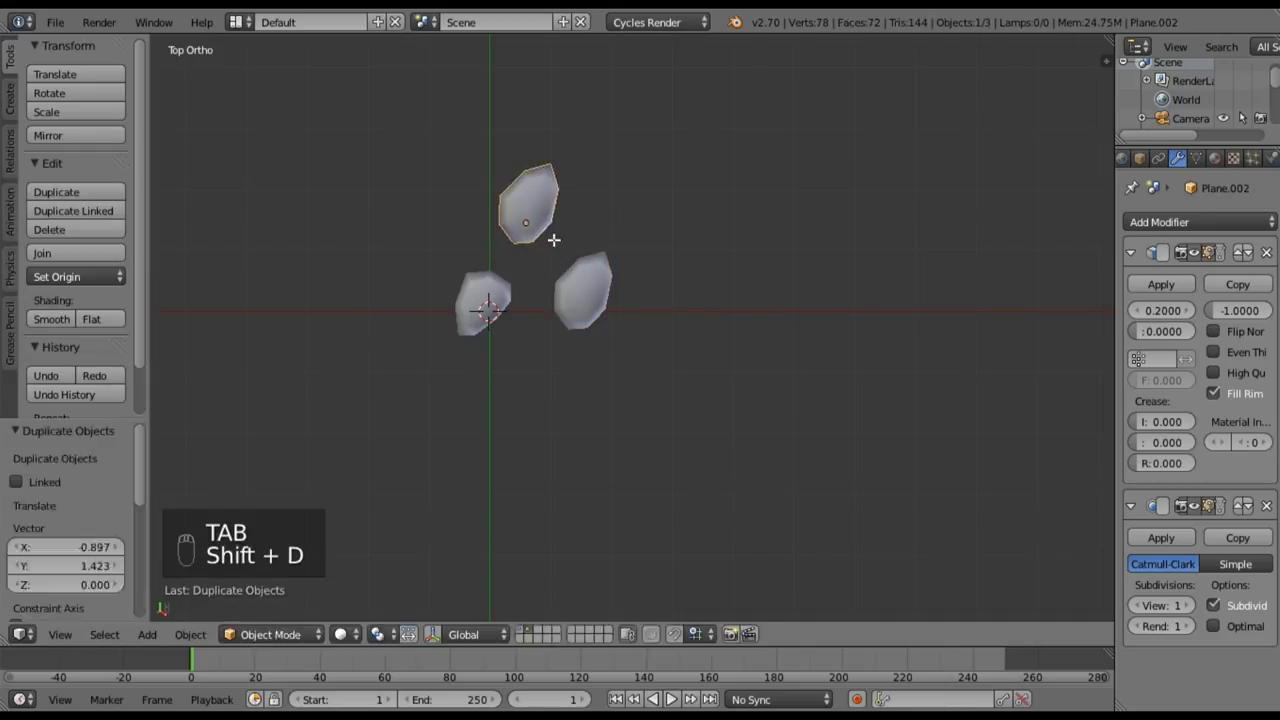
key("Tab")
right_click(537, 153)
key("g")
left_click(575, 196)
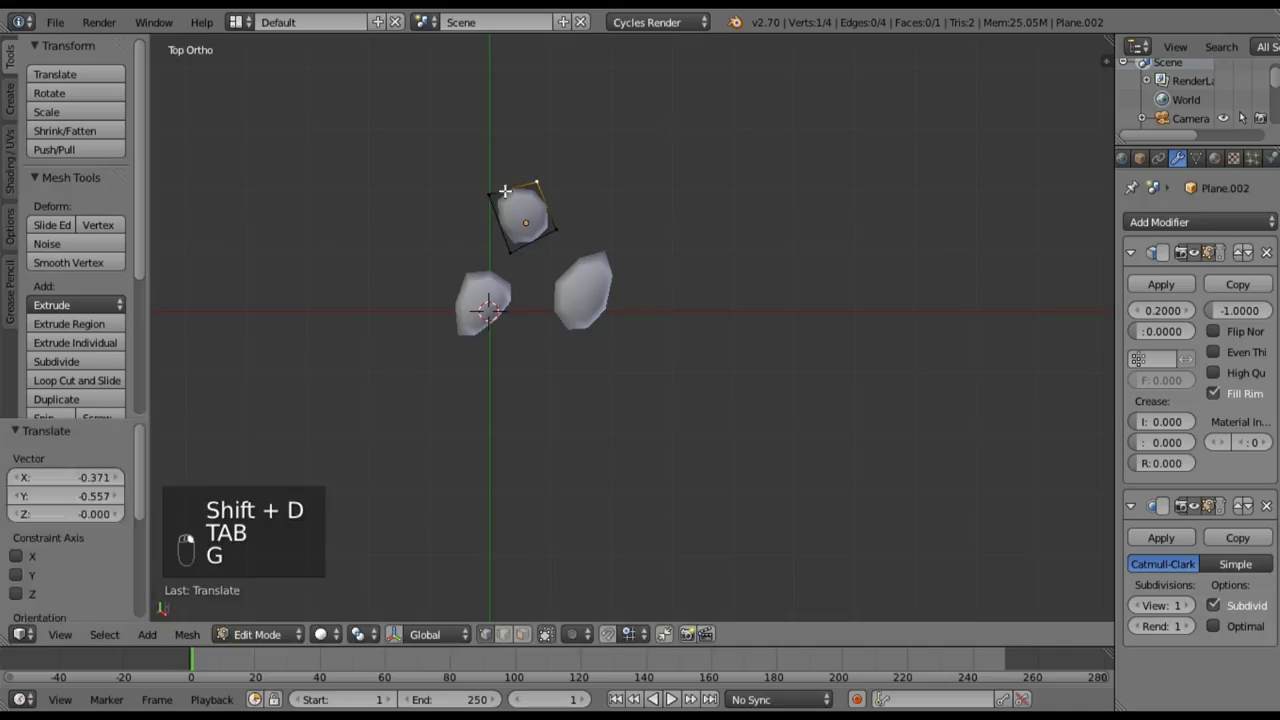
- Move the third slab's upper-left vertex up and outward, and its lower-left vertex by about -1.11 on X and -0.12 on Y
key("a")
right_click(501, 203)
key("g")
left_click(483, 165)
key("a")
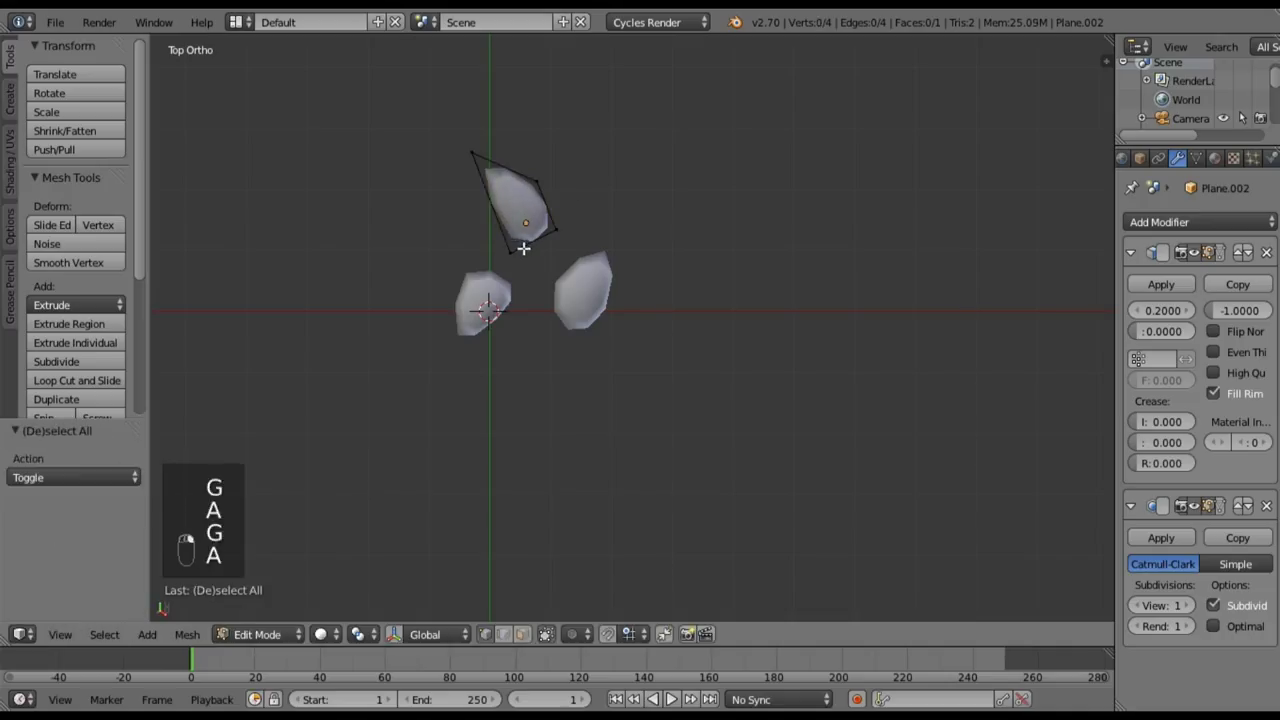
right_click(523, 246)
key("g")
left_click(455, 256)
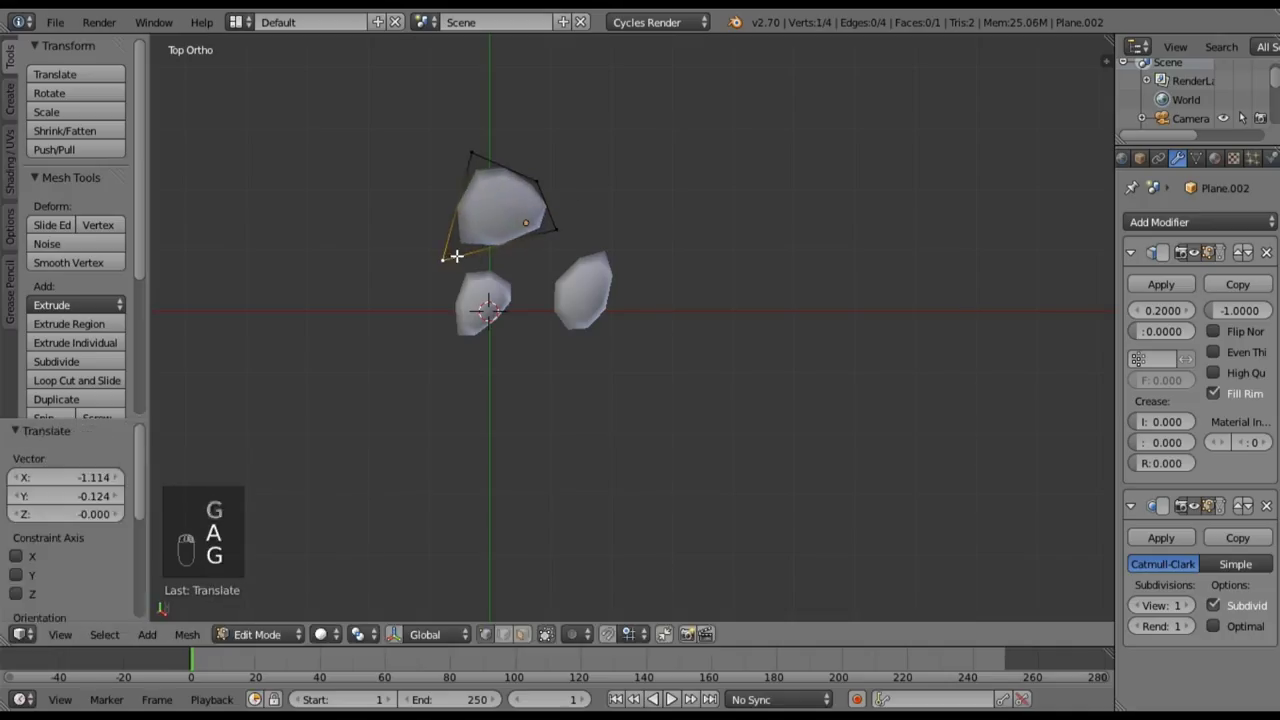
- Move the third slab's lower-right vertex down, nudge its upper-right vertex inward, and return to Object Mode
right_click(556, 228)
key("g")
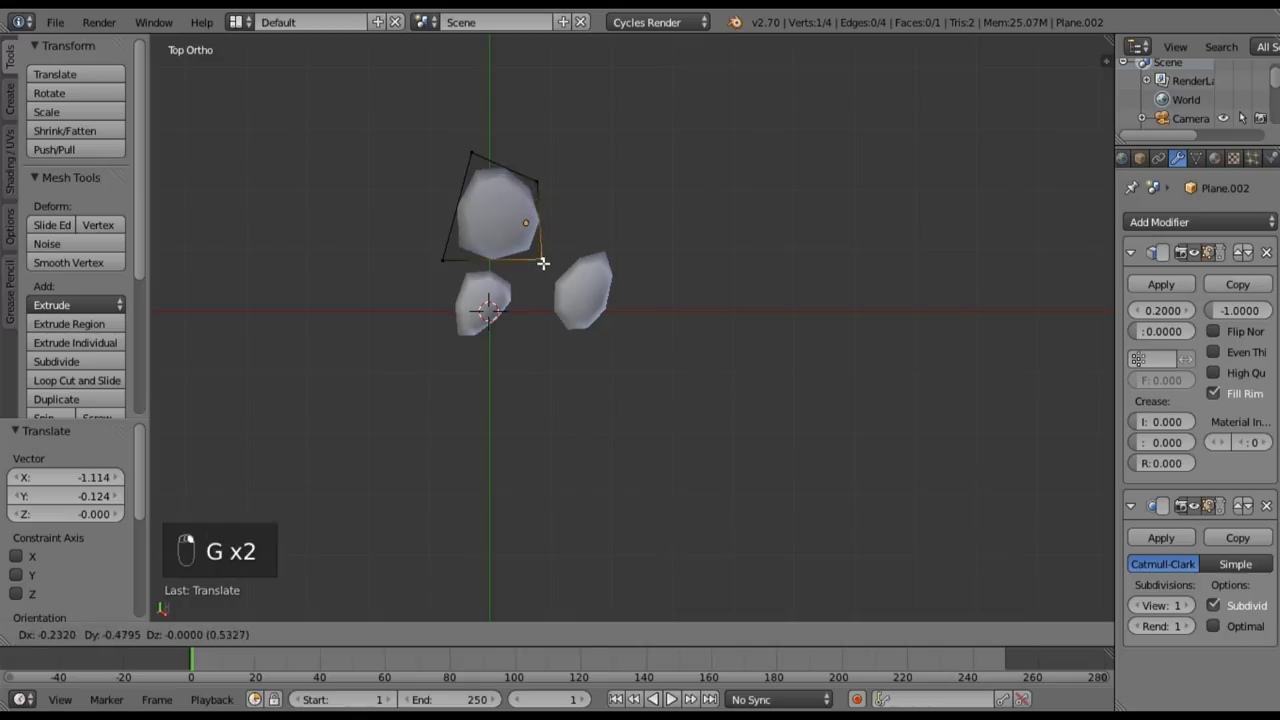
left_click(543, 260)
right_click(534, 181)
key("g")
left_click(526, 188)
key("Tab")
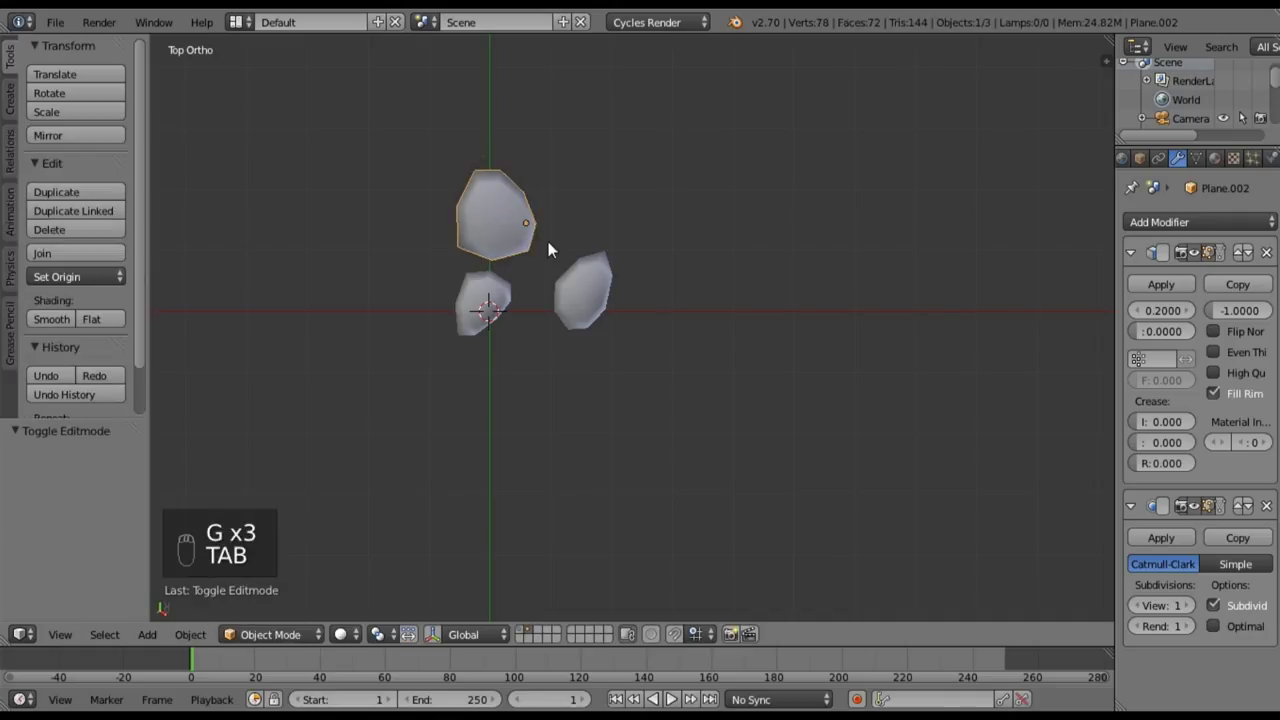
- Duplicate the third slab down and to its left, and move the copy's upper-right vertex by about 0.25 on X and 1.04 on Y
key("shift+d")
left_click(438, 296)
key("Tab")
key("g")
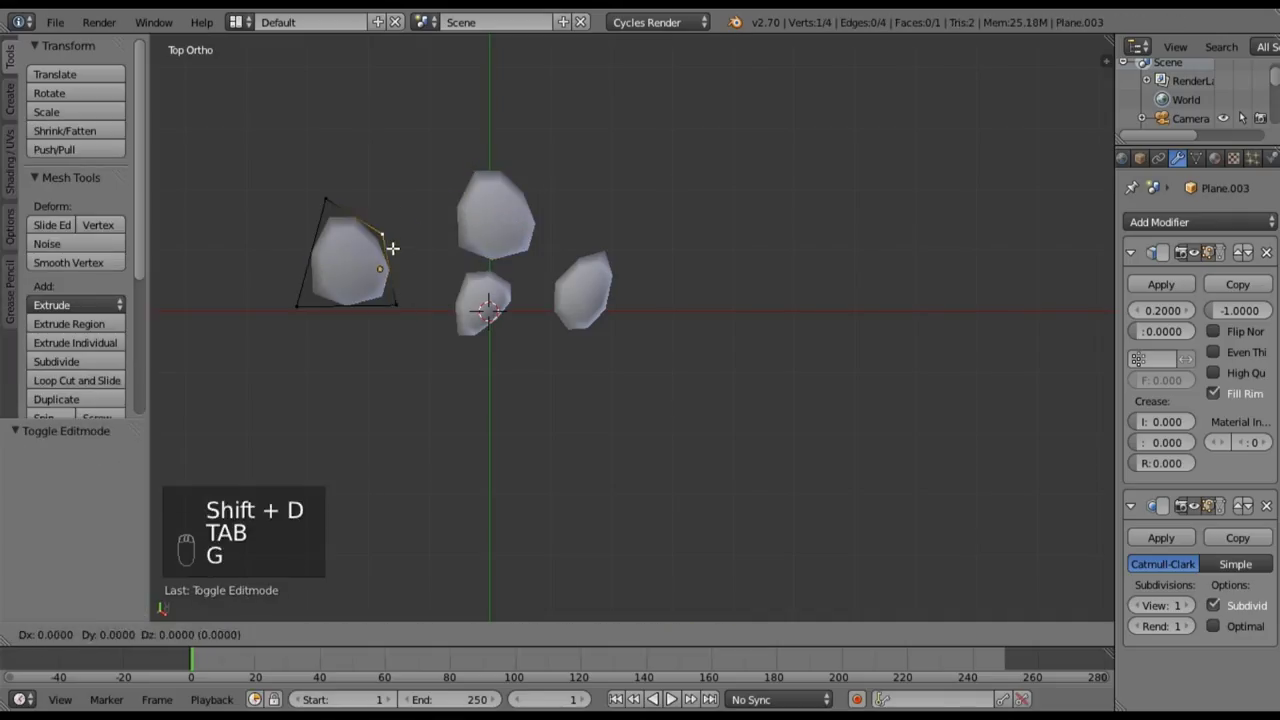
left_click(410, 176)
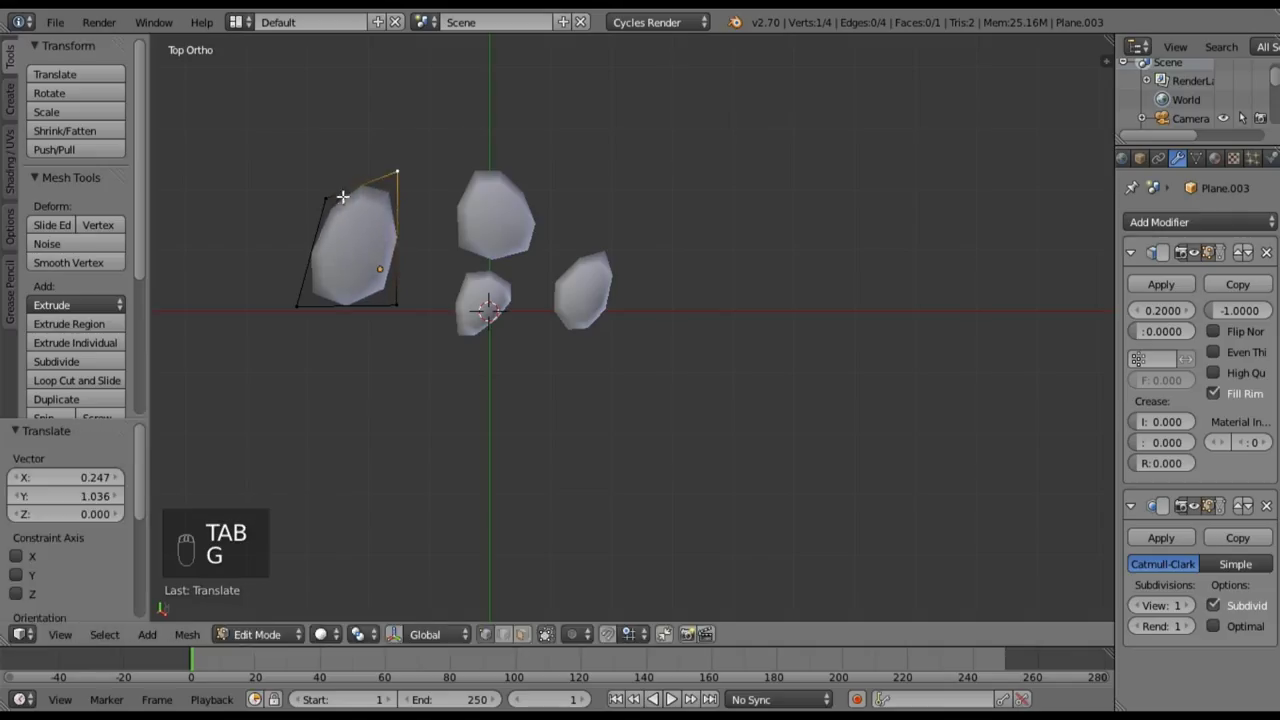
- Pull the fourth slab's upper-left, lower-left and lower-right vertices inward to make it long and narrow, and return to Object Mode
right_click(330, 199)
key("g")
left_click(352, 255)
right_click(301, 307)
key("g")
left_click(345, 314)
key("g")
left_click(386, 294)
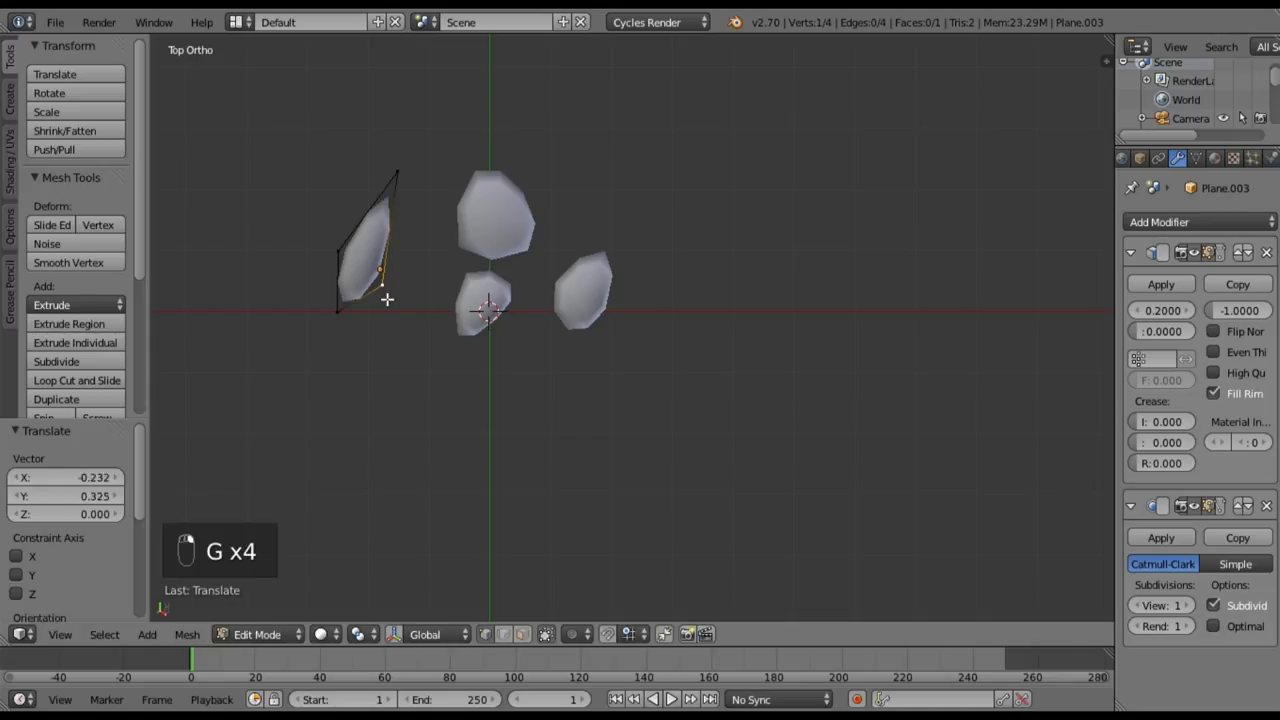
key("a")
key("Tab")
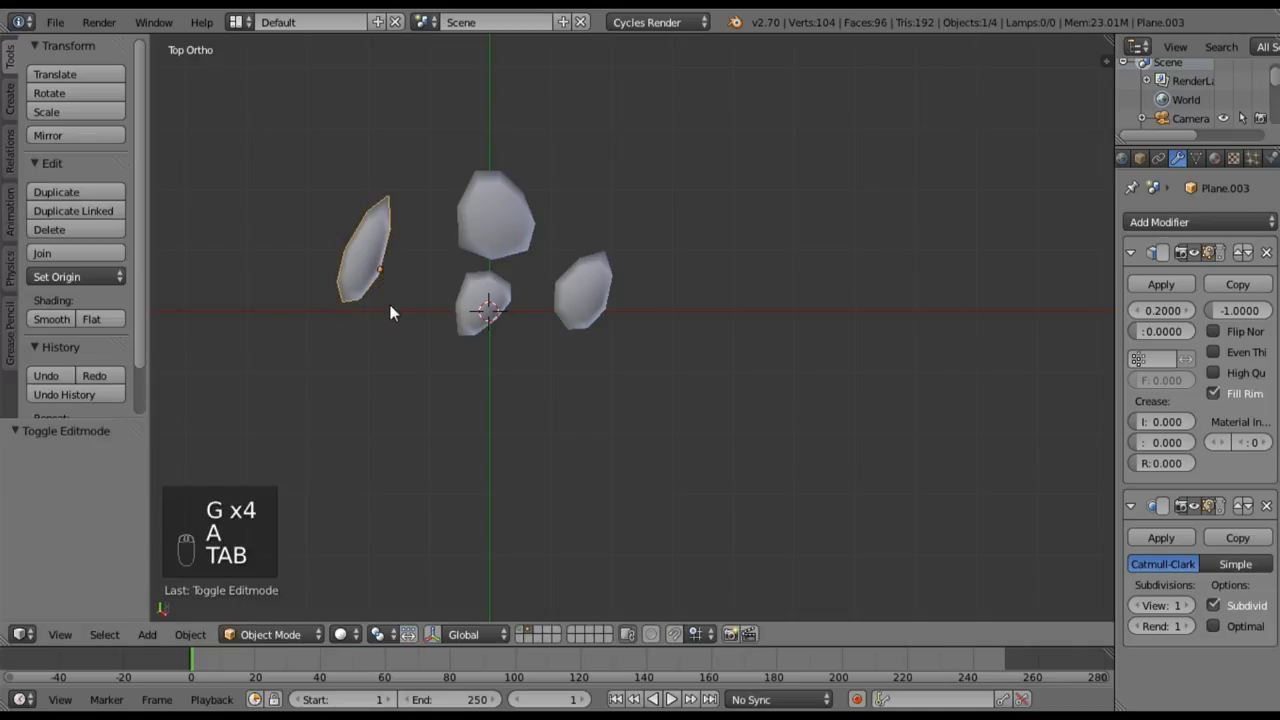
- Duplicate the narrow slab below itself, and move the copy's top vertex down and its lower-right vertex inward
key("shift+d")
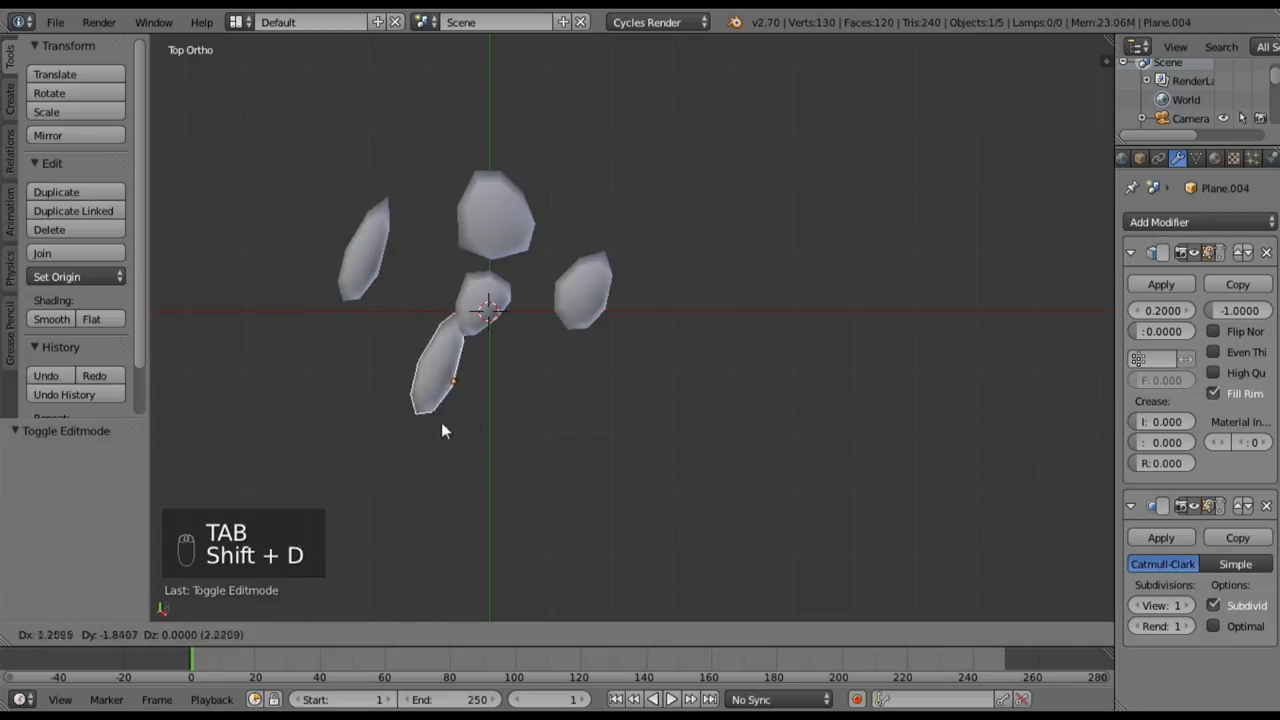
left_click(398, 424)
key("Tab")
right_click_drag(396, 316, 411, 293)
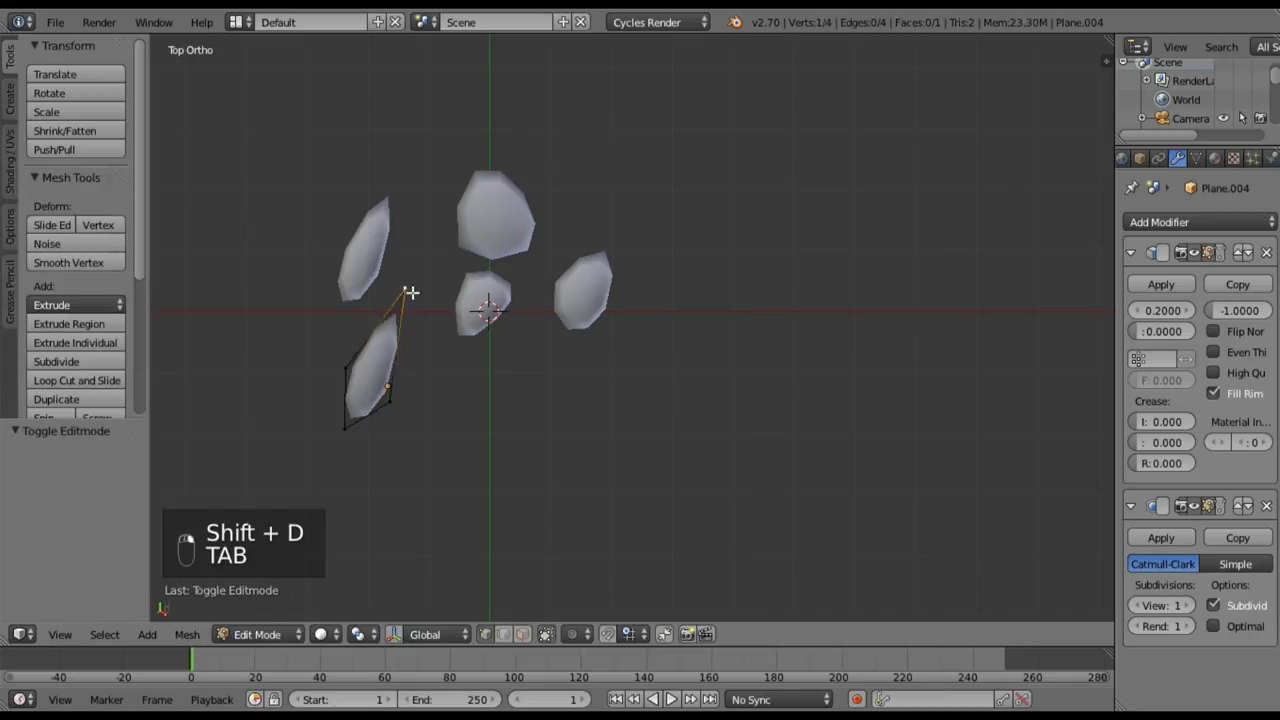
key("g")
left_click(384, 346)
key("g")
left_click(381, 394)
- Move the fifth slab's left and bottom vertices inward to form a small sliver, and return to Object Mode
right_click(362, 381)
key("g")
left_click(362, 381)
right_click(354, 431)
key("g")
left_click(377, 429)
key("a")
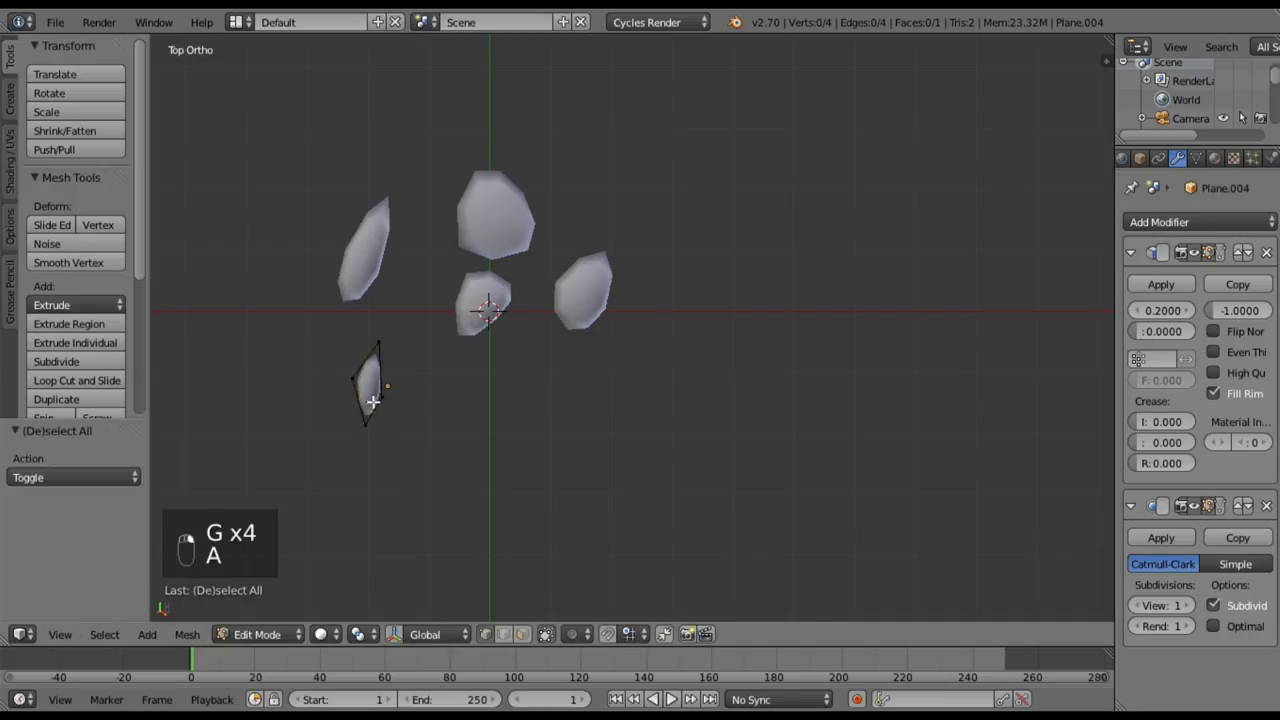
key("Tab")
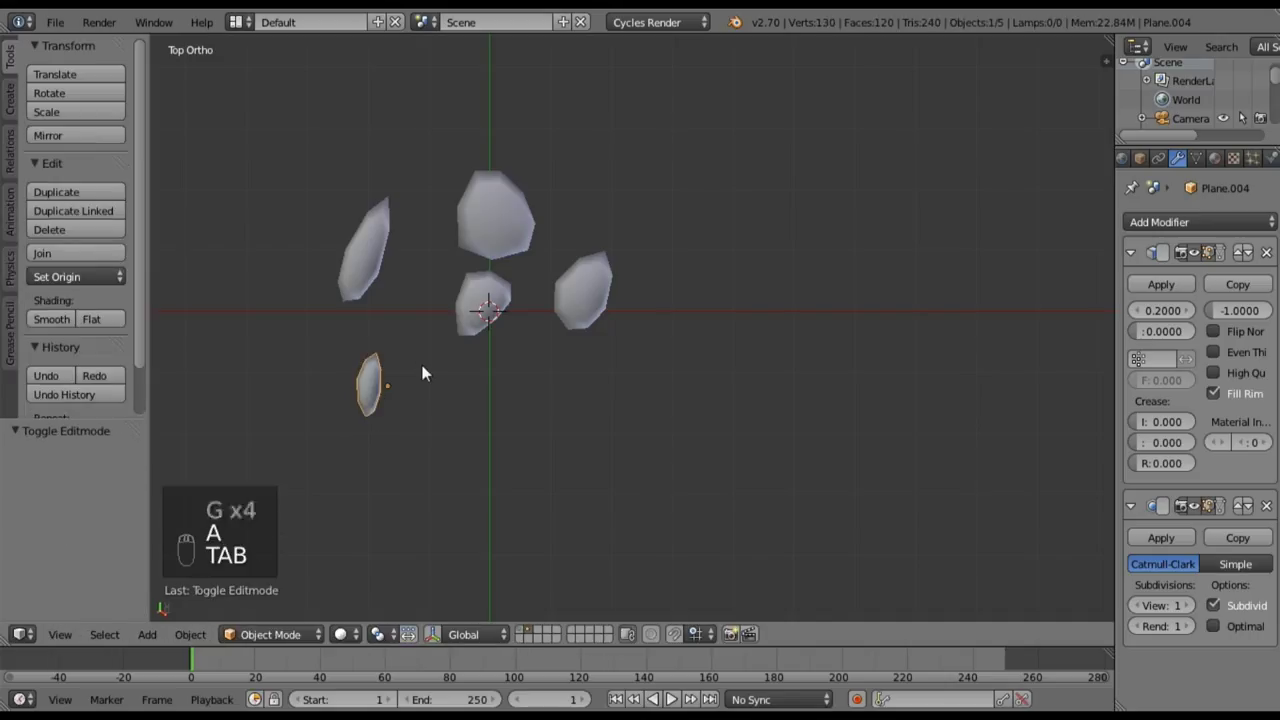
- Move the small slab by about 0.6 on X and 0.51 on Y, and shift its entire mesh by 0.28 on X and 0.22 on Z in front view
key("g")
left_click(459, 335)
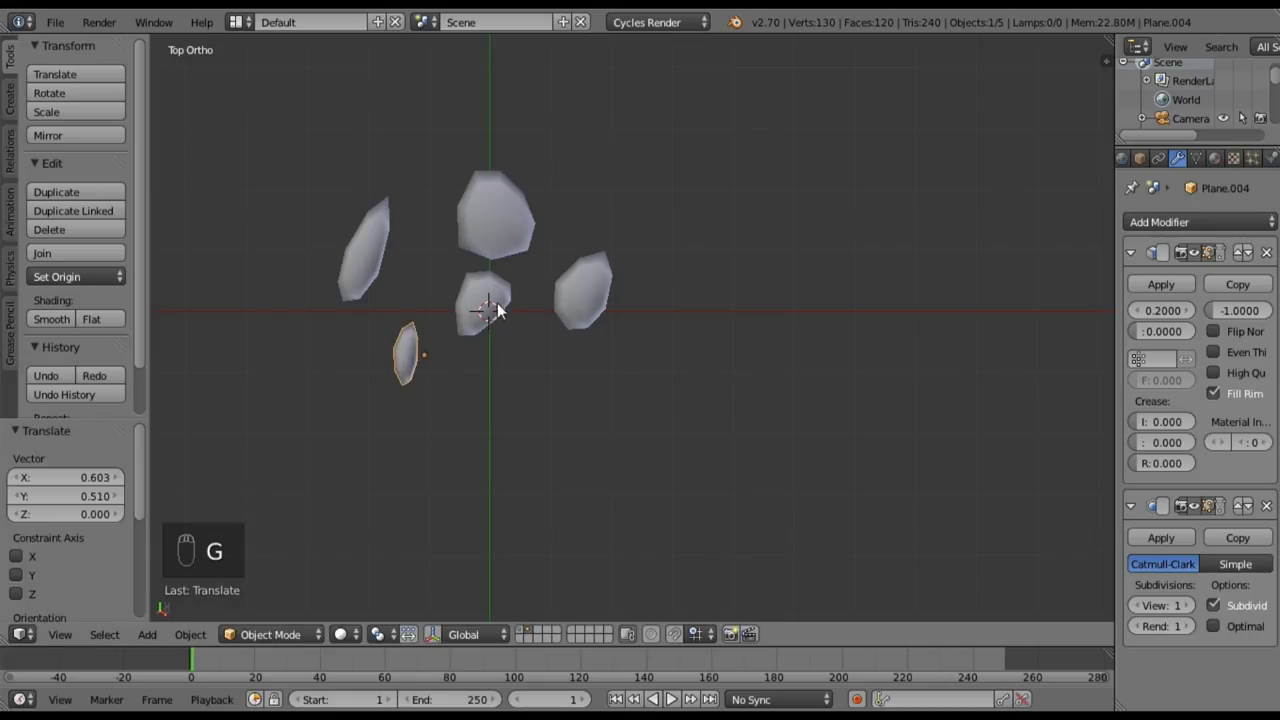
key("Tab")
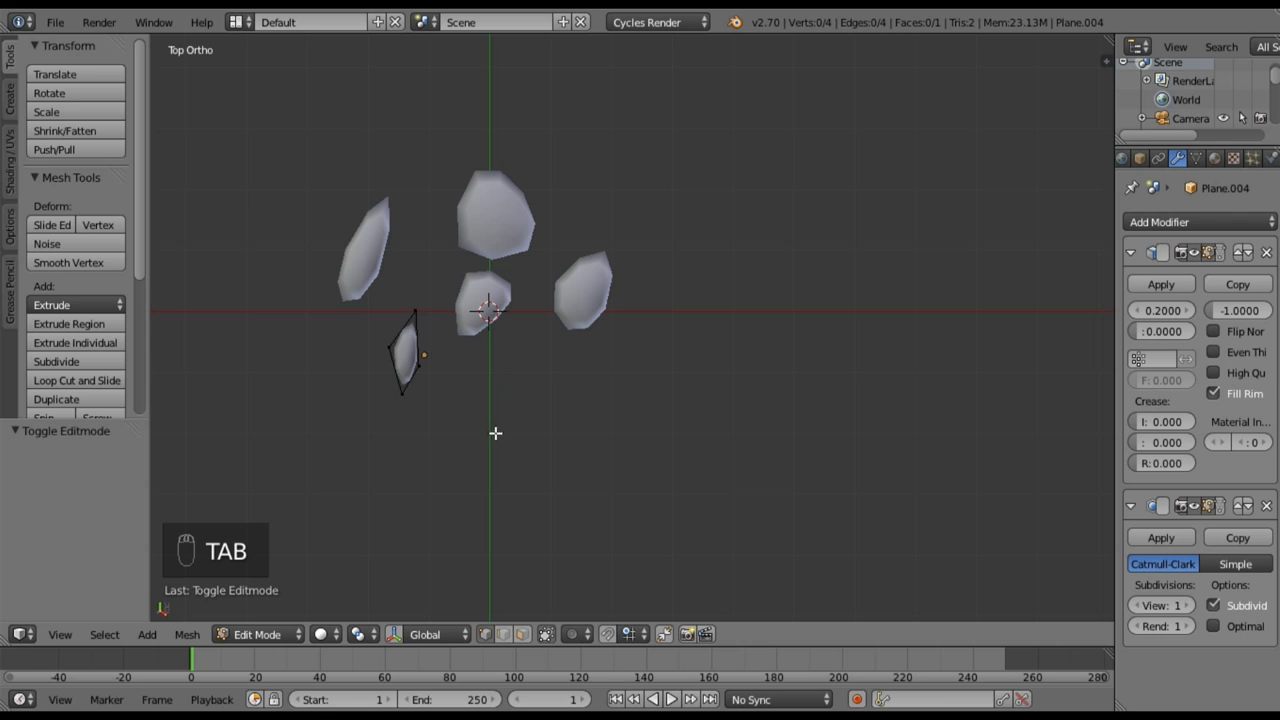
key("a")
key("a")
middle_click_drag(457, 437, 463, 309)
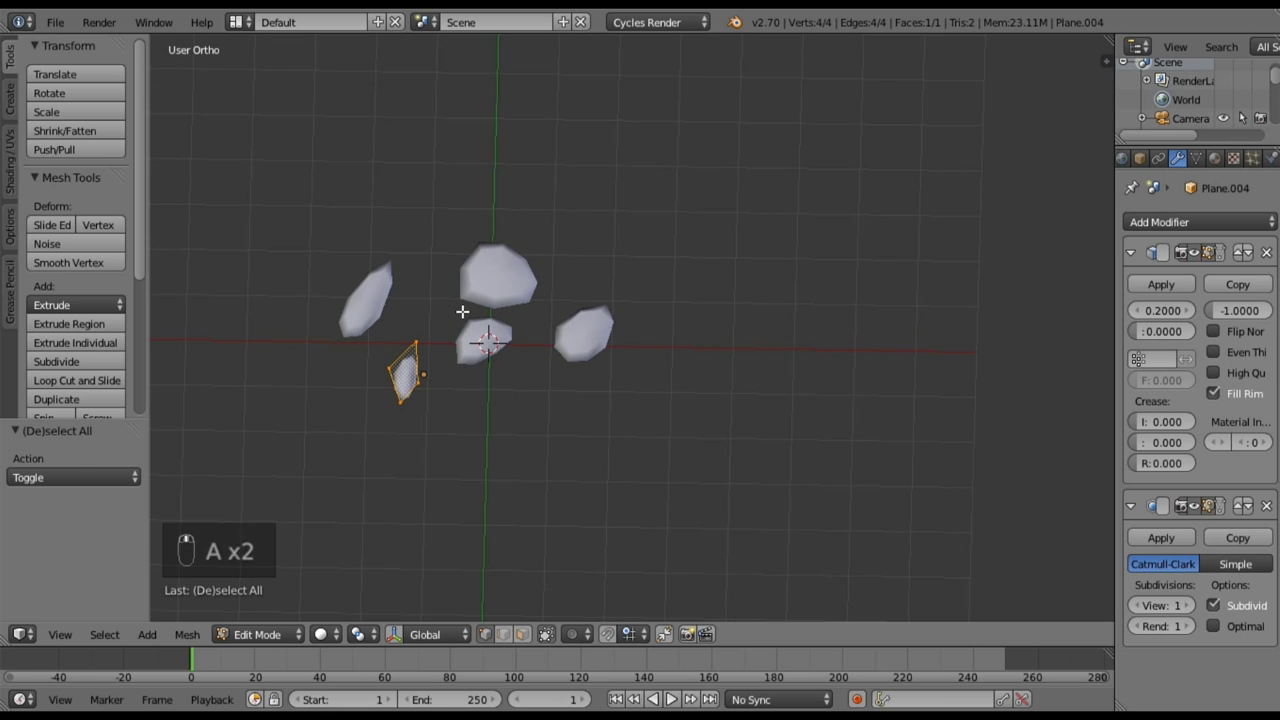
key("KP_1")
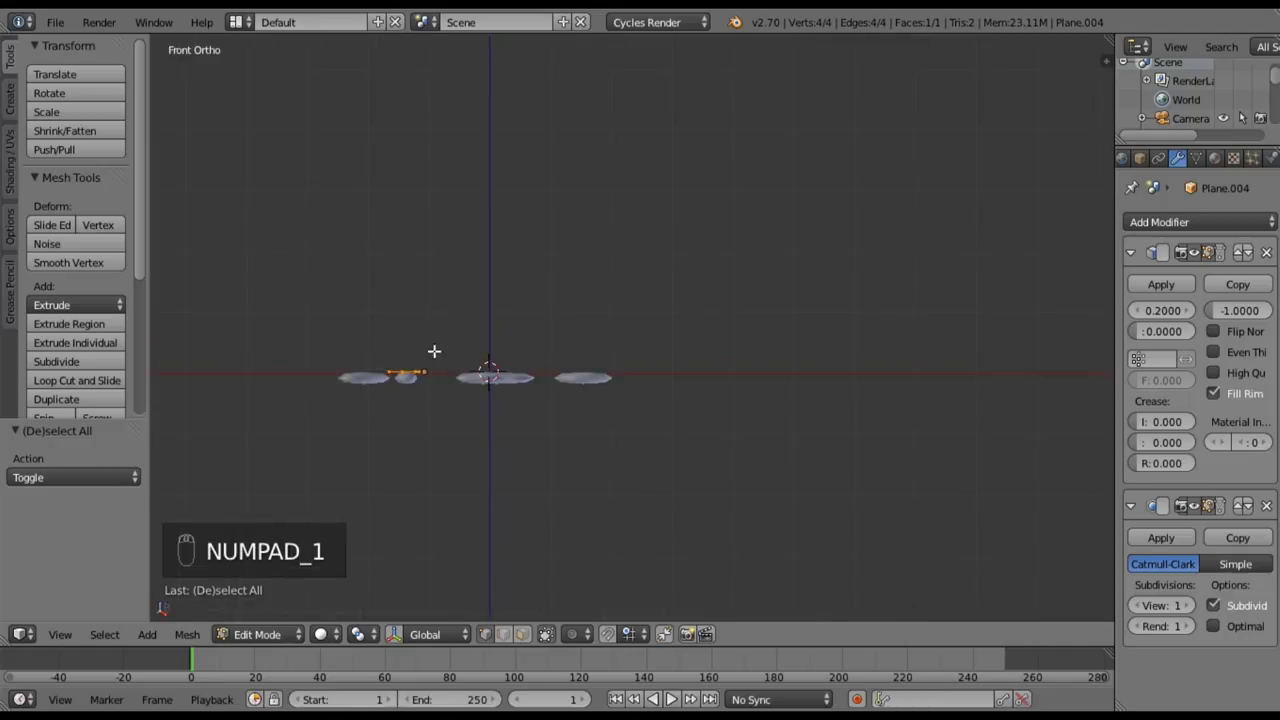
key("g")
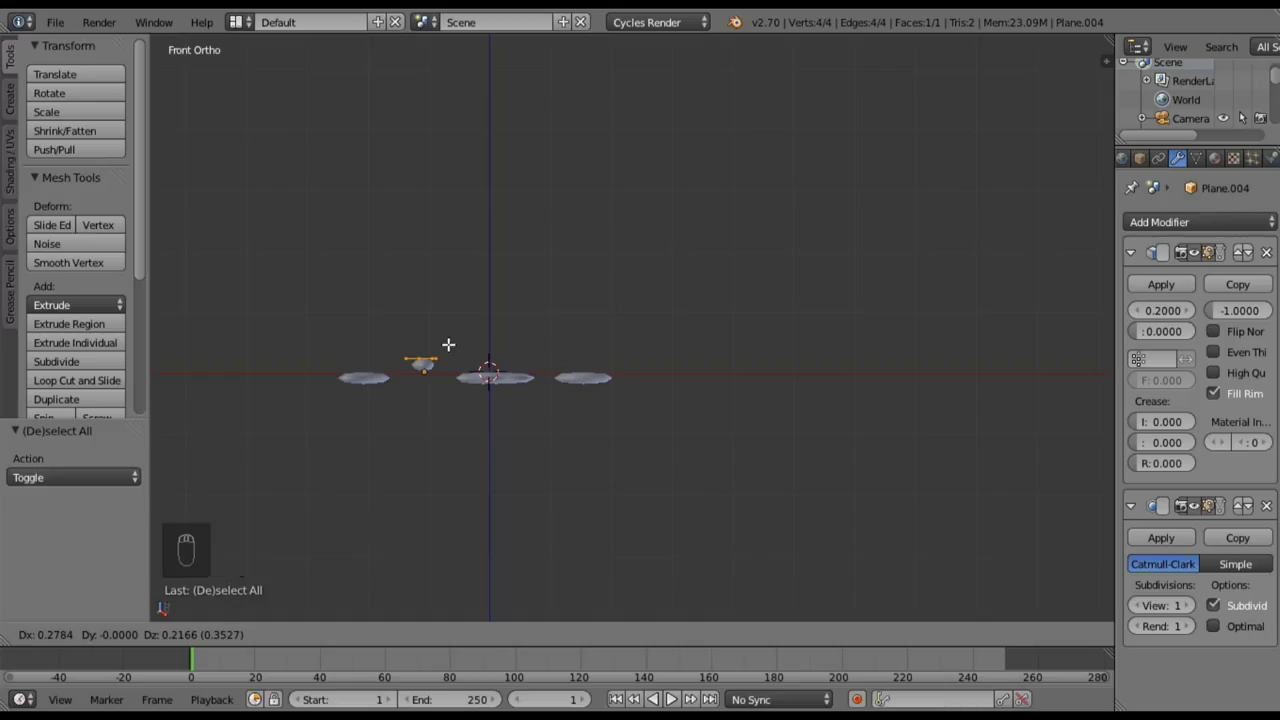
left_click(448, 344)
- In top view, move the small slab's entire mesh about 0.5 along the Y axis only
key("KP_7")
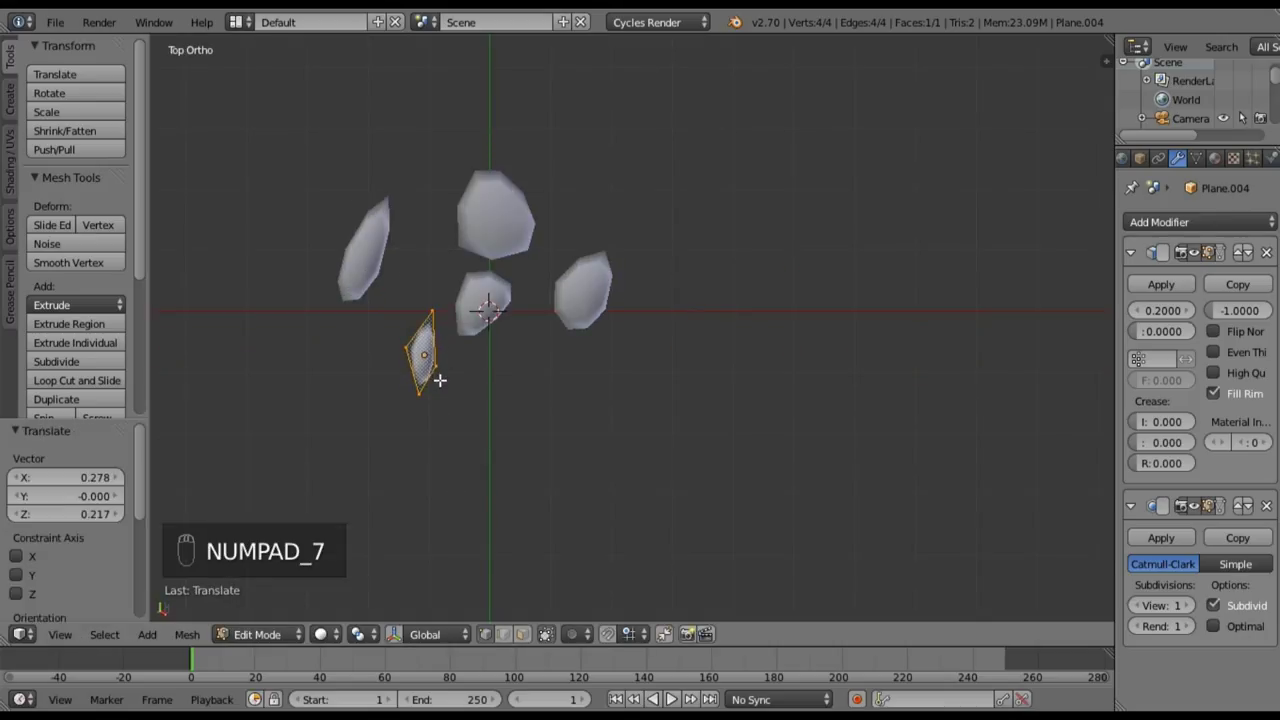
key("g")
middle_click(436, 372)
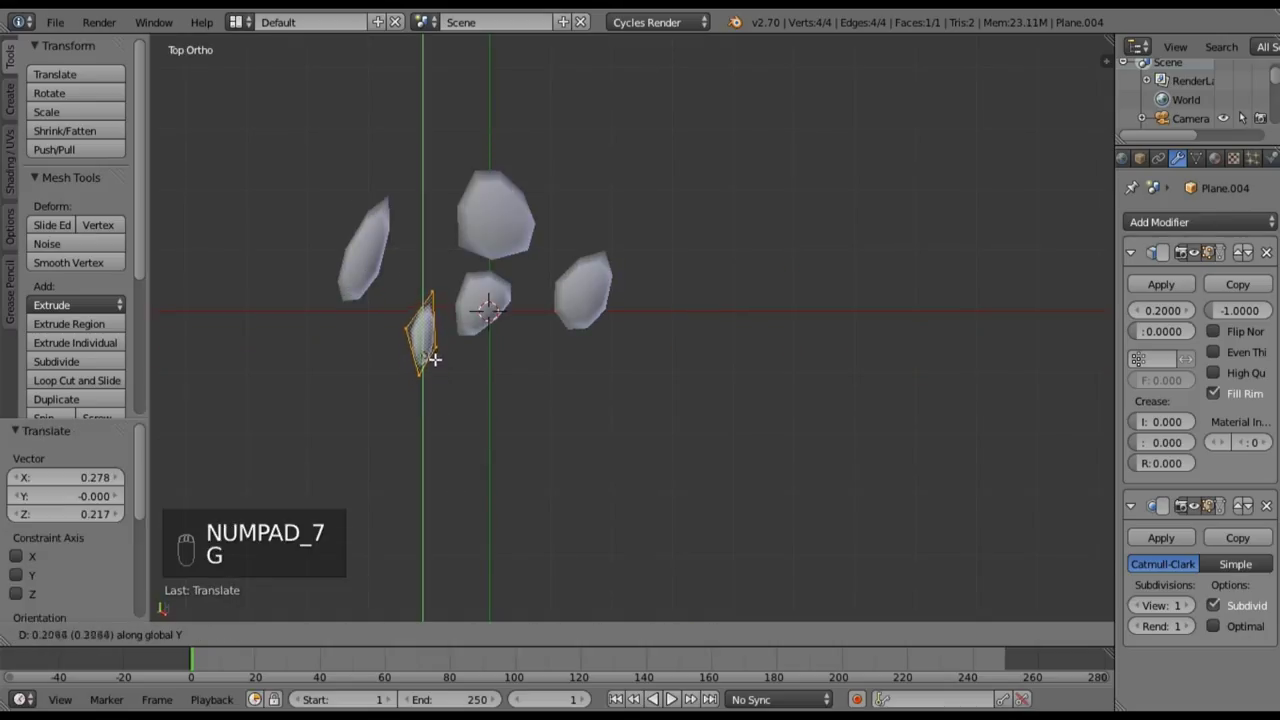
left_click(437, 352)
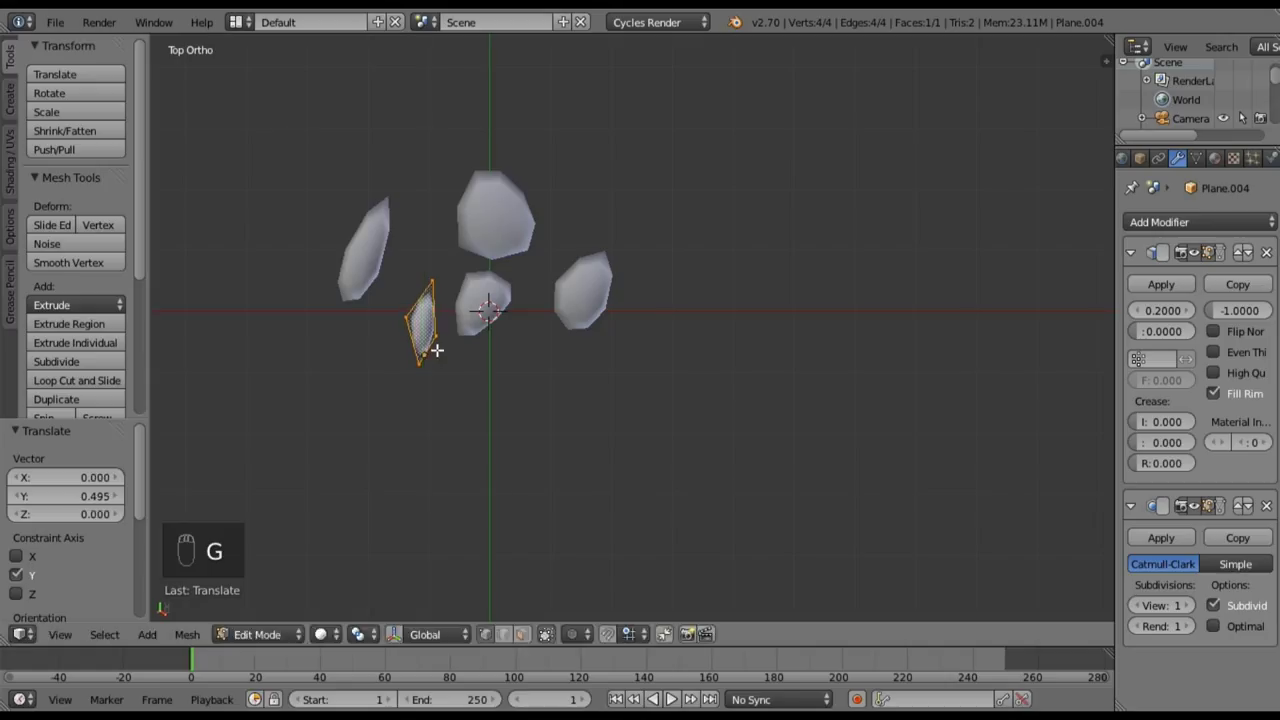
- Nudge the small slab's entire mesh by about 0.05 on X and 0.015 on Y, and return to Object Mode
key("g")
left_click(448, 349)
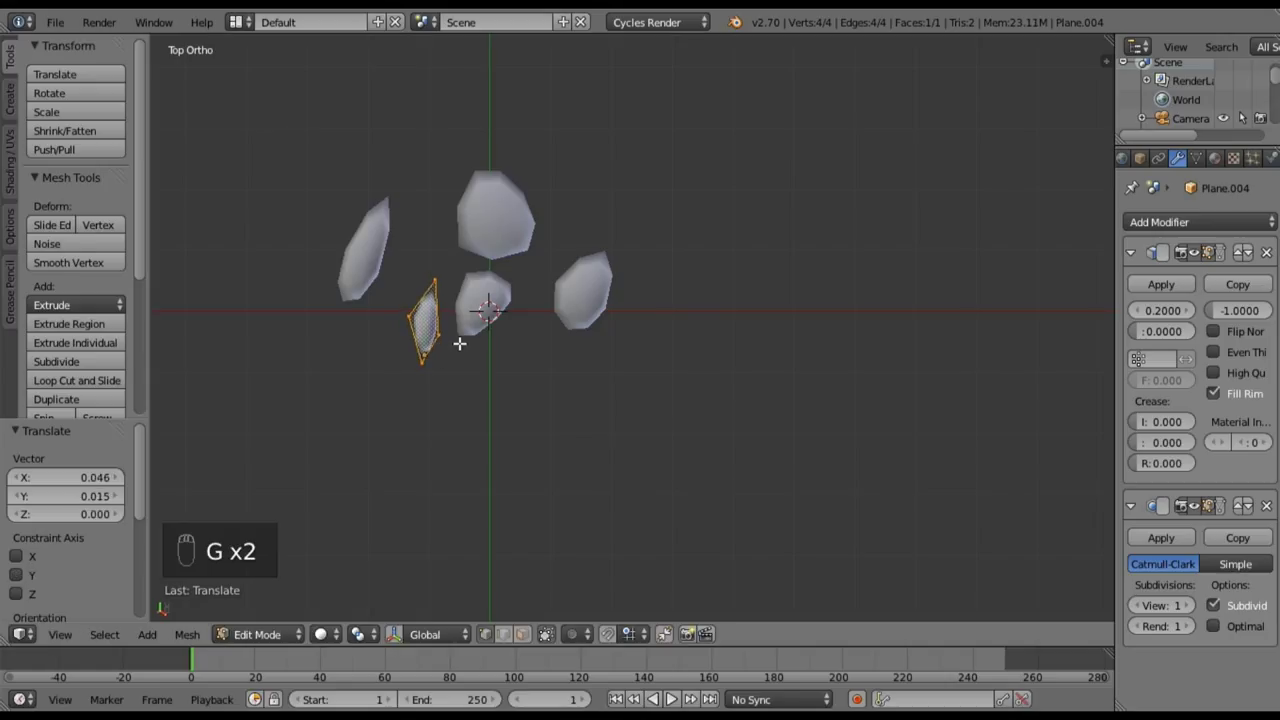
key("Tab")
- In top view, shift the entire mesh of the long narrow slab by about 0.46 on X and 0.51 on Y
right_click(383, 253)
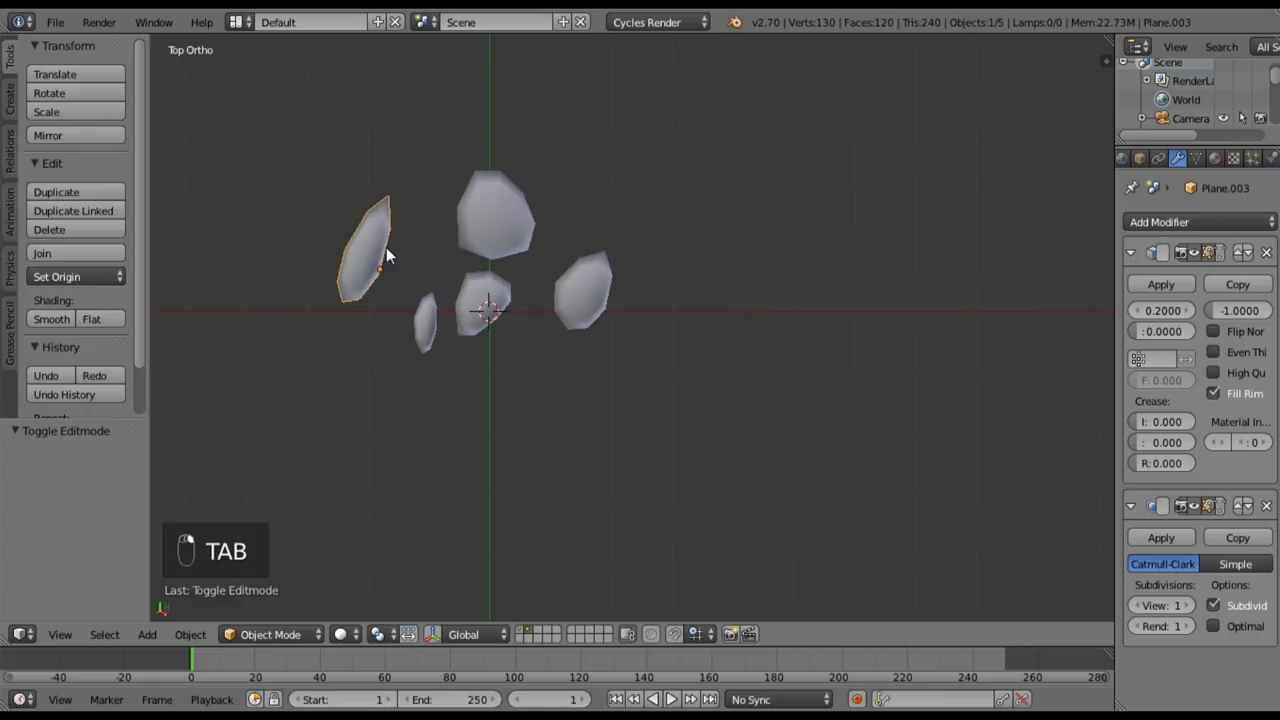
key("Tab")
key("a")
key("a")
key("a")
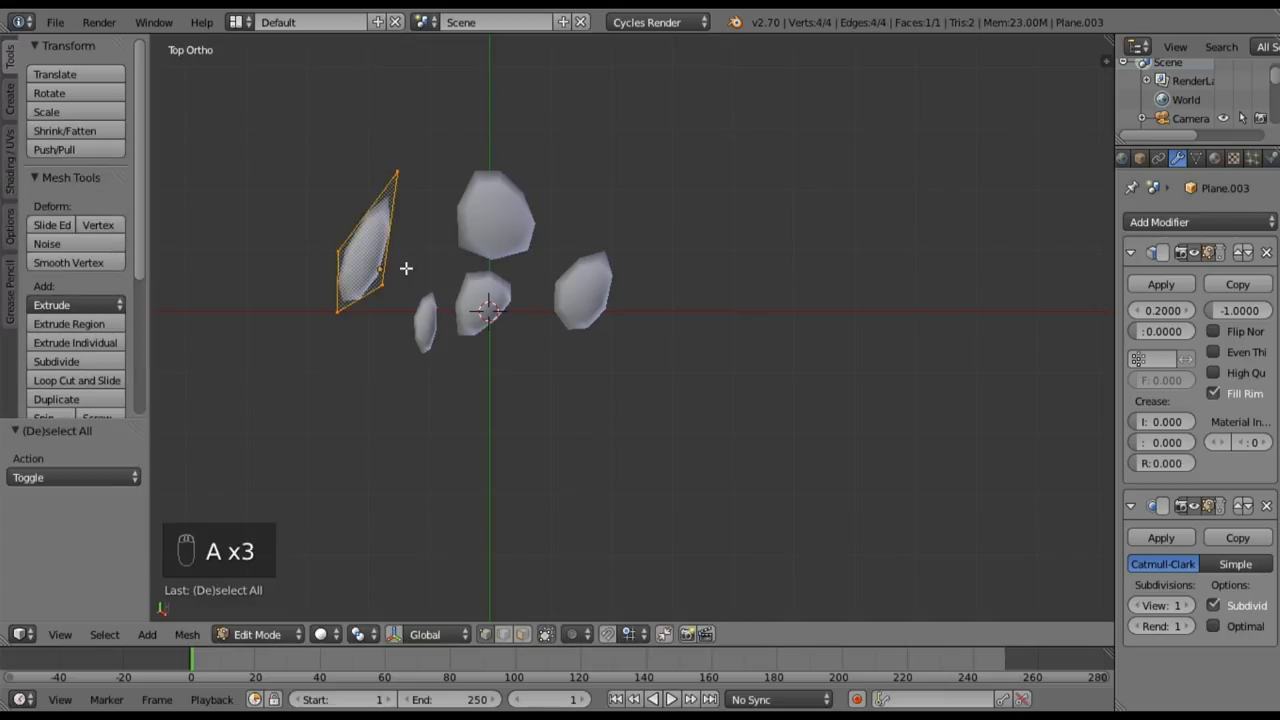
key("g")
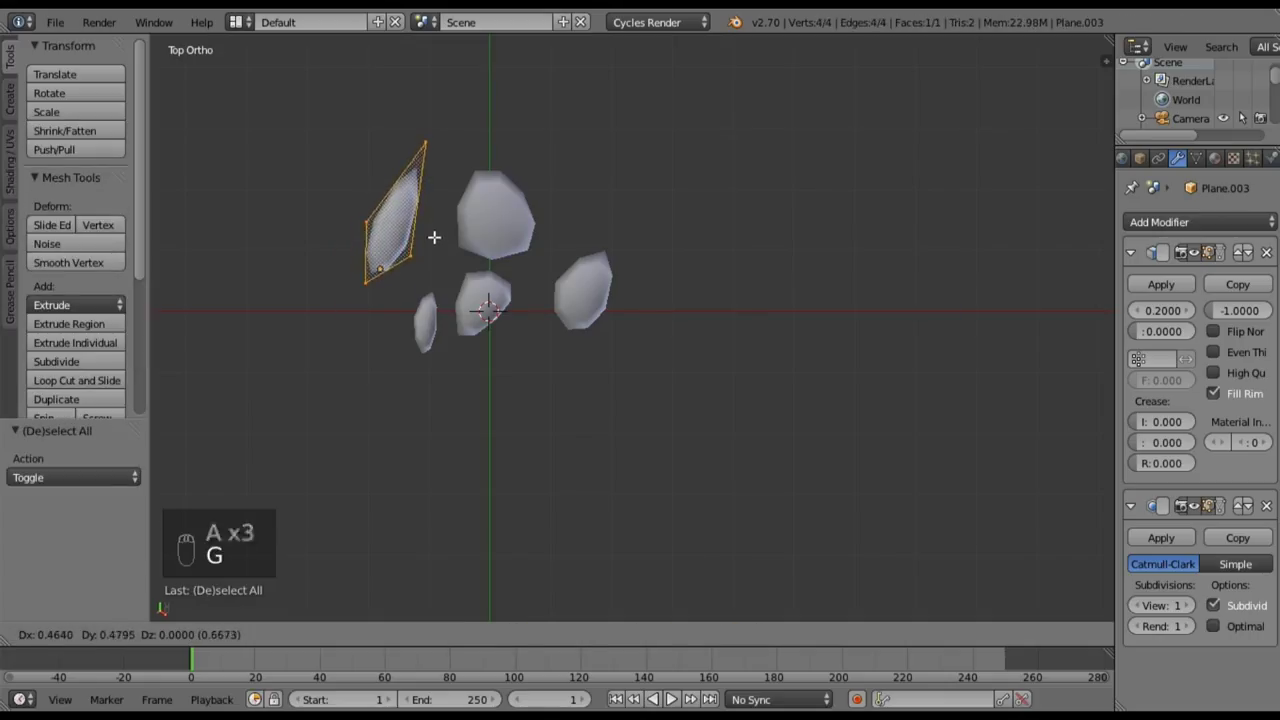
left_click(434, 239)
- In front view, raise the long narrow slab's mesh about 0.2 along Z only, and return to Object Mode
key("KP_1")
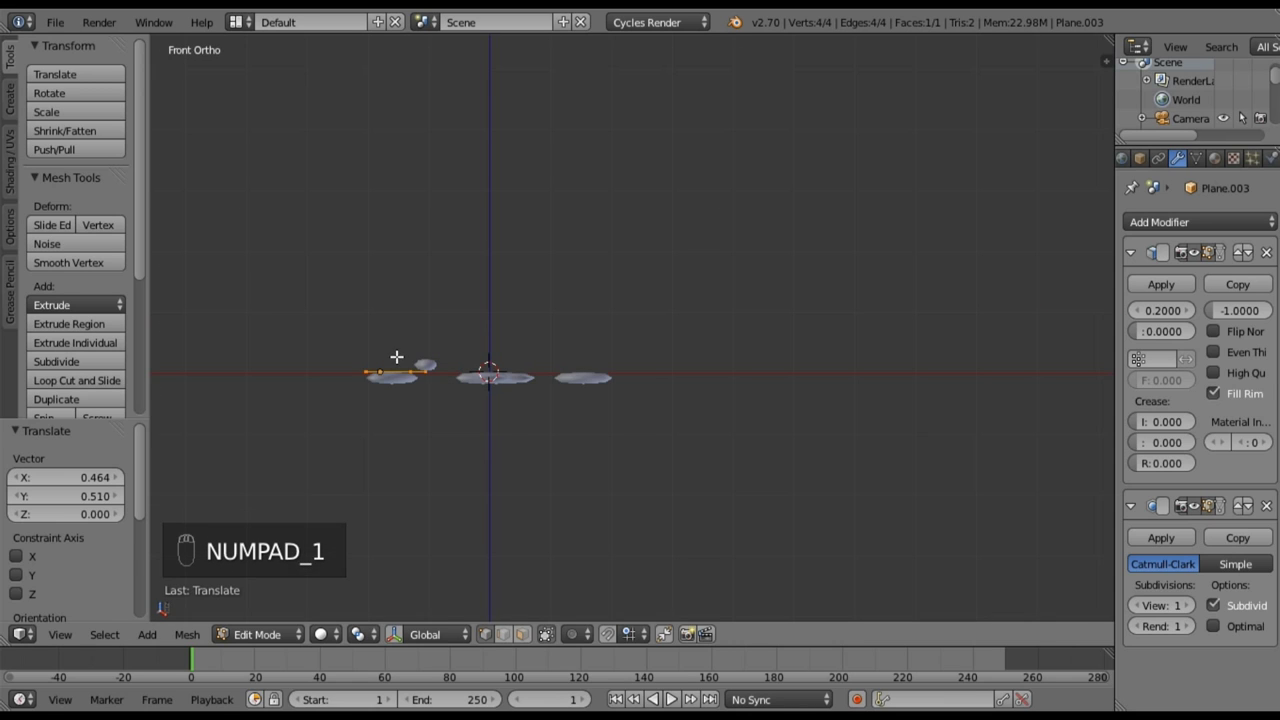
key("g")
key("z")
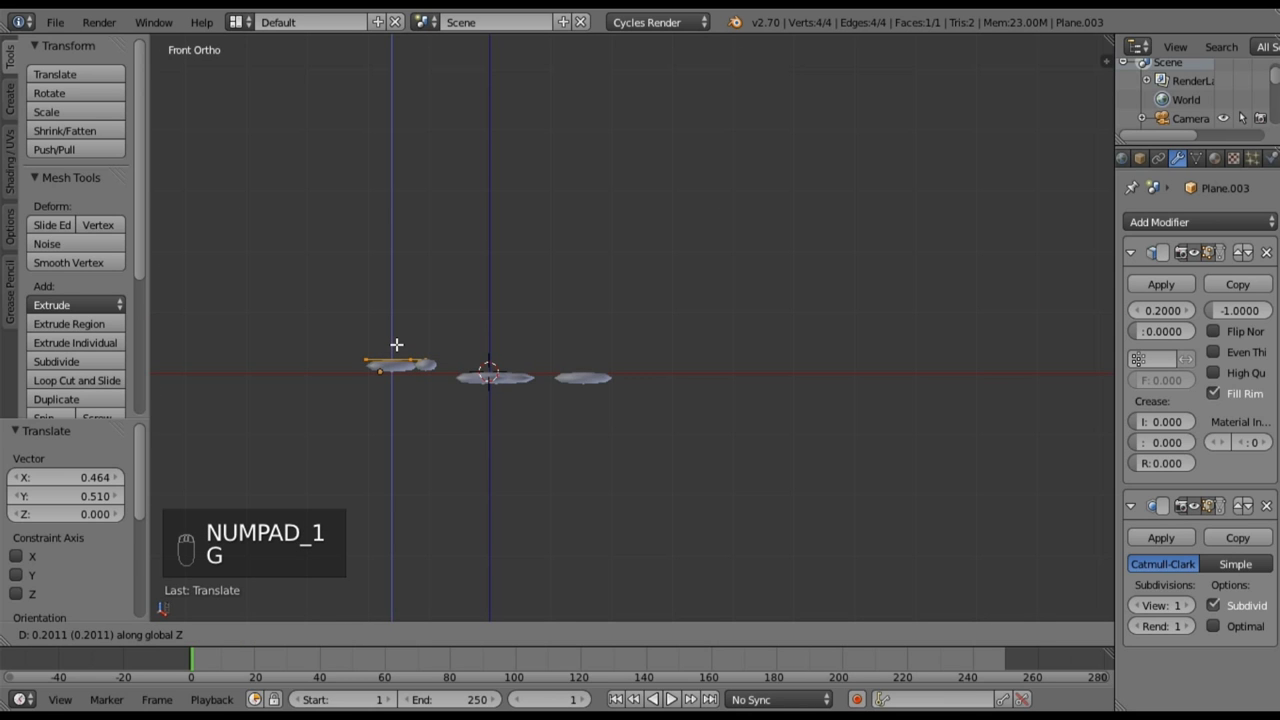
left_click(396, 344)
key("Tab")
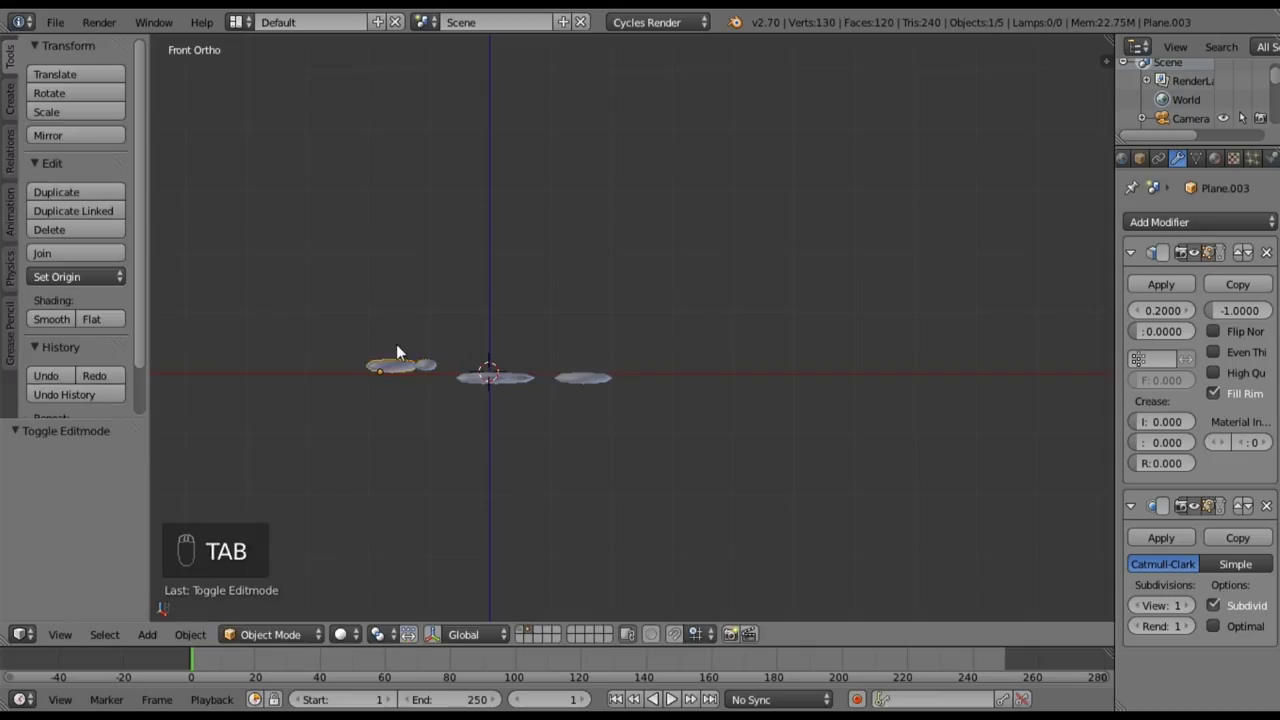
- In top view, shift the entire mesh of the largest slab by about 0.54 on X and 0.53 on Y
middle_click_drag(422, 355, 479, 304)
right_click(479, 304)
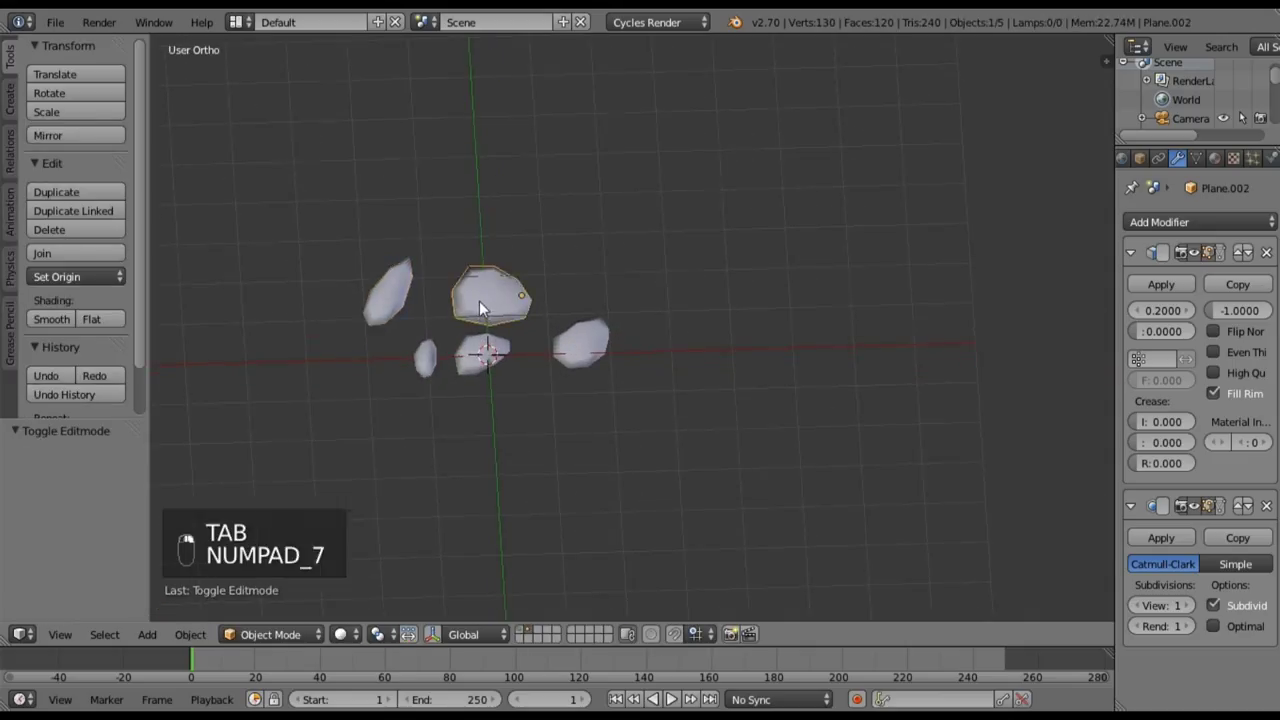
key("KP_7")
key("Tab")
key("a")
key("a")
key("a")
key("a")
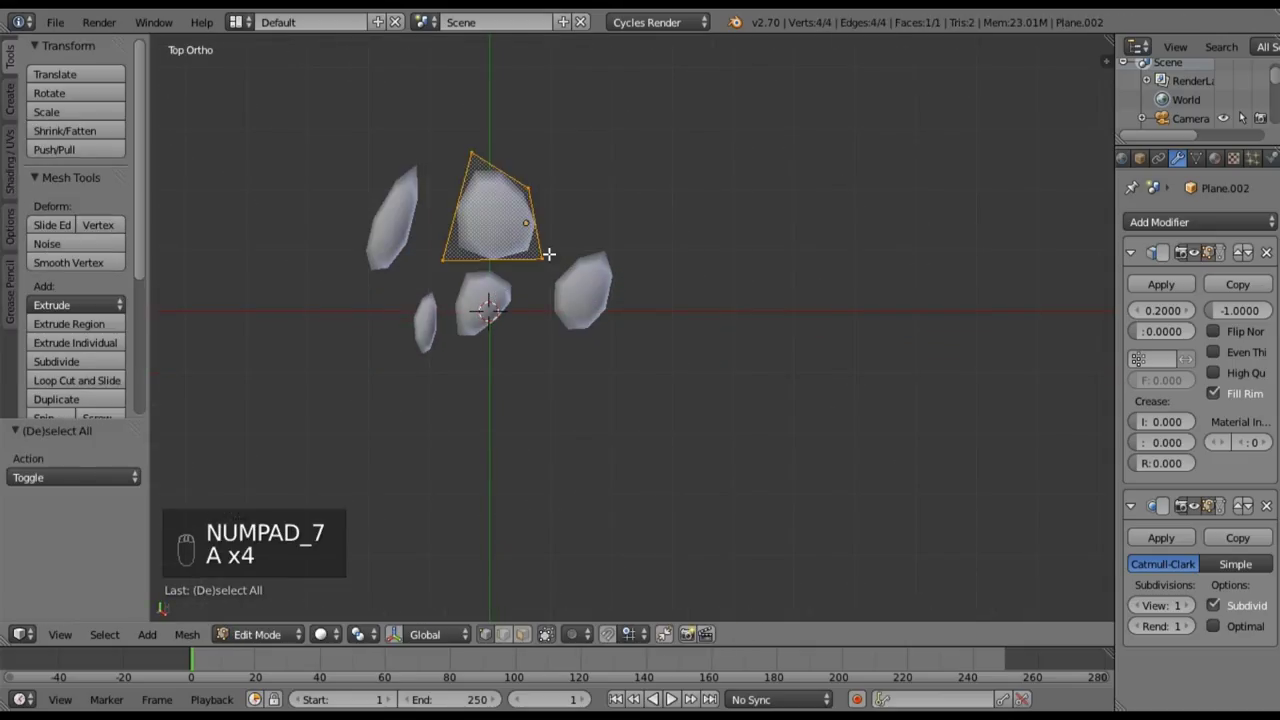
key("g")
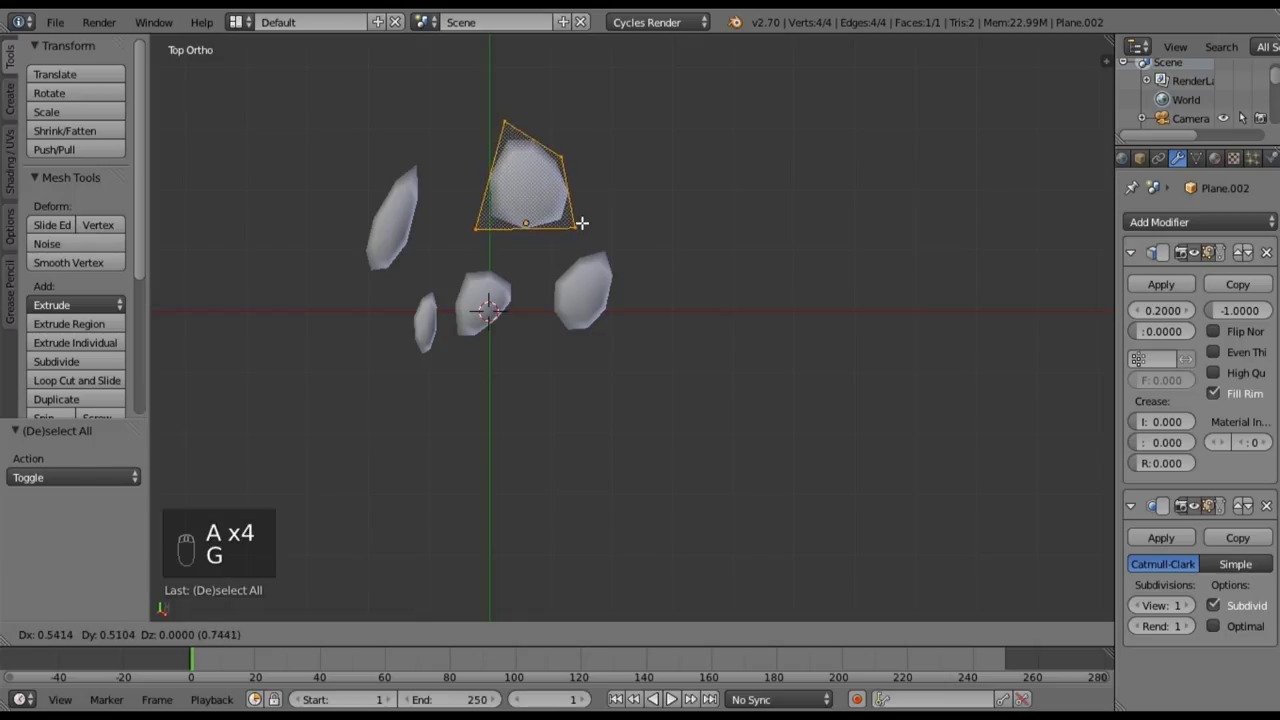
left_click(582, 222)
- In front view, raise the largest slab's mesh about 0.2 along Z only, and return to Object Mode
key("KP_1")
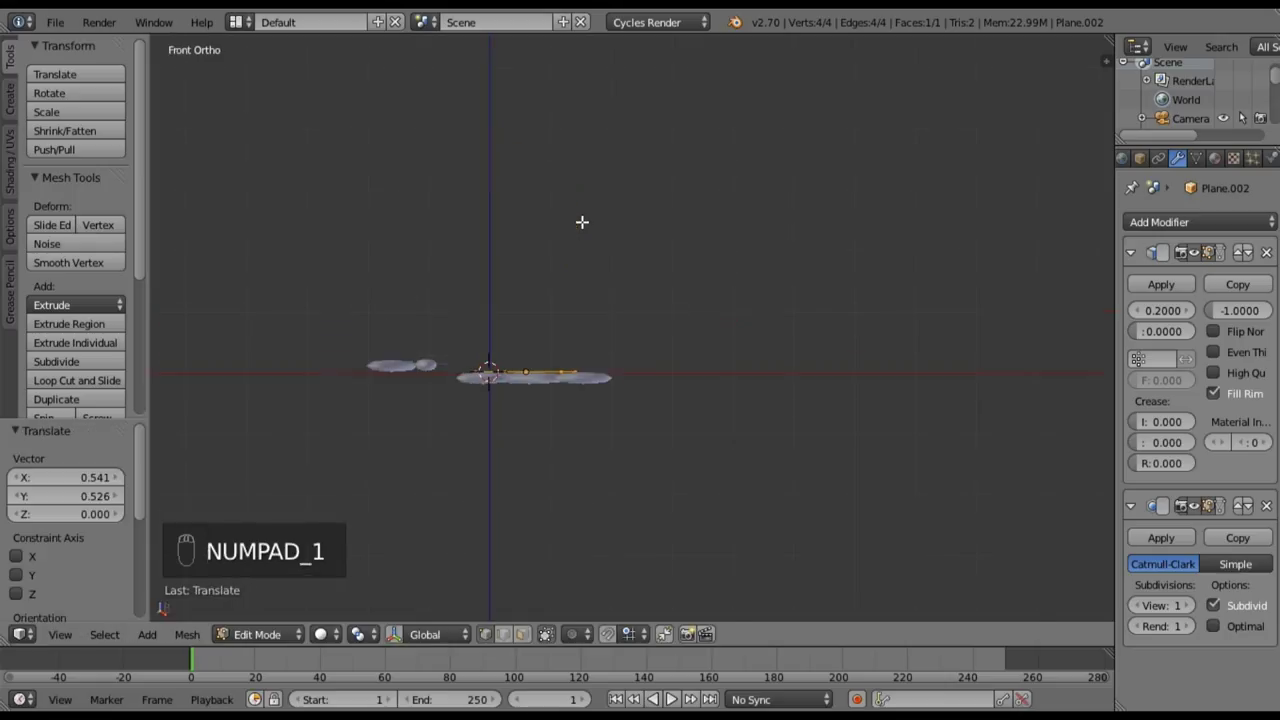
key("g")
key("z")
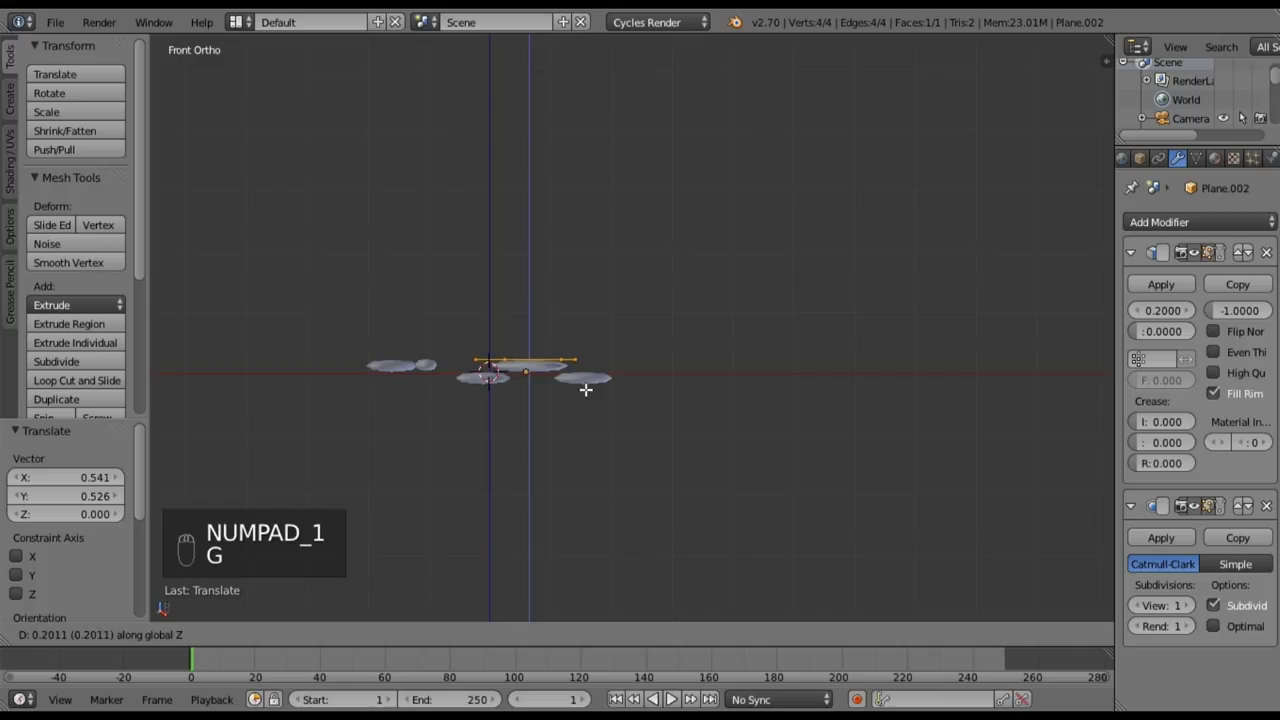
left_click(584, 386)
key("Tab")
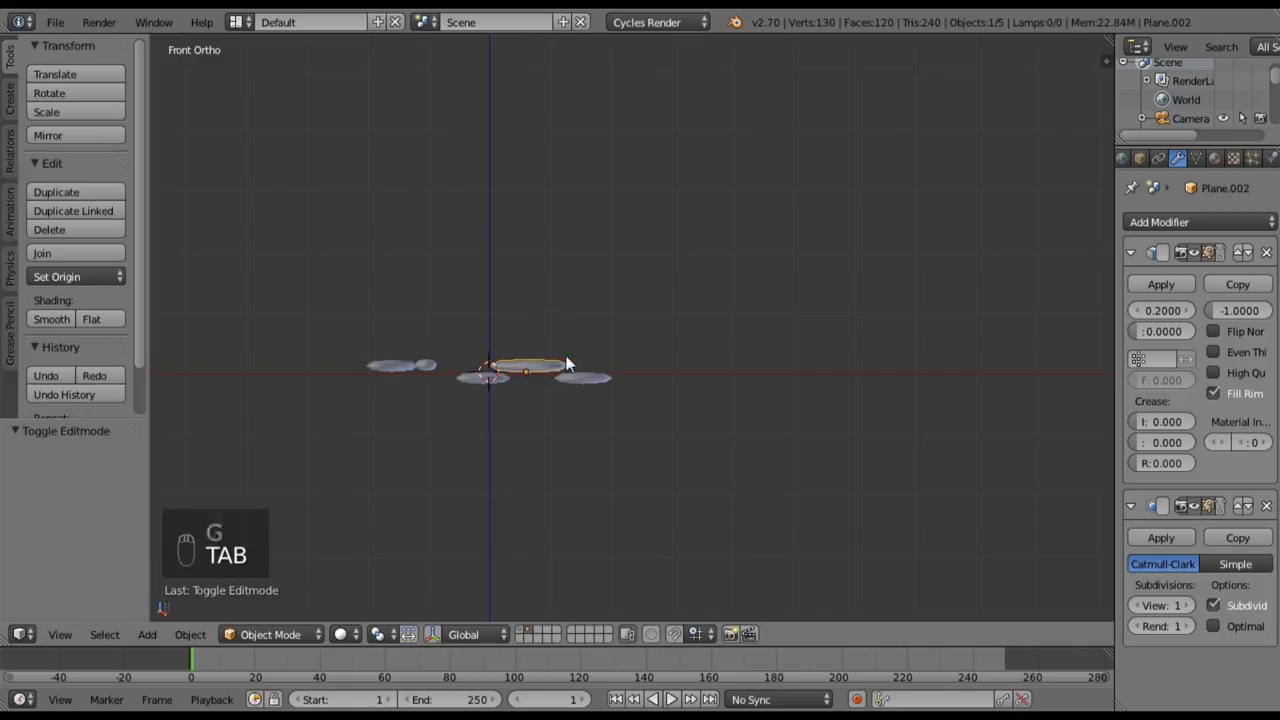
- Raise the entire mesh of the rightmost slab about 0.19 along Z in front view, and return to Object Mode
middle_click_drag(563, 365, 563, 406)
key("KP_7")
right_click(556, 302)
key("Tab")
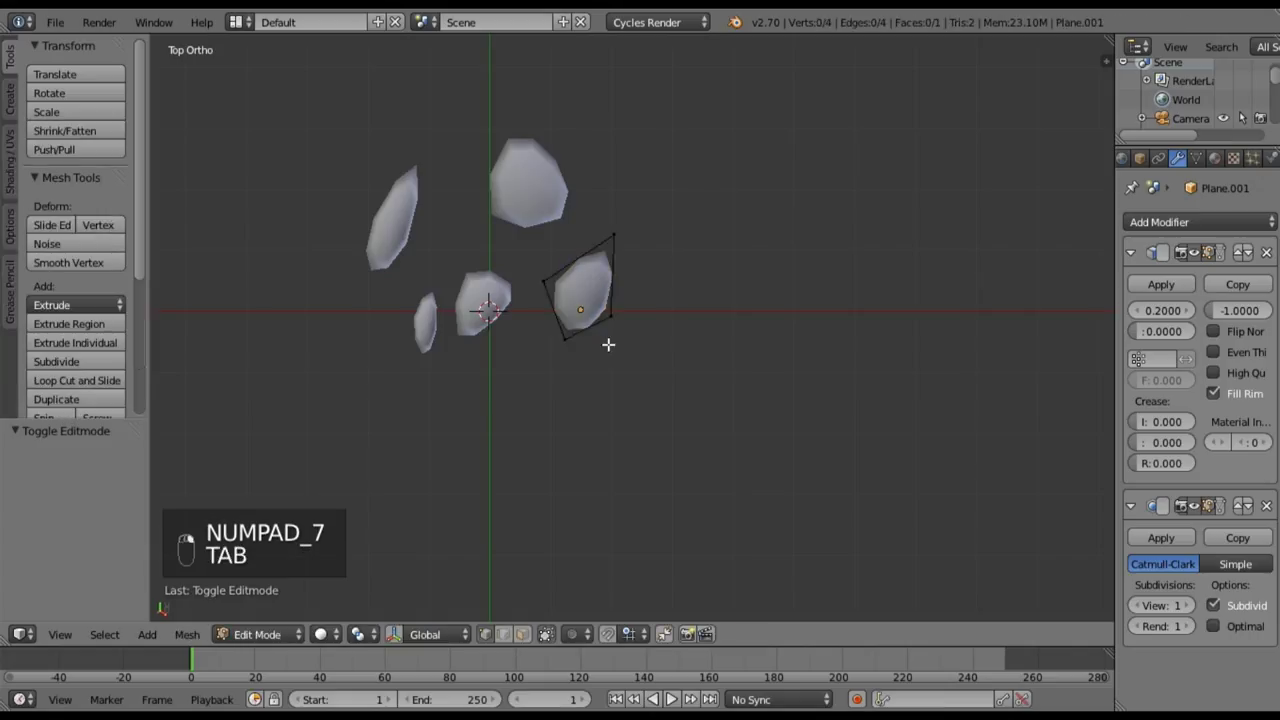
key("a")
key("a")
key("KP_1")
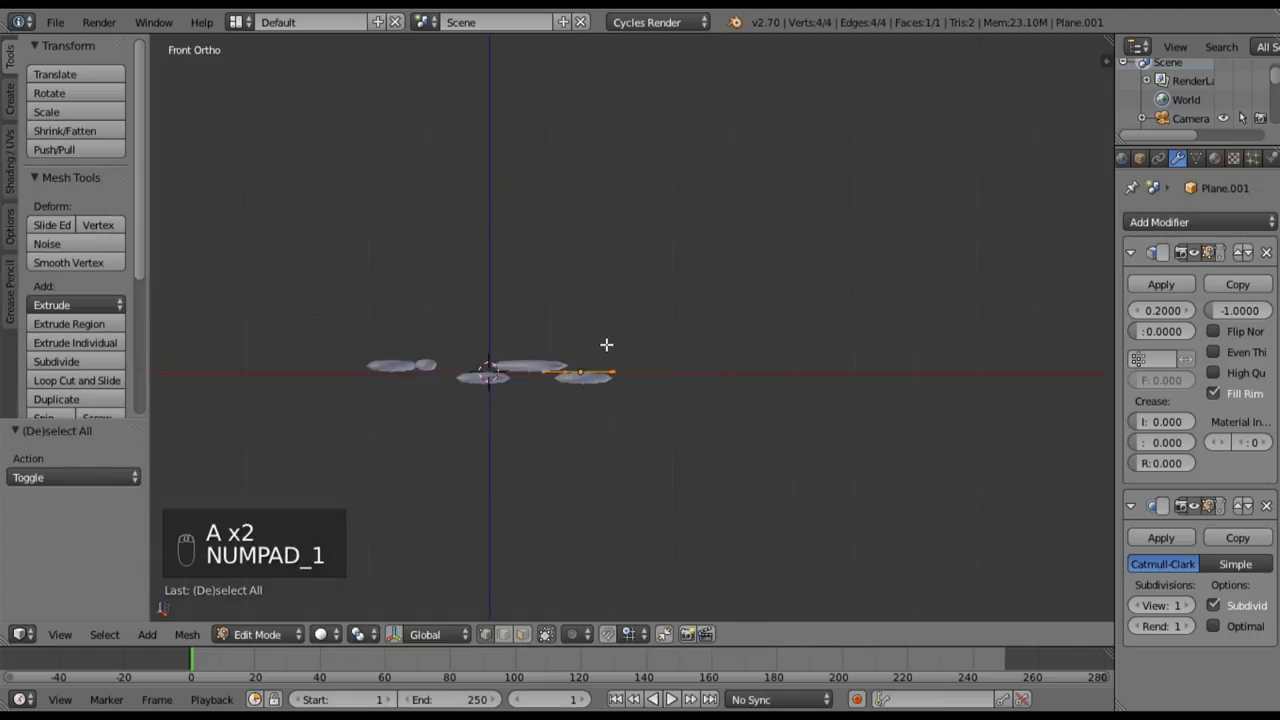
key("g")
key("z")
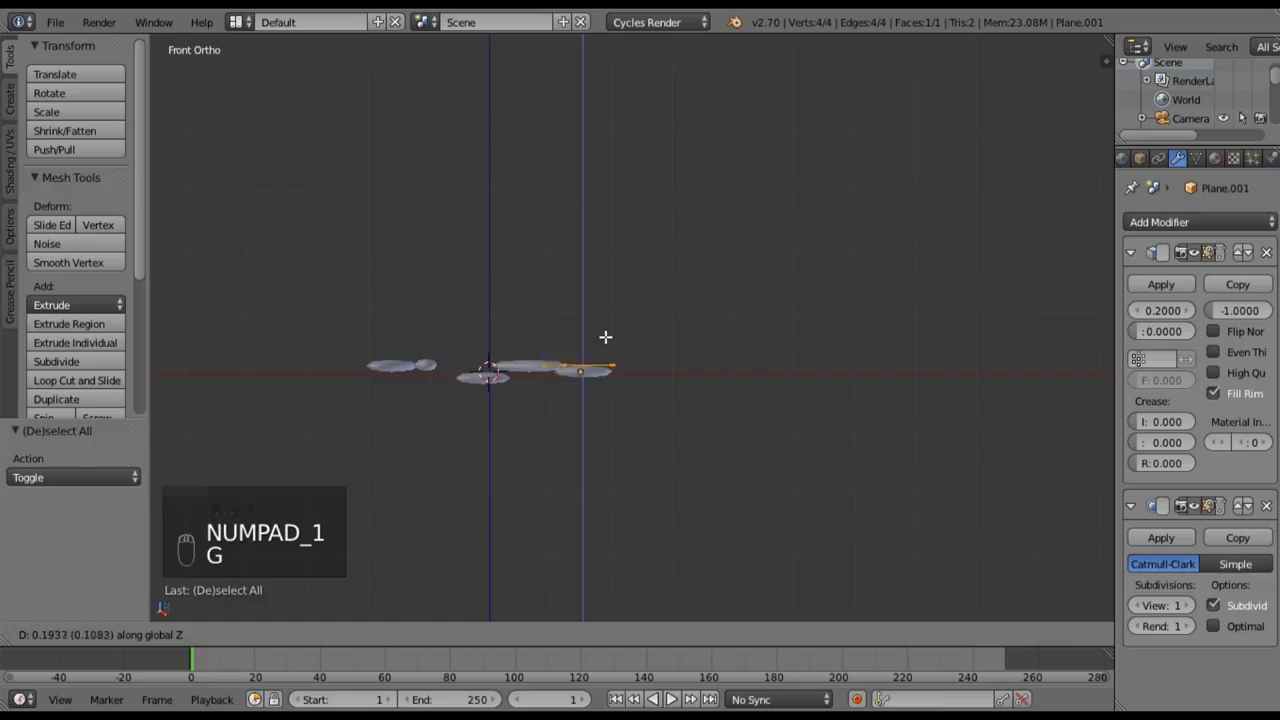
left_click(606, 335)
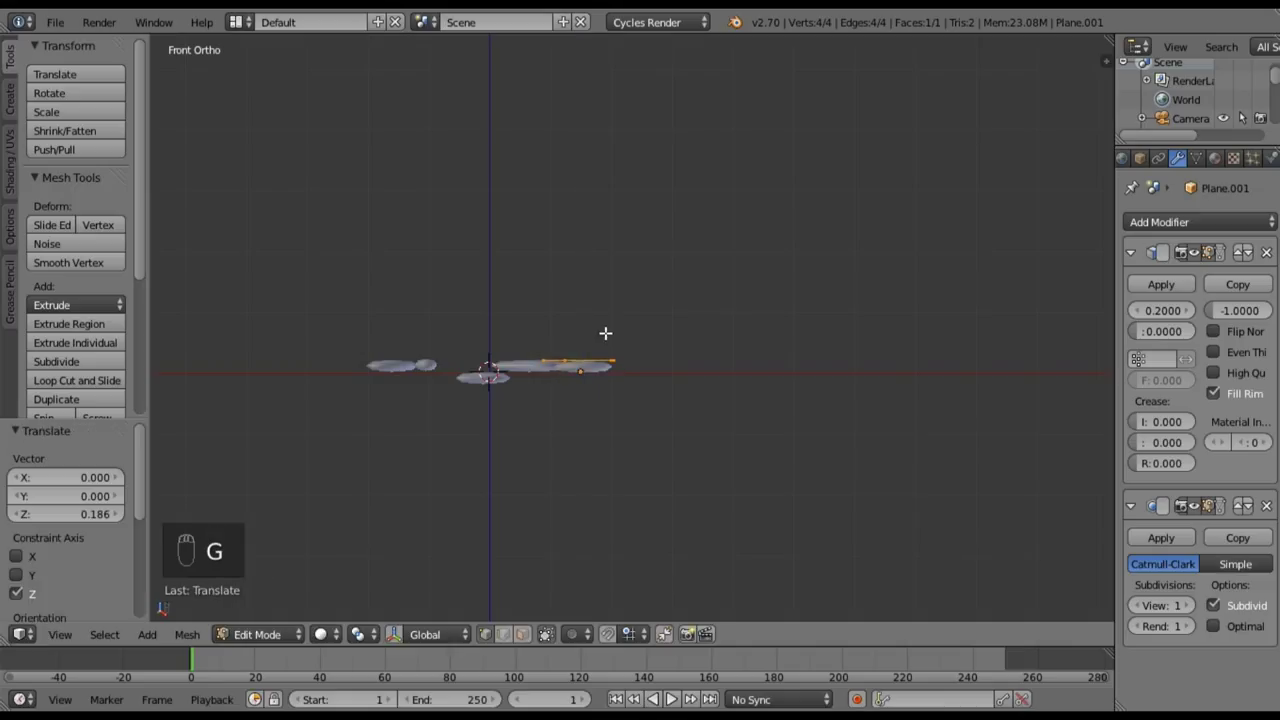
middle_click_drag(607, 348, 611, 374)
key("Tab")
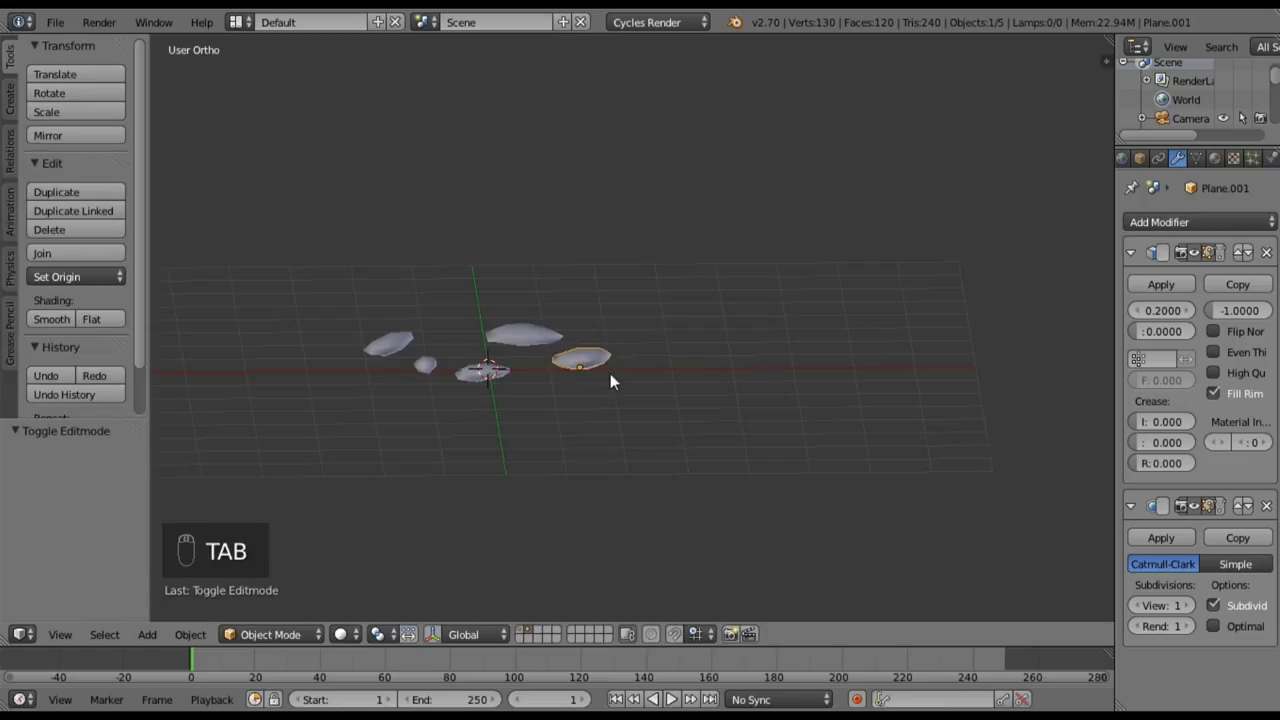
- Raise the entire mesh of the slab at the origin about 0.2 along Z in front view, and return to Object Mode
key("KP_7")
right_click(476, 292)
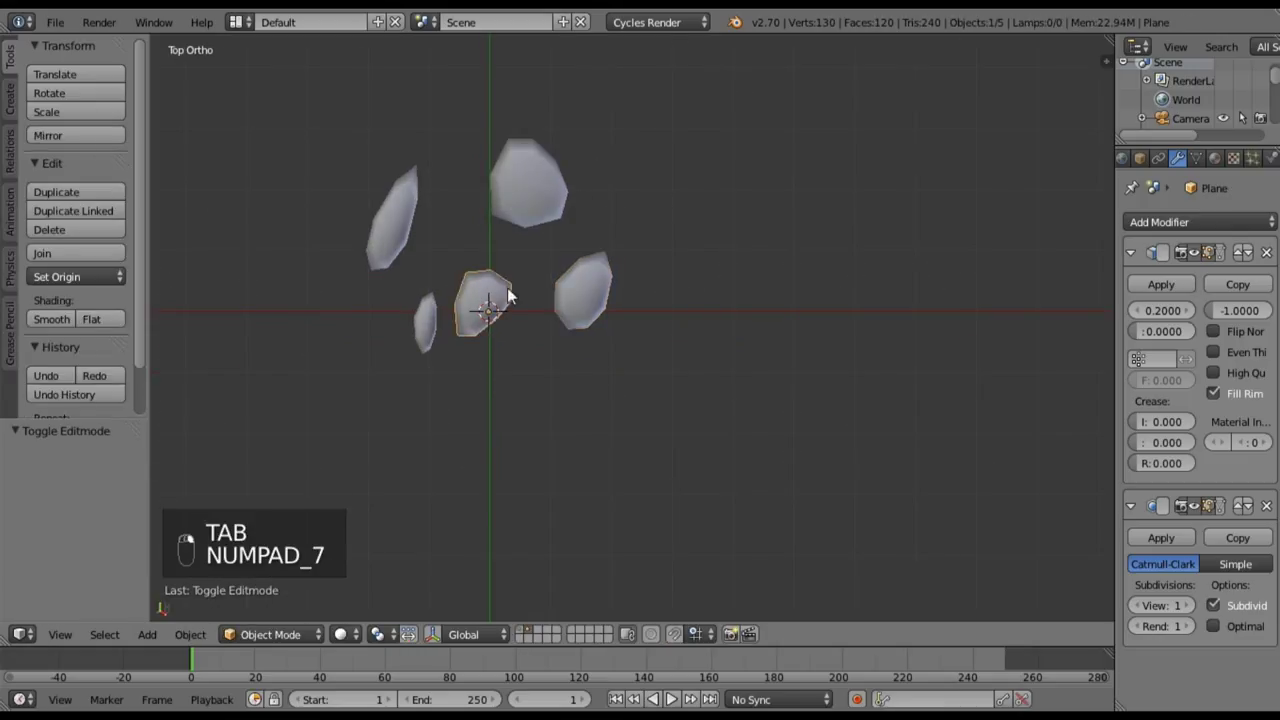
key("Tab")
key("a")
key("a")
key("KP_1")
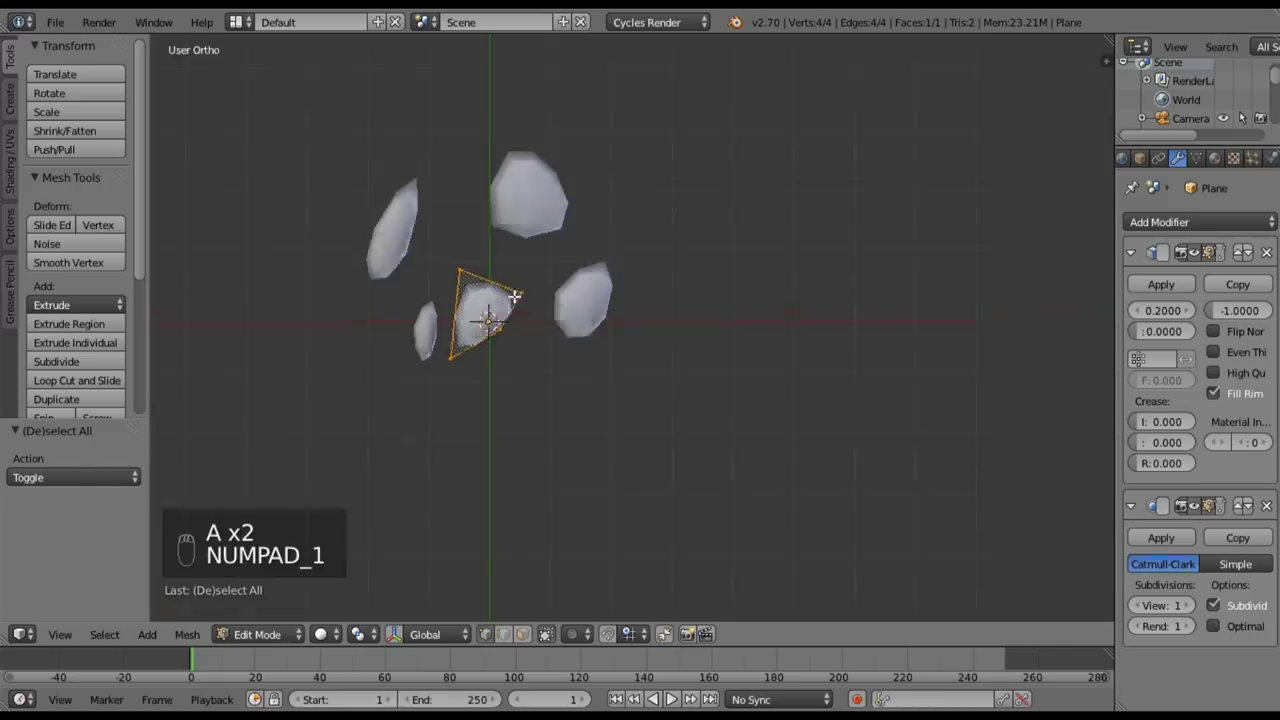
key("g")
key("z")
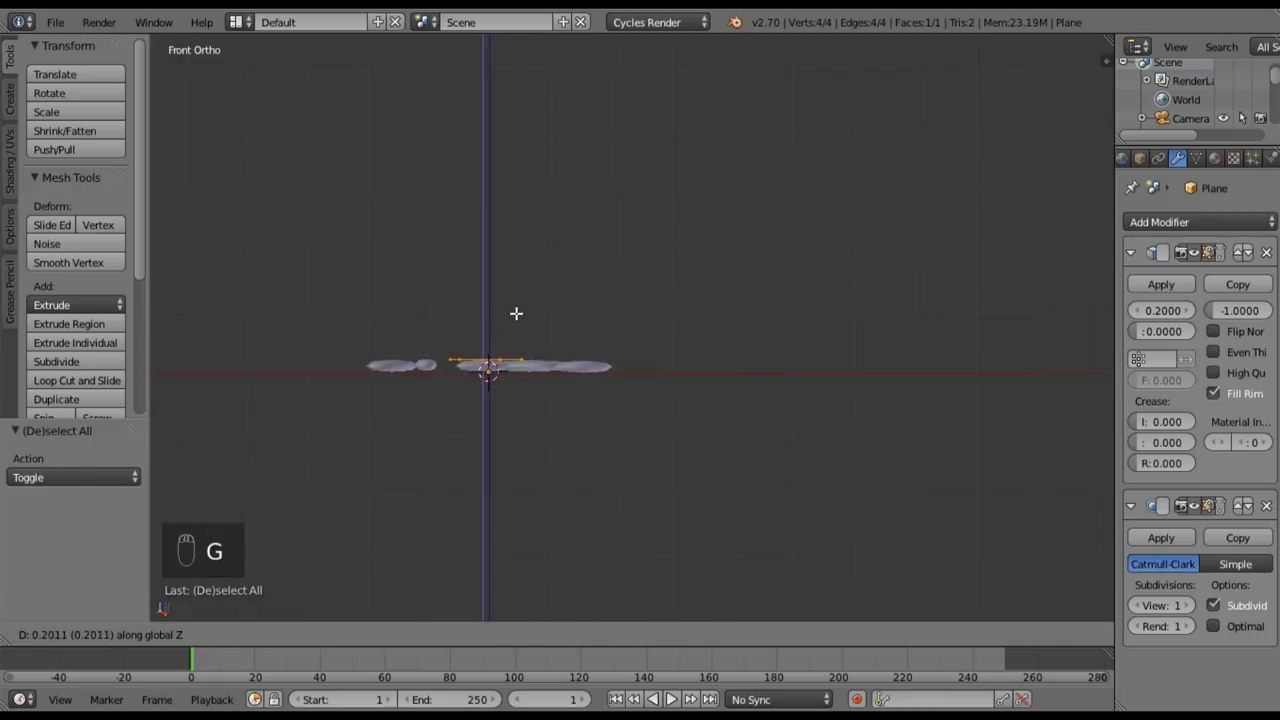
left_click(516, 313)
key("Tab")
middle_click_drag(516, 313, 515, 402)
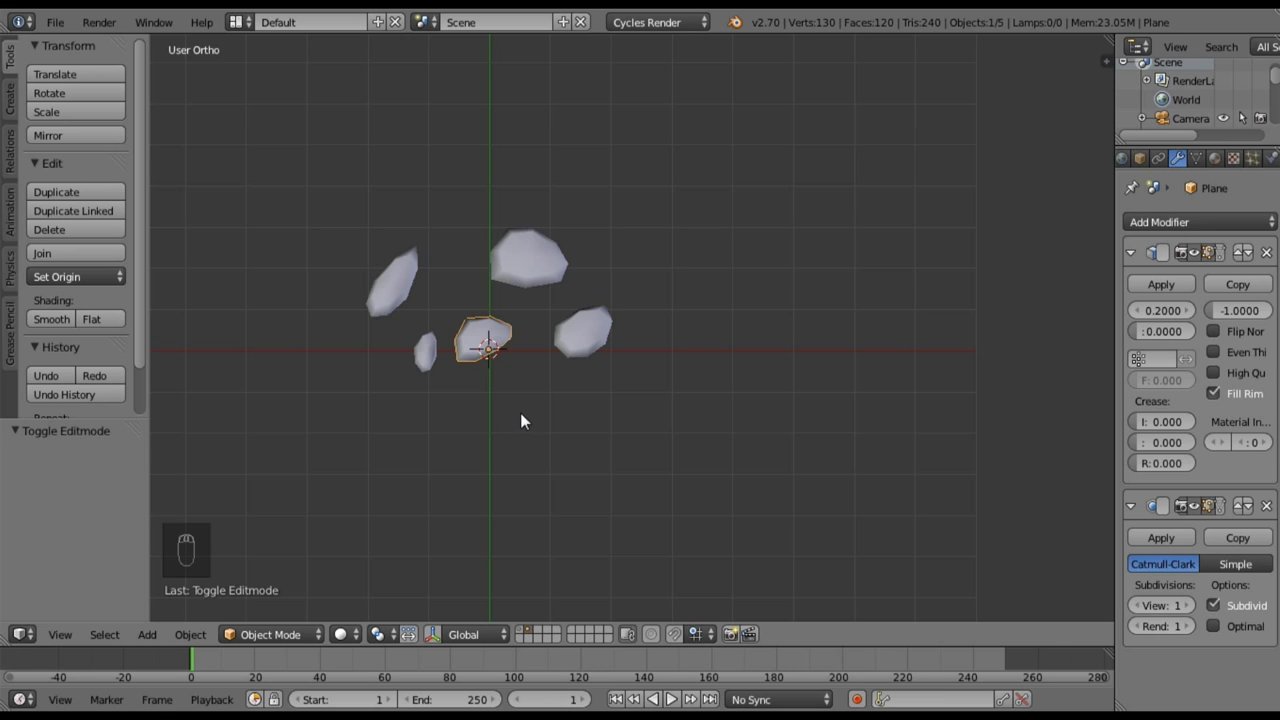
- Select all five slabs together, with the smallest one as the active object
middle_click_drag(467, 322, 521, 342)
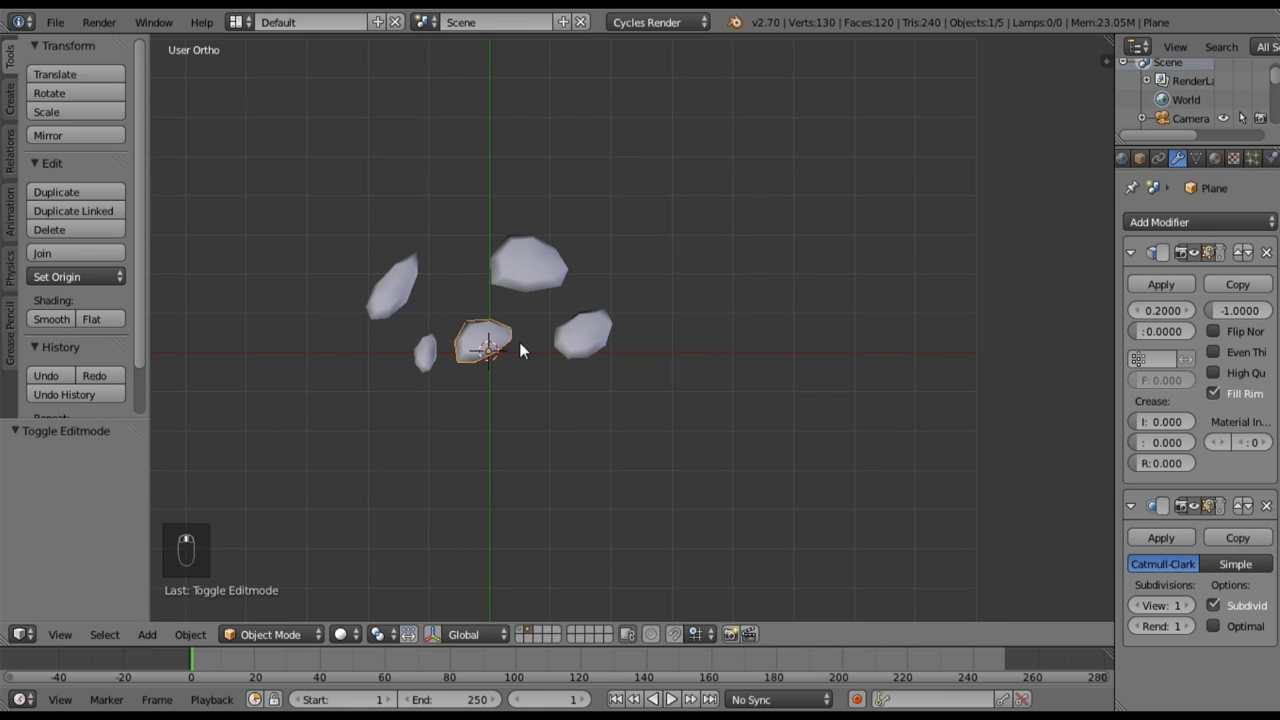
key("KP_7")
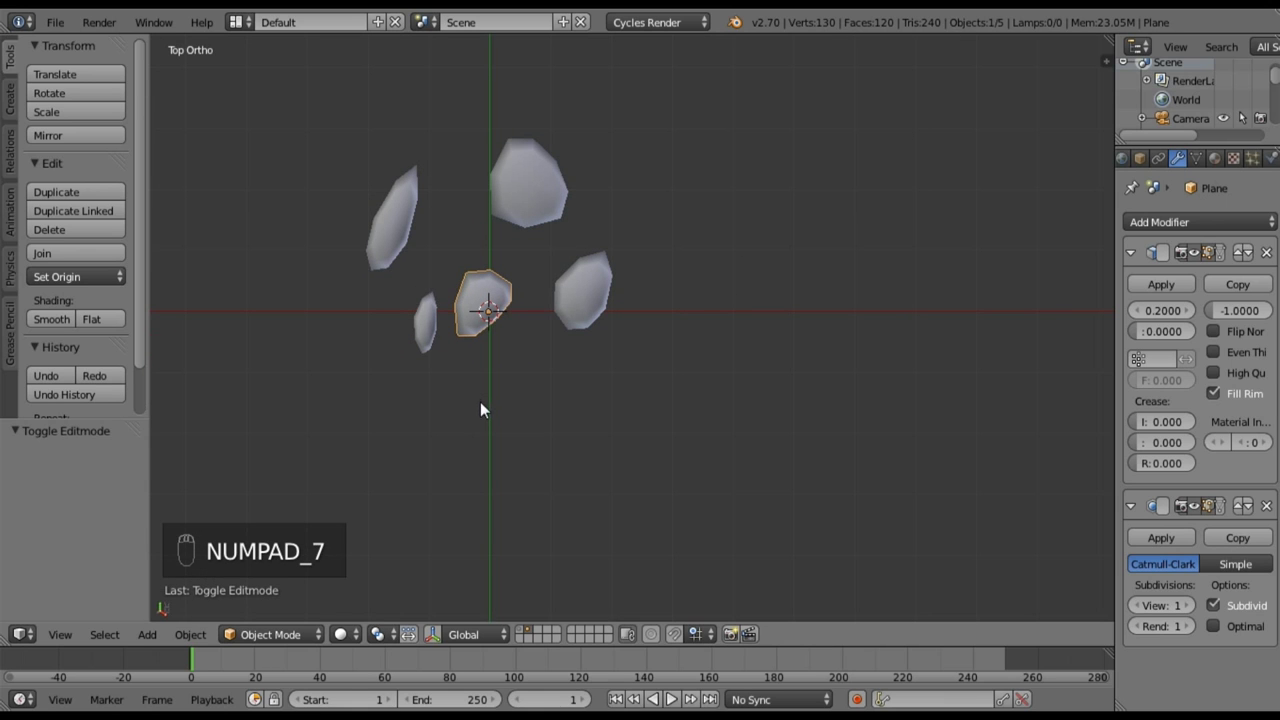
mouse_move(494, 272)
middle_mouse_down("shift")
mouse_move(501, 316)
mouse_move(505, 287)
middle_mouse_up("shift")
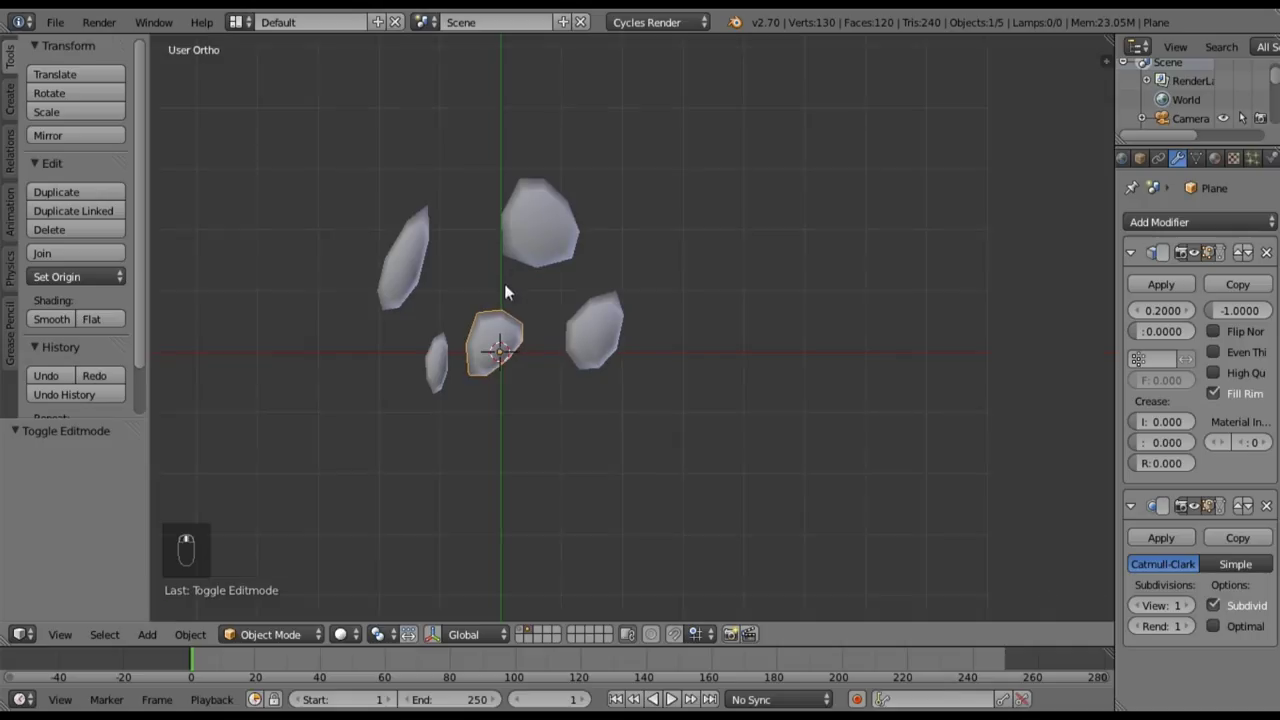
left_click(411, 262, "shift")
left_click(578, 246, "shift")
left_click(578, 334, "shift")
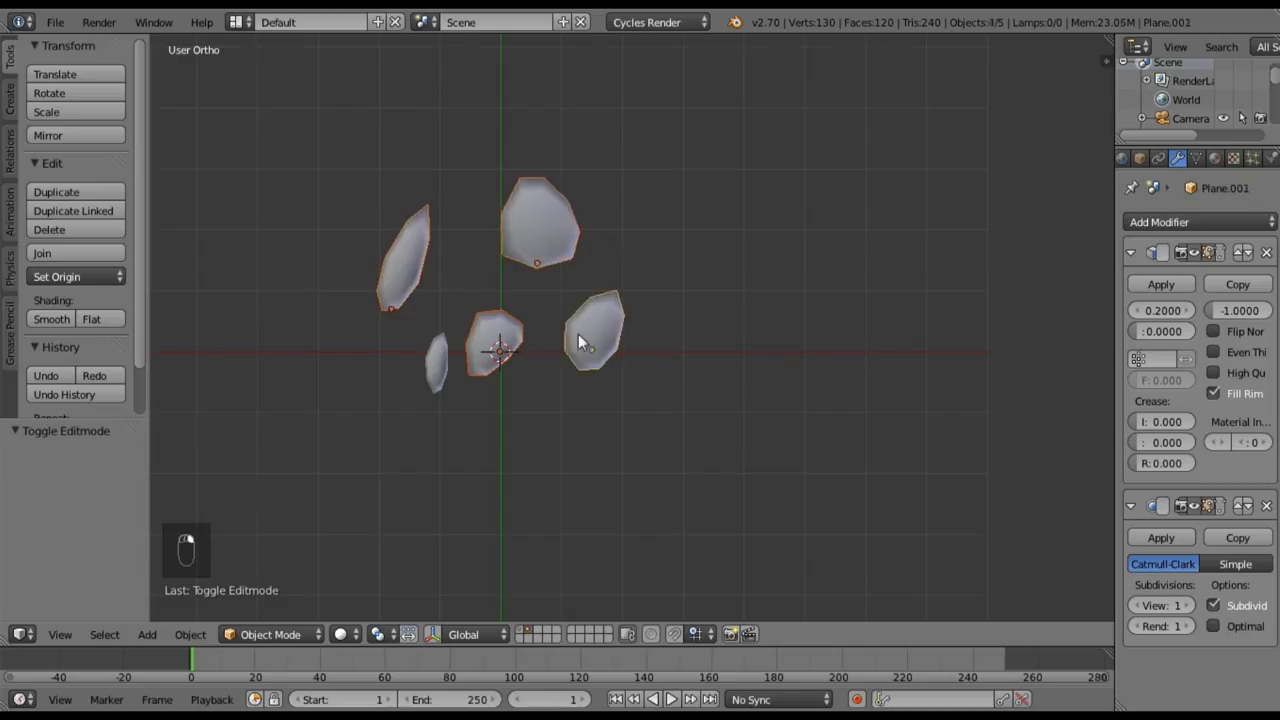
left_click(443, 372, "shift")
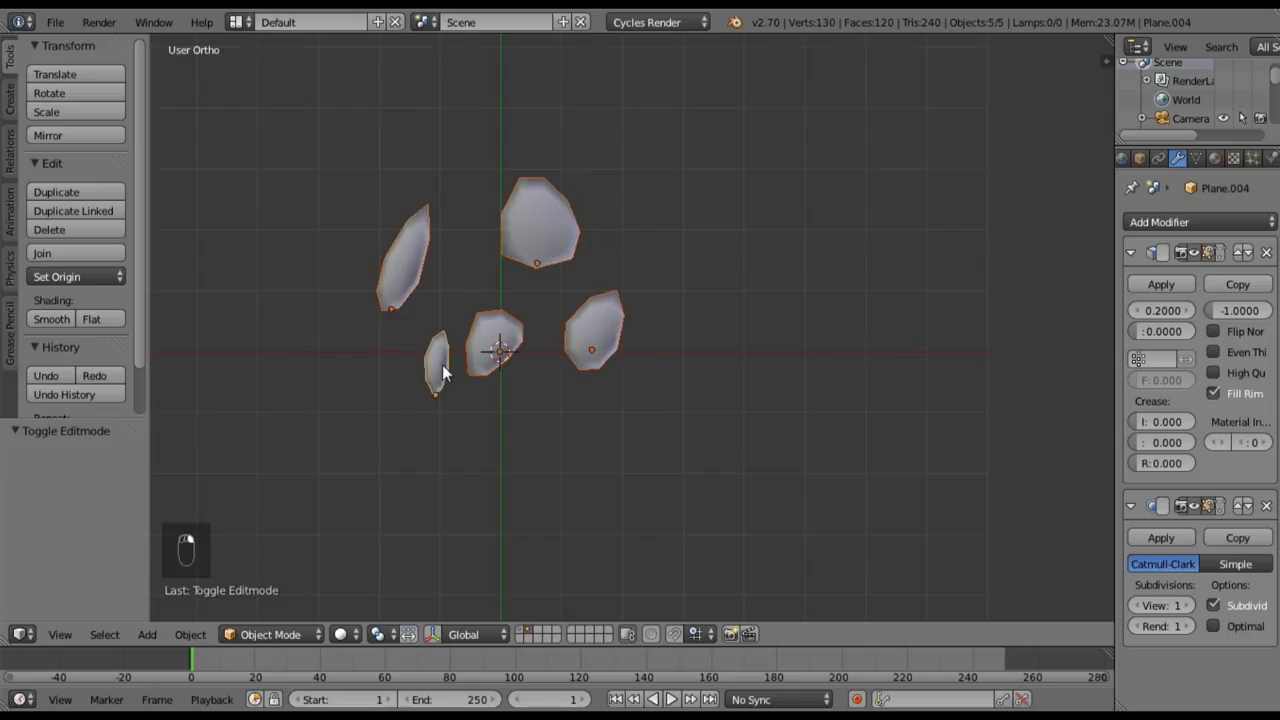
key("ctrl+p")
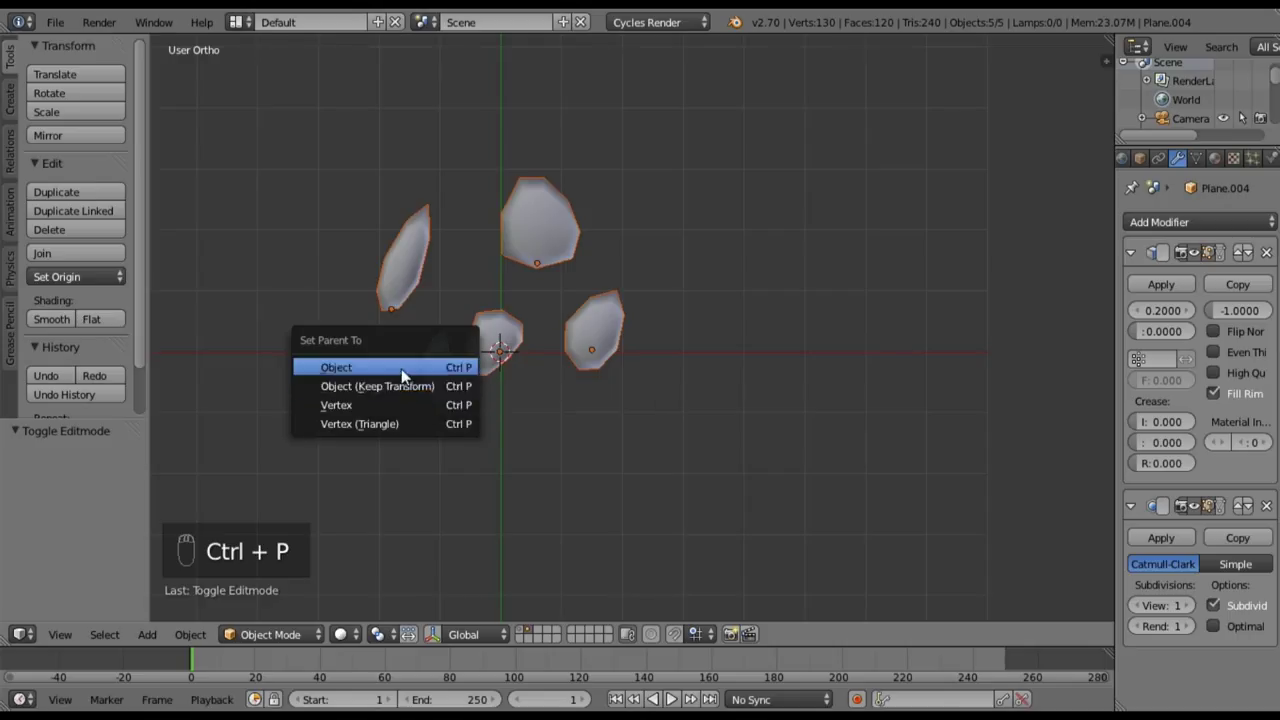
left_click(405, 370)
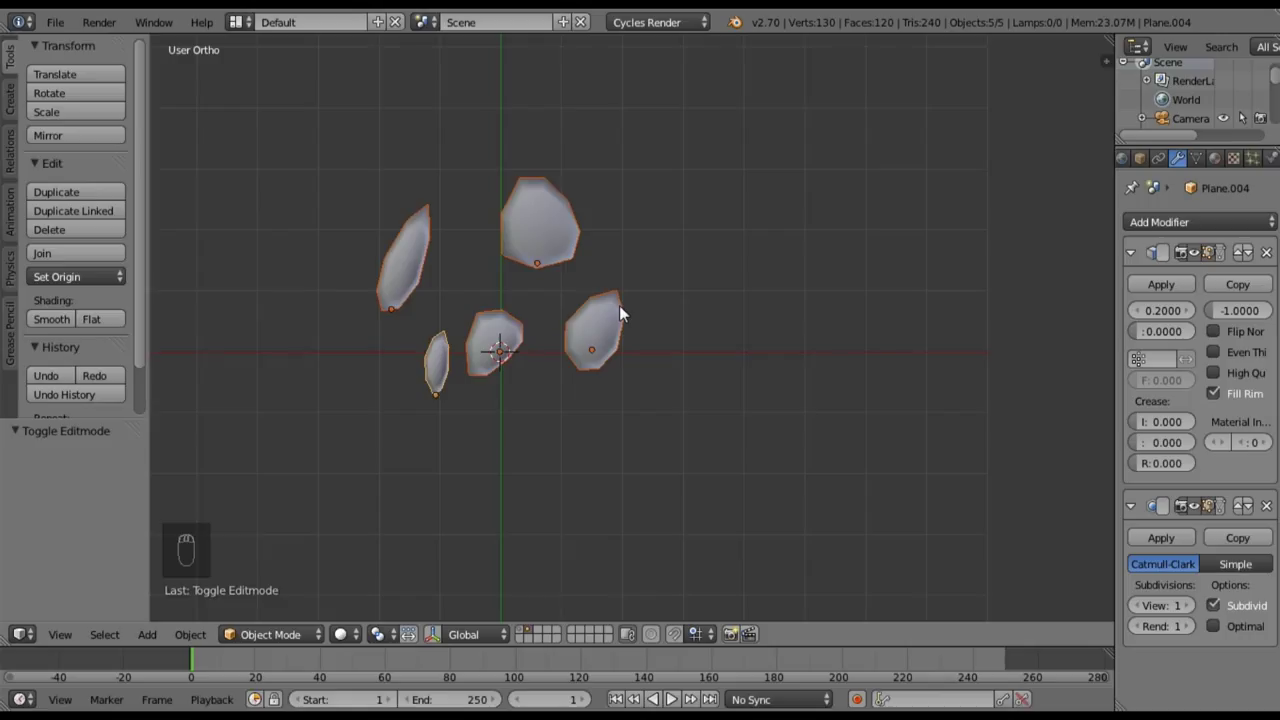
key("alt+p")
left_click(620, 307)
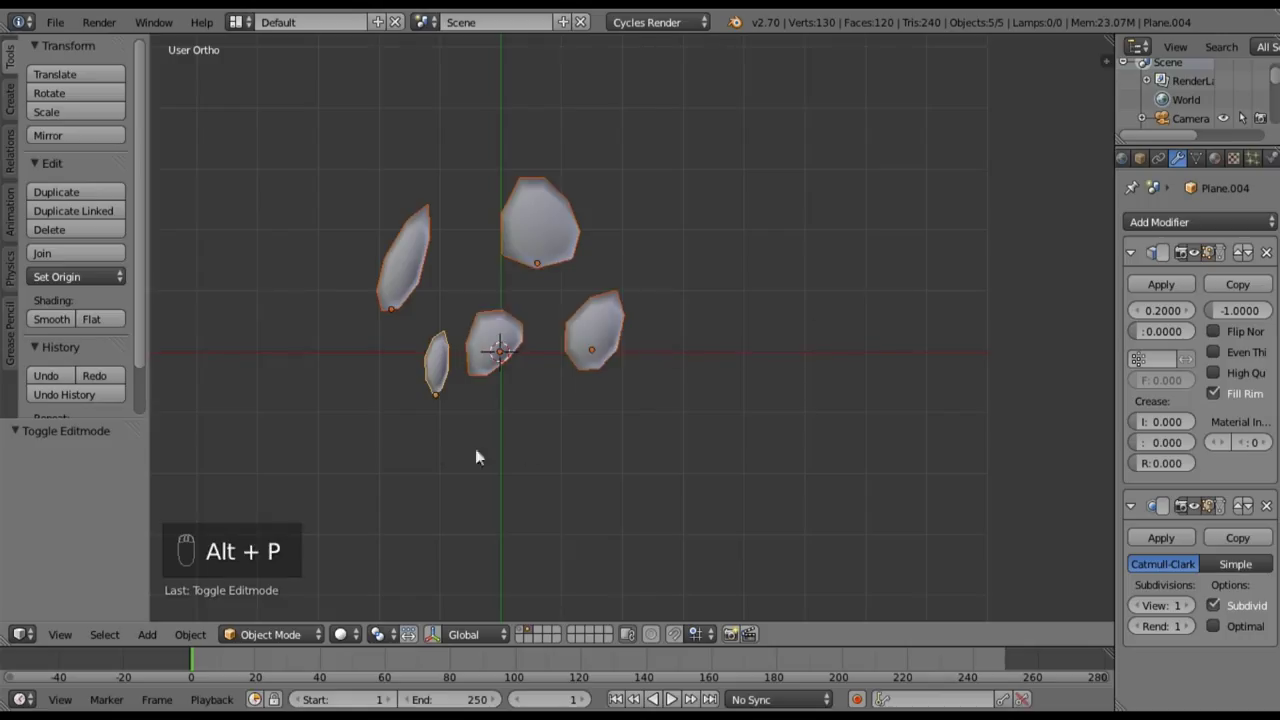
key("shift+p")
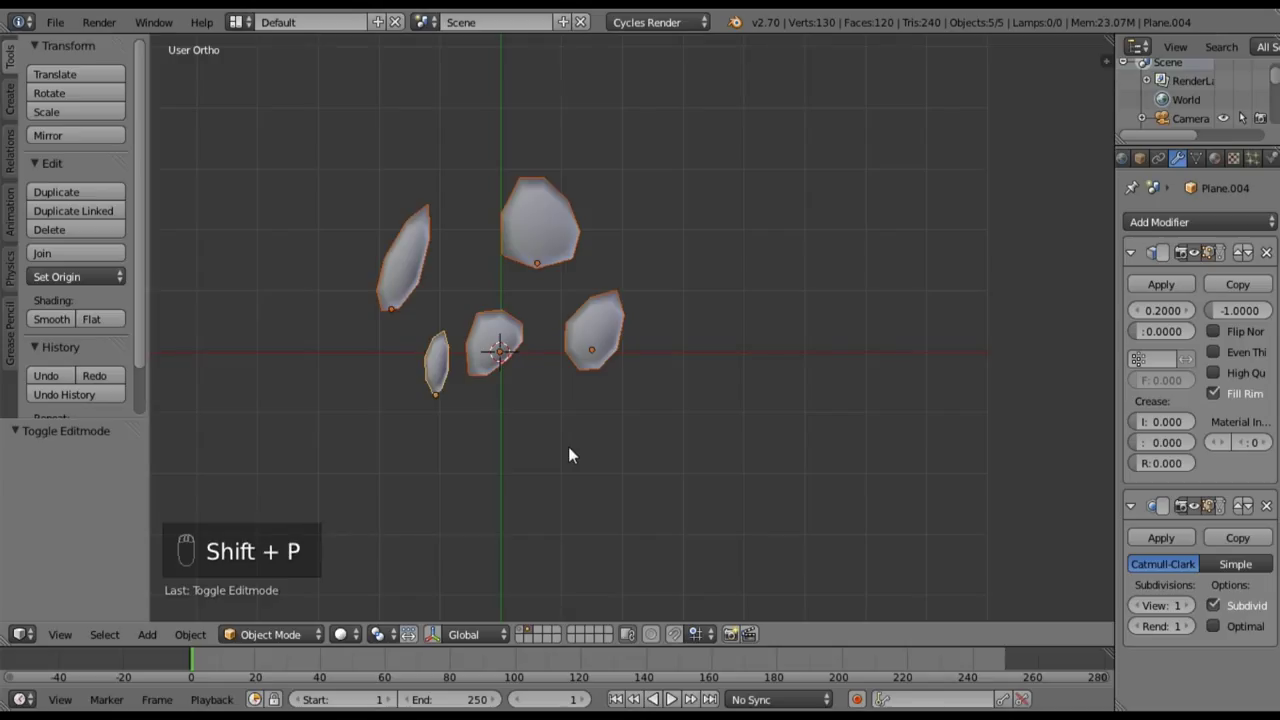
- Put the five selected slabs in a new group named Water, and deselect everything
key("ctrl+g")
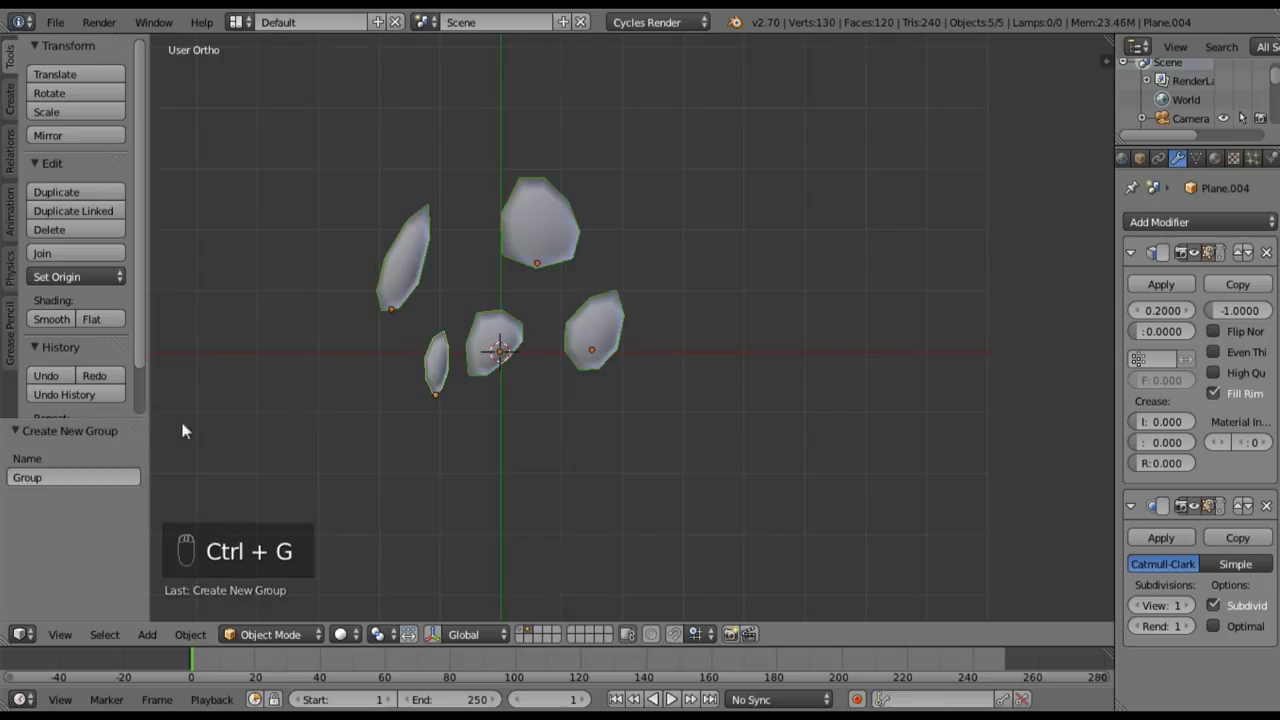
left_click(75, 475)
key("BackSpace")
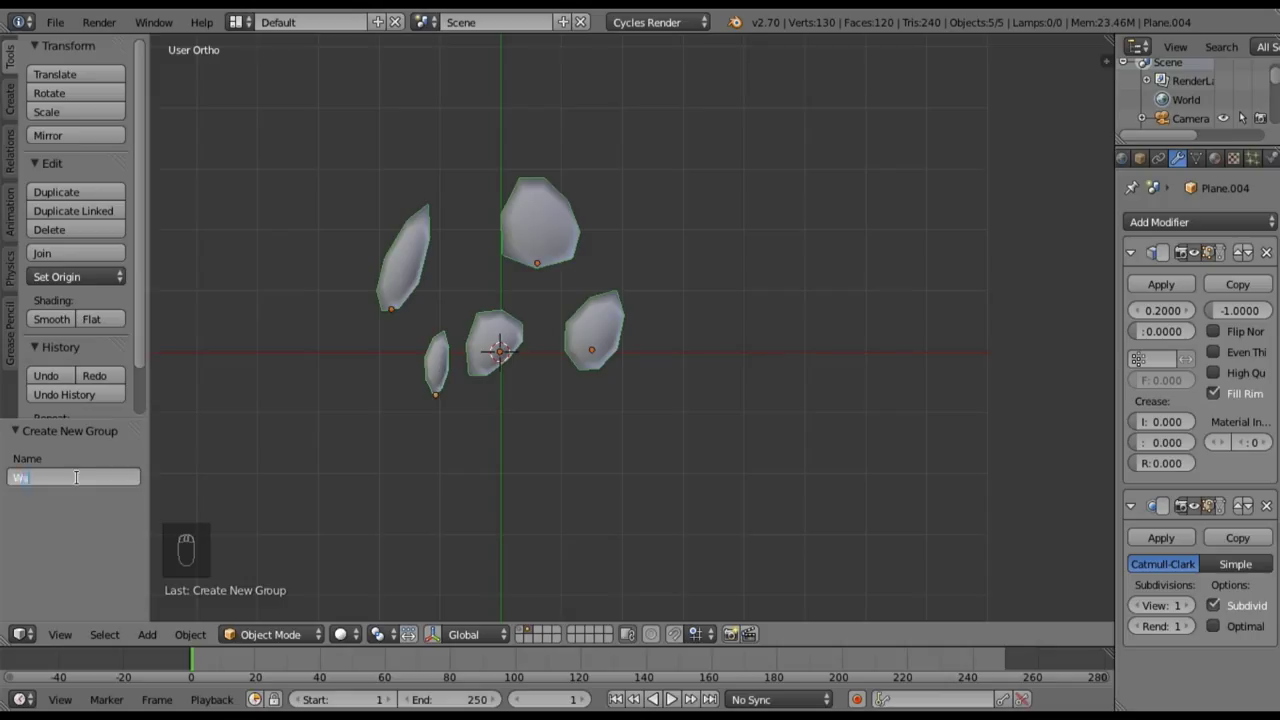
key("Return")
middle_click_drag(401, 264, 459, 253, "shift")
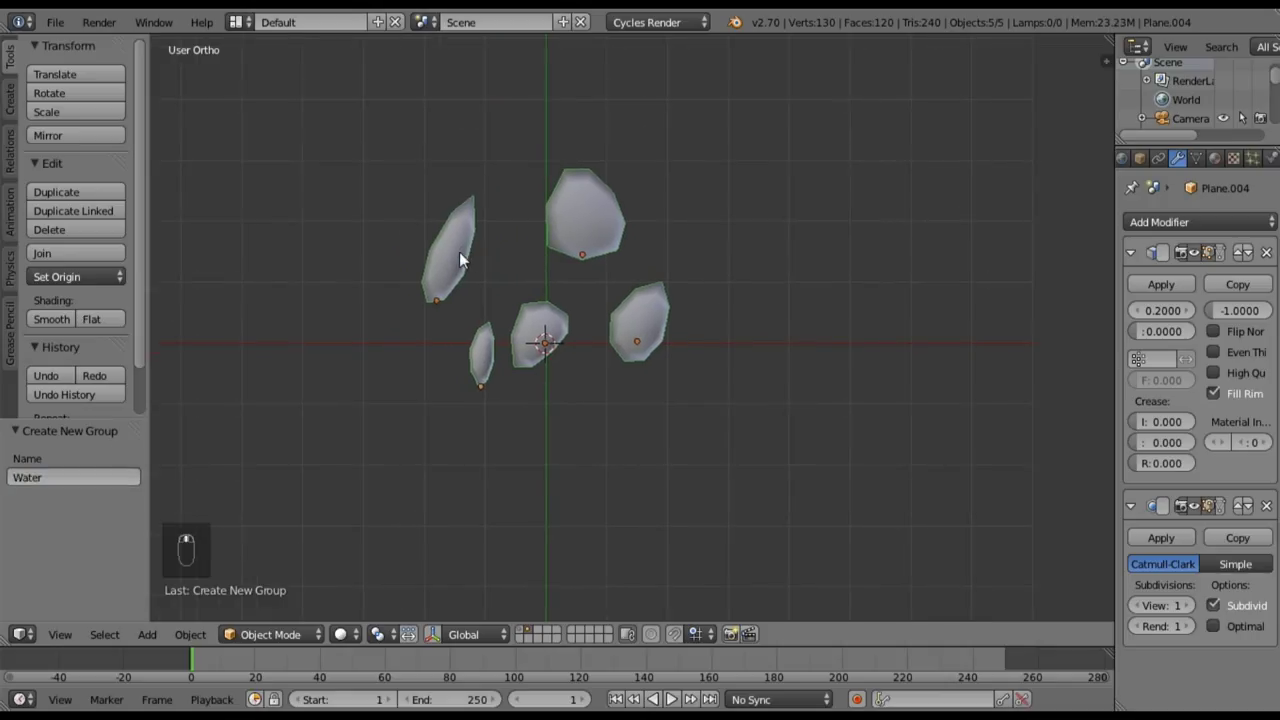
key("a")
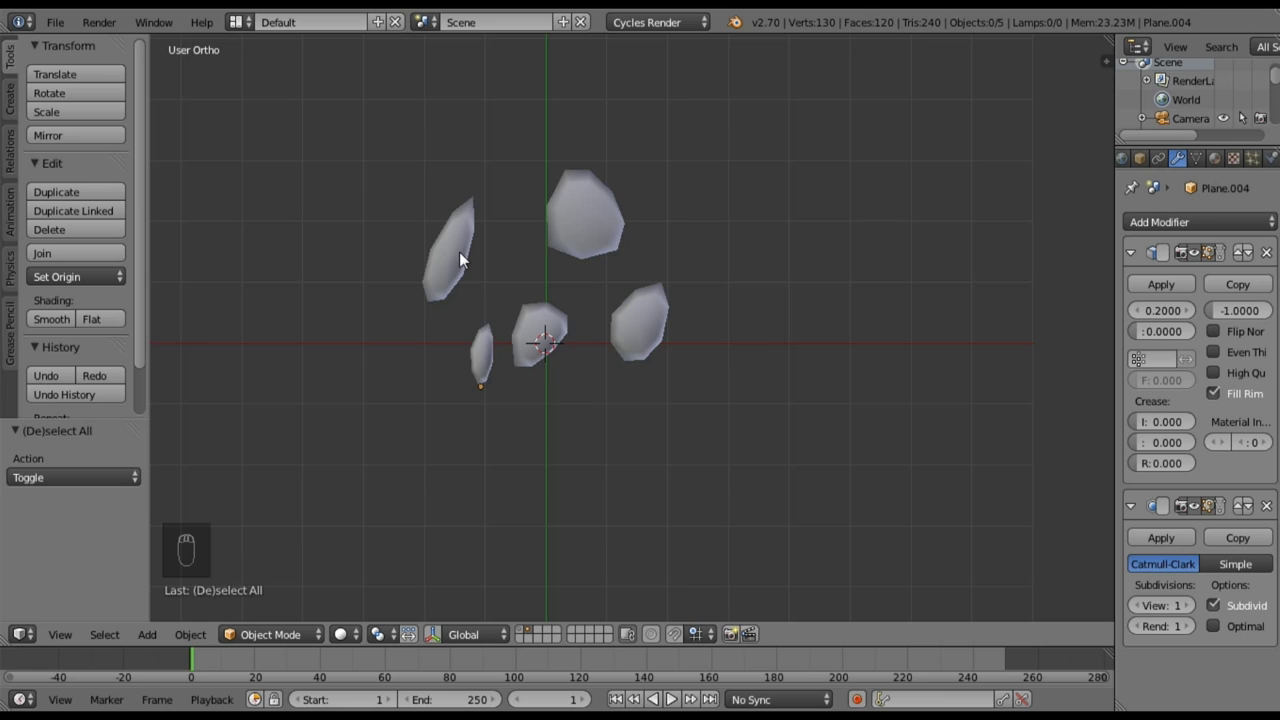
- Open the bottle on the first layer for mesh editing in front view
key("1")
middle_click_drag(545, 368, 515, 191)
right_click(545, 322)
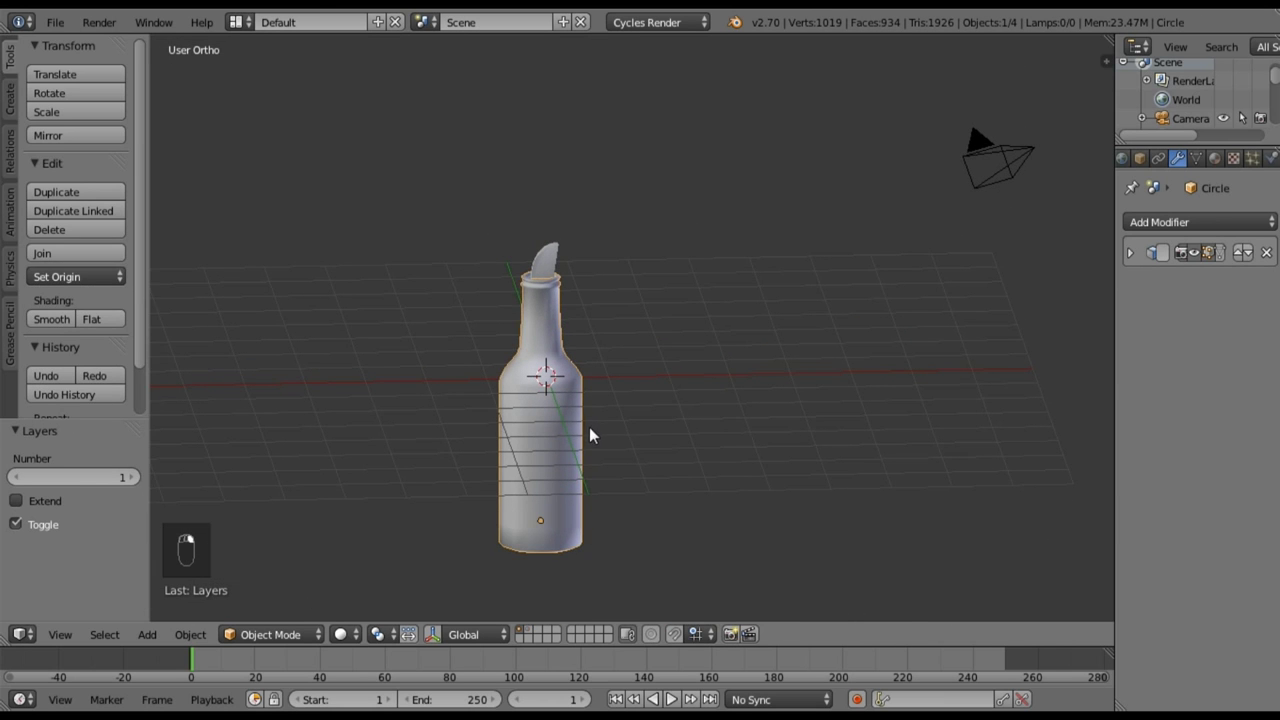
key("KP_1")
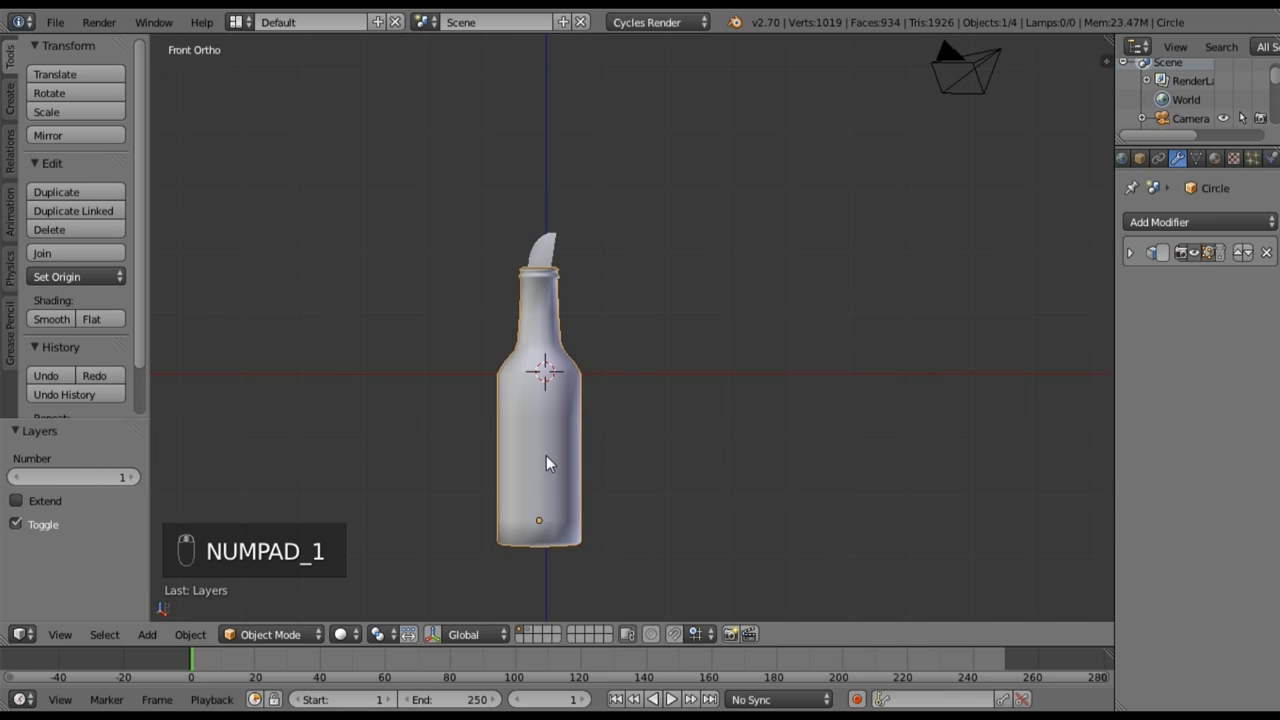
scroll(546, 463, "up", 3)
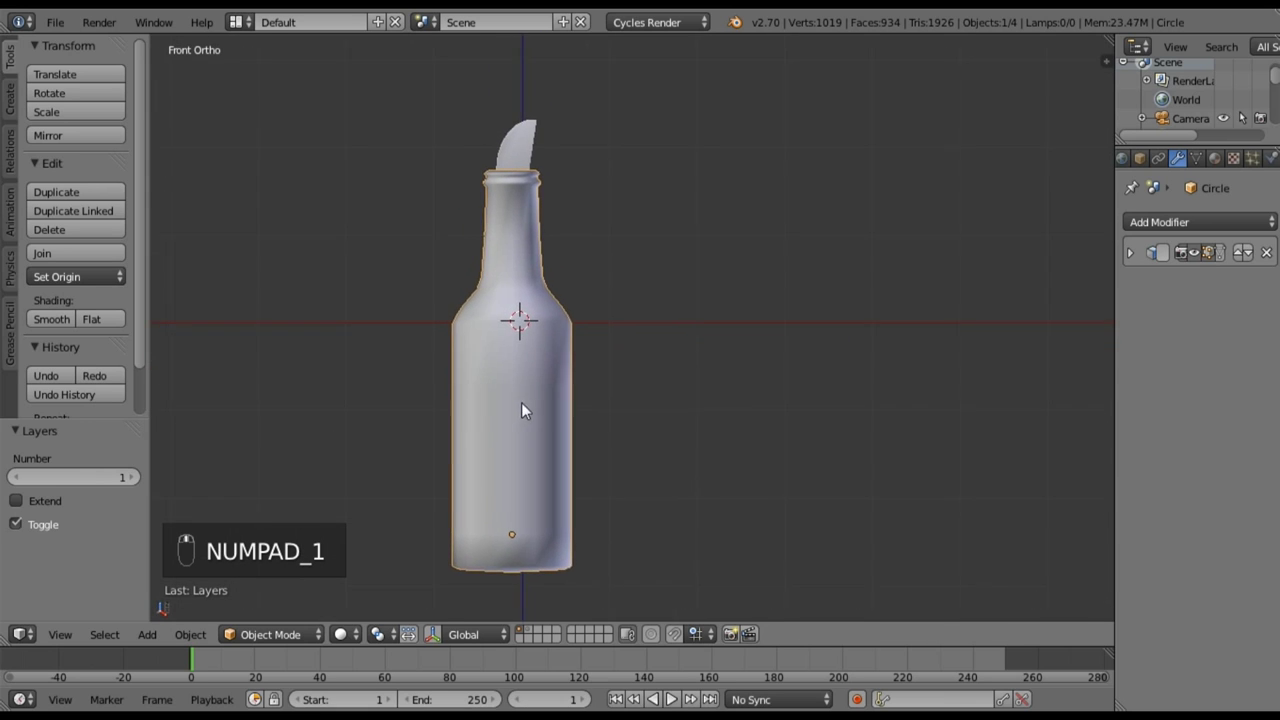
key("Tab")
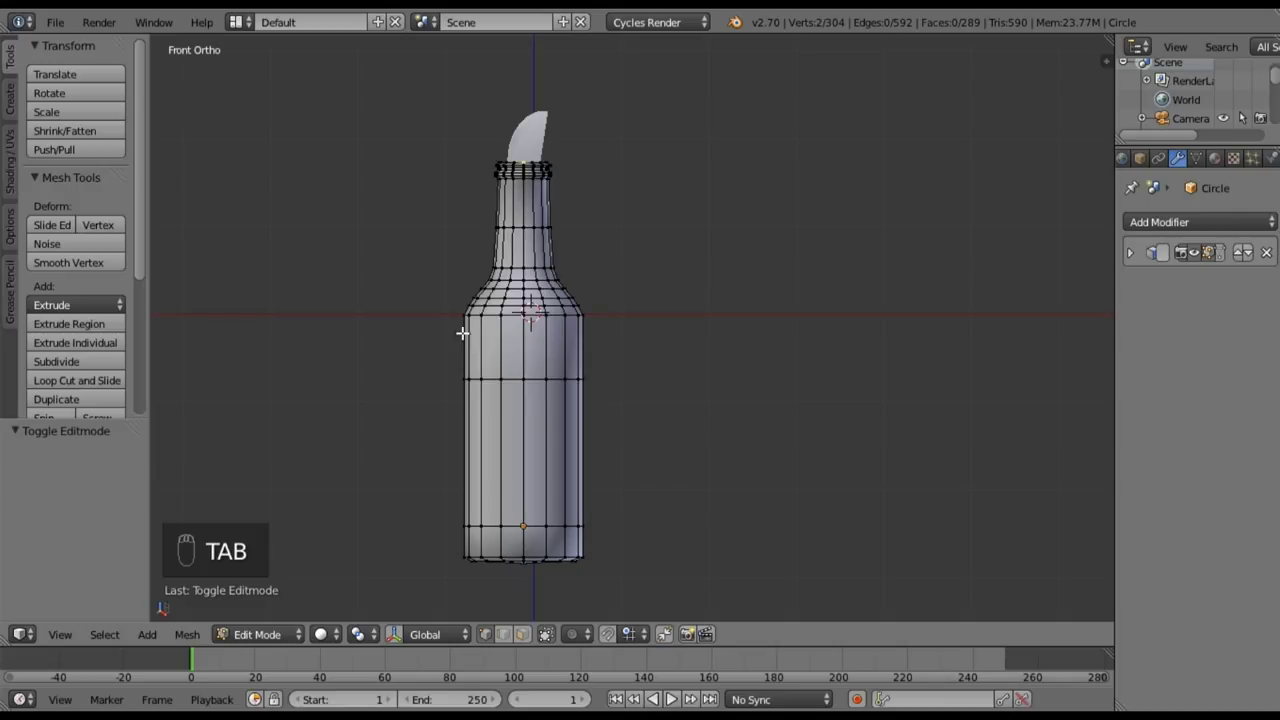
- Select the bottle's lowest band of faces all the way through, using face selection and wireframe shading
key("b")
key("b")
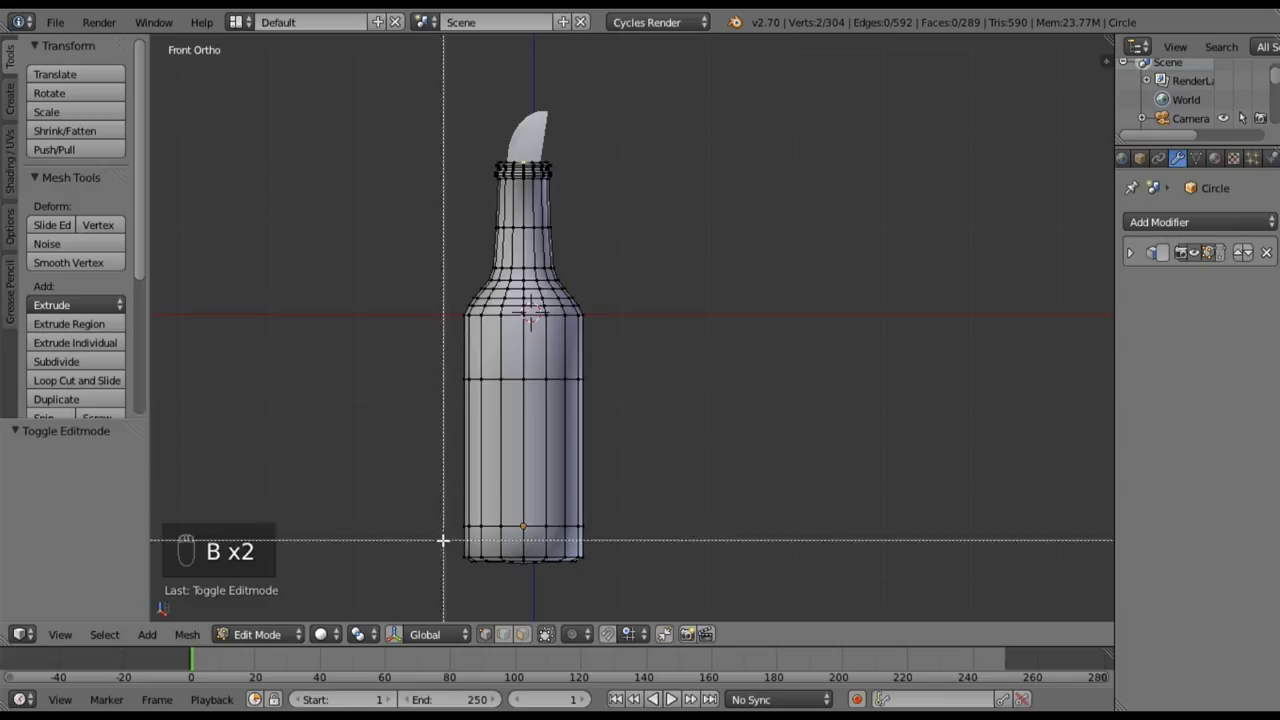
left_click(523, 635)
key("b")
left_click_drag(430, 530, 640, 591)
key("z")
key("b")
left_click_drag(428, 530, 641, 590)
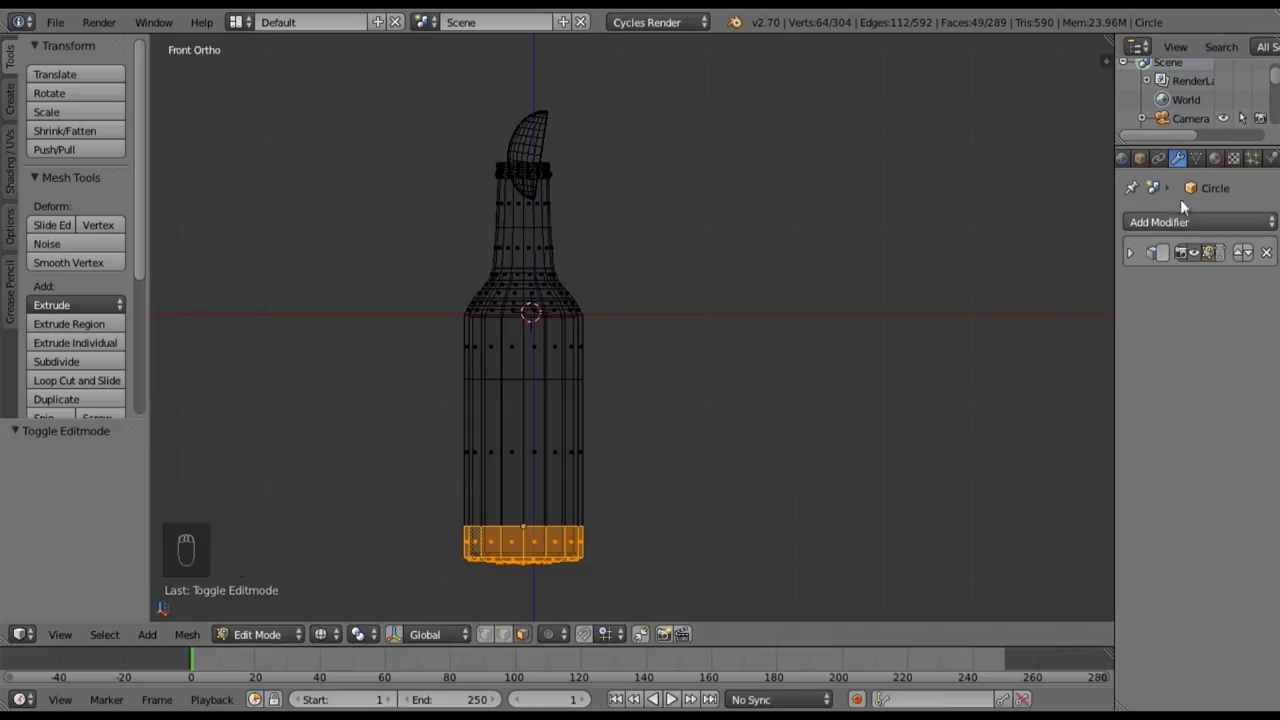
- Create a vertex group and assign the bottom faces to it with weight 0.000, and return to Object Mode in solid shading
left_click(1197, 160)
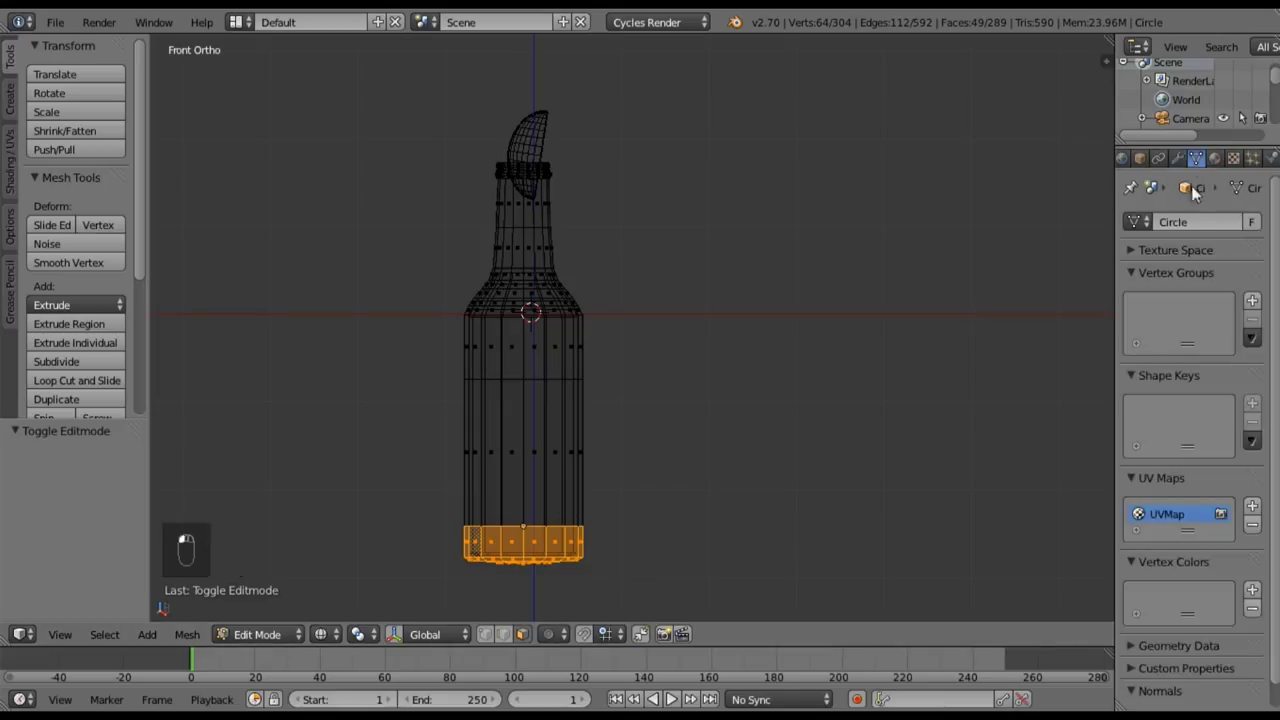
left_click(1251, 301)
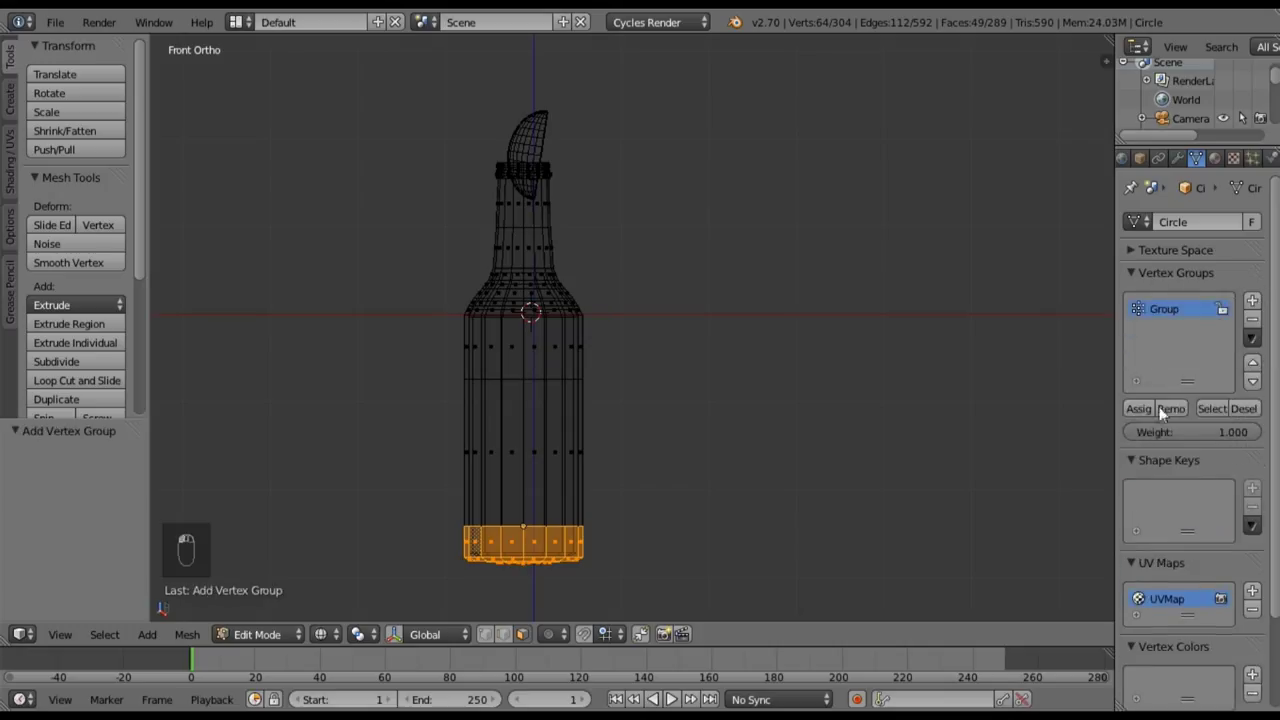
left_click_drag(1258, 440, 1132, 432)
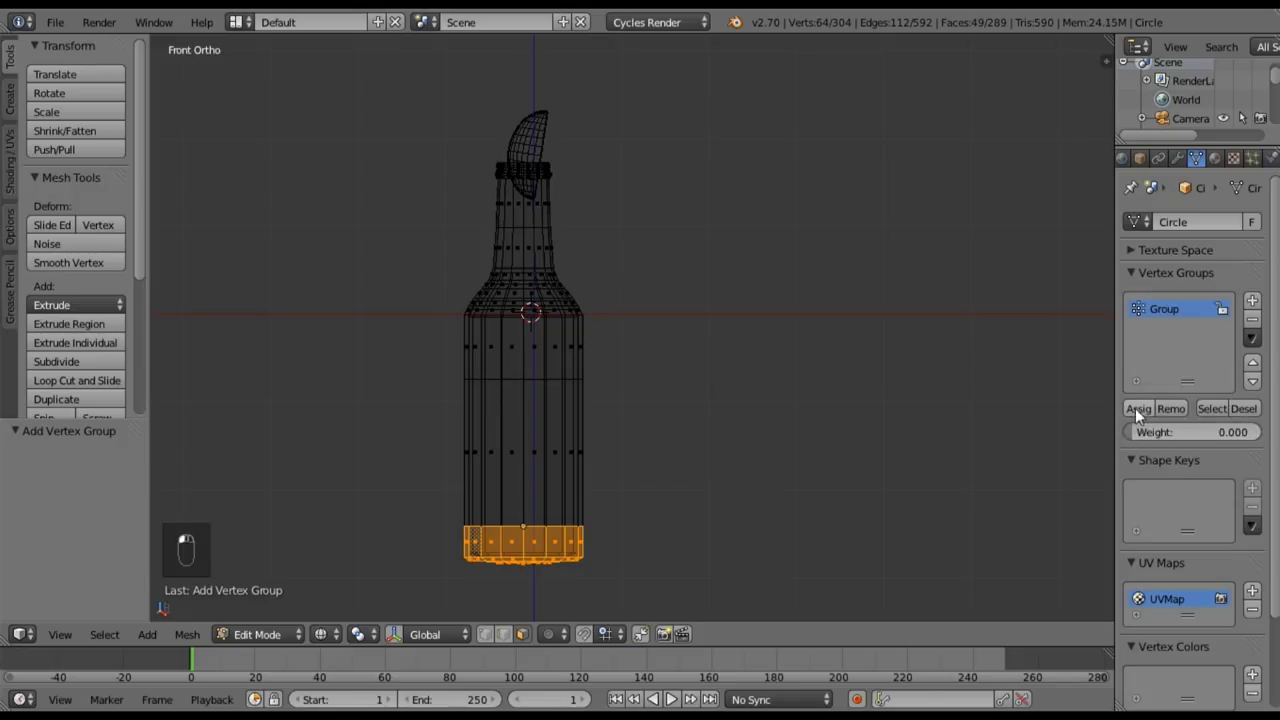
key("a")
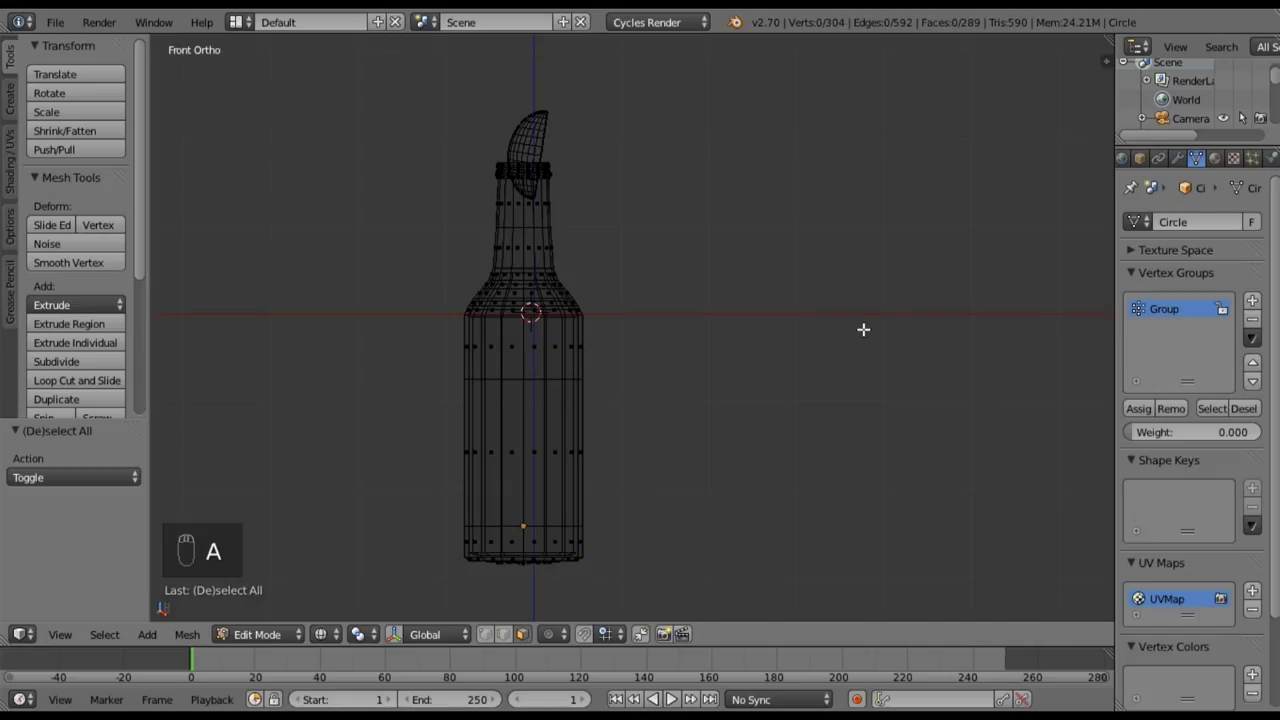
key("Tab")
key("z")
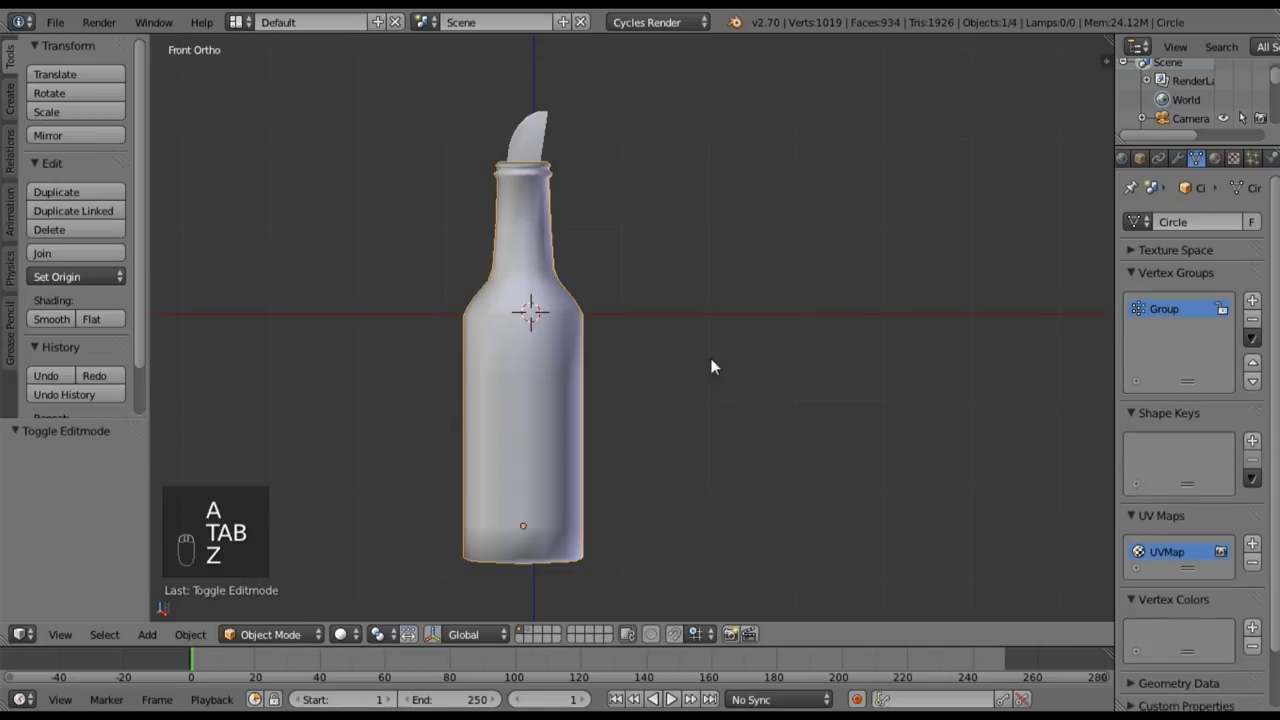
- Switch the bottle to Weight Paint mode, and assign its entire mesh to the vertex group with weight 1.000 in Edit Mode
left_click(286, 634)
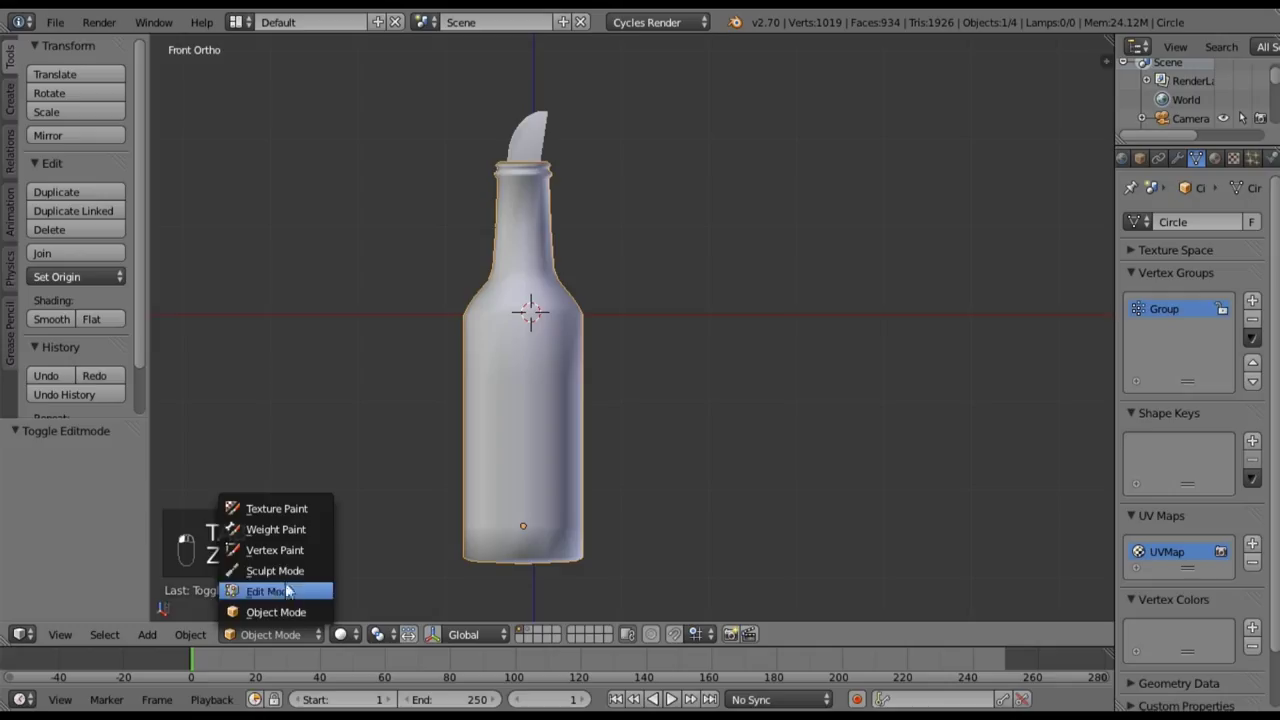
left_click(285, 532)
key("Tab")
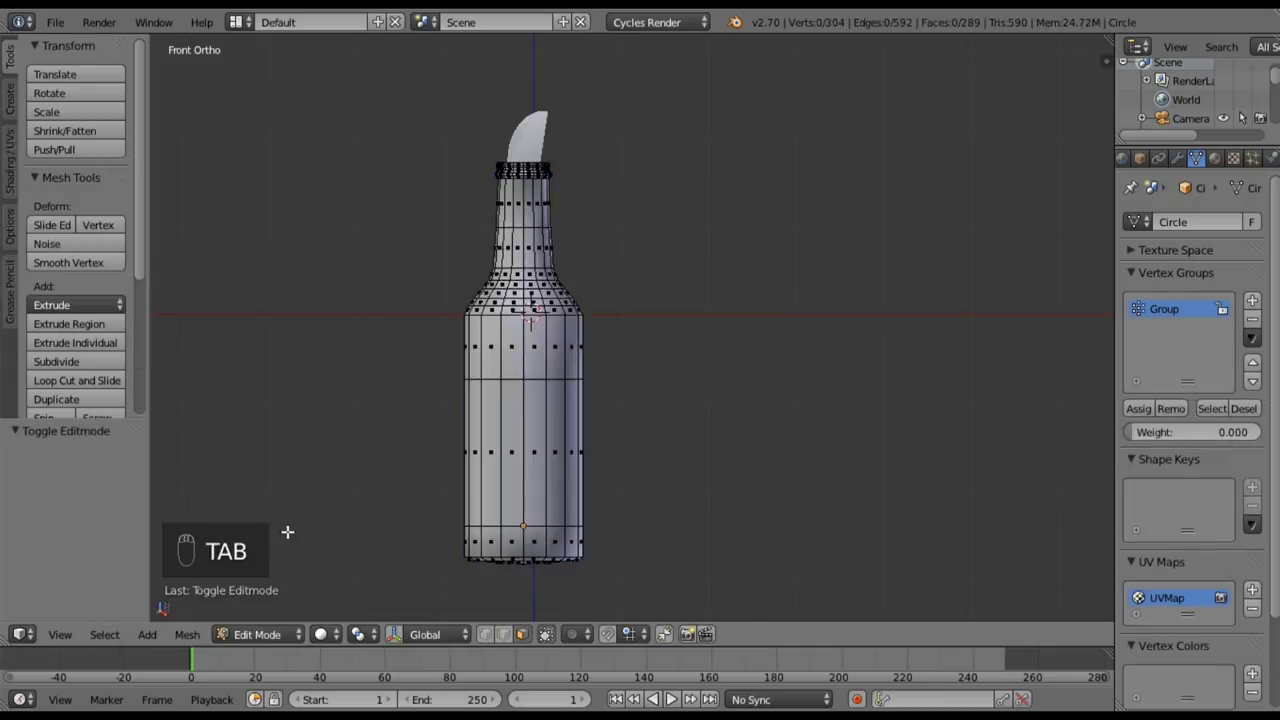
key("a")
key("a")
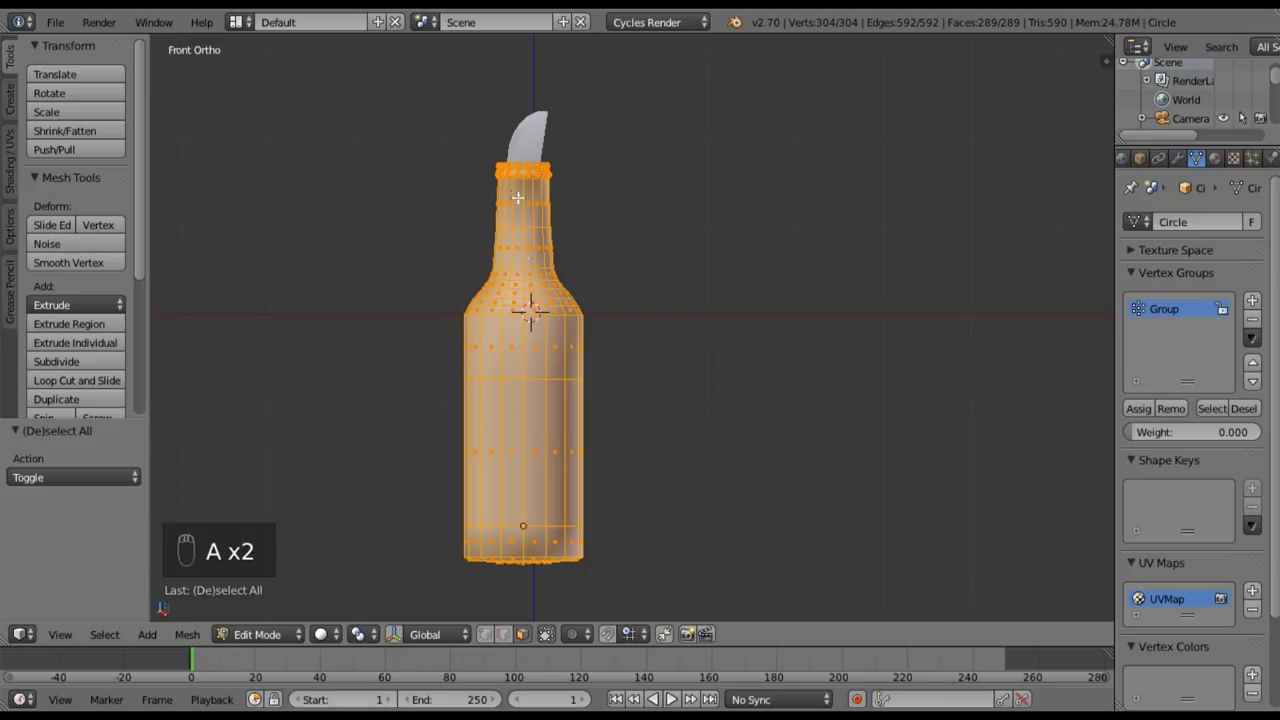
left_click_drag(1138, 436, 1266, 440)
left_click(1138, 408)
key("a")
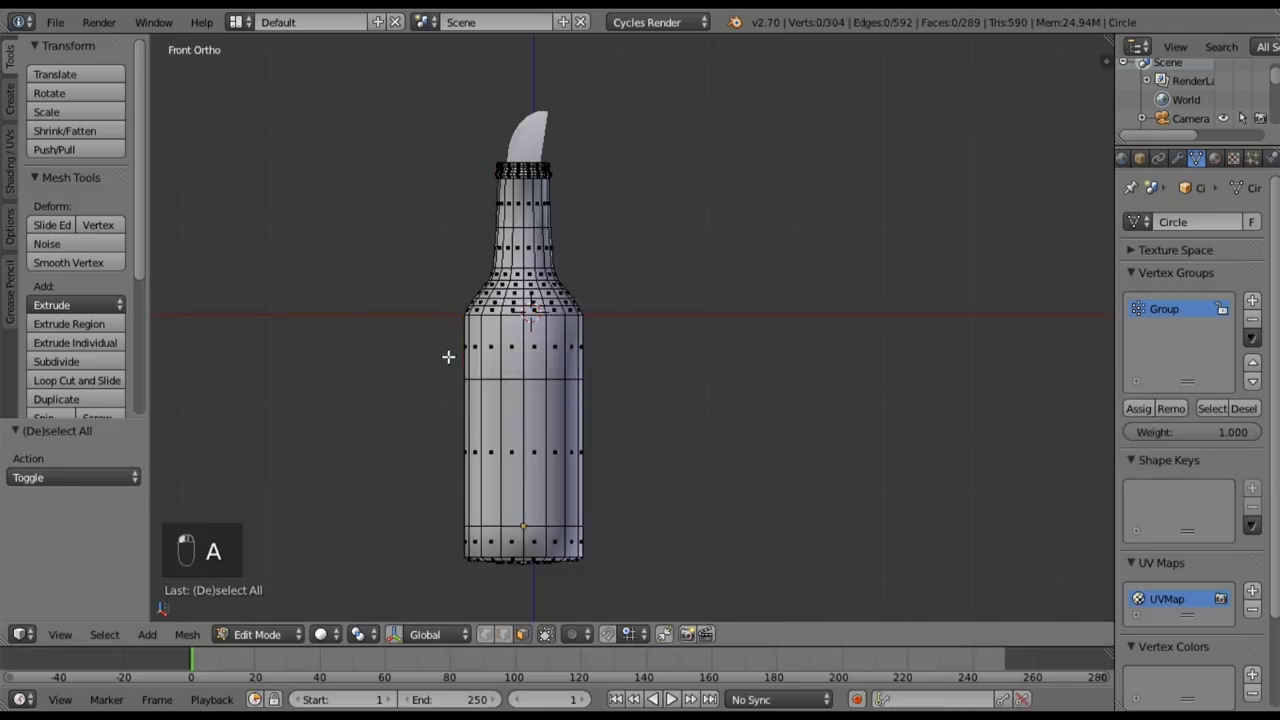
- Reassign the bottle's lowest band of faces to the group with weight 0.000, and return to Weight Paint mode in solid shading
key("z")
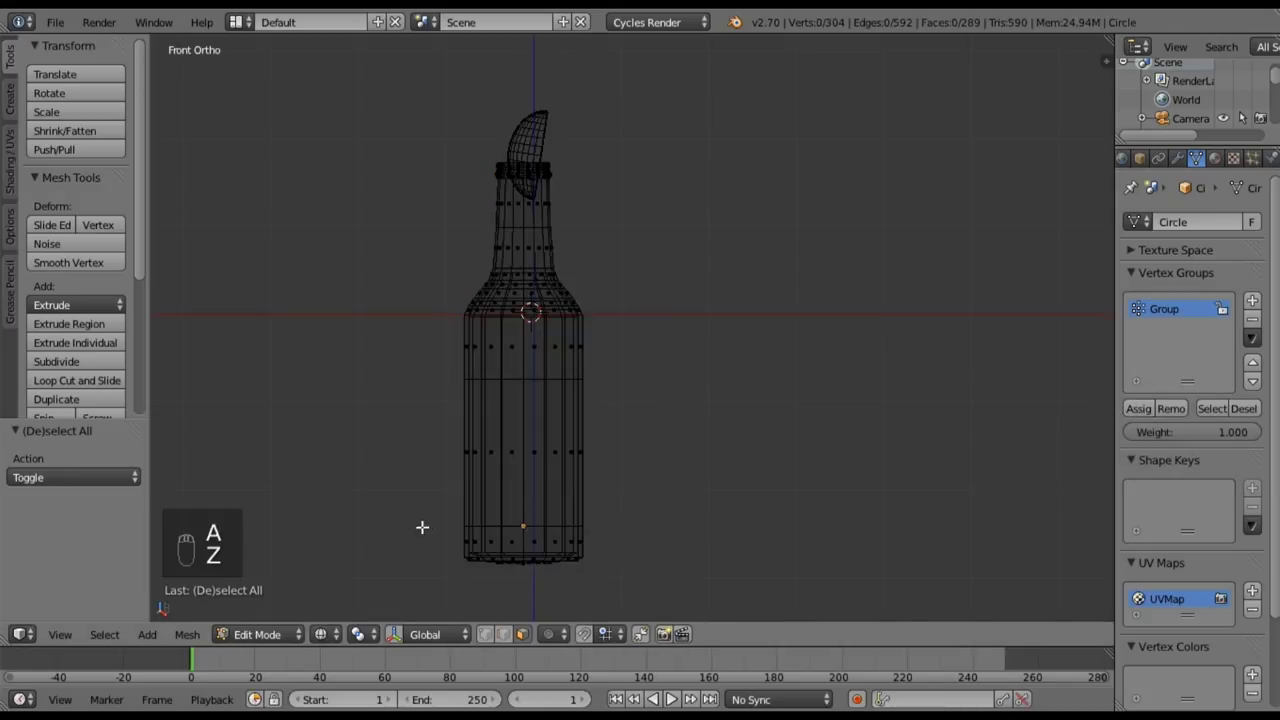
key("b")
left_click_drag(425, 522, 609, 600)
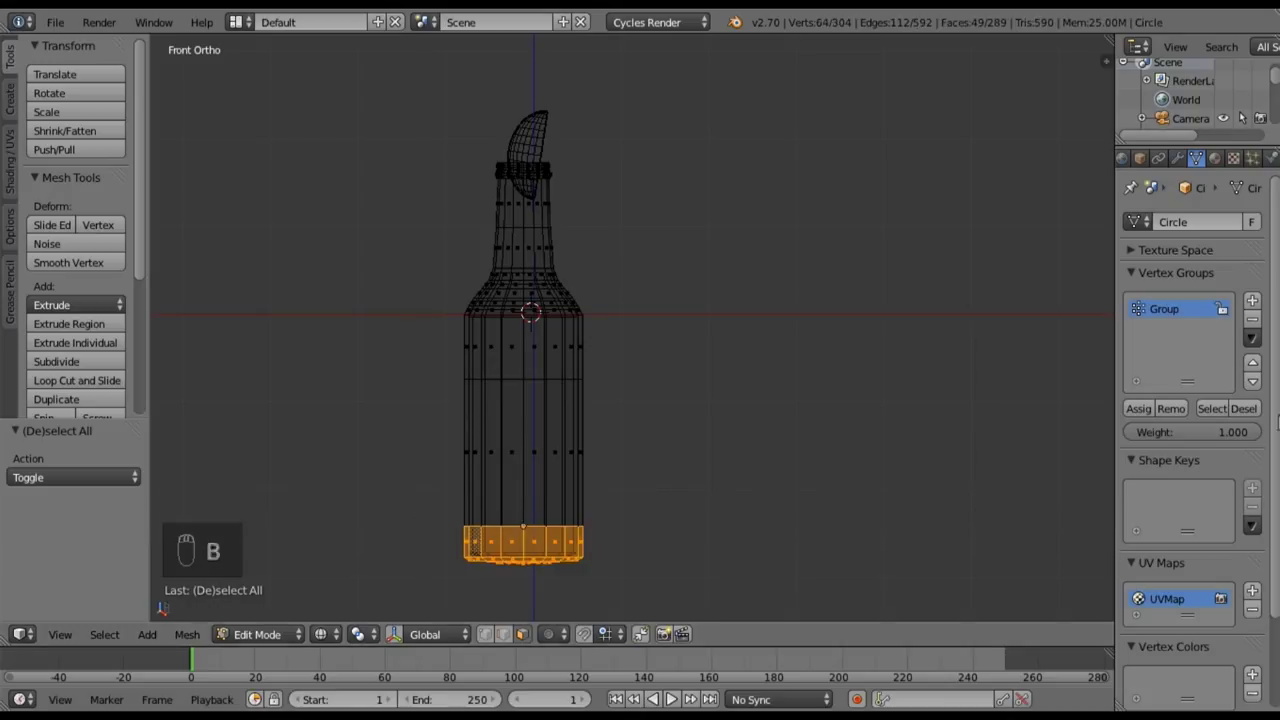
left_click_drag(1240, 432, 1150, 432)
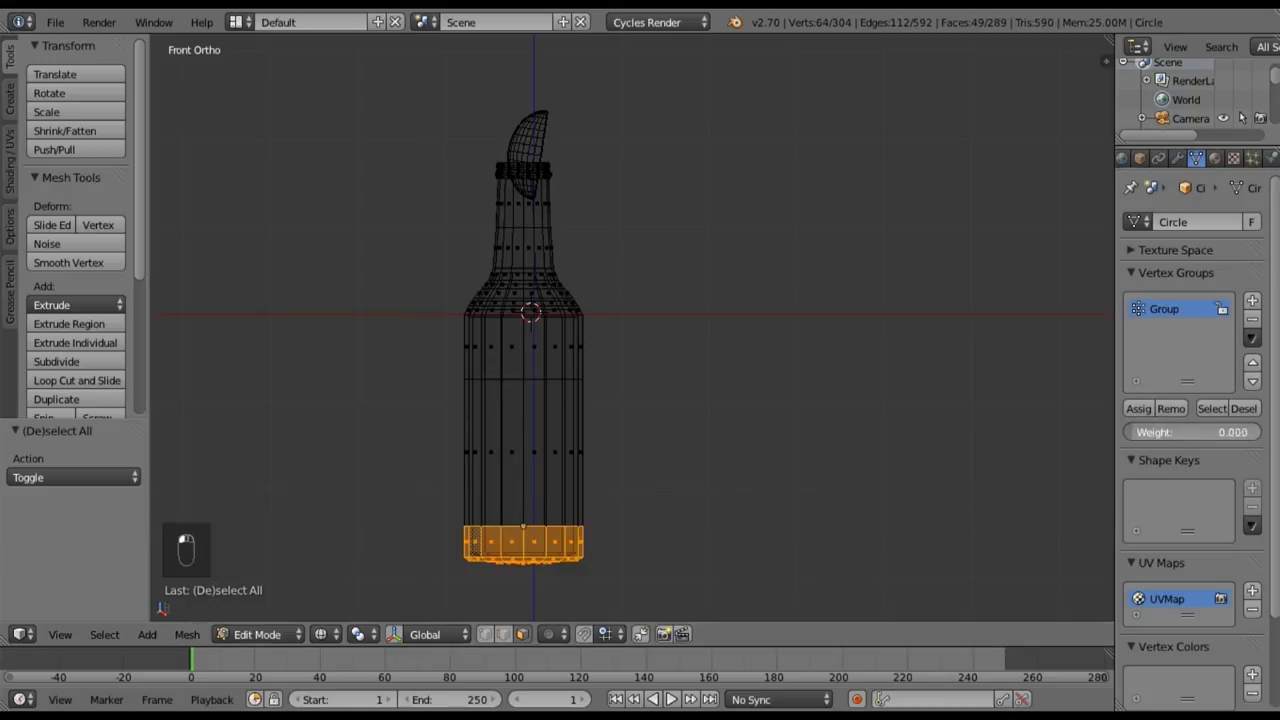
left_click(1134, 409)
key("Tab")
key("z")
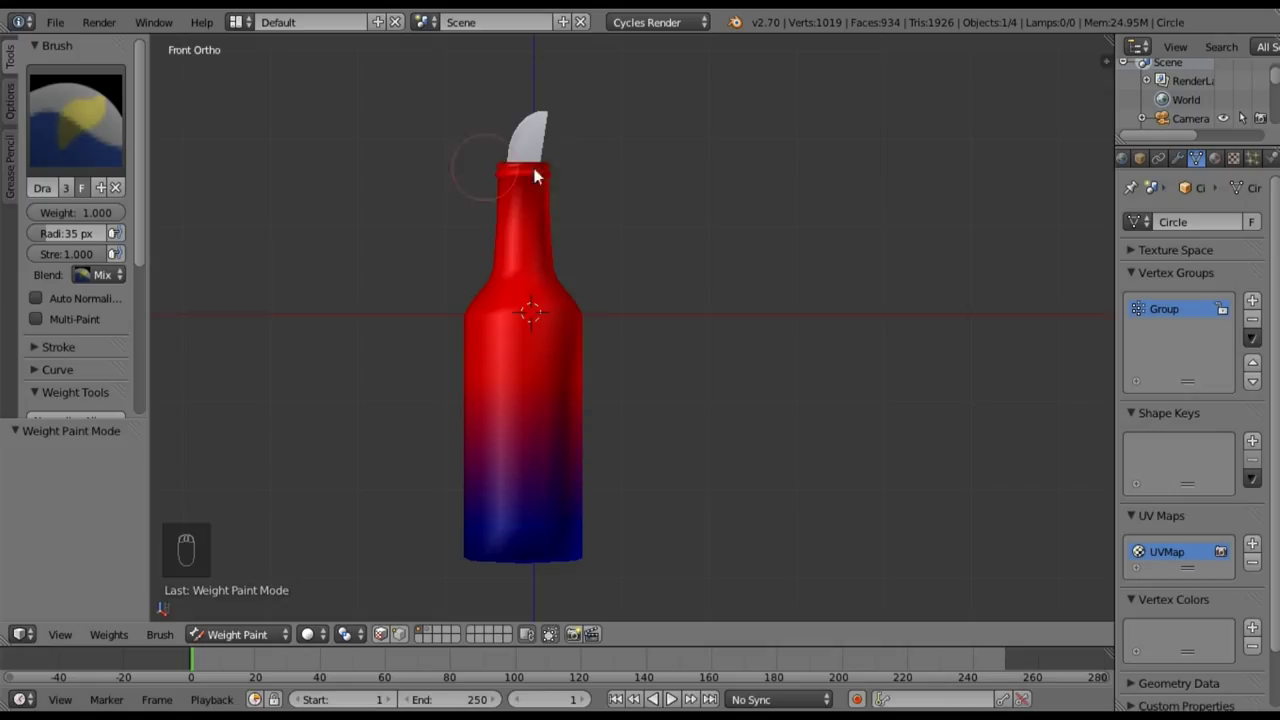
- Assign the rim faces around the bottle's mouth to the group with weight 0.000, and return to Weight Paint mode
key("Tab")
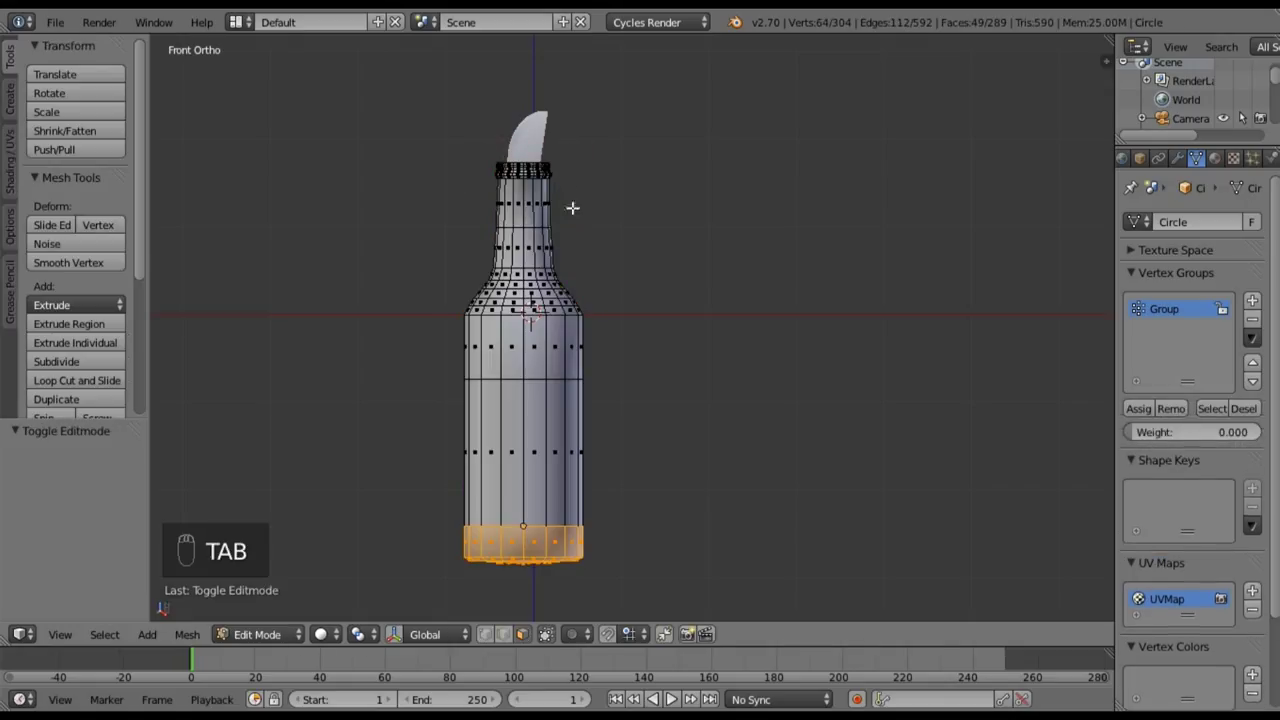
key("z")
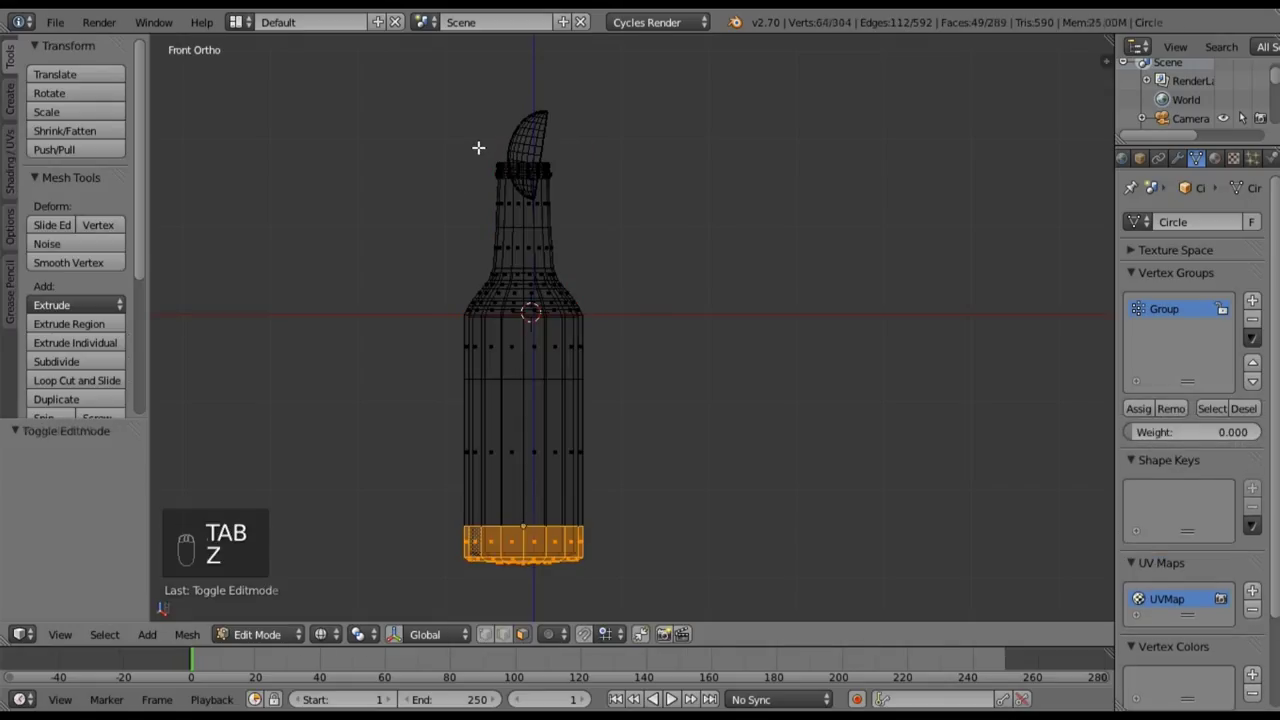
key("a")
key("b")
left_click_drag(461, 121, 575, 178)
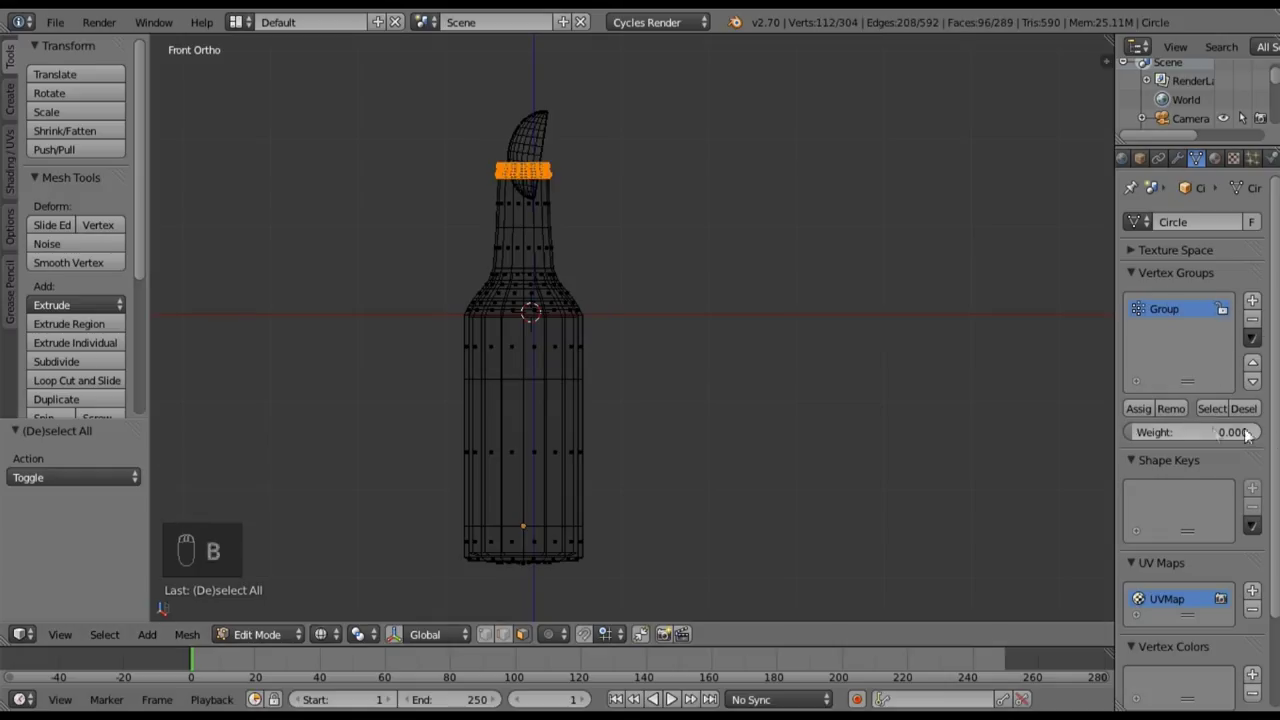
left_click(1140, 408)
key("Tab")
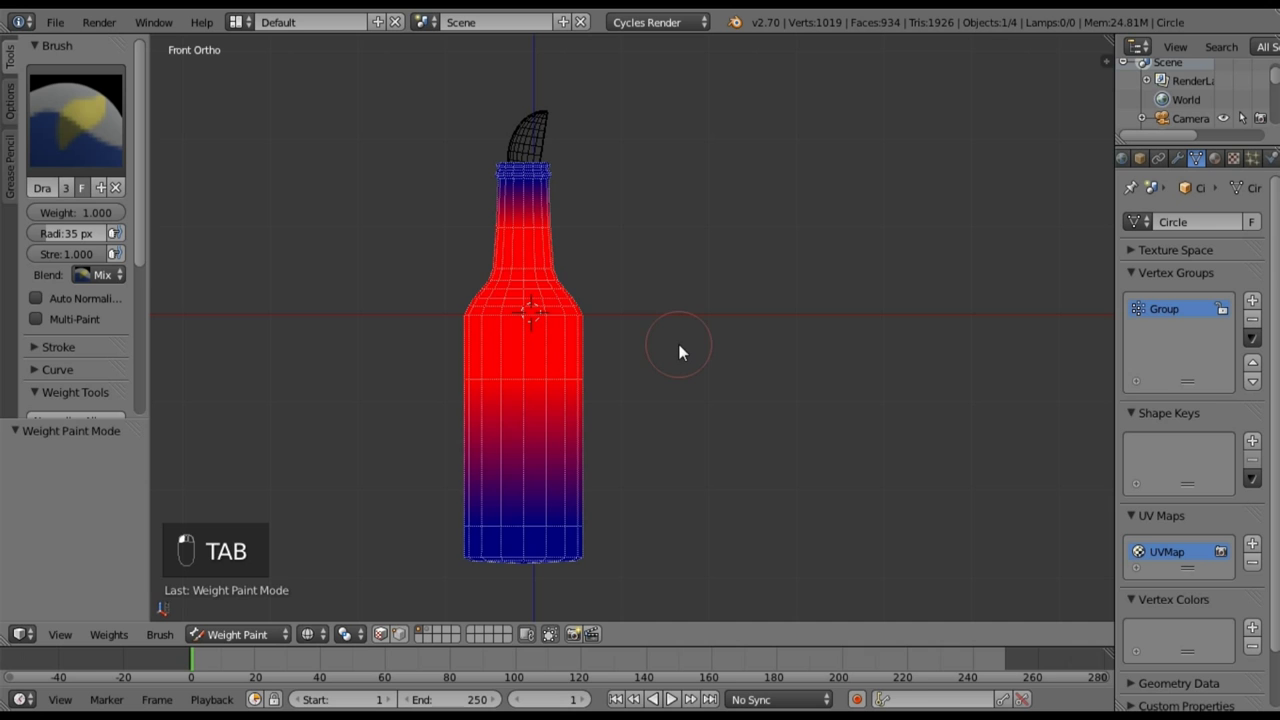
- Inspect the painted weights, deselect the bottle's mesh, and return it to Object Mode with solid shading
middle_click_drag(620, 331, 591, 354)
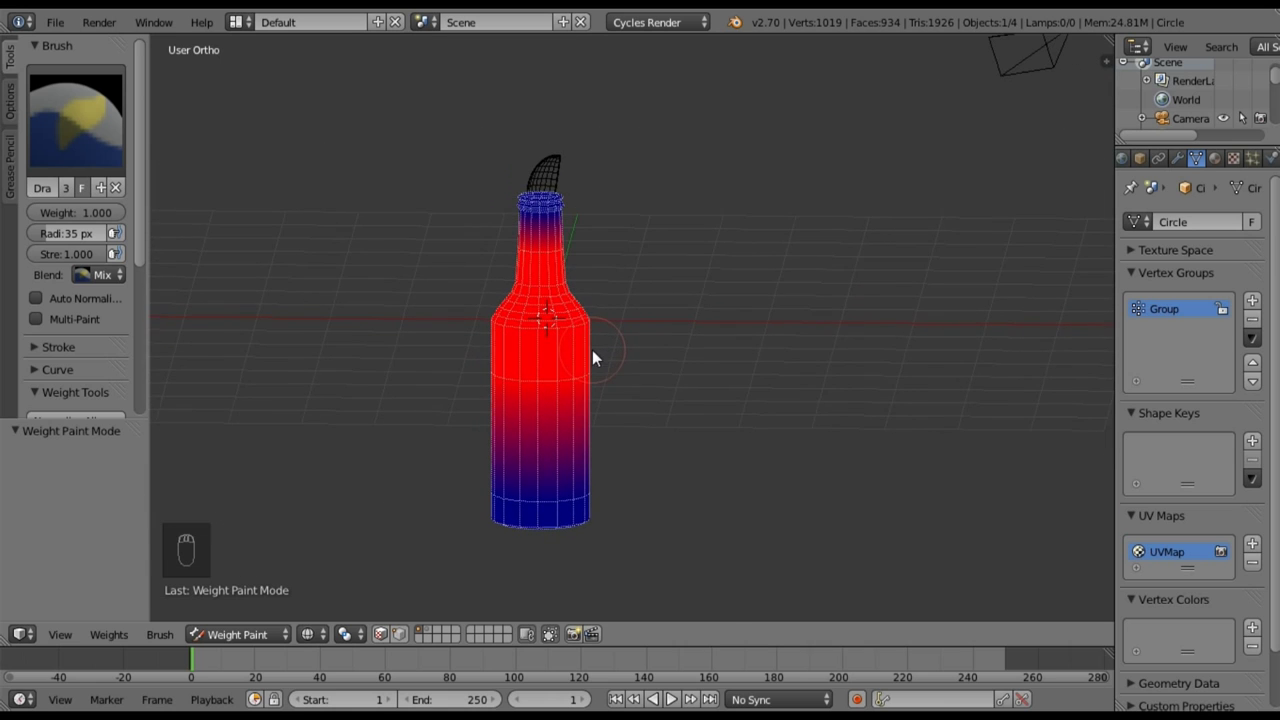
middle_click_drag(603, 429, 595, 452)
scroll(605, 430, "up", 2)
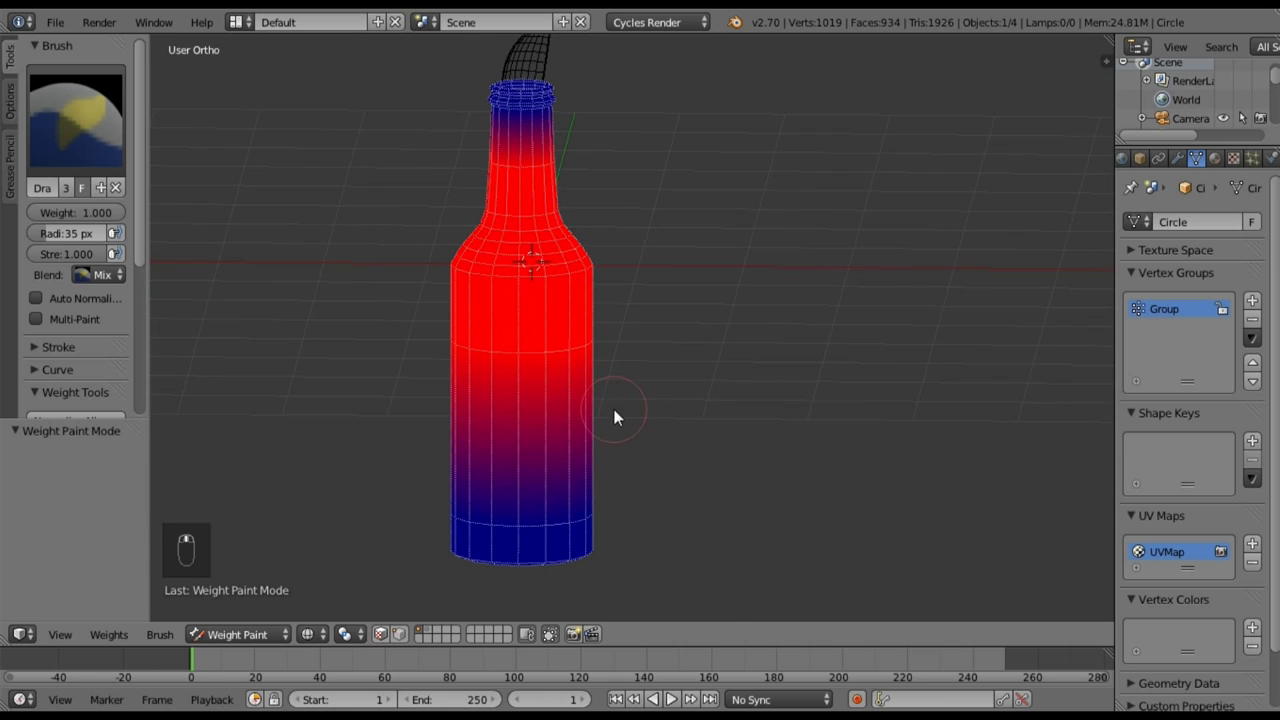
middle_click_drag(593, 509, 663, 457)
scroll(659, 458, "down", 1)
key("Tab")
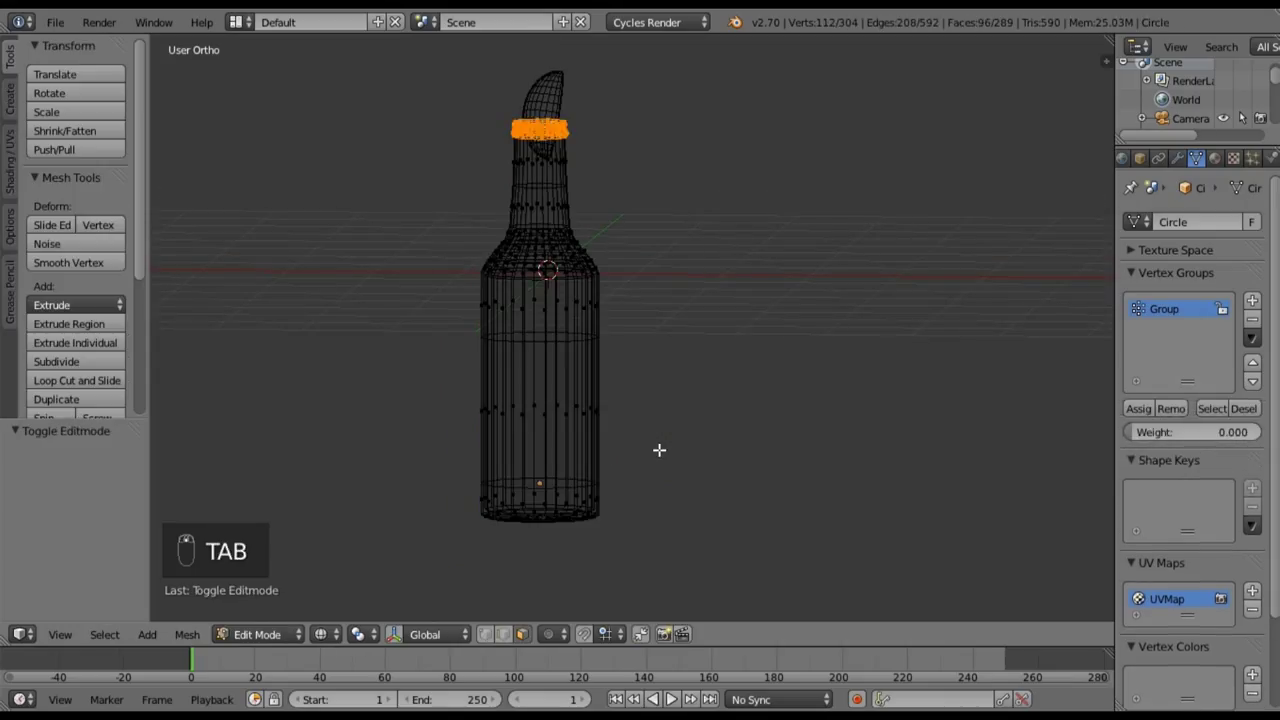
key("a")
key("a")
key("z")
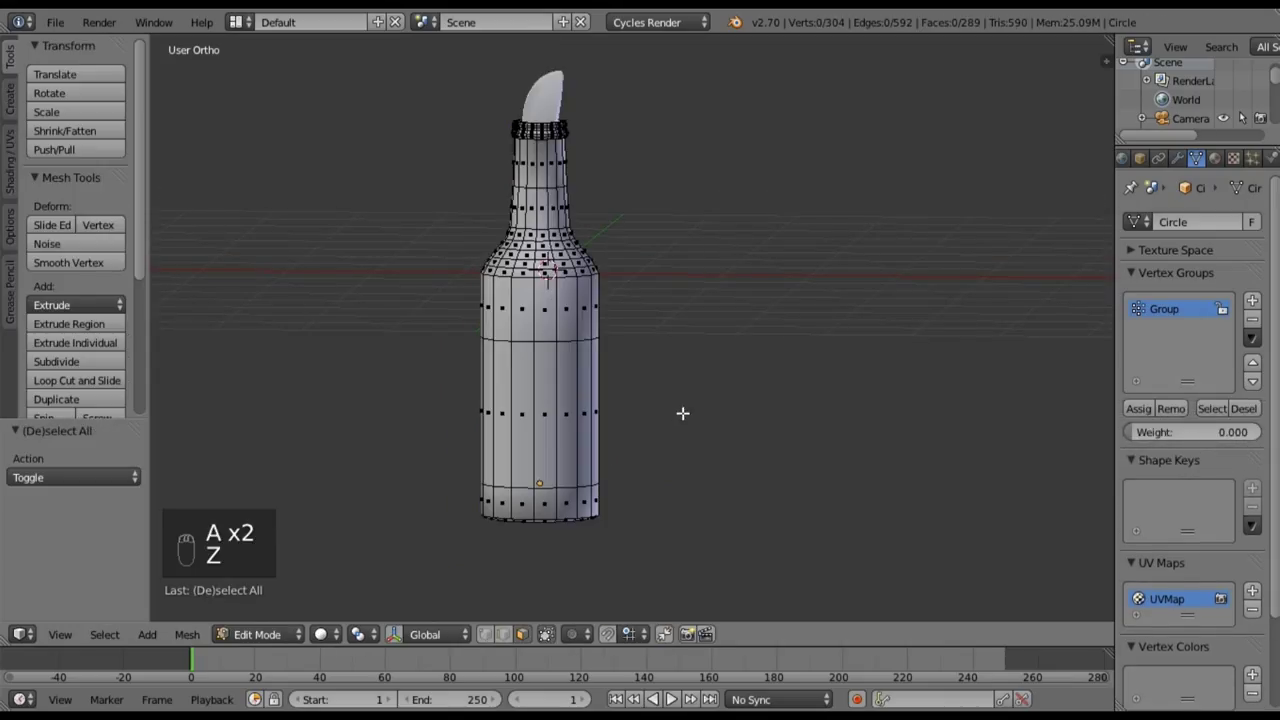
key("Tab")
left_click(237, 634)
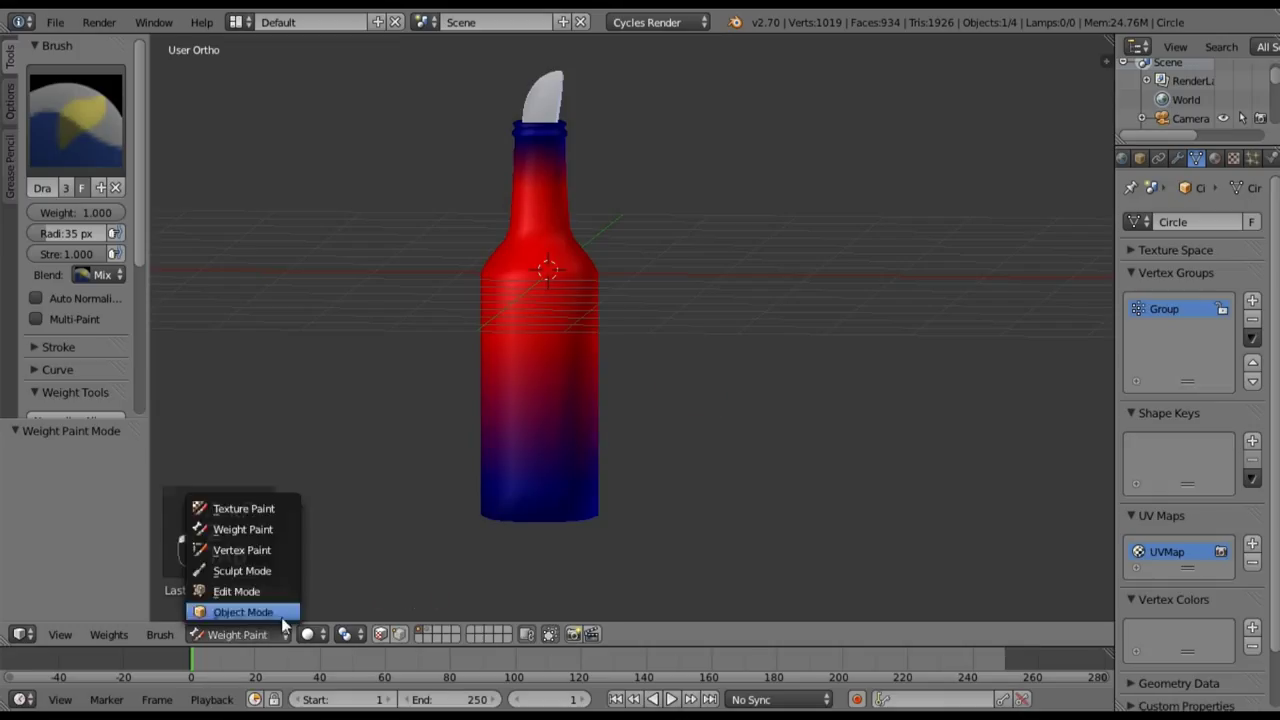
left_click(243, 609)
- Add a particle system of type Hair to the bottle and enable its Advanced settings
left_click(1256, 157)
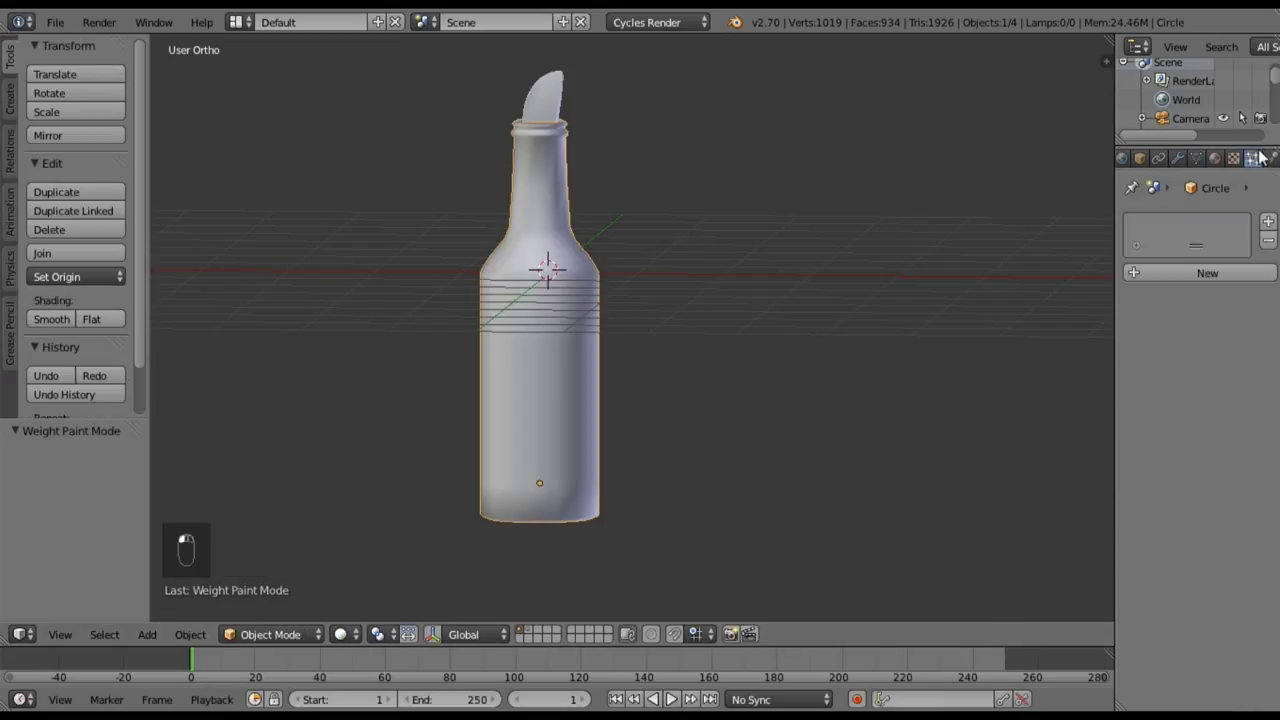
left_click(1184, 272)
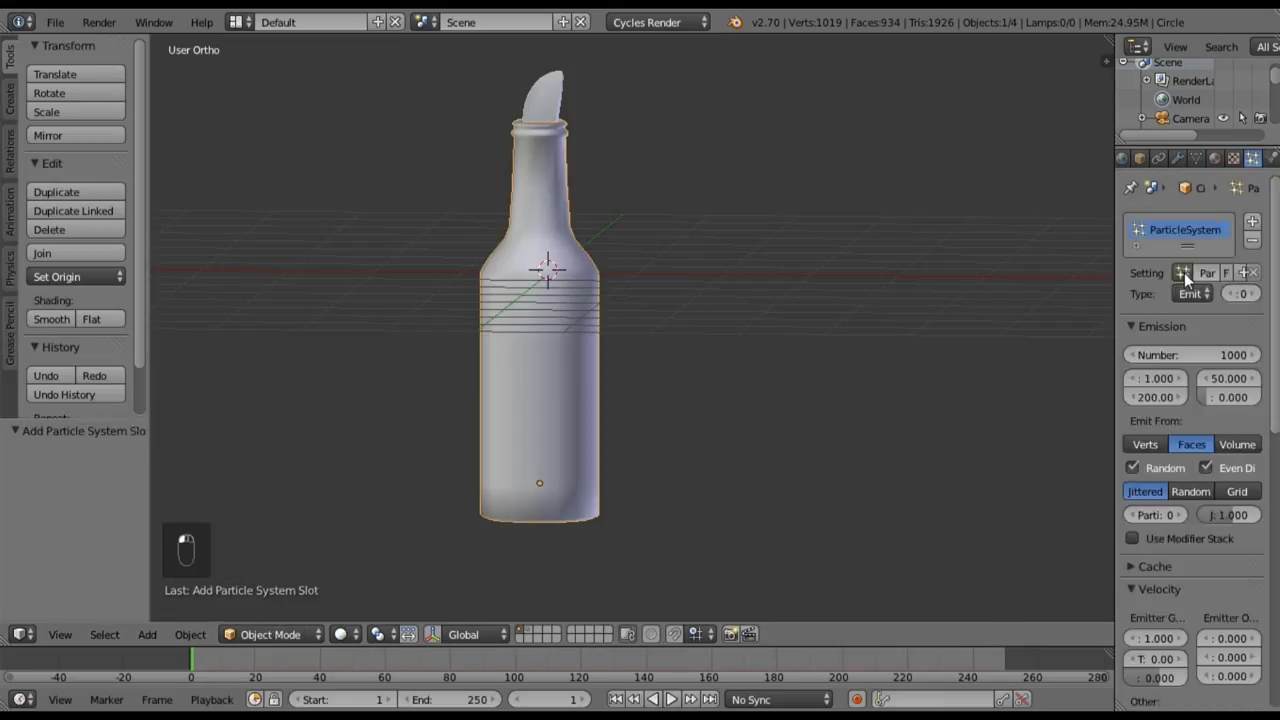
left_click(1204, 292)
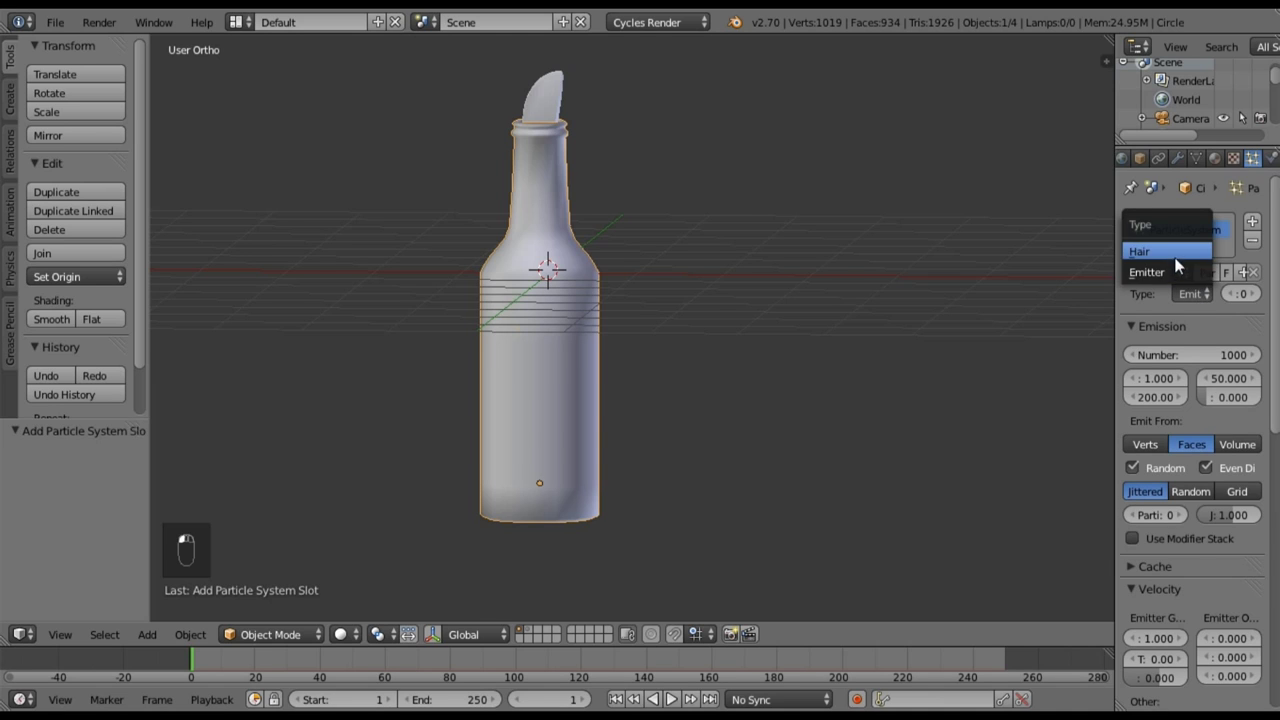
left_click(1176, 251)
mouse_move(582, 303)
middle_mouse_down()
mouse_move(404, 335)
mouse_move(537, 376)
mouse_move(580, 320)
middle_mouse_up()
left_click(1180, 317)
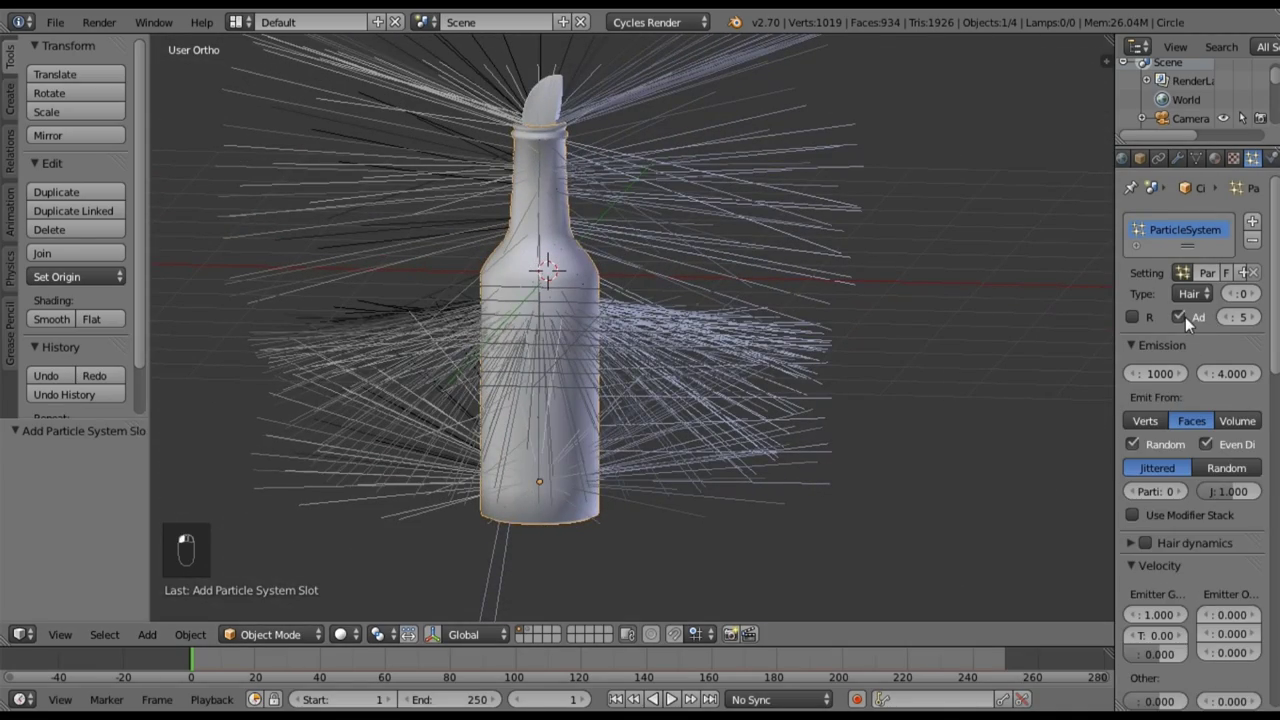
- Set the hair emission from faces to Random distribution and turn off Even Distribution
left_click(1204, 464)
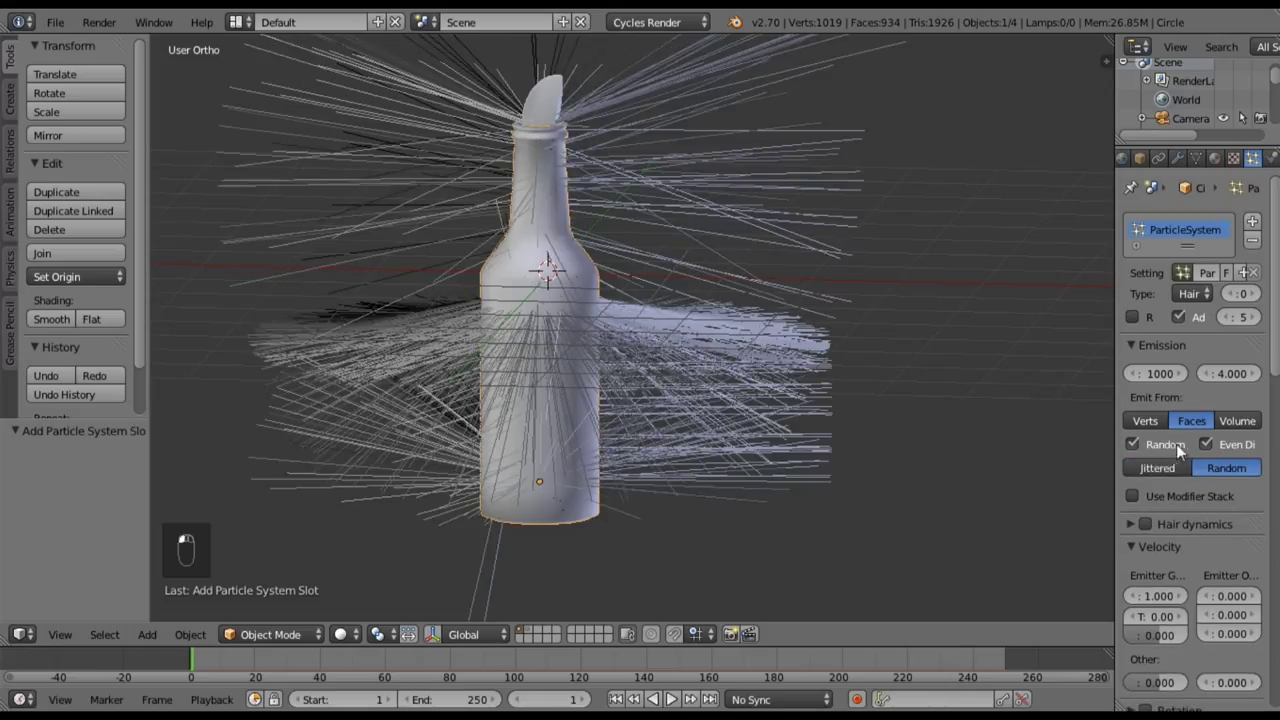
left_click(1204, 443)
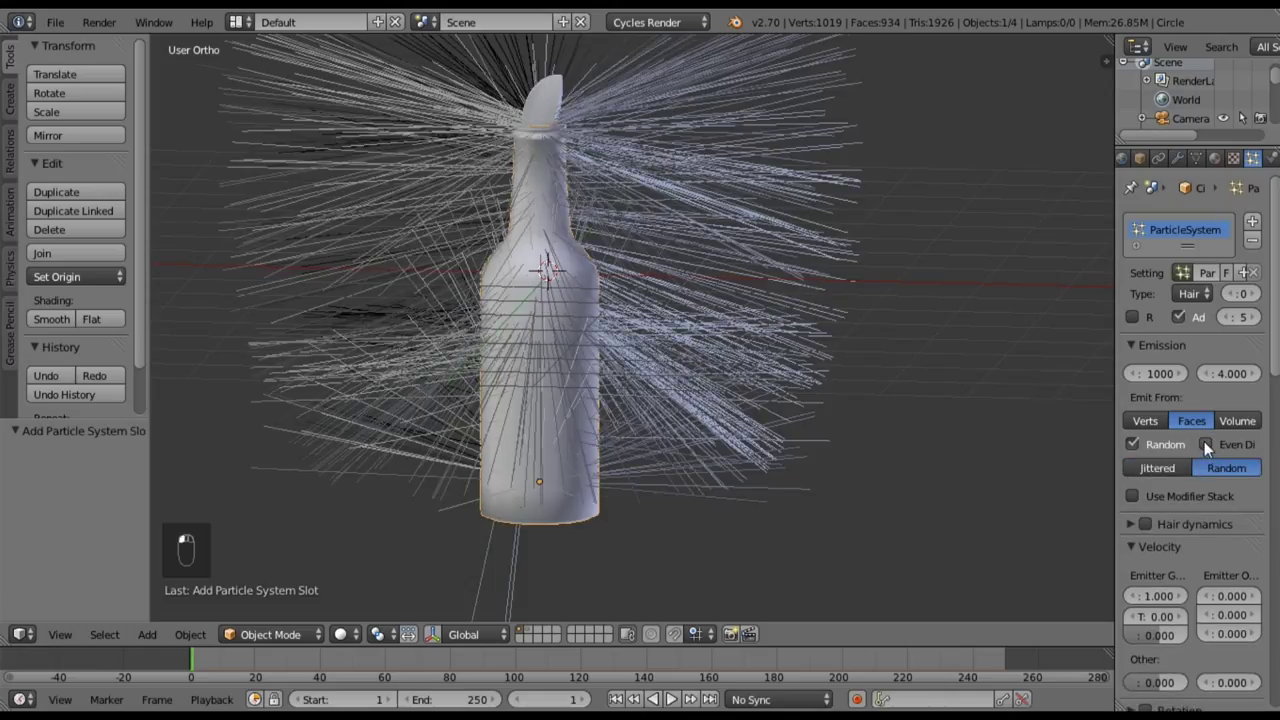
scroll(1195, 444, "down", 5)
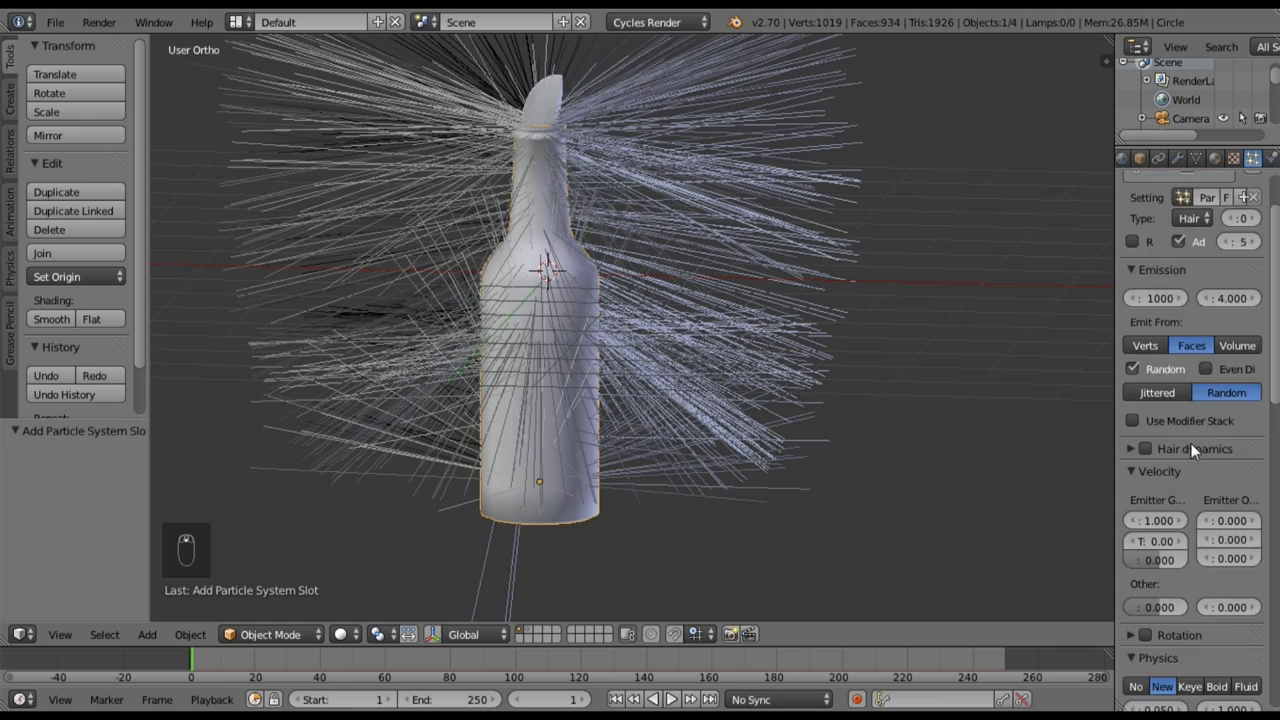
- Render the bottle's hair particles as a group, using Water as the duplicated group
scroll(1198, 424, "down", 8)
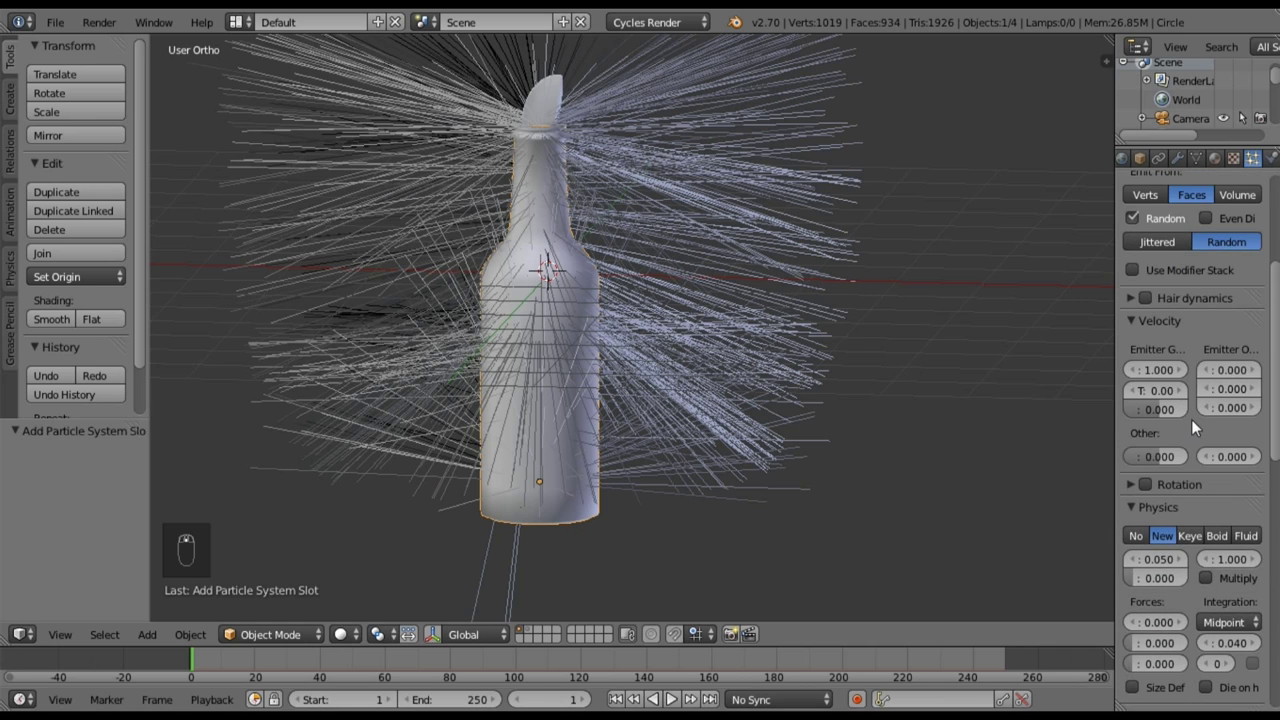
scroll(1192, 425, "down", 1)
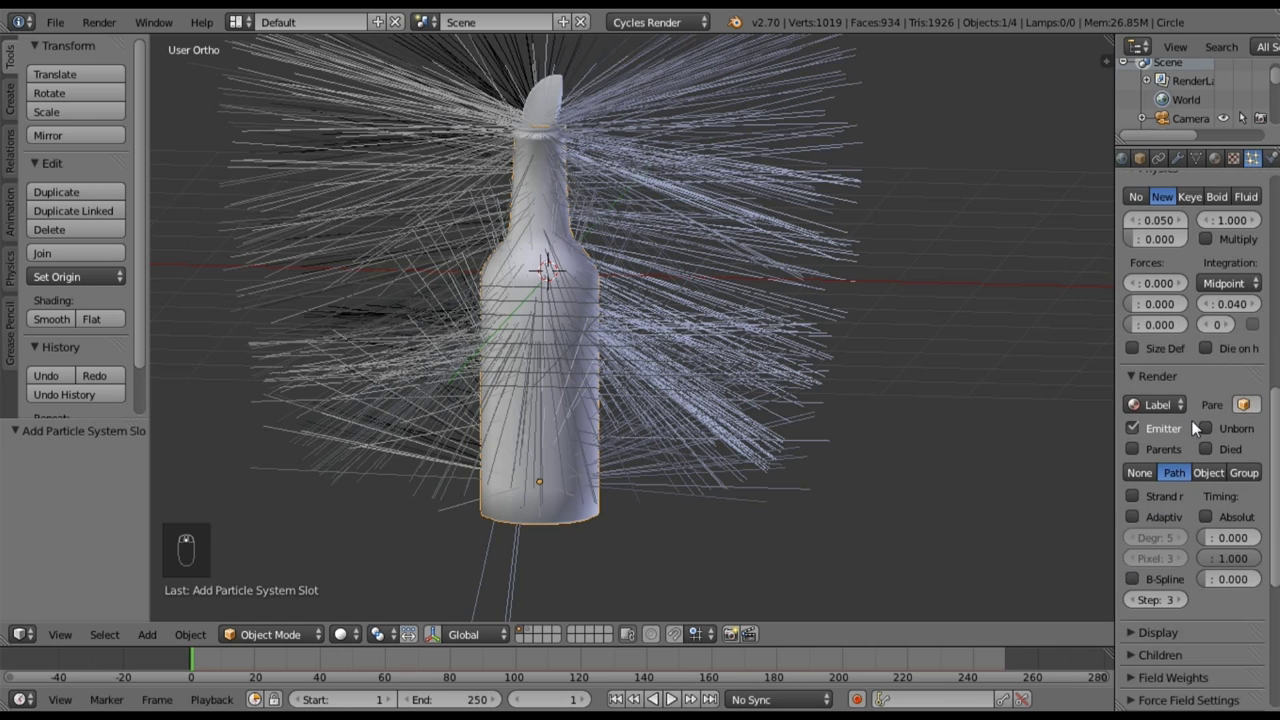
scroll(1193, 428, "down", 4)
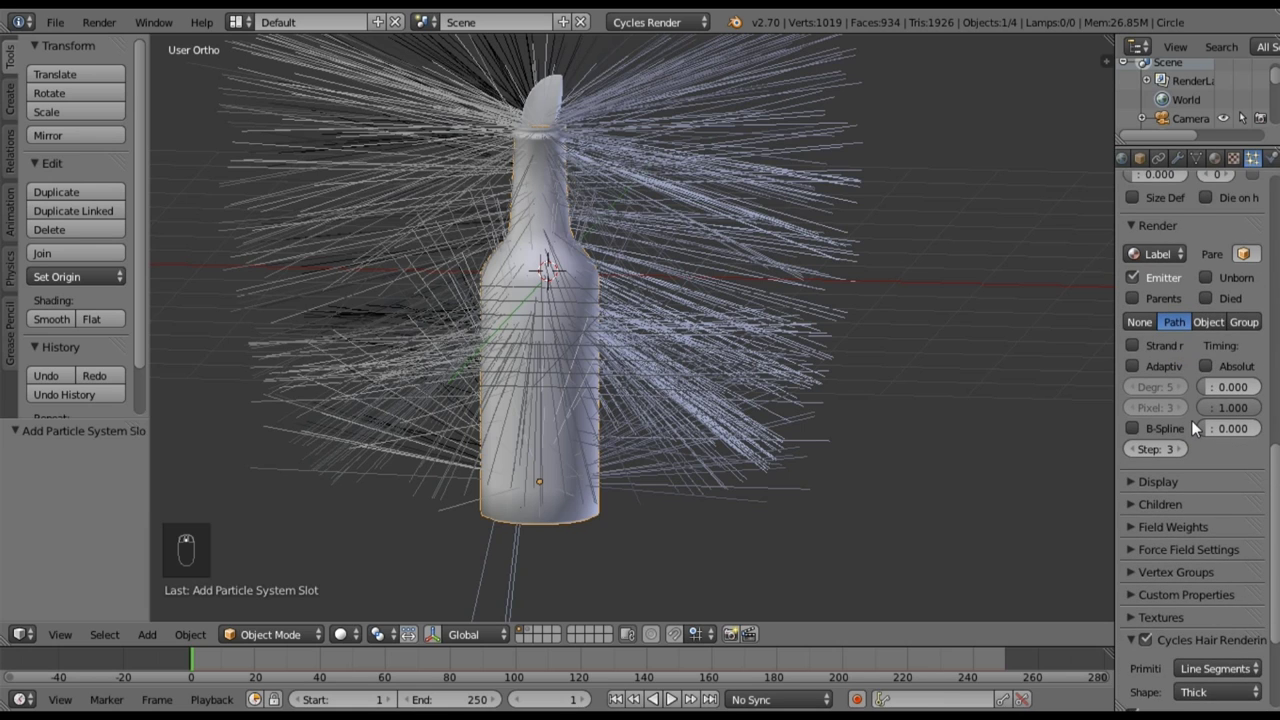
scroll(1191, 420, "up", 1)
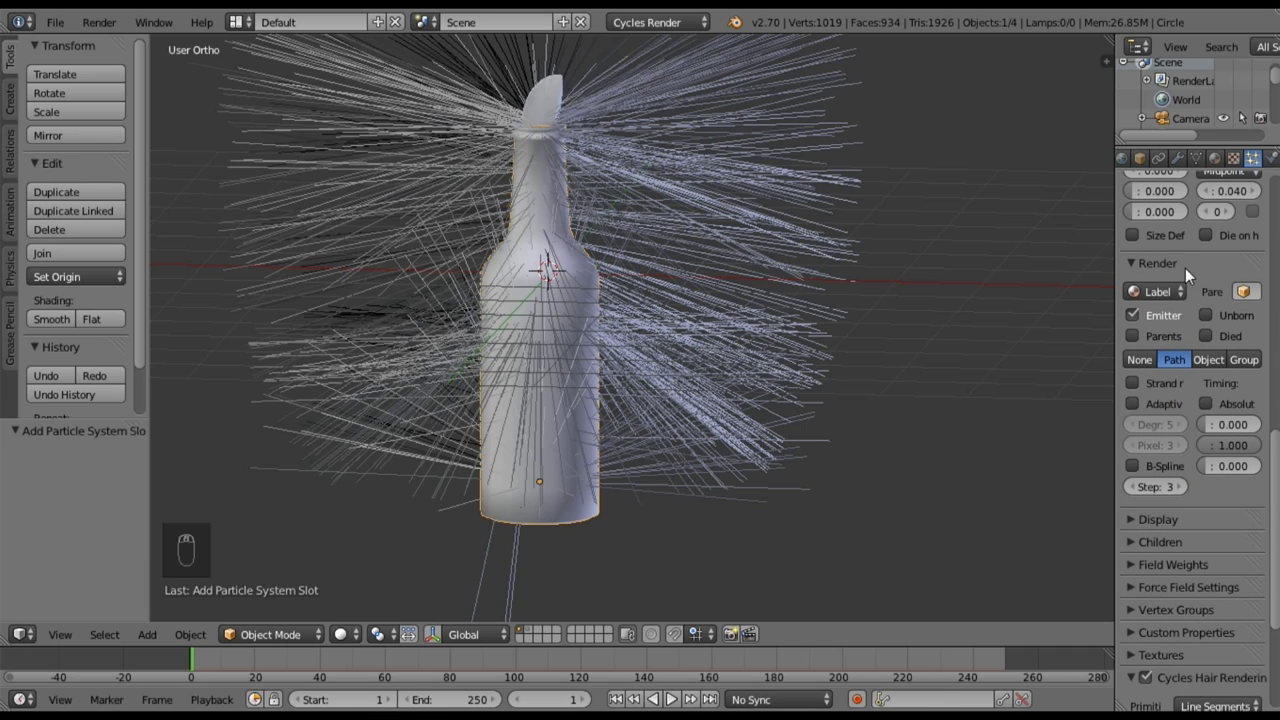
left_click(1244, 360)
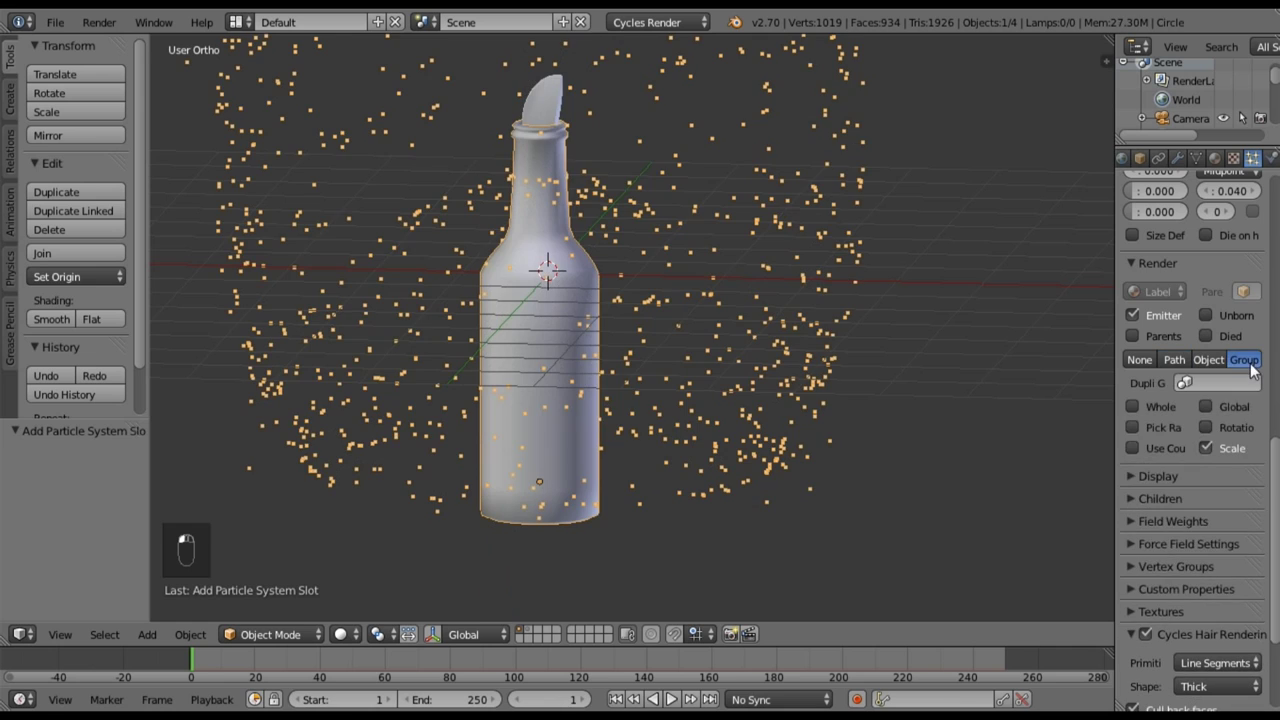
left_click(1219, 382)
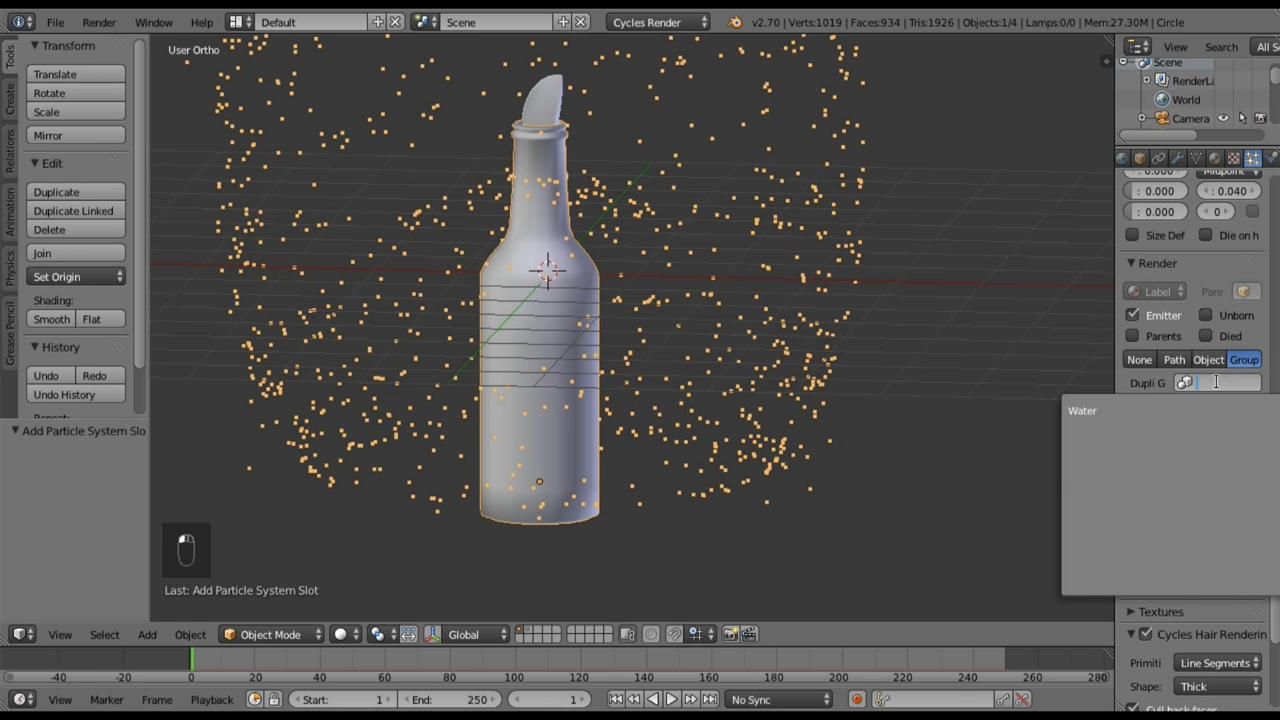
left_click(1117, 415)
middle_click_drag(536, 350, 572, 325)
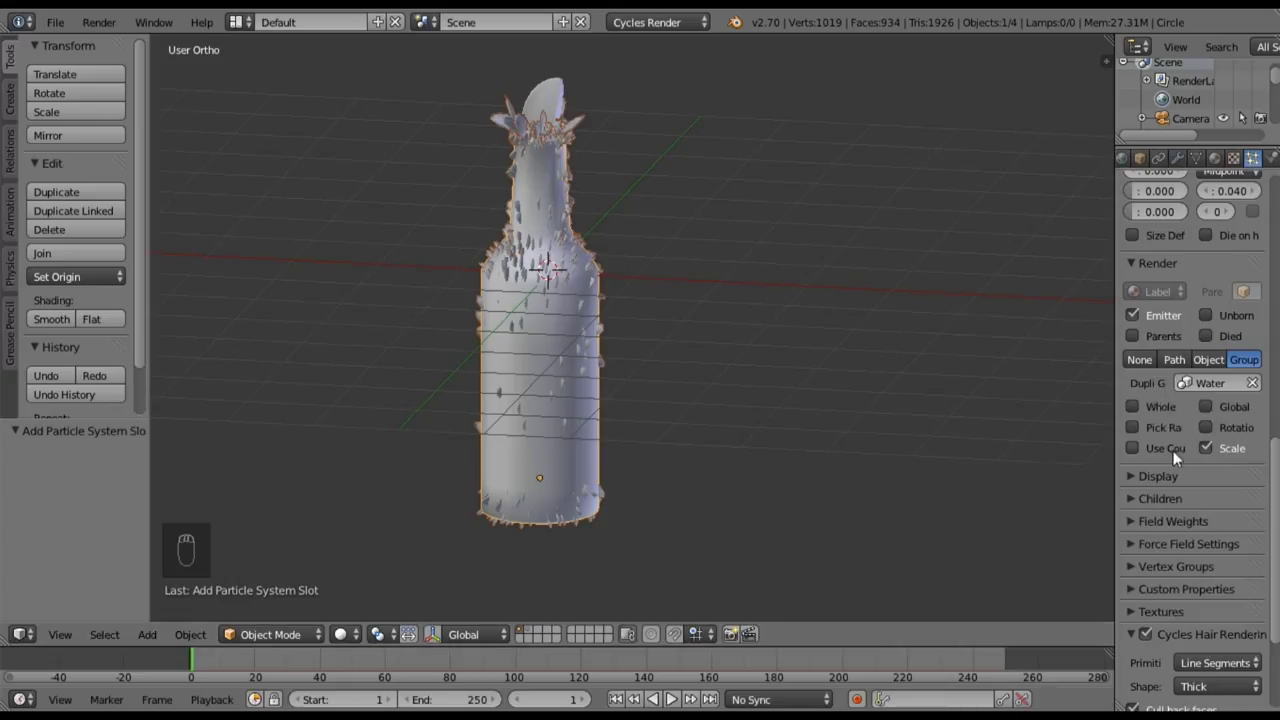
- Limit the particle density with the vertex group named Group
scroll(1180, 450, "down", 3)
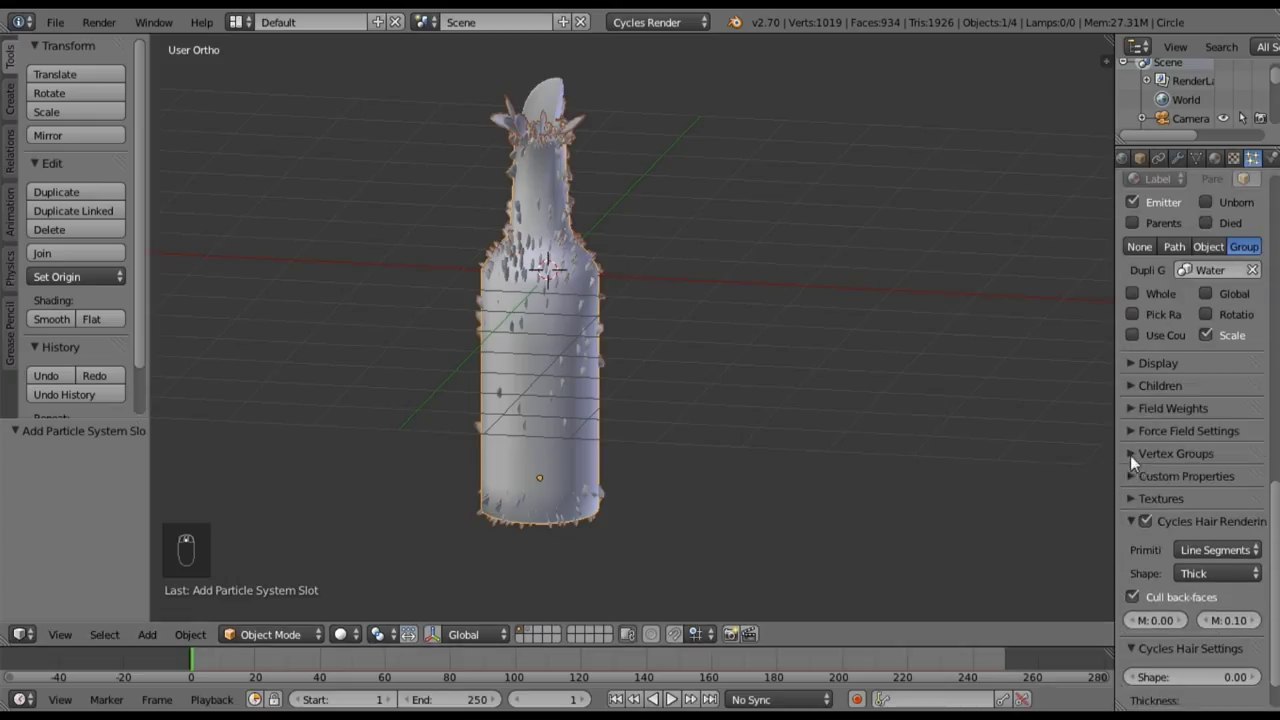
left_click(1130, 454)
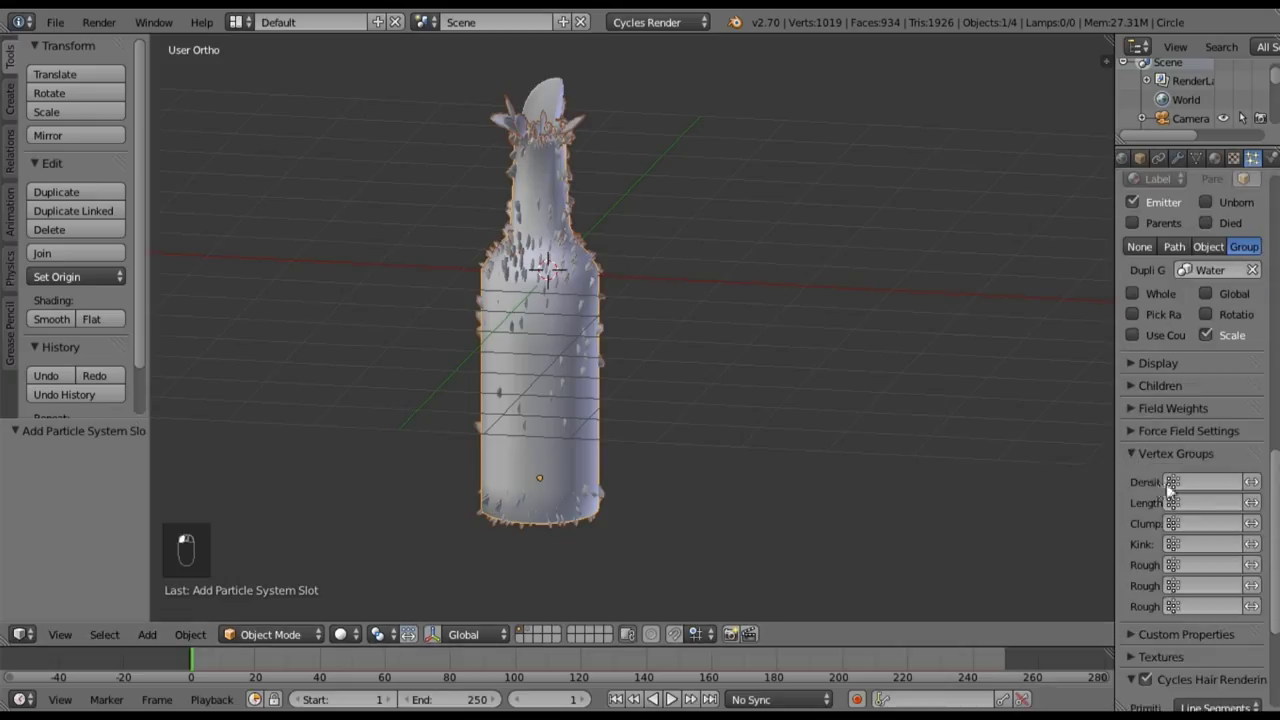
left_click(1207, 483)
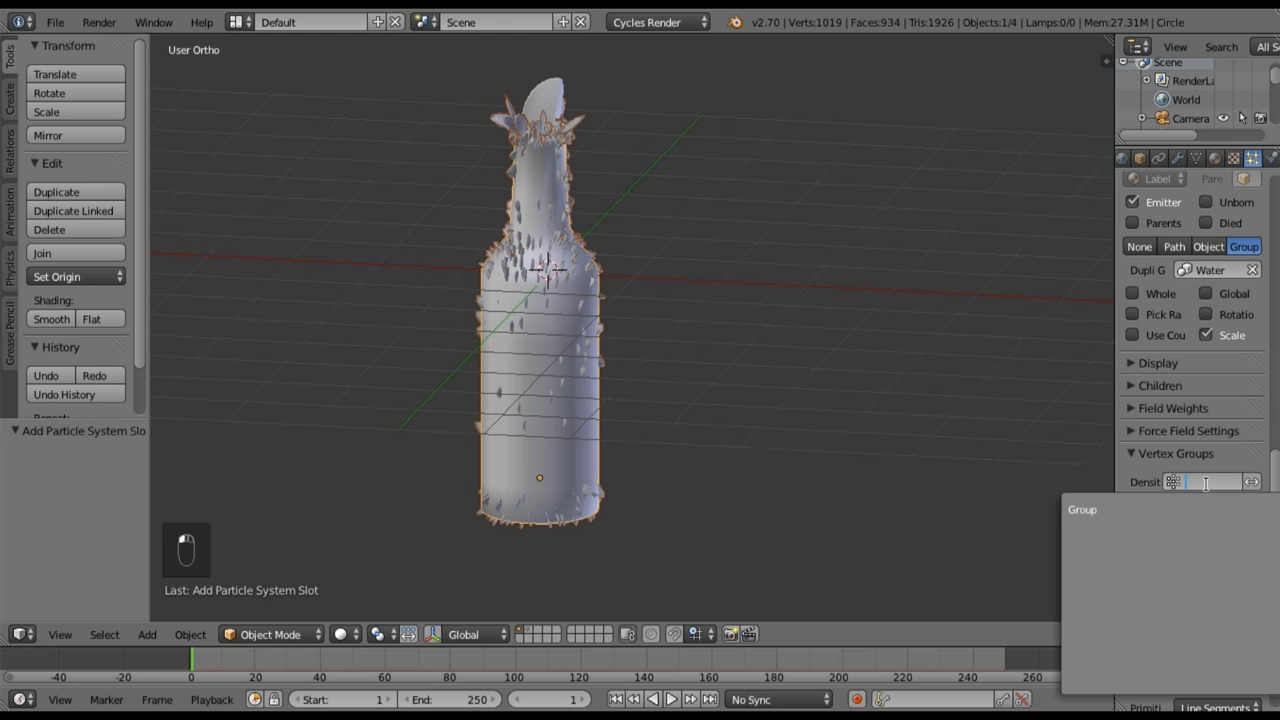
left_click(1133, 513)
middle_click_drag(590, 450, 640, 440)
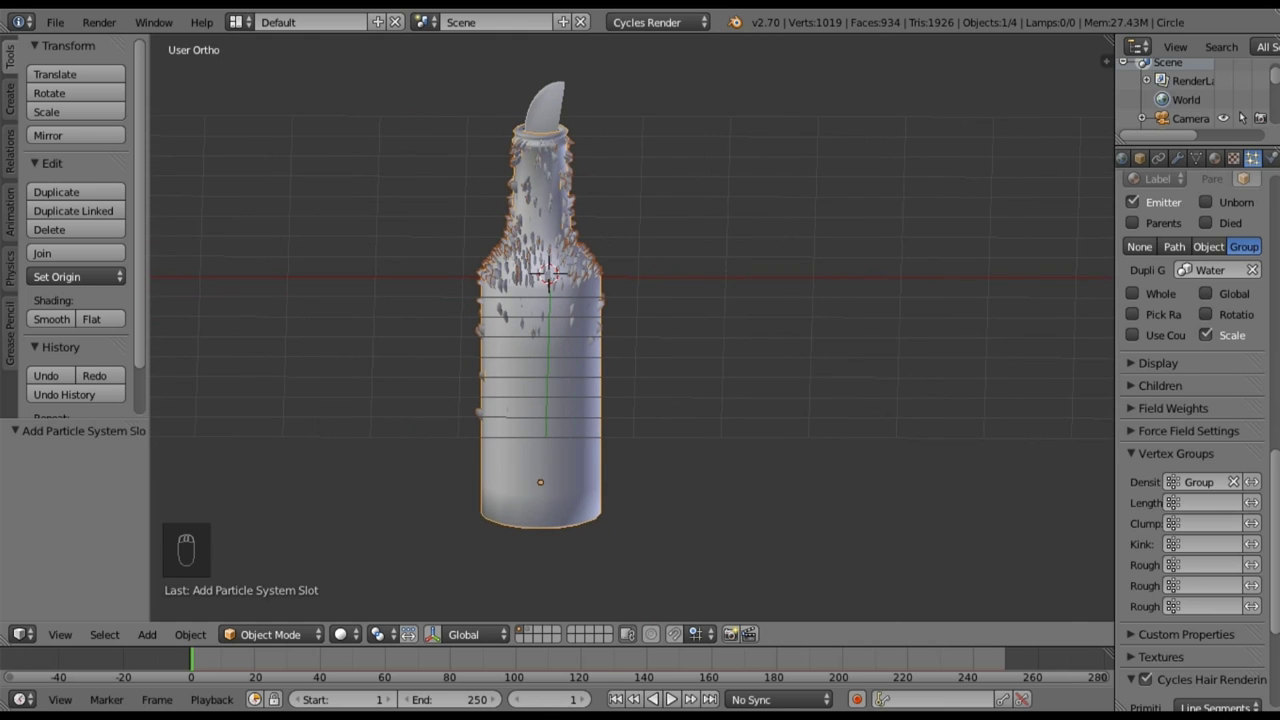
- Set the particle system's random seed to 6 to vary the droplet distribution on the bottle
scroll(1229, 380, "up", 5)
scroll(1229, 385, "up", 12)
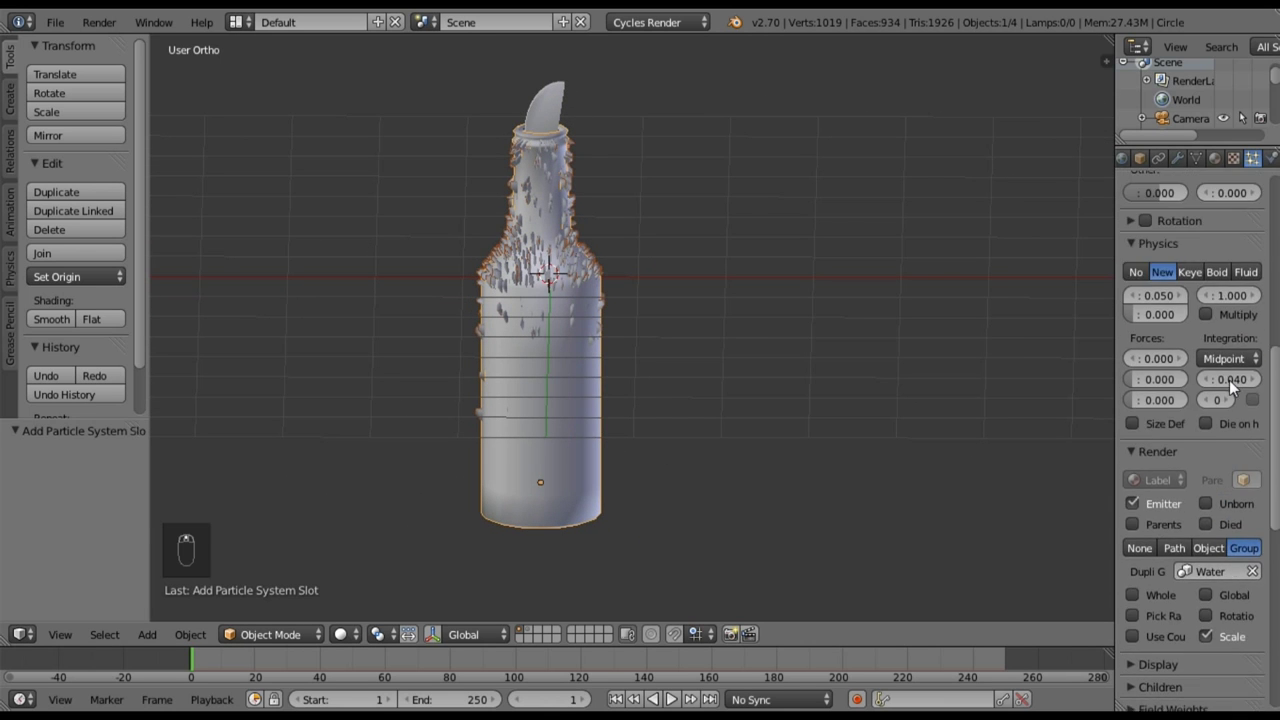
scroll(1228, 386, "up", 3)
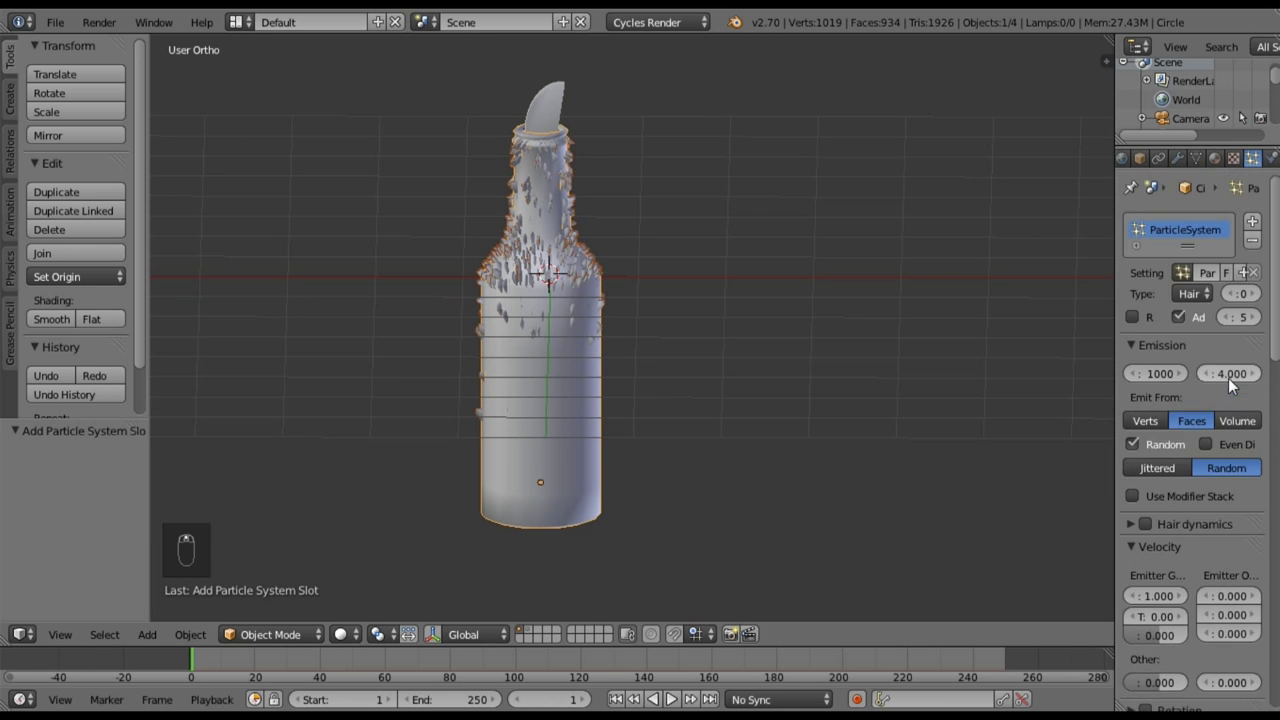
left_click(1255, 294)
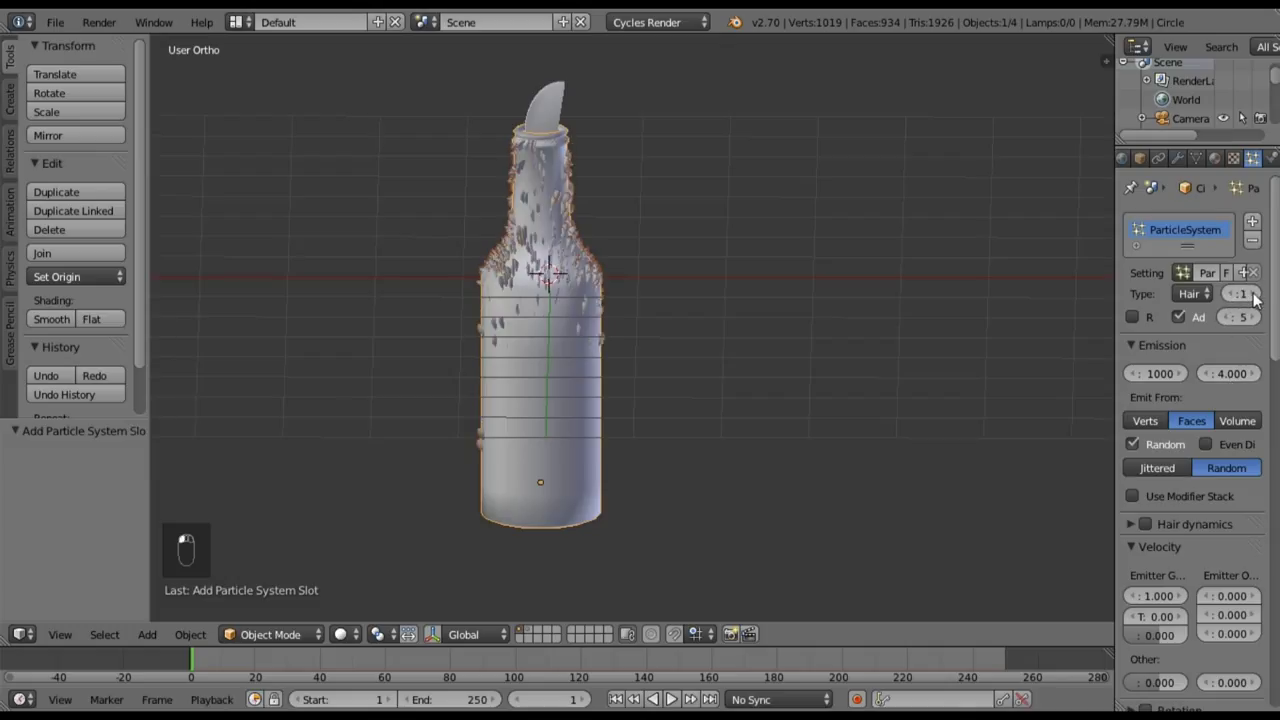
left_click(1255, 294)
left_click(1255, 294)
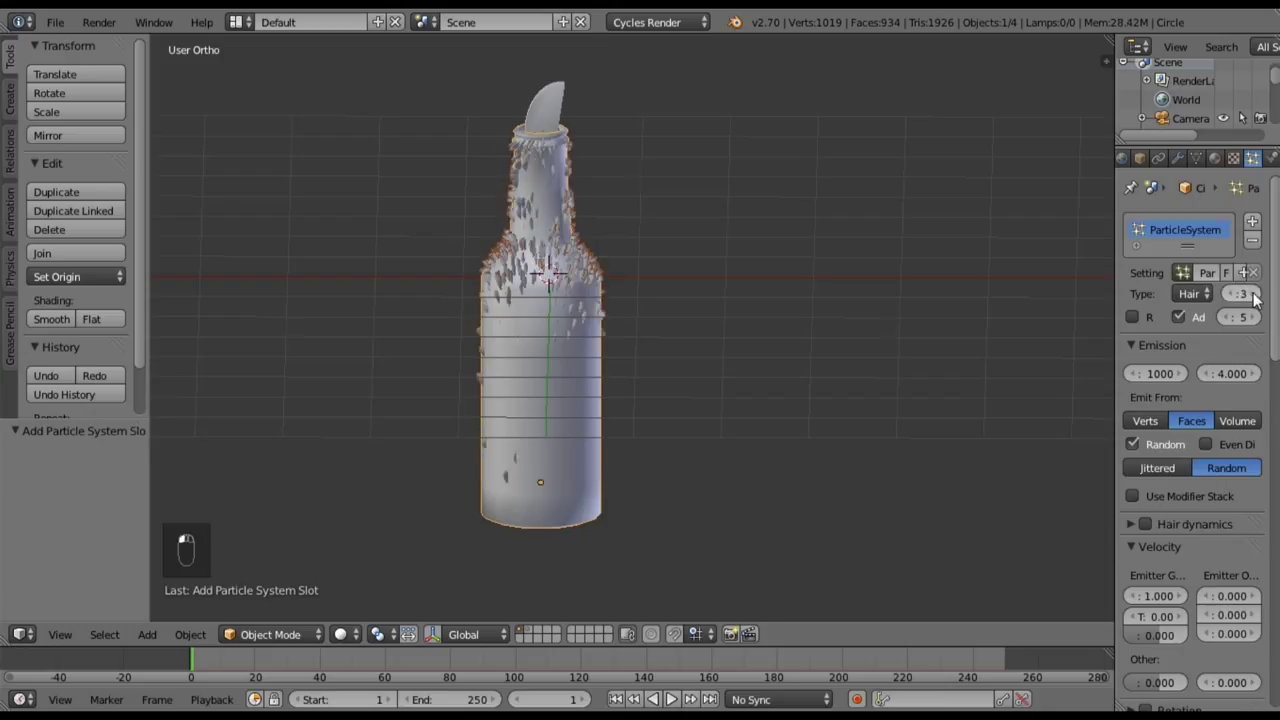
left_click(1255, 294)
left_click(1255, 294)
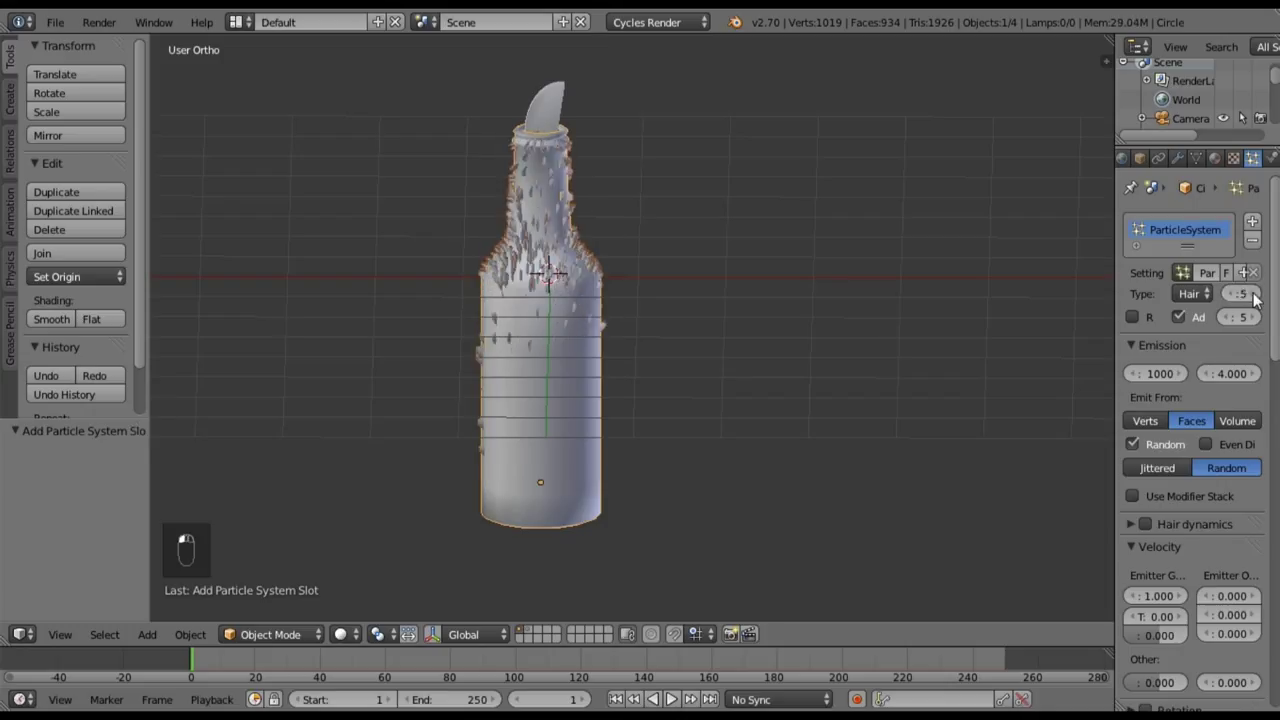
left_click(1255, 294)
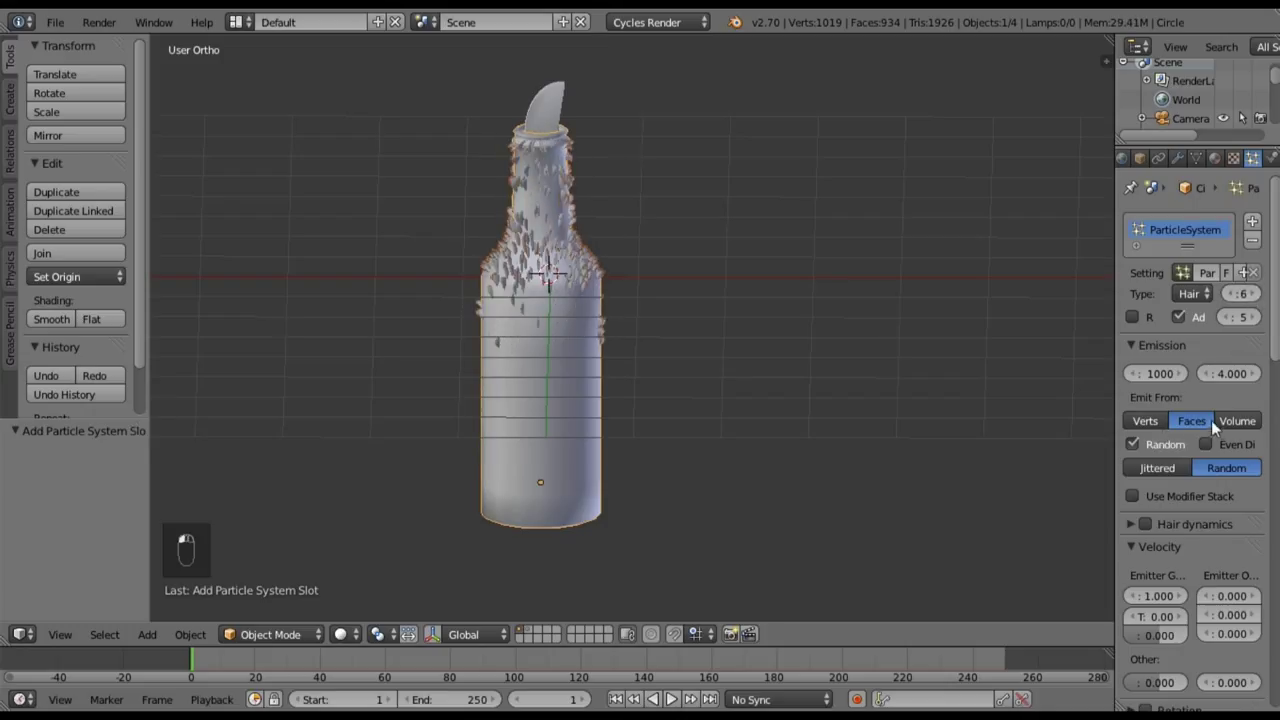
- Reduce the droplets' size by lowering the emitter geometry's normal velocity to 0.540
scroll(1211, 420, "down", 5)
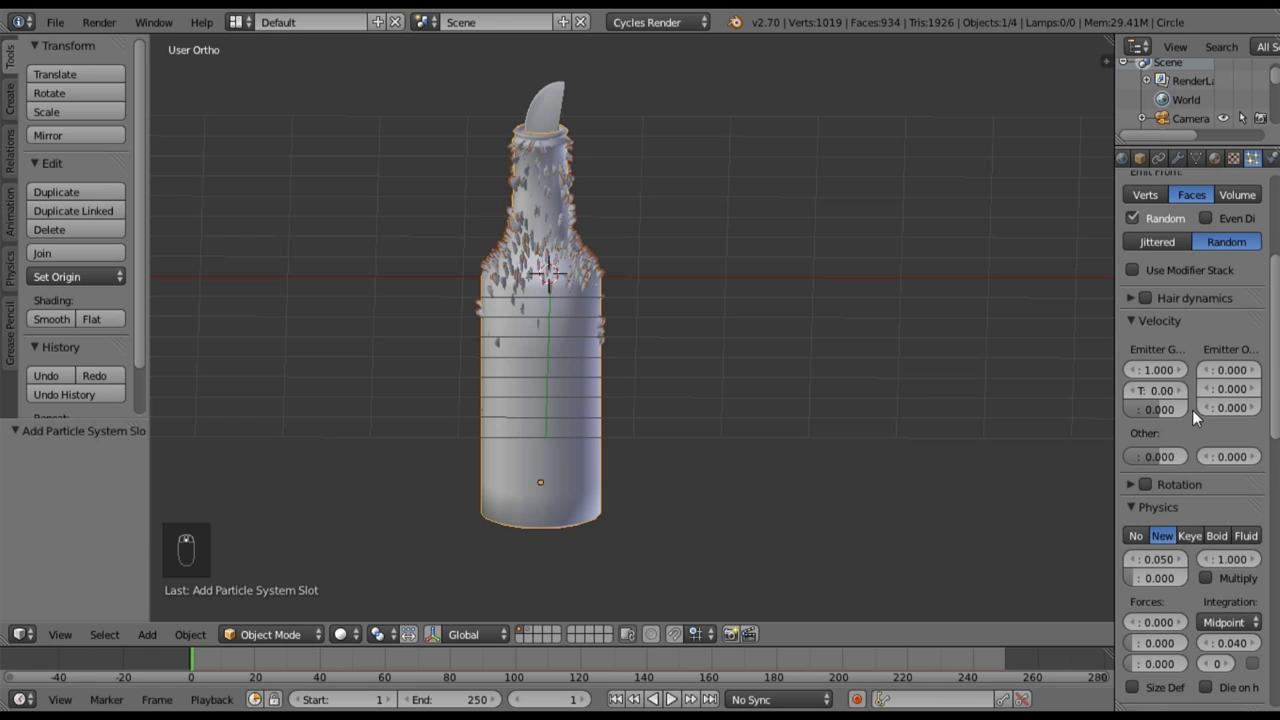
scroll(600, 290, "up", 3)
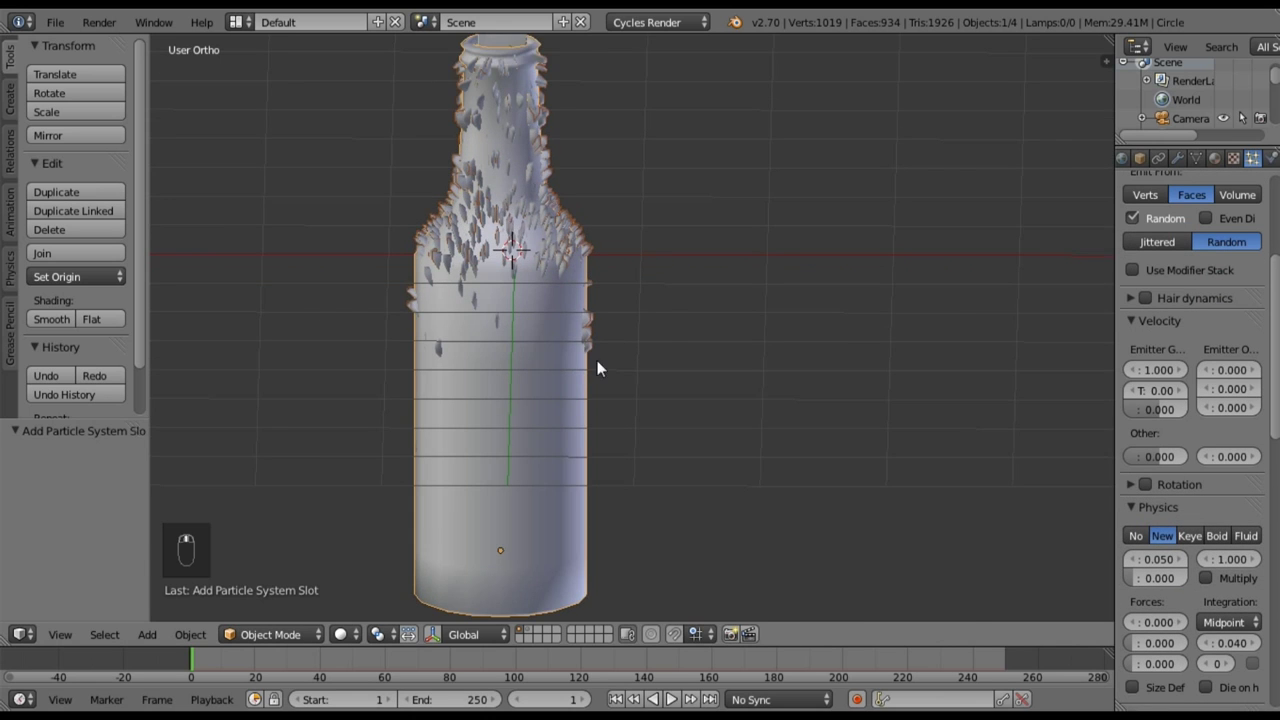
scroll(617, 292, "up", 4)
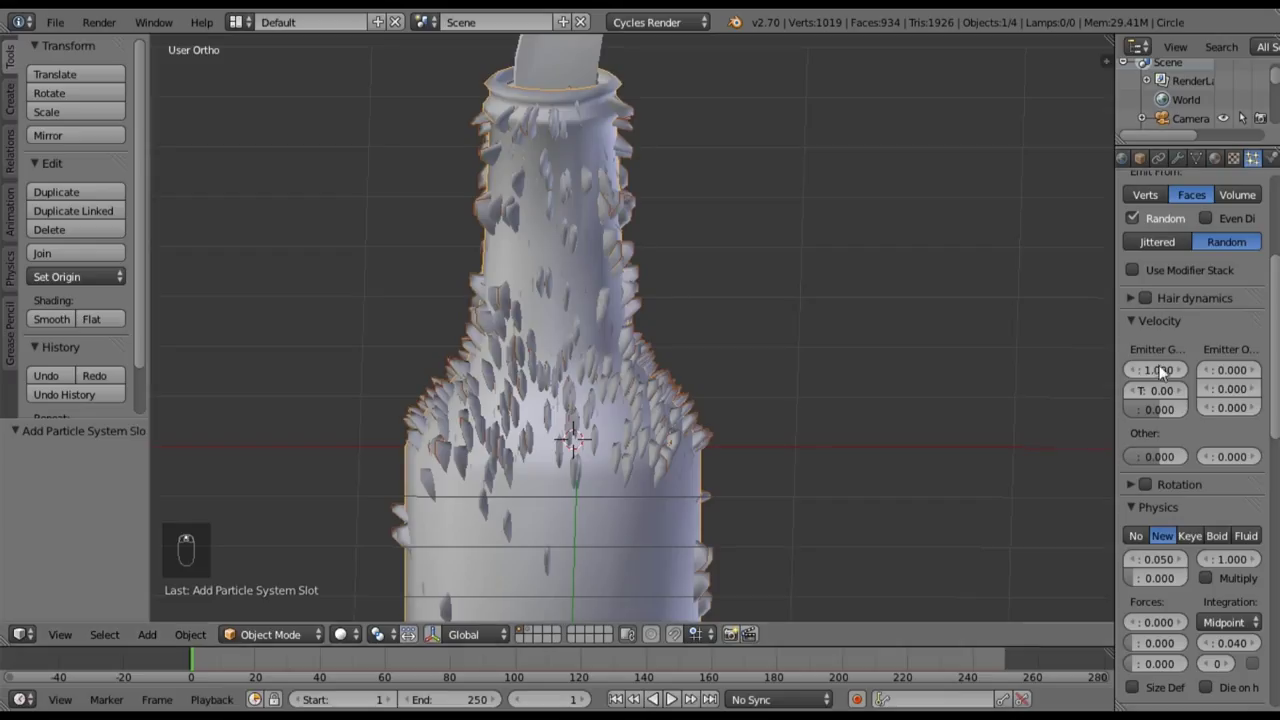
left_click_drag(1162, 371, 1114, 371)
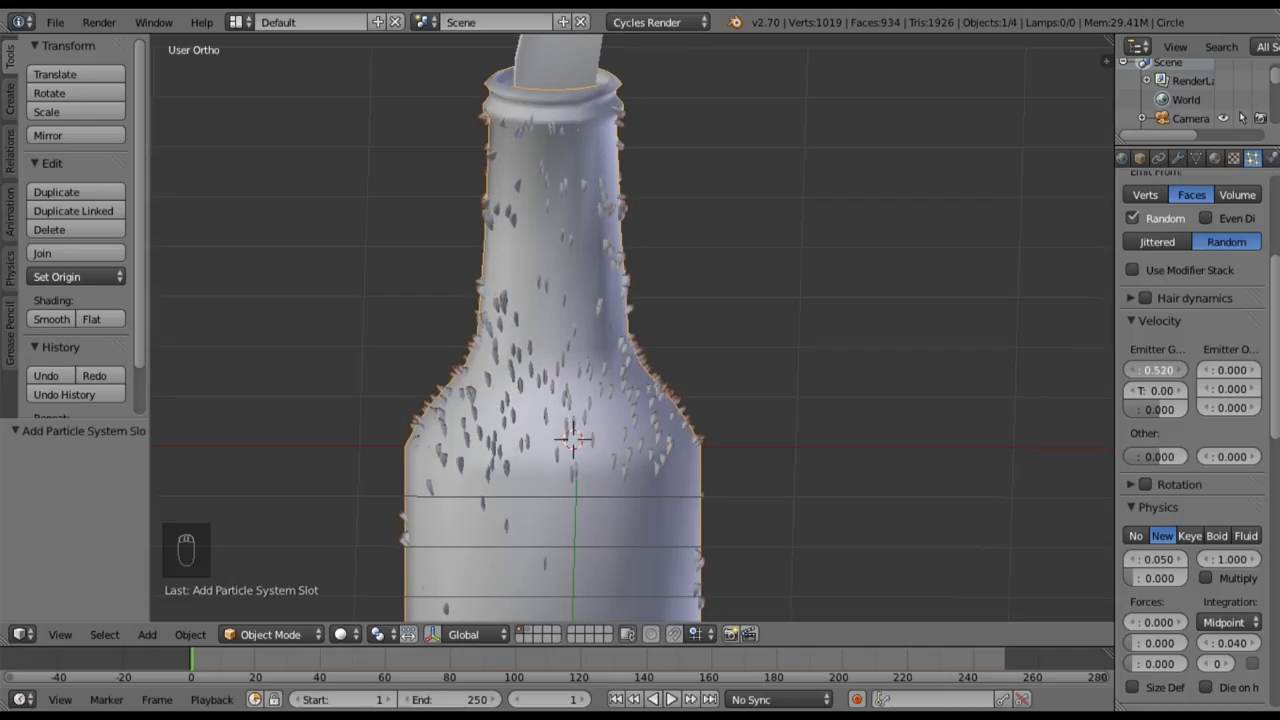
- Enable Rotation for the particle system and expand its settings
scroll(1192, 362, "down", 4)
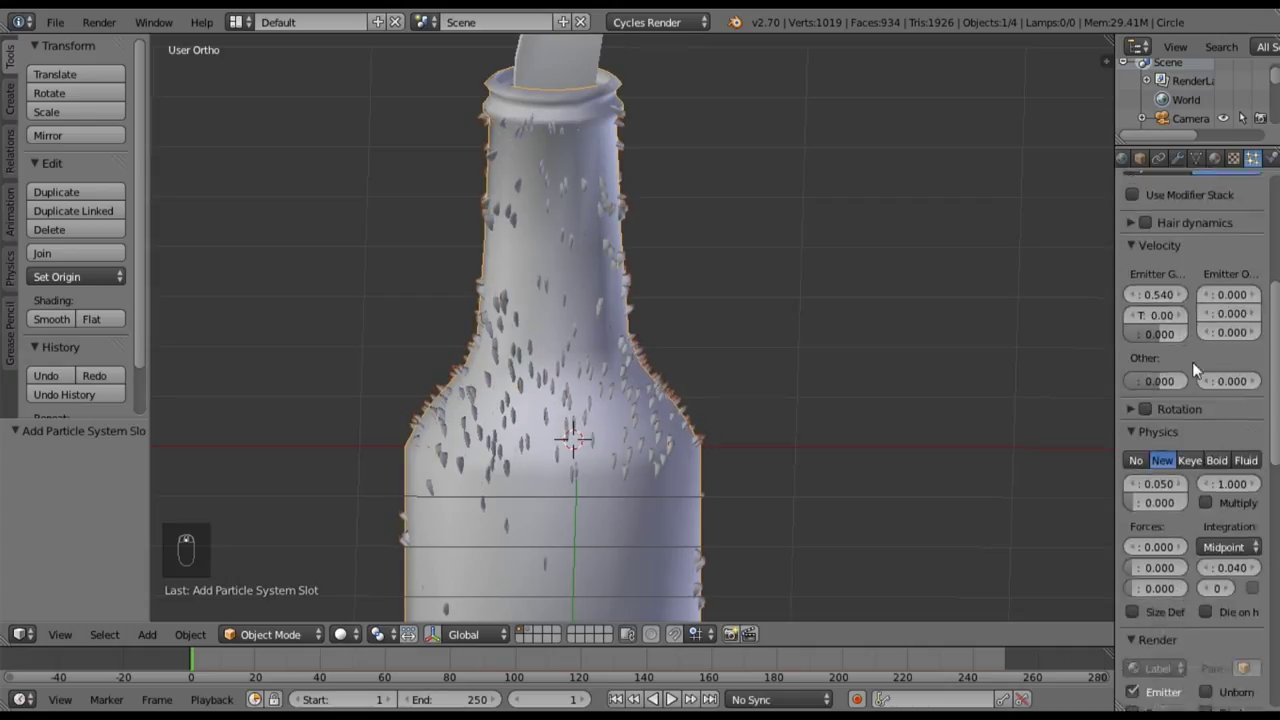
left_click(1145, 334)
left_click(1132, 334)
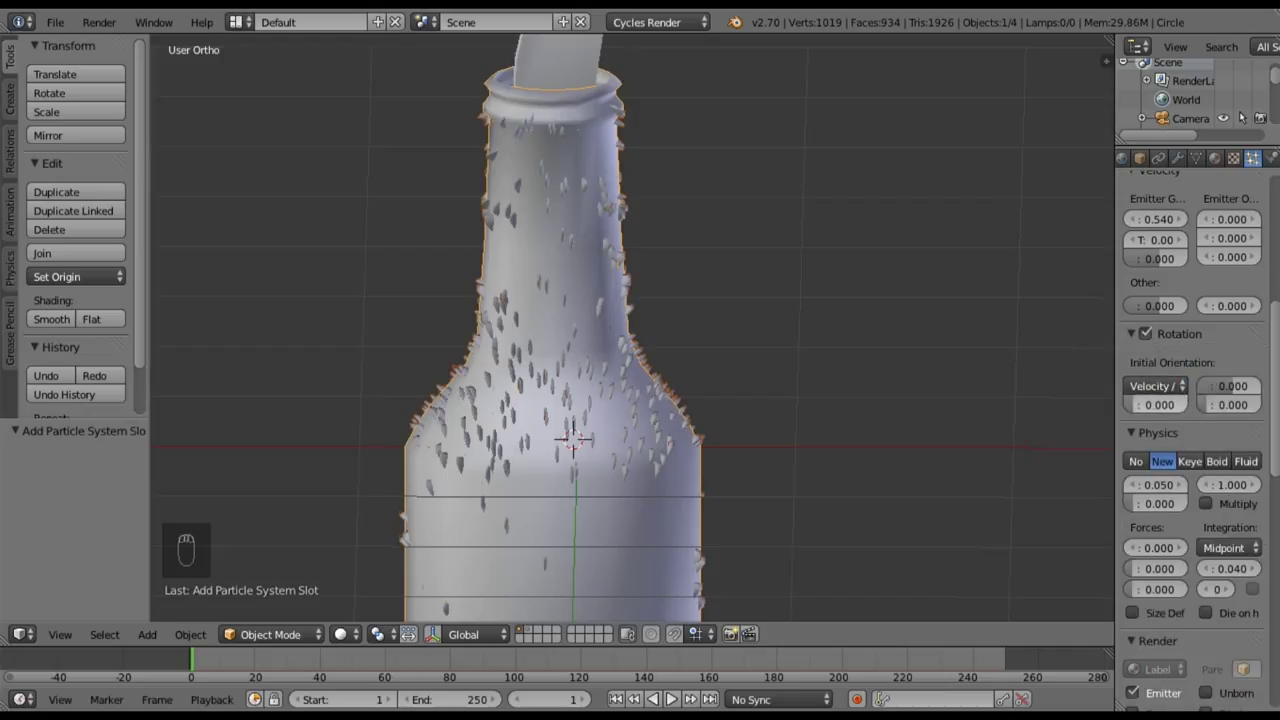
- Try raising the droplets' random phase and a rotation phase of 0.967, and reset the phase to 0
left_click_drag(1167, 404, 1222, 404)
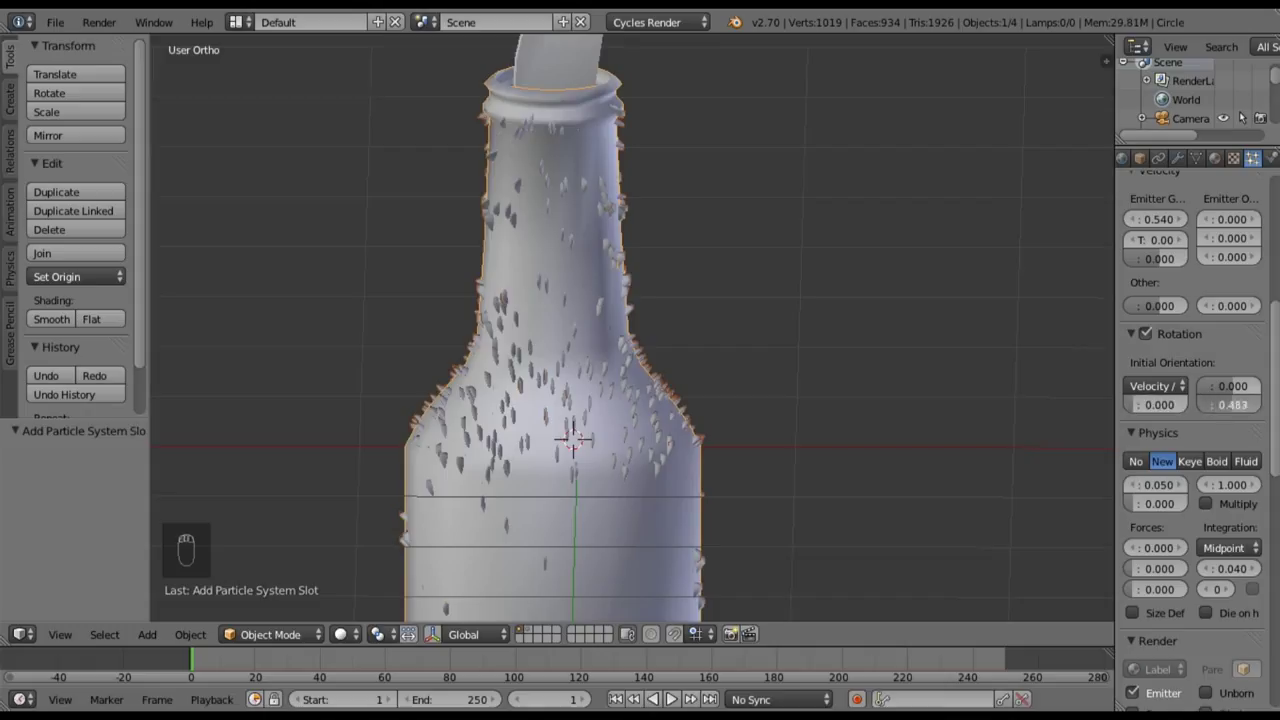
mouse_move(1222, 404)
left_mouse_down()
mouse_move(1208, 404)
mouse_move(1240, 385)
mouse_move(1195, 385)
mouse_move(1245, 393)
left_mouse_up()
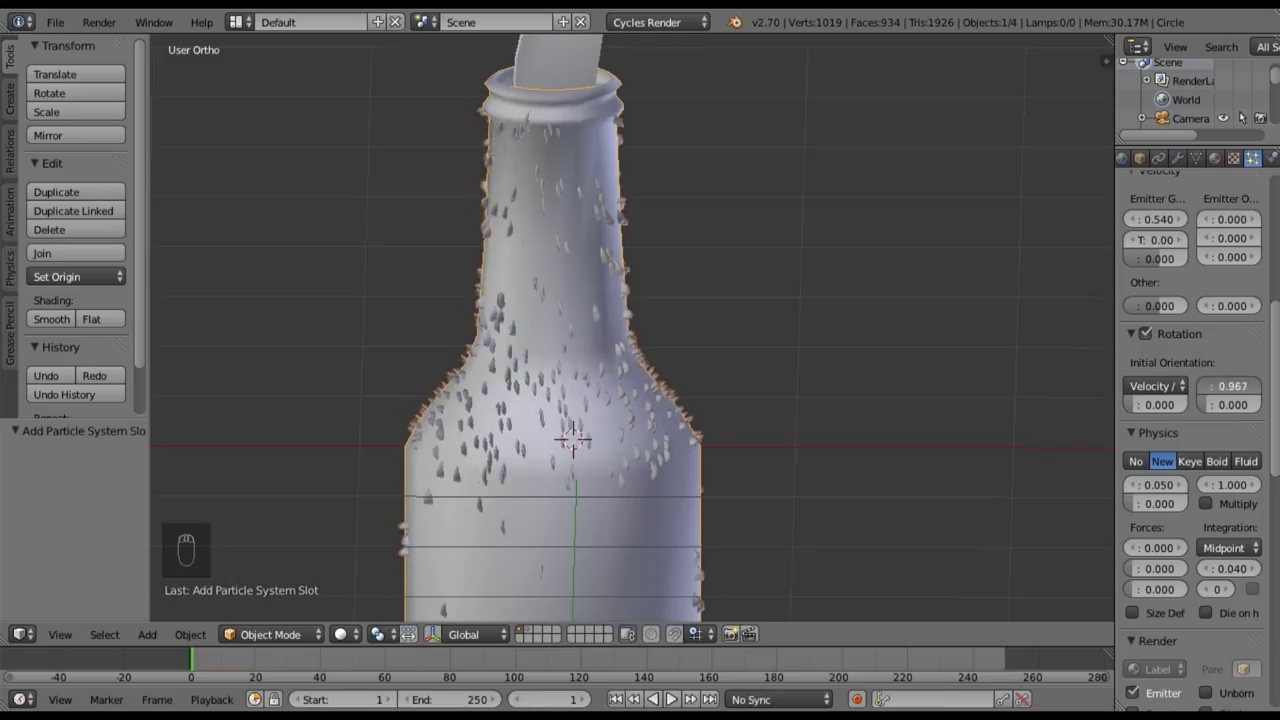
left_click(1237, 385)
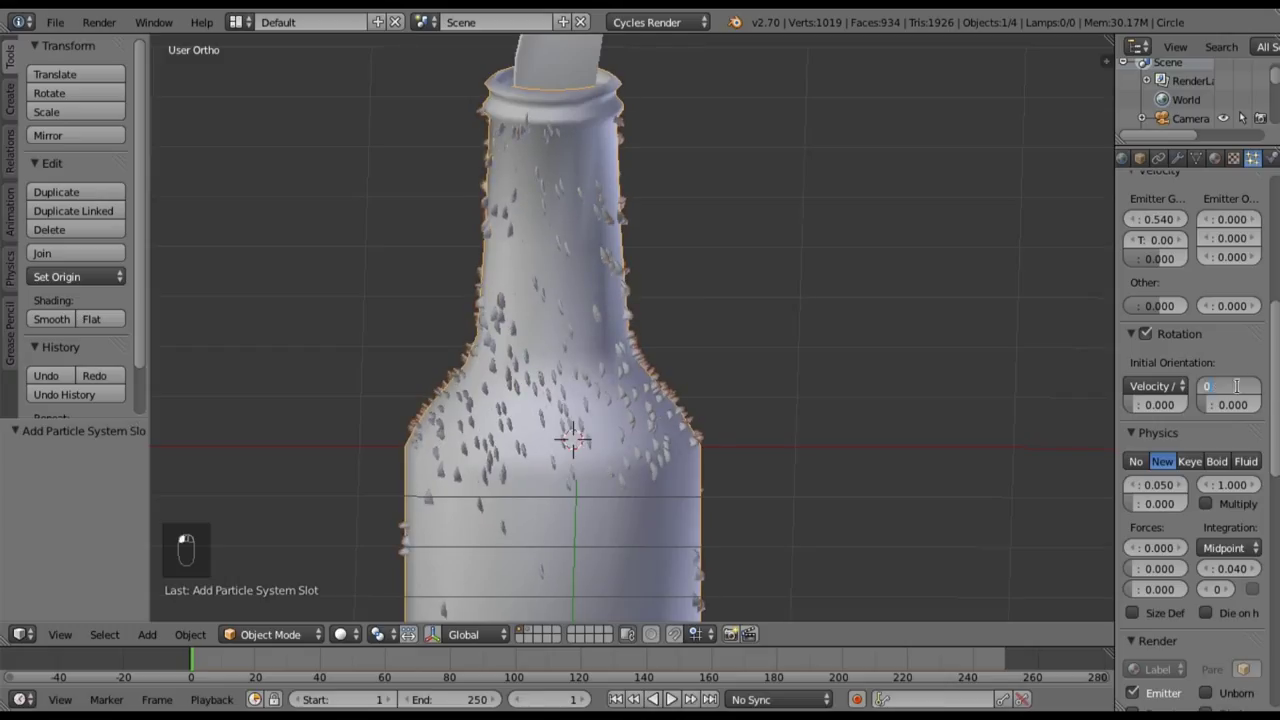
key("Return")
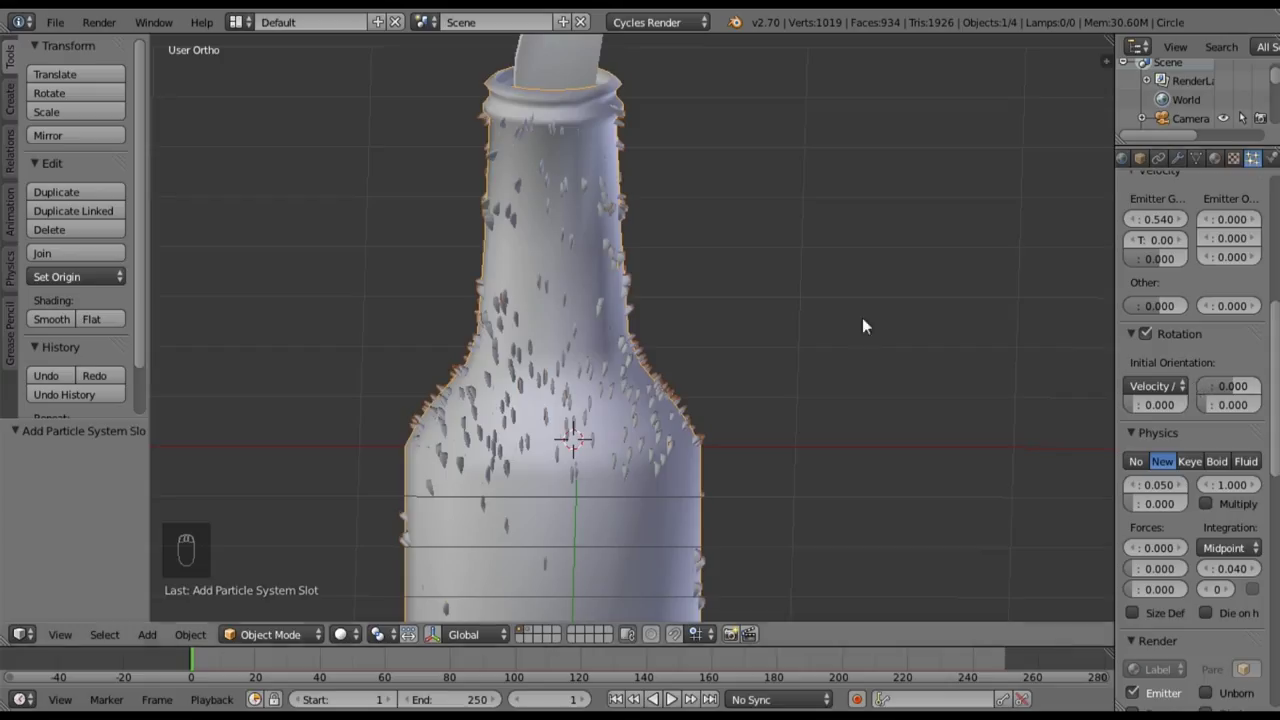
- Try Normal, Normal-Tangent, Velocity / Hair, Global X and Global Y as the droplets' initial orientation axis
left_click(1152, 386)
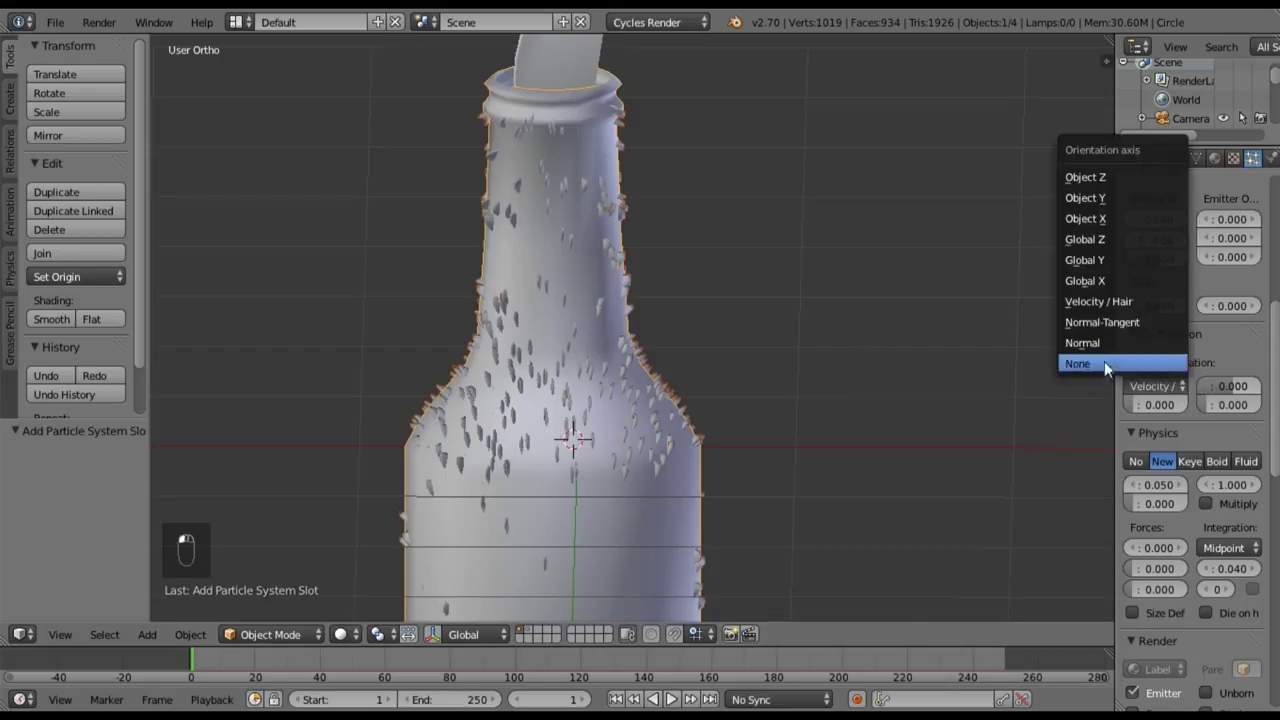
left_click(1097, 345)
left_click(1146, 377)
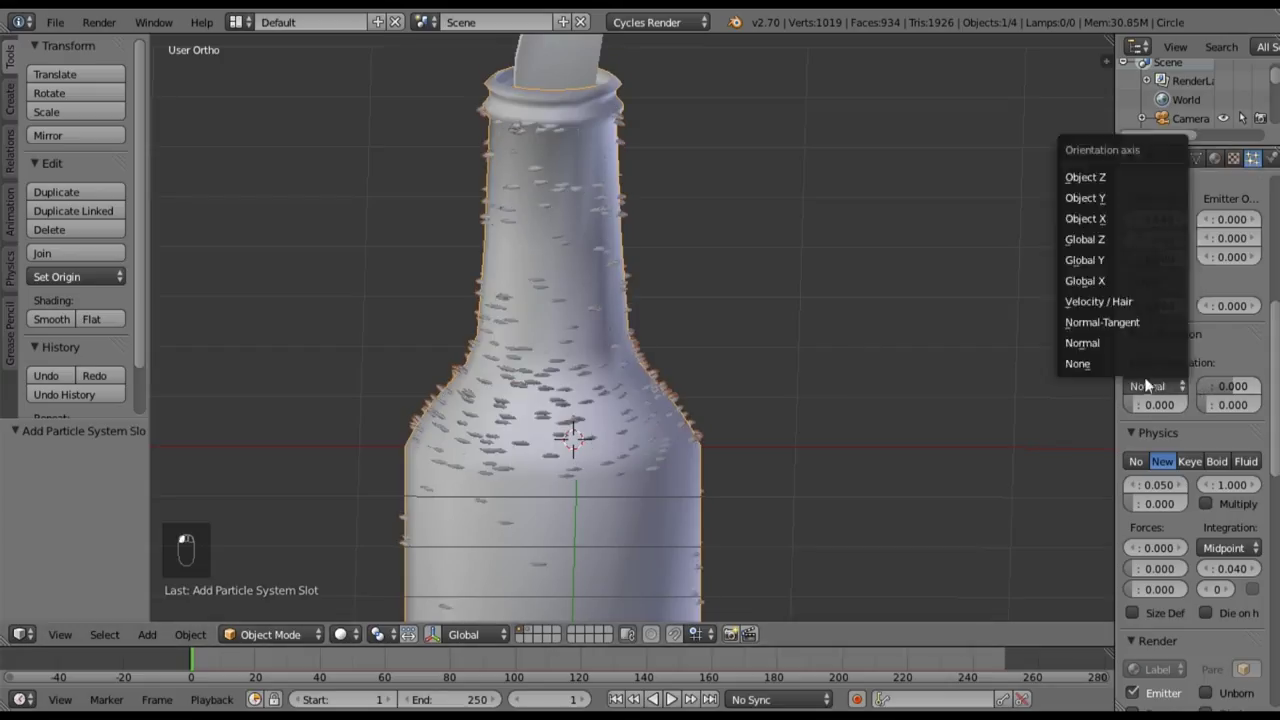
left_click(1103, 322)
left_click(1153, 380)
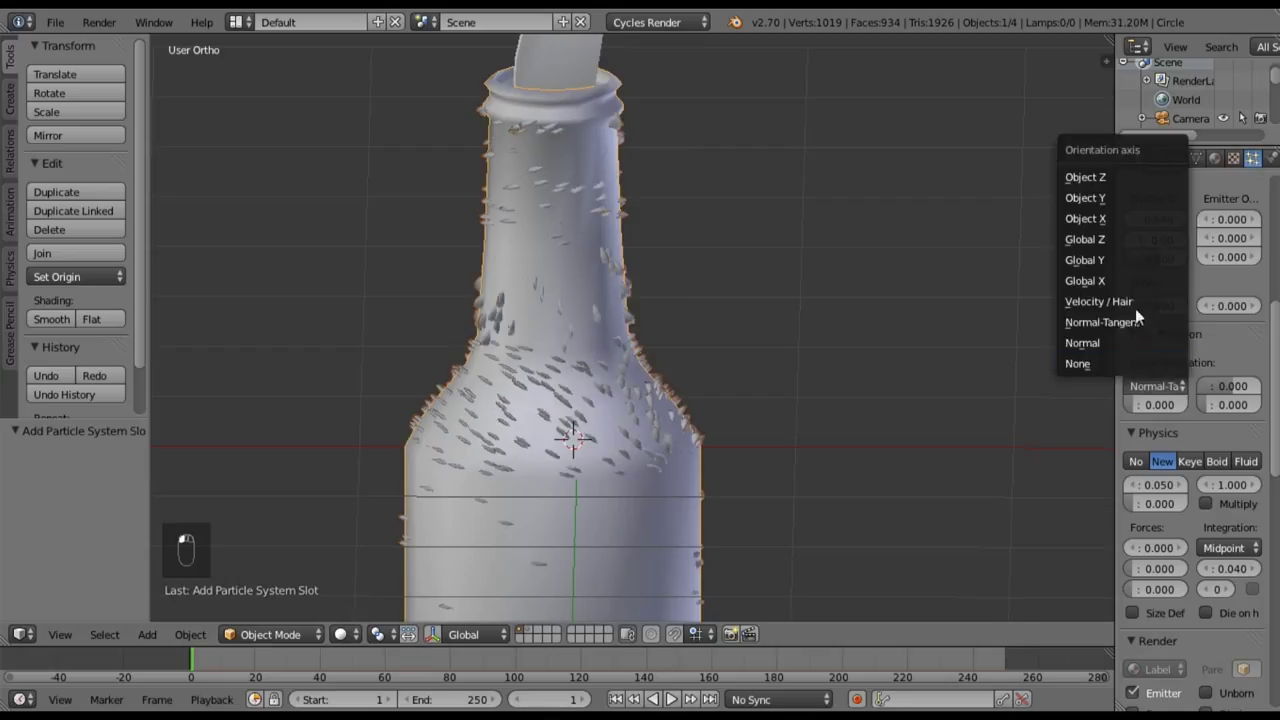
left_click(1133, 303)
left_click(1155, 384)
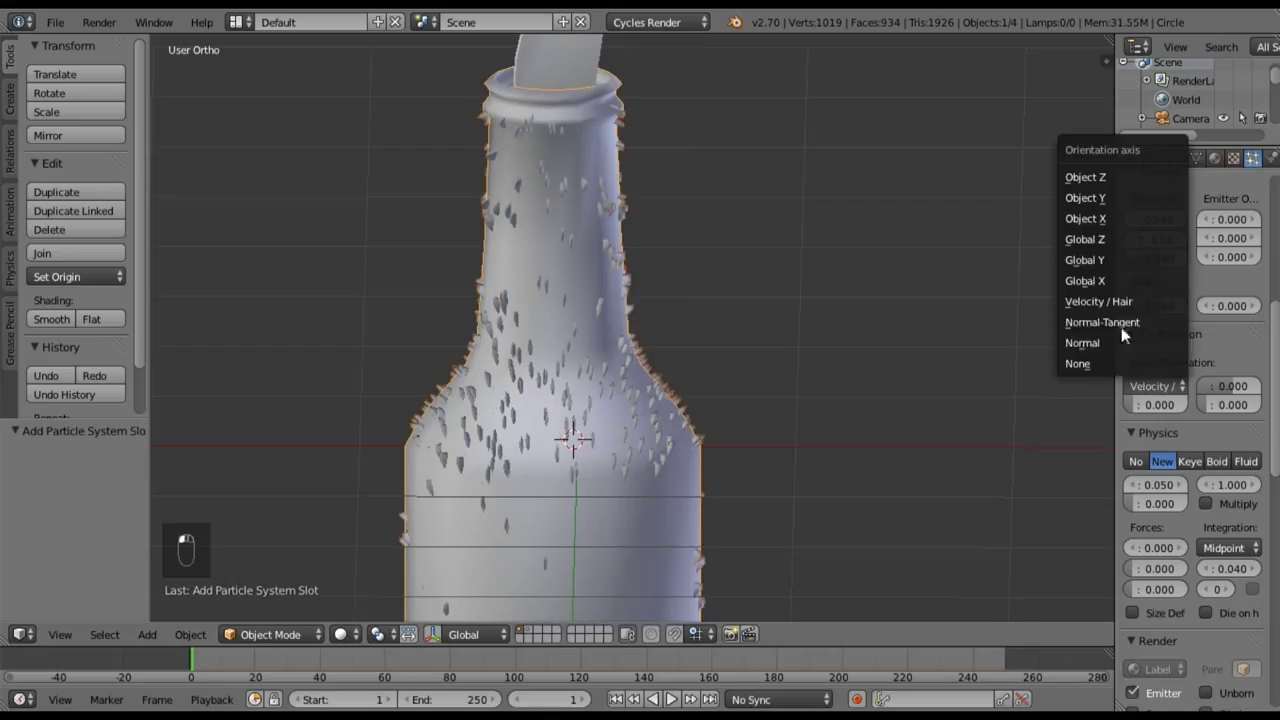
left_click(1103, 279)
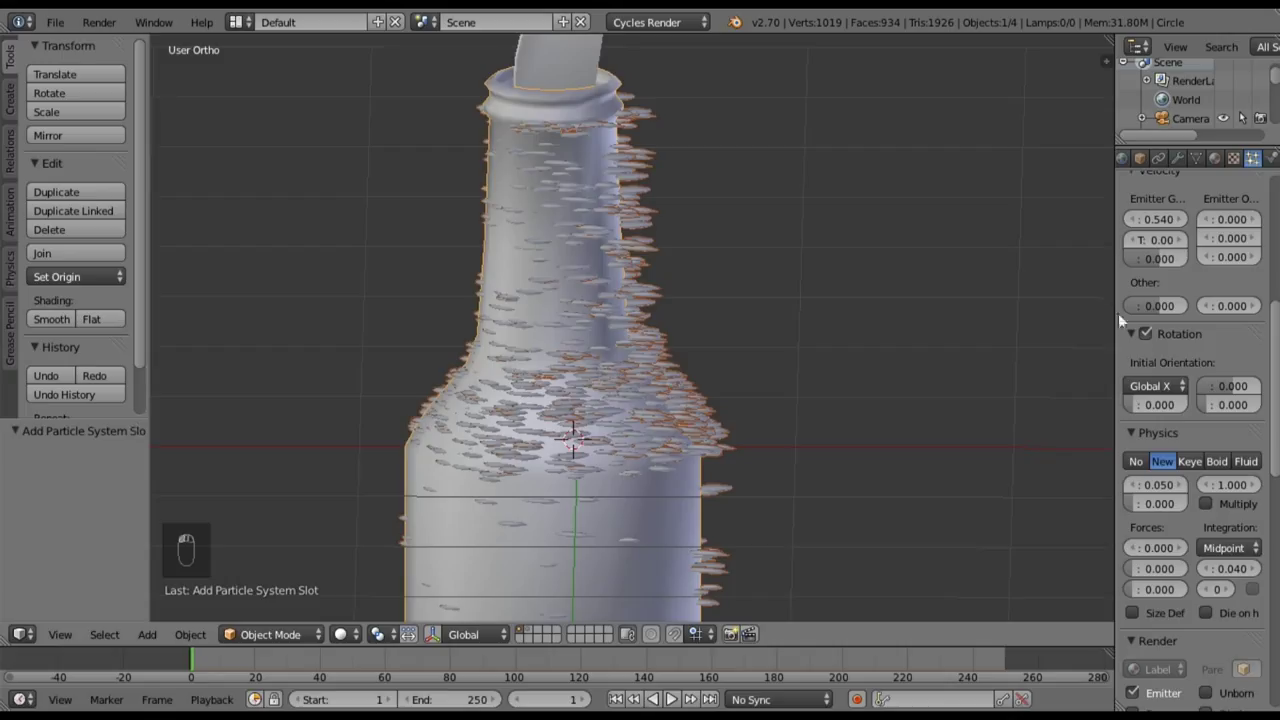
left_click(1164, 379)
left_click(1105, 259)
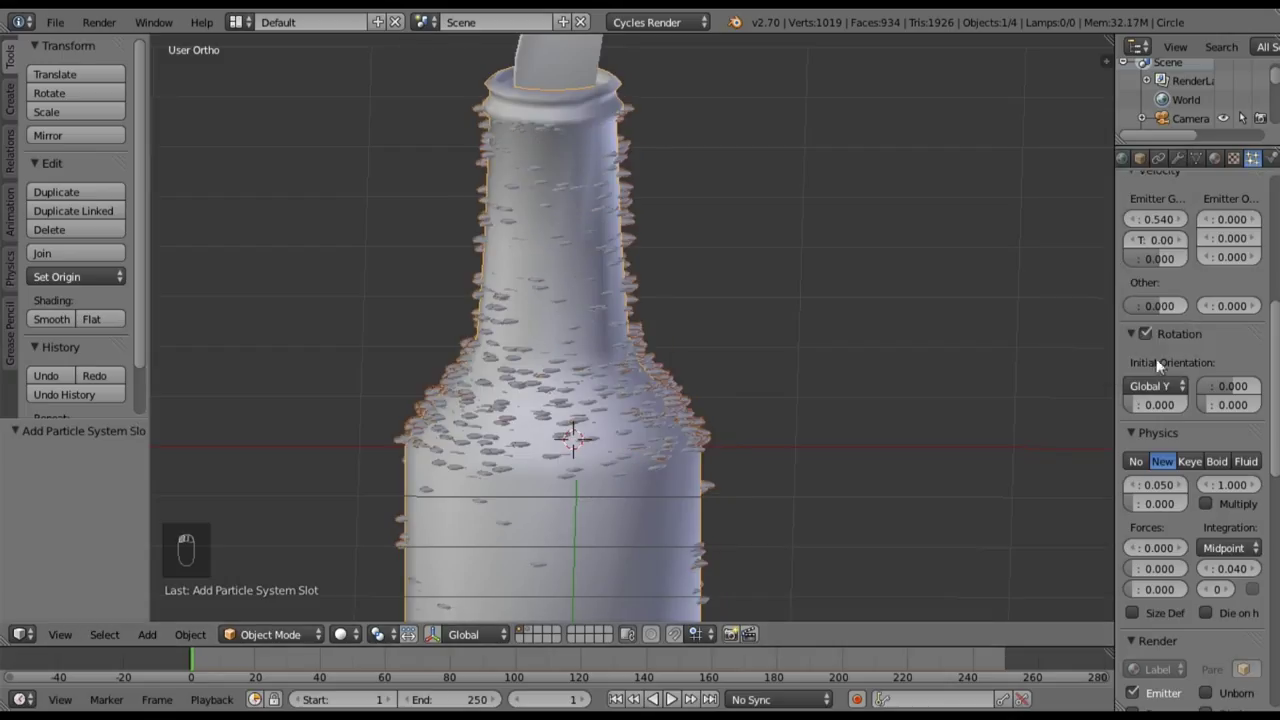
- Set the droplets' initial orientation to Global Z and inspect them around the bottle's neck
left_click(1172, 386)
left_click(1112, 240)
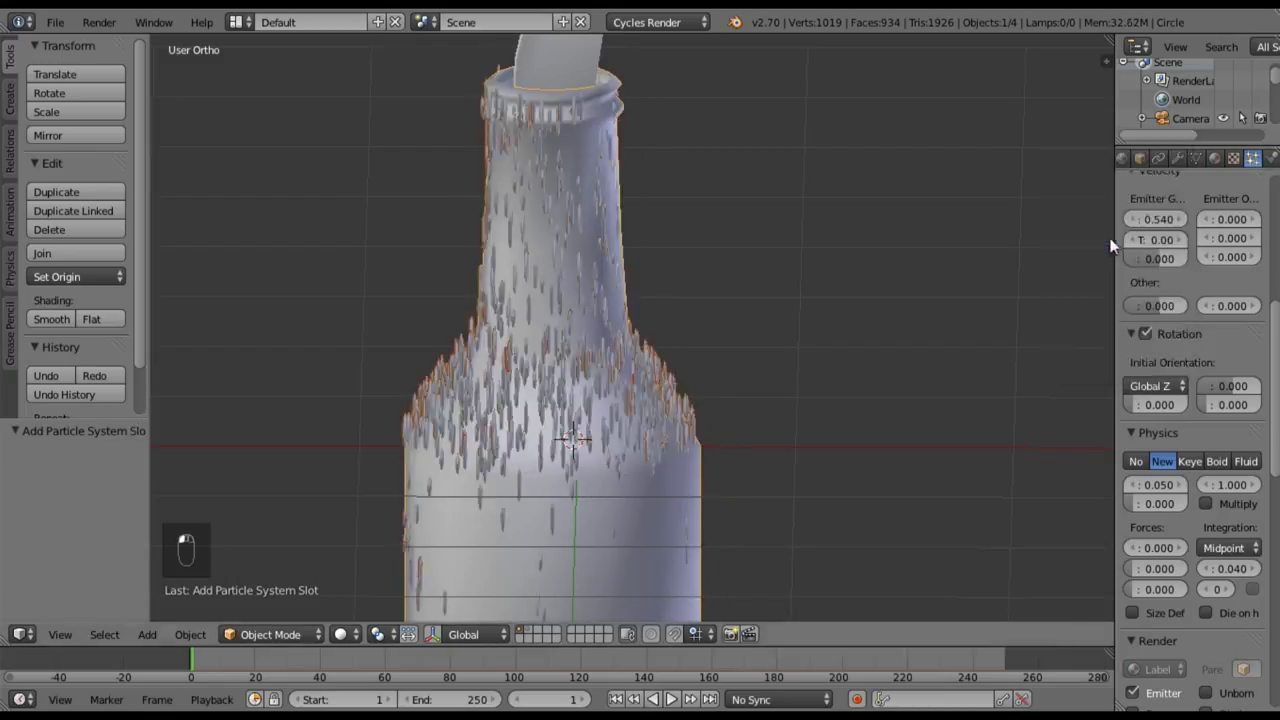
middle_click_drag(581, 386, 554, 387)
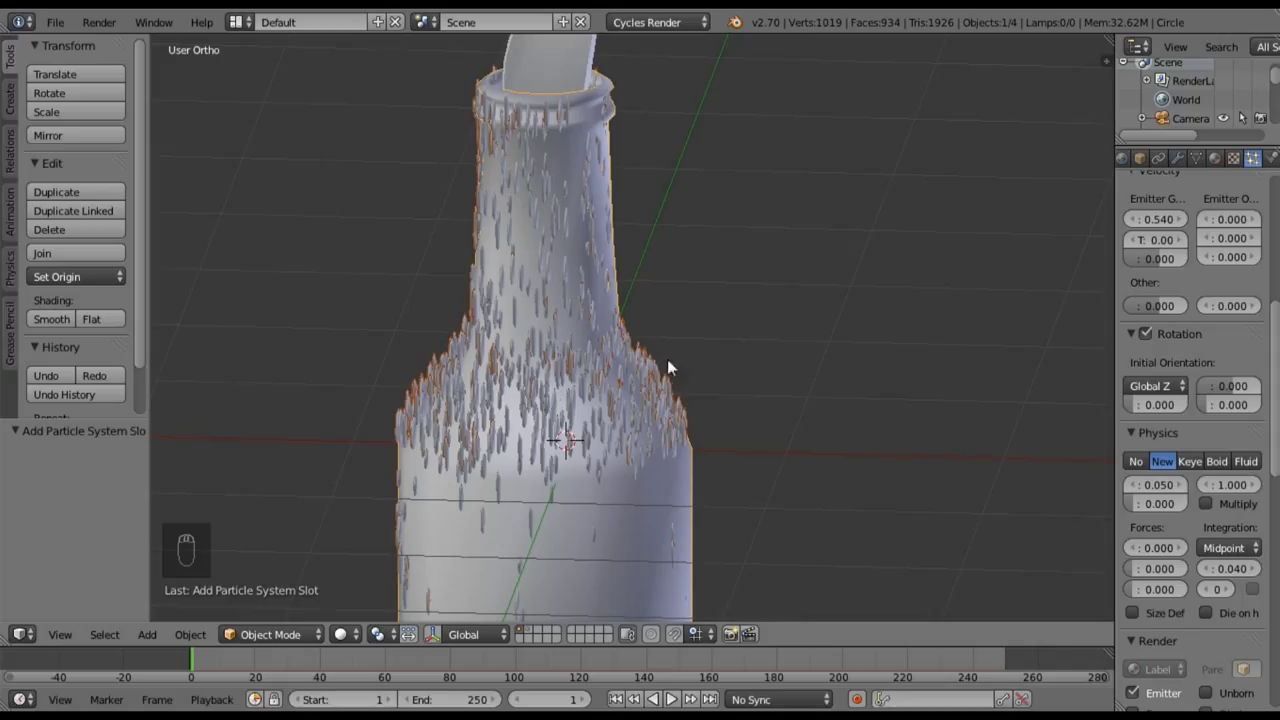
- Set the particle system's emission number to 200 and inspect the droplets around the bottle's neck
scroll(1187, 344, "up", 8)
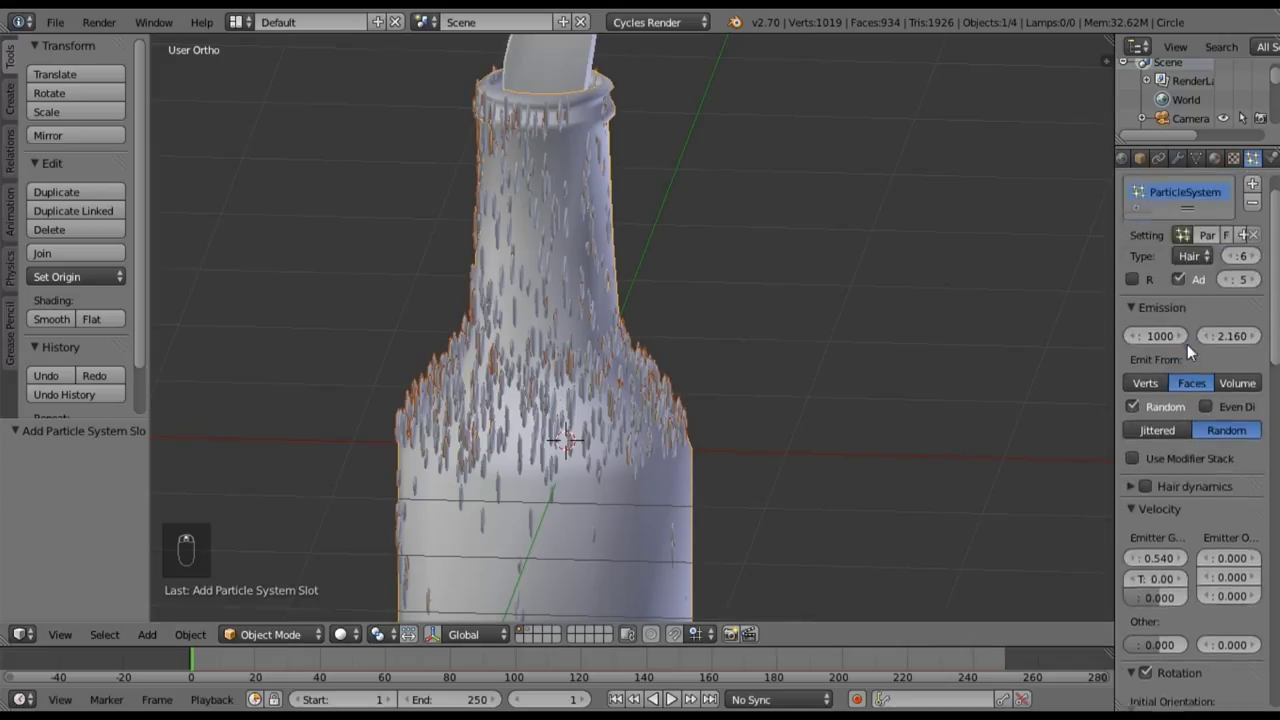
scroll(1187, 344, "up", 2)
left_click(1162, 372)
type("200")
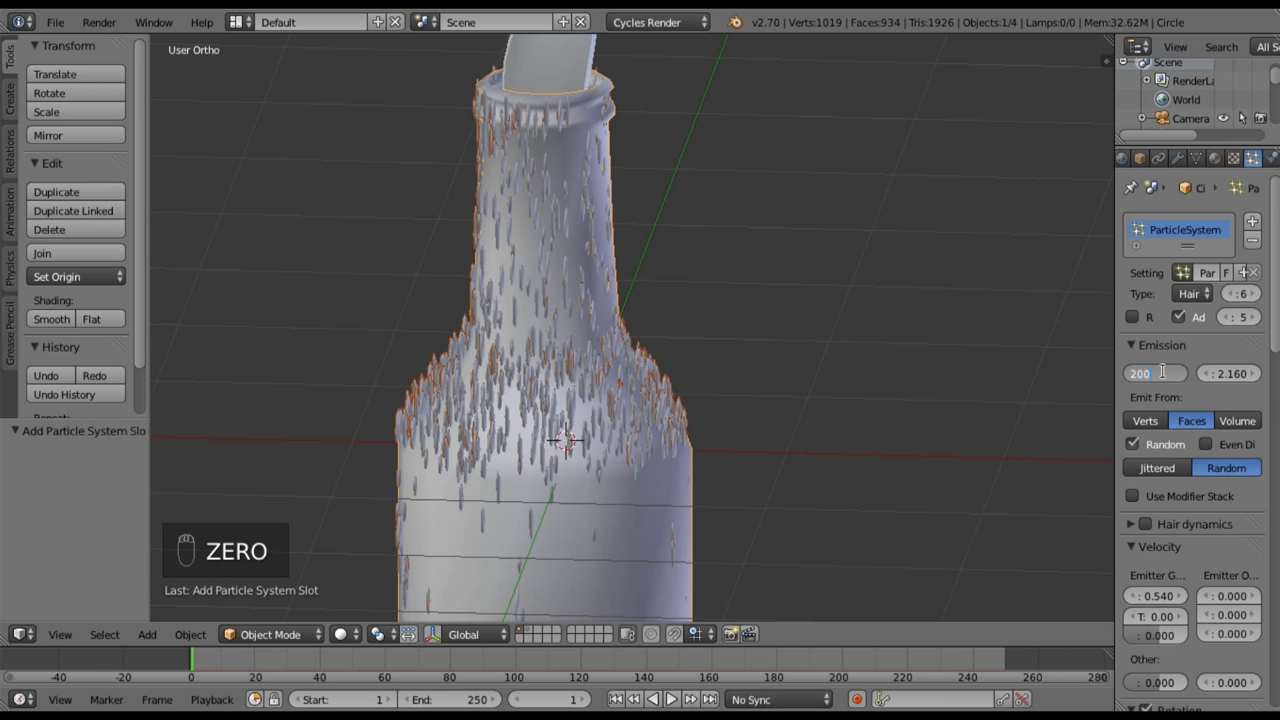
key("Return")
middle_click_drag(617, 357, 663, 460)
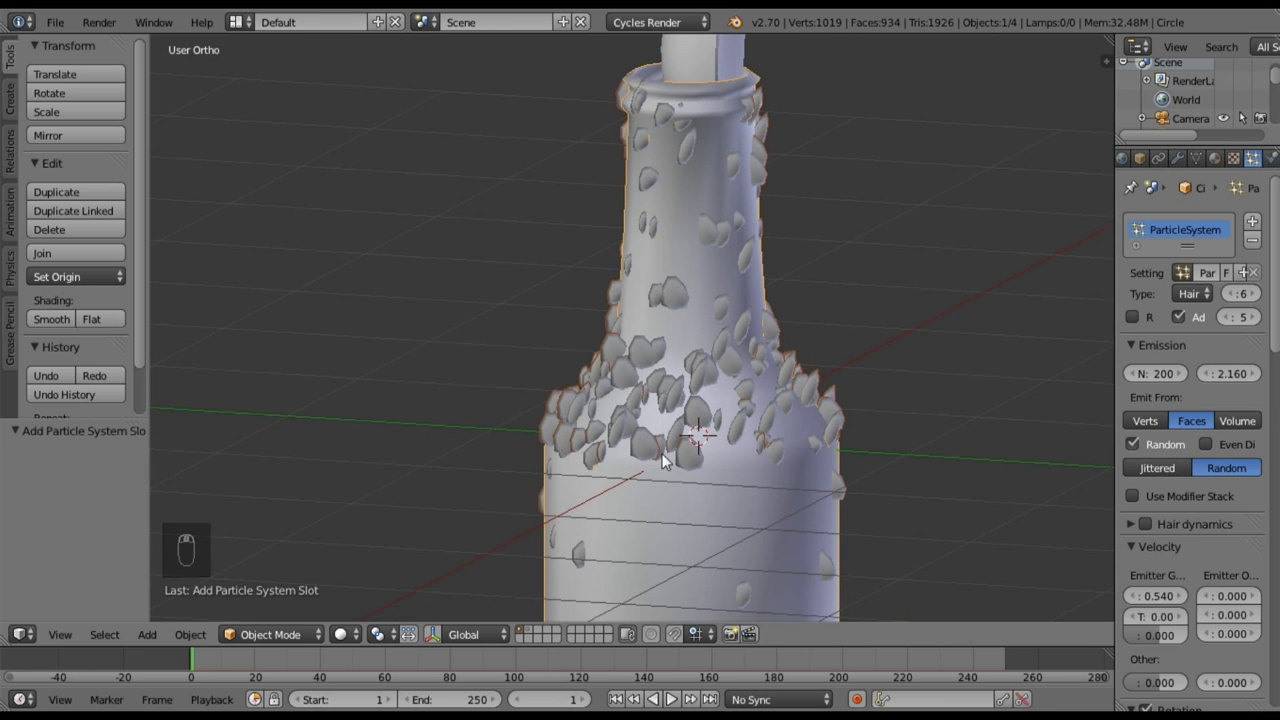
- Look at the source droplet meshes on their layer, and return to a front view of the bottle's neck
left_click(530, 631)
scroll(543, 449, "down", 2)
middle_click_drag(552, 380, 560, 492)
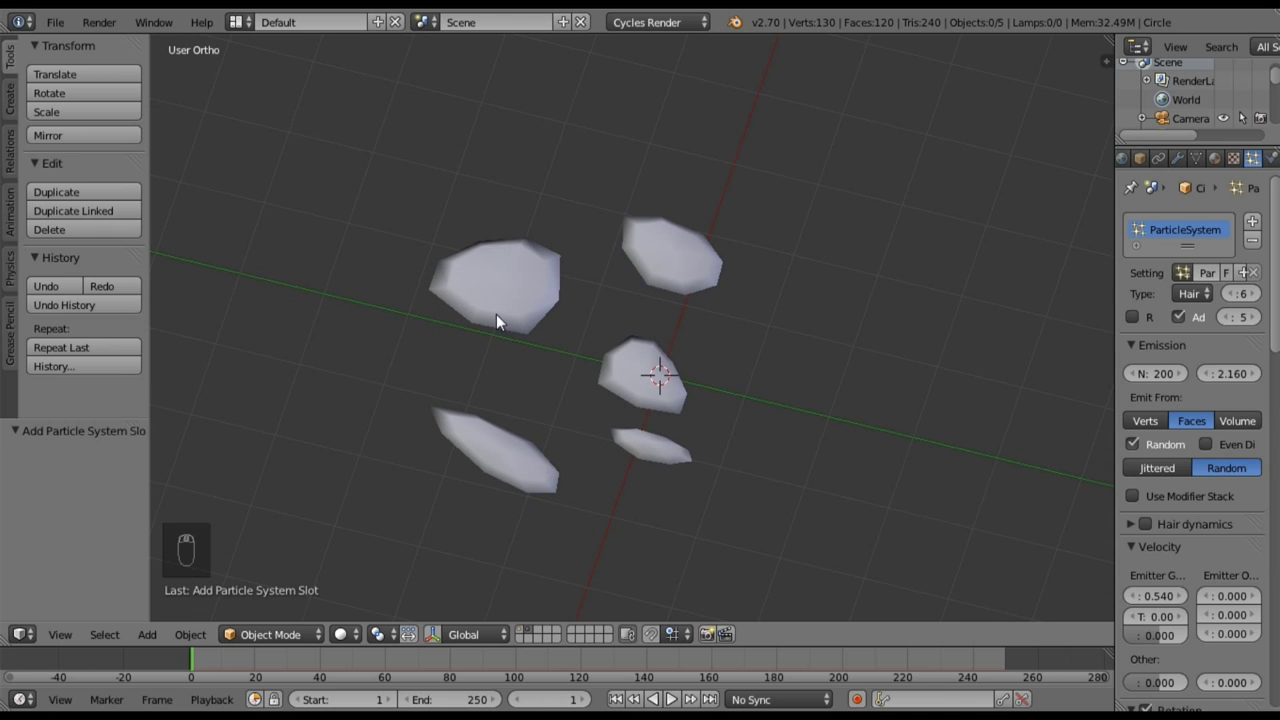
left_click(520, 630)
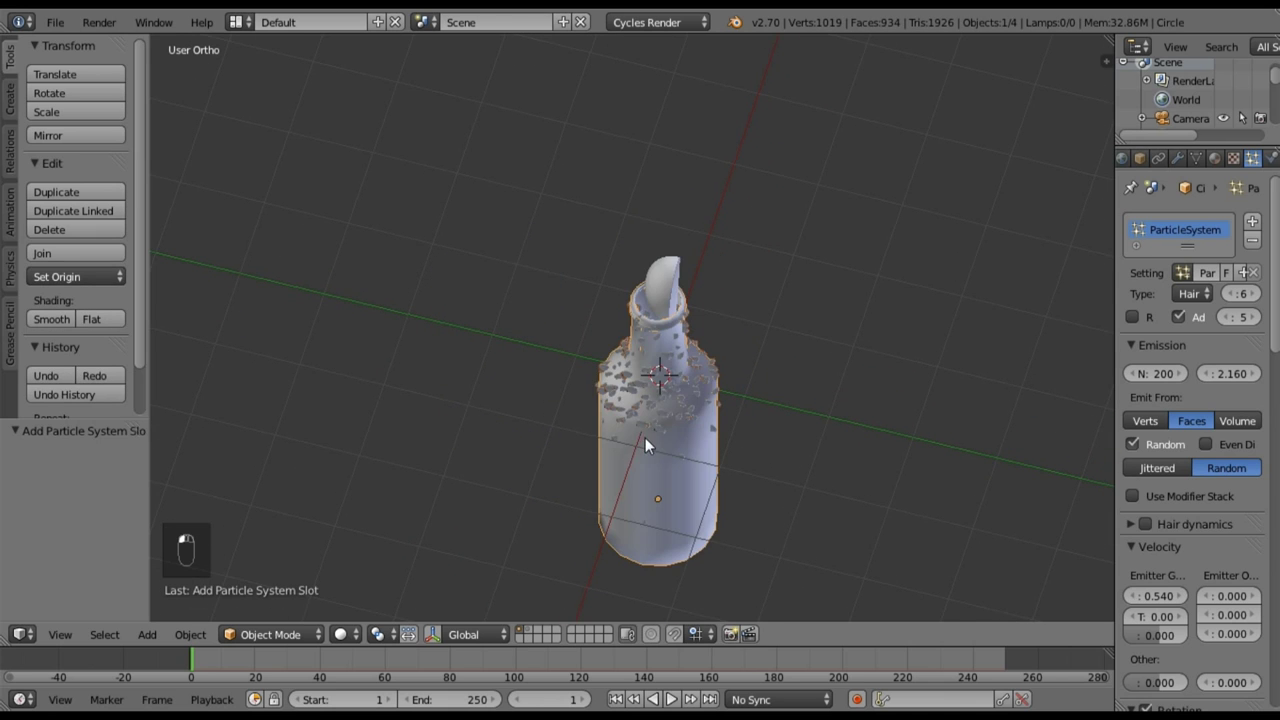
key("KP_1")
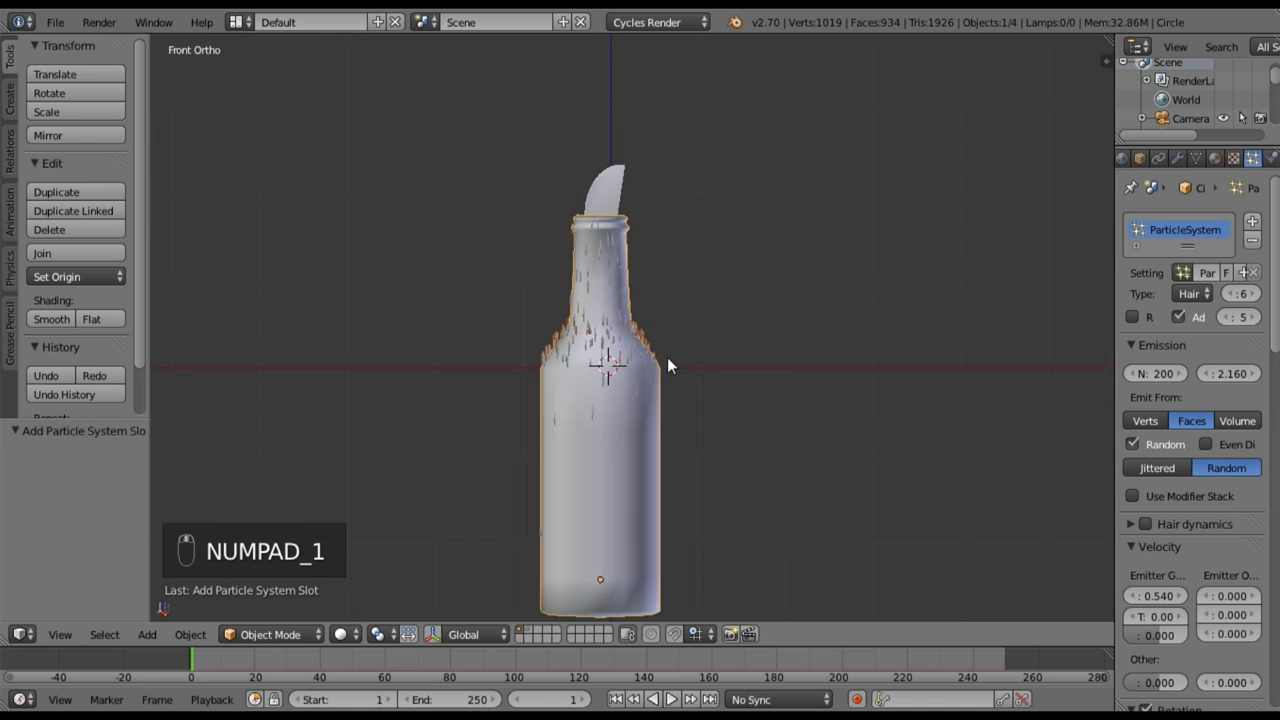
scroll(667, 357, "up", 4)
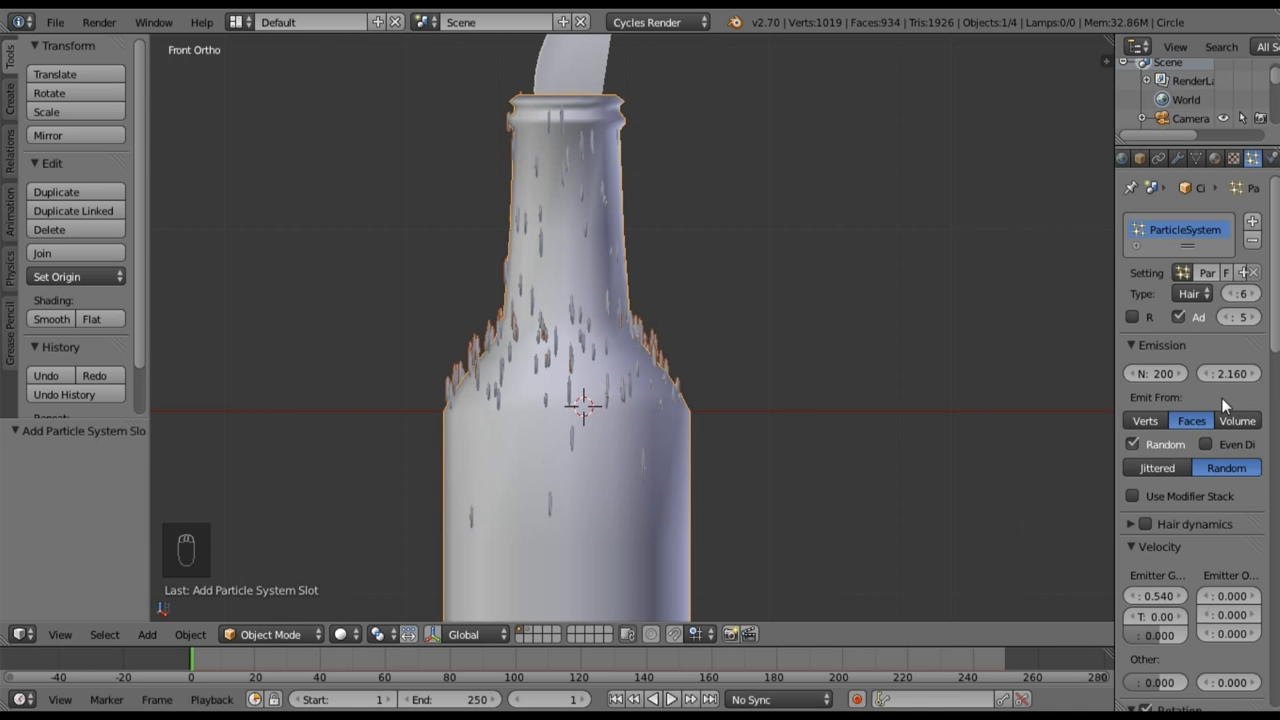
- Set the droplets' rotation phase to -1.000
scroll(1222, 398, "down", 2)
scroll(1205, 406, "down", 10)
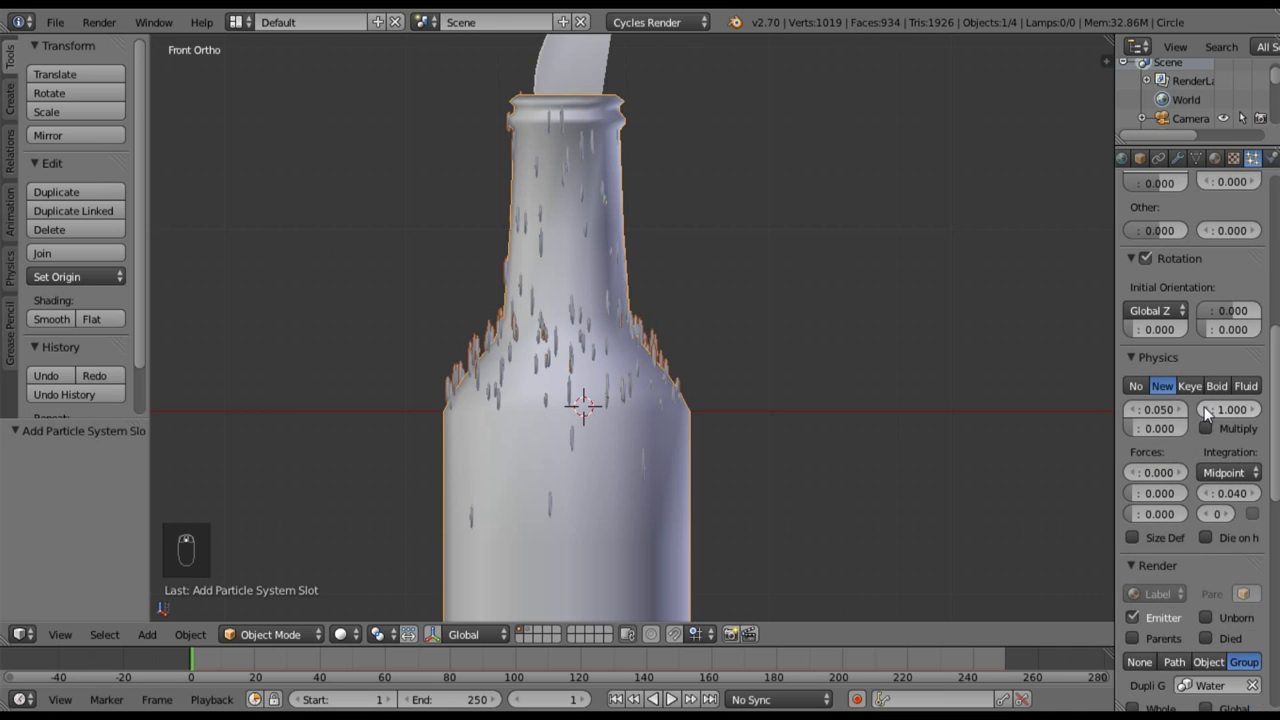
scroll(1178, 367, "up", 1)
left_click_drag(1225, 349, 1170, 349)
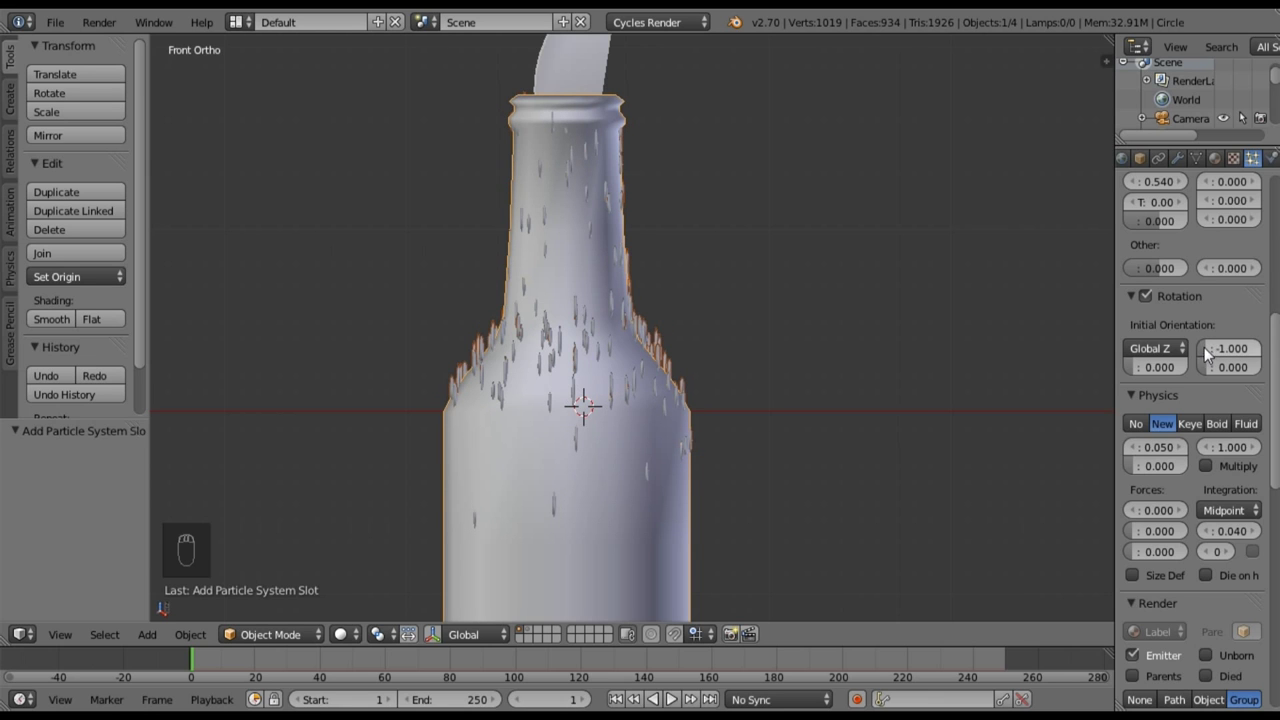
- Try None as the droplets' initial orientation, set it to Velocity / Hair, and inspect the droplets around the bottle
left_click(1155, 348)
left_click(1122, 326)
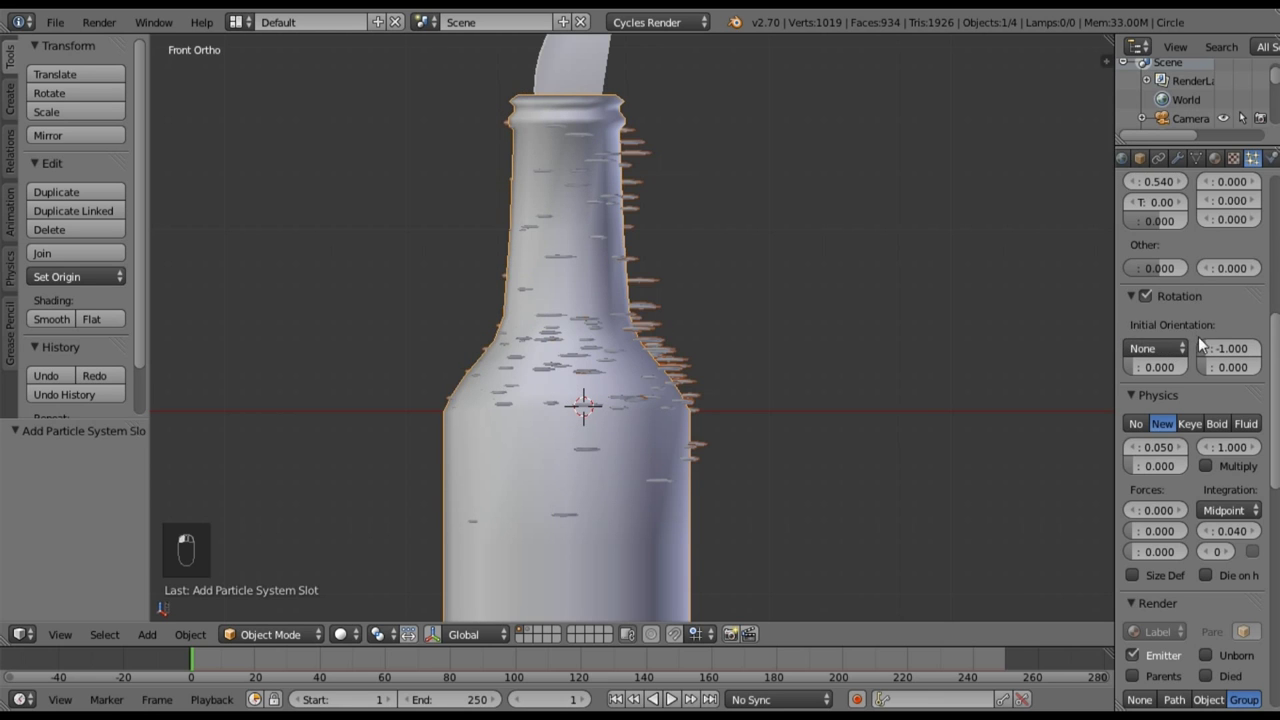
left_click(1155, 348)
left_click(1126, 264)
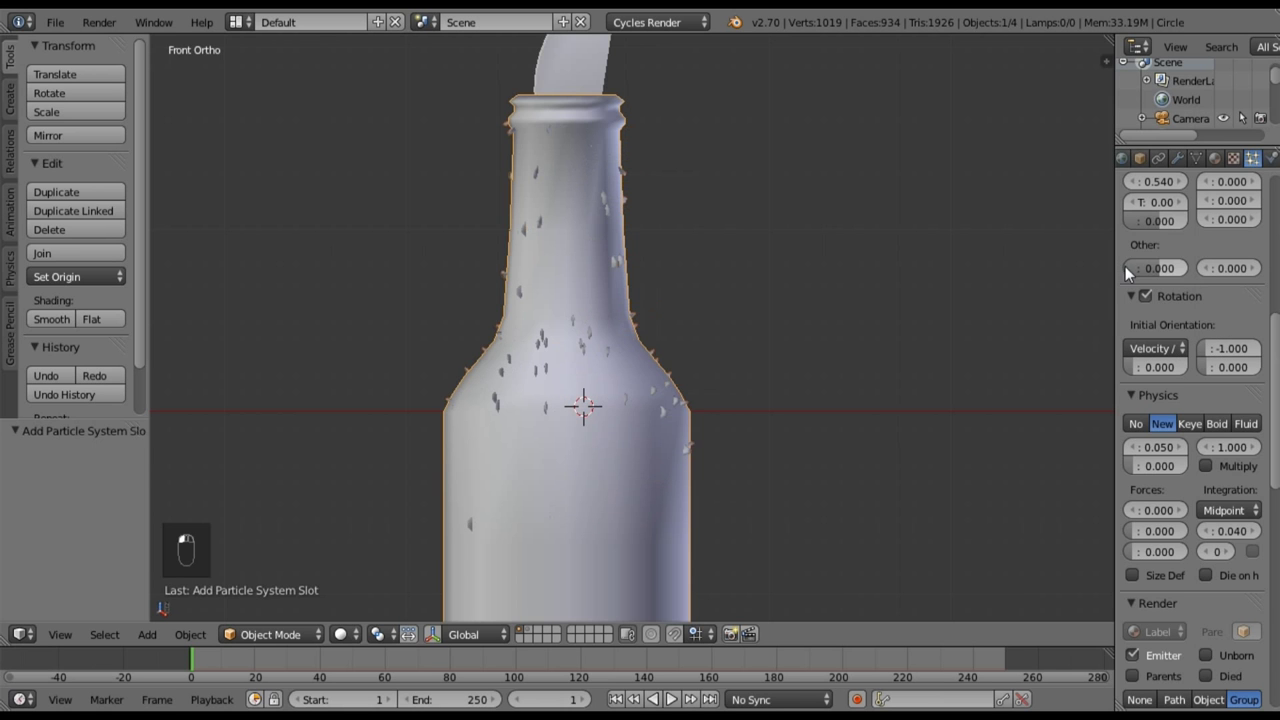
middle_click_drag(533, 431, 893, 480)
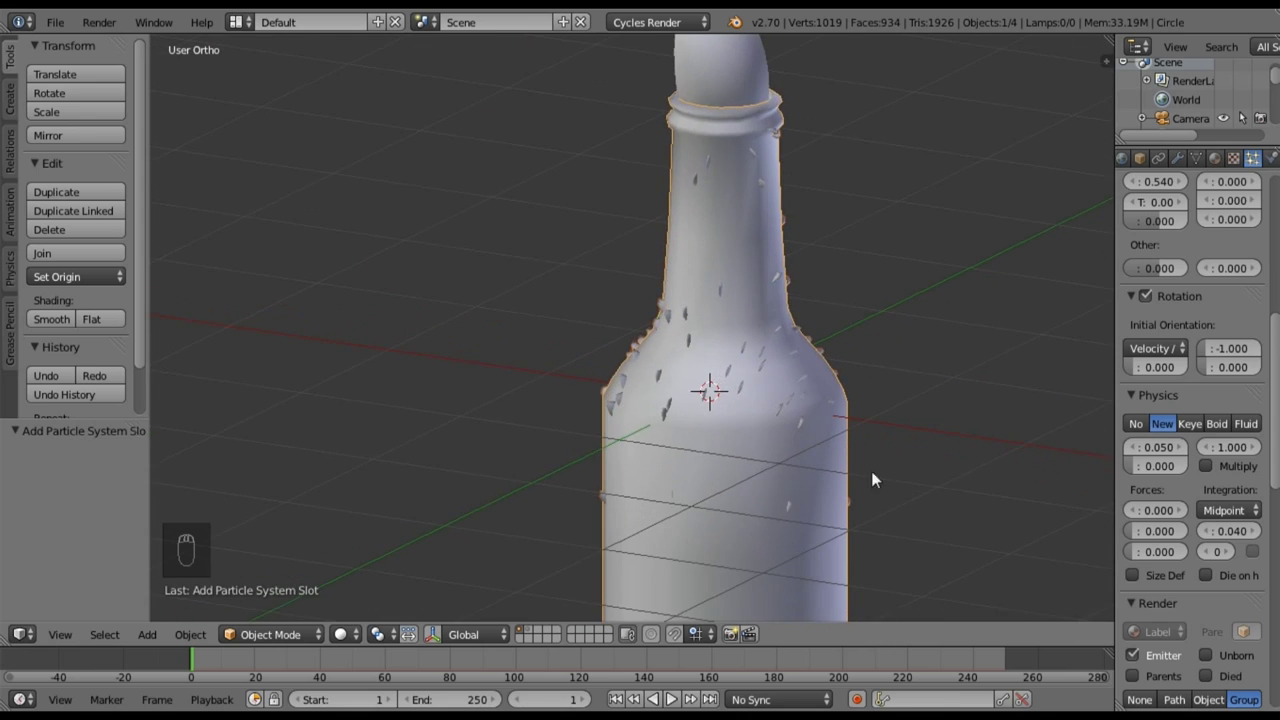
middle_click_drag(788, 476, 468, 432)
middle_click_drag(535, 398, 474, 443)
scroll(583, 441, "down", 4)
middle_click_drag(594, 394, 470, 306)
scroll(599, 400, "up", 4)
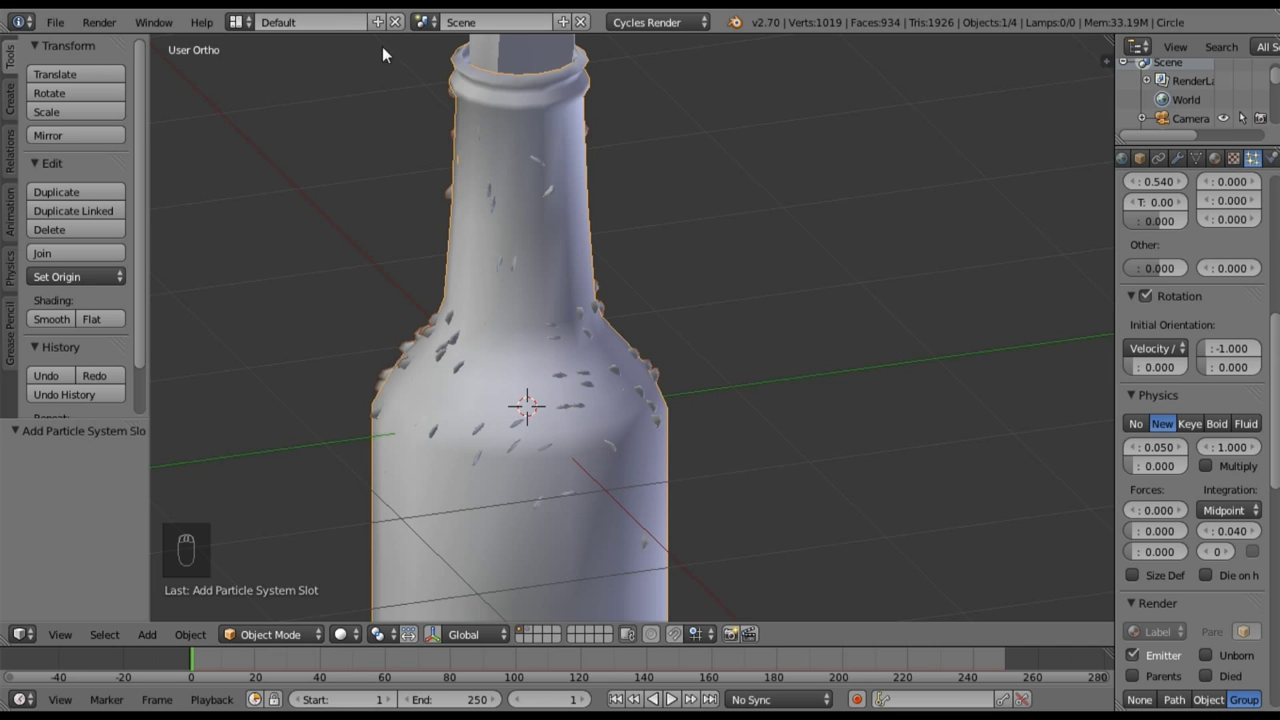
- Show the layer with the droplet meshes and assign the existing Glass material to the large elongated droplet
key("2")
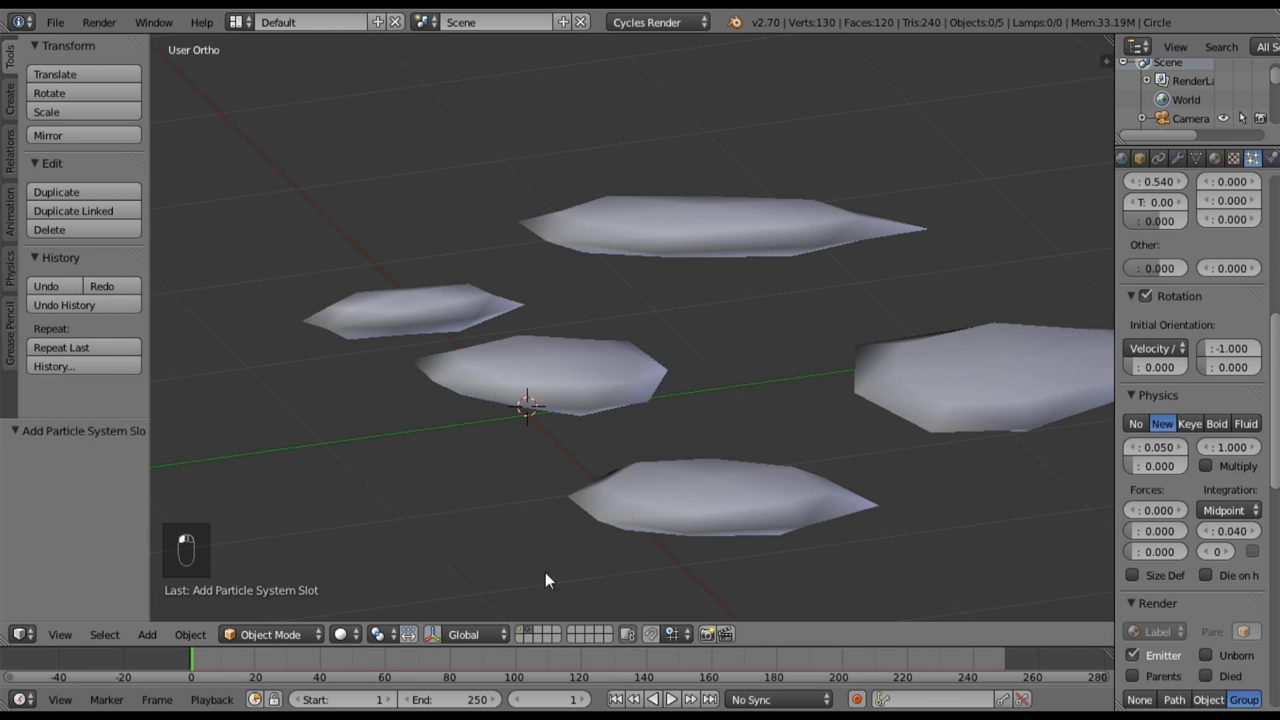
scroll(651, 366, "down", 5)
middle_click_drag(654, 371, 589, 293)
middle_click_drag(709, 414, 546, 249)
right_click(531, 233)
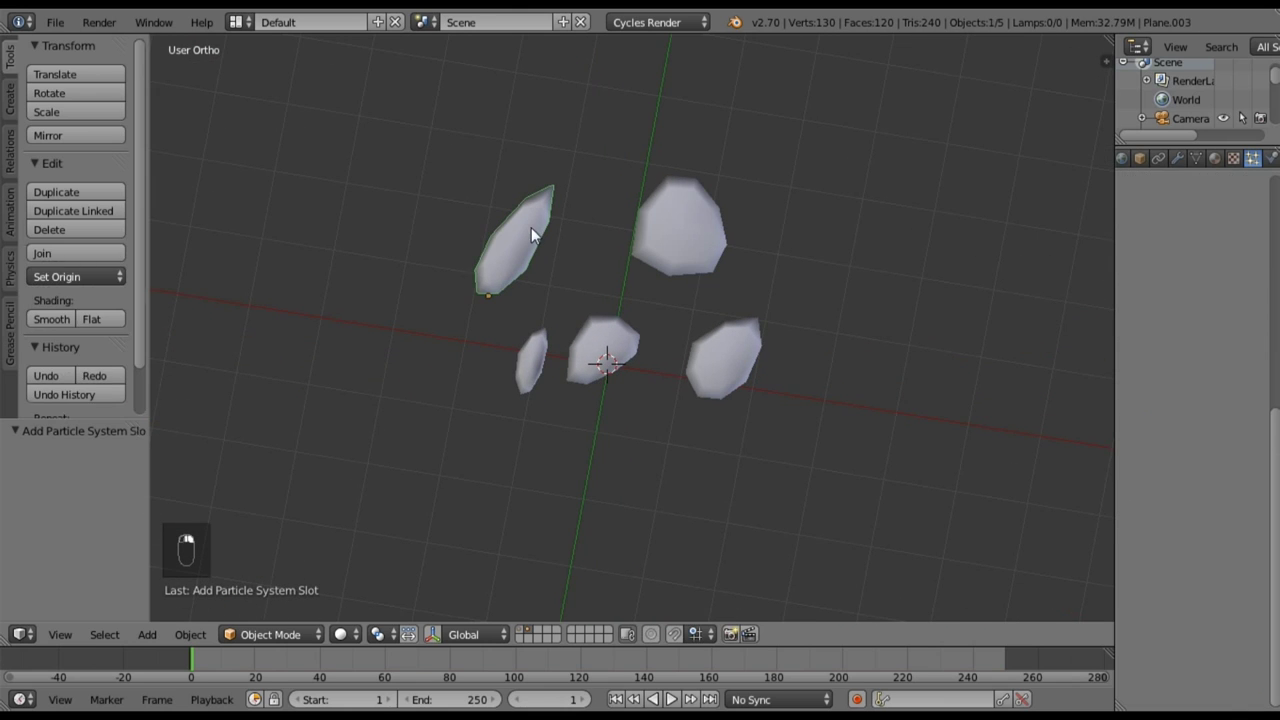
left_click(1215, 159)
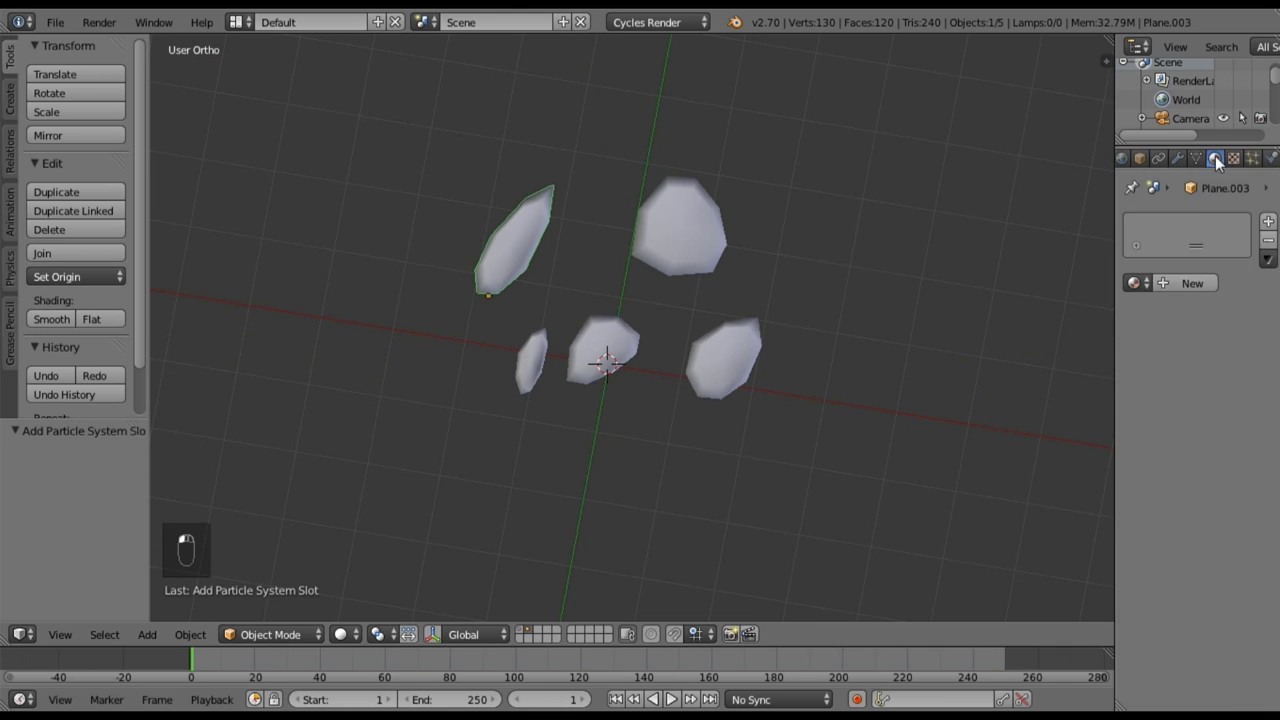
left_click(1135, 283)
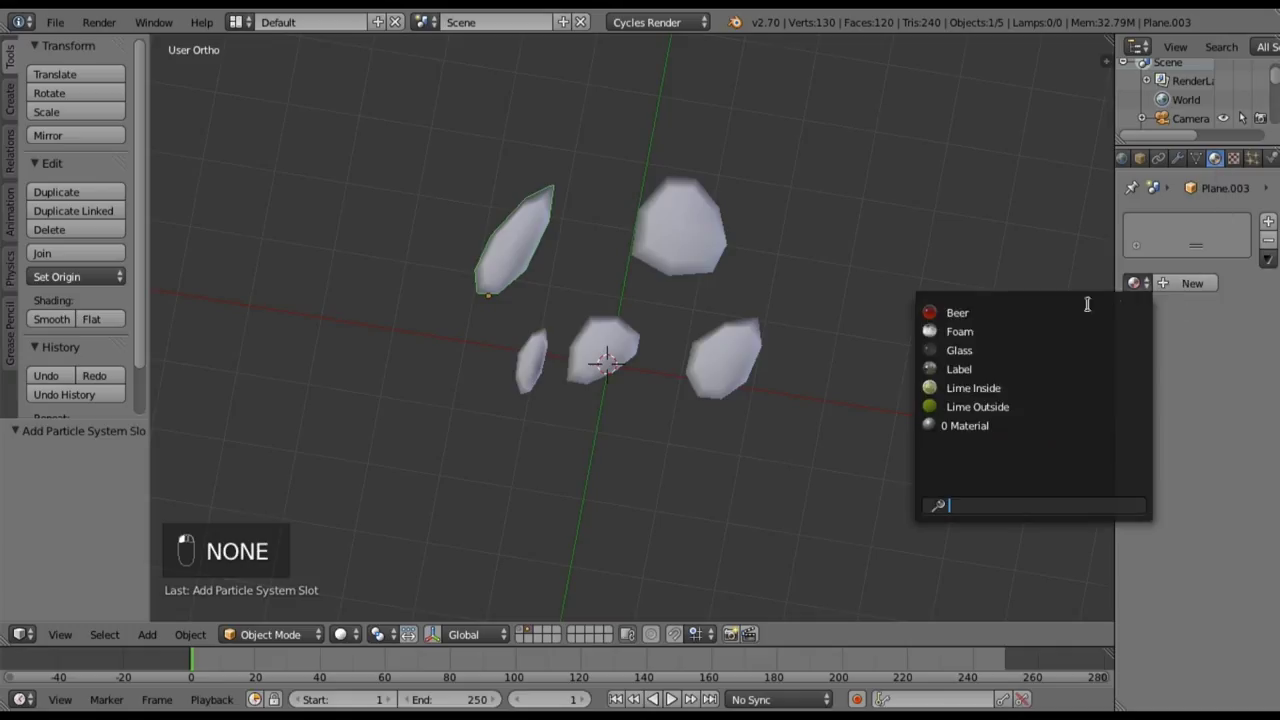
left_click(939, 349)
- Assign the existing Glass material to the large round droplet and to the smallest narrow droplet
right_click(703, 244)
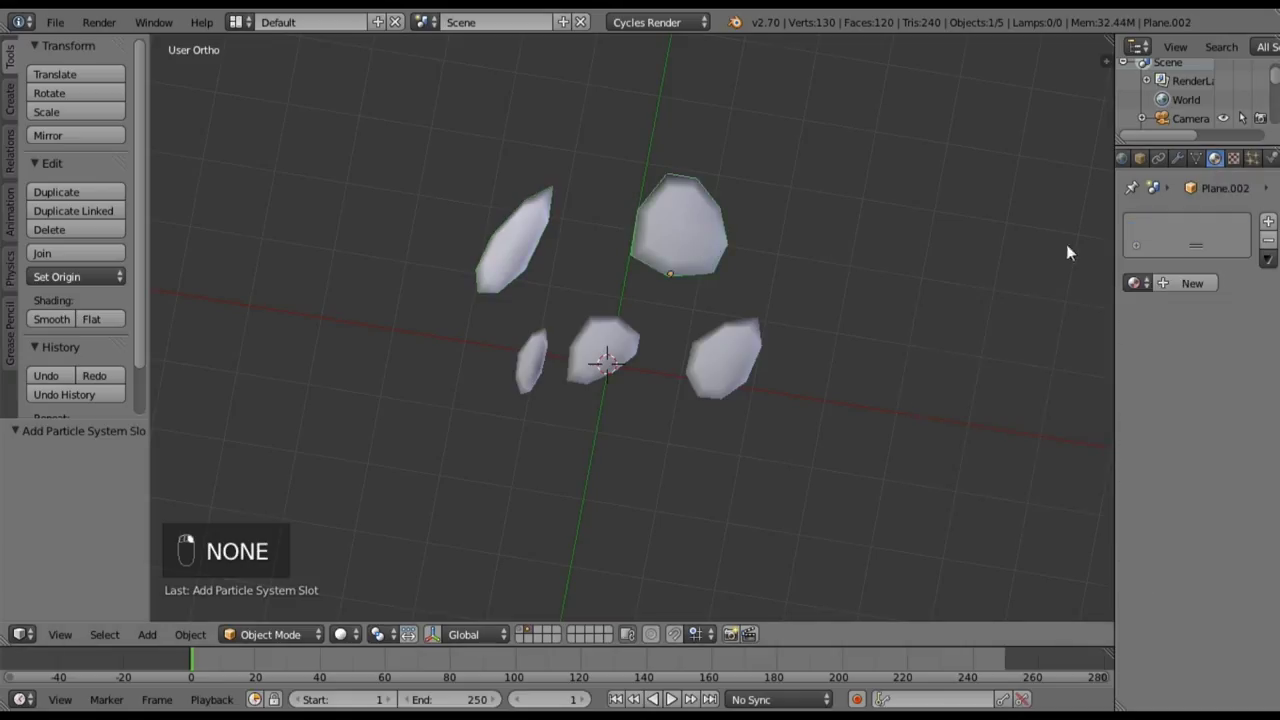
left_click(1135, 283)
left_click(987, 351)
right_click(526, 377)
left_click(1135, 283)
left_click(958, 350)
- Assign the existing Glass material to the droplet at the 3D cursor and to the last droplet without a material
right_click(614, 357)
left_click(1135, 283)
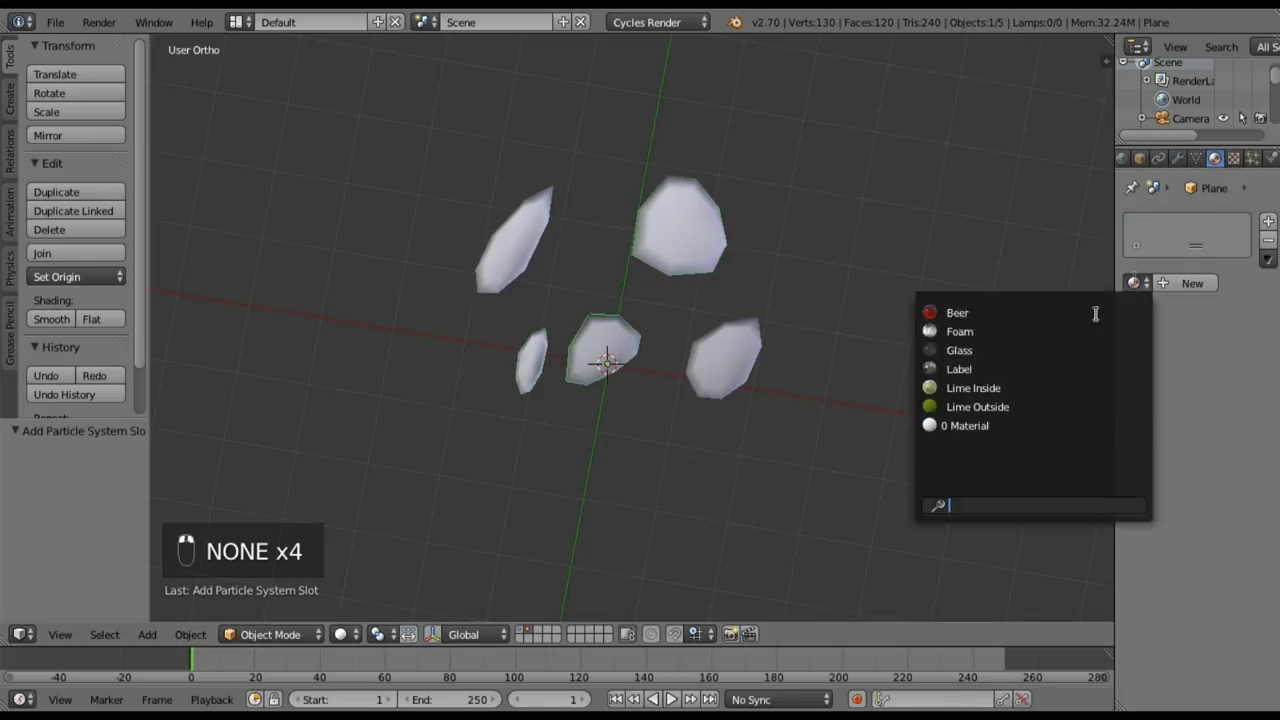
left_click(992, 352)
right_click(722, 349)
left_click(1147, 283)
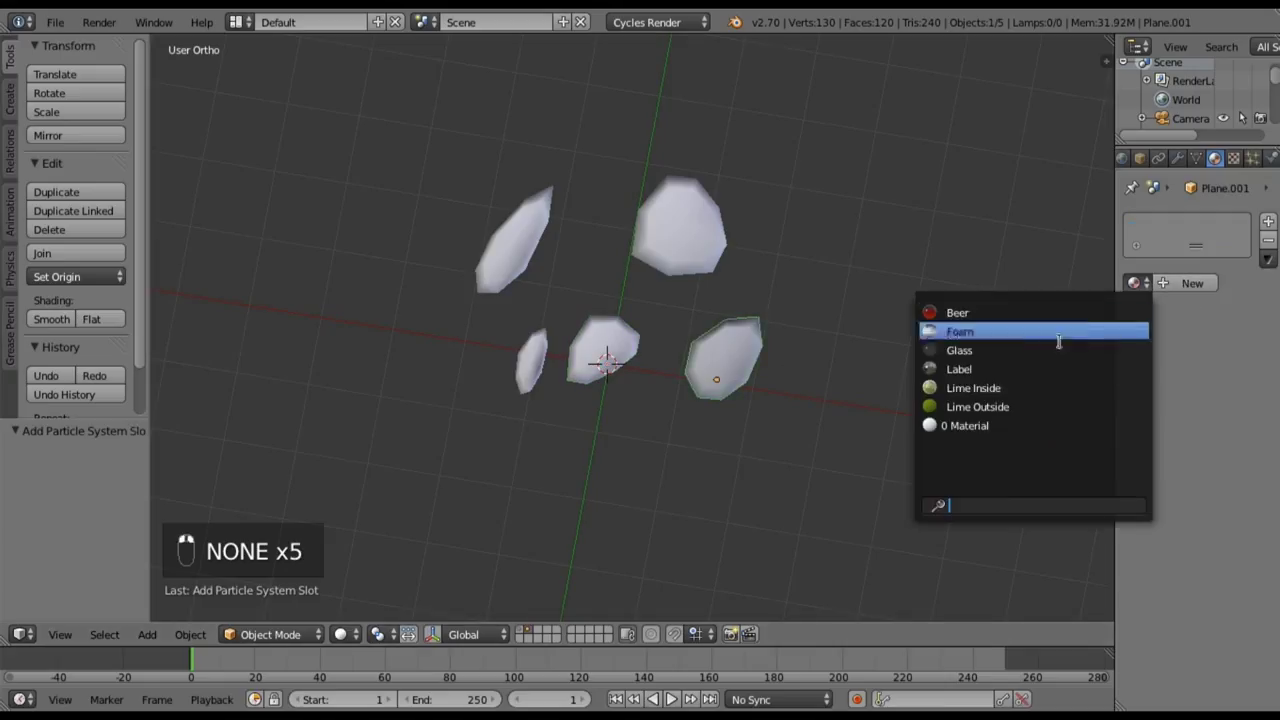
left_click(1052, 353)
middle_click_drag(710, 470, 640, 430)
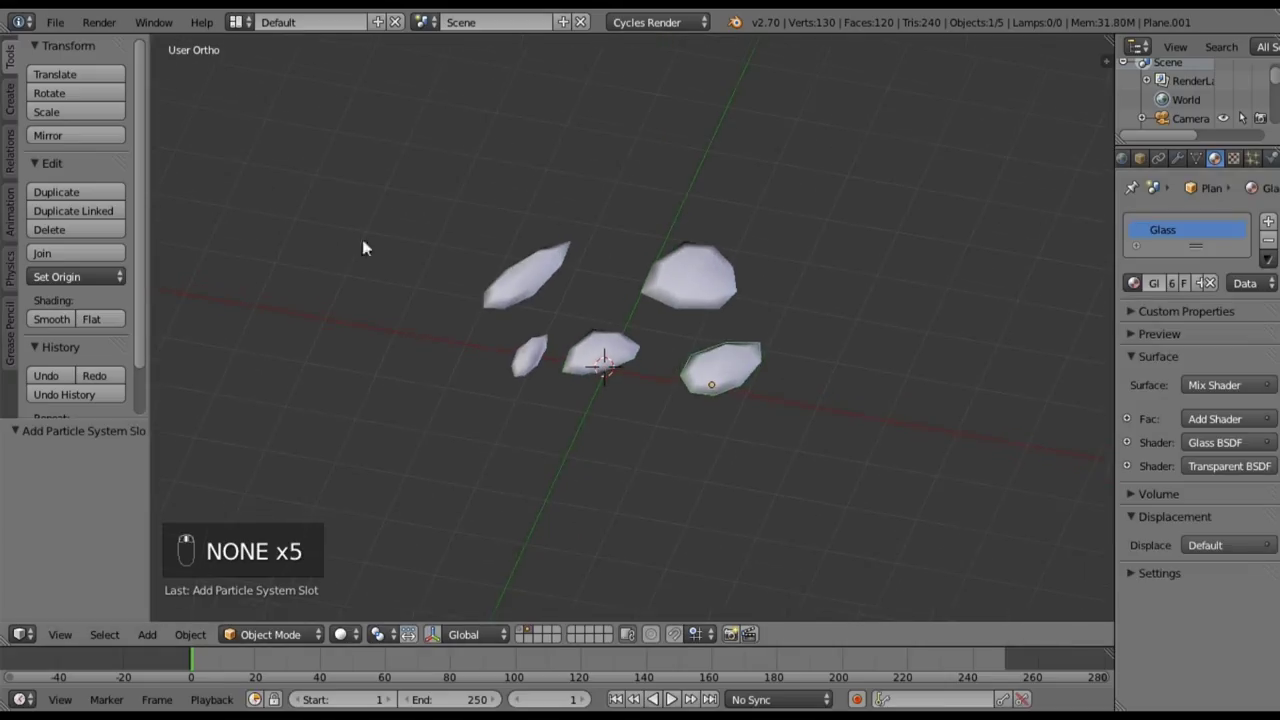
- View the Glass material's nodes in the Compositing layout and return to the Default layout
left_click(236, 22)
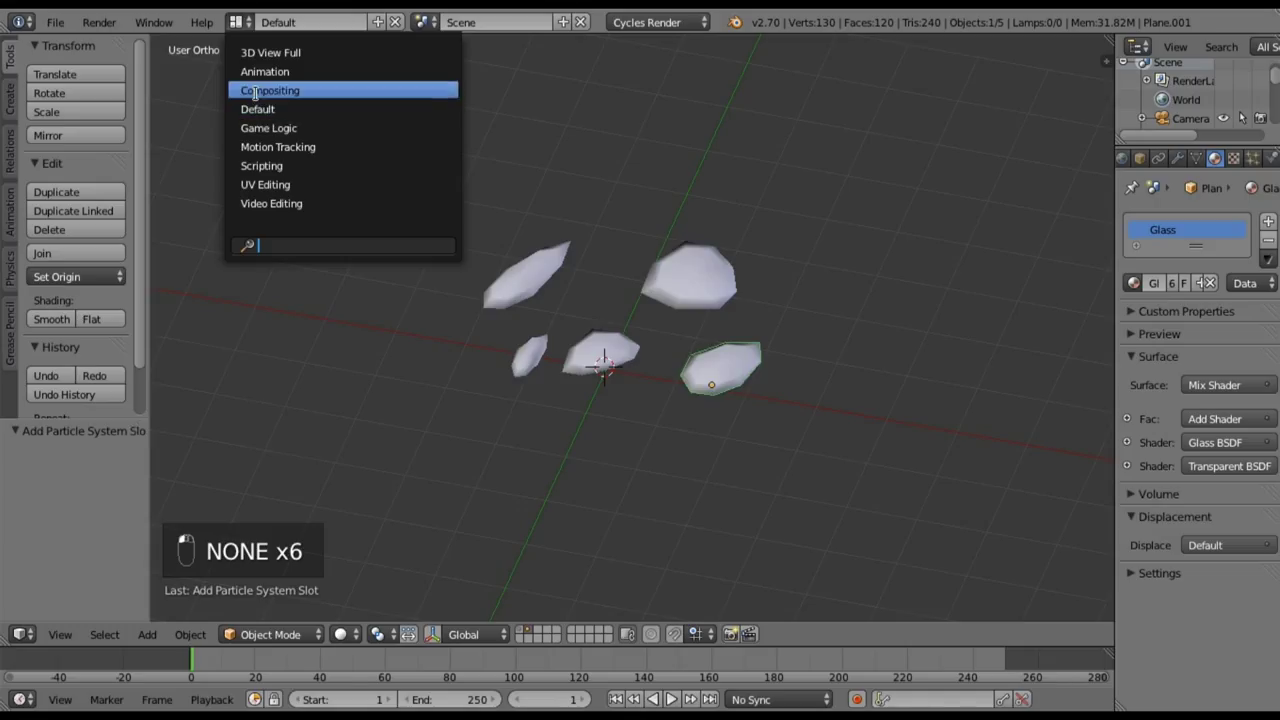
left_click(257, 93)
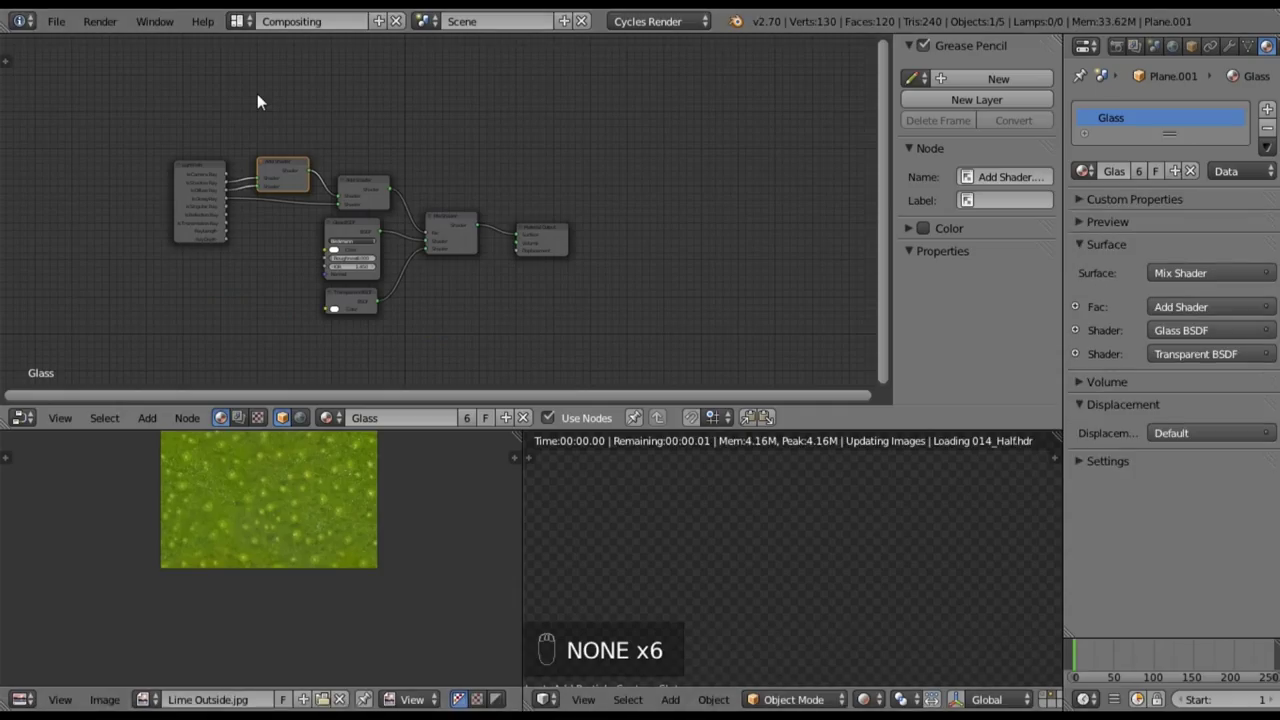
left_click(240, 22)
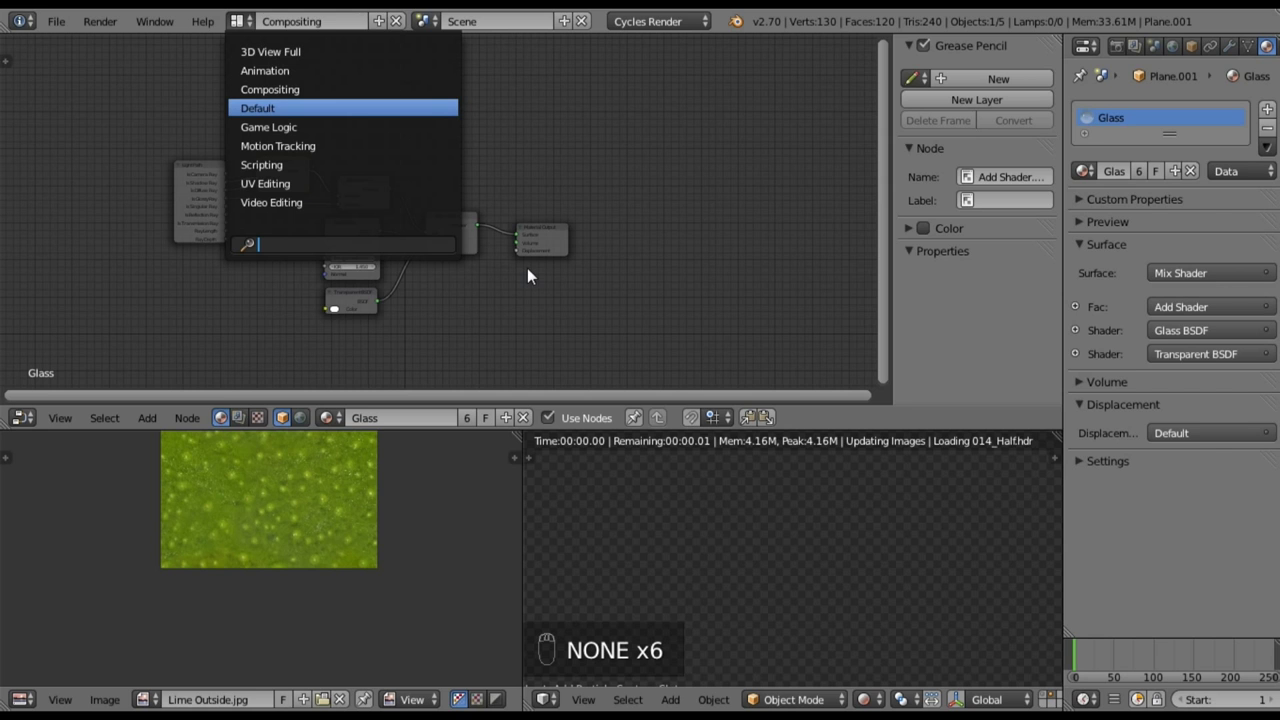
key("Return")
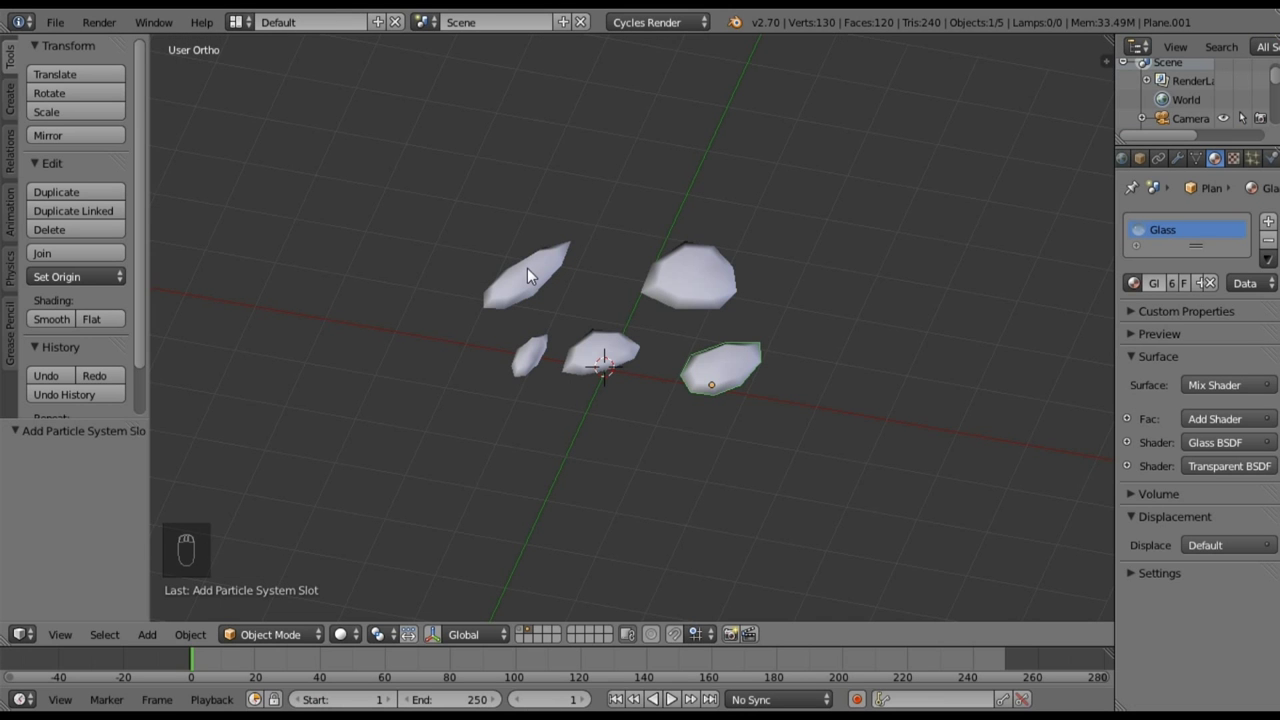
- Return to the bottle's layer and select the bottle with its particle settings shown
key("1")
middle_click_drag(611, 402, 660, 404)
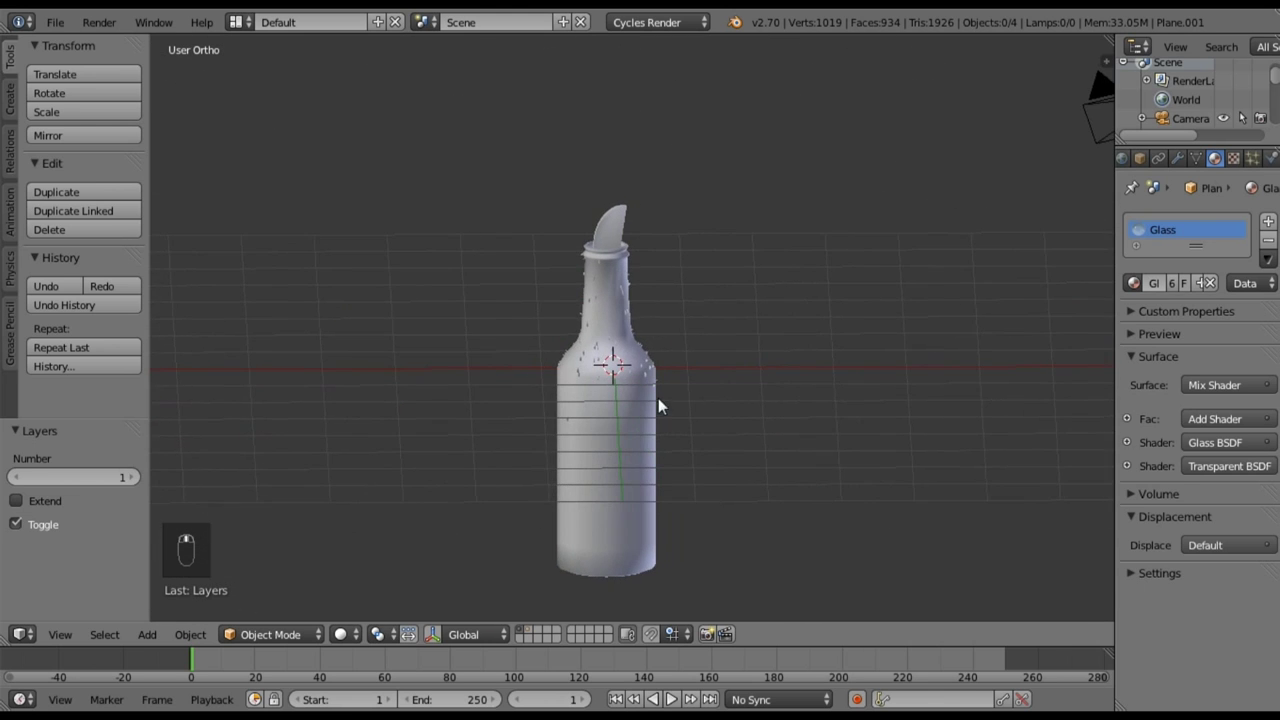
left_click(1253, 158)
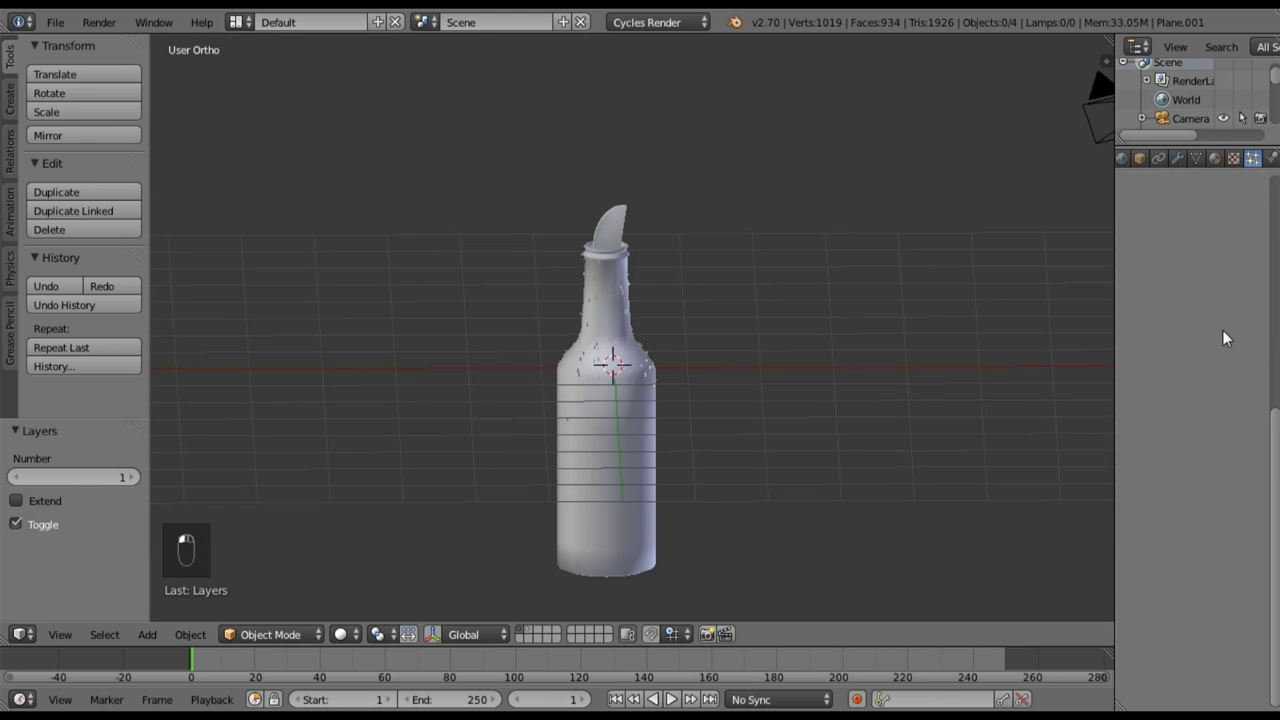
right_click(600, 421)
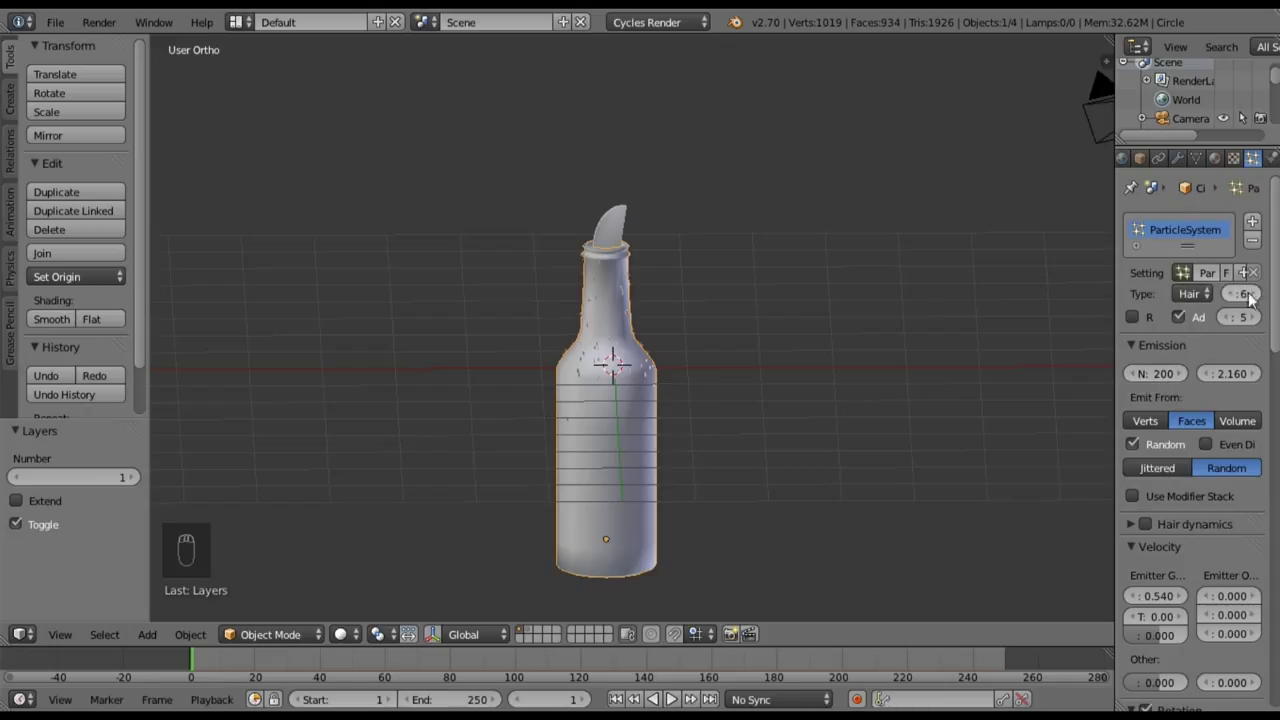
- Review the bottle's particle settings, from emission, velocity and rotation to the render group and density vertex group
scroll(1160, 430, "down", 3)
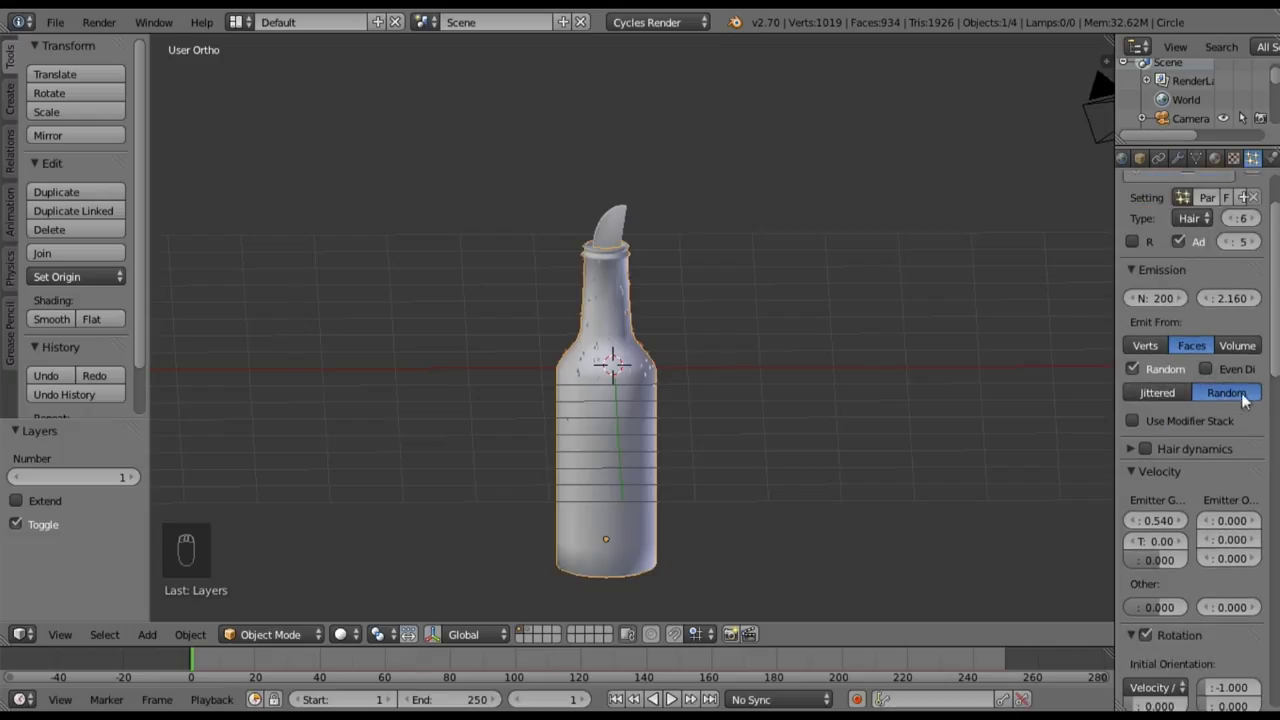
scroll(1167, 415, "down", 4)
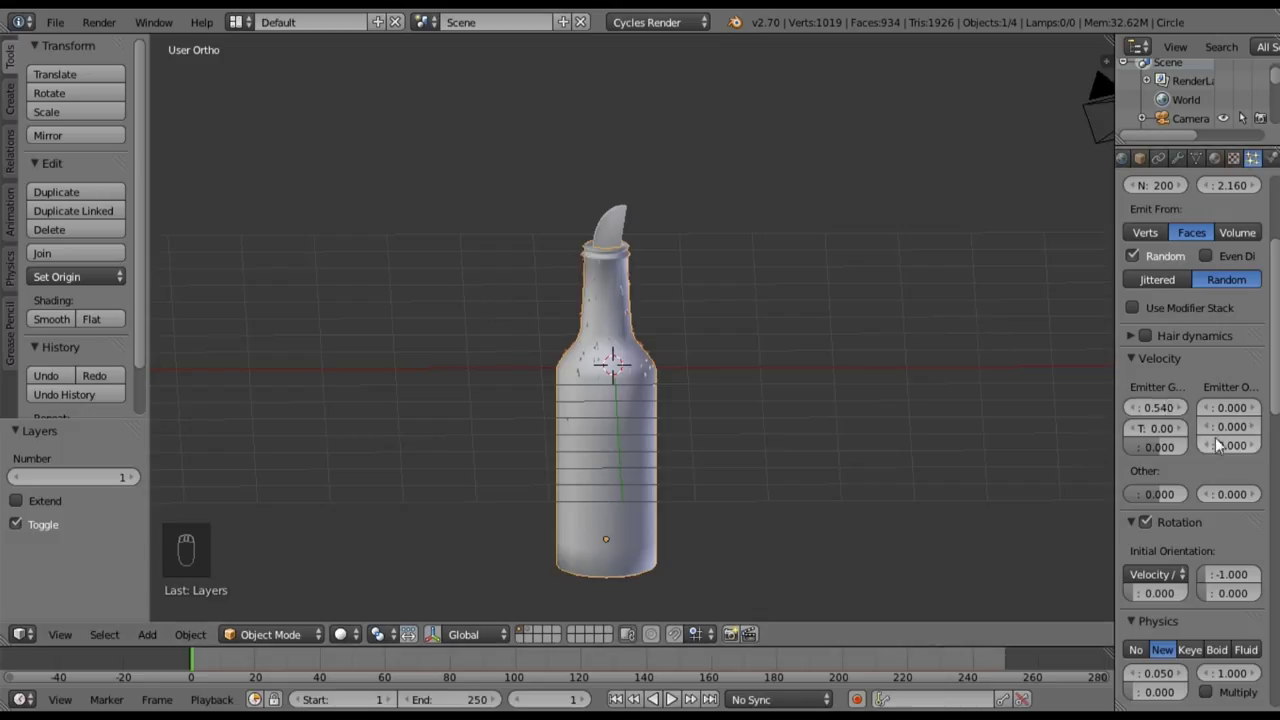
scroll(1151, 427, "down", 3)
scroll(1175, 426, "down", 3)
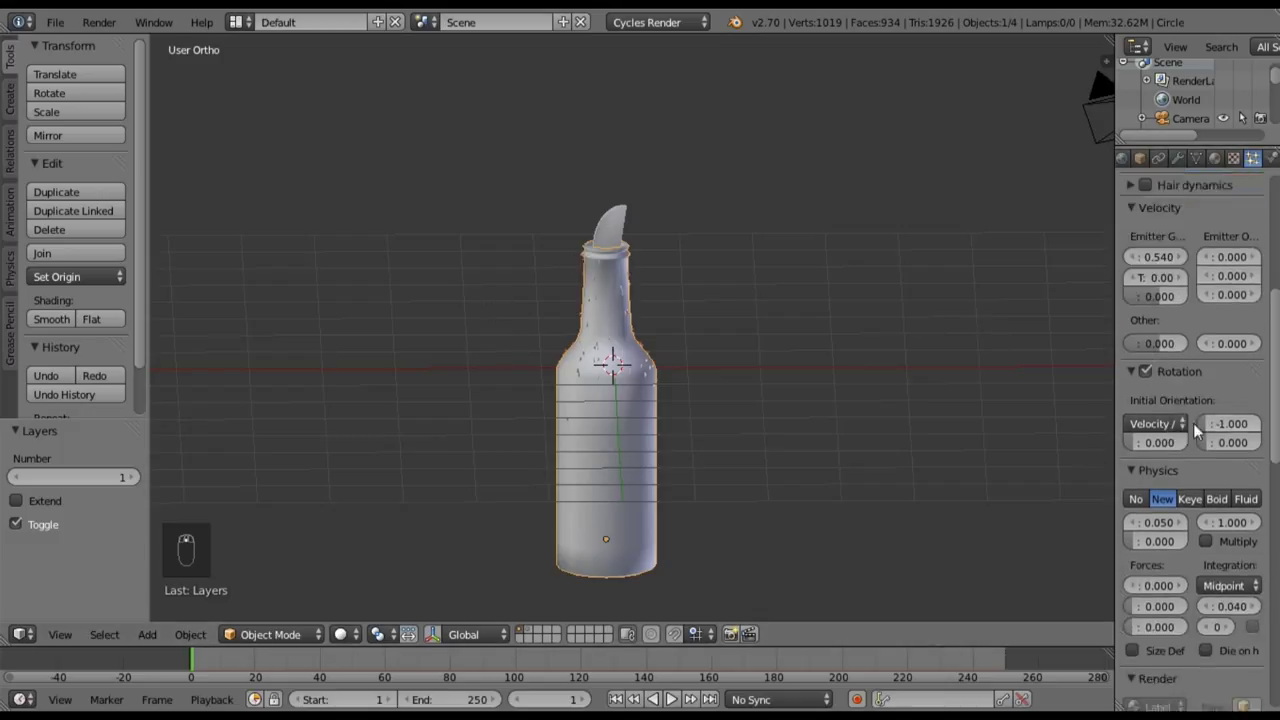
scroll(1185, 381, "down", 1)
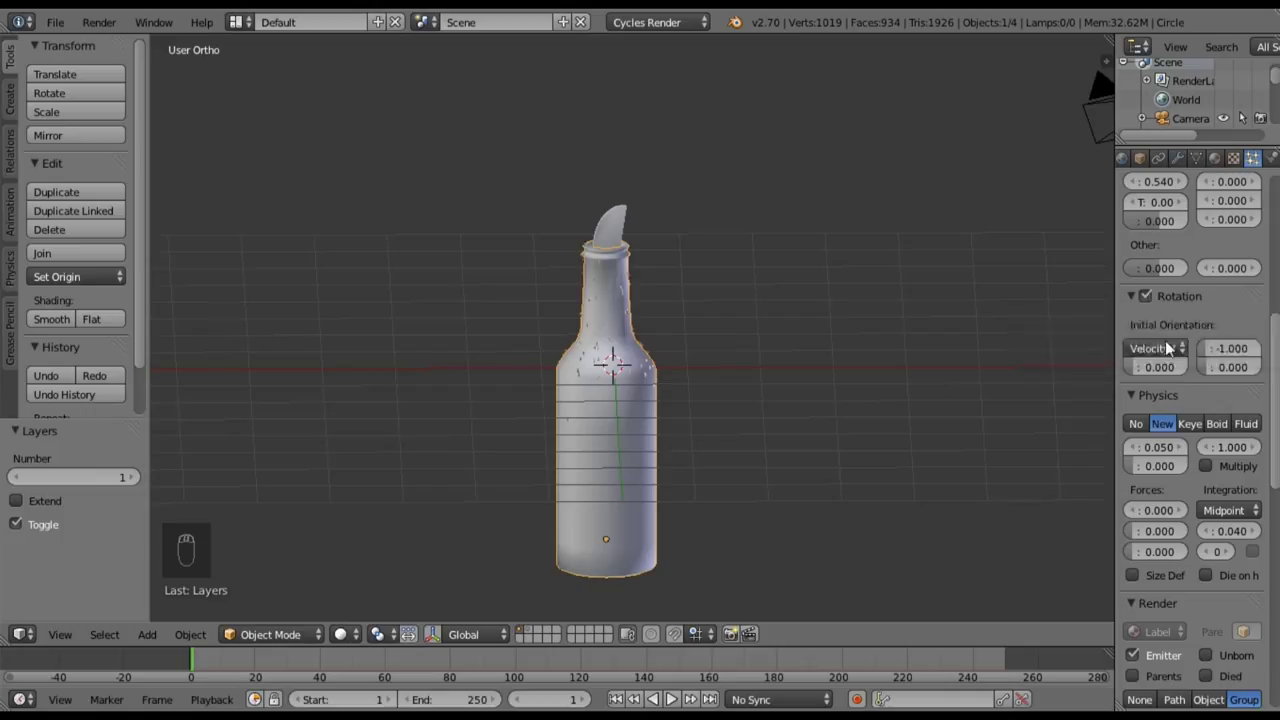
left_click(1167, 346)
scroll(1184, 455, "down", 7)
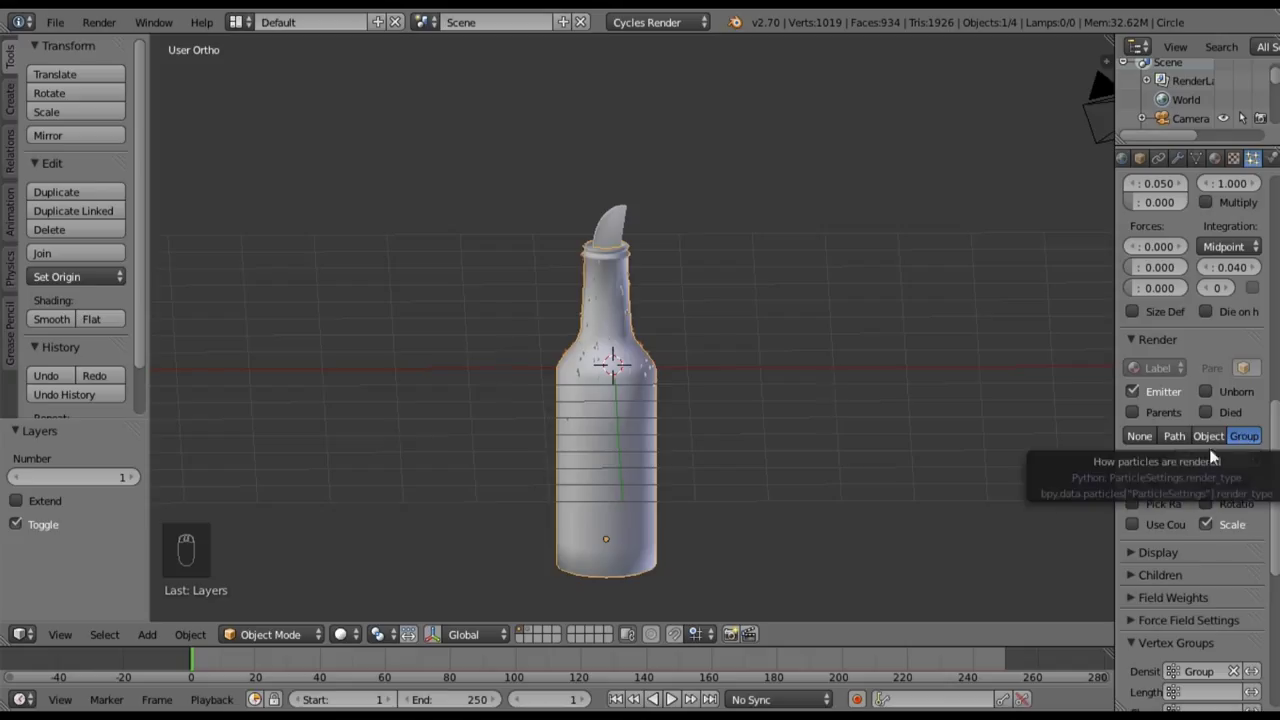
scroll(1175, 492, "down", 4)
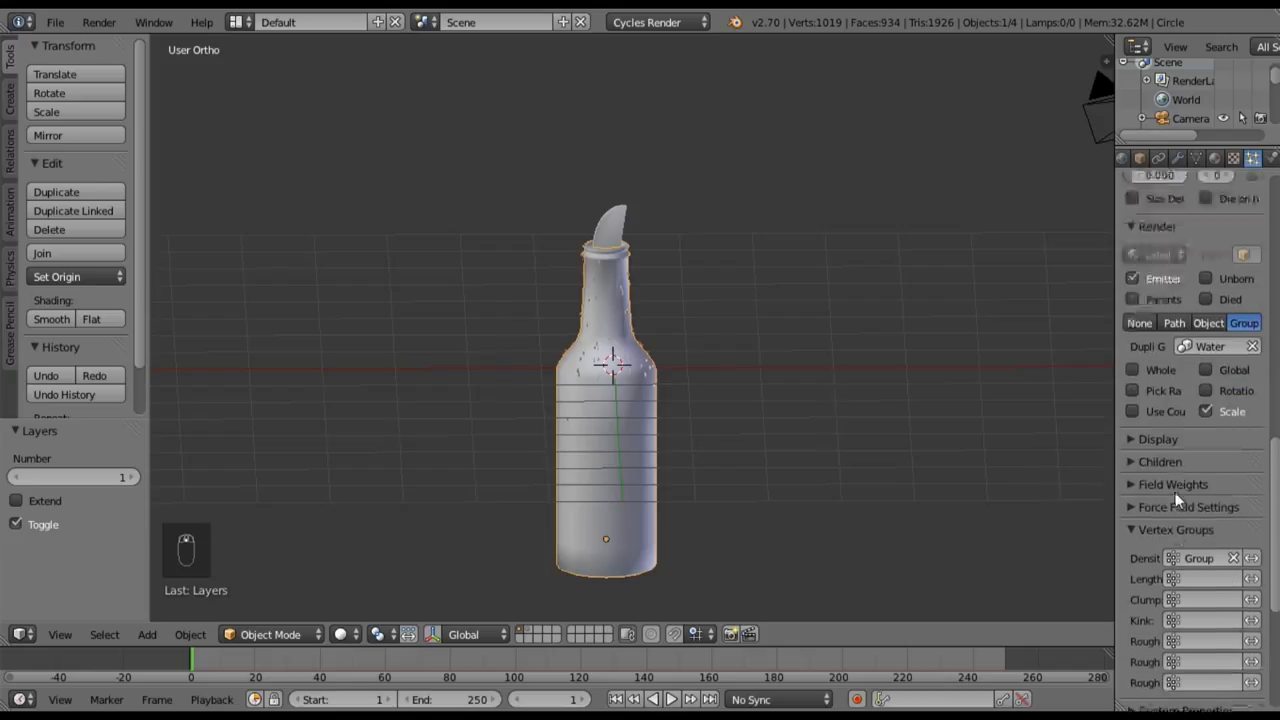
scroll(1174, 484, "down", 1)
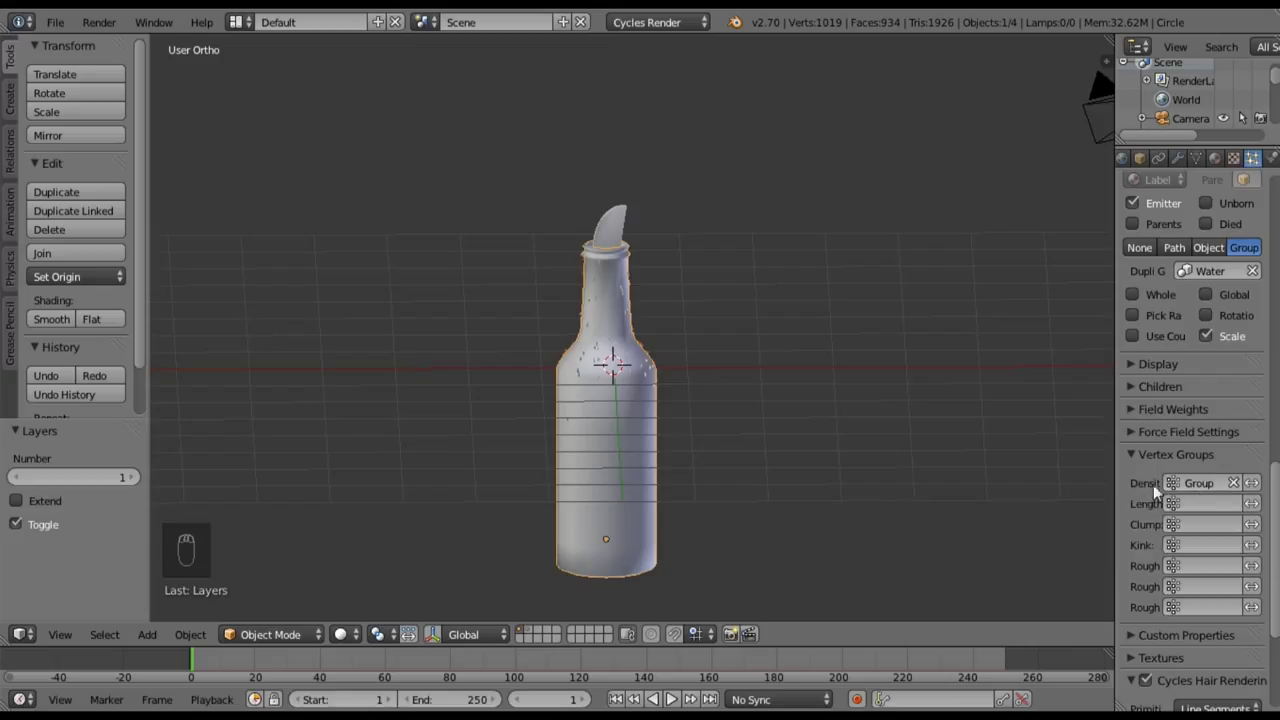
- Recheck the bottle's particle settings from the vertex groups back up to emission, and view the bottle from the front
scroll(1148, 519, "down", 3)
scroll(1148, 519, "down", 2)
scroll(1148, 519, "up", 6)
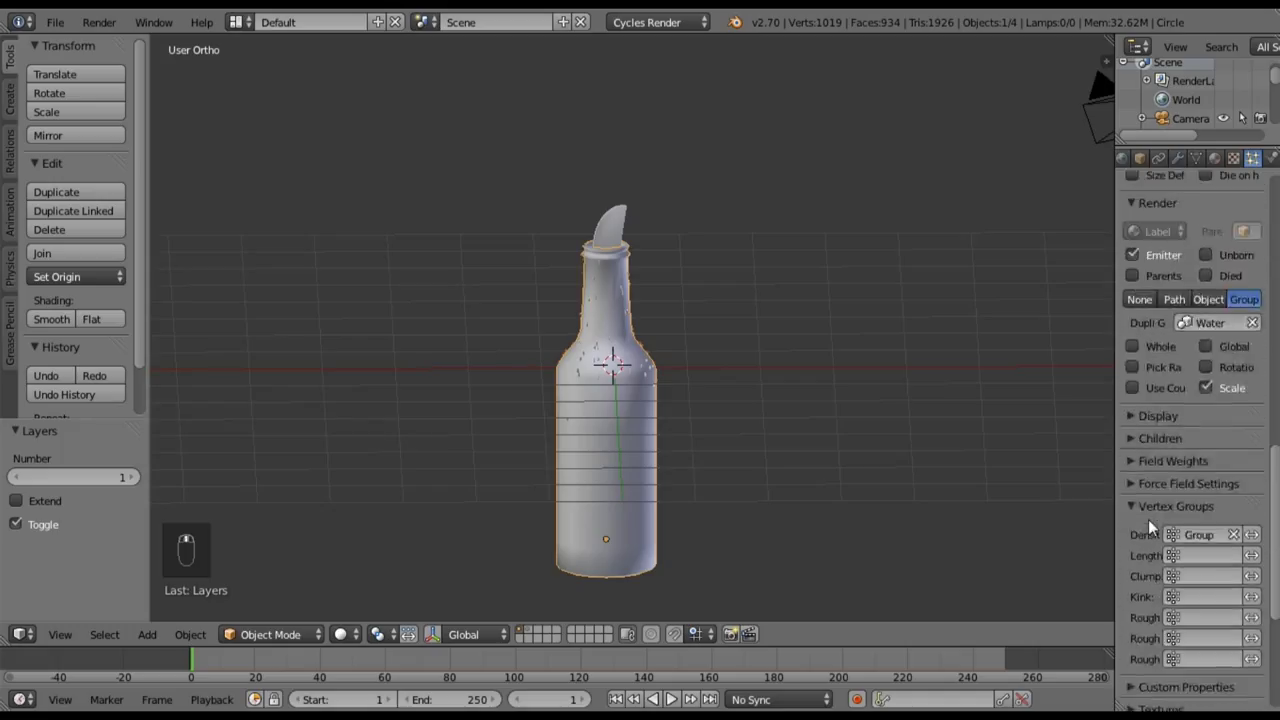
scroll(1148, 519, "up", 16)
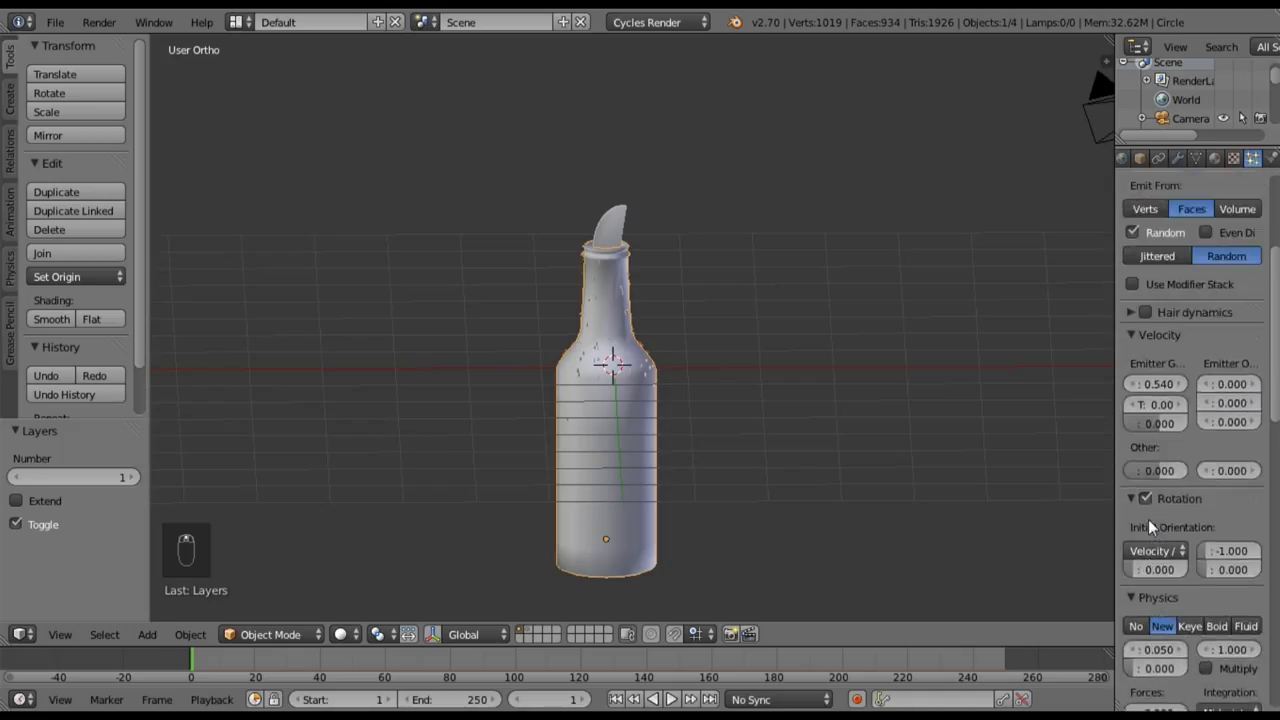
scroll(1148, 519, "up", 6)
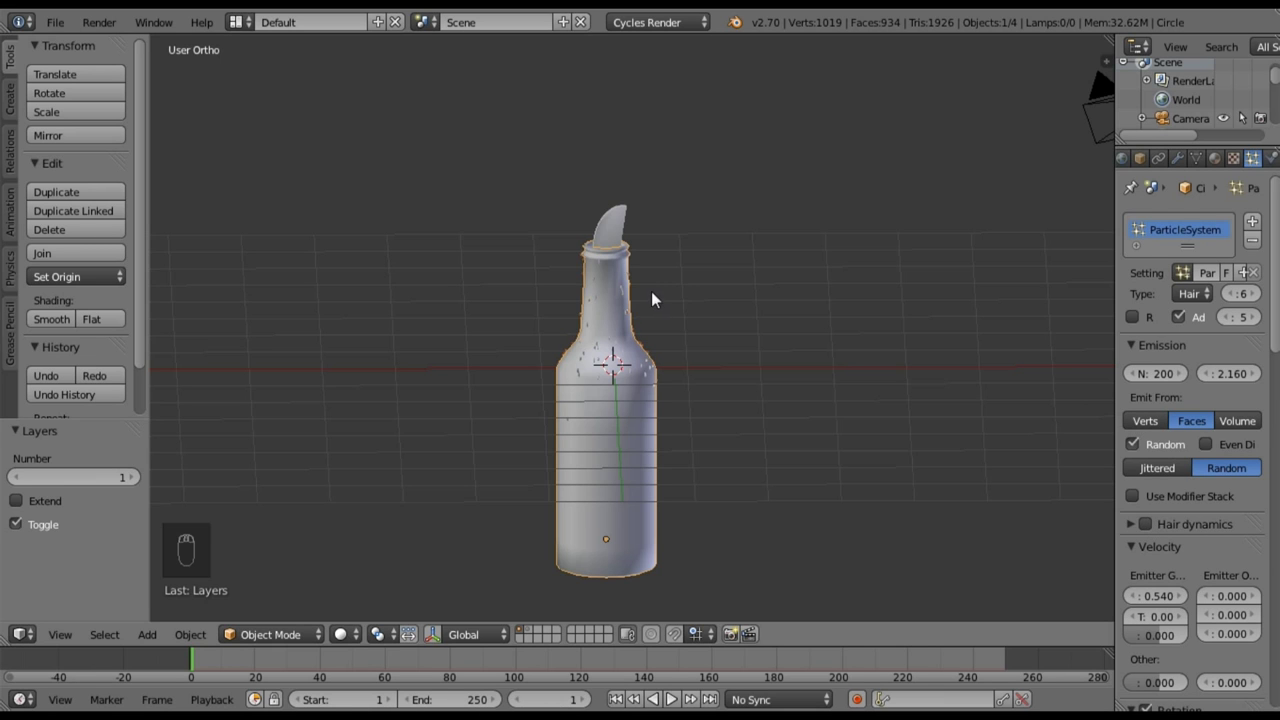
mouse_move(635, 449)
middle_mouse_down()
mouse_move(621, 406)
mouse_move(615, 441)
middle_mouse_up()
key("KP_1")
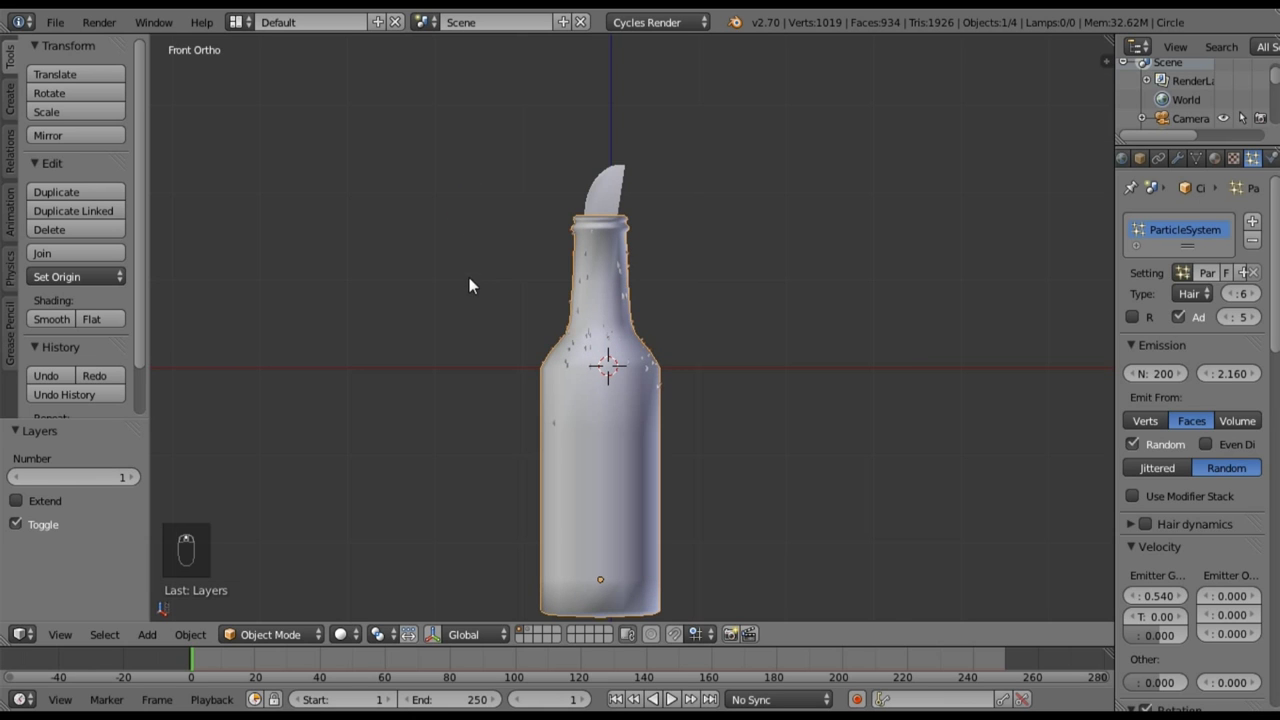
middle_click_drag(469, 285, 471, 214, "shift")
- Select the camera in camera view and rotate it about the global Z axis to reframe the bottle
key("KP_0")
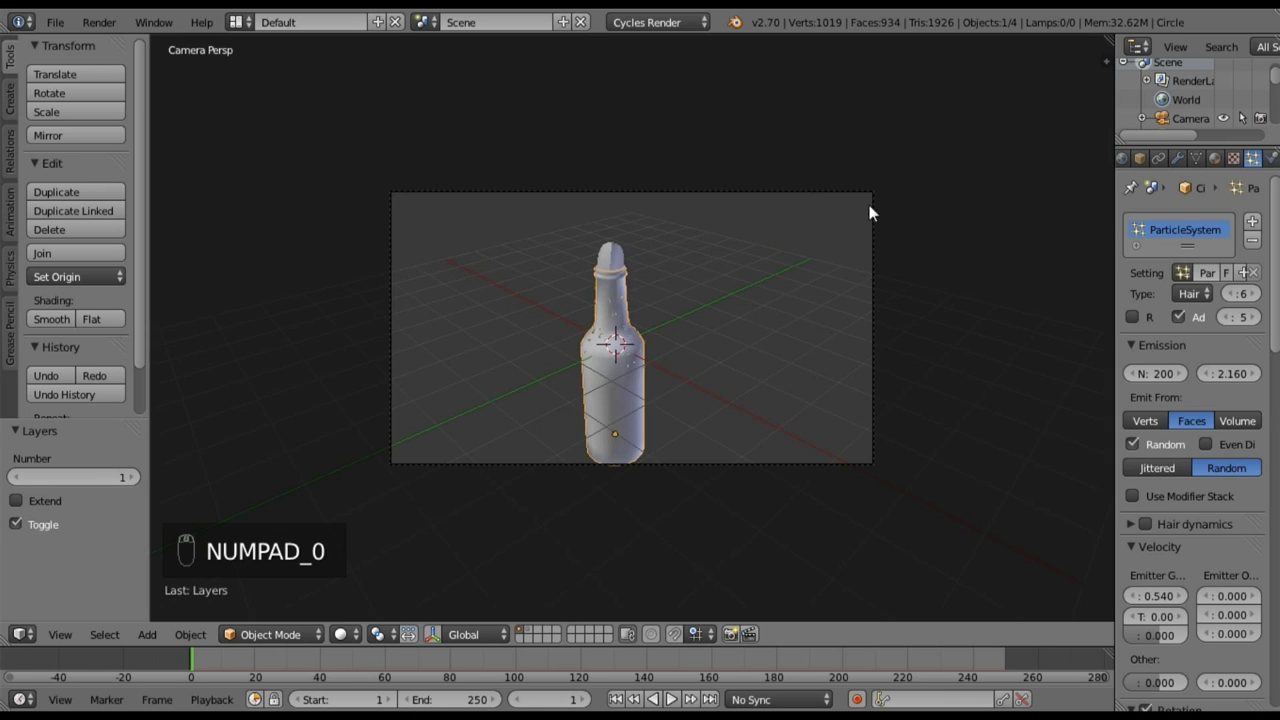
right_click(872, 290)
key("g")
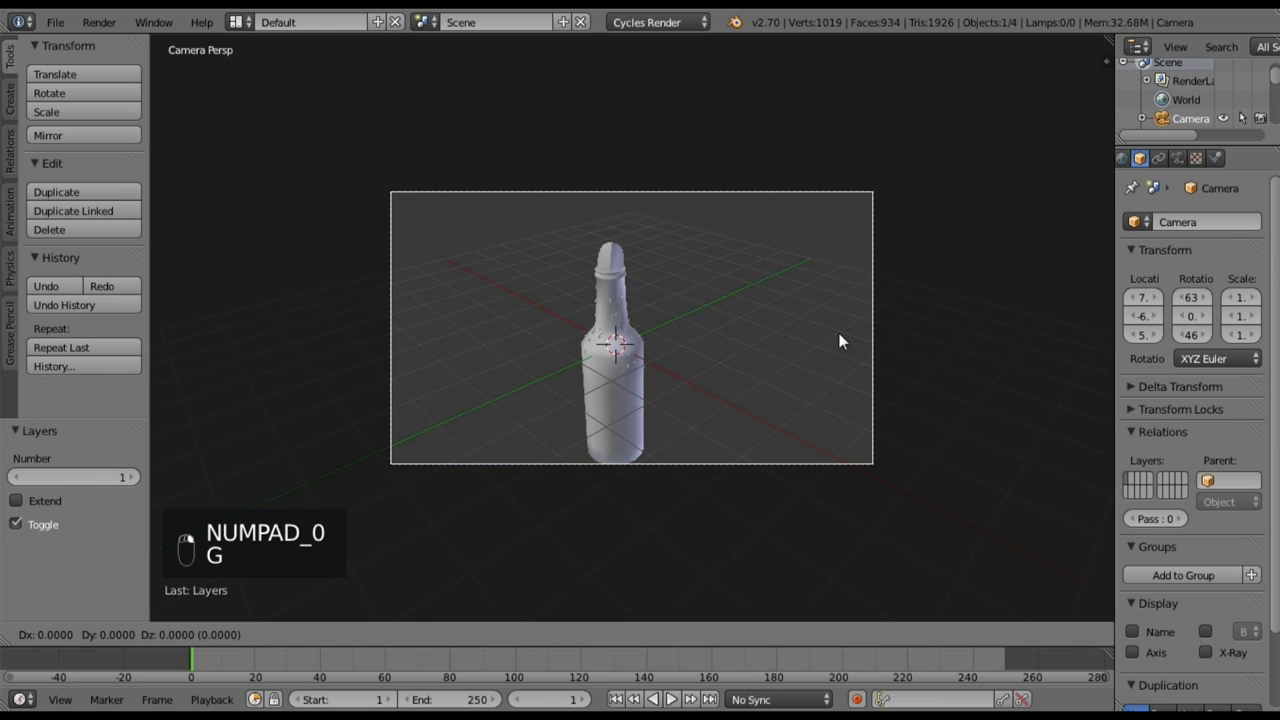
right_click(777, 342)
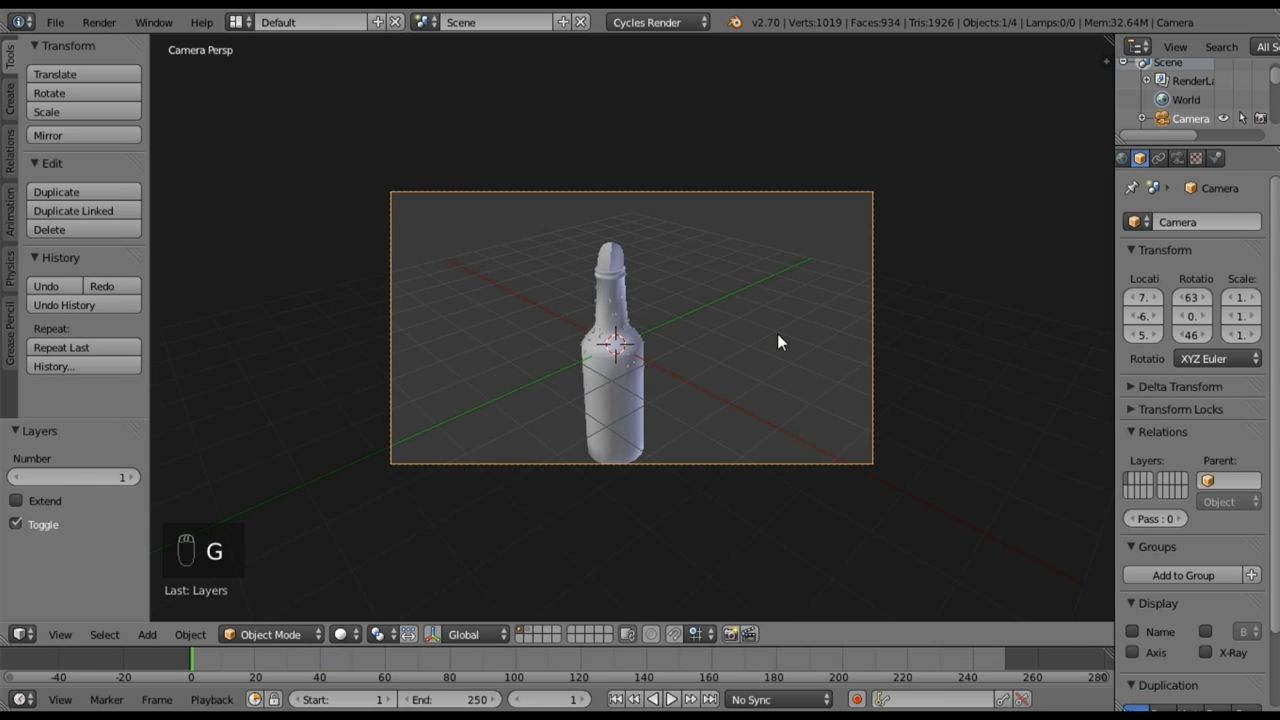
key("r")
key("z")
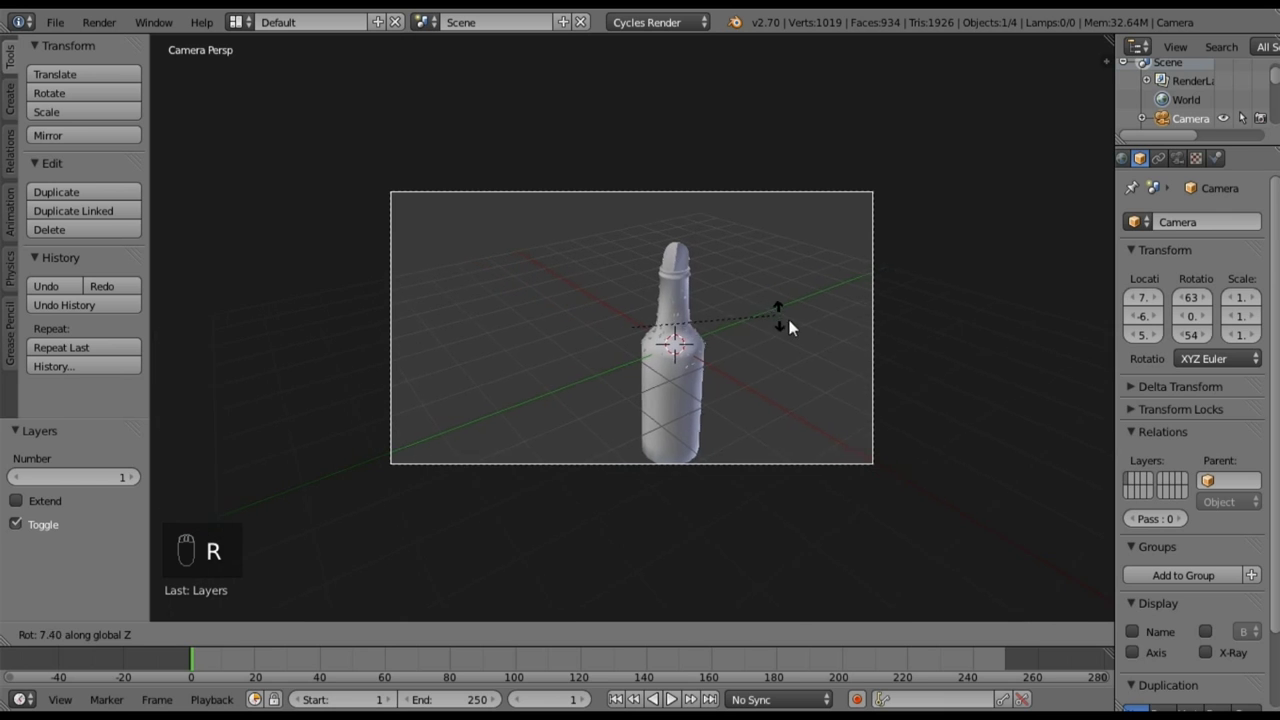
left_click(788, 366)
- Move the camera along the X and Y axes and lower it about 0.731 along Z
key("g")
key("x")
left_click(663, 326)
key("g")
key("y")
key("g")
key("z")
left_click(709, 460)
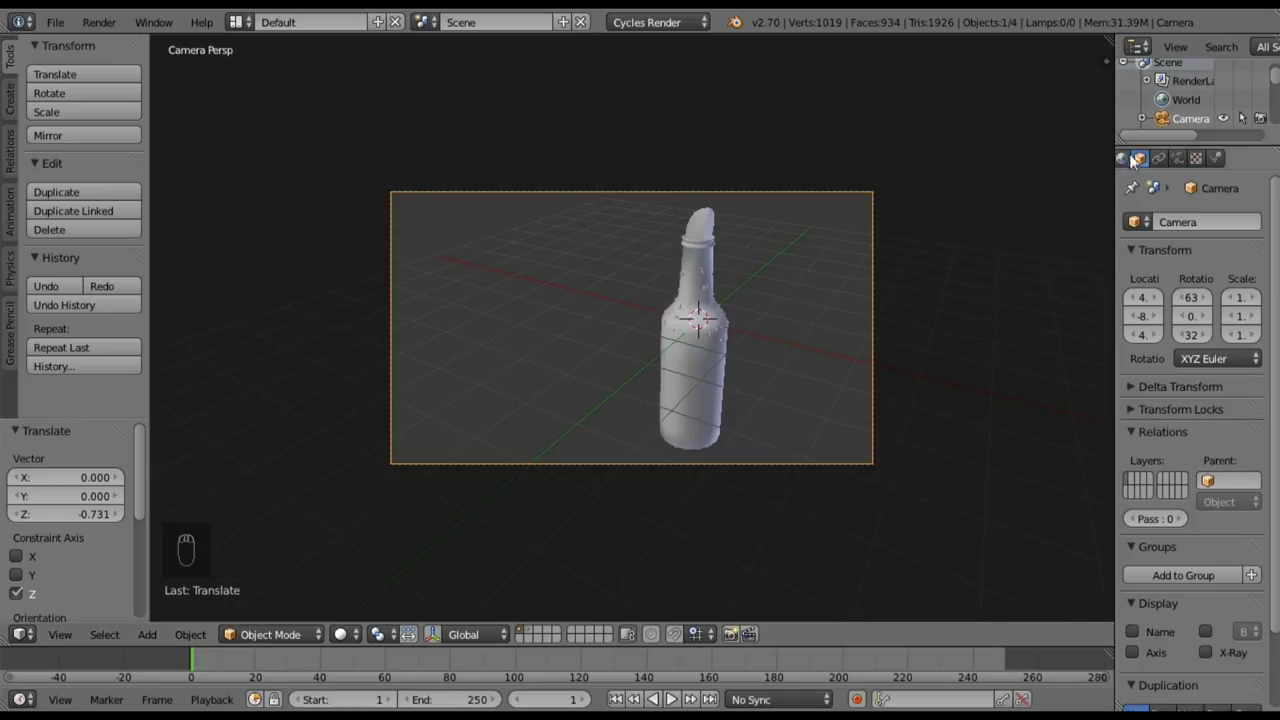
- Increase the number of render samples in the scene's sampling settings
scroll(1172, 160, "up", 2)
left_click(1170, 157)
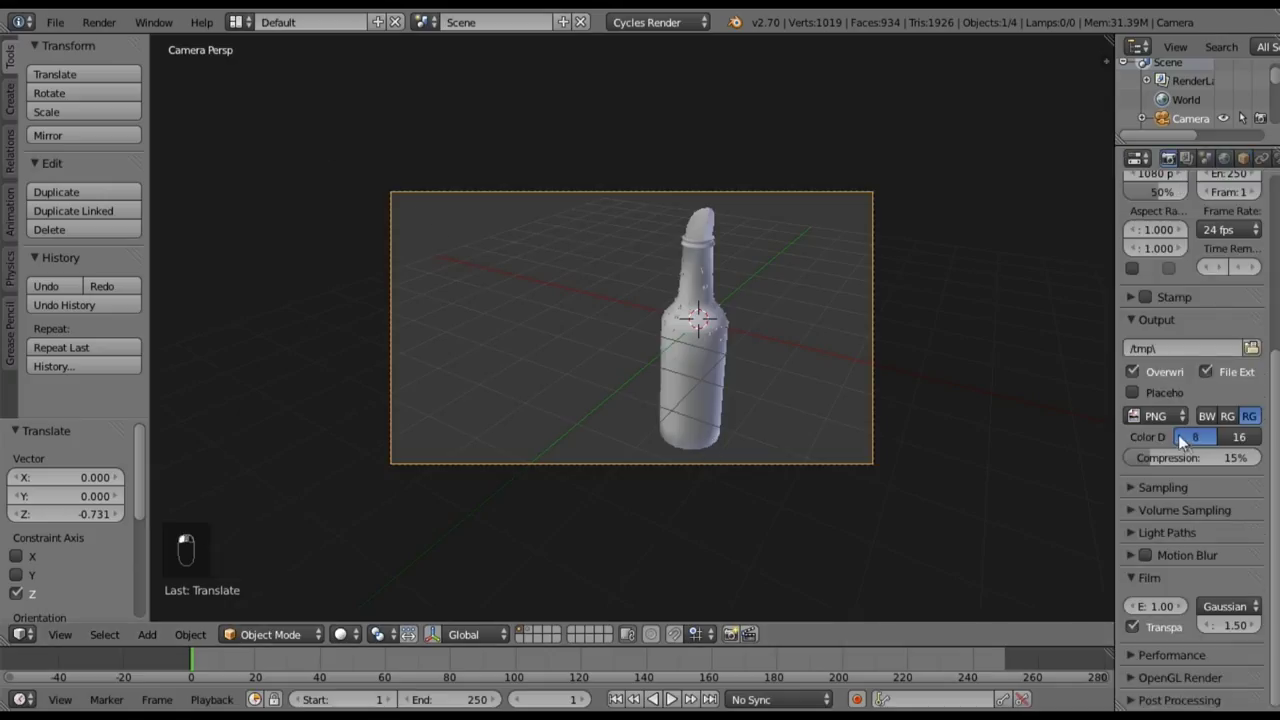
left_click(1127, 488)
left_click(1230, 581)
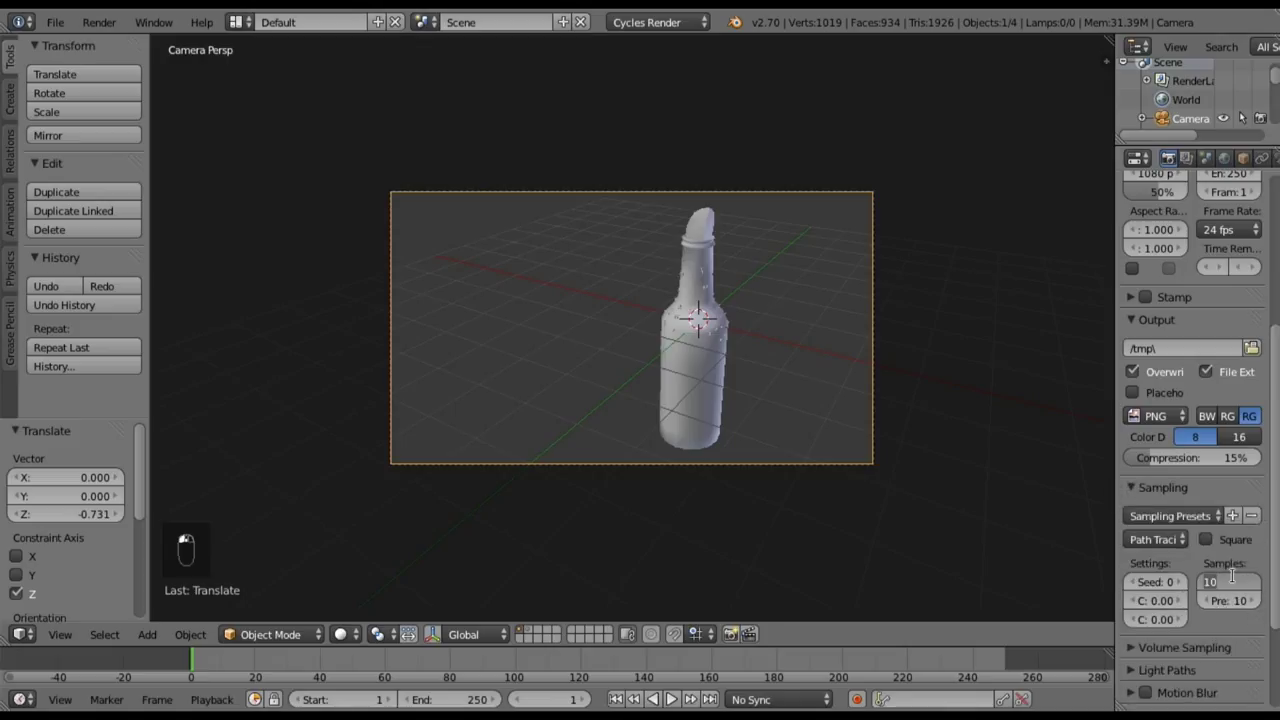
type("50")
key("Return")
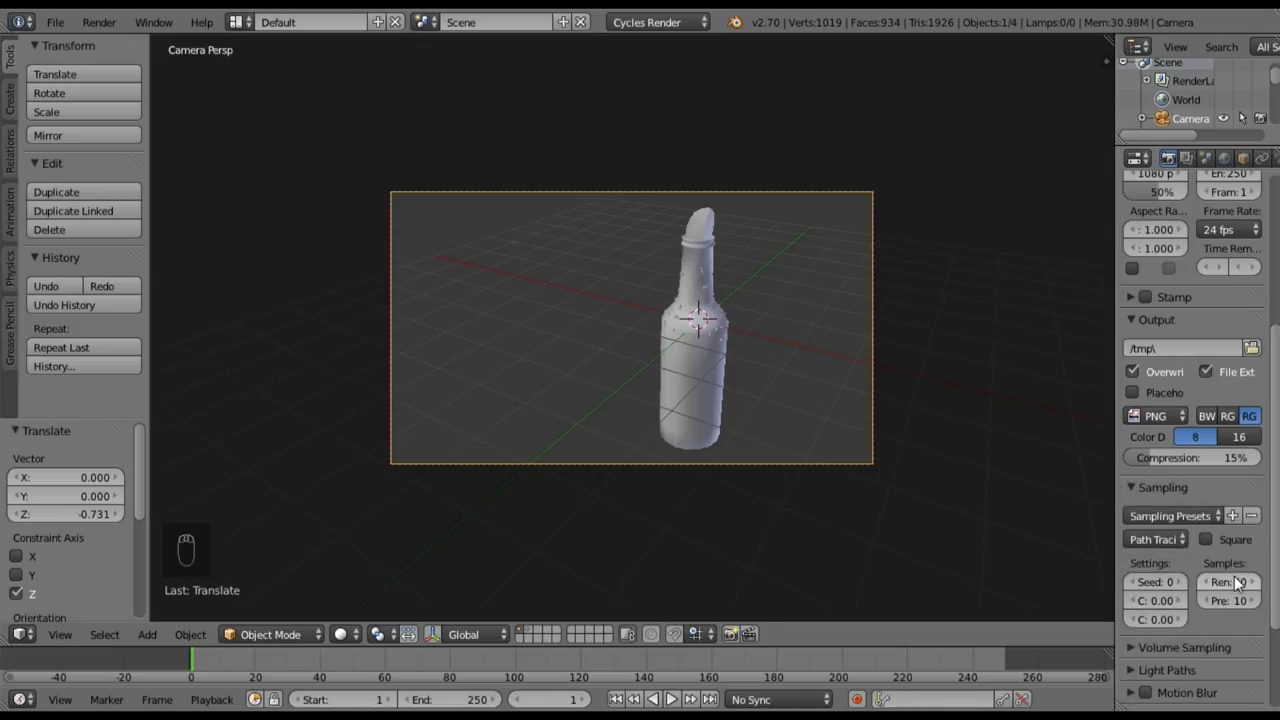
left_click(1230, 581)
type("51")
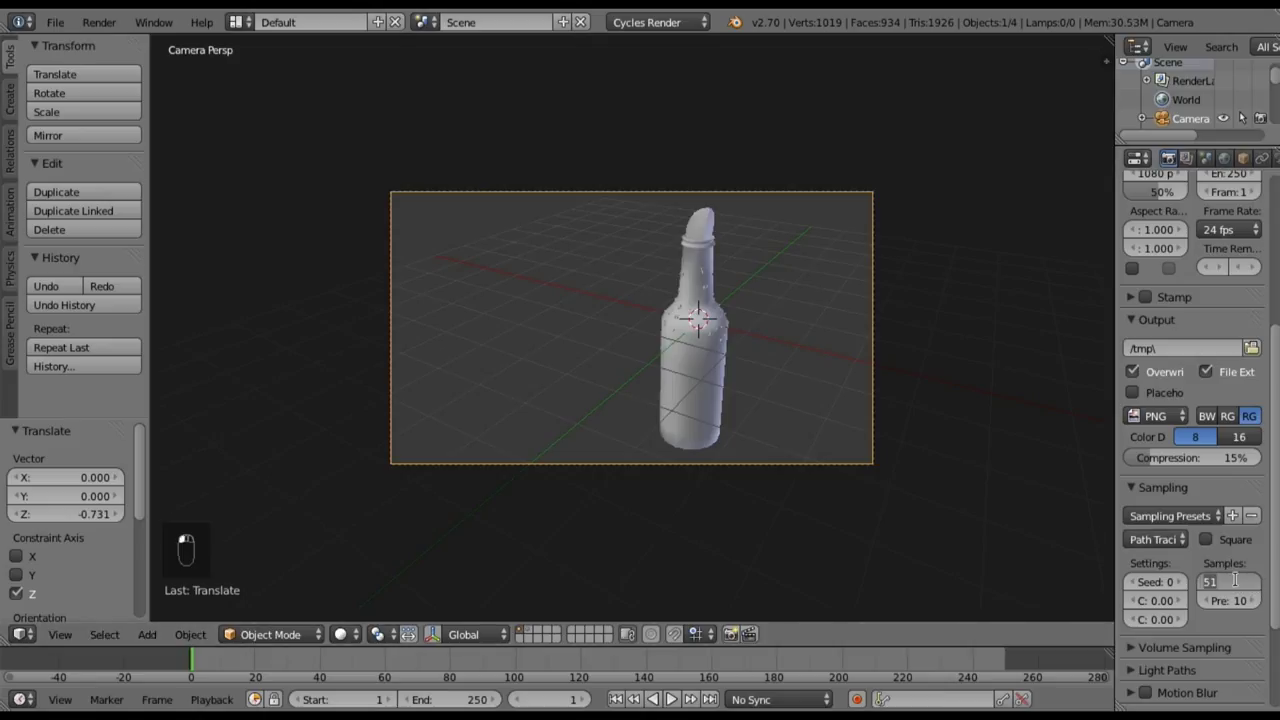
type("00")
key("Return")
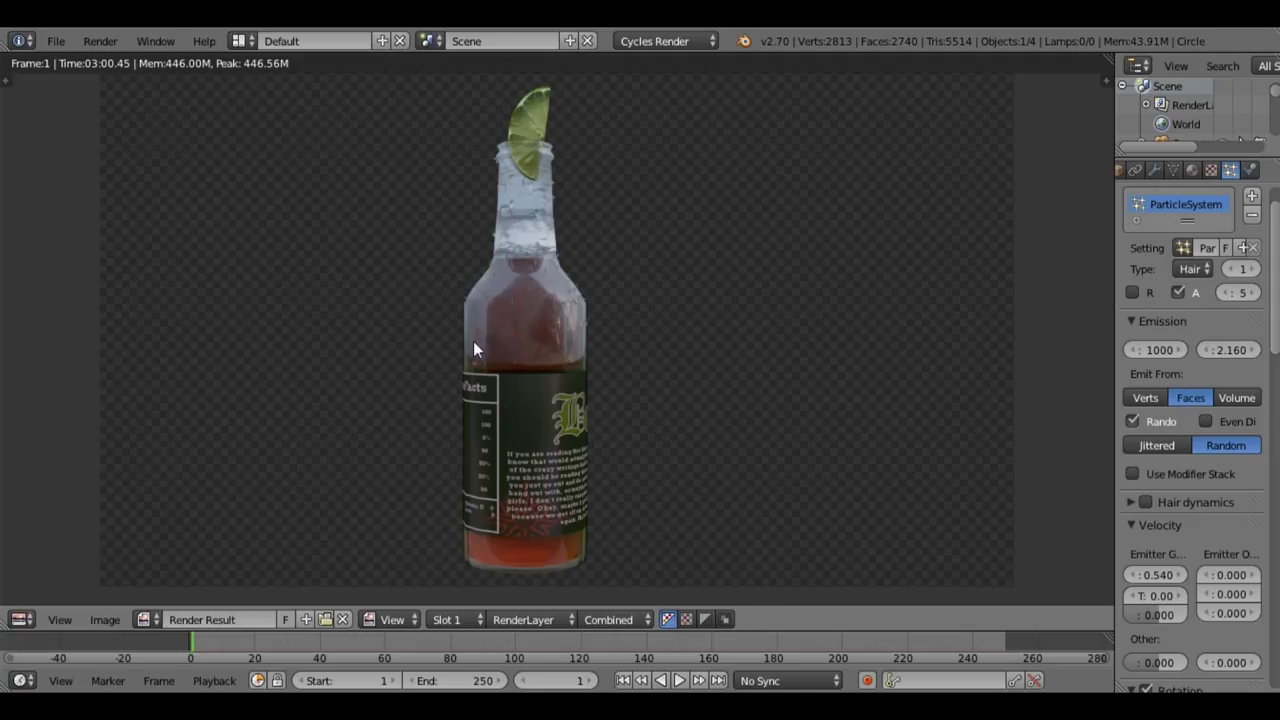
- Hide the render result and check the bottle's modifiers, collapsing the subdivision surface modifier
left_click(100, 41)
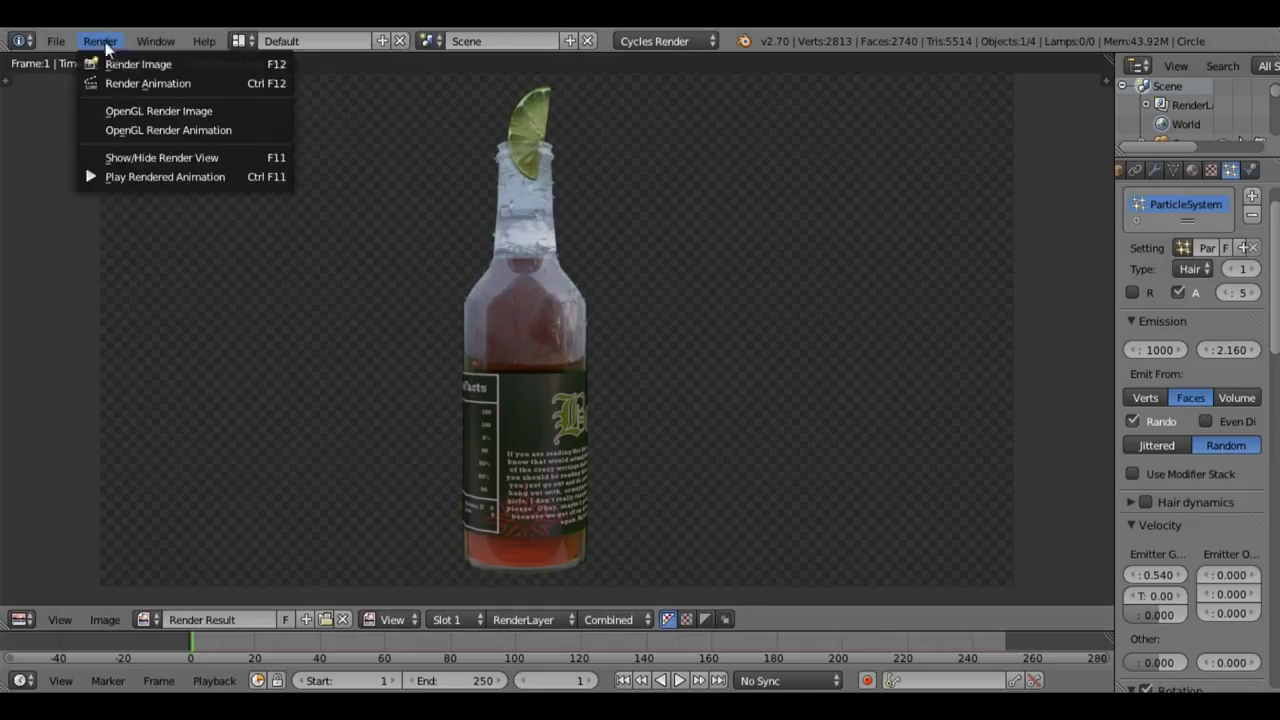
left_click(145, 161)
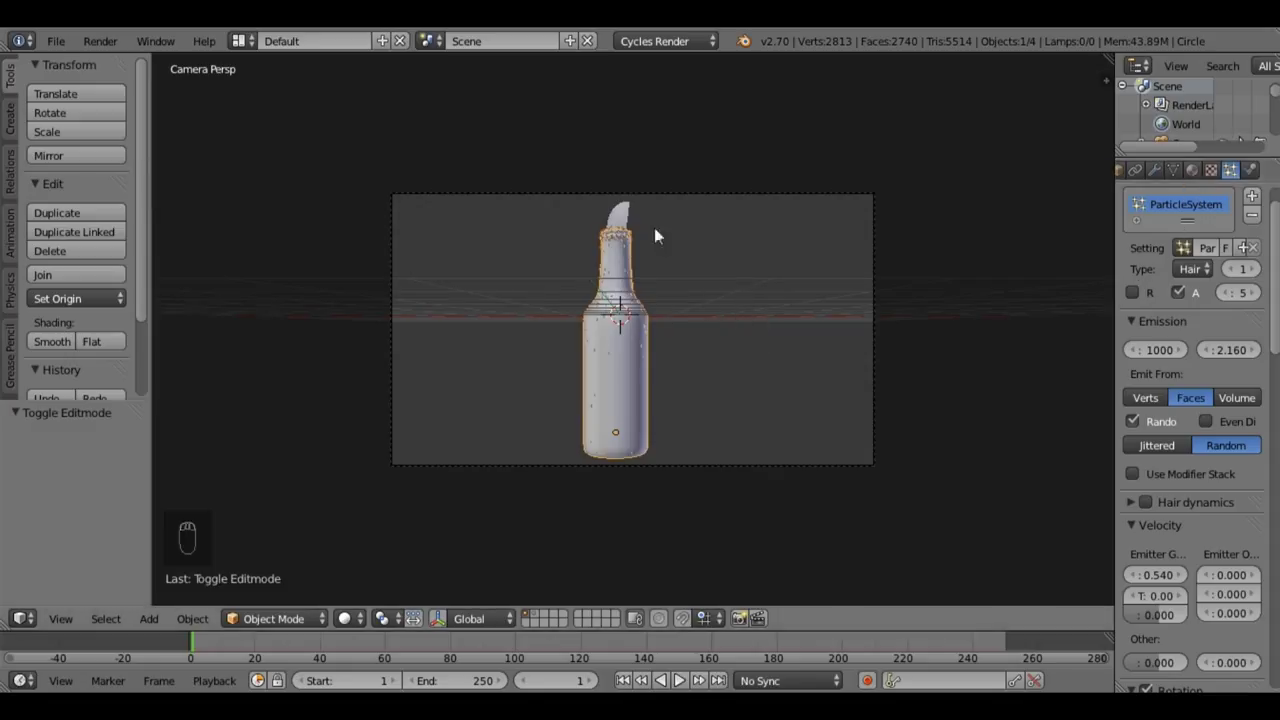
left_click(1157, 169)
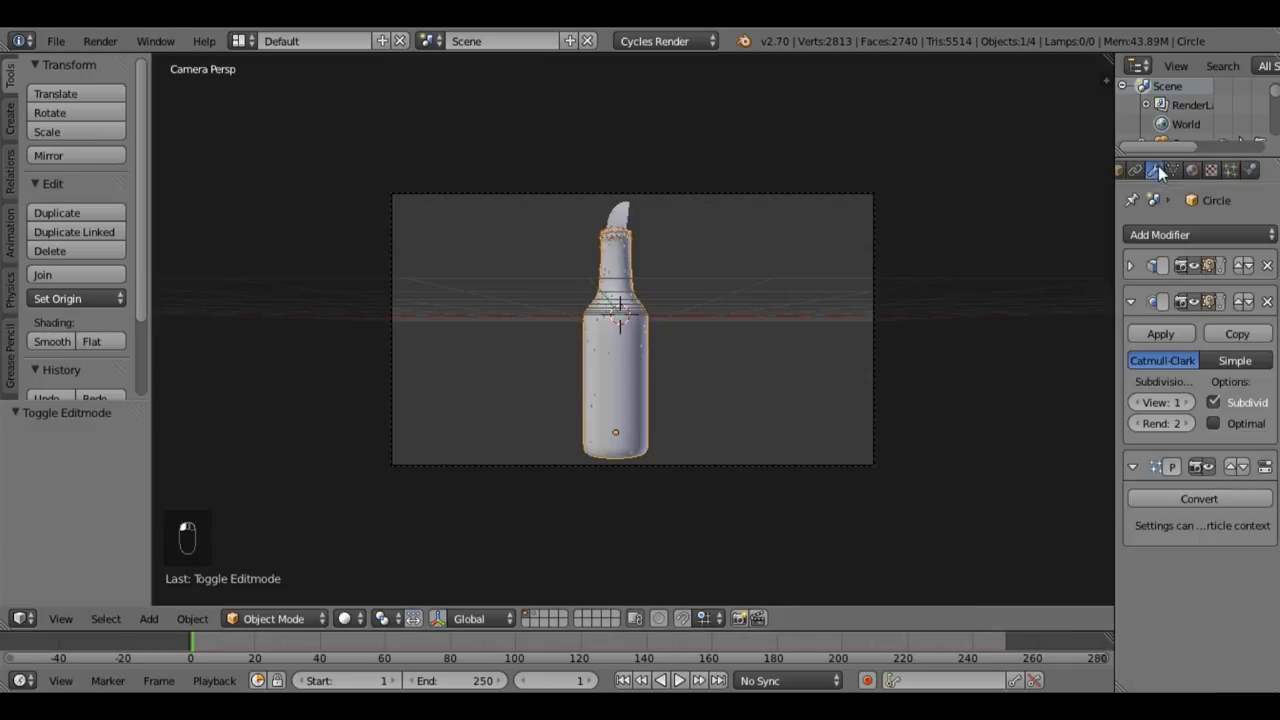
left_click(1131, 302)
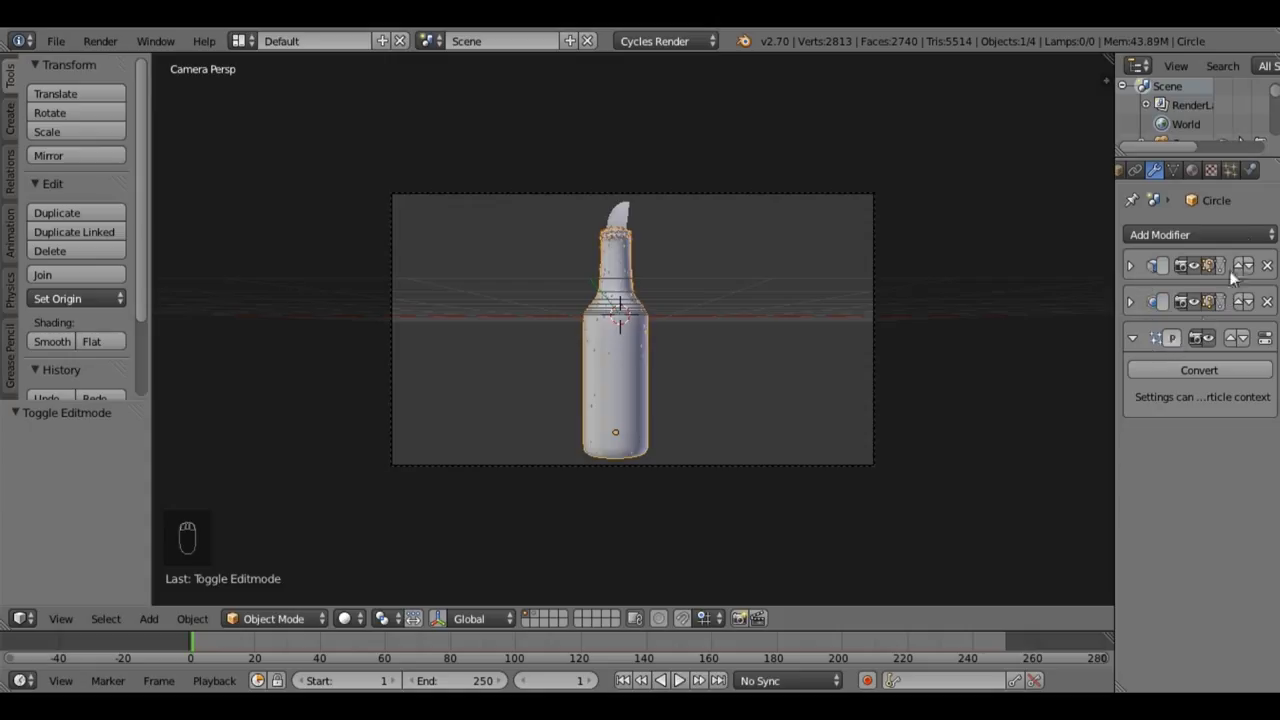
- Clear the density vertex group of the bottle's particle system and assign Group to it again
left_click(1230, 170)
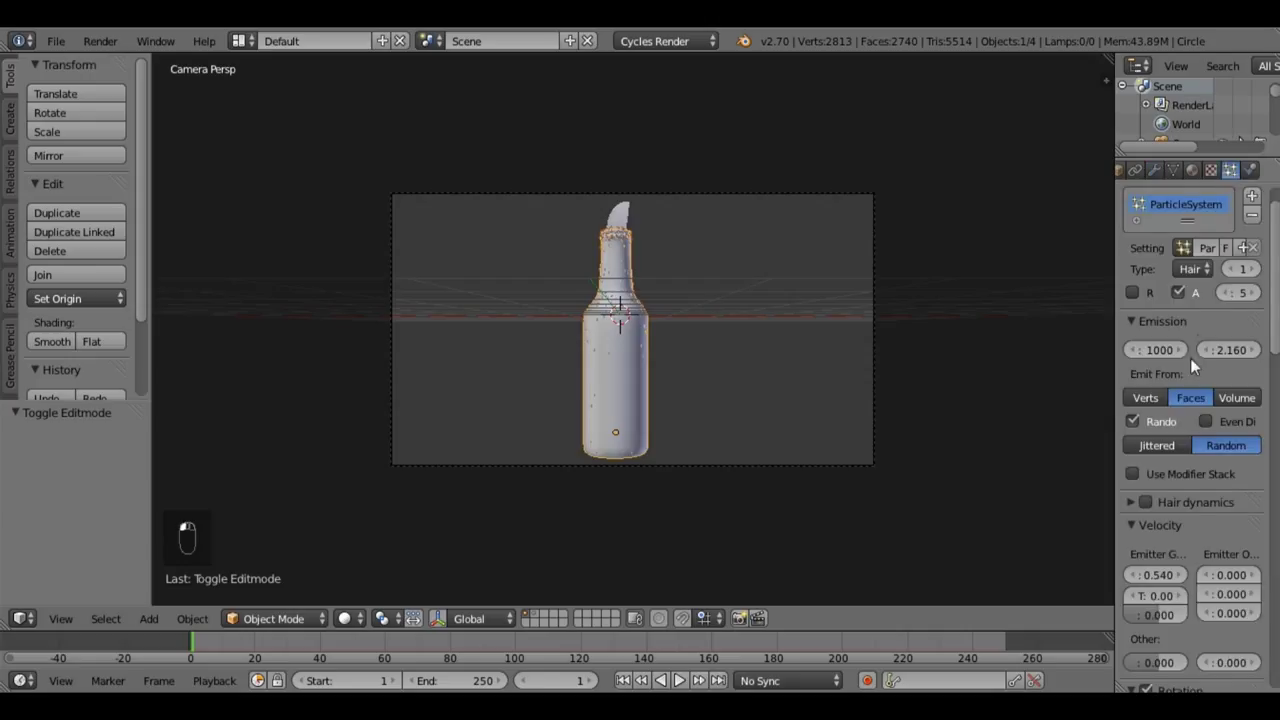
scroll(1186, 361, "down", 8)
scroll(1180, 356, "down", 10)
scroll(1180, 356, "down", 5)
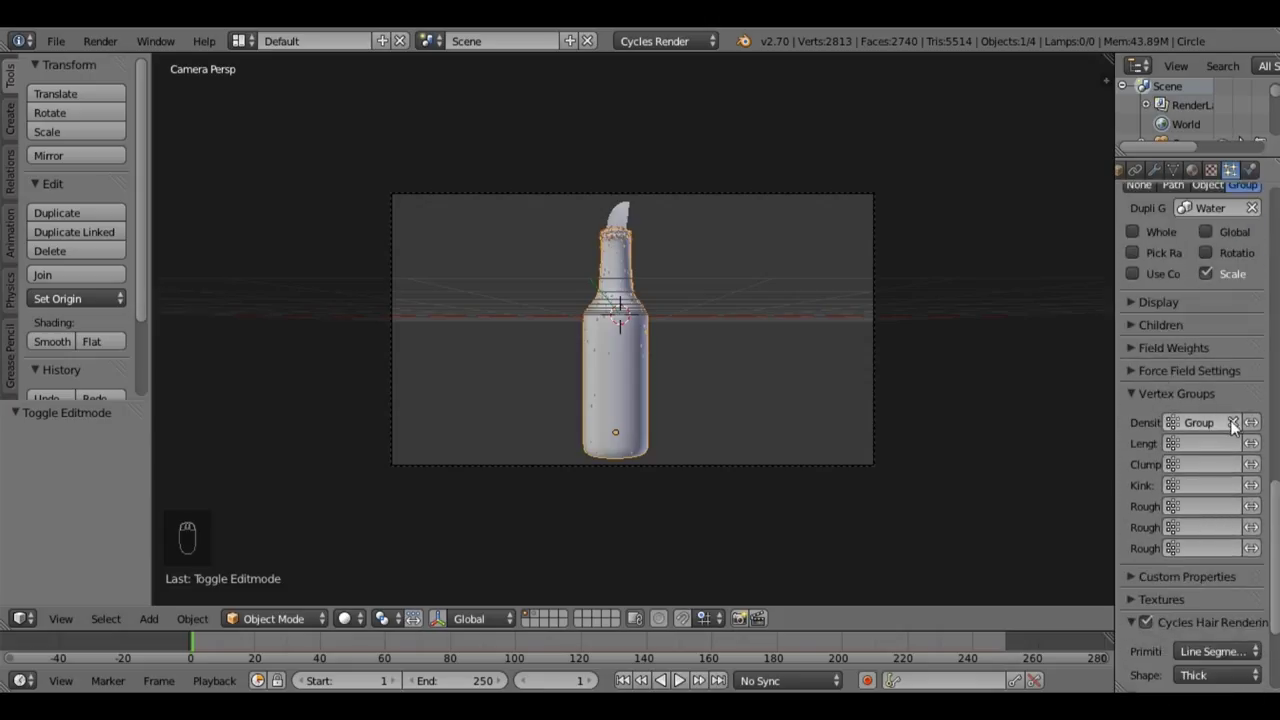
left_click(1233, 423)
left_click(1222, 421)
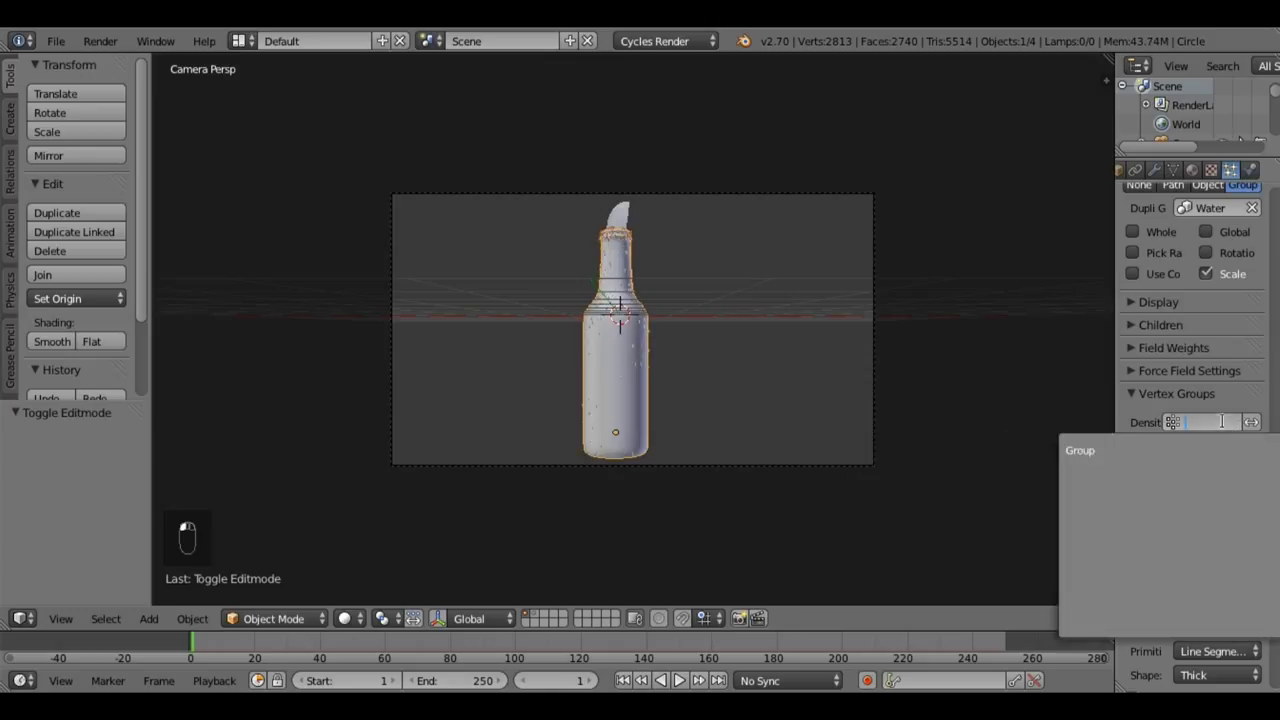
left_click(1122, 446)
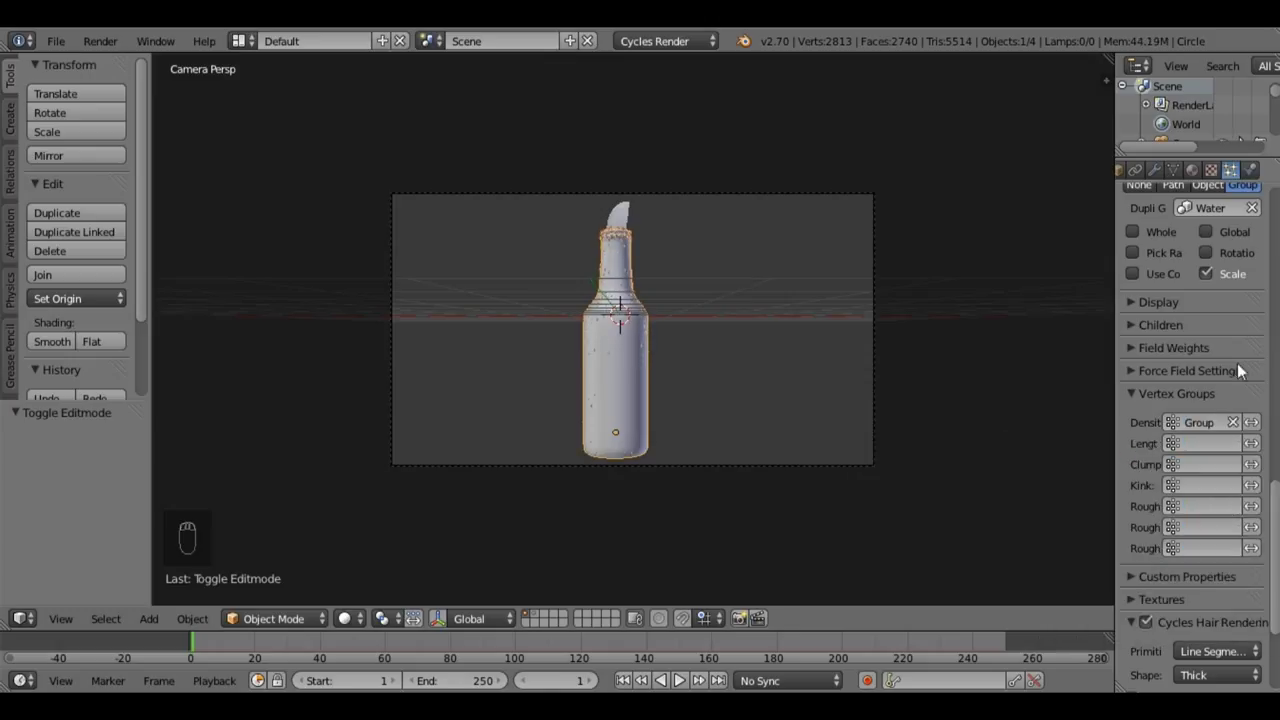
- Widen the properties editor and try different random seeds for the droplet particle system, leaving the seed at 15
scroll(1216, 367, "up", 10)
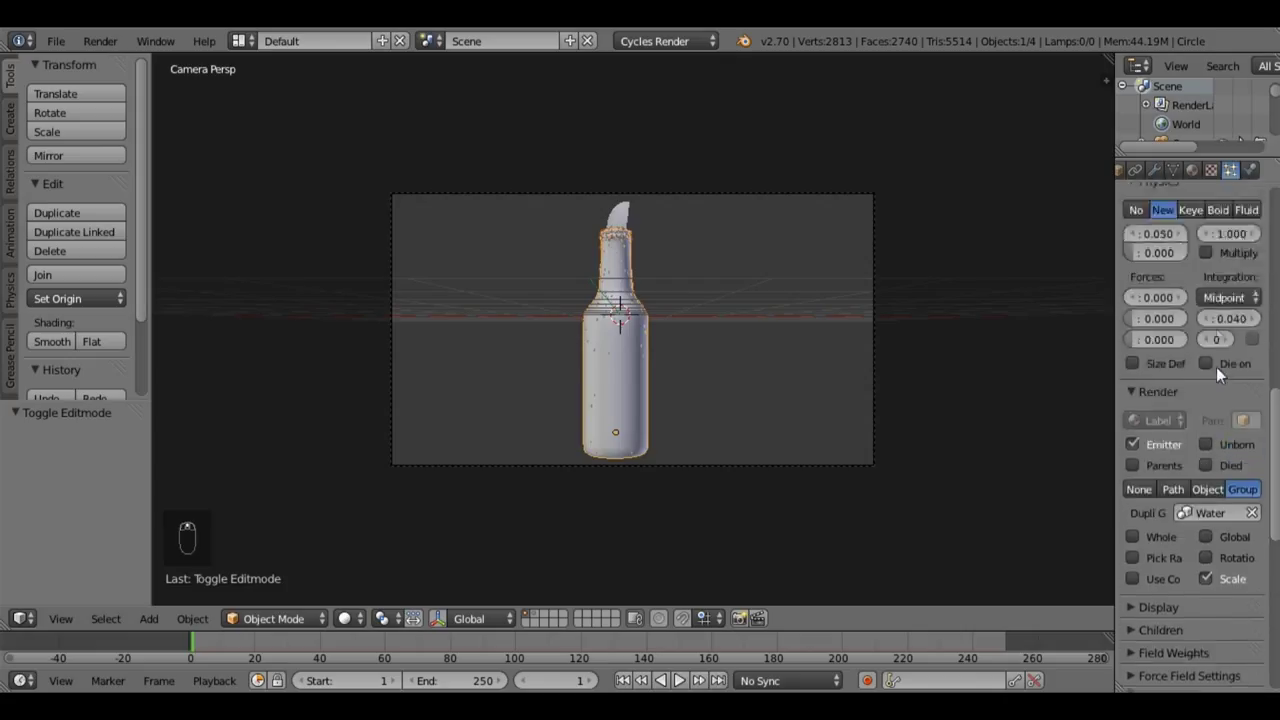
scroll(1215, 367, "up", 10)
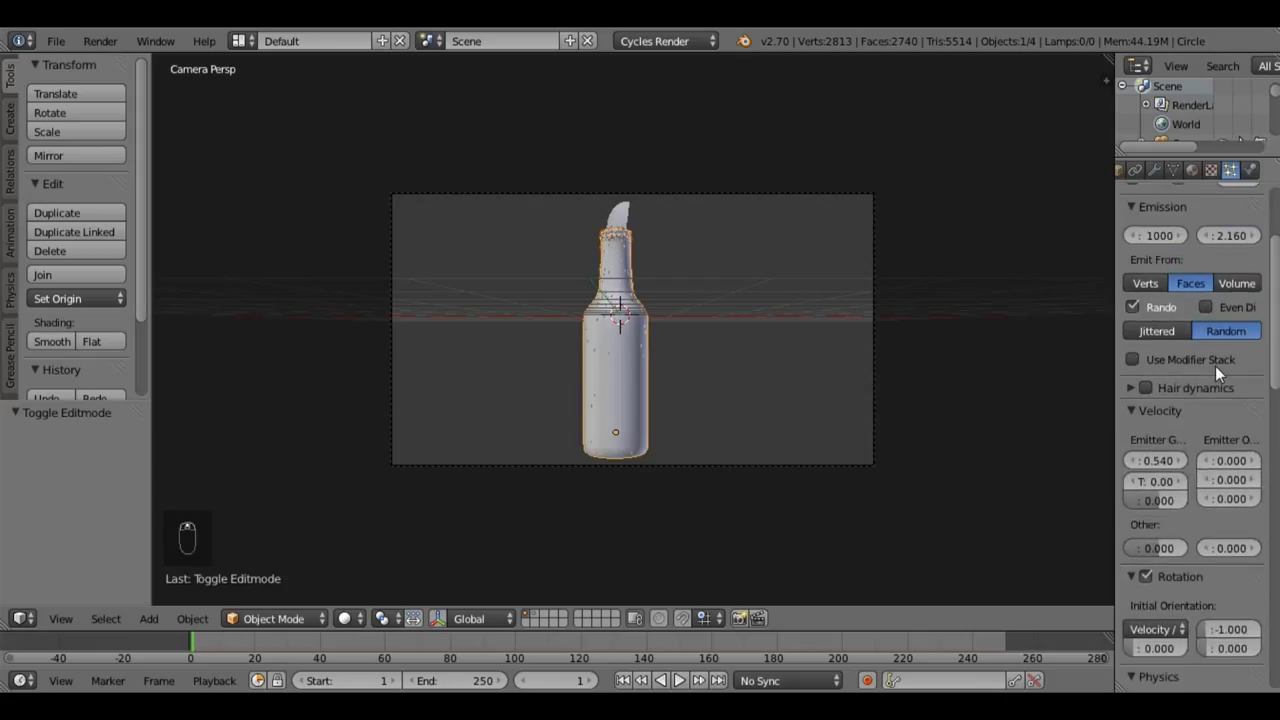
scroll(1215, 366, "up", 3)
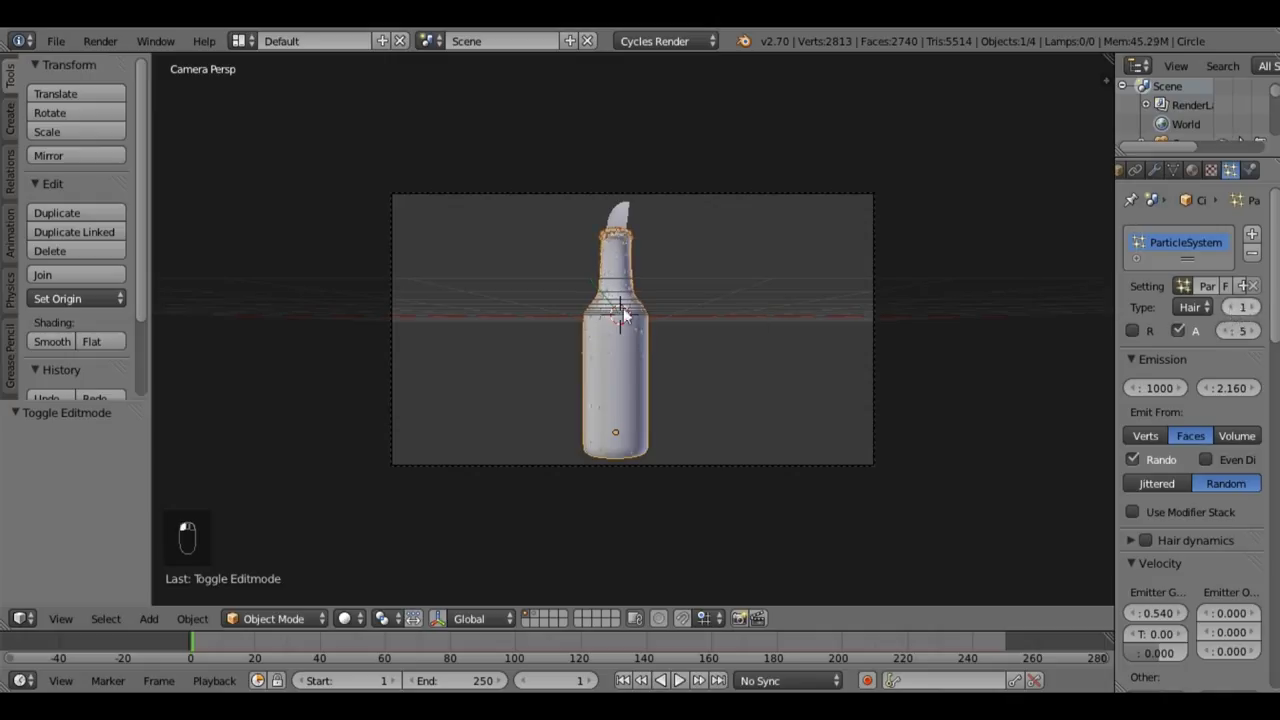
left_click(1254, 310)
left_click(1256, 310)
left_click(1256, 310)
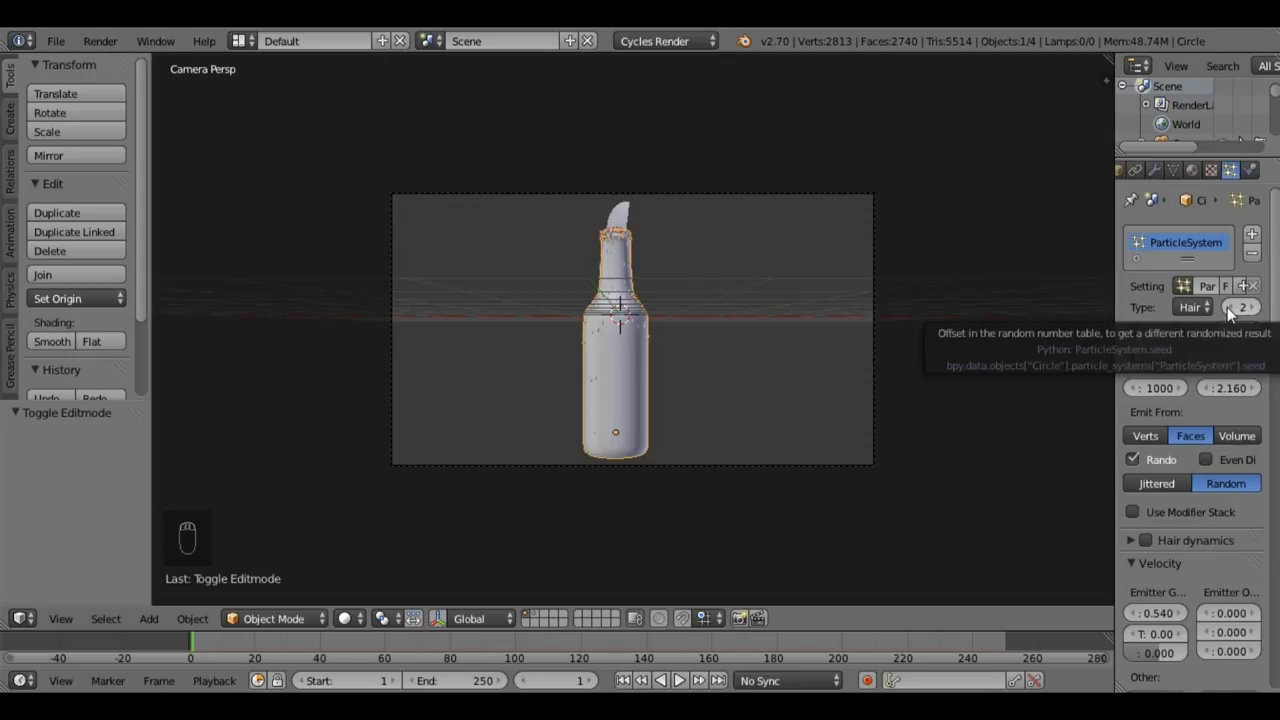
left_click(1256, 307)
left_click(1228, 307)
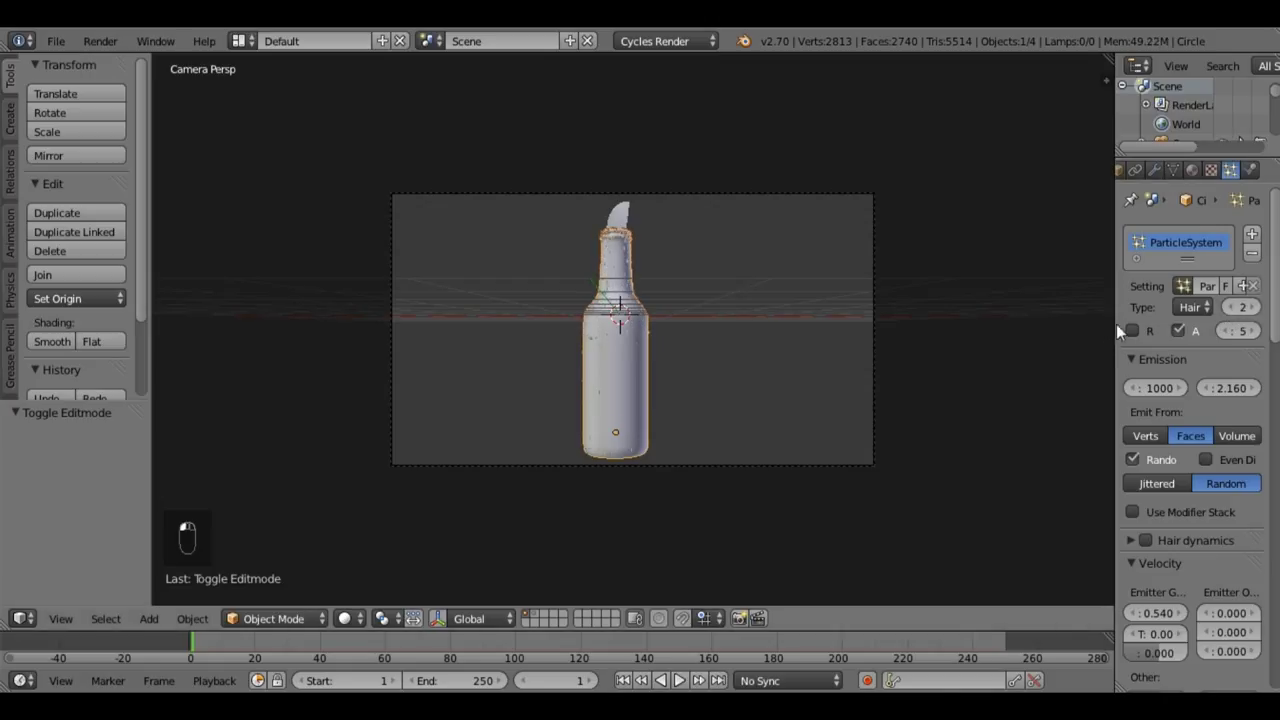
left_click_drag(1114, 311, 1036, 308)
left_click(1205, 308)
left_click(1205, 308)
left_click(1205, 308)
left_click(1205, 308)
left_click(1205, 308)
left_click(1205, 308)
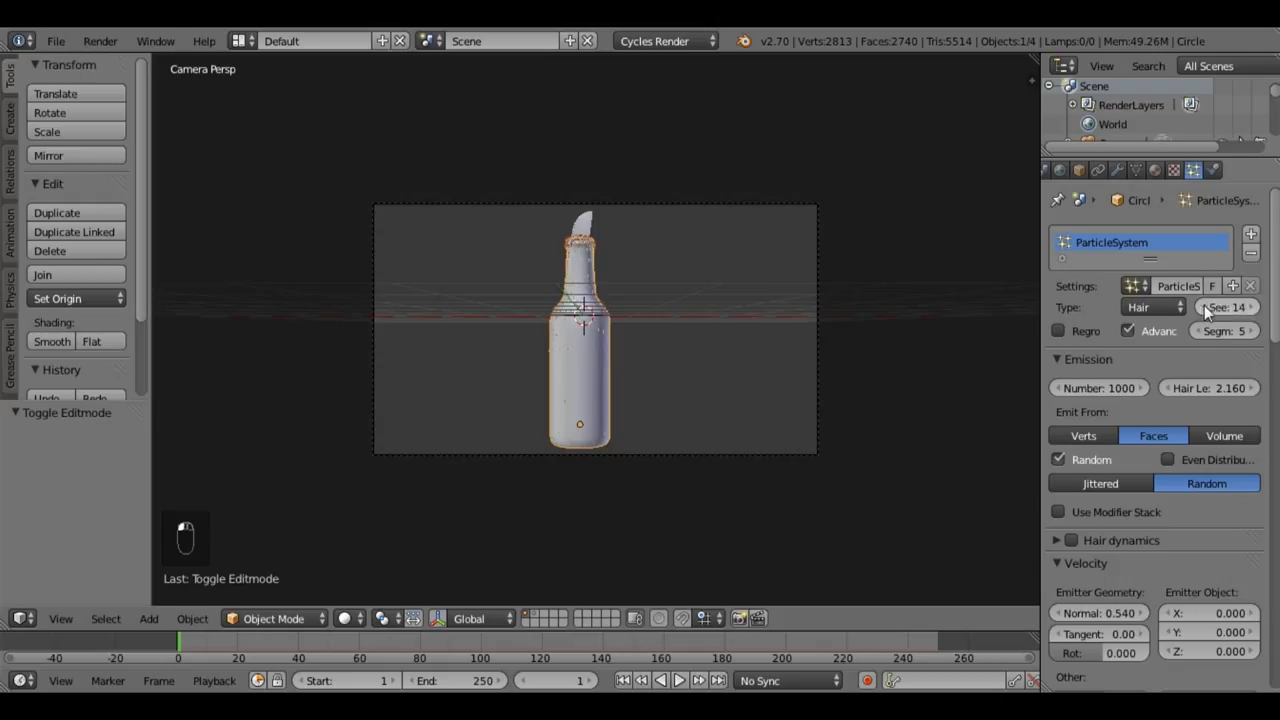
left_click(1251, 308)
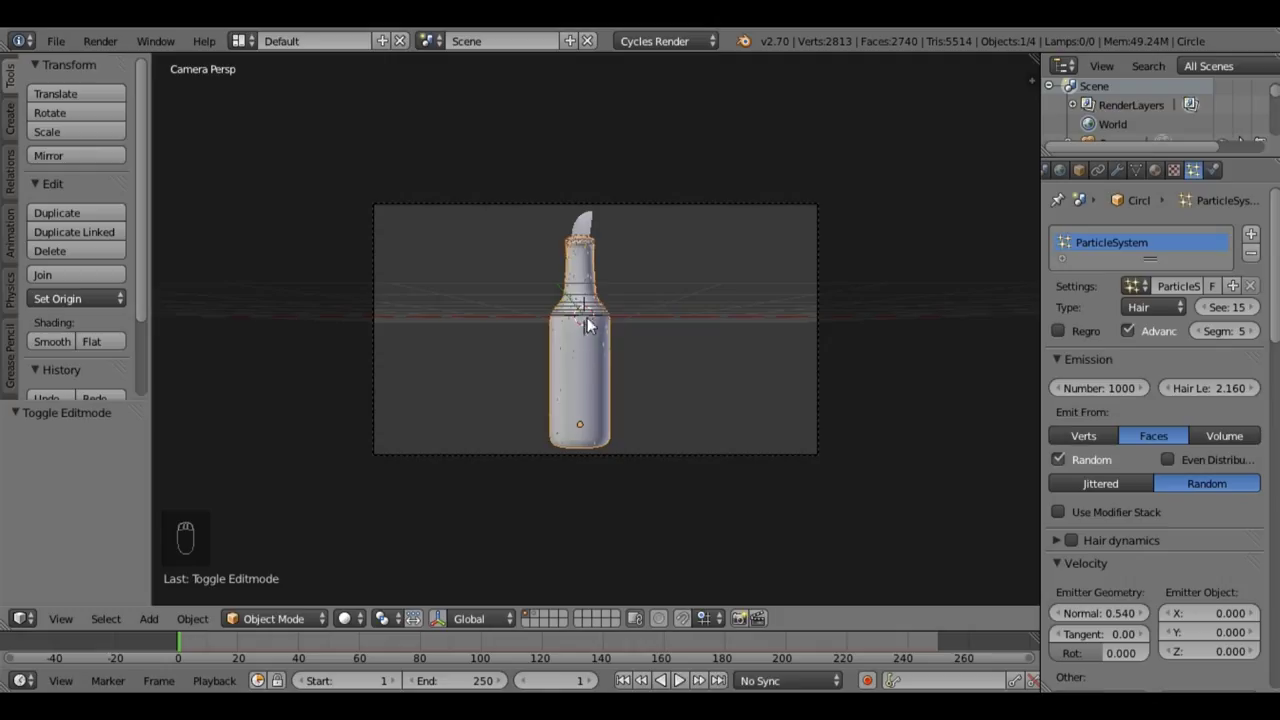
- Raise the particle number to 5000 and try emitting from the volume and vertices before going back to faces
left_click(1116, 387)
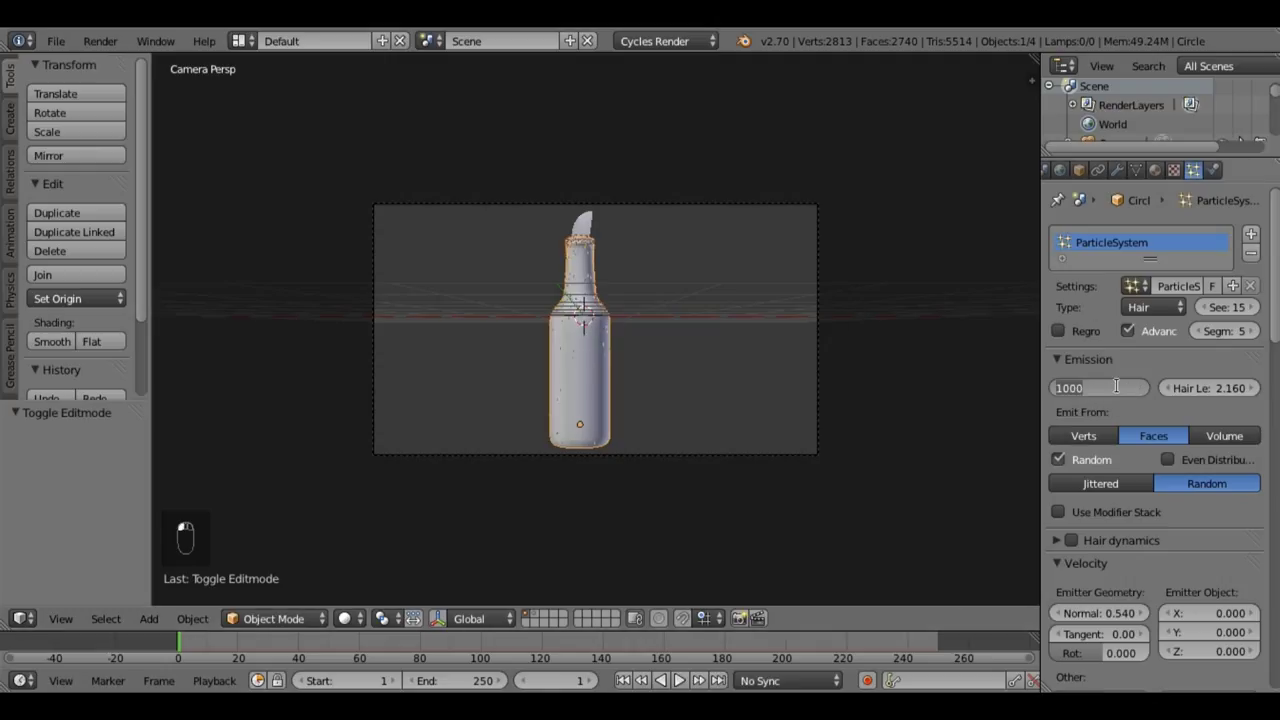
type("5000")
key("Return")
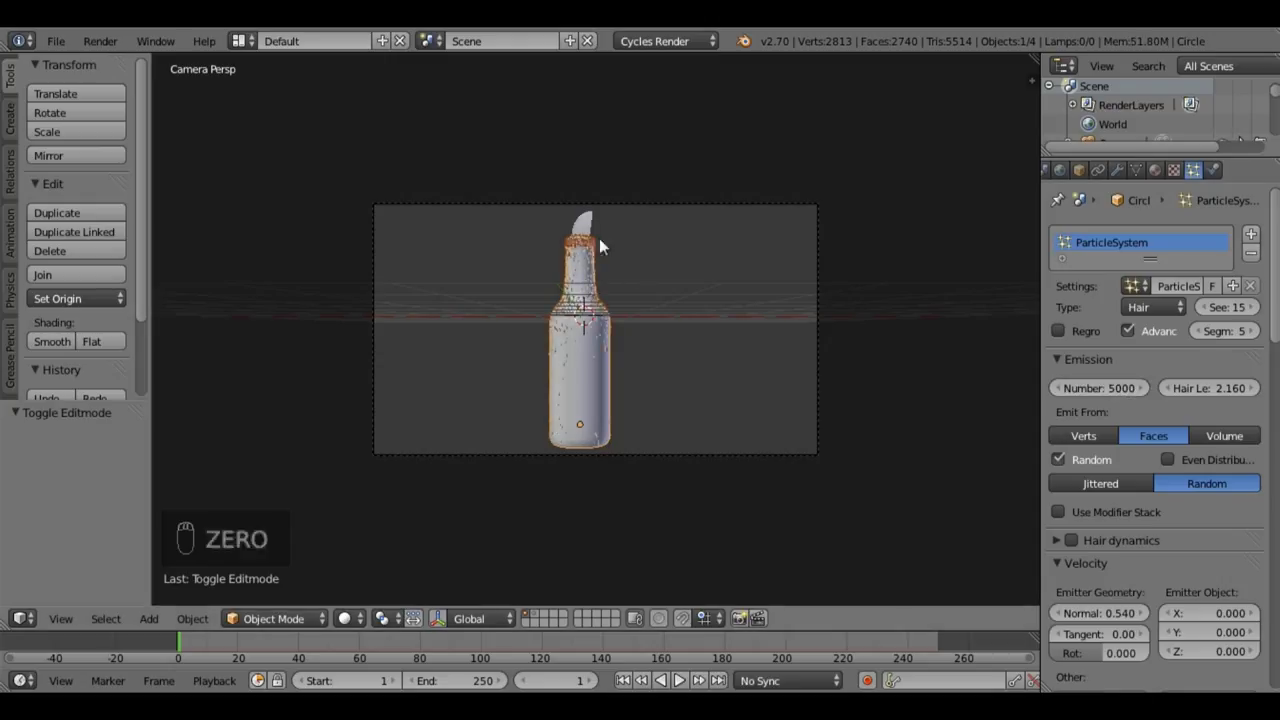
left_click(1201, 435)
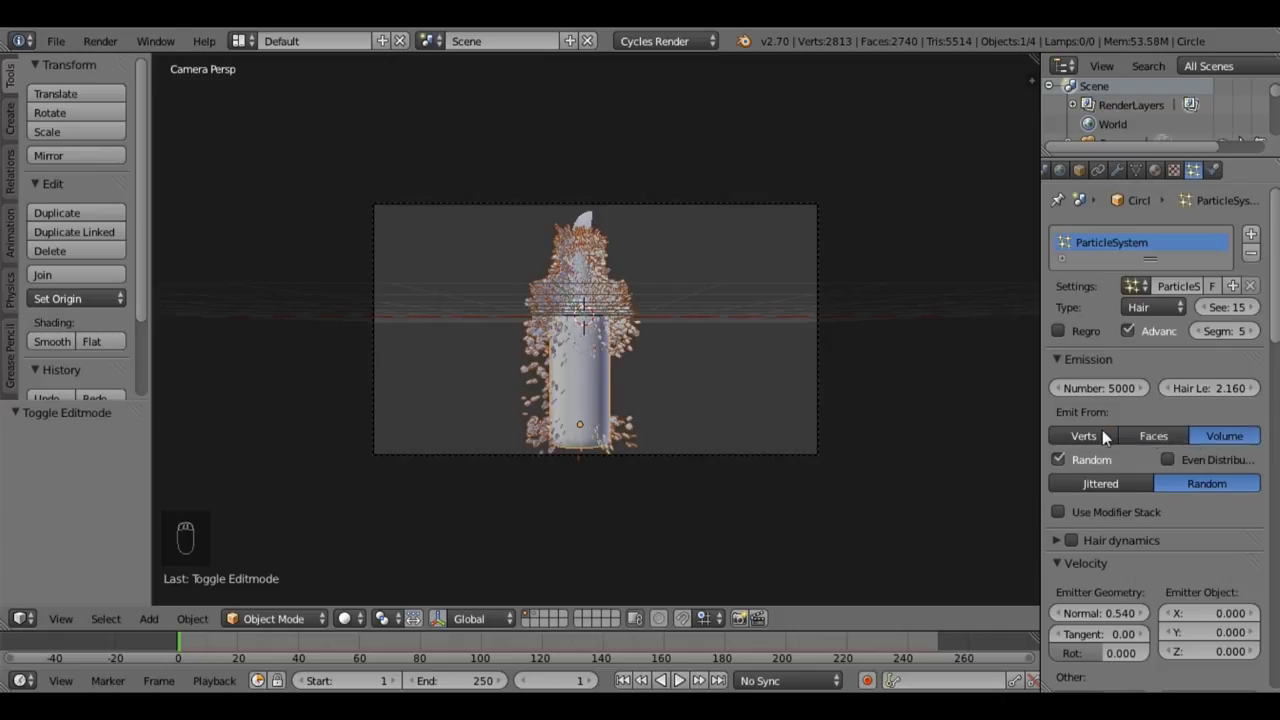
left_click(1102, 430)
left_click(1148, 434)
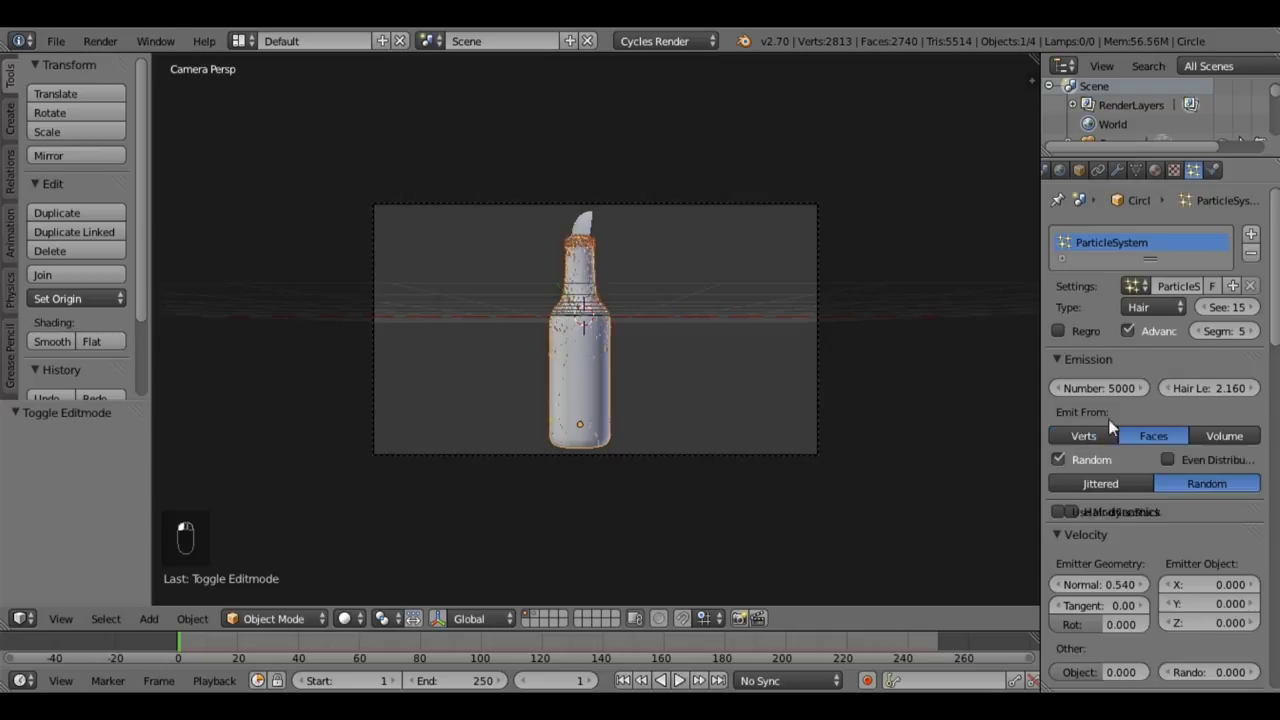
- Turn on even distribution for the droplet emission and set the particle number to 1000
left_click(1168, 460)
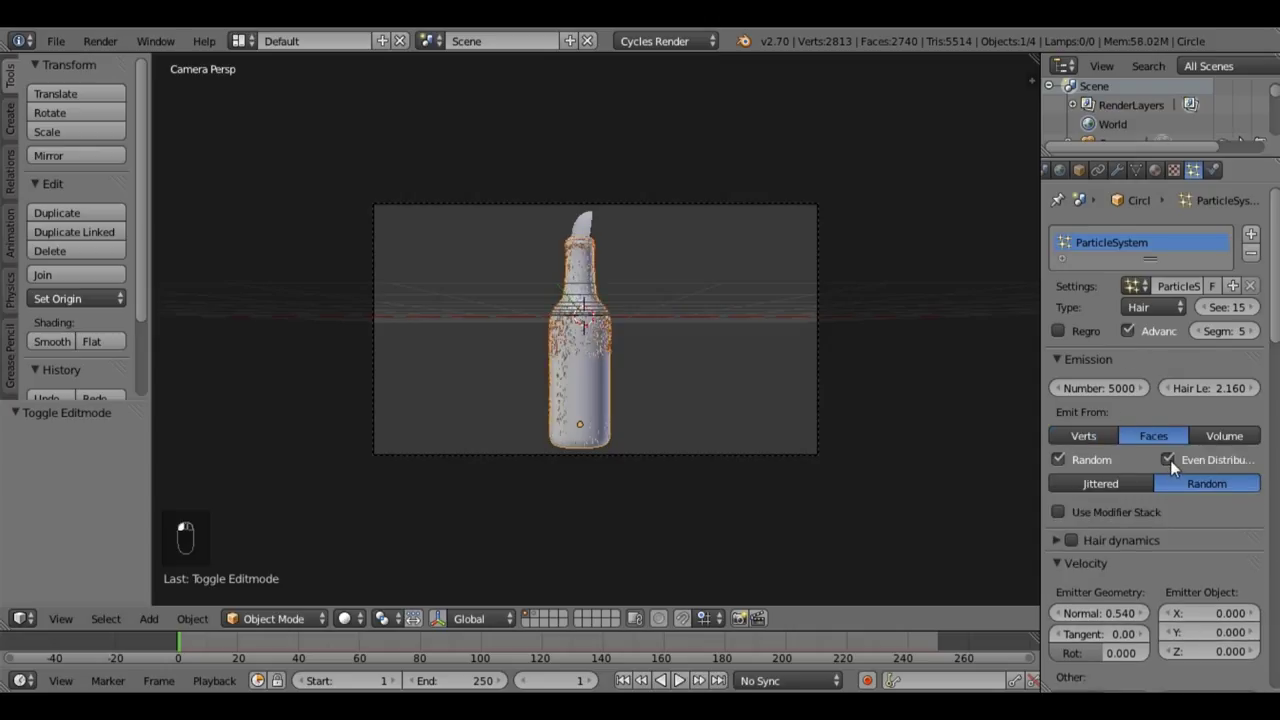
left_click(1117, 388)
type("1000")
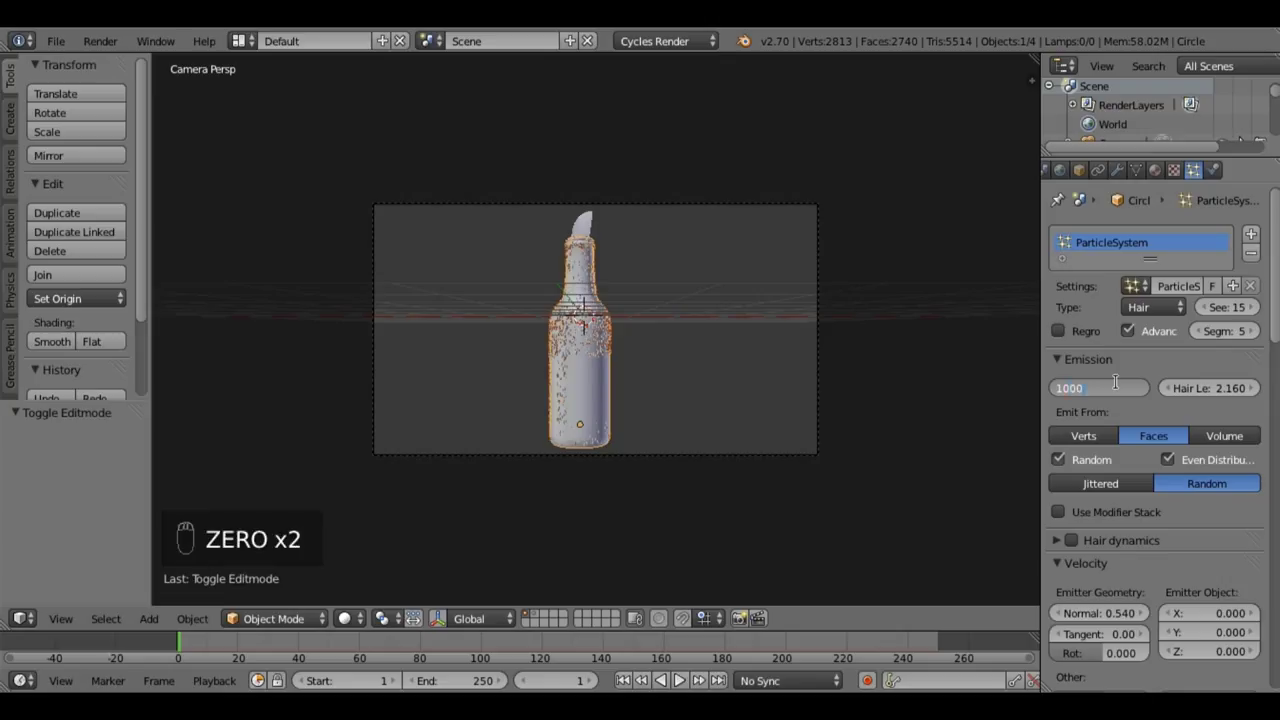
key("Return")
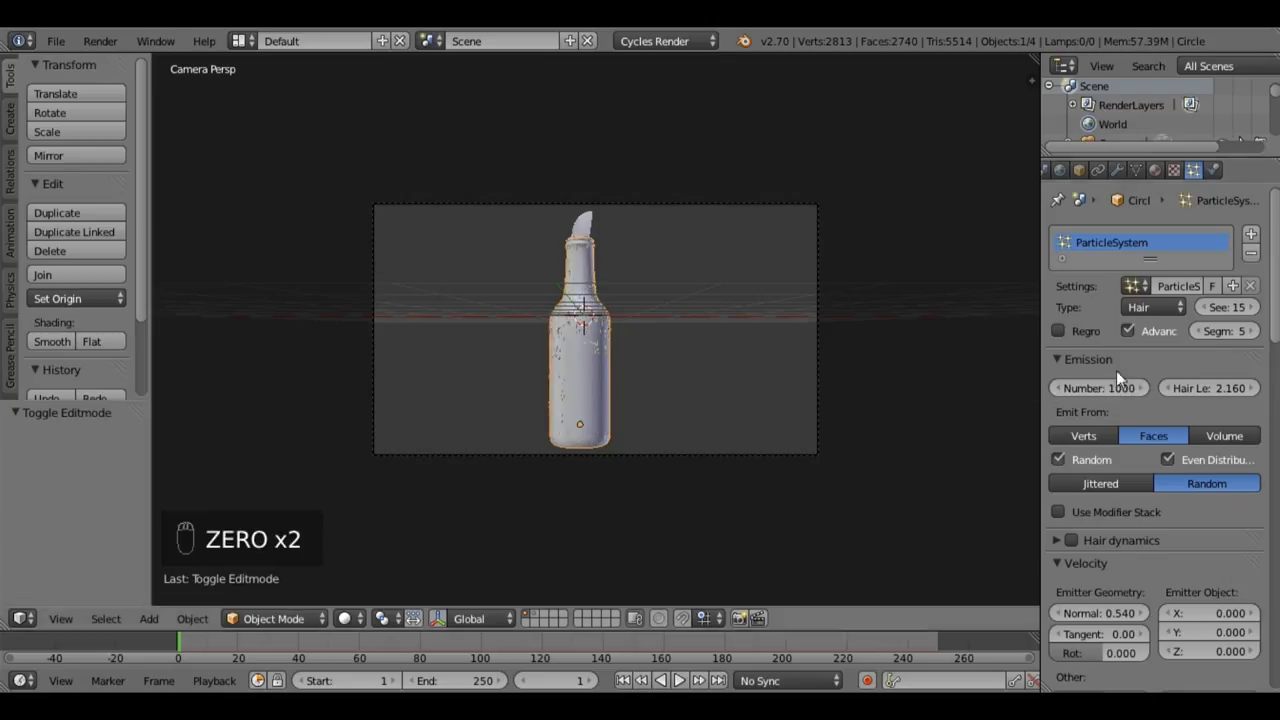
- Step the droplet particle system's random seed down to 5 to try other droplet arrangements
left_click(1207, 309)
left_click(1206, 308)
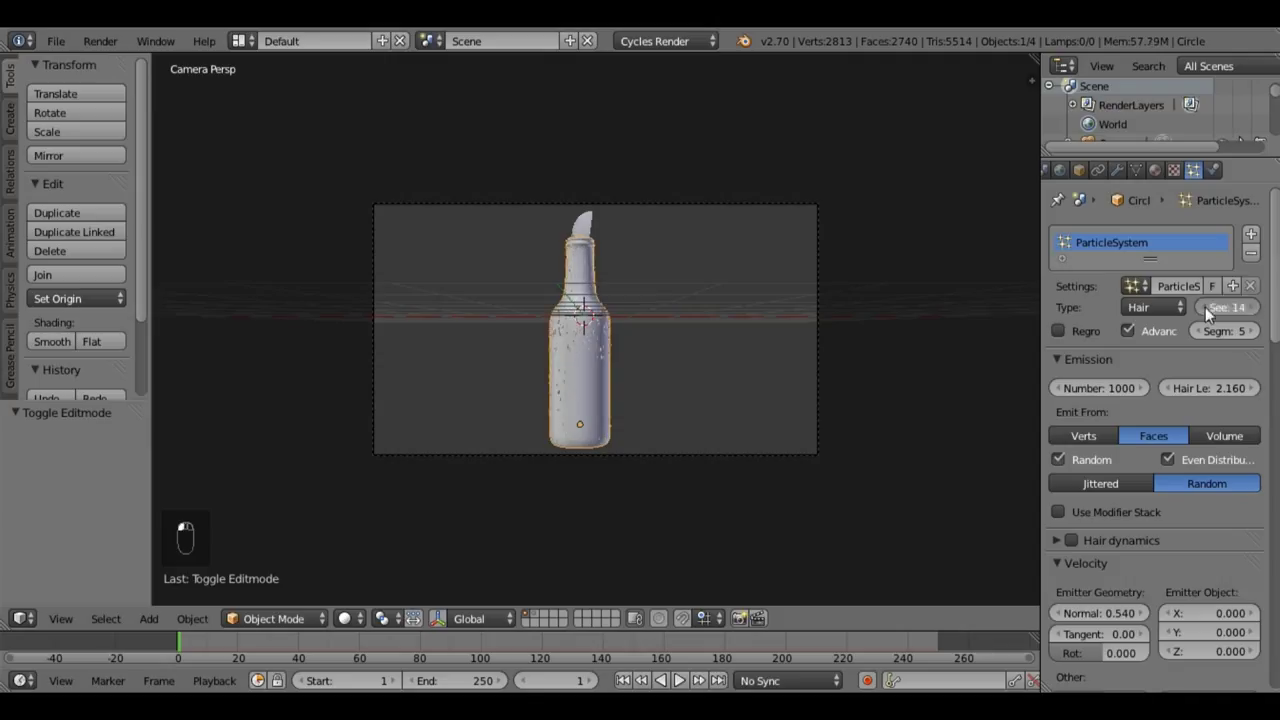
left_click(1206, 308)
left_click(1206, 308)
left_click(1206, 308)
left_click(1206, 308)
left_click(1206, 308)
left_click(1206, 308)
left_click(1206, 308)
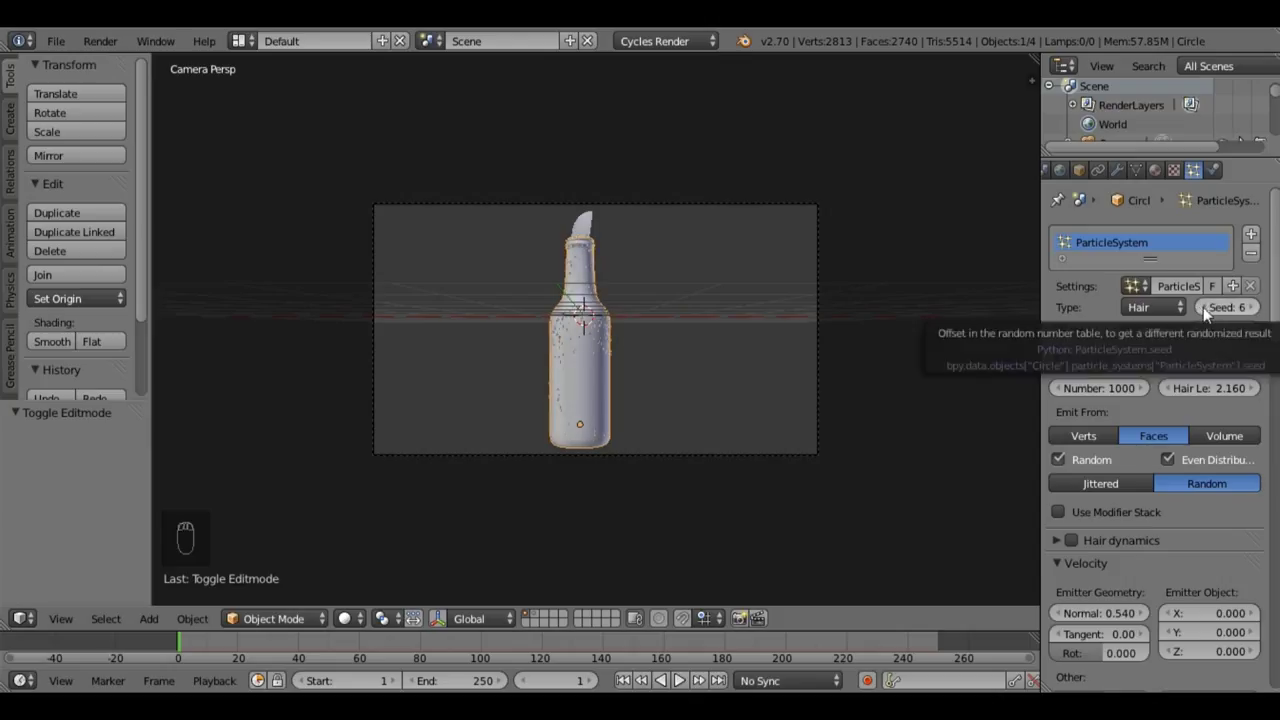
left_click(1206, 308)
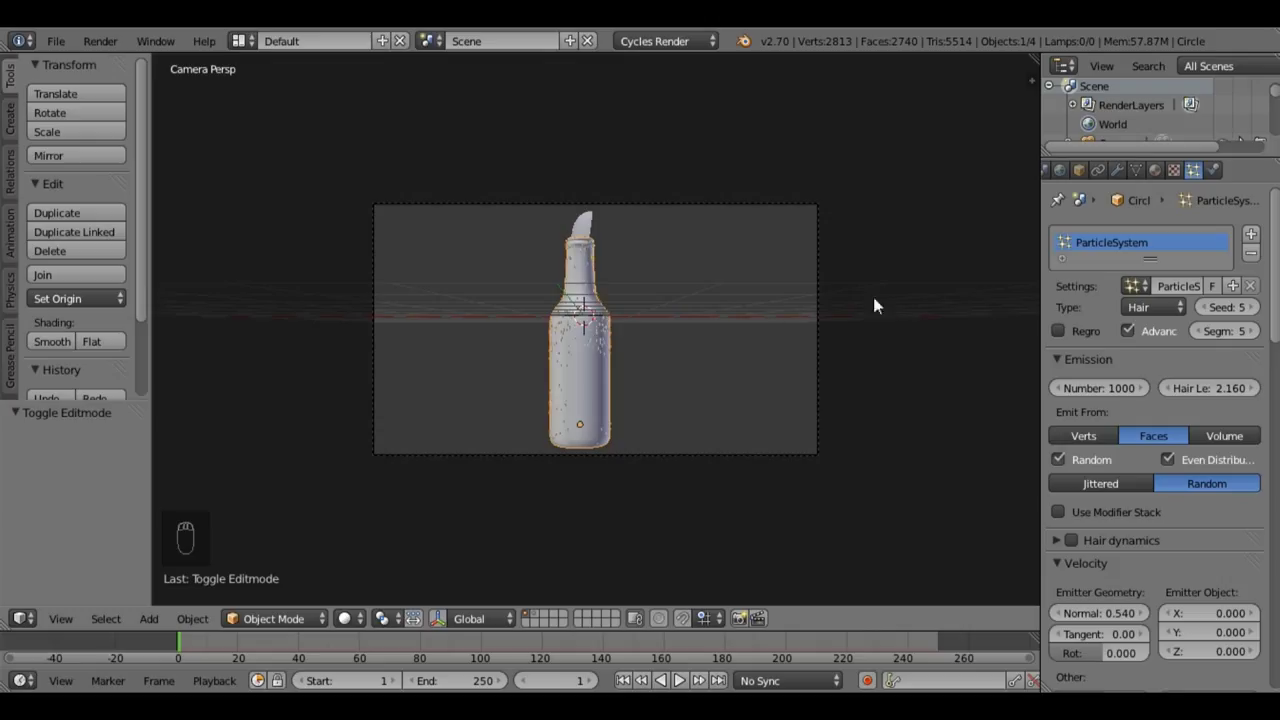
- Tilt the camera about -20.6° around the global X axis and raise it about 4.26 along Z to frame the whole bottle from above
right_click(812, 302)
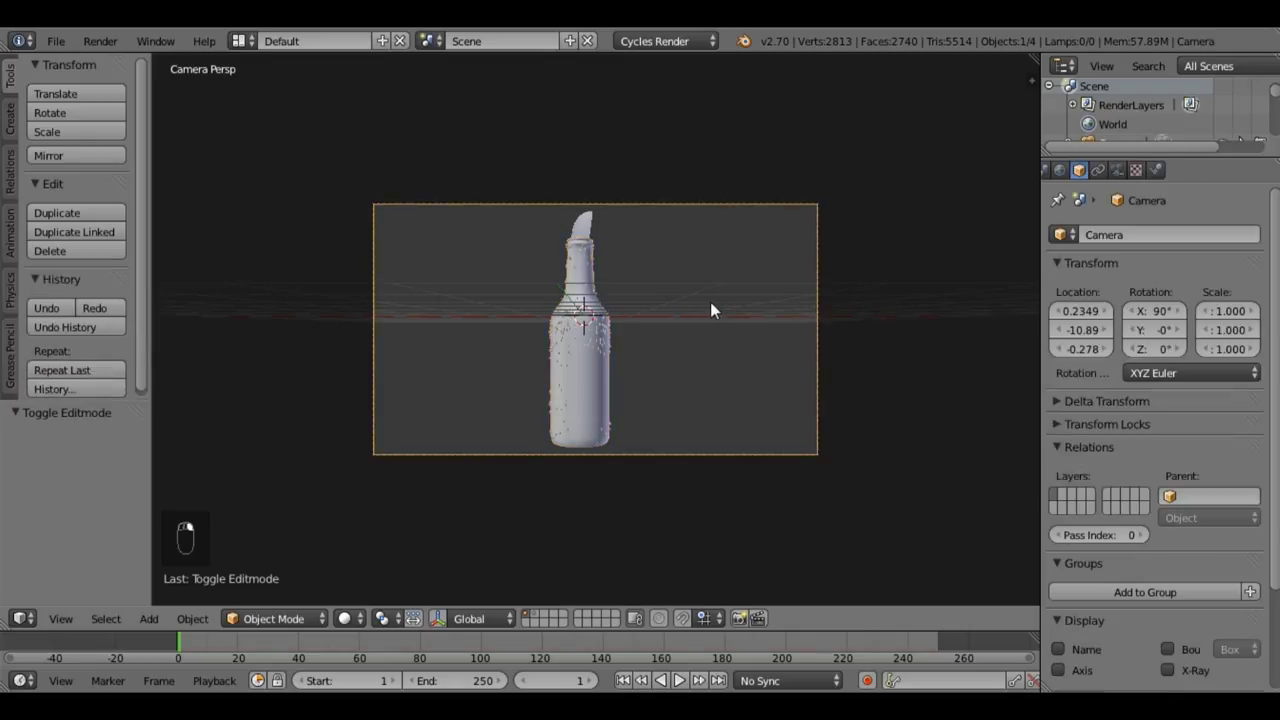
key("r")
key("x")
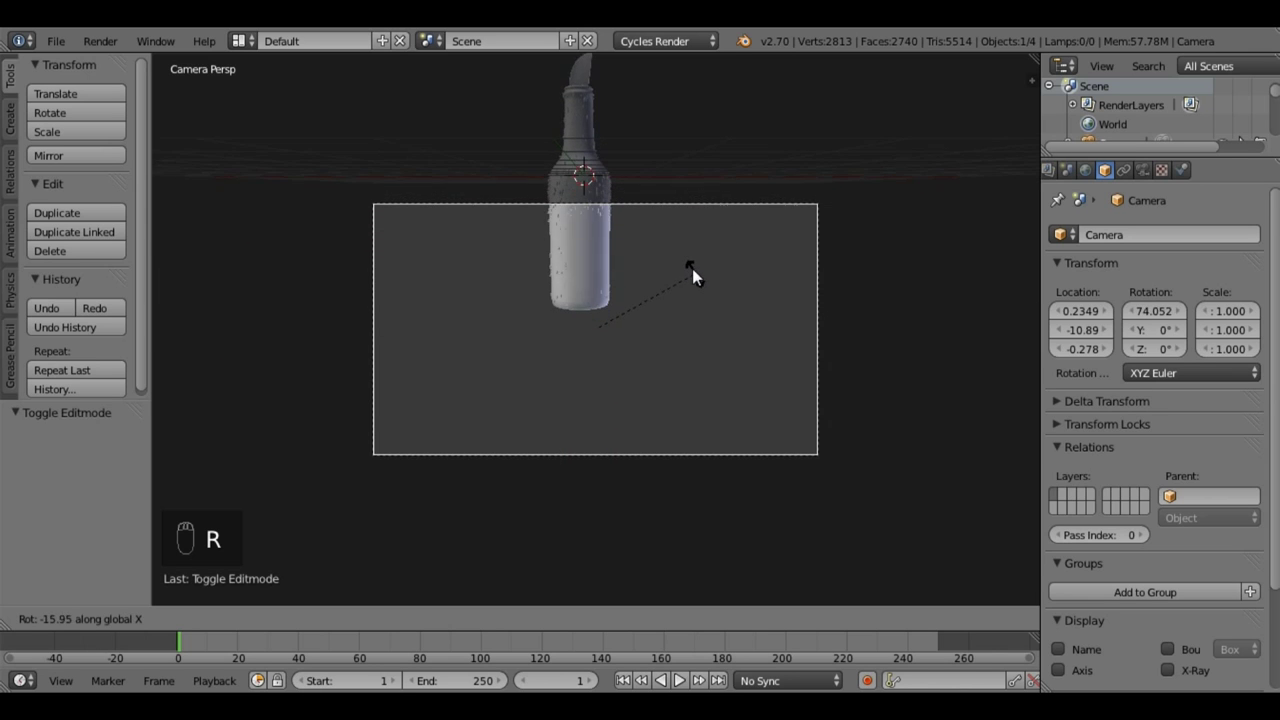
left_click(689, 272)
key("g")
key("z")
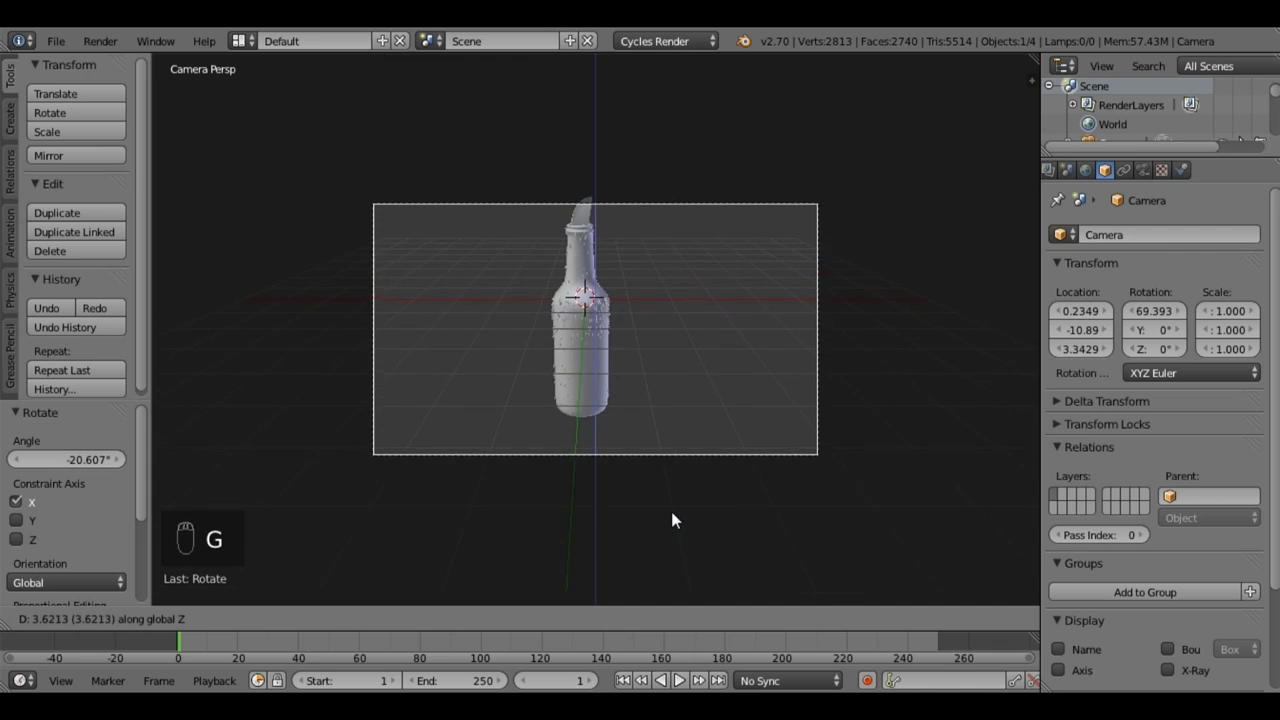
left_click(684, 447)
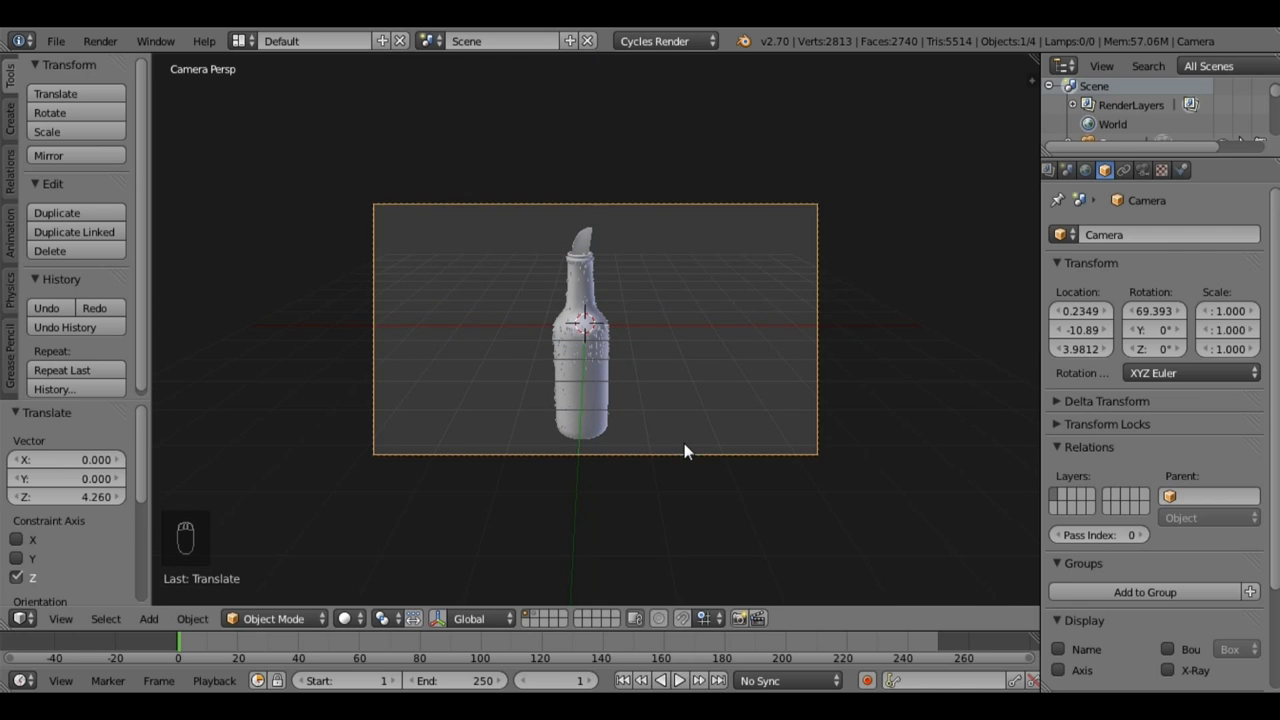
- Render the image from the new camera angle and examine the droplets on the bottle's neck and body up close
left_click(100, 40)
left_click(120, 65)
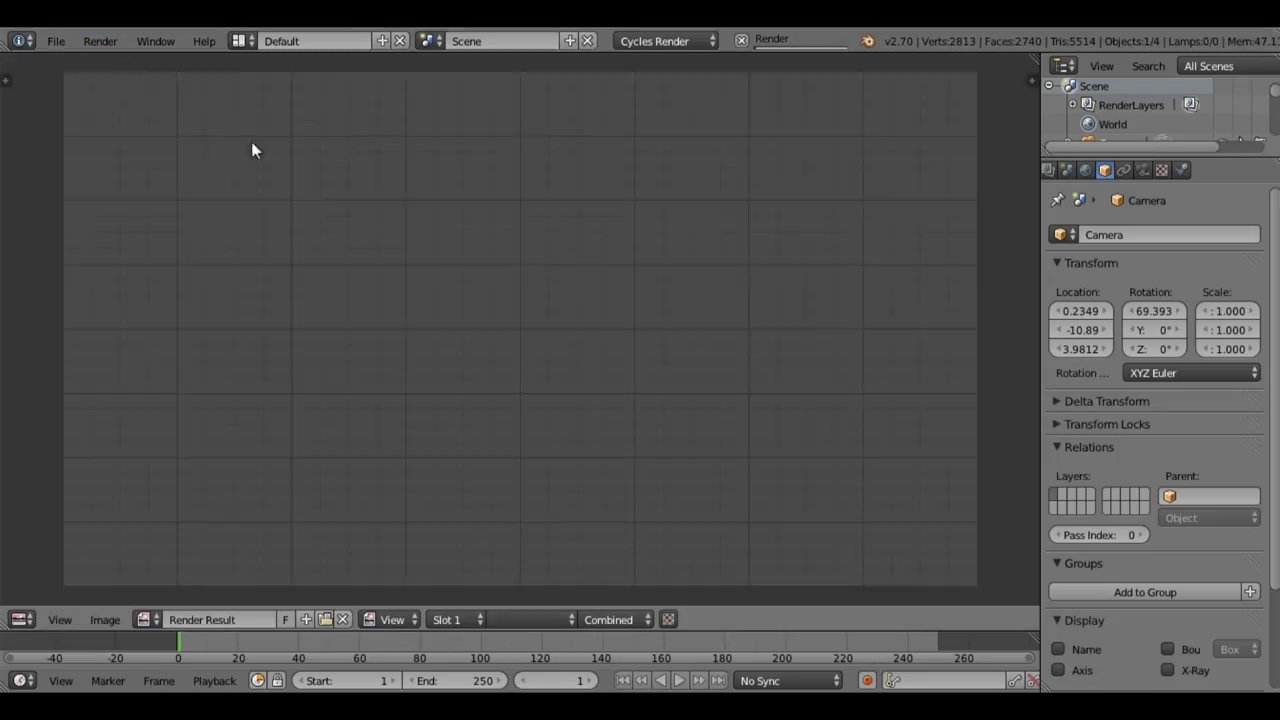
key("Up")
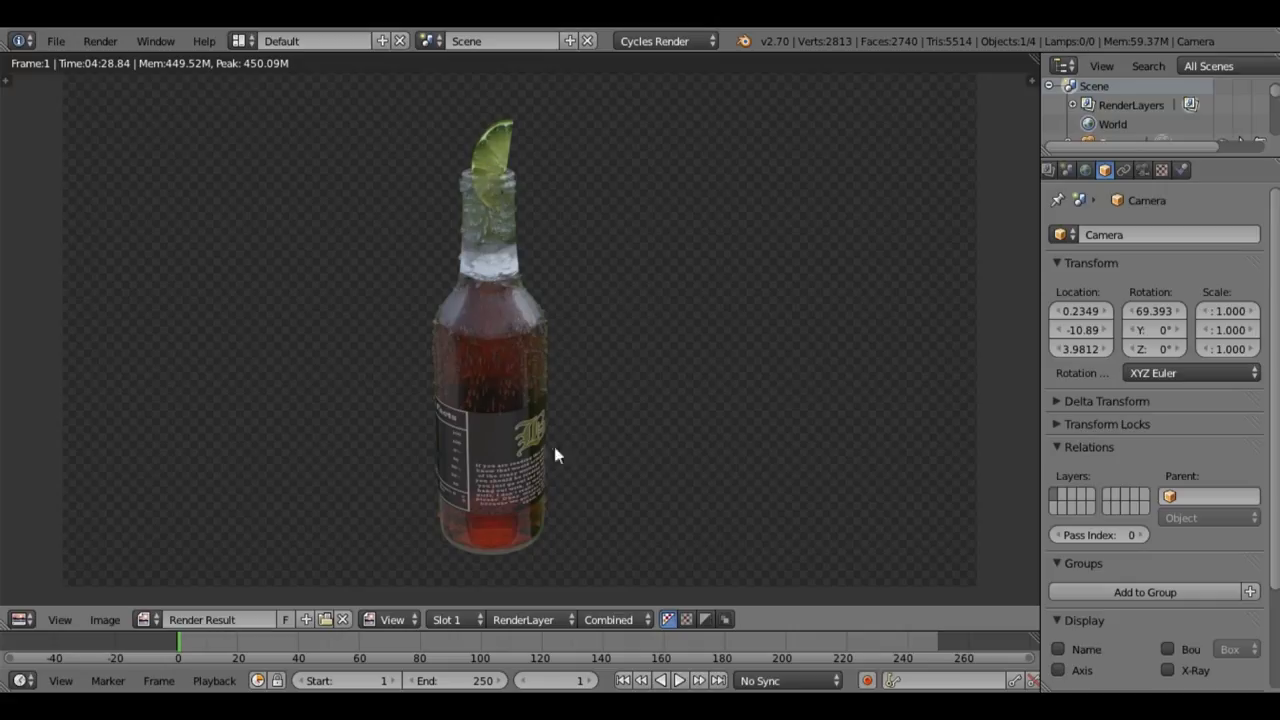
scroll(544, 424, "down", 3)
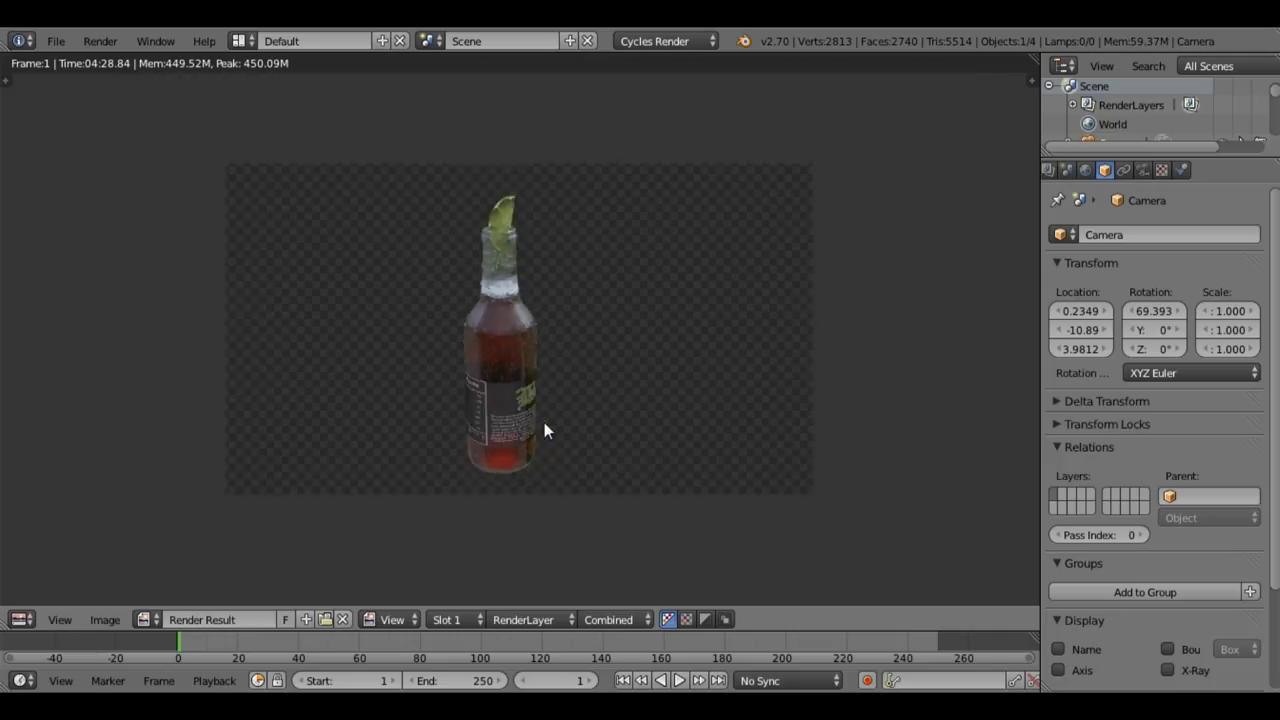
scroll(621, 419, "down", 1)
scroll(620, 419, "up", 4)
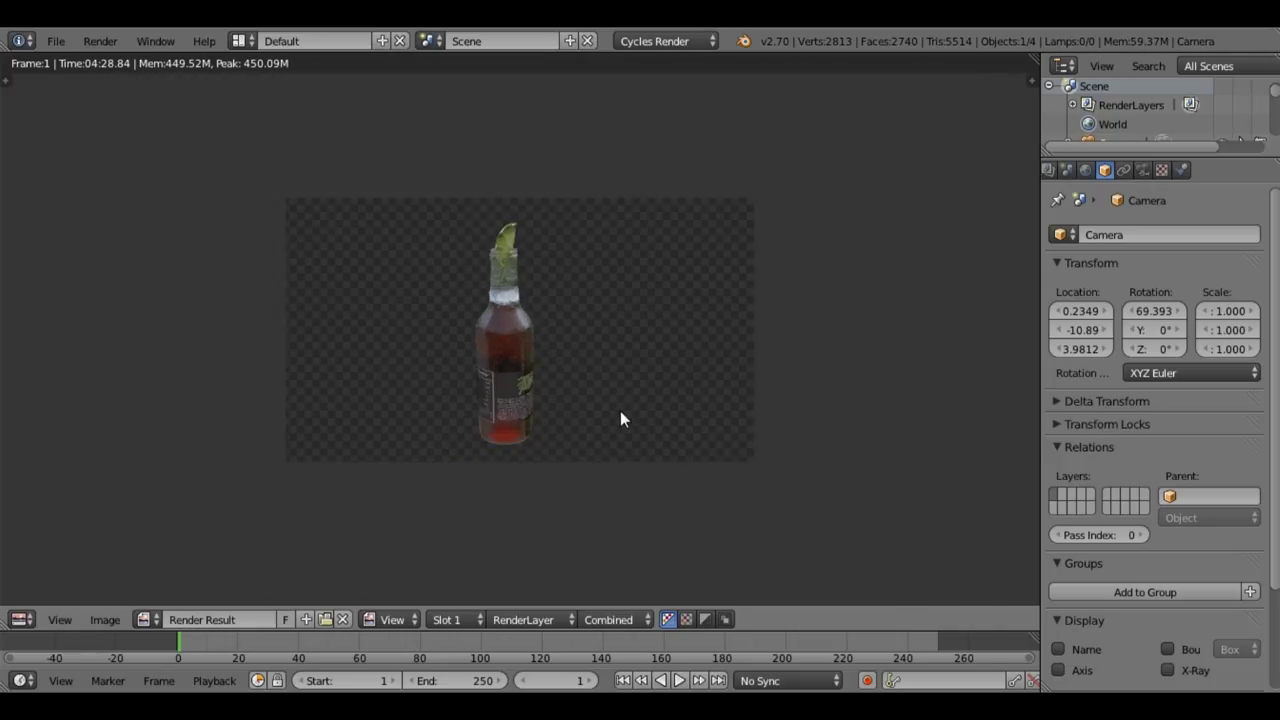
scroll(620, 419, "up", 2)
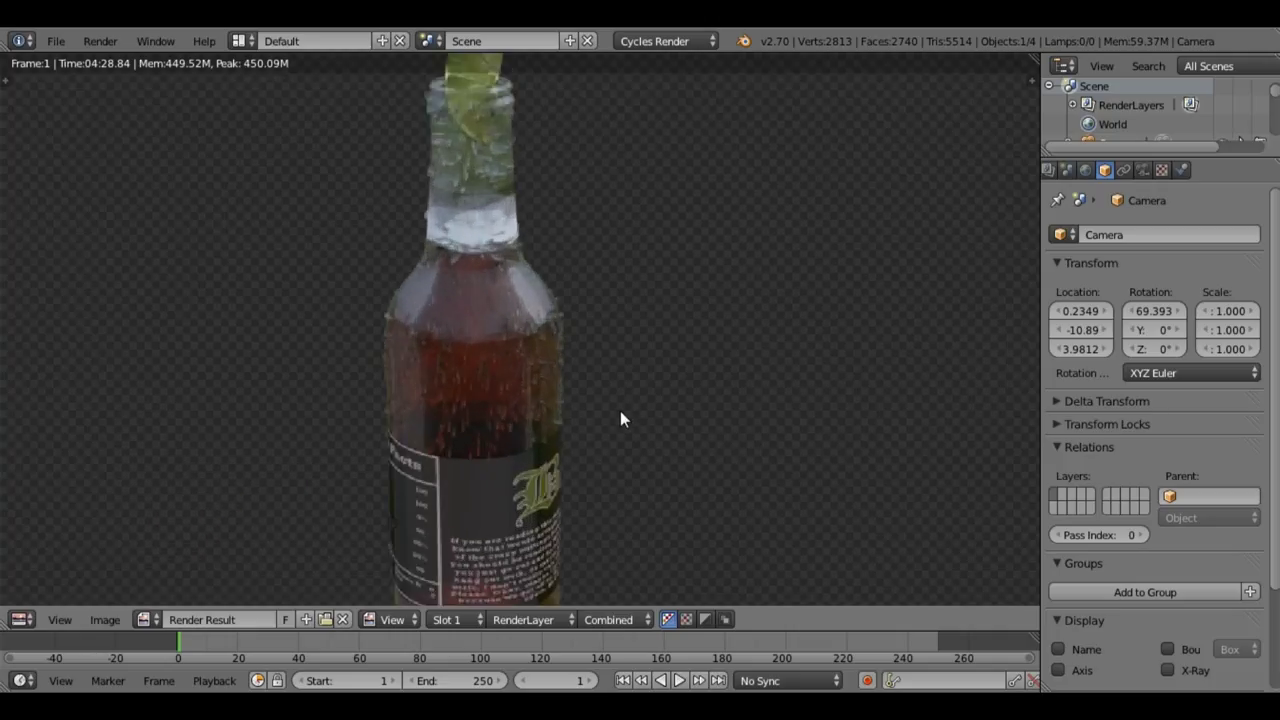
scroll(620, 419, "down", 4)
scroll(620, 419, "up", 1)
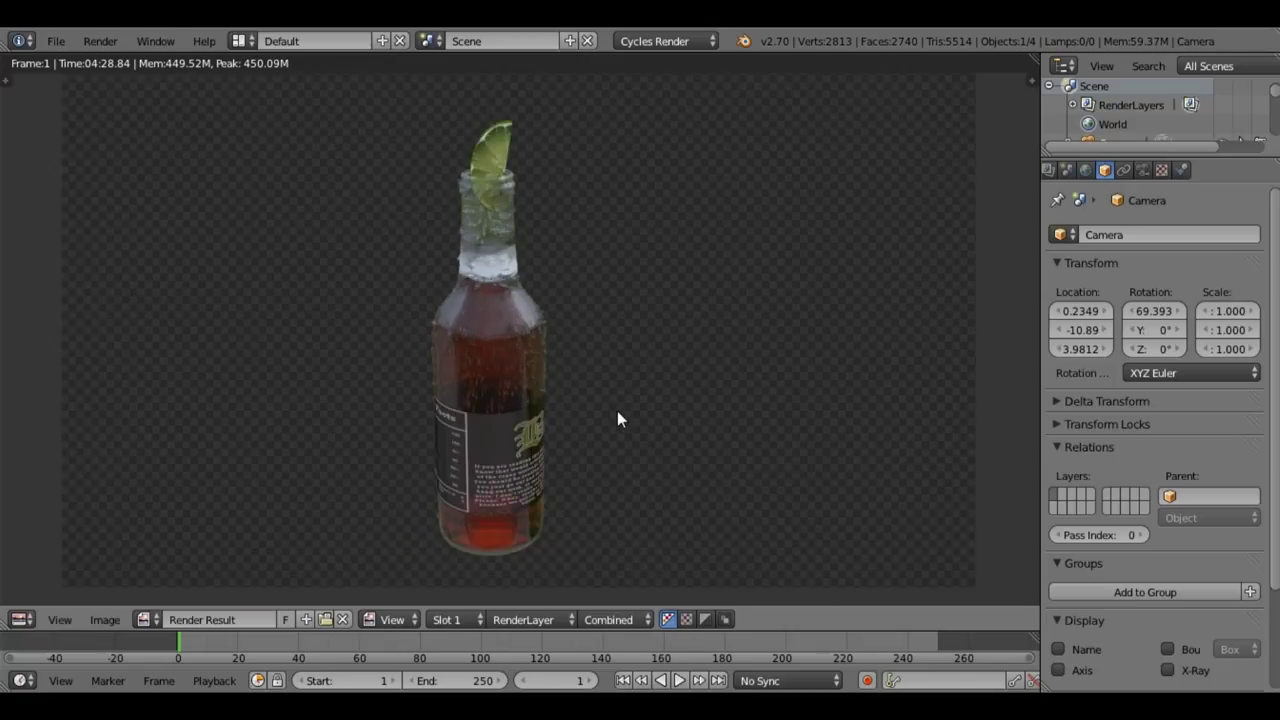